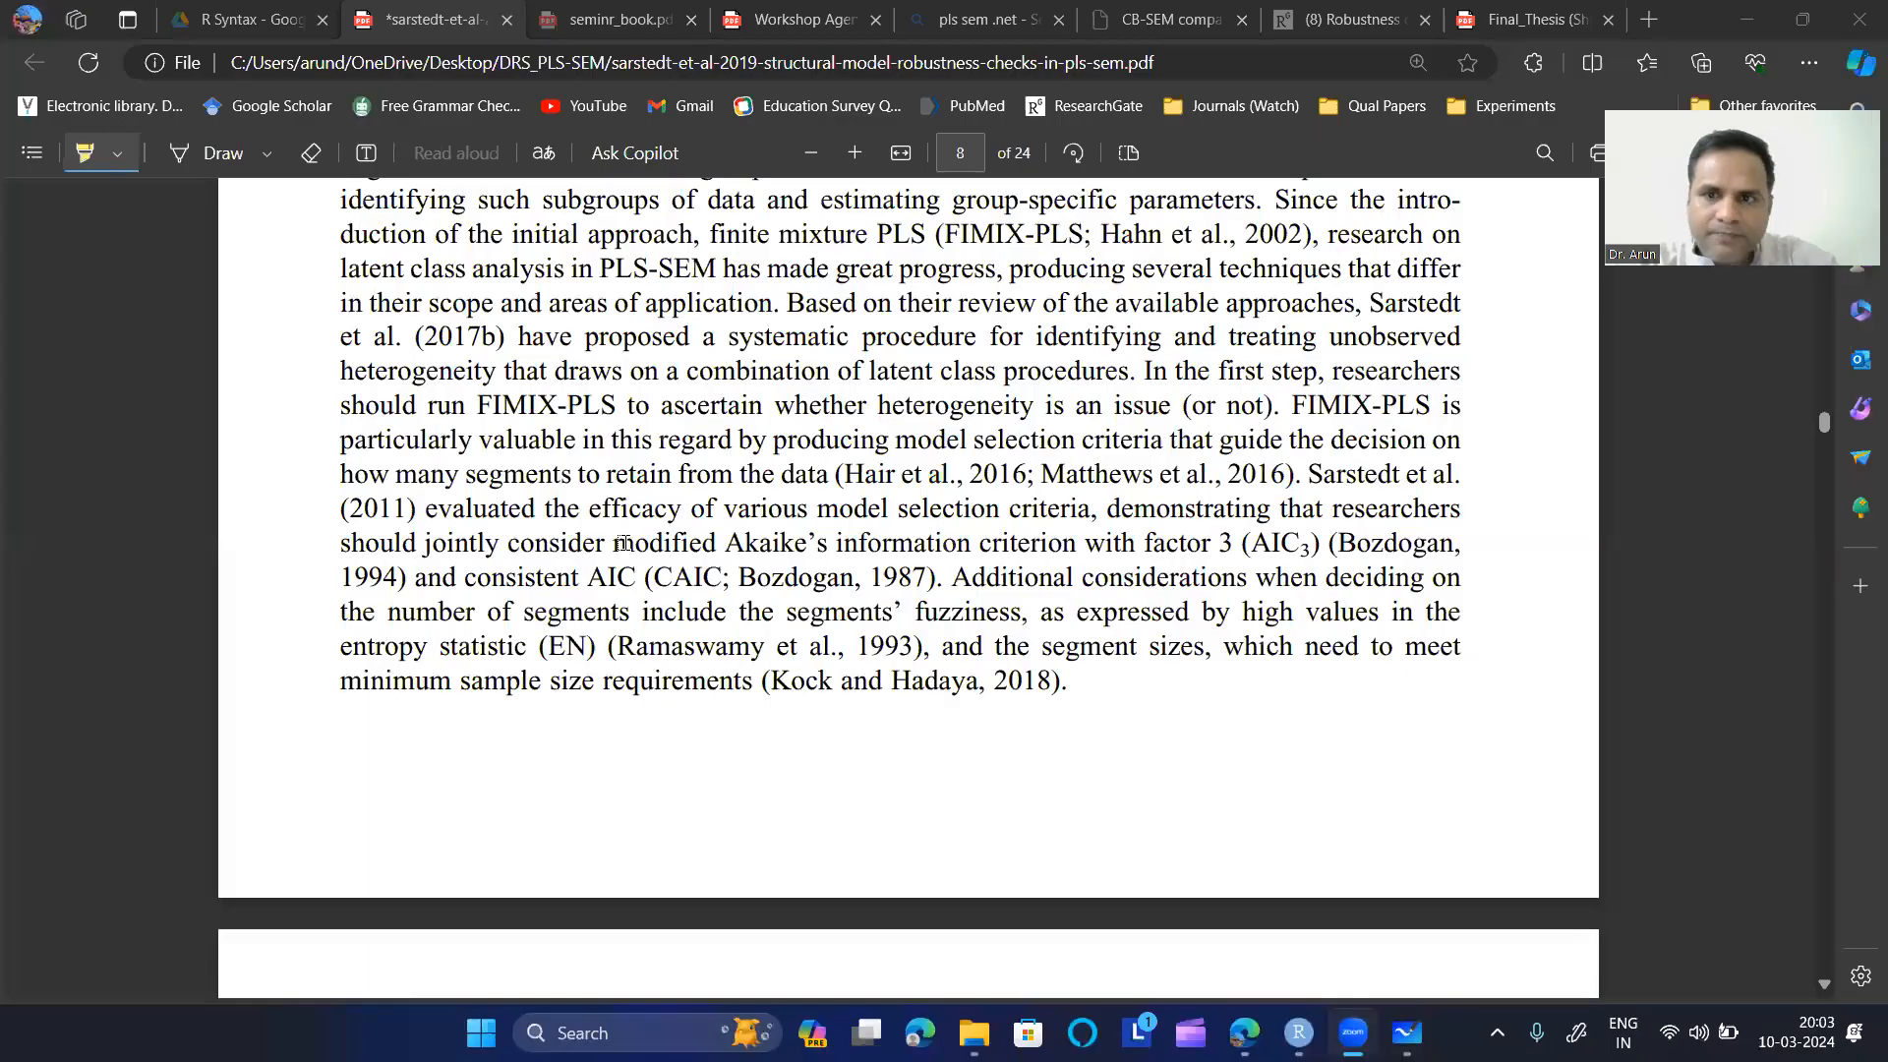
# - Examine the "Unobserved heterogeneity" section of the structural model robustness checks paper, including its continuation on the following page
pyautogui.scroll(-5, 830, 609)
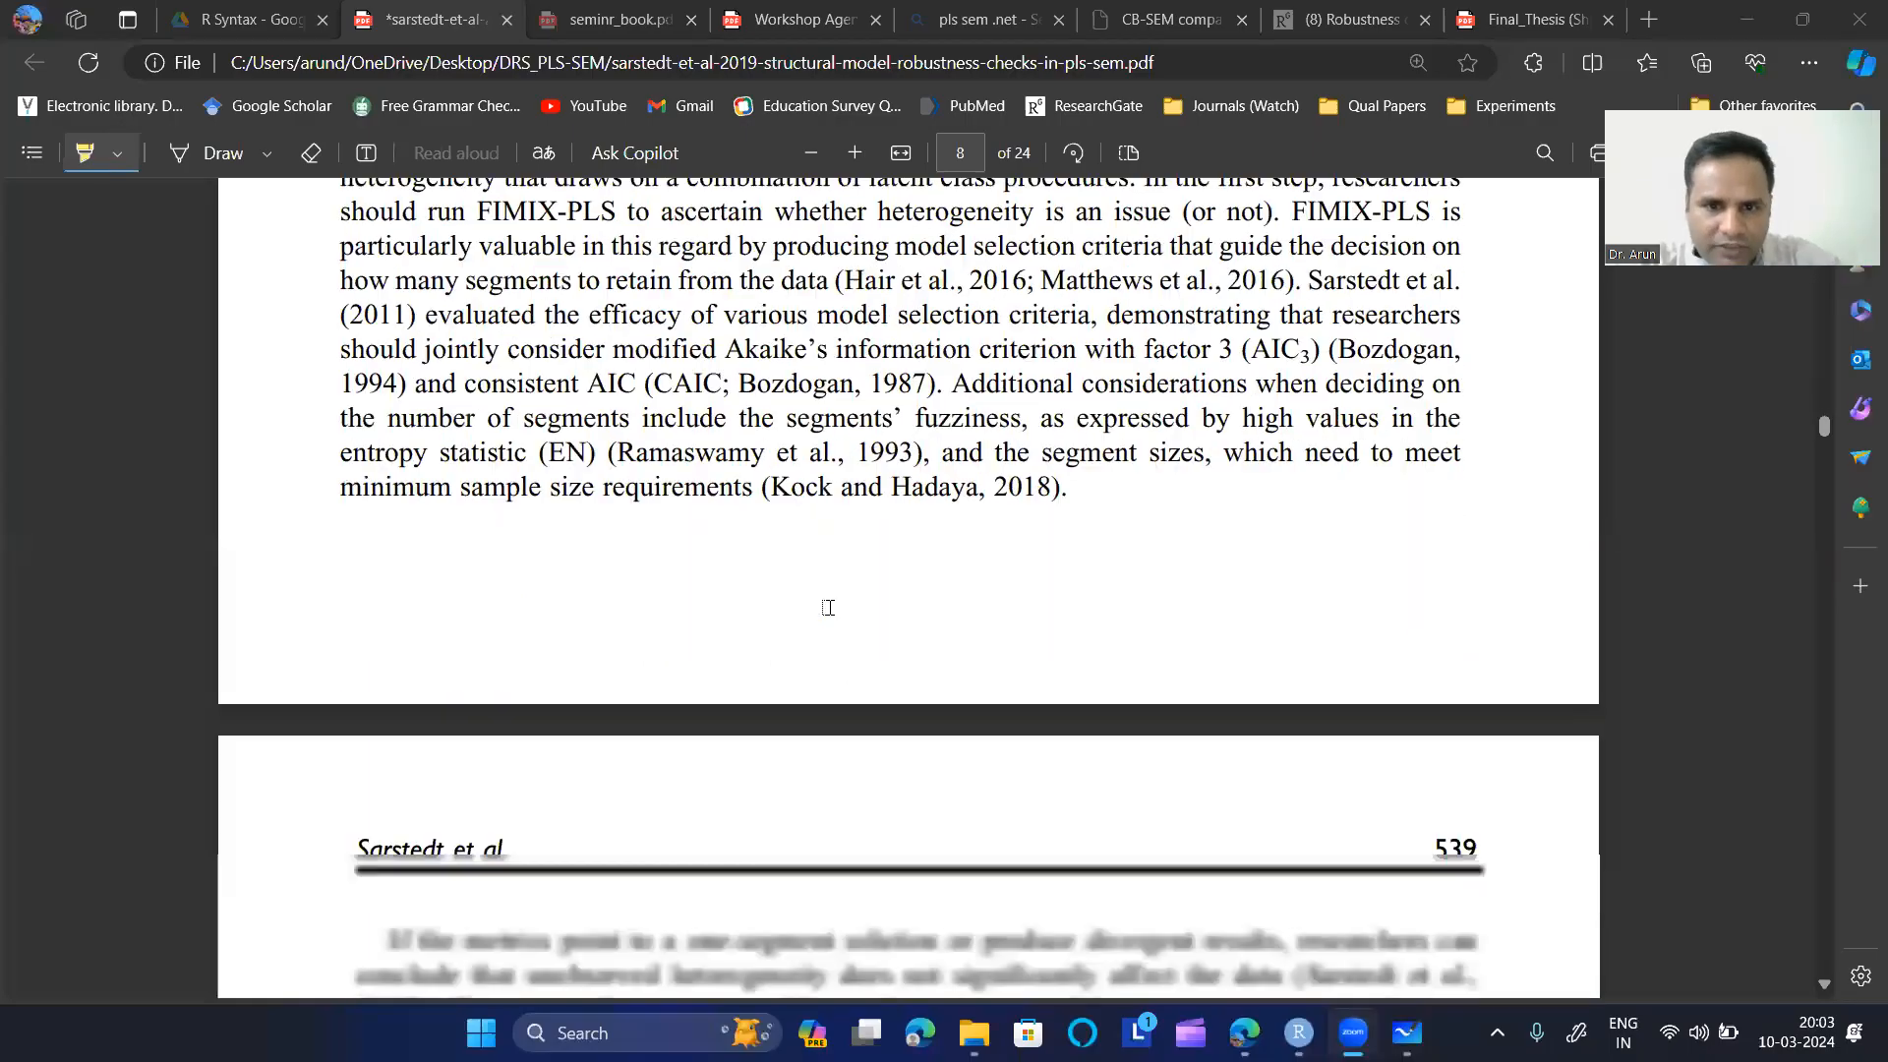
pyautogui.scroll(-4, 830, 608)
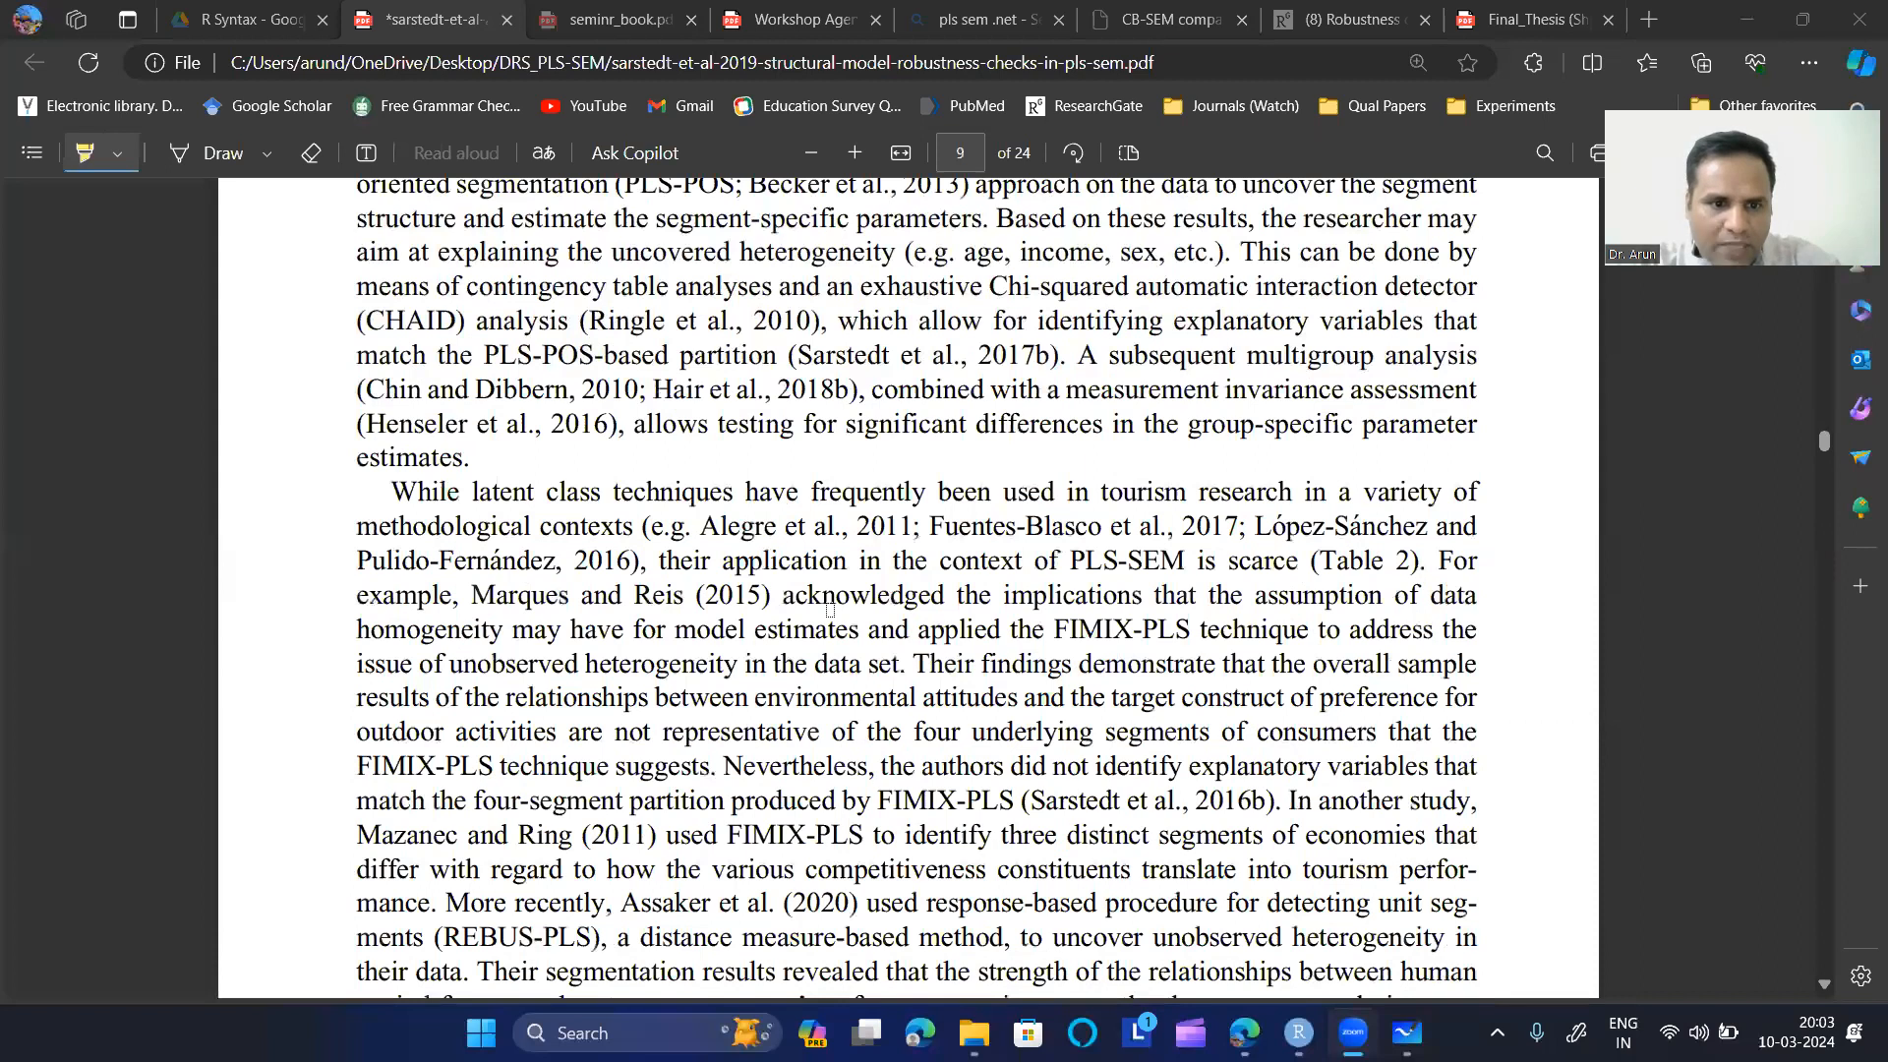
pyautogui.scroll(-6, 830, 608)
pyautogui.scroll(12, 667, 690)
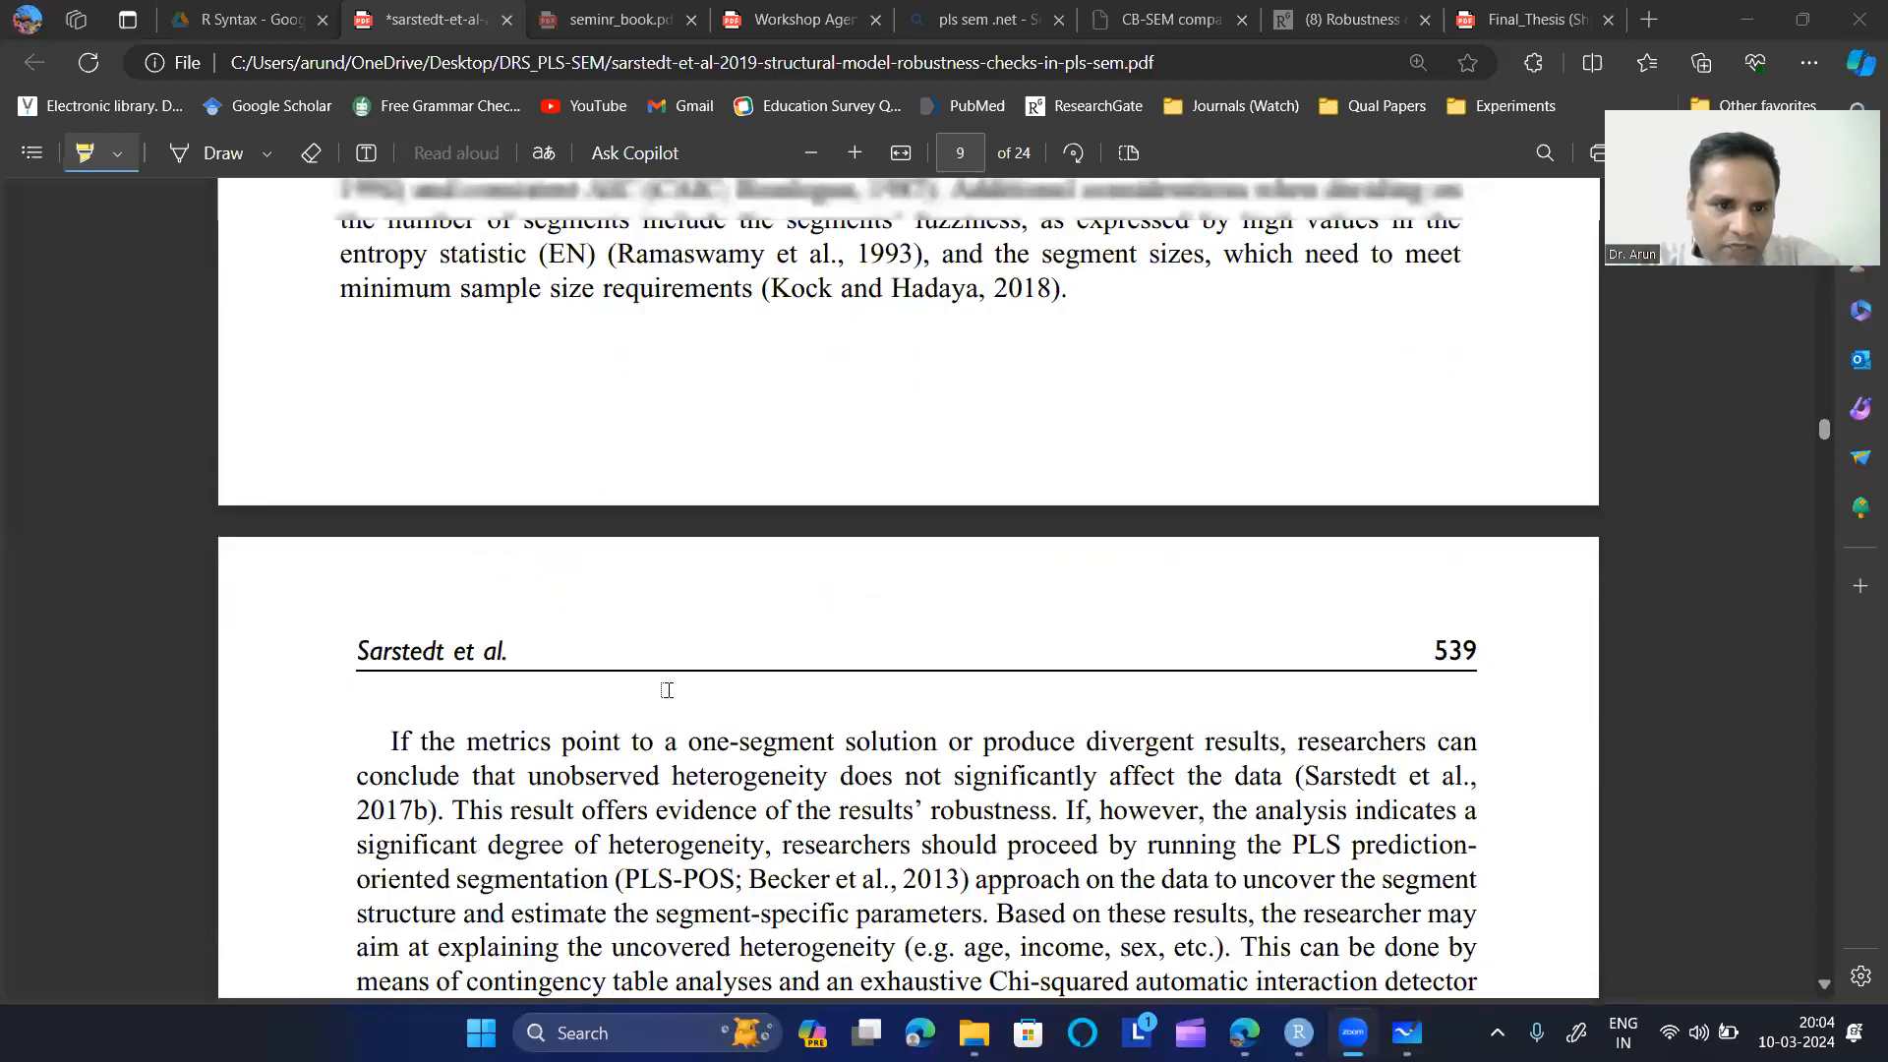
pyautogui.scroll(6, 666, 691)
pyautogui.scroll(4, 672, 673)
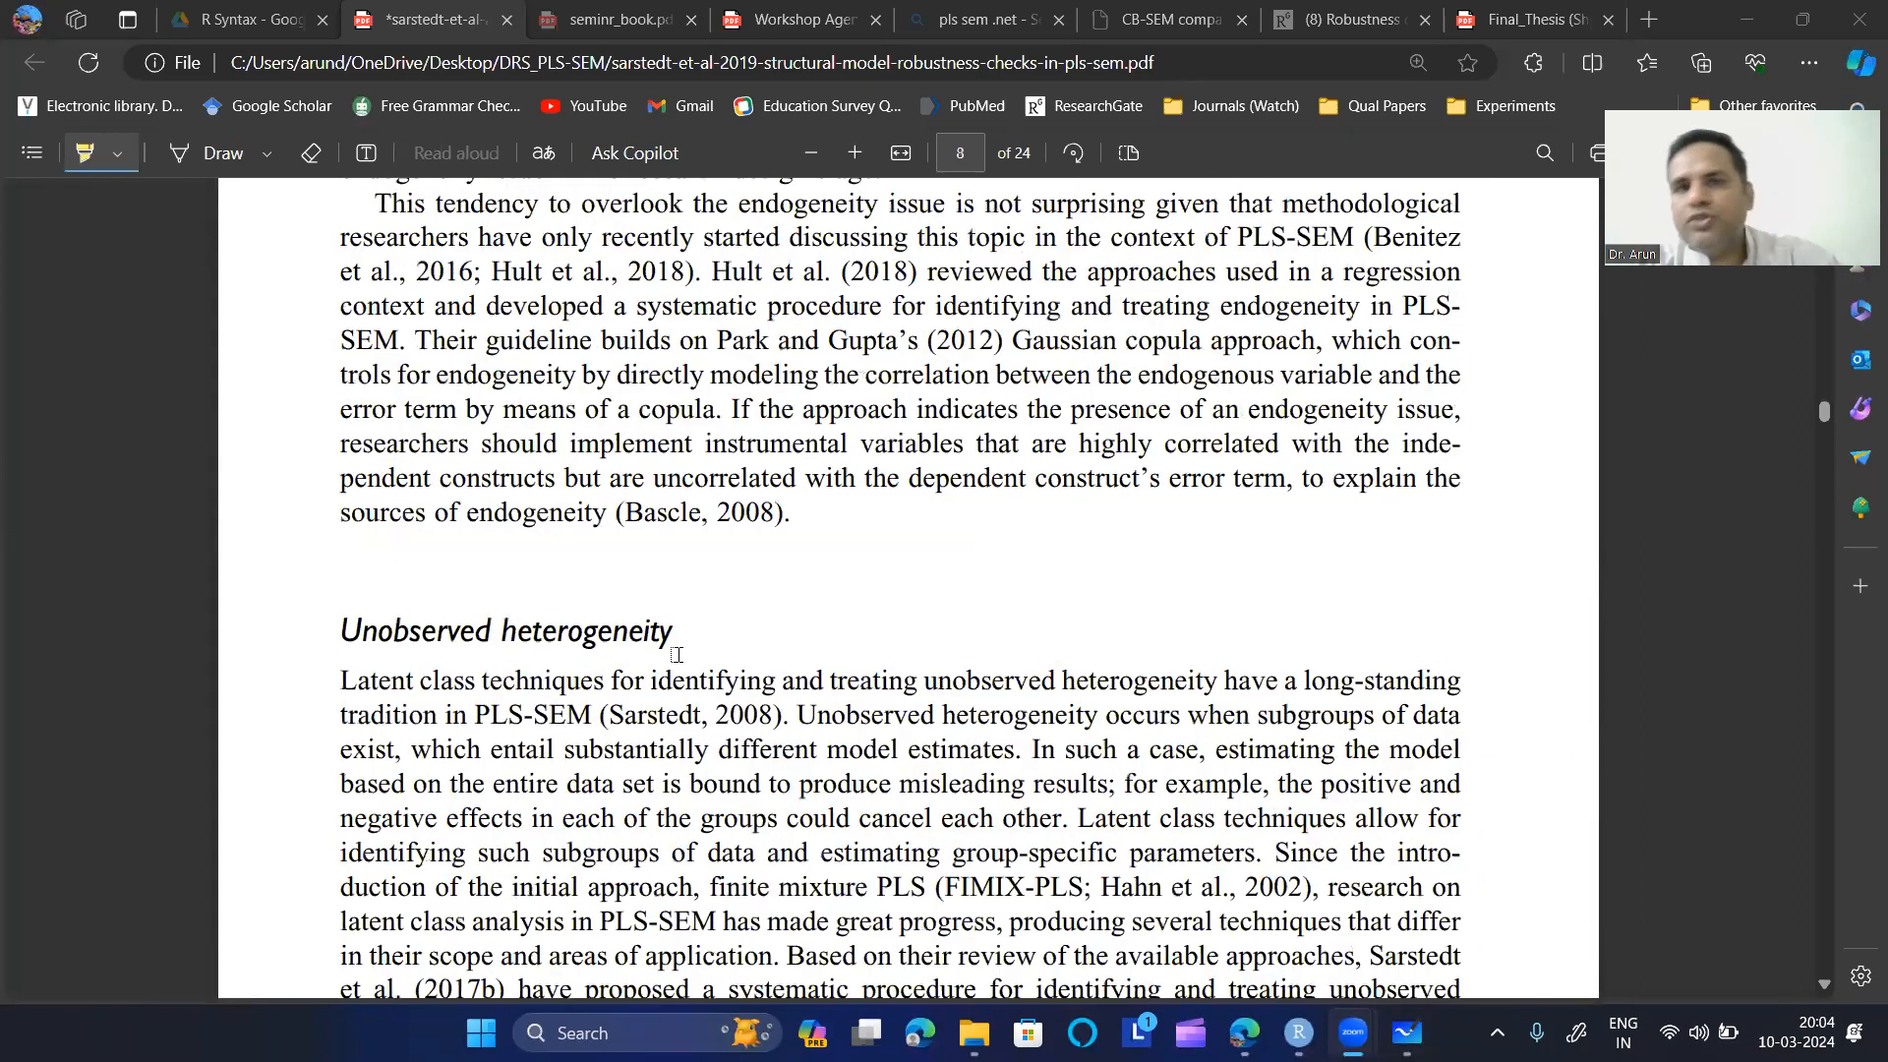
pyautogui.scroll(-2, 676, 654)
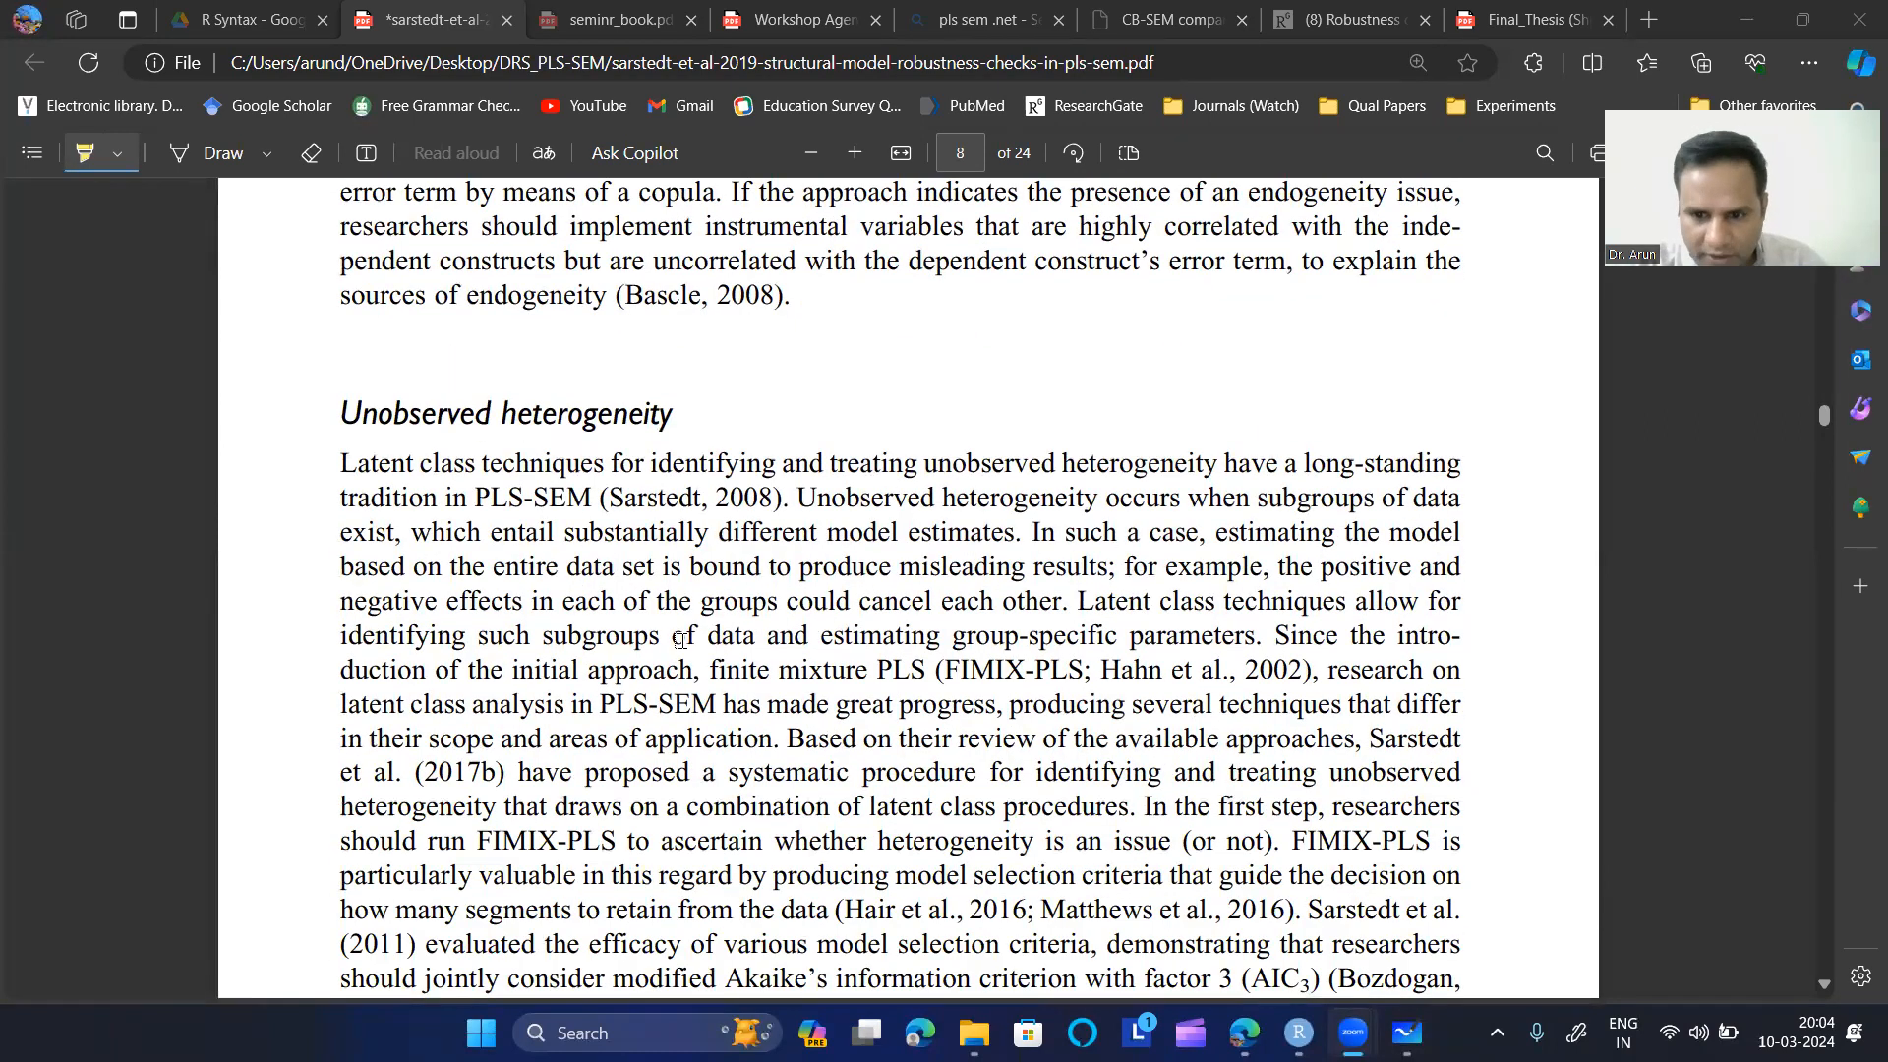
# - Switch to Microsoft Whiteboard, handwrite "Heterogeneity in Data" in red on an empty area below the equations, and circle it
pyautogui.click(1406, 1033)
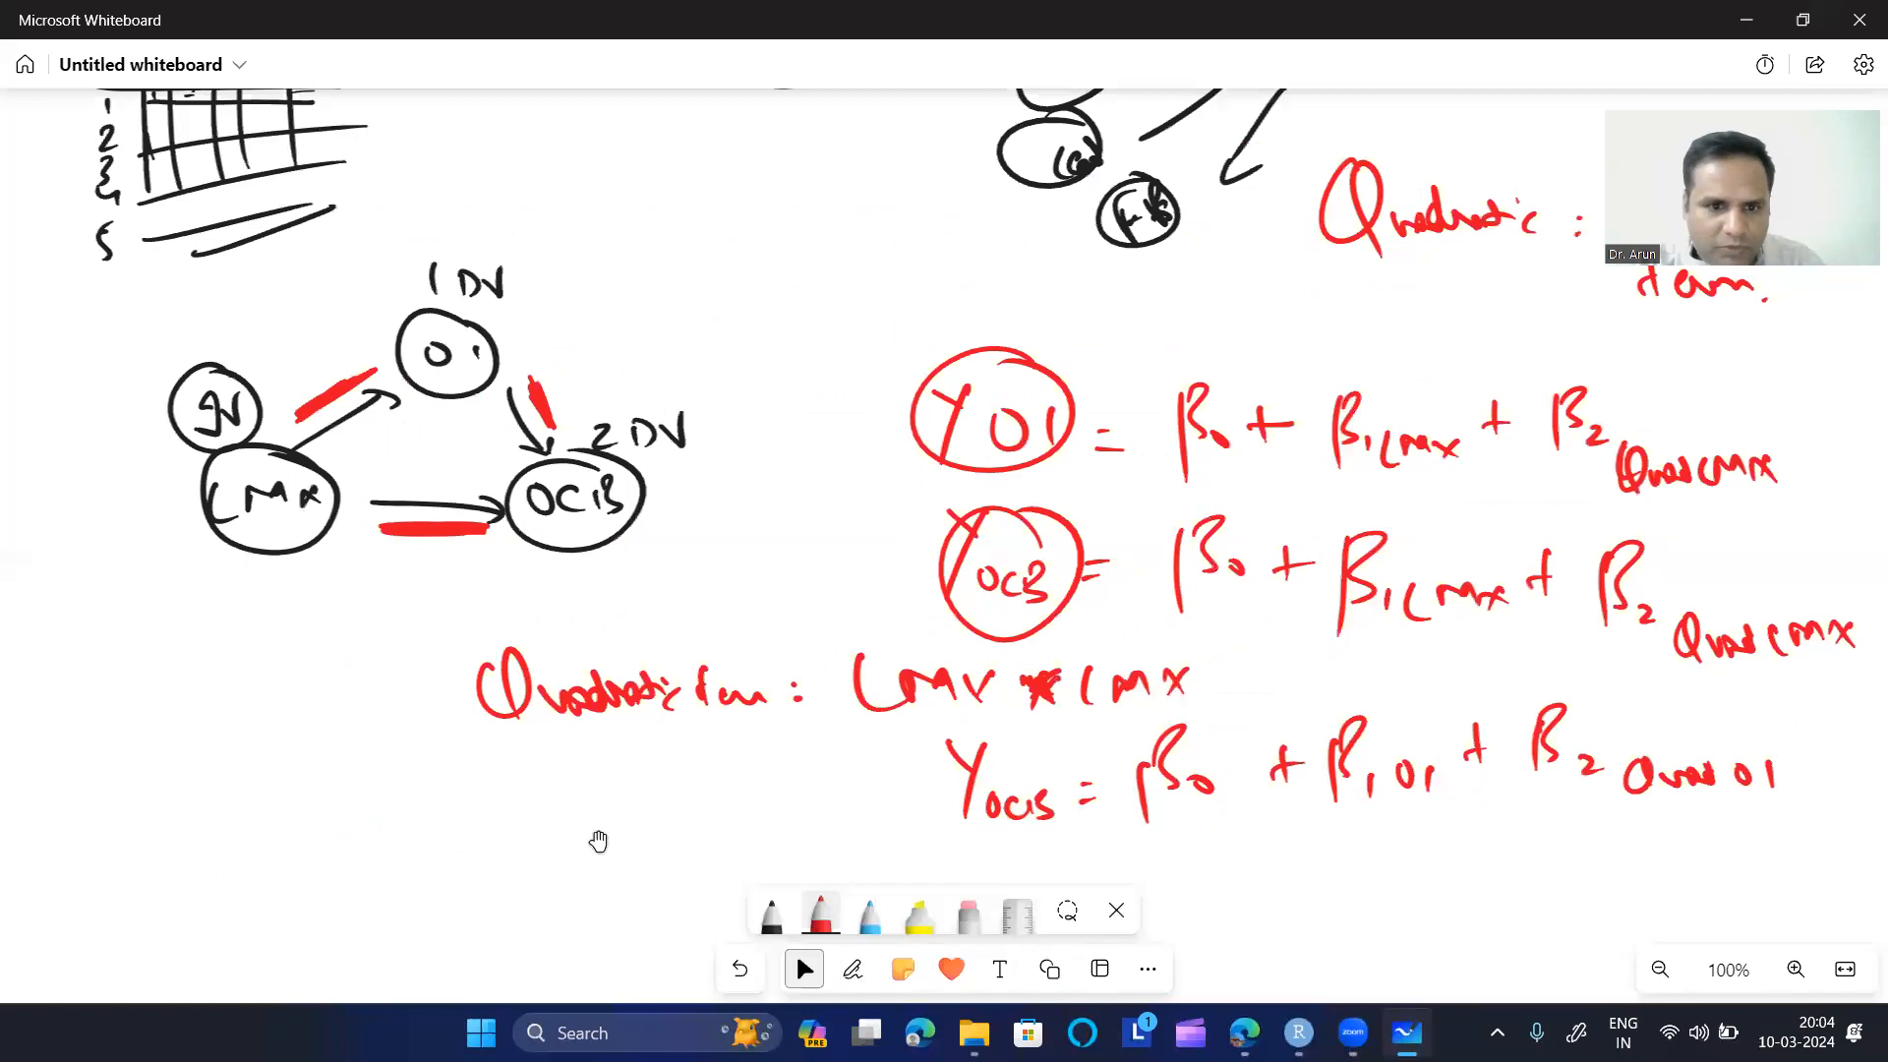
pyautogui.scroll(-6, 597, 841)
pyautogui.moveTo(798, 595); pyautogui.dragTo(784, 543)
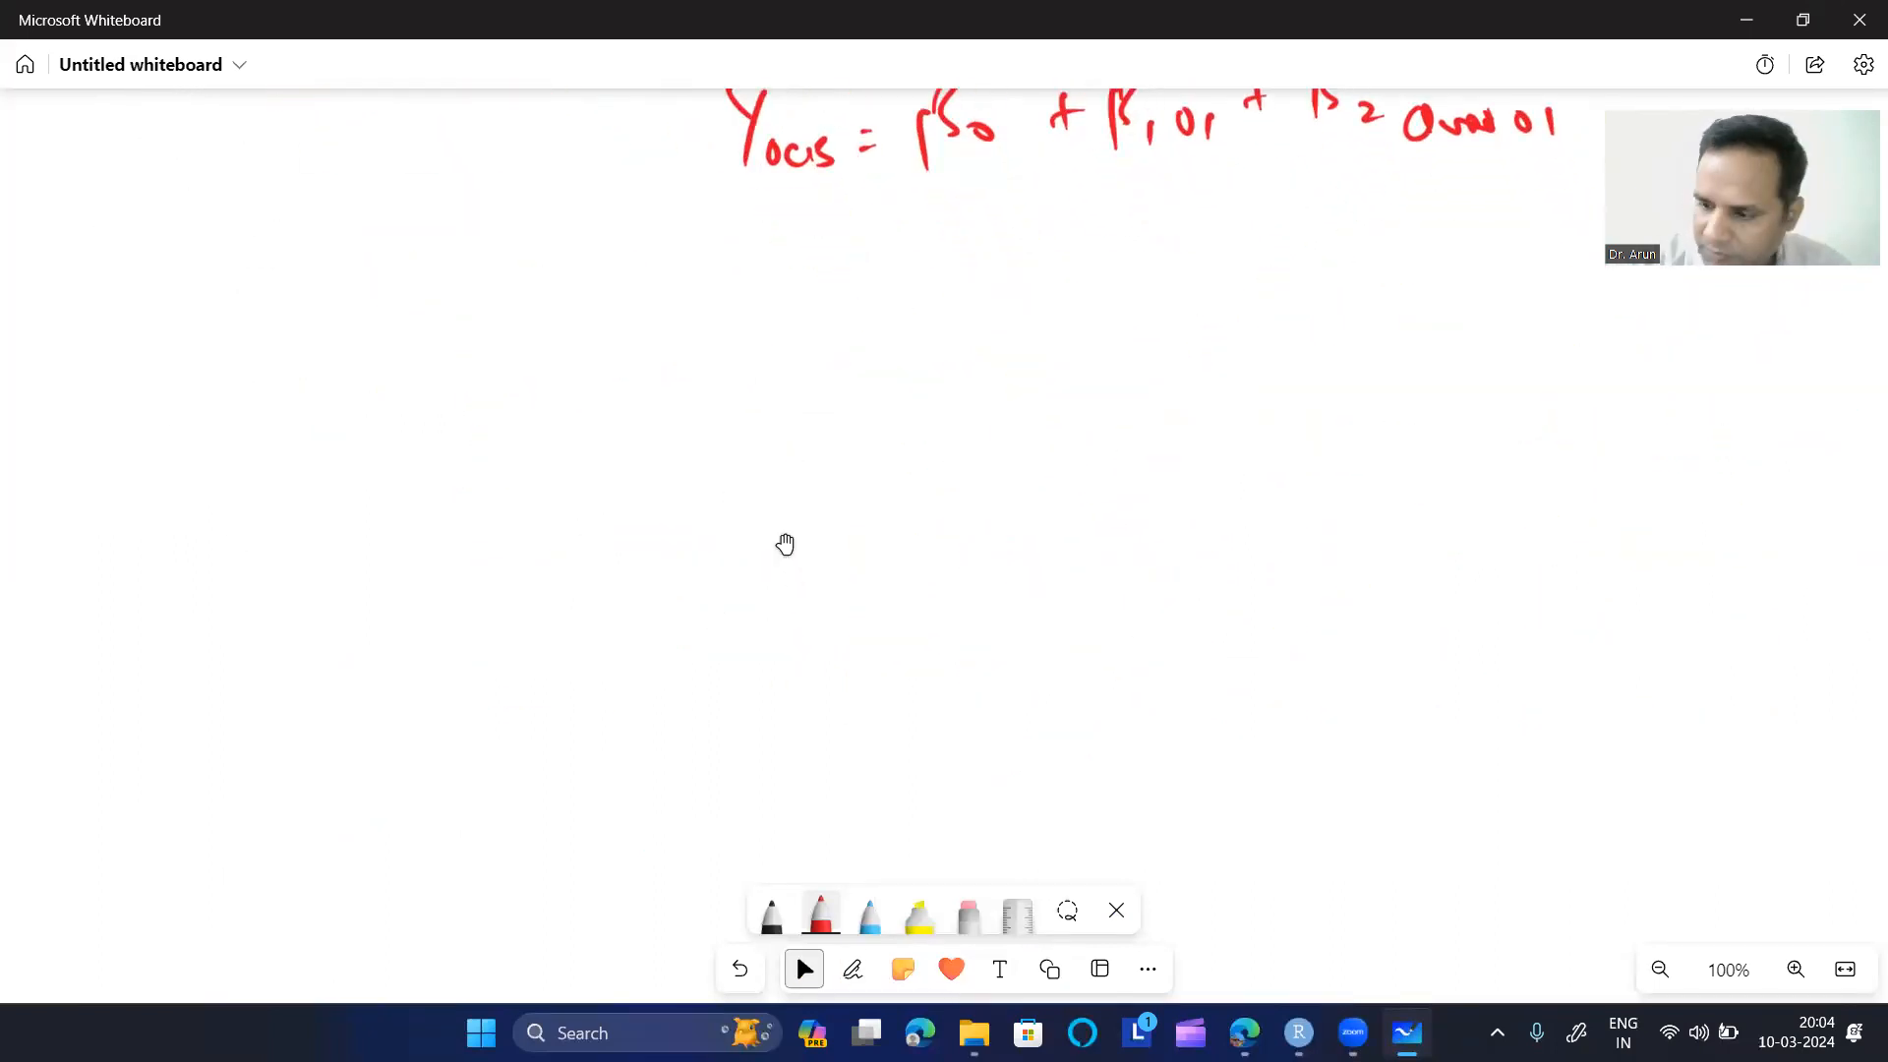
pyautogui.hotkey('alt', 'w')
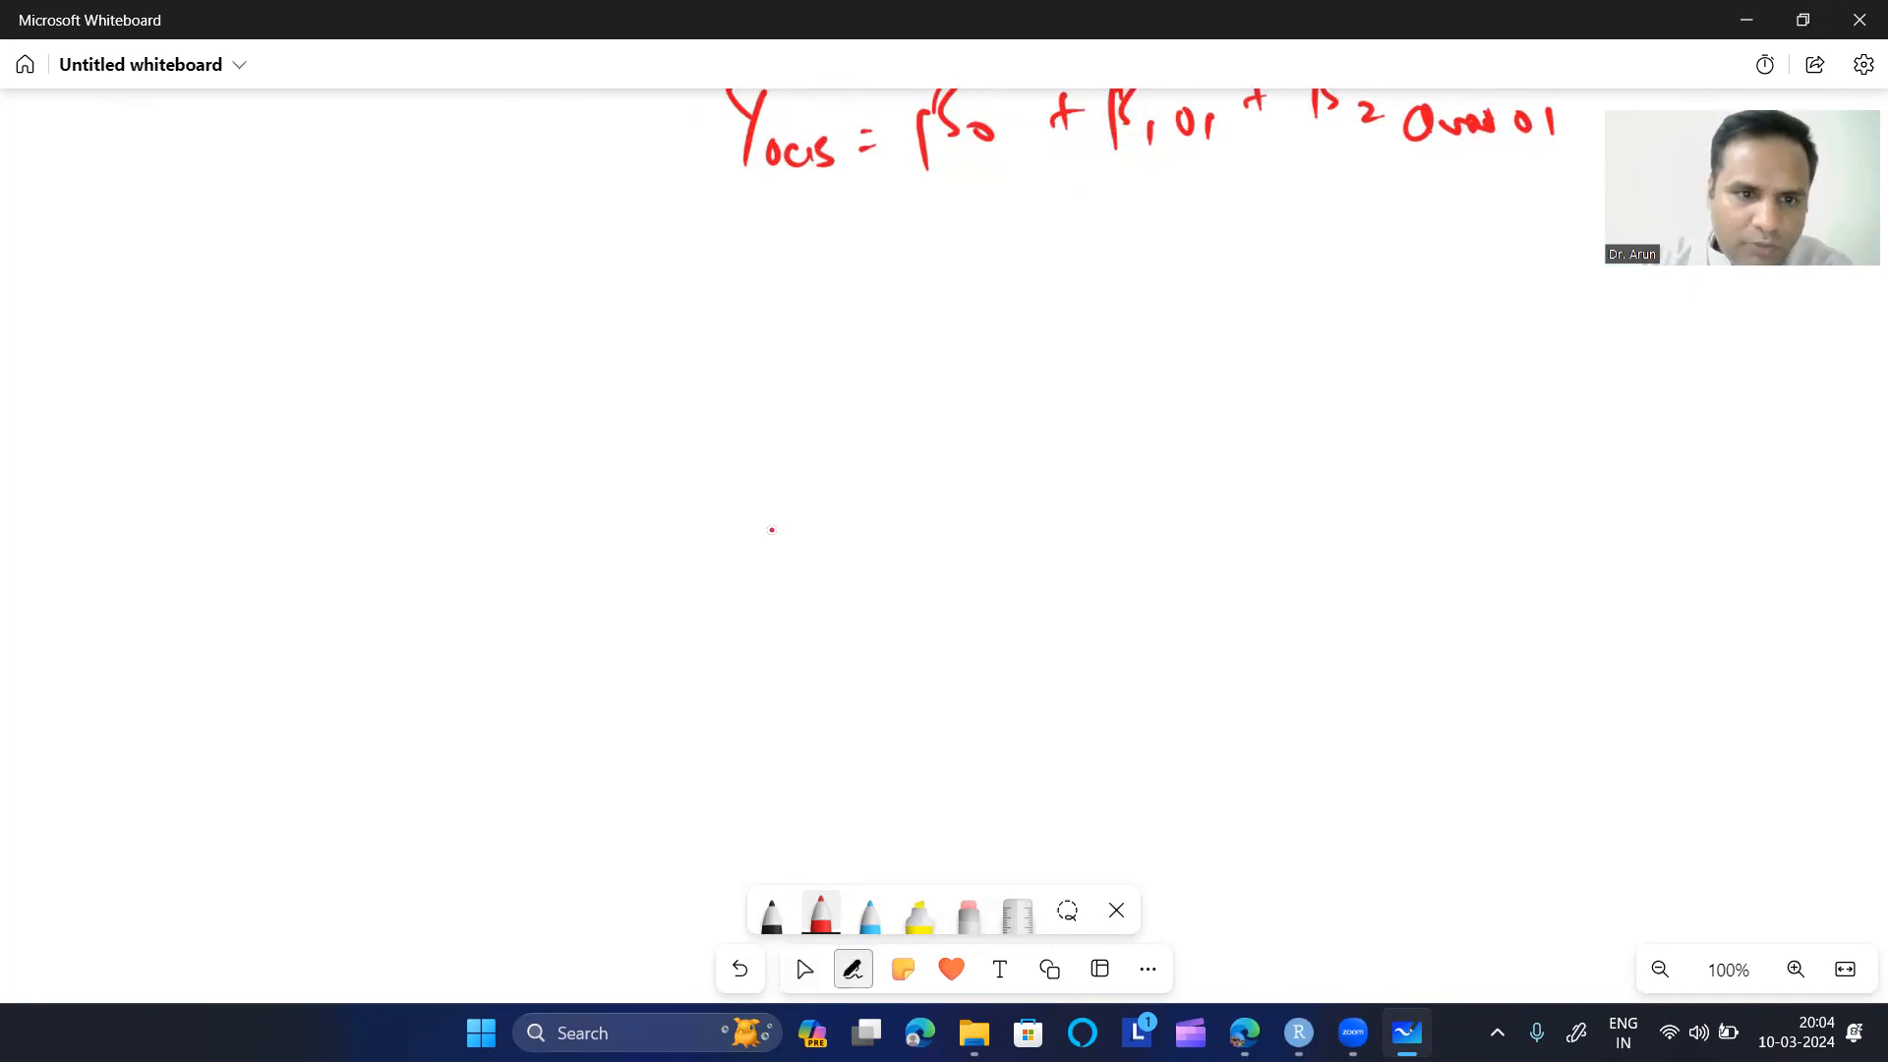
pyautogui.moveTo(368, 482)
pyautogui.mouseDown()
pyautogui.moveTo(369, 558)
pyautogui.moveTo(499, 526)
pyautogui.moveTo(554, 573)
pyautogui.moveTo(616, 546)
pyautogui.mouseUp()
pyautogui.moveTo(634, 503)
pyautogui.mouseDown()
pyautogui.moveTo(632, 544)
pyautogui.moveTo(654, 519)
pyautogui.mouseUp()
pyautogui.moveTo(649, 526)
pyautogui.mouseDown()
pyautogui.moveTo(654, 589)
pyautogui.moveTo(702, 540)
pyautogui.moveTo(843, 546)
pyautogui.mouseUp()
pyautogui.moveTo(865, 513)
pyautogui.mouseDown()
pyautogui.moveTo(873, 543)
pyautogui.moveTo(858, 504)
pyautogui.moveTo(474, 405)
pyautogui.moveTo(324, 579)
pyautogui.moveTo(799, 626)
pyautogui.moveTo(834, 439)
pyautogui.mouseUp()
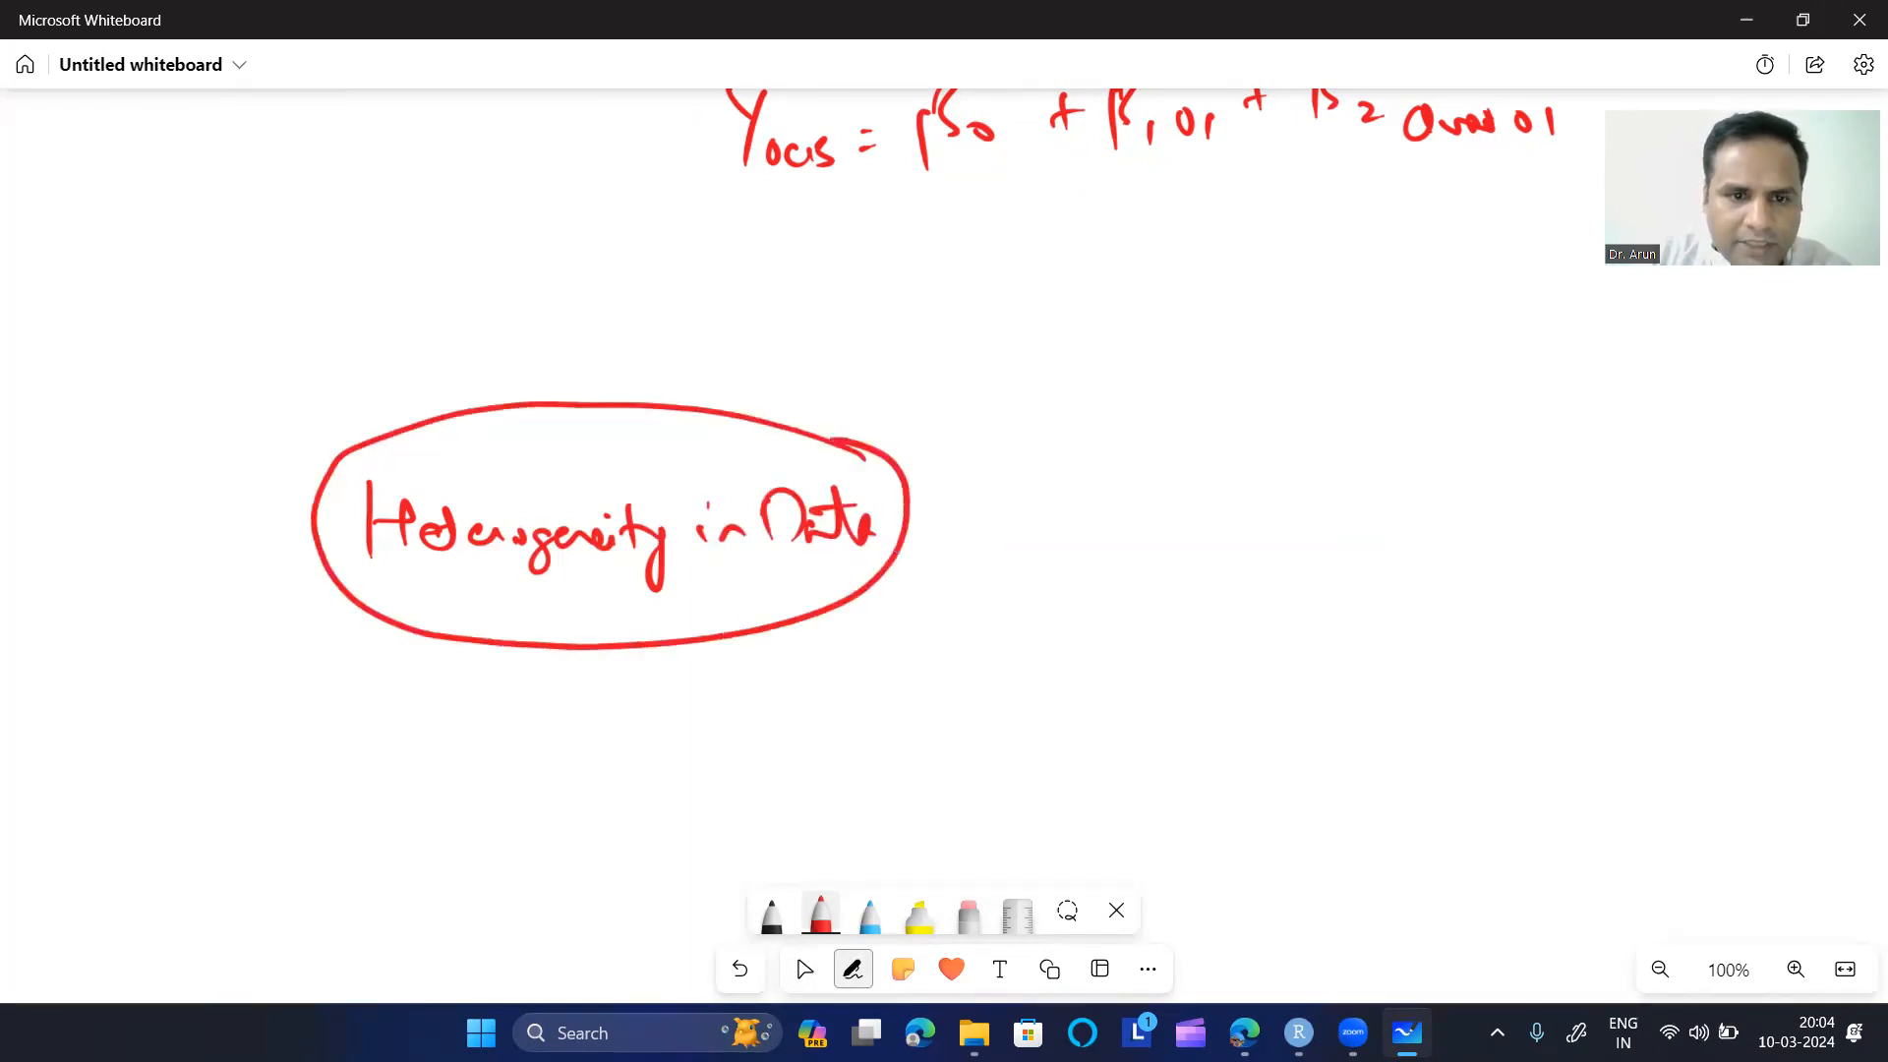
# - Draw two red arrows branching from the oval and label the upper one "Known sources of hetero" with an underline
pyautogui.moveTo(914, 485)
pyautogui.mouseDown()
pyautogui.moveTo(1141, 352)
pyautogui.moveTo(1145, 387)
pyautogui.mouseUp()
pyautogui.moveTo(899, 569)
pyautogui.mouseDown()
pyautogui.moveTo(1158, 662)
pyautogui.moveTo(1123, 688)
pyautogui.mouseUp()
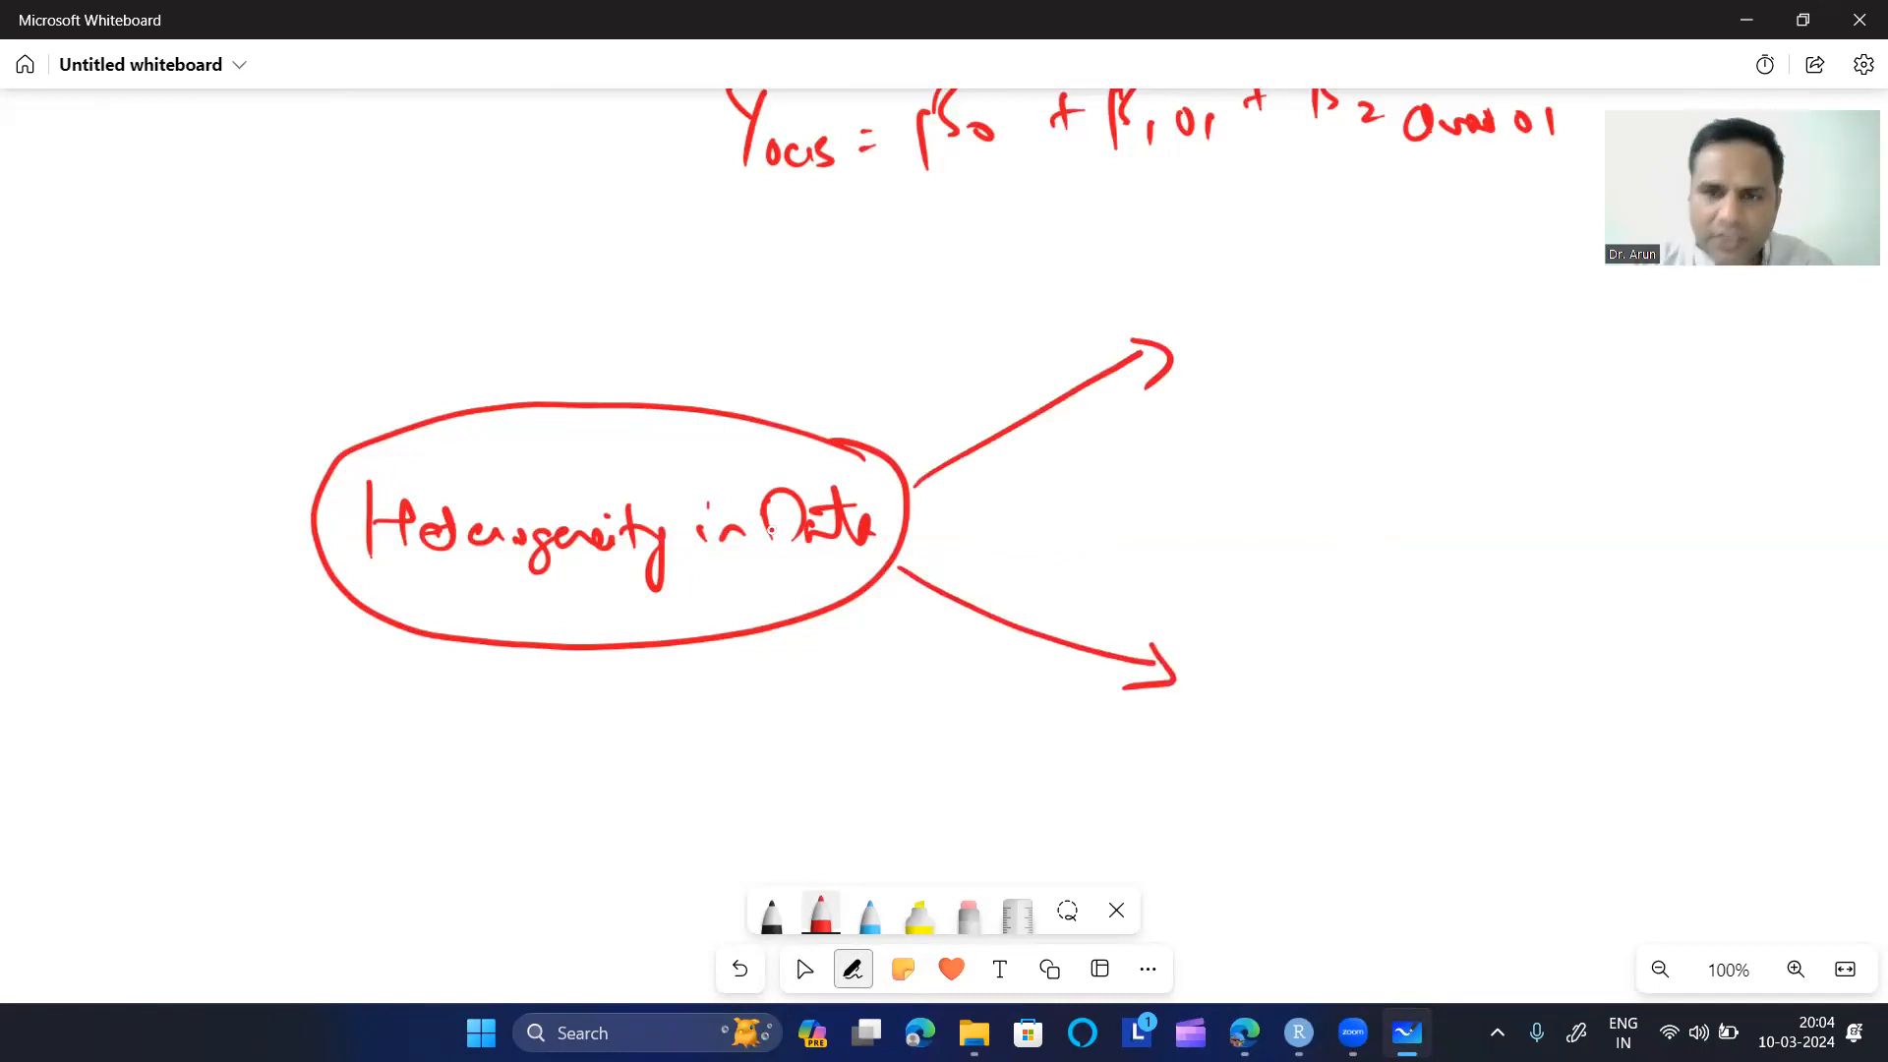
pyautogui.moveTo(1209, 314)
pyautogui.mouseDown()
pyautogui.moveTo(1211, 392)
pyautogui.moveTo(1298, 364)
pyautogui.moveTo(1363, 396)
pyautogui.mouseUp()
pyautogui.moveTo(1394, 373)
pyautogui.mouseDown()
pyautogui.moveTo(1408, 392)
pyautogui.moveTo(1565, 390)
pyautogui.mouseUp()
pyautogui.moveTo(1586, 330)
pyautogui.mouseDown()
pyautogui.moveTo(1573, 399)
pyautogui.moveTo(1595, 367)
pyautogui.mouseUp()
pyautogui.moveTo(1290, 403); pyautogui.dragTo(1288, 446)
pyautogui.moveTo(1290, 436); pyautogui.dragTo(1339, 445)
pyautogui.moveTo(1339, 409)
pyautogui.mouseDown()
pyautogui.moveTo(1343, 448)
pyautogui.moveTo(1413, 421)
pyautogui.mouseUp()
pyautogui.moveTo(1202, 454); pyautogui.dragTo(1681, 458)
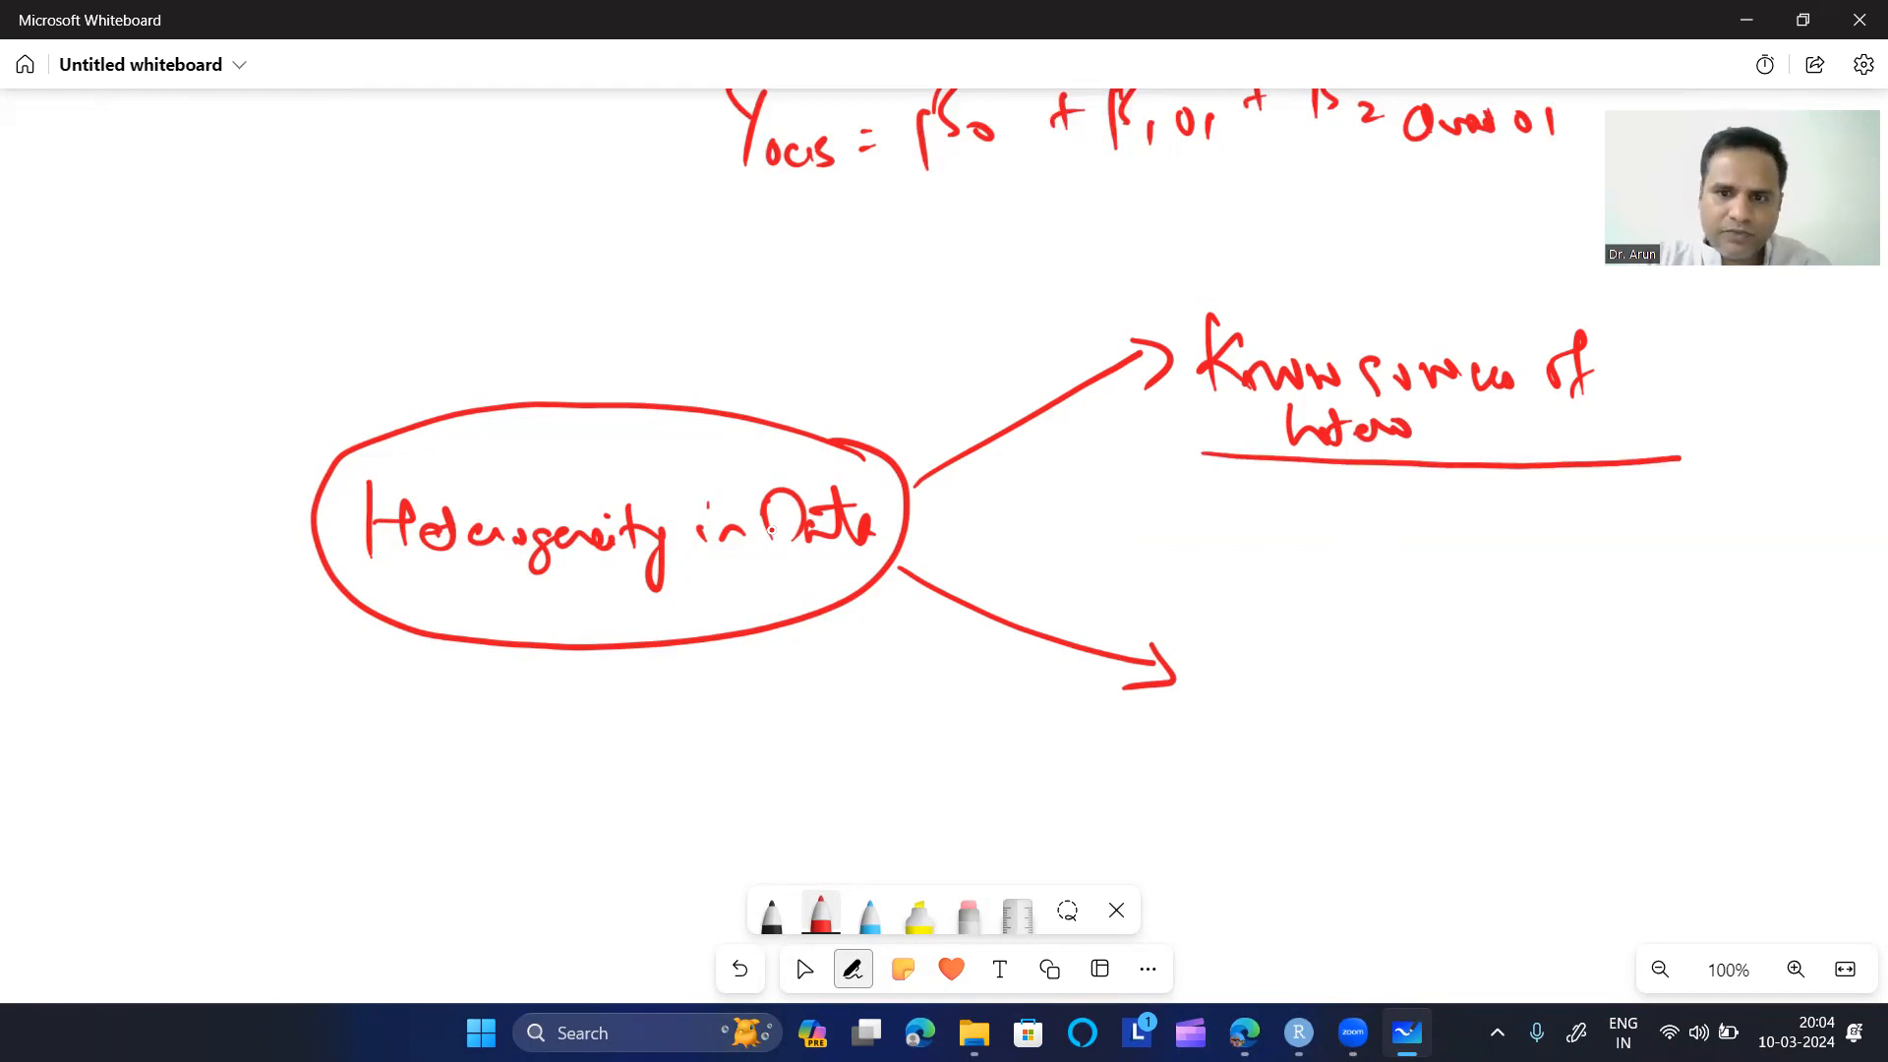
# - Handwrite "Demog → Gender, Designation, Caste, Education" in red below the underlined known-sources label
pyautogui.moveTo(1103, 479)
pyautogui.mouseDown()
pyautogui.moveTo(1107, 531)
pyautogui.moveTo(1189, 517)
pyautogui.moveTo(1186, 553)
pyautogui.moveTo(1274, 521)
pyautogui.mouseUp()
pyautogui.moveTo(1272, 506)
pyautogui.mouseDown()
pyautogui.moveTo(1276, 535)
pyautogui.moveTo(1469, 523)
pyautogui.mouseUp()
pyautogui.click(1444, 532)
pyautogui.moveTo(1470, 480); pyautogui.dragTo(1528, 521)
pyautogui.moveTo(1534, 509)
pyautogui.mouseDown()
pyautogui.moveTo(1545, 551)
pyautogui.moveTo(1654, 523)
pyautogui.mouseUp()
pyautogui.moveTo(1672, 521); pyautogui.dragTo(1741, 523)
pyautogui.moveTo(1746, 478); pyautogui.dragTo(1752, 521)
pyautogui.moveTo(1735, 502)
pyautogui.mouseDown()
pyautogui.moveTo(1768, 498)
pyautogui.moveTo(1770, 523)
pyautogui.mouseUp()
pyautogui.moveTo(1809, 513); pyautogui.dragTo(1803, 541)
pyautogui.moveTo(1328, 549)
pyautogui.mouseDown()
pyautogui.moveTo(1318, 590)
pyautogui.moveTo(1363, 581)
pyautogui.mouseUp()
pyautogui.moveTo(1353, 547); pyautogui.dragTo(1398, 586)
pyautogui.moveTo(1404, 572); pyautogui.dragTo(1431, 590)
pyautogui.moveTo(1437, 556); pyautogui.dragTo(1440, 586)
pyautogui.moveTo(1453, 564); pyautogui.dragTo(1500, 584)
pyautogui.moveTo(1497, 581); pyautogui.dragTo(1515, 584)
# - Add "MGA" in black inside large red parentheses beside the known-sources label
pyautogui.moveTo(1665, 317); pyautogui.dragTo(1696, 455)
pyautogui.moveTo(1807, 320)
pyautogui.mouseDown()
pyautogui.moveTo(1853, 393)
pyautogui.moveTo(1817, 448)
pyautogui.mouseUp()
pyautogui.click(771, 914)
pyautogui.moveTo(1655, 408)
pyautogui.mouseDown()
pyautogui.moveTo(1663, 359)
pyautogui.moveTo(1709, 407)
pyautogui.mouseUp()
pyautogui.moveTo(1748, 354); pyautogui.dragTo(1749, 392)
pyautogui.moveTo(1766, 403)
pyautogui.mouseDown()
pyautogui.moveTo(1776, 373)
pyautogui.moveTo(1798, 405)
pyautogui.mouseUp()
pyautogui.moveTo(1767, 385); pyautogui.dragTo(1792, 383)
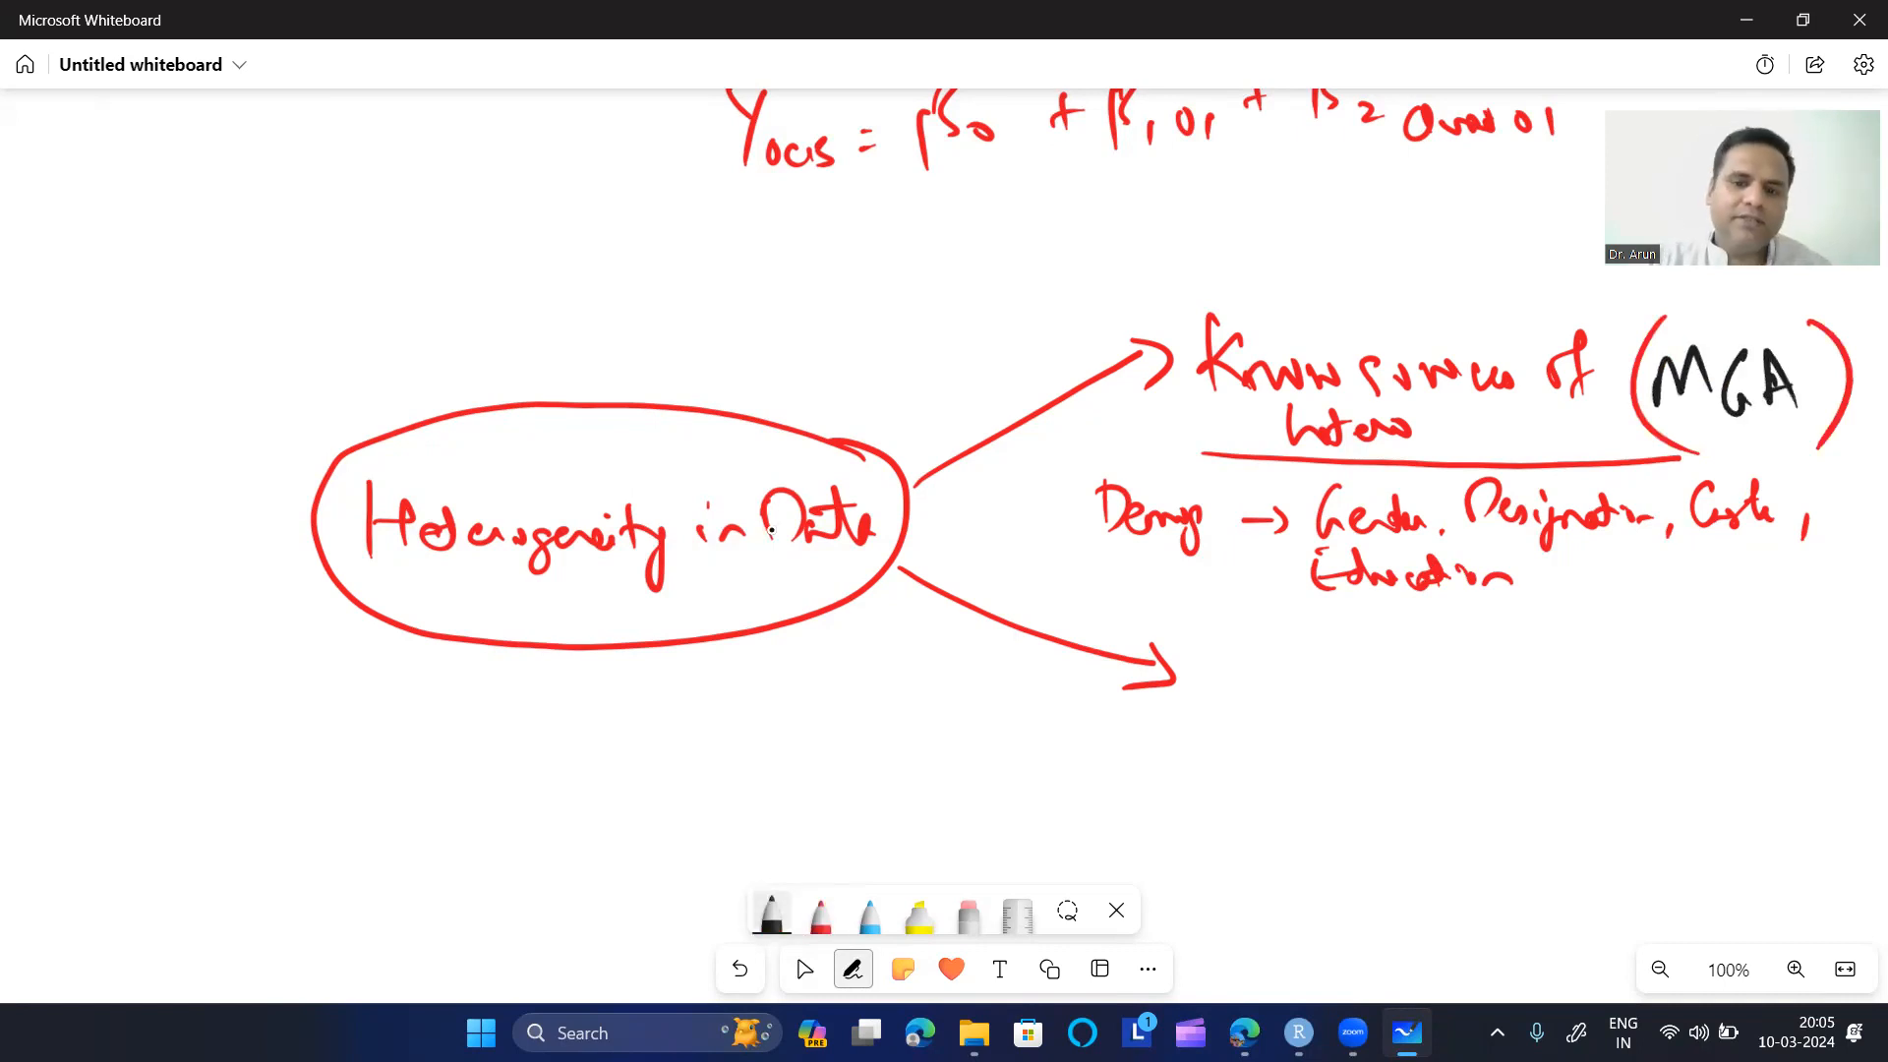
# - Handwrite "Unobserved sources of hetero" in black at the lower arrow and underline it
pyautogui.click(820, 915)
pyautogui.click(772, 915)
pyautogui.moveTo(1204, 641)
pyautogui.mouseDown()
pyautogui.moveTo(1246, 694)
pyautogui.moveTo(1337, 693)
pyautogui.mouseUp()
pyautogui.moveTo(1348, 676)
pyautogui.mouseDown()
pyautogui.moveTo(1455, 681)
pyautogui.moveTo(1433, 686)
pyautogui.mouseUp()
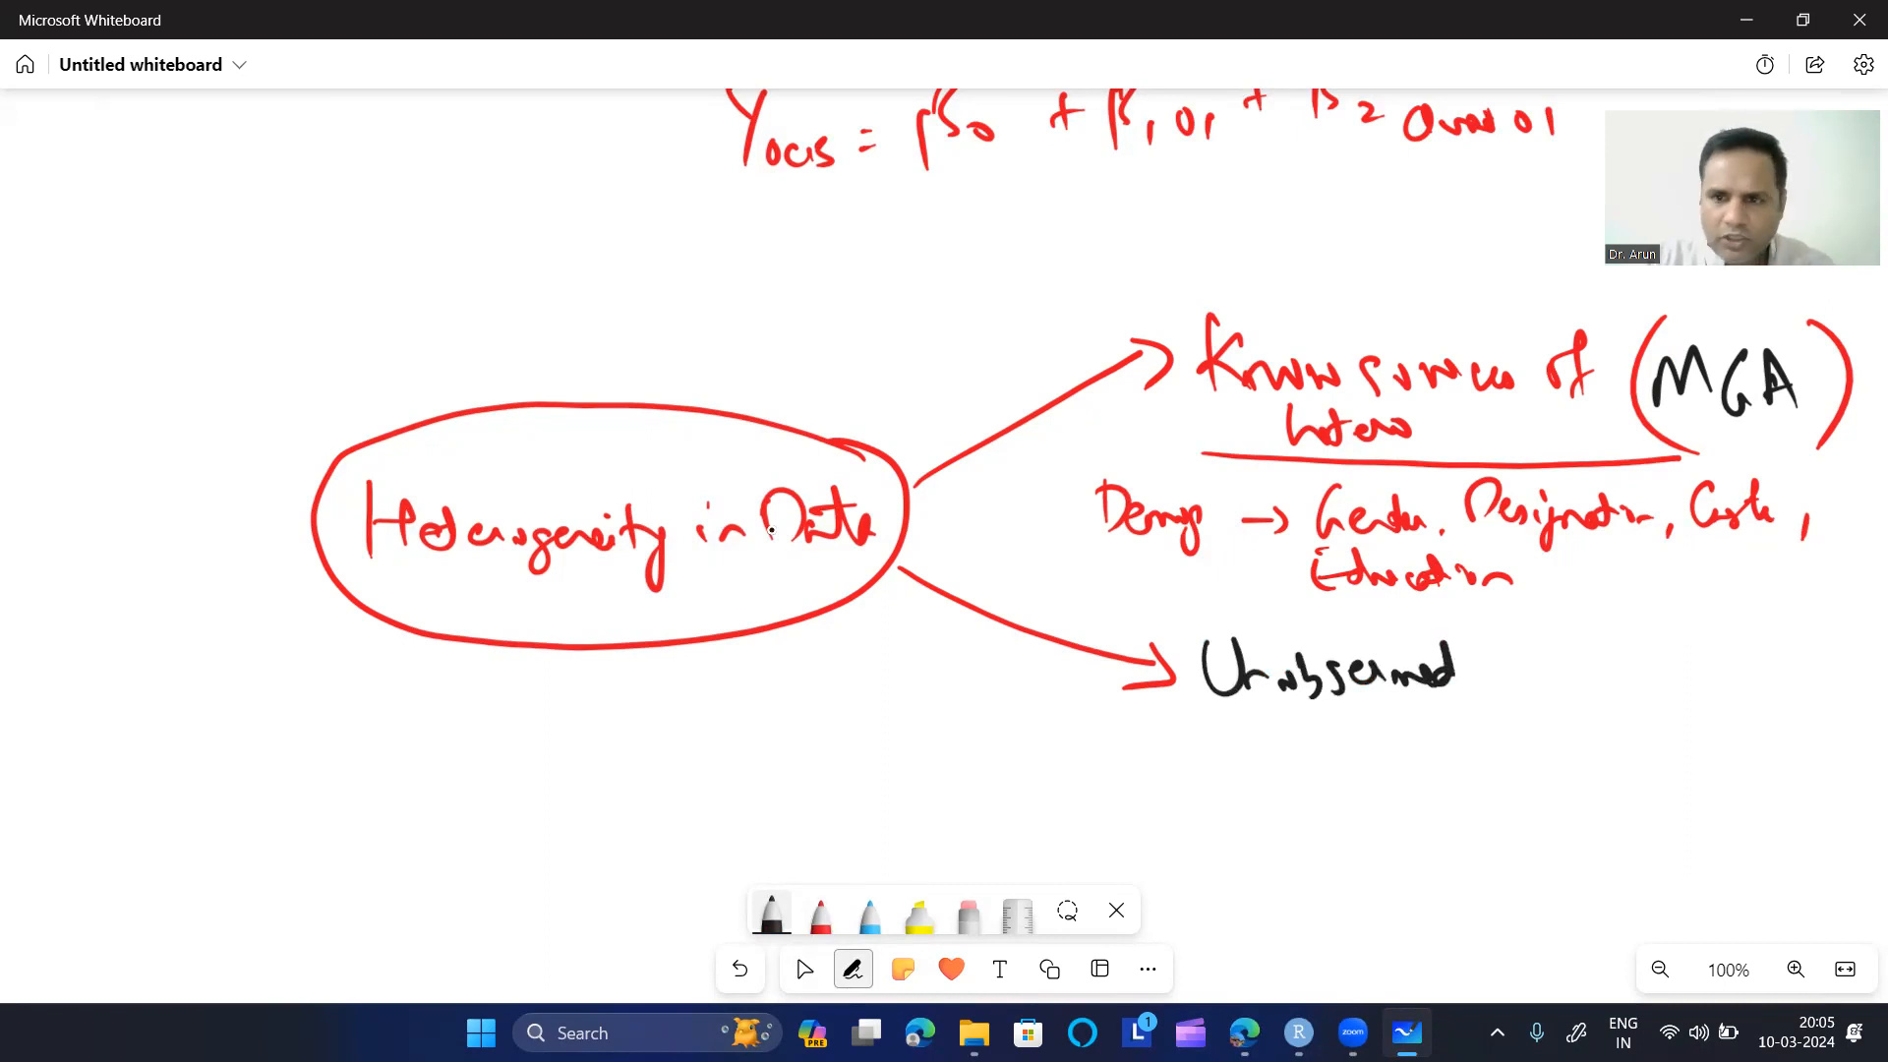
pyautogui.moveTo(1490, 675); pyautogui.dragTo(1503, 655)
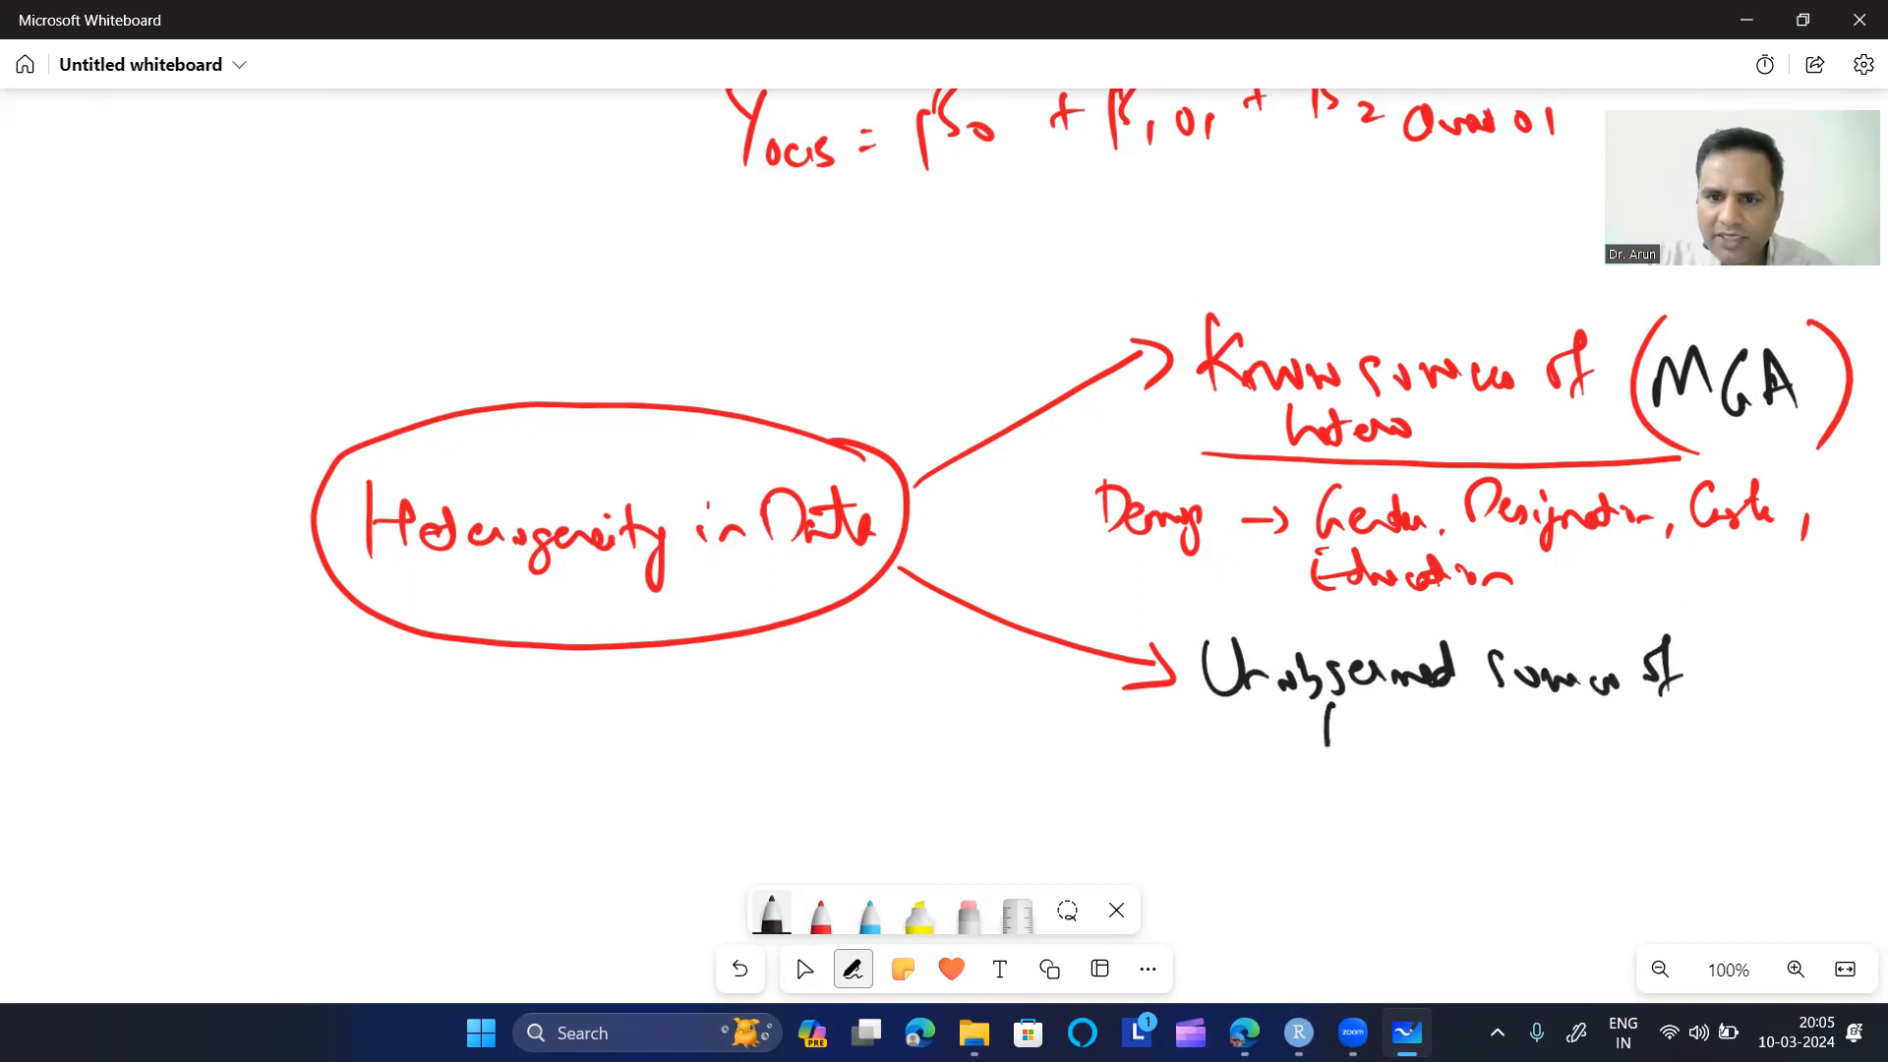
pyautogui.moveTo(1361, 718); pyautogui.dragTo(1394, 723)
pyautogui.moveTo(1212, 773); pyautogui.dragTo(1689, 766)
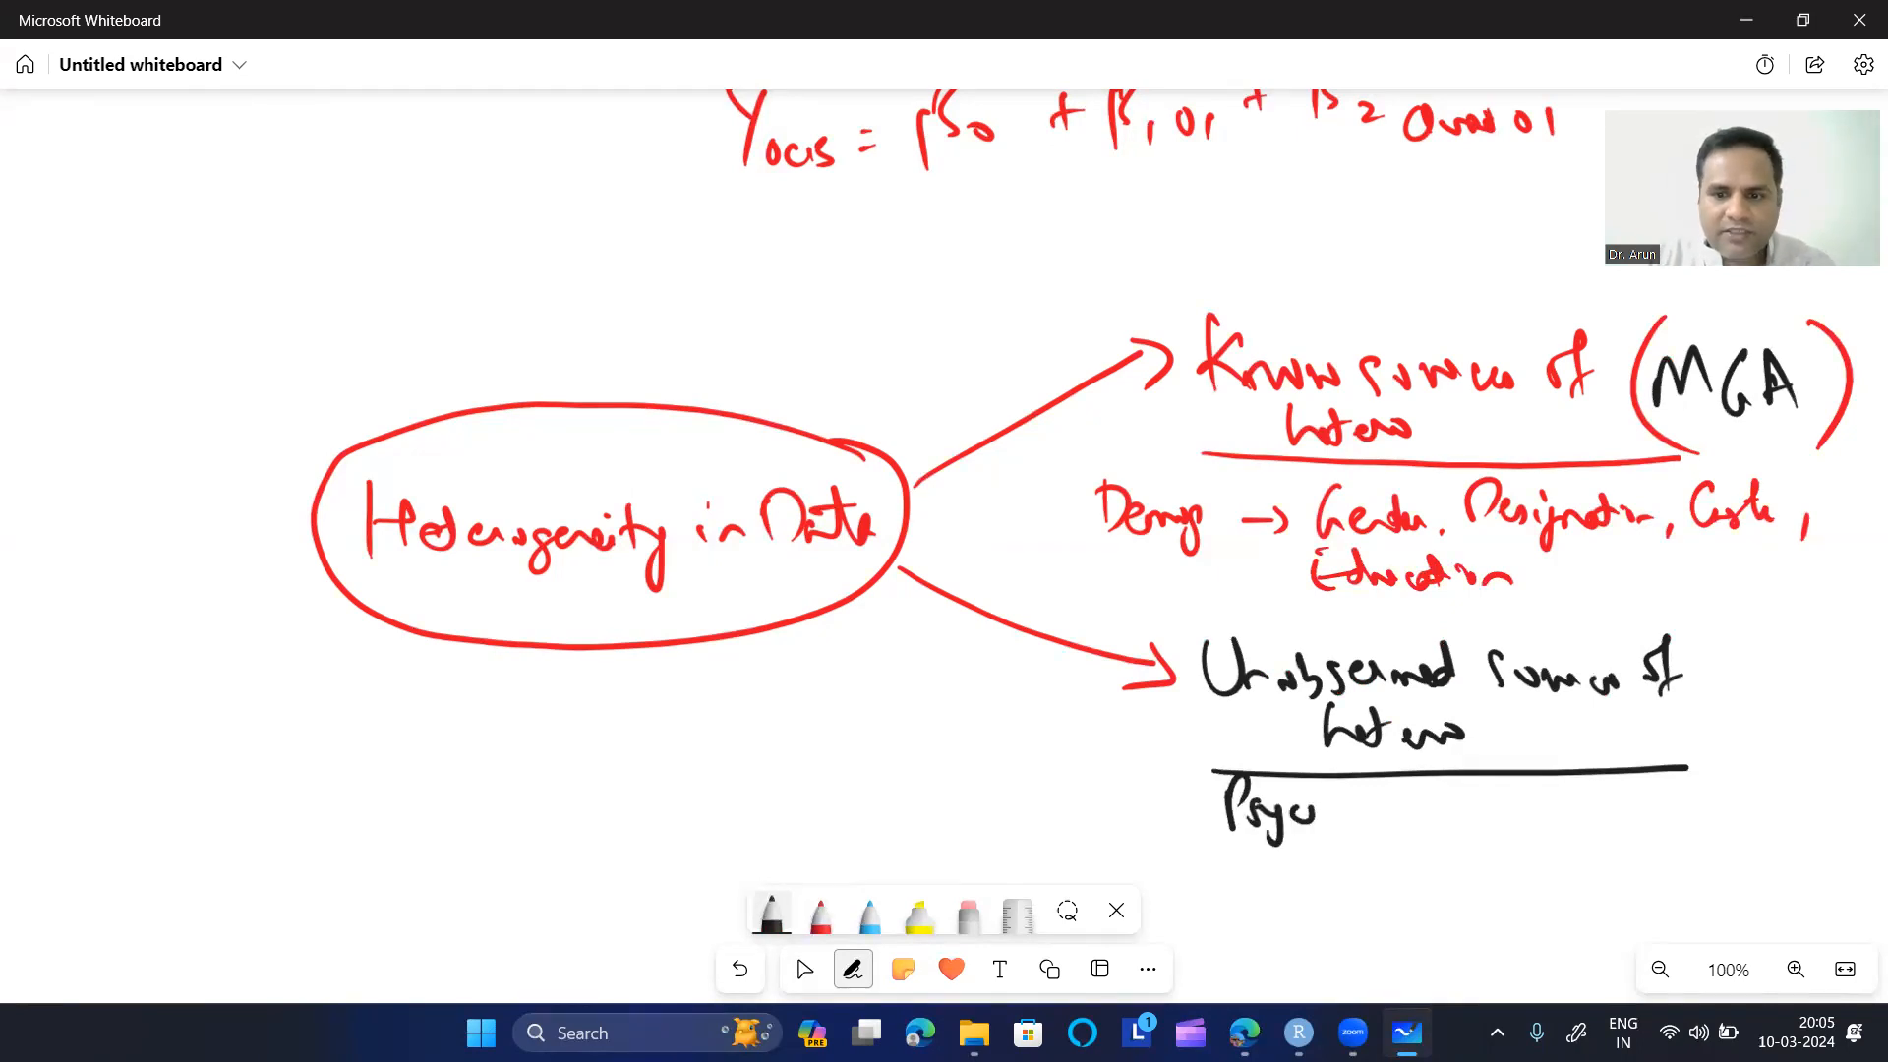
# - Handwrite "Psychometric differences (Thought pattern)" in black below the underlined unobserved-sources label
pyautogui.moveTo(1381, 816); pyautogui.dragTo(1410, 829)
pyautogui.moveTo(1398, 801); pyautogui.dragTo(1678, 816)
pyautogui.click(1690, 805)
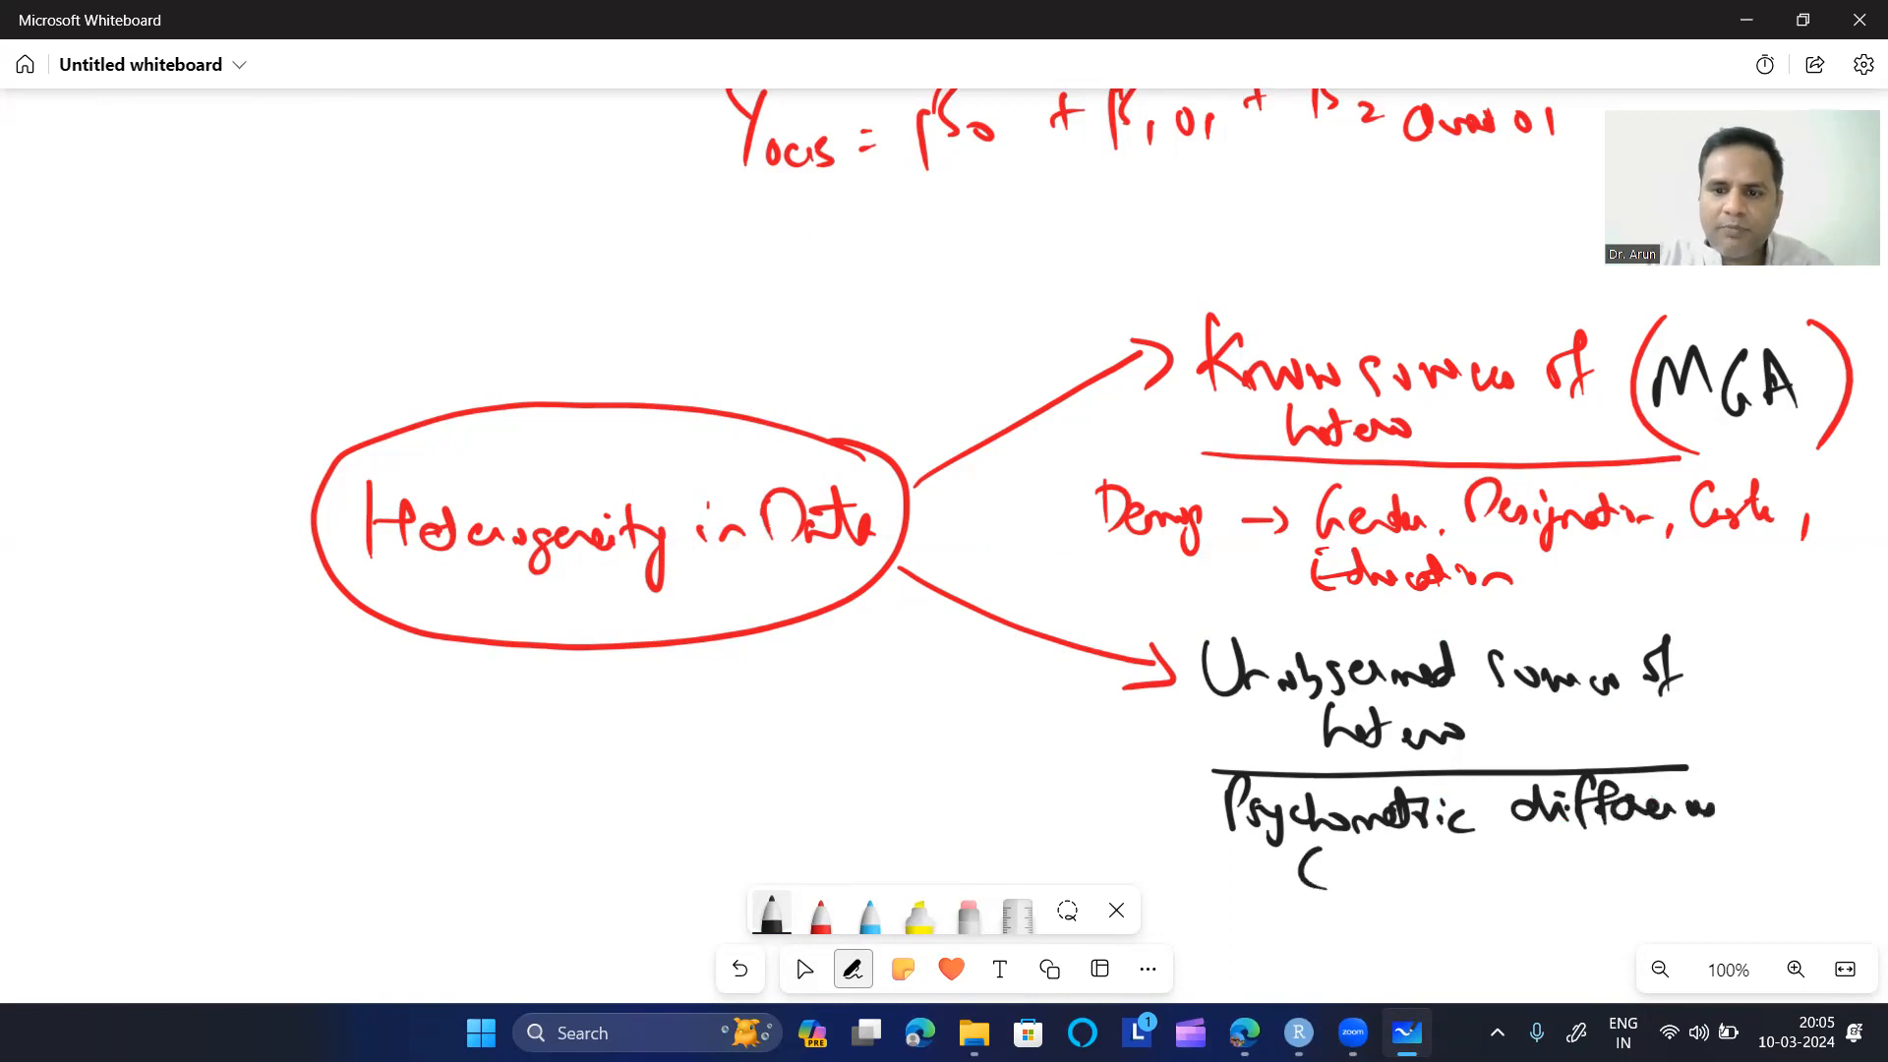
pyautogui.moveTo(1428, 869); pyautogui.dragTo(1464, 895)
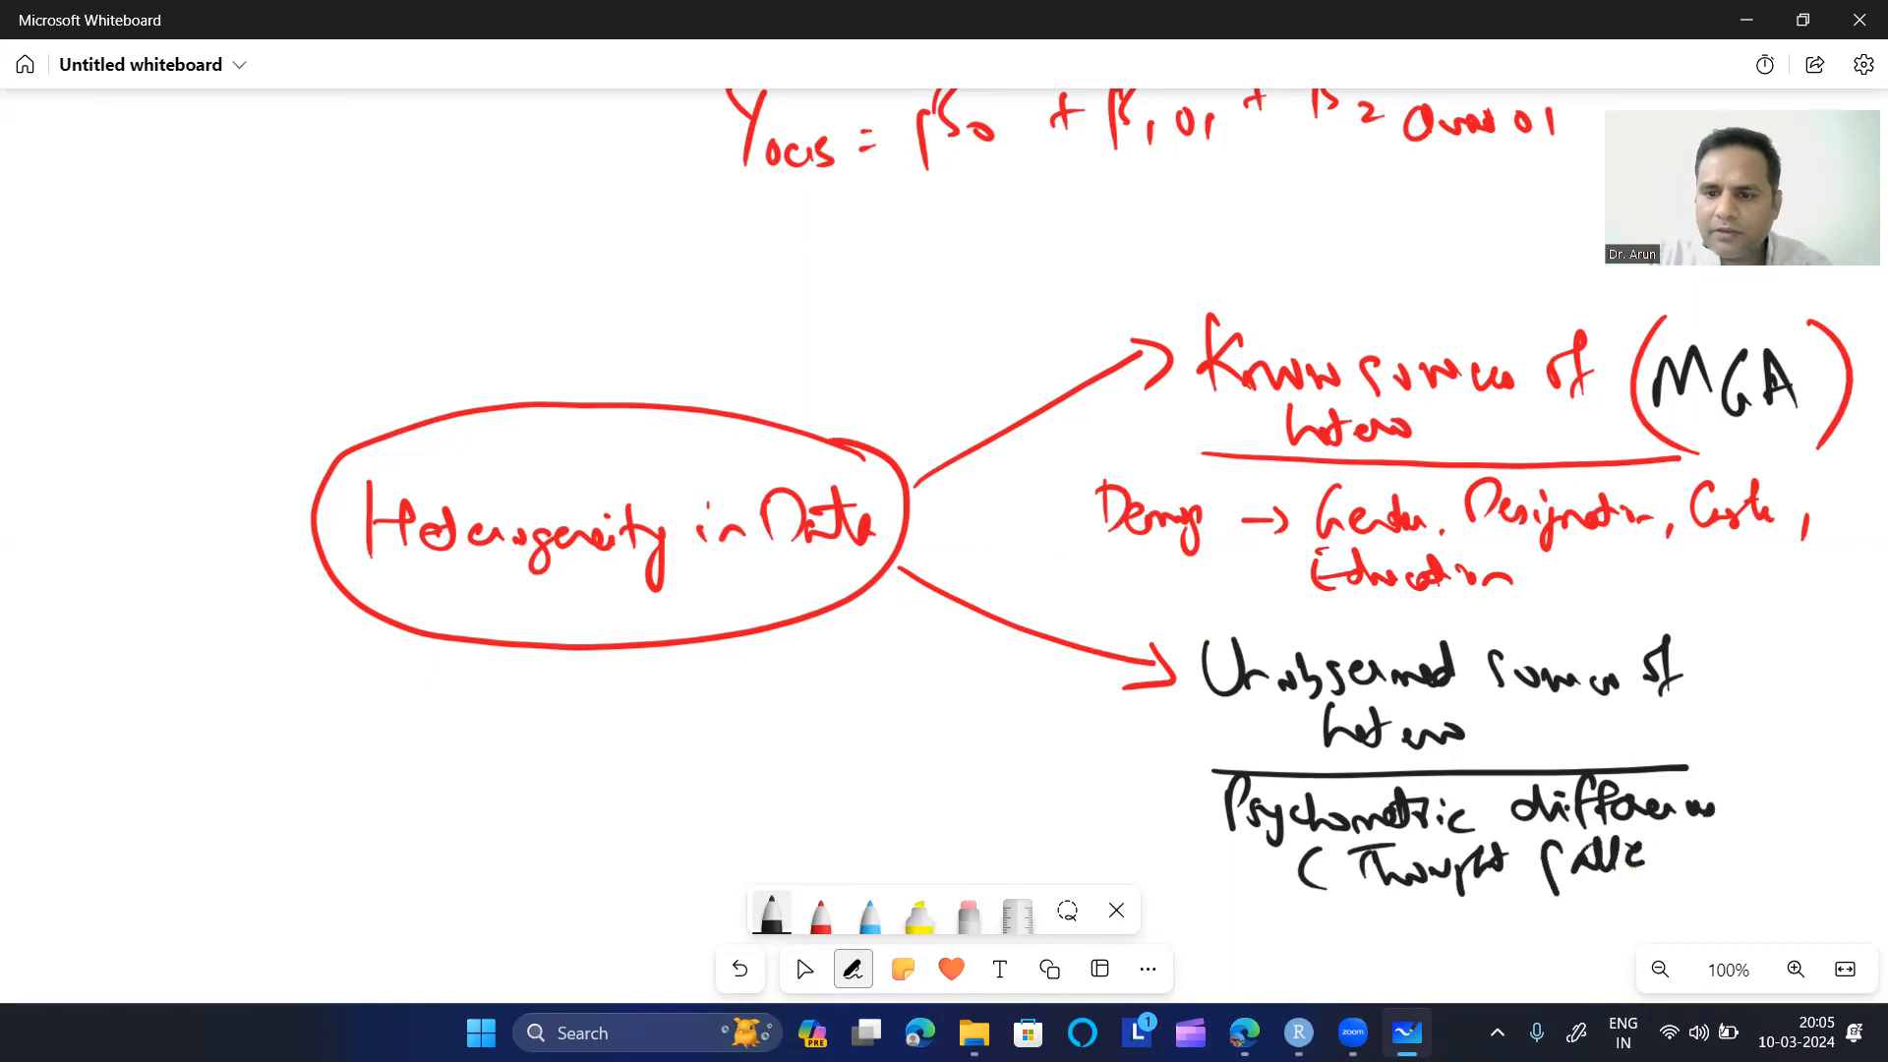
pyautogui.moveTo(1662, 863); pyautogui.dragTo(1684, 852)
pyautogui.moveTo(1683, 833); pyautogui.dragTo(1683, 899)
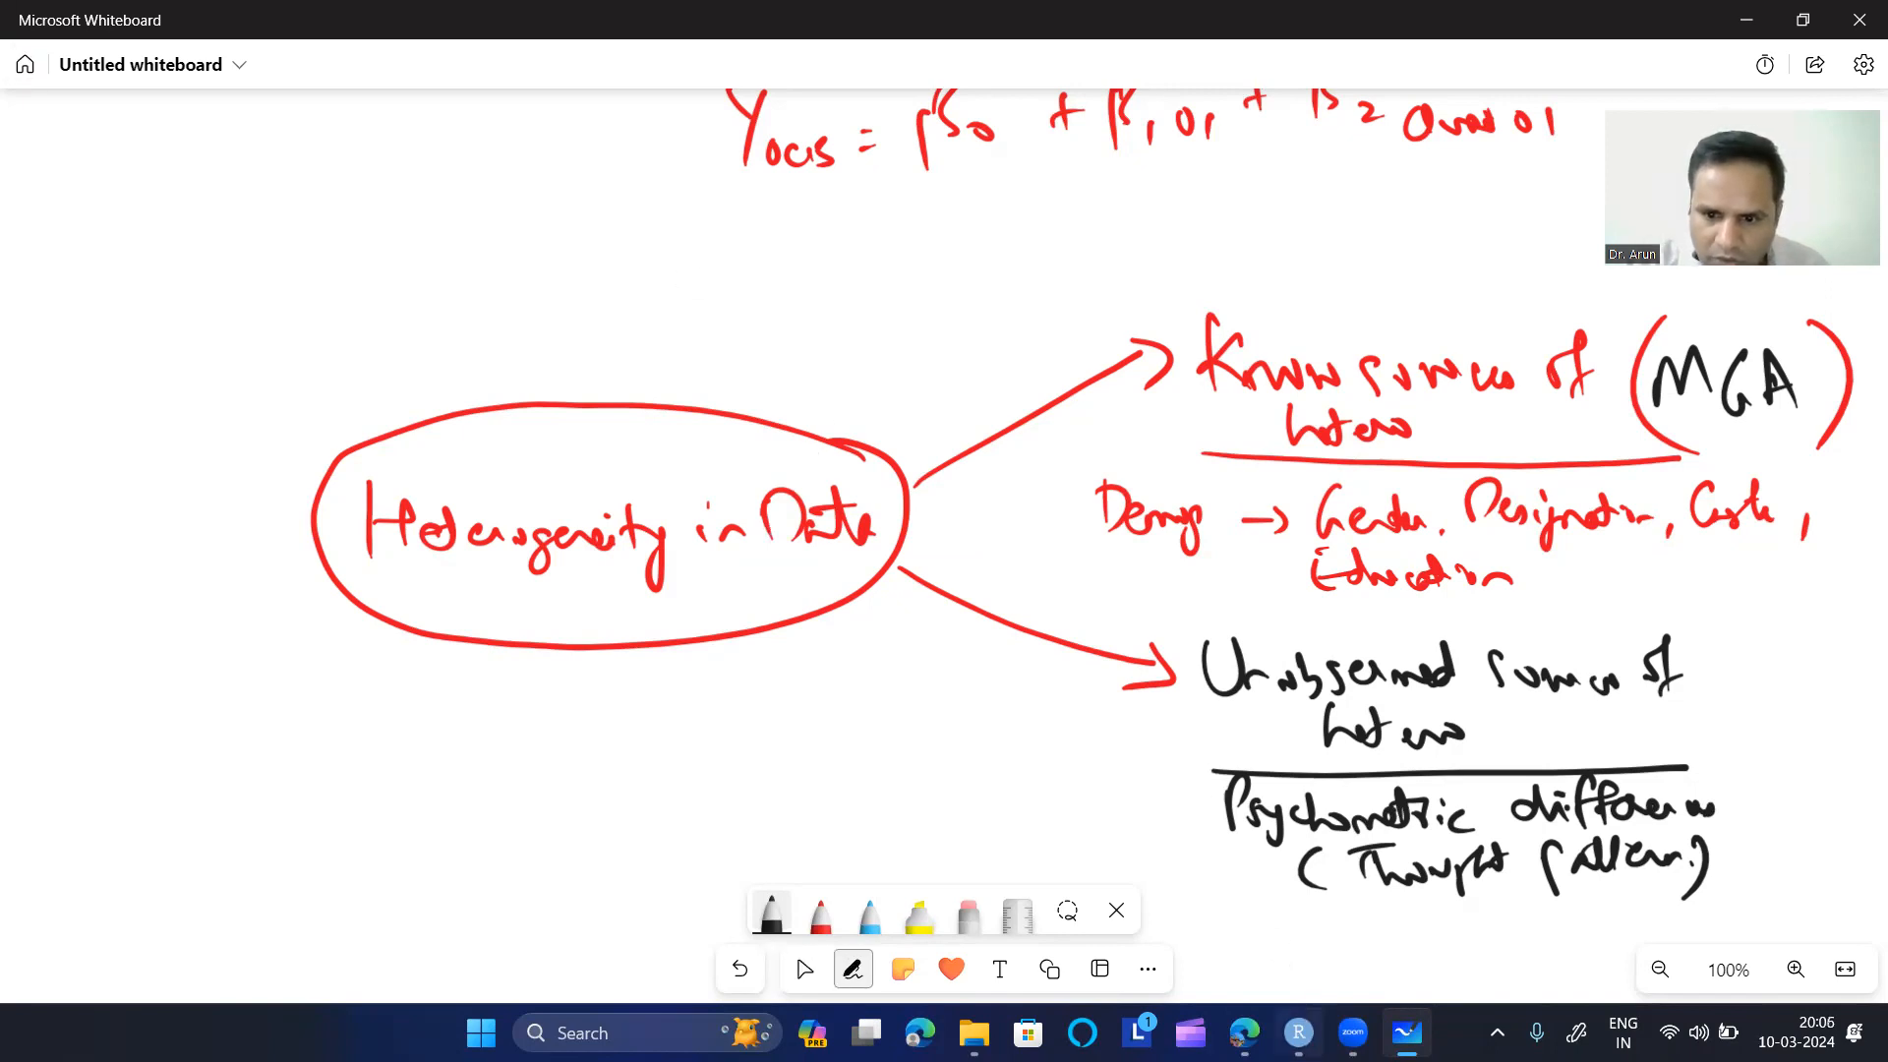
# - Switch to RStudio with the Model Robustness Checks script and widen the script editor pane
pyautogui.click(1297, 1032)
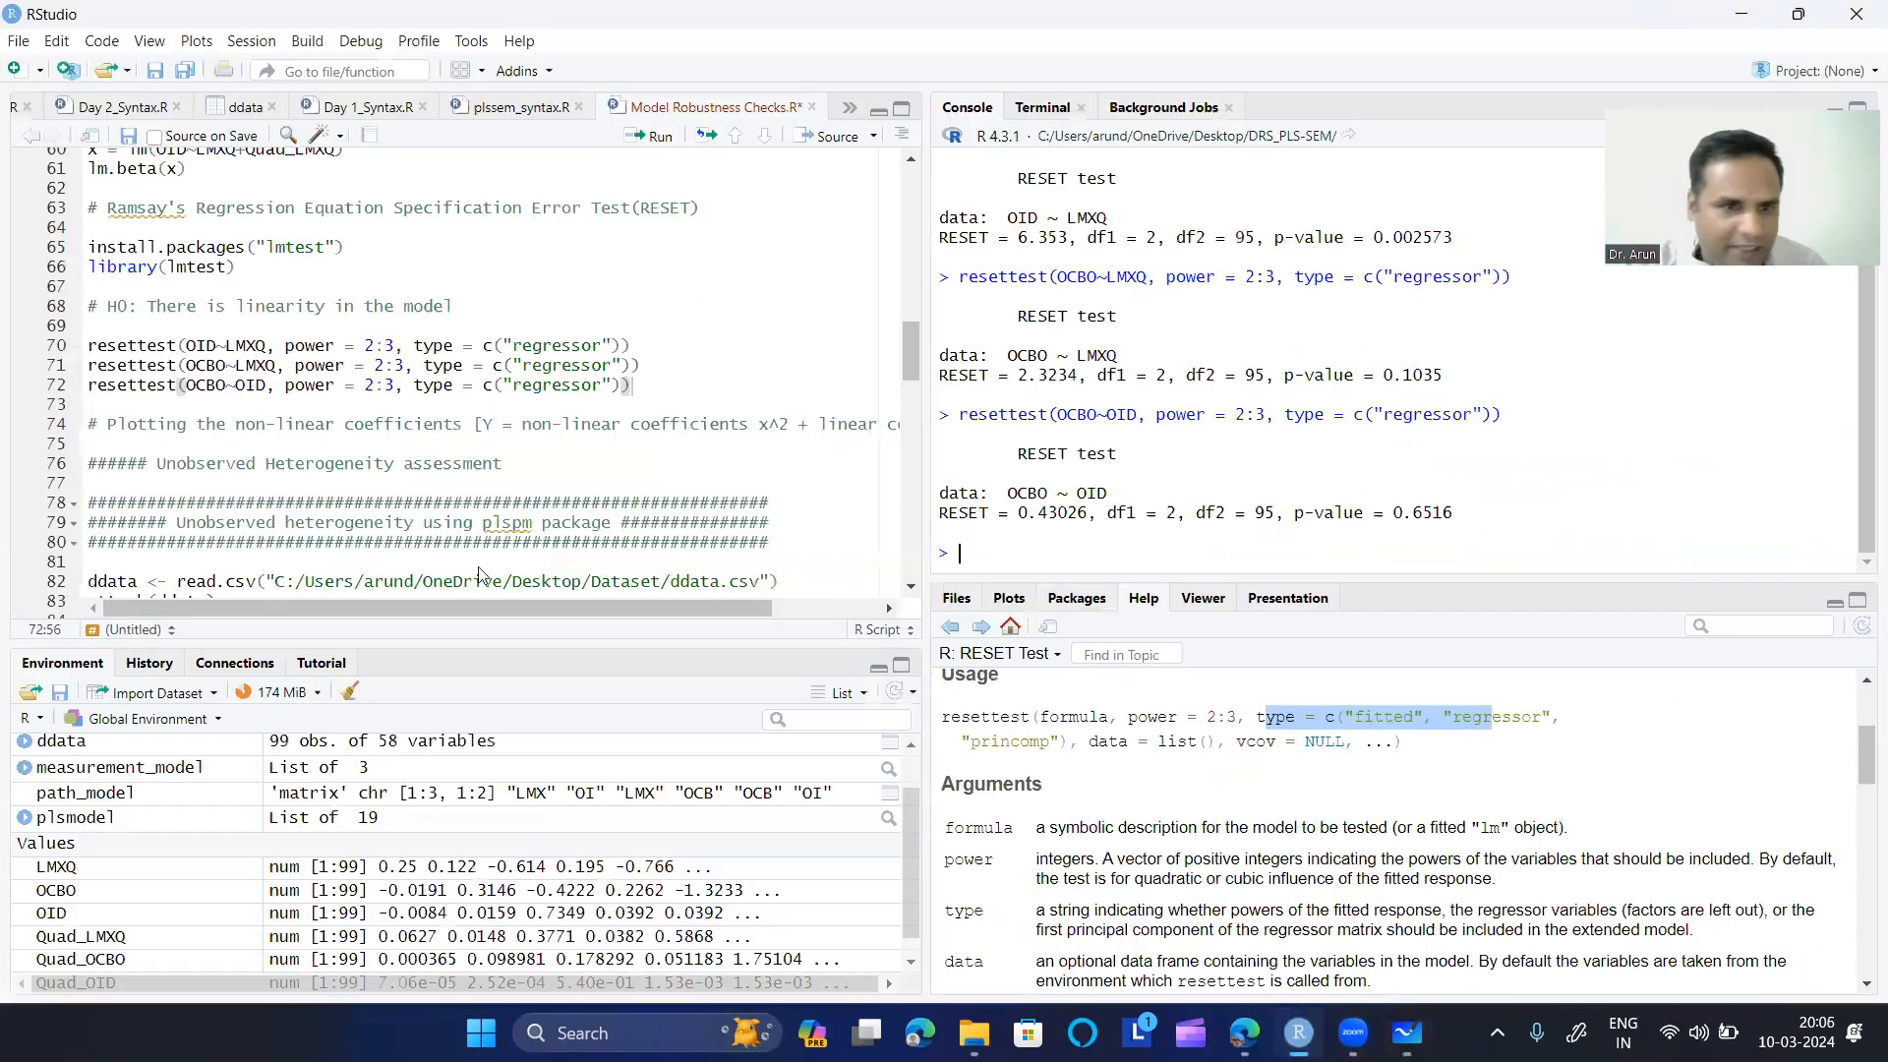
pyautogui.scroll(-3, 331, 416)
pyautogui.scroll(3, 331, 416)
pyautogui.scroll(-2, 330, 416)
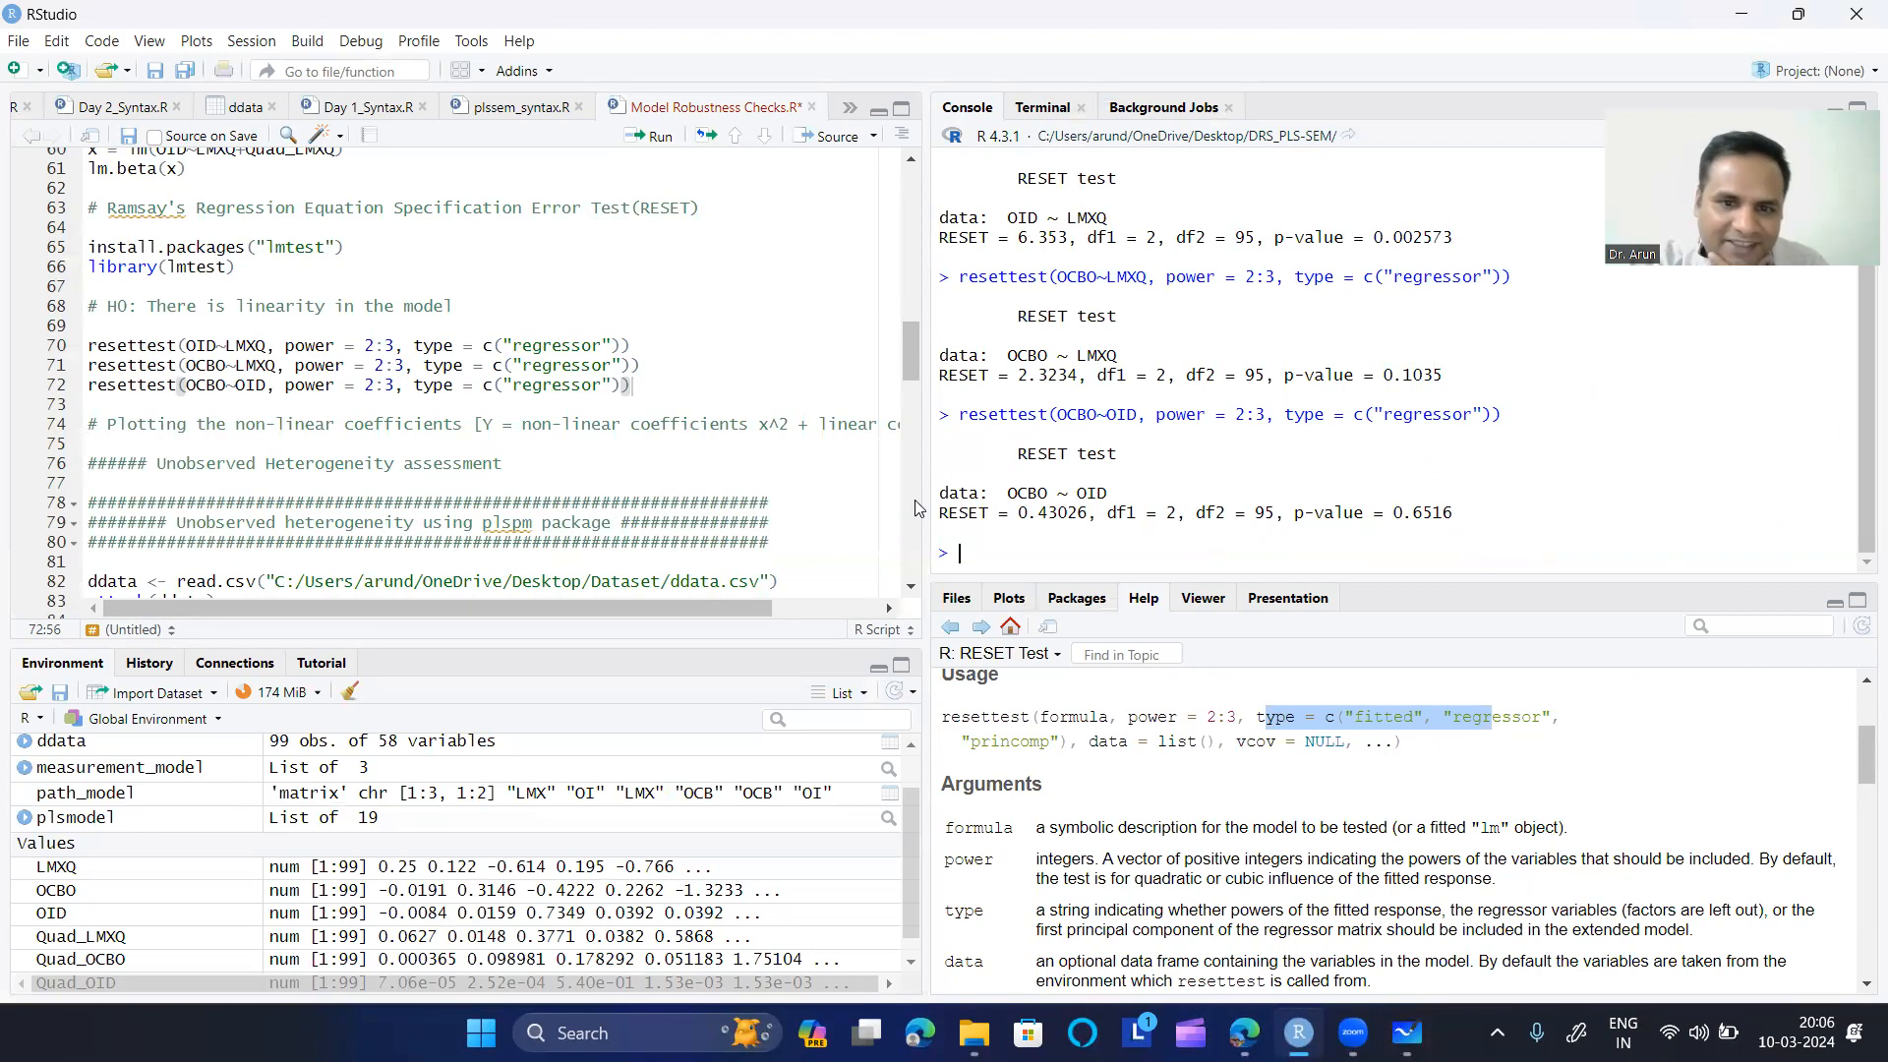
pyautogui.moveTo(923, 492); pyautogui.dragTo(966, 492)
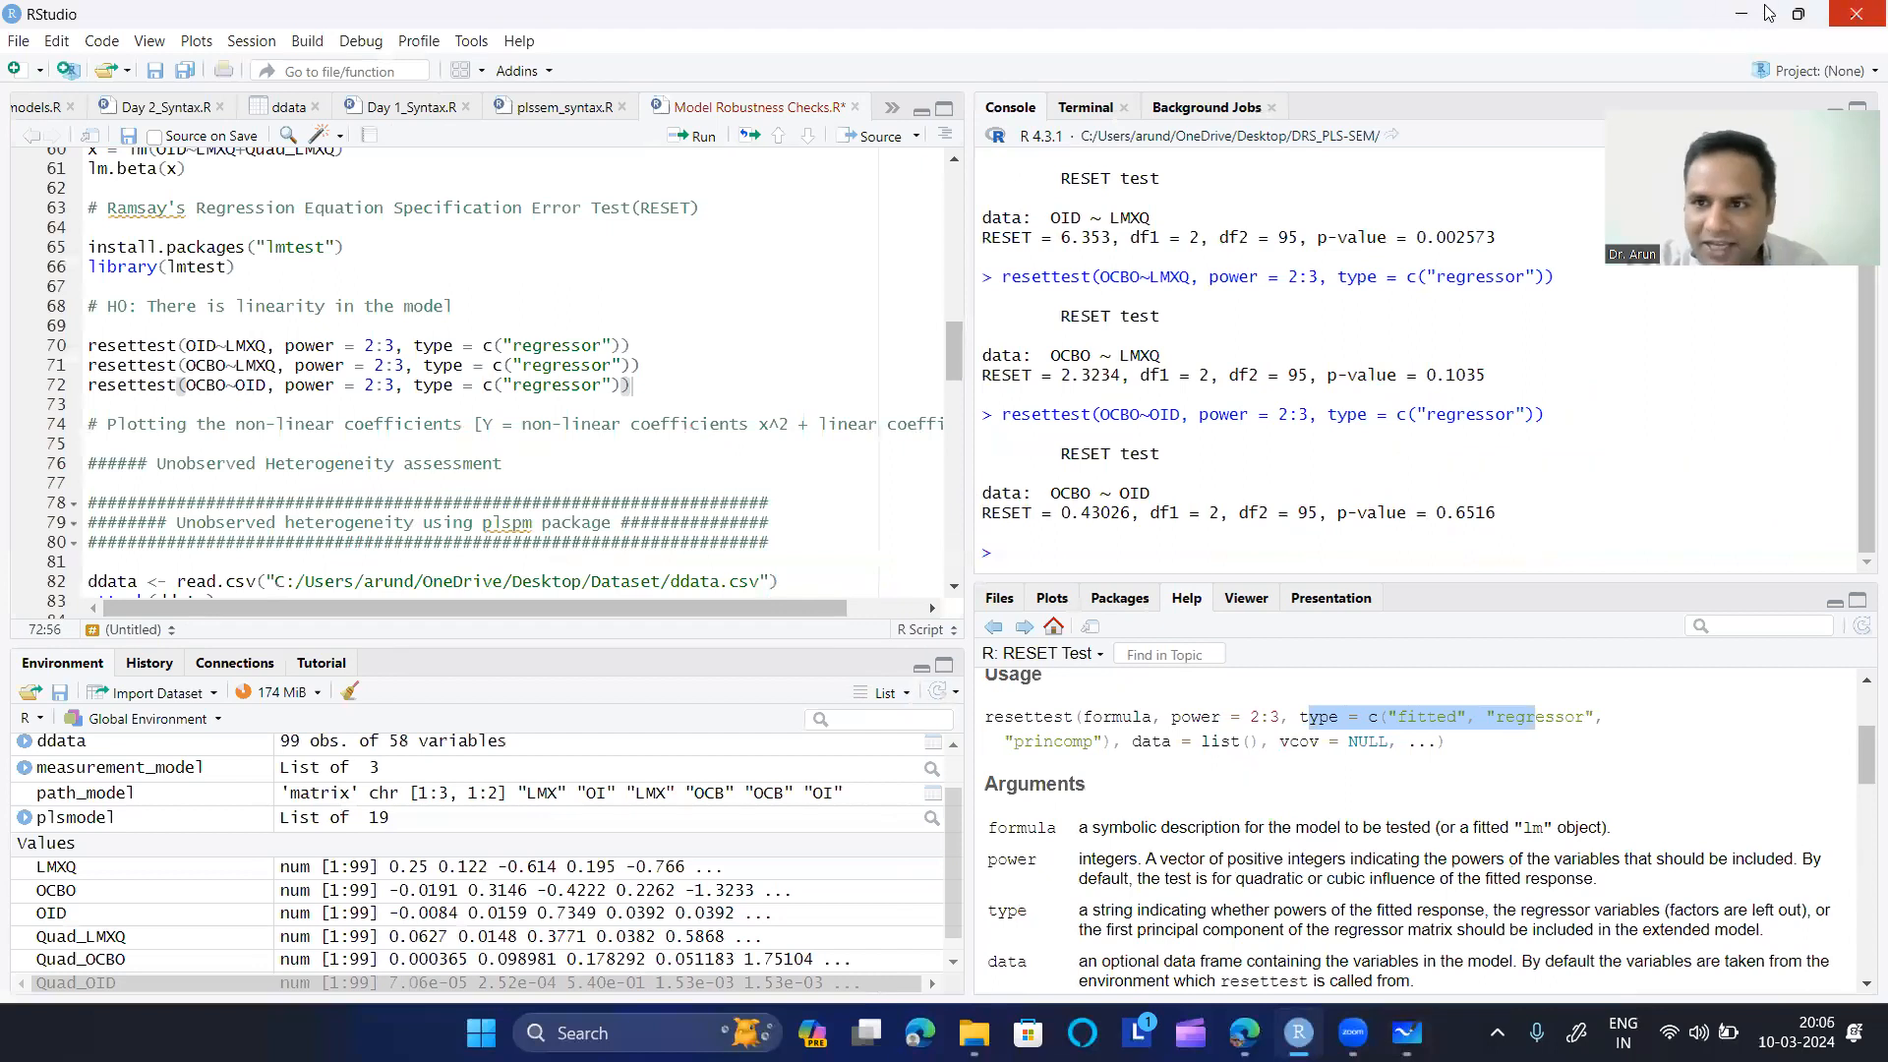
# - Minimize the open windows and bring up the DRS_PLS-SEM folder in File Explorer
pyautogui.click(1734, 12)
pyautogui.click(1733, 9)
pyautogui.click(1732, 12)
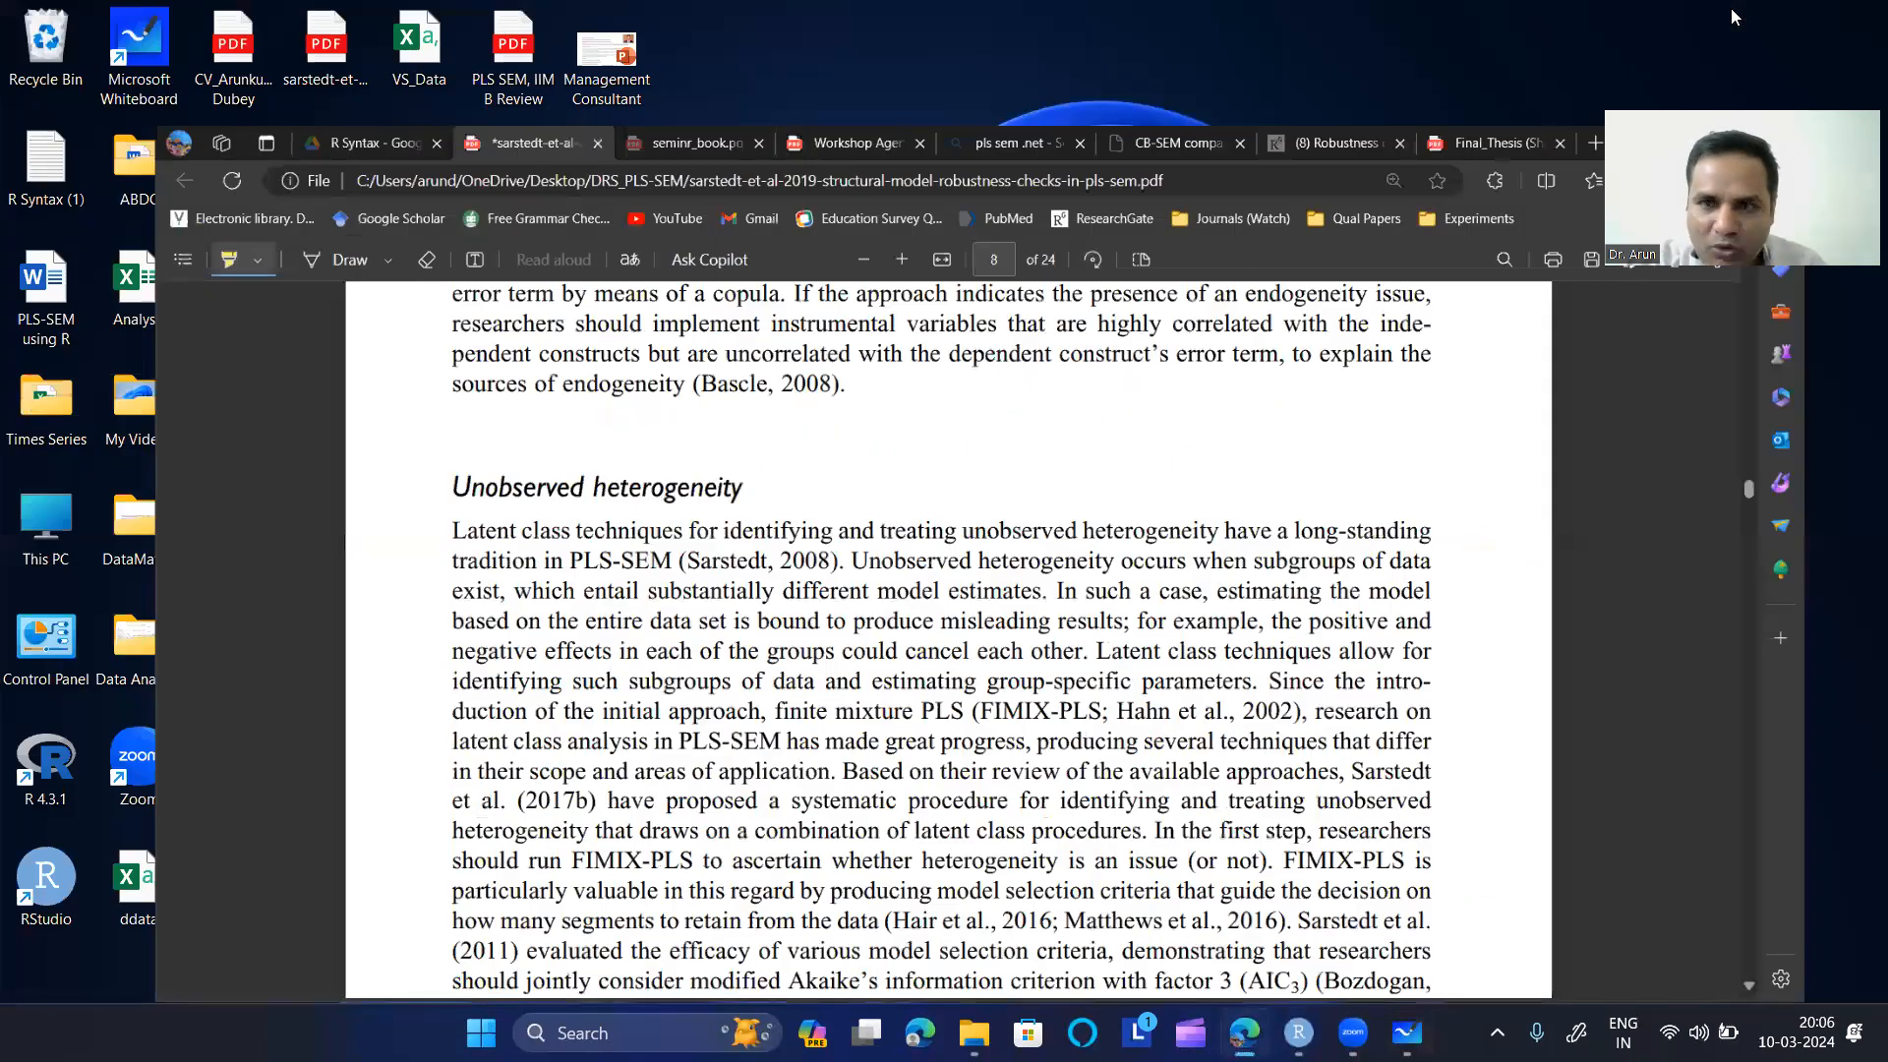
pyautogui.click(976, 1031)
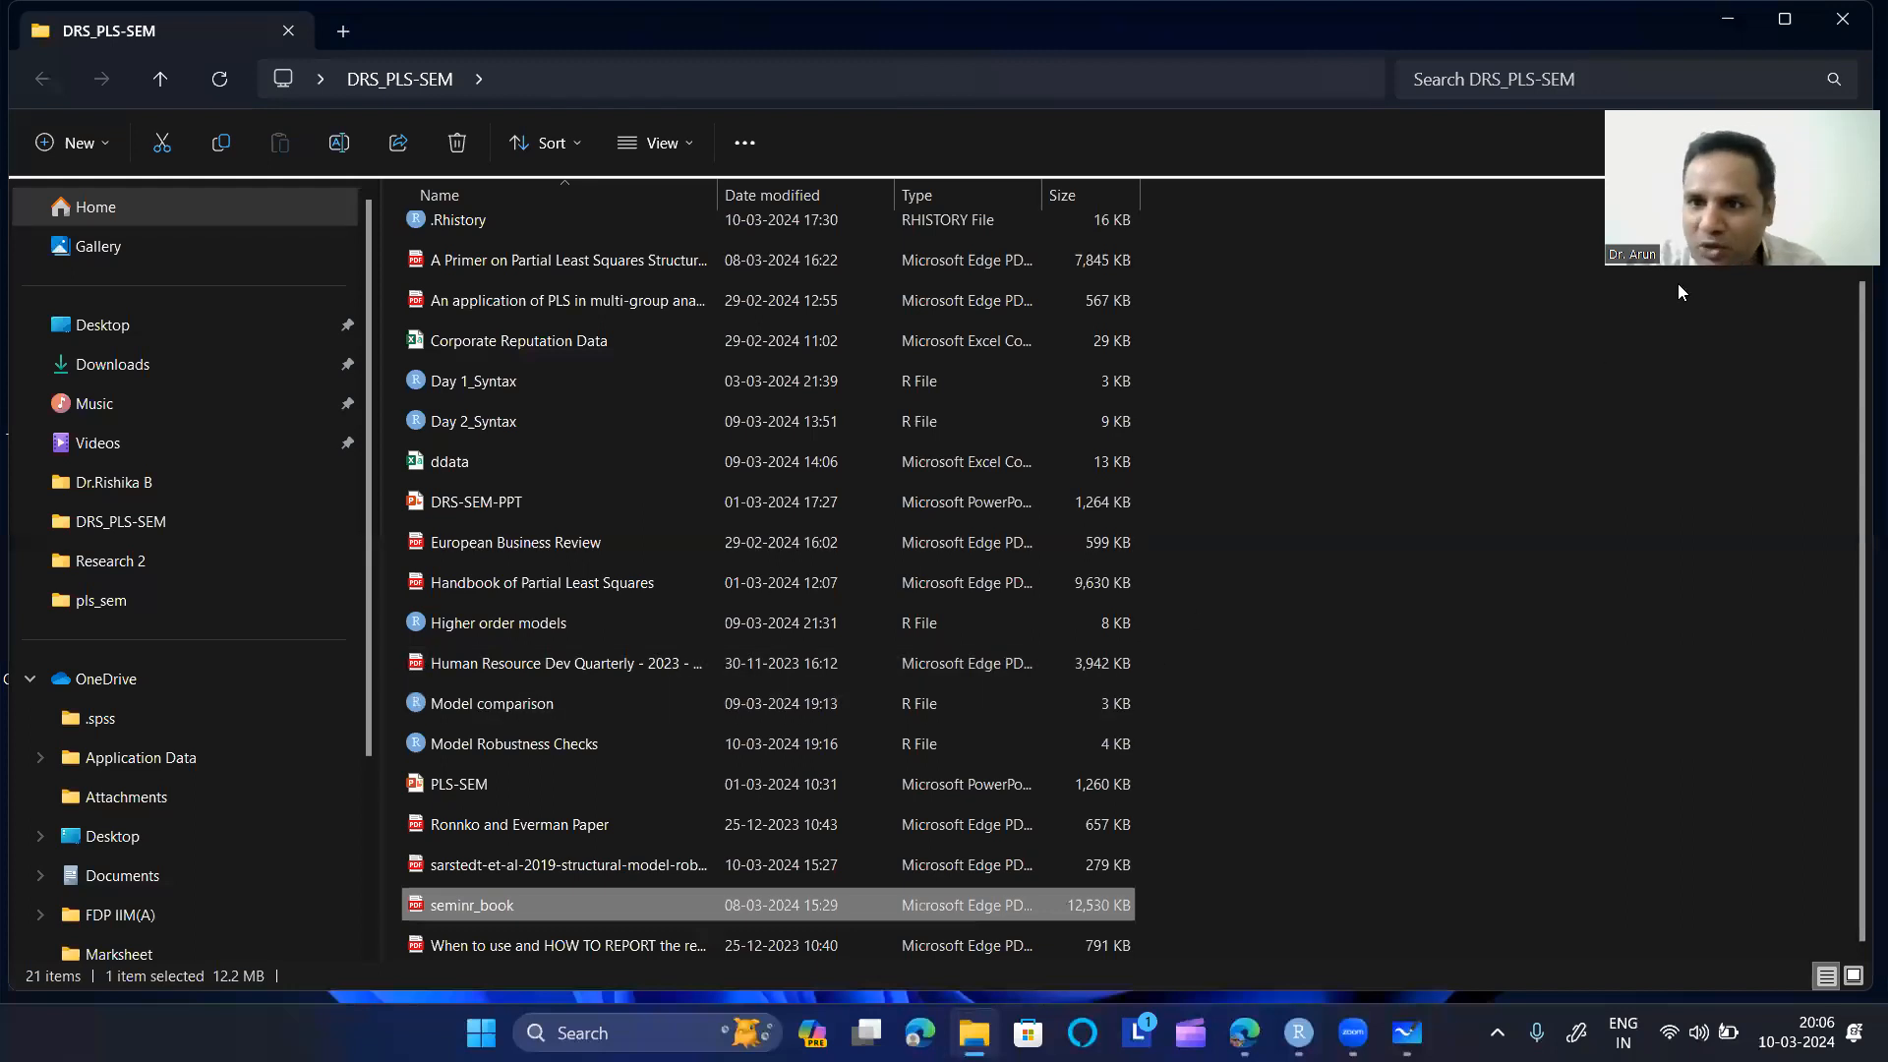
pyautogui.click(1732, 27)
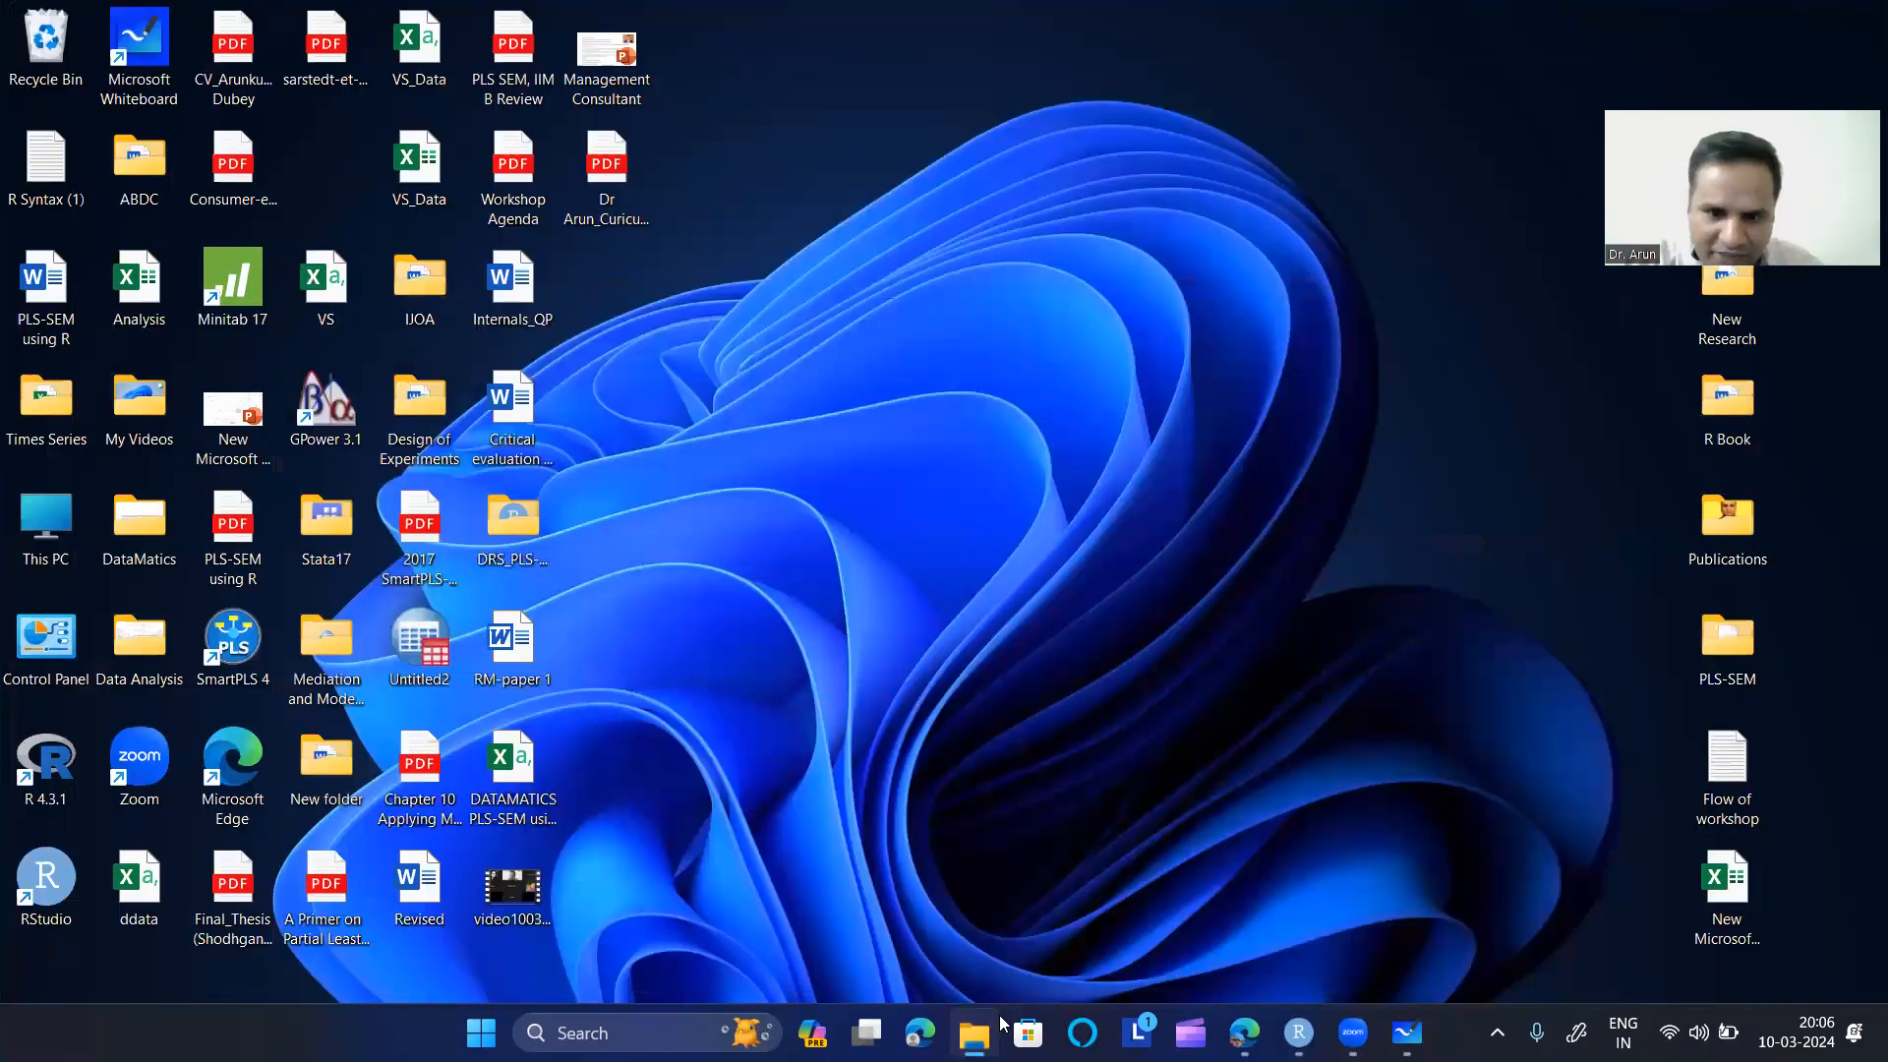
pyautogui.click(973, 1034)
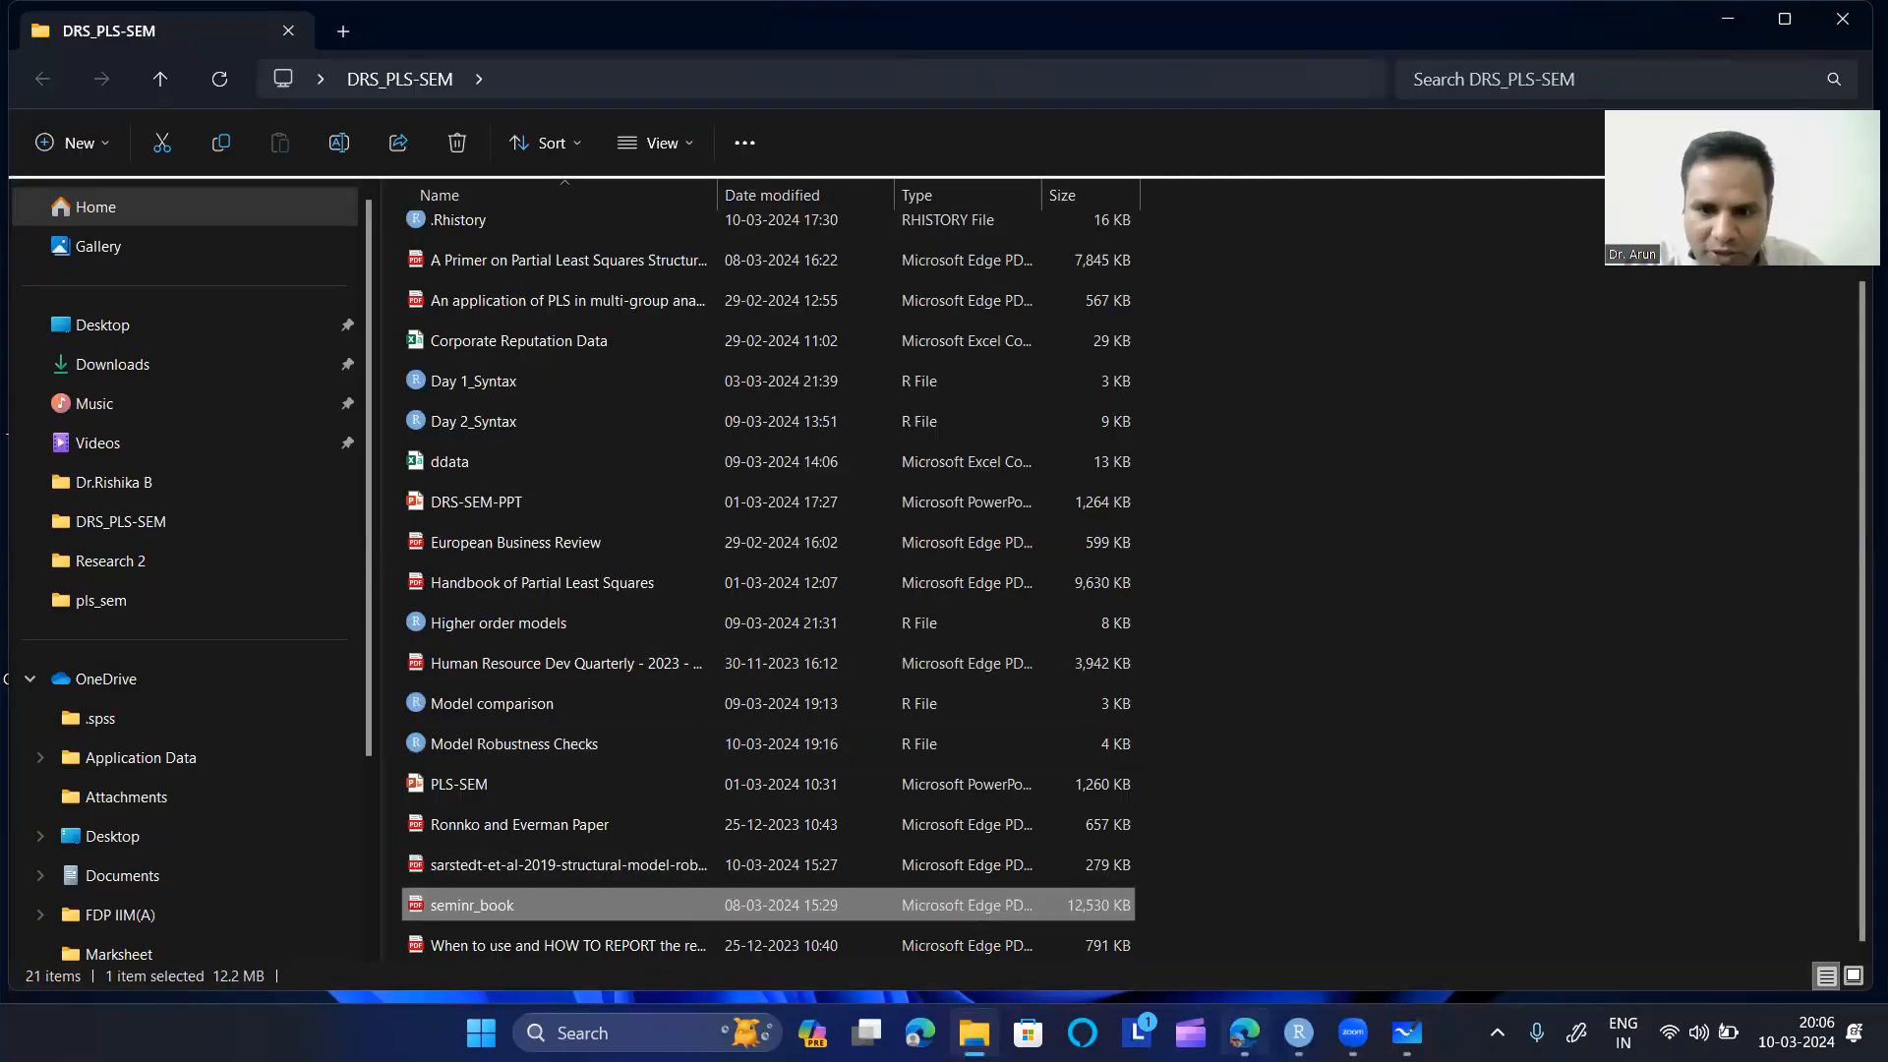
# - Switch to the Edge browser and open the workshop's Reading Material folder in Google Drive
pyautogui.click(1244, 1032)
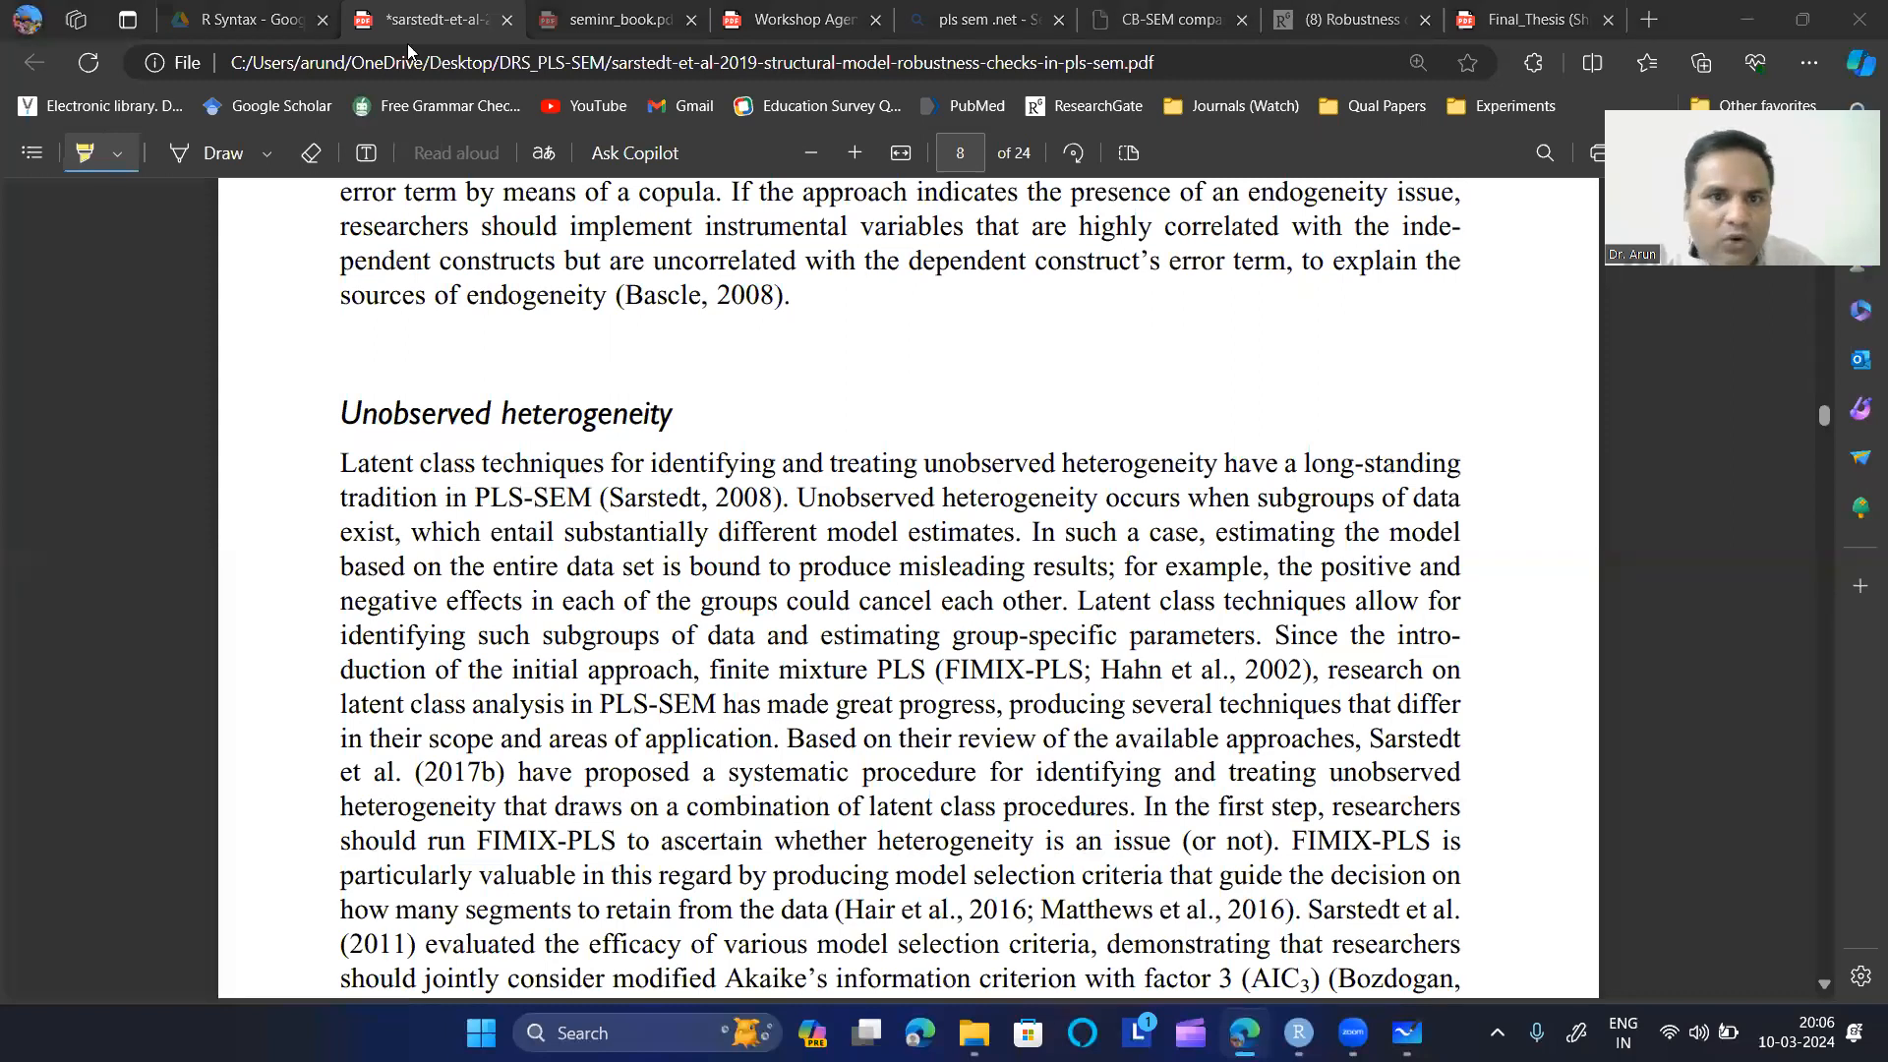
pyautogui.click(252, 30)
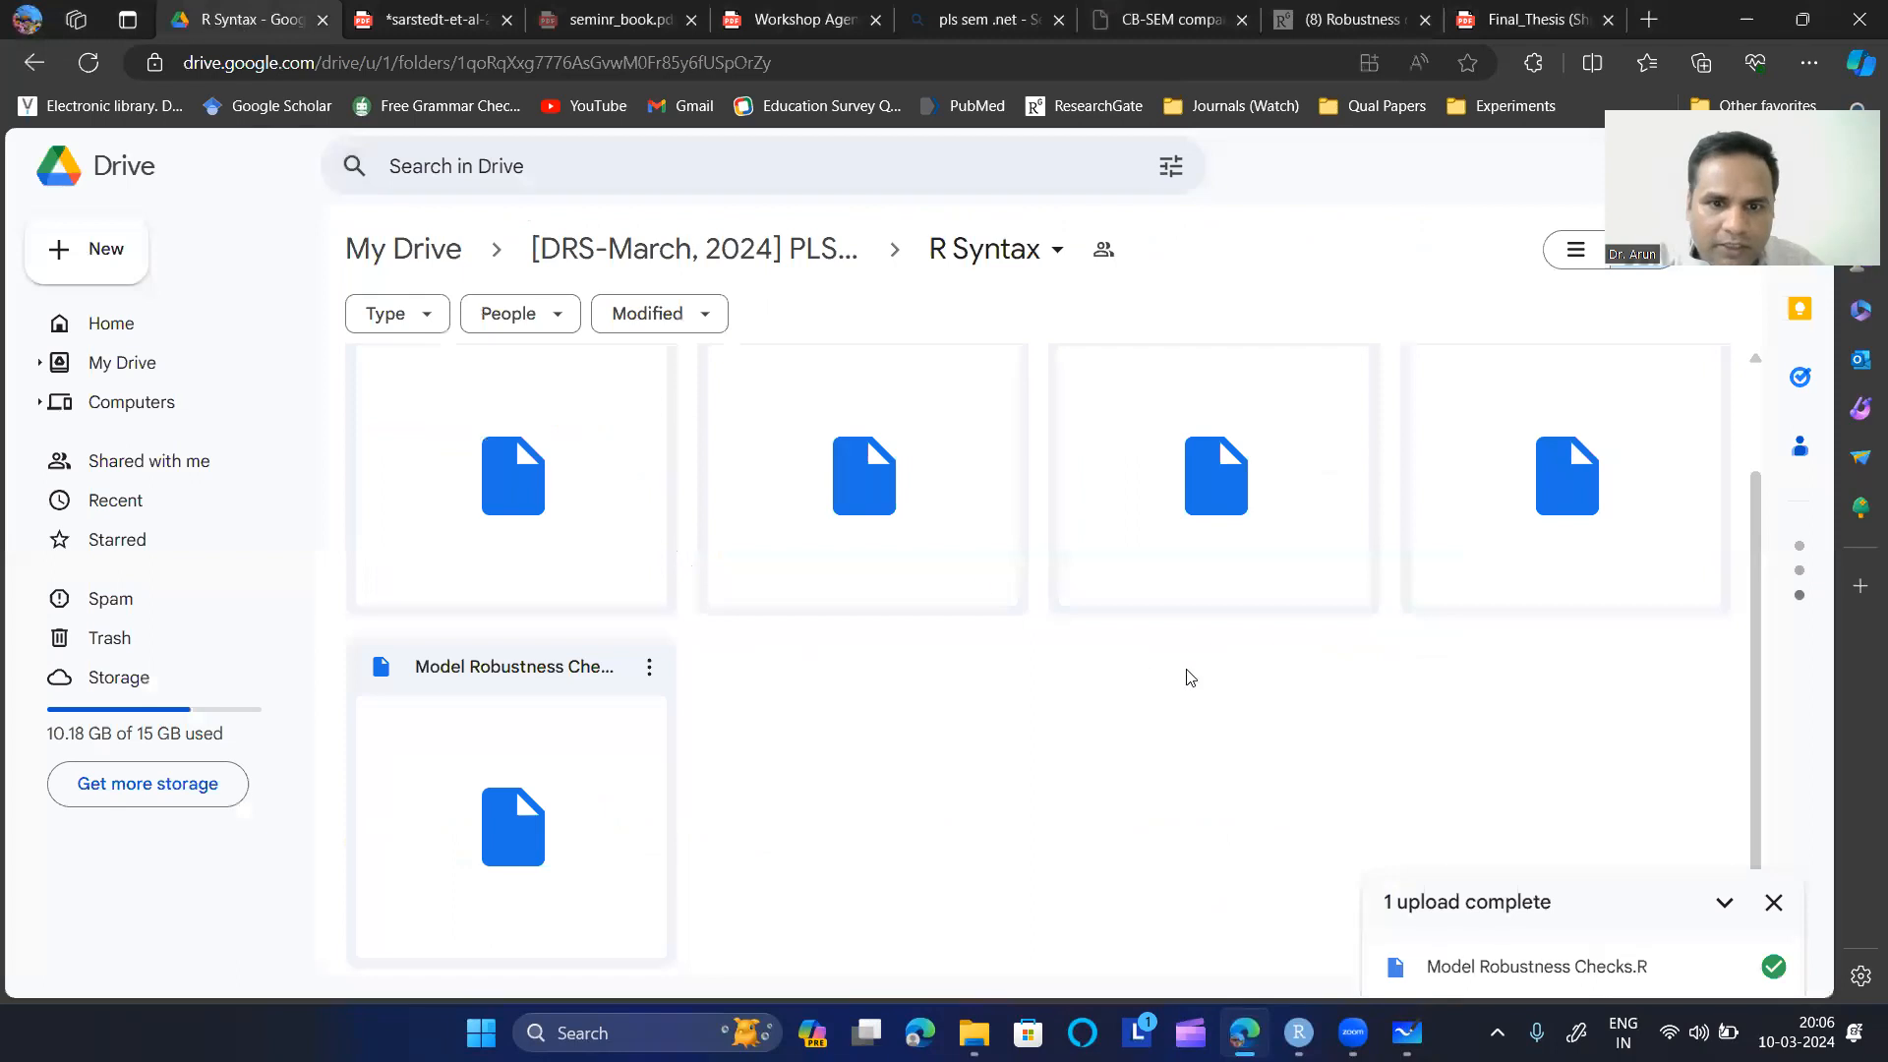
pyautogui.click(26, 69)
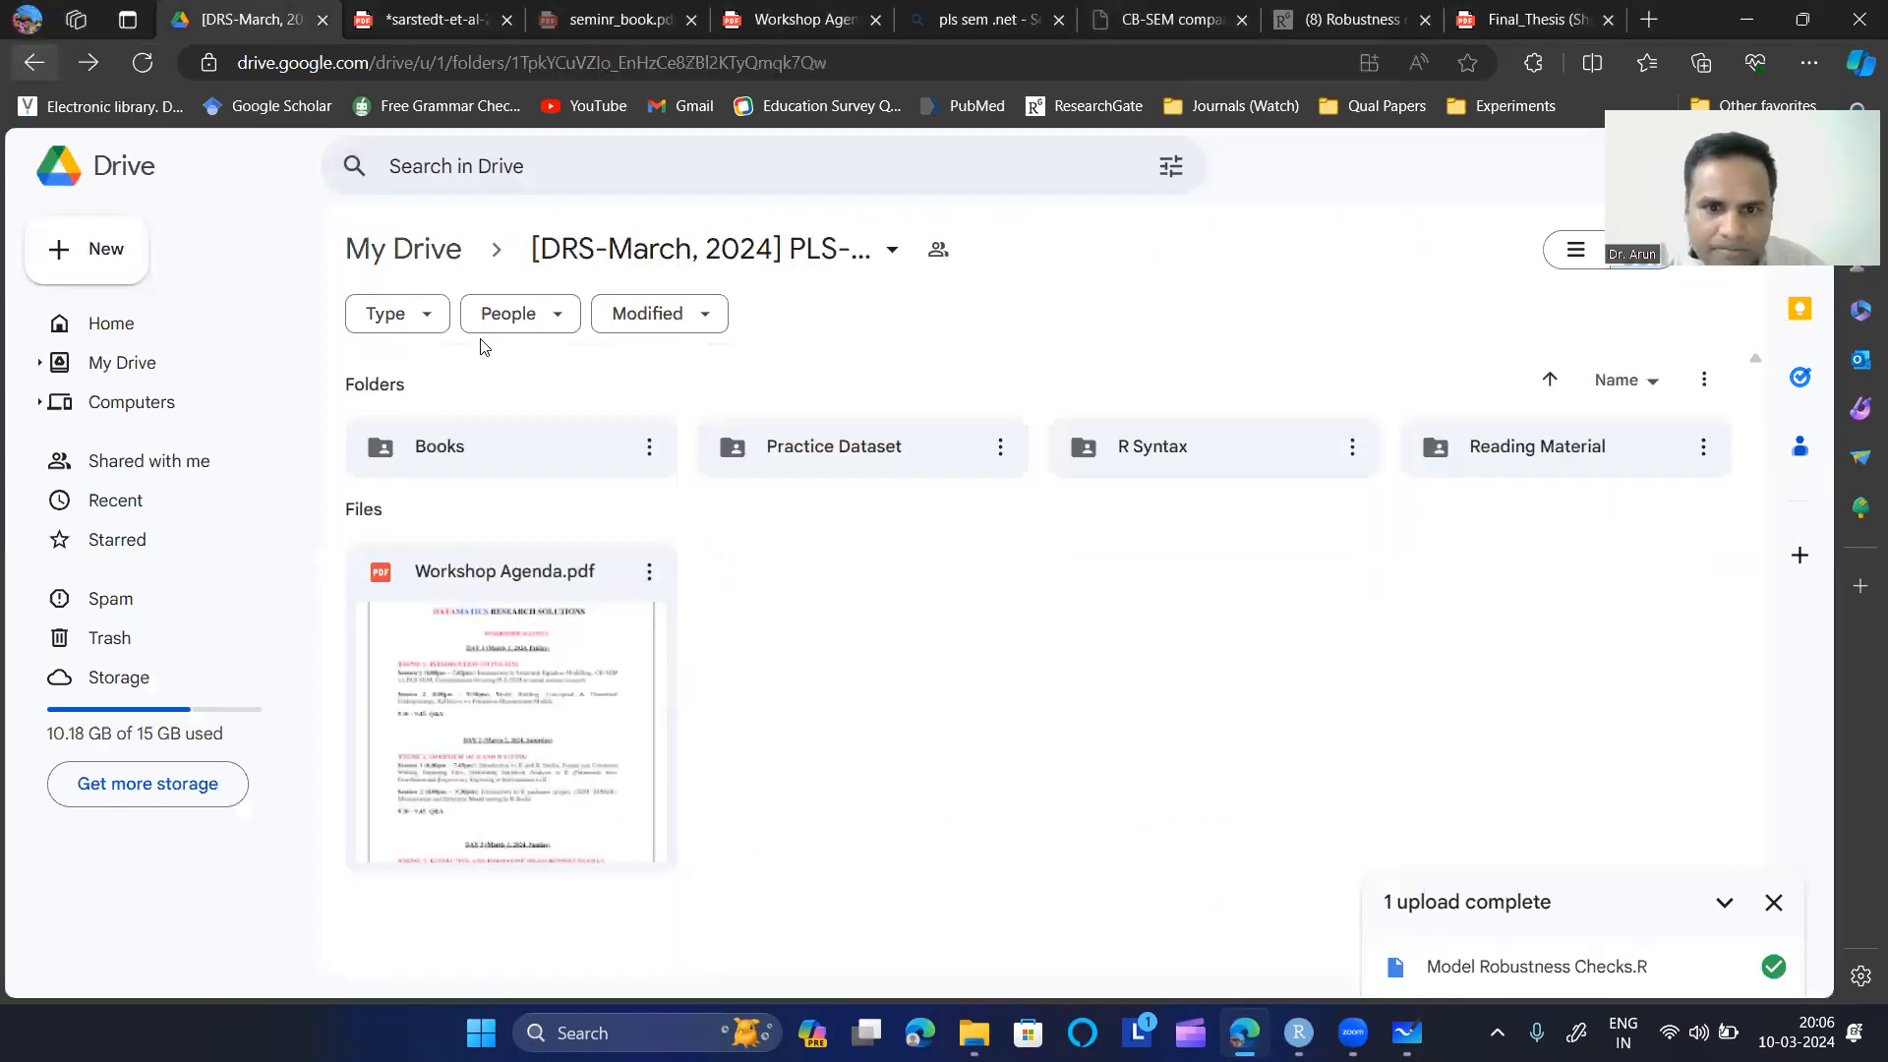
pyautogui.click(1512, 450)
pyautogui.doubleClick(1513, 449)
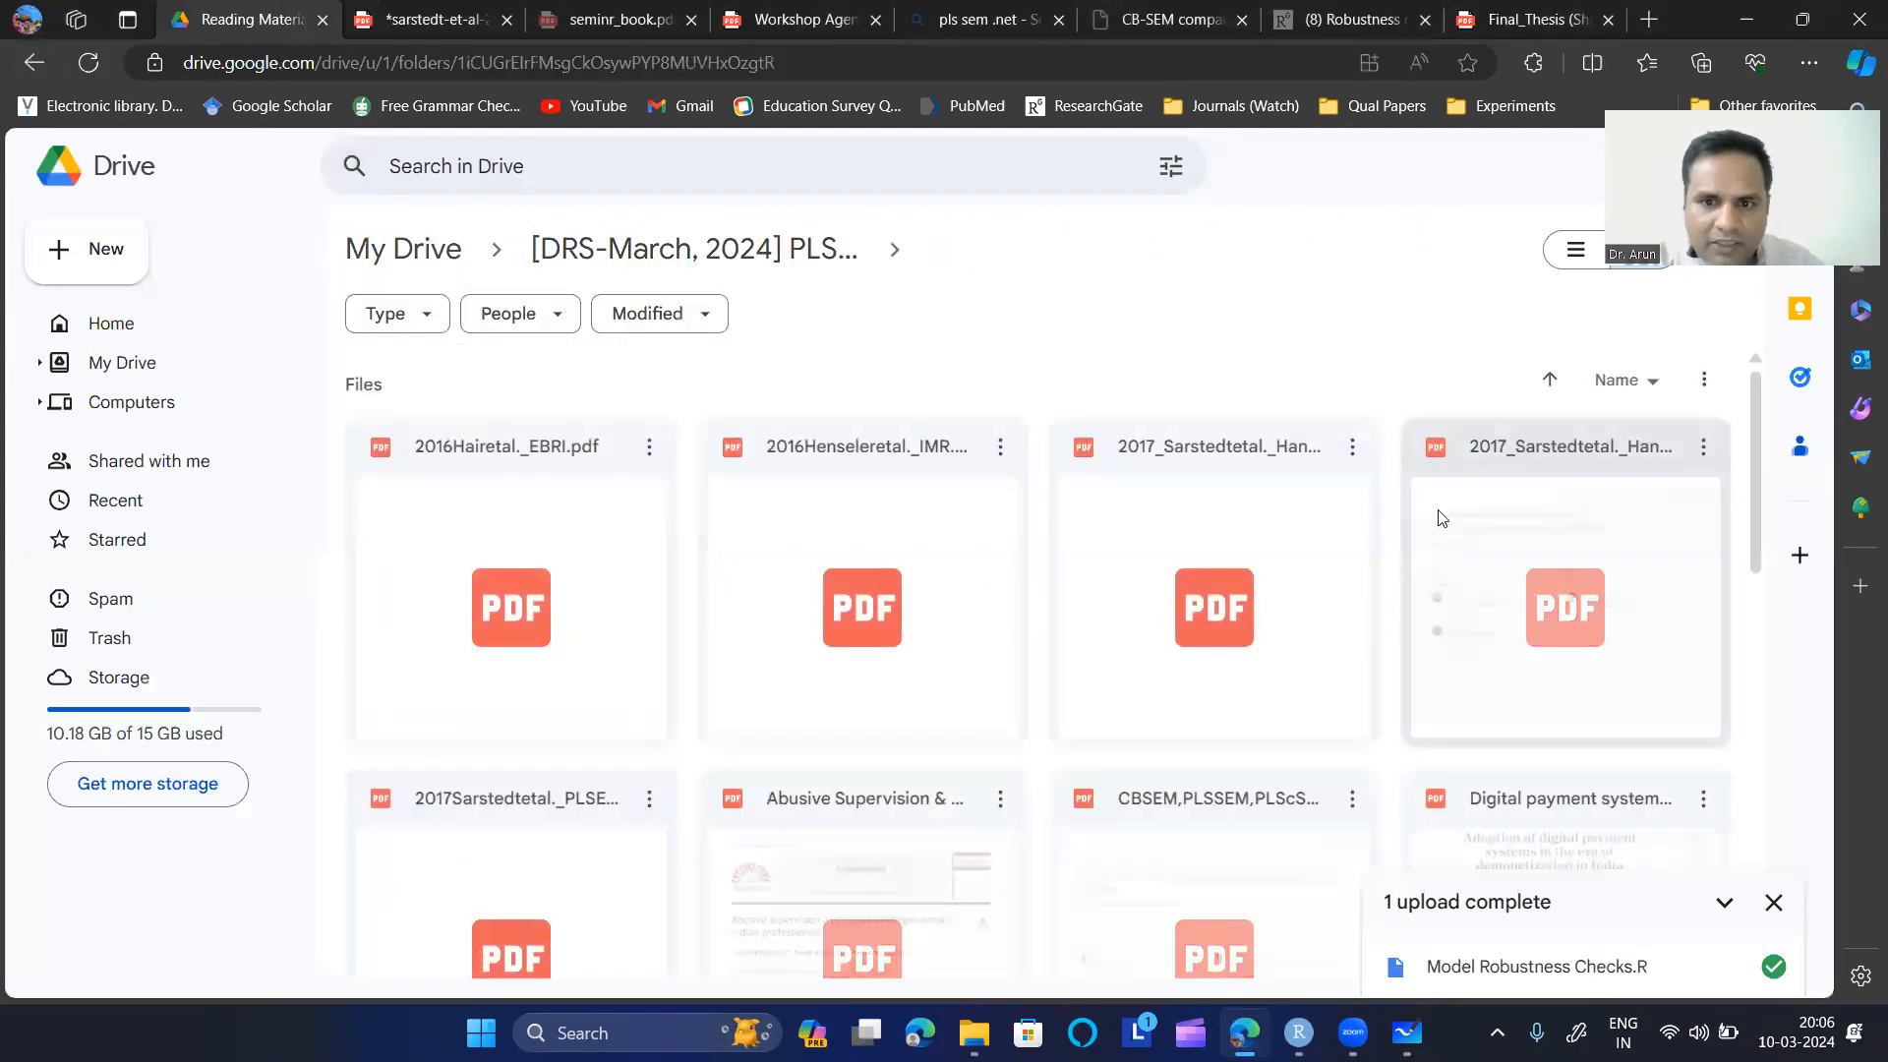
# - Look through the papers in the Reading Material folder and preview the title page of 2016Hairetal._EBRI.pdf
pyautogui.scroll(-10, 1085, 629)
pyautogui.scroll(-3, 1085, 634)
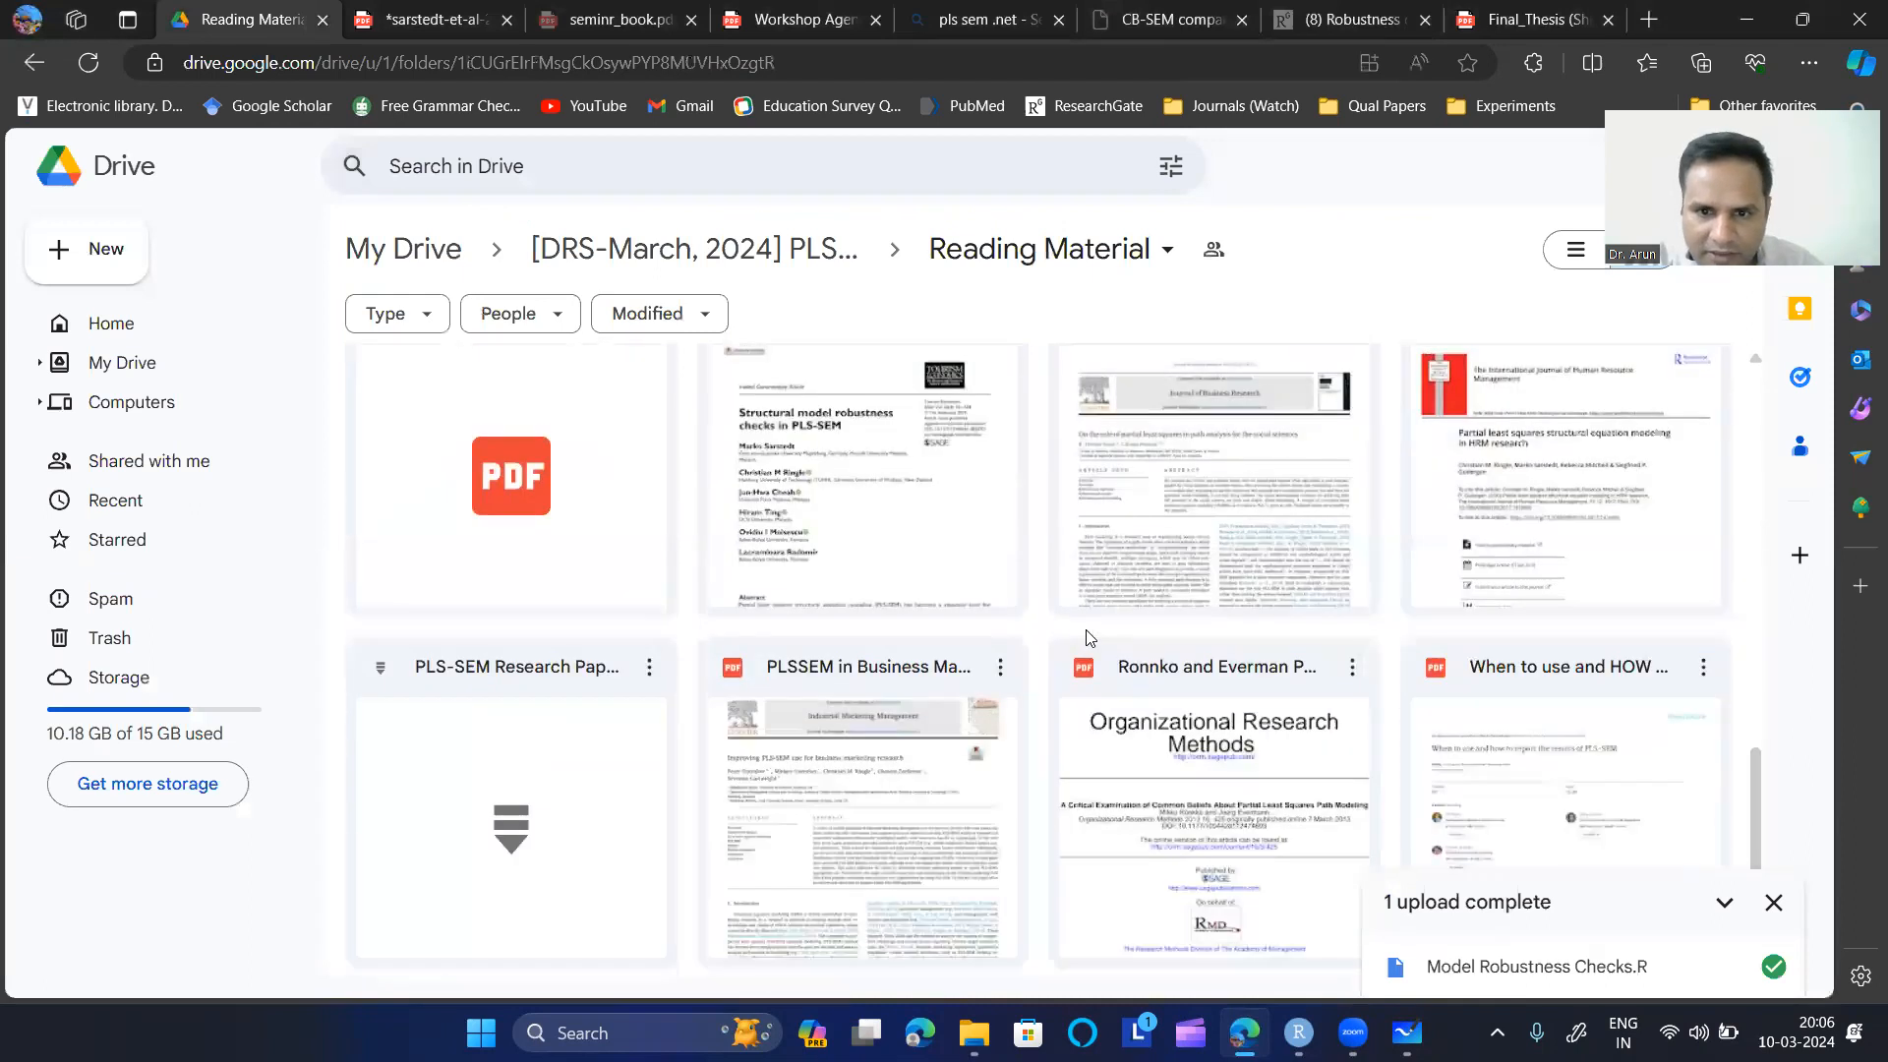
pyautogui.scroll(2, 798, 800)
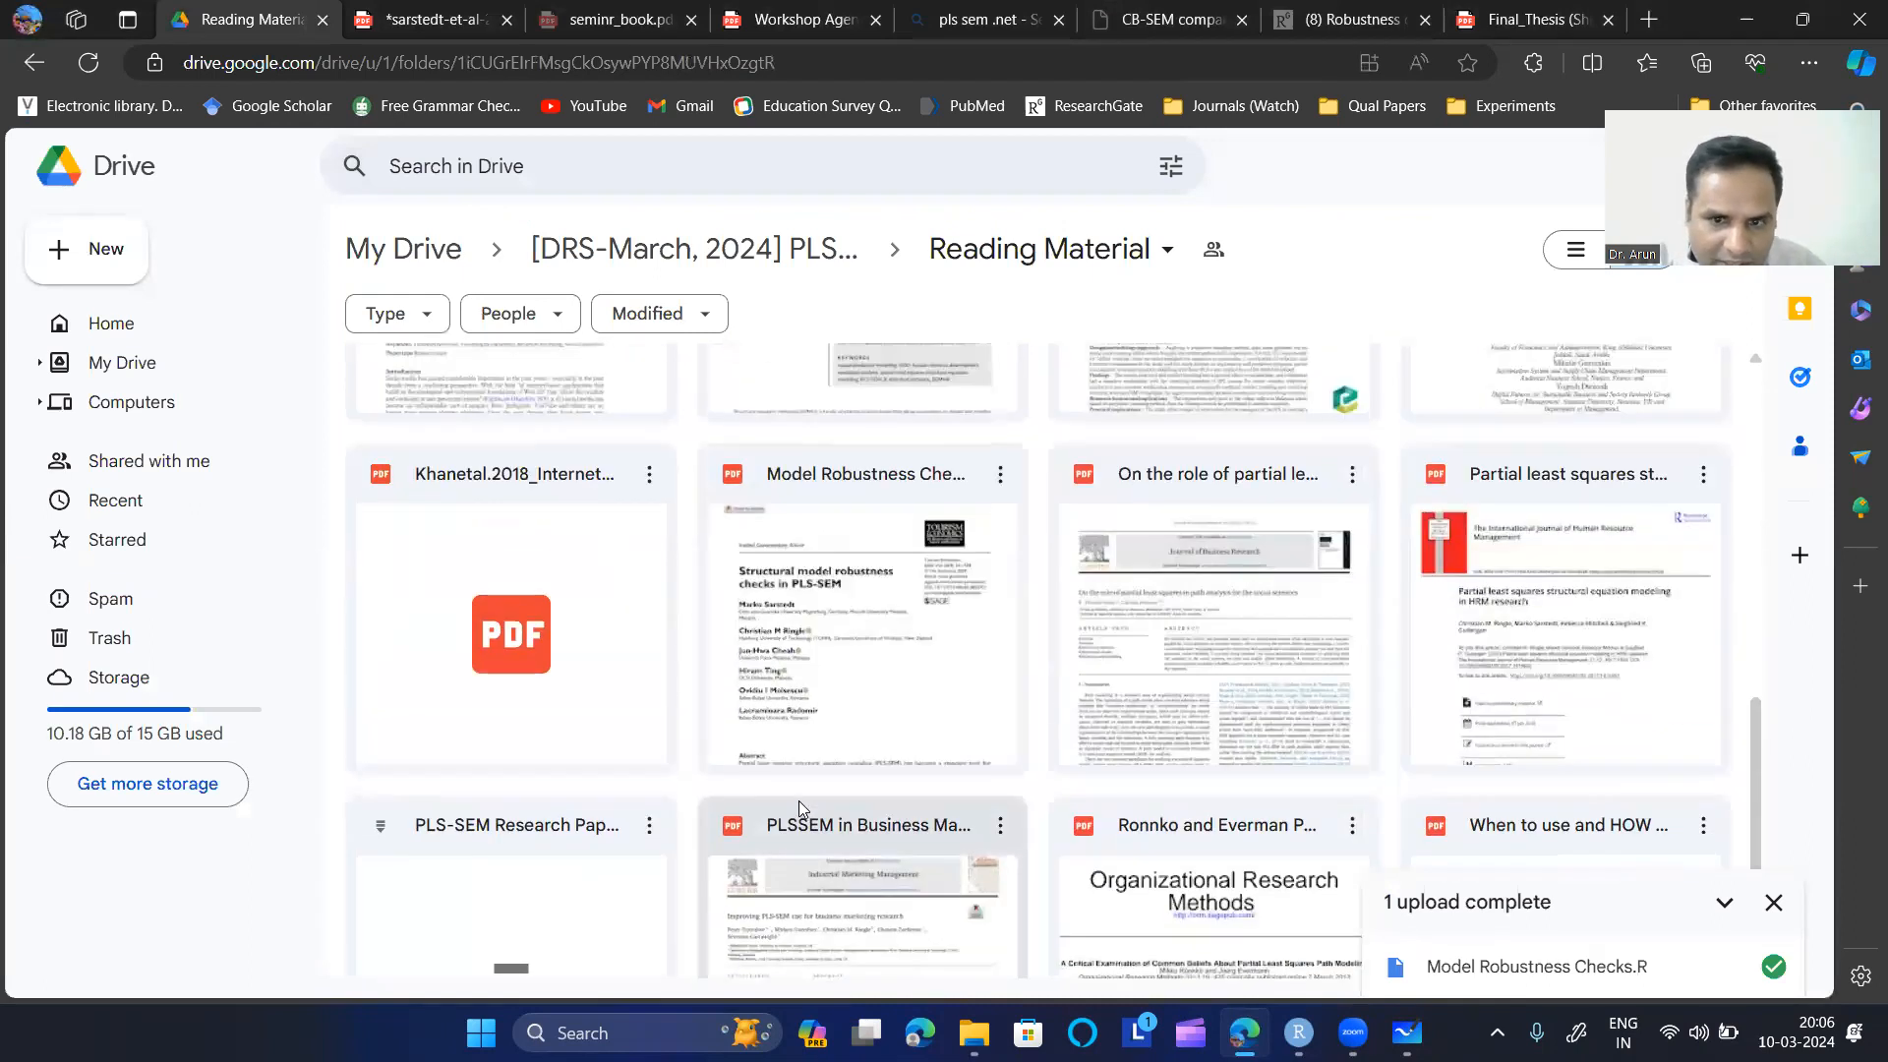
pyautogui.scroll(5, 877, 757)
pyautogui.scroll(5, 877, 757)
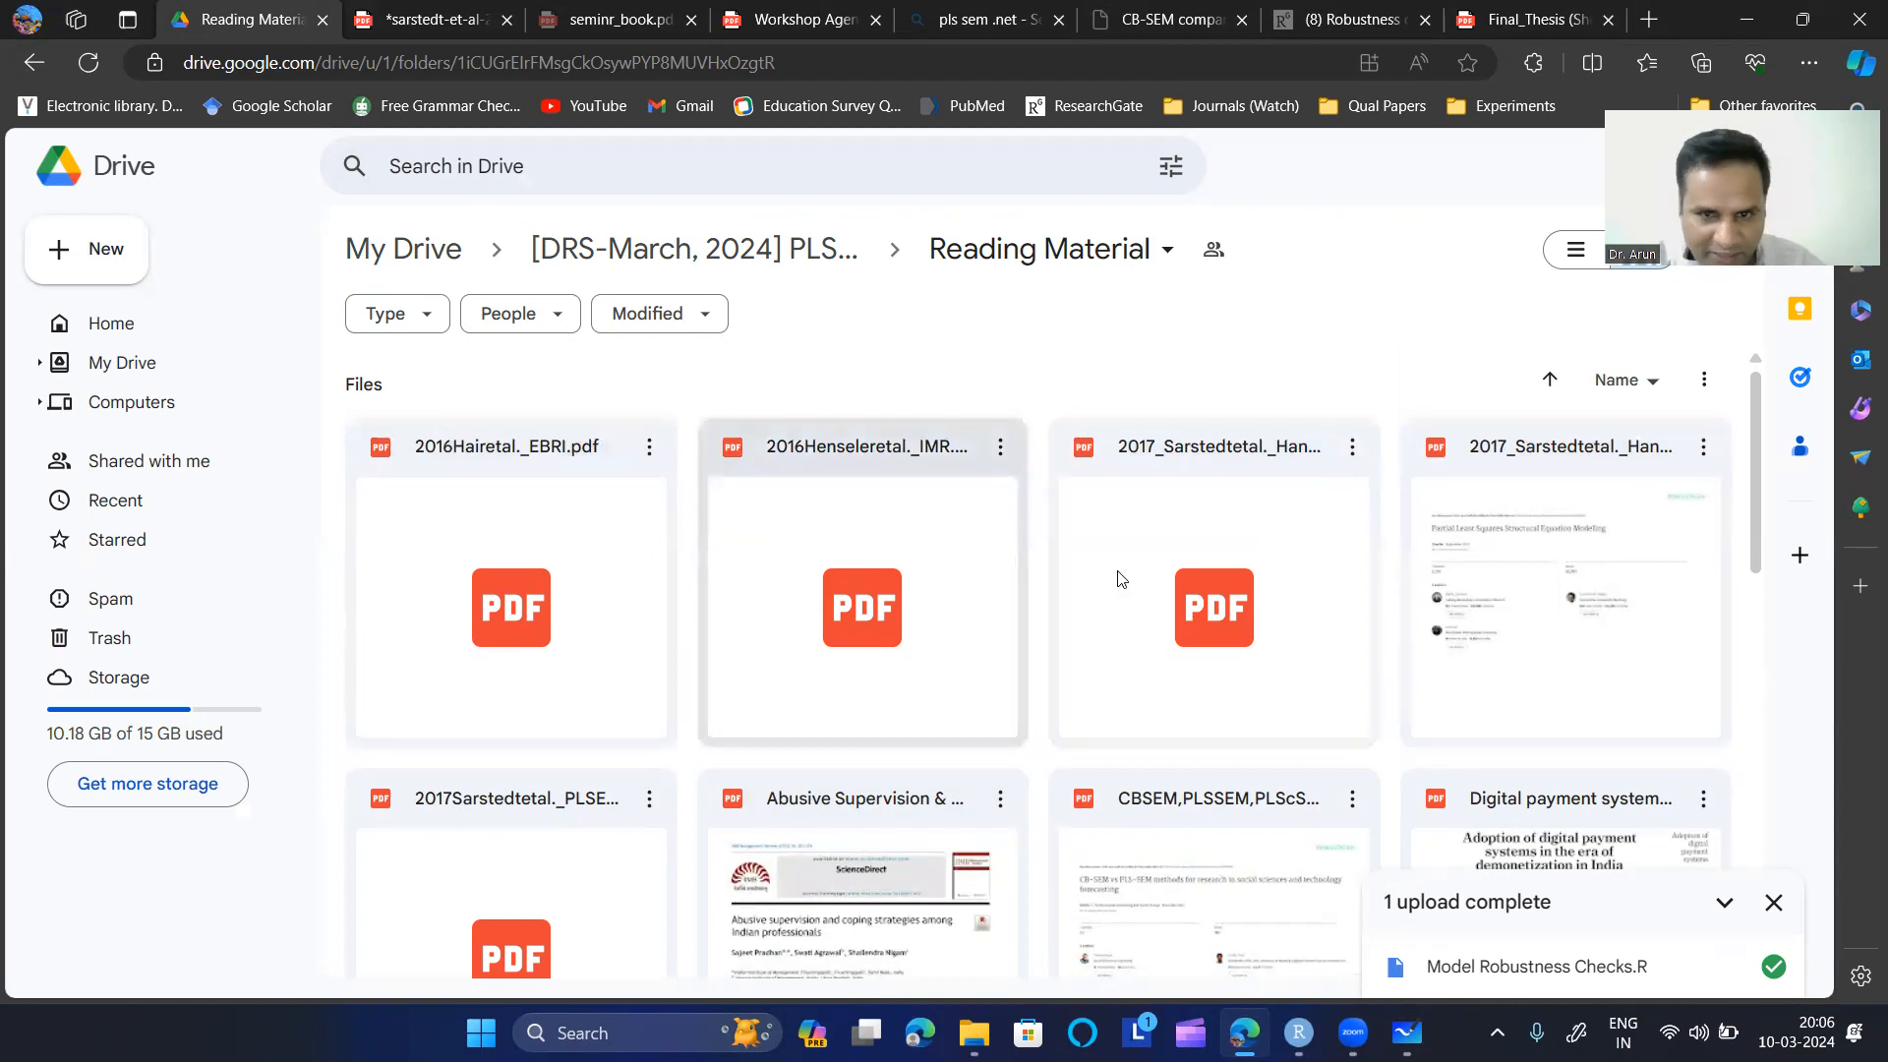
pyautogui.scroll(-2, 826, 590)
pyautogui.scroll(2, 758, 639)
pyautogui.doubleClick(451, 575)
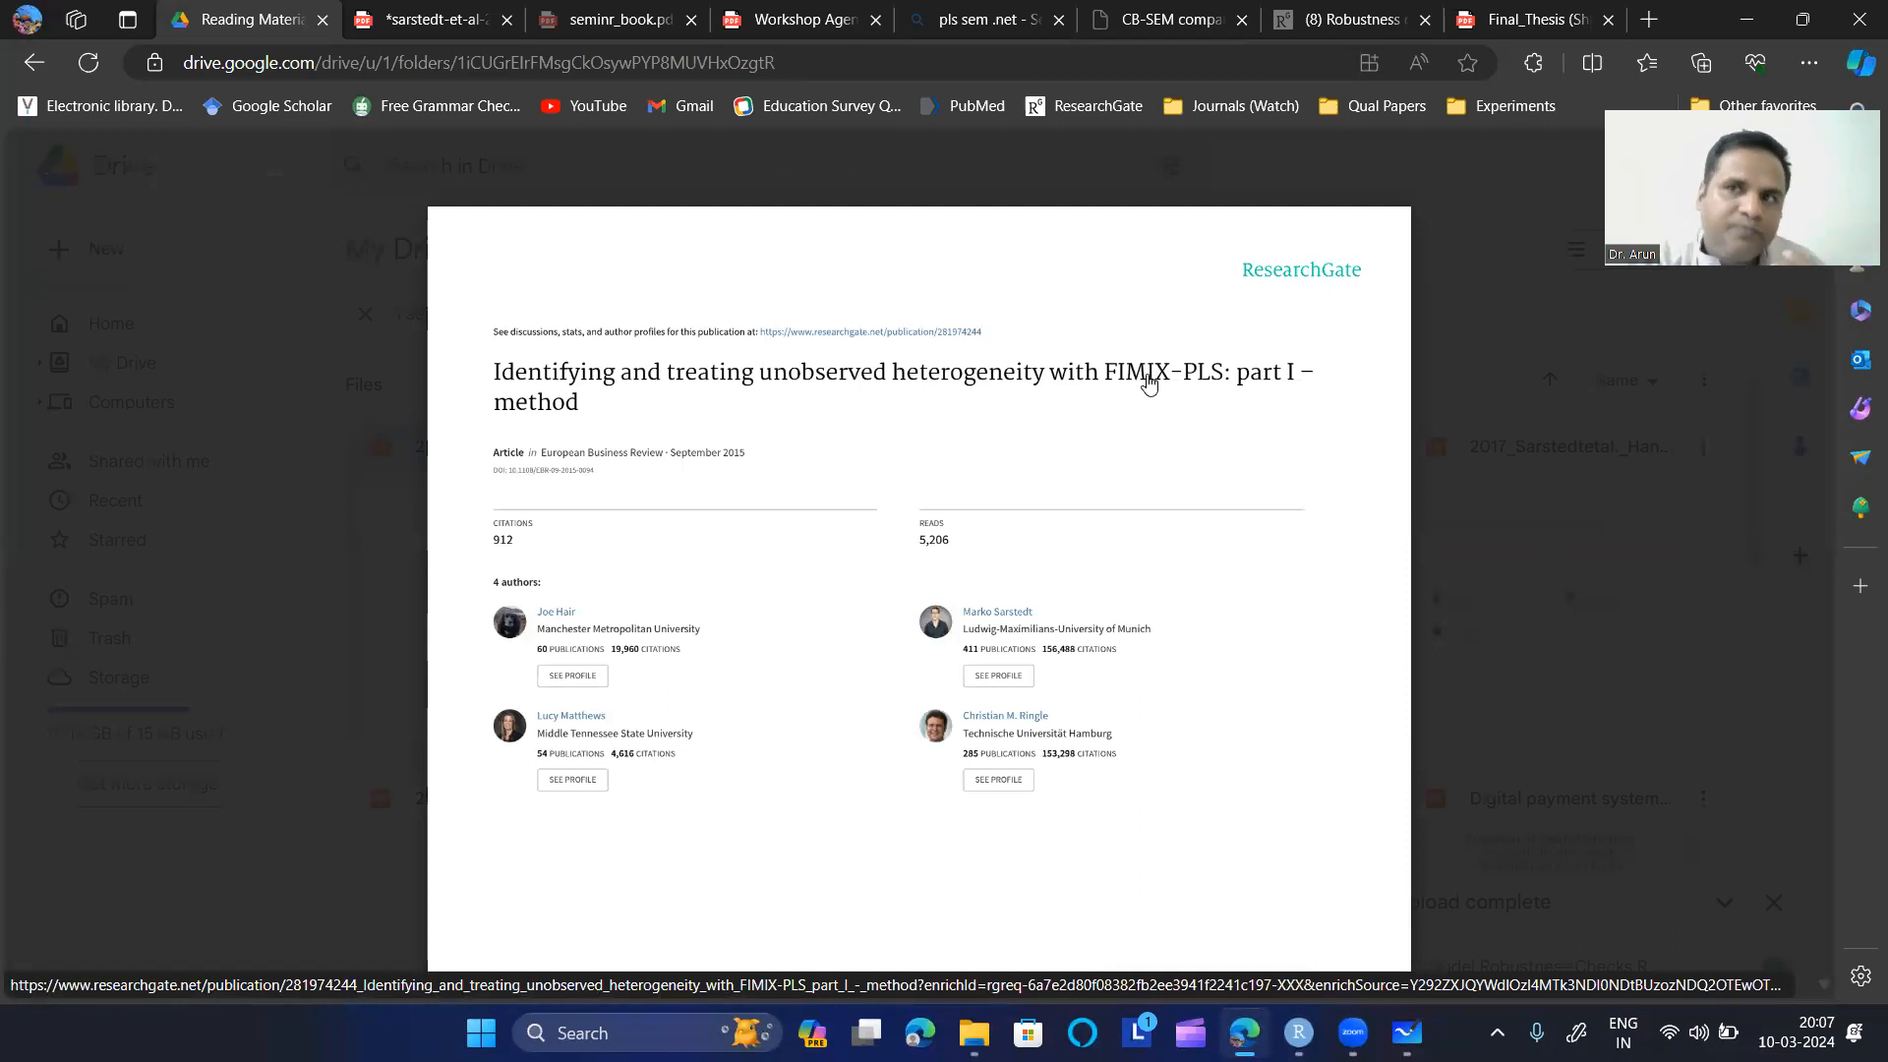
pyautogui.scroll(-8, 1159, 420)
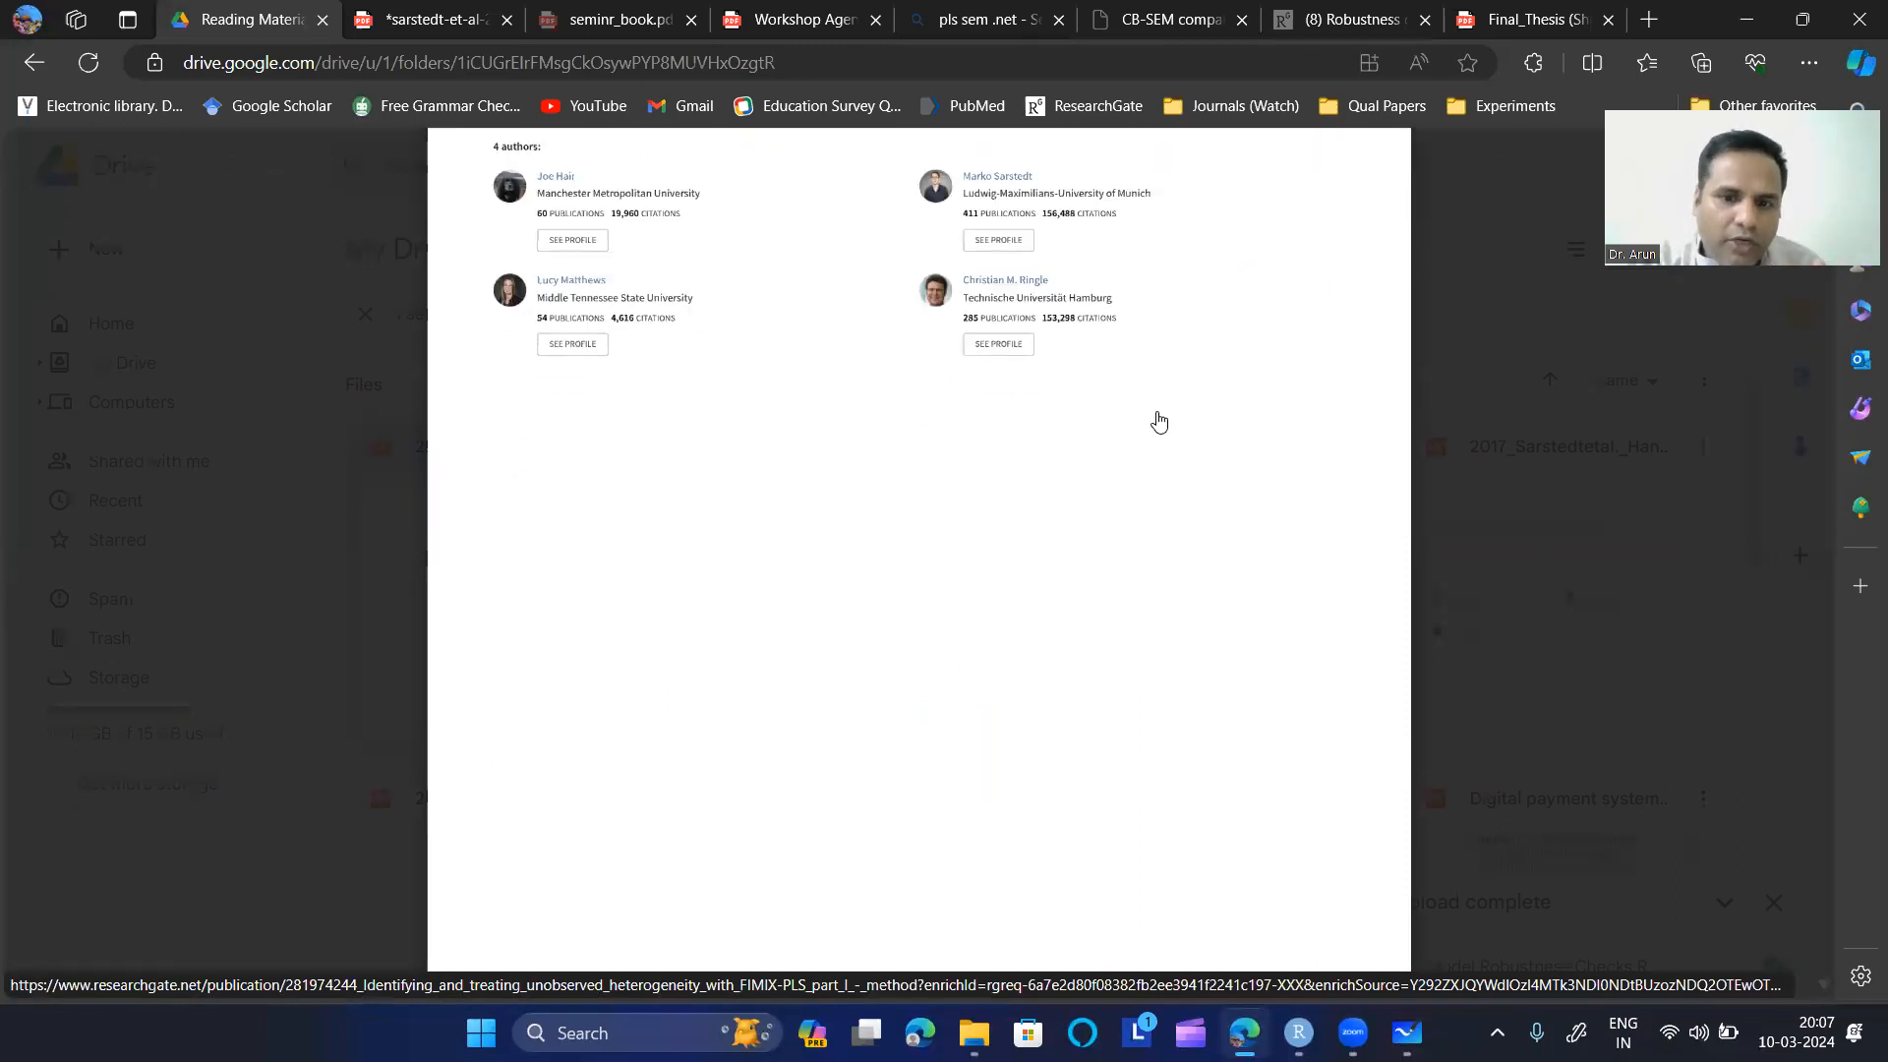
pyautogui.scroll(8, 1160, 413)
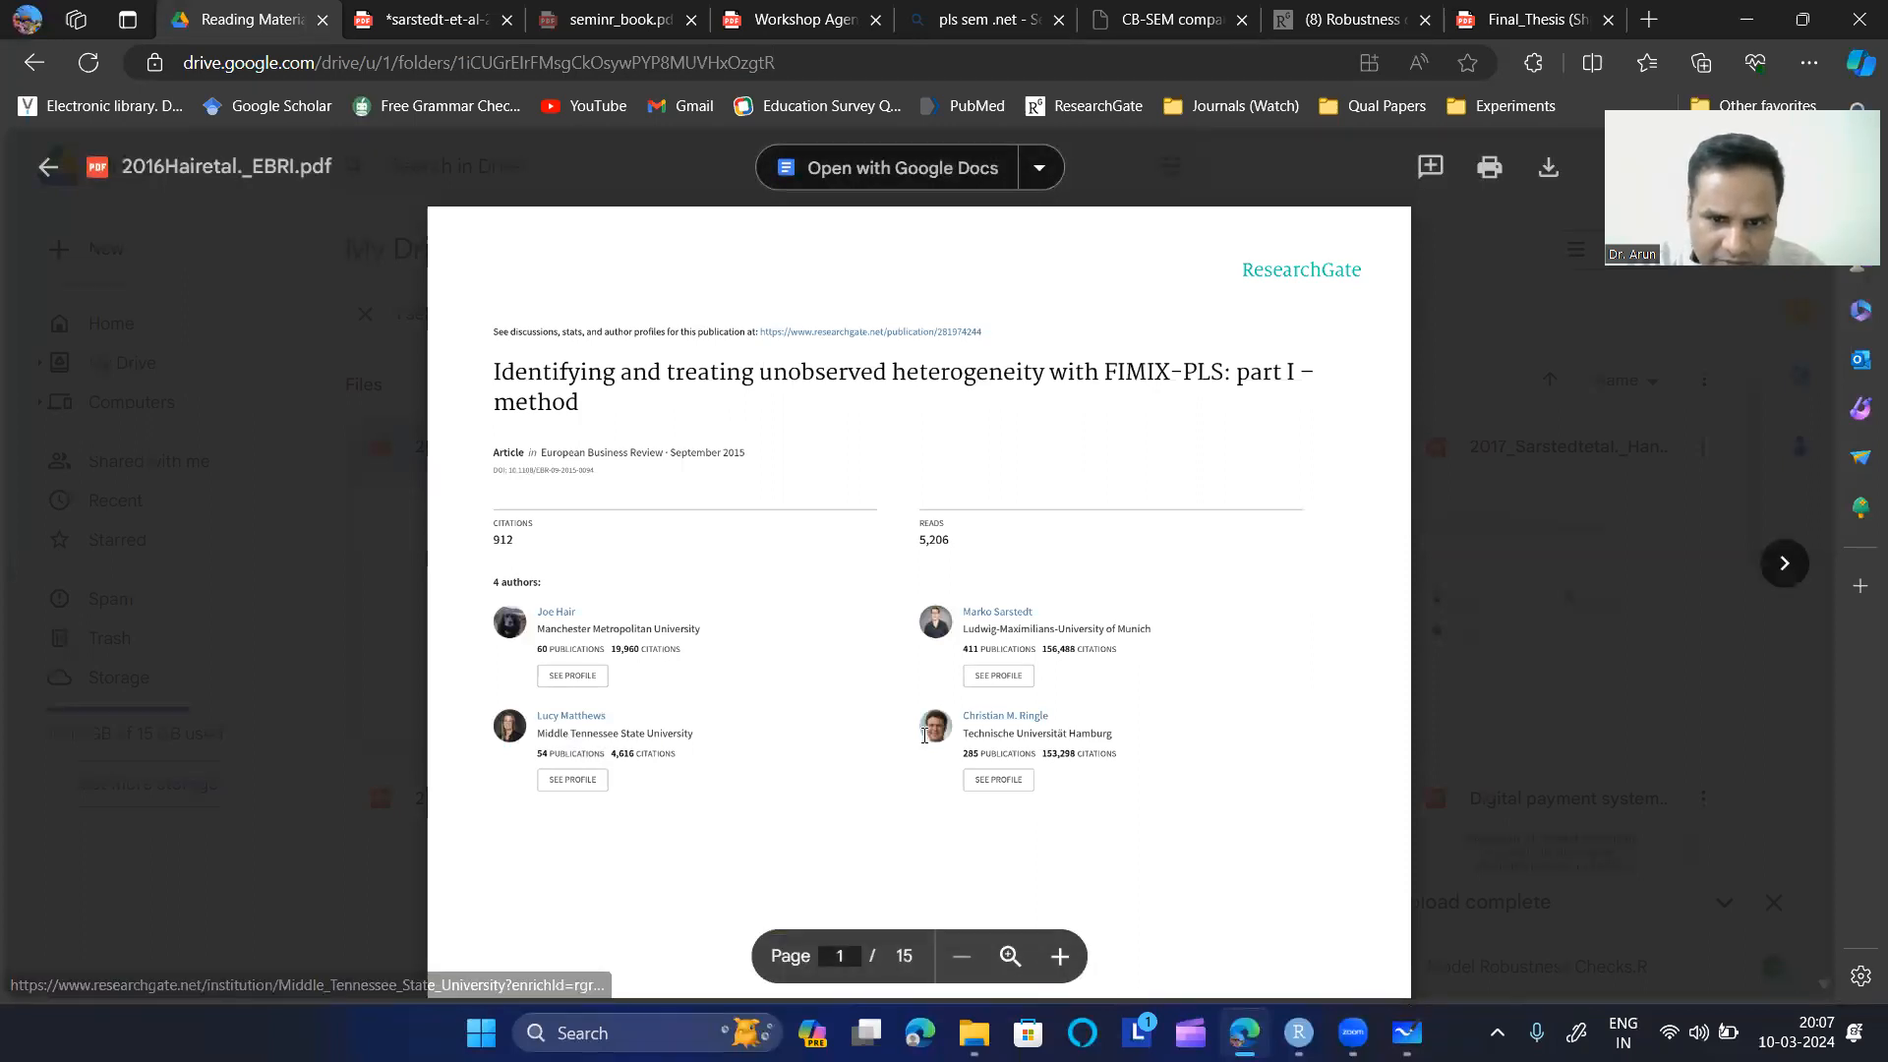
# - Read through 2016Hairetal._EBRI.pdf, covering the abstract, the heterogeneity effects figure and the FIMIX-PLS procedure section
pyautogui.scroll(-10, 1057, 718)
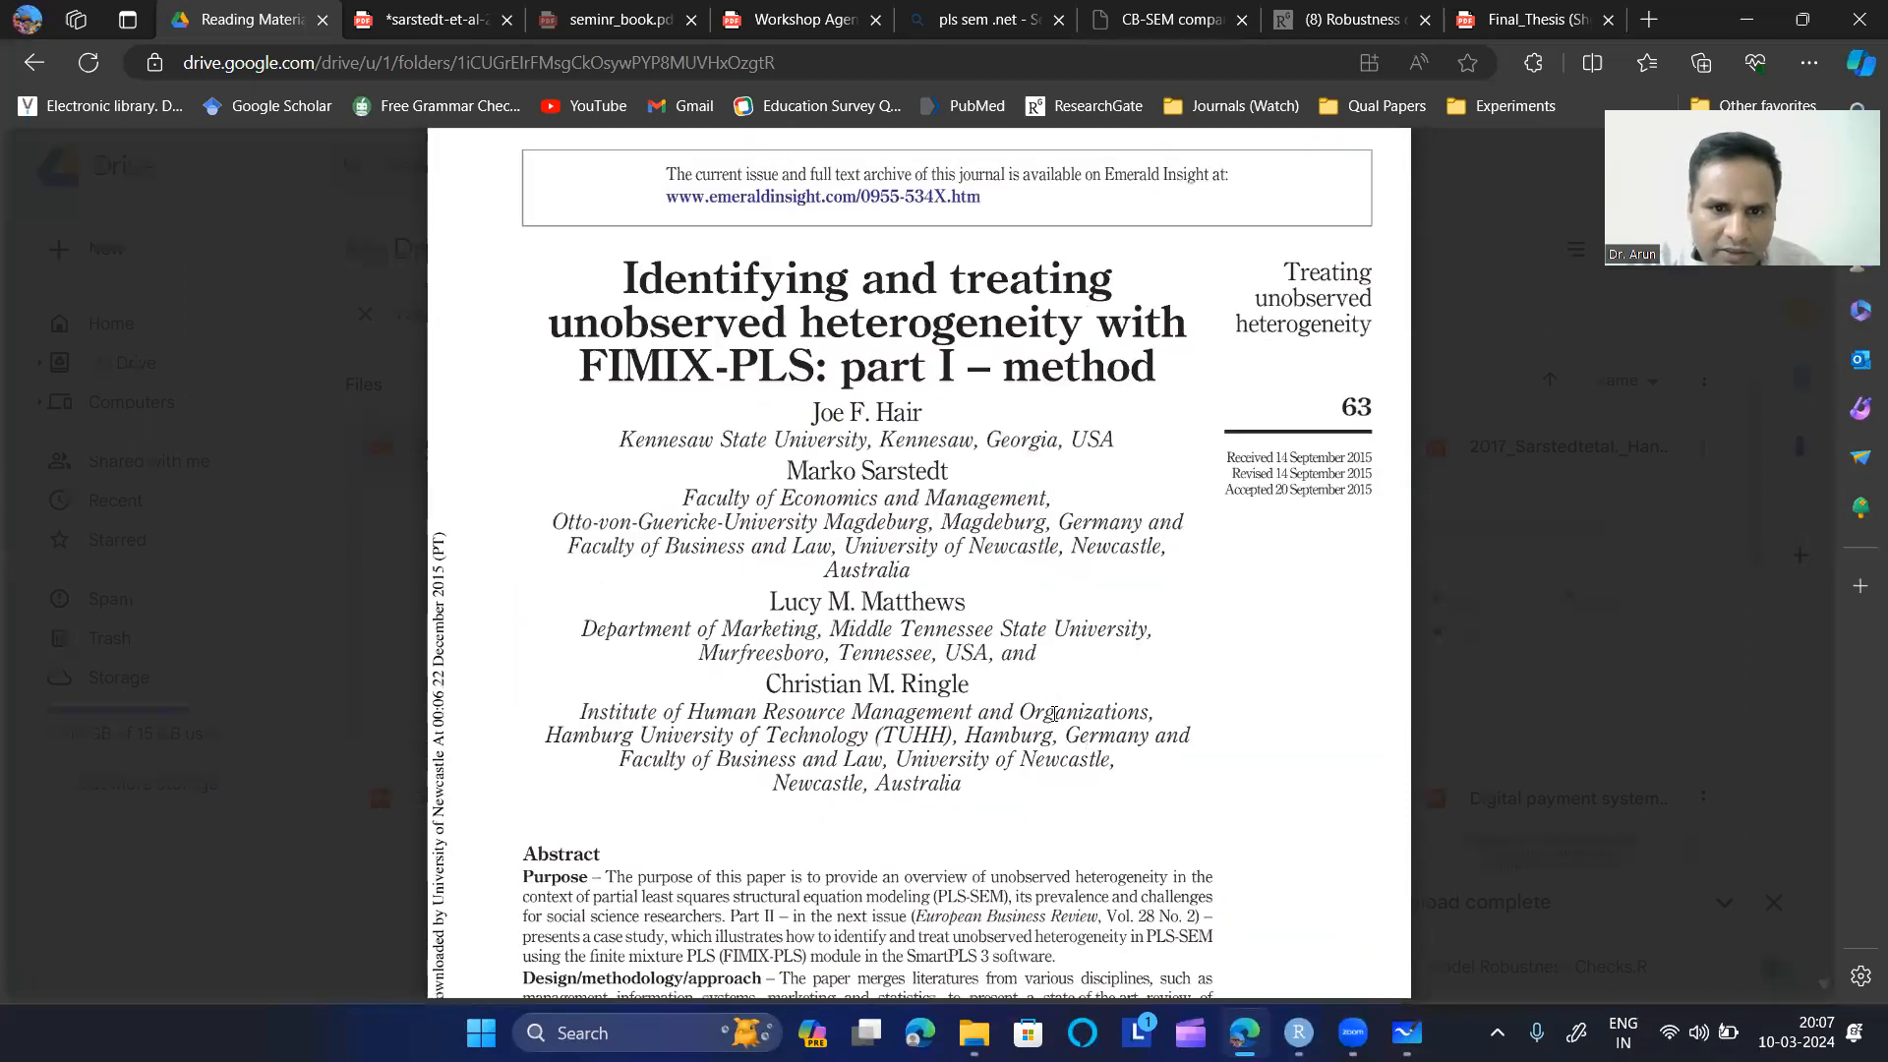
pyautogui.scroll(-10, 848, 637)
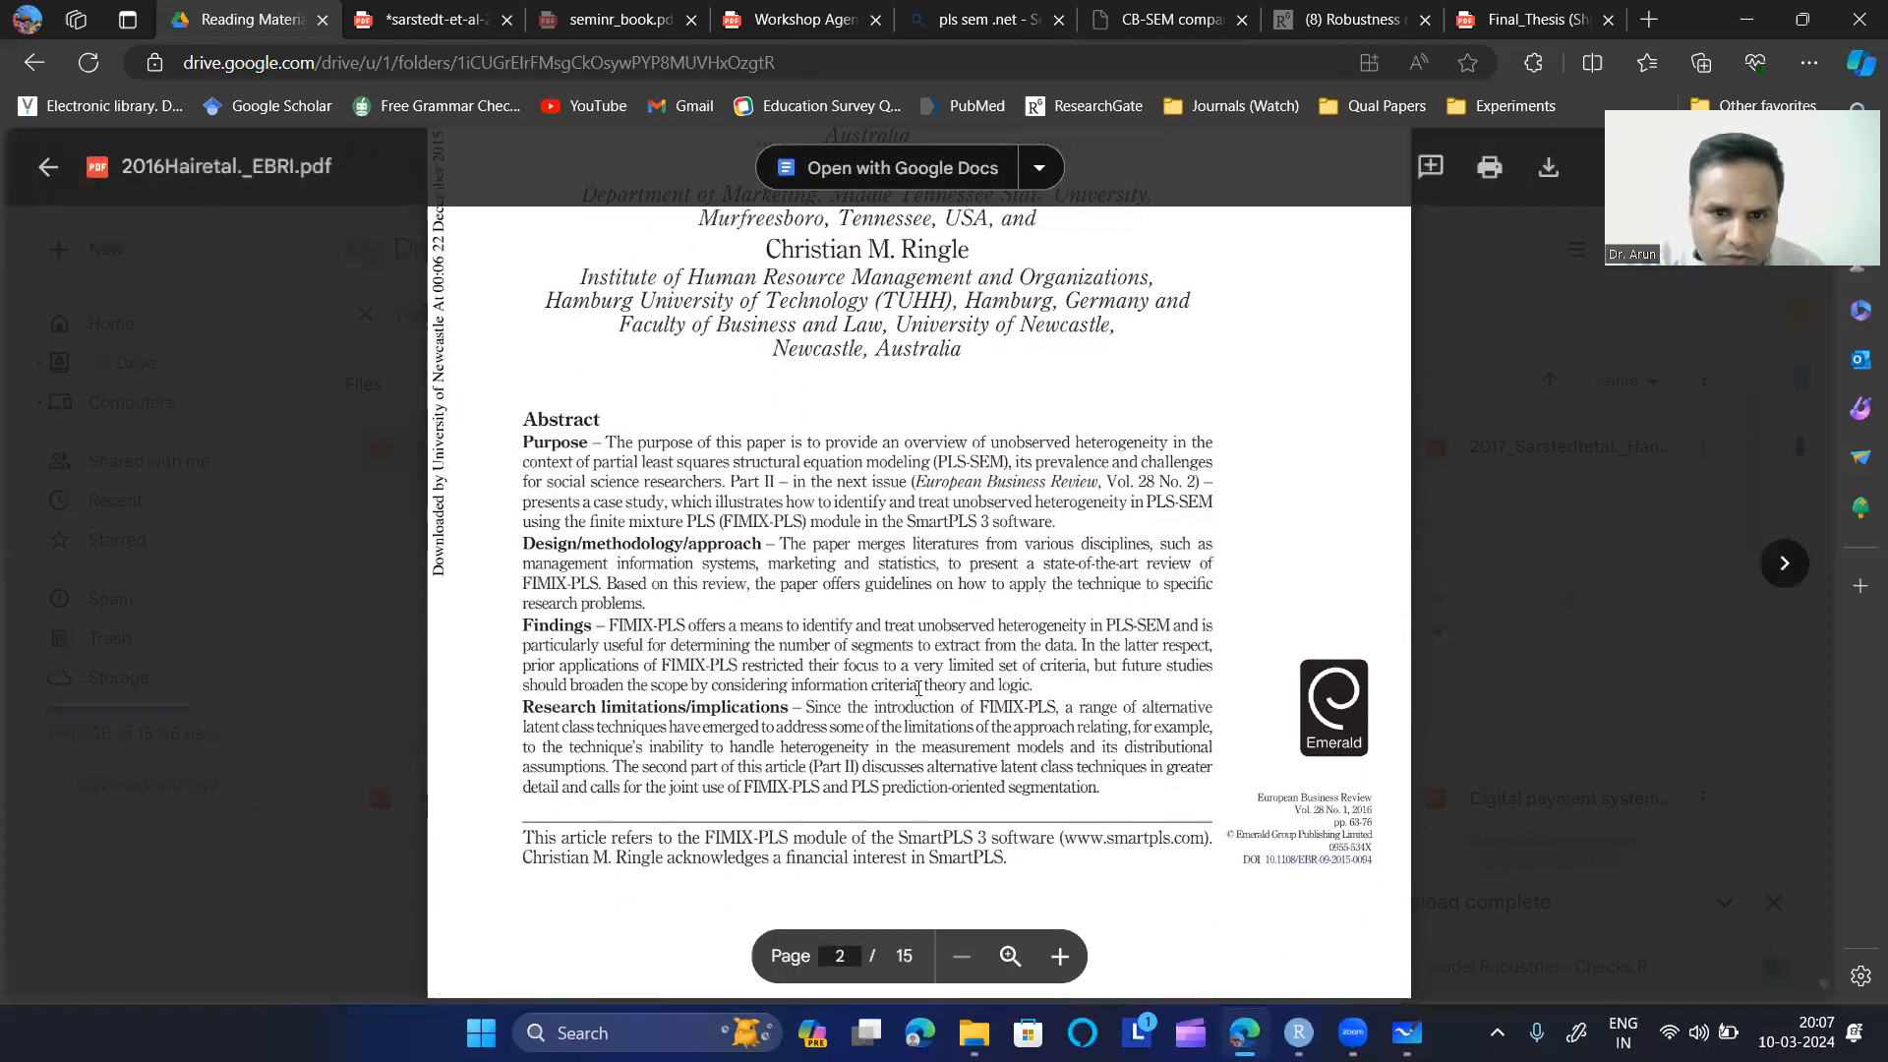
pyautogui.scroll(-15, 847, 637)
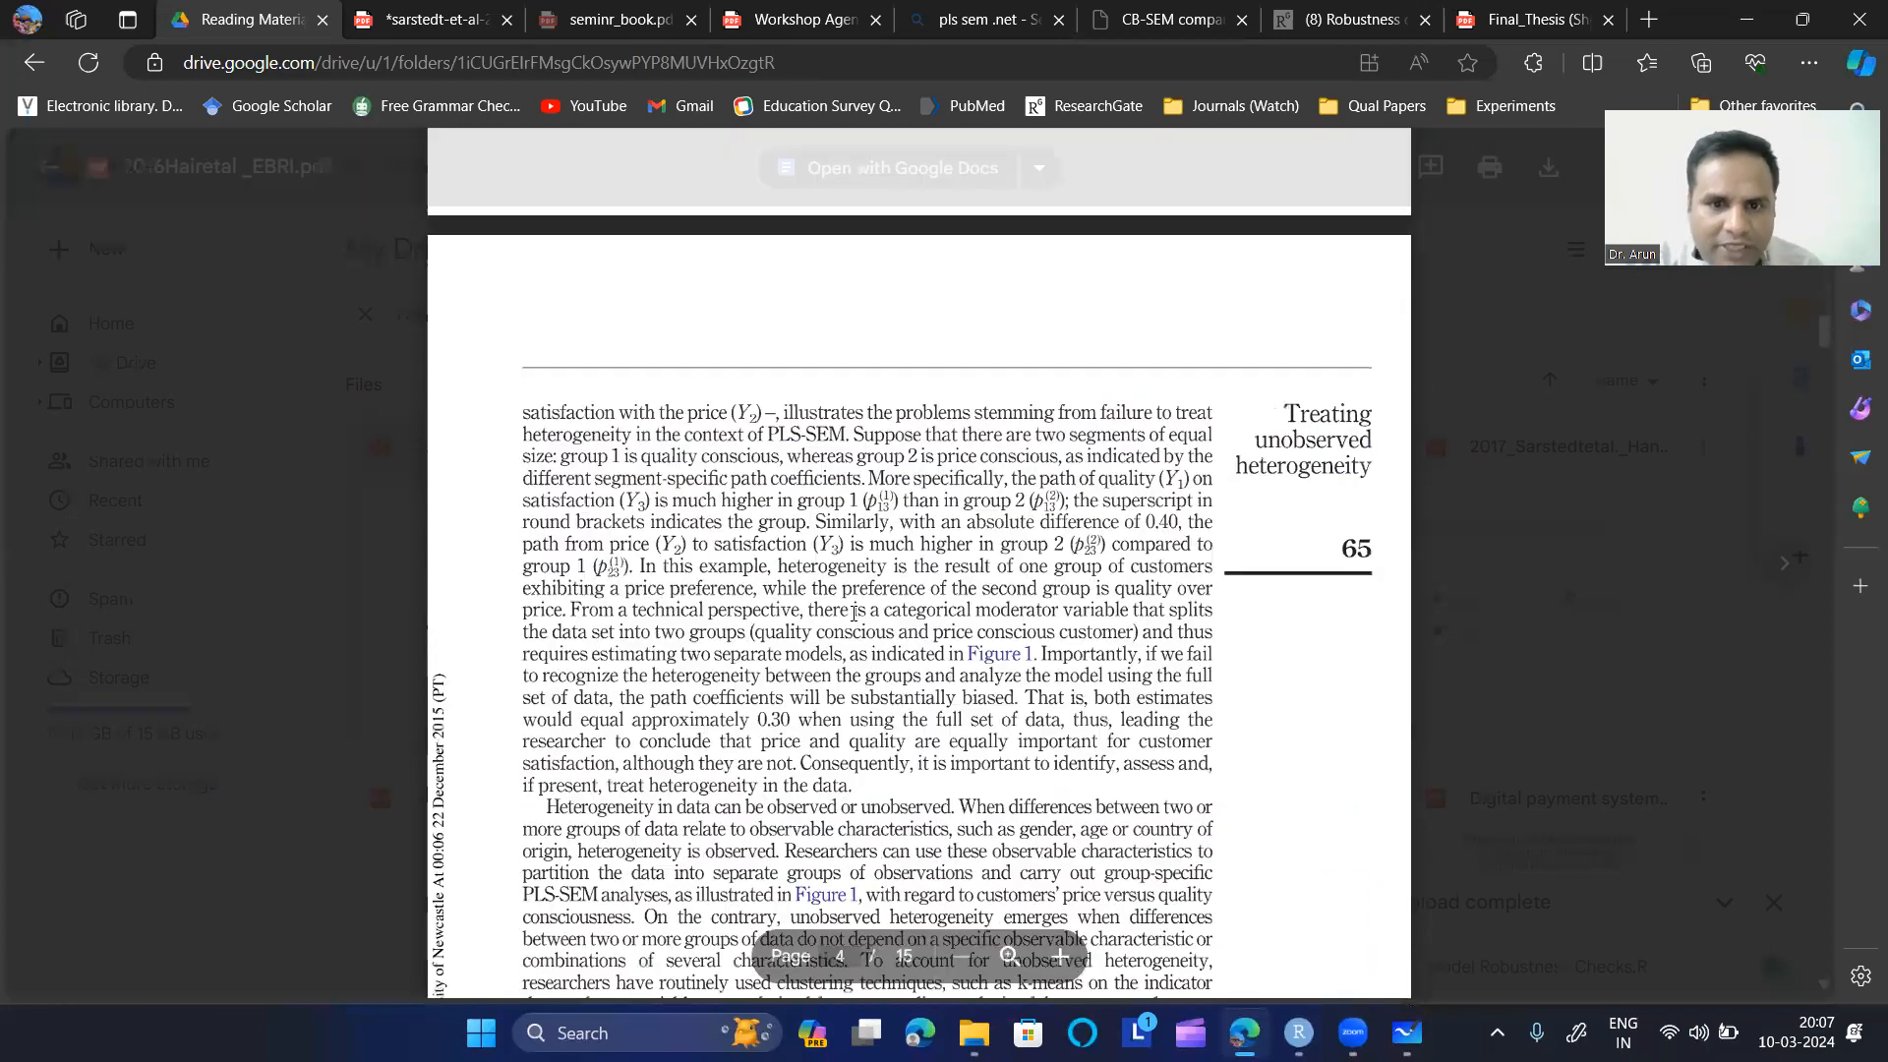
pyautogui.scroll(-8, 854, 614)
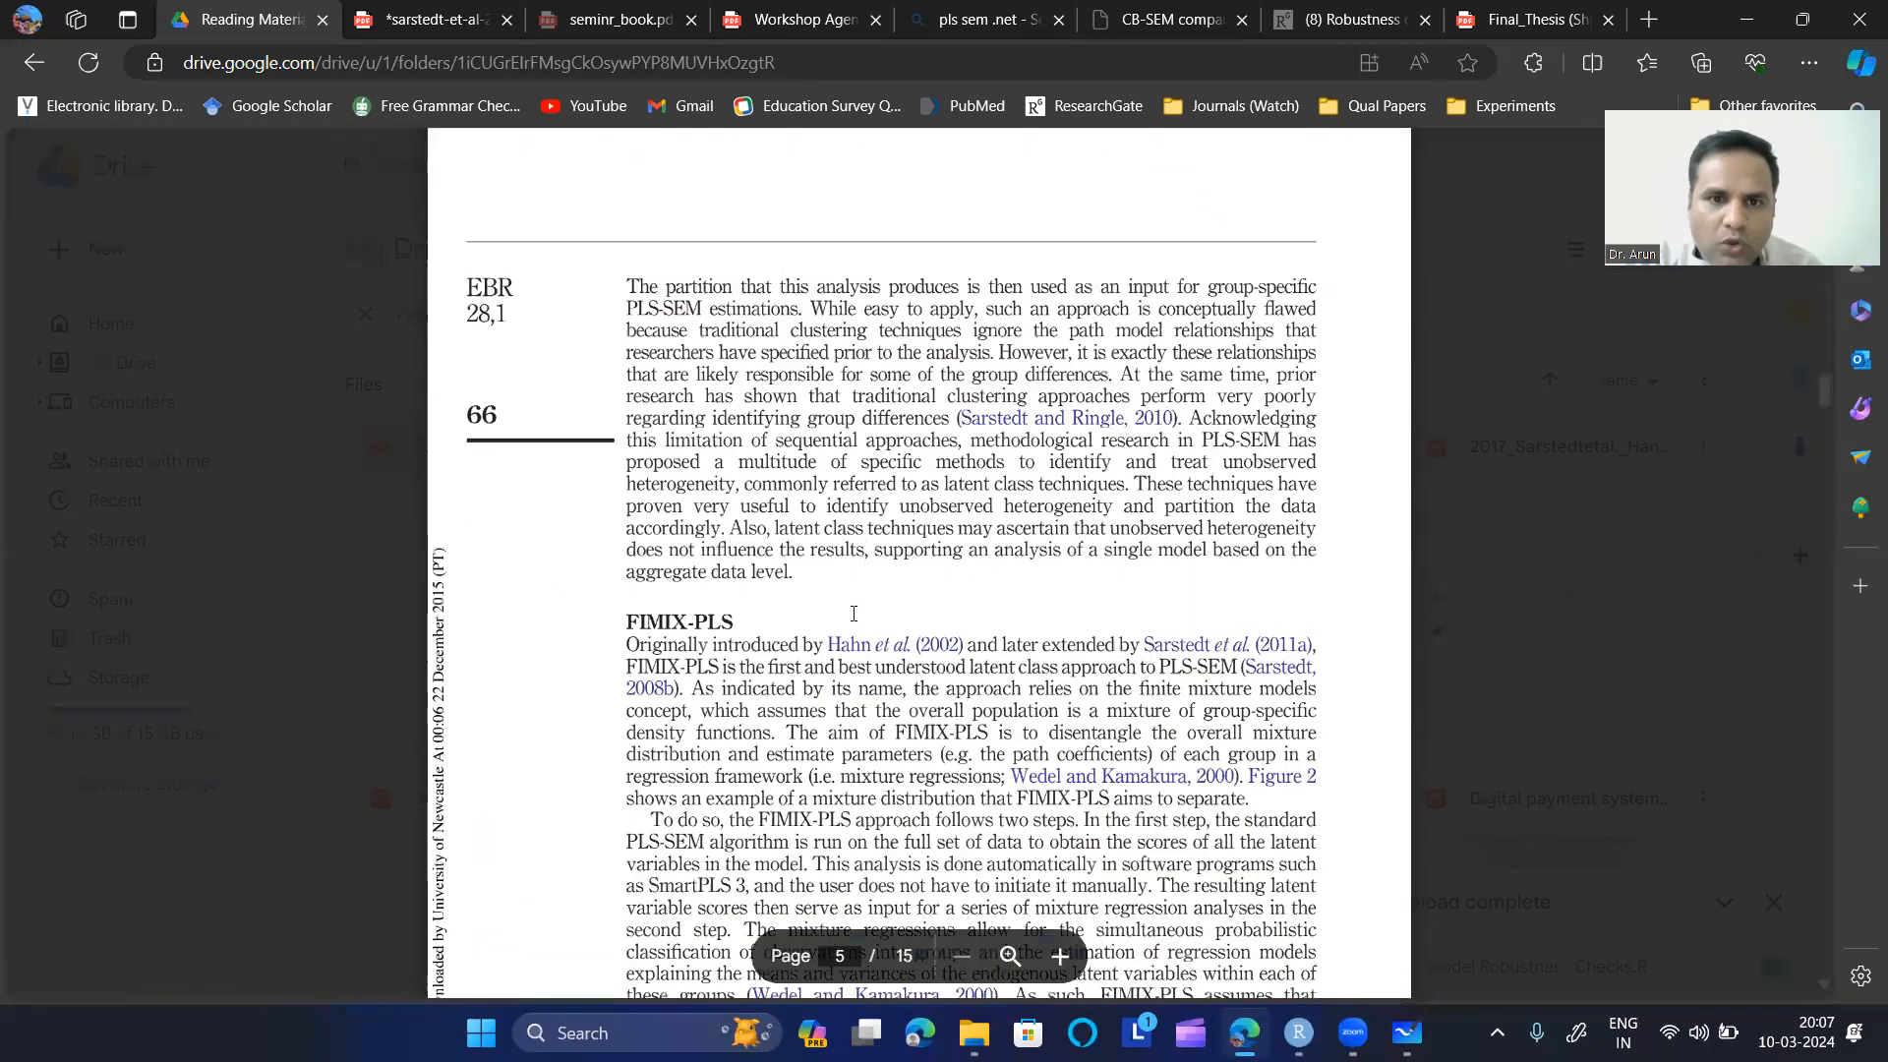
pyautogui.scroll(10, 784, 560)
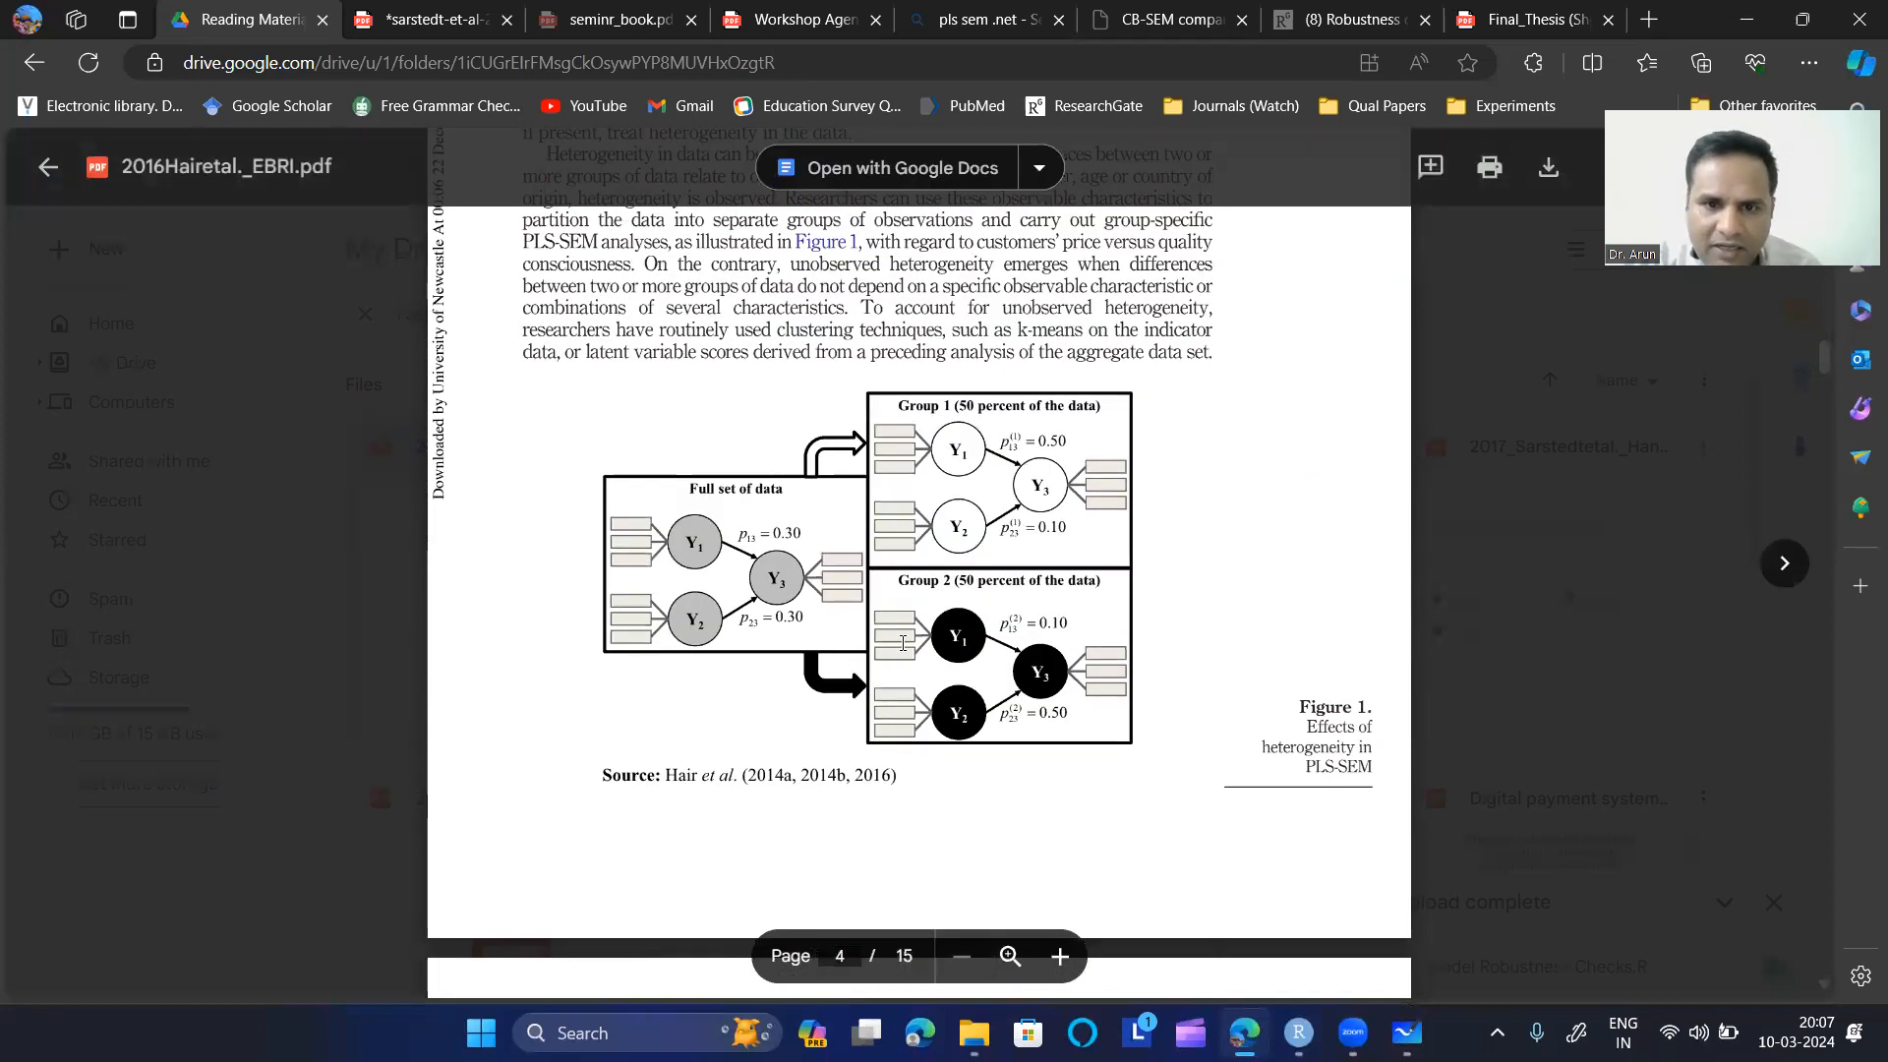
pyautogui.scroll(-10, 903, 643)
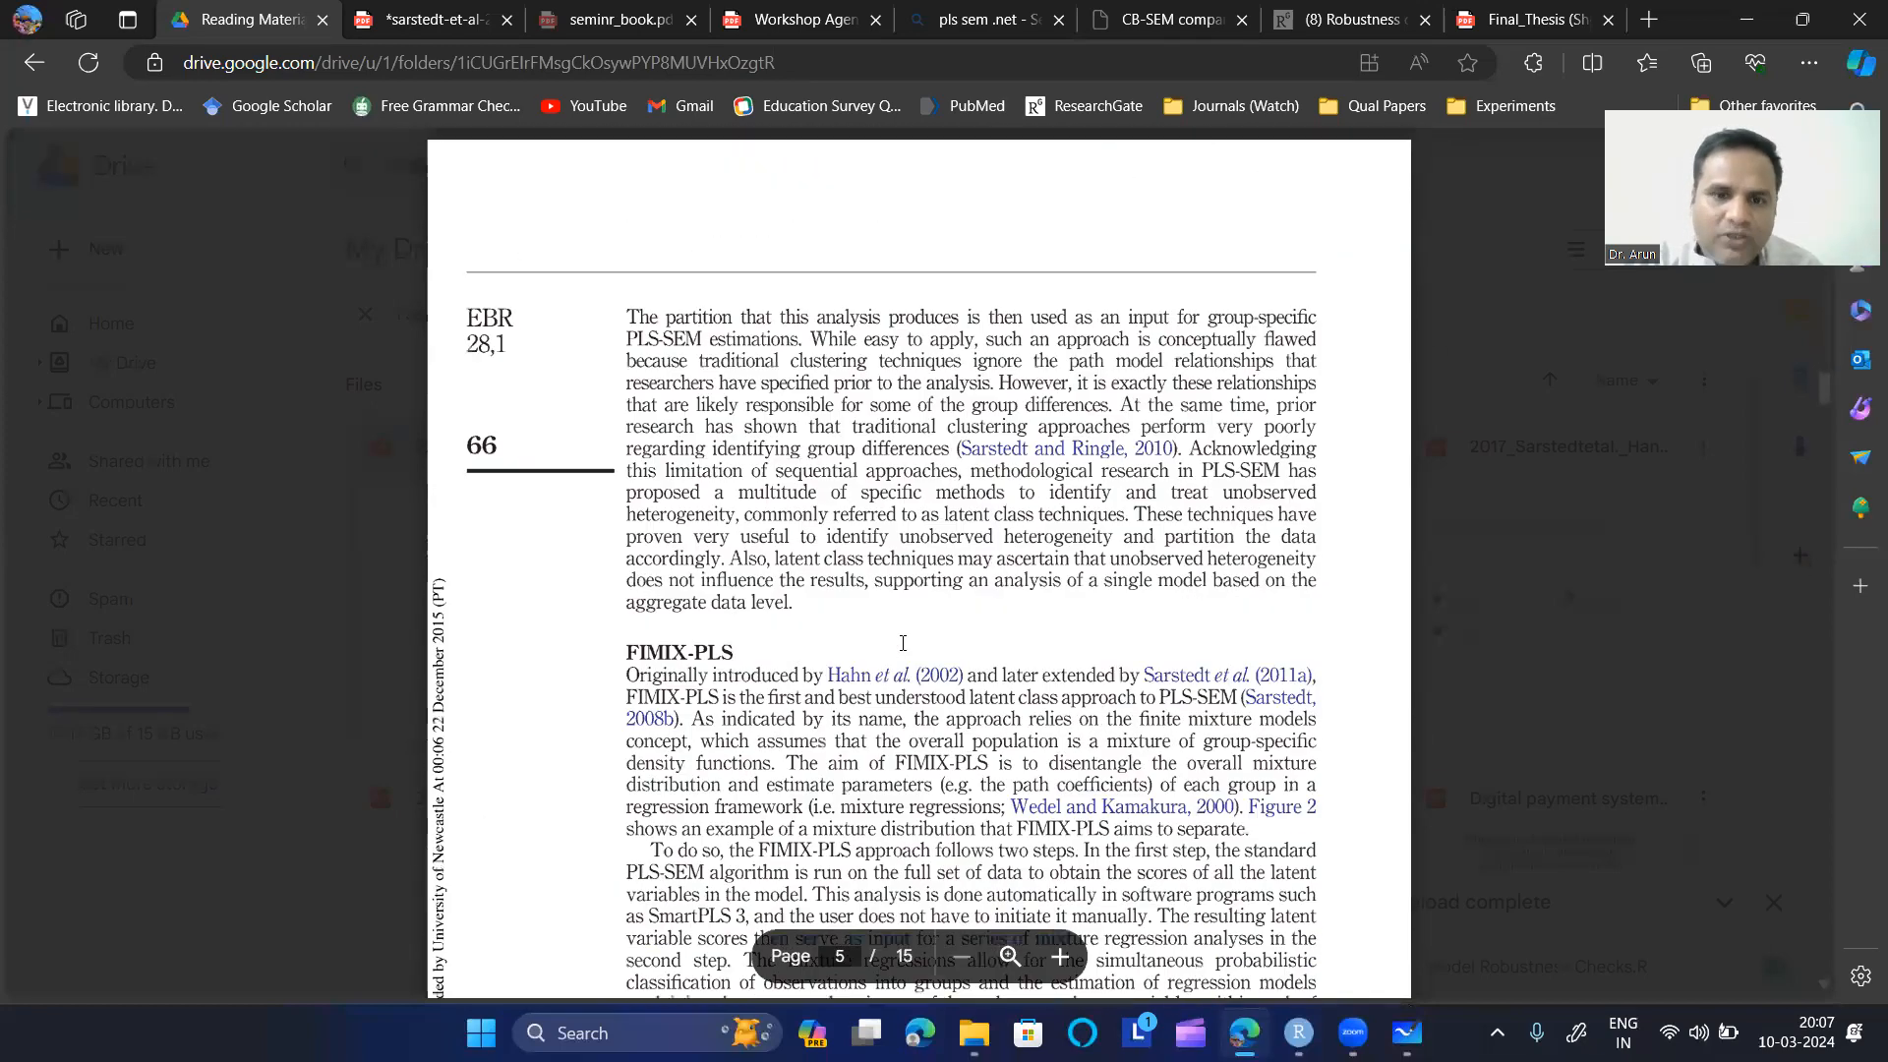
pyautogui.scroll(-20, 902, 643)
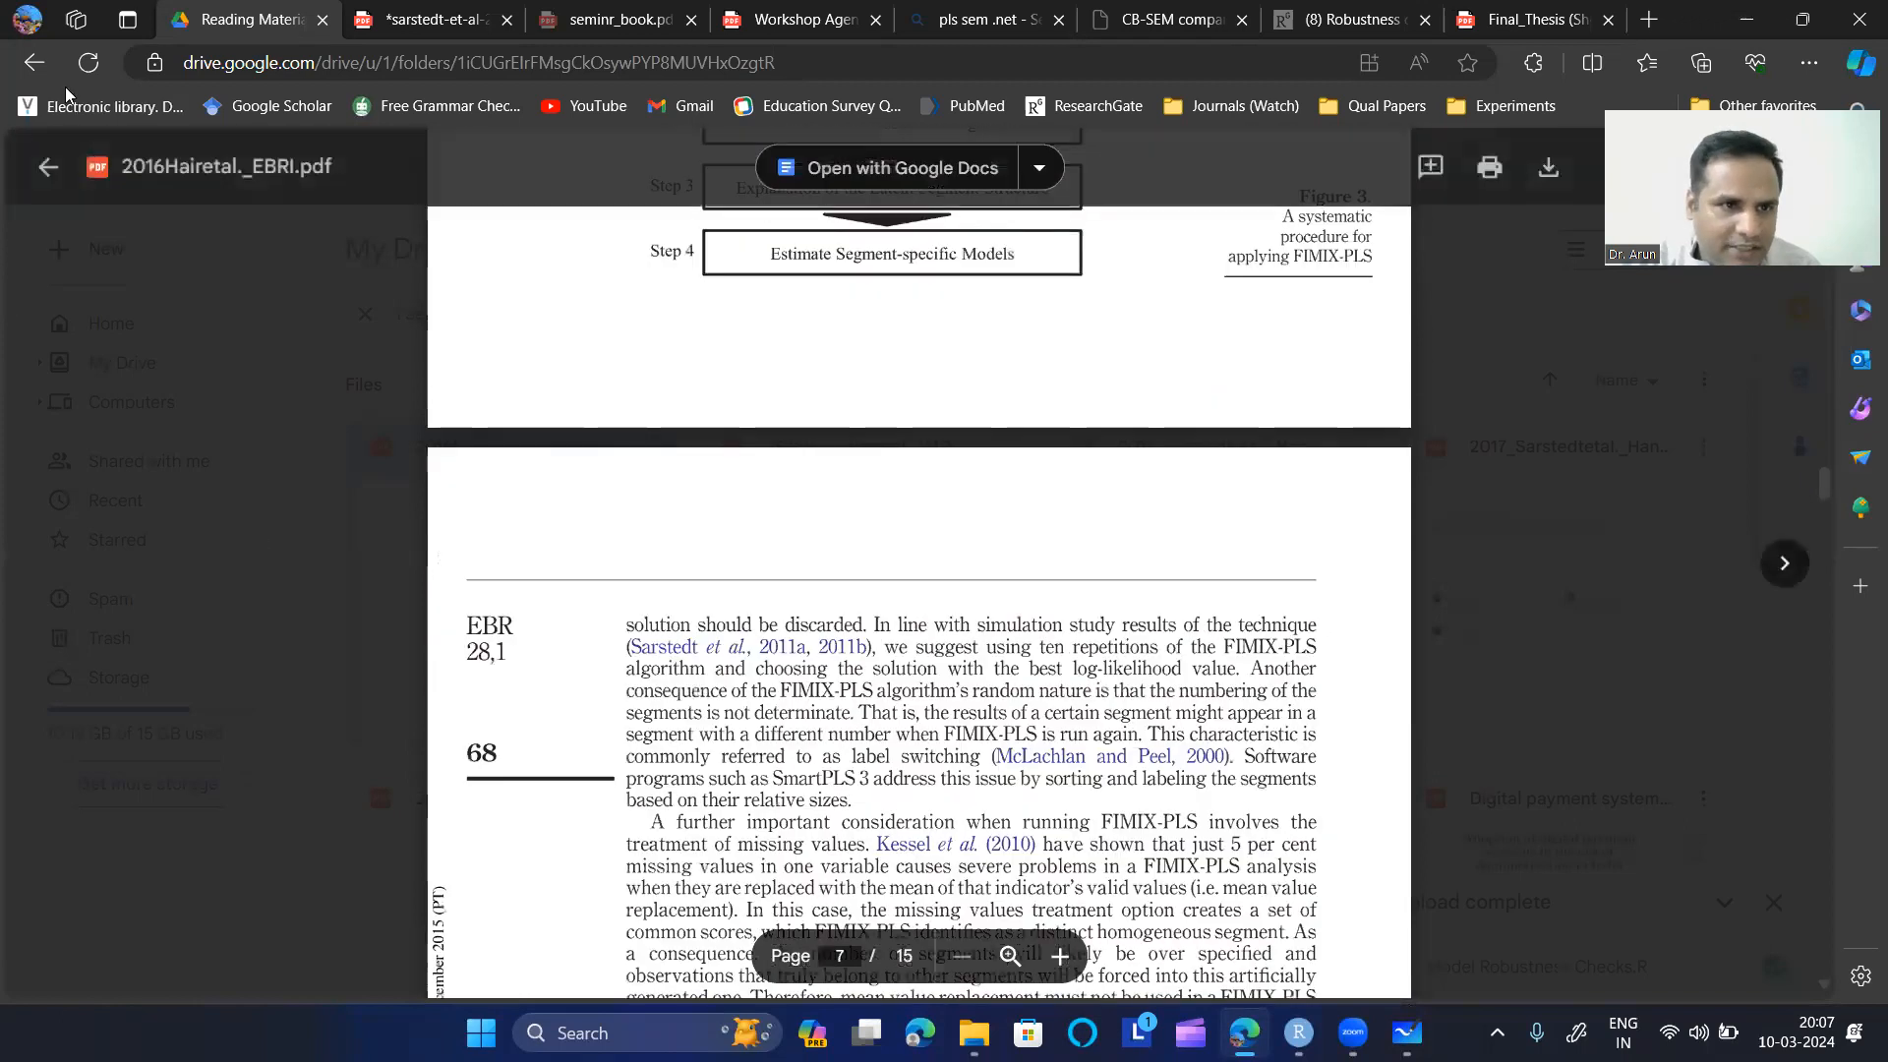
# - Preview 2016Henseleretal._IMR.pdf from the Reading Material folder and skim its abstract, introduction and types of measurement figure
pyautogui.click(40, 168)
pyautogui.doubleClick(846, 534)
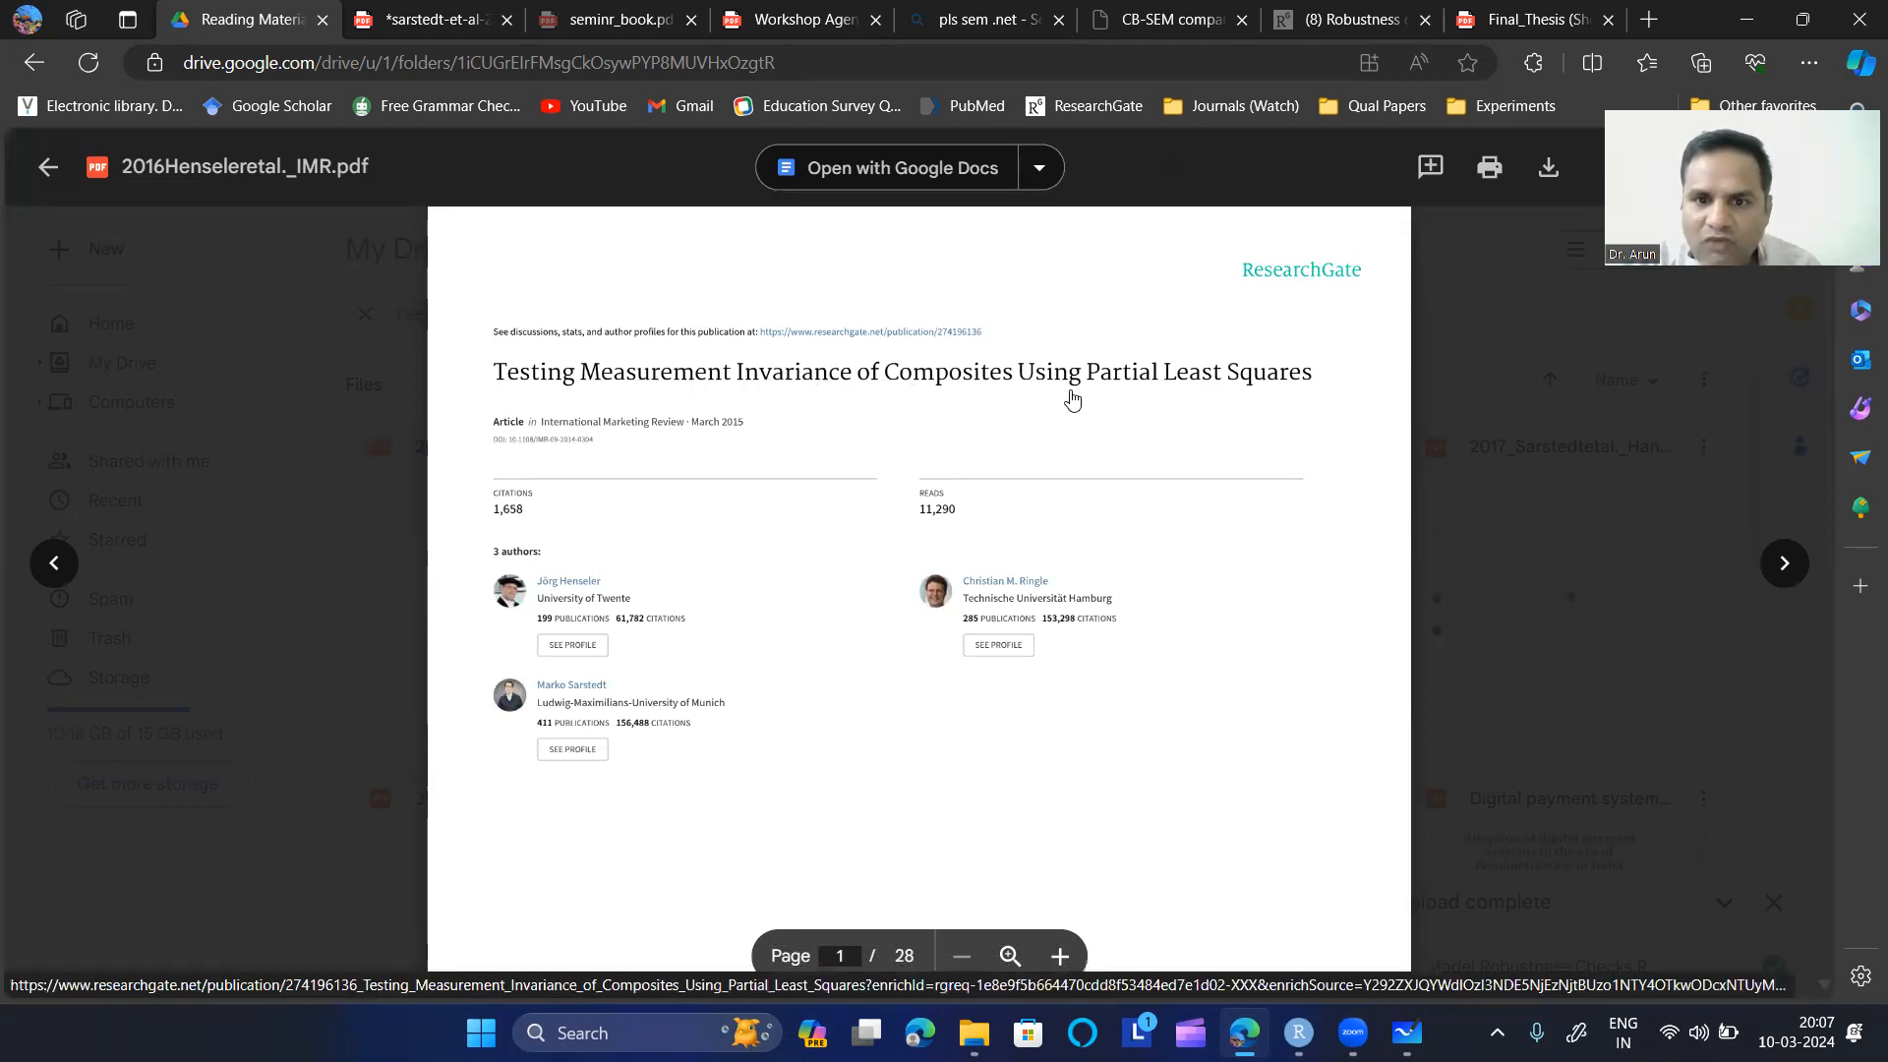
pyautogui.scroll(-10, 1003, 610)
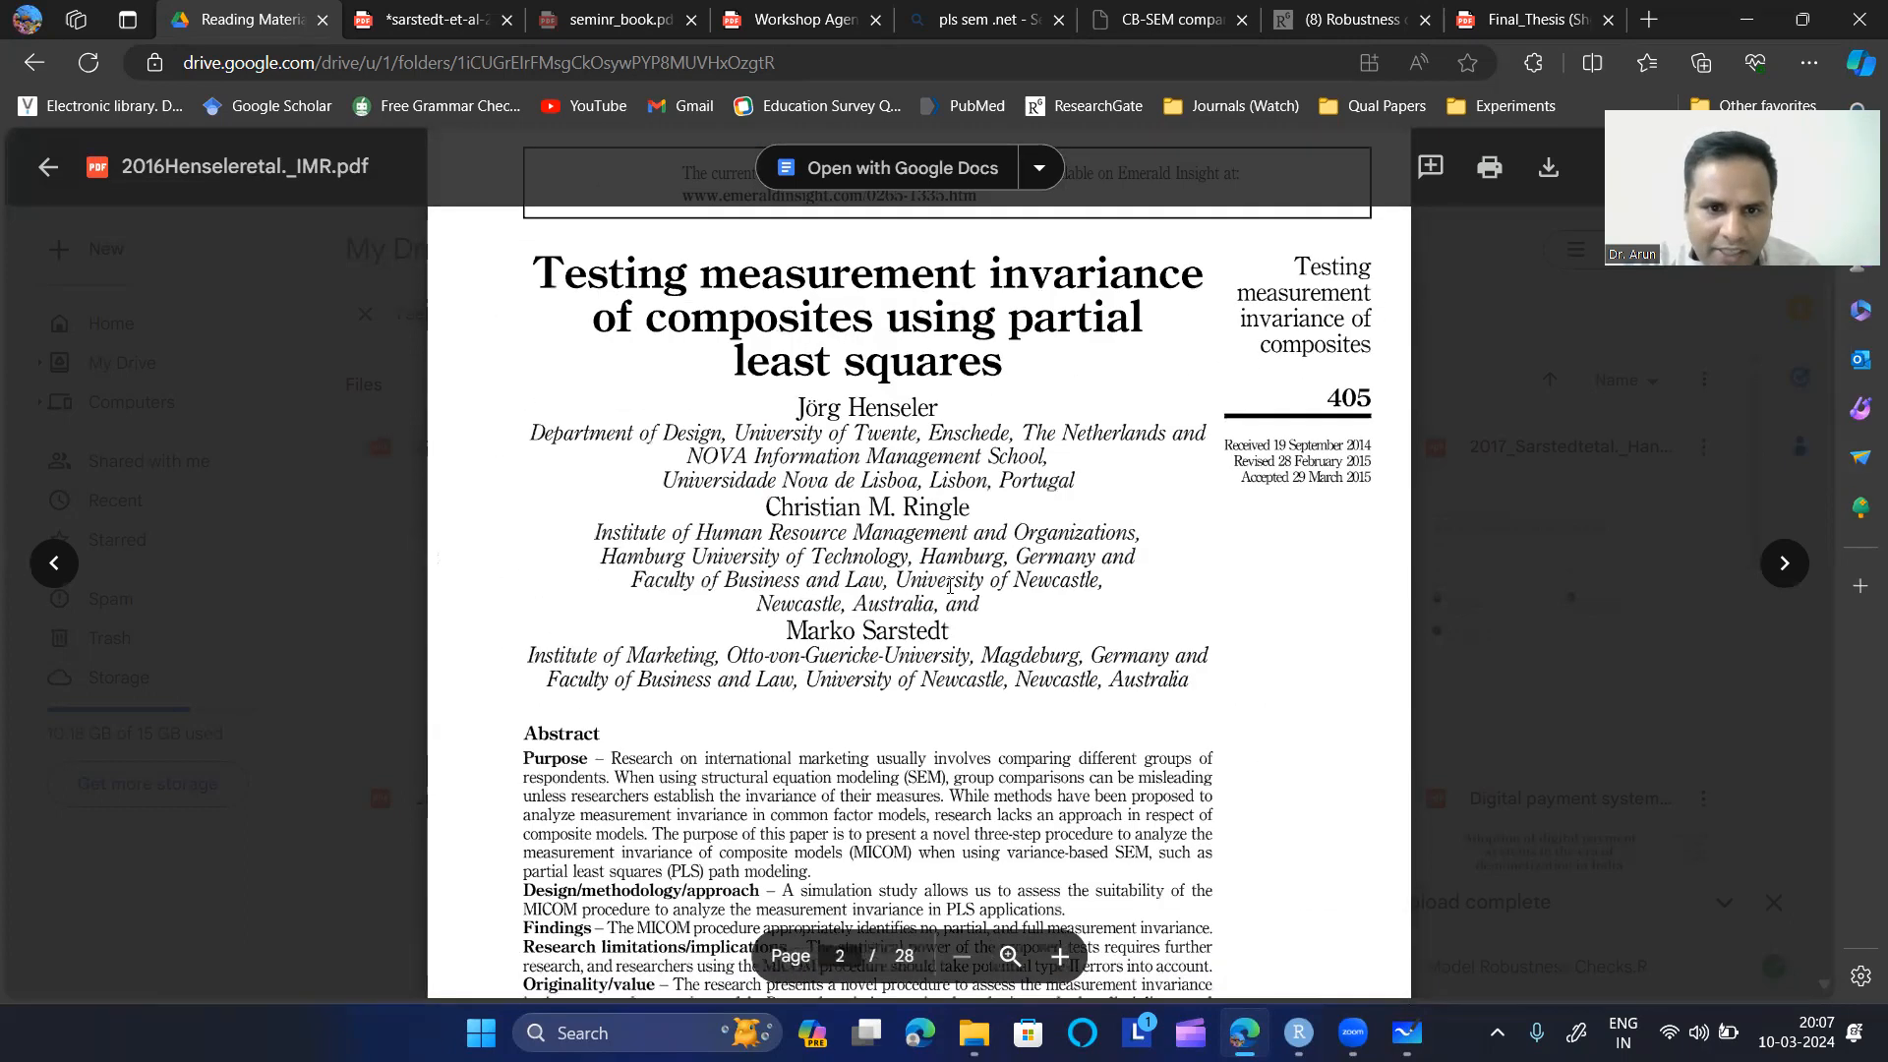
pyautogui.scroll(-4, 836, 539)
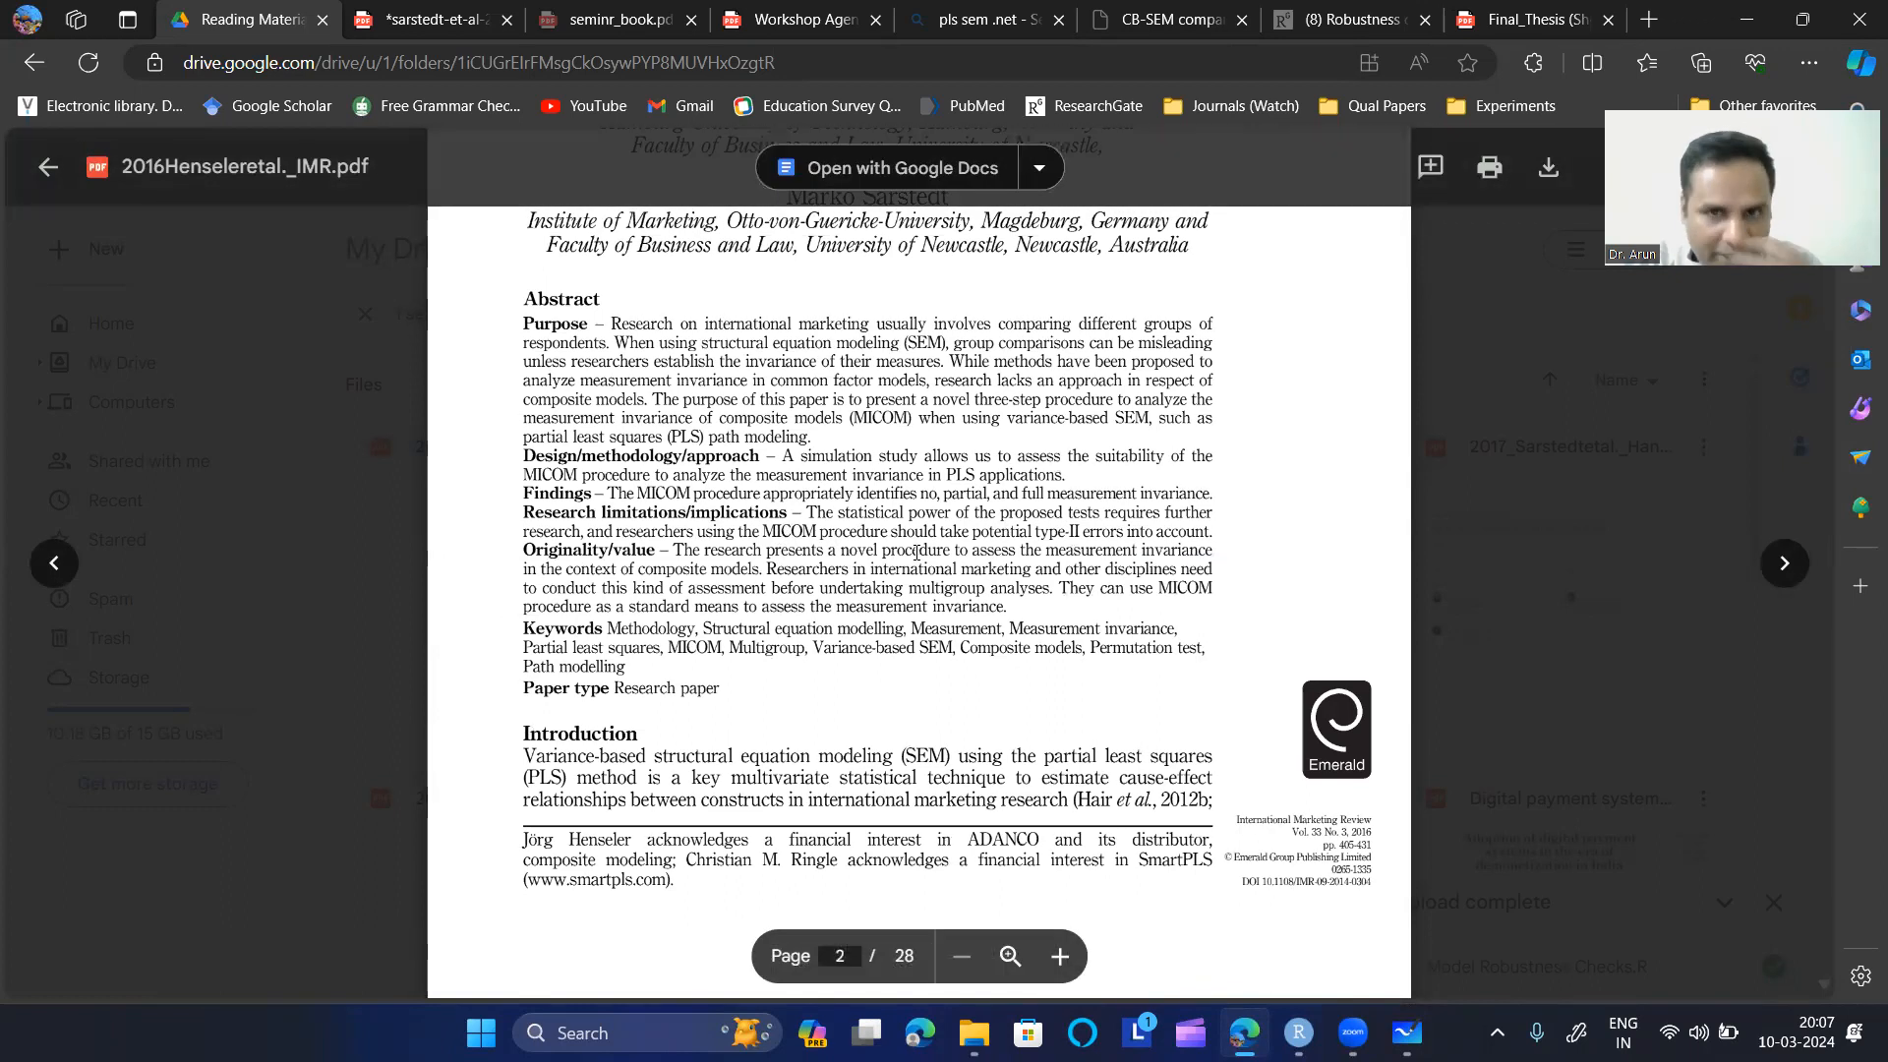
pyautogui.scroll(-15, 922, 614)
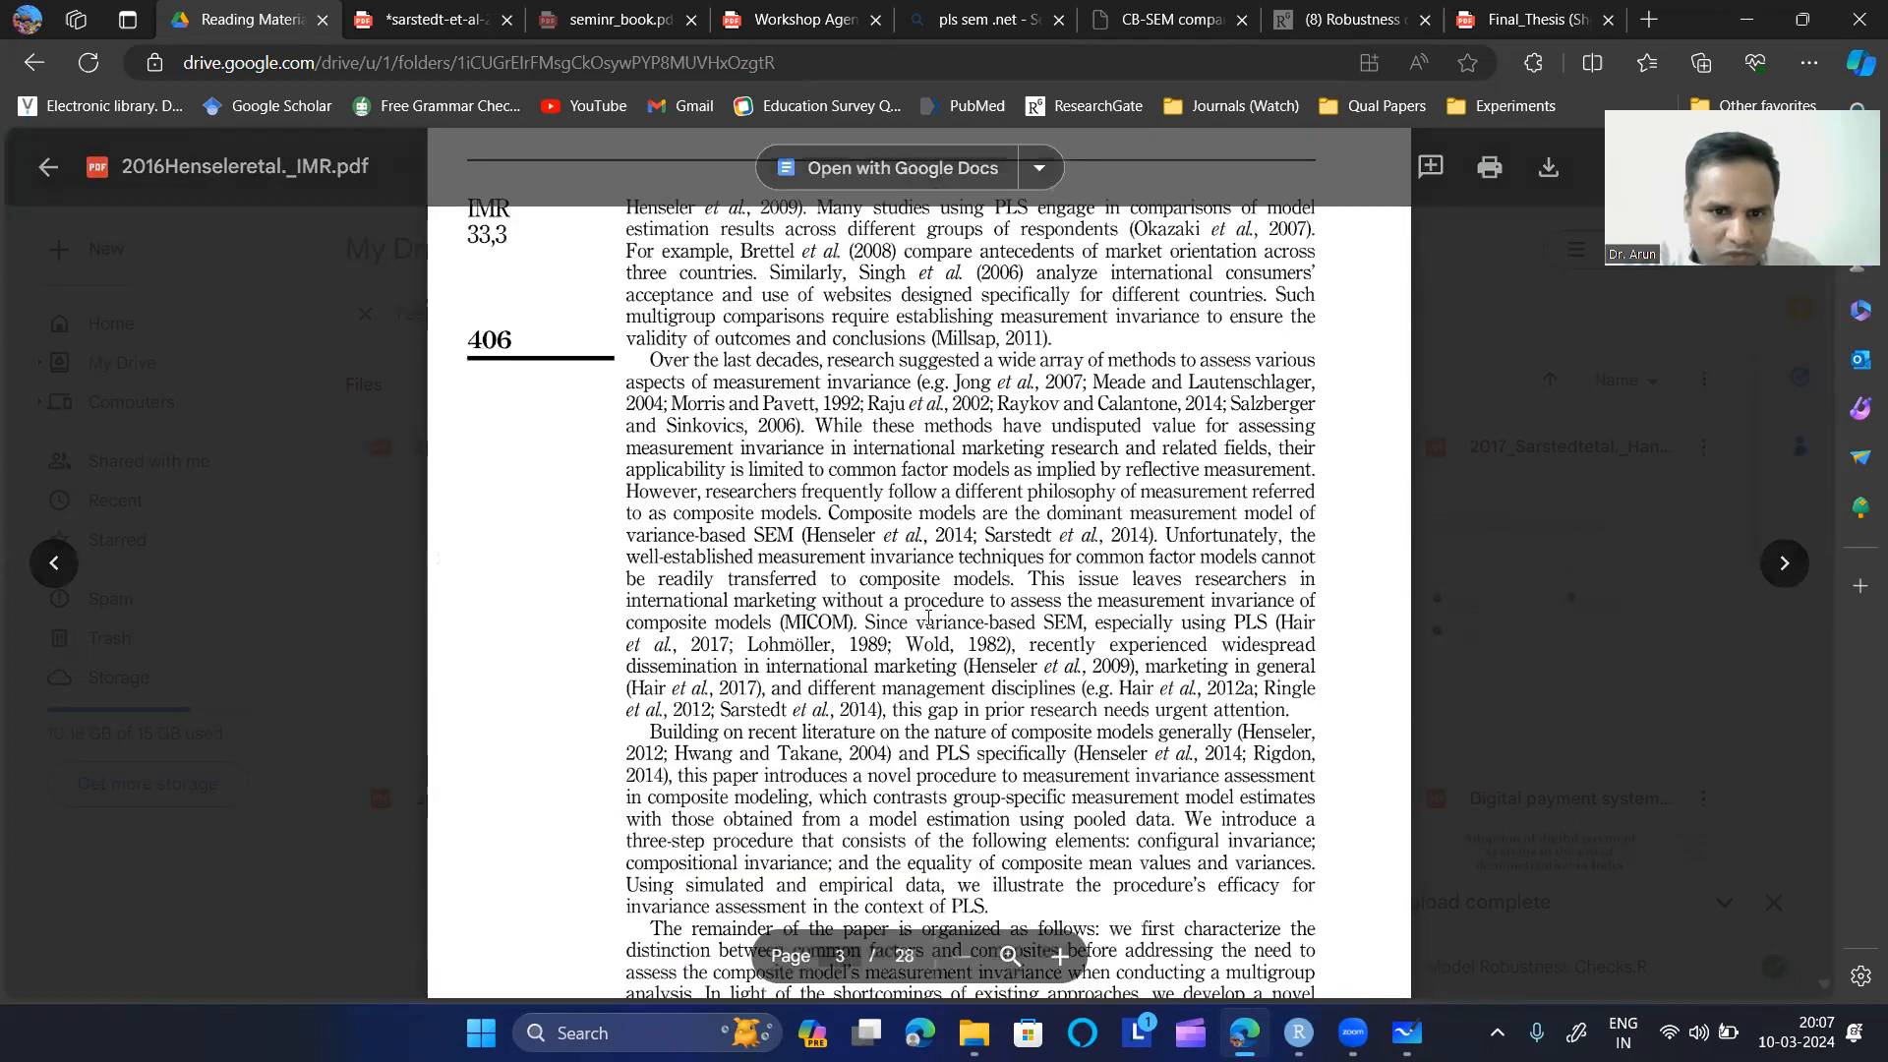
pyautogui.scroll(-5, 842, 556)
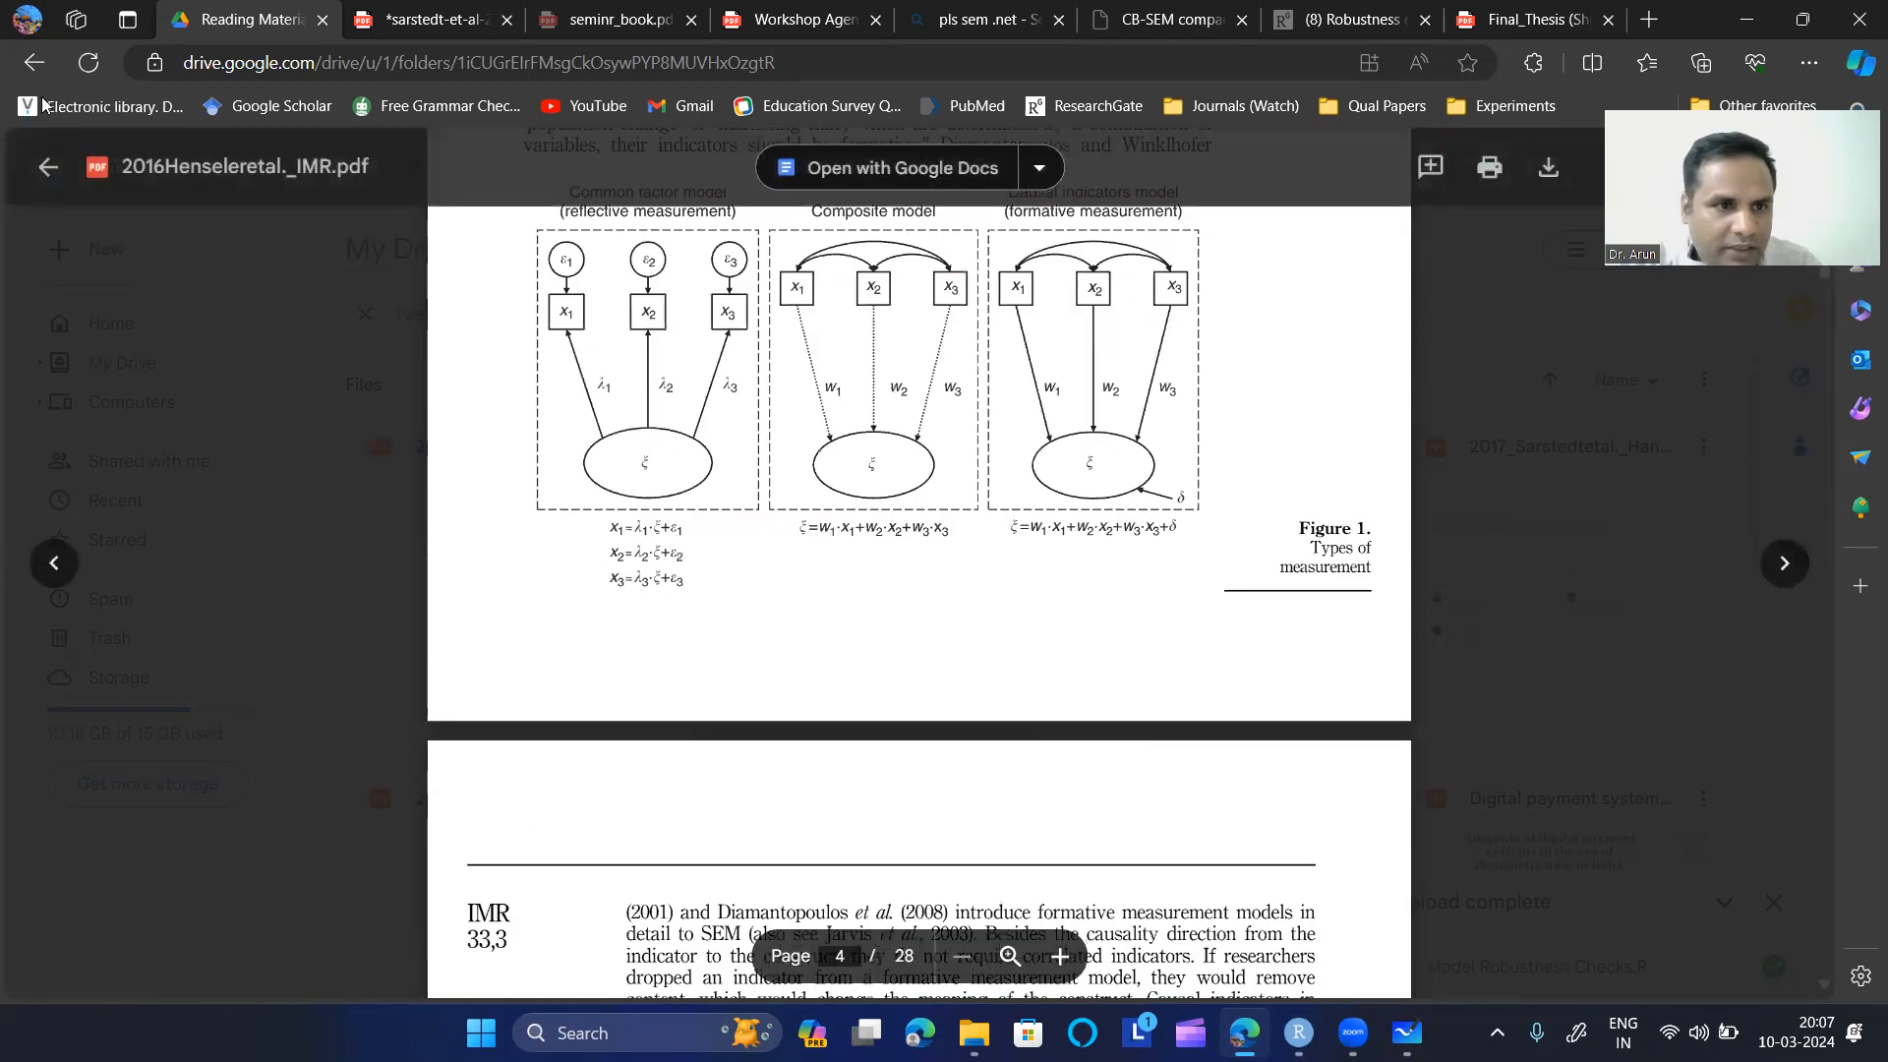
# - Preview the abstract of 2017_Sarstedtetal._HandbookofMarketResearch (1).pdf and return to the Reading Material folder
pyautogui.click(41, 169)
pyautogui.doubleClick(1237, 552)
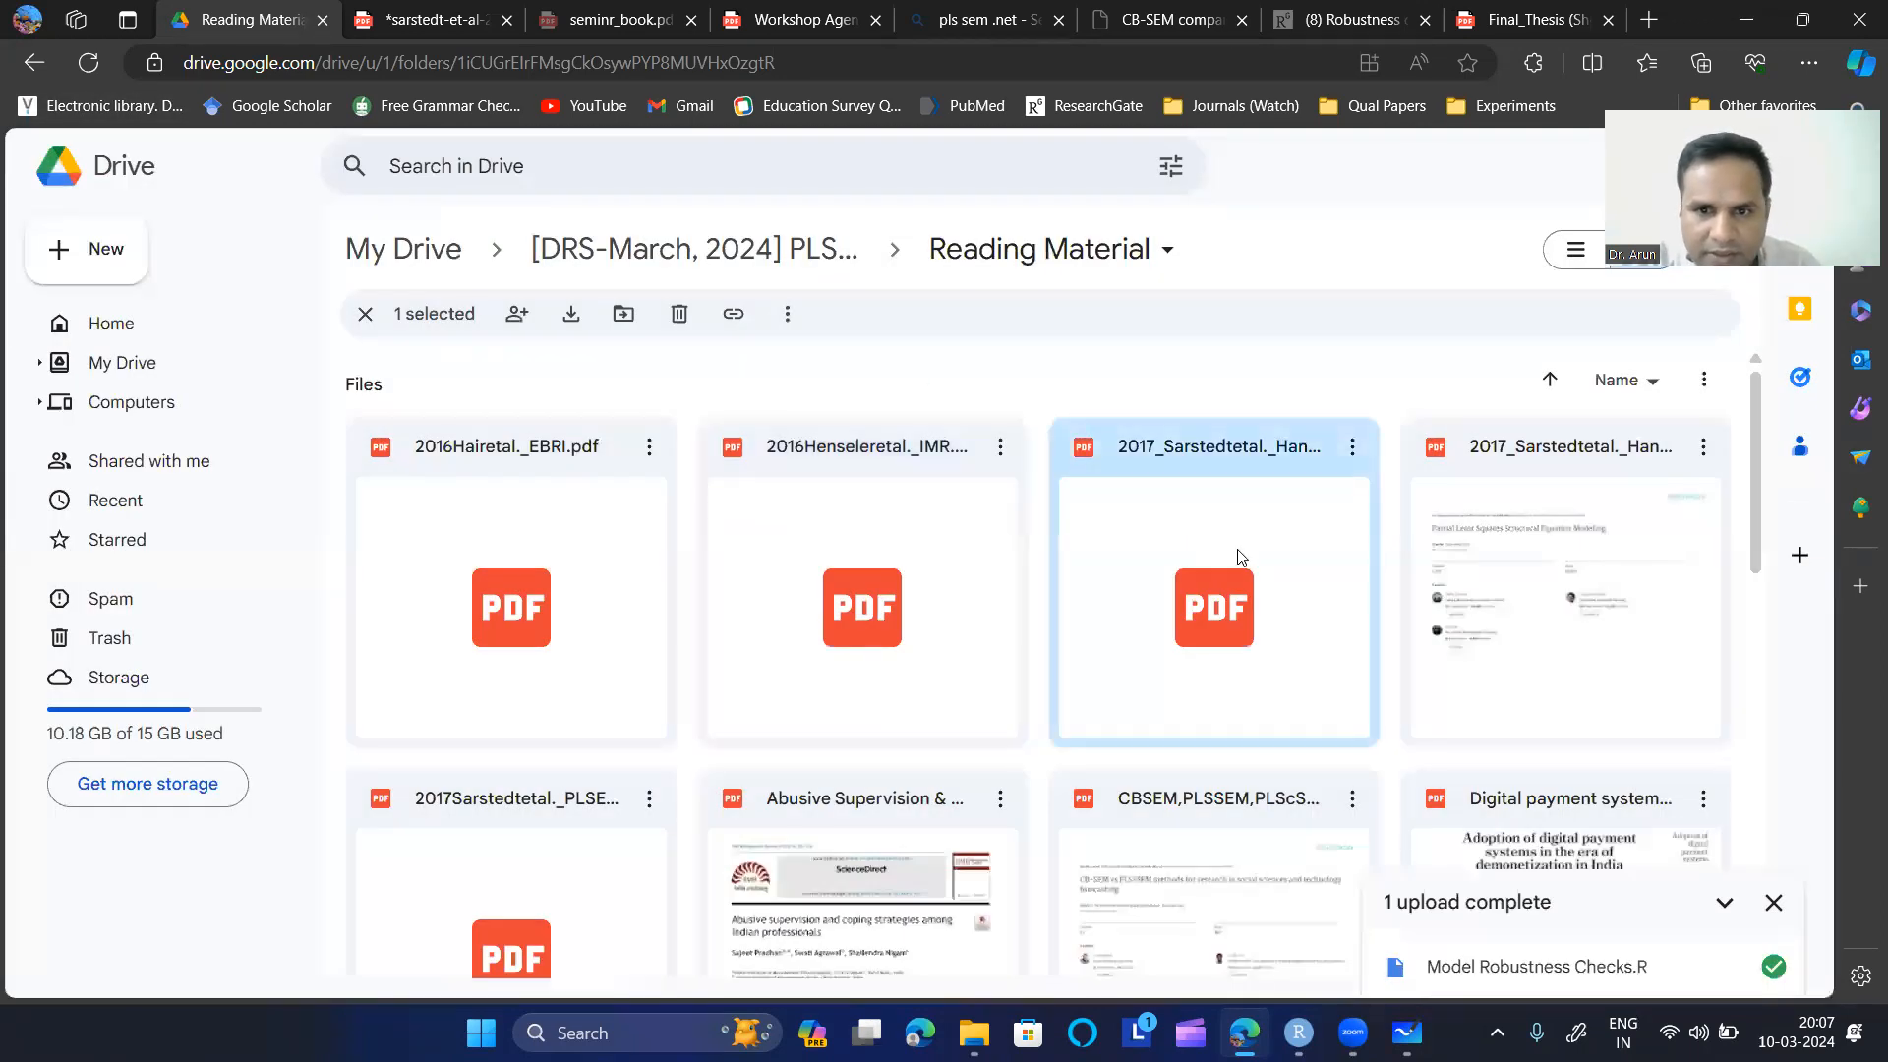
pyautogui.scroll(-10, 1115, 490)
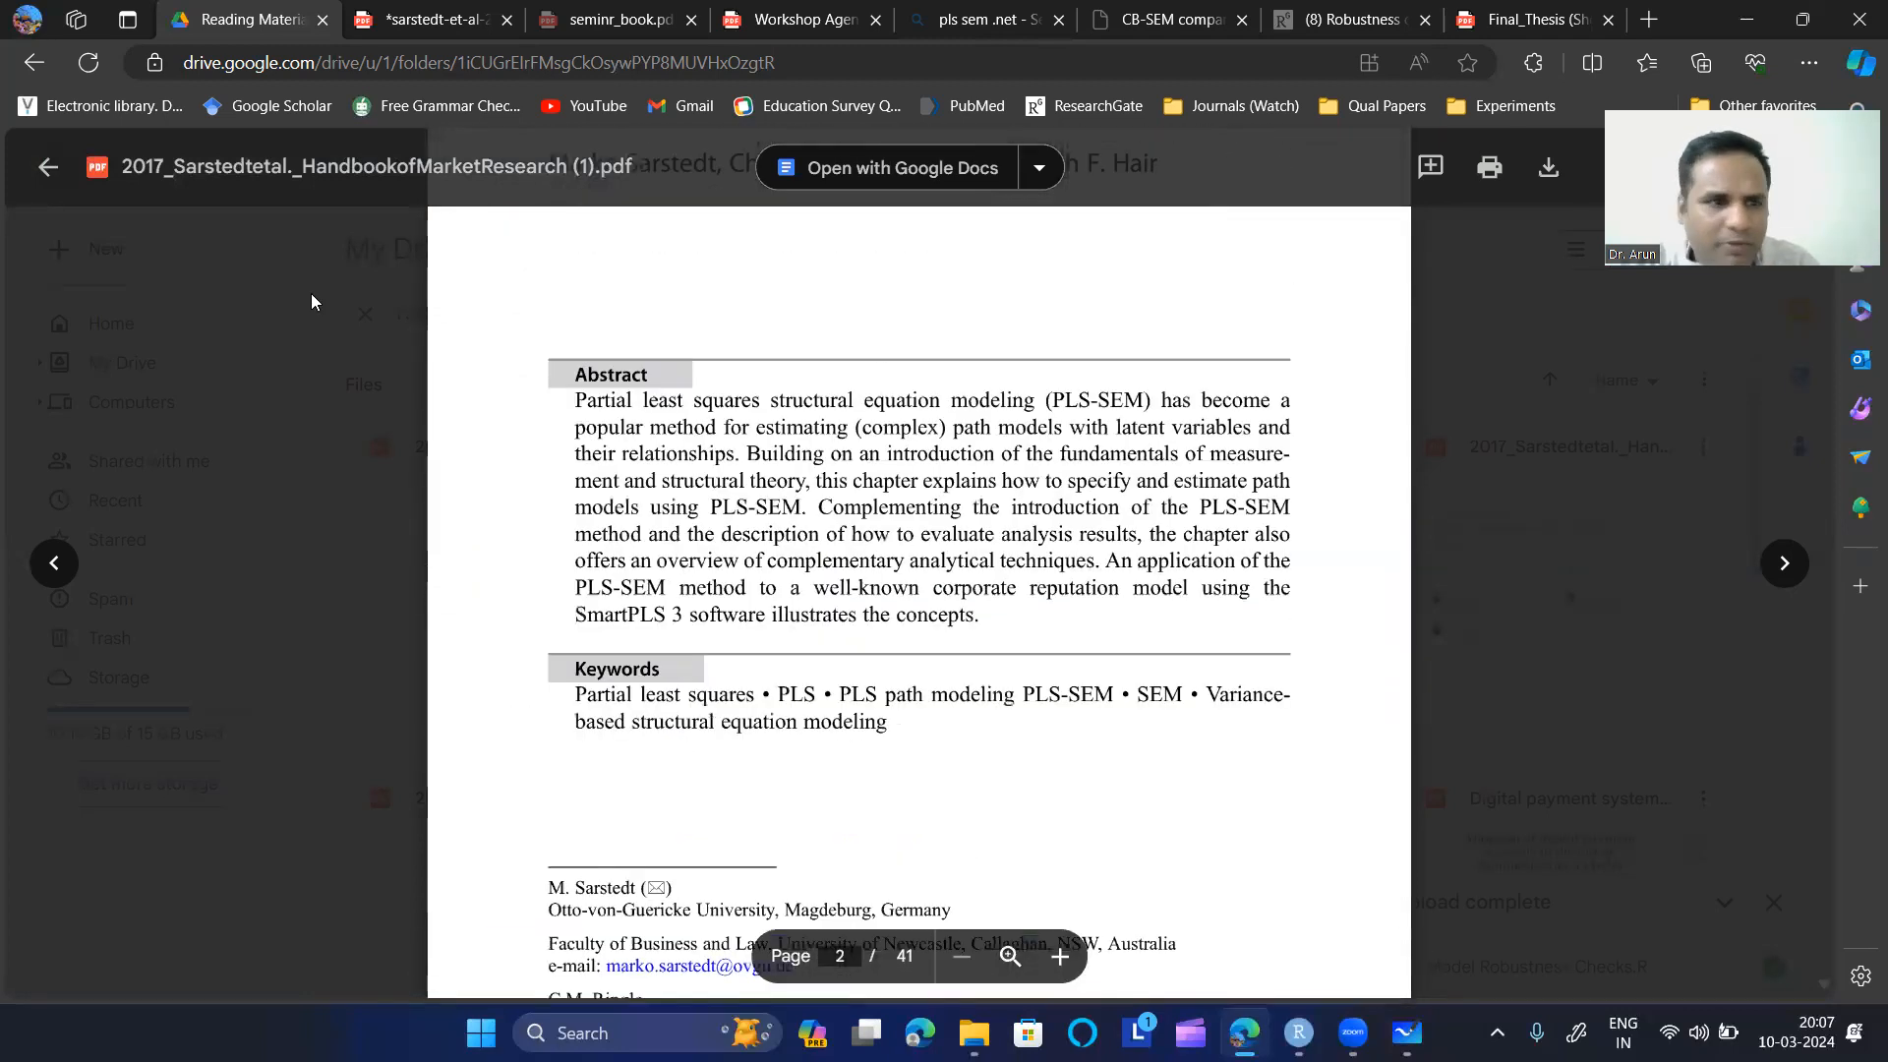
pyautogui.click(49, 167)
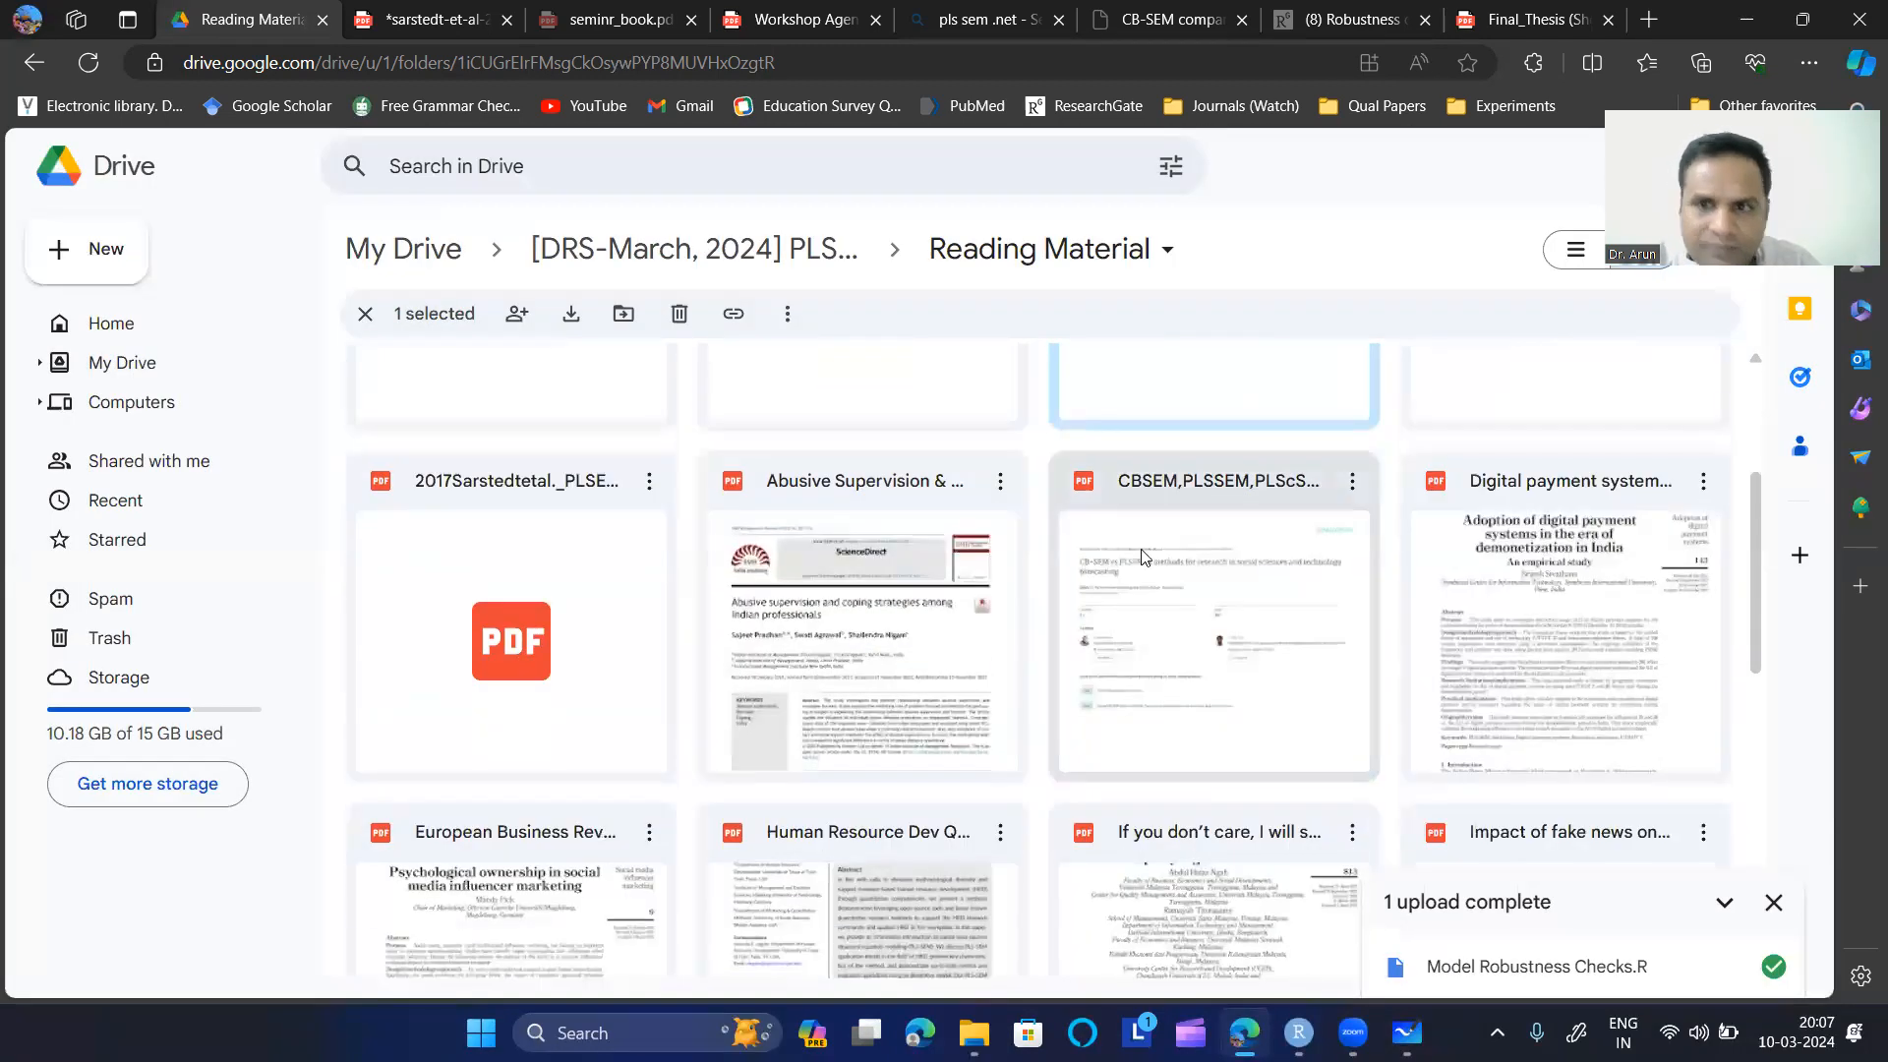
# - Switch to the ResearchGate page of the PLS-SEM robustness checks review article and look over its title and abstract
pyautogui.click(1325, 20)
pyautogui.scroll(15, 855, 462)
pyautogui.scroll(-3, 876, 632)
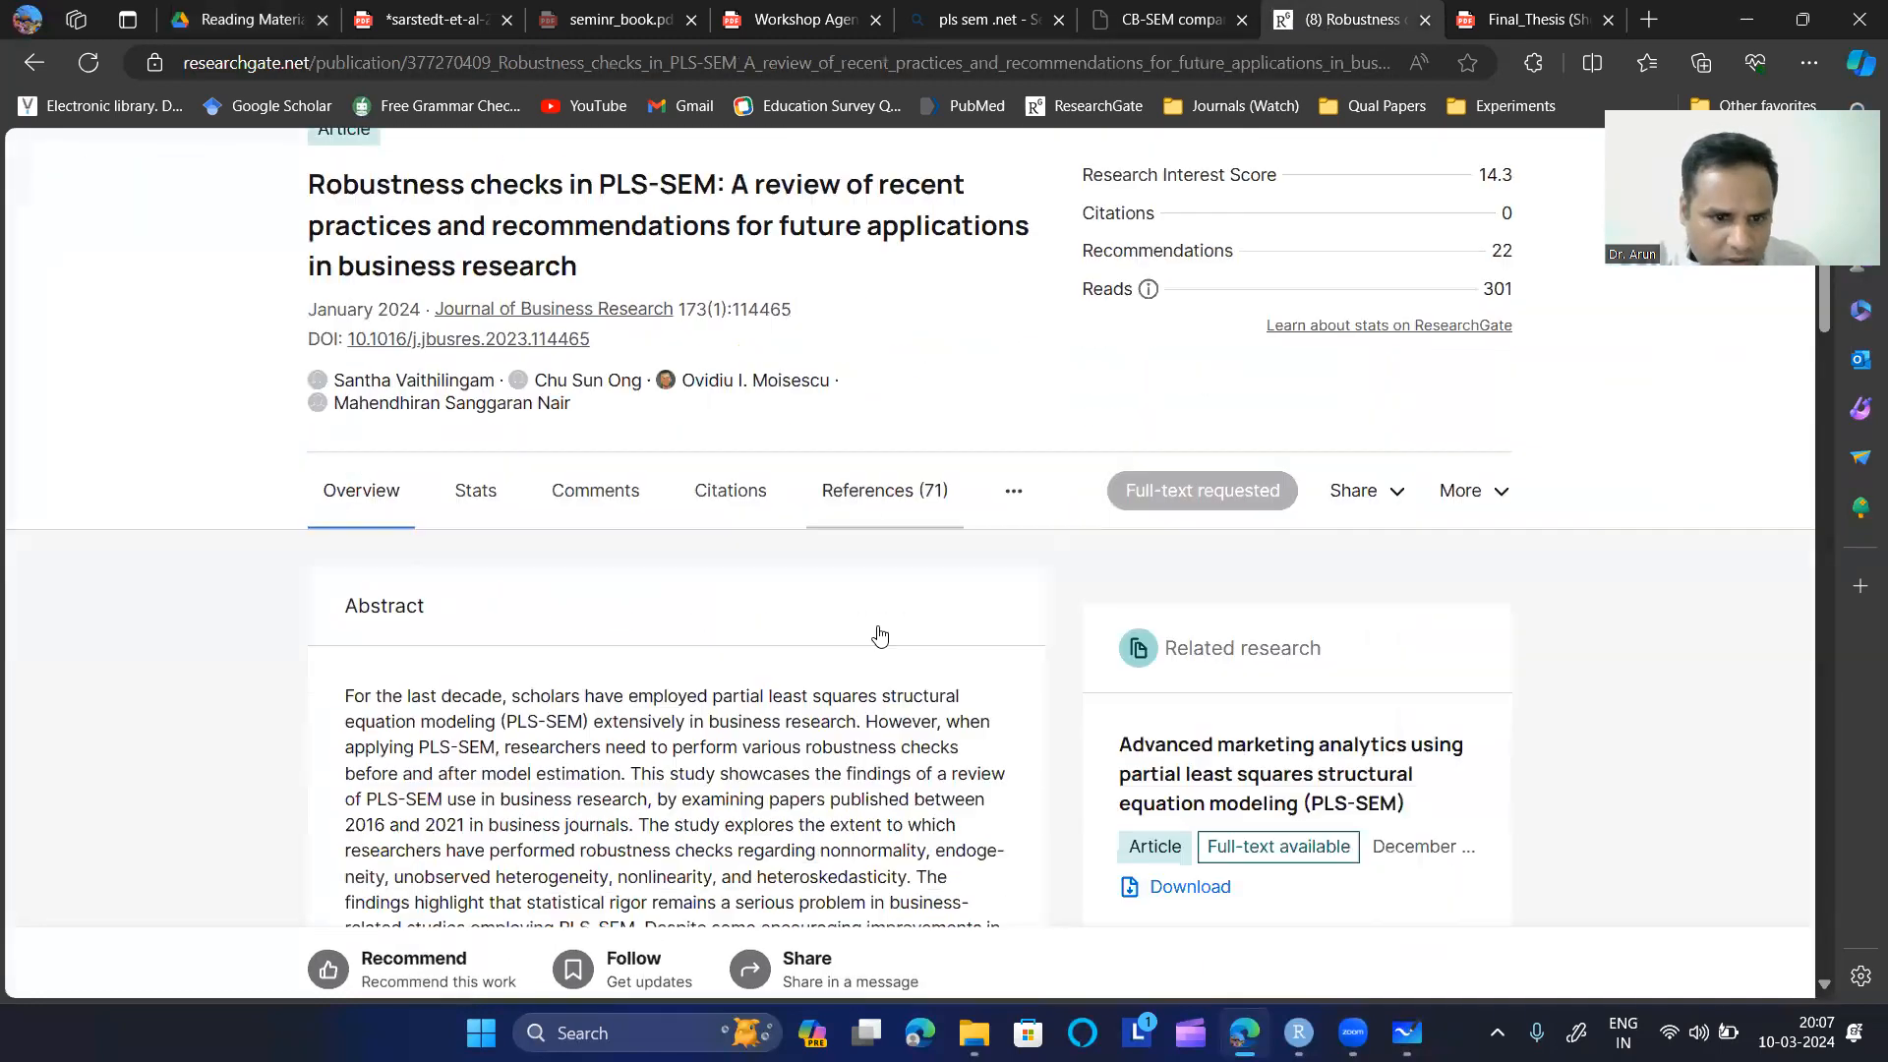
pyautogui.scroll(3, 876, 632)
# - Go back to the ResearchGate publication search and search for "Unobserved heterogenity in pls sem"
pyautogui.click(34, 63)
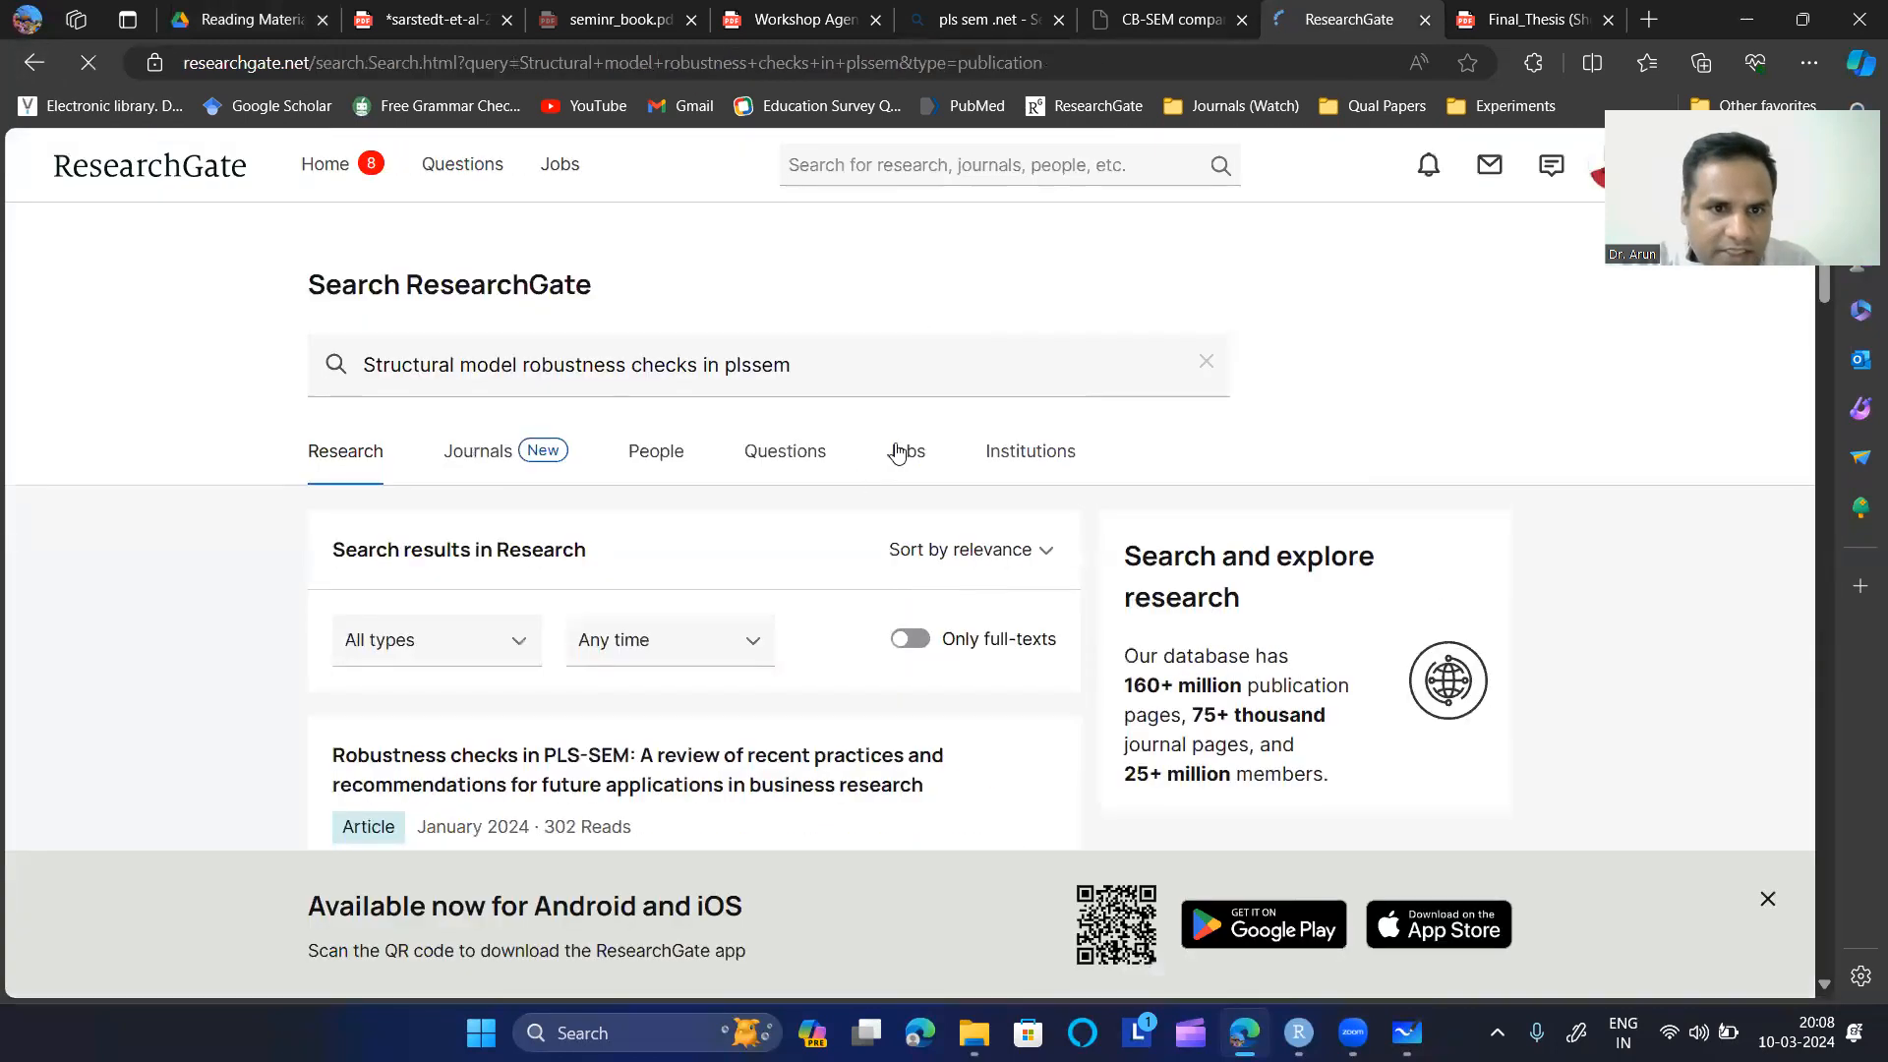
pyautogui.moveTo(801, 365); pyautogui.dragTo(372, 382)
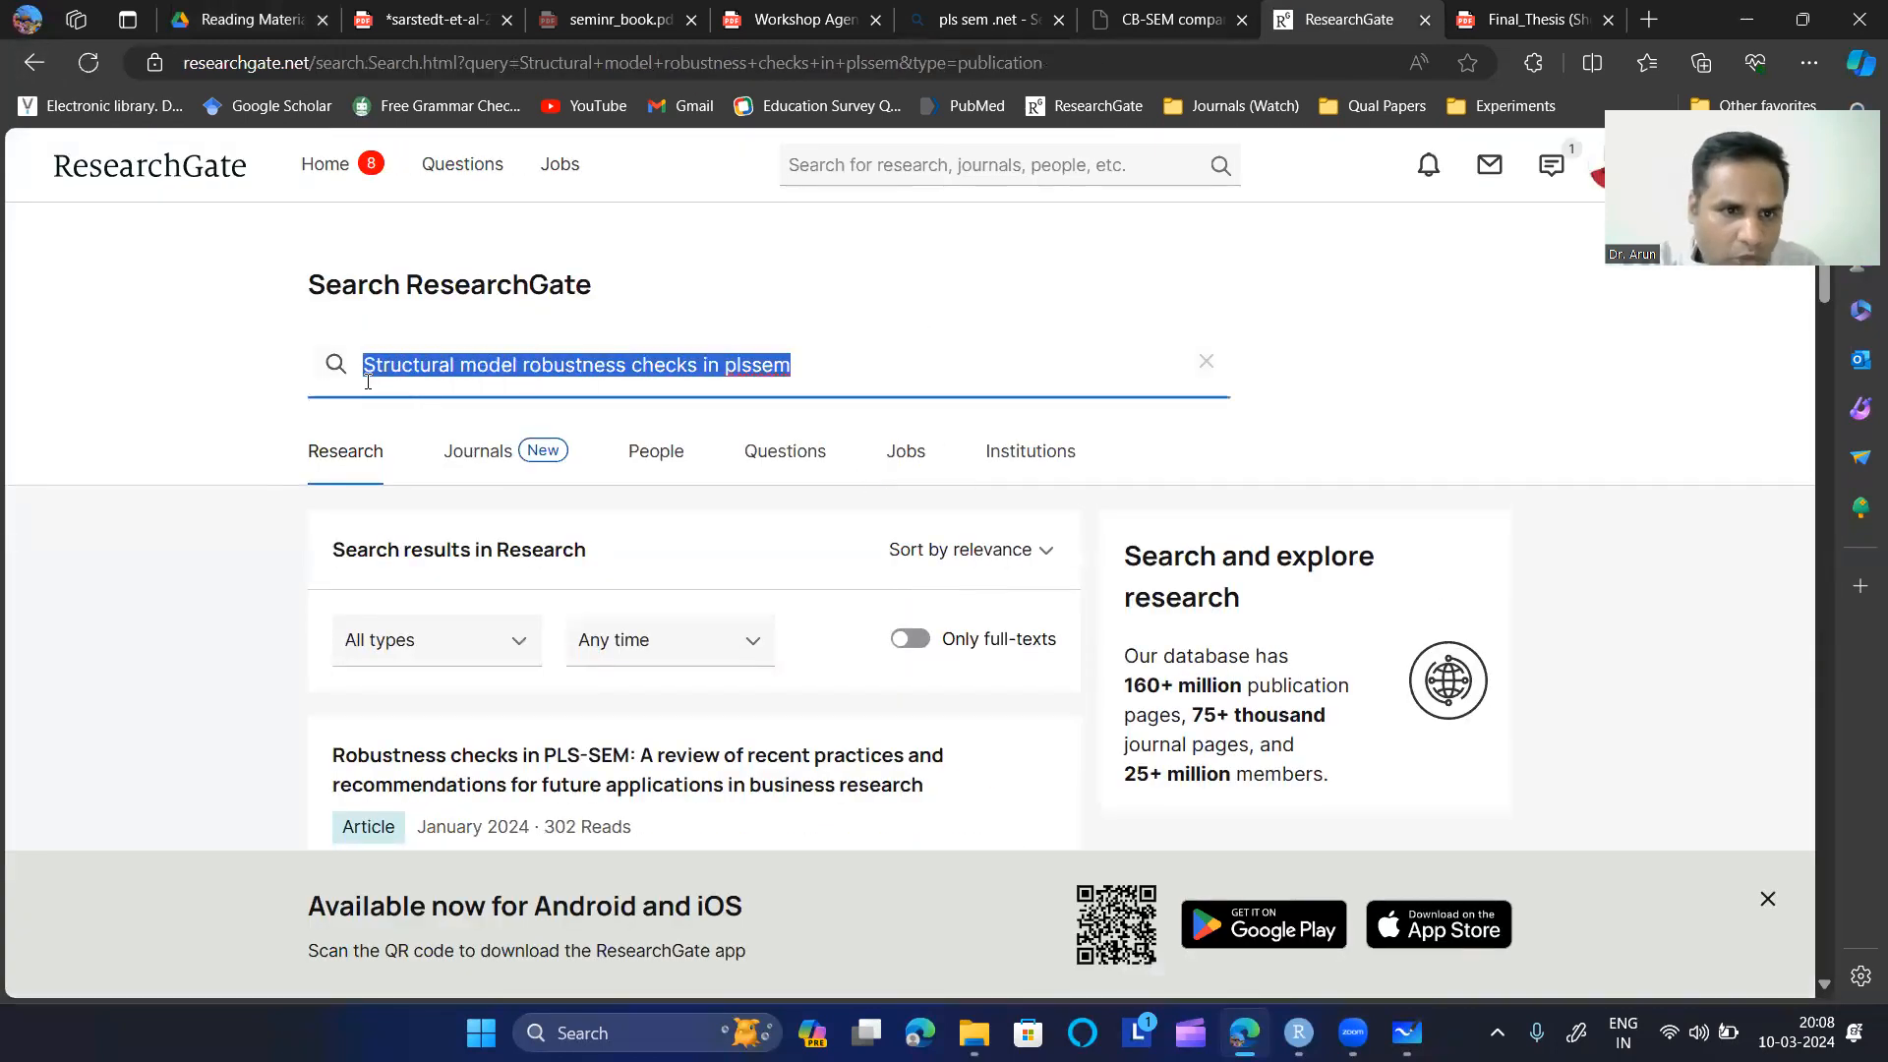
pyautogui.write('Unobserved heterogenity in pl')
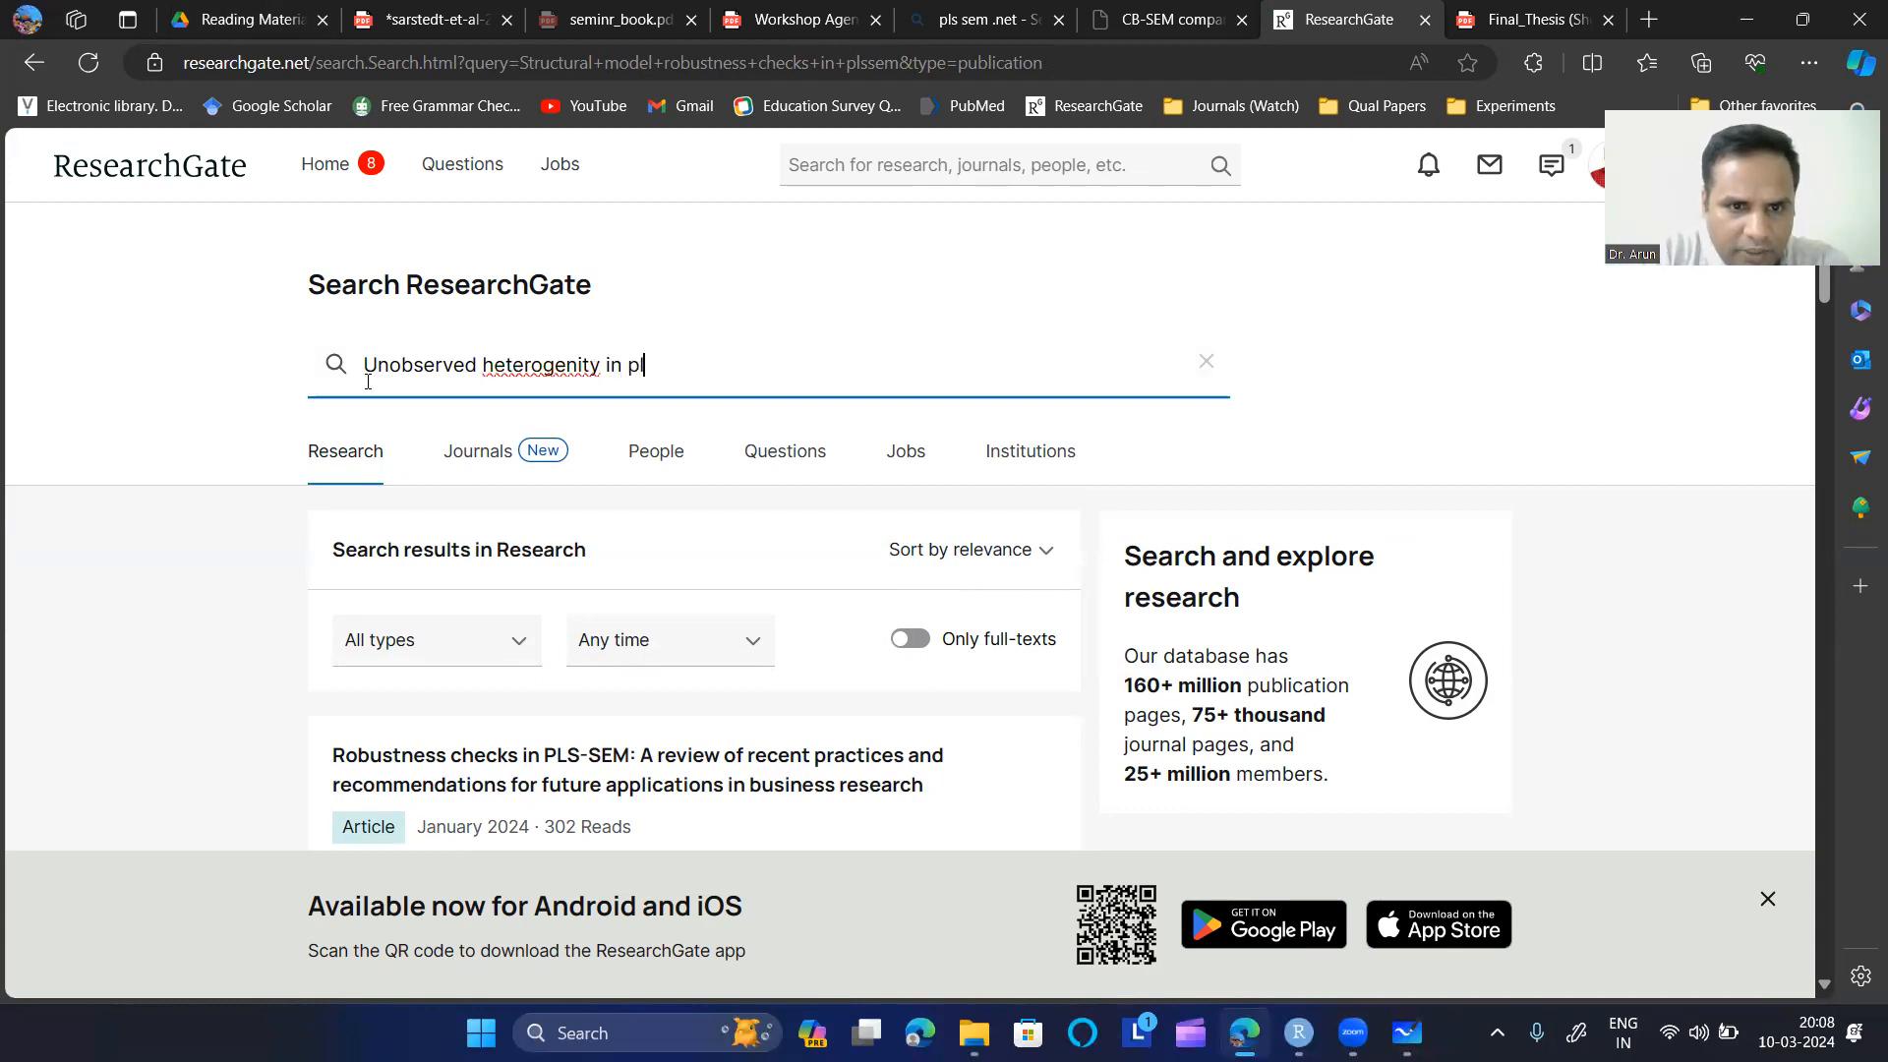
pyautogui.write('s sem')
pyautogui.press('Return')
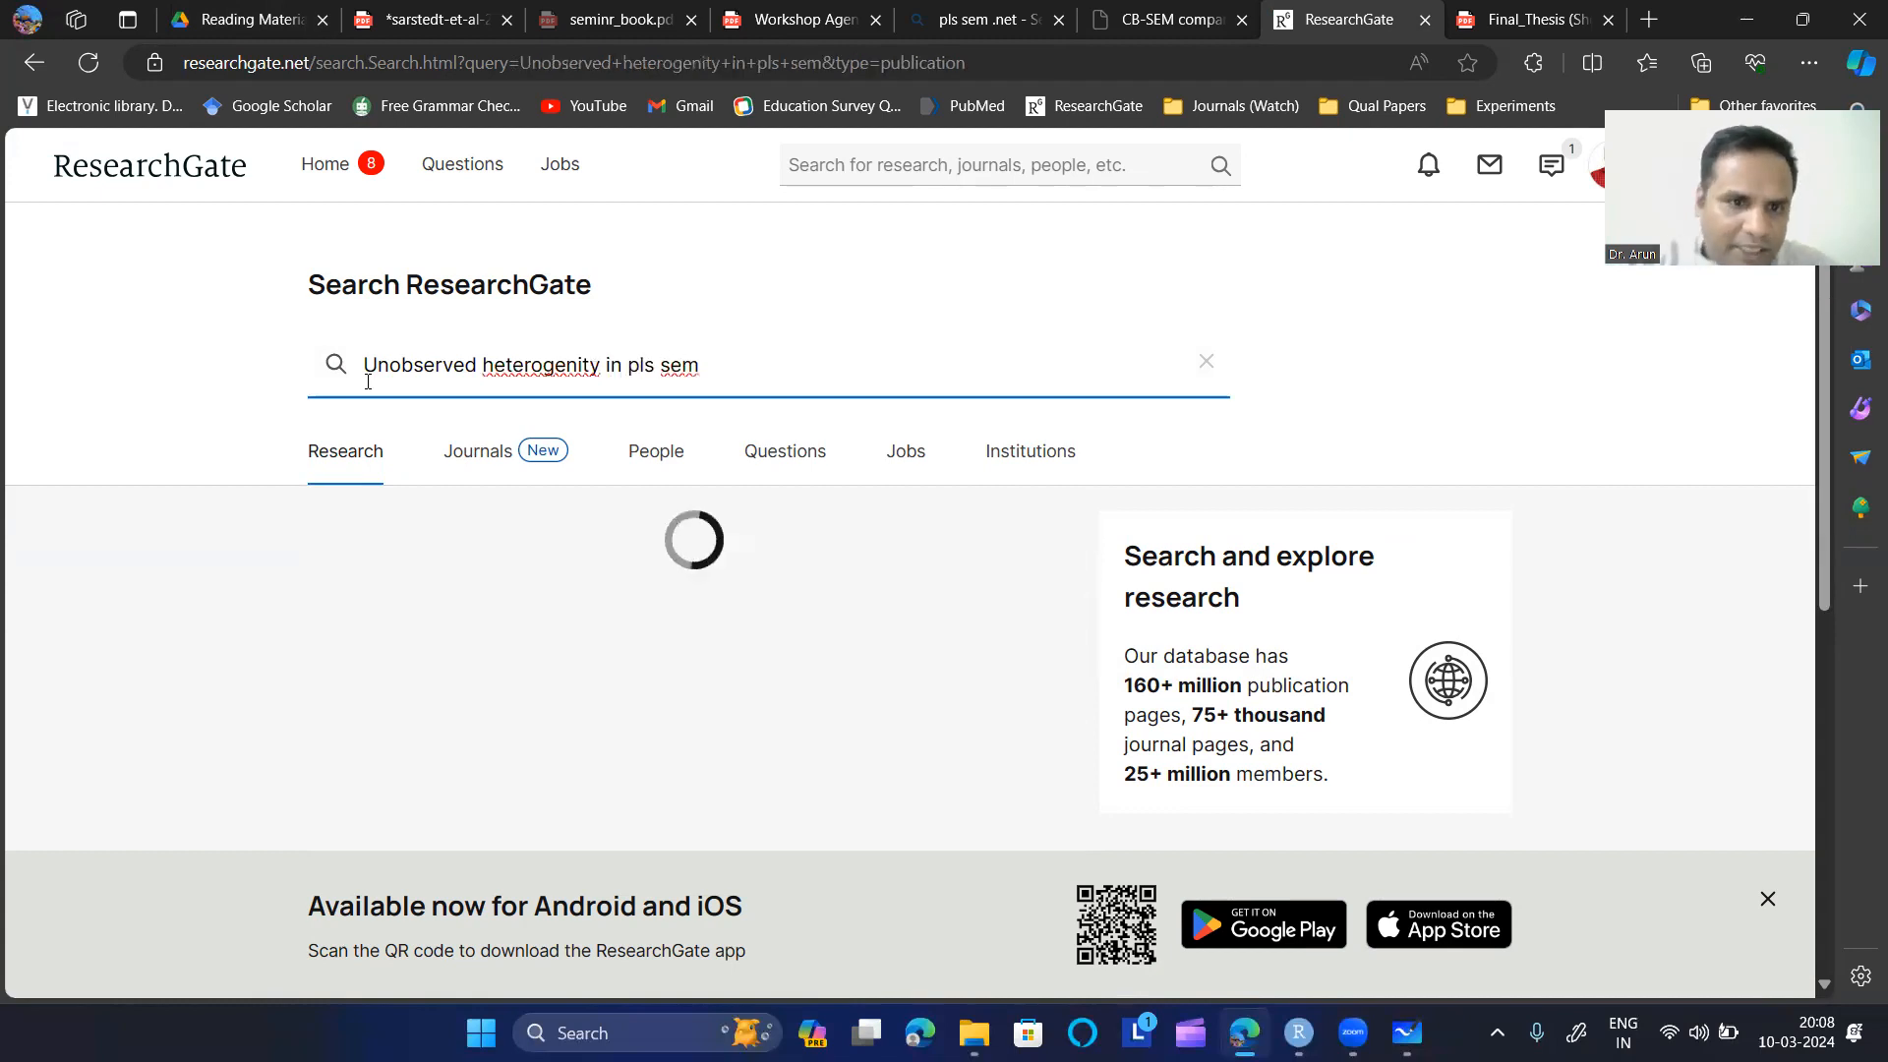
# - Look through the ResearchGate results for papers on treating or identifying unobserved heterogeneity in PLS-SEM
pyautogui.scroll(-5, 476, 590)
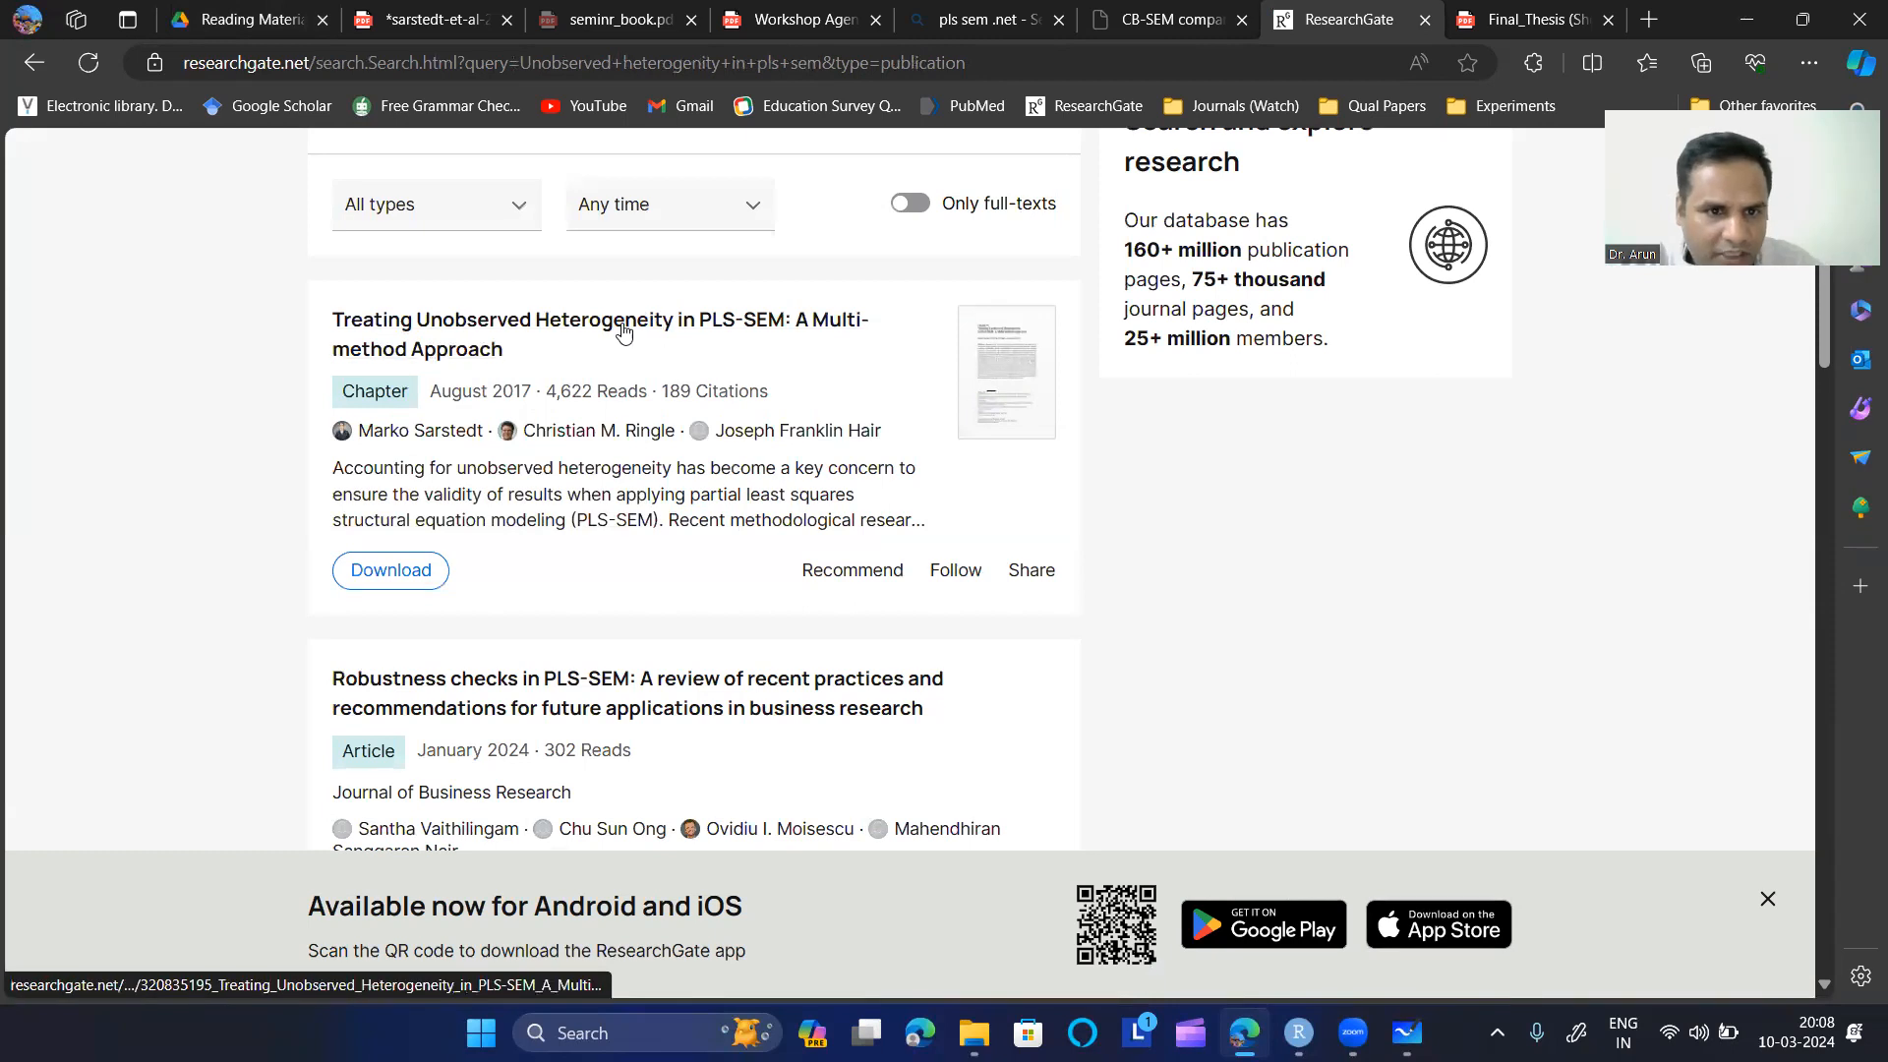
pyautogui.scroll(-4, 678, 548)
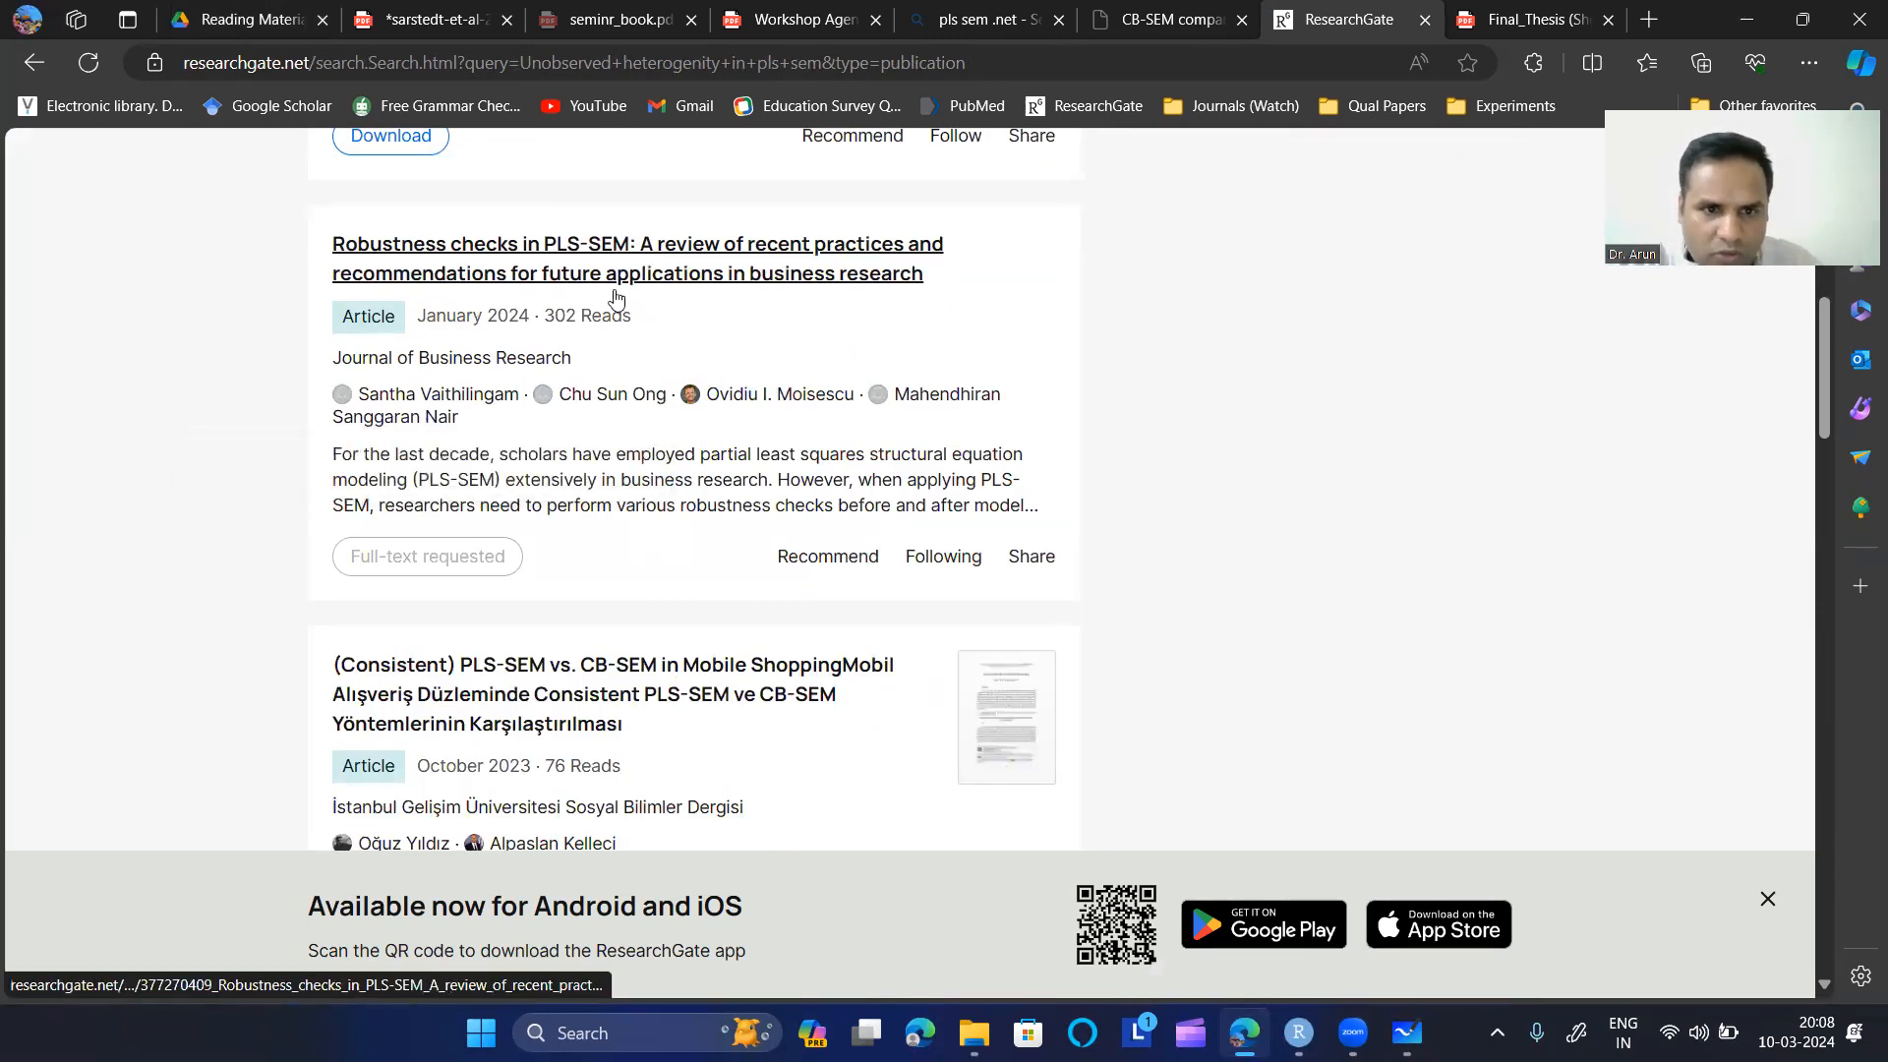
pyautogui.scroll(-6, 630, 474)
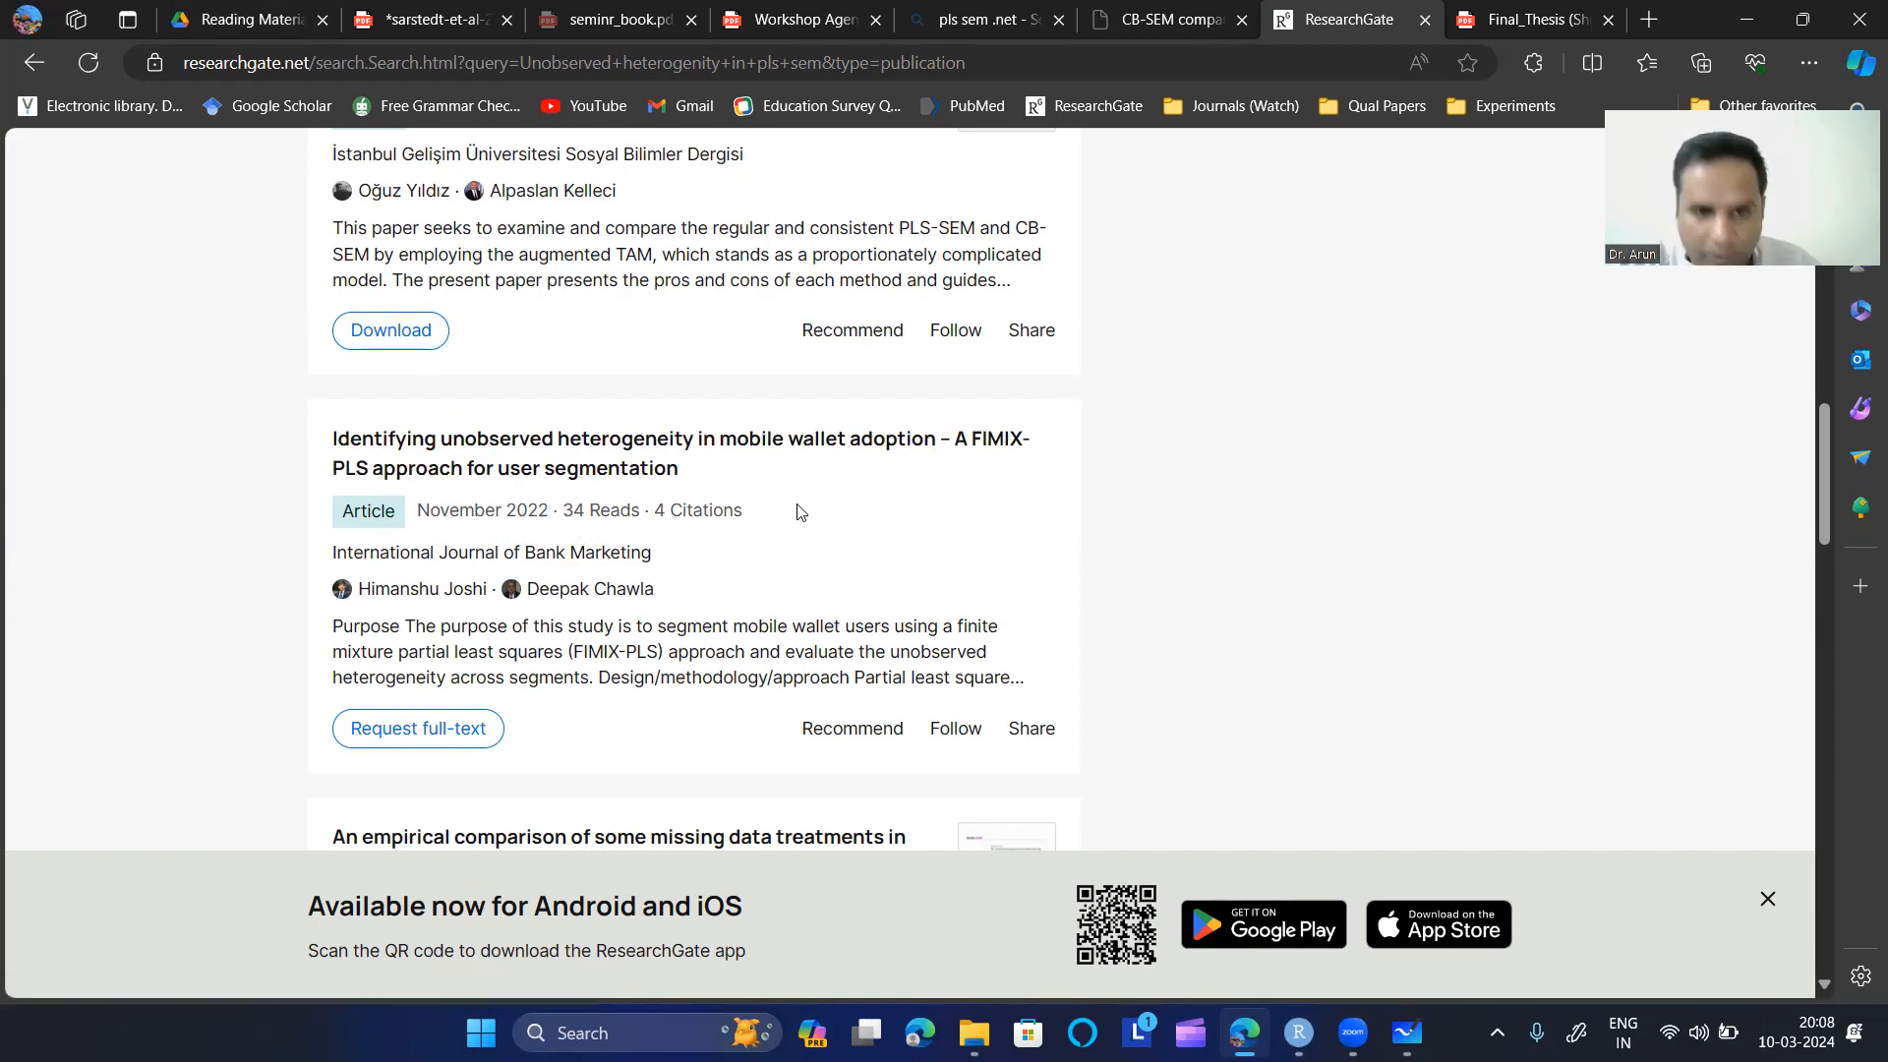
pyautogui.scroll(-4, 802, 506)
pyautogui.scroll(2, 688, 462)
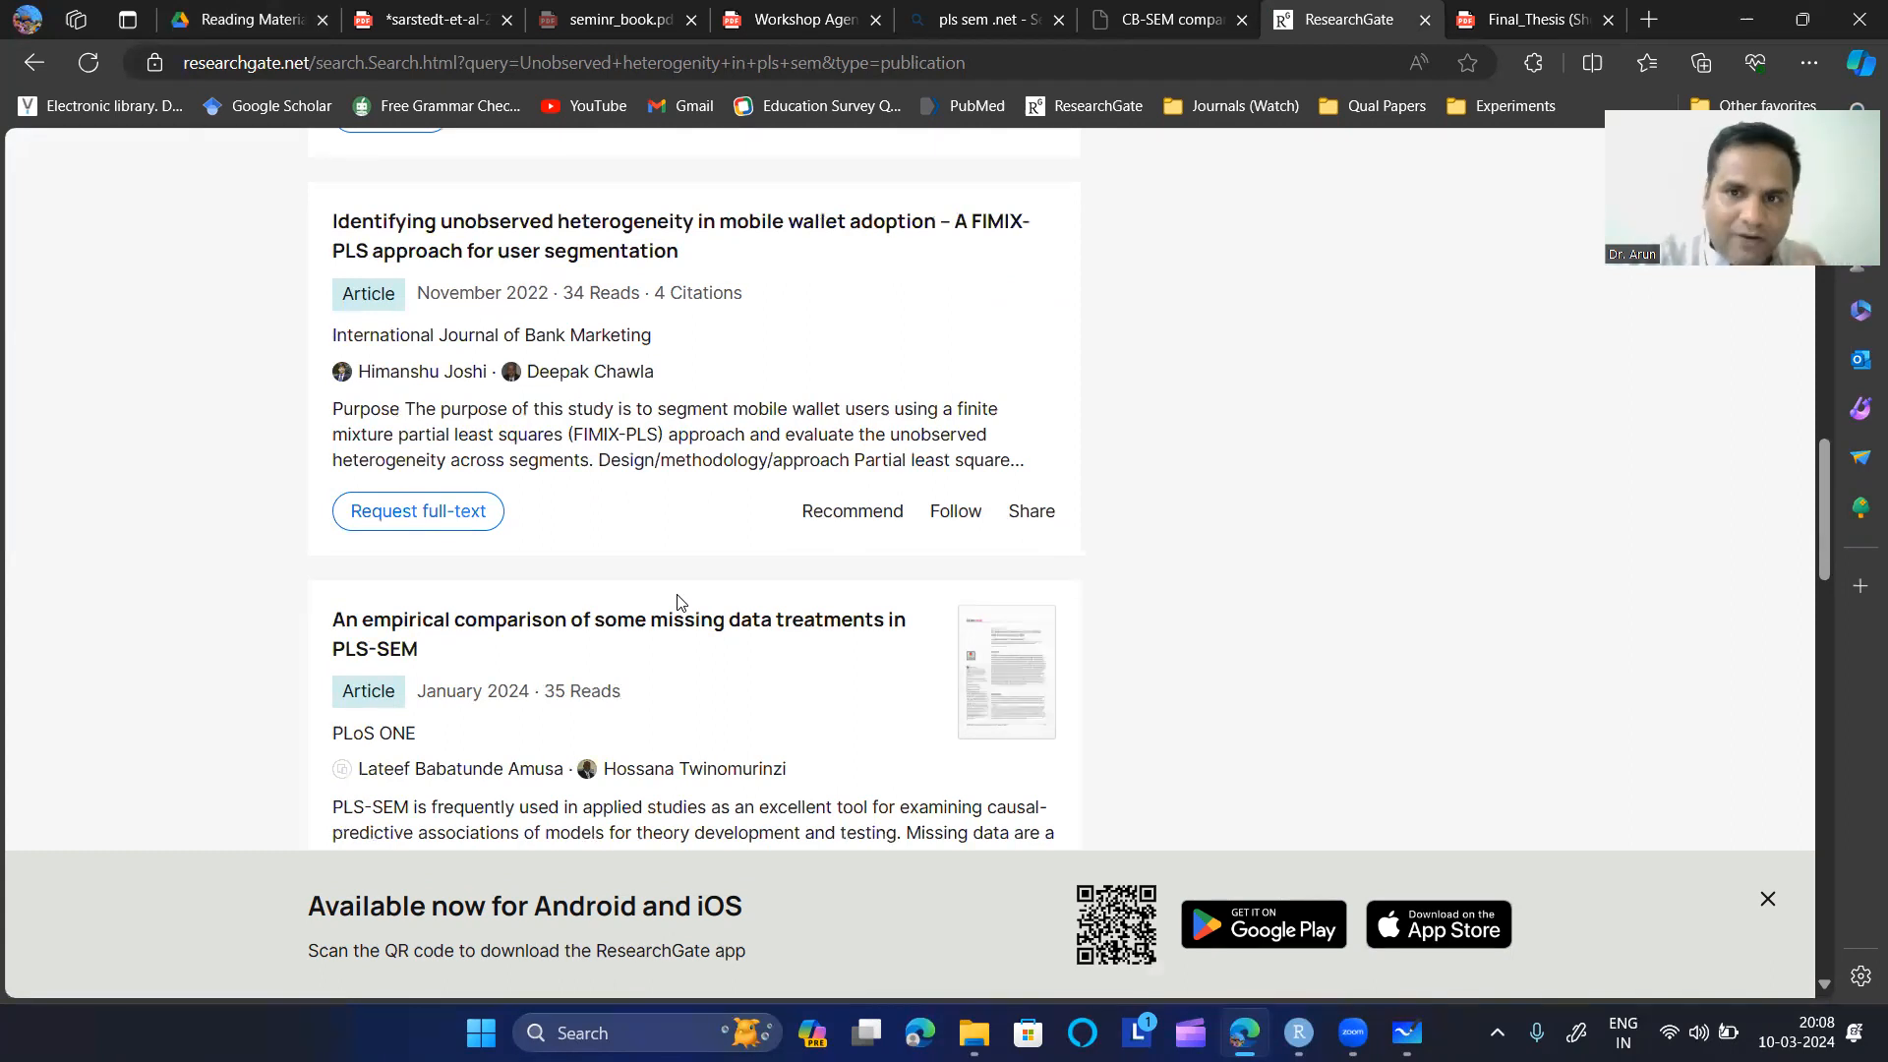
pyautogui.scroll(-2, 679, 629)
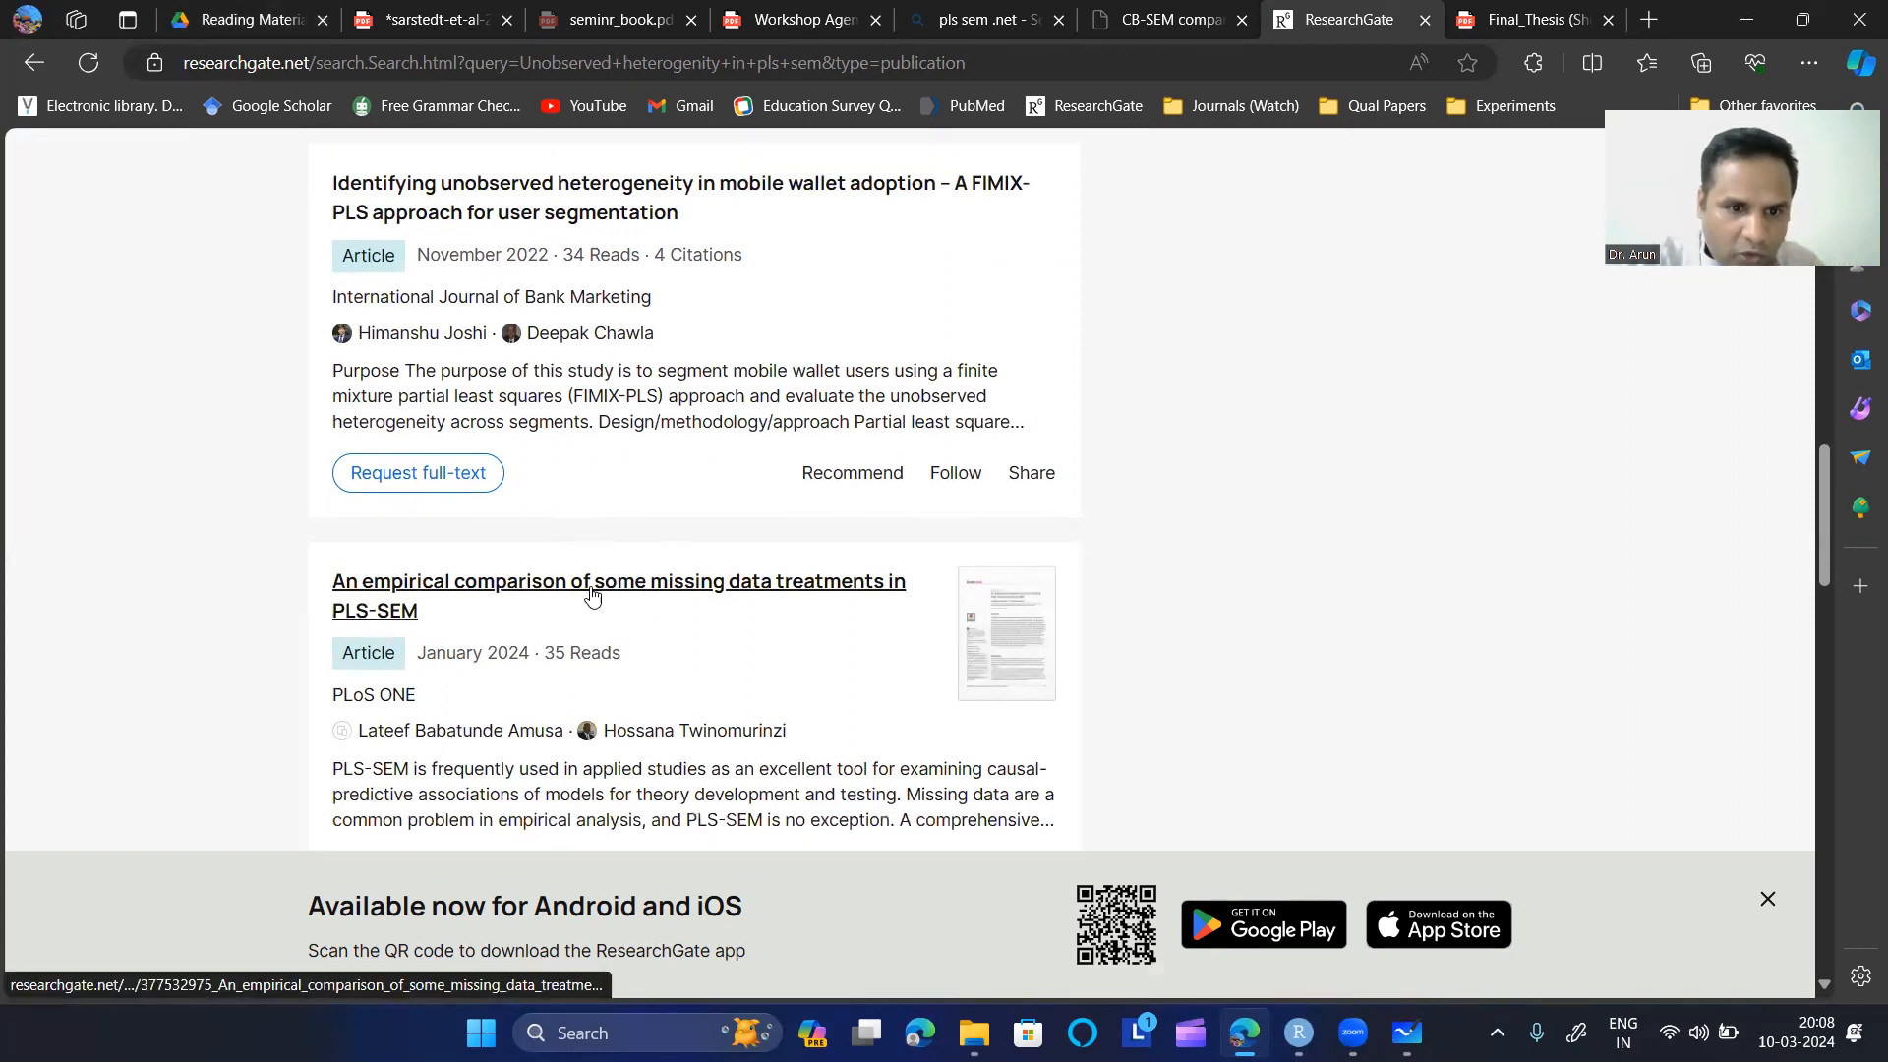
pyautogui.scroll(-2, 685, 669)
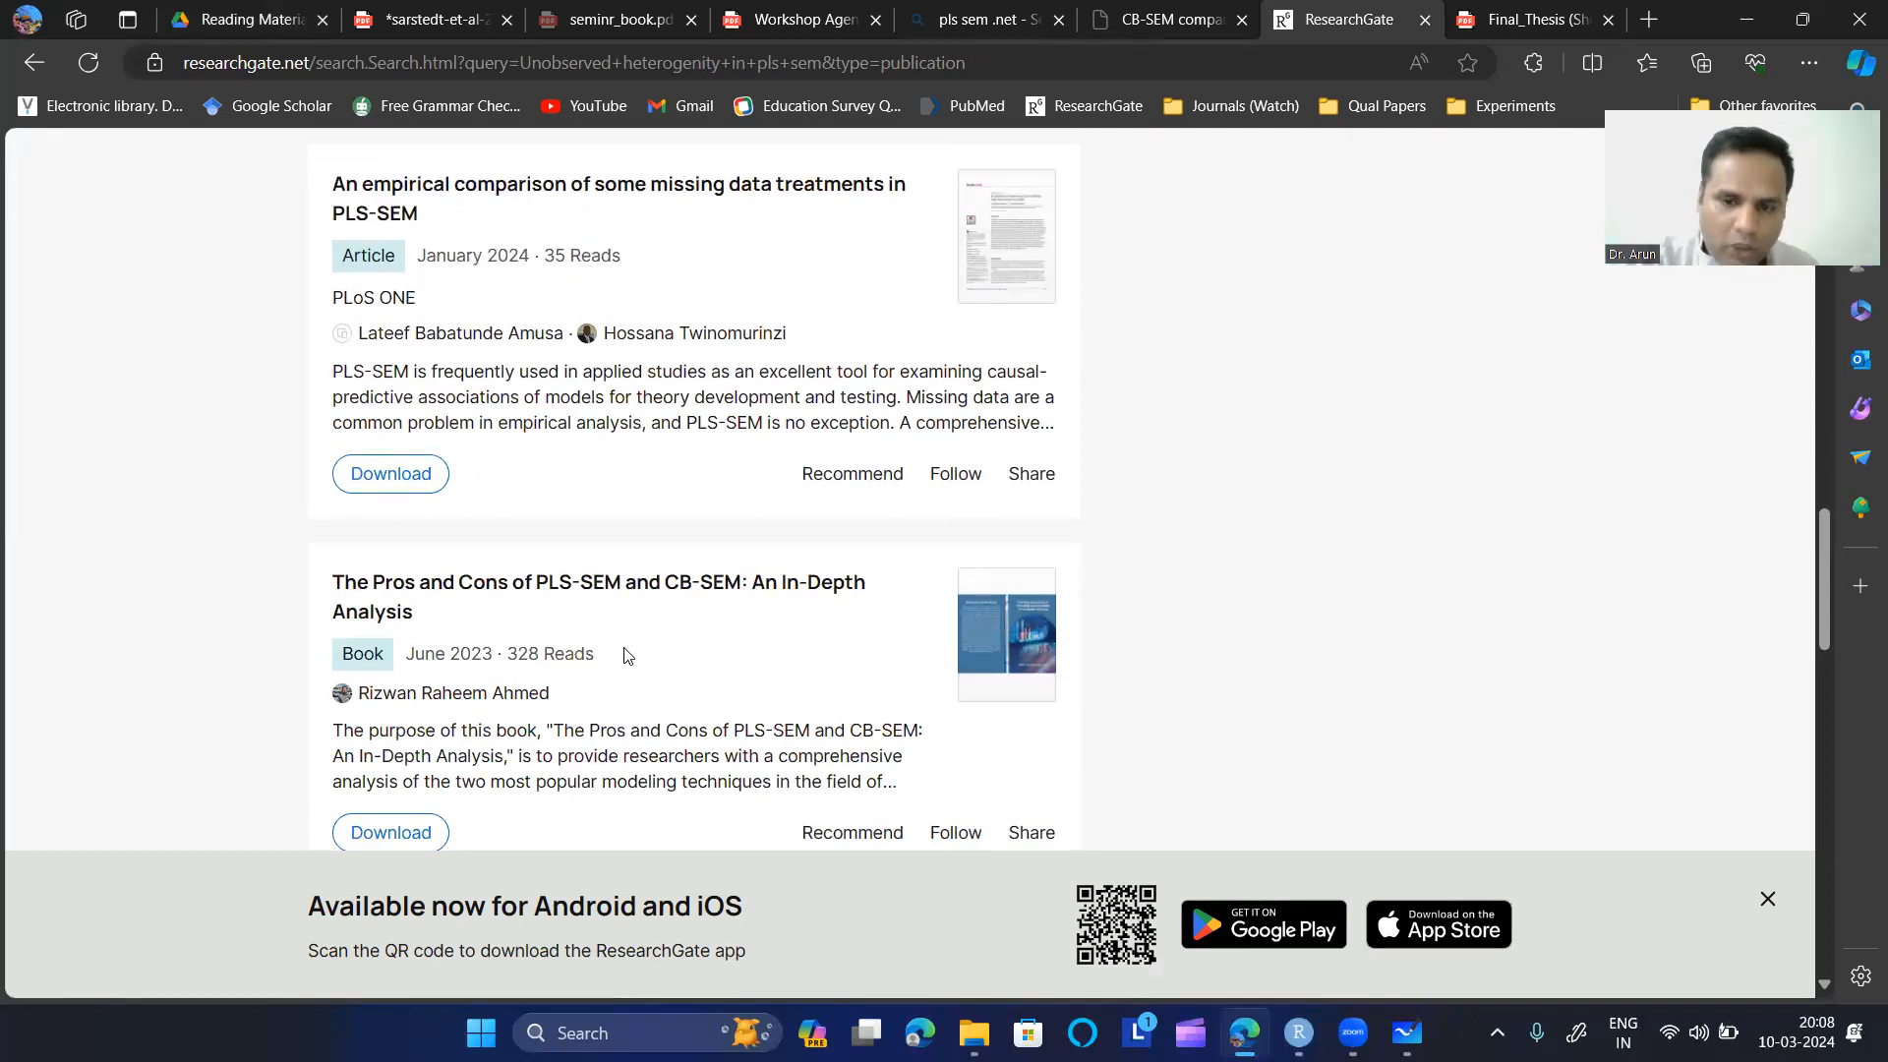
# - Switch to RStudio, show the script's plspm unobserved heterogeneity section, and enlarge the console pane in height and width
pyautogui.click(1297, 1032)
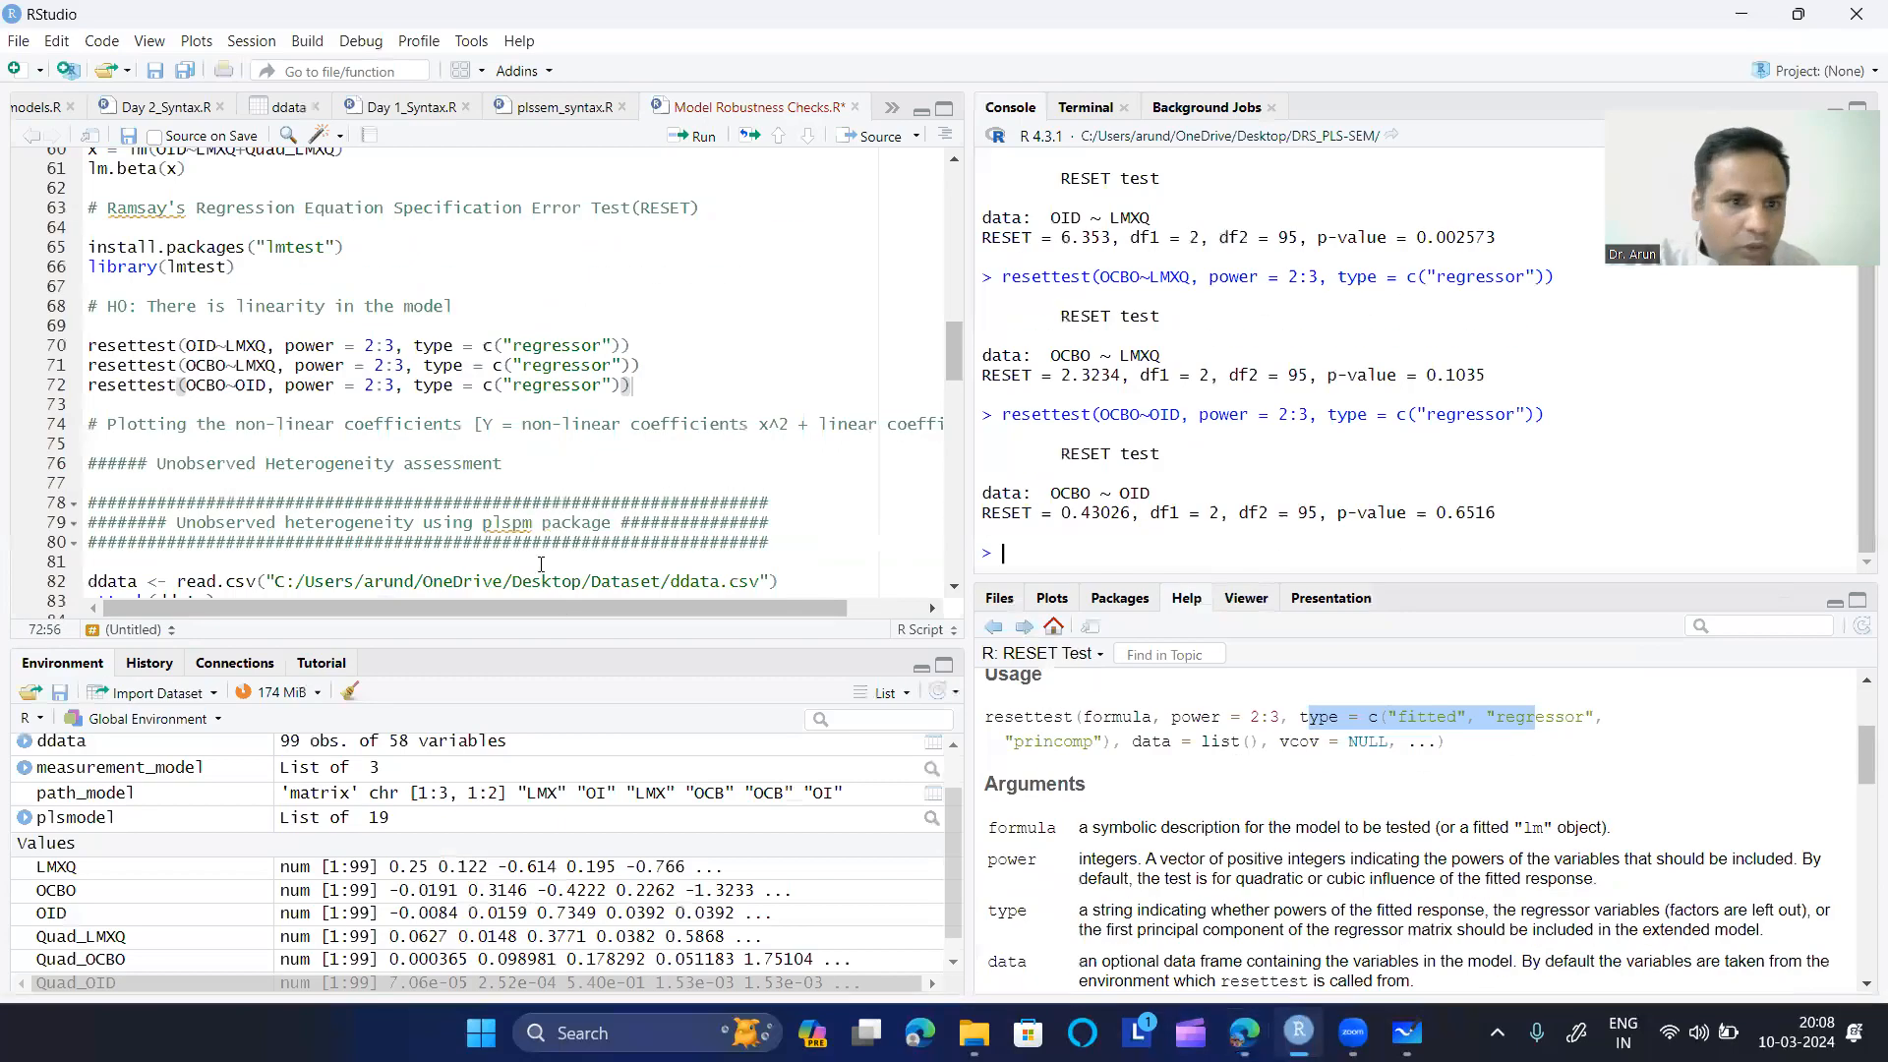
pyautogui.scroll(-2, 446, 442)
pyautogui.scroll(-2, 447, 443)
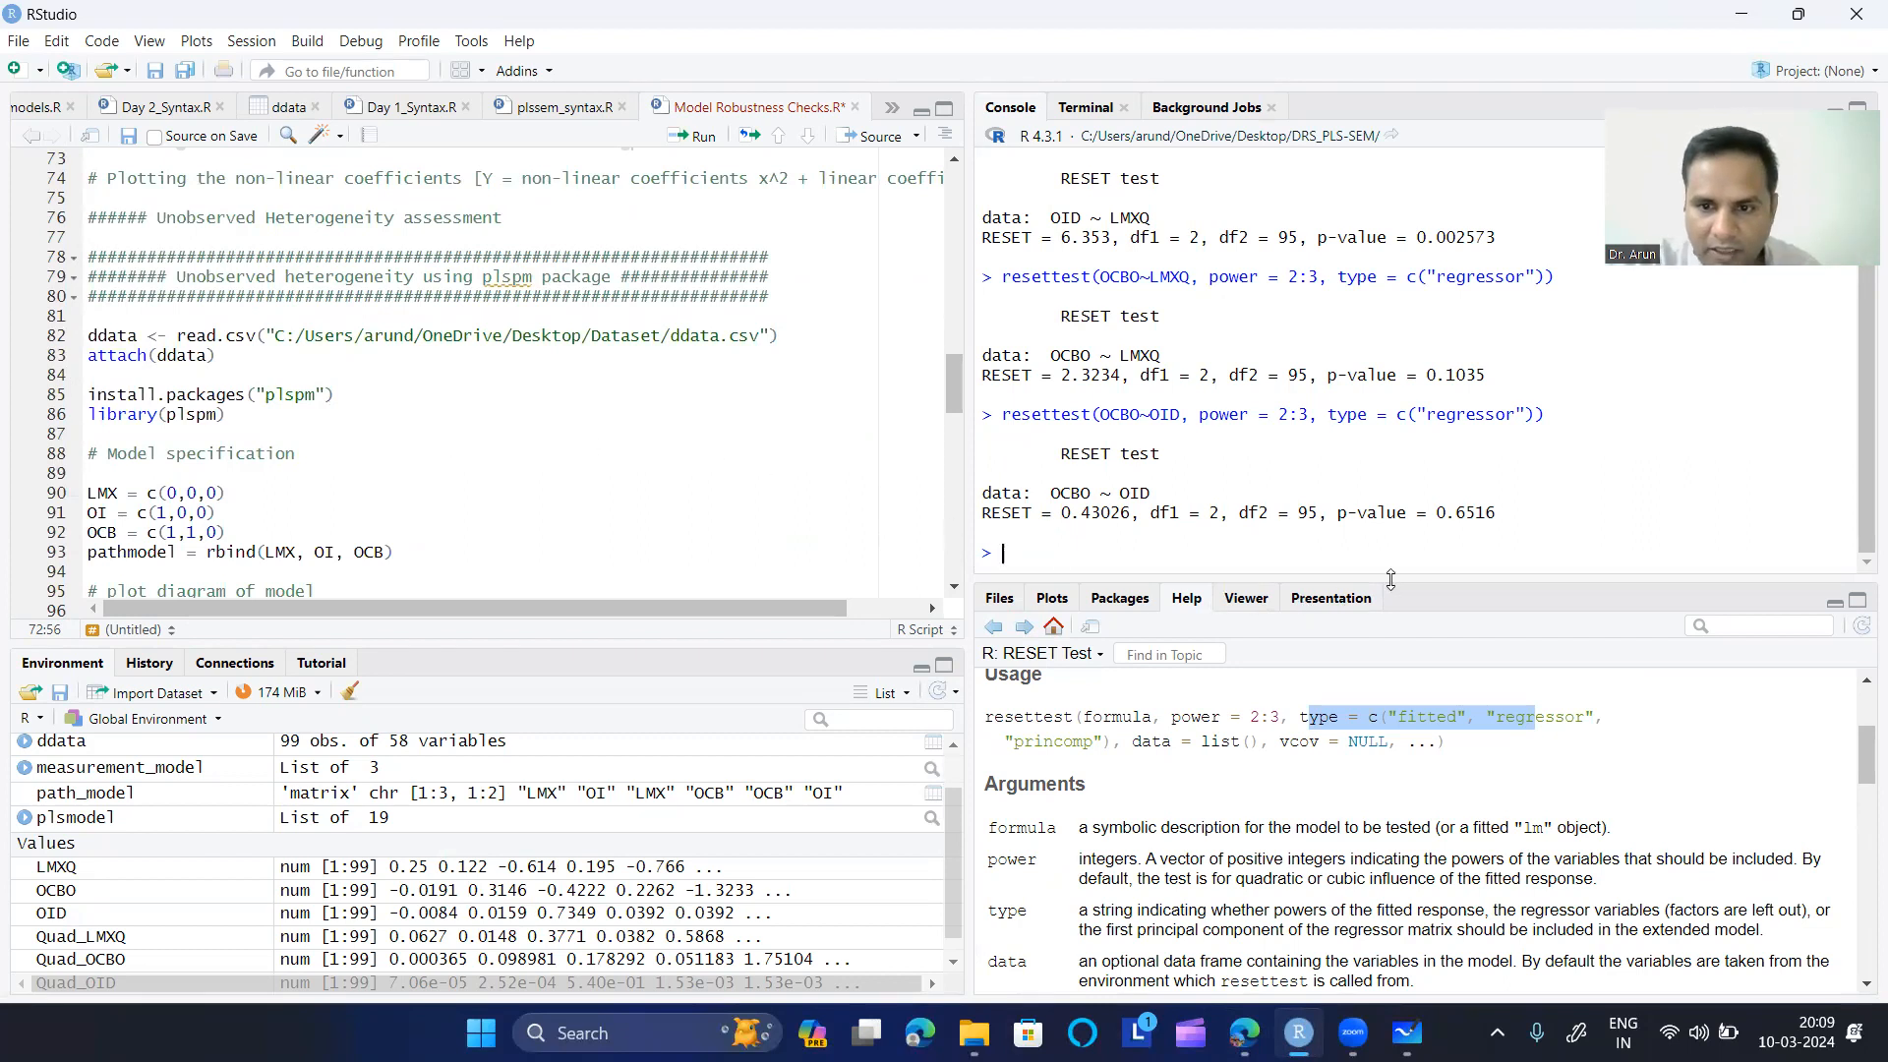
pyautogui.moveTo(1391, 579); pyautogui.dragTo(1390, 781)
pyautogui.moveTo(971, 569); pyautogui.dragTo(882, 568)
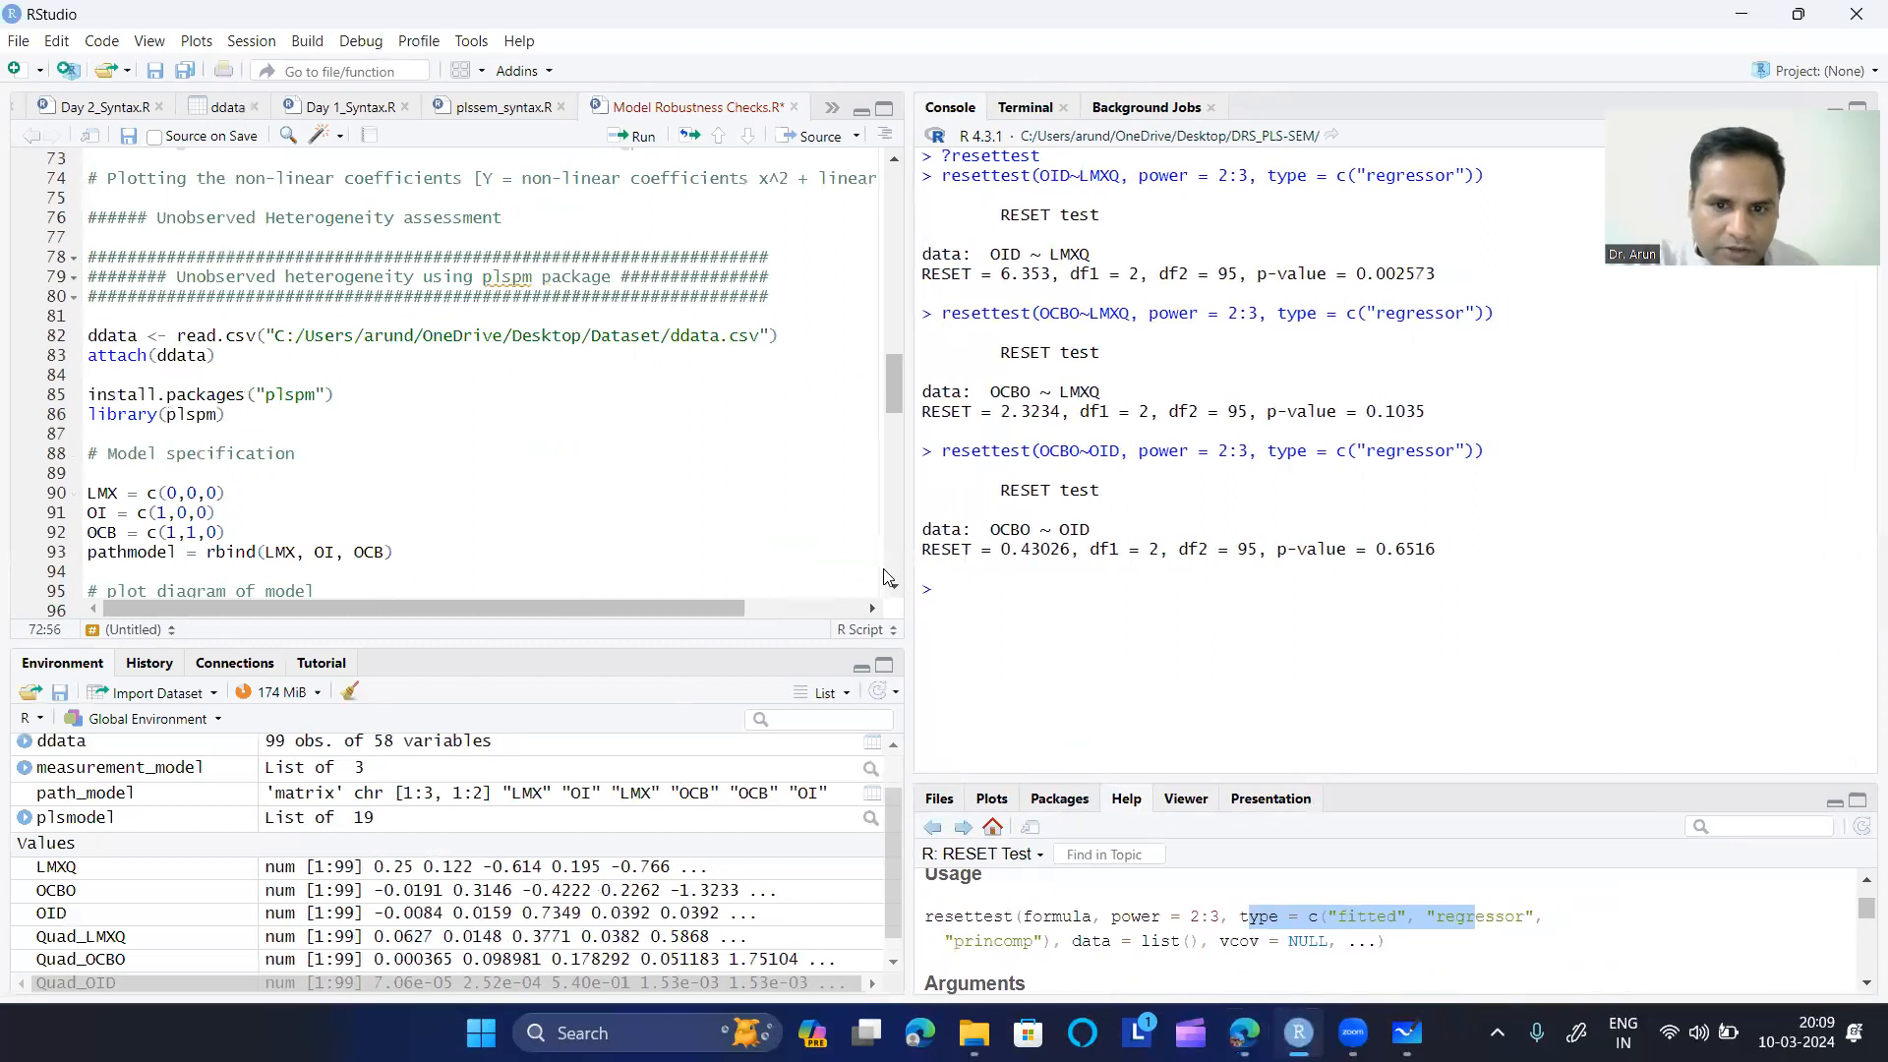
# - Return to Edge, search for "plspm package" in a new tab, and open the Introduction to plspm vignette from its CRAN page
pyautogui.click(1731, 18)
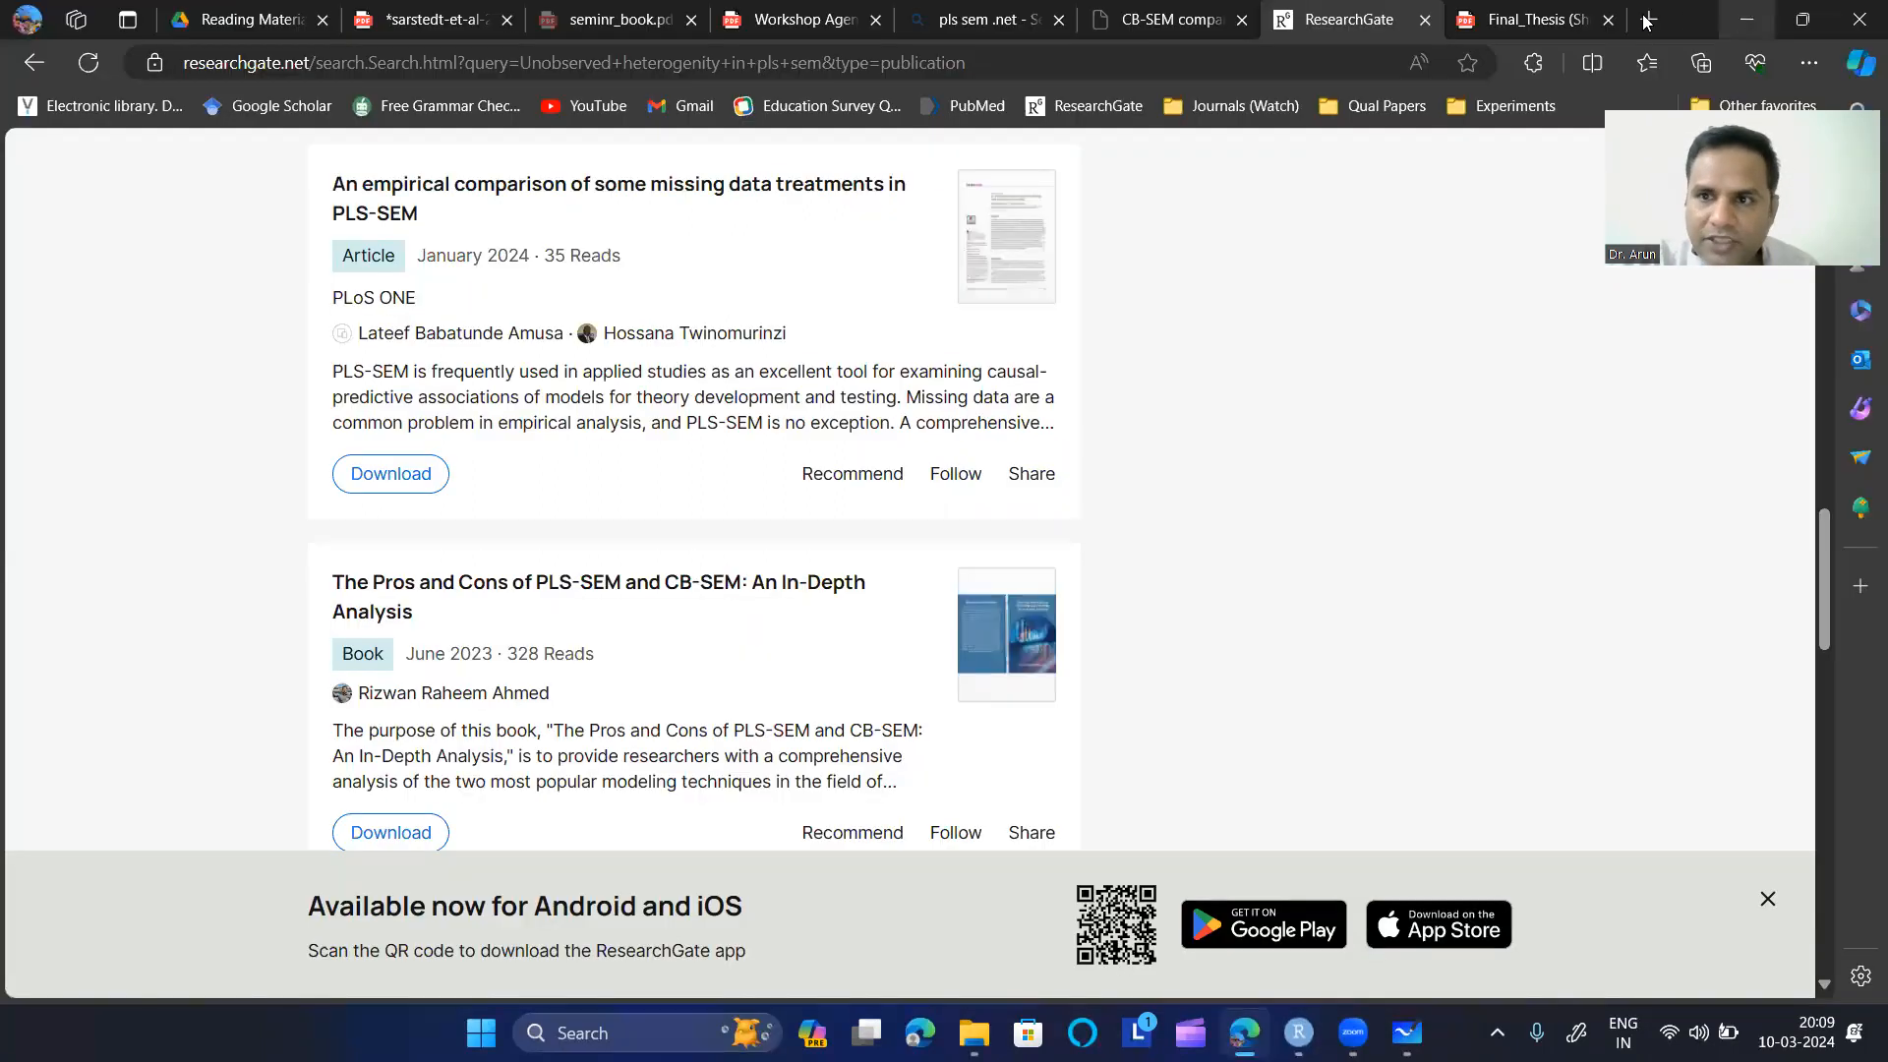
pyautogui.click(1648, 20)
pyautogui.click(608, 178)
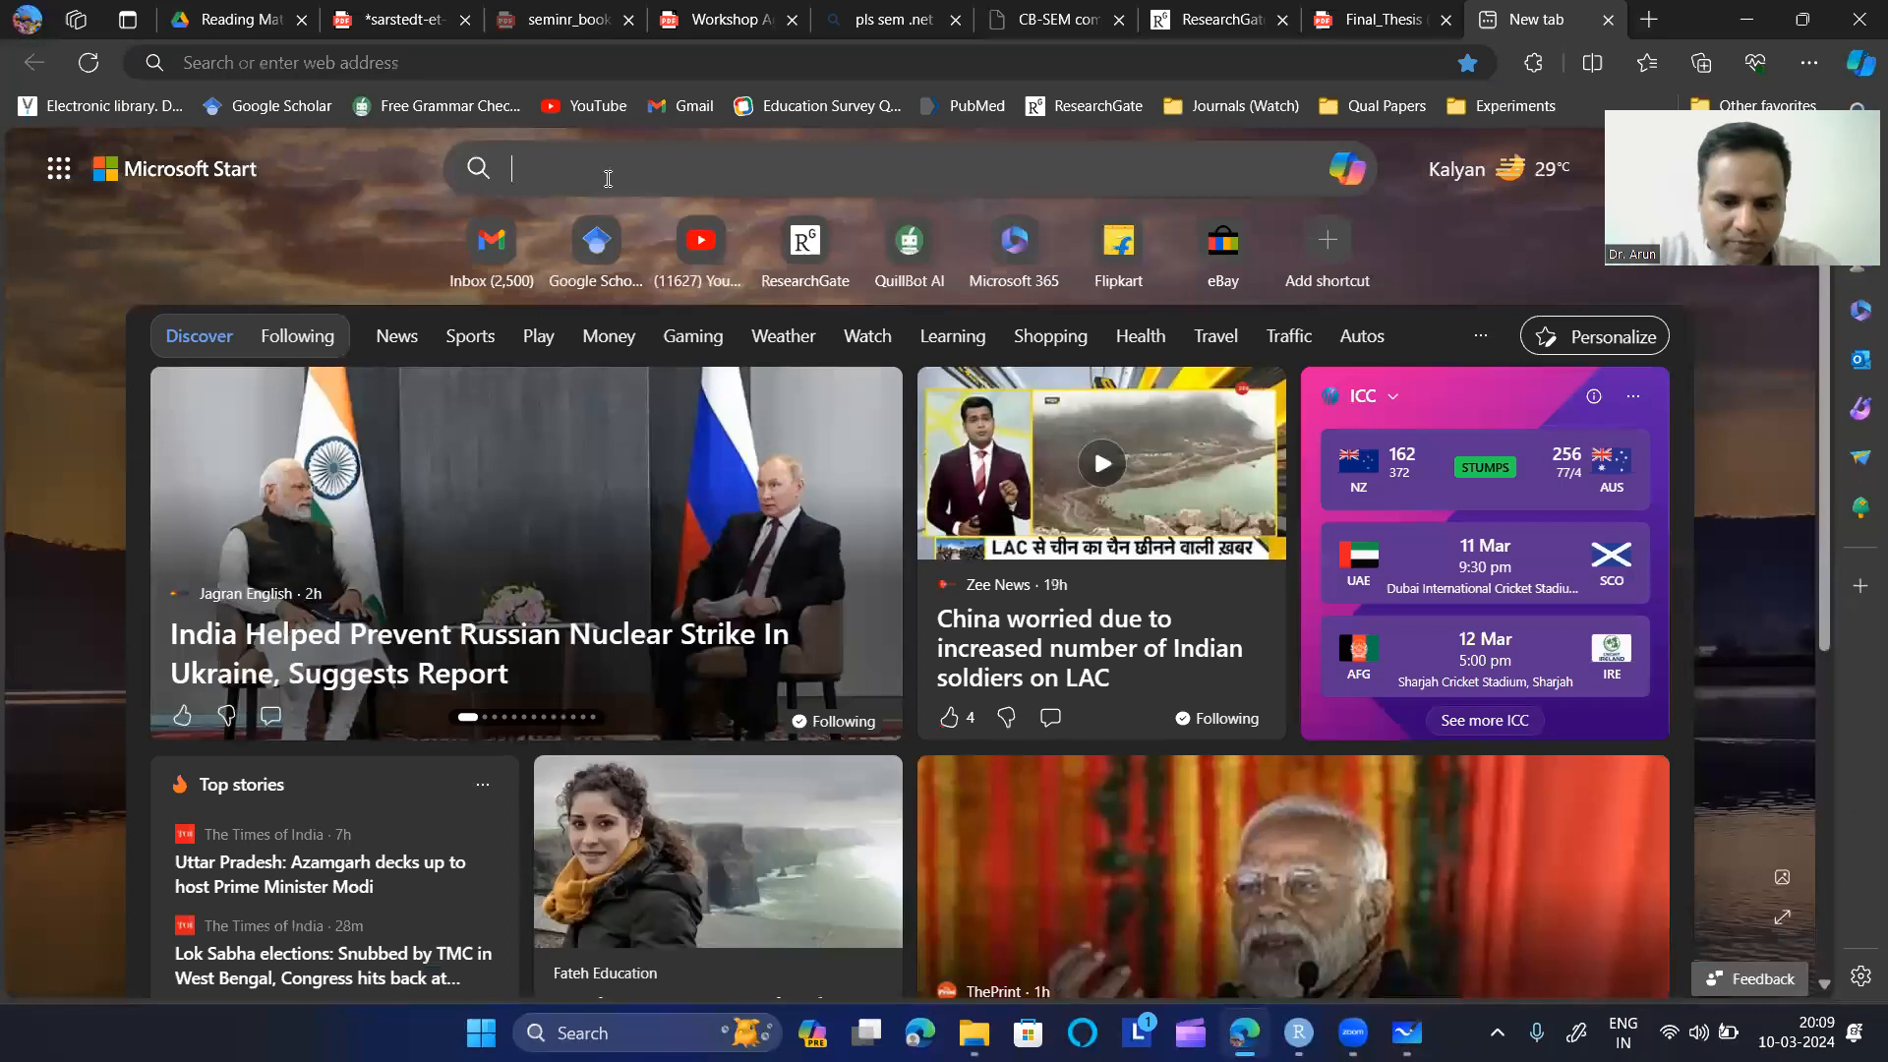
pyautogui.write('plspm package')
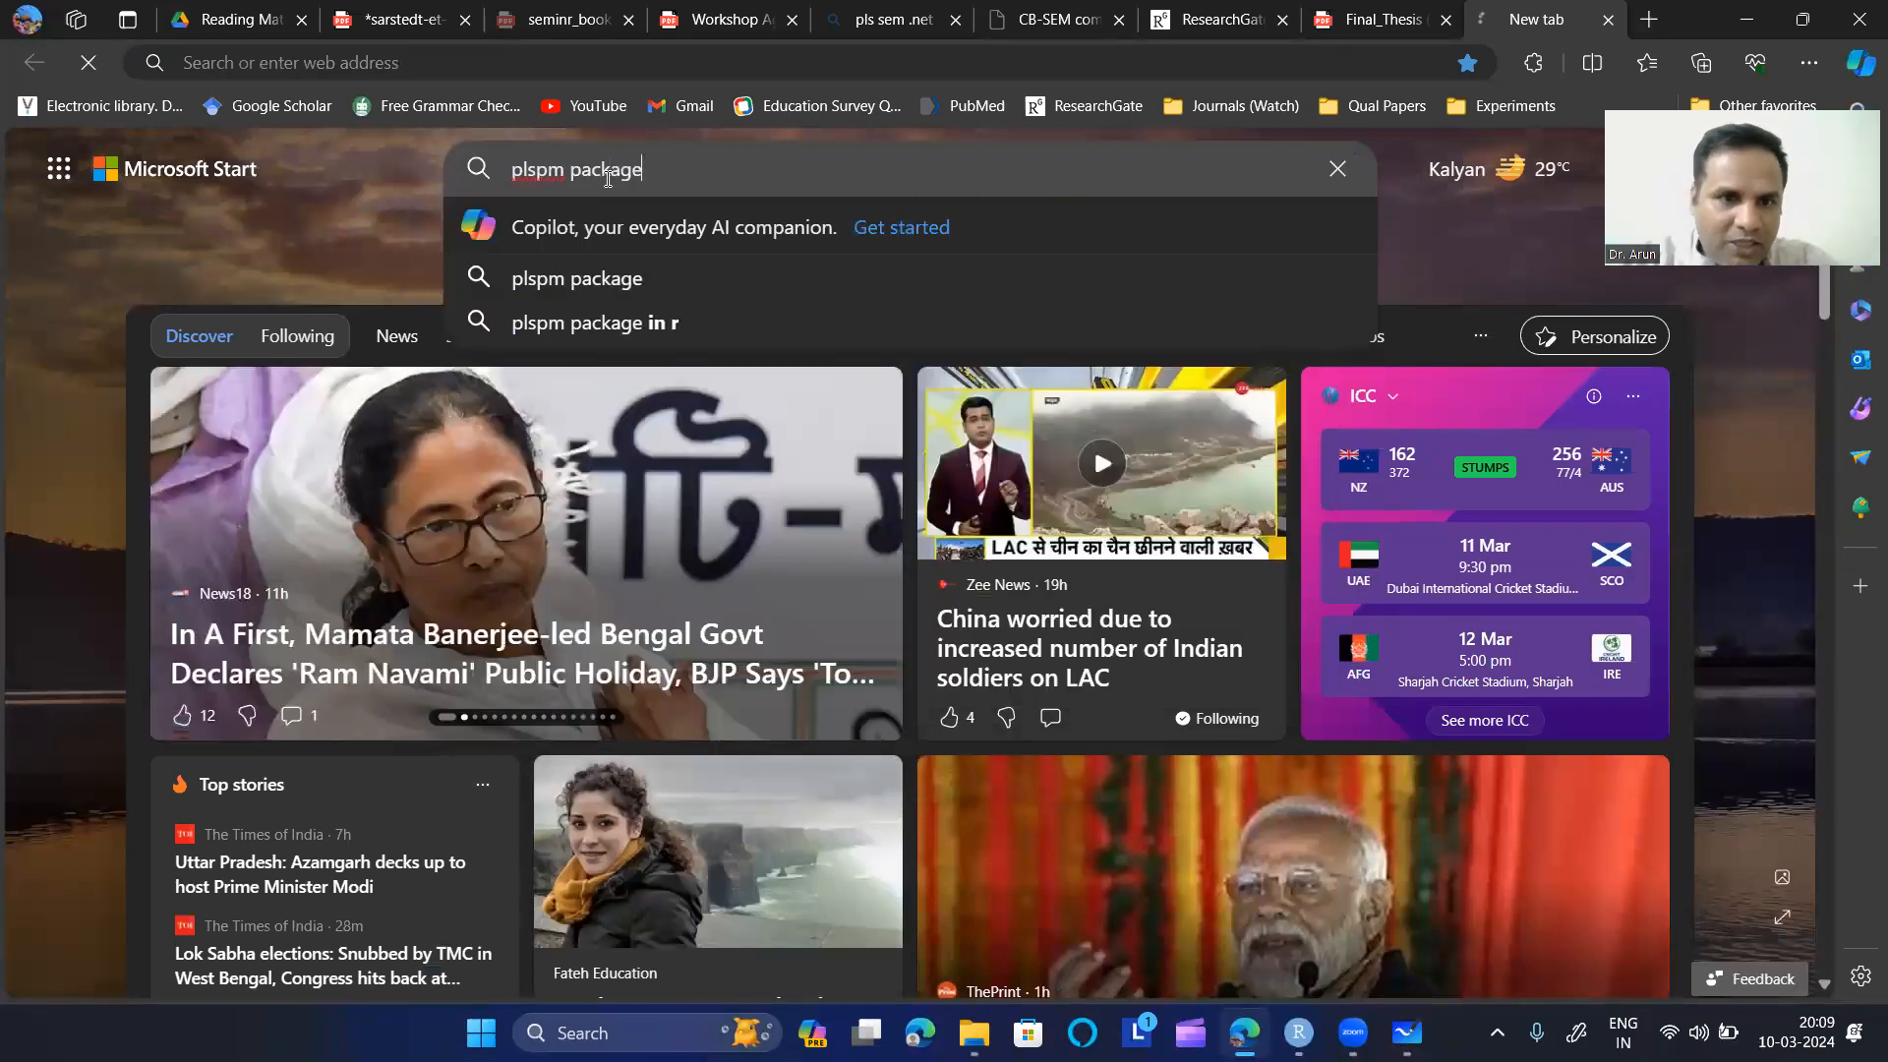
pyautogui.press('Return')
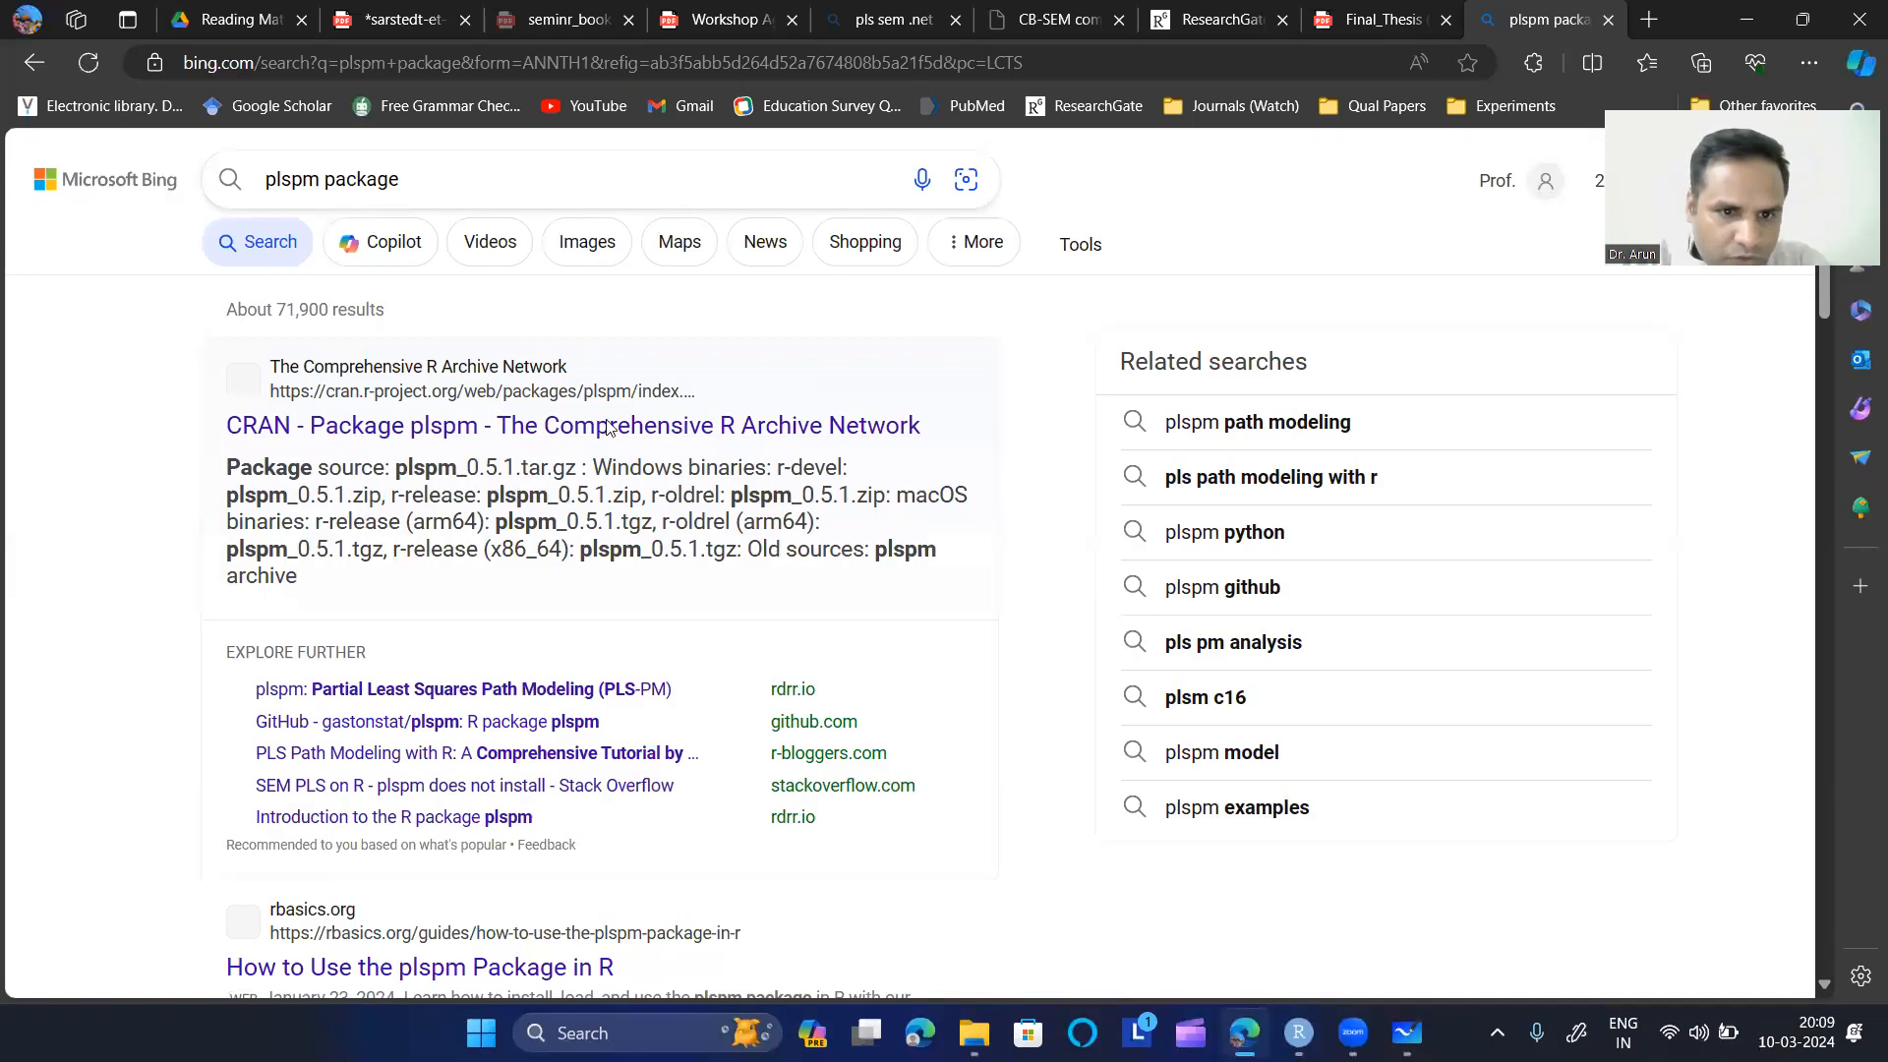
pyautogui.click(612, 429)
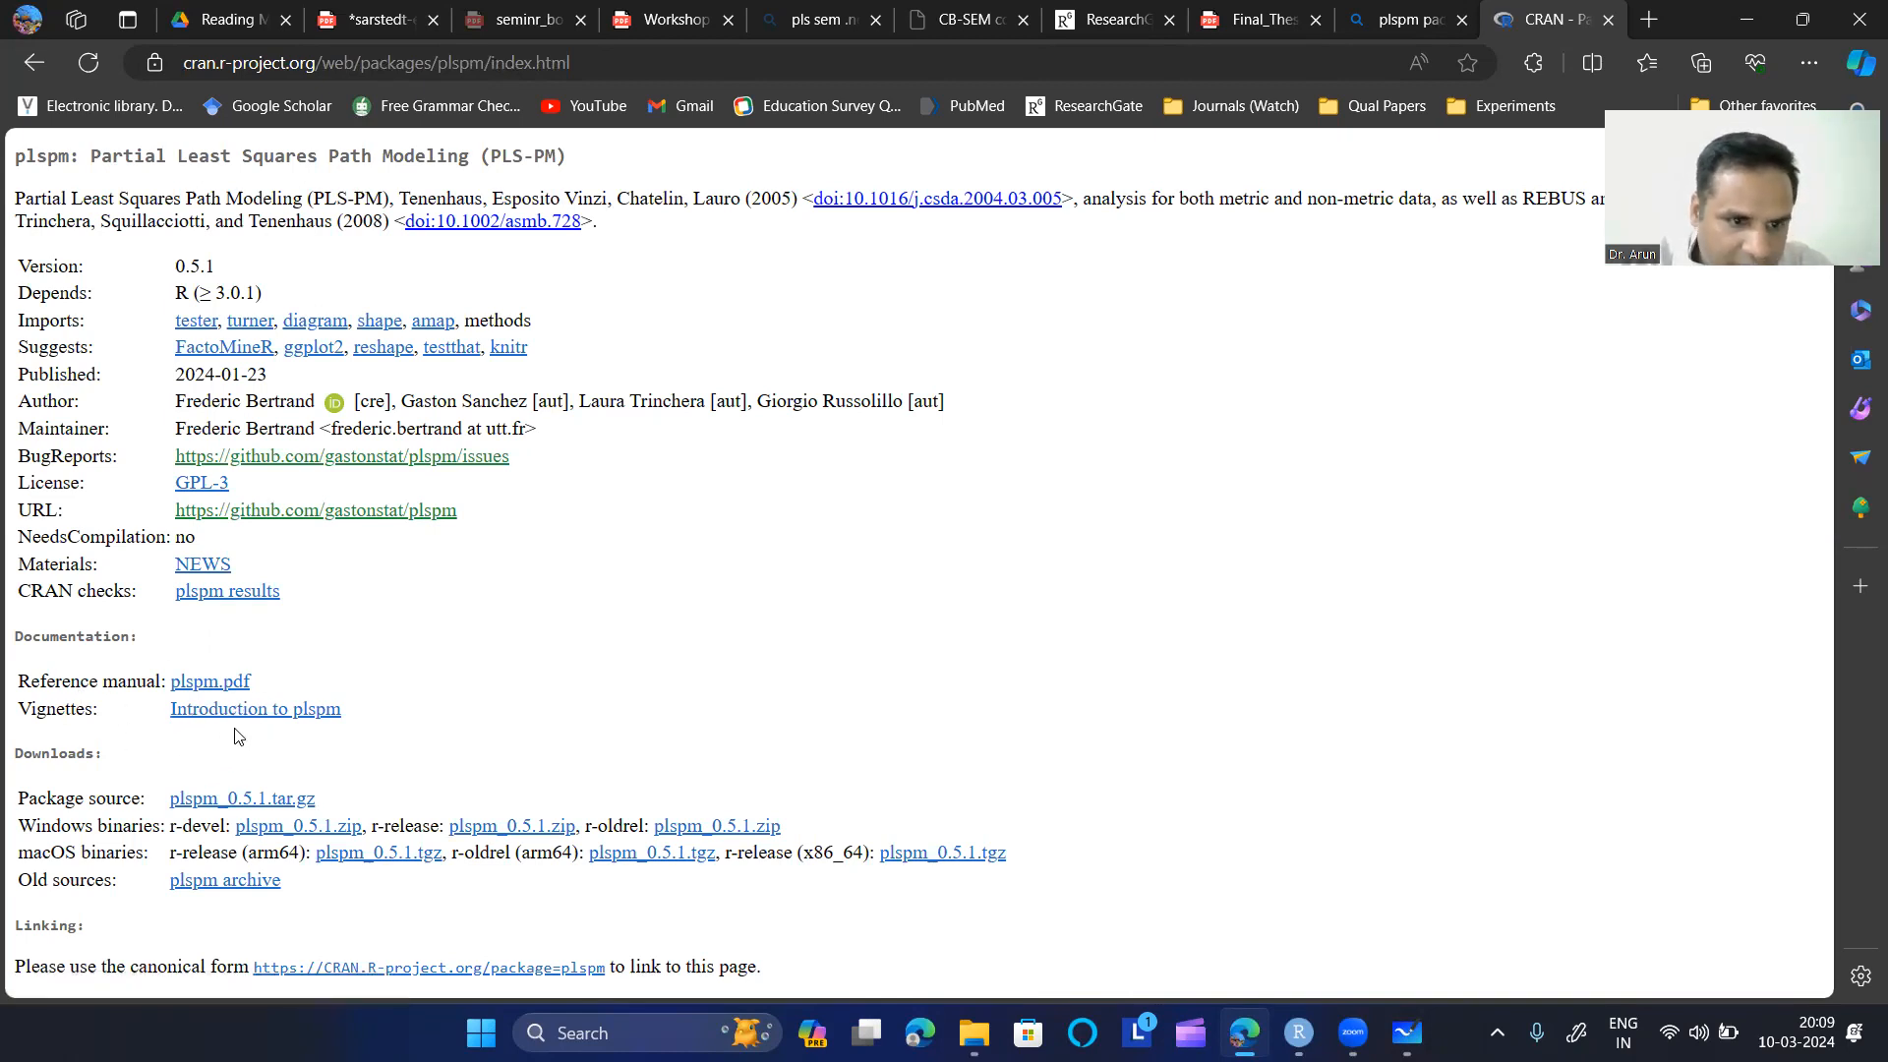
pyautogui.click(265, 715)
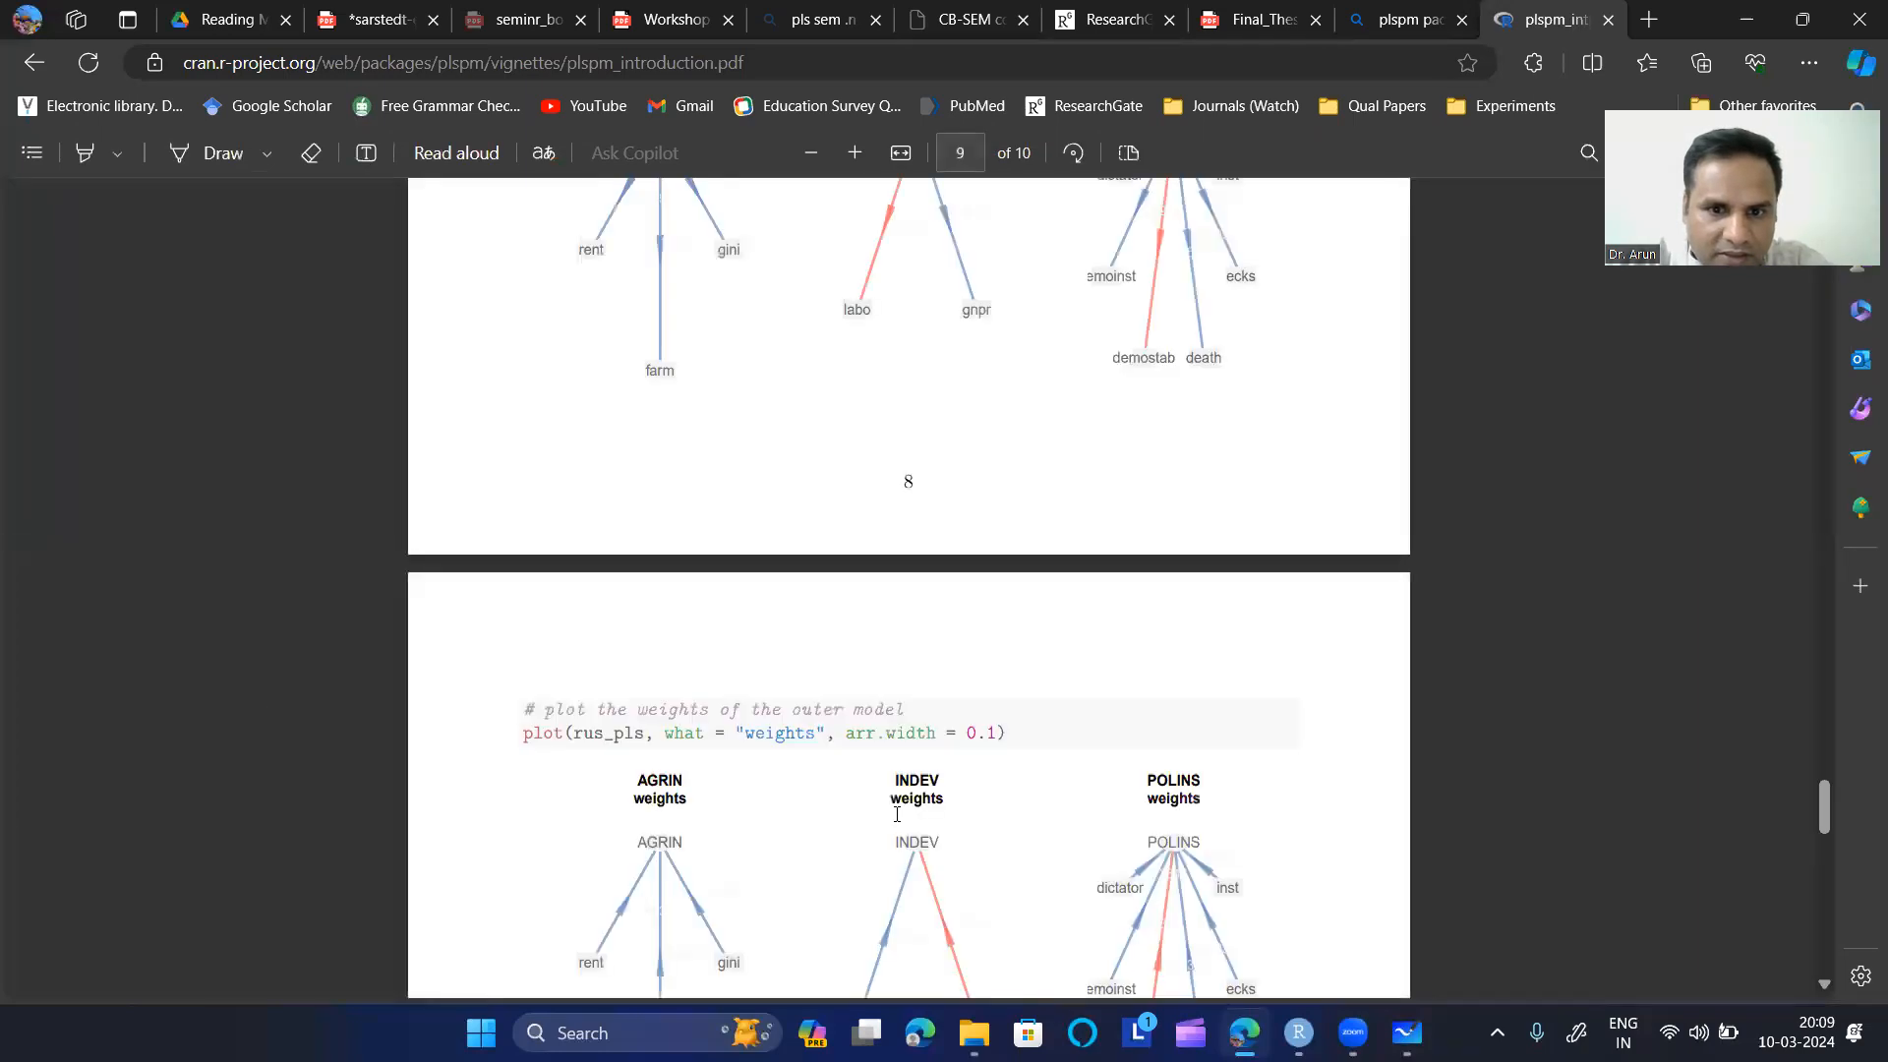
# - Skim the plspm introduction vignette and its table of contents for unobserved heterogeneity material, and close the document
pyautogui.scroll(10, 896, 814)
pyautogui.scroll(20, 897, 814)
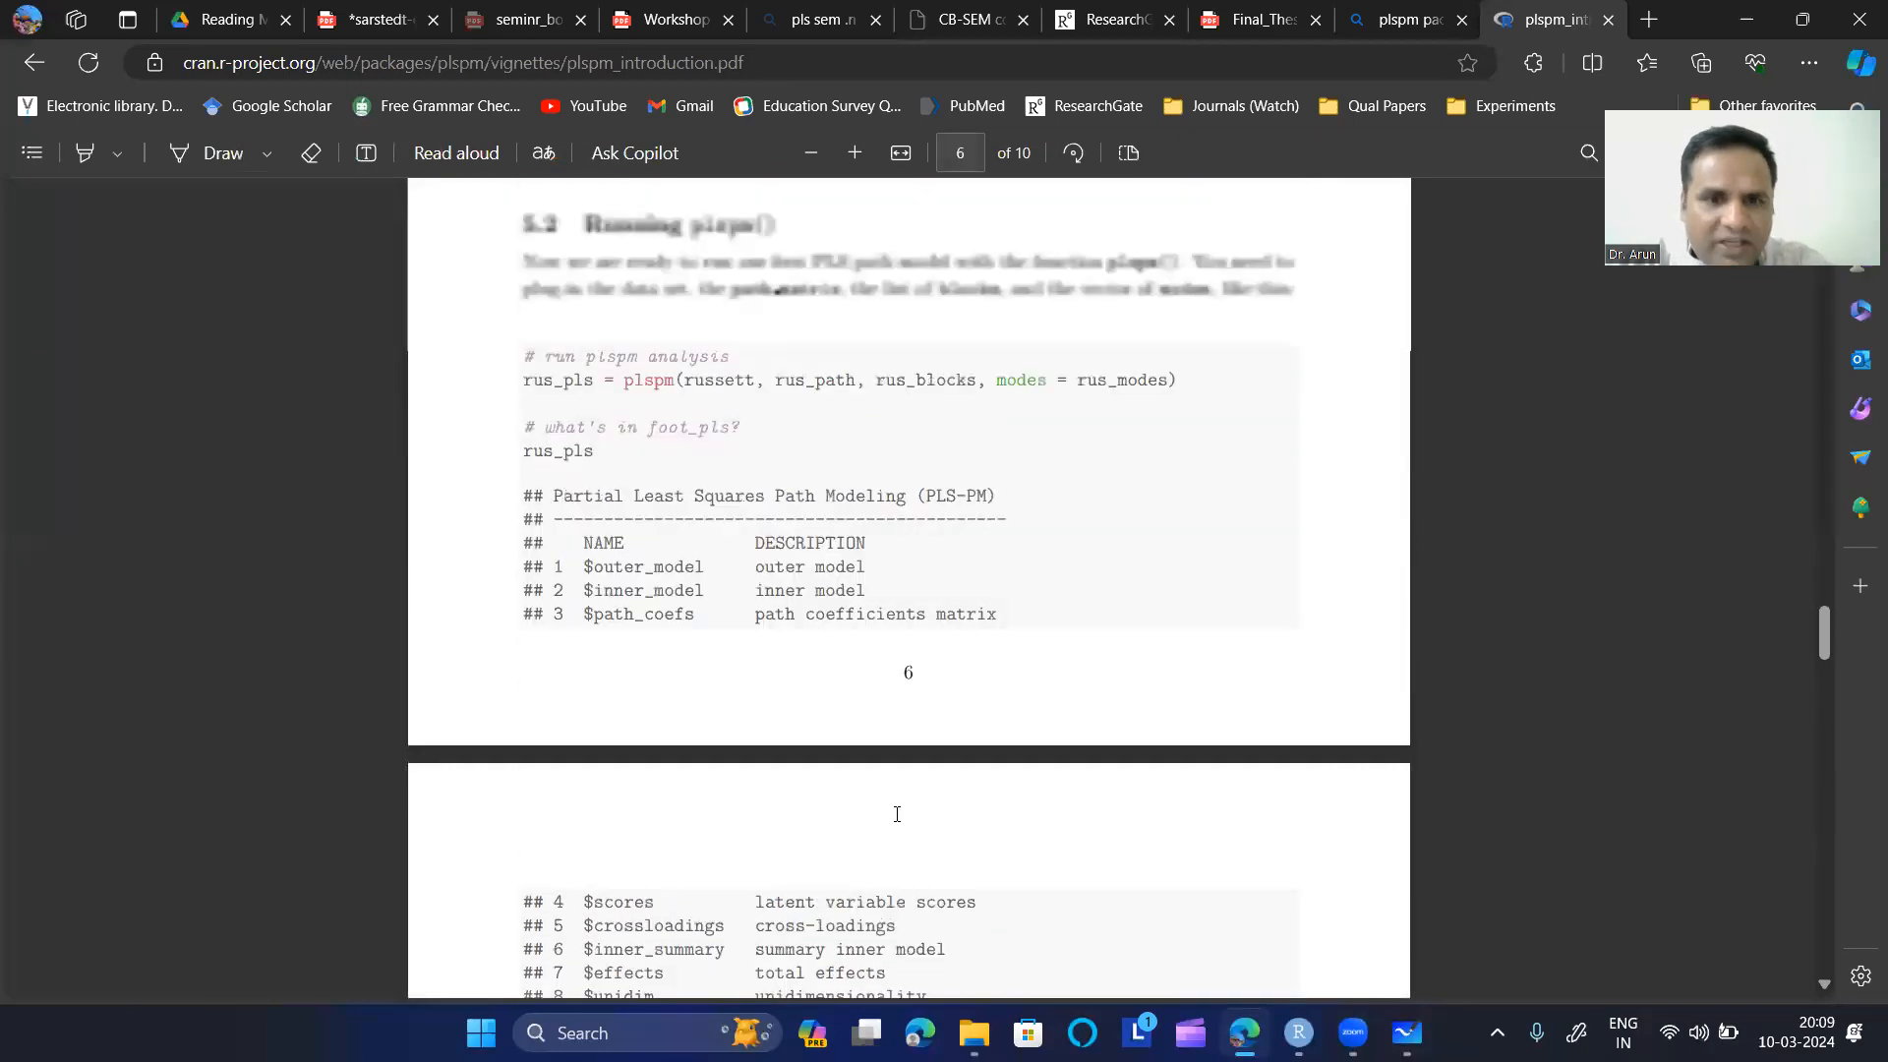
pyautogui.scroll(20, 897, 814)
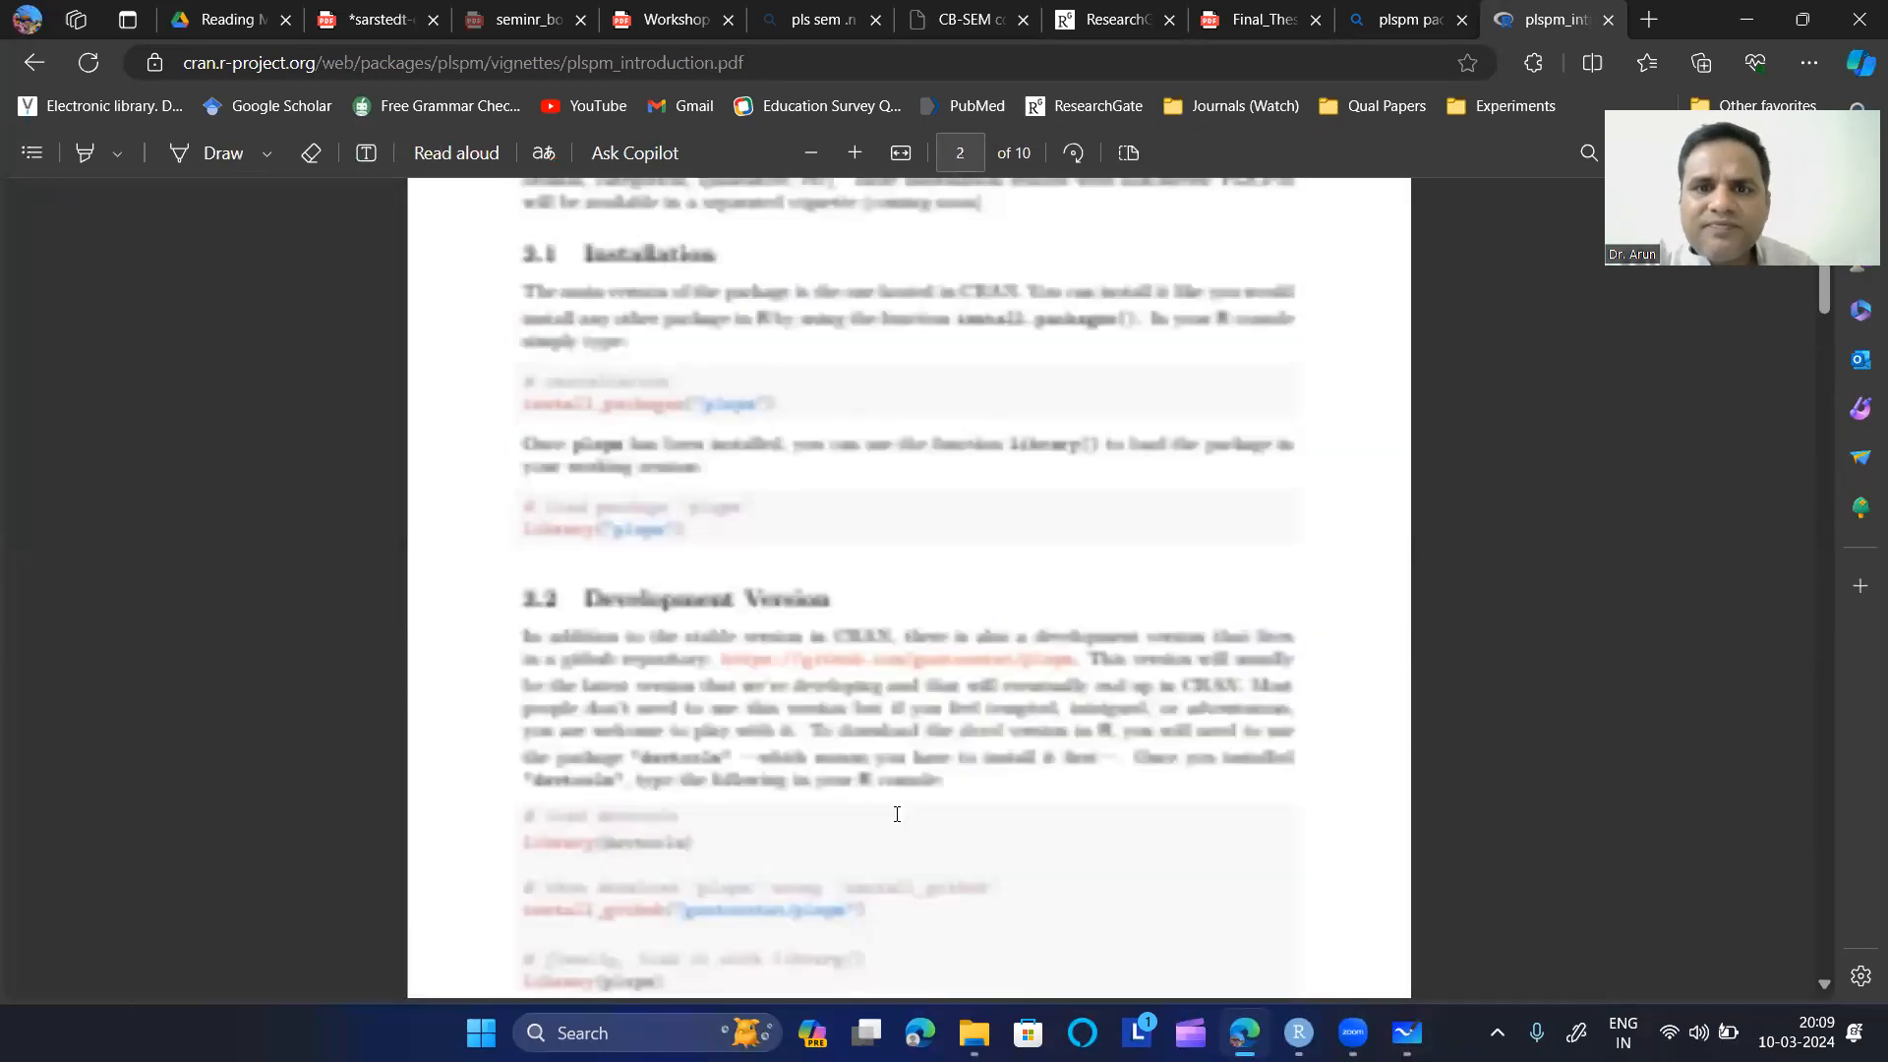
pyautogui.scroll(-10, 896, 814)
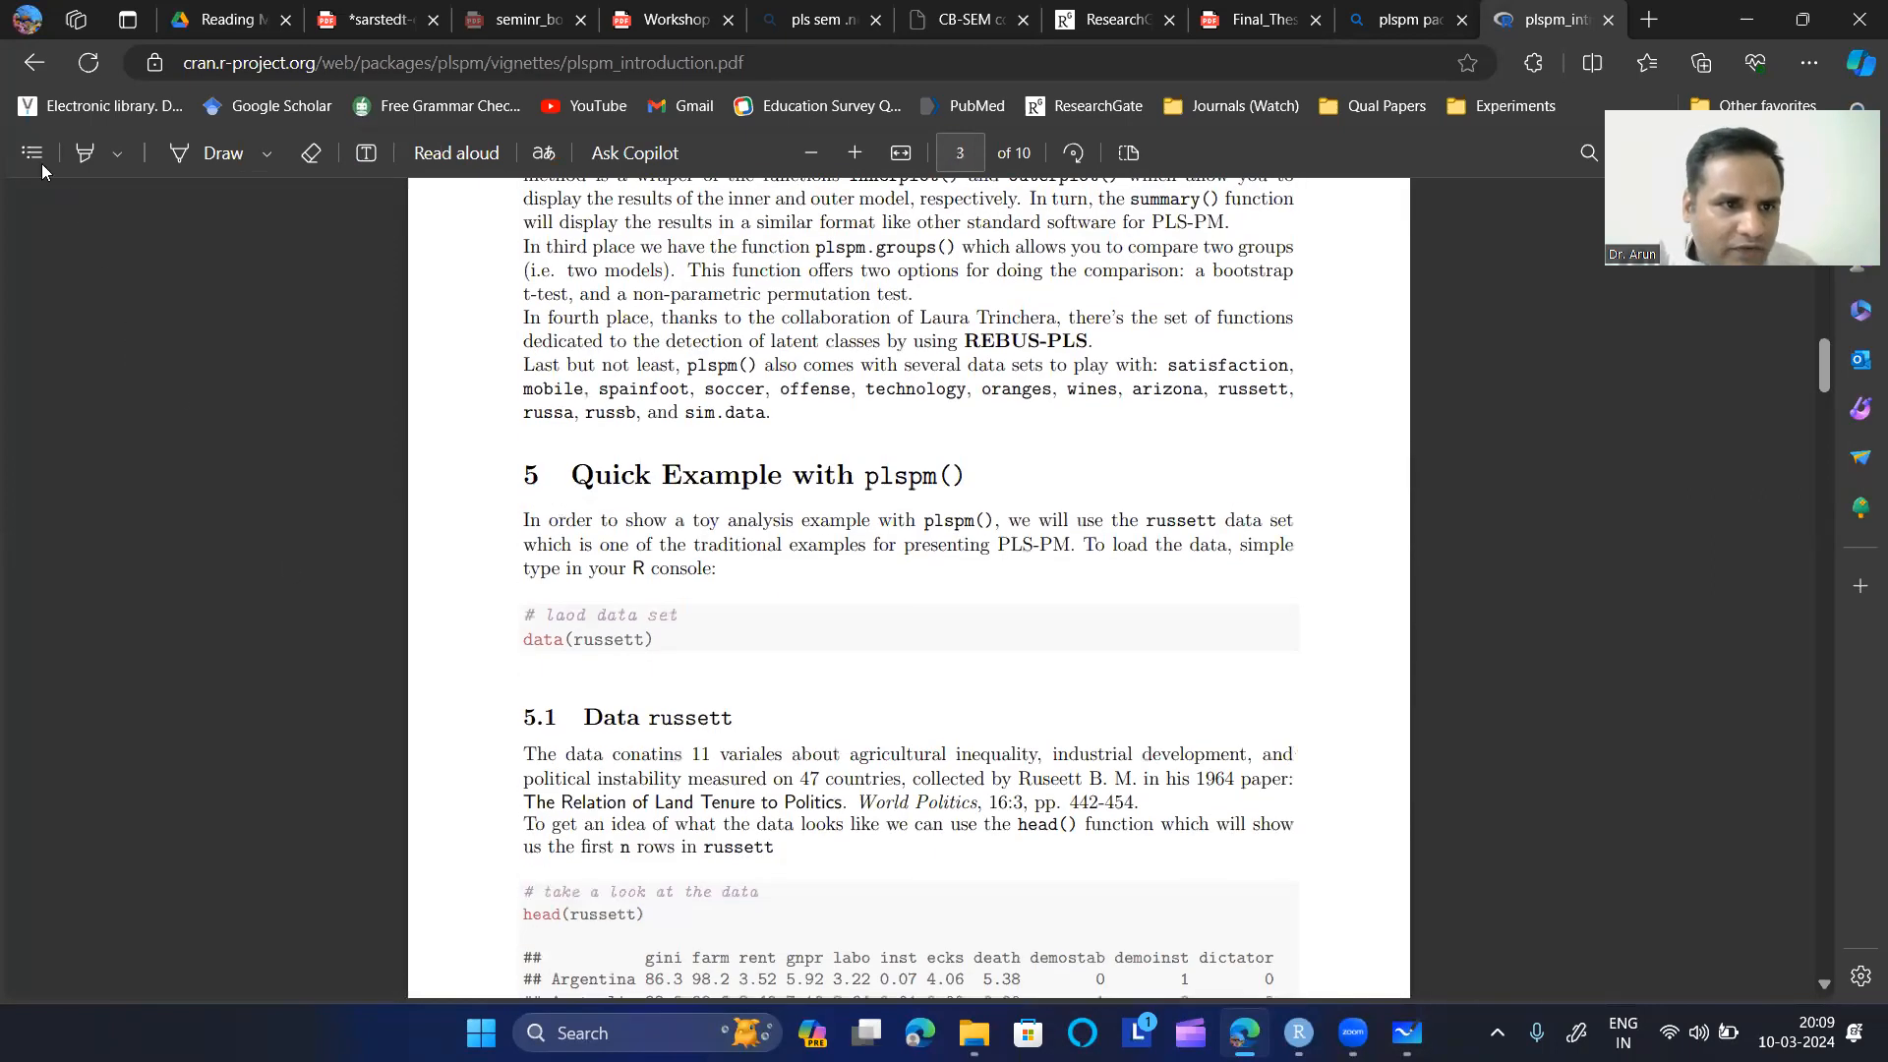
pyautogui.click(32, 152)
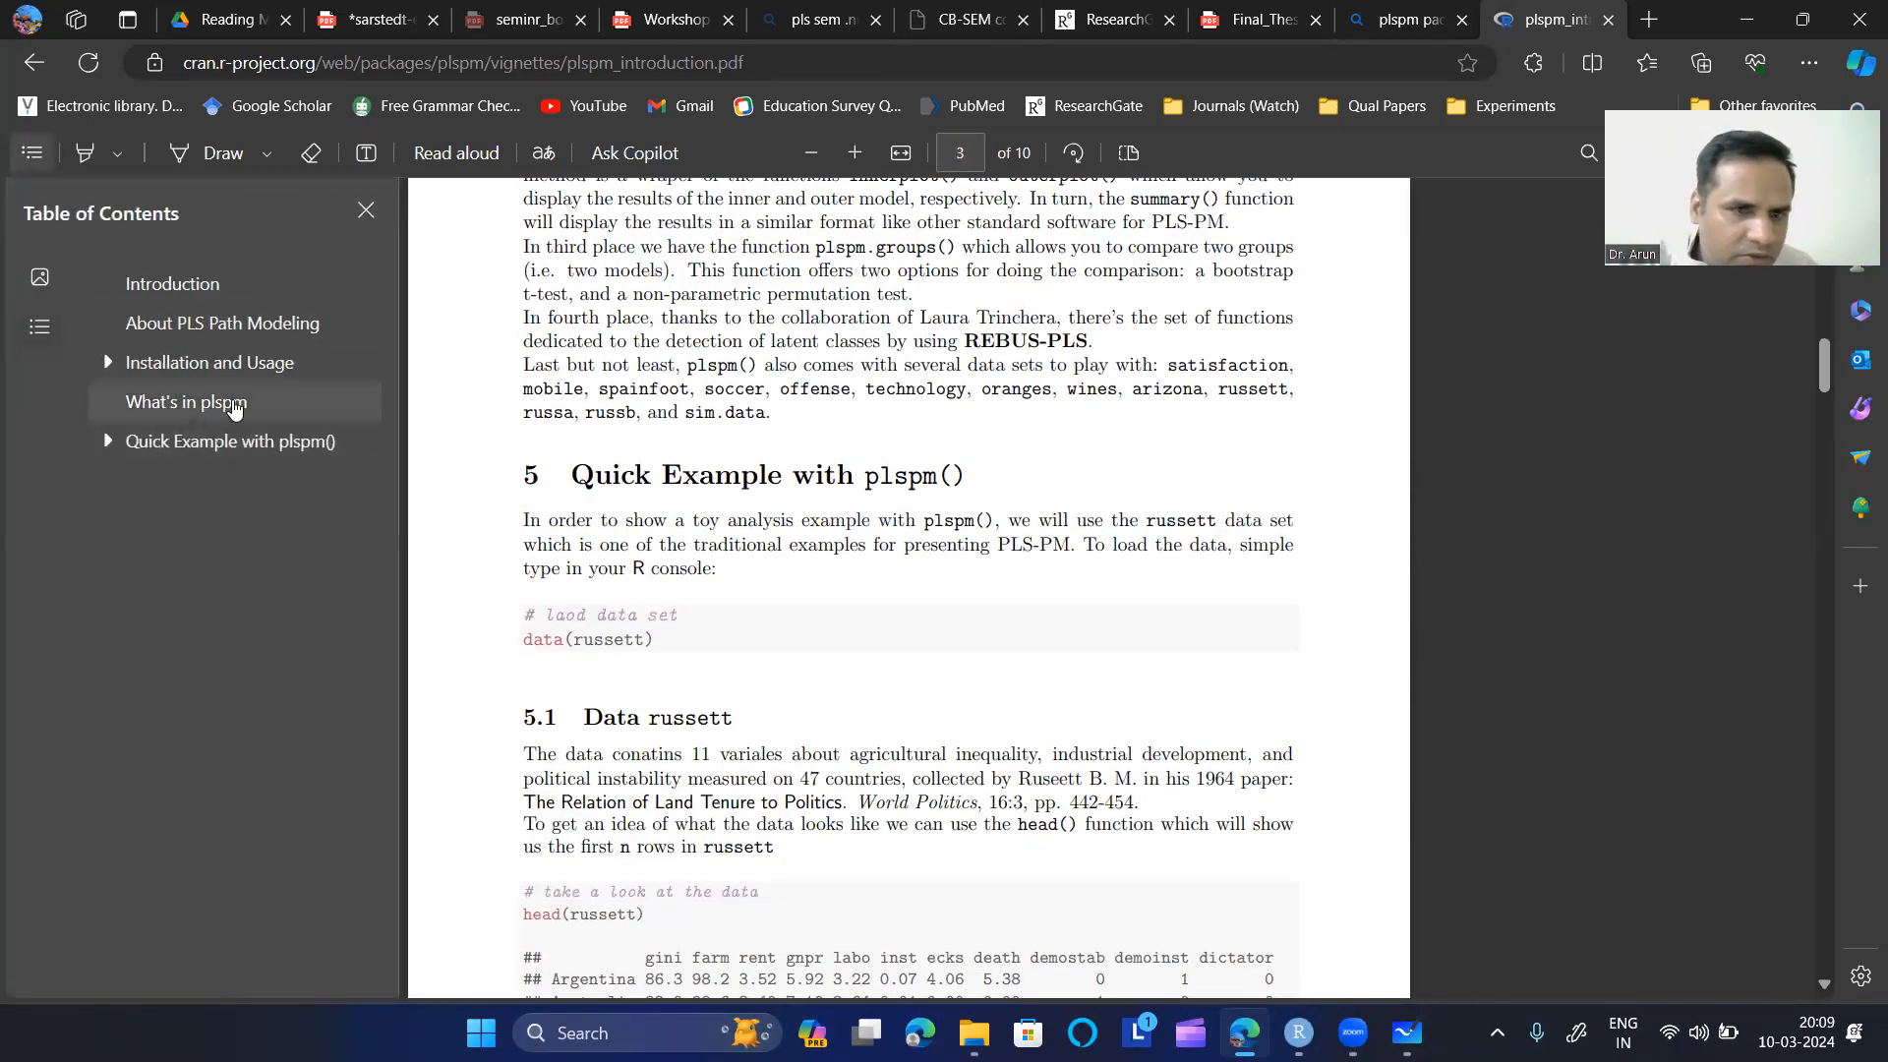
pyautogui.scroll(-15, 854, 904)
pyautogui.scroll(-20, 854, 916)
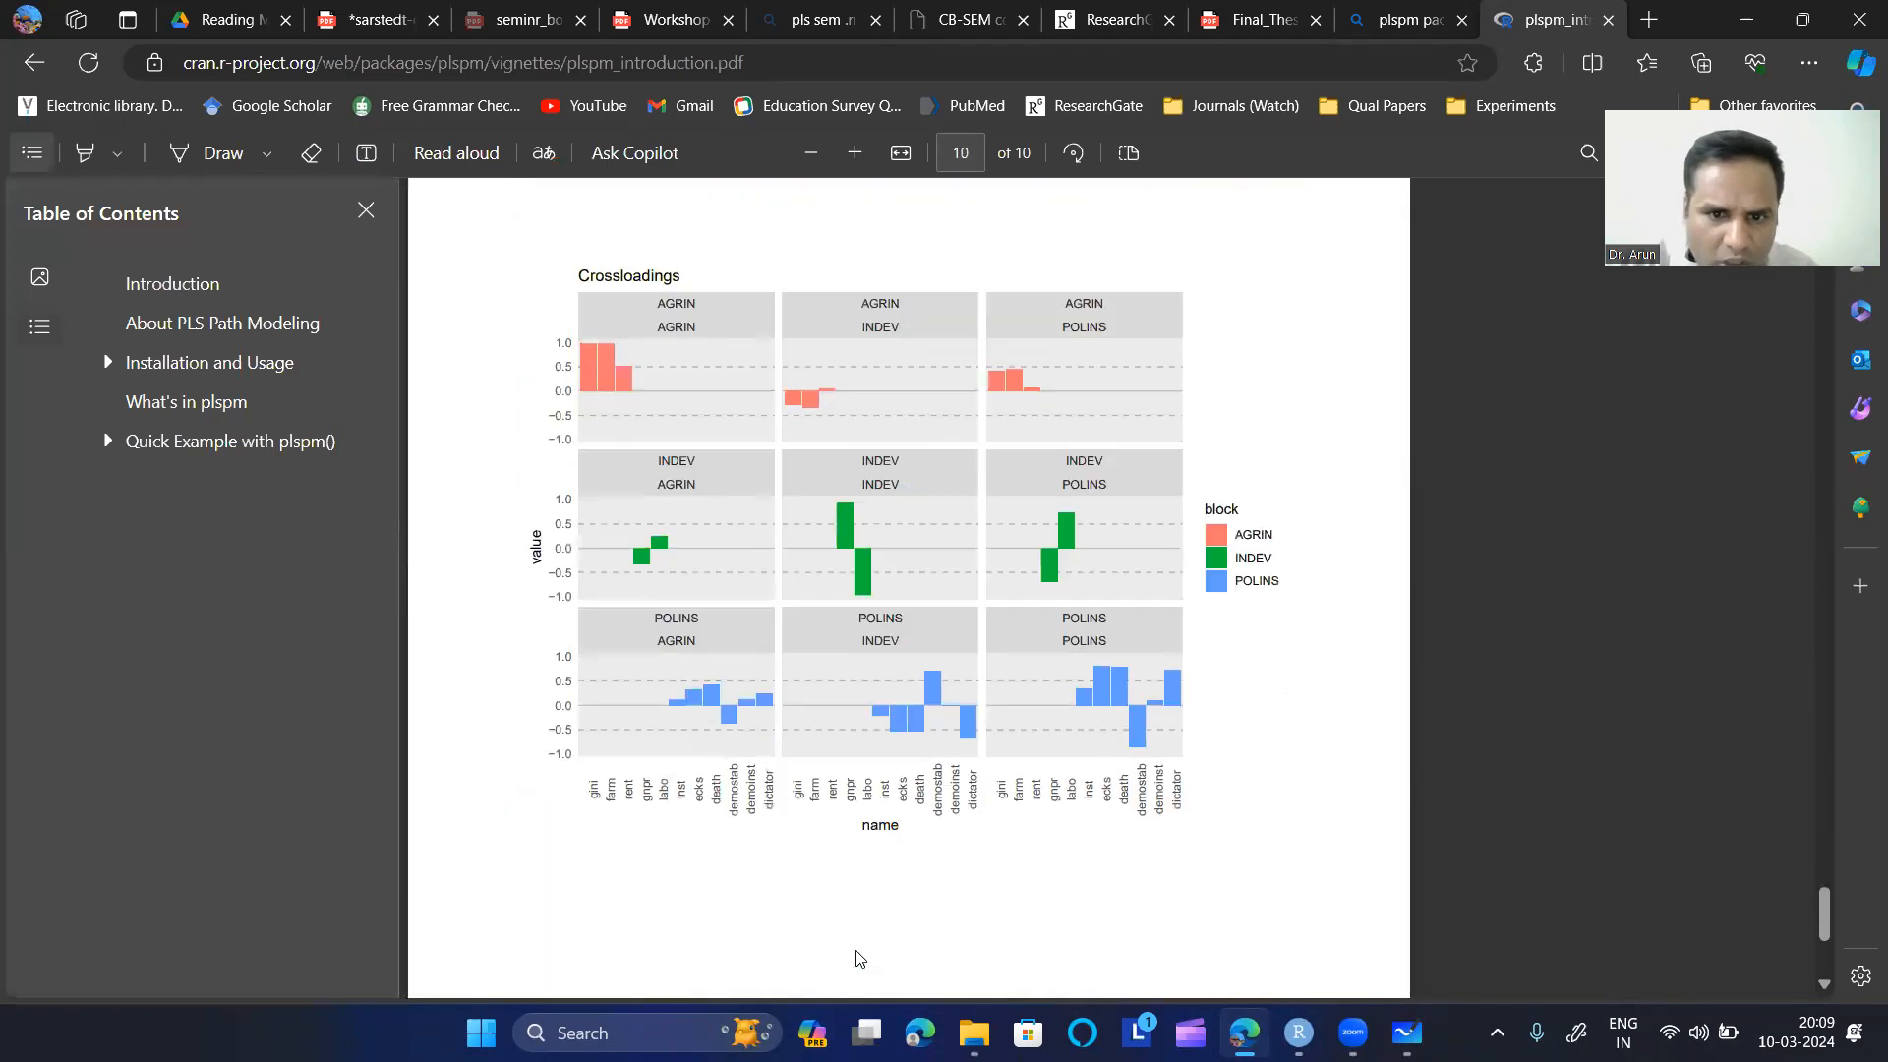
pyautogui.scroll(20, 854, 974)
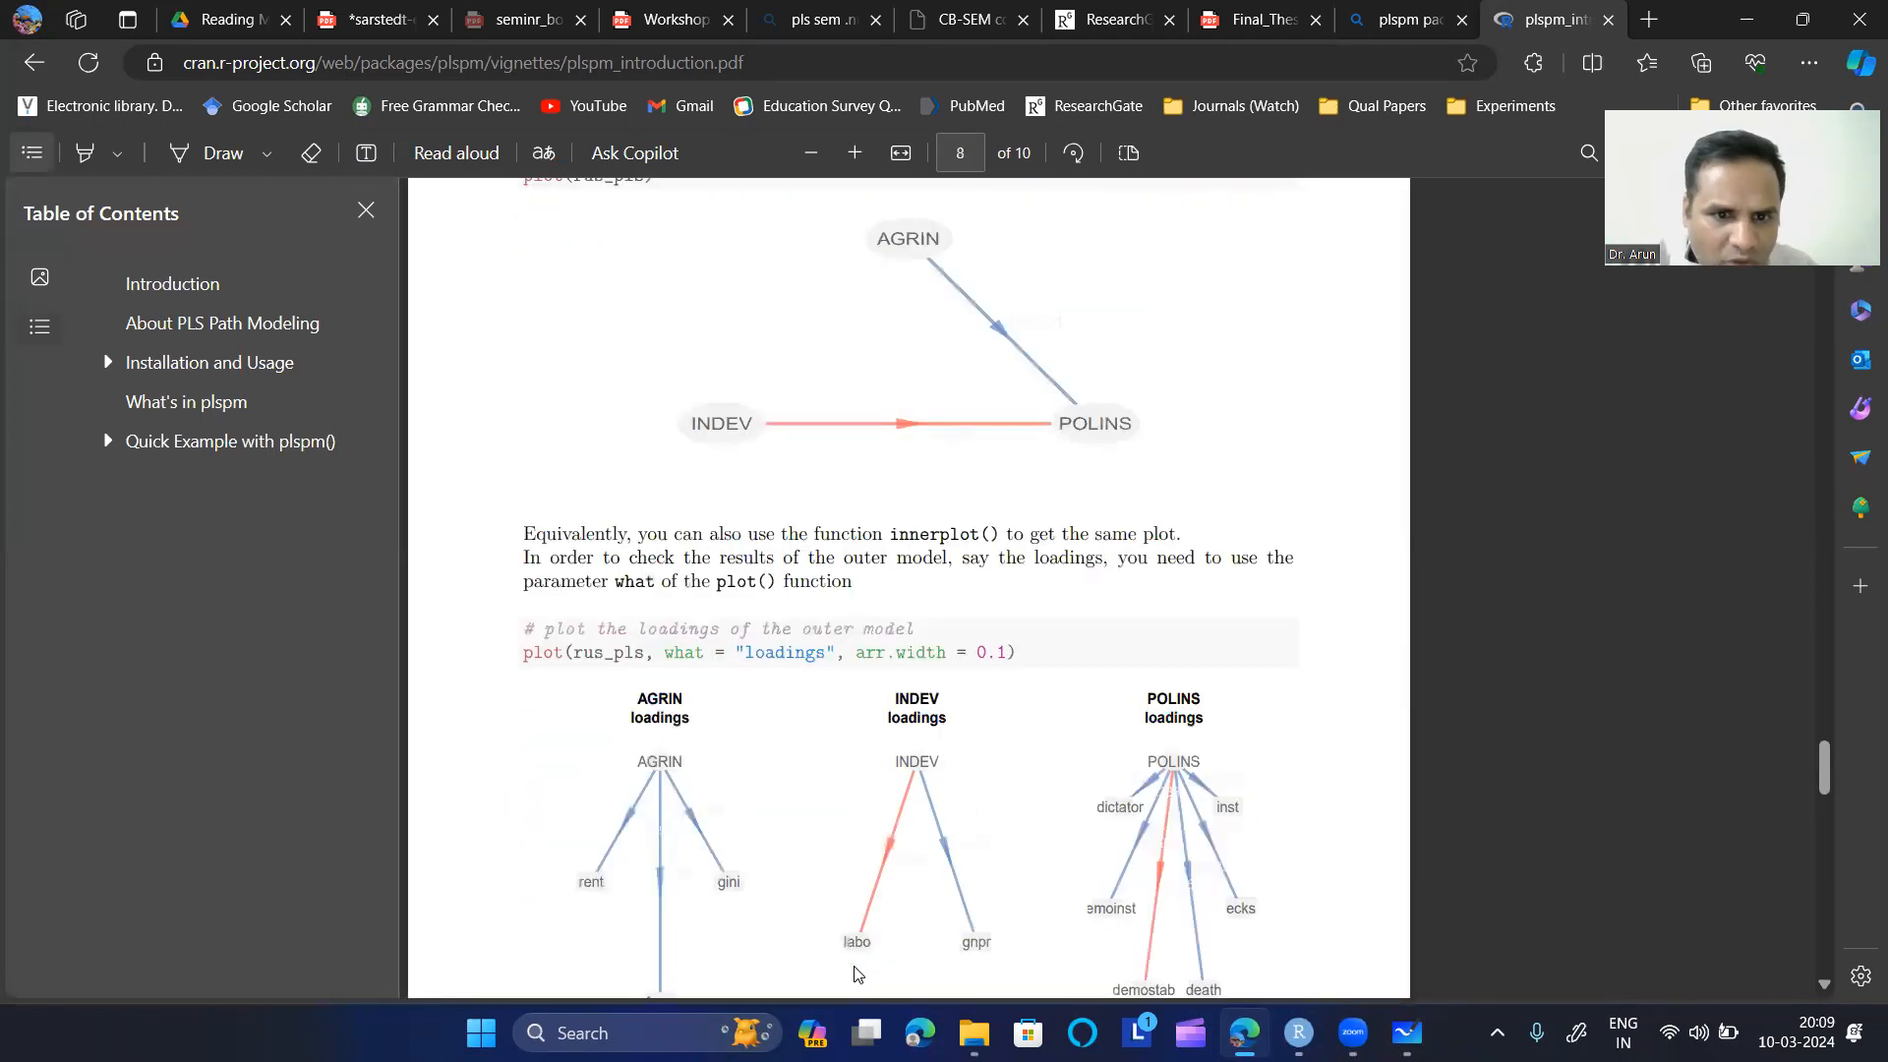
pyautogui.scroll(8, 854, 973)
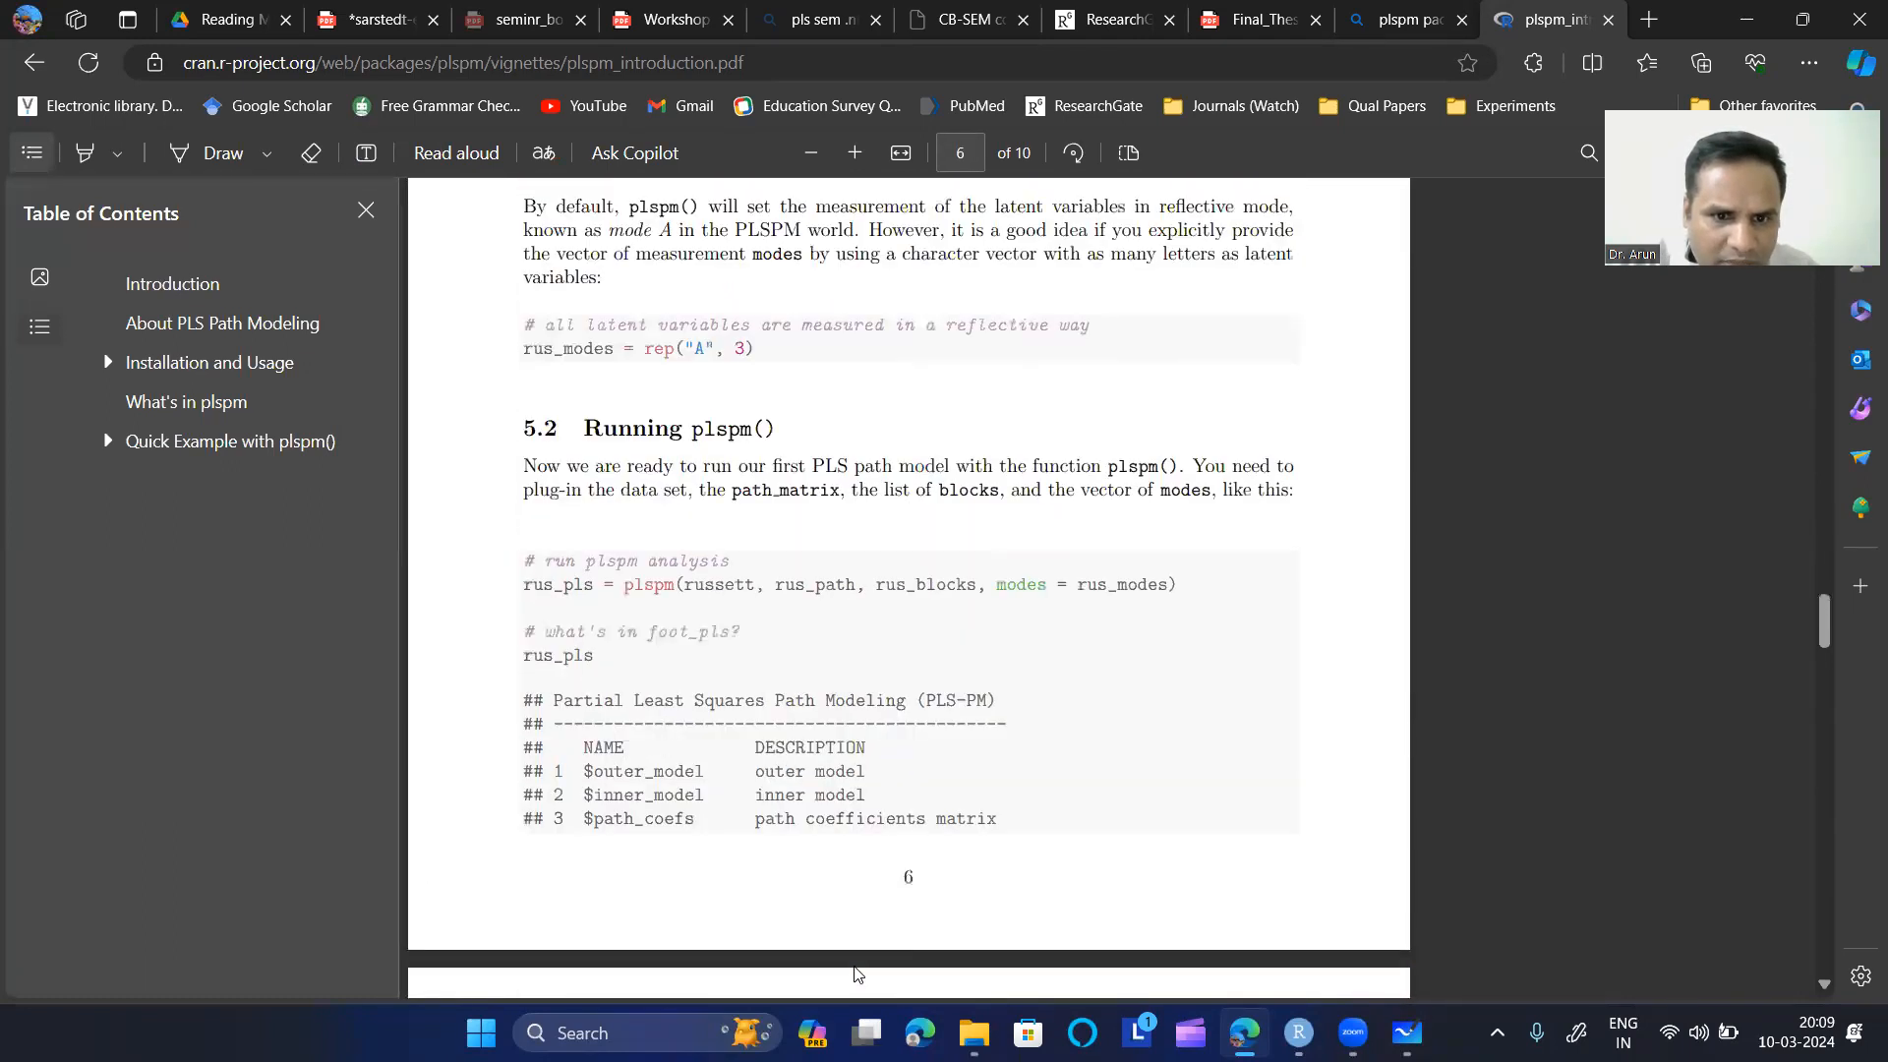
pyautogui.scroll(4, 854, 973)
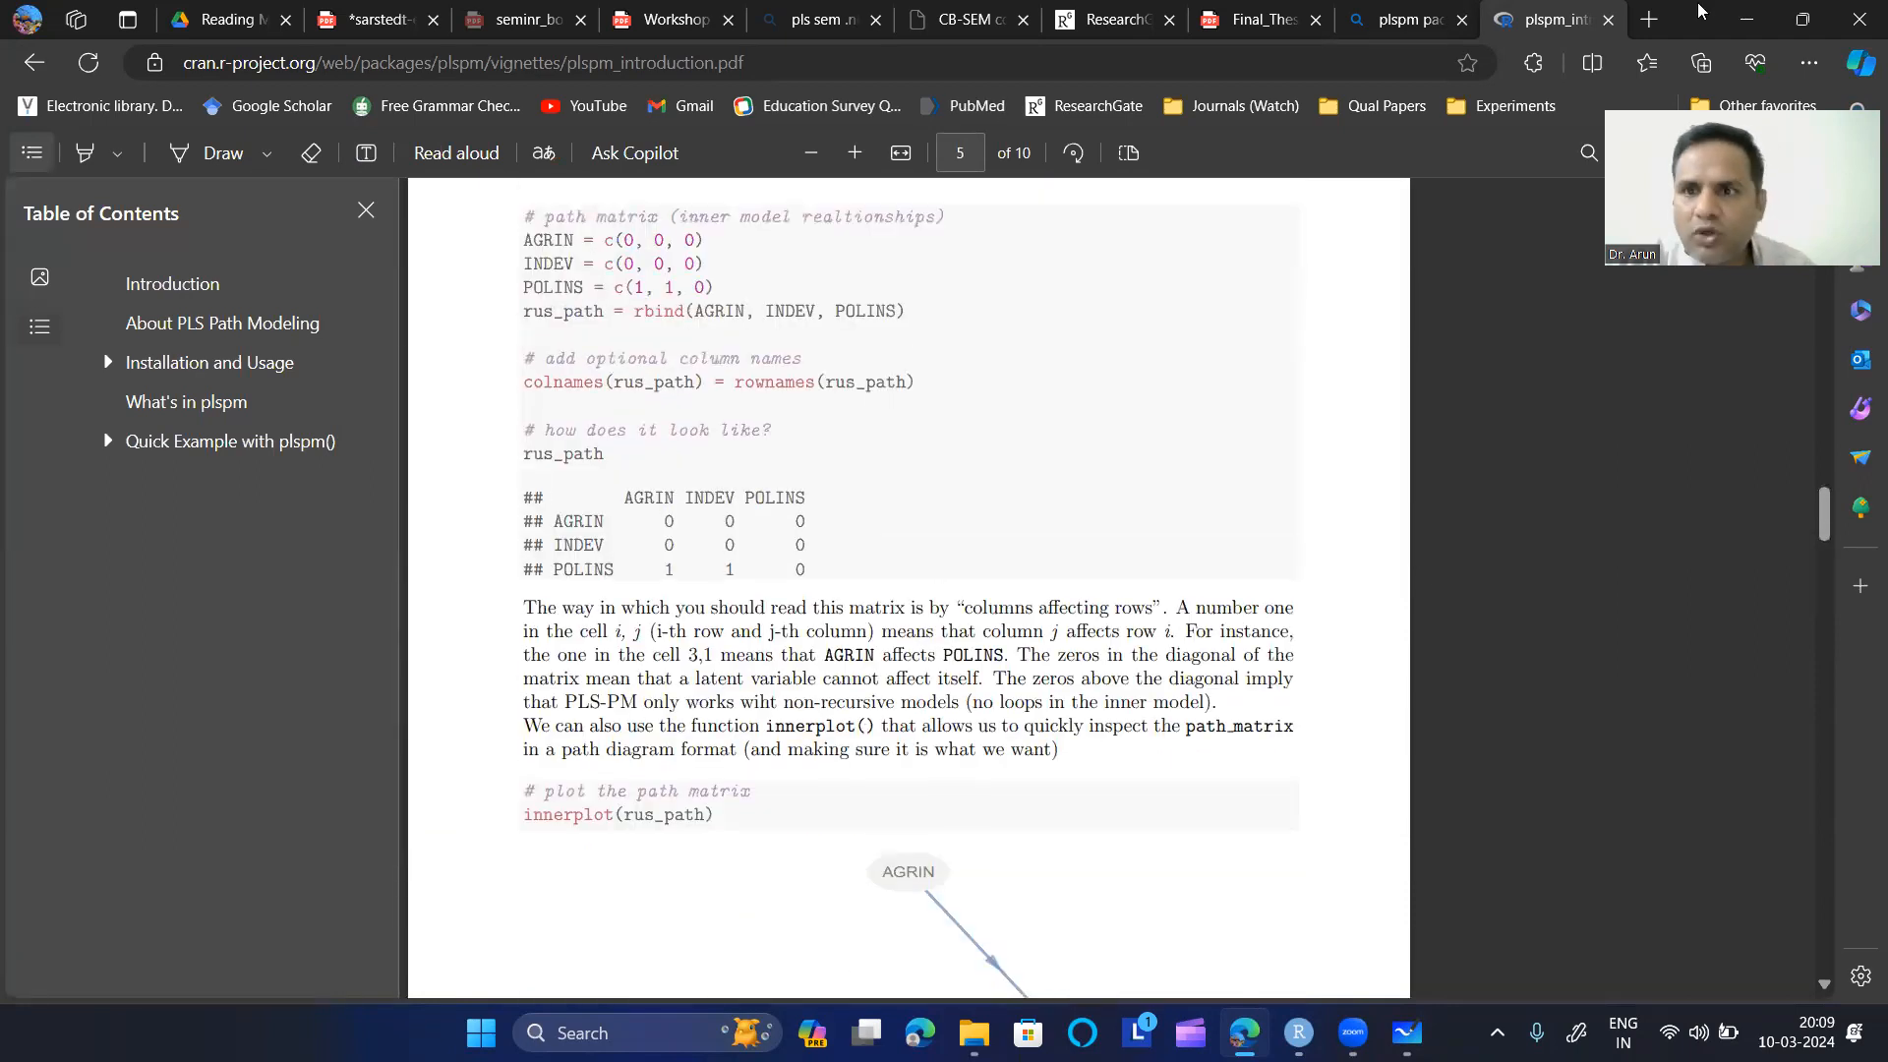
pyautogui.click(1607, 20)
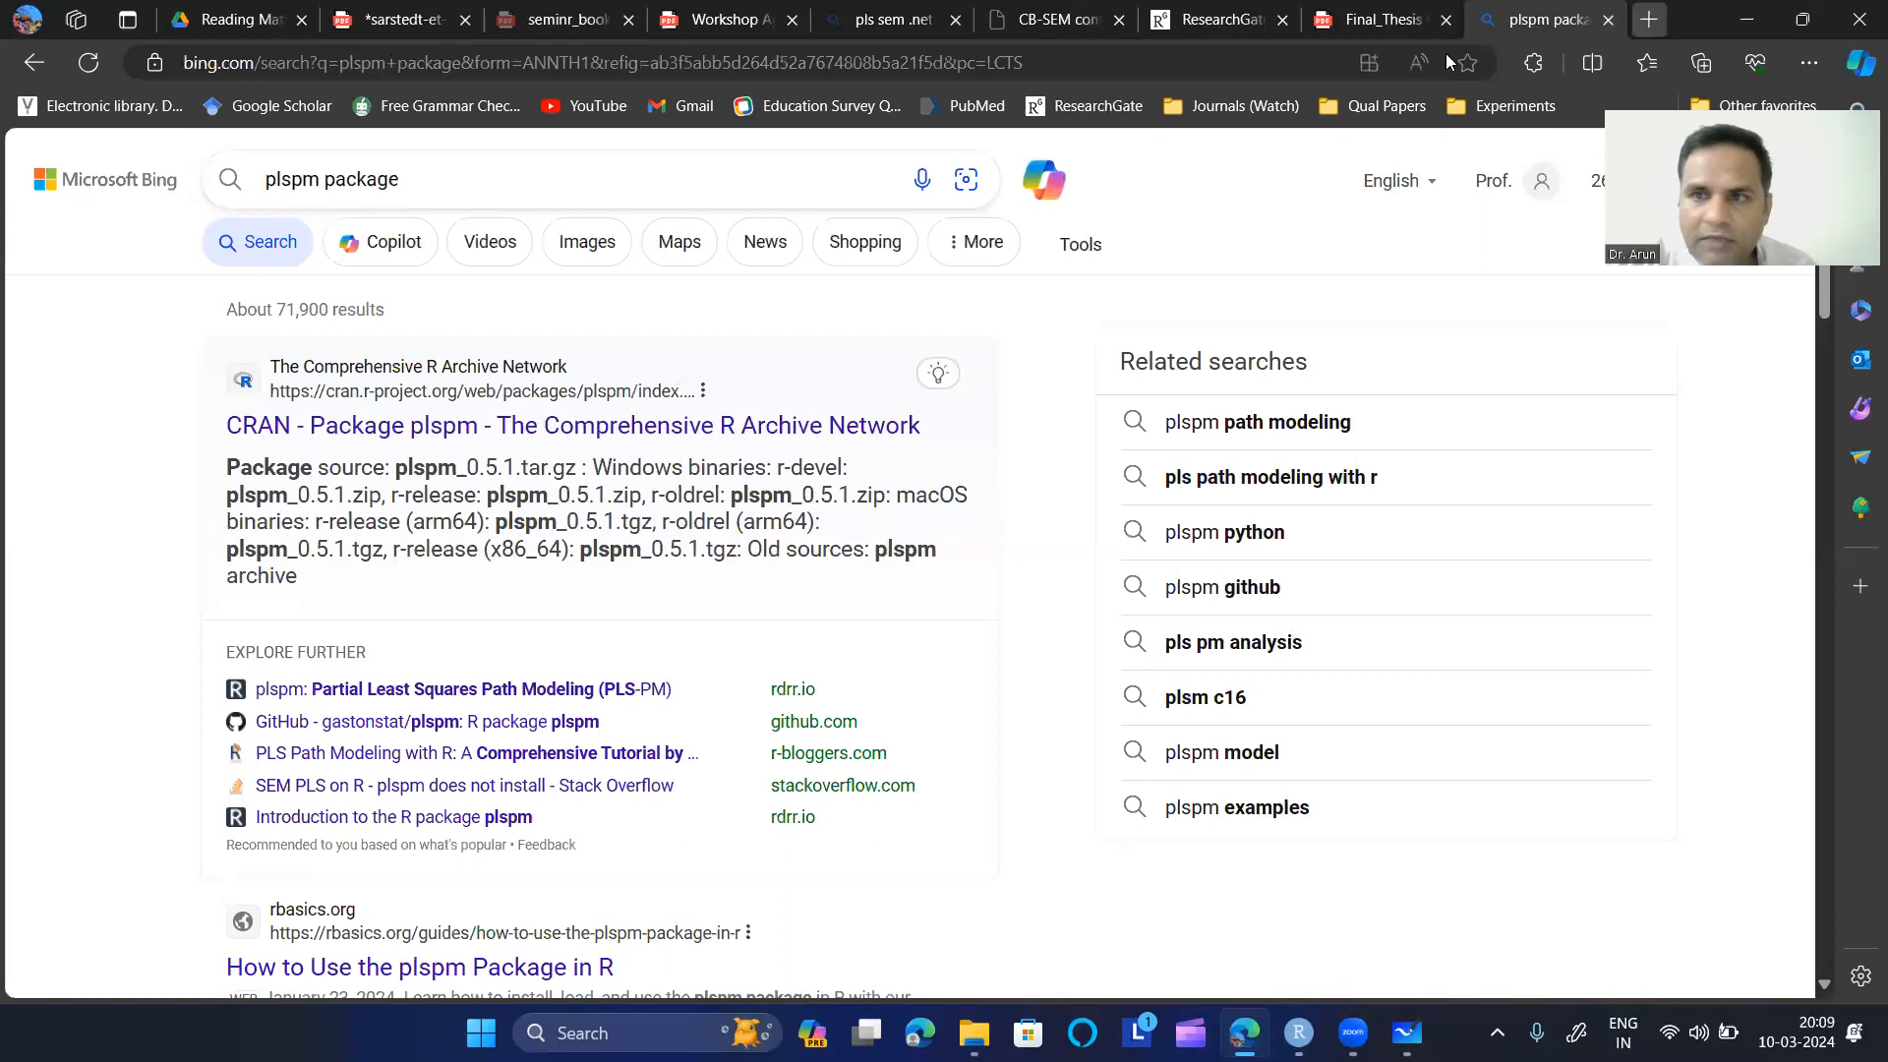
# - Search the web for the plspm package author's name in a new tab and open the author's personal website
pyautogui.click(1649, 20)
pyautogui.click(636, 184)
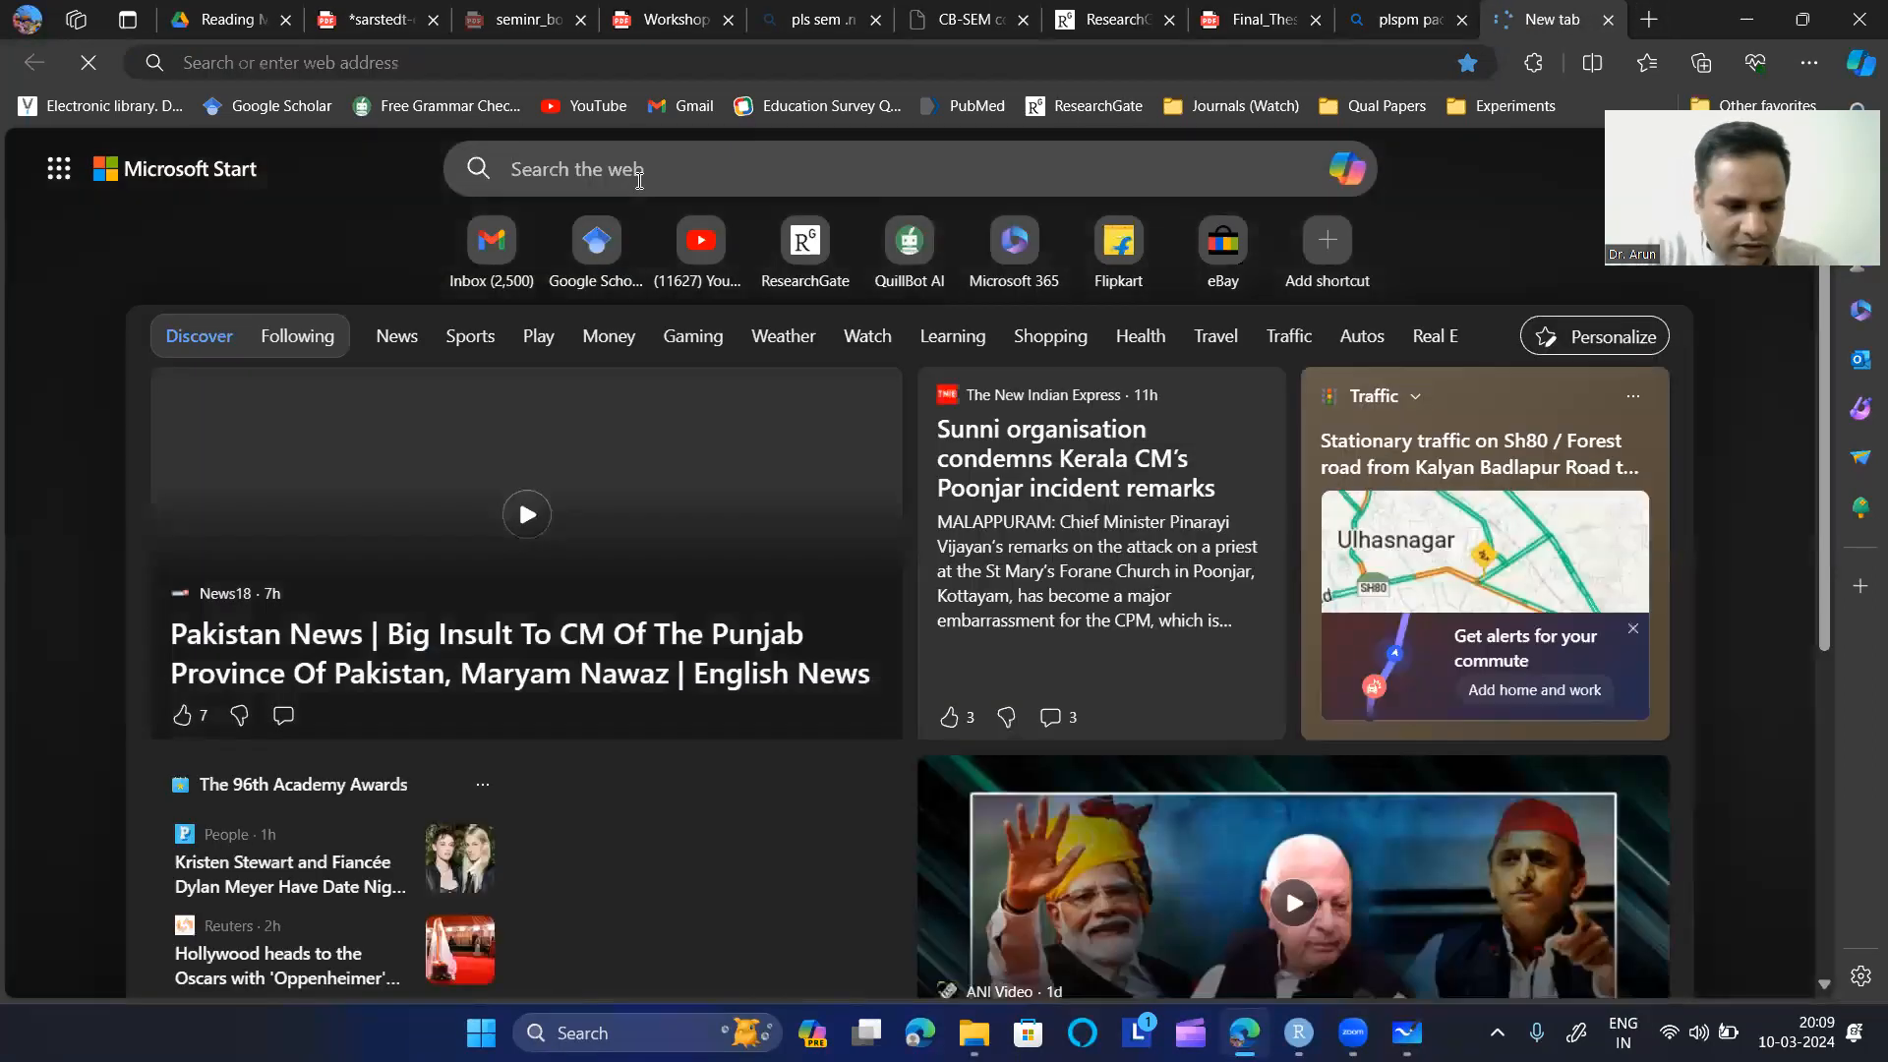
pyautogui.write('Gasto')
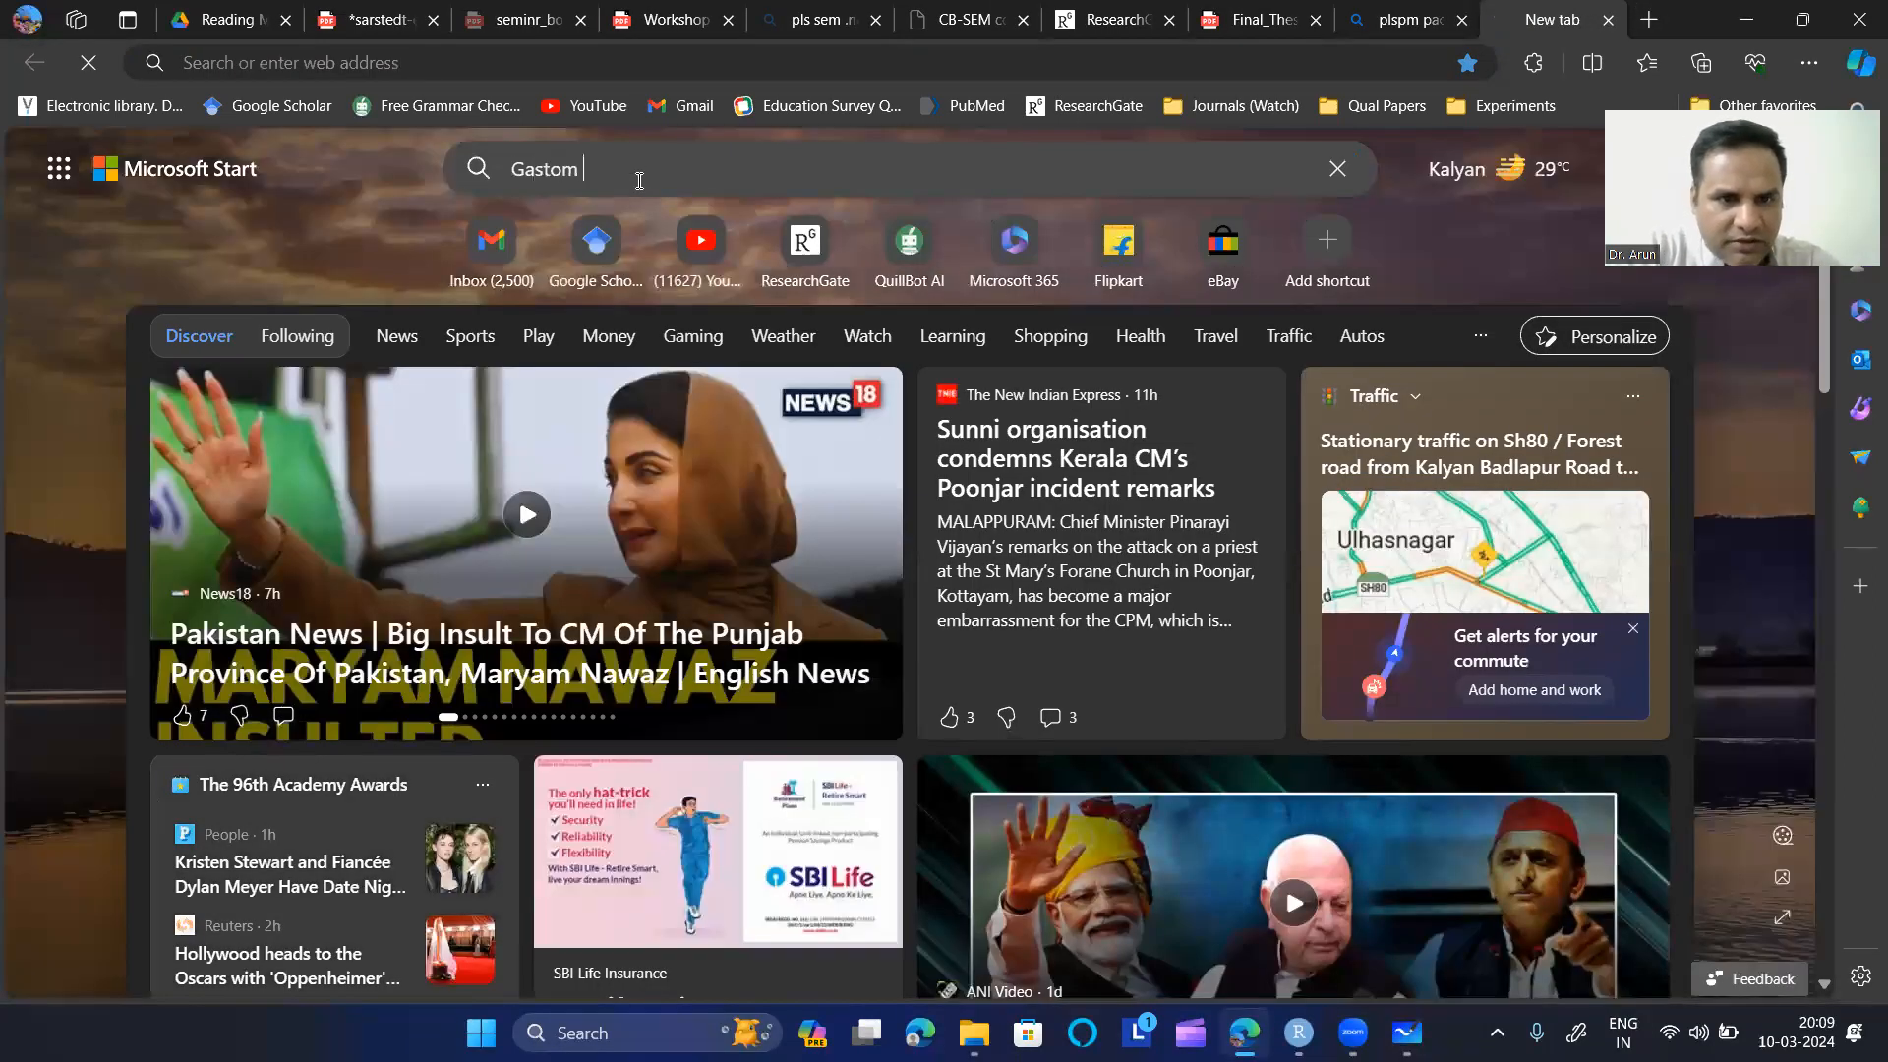
pyautogui.write('n ')
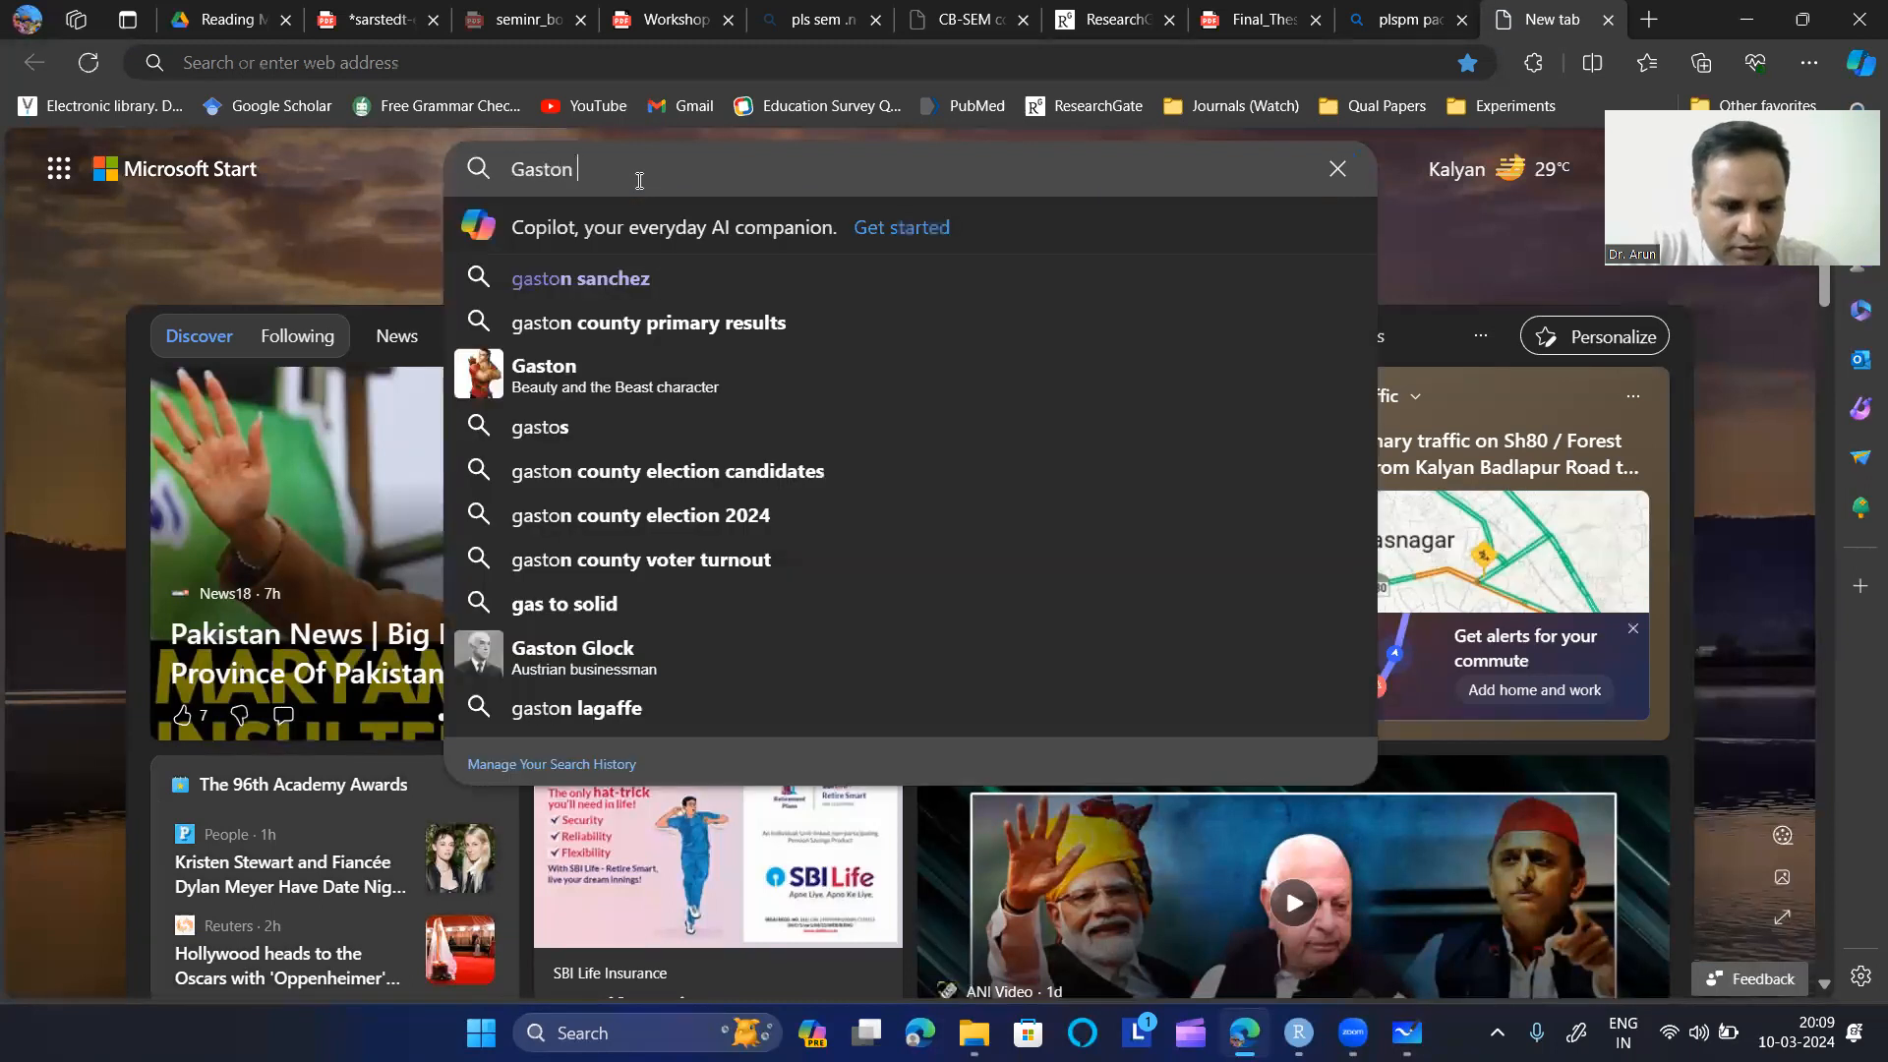
pyautogui.write('Sanchez')
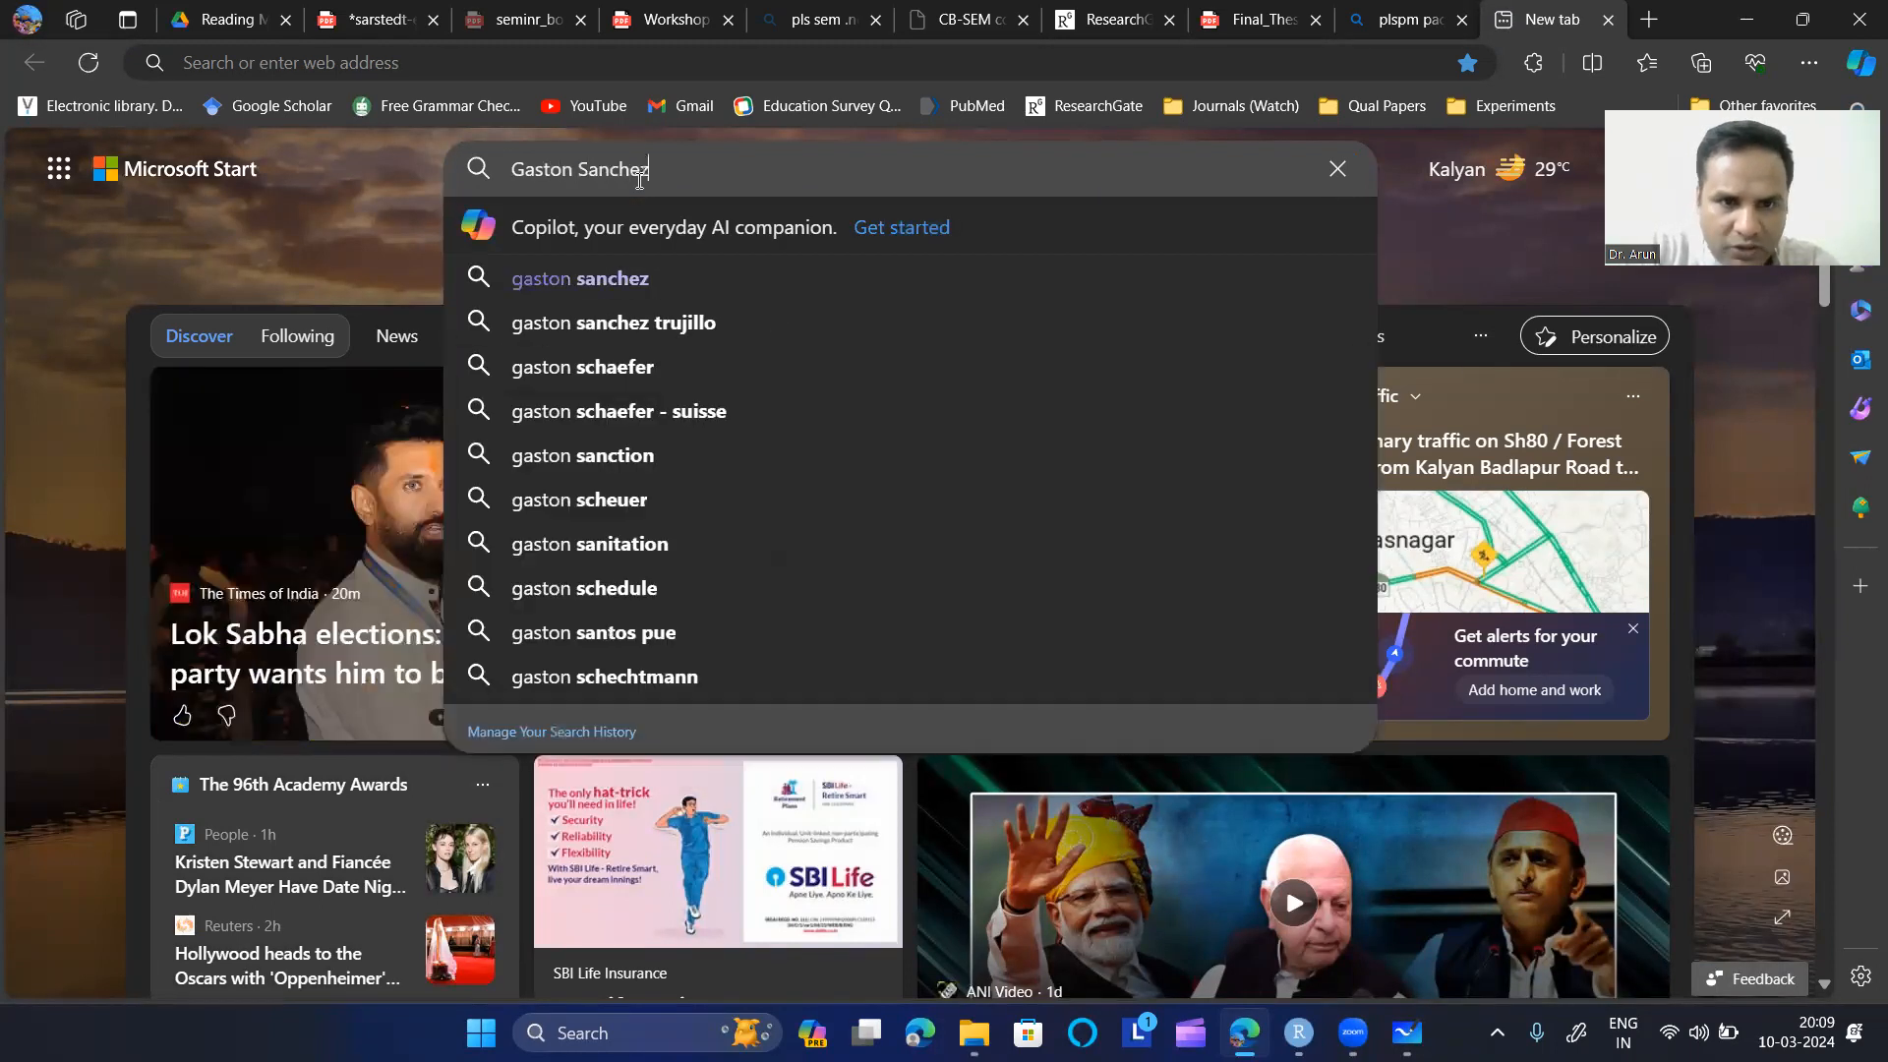
pyautogui.press('Return')
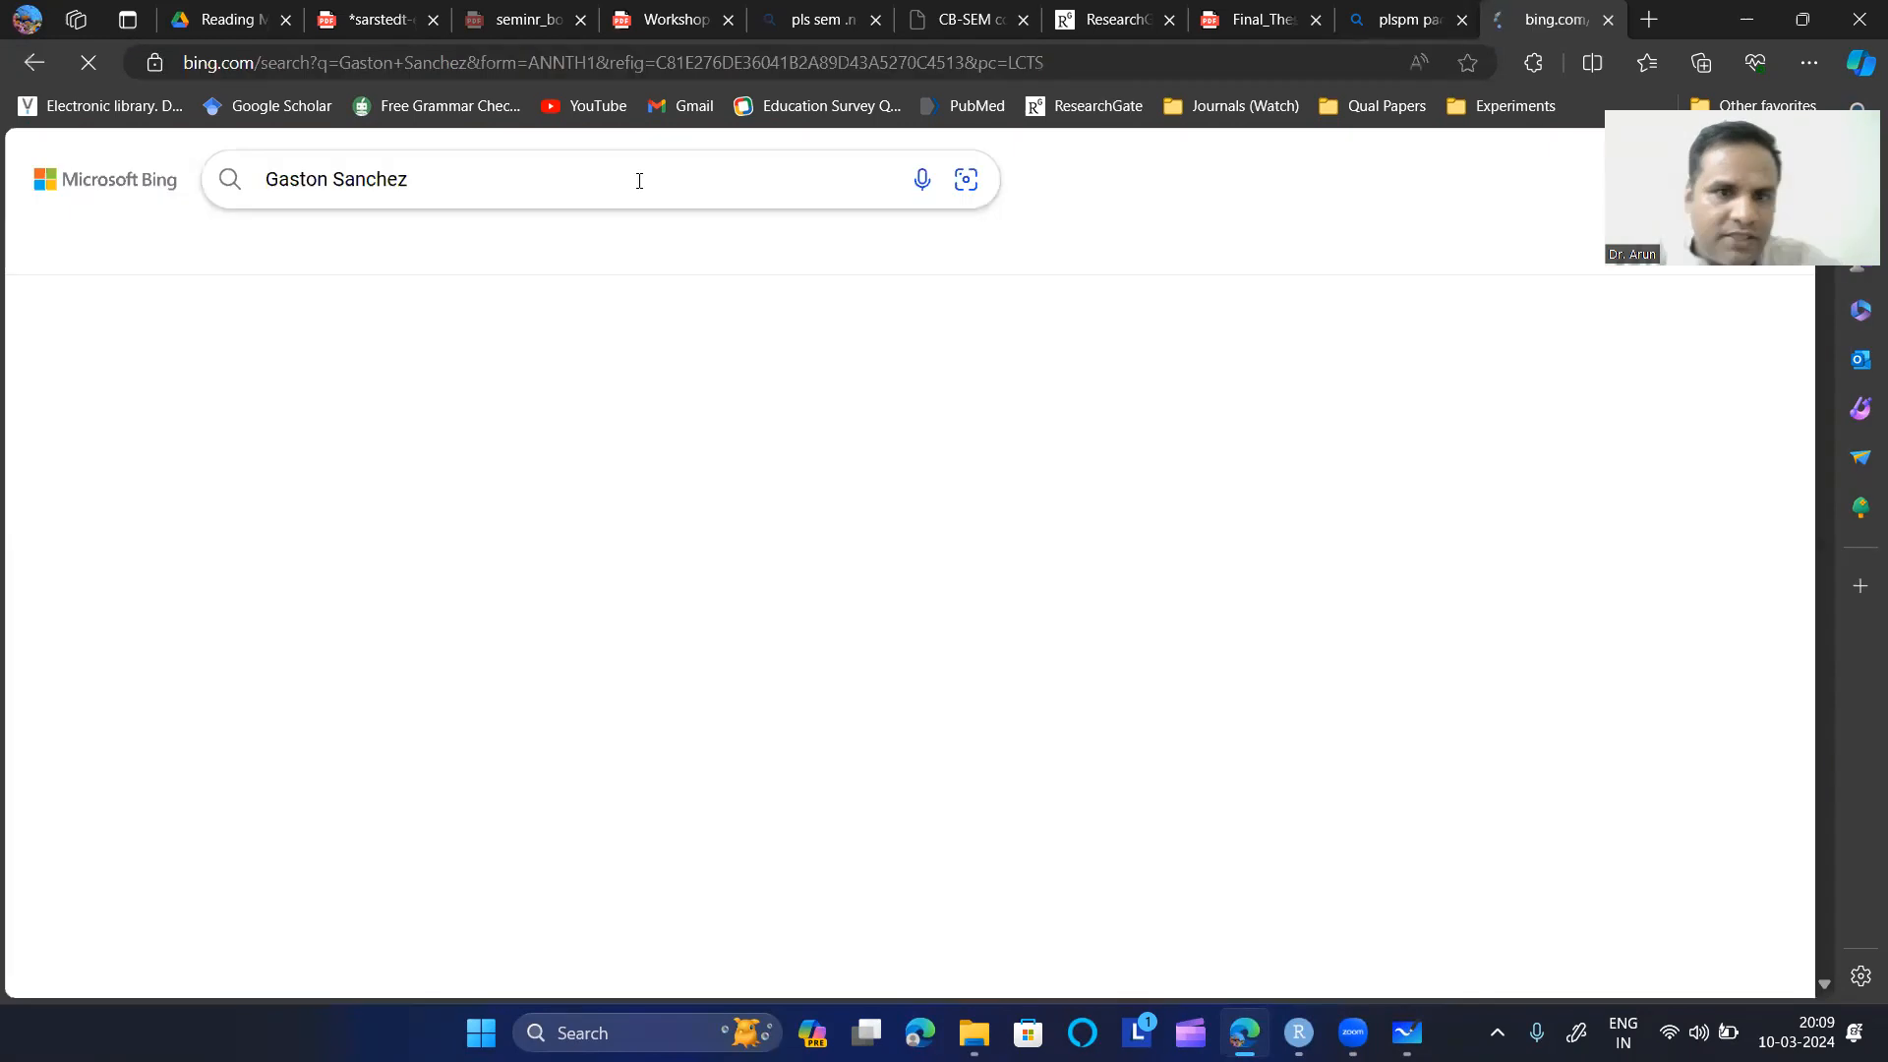
pyautogui.click(334, 413)
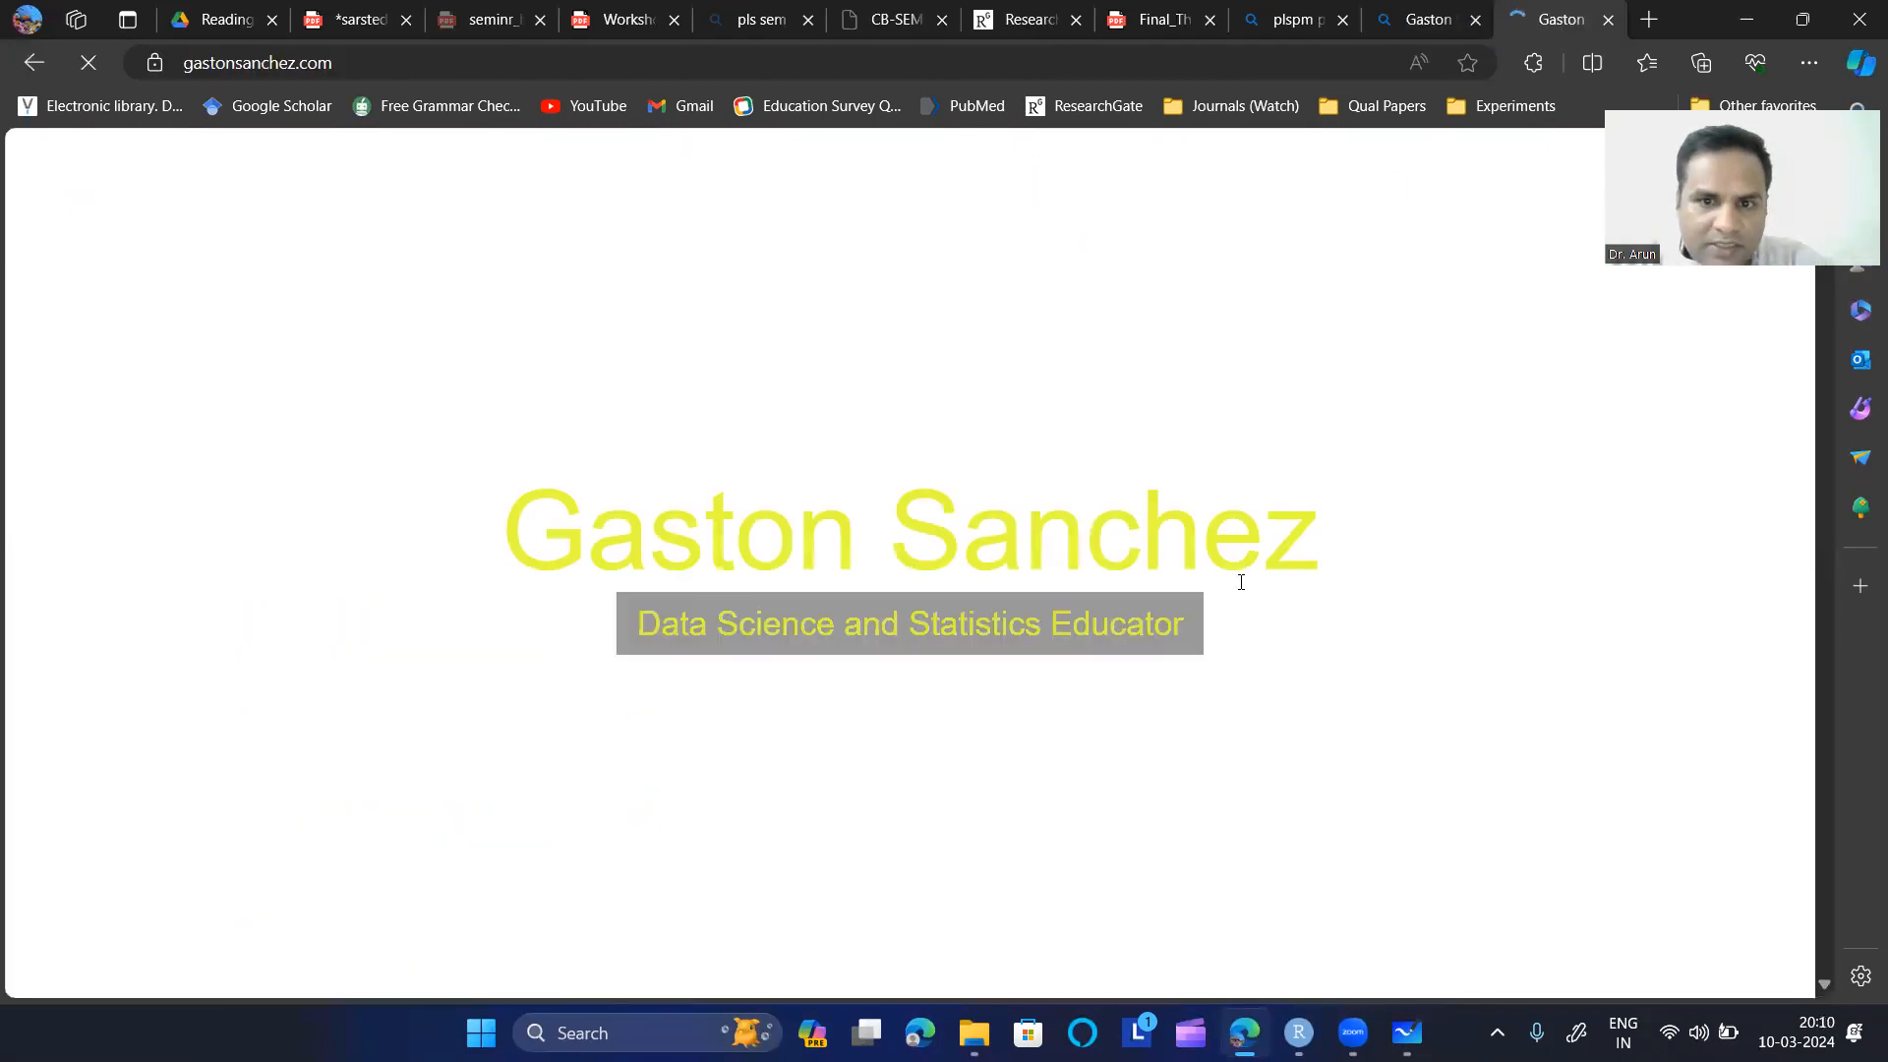
# - Open the book Partial Least Squares Path Modeling with R from the website and go to its chapter Detecting Classes with REBUS-PLS
pyautogui.scroll(-6, 1257, 714)
pyautogui.scroll(-15, 1258, 724)
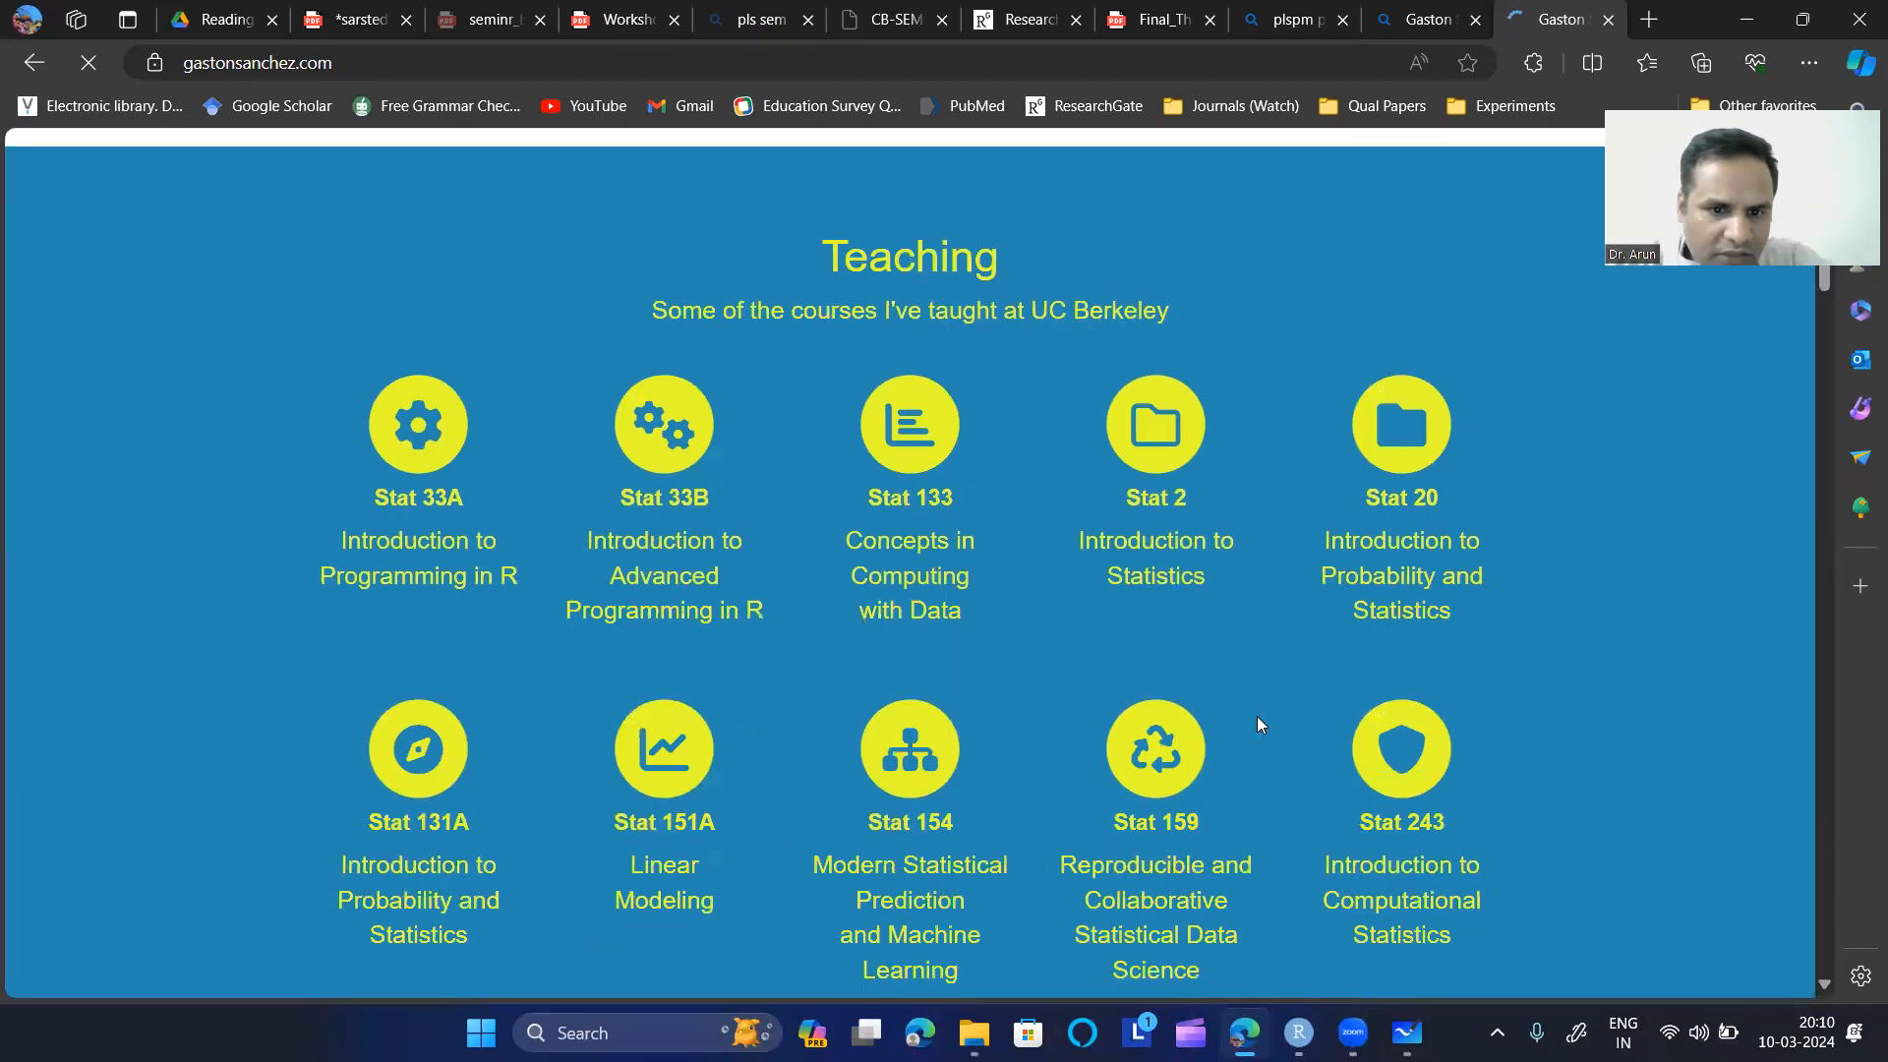
pyautogui.scroll(-15, 1259, 725)
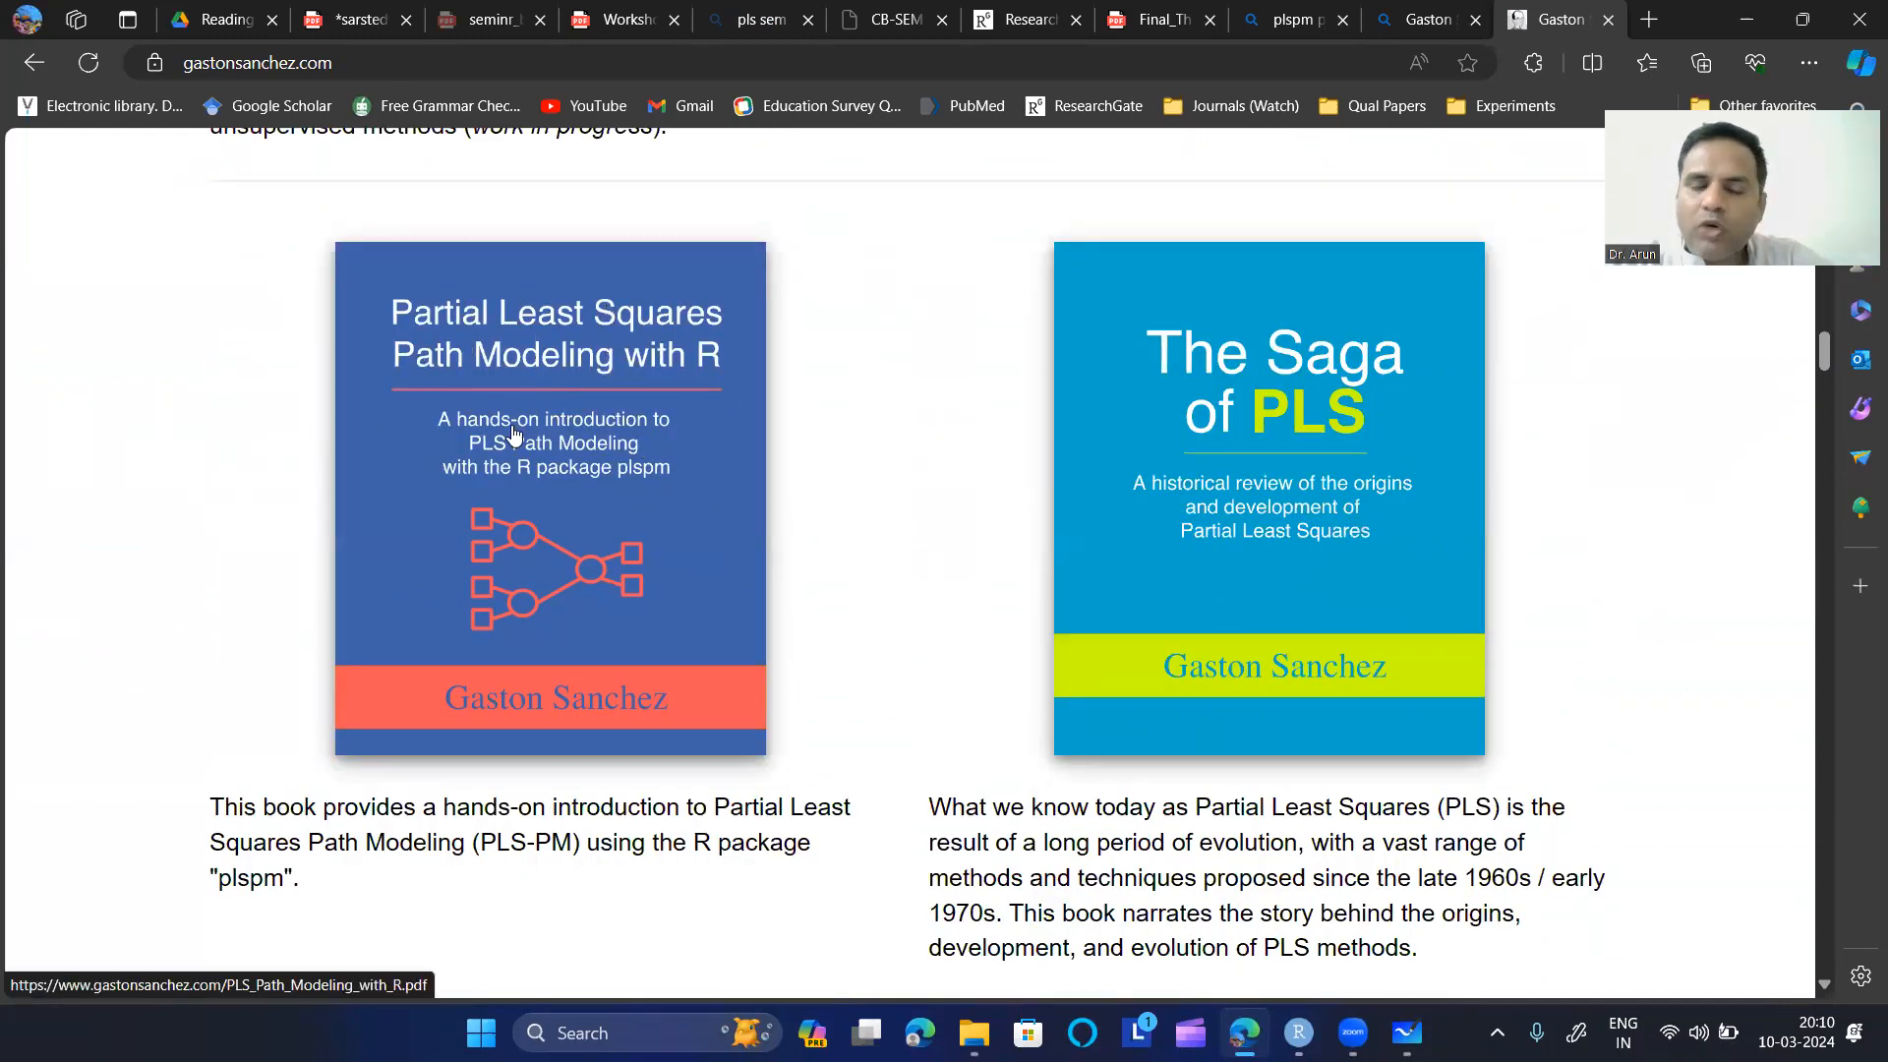
pyautogui.click(573, 495)
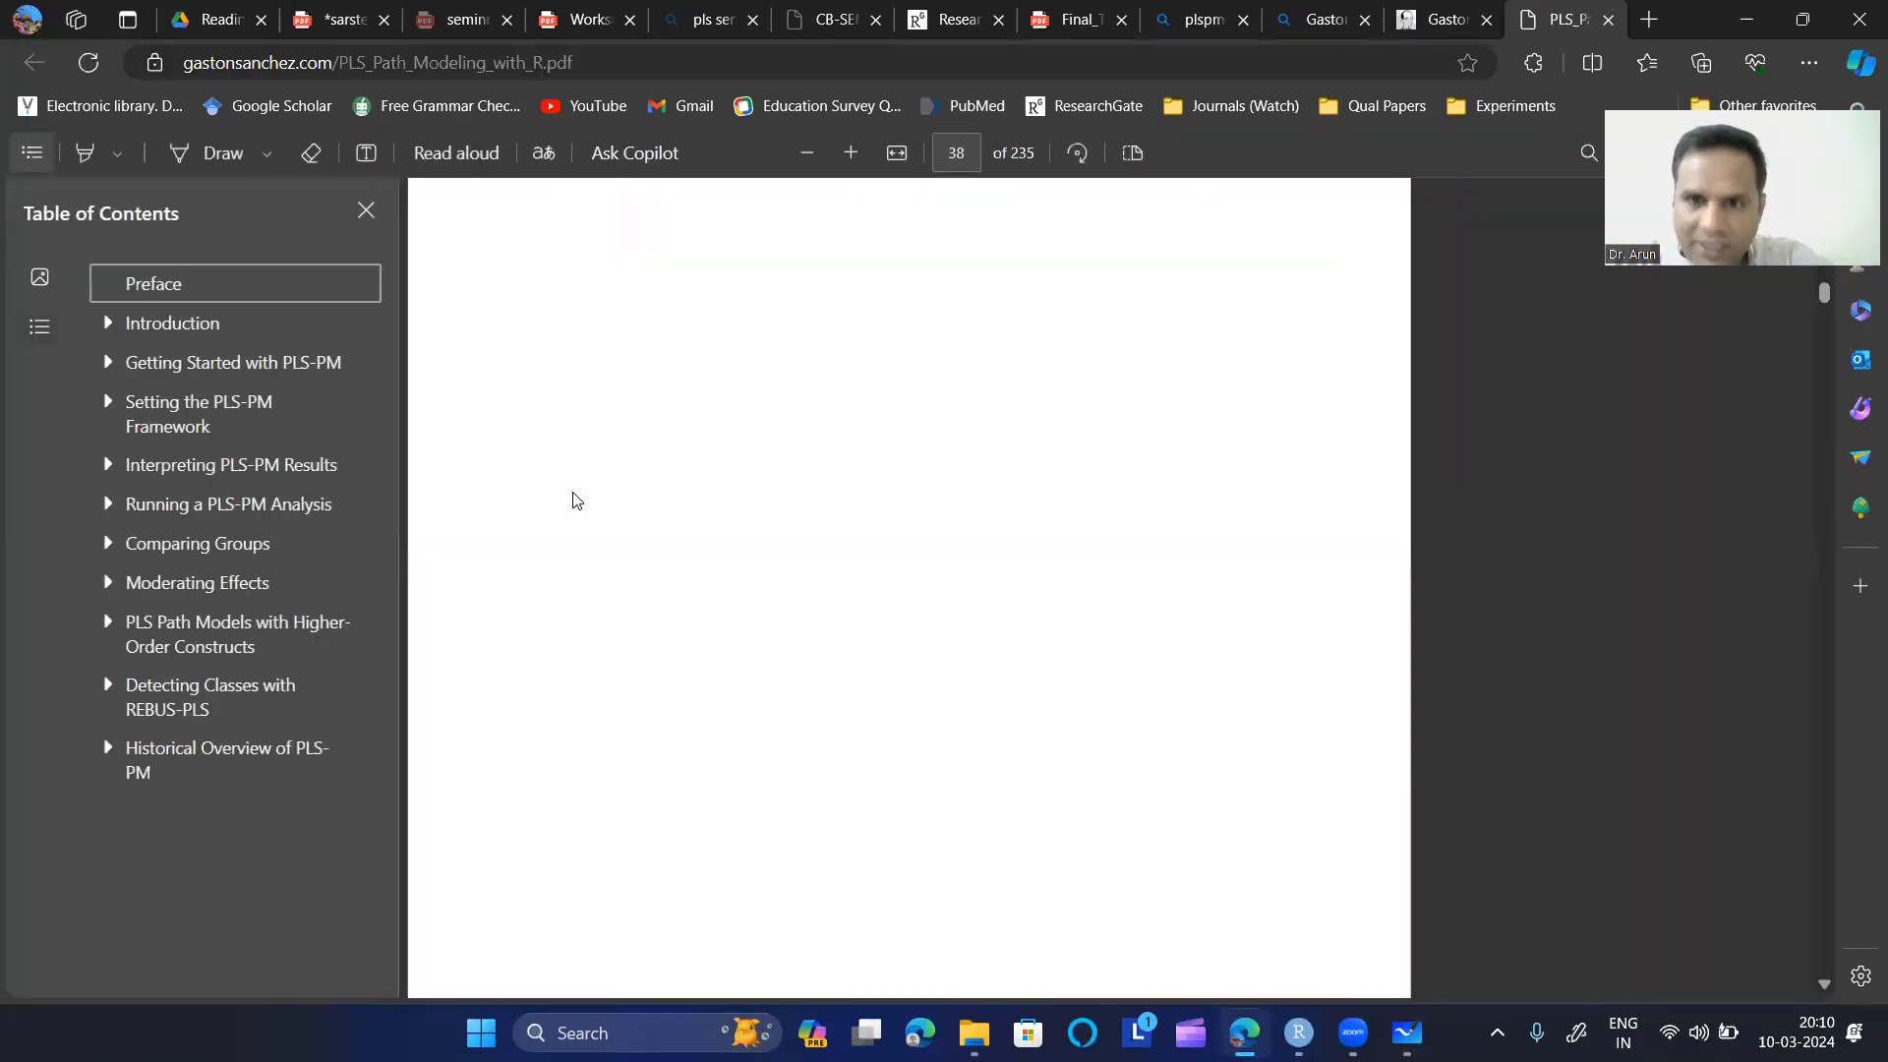
pyautogui.scroll(5, 516, 651)
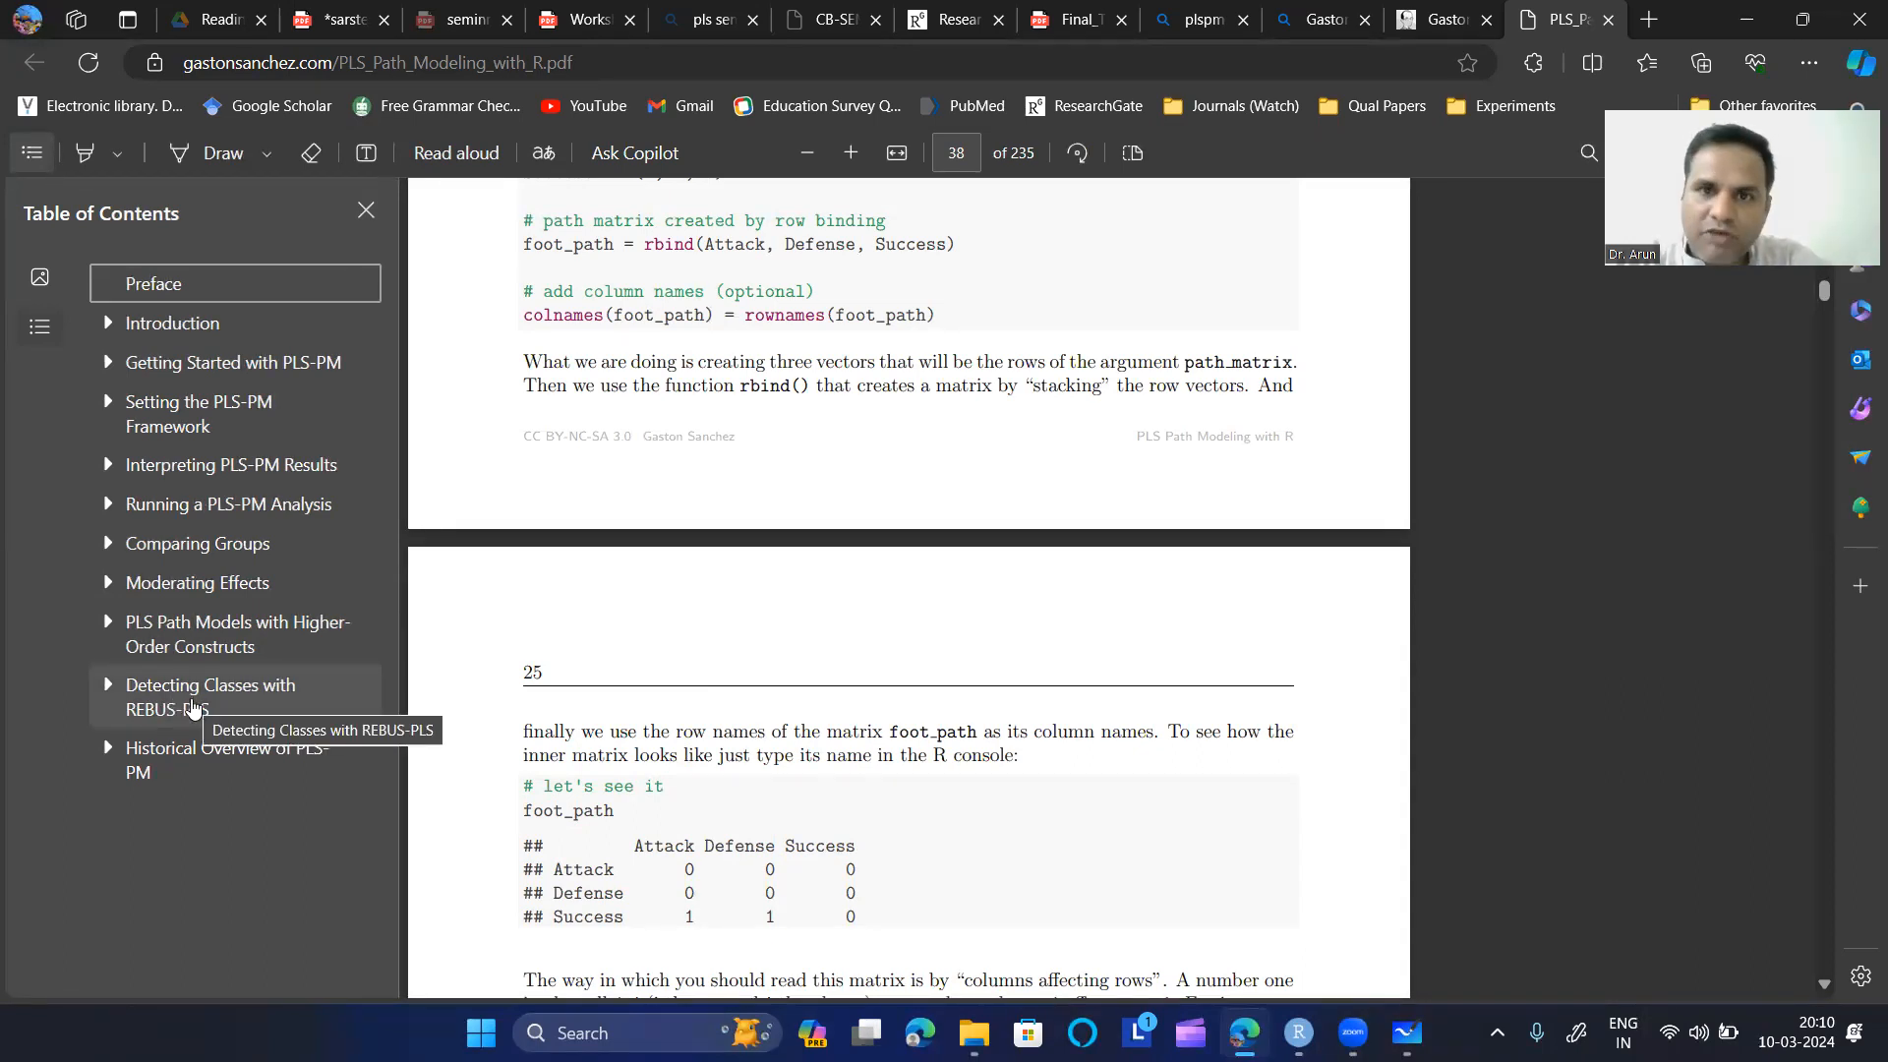
pyautogui.click(193, 708)
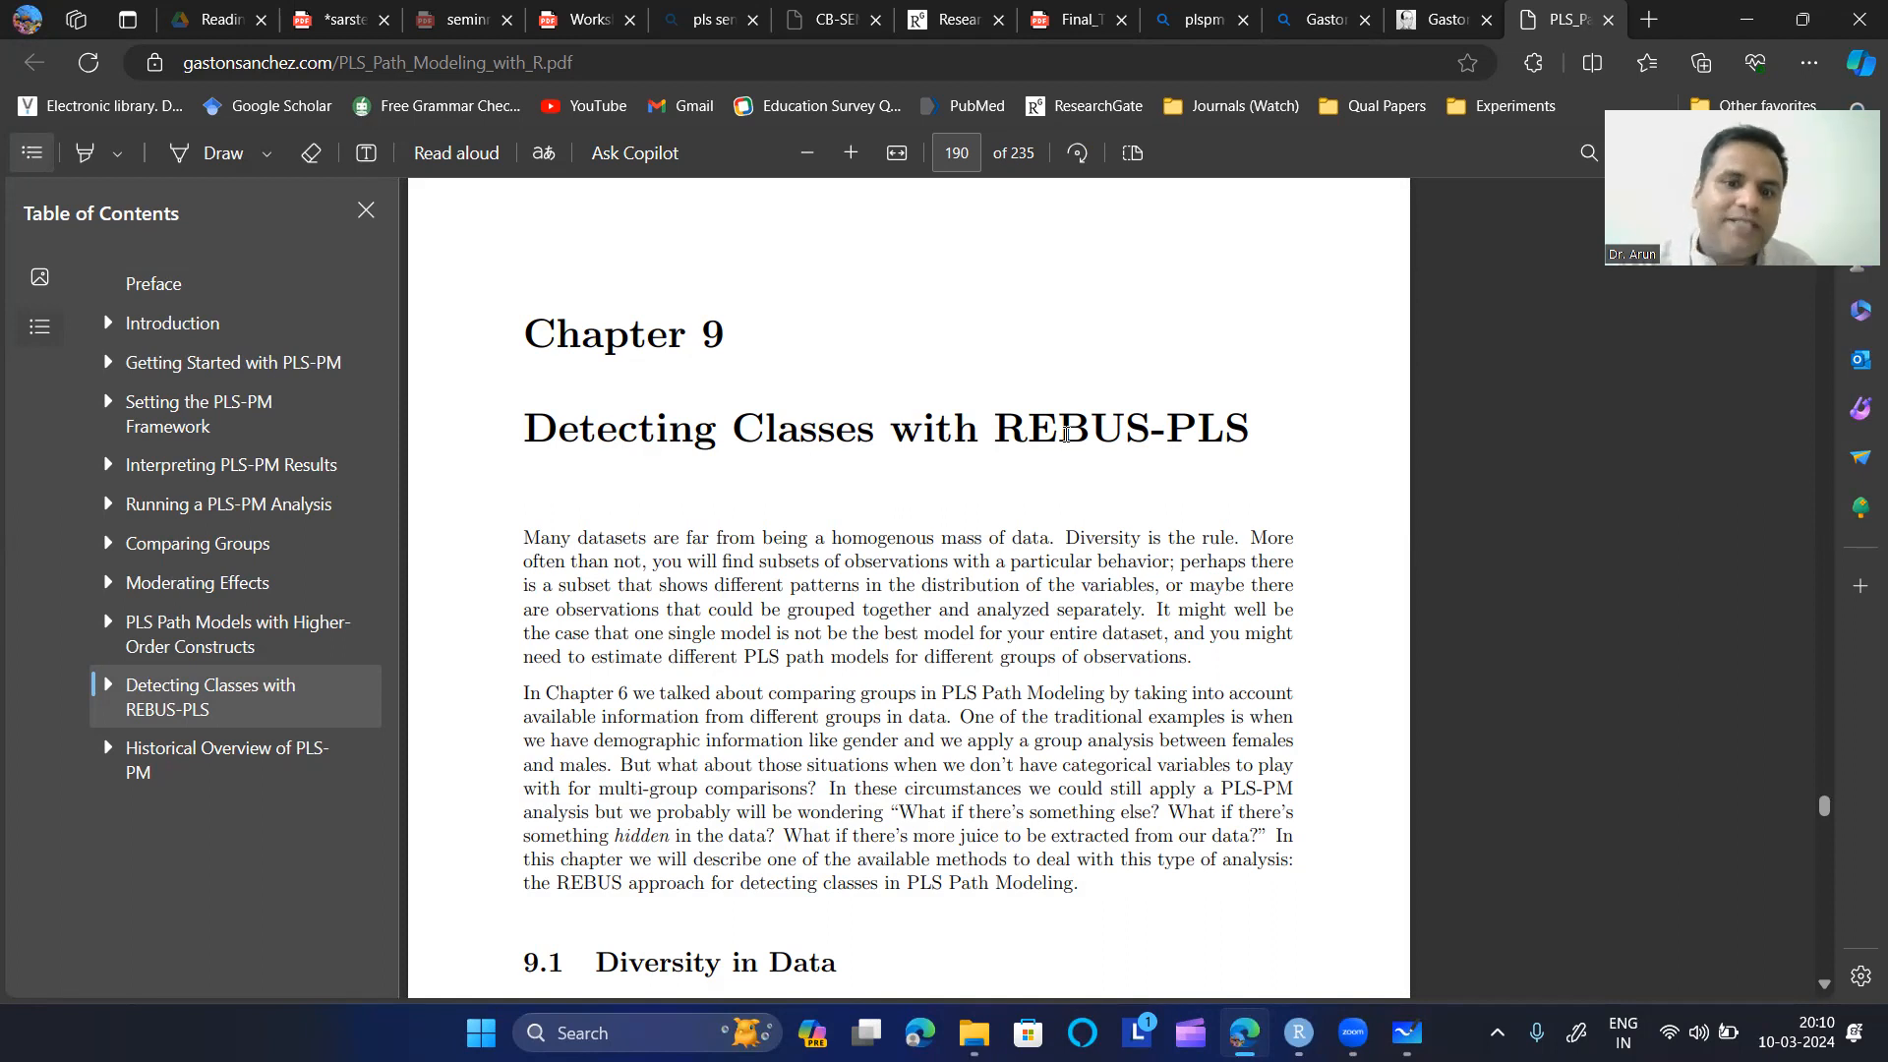
# - Read the chapter's opening pages, marking the section headings Diversity in Data and Unobserved Classes by selecting their text
pyautogui.scroll(-6, 1038, 476)
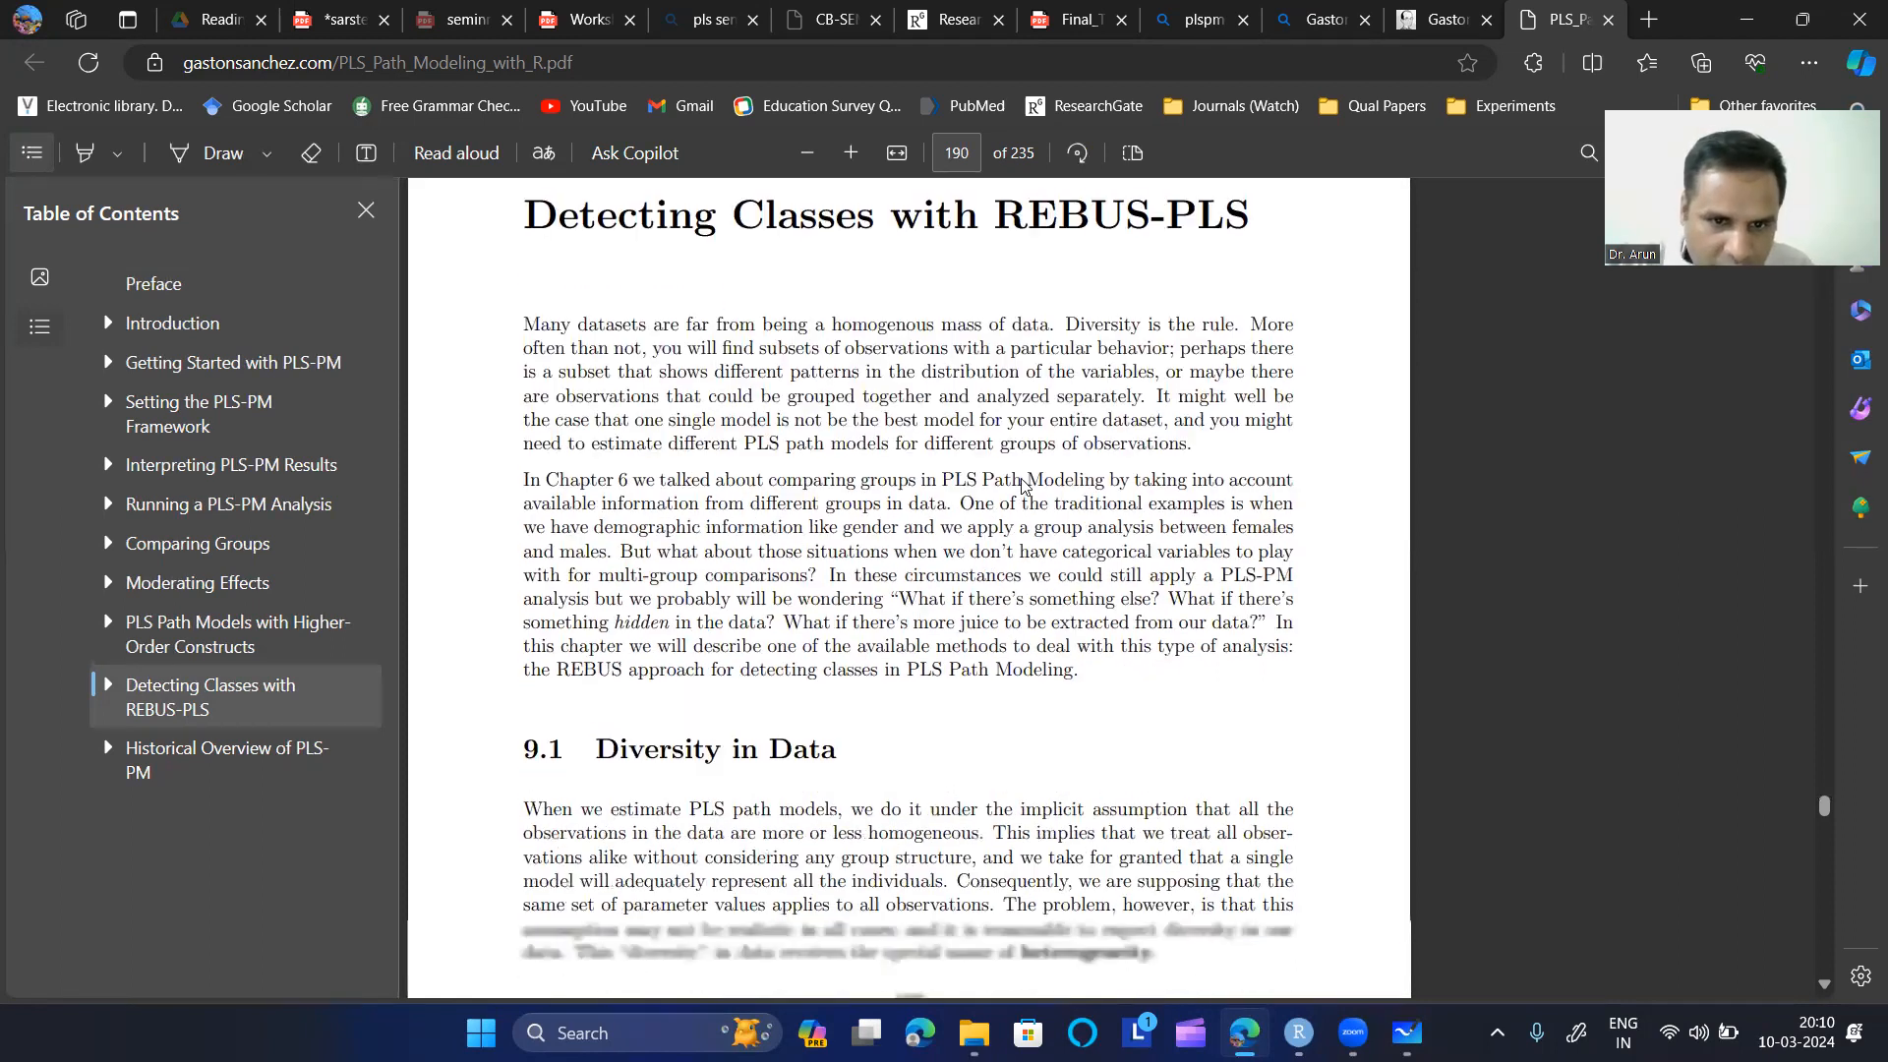
pyautogui.moveTo(600, 310); pyautogui.dragTo(822, 311)
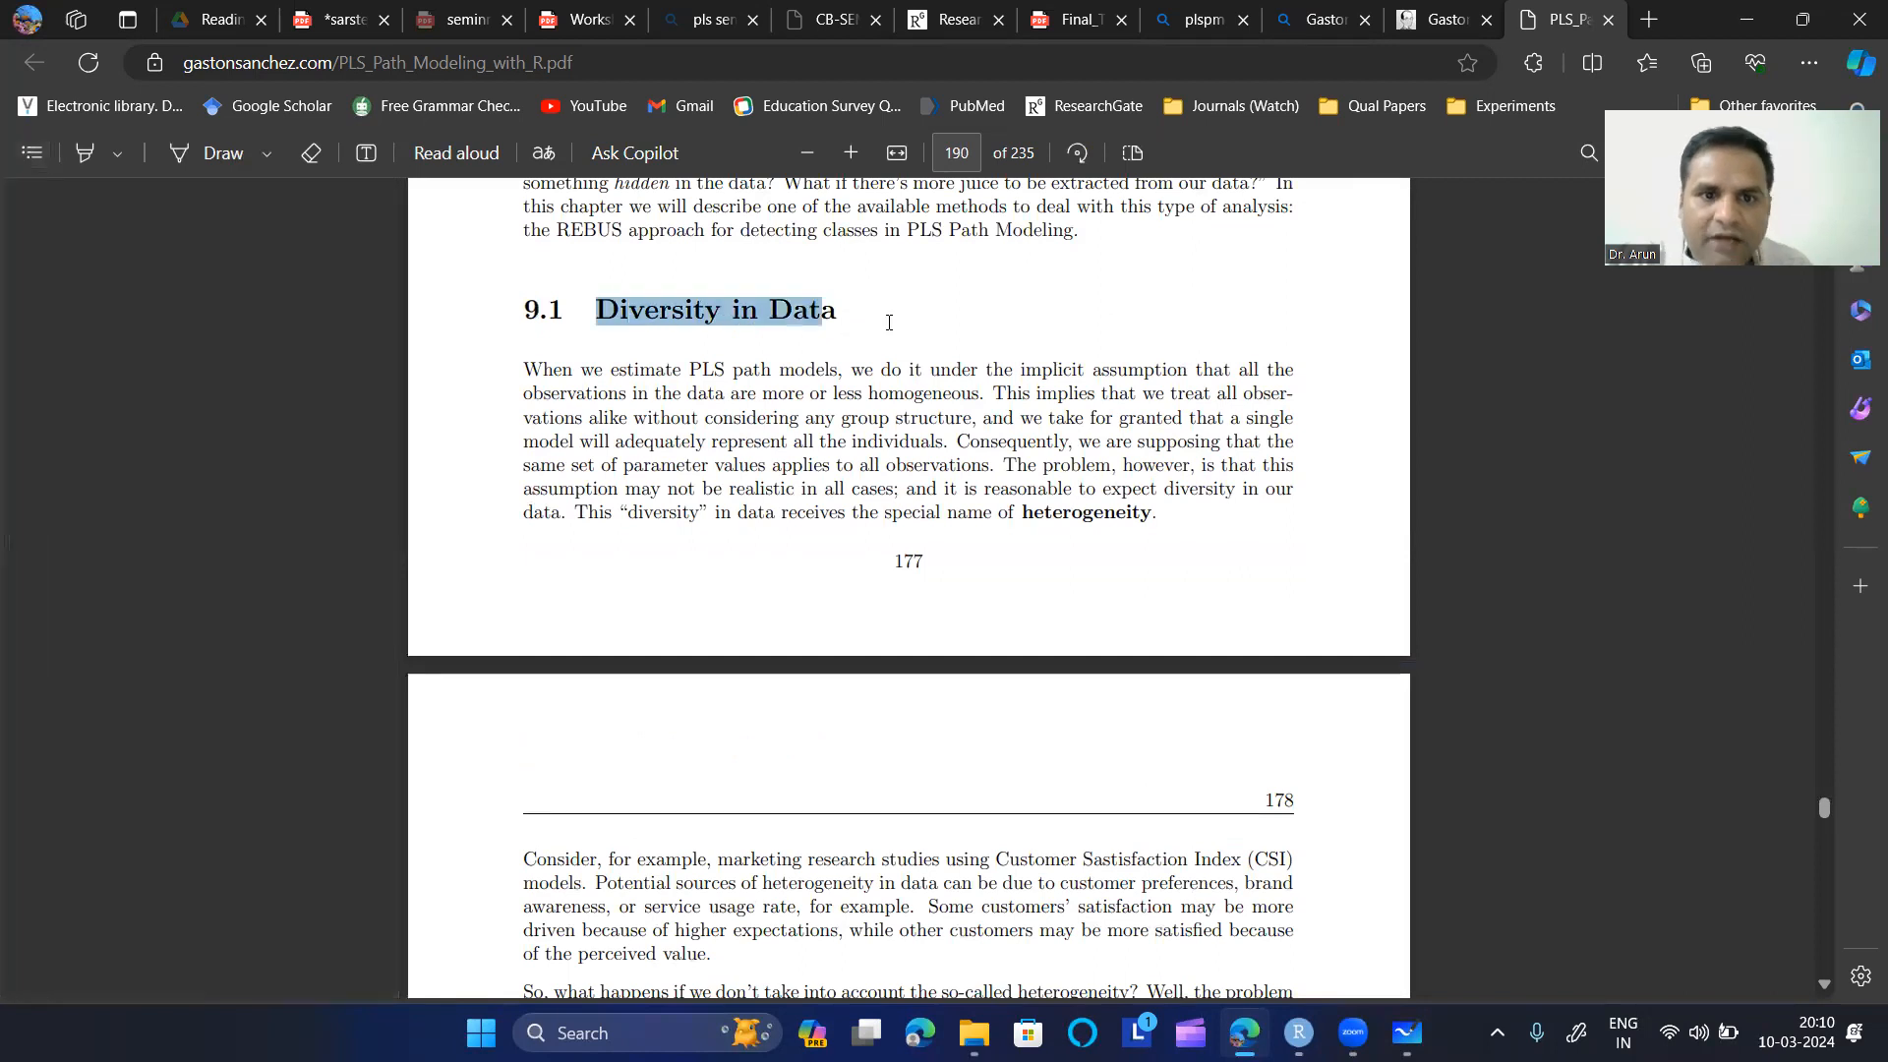
pyautogui.scroll(4, 861, 411)
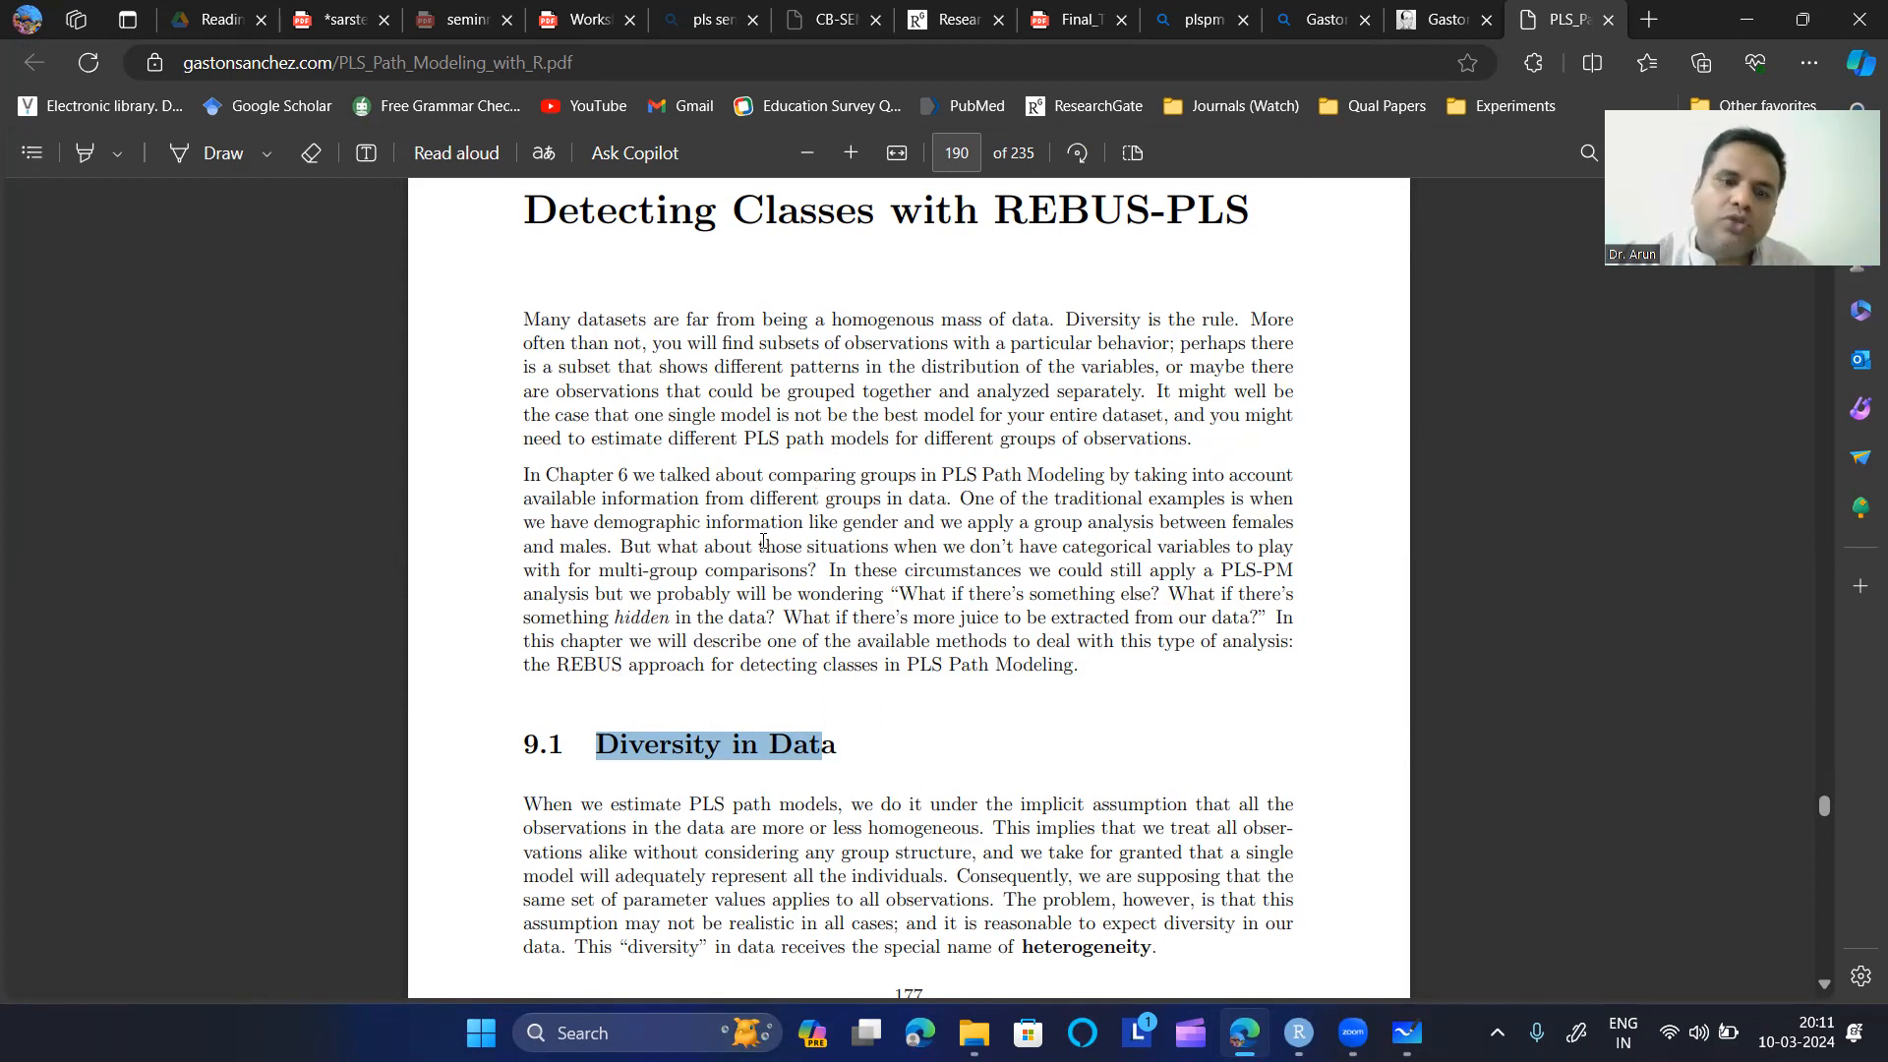
pyautogui.scroll(-5, 764, 542)
pyautogui.scroll(1, 995, 466)
pyautogui.scroll(-10, 995, 466)
pyautogui.scroll(1, 673, 420)
pyautogui.moveTo(615, 349); pyautogui.dragTo(882, 344)
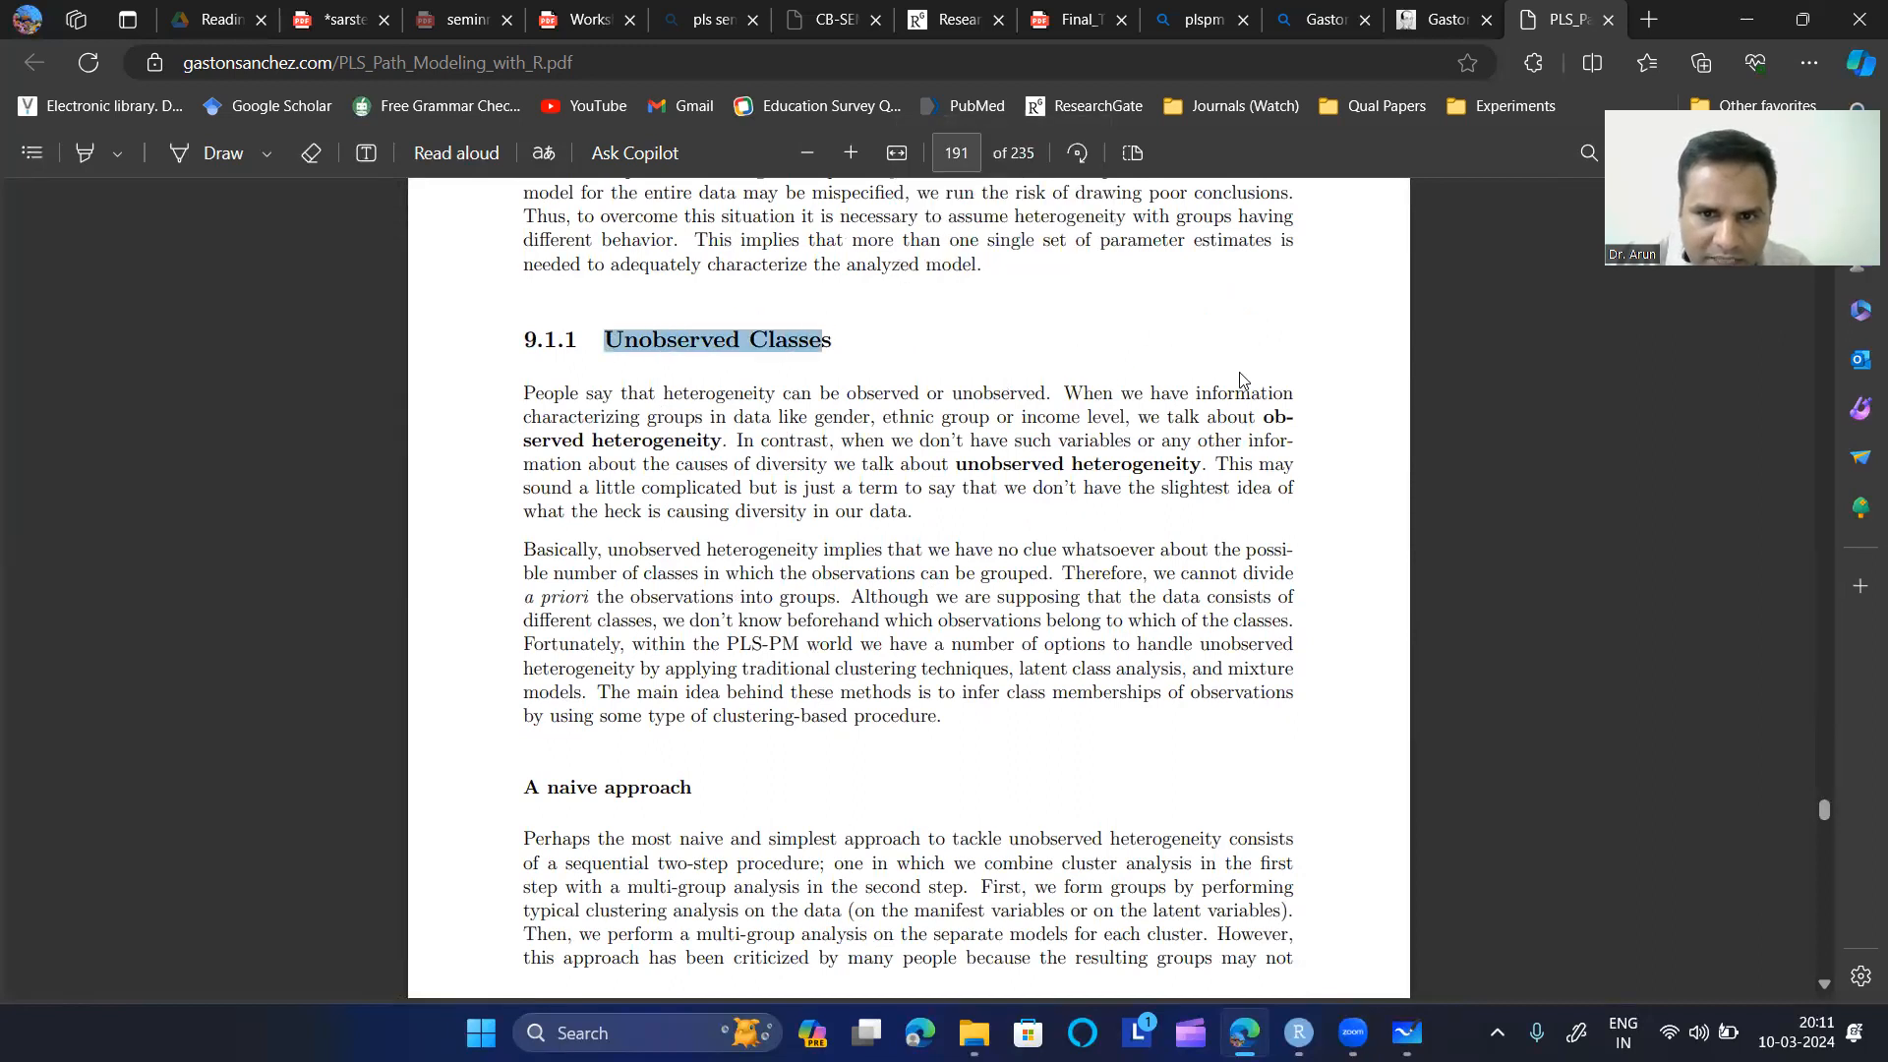
# - Read the explanation of unobserved heterogeneity and enlarge the page at the section A naive approach
pyautogui.scroll(-2, 935, 511)
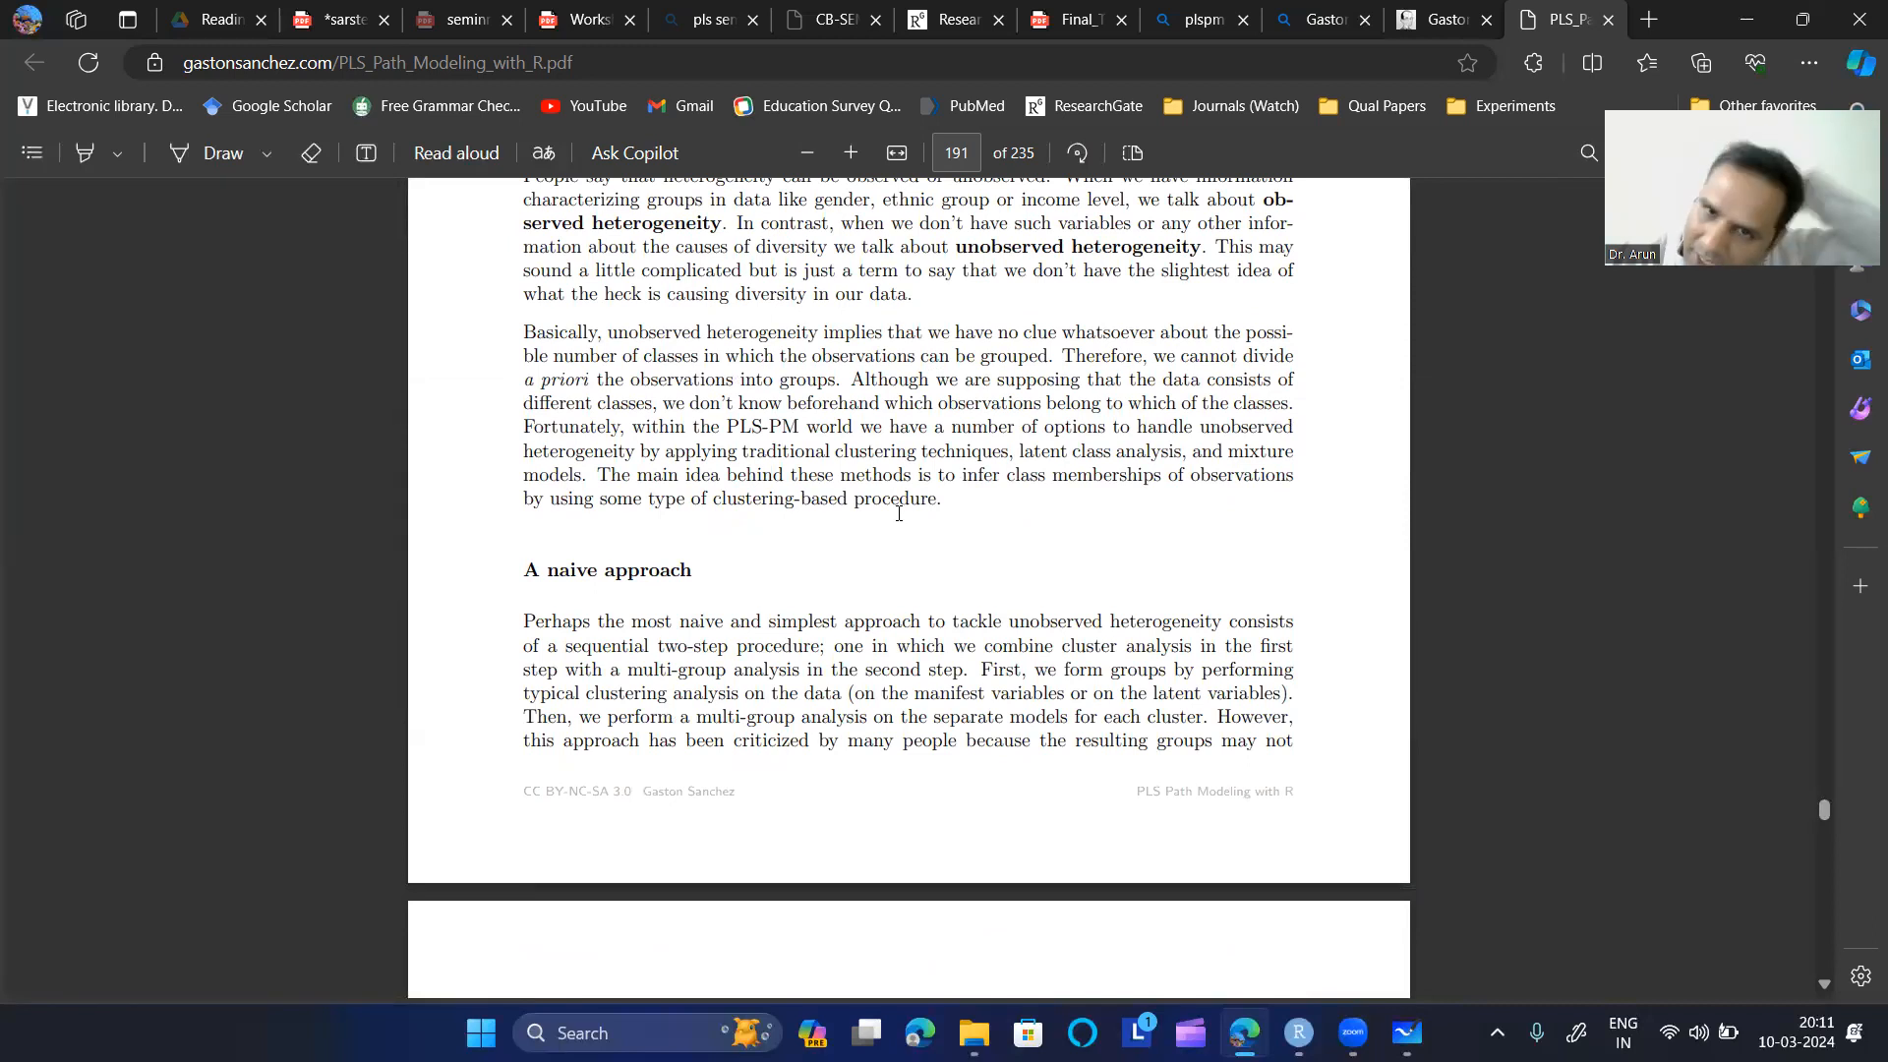
pyautogui.scroll(-7, 808, 531)
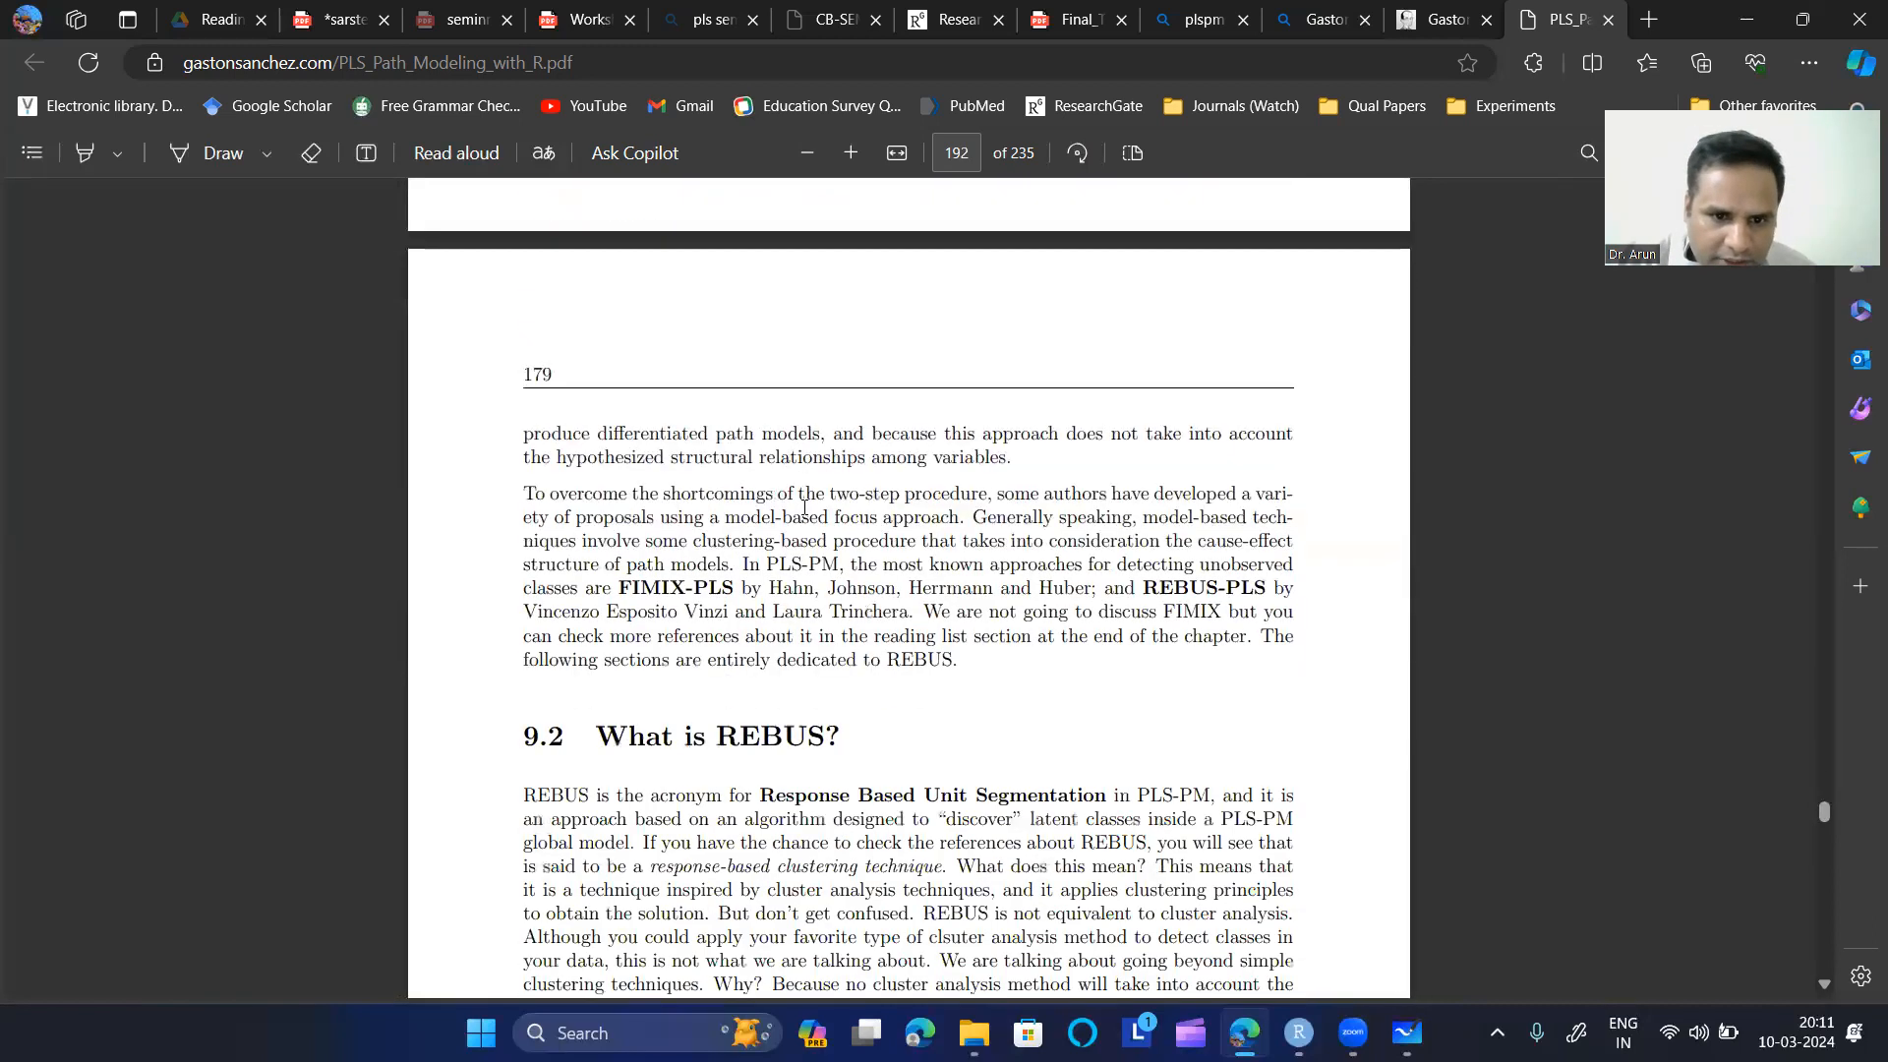
pyautogui.scroll(6, 806, 501)
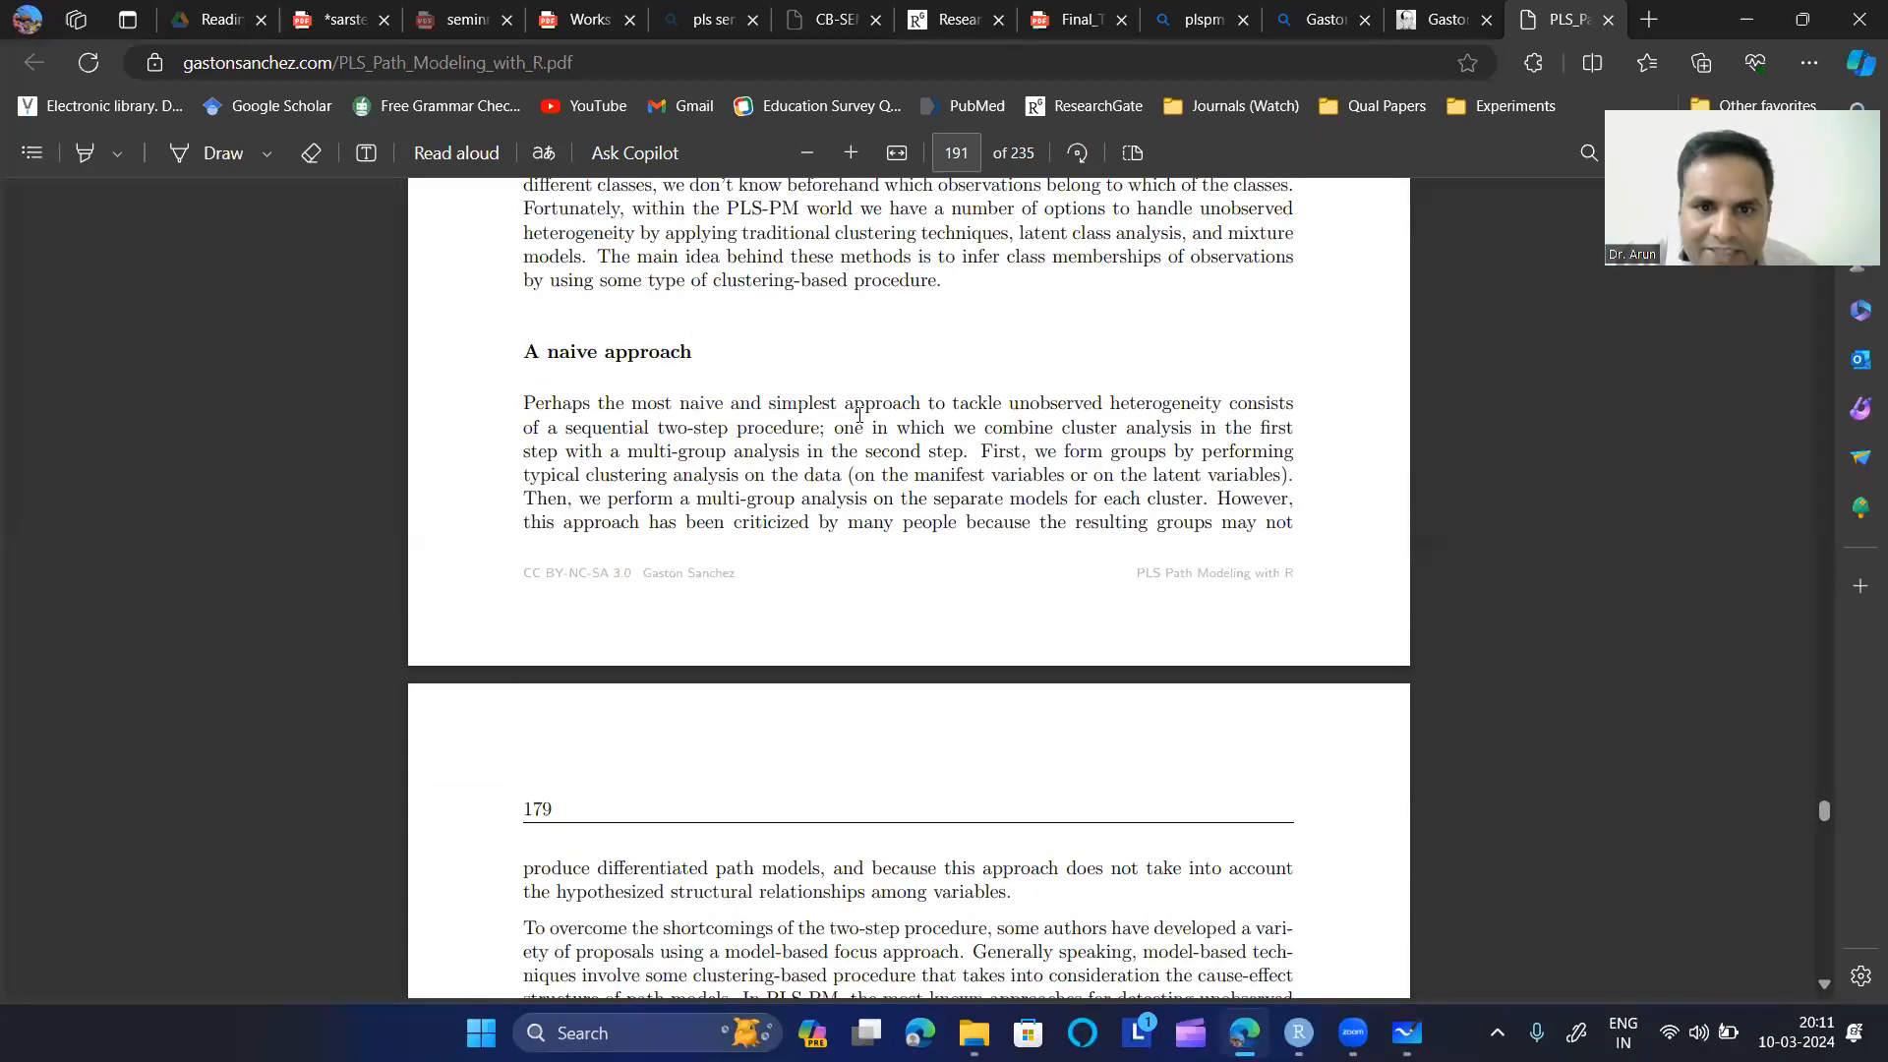
pyautogui.click(851, 155)
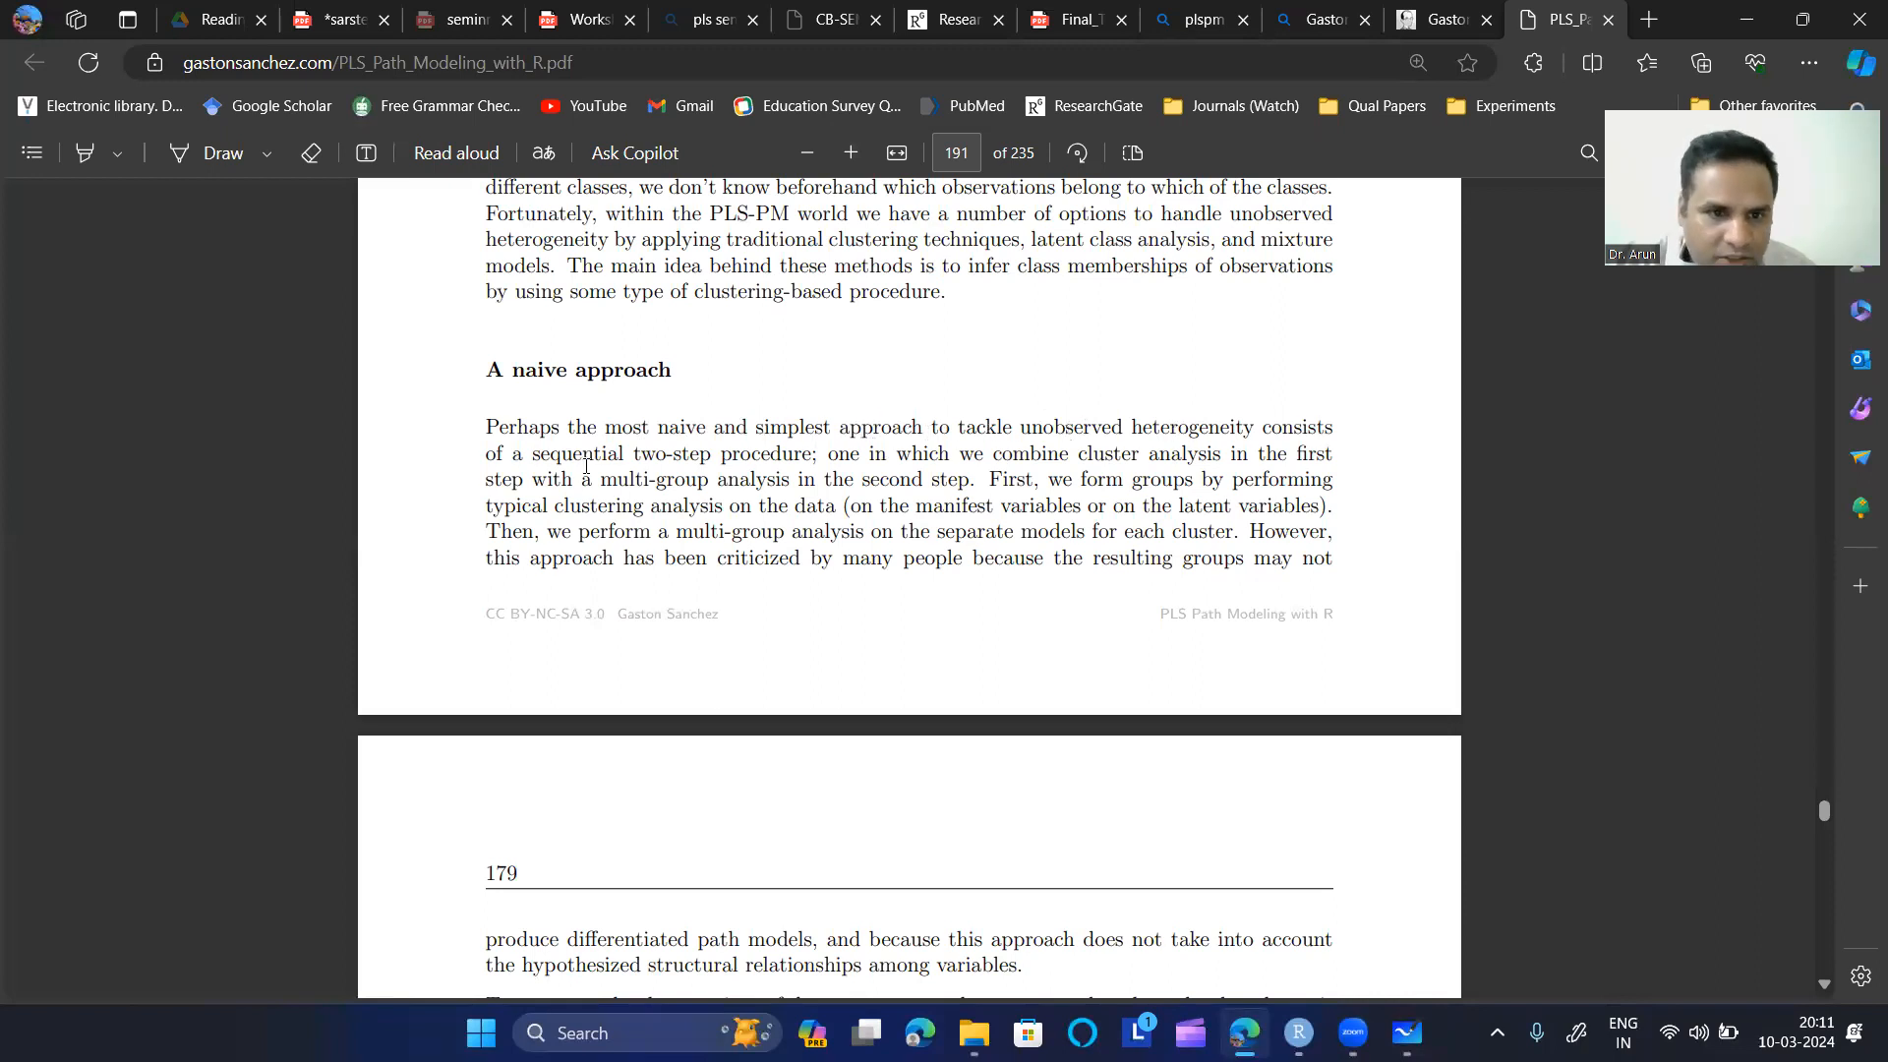
# - Point out FIMIX-PLS and REBUS-PLS by selecting each term in page 179's paragraph on approaches for detecting unobserved classes
pyautogui.scroll(-4, 961, 453)
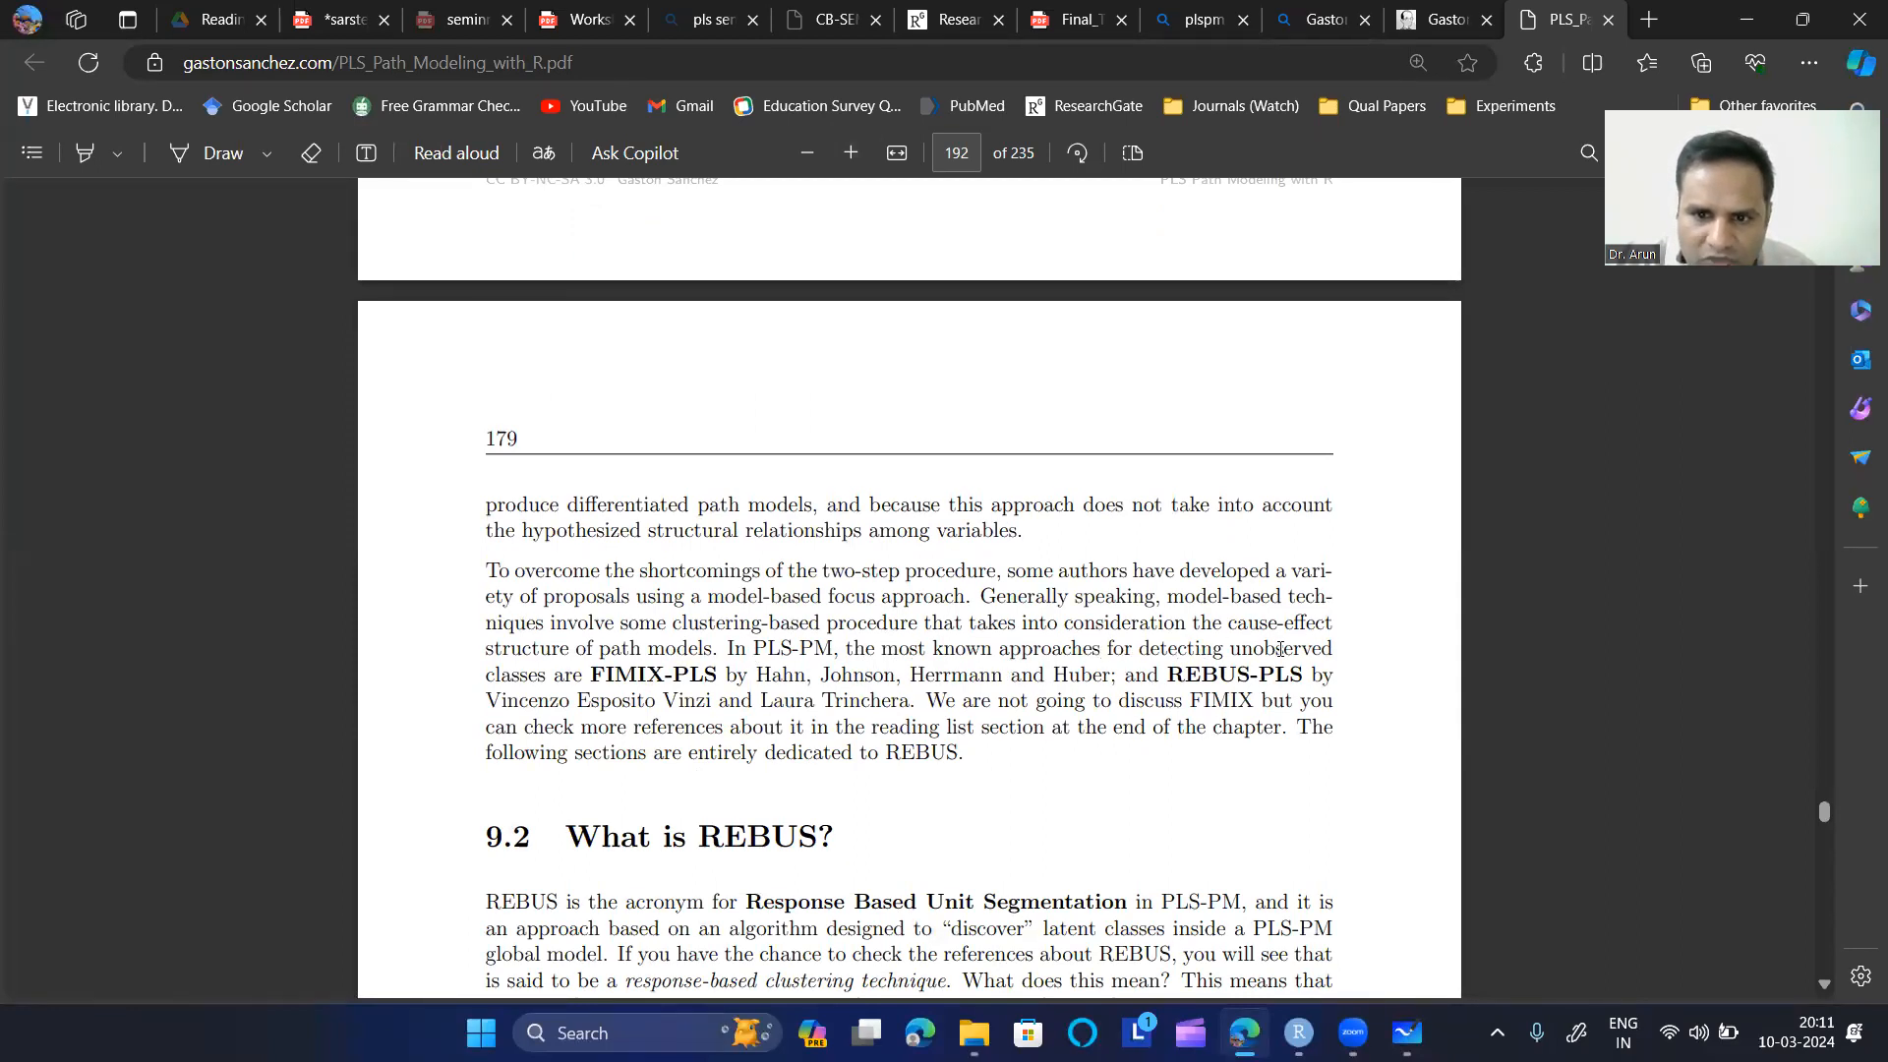
pyautogui.moveTo(591, 674); pyautogui.dragTo(1087, 700)
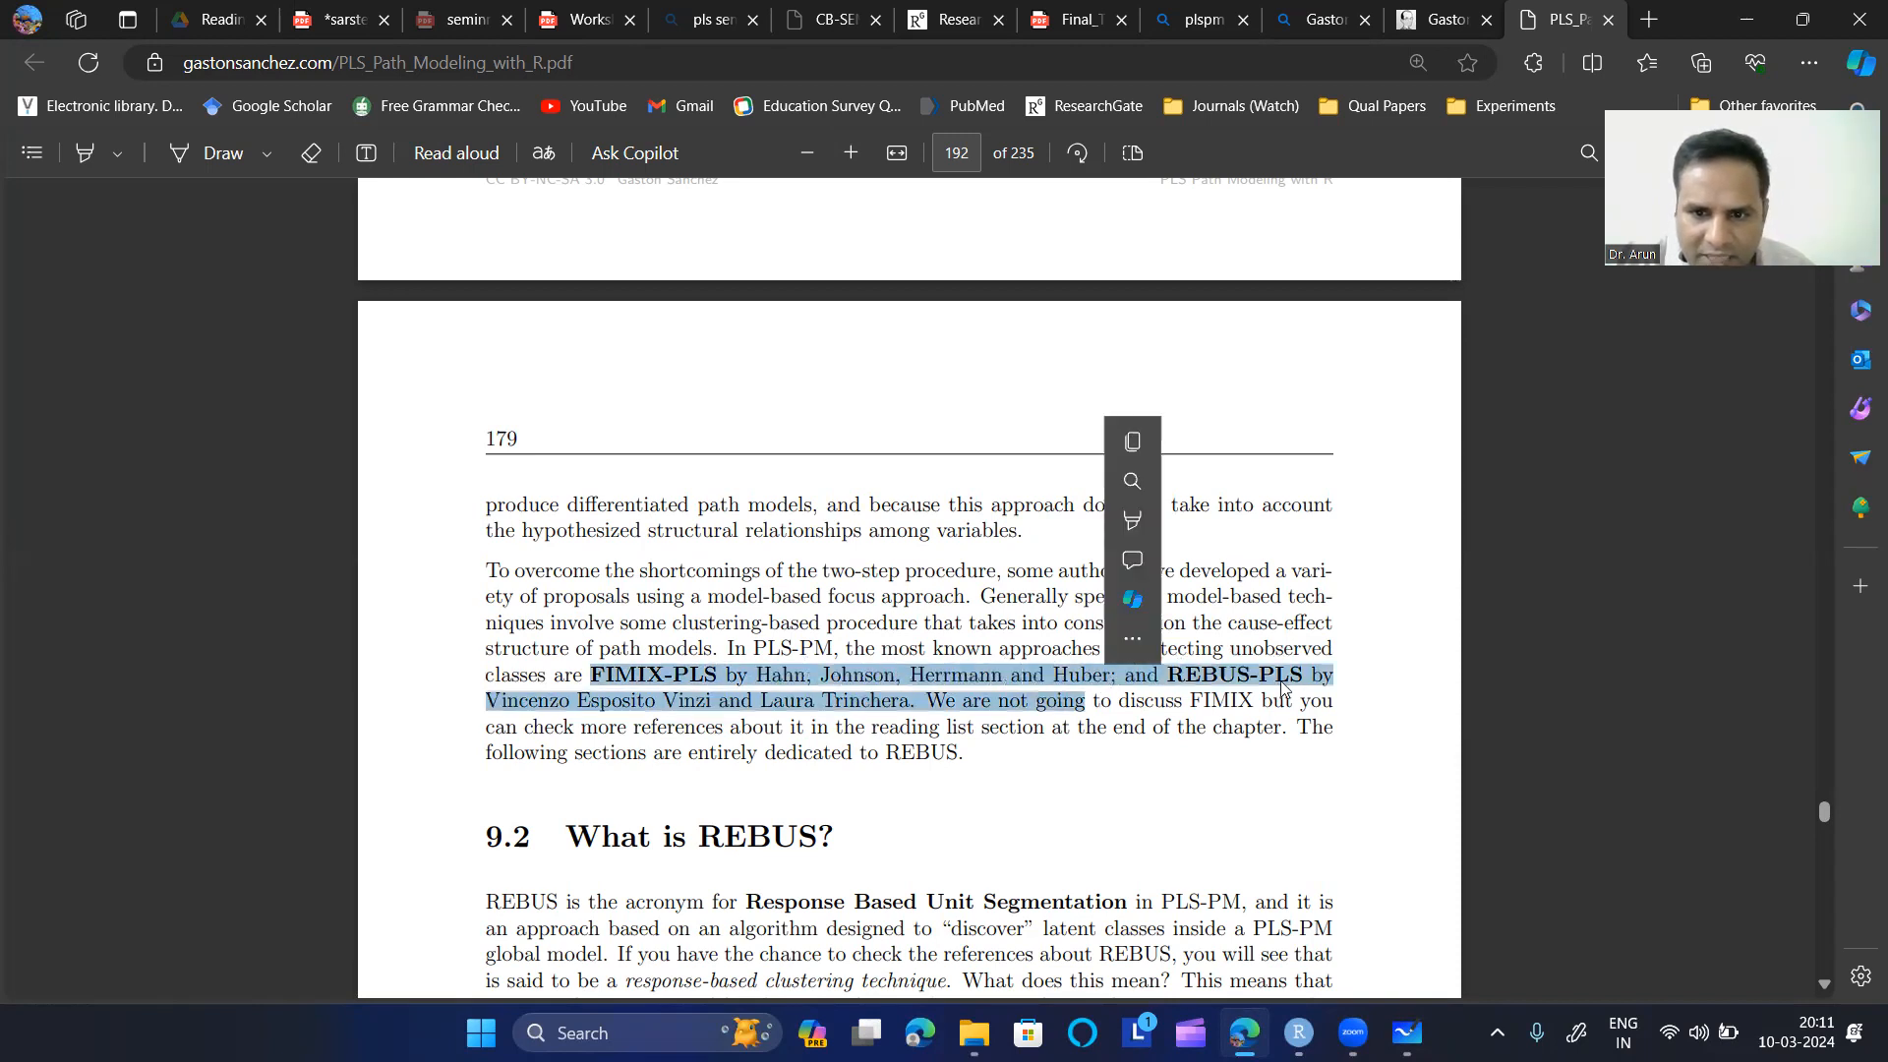
pyautogui.click(1323, 688)
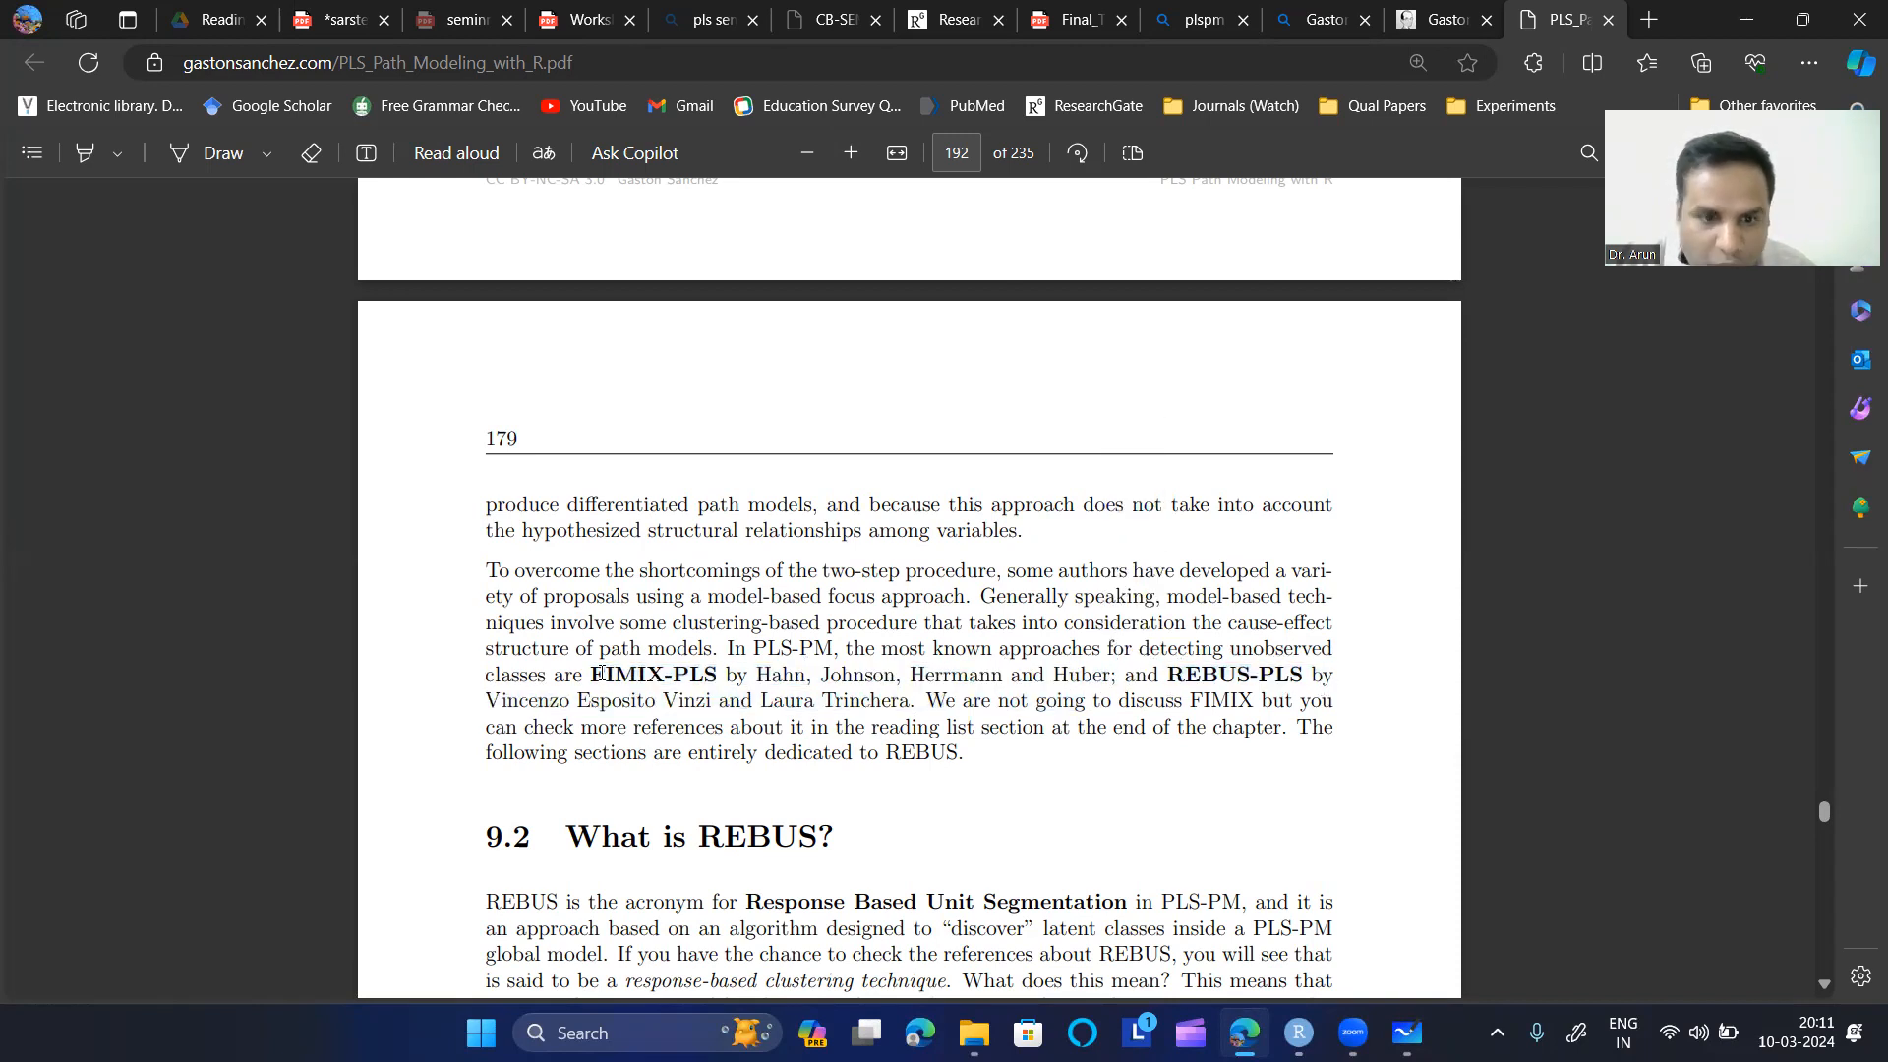
pyautogui.moveTo(595, 675); pyautogui.dragTo(723, 677)
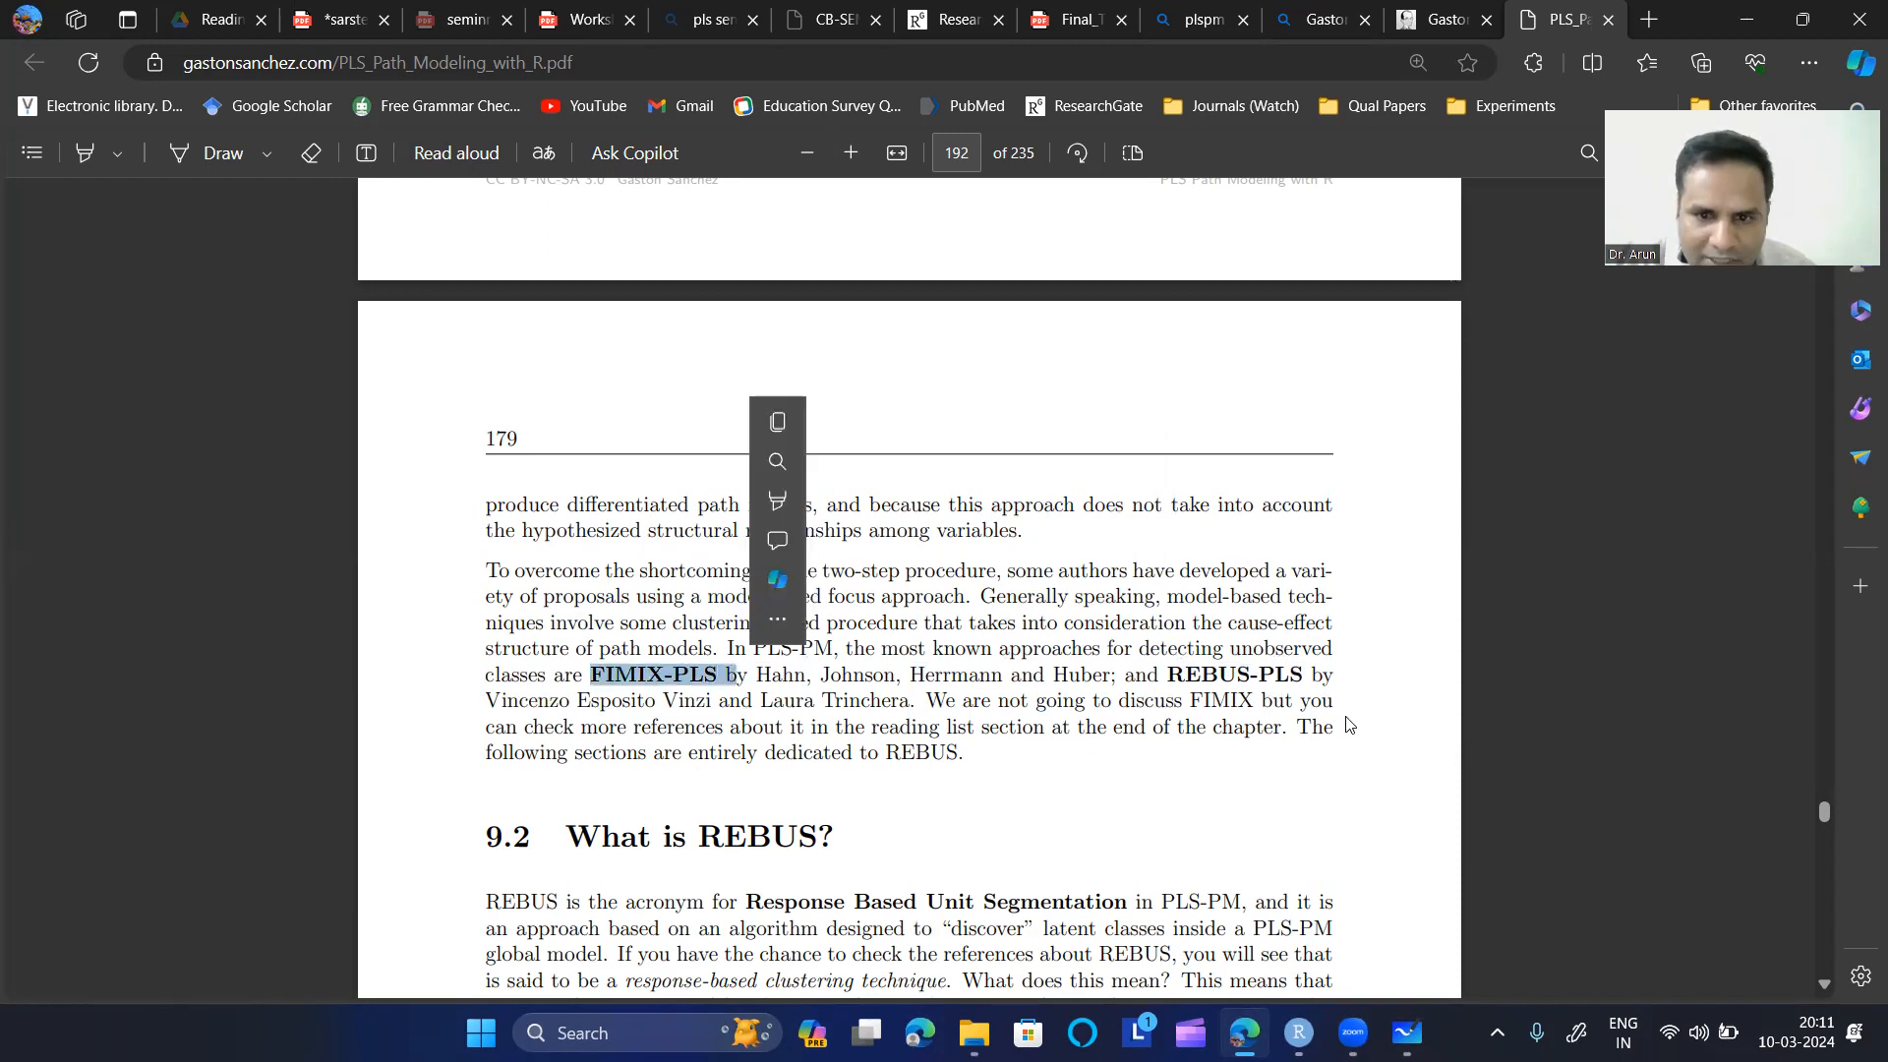
pyautogui.click(1199, 677)
pyautogui.moveTo(1168, 676); pyautogui.dragTo(1302, 675)
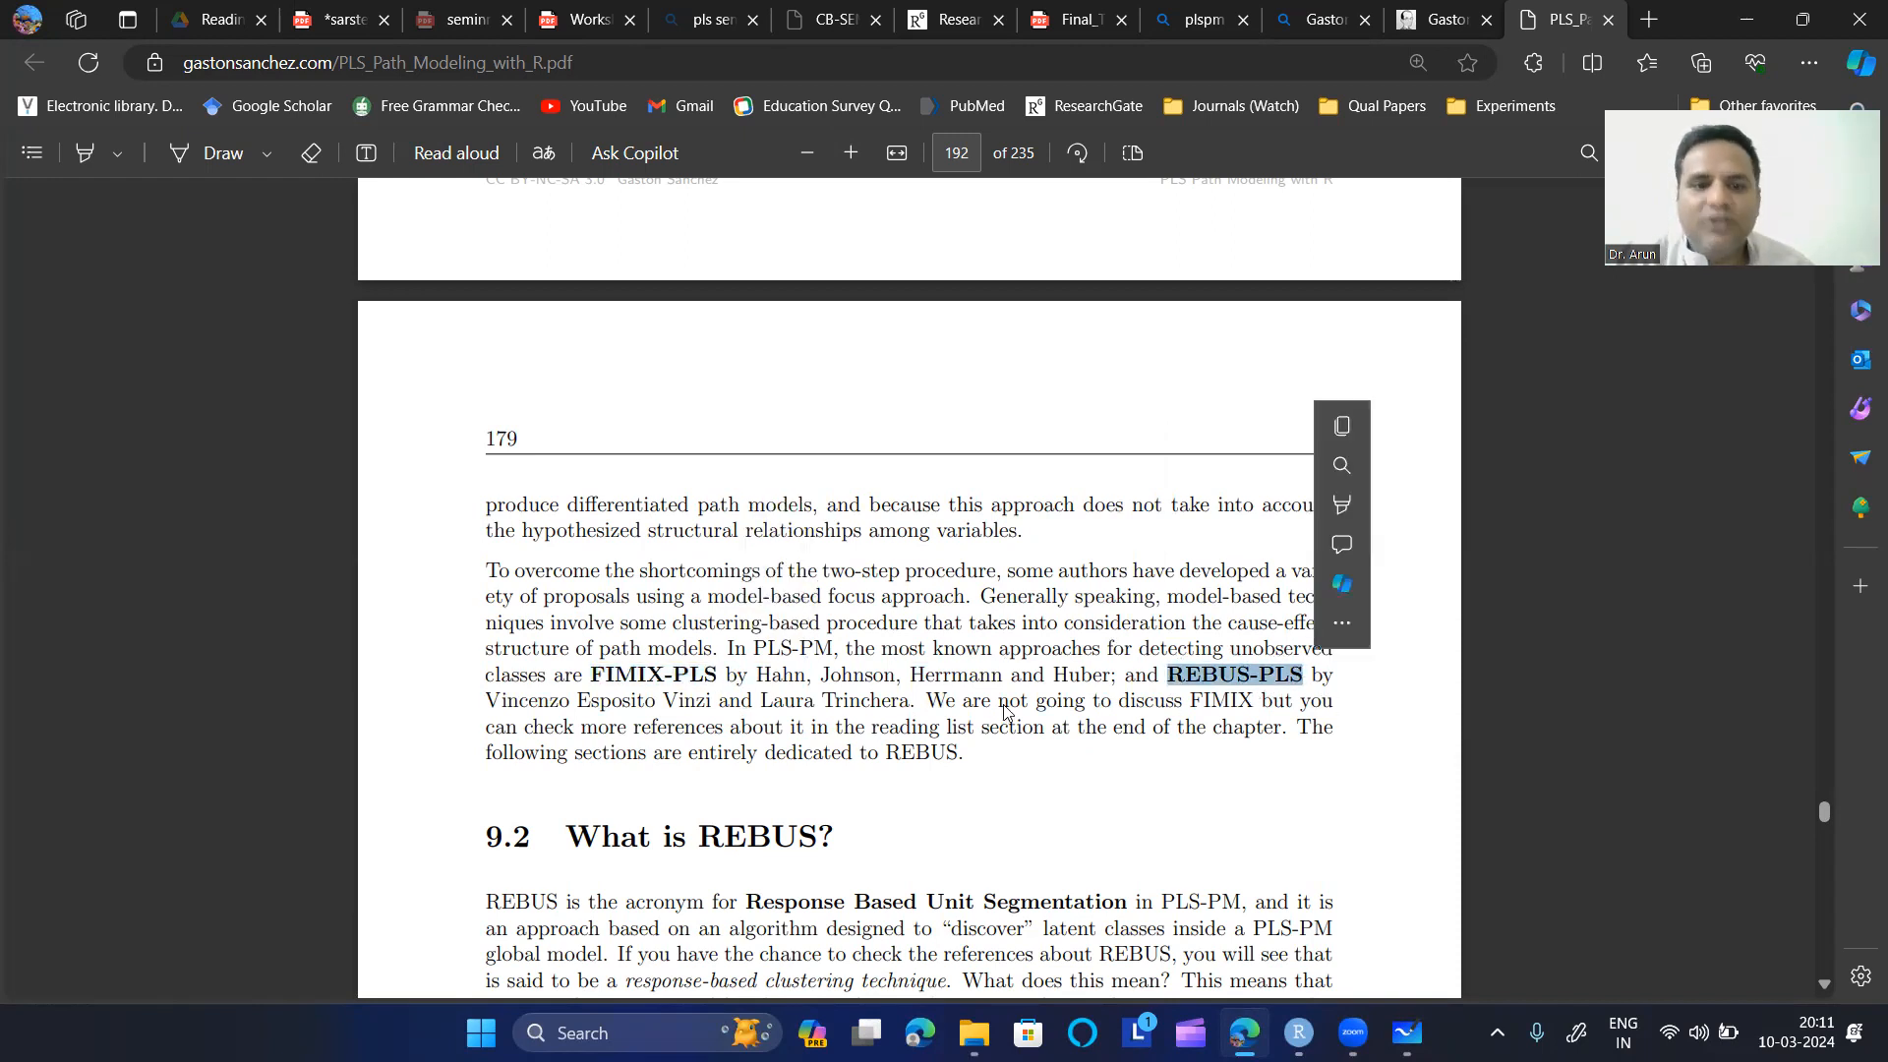
pyautogui.click(588, 653)
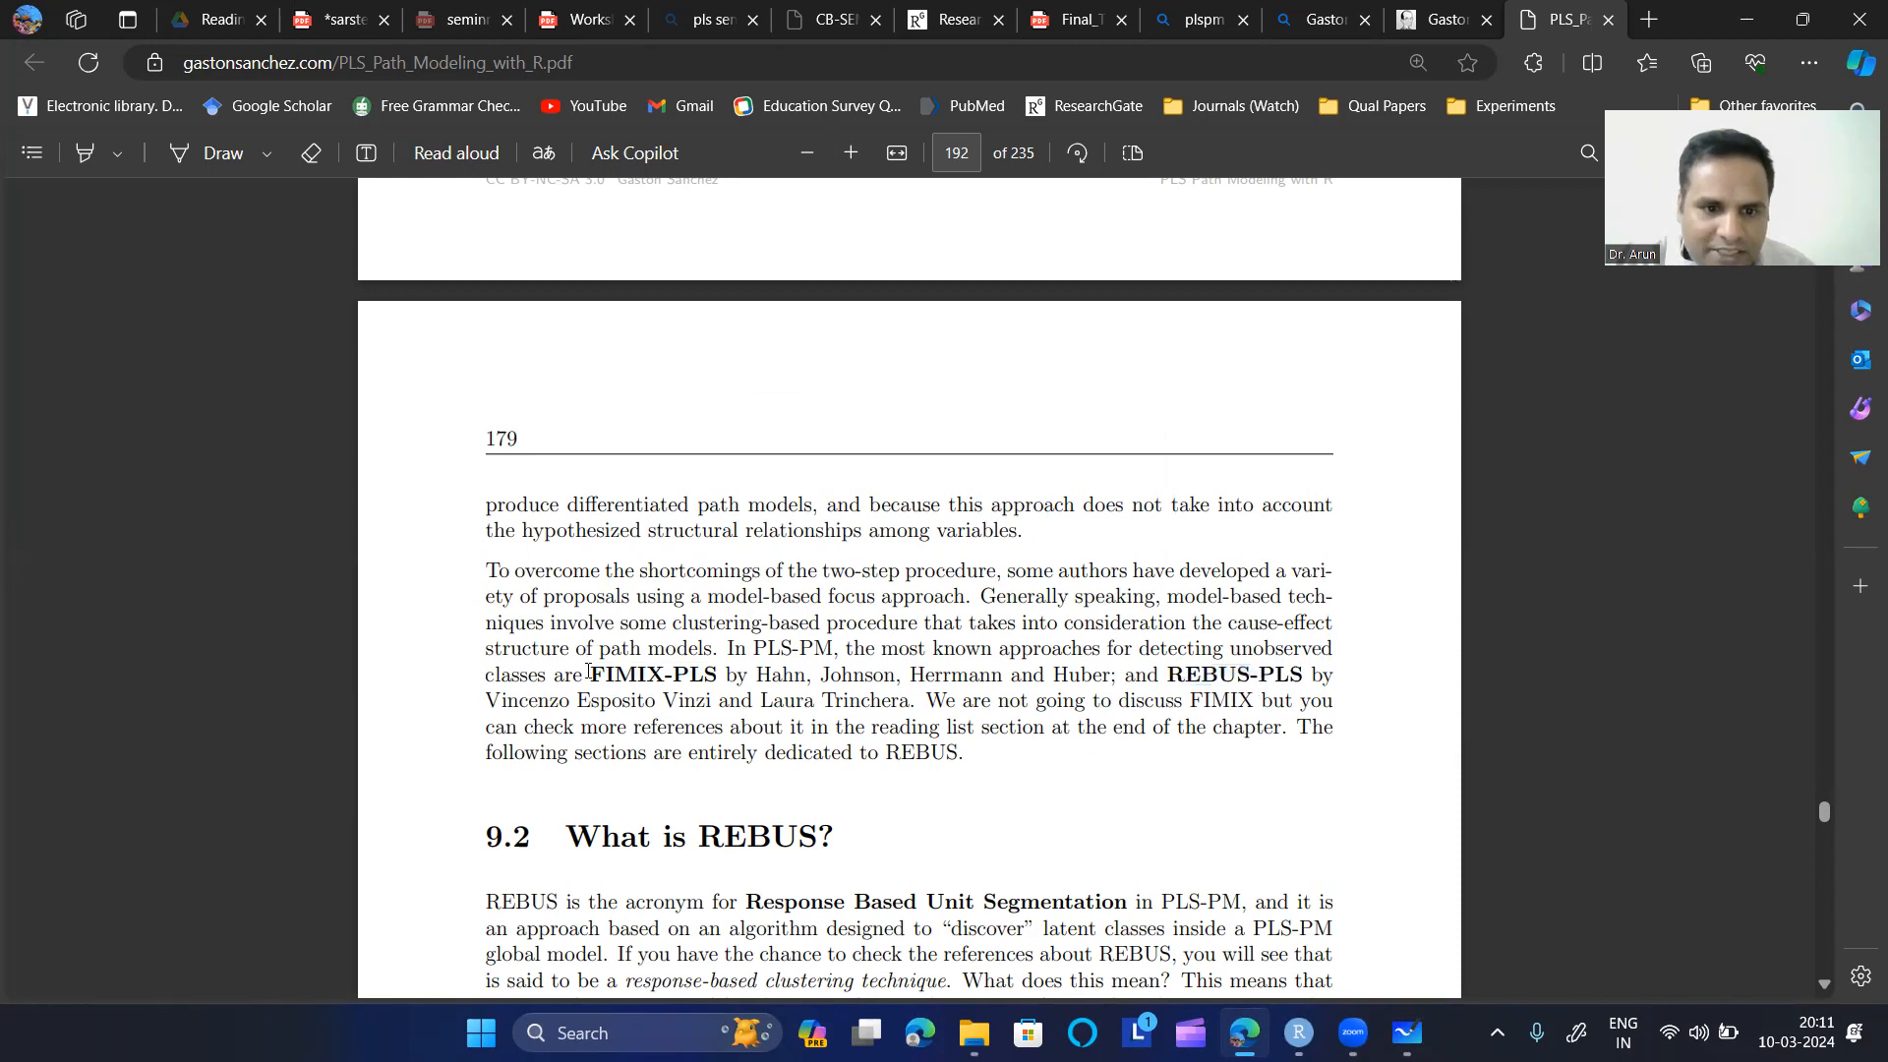
pyautogui.moveTo(588, 671); pyautogui.dragTo(720, 671)
pyautogui.moveTo(1164, 676); pyautogui.dragTo(1303, 675)
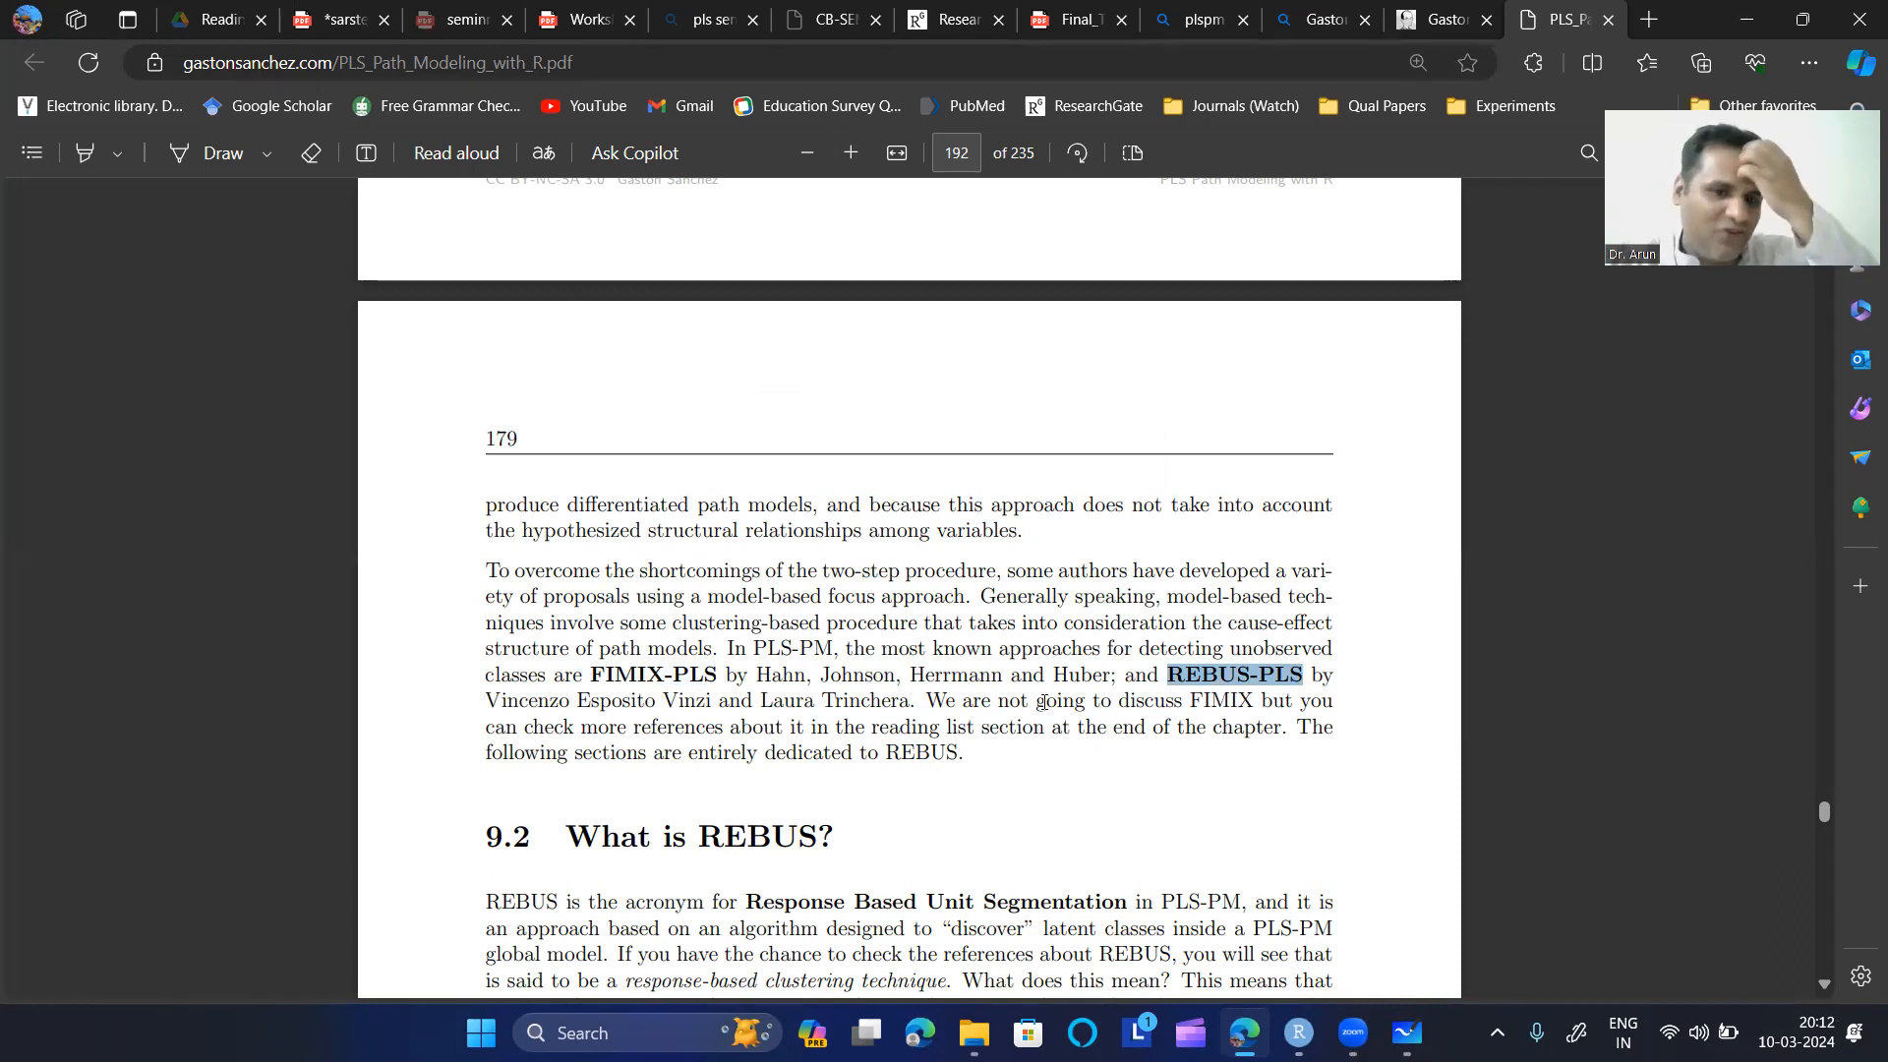
# - Read section 9.2 What is REBUS? through to the REBUS algorithm description, marking the term Response Based Unit Segmentation by selecting it
pyautogui.scroll(-4, 1040, 737)
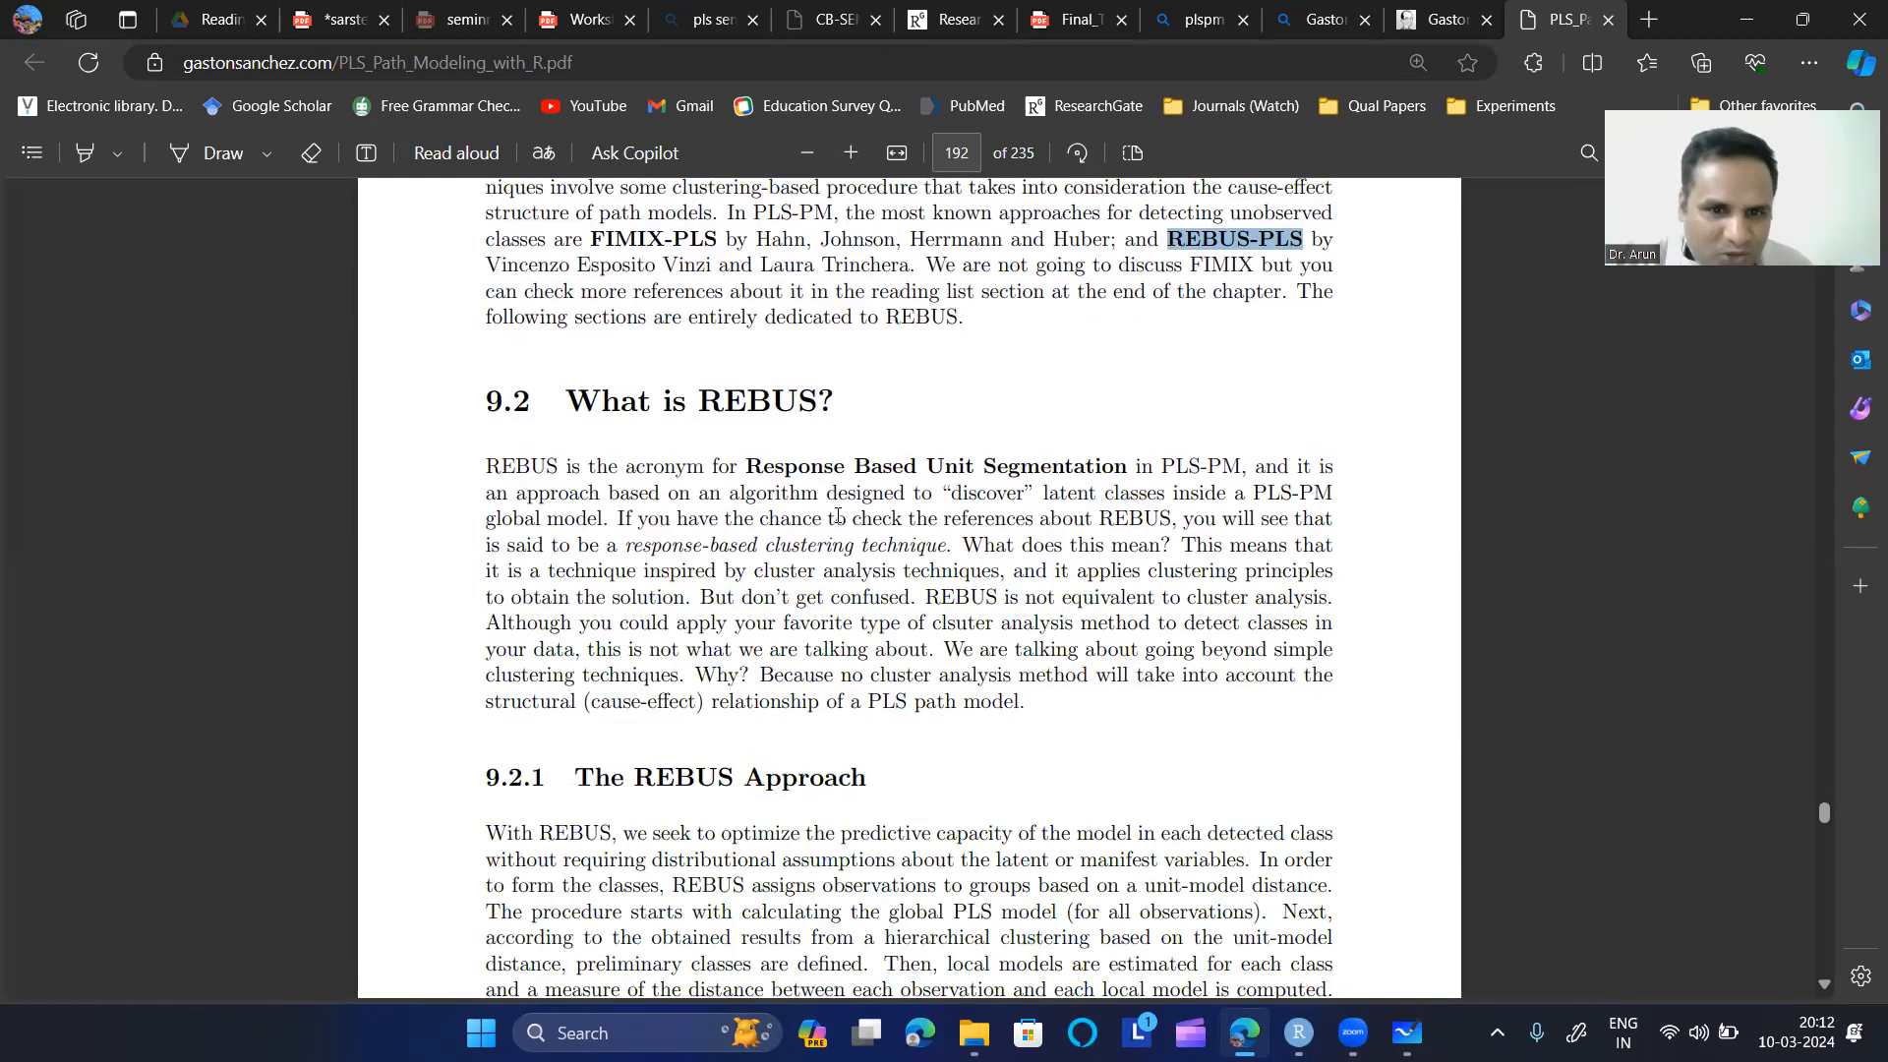
pyautogui.moveTo(746, 467); pyautogui.dragTo(1152, 468)
pyautogui.scroll(-12, 1026, 528)
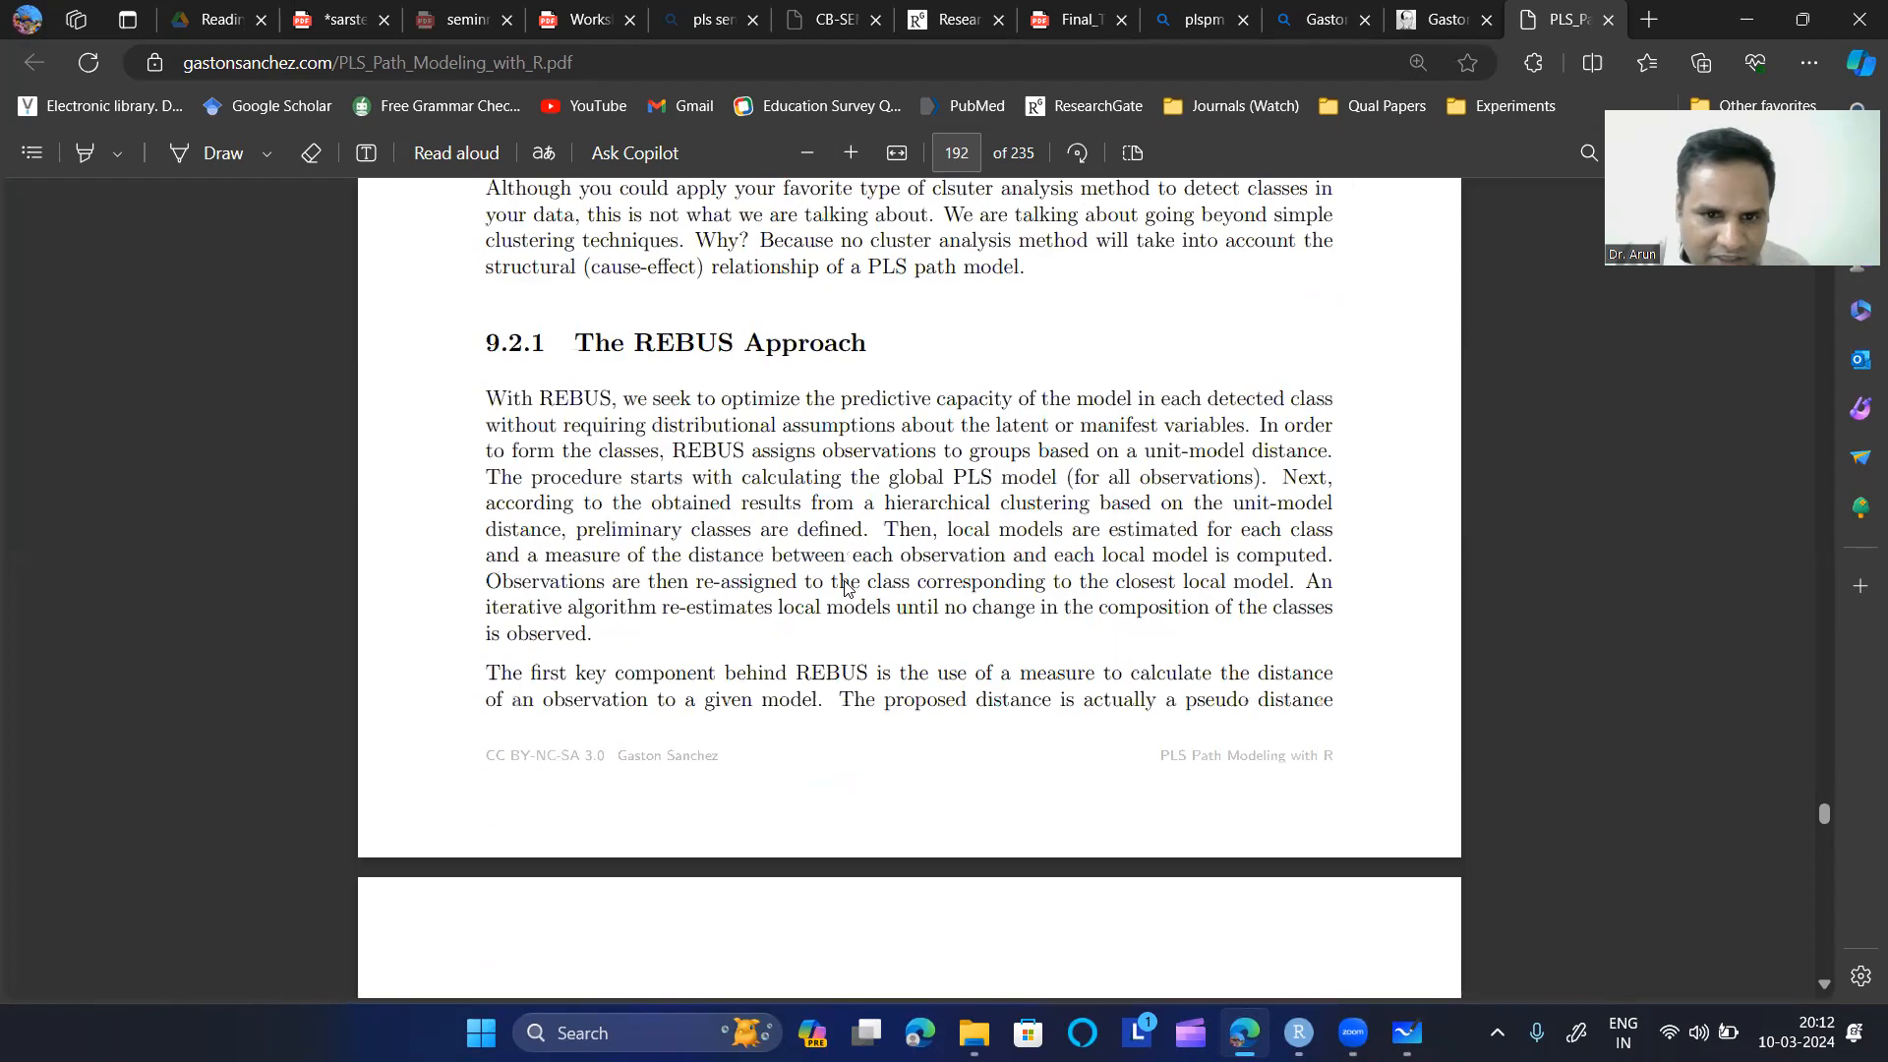
pyautogui.scroll(5, 846, 587)
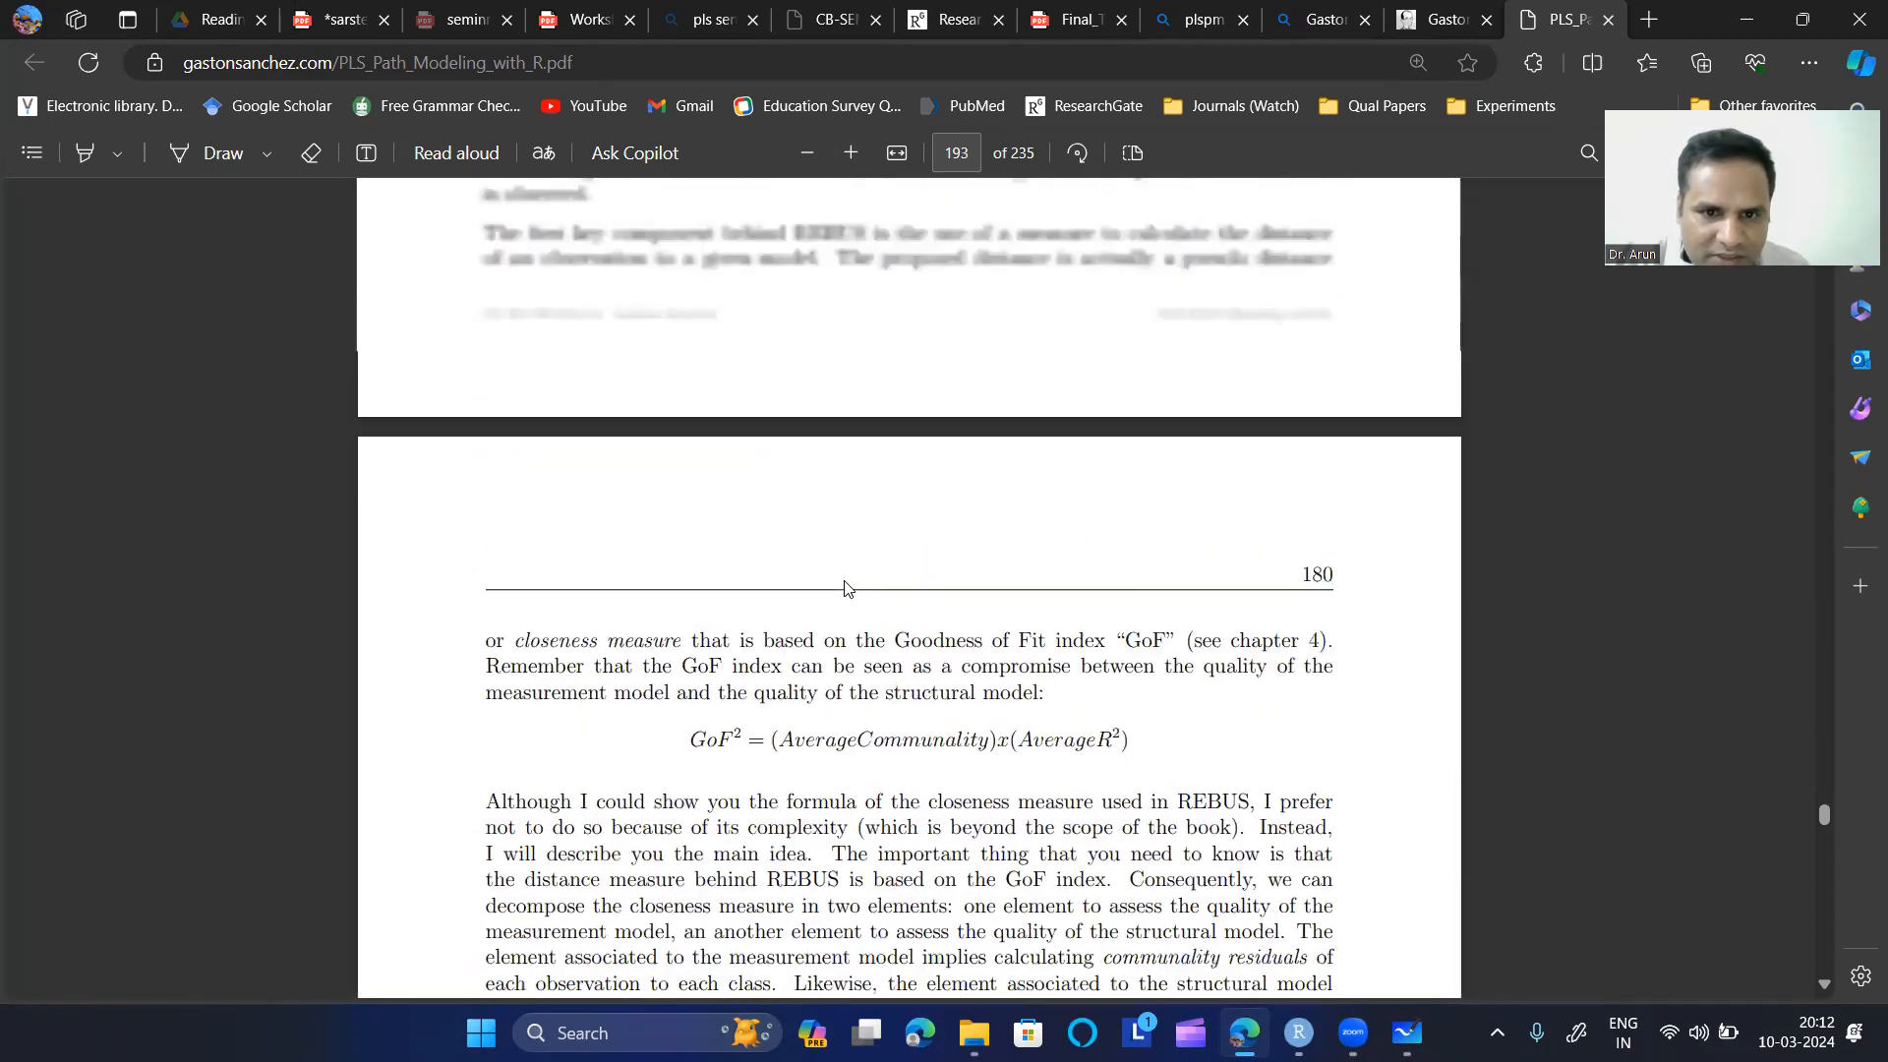
pyautogui.scroll(-9, 867, 517)
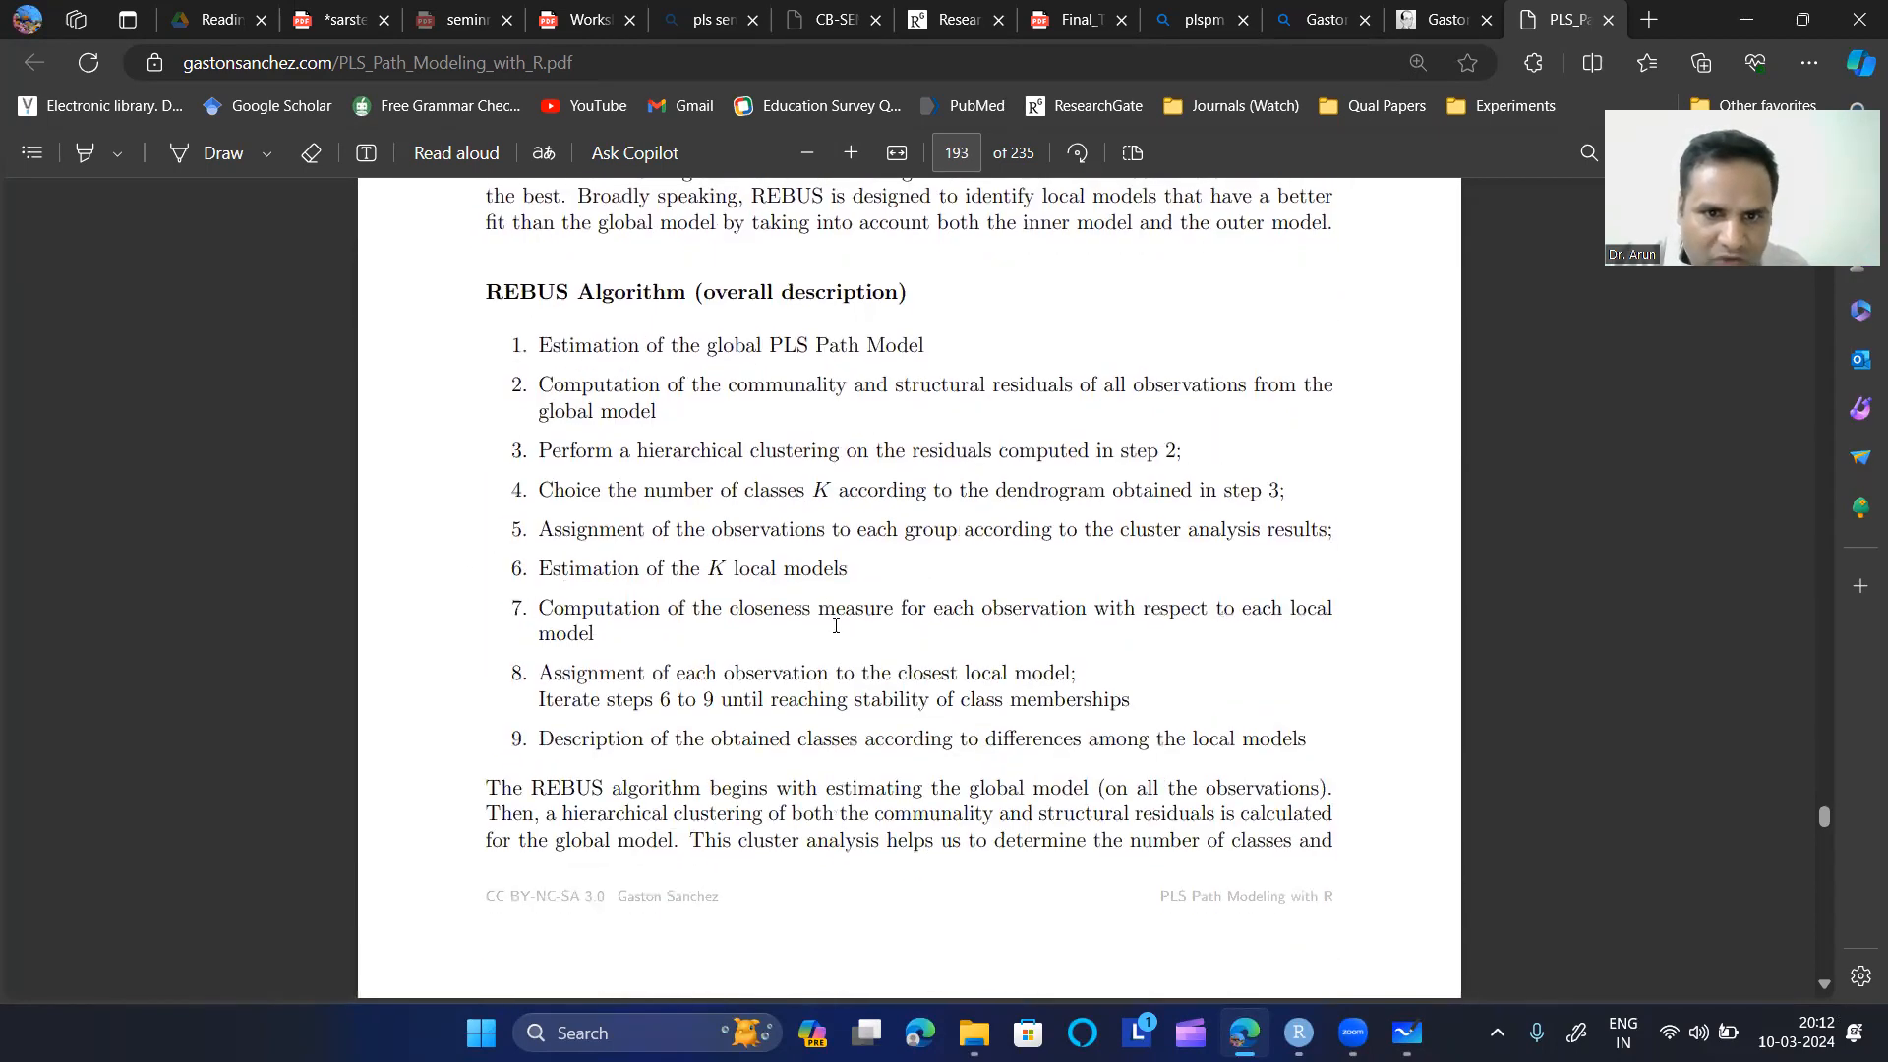
# - Go on to the R code example on page 183 that defines the Attack, Defense and Success path matrix
pyautogui.scroll(-15, 836, 626)
pyautogui.scroll(-12, 814, 558)
pyautogui.scroll(-15, 755, 654)
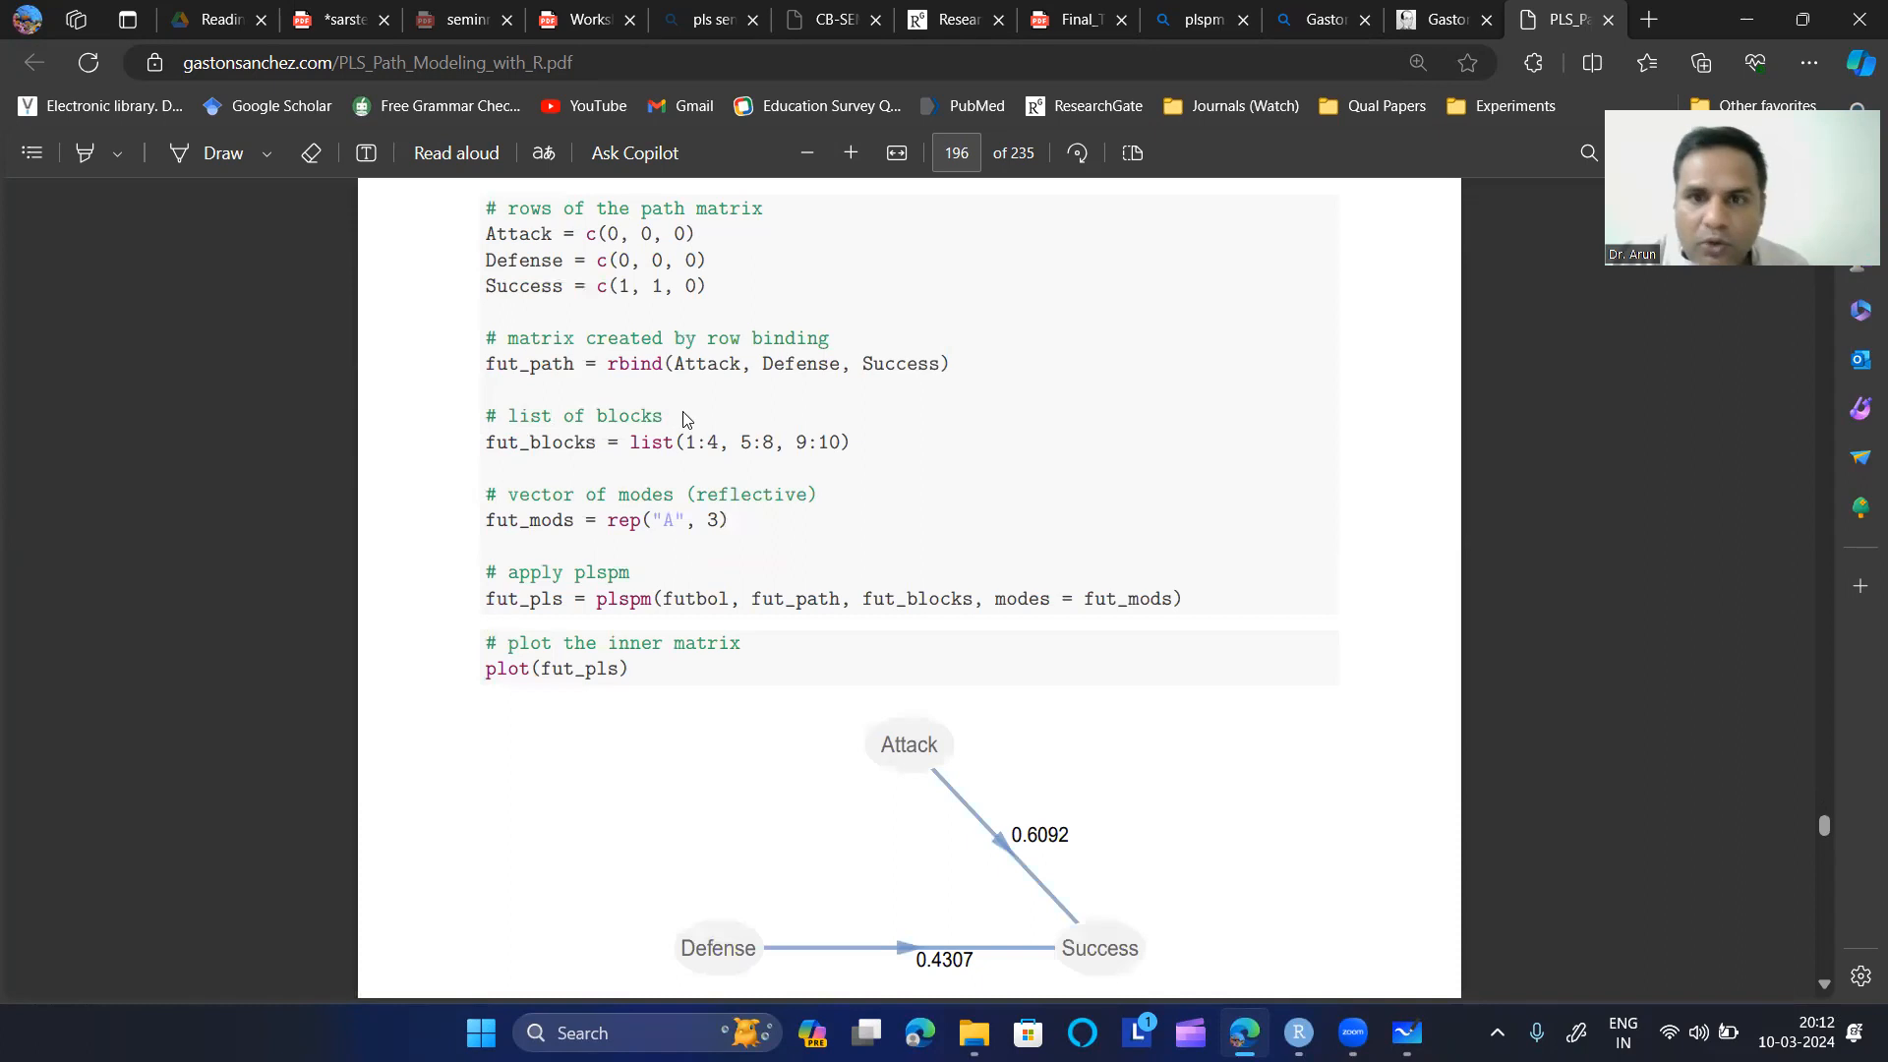
pyautogui.scroll(2, 686, 418)
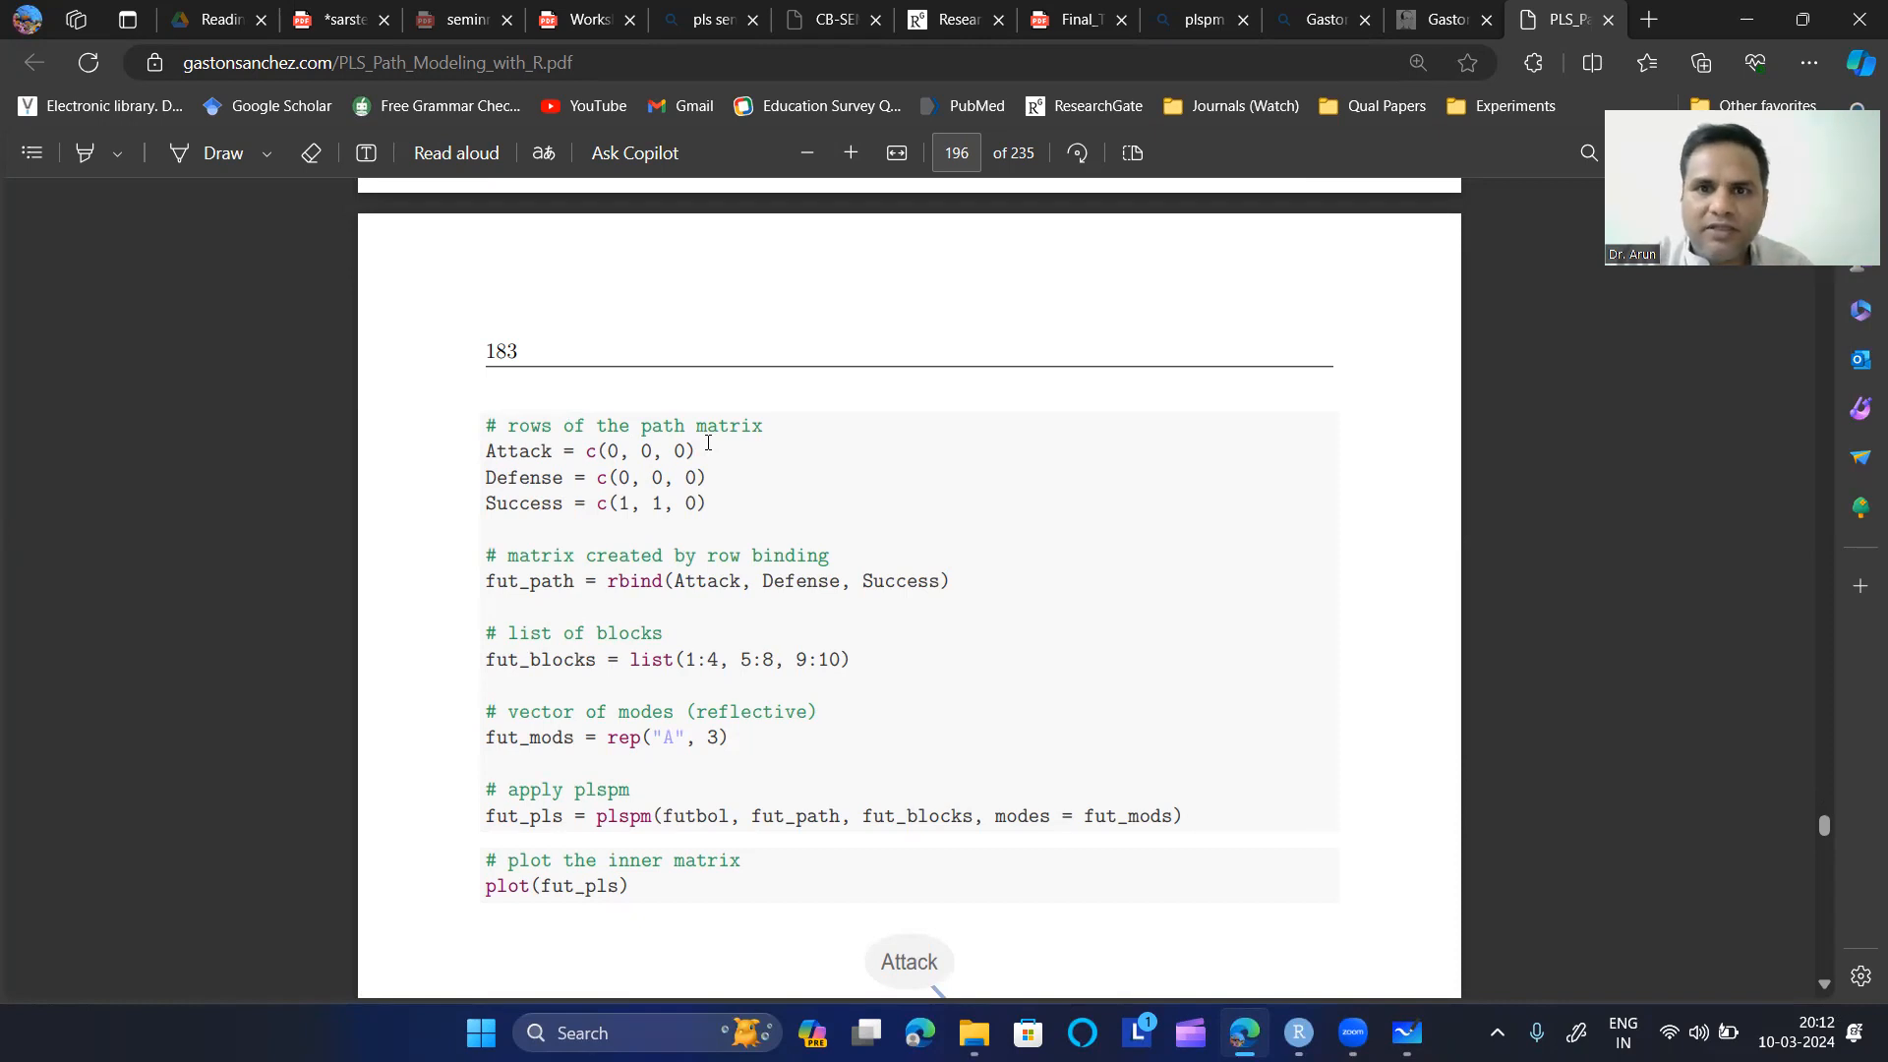
pyautogui.scroll(6, 708, 442)
pyautogui.scroll(-6, 698, 603)
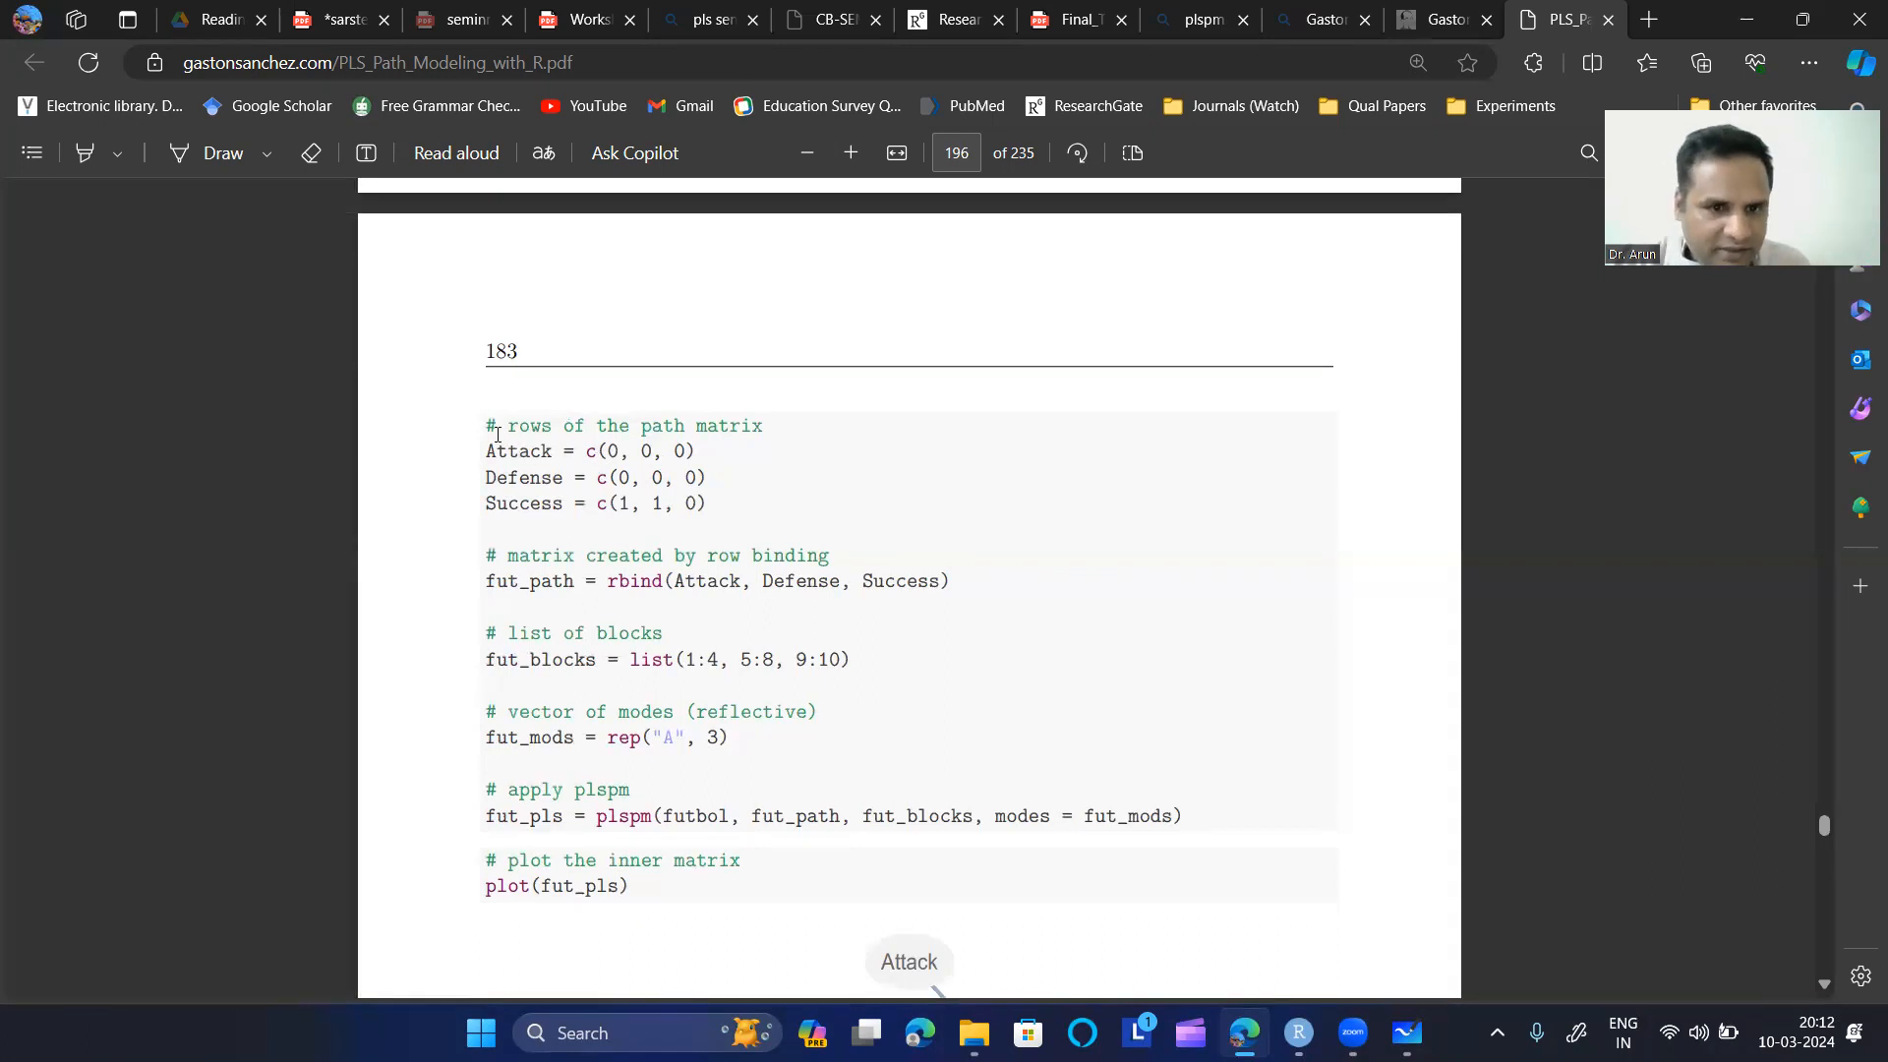
# - Point out page 183's code block and its comment line "rows of the path matrix" by selecting them, and view the inner model plot
pyautogui.moveTo(486, 424); pyautogui.dragTo(699, 914)
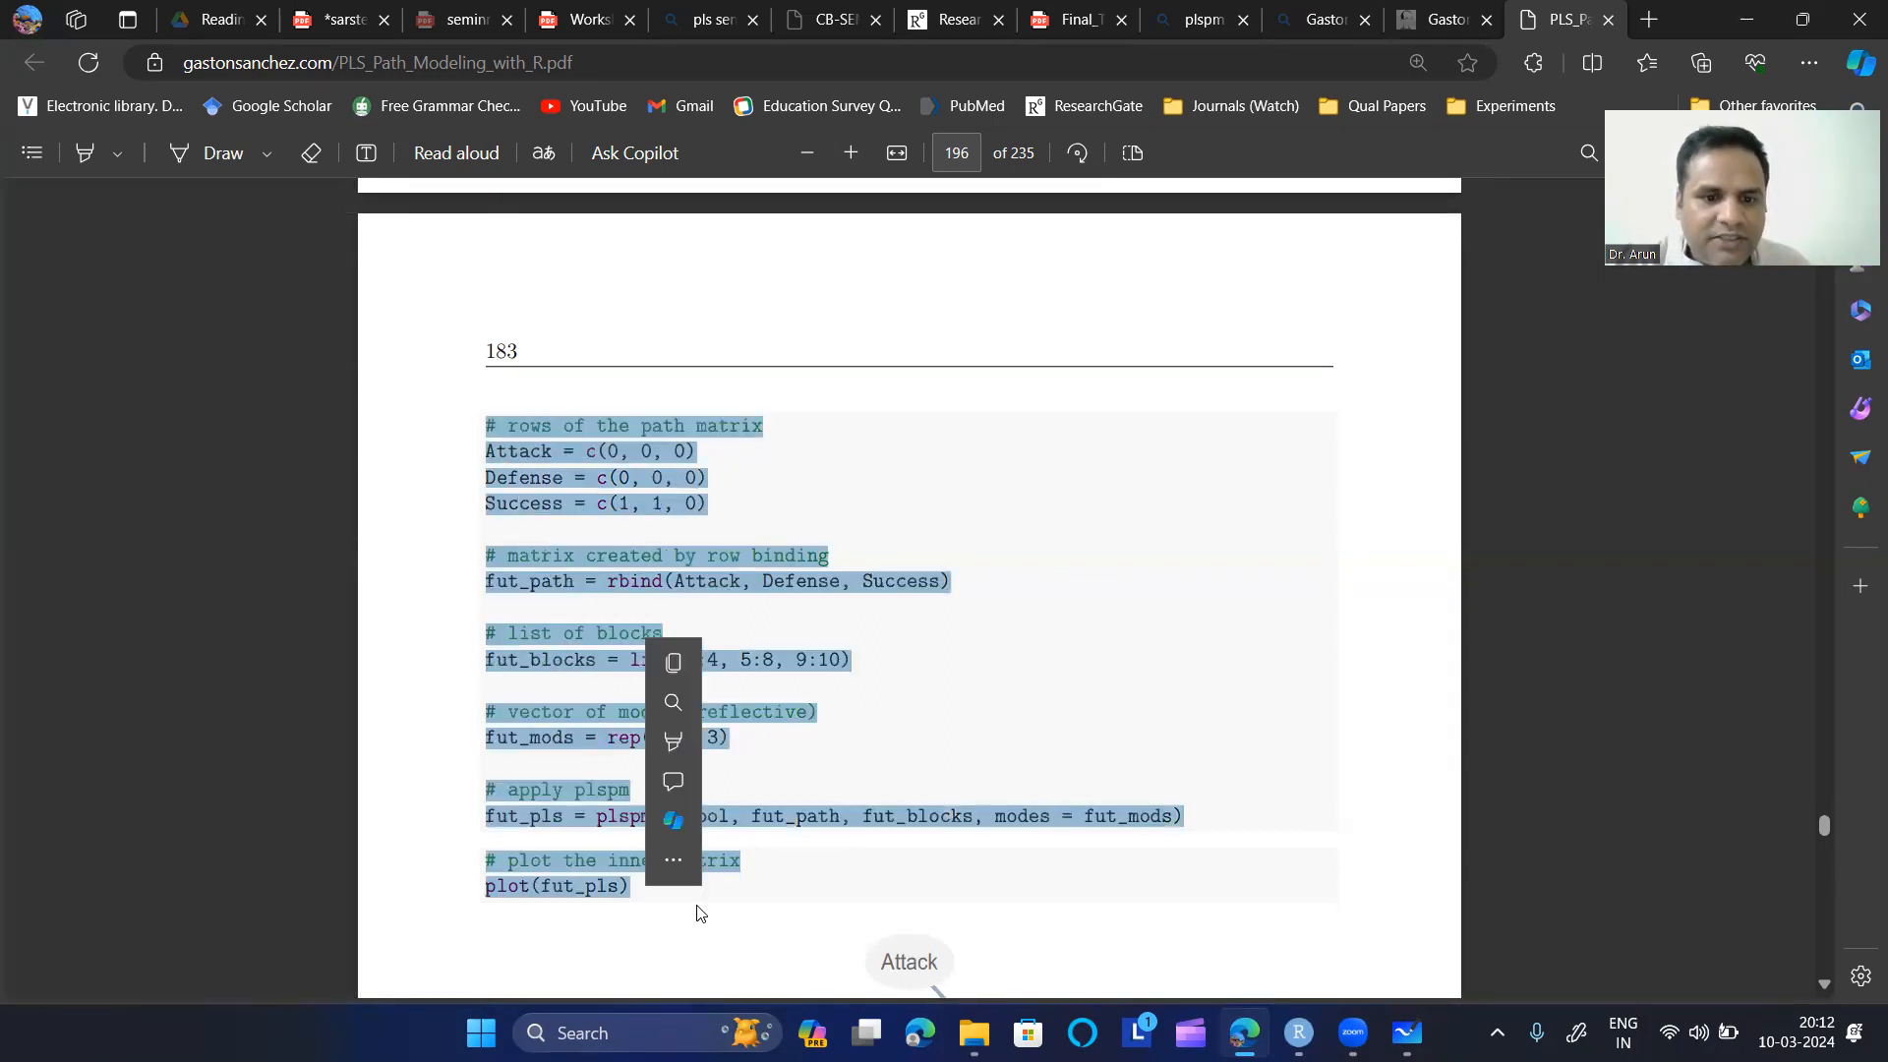
pyautogui.click(701, 916)
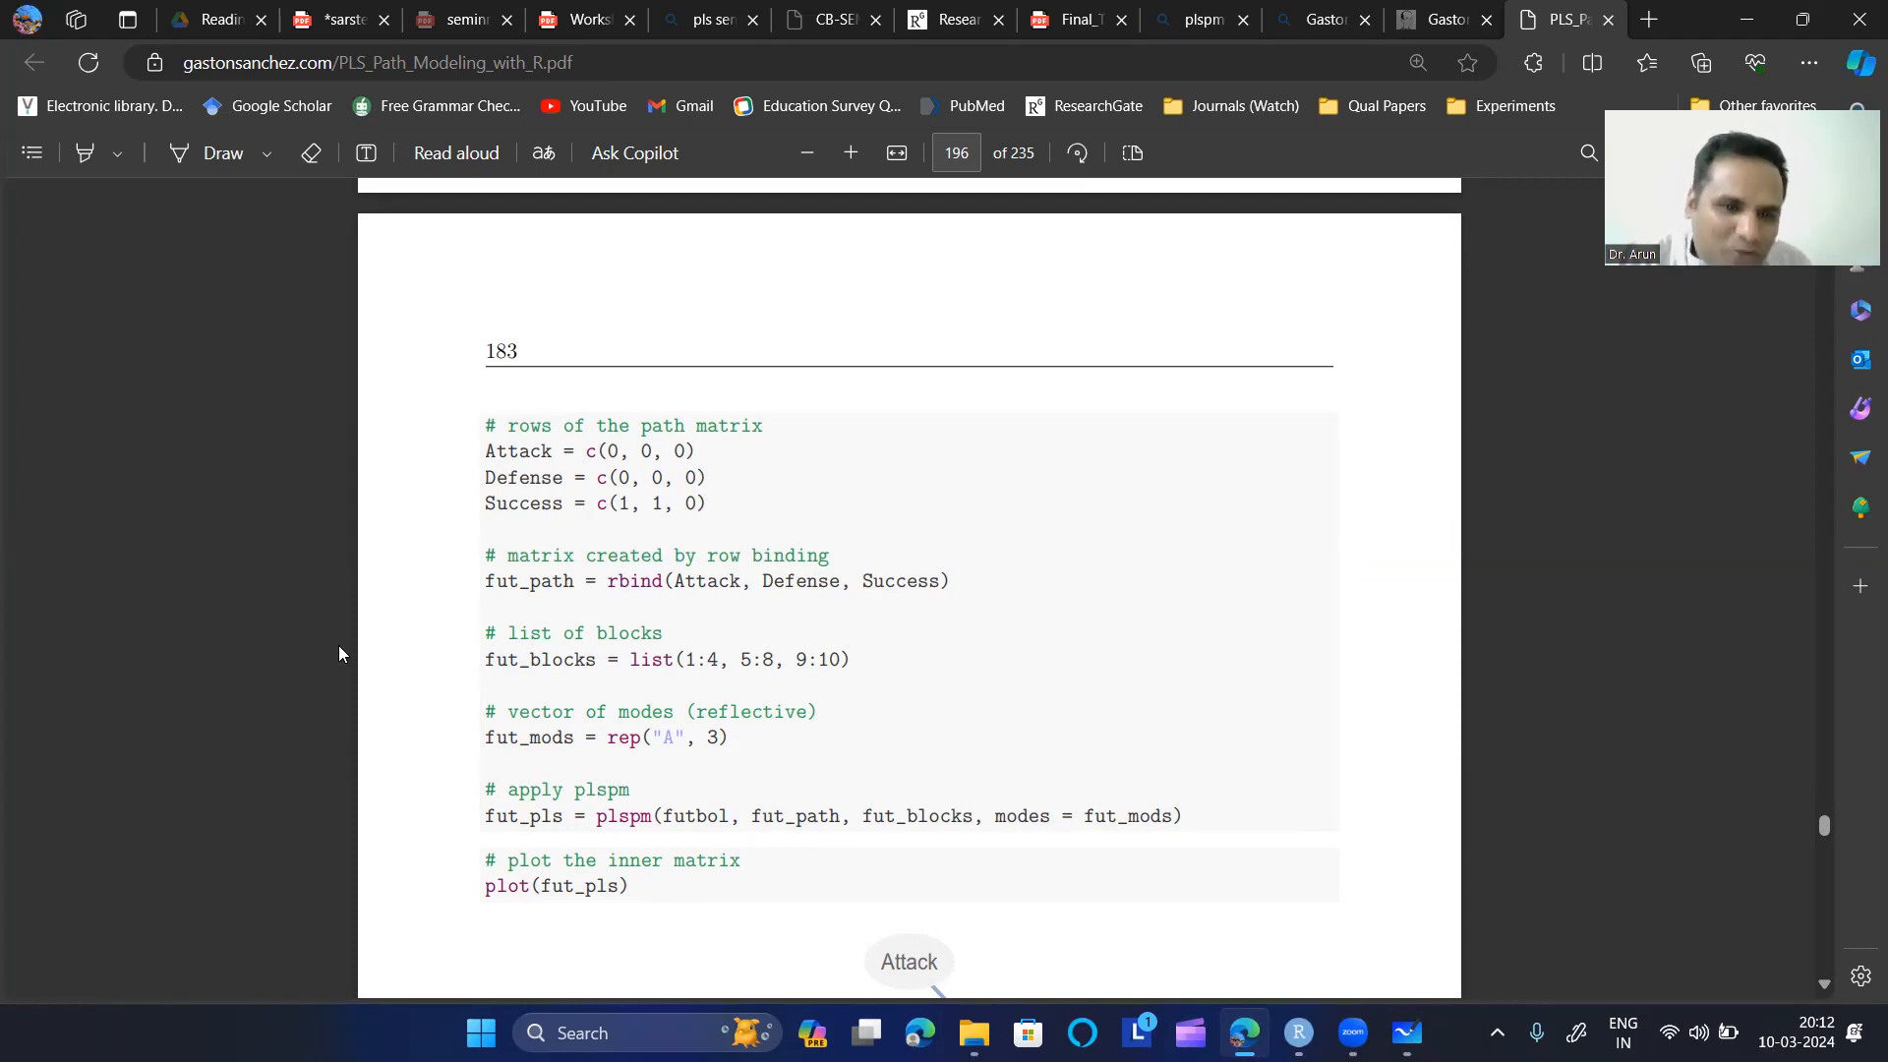
pyautogui.moveTo(492, 459); pyautogui.dragTo(691, 924)
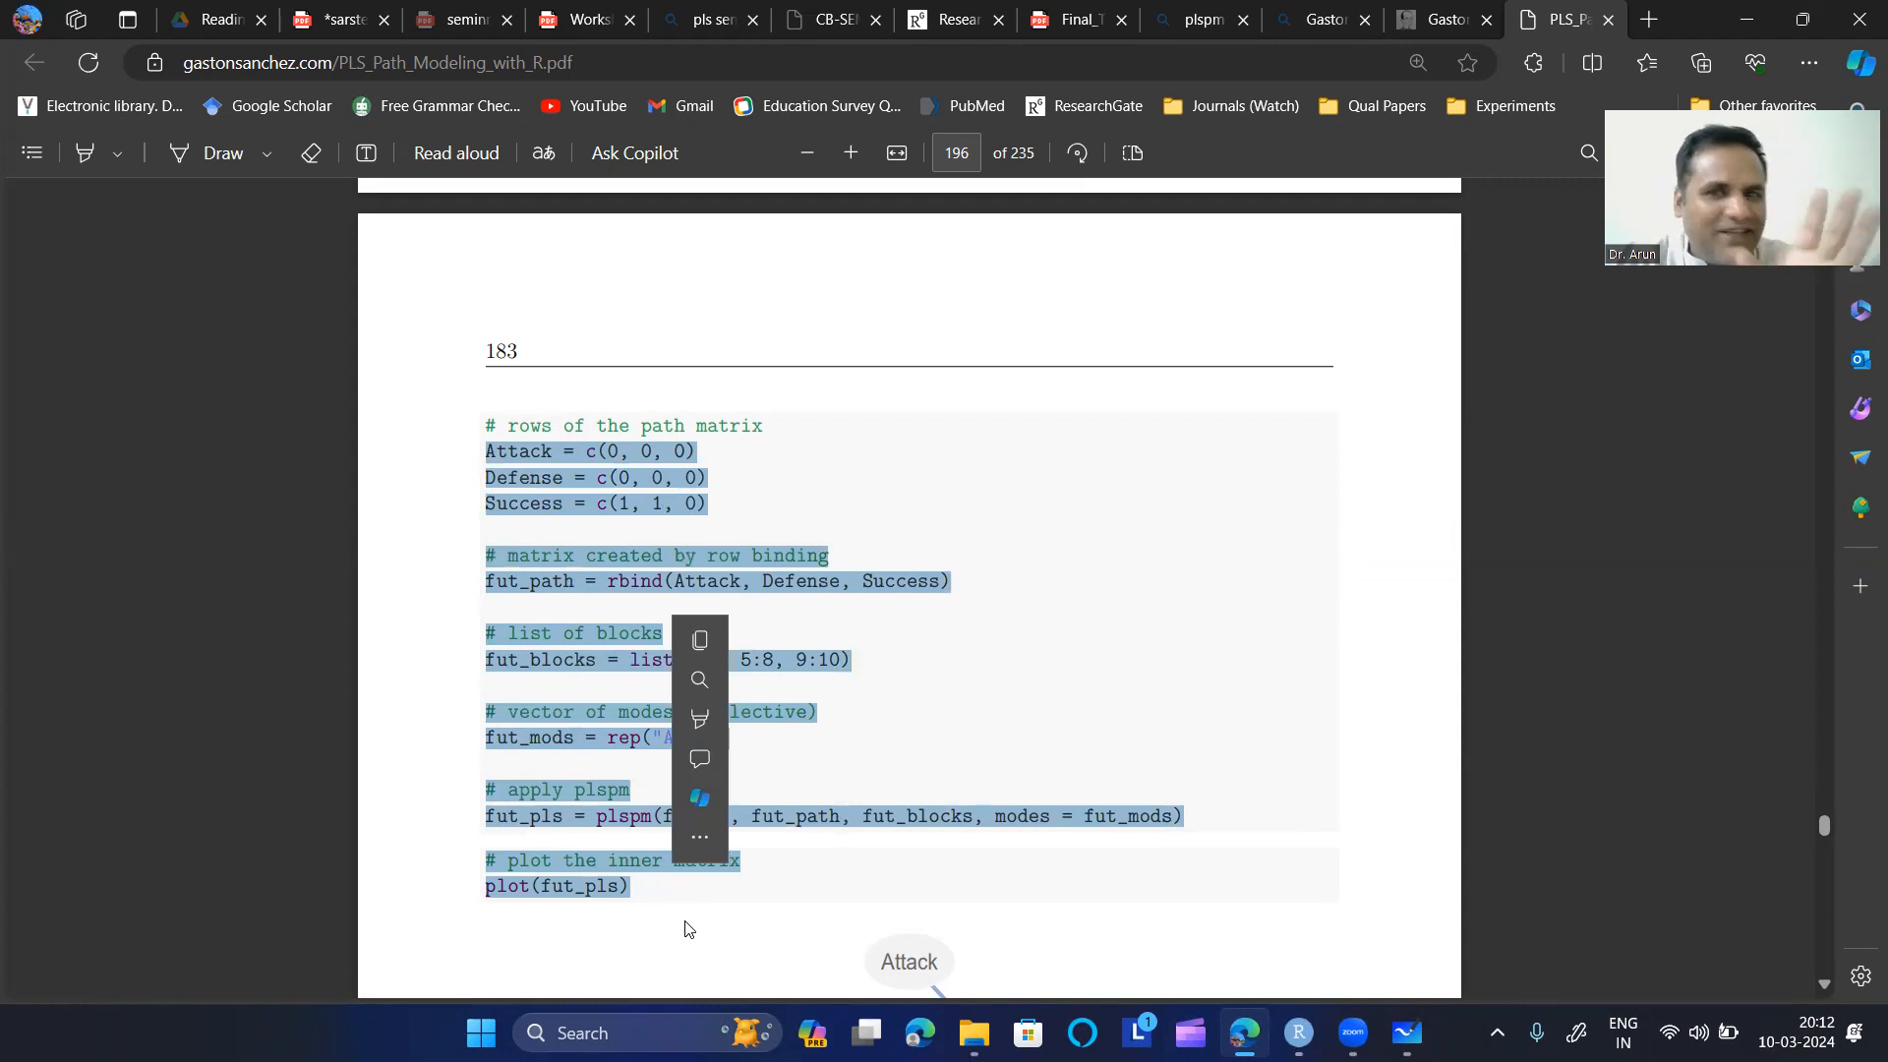
pyautogui.click(686, 926)
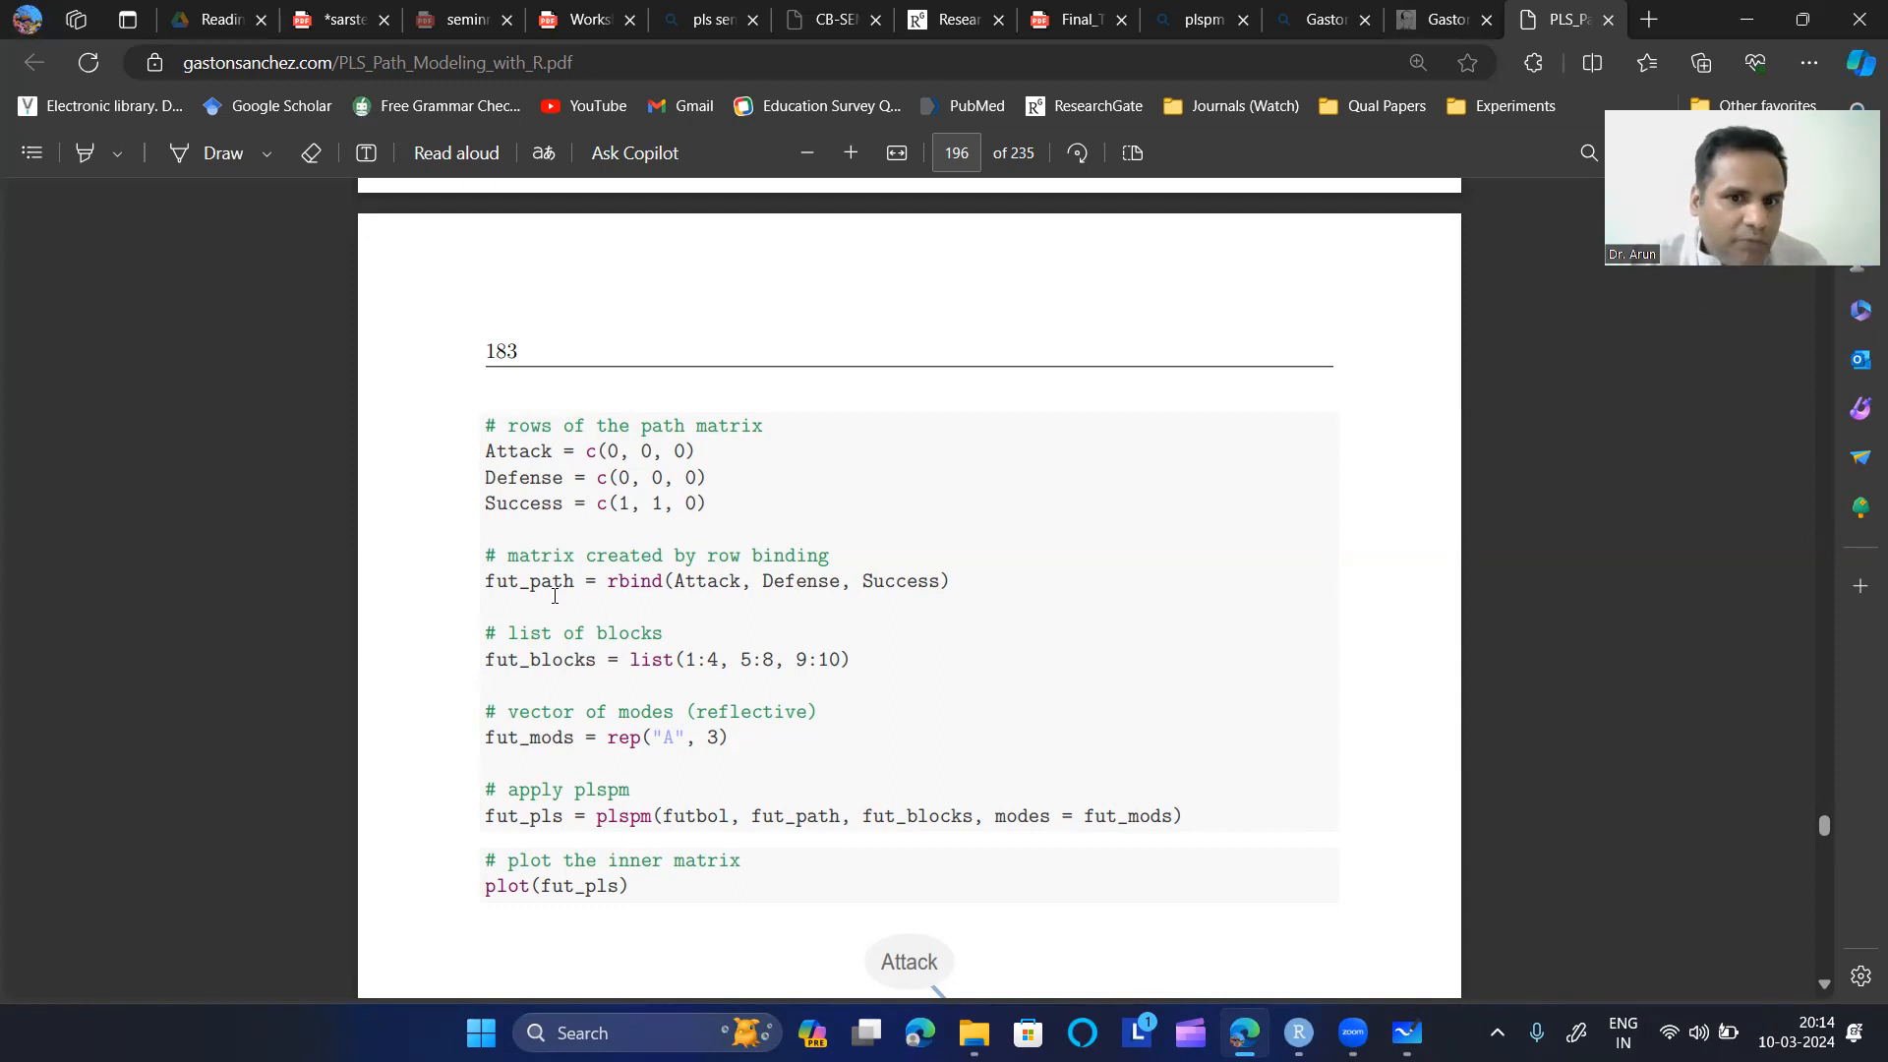
pyautogui.moveTo(482, 424); pyautogui.dragTo(786, 437)
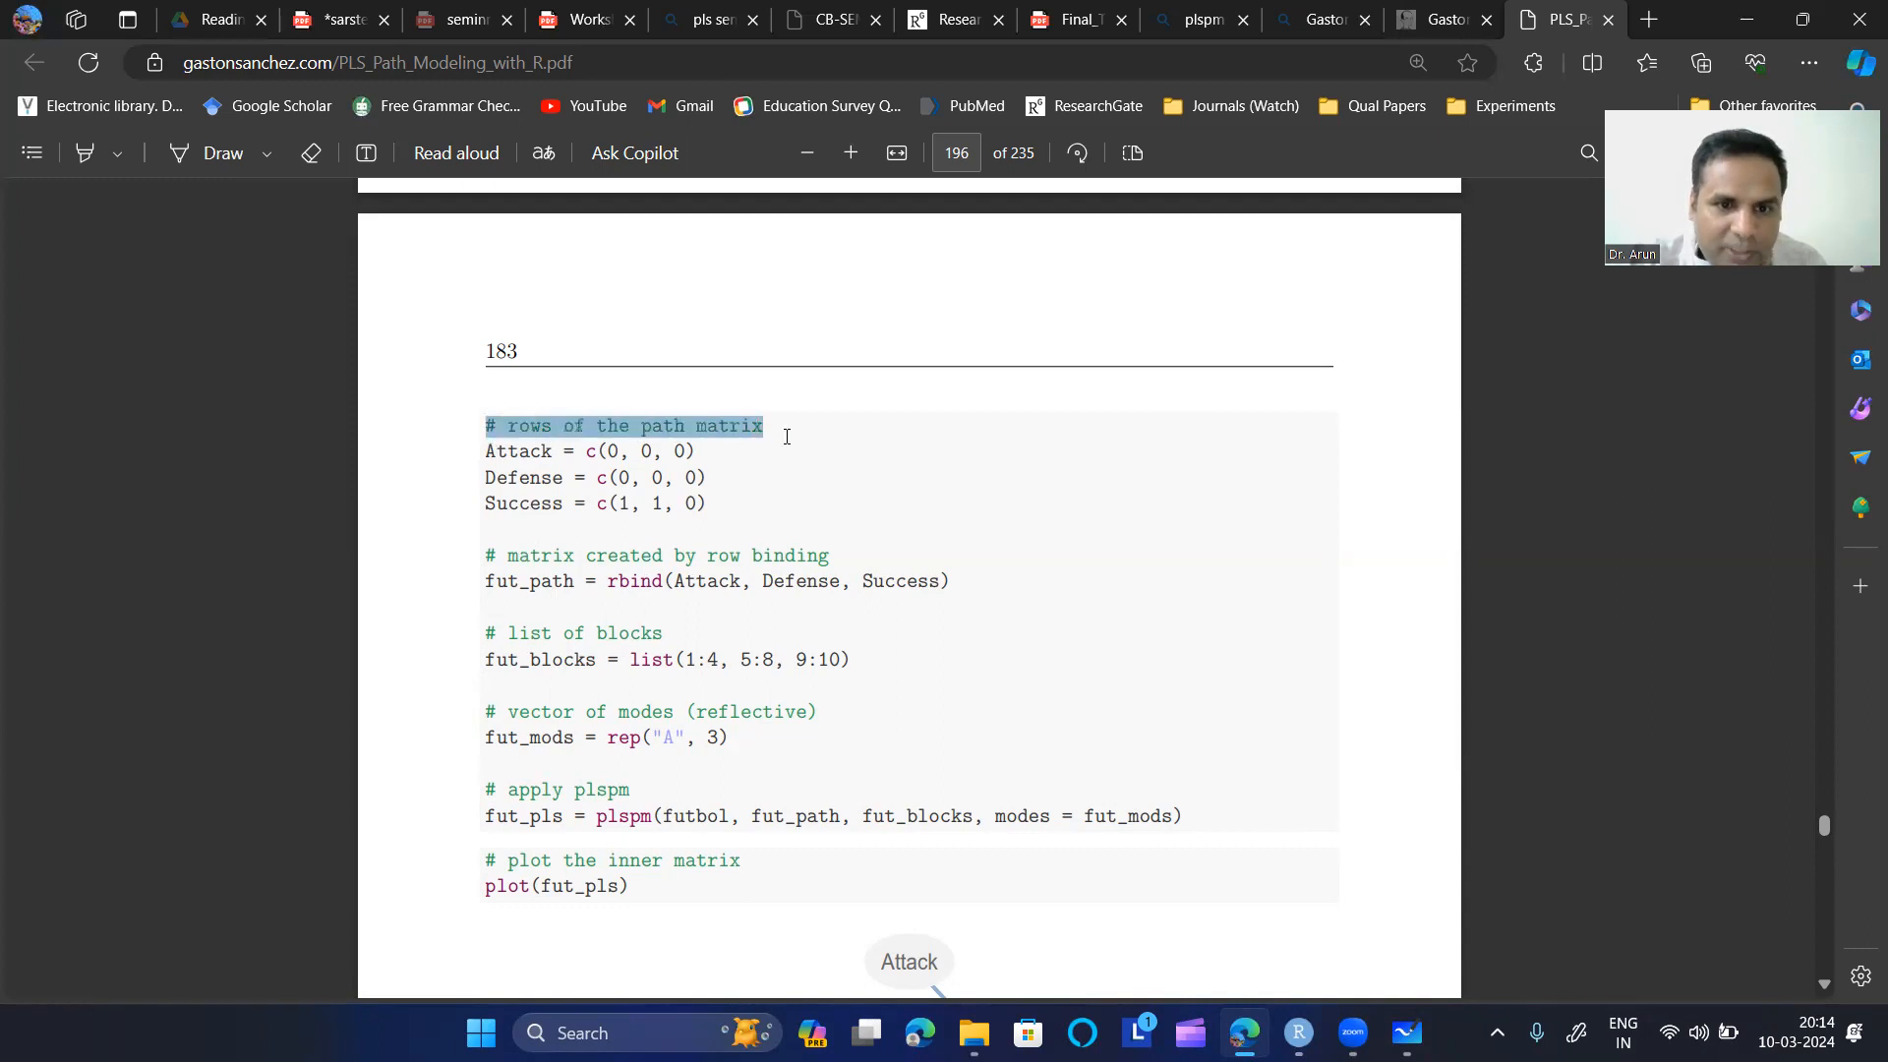
pyautogui.click(825, 477)
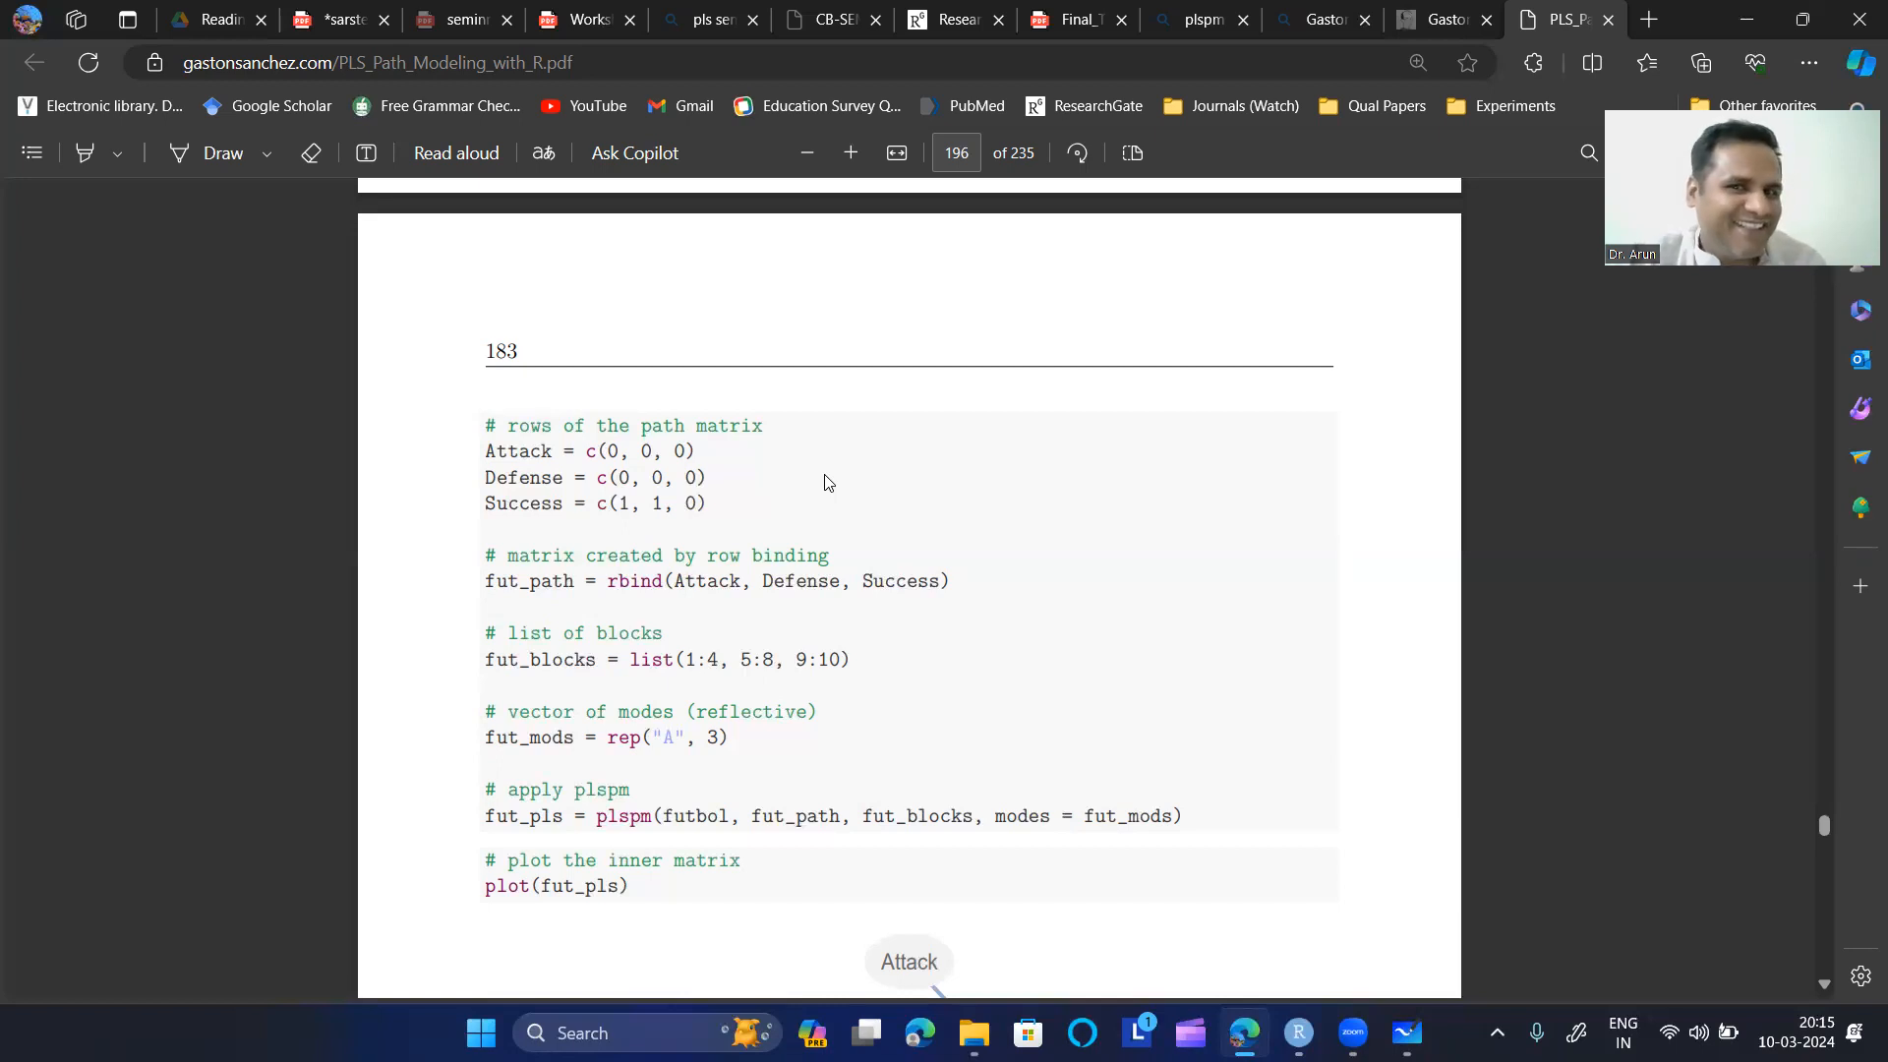
pyautogui.scroll(-3, 859, 540)
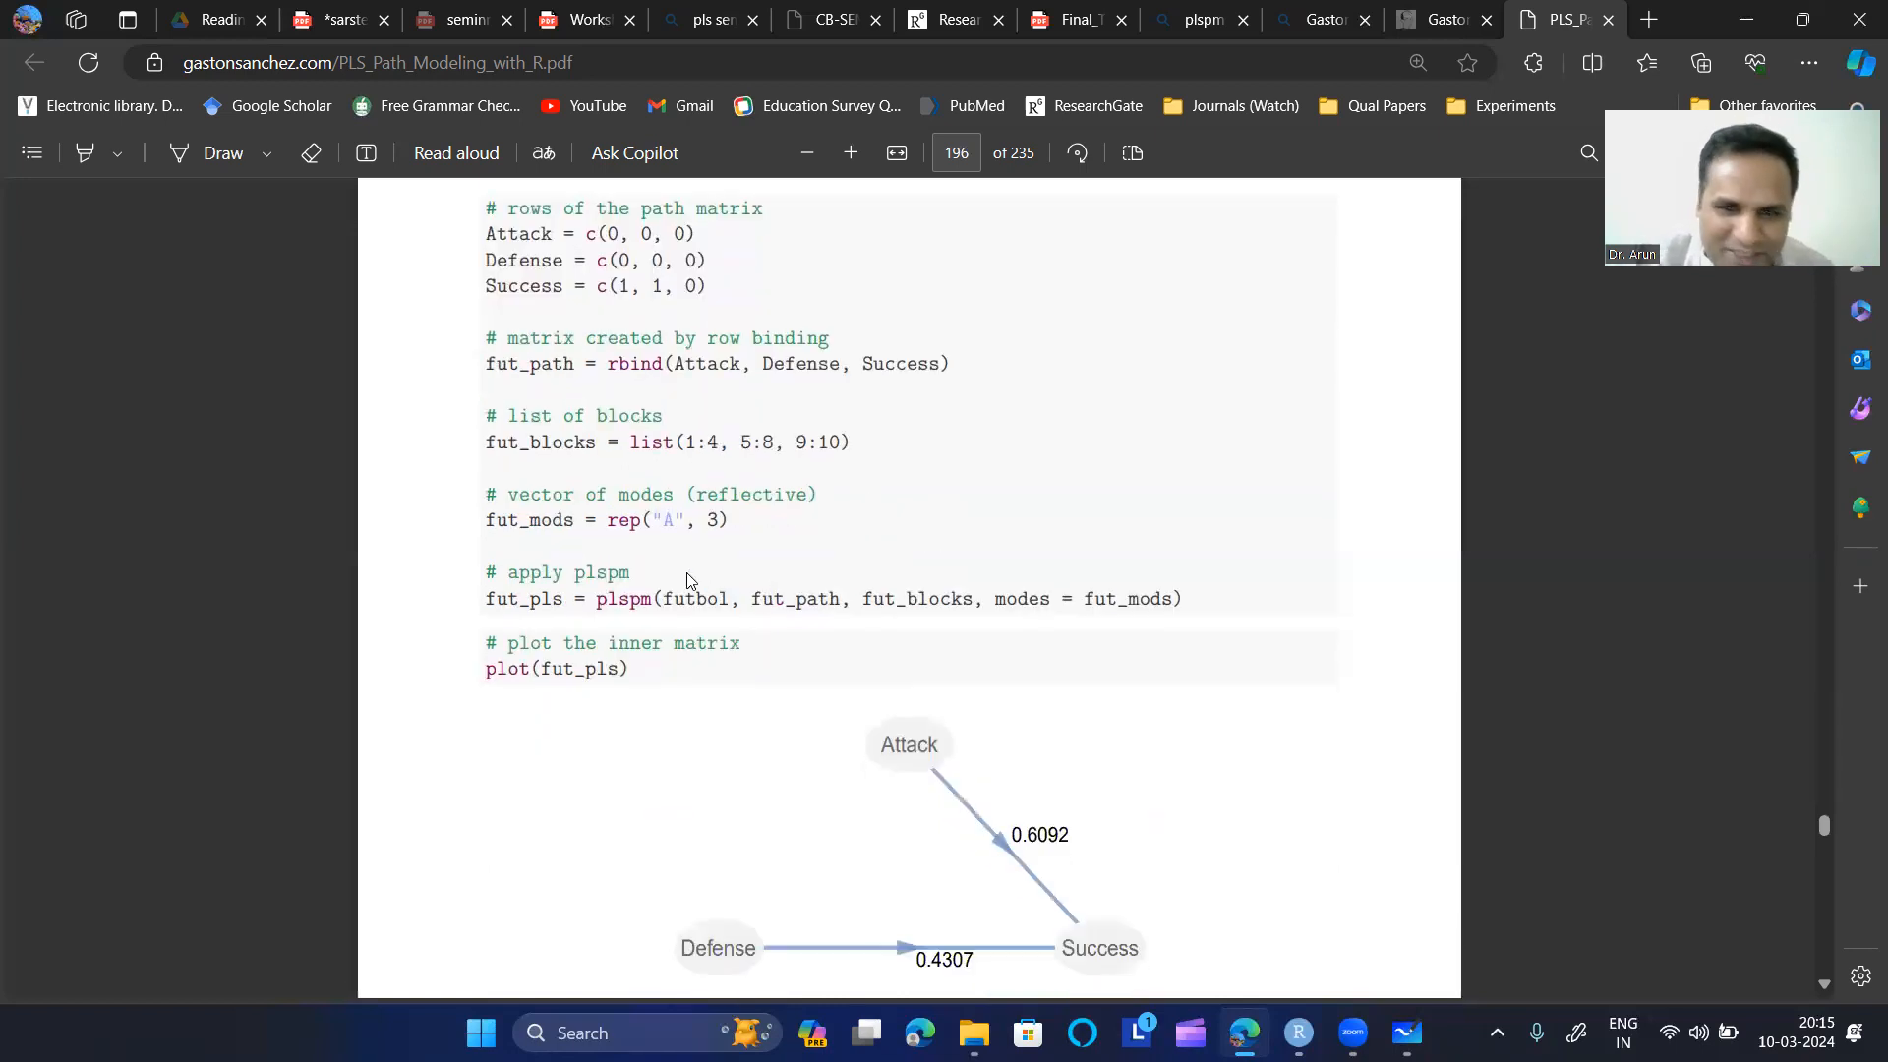
pyautogui.scroll(3, 689, 580)
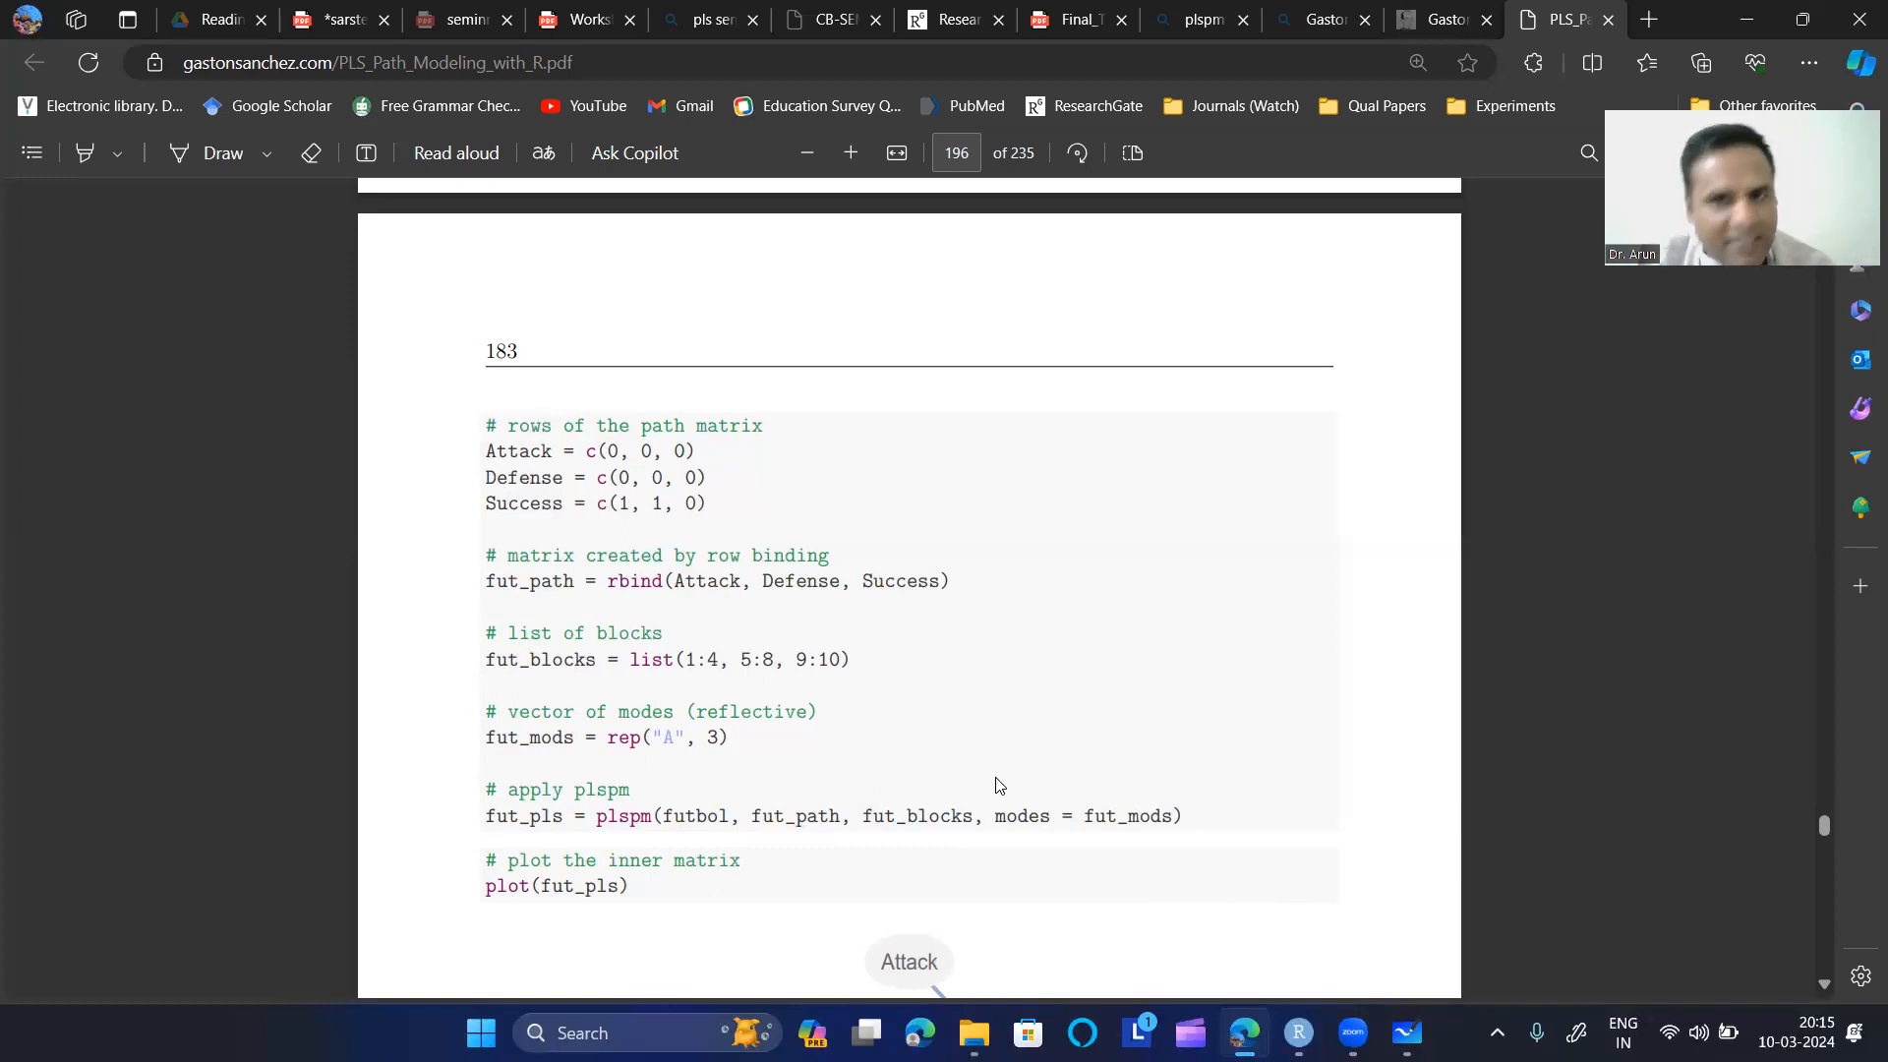
# - Switch to RStudio, point out the script line that reads ddata.csv by selecting it, and clear the console
pyautogui.click(1298, 1033)
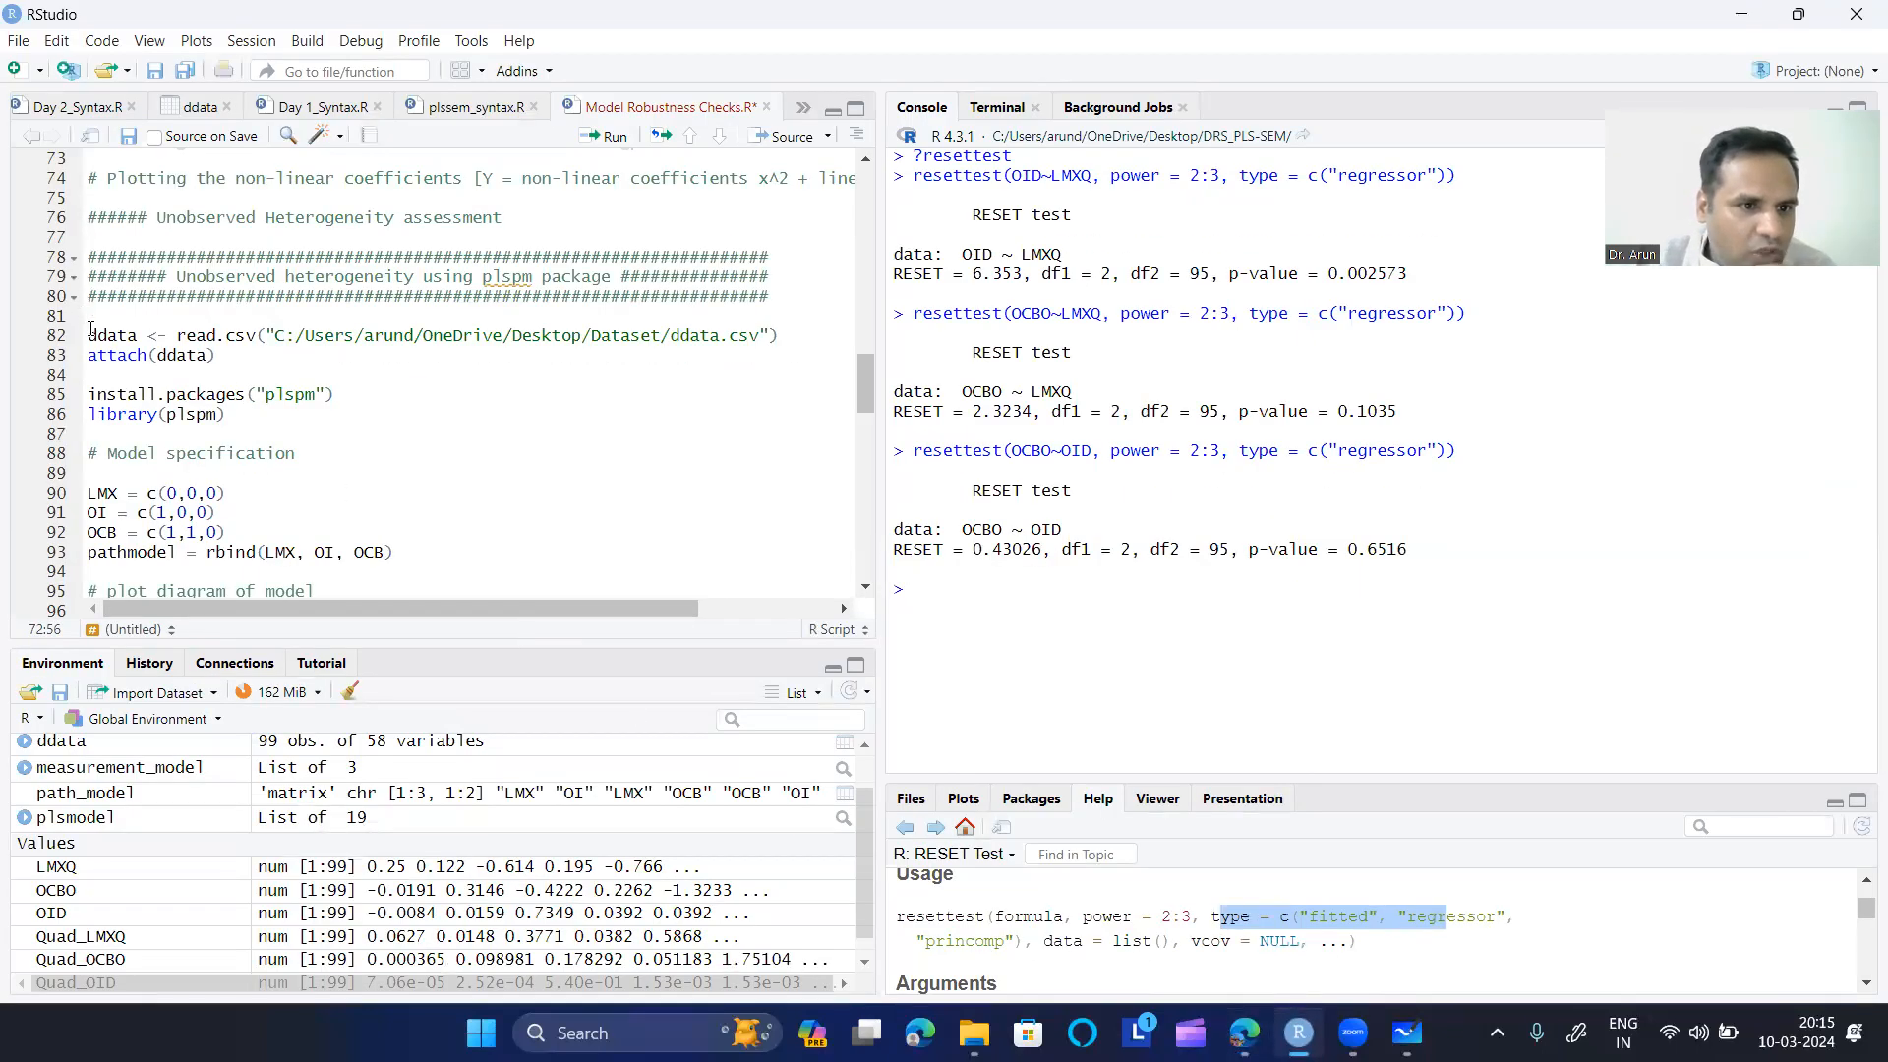
pyautogui.moveTo(89, 335); pyautogui.dragTo(782, 339)
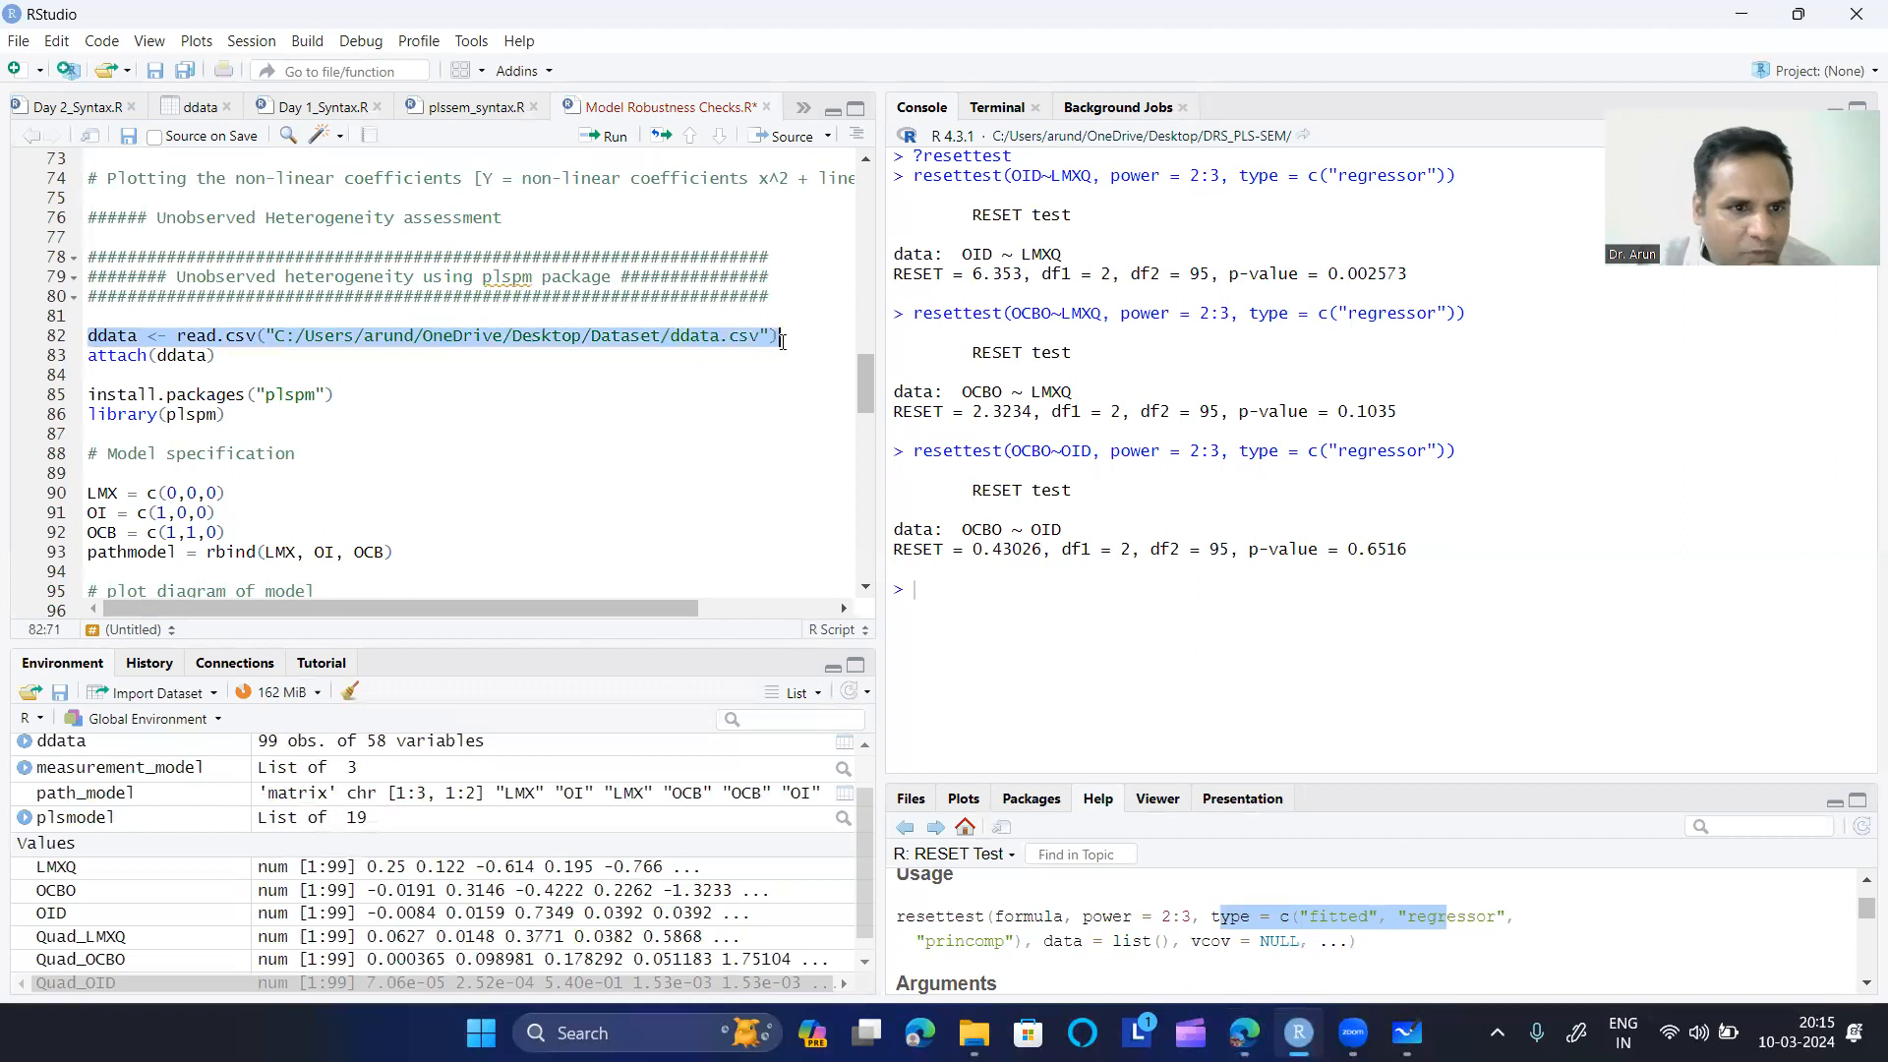
pyautogui.click(755, 366)
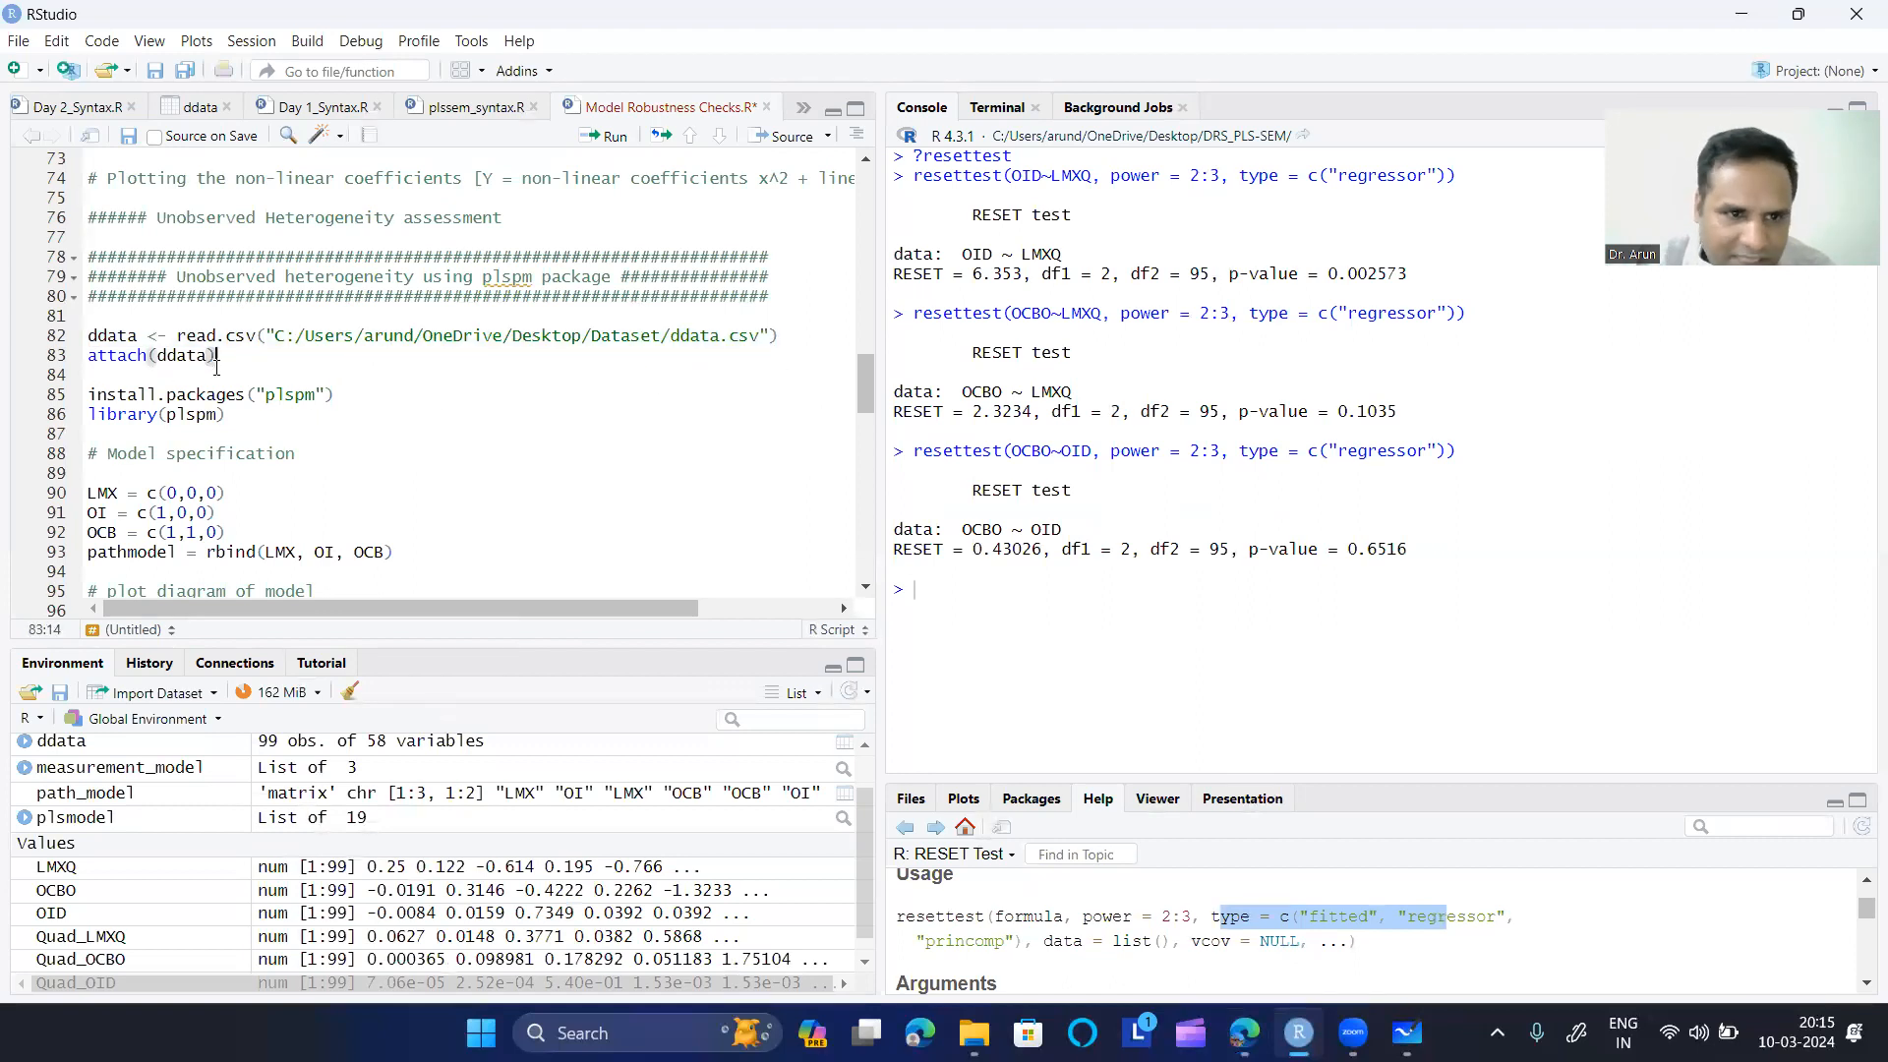
pyautogui.click(953, 574)
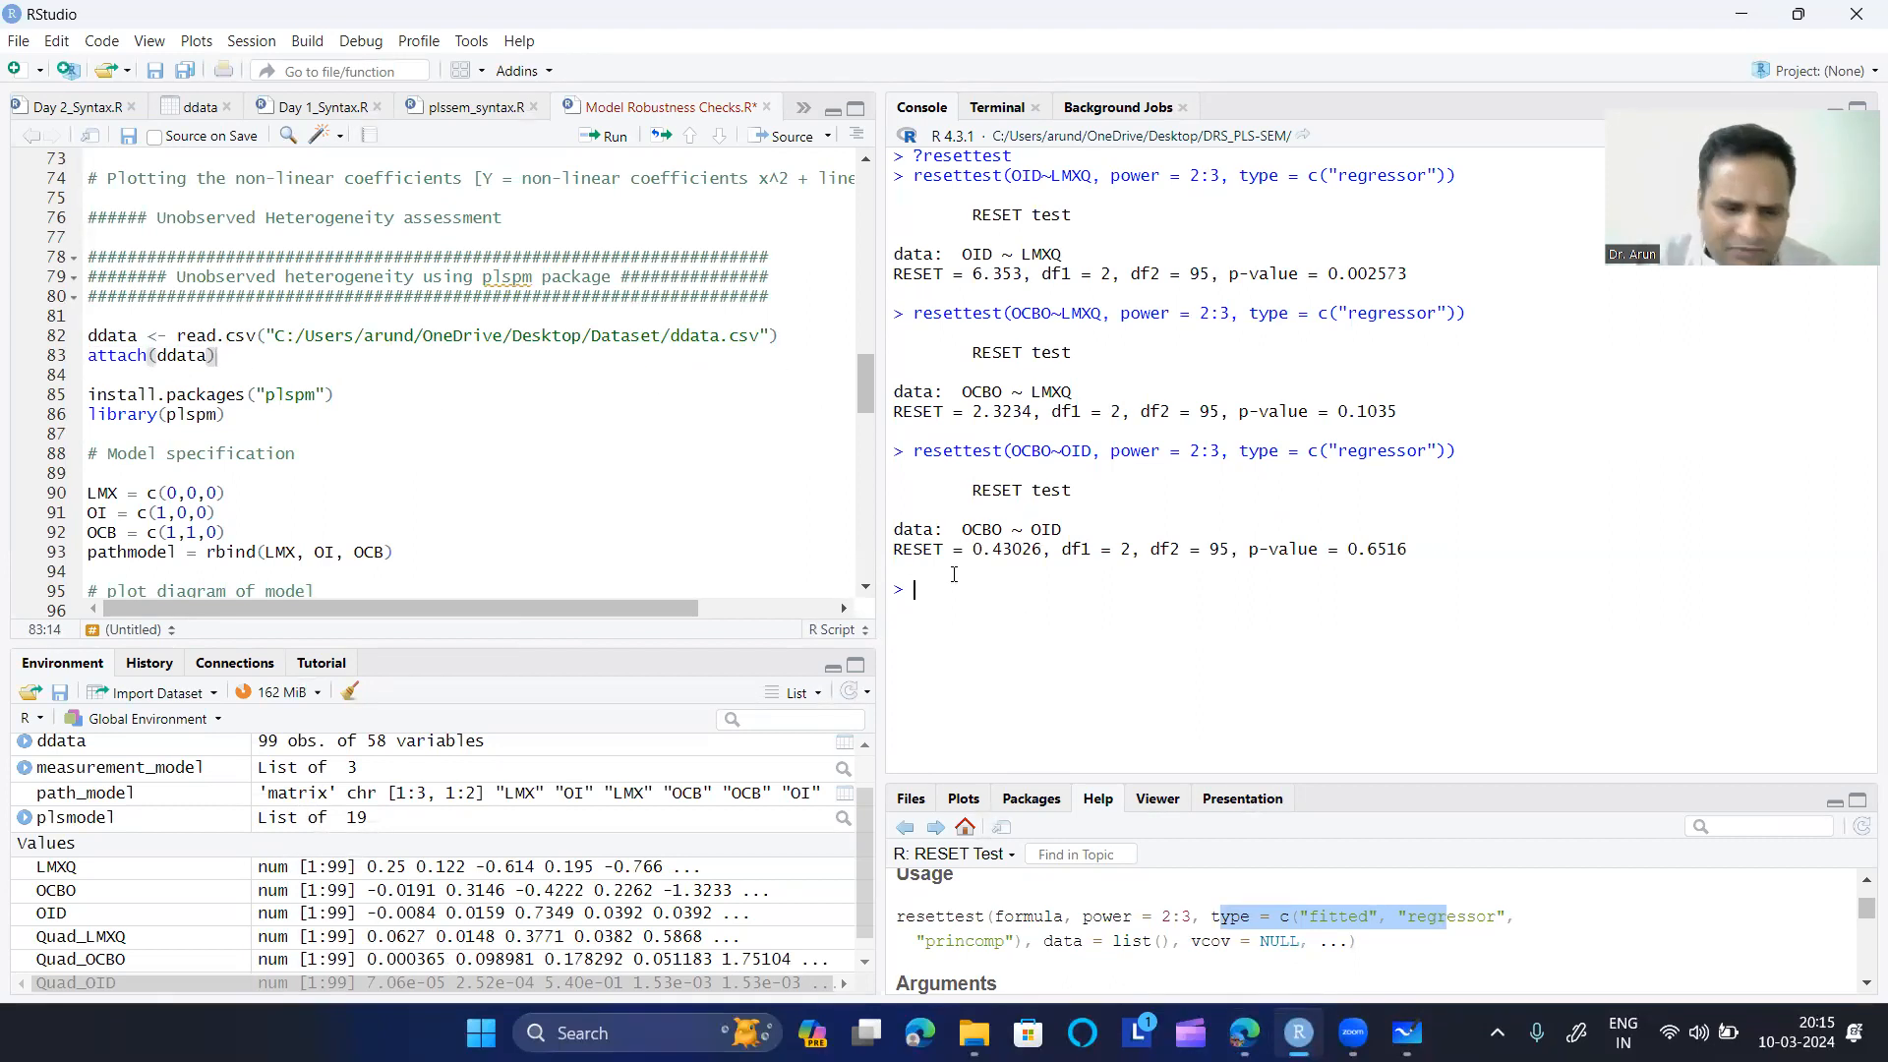
pyautogui.hotkey('ctrl', 'l')
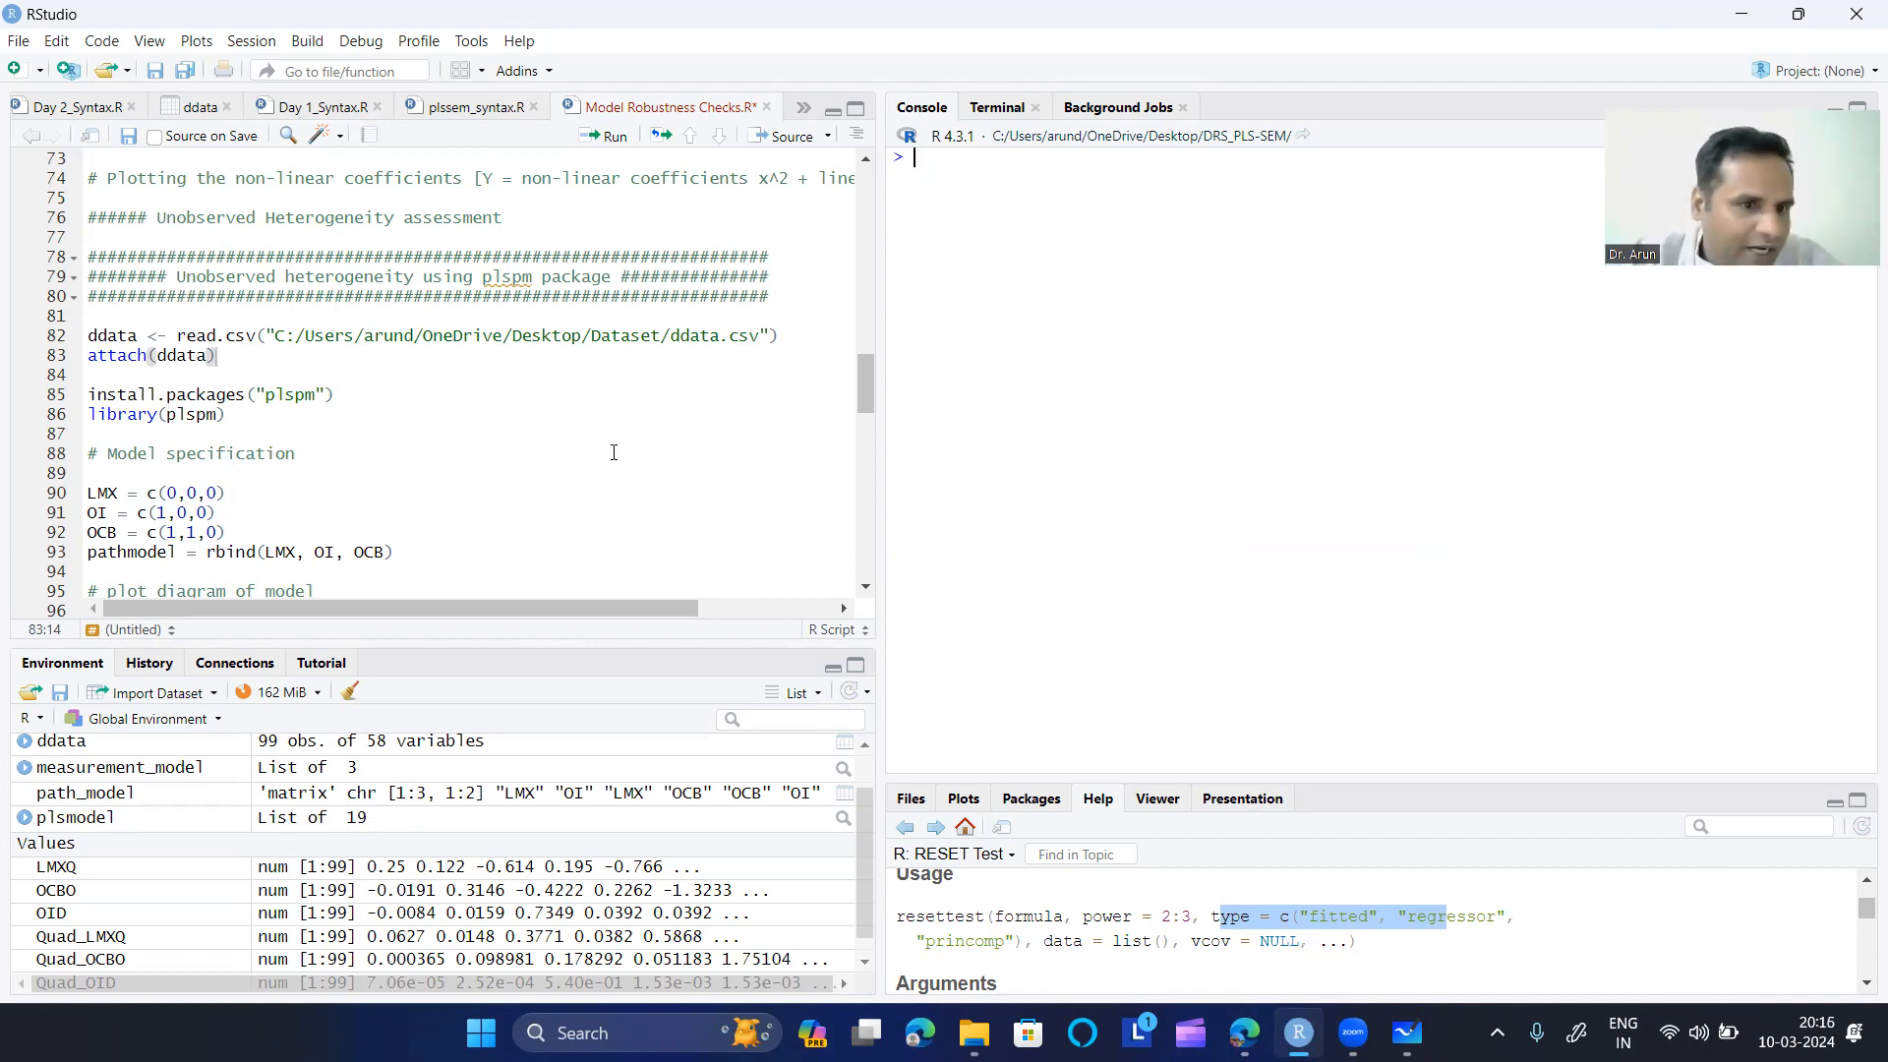
# - Point out the plspm installation and library lines in the script, and load the plspm package by running library(plspm)
pyautogui.moveTo(90, 416); pyautogui.dragTo(229, 420)
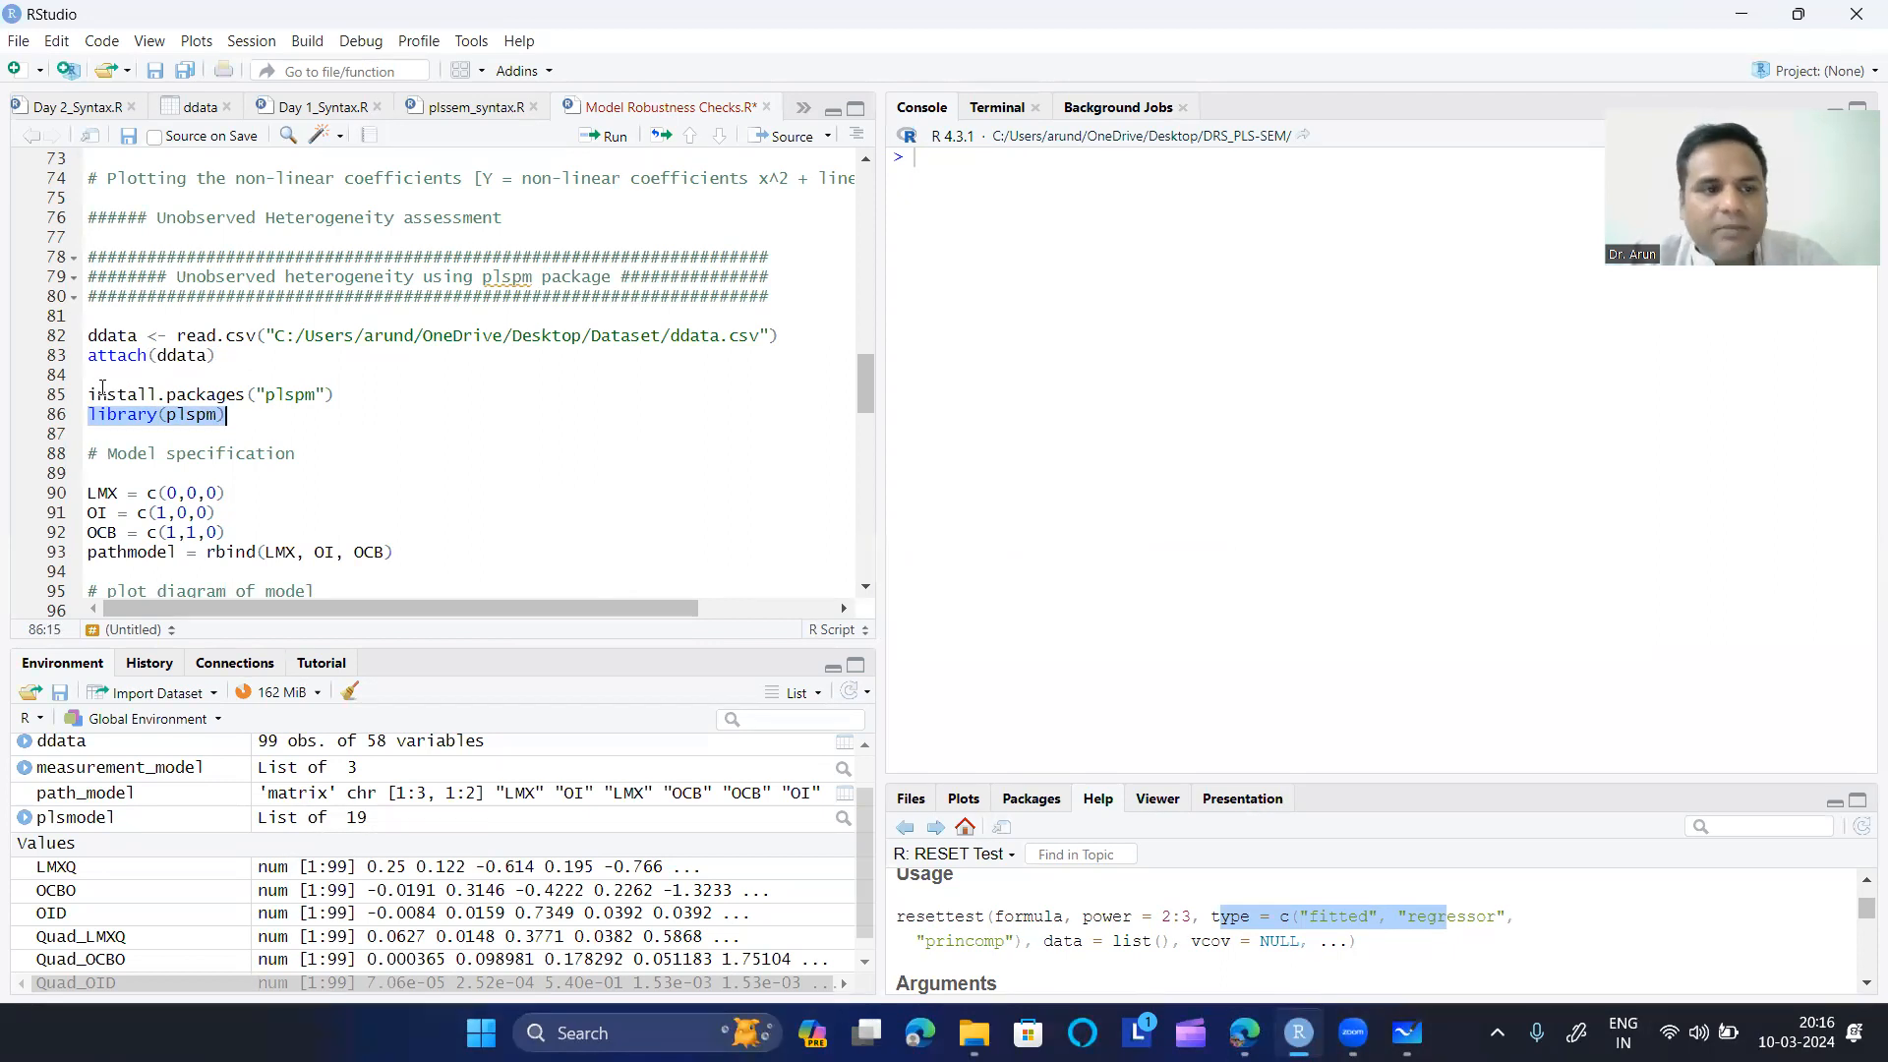
pyautogui.moveTo(89, 394); pyautogui.dragTo(352, 394)
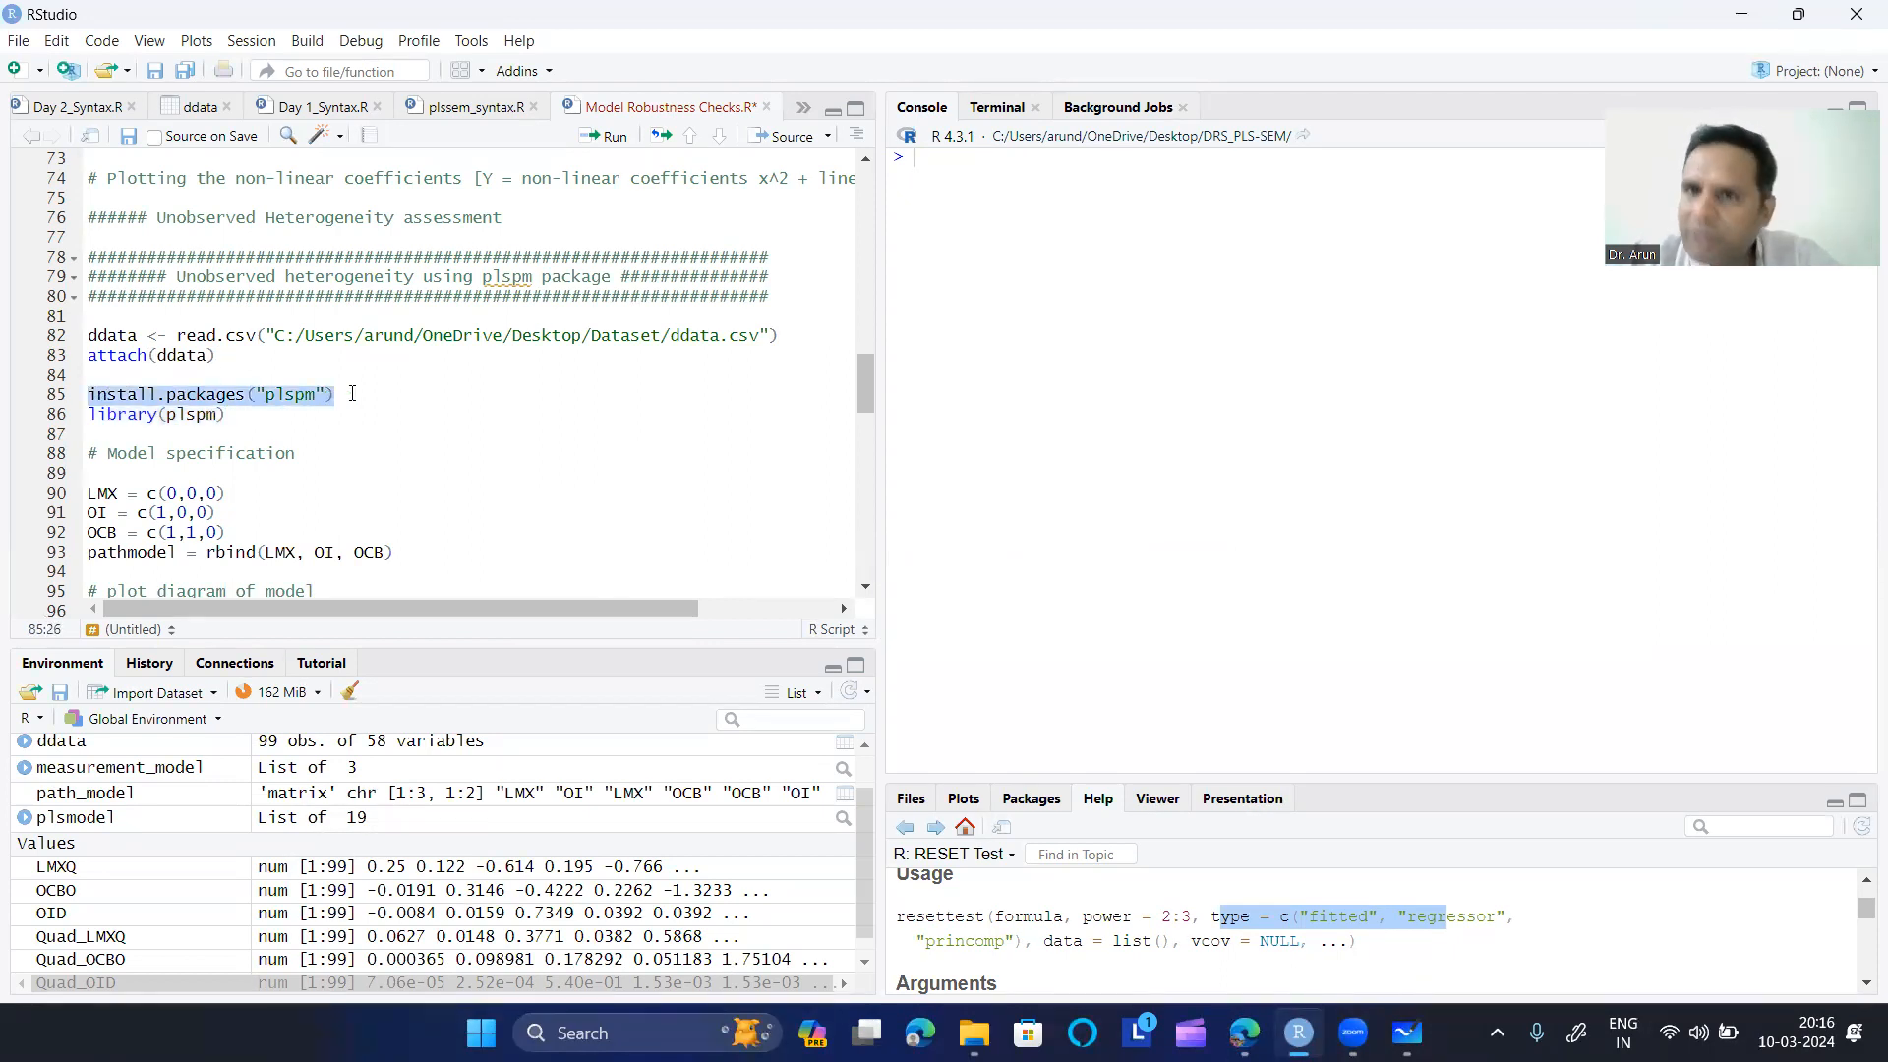
pyautogui.click(251, 418)
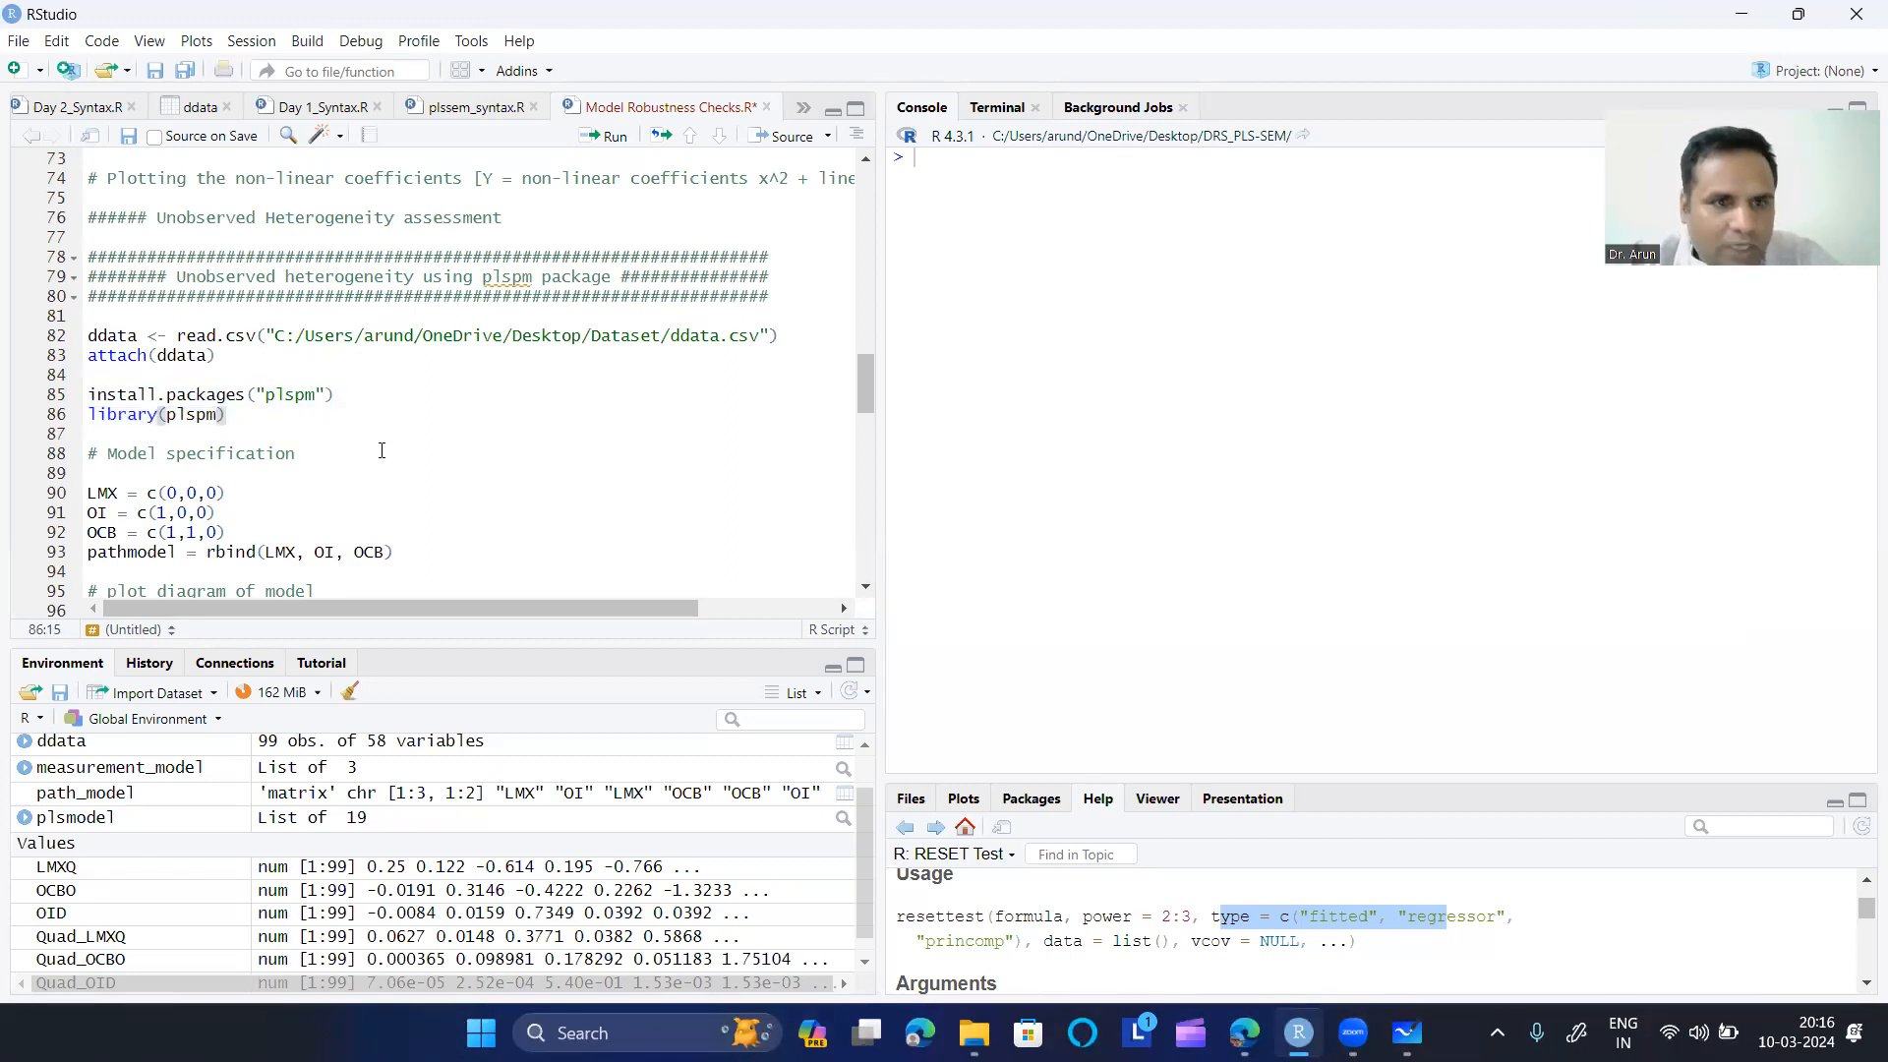
pyautogui.click(606, 138)
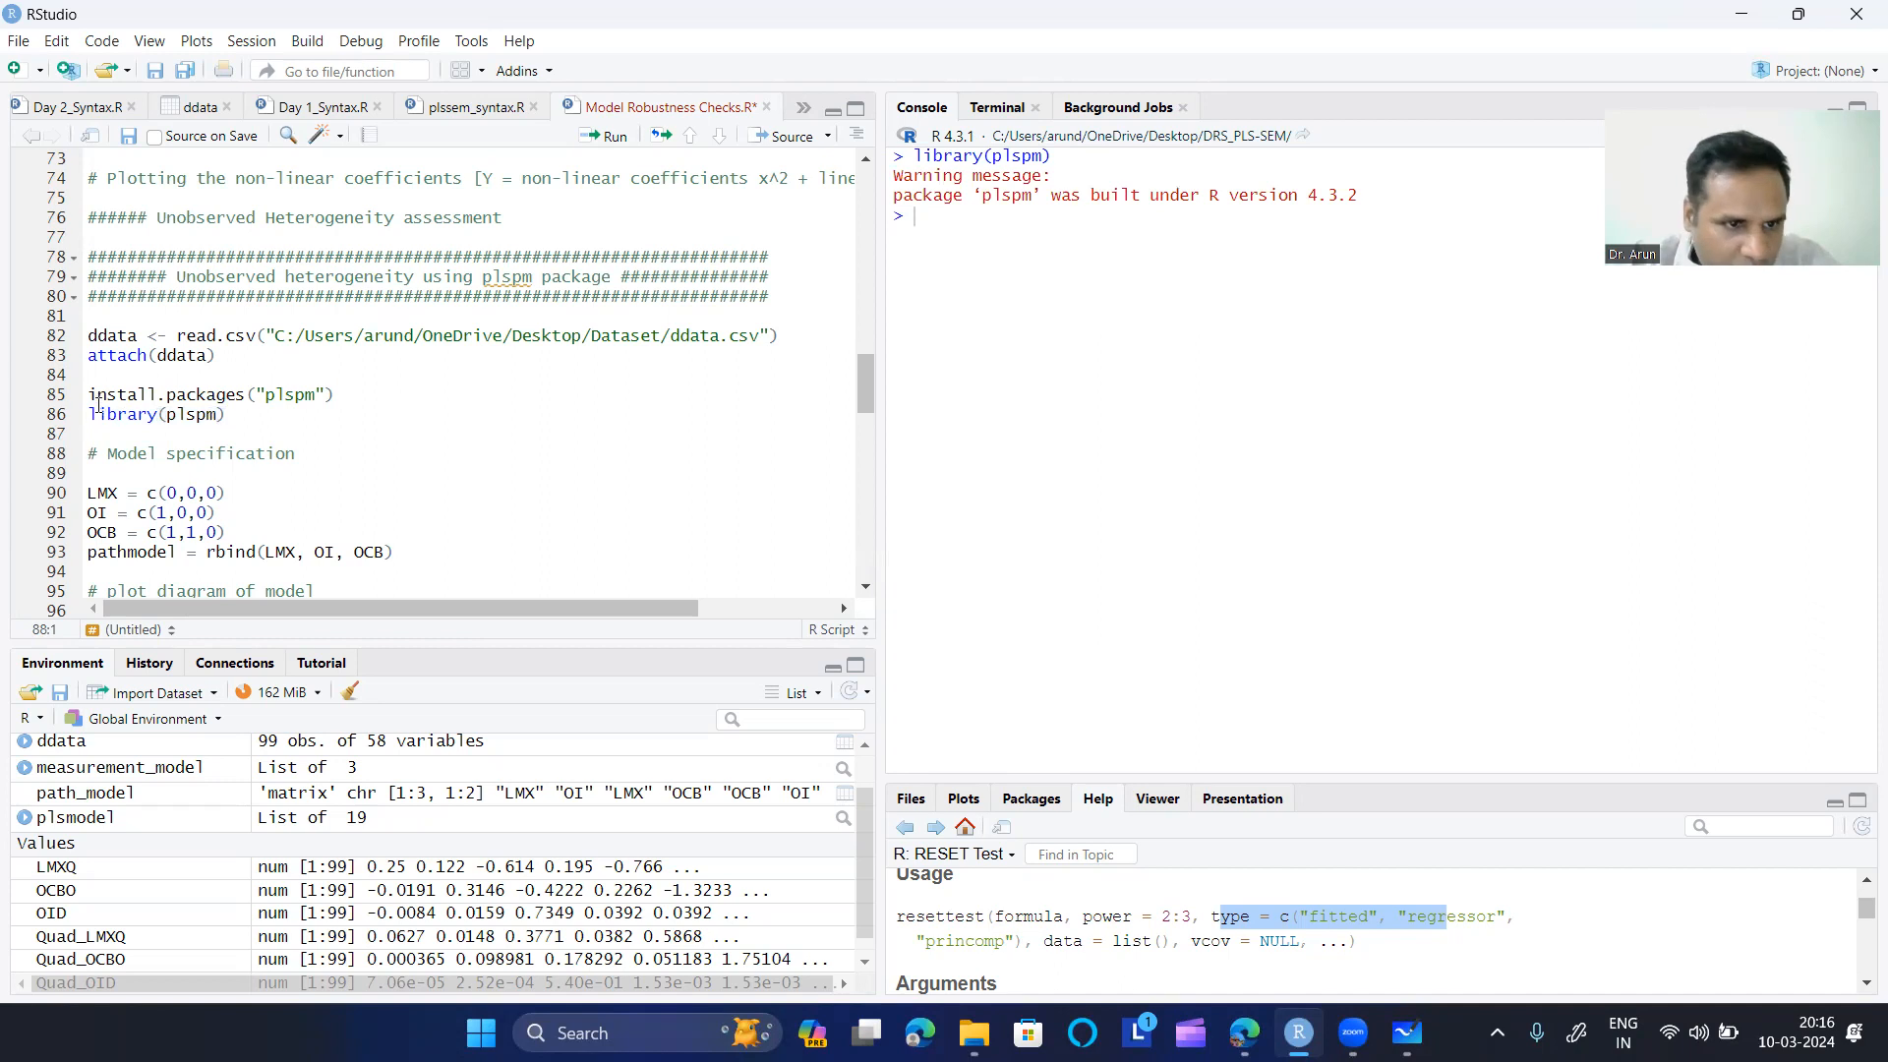
# - Point out the install.packages("plspm") line and the console's R version warning by selecting each, and add an empty prompt line
pyautogui.moveTo(93, 398); pyautogui.dragTo(337, 398)
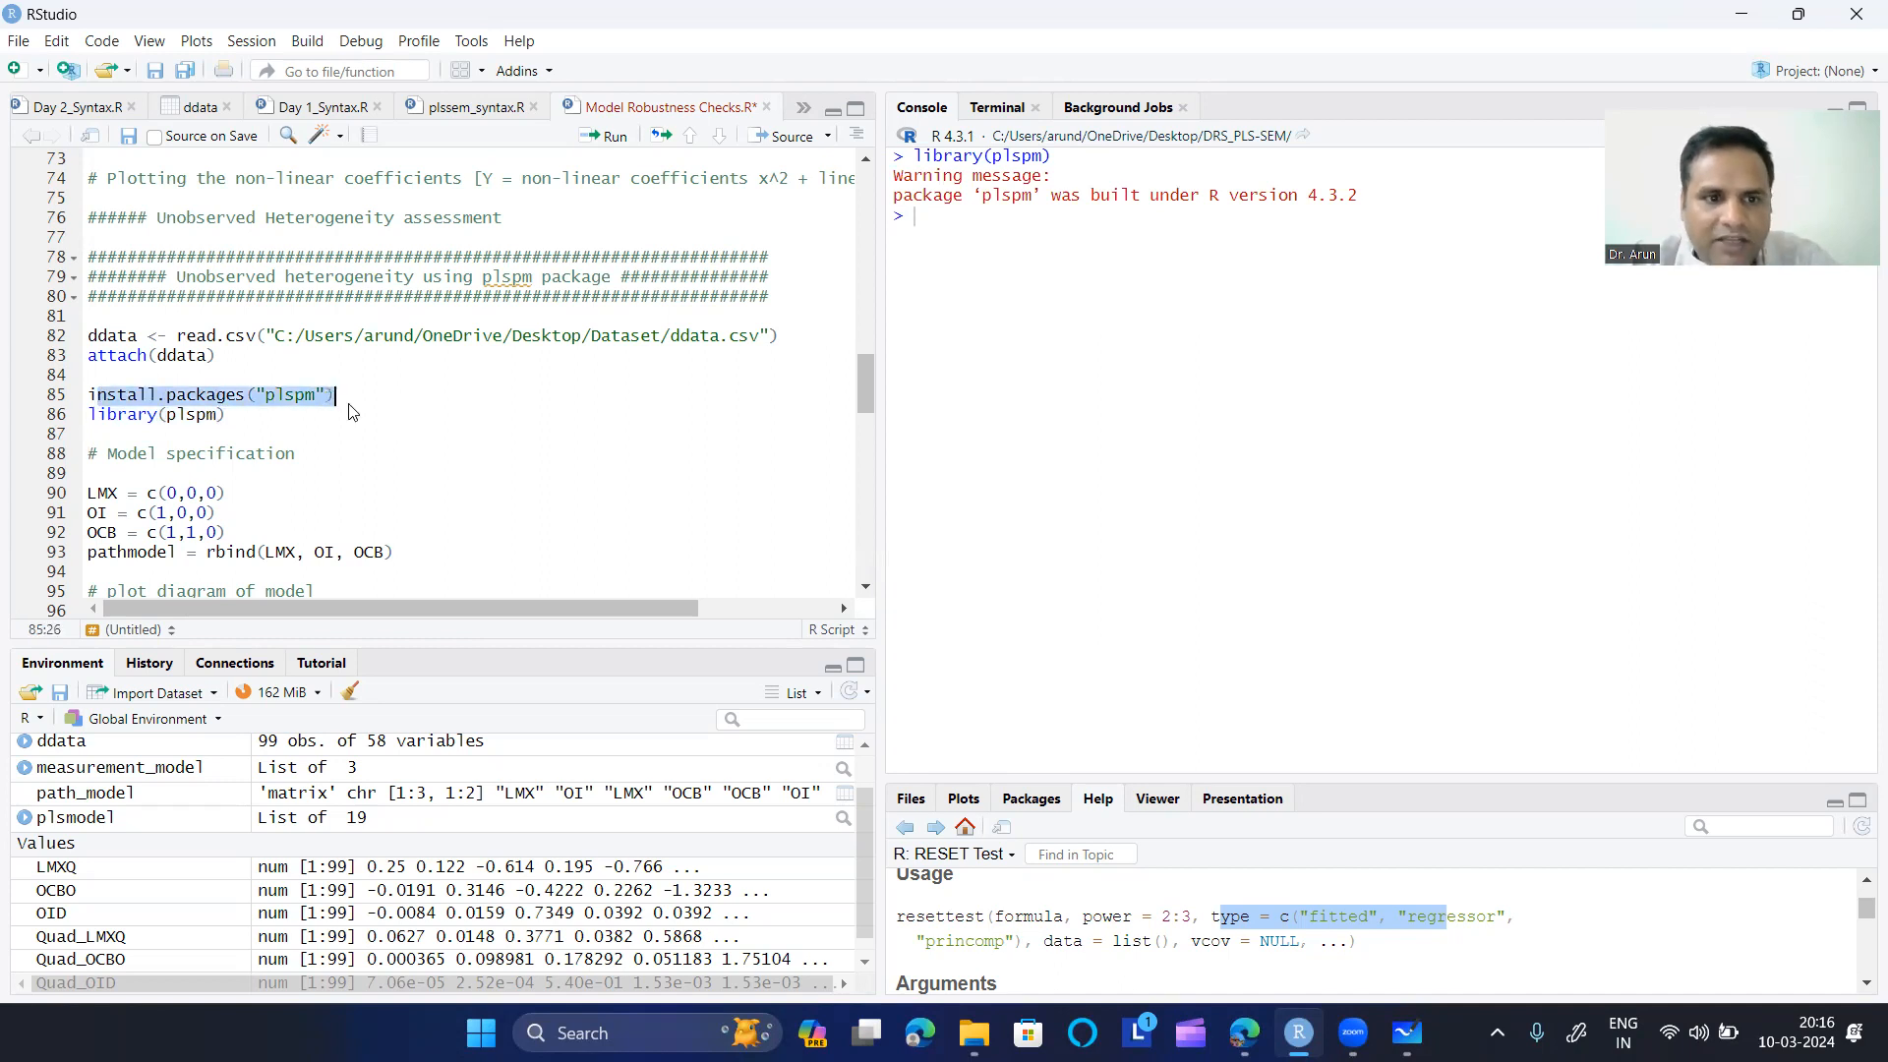
pyautogui.click(352, 405)
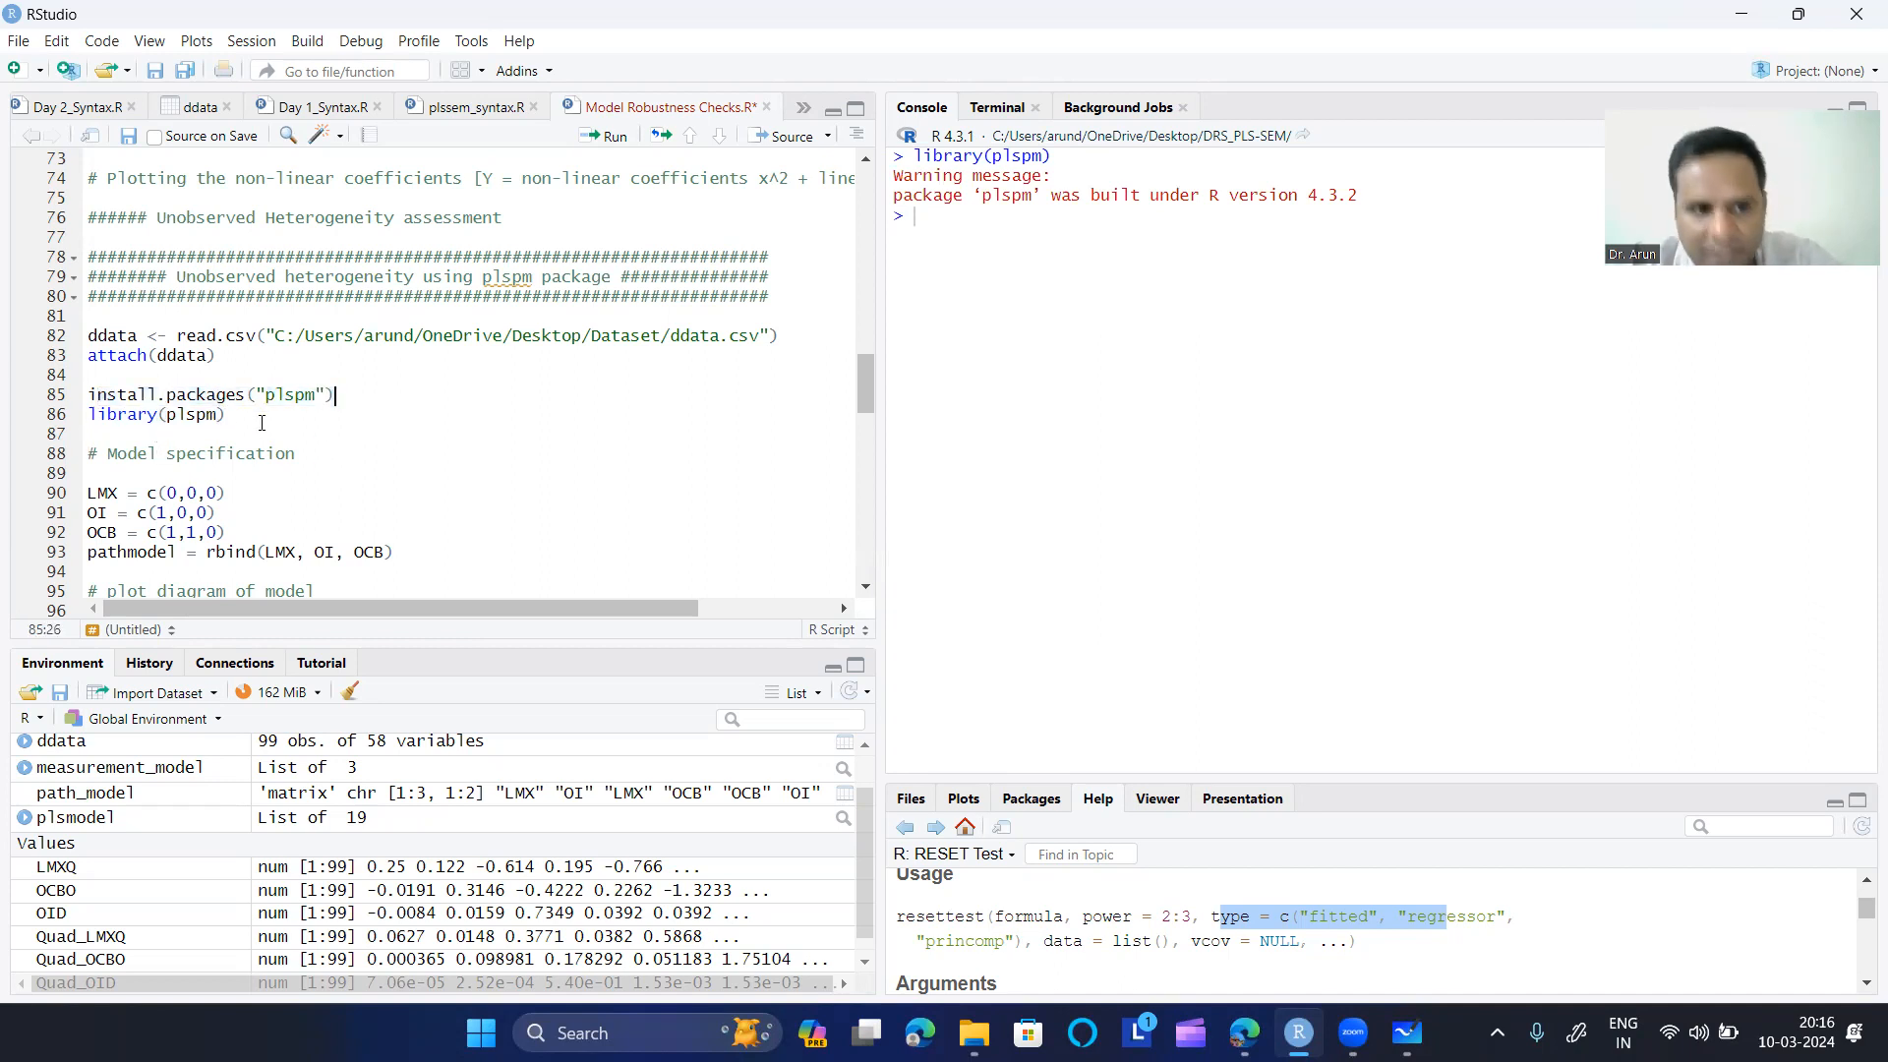
pyautogui.click(242, 414)
pyautogui.click(936, 224)
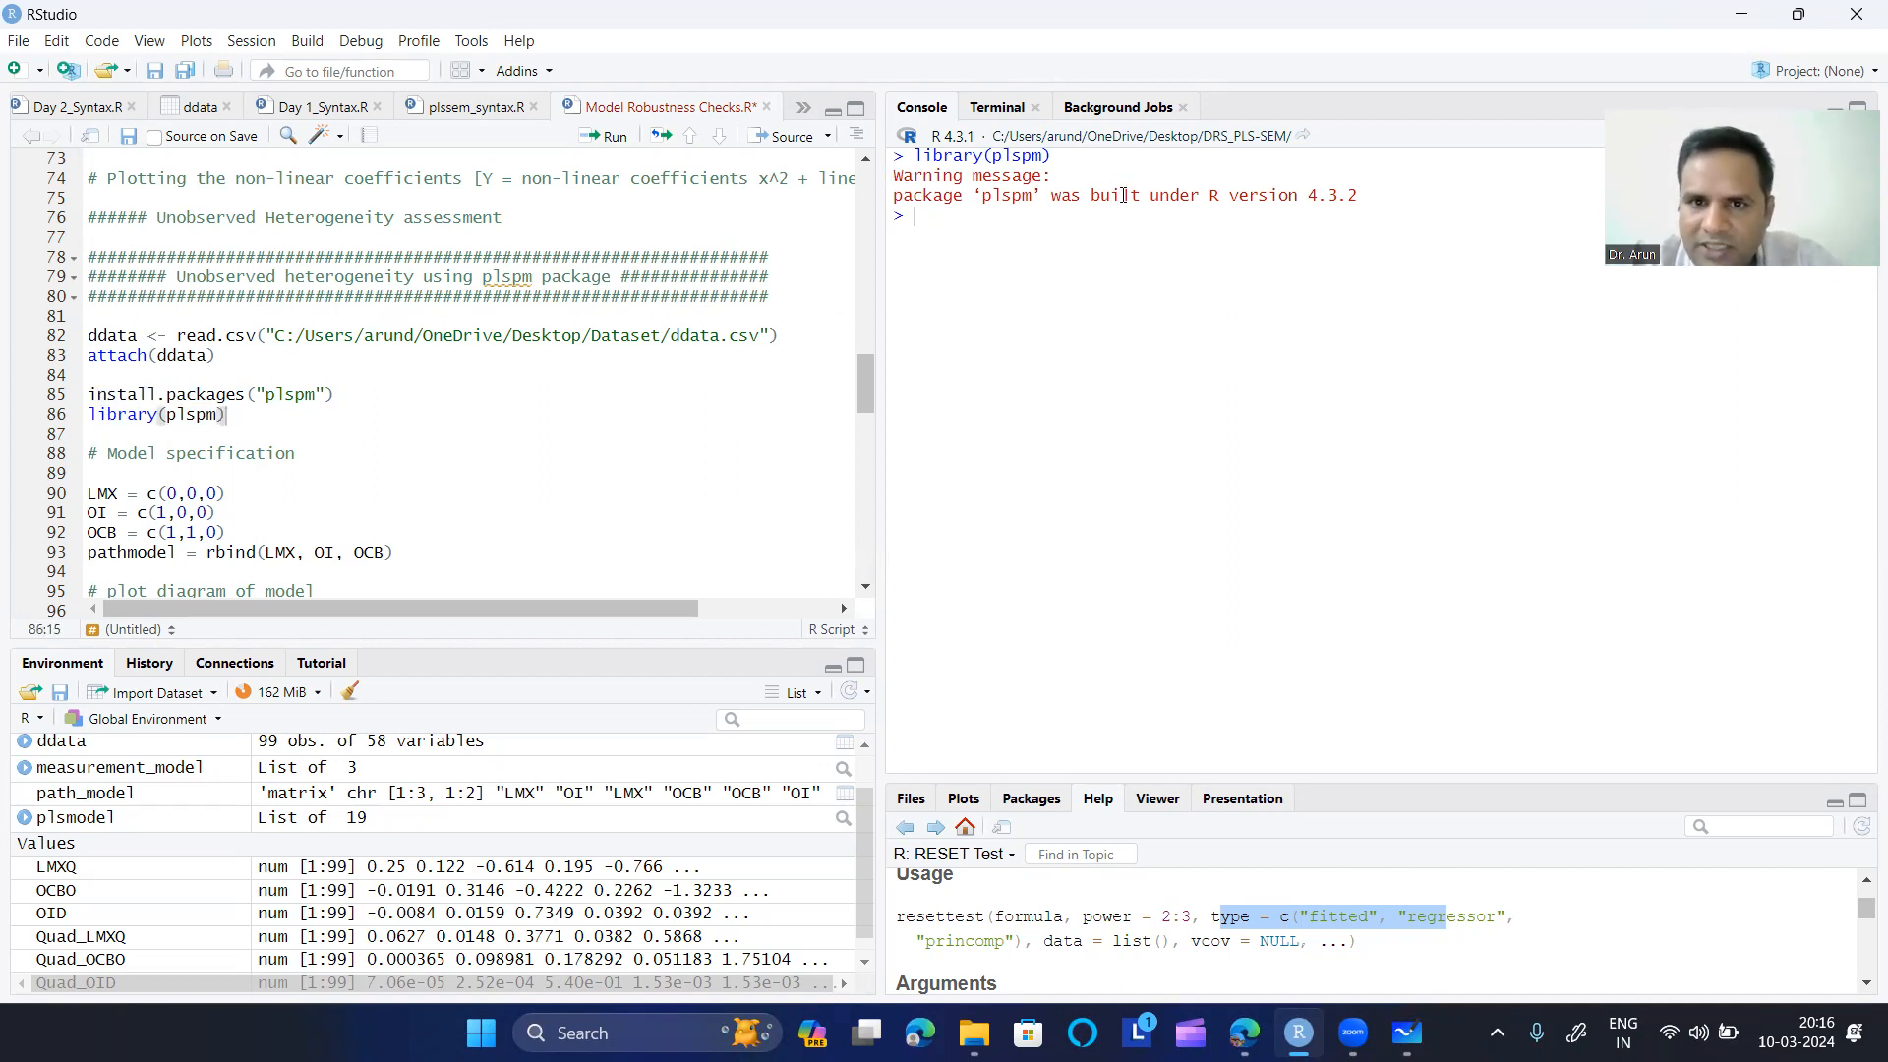
pyautogui.moveTo(1366, 196); pyautogui.dragTo(904, 190)
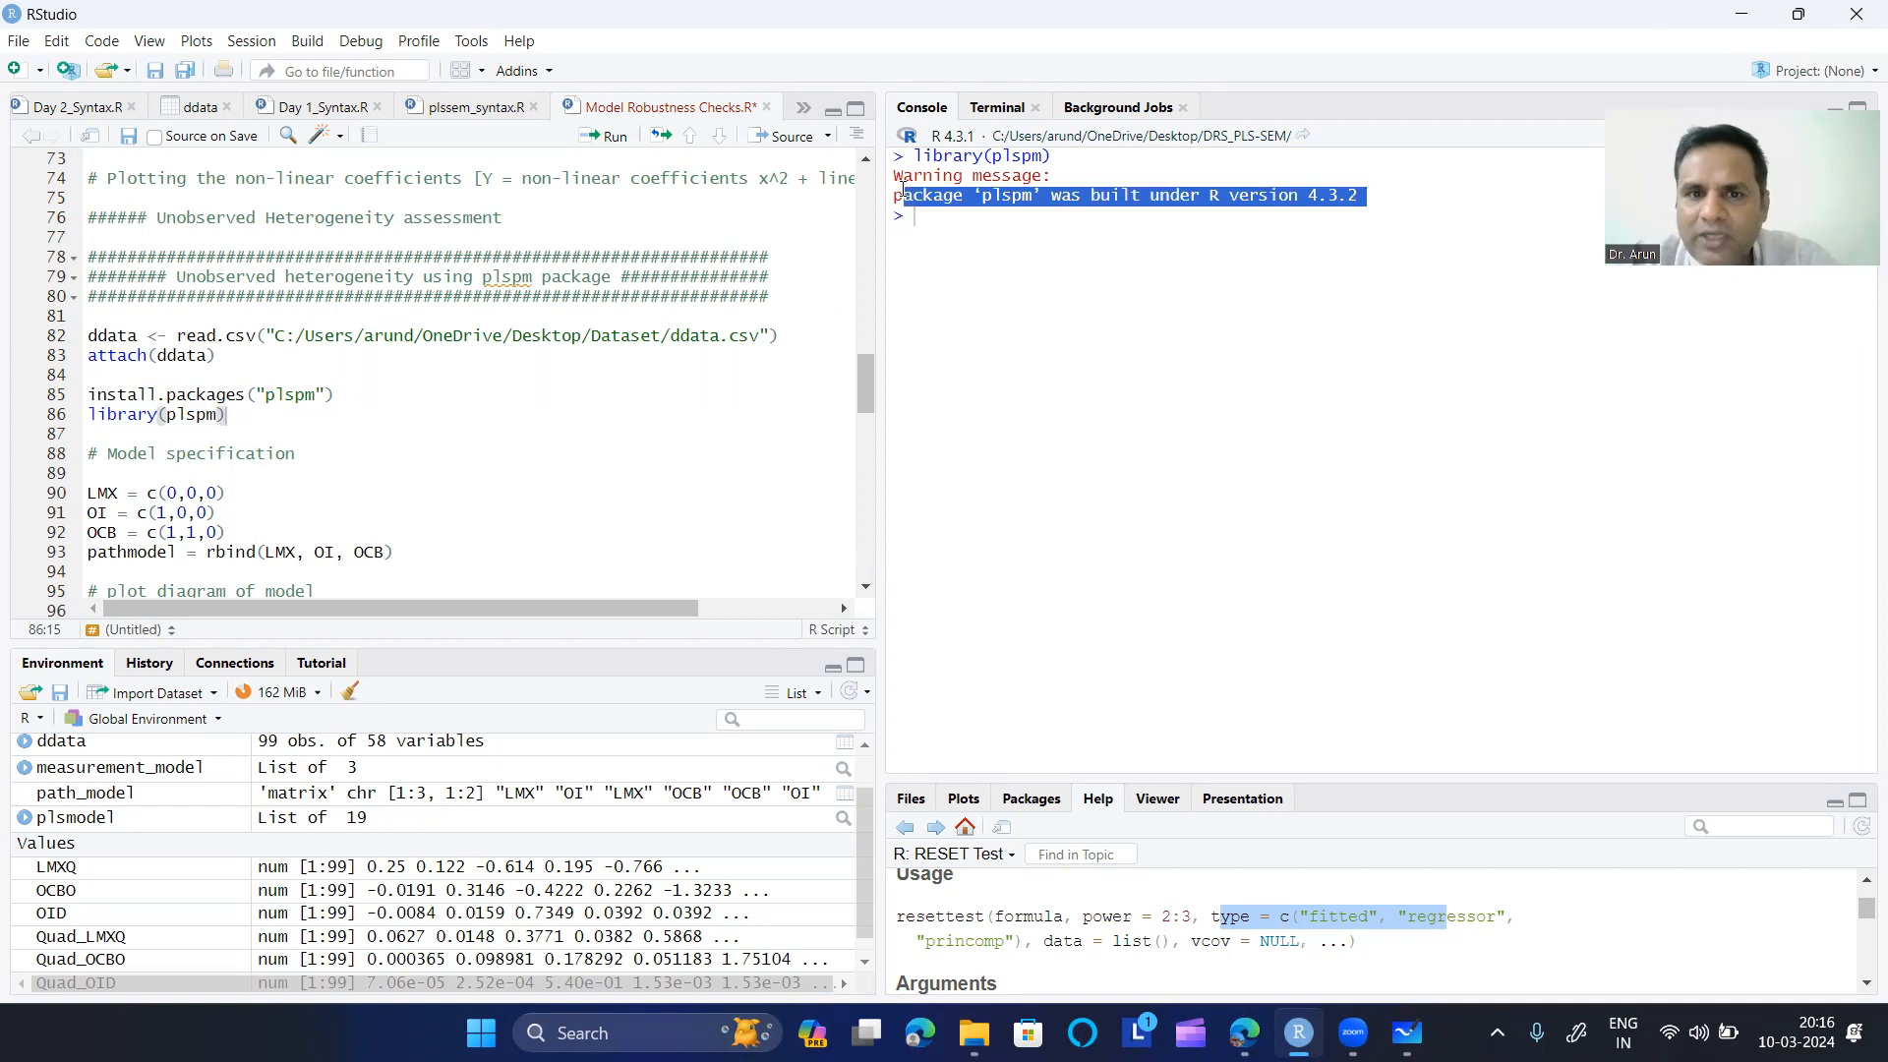
pyautogui.click(950, 228)
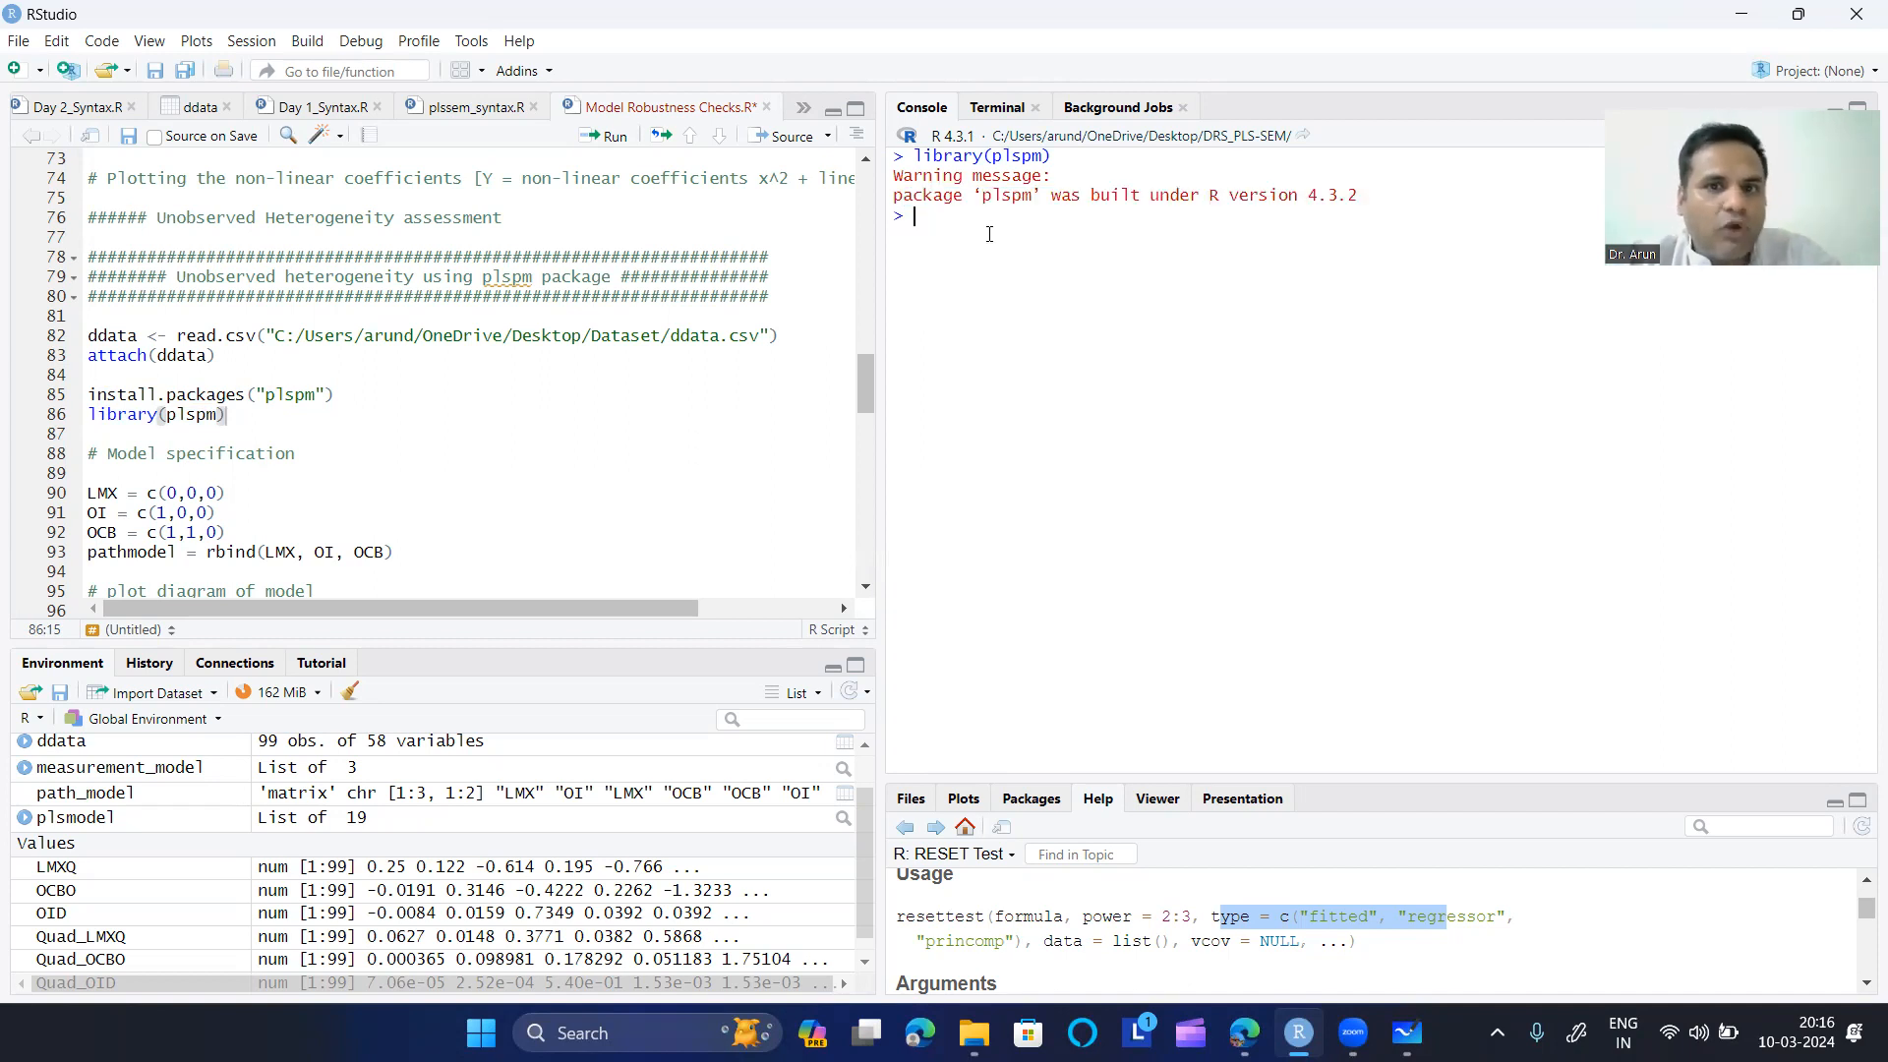
pyautogui.press('Return')
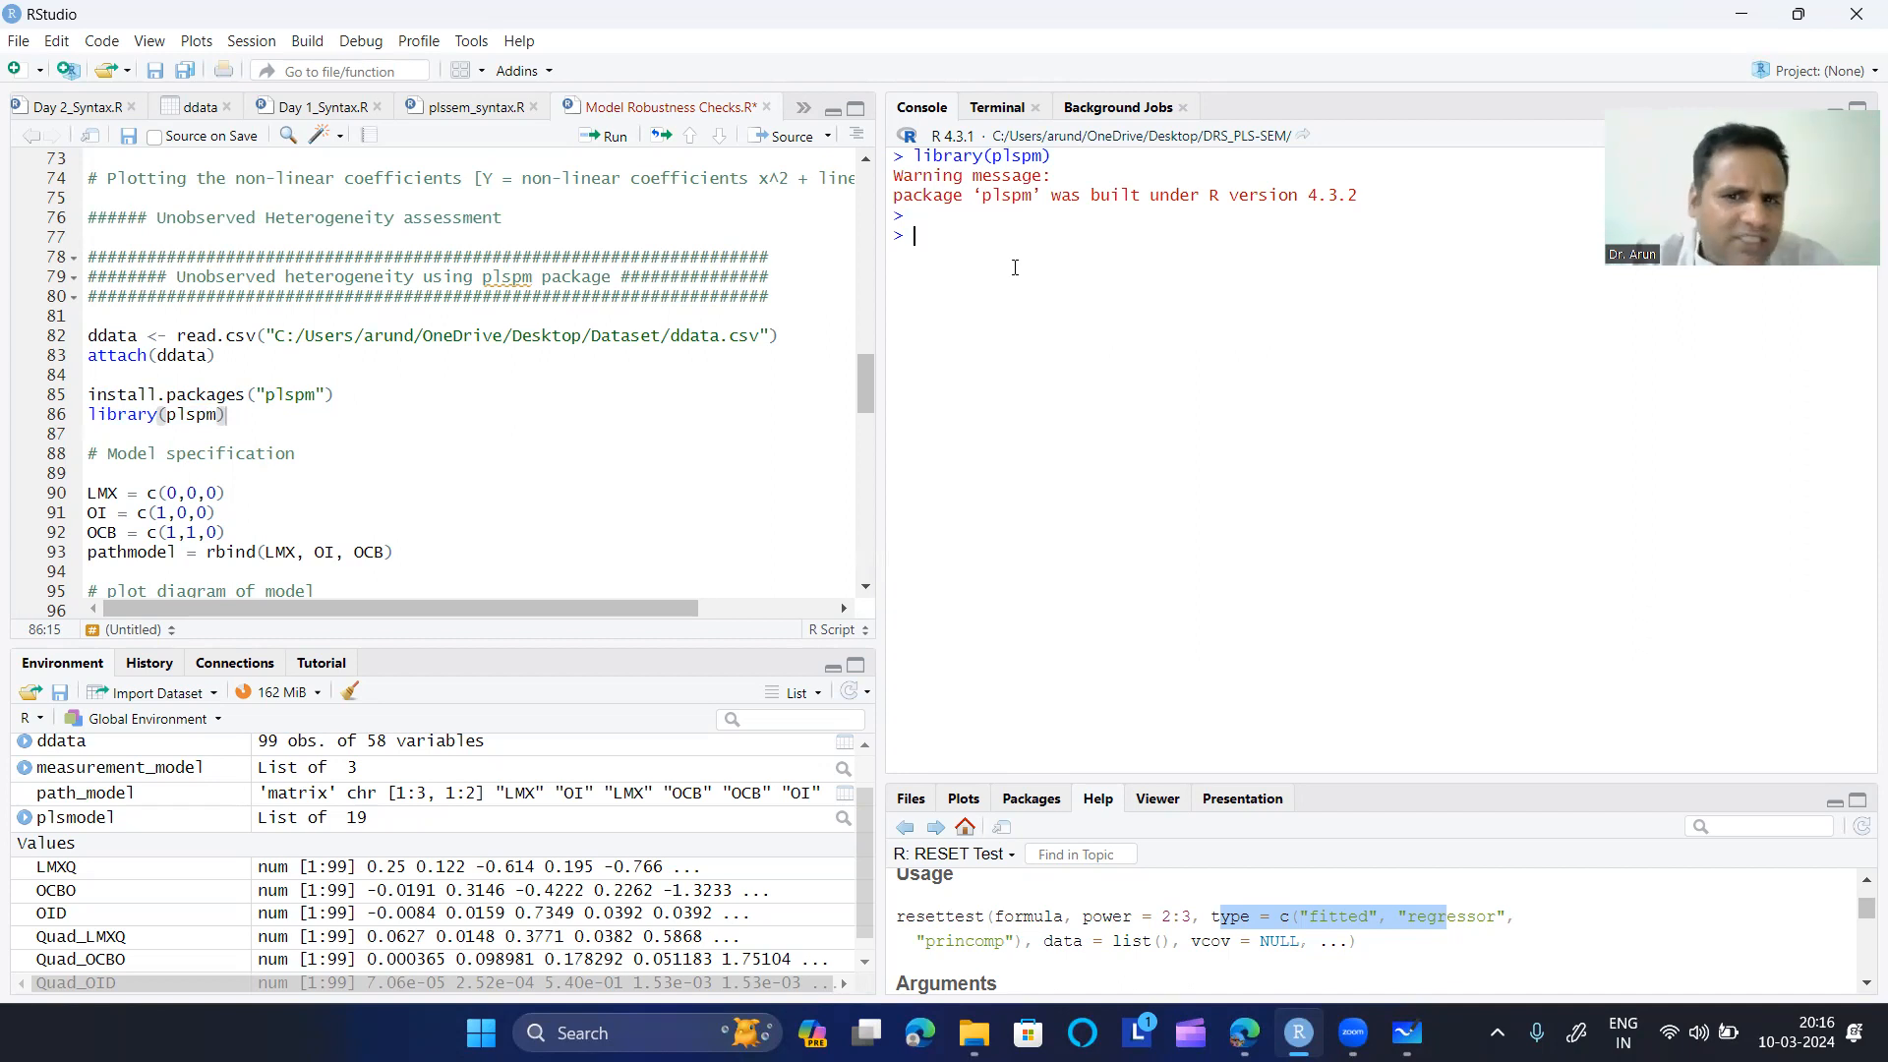
# - Point out the LMX, OI and OCB vectors under Model specification by selecting lines 90 to 92
pyautogui.scroll(-2, 470, 458)
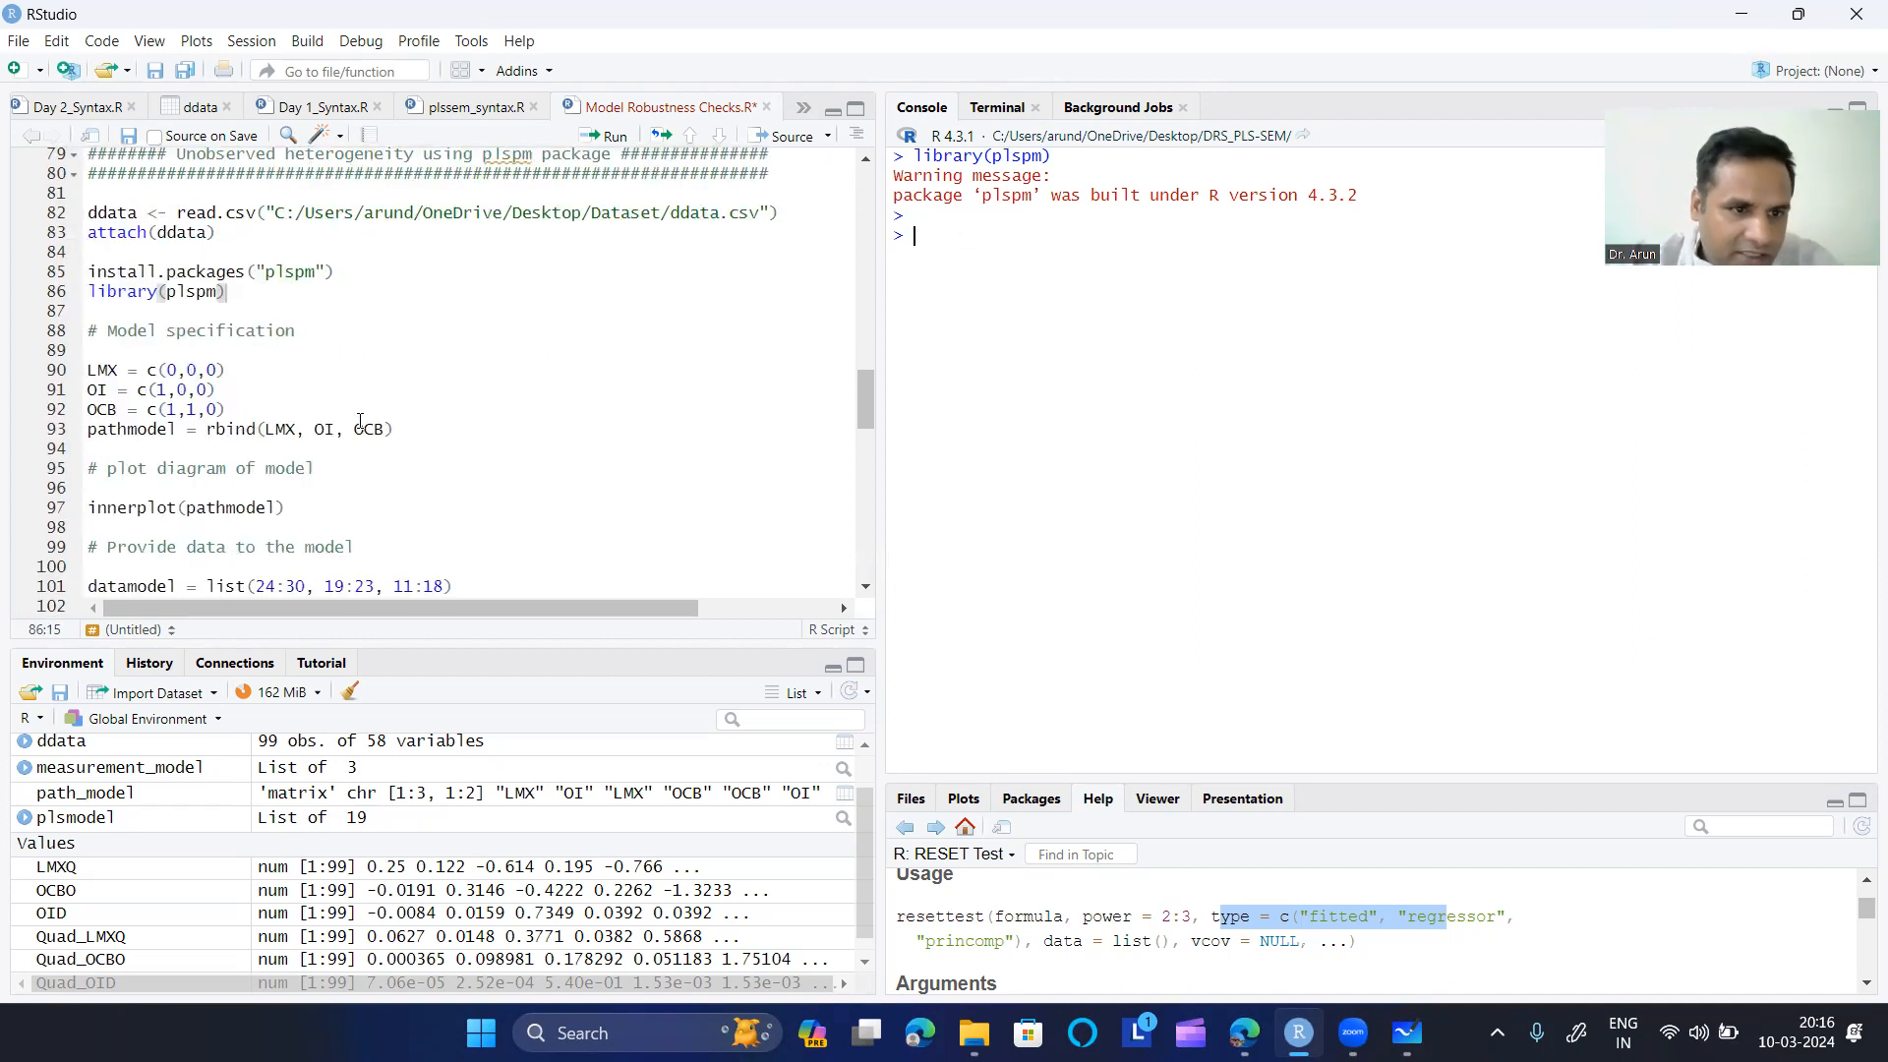
pyautogui.moveTo(87, 369); pyautogui.dragTo(267, 403)
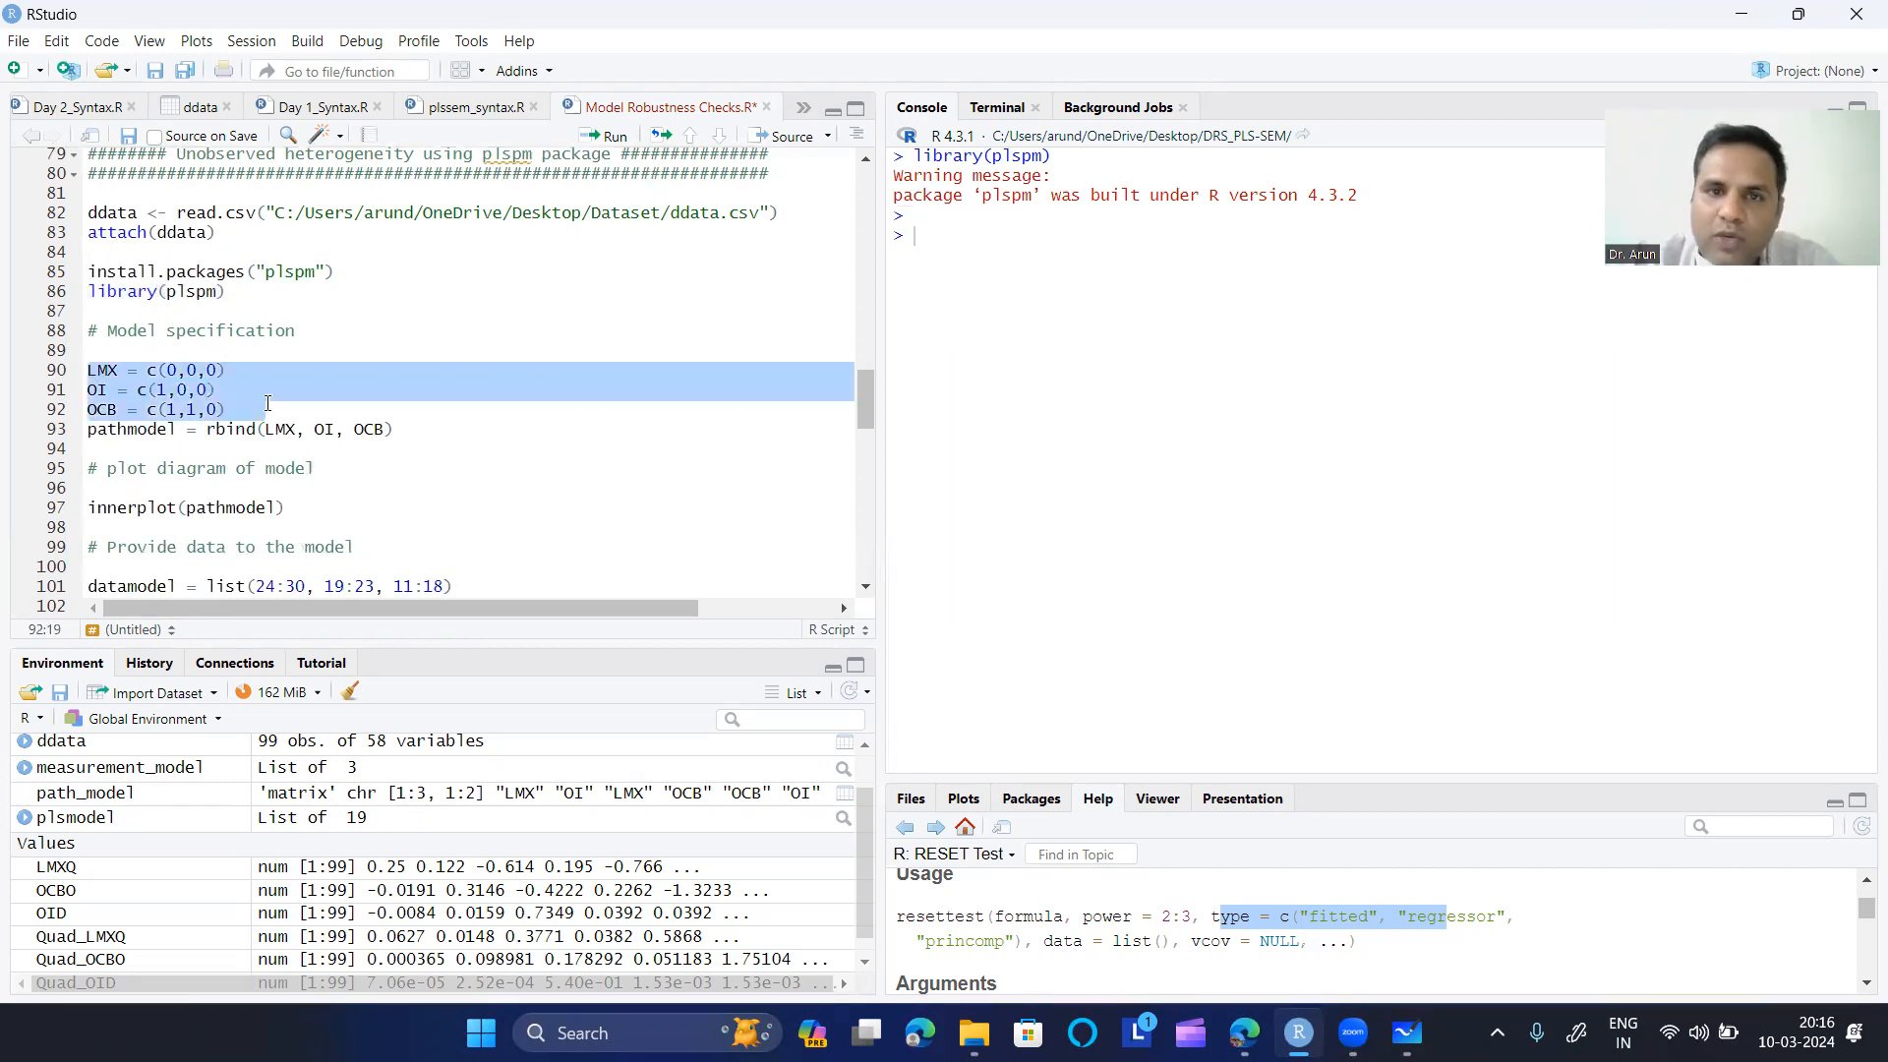
pyautogui.click(474, 411)
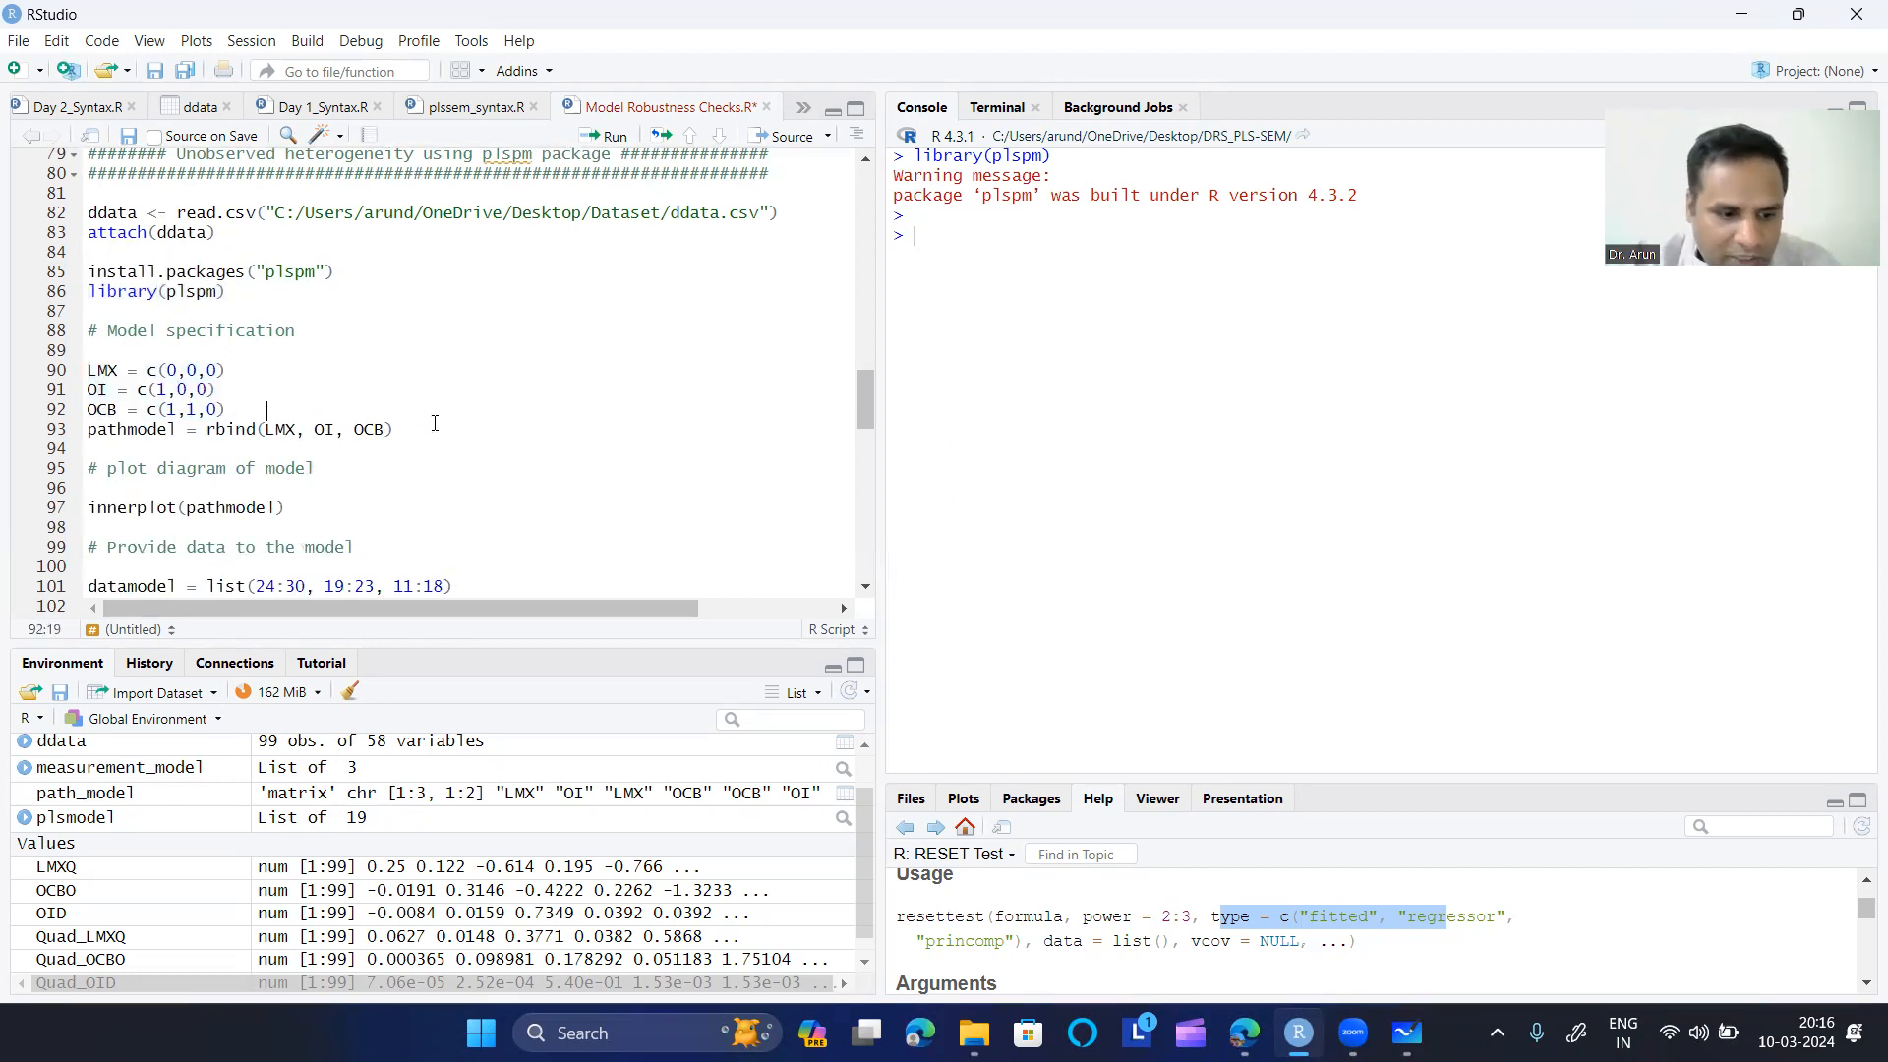
# - Switch to Microsoft Whiteboard and write the column headings LMX, OI and OCB in the empty area below the heterogeneity notes
pyautogui.hotkey('alt', 'Tab')
pyautogui.hotkey('alt', 'Tab')
pyautogui.hotkey('alt', 'Tab')
pyautogui.hotkey('alt', 'Tab')
pyautogui.hotkey('alt', 'Tab')
pyautogui.hotkey('alt', 'Tab')
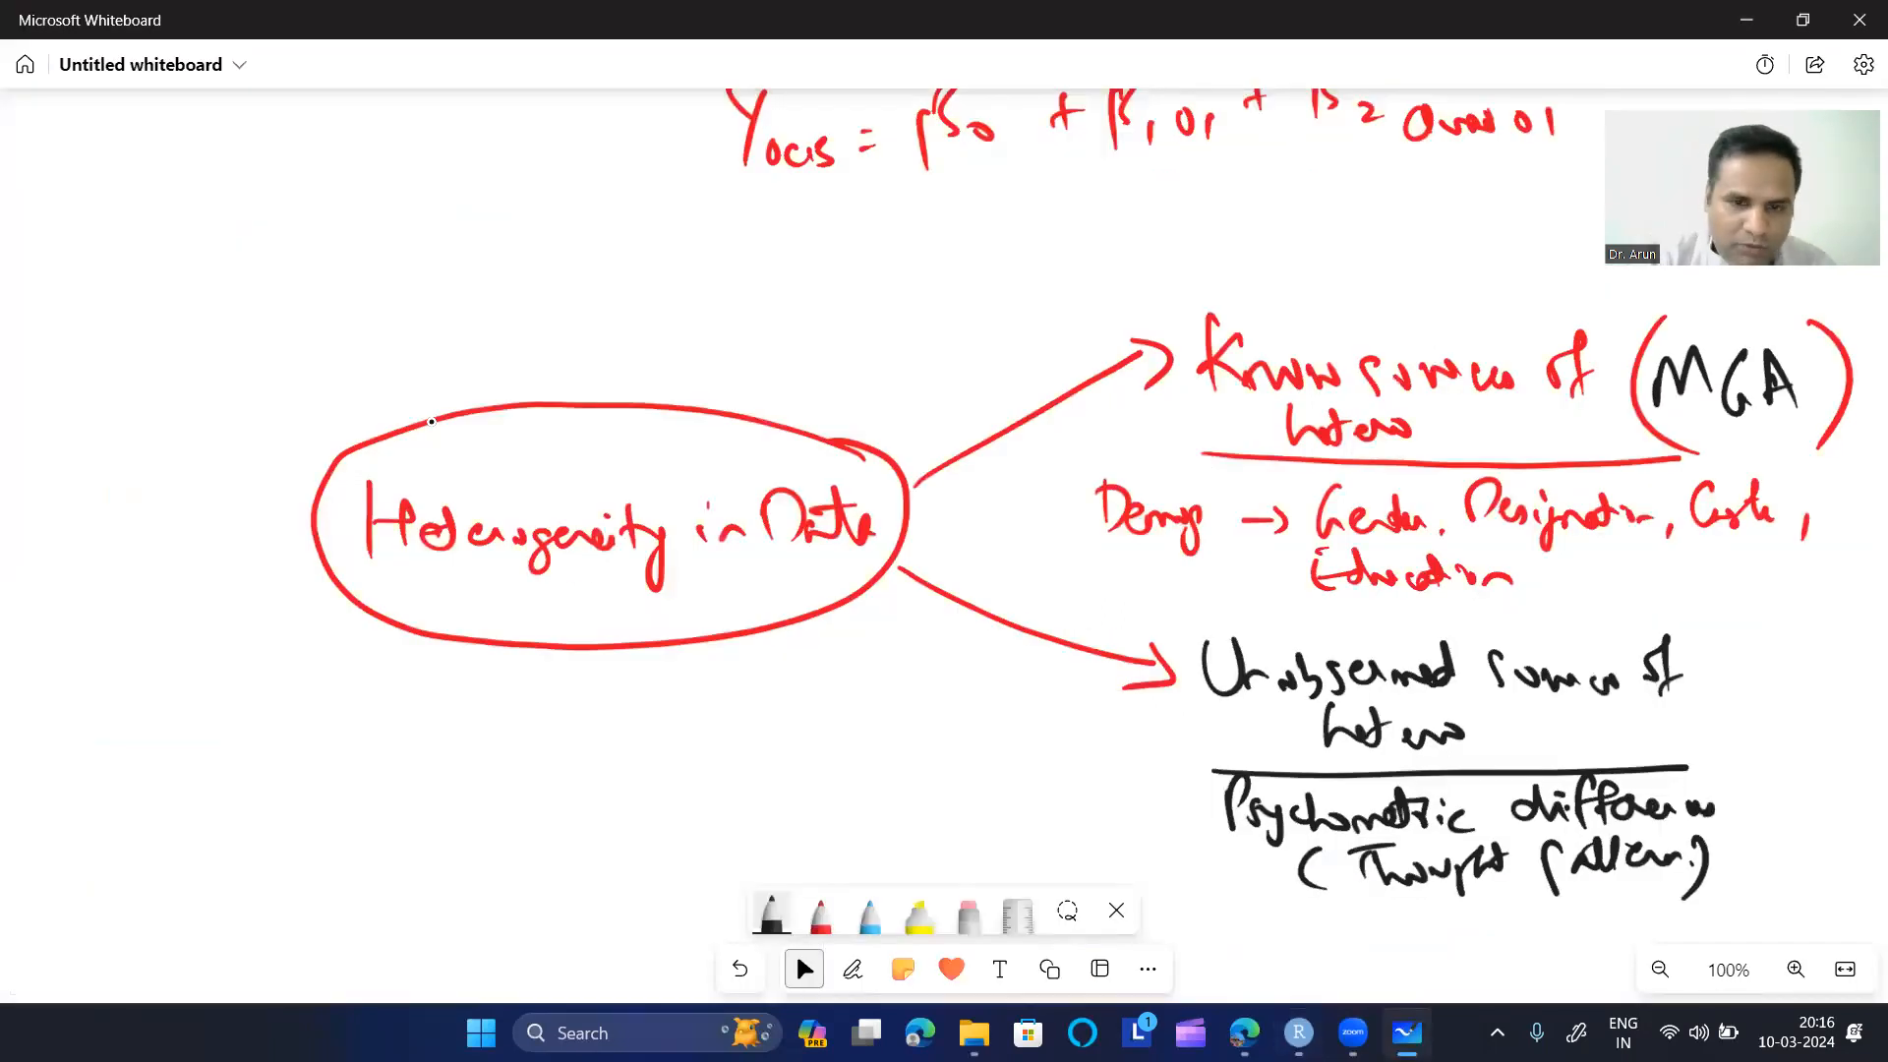
pyautogui.moveTo(863, 763); pyautogui.dragTo(647, 558)
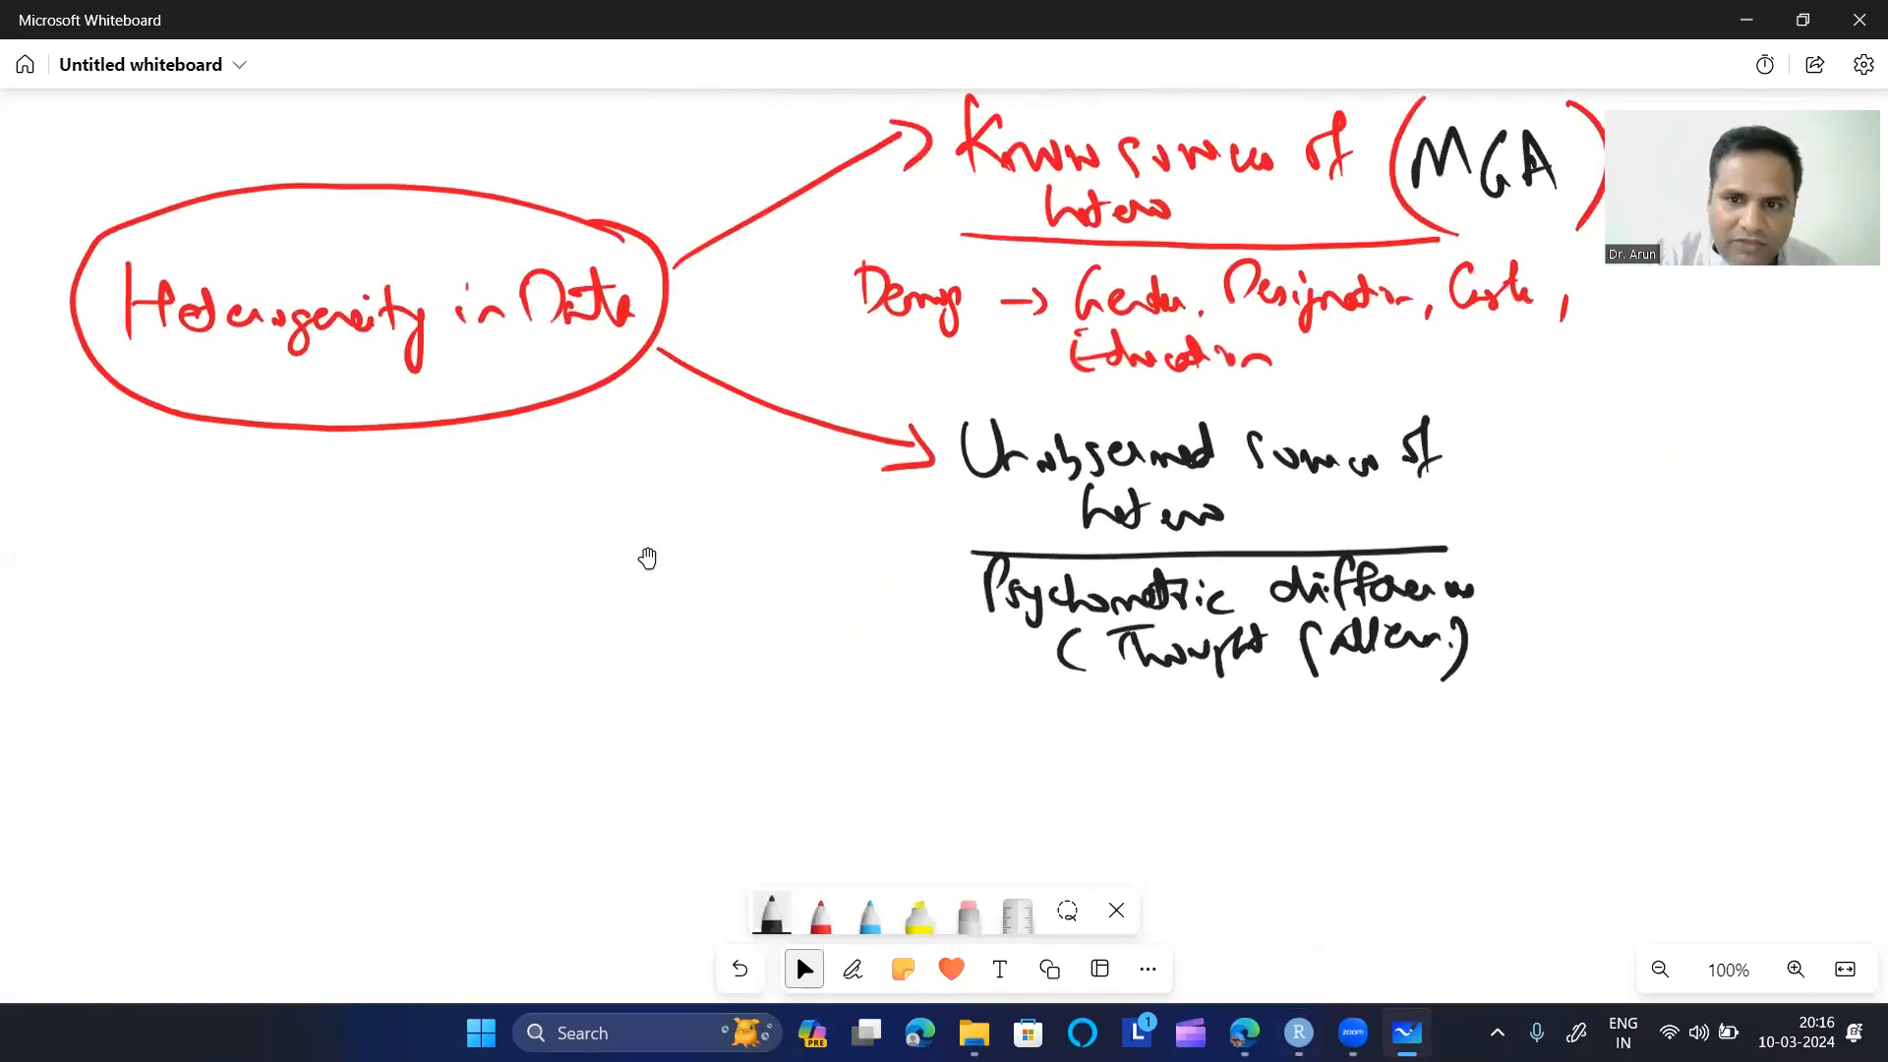
pyautogui.moveTo(708, 644); pyautogui.dragTo(695, 383)
pyautogui.moveTo(741, 468); pyautogui.dragTo(729, 375)
pyautogui.hotkey('alt', 'w')
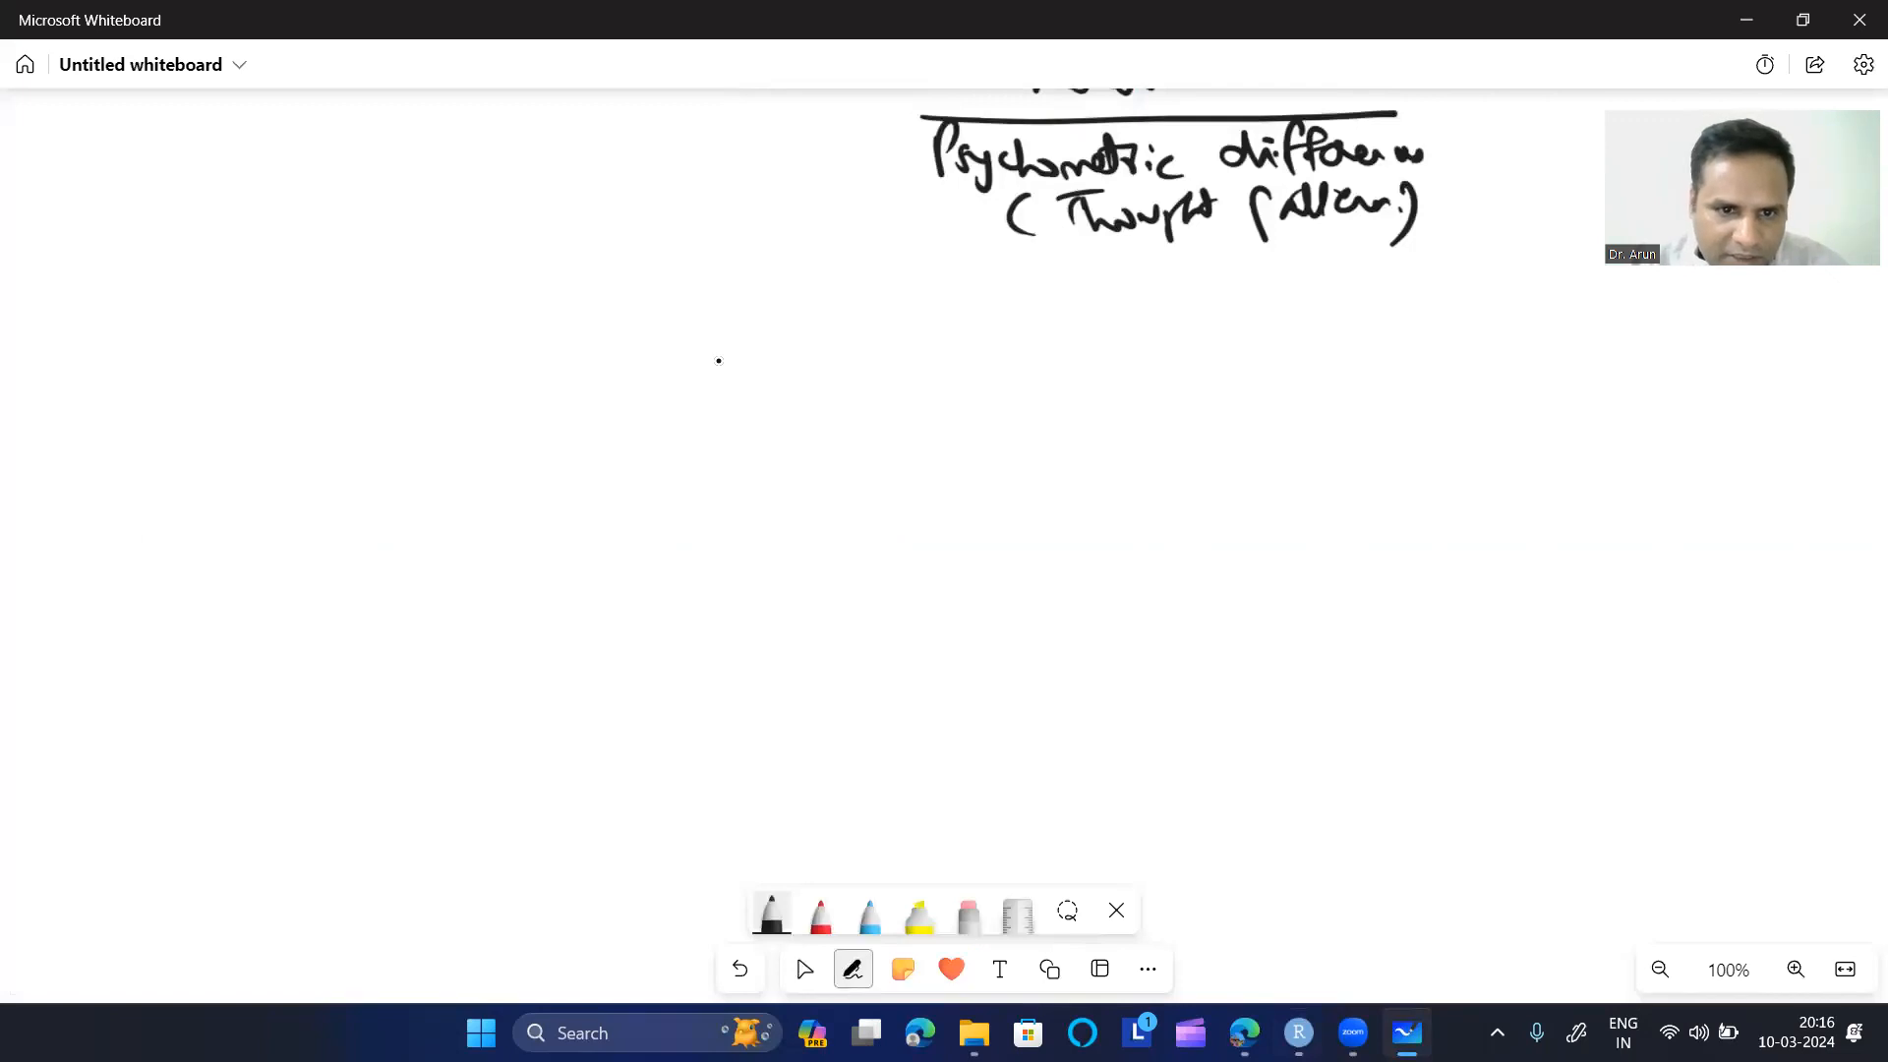
pyautogui.moveTo(778, 404)
pyautogui.mouseDown()
pyautogui.moveTo(815, 439)
pyautogui.moveTo(846, 411)
pyautogui.moveTo(861, 422)
pyautogui.mouseUp()
pyautogui.moveTo(873, 414); pyautogui.dragTo(893, 439)
pyautogui.moveTo(1054, 394); pyautogui.dragTo(1098, 432)
pyautogui.moveTo(1278, 390); pyautogui.dragTo(1339, 428)
pyautogui.moveTo(1359, 397); pyautogui.dragTo(1367, 427)
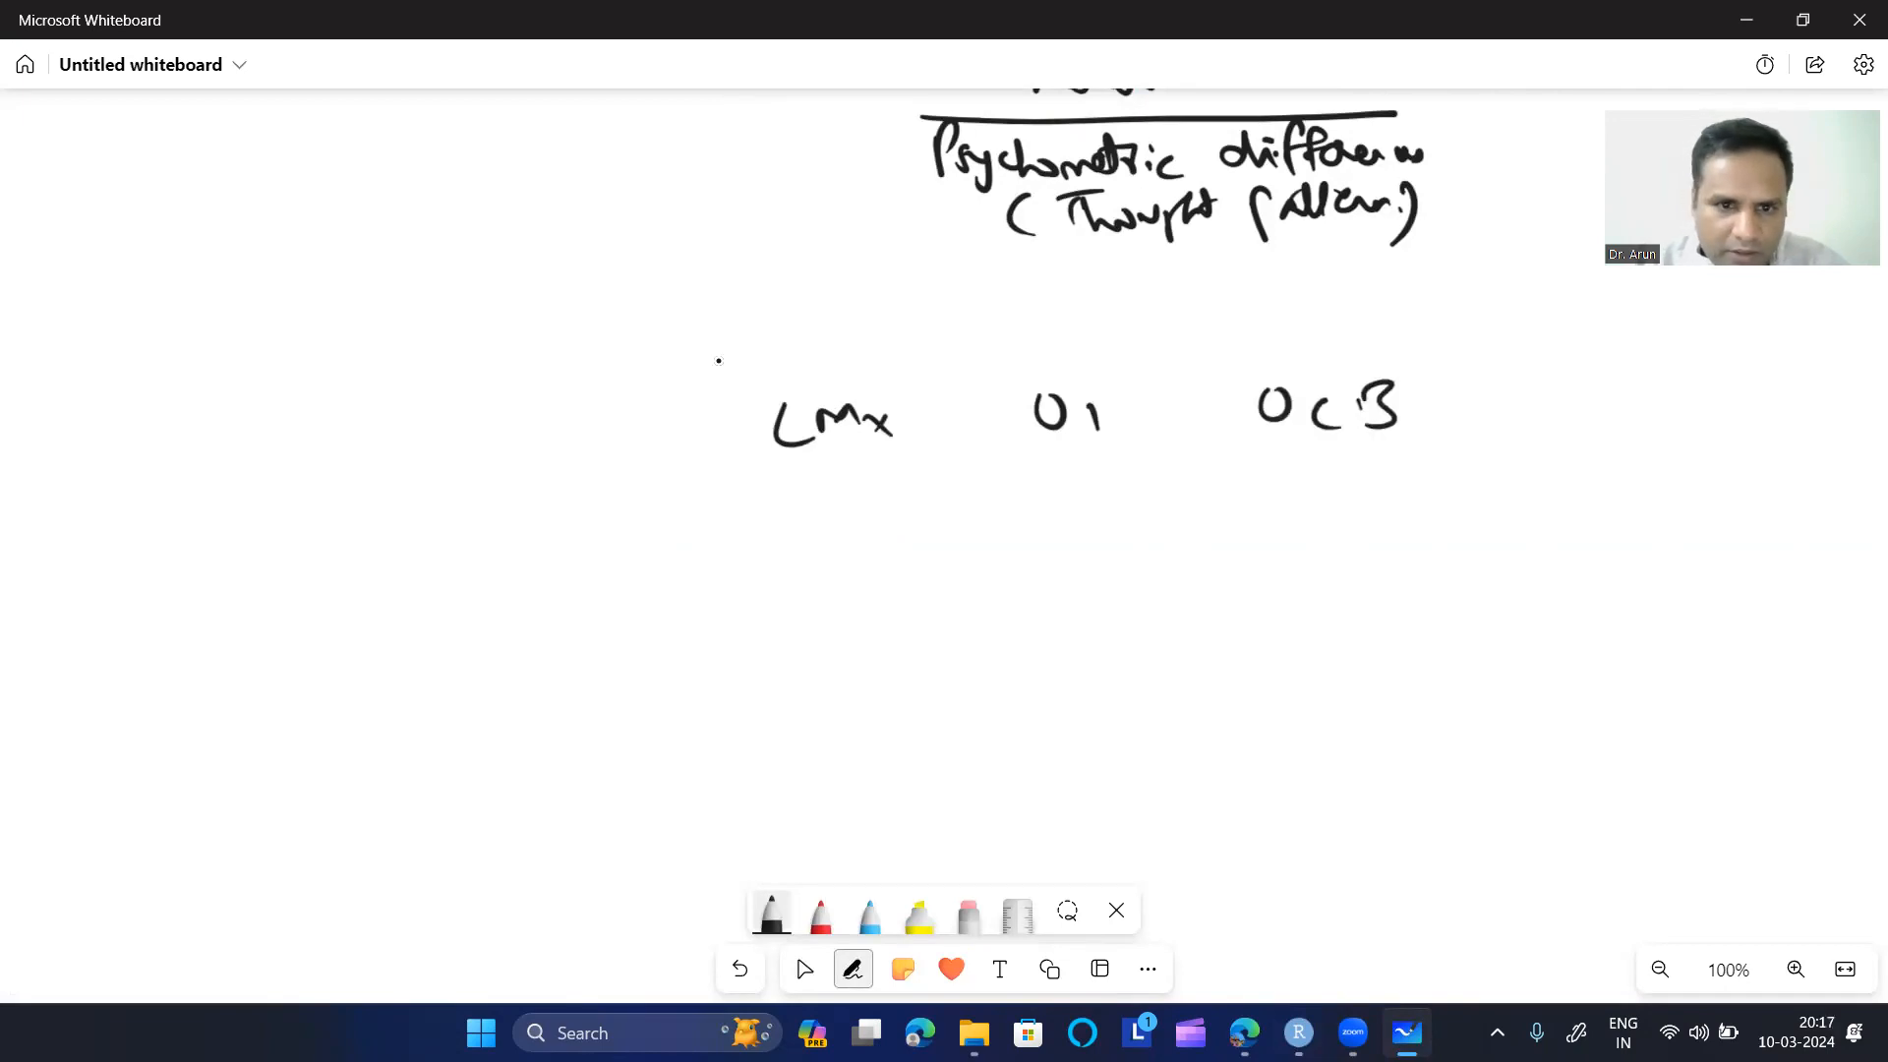
# - Write the row labels LMX, OI and OCB below and before the column headings to lay out a three-by-three matrix
pyautogui.moveTo(576, 517); pyautogui.dragTo(606, 548)
pyautogui.moveTo(610, 547)
pyautogui.mouseDown()
pyautogui.moveTo(617, 521)
pyautogui.moveTo(687, 541)
pyautogui.mouseUp()
pyautogui.moveTo(693, 527); pyautogui.dragTo(674, 547)
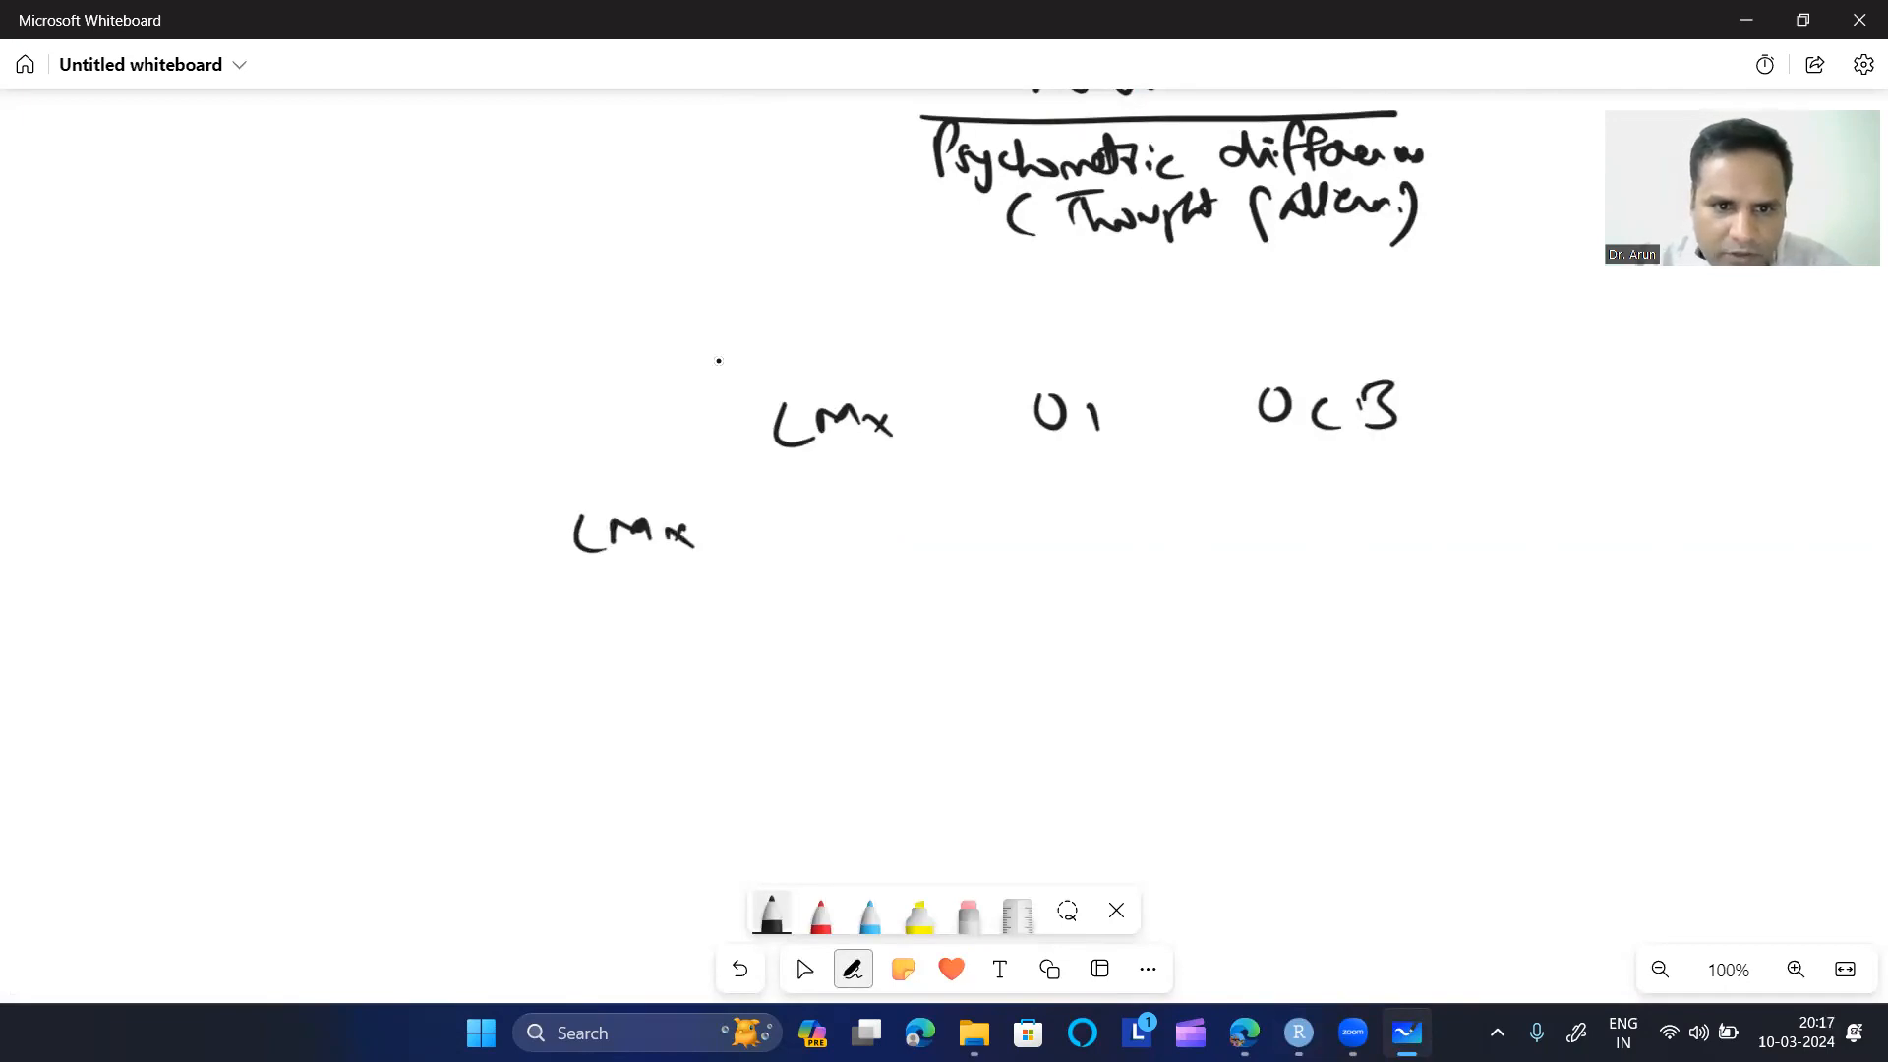
pyautogui.moveTo(593, 618); pyautogui.dragTo(651, 638)
pyautogui.moveTo(593, 717); pyautogui.dragTo(651, 749)
pyautogui.moveTo(661, 727); pyautogui.dragTo(658, 752)
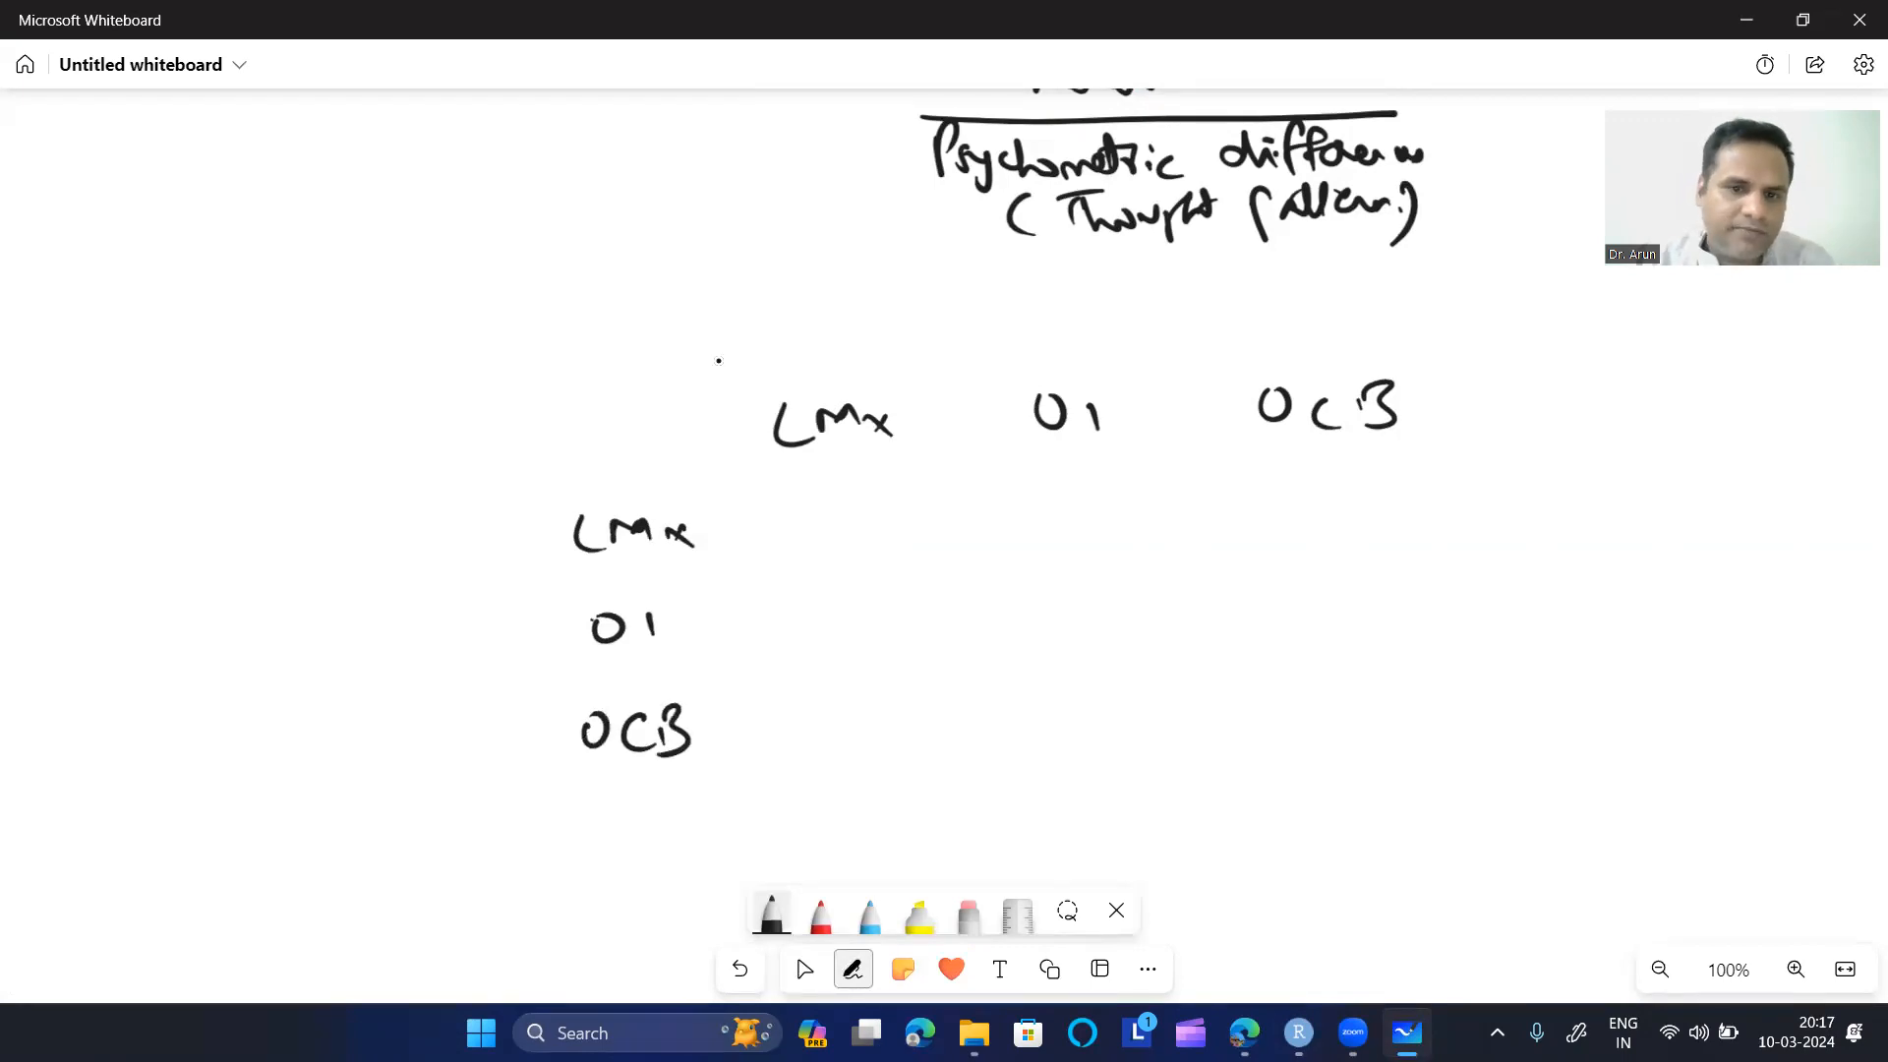
# - Sketch the path diagram beside the matrix with boxed LMX, OI and OCB and arrows LMX to OI, OI to OCB and LMX to OCB
pyautogui.moveTo(96, 438); pyautogui.dragTo(102, 477)
pyautogui.moveTo(123, 468)
pyautogui.mouseDown()
pyautogui.moveTo(132, 442)
pyautogui.moveTo(210, 433)
pyautogui.mouseUp()
pyautogui.moveTo(192, 430); pyautogui.dragTo(209, 454)
pyautogui.moveTo(63, 429); pyautogui.dragTo(96, 503)
pyautogui.moveTo(183, 392)
pyautogui.mouseDown()
pyautogui.moveTo(295, 272)
pyautogui.moveTo(332, 291)
pyautogui.mouseUp()
pyautogui.moveTo(270, 273)
pyautogui.mouseDown()
pyautogui.moveTo(285, 316)
pyautogui.moveTo(491, 343)
pyautogui.mouseUp()
pyautogui.moveTo(472, 317)
pyautogui.mouseDown()
pyautogui.moveTo(494, 342)
pyautogui.moveTo(457, 350)
pyautogui.mouseUp()
pyautogui.moveTo(517, 344)
pyautogui.mouseDown()
pyautogui.moveTo(539, 368)
pyautogui.moveTo(585, 359)
pyautogui.moveTo(508, 395)
pyautogui.moveTo(503, 376)
pyautogui.mouseUp()
pyautogui.moveTo(253, 427)
pyautogui.mouseDown()
pyautogui.moveTo(475, 374)
pyautogui.moveTo(450, 403)
pyautogui.mouseUp()
pyautogui.moveTo(233, 309); pyautogui.dragTo(266, 340)
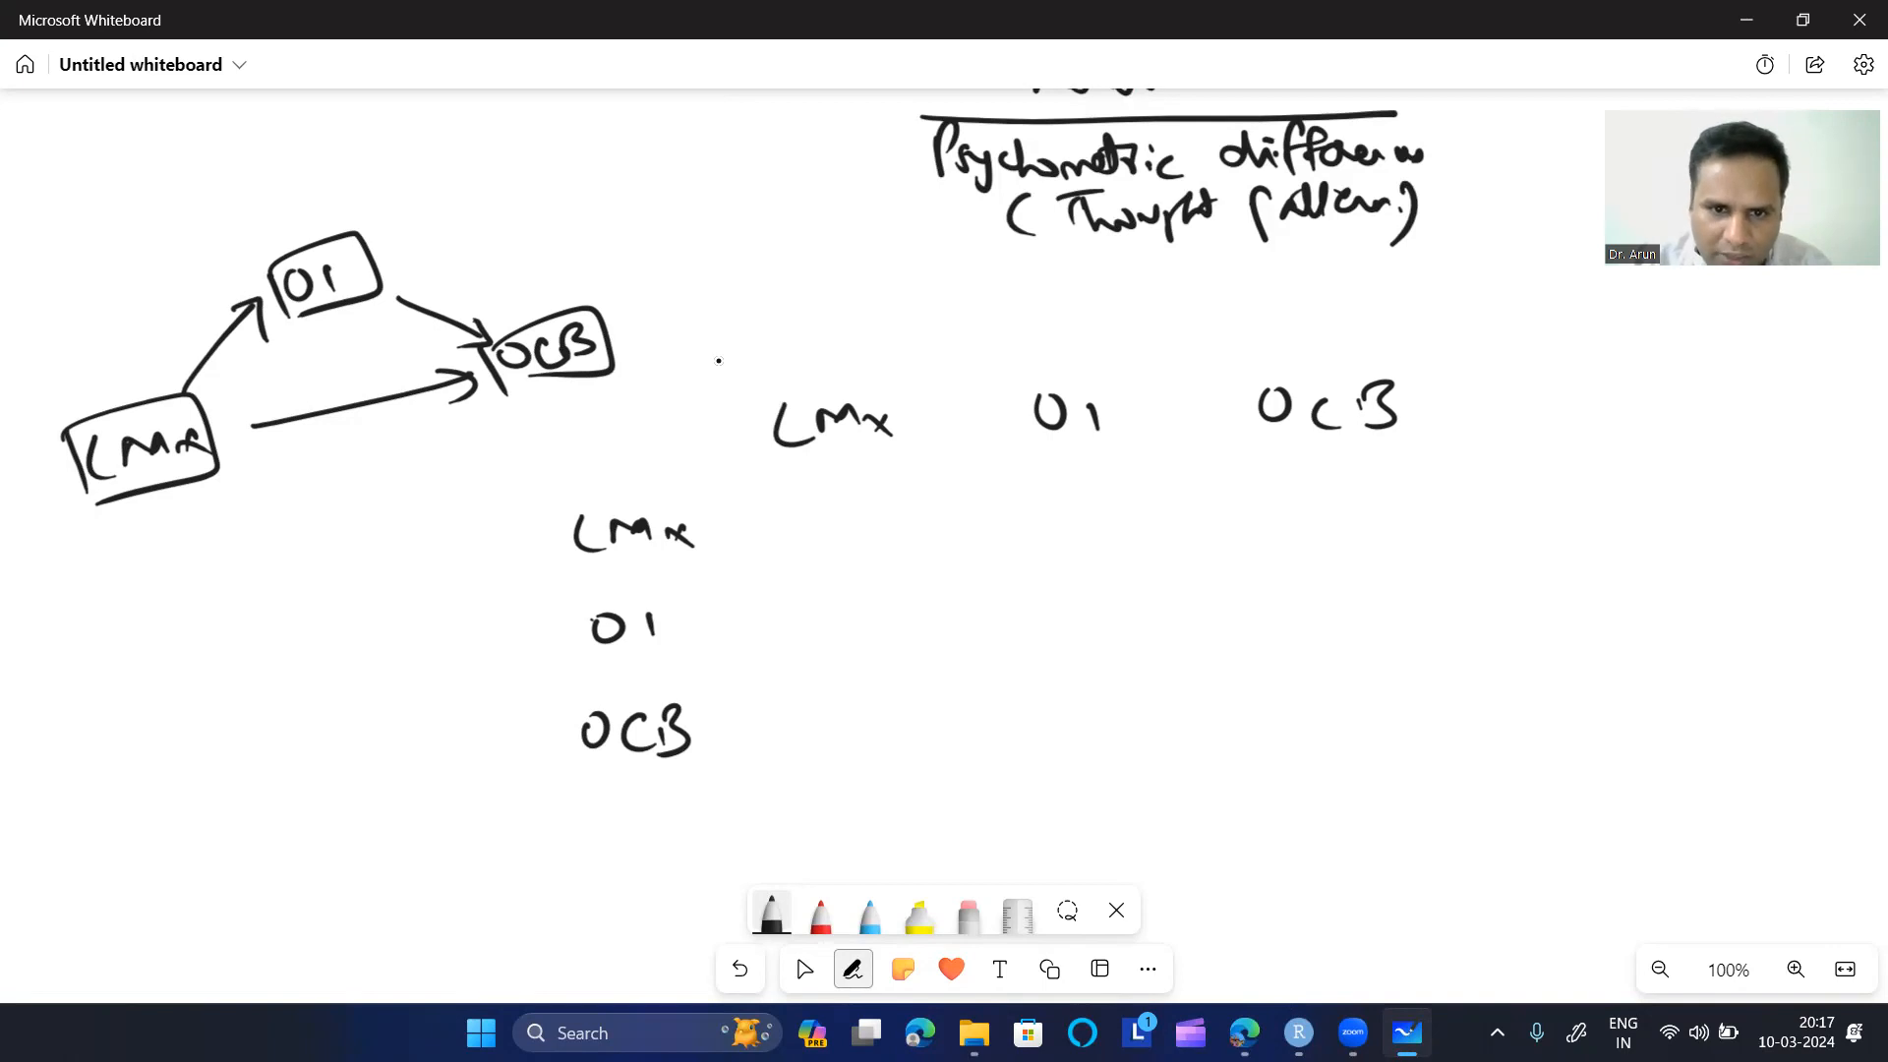
# - Fill in the matrix with 0, 0, 0 for the LMX row, 1, 0, 0 for OI and 1, 1, 0 for OCB
pyautogui.moveTo(847, 505)
pyautogui.mouseDown()
pyautogui.moveTo(824, 507)
pyautogui.moveTo(852, 552)
pyautogui.moveTo(843, 505)
pyautogui.mouseUp()
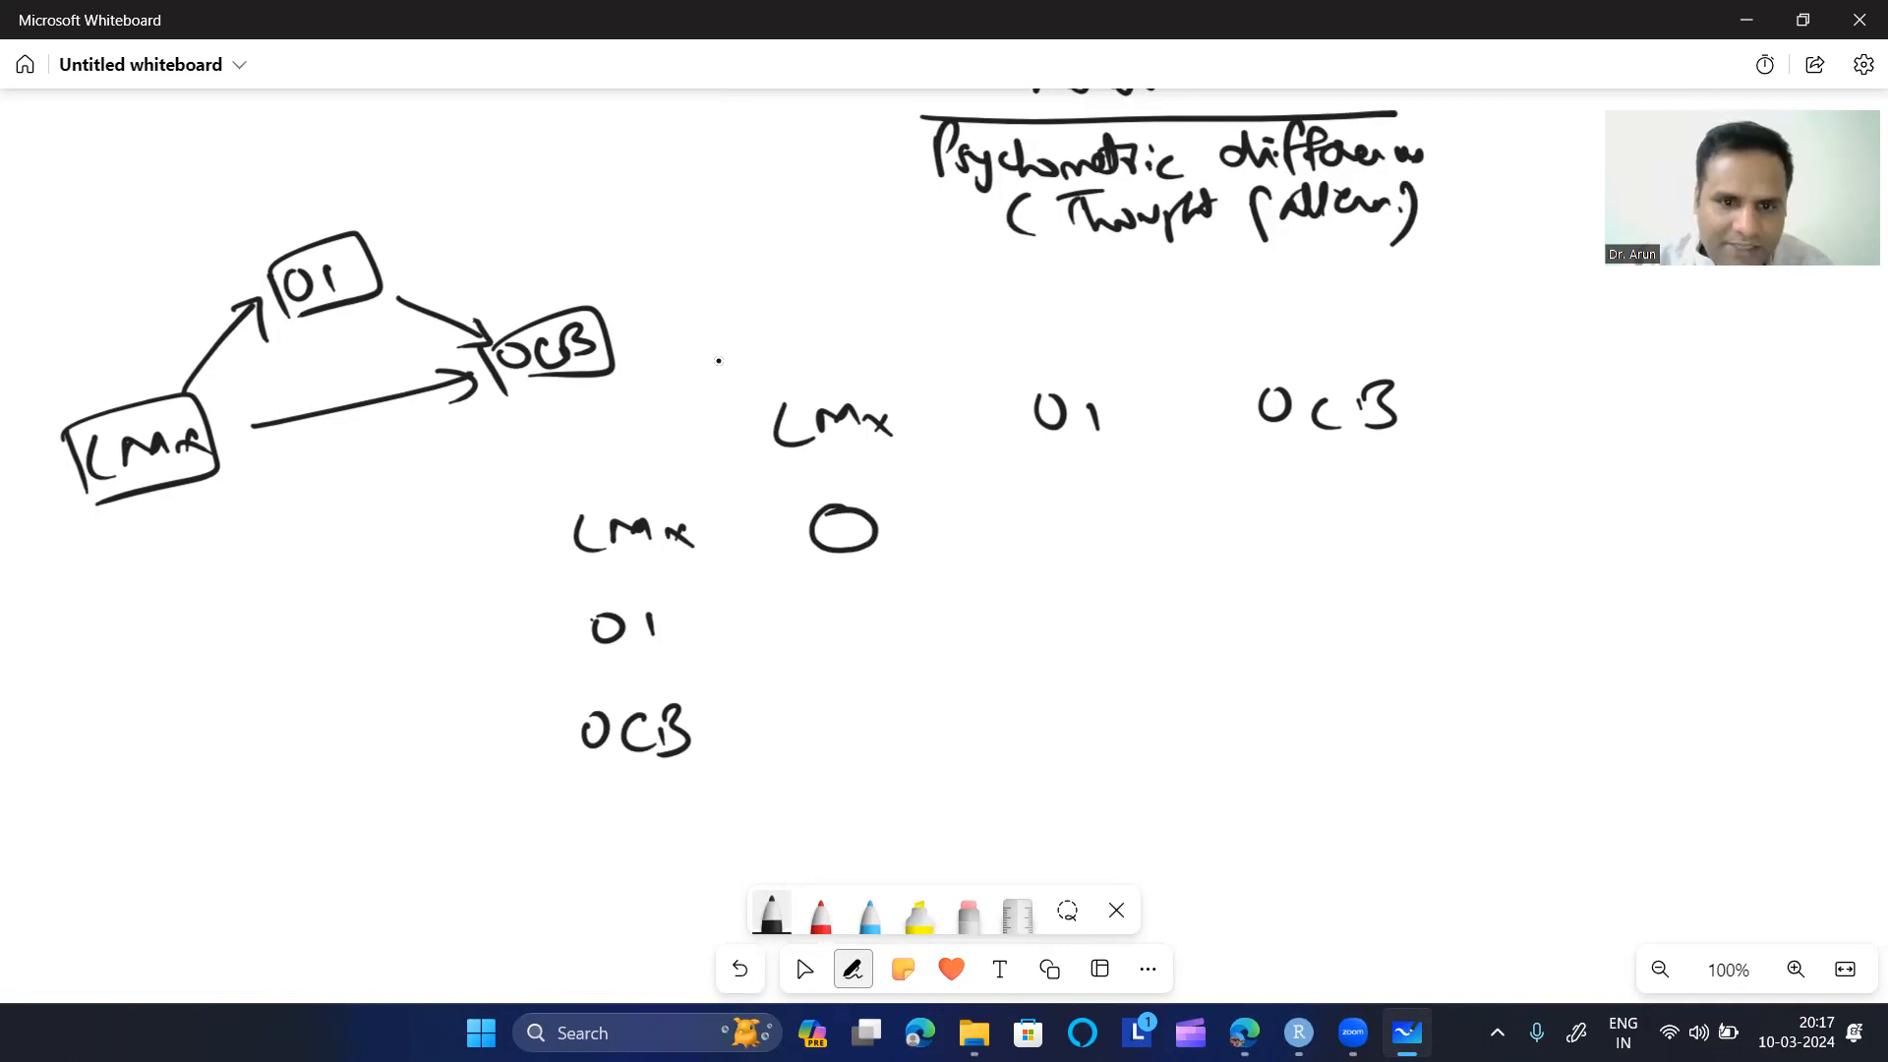
pyautogui.moveTo(820, 602)
pyautogui.mouseDown()
pyautogui.moveTo(836, 584)
pyautogui.moveTo(835, 624)
pyautogui.moveTo(866, 630)
pyautogui.mouseUp()
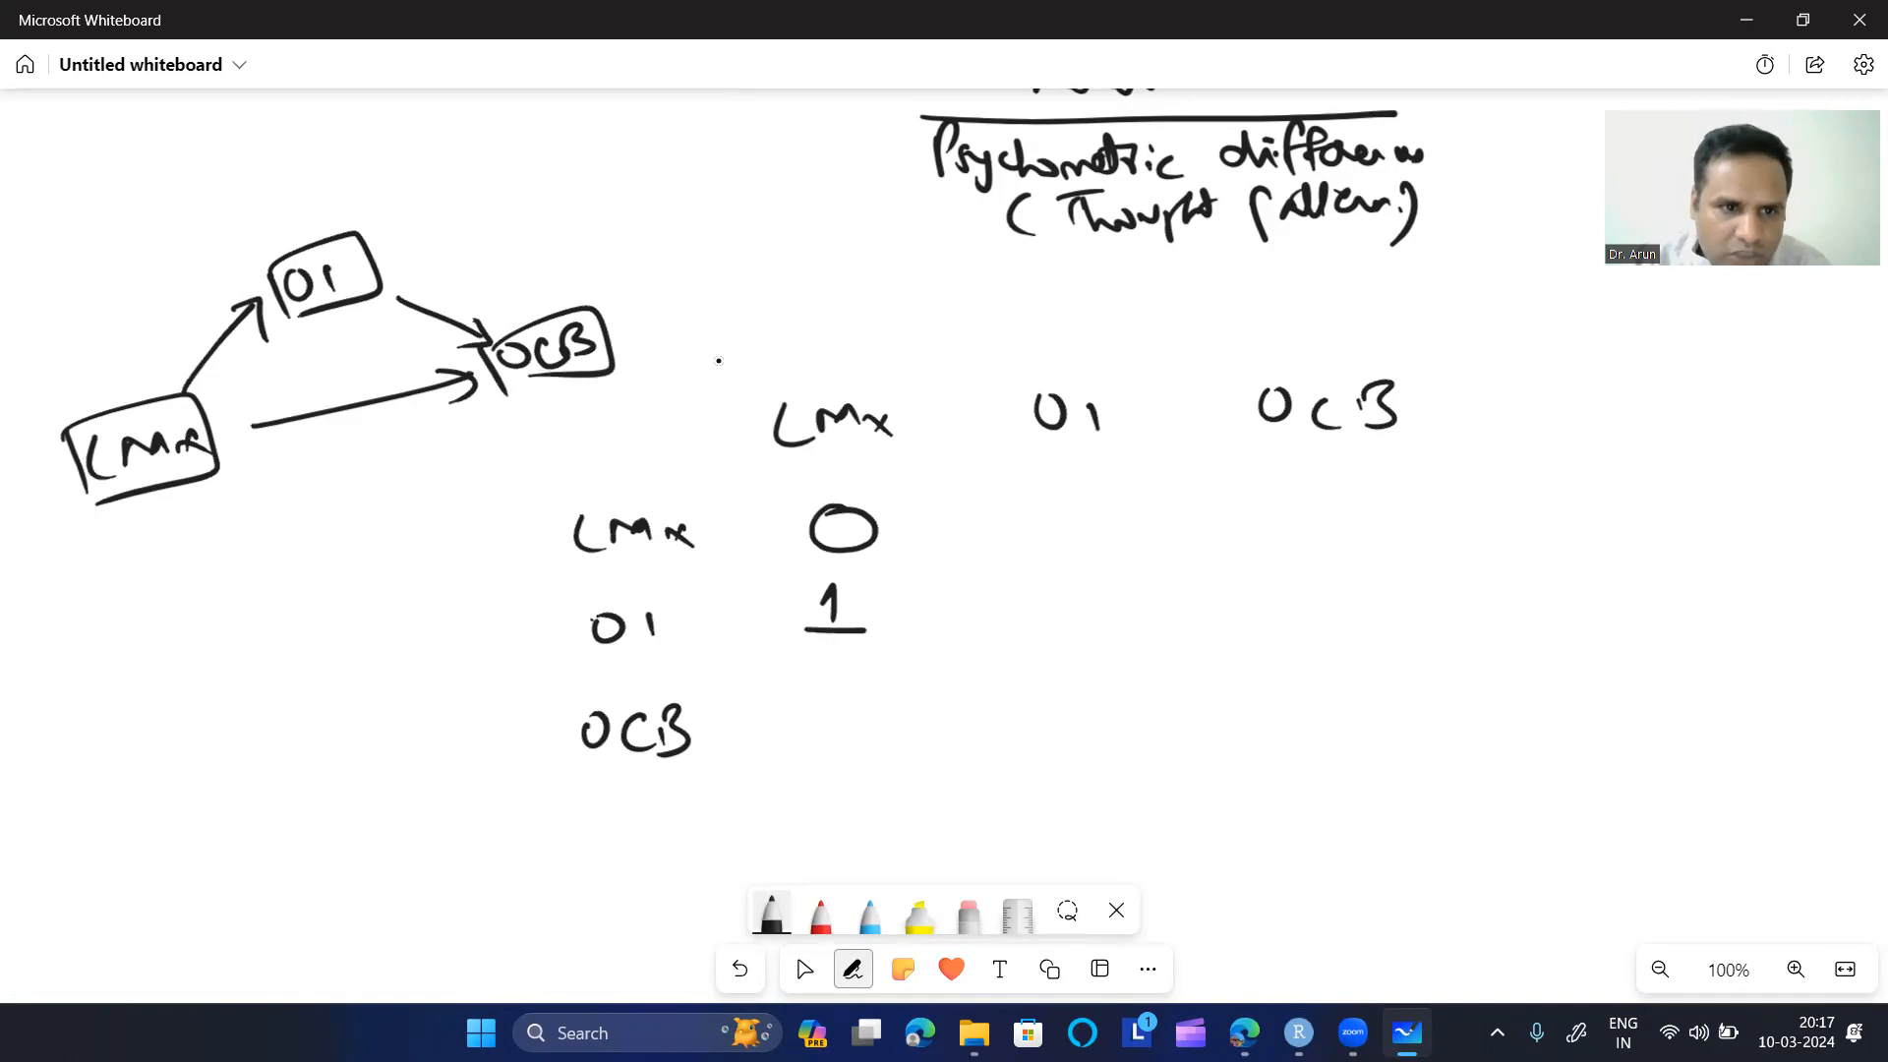
pyautogui.moveTo(816, 710)
pyautogui.mouseDown()
pyautogui.moveTo(833, 691)
pyautogui.moveTo(832, 755)
pyautogui.moveTo(863, 757)
pyautogui.mouseUp()
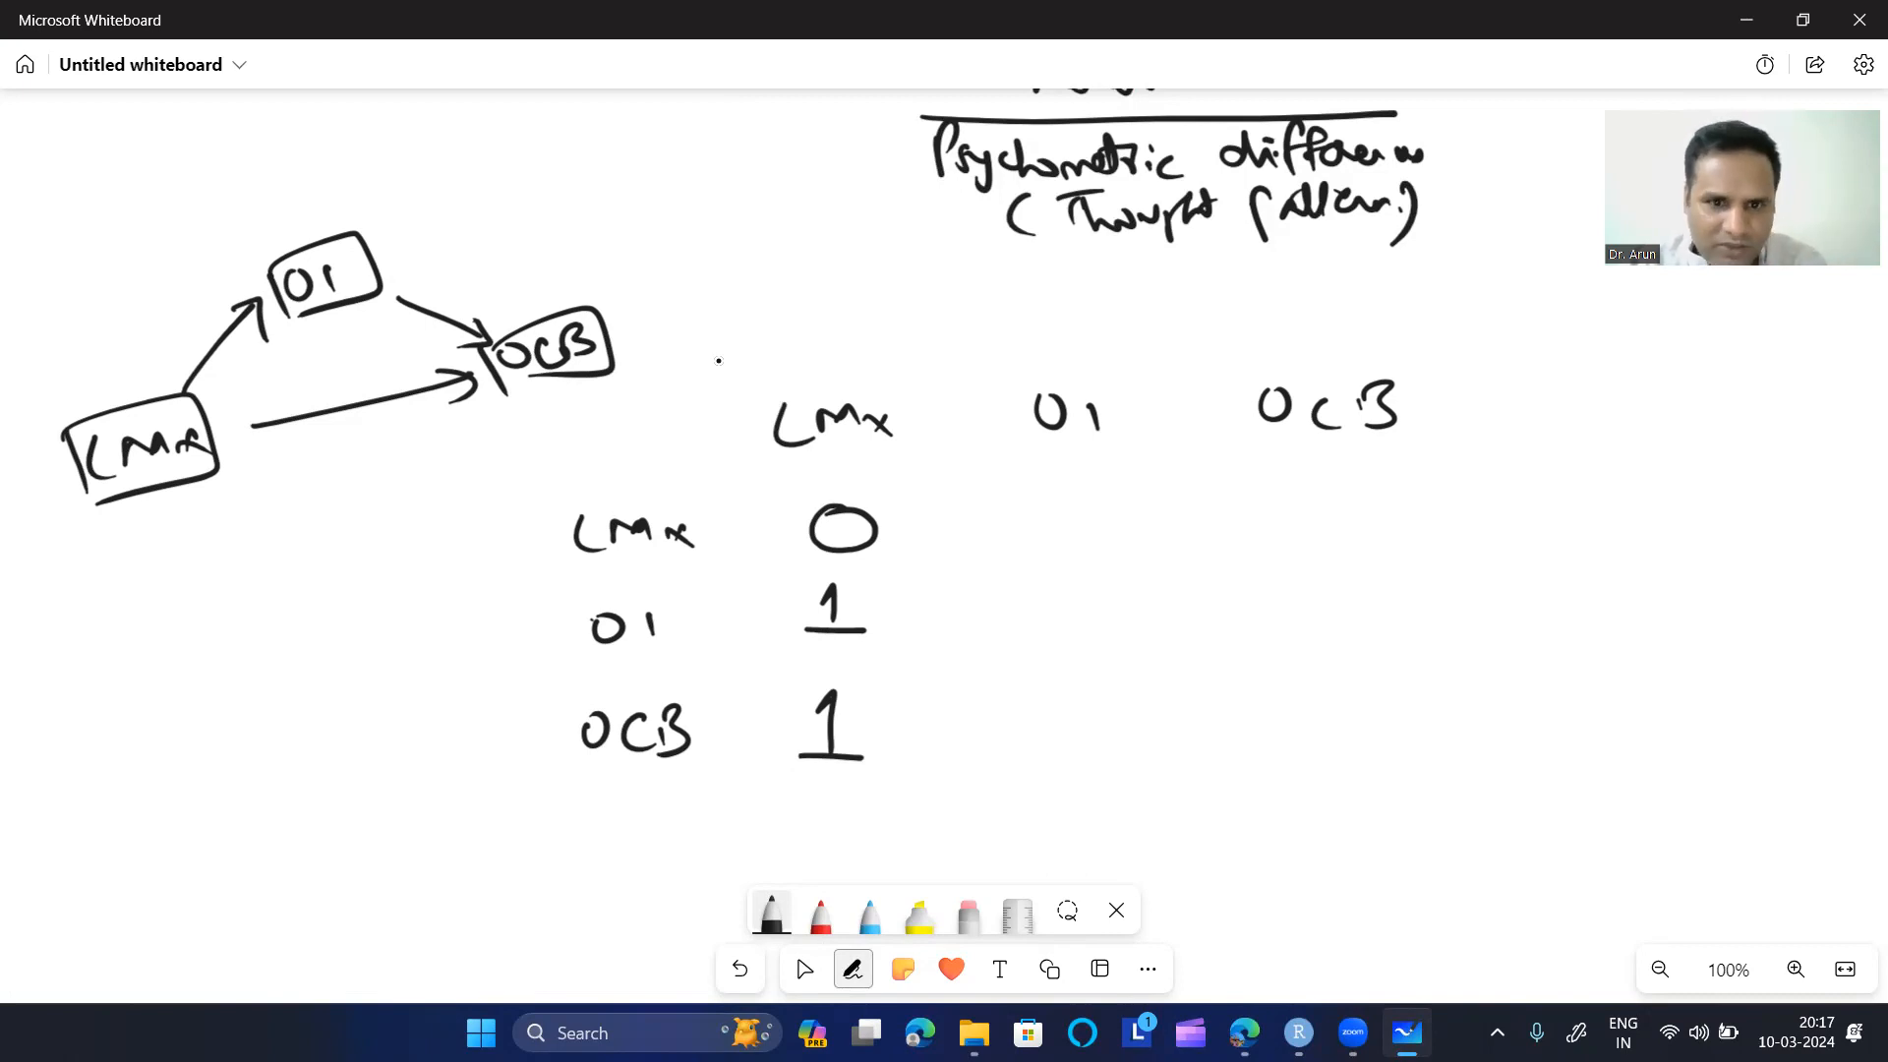
pyautogui.moveTo(1064, 507)
pyautogui.mouseDown()
pyautogui.moveTo(1060, 547)
pyautogui.moveTo(1072, 503)
pyautogui.mouseUp()
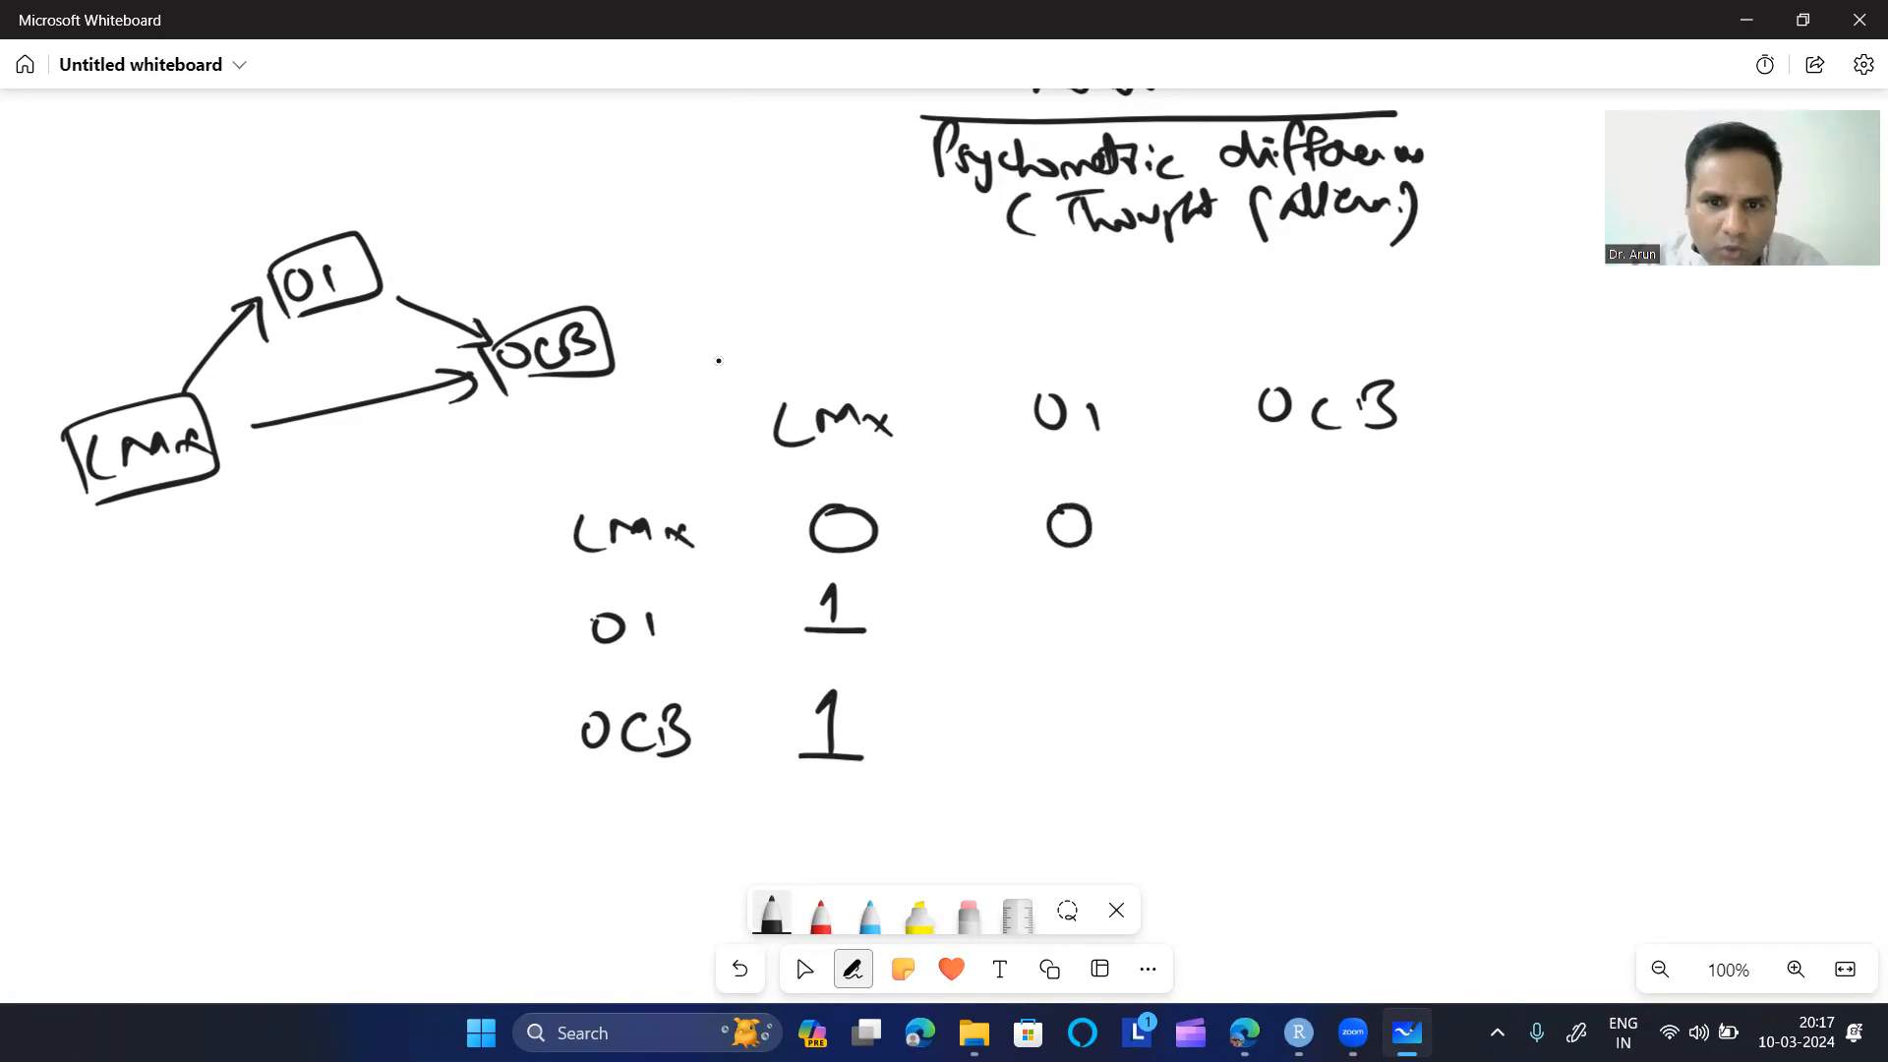
pyautogui.moveTo(1070, 604)
pyautogui.mouseDown()
pyautogui.moveTo(1050, 615)
pyautogui.moveTo(1073, 604)
pyautogui.mouseUp()
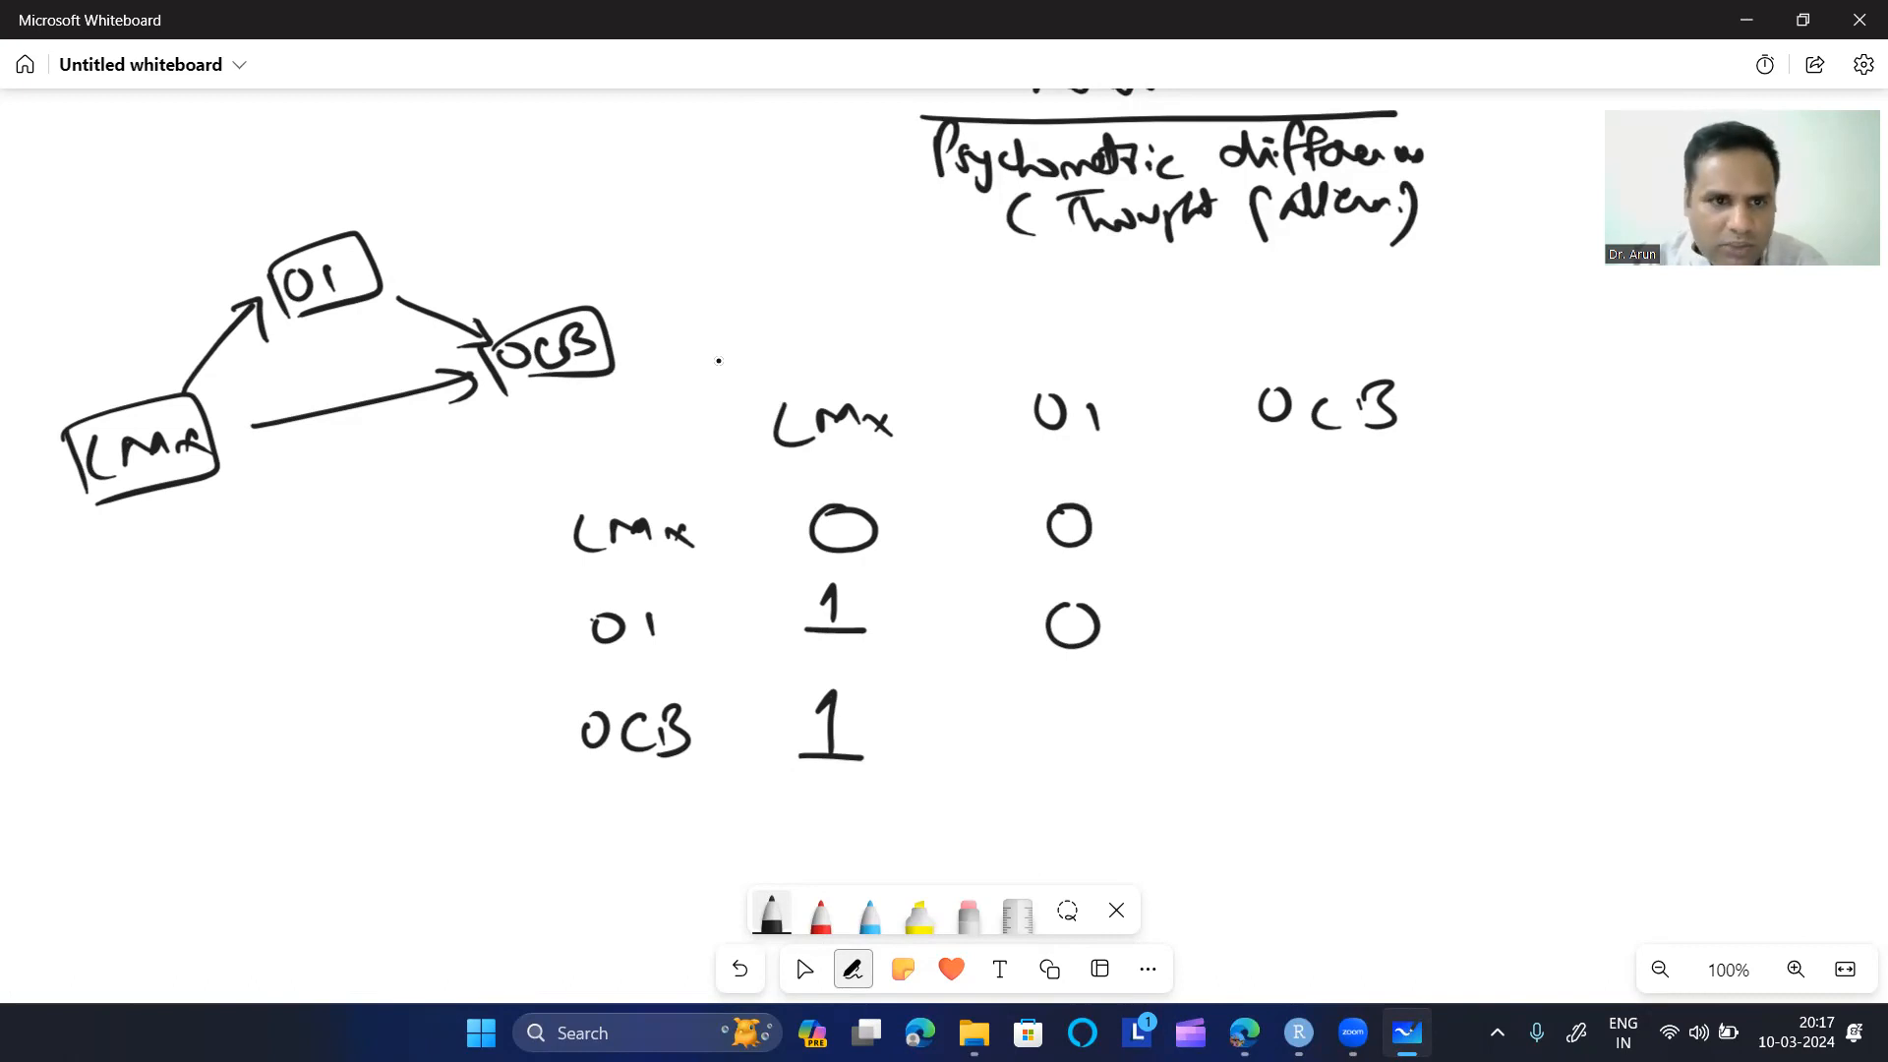
pyautogui.moveTo(1062, 715)
pyautogui.mouseDown()
pyautogui.moveTo(1075, 700)
pyautogui.moveTo(1071, 744)
pyautogui.mouseUp()
pyautogui.moveTo(1033, 751); pyautogui.dragTo(1108, 749)
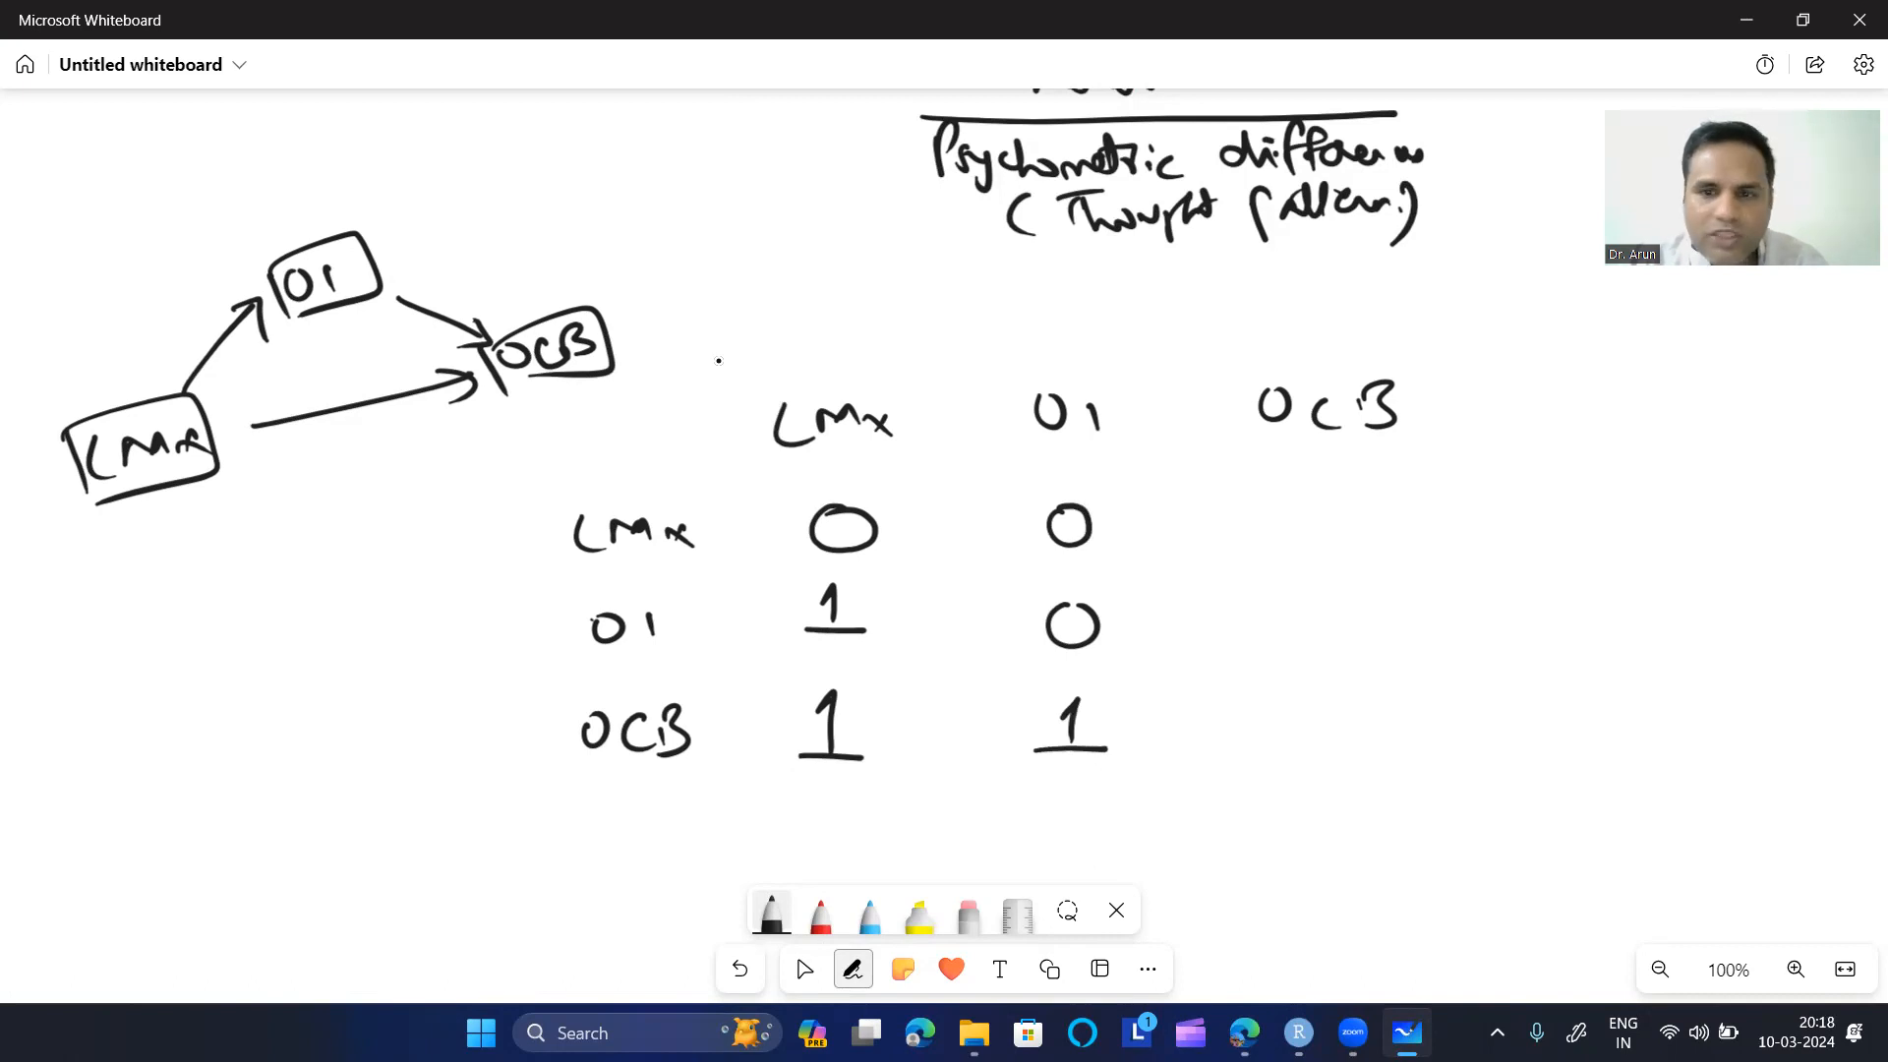
pyautogui.moveTo(1329, 509)
pyautogui.mouseDown()
pyautogui.moveTo(1305, 543)
pyautogui.moveTo(1333, 510)
pyautogui.mouseUp()
pyautogui.moveTo(1336, 612)
pyautogui.mouseDown()
pyautogui.moveTo(1316, 634)
pyautogui.moveTo(1339, 614)
pyautogui.mouseUp()
pyautogui.moveTo(1327, 728)
pyautogui.mouseDown()
pyautogui.moveTo(1320, 777)
pyautogui.moveTo(1337, 724)
pyautogui.mouseUp()
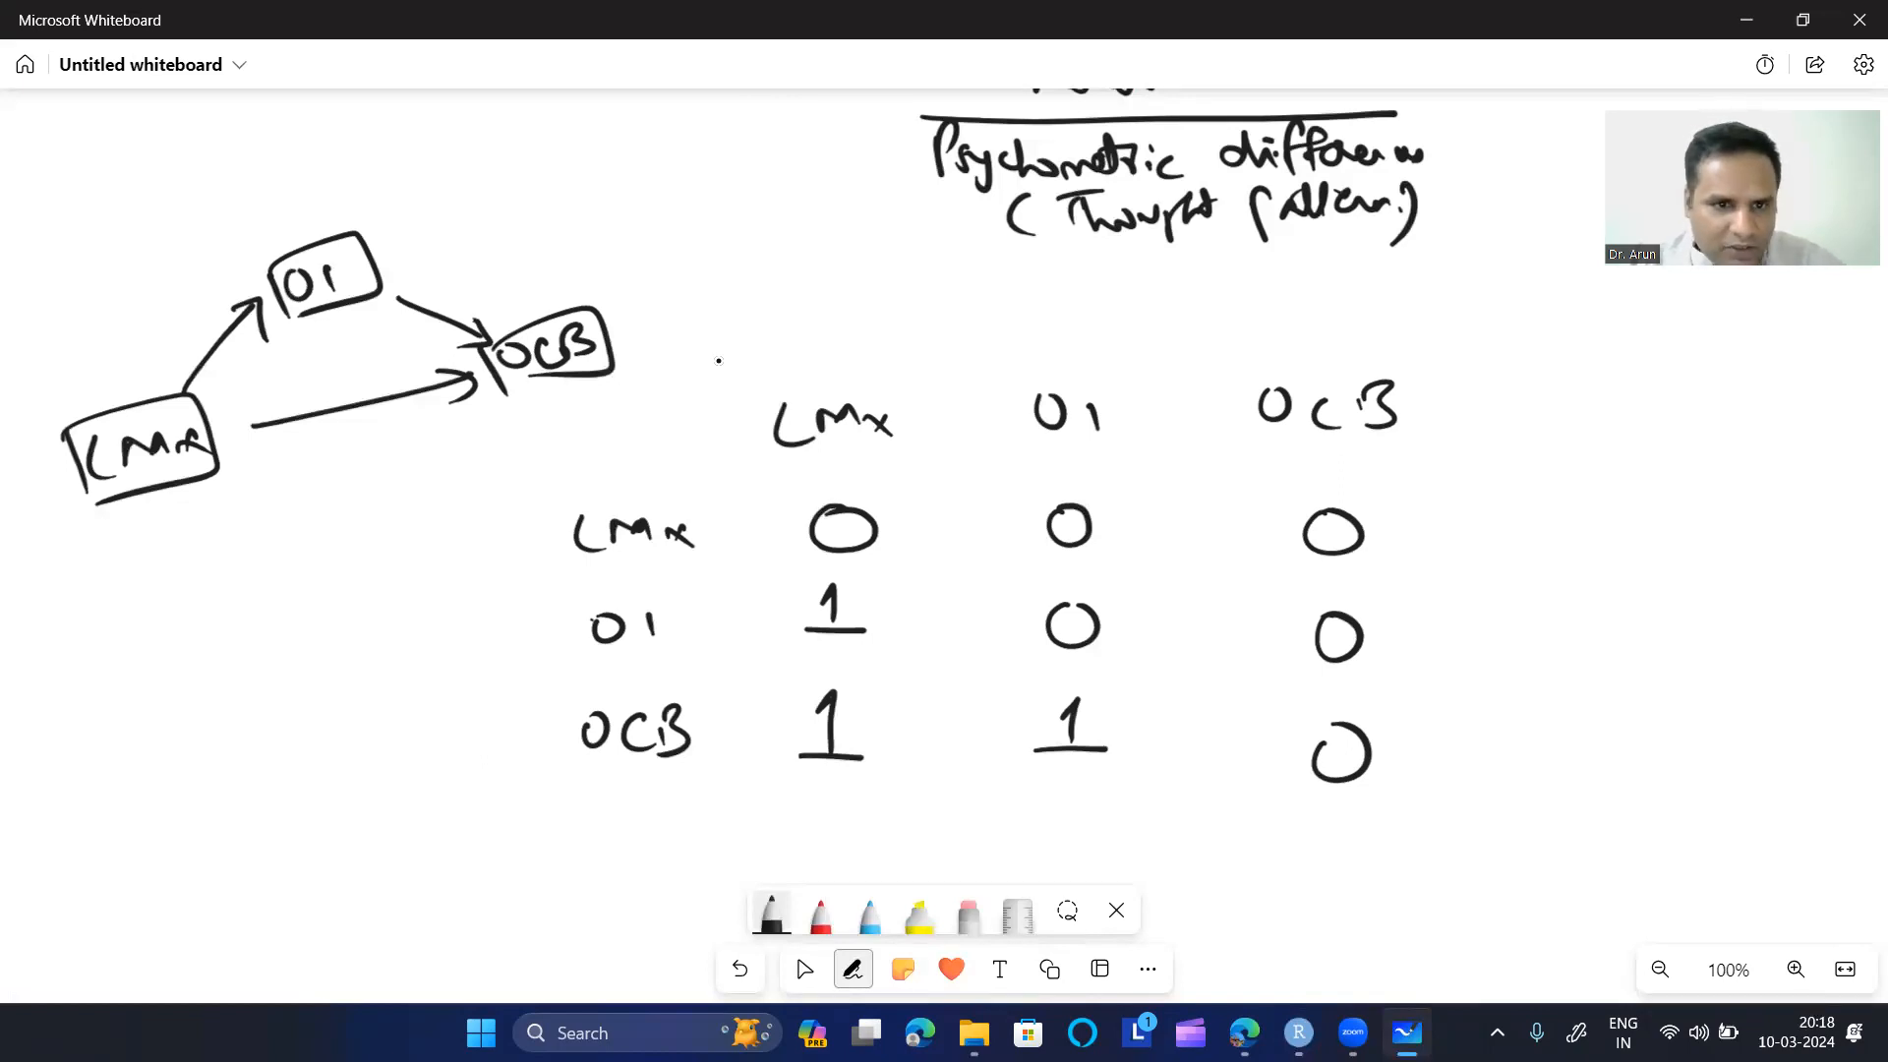
# - Switch to RStudio and point out the LMX vector's values 0,0,0 on line 90 by selecting them
pyautogui.hotkey('alt', 'Tab')
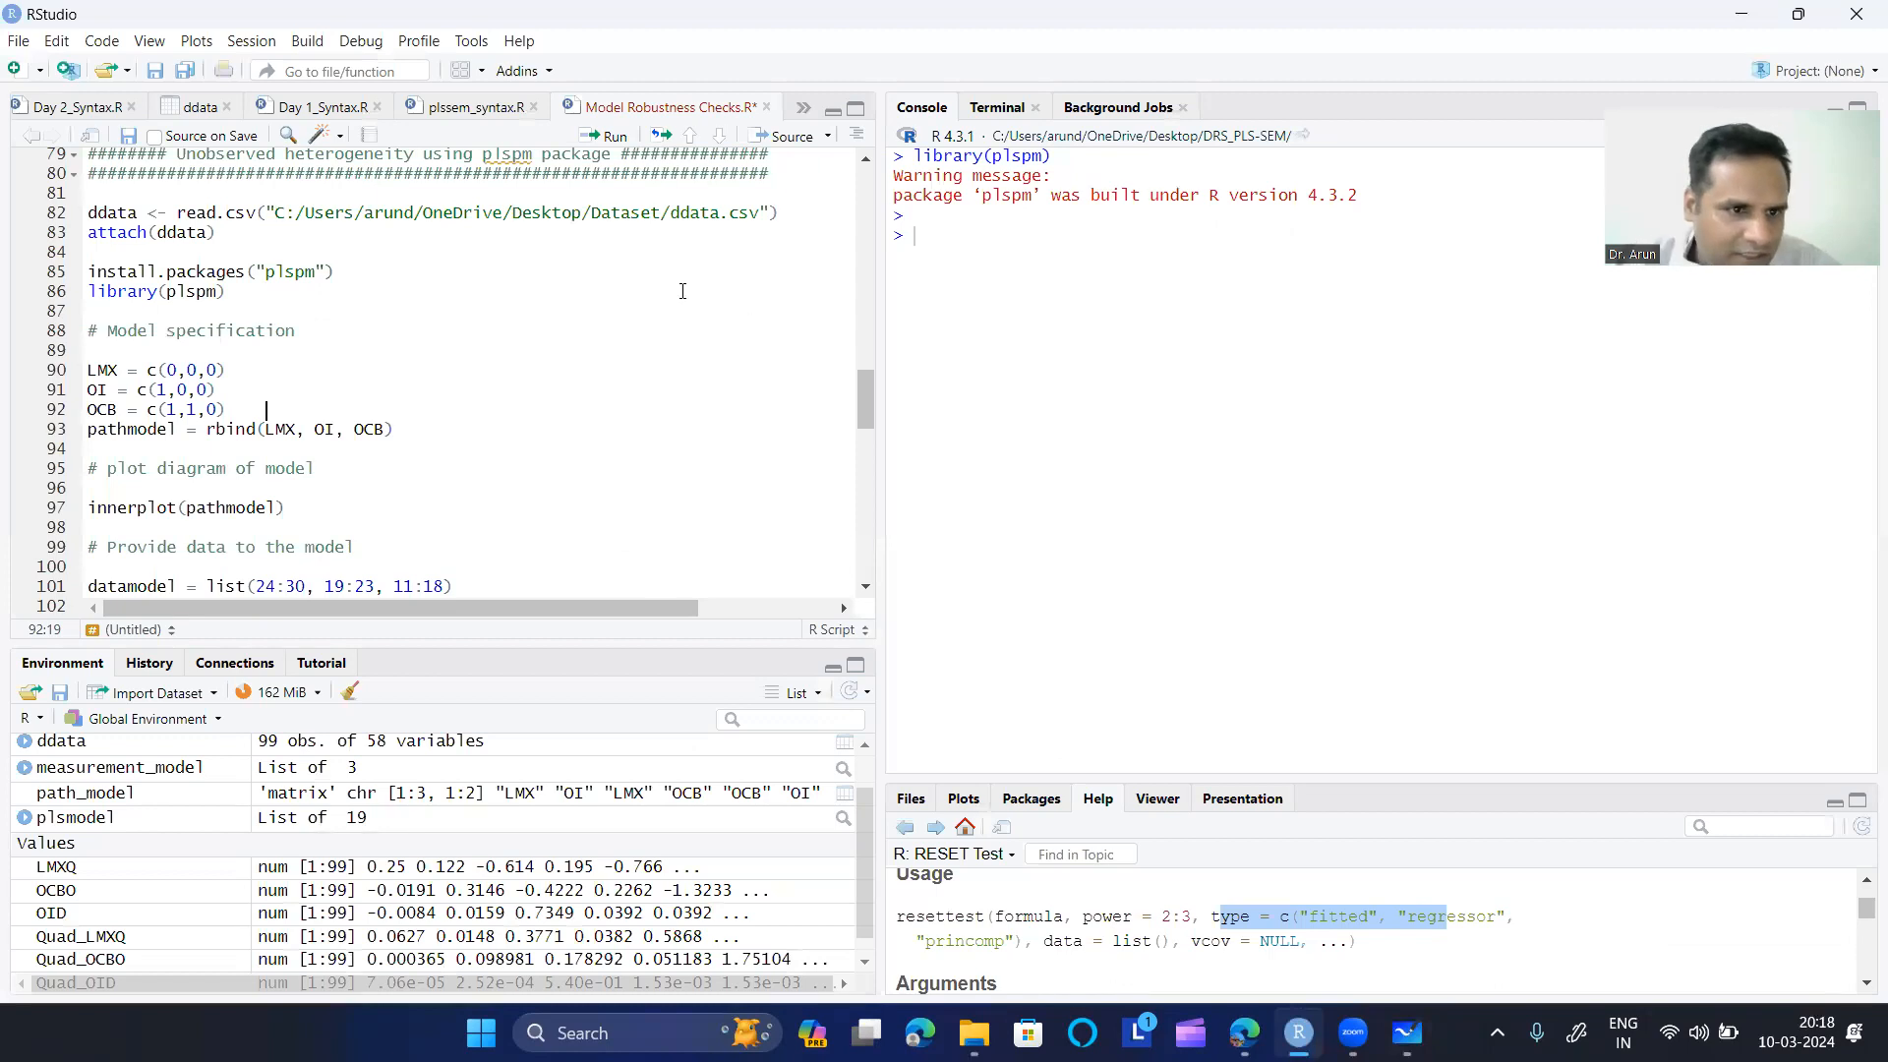
pyautogui.moveTo(88, 371); pyautogui.dragTo(231, 374)
pyautogui.press('Left')
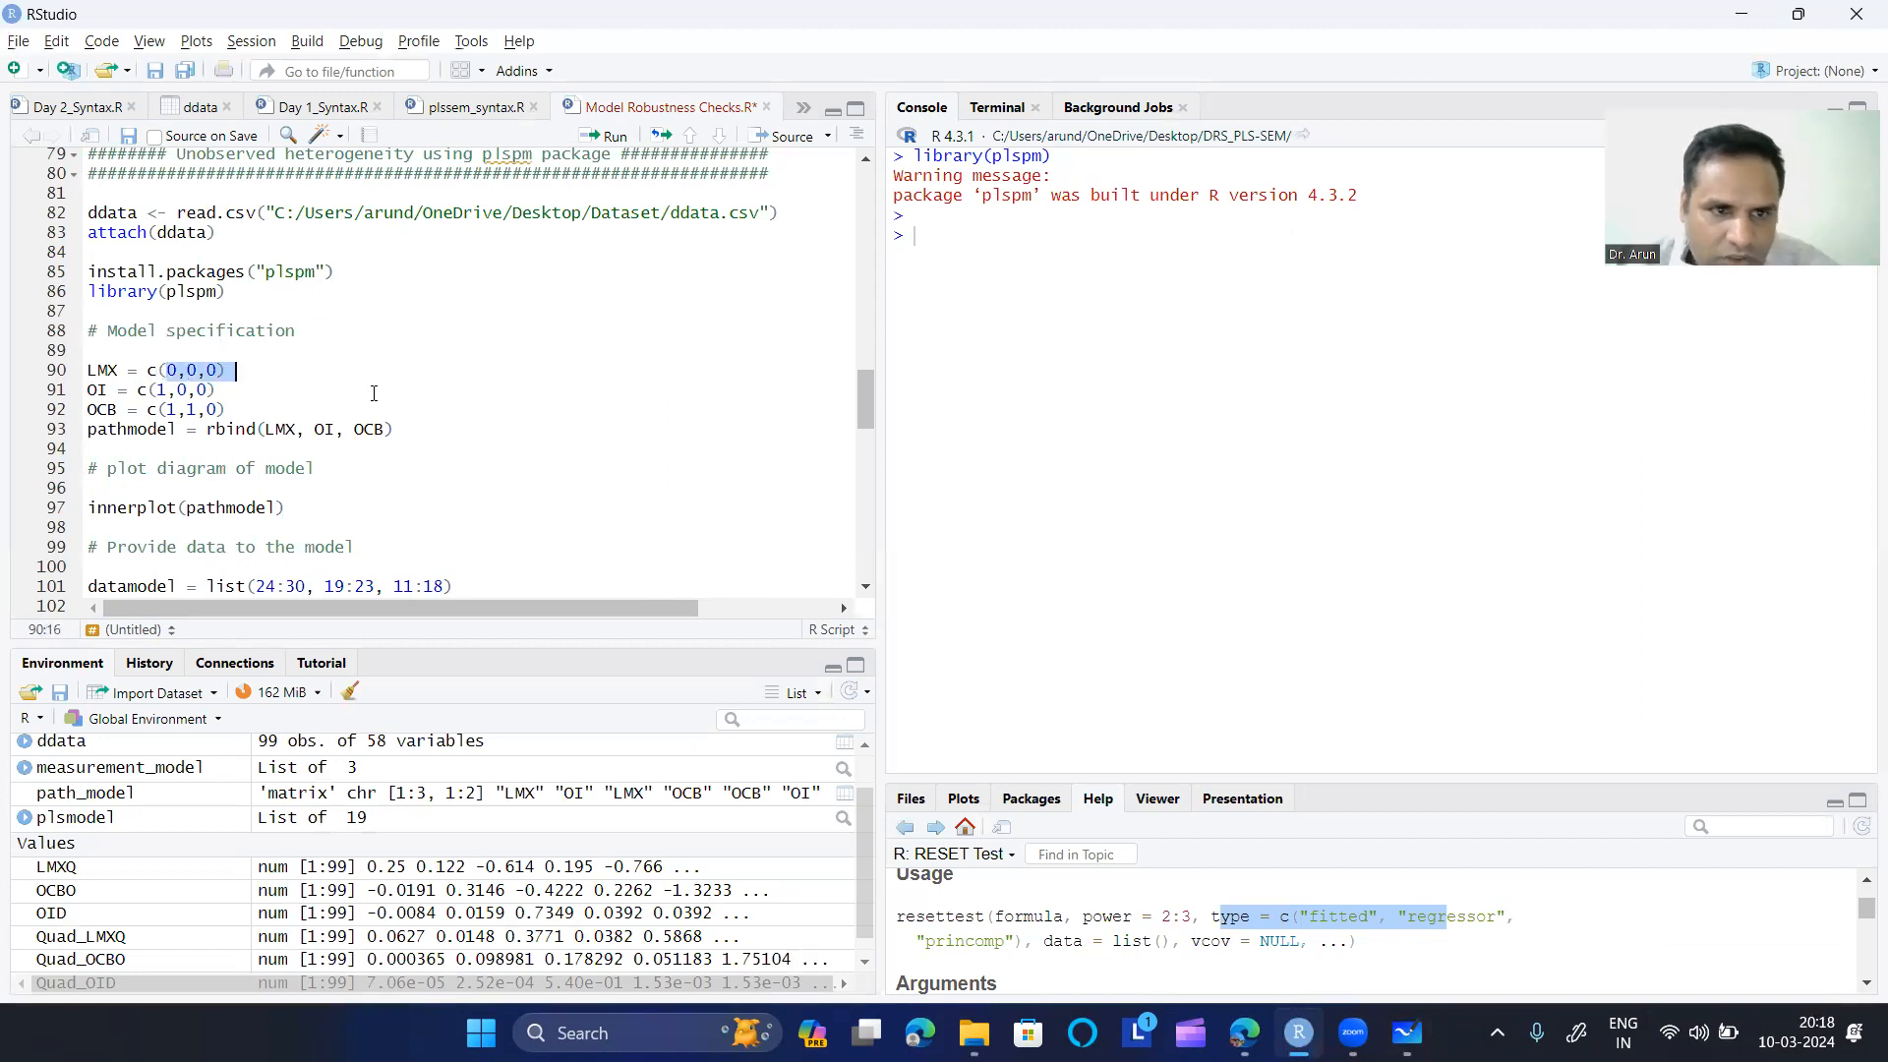
# - Switch back to Microsoft Whiteboard and rule three horizontal and two vertical lines through the matrix to separate its rows and columns
pyautogui.hotkey('alt', 'Tab')
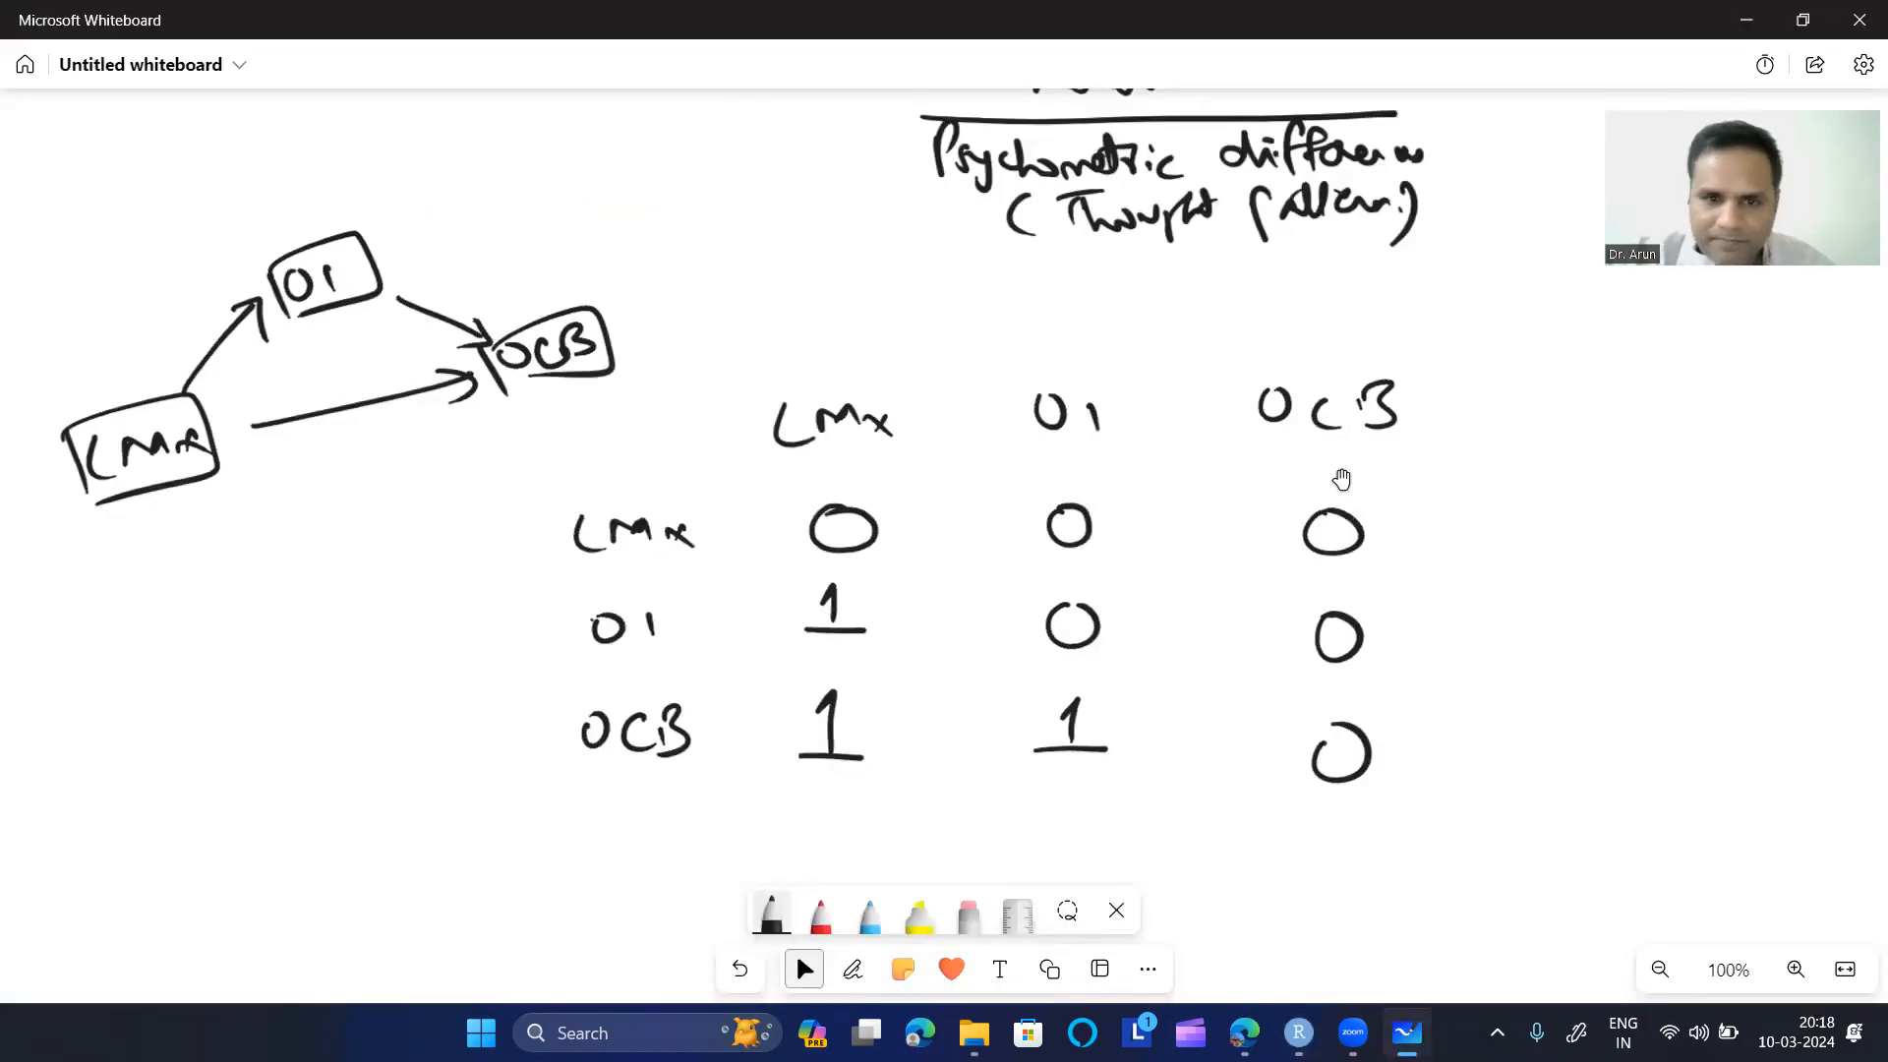
pyautogui.hotkey('alt', 'w')
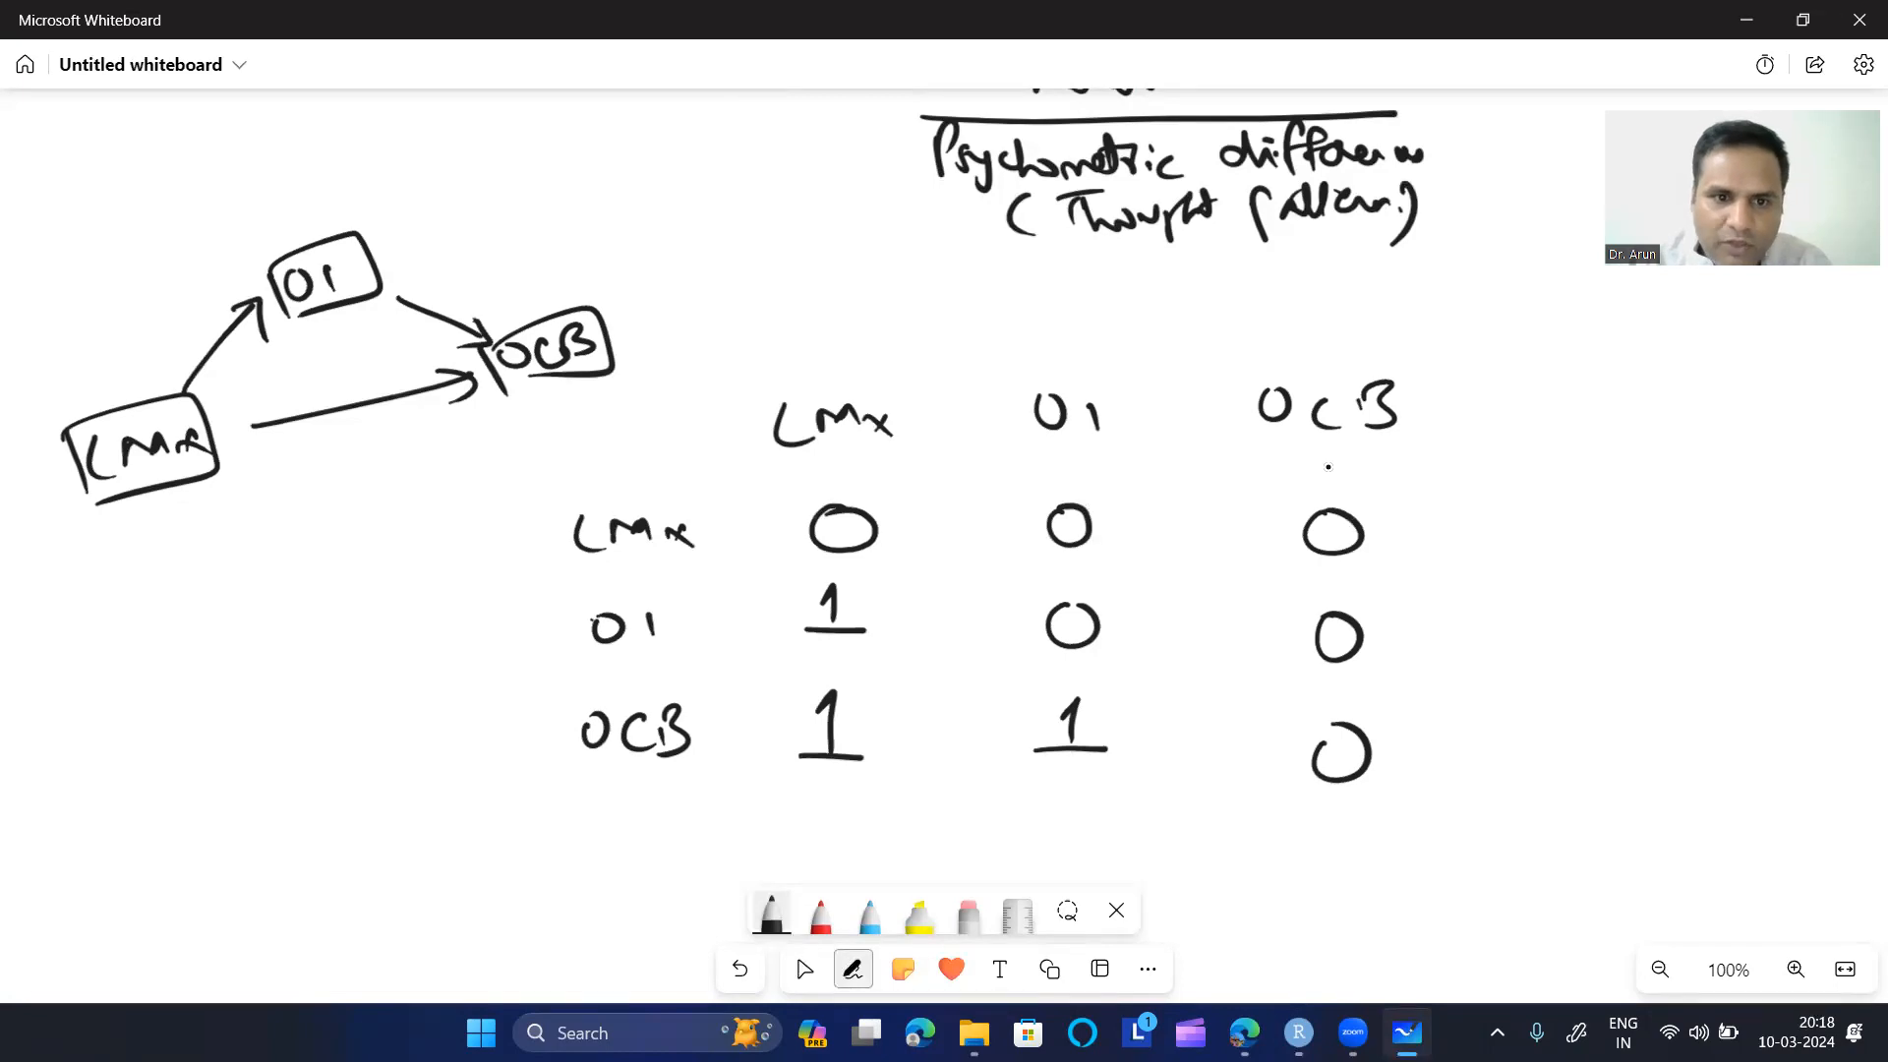
pyautogui.moveTo(576, 488); pyautogui.dragTo(1413, 487)
pyautogui.moveTo(575, 572); pyautogui.dragTo(1413, 568)
pyautogui.moveTo(585, 664); pyautogui.dragTo(1502, 655)
pyautogui.moveTo(963, 405); pyautogui.dragTo(970, 842)
pyautogui.moveTo(1164, 379); pyautogui.dragTo(1167, 854)
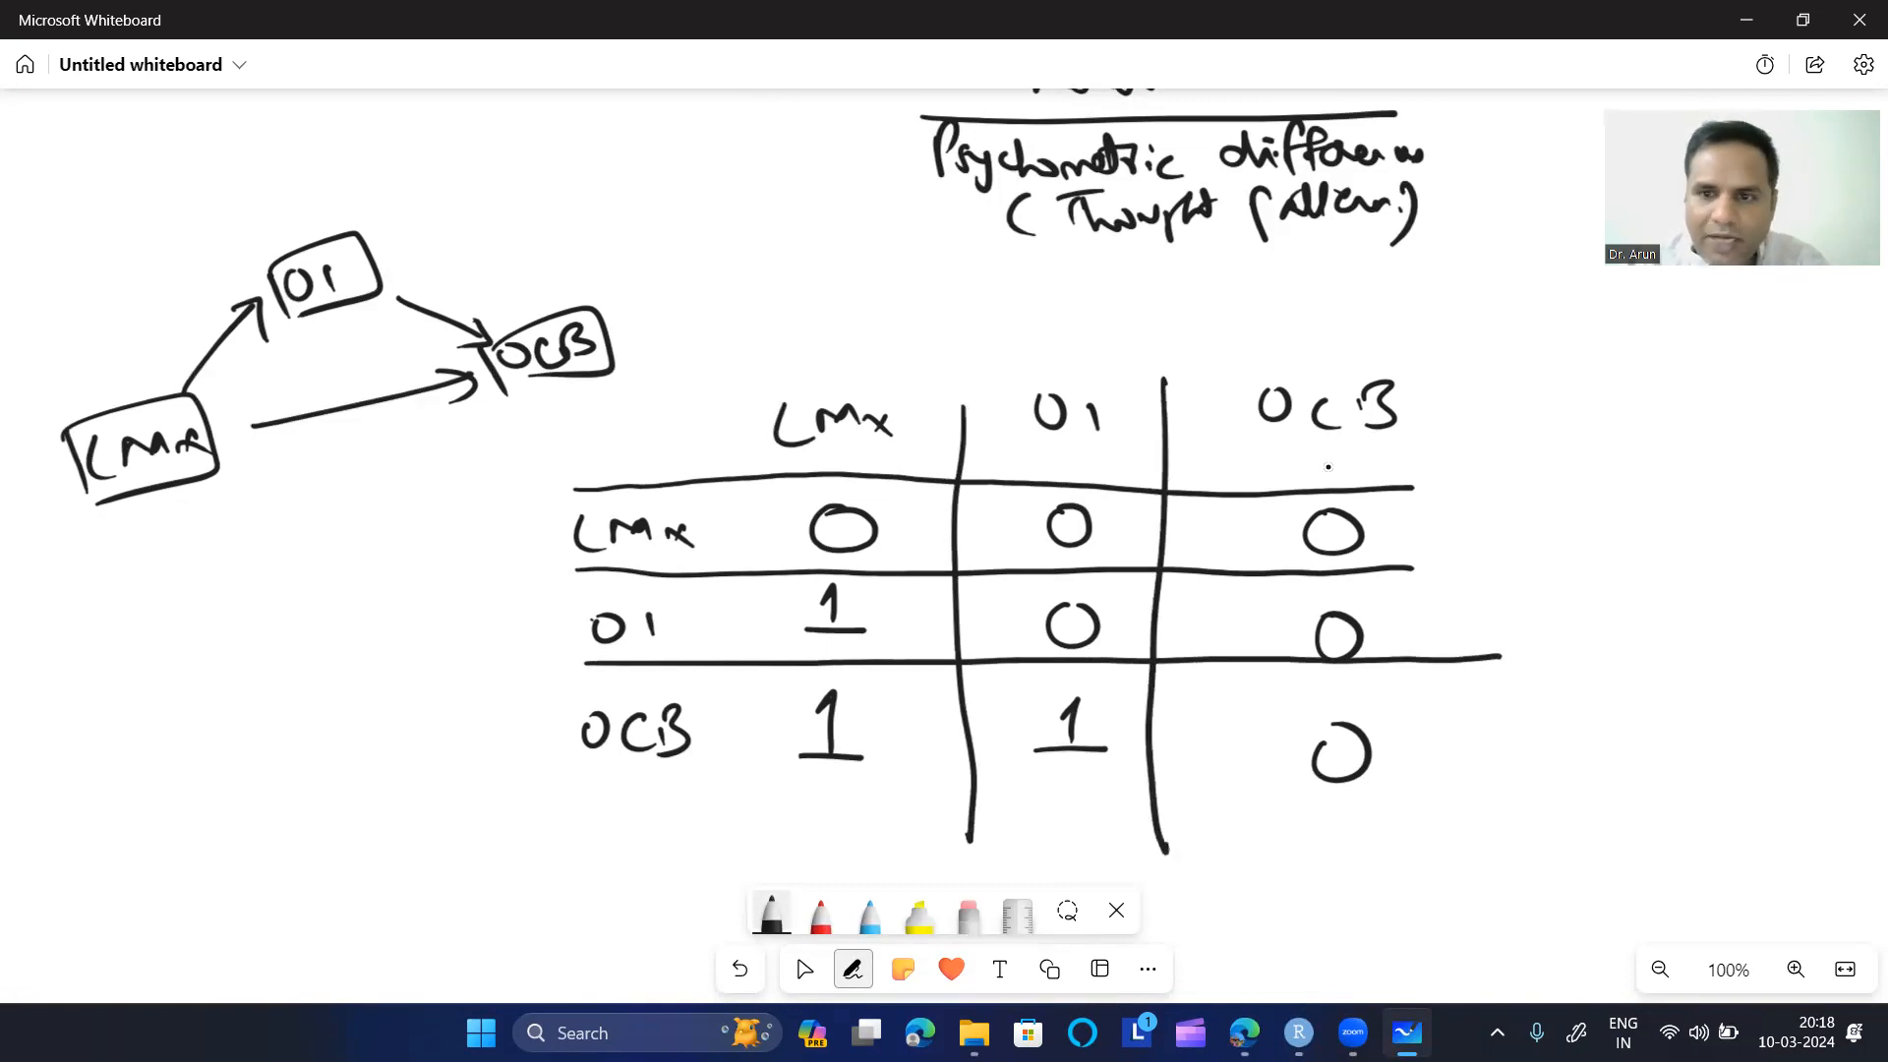
# - Write the vector LMX = c(0,0,0) beside the matrix
pyautogui.moveTo(1502, 398)
pyautogui.mouseDown()
pyautogui.moveTo(1493, 430)
pyautogui.moveTo(1534, 403)
pyautogui.moveTo(1567, 425)
pyautogui.mouseUp()
pyautogui.moveTo(1567, 398)
pyautogui.mouseDown()
pyautogui.moveTo(1546, 427)
pyautogui.moveTo(1634, 439)
pyautogui.mouseUp()
pyautogui.moveTo(1667, 387); pyautogui.dragTo(1661, 447)
pyautogui.moveTo(1686, 409)
pyautogui.mouseDown()
pyautogui.moveTo(1706, 444)
pyautogui.moveTo(1734, 411)
pyautogui.mouseUp()
pyautogui.moveTo(1754, 434)
pyautogui.mouseDown()
pyautogui.moveTo(1783, 419)
pyautogui.moveTo(1814, 455)
pyautogui.mouseUp()
# - Write the vector OI = c(1,0,0) below the LMX vector
pyautogui.moveTo(1510, 495)
pyautogui.mouseDown()
pyautogui.moveTo(1532, 521)
pyautogui.moveTo(1567, 512)
pyautogui.mouseUp()
pyautogui.moveTo(1558, 525); pyautogui.dragTo(1572, 525)
pyautogui.moveTo(1623, 505)
pyautogui.mouseDown()
pyautogui.moveTo(1617, 527)
pyautogui.moveTo(1662, 556)
pyautogui.mouseUp()
pyautogui.moveTo(1677, 502); pyautogui.dragTo(1683, 531)
pyautogui.moveTo(1662, 540); pyautogui.dragTo(1683, 538)
pyautogui.moveTo(1705, 527)
pyautogui.mouseDown()
pyautogui.moveTo(1701, 541)
pyautogui.moveTo(1730, 510)
pyautogui.moveTo(1754, 547)
pyautogui.mouseUp()
pyautogui.moveTo(1791, 511)
pyautogui.mouseDown()
pyautogui.moveTo(1782, 531)
pyautogui.moveTo(1790, 512)
pyautogui.mouseUp()
pyautogui.moveTo(1809, 488); pyautogui.dragTo(1815, 552)
# - Write the vector OCB = c(1,1,0) below the OI vector
pyautogui.moveTo(1488, 602); pyautogui.dragTo(1548, 637)
pyautogui.moveTo(1549, 596); pyautogui.dragTo(1551, 634)
pyautogui.moveTo(1585, 615); pyautogui.dragTo(1599, 616)
pyautogui.moveTo(1585, 634); pyautogui.dragTo(1636, 637)
pyautogui.moveTo(1676, 598)
pyautogui.mouseDown()
pyautogui.moveTo(1650, 644)
pyautogui.moveTo(1677, 666)
pyautogui.mouseUp()
pyautogui.moveTo(1695, 622)
pyautogui.mouseDown()
pyautogui.moveTo(1706, 609)
pyautogui.moveTo(1703, 641)
pyautogui.mouseUp()
pyautogui.moveTo(1733, 641)
pyautogui.mouseDown()
pyautogui.moveTo(1728, 659)
pyautogui.moveTo(1795, 641)
pyautogui.mouseUp()
pyautogui.moveTo(1807, 601); pyautogui.dragTo(1811, 670)
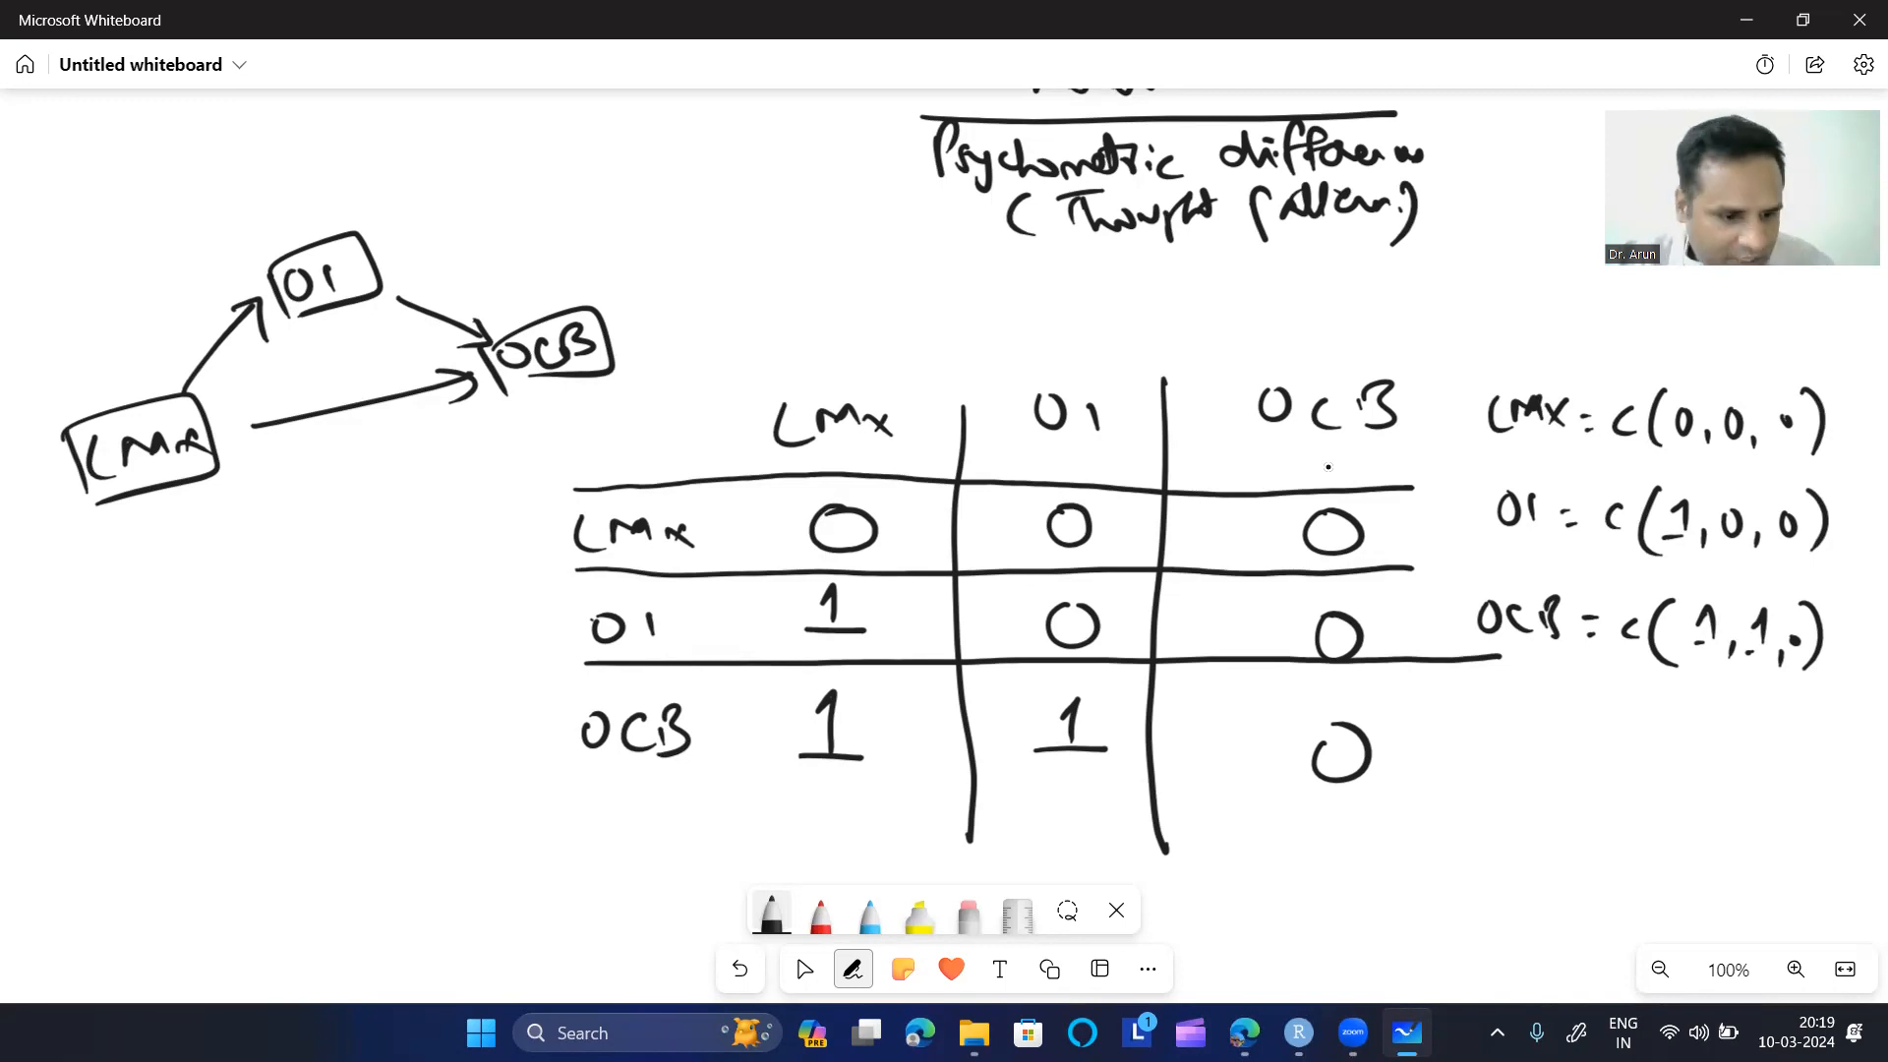
# - Switch to RStudio and run script lines 90 to 93, defining LMX, OI and OCB and binding them into pathmodel with rbind
pyautogui.hotkey('alt', 'Tab')
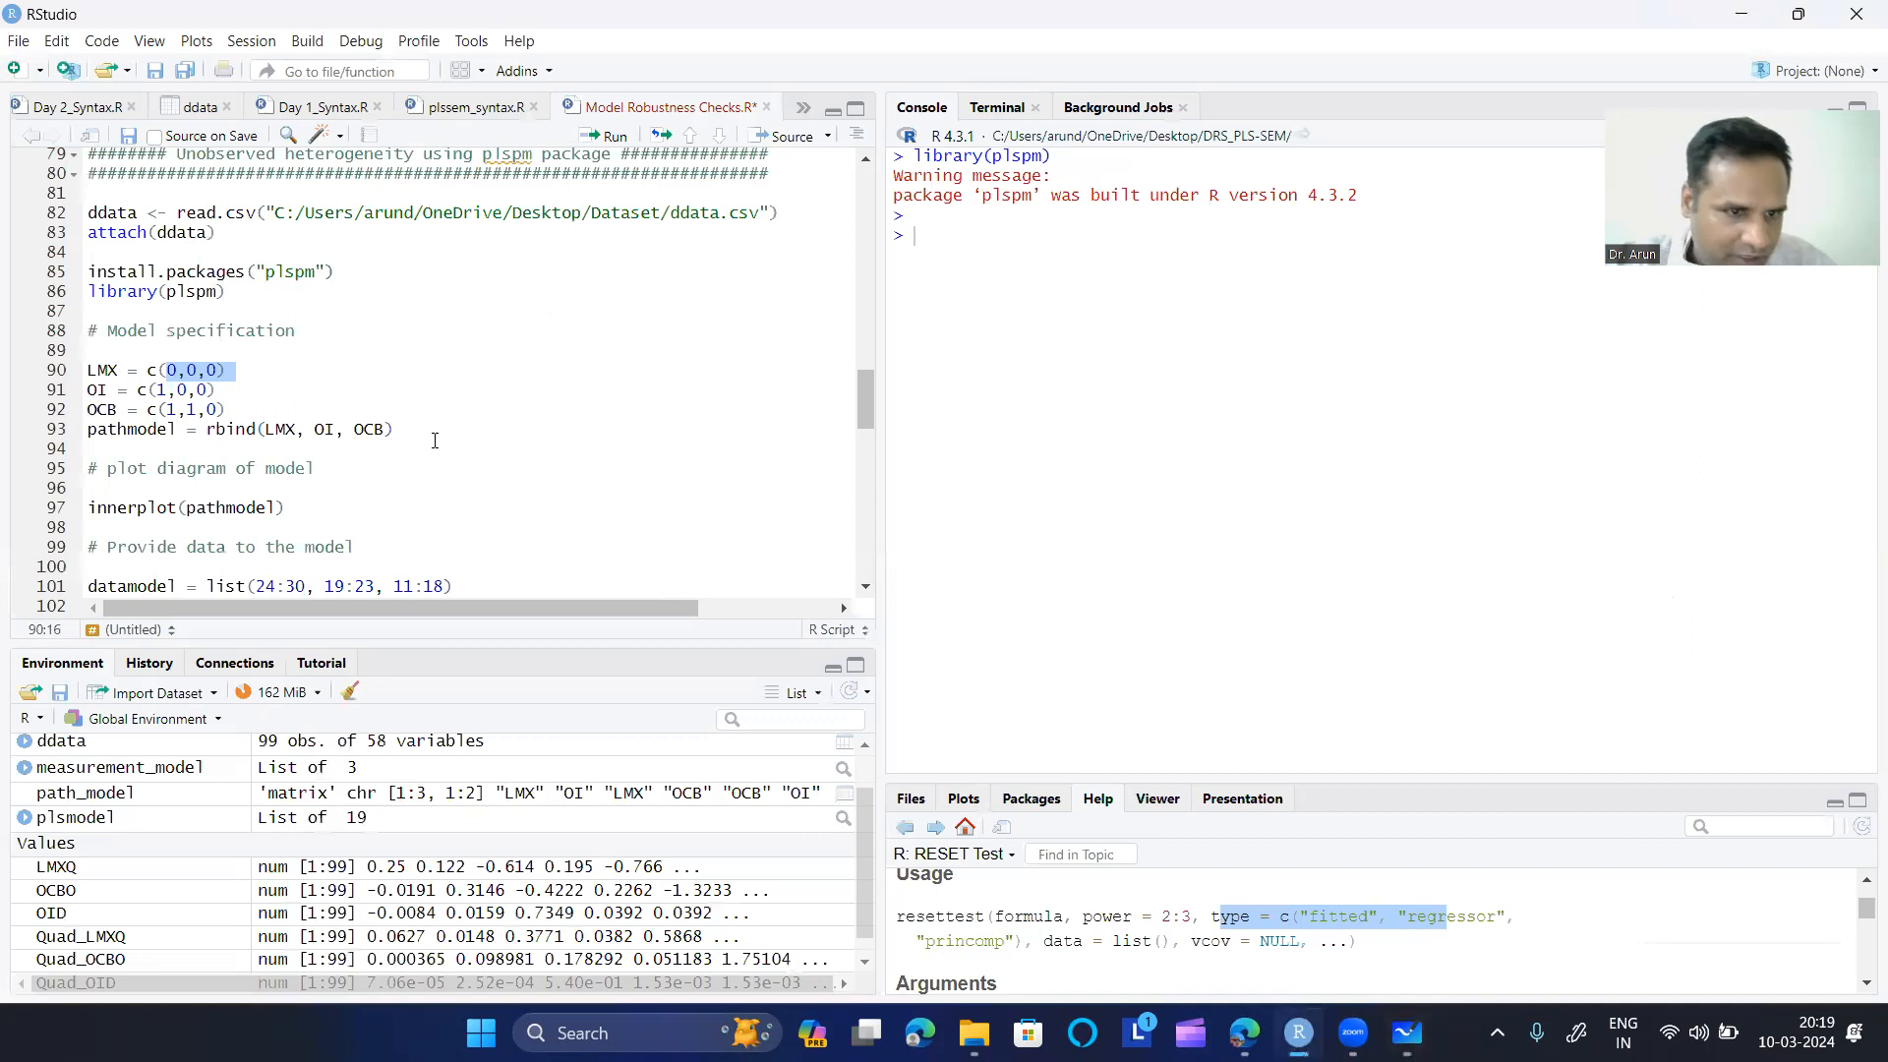
pyautogui.click(237, 376)
pyautogui.click(225, 371)
pyautogui.click(610, 138)
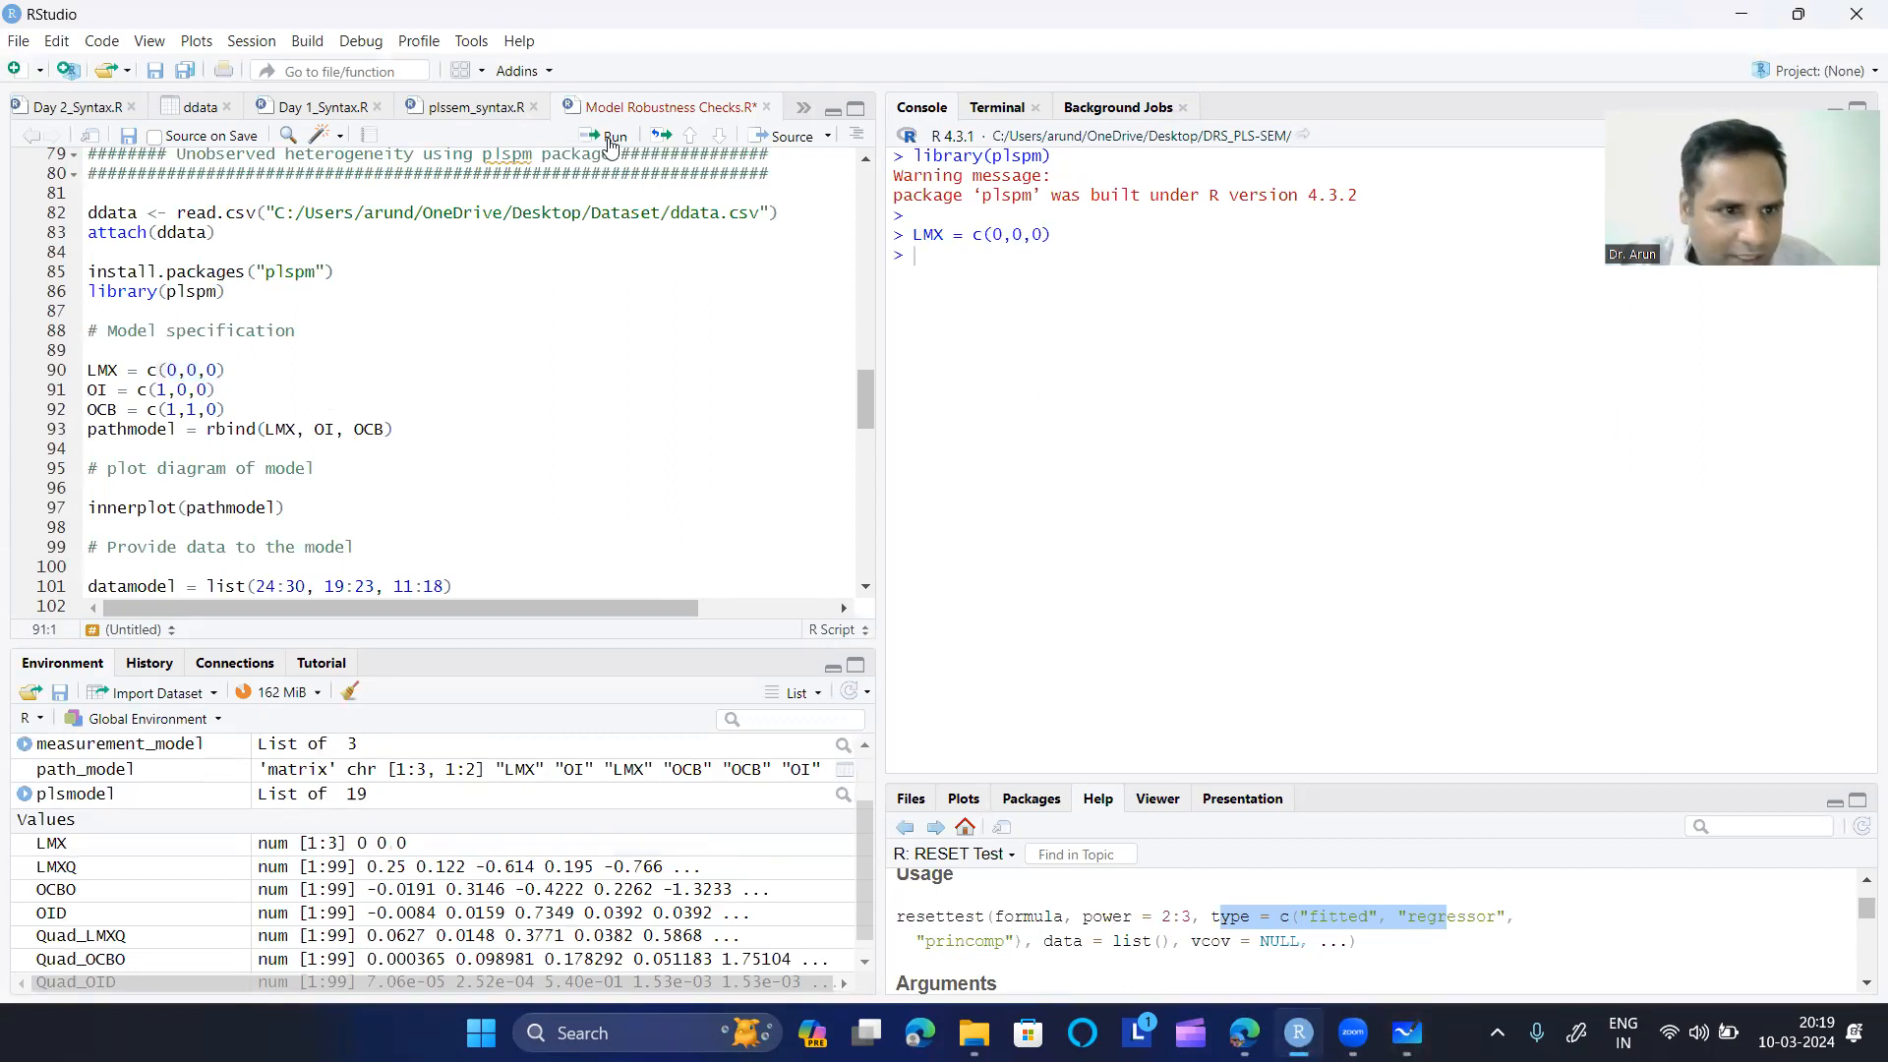
pyautogui.click(609, 137)
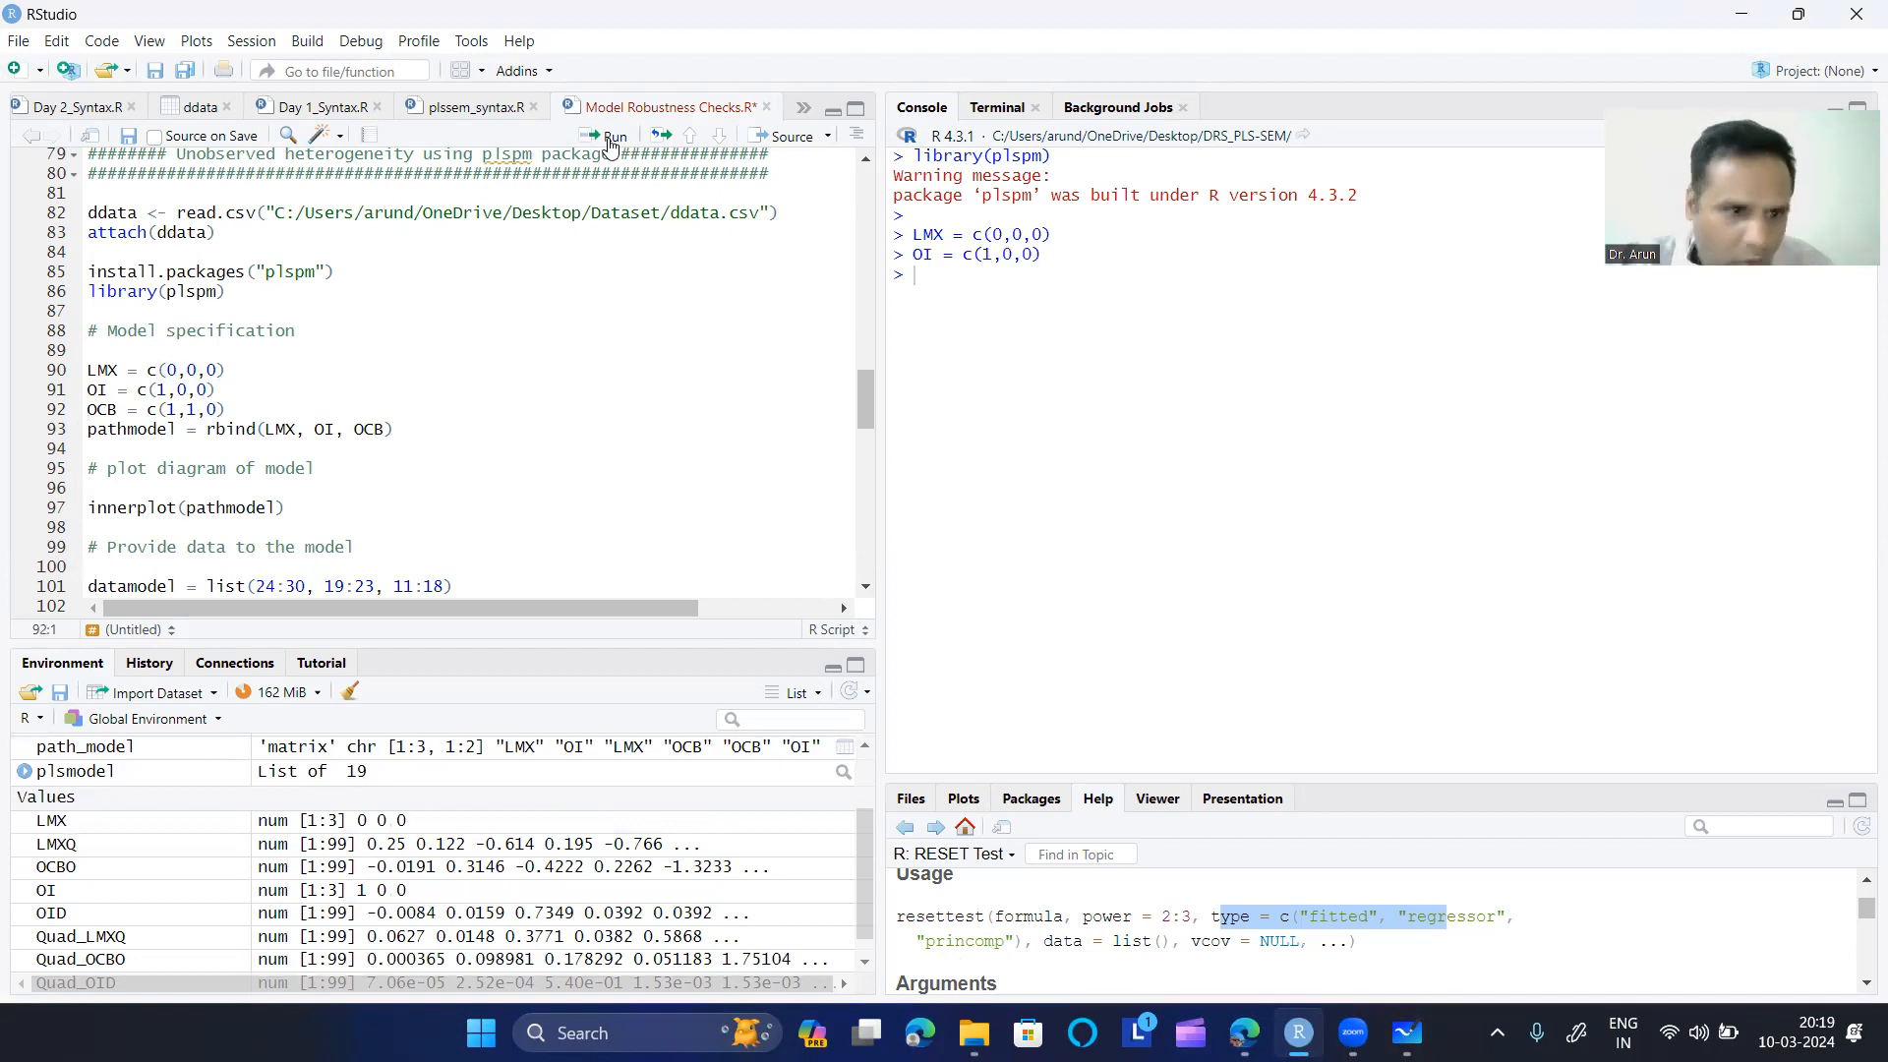
pyautogui.click(610, 137)
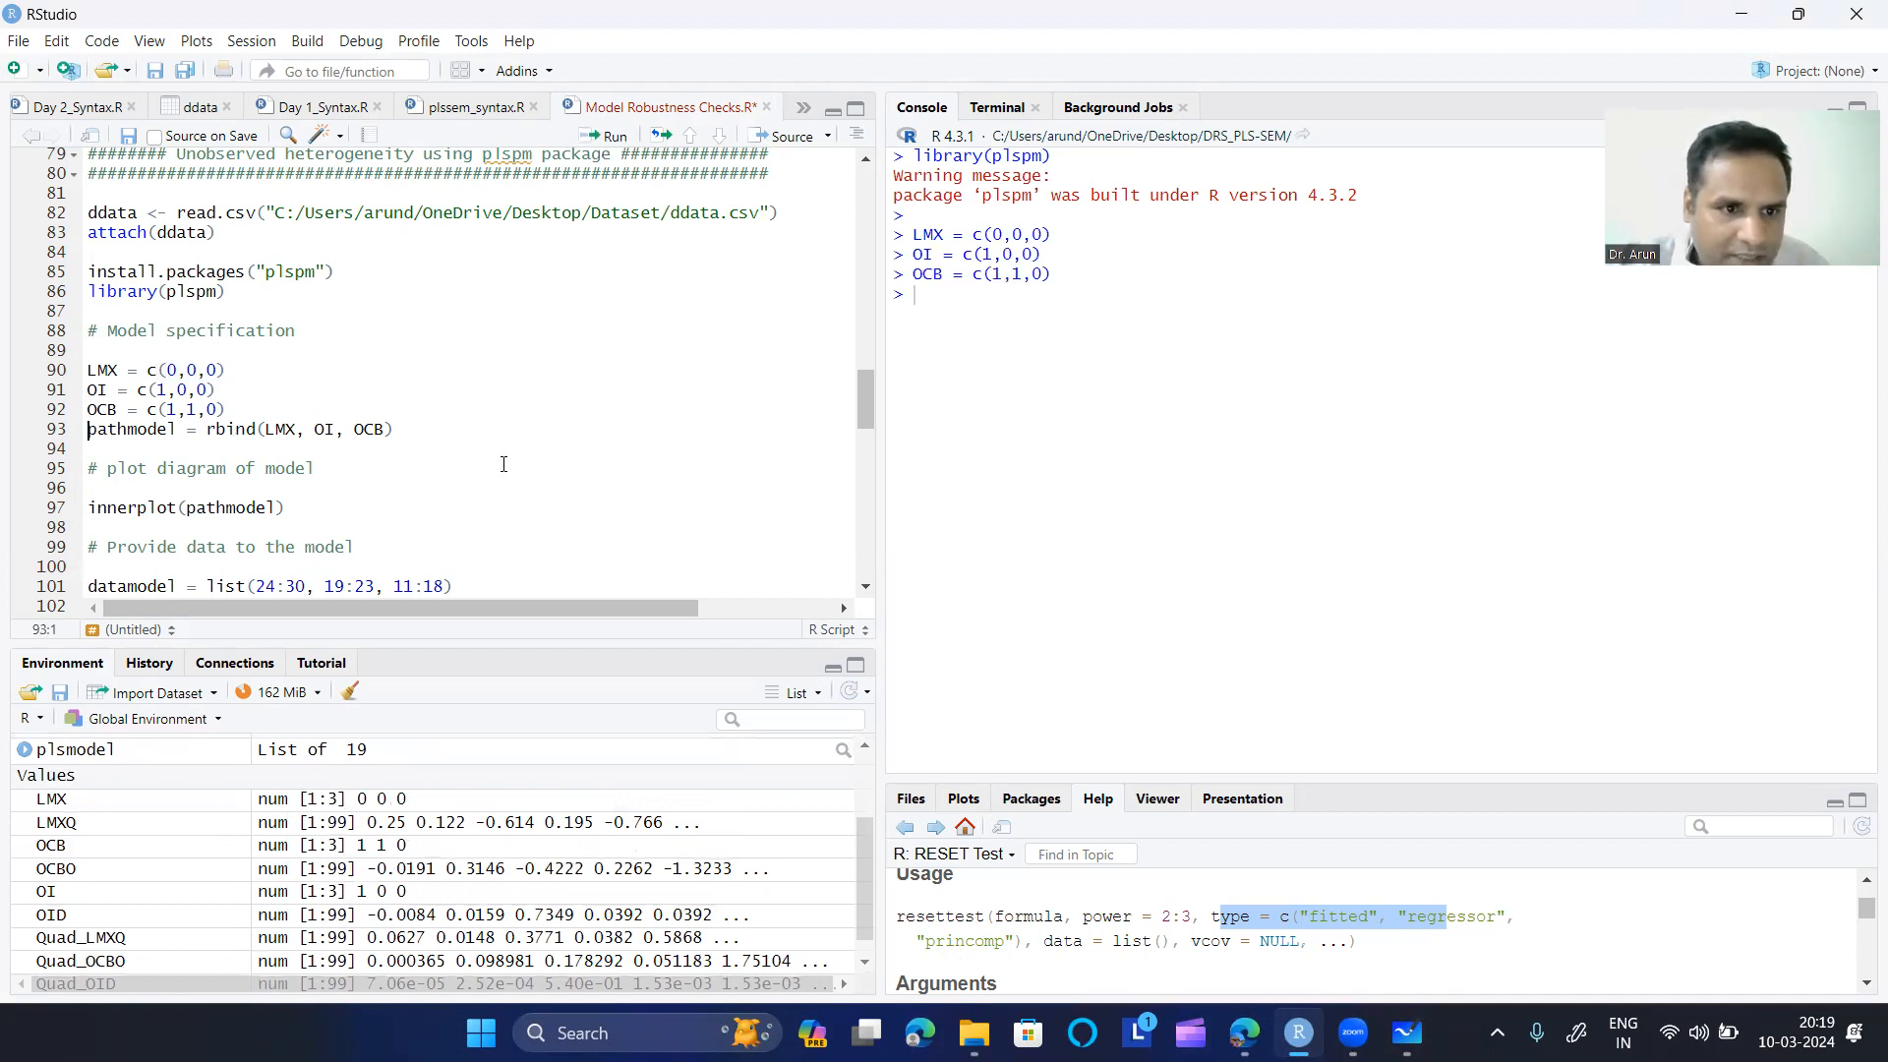
pyautogui.click(610, 137)
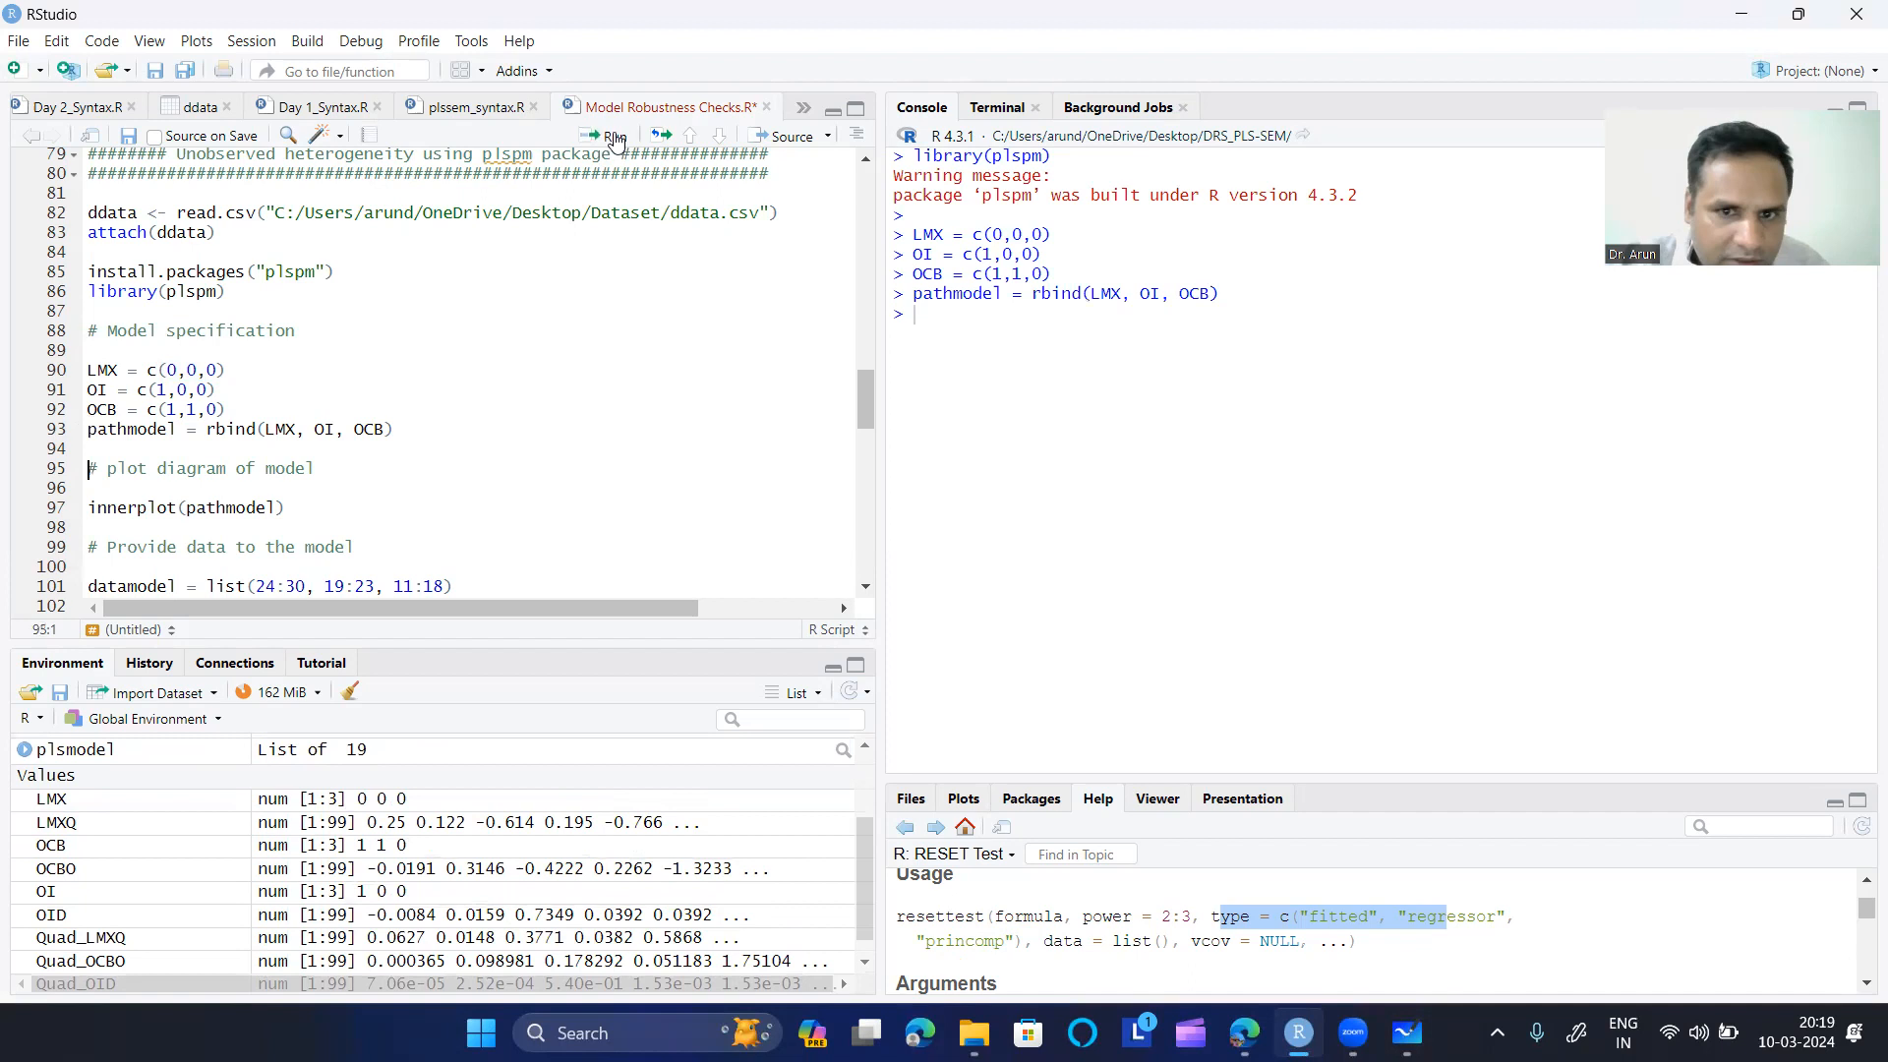
# - Give the path matrix column names by running colnames(pathmodel) = rownames(pathmodel) in the console
pyautogui.write('c')
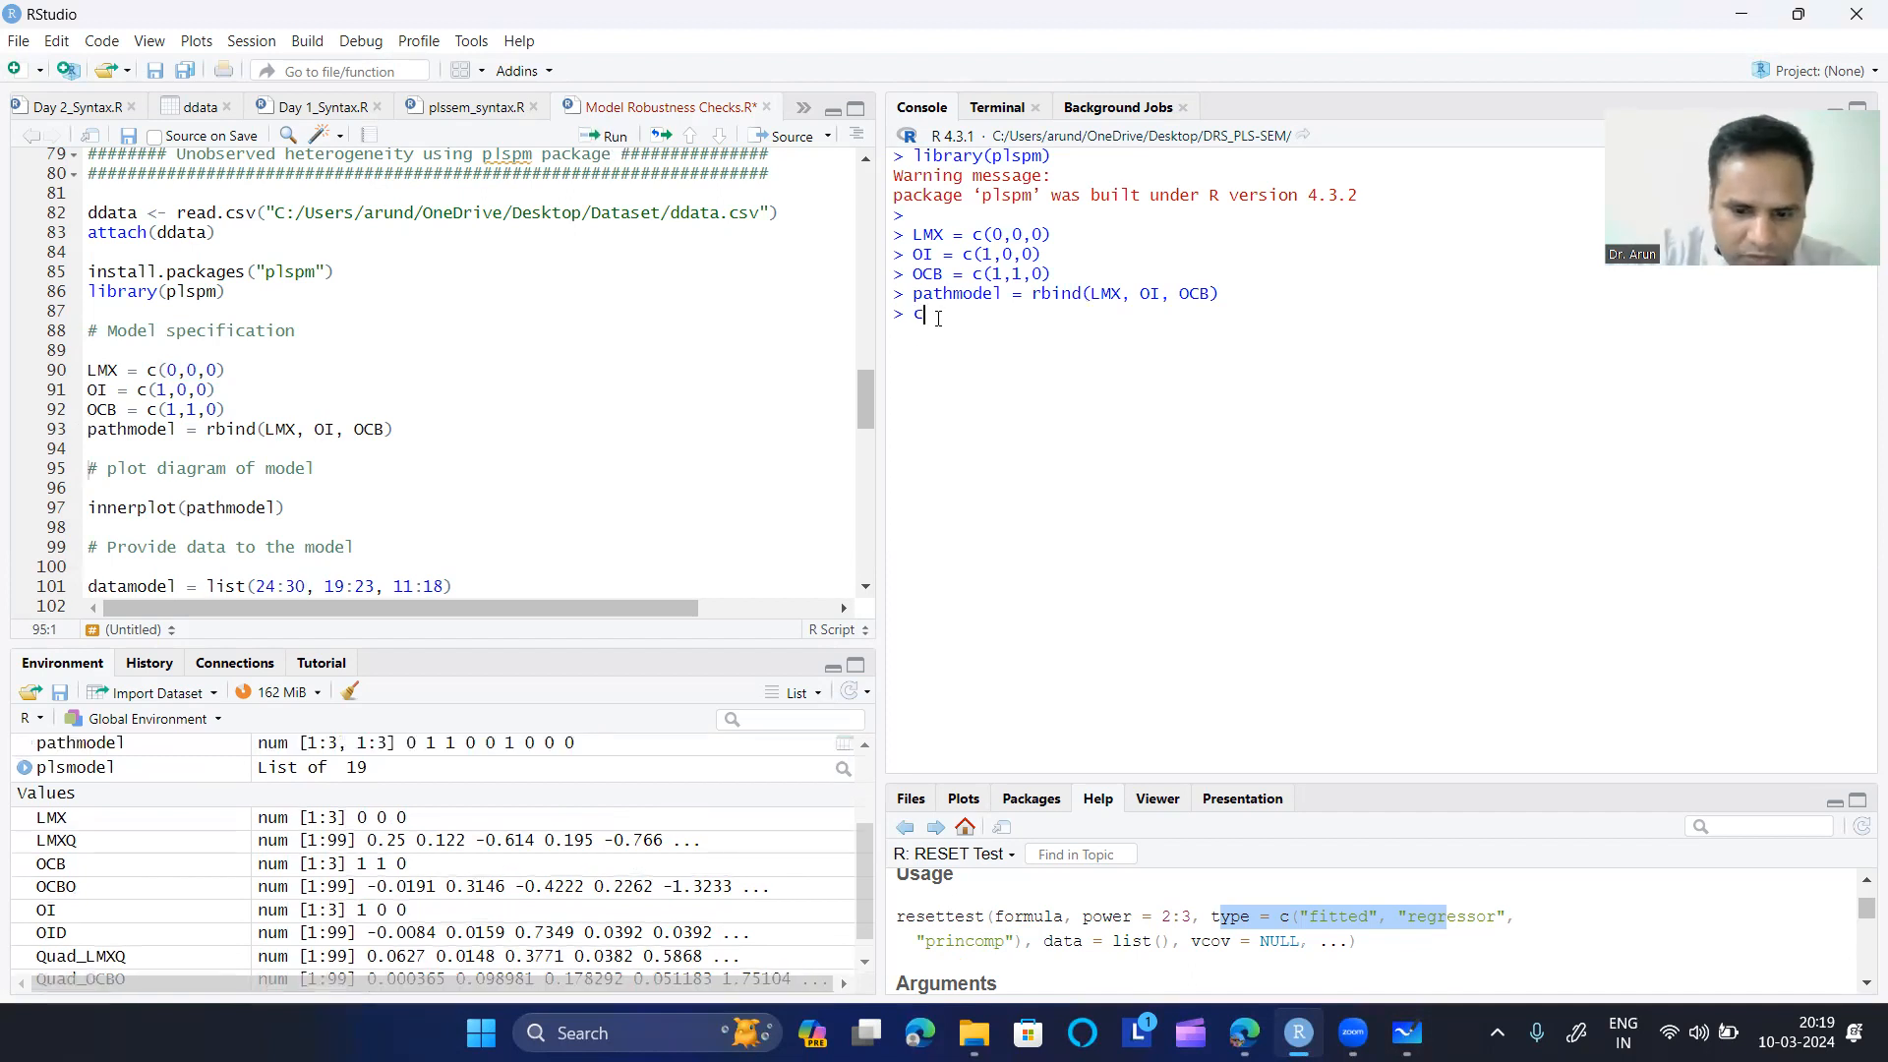
pyautogui.write('oln')
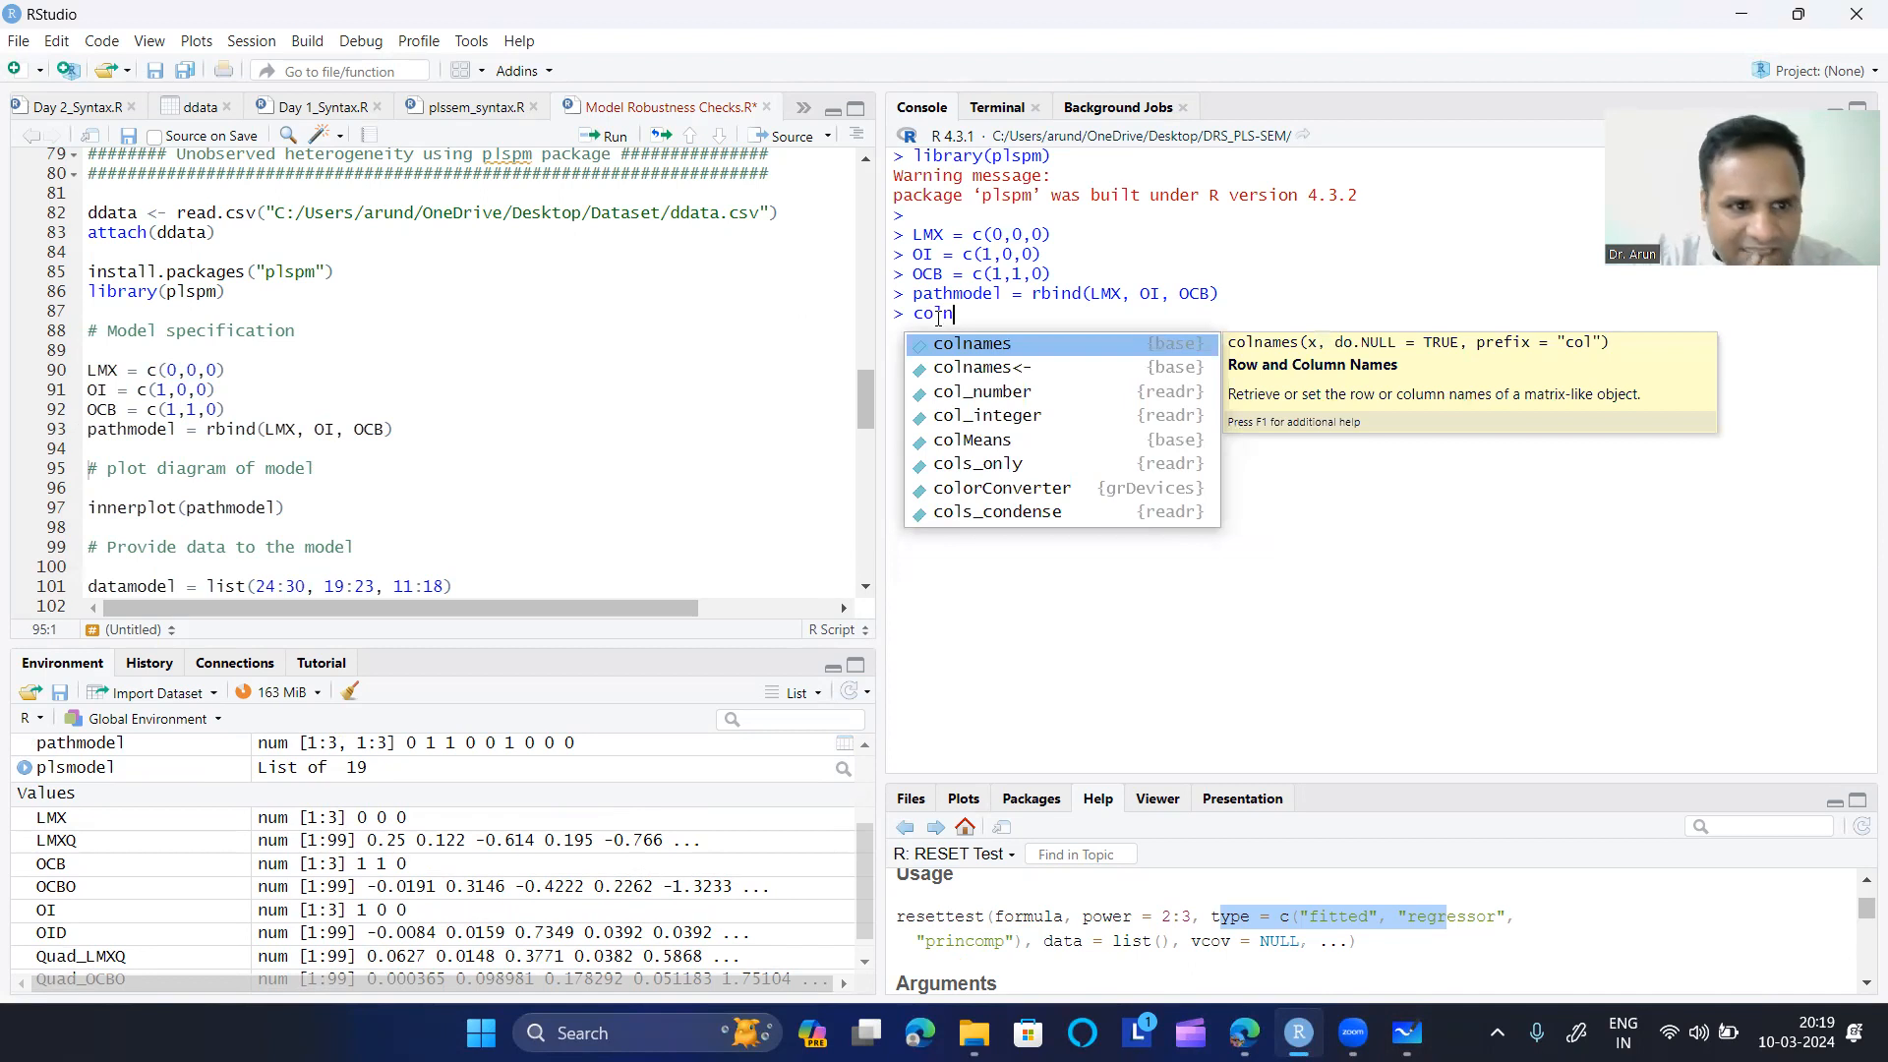
pyautogui.write('ames')
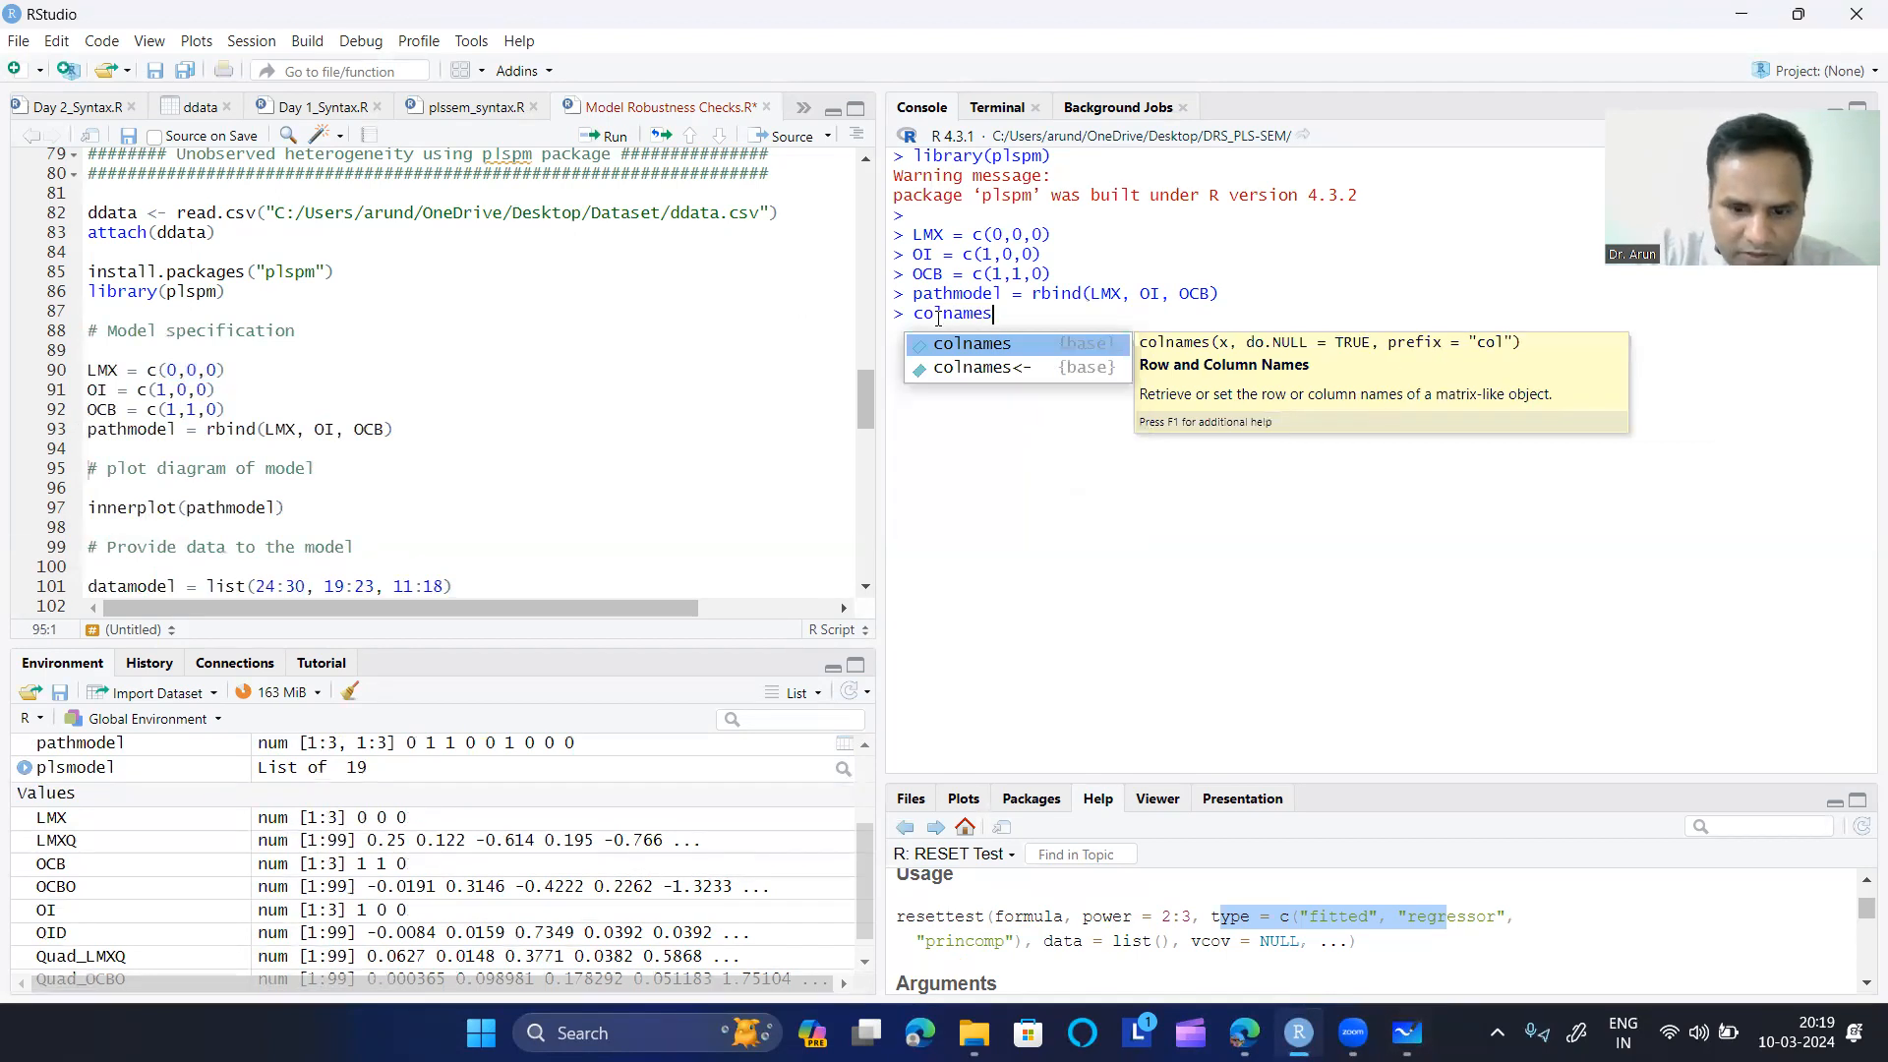
pyautogui.press('Tab')
pyautogui.write('pathmodel')
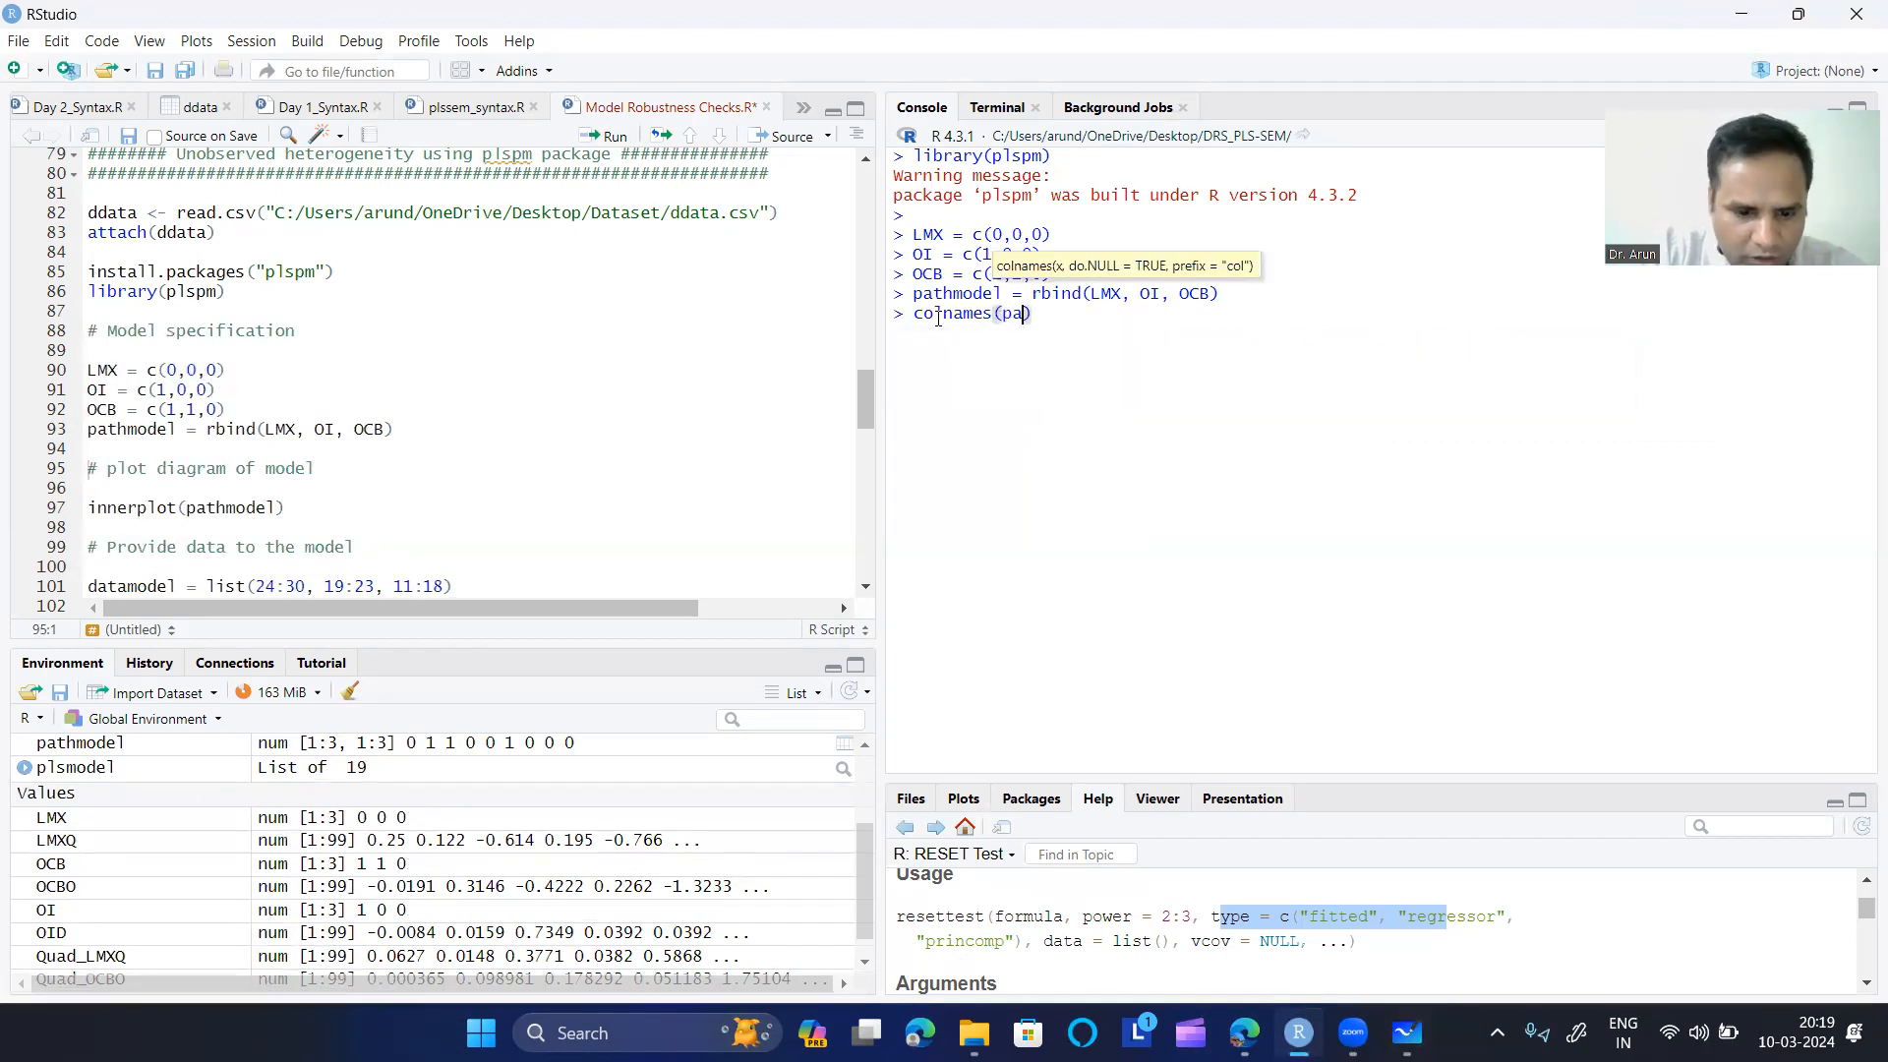
pyautogui.write(')')
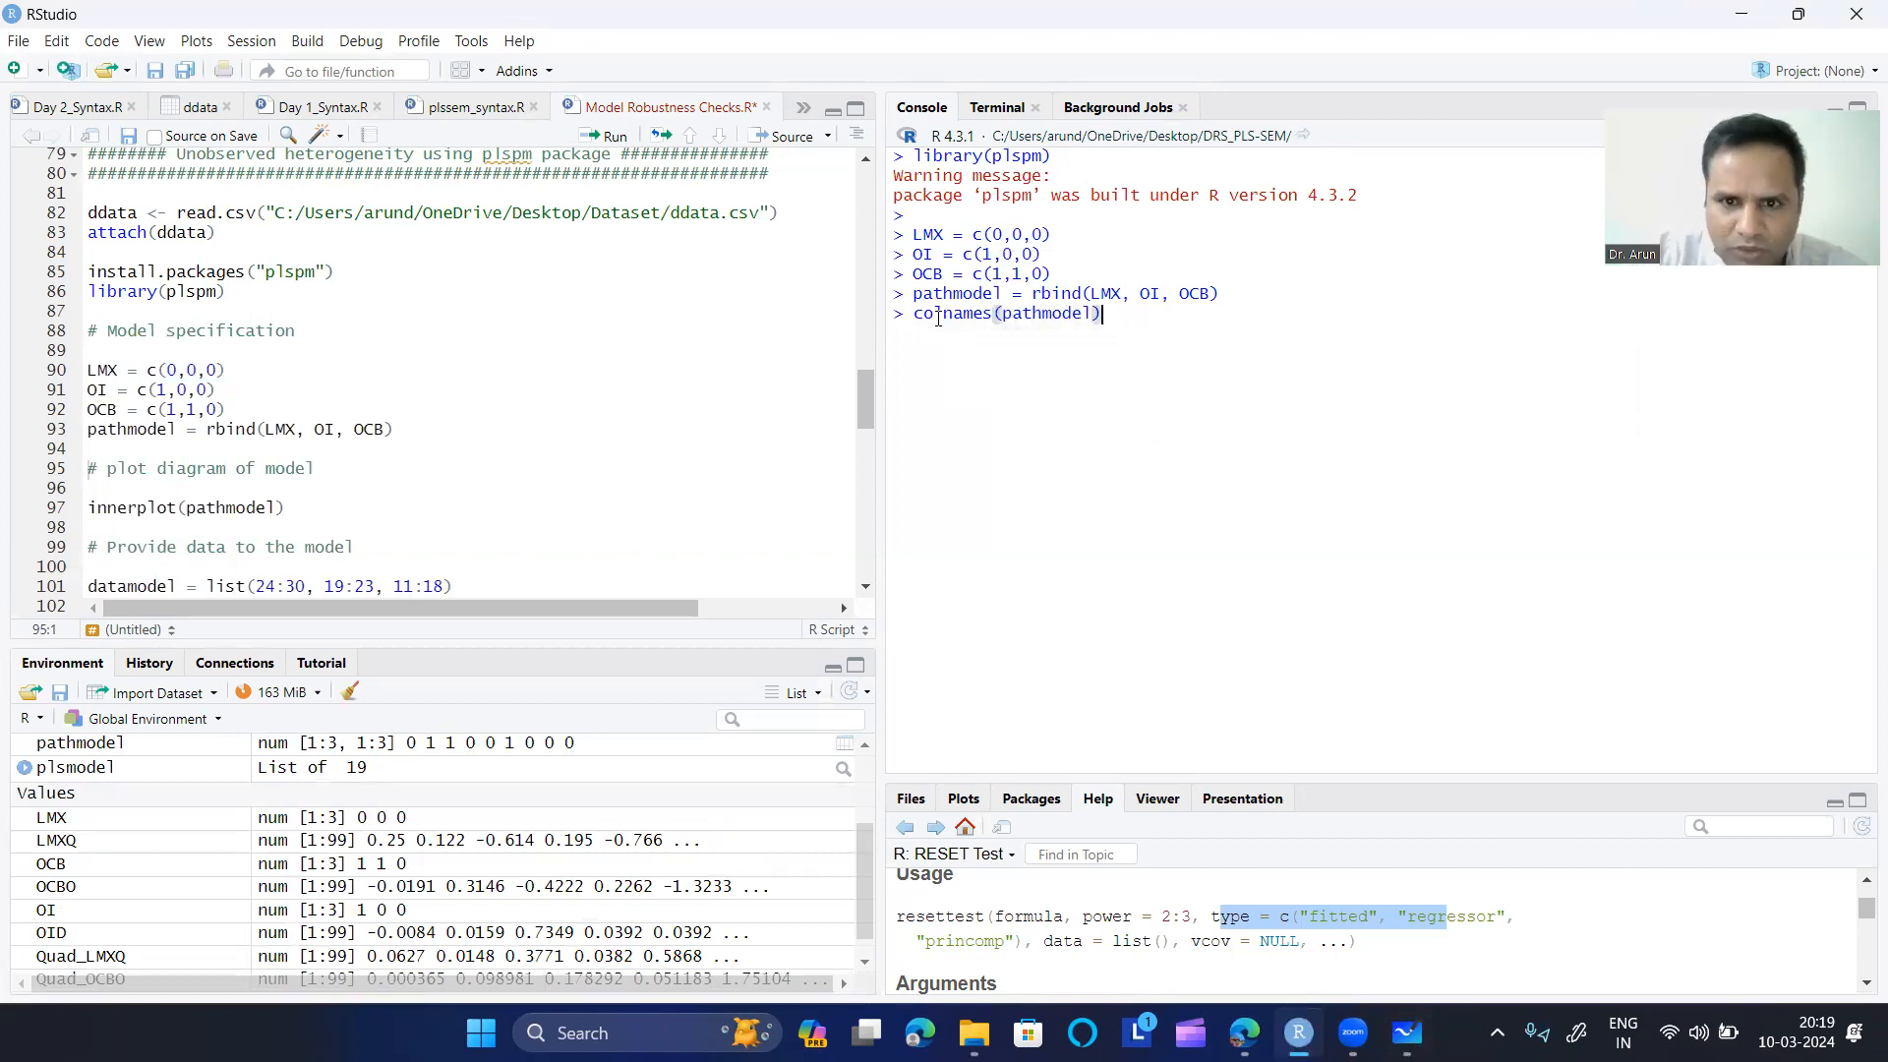
pyautogui.write(' = ')
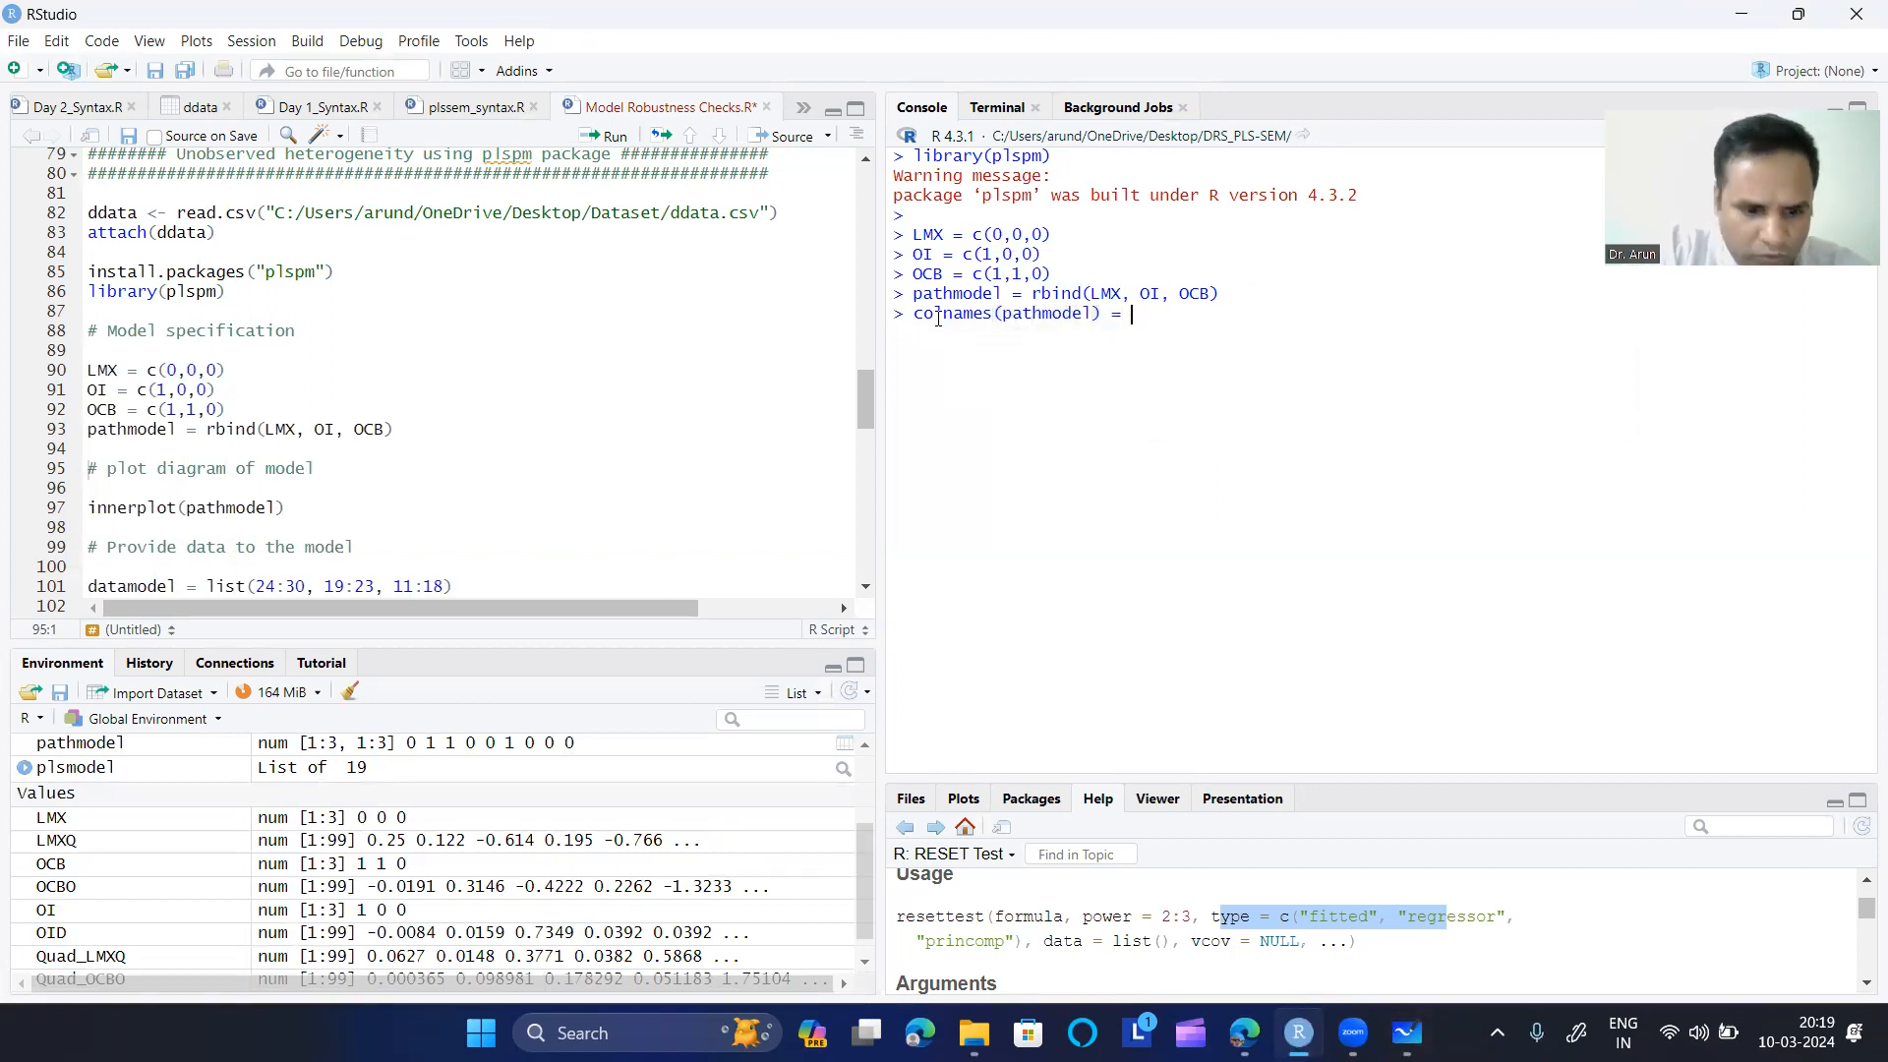
pyautogui.write('rown')
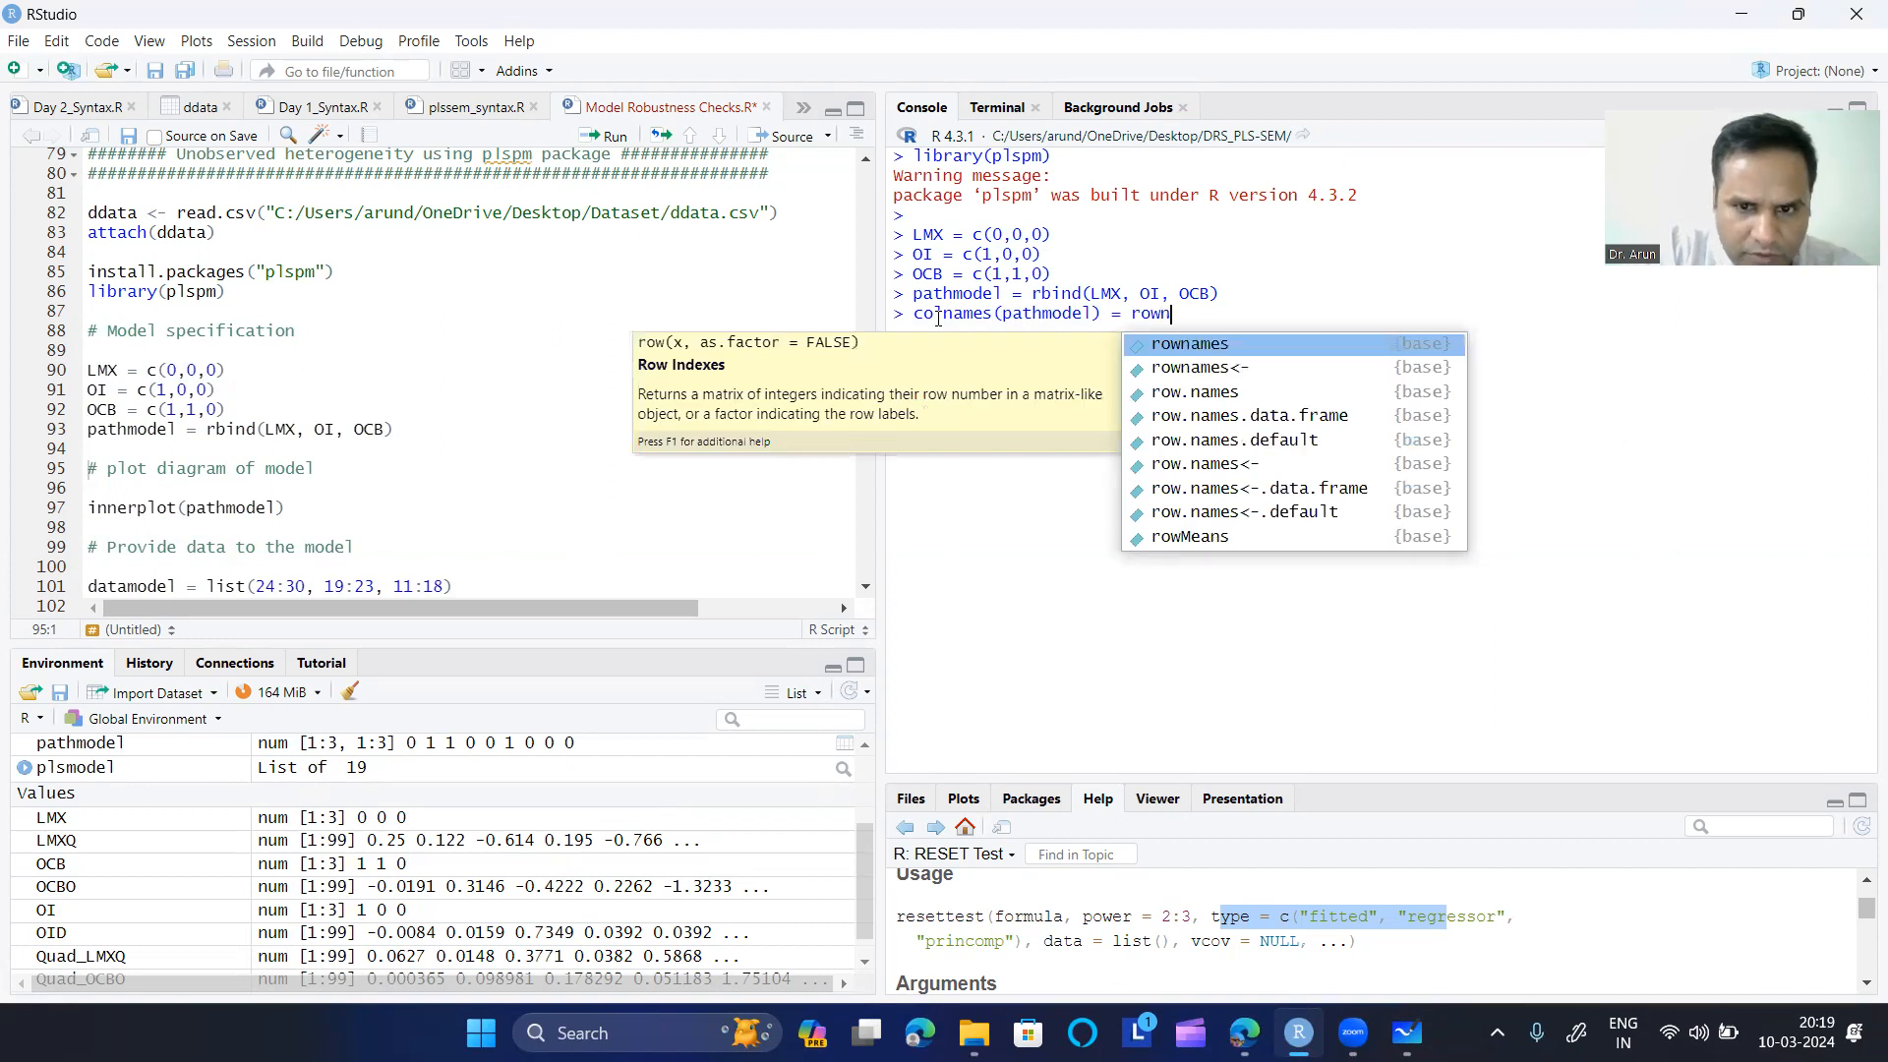
pyautogui.write('ames(pathmodel')
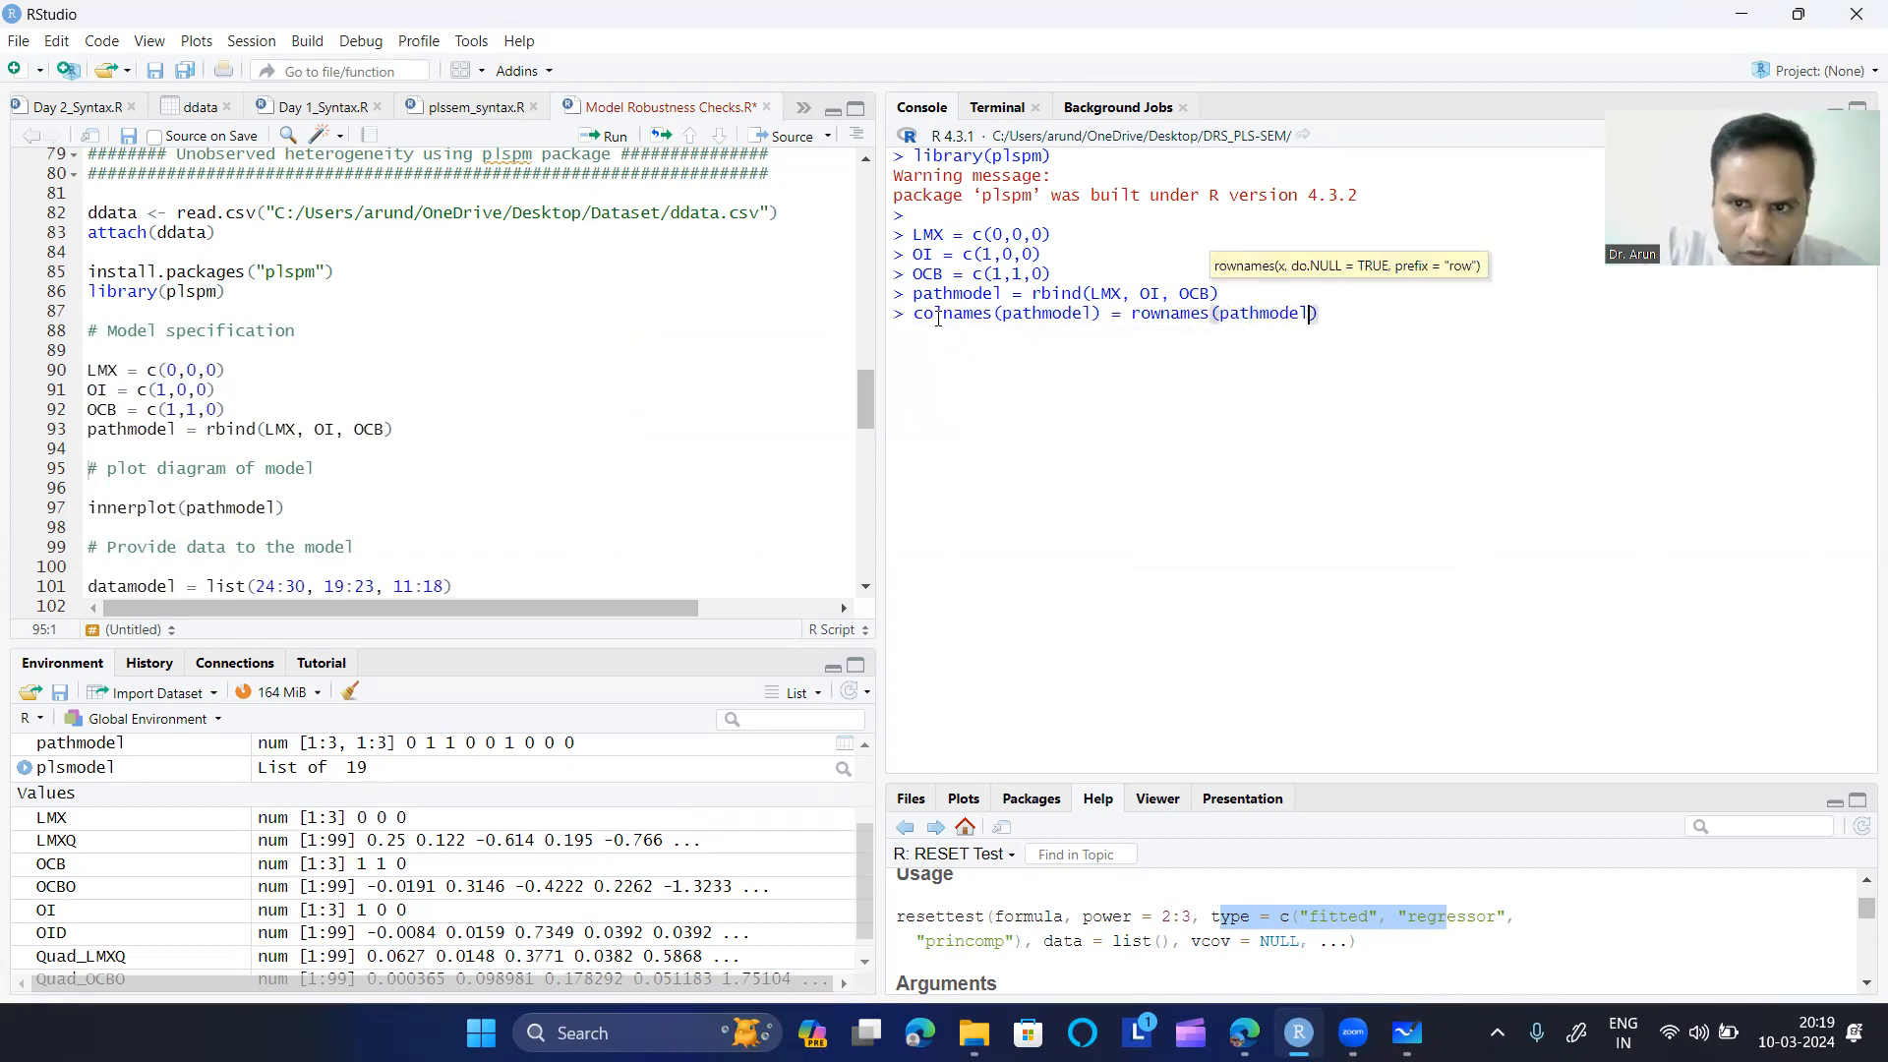
pyautogui.press('Return')
pyautogui.press('Return')
# - Print the pathmodel matrix in the console
pyautogui.write('pathmodl')
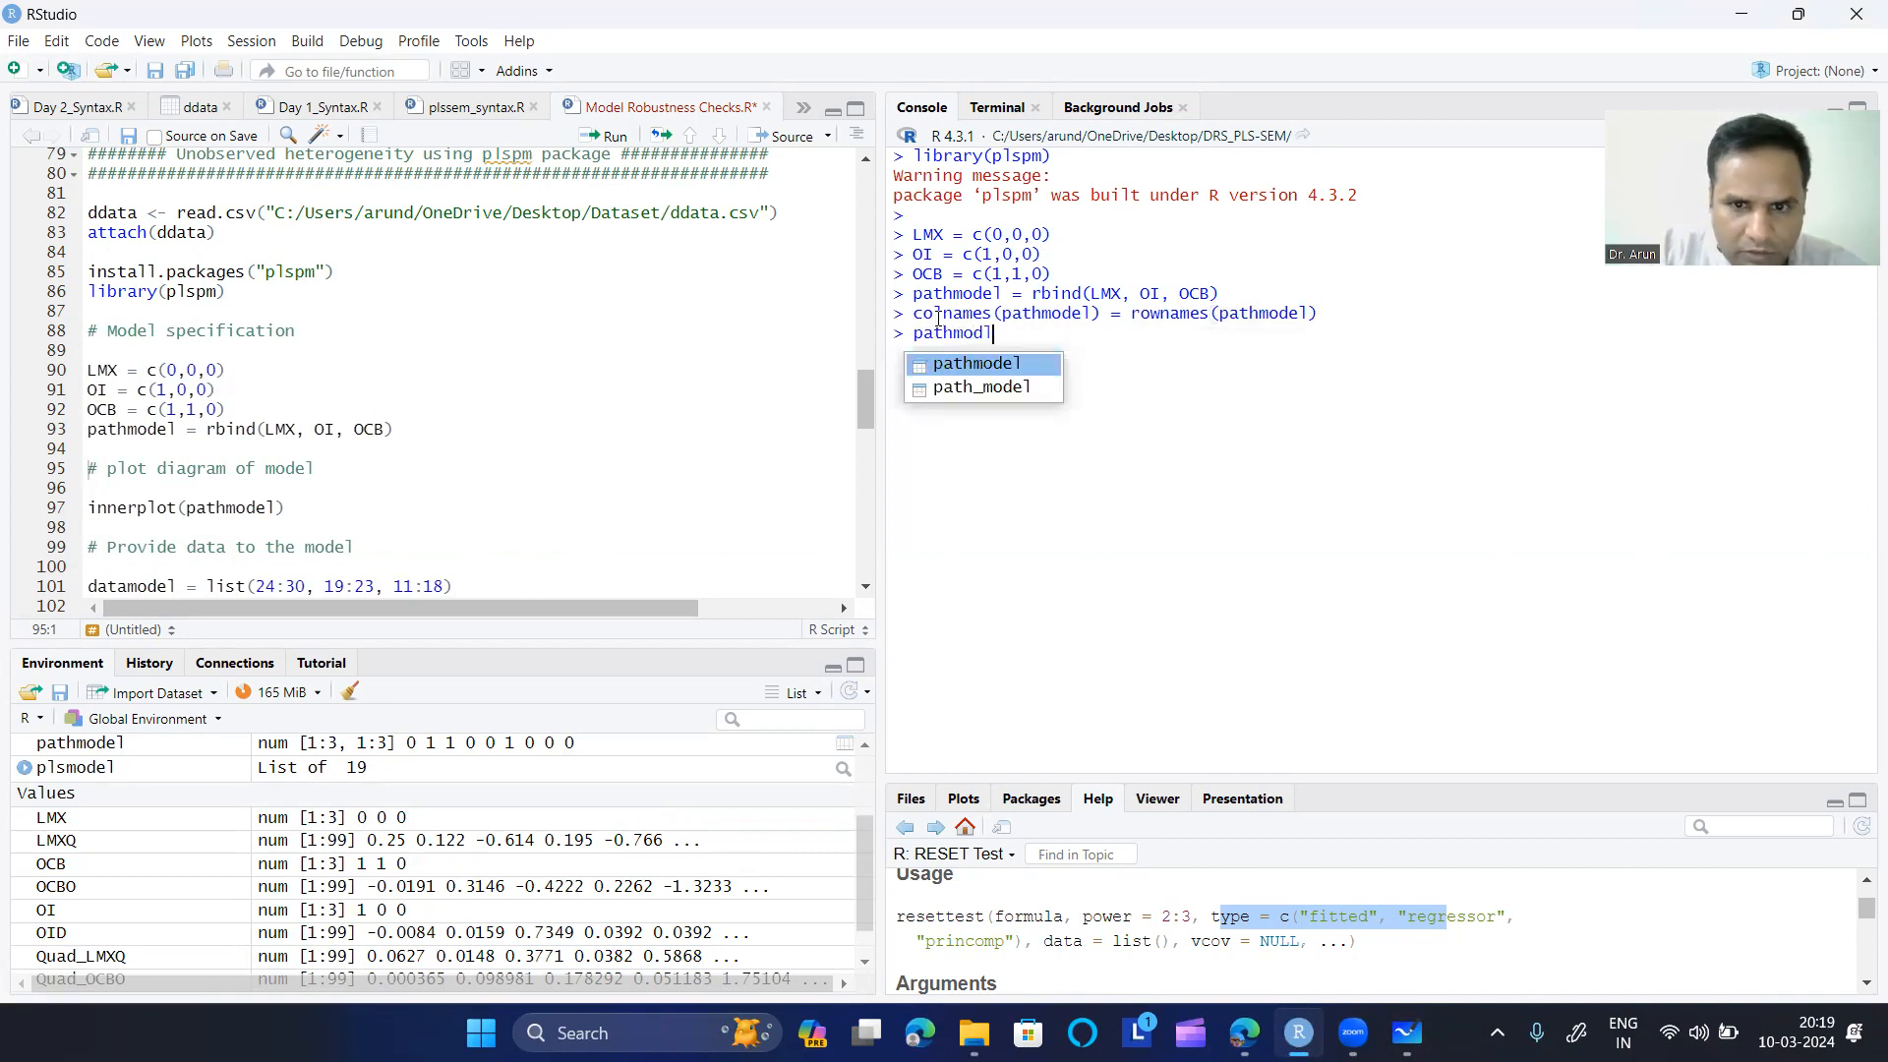
pyautogui.press('Return')
pyautogui.press('Return')
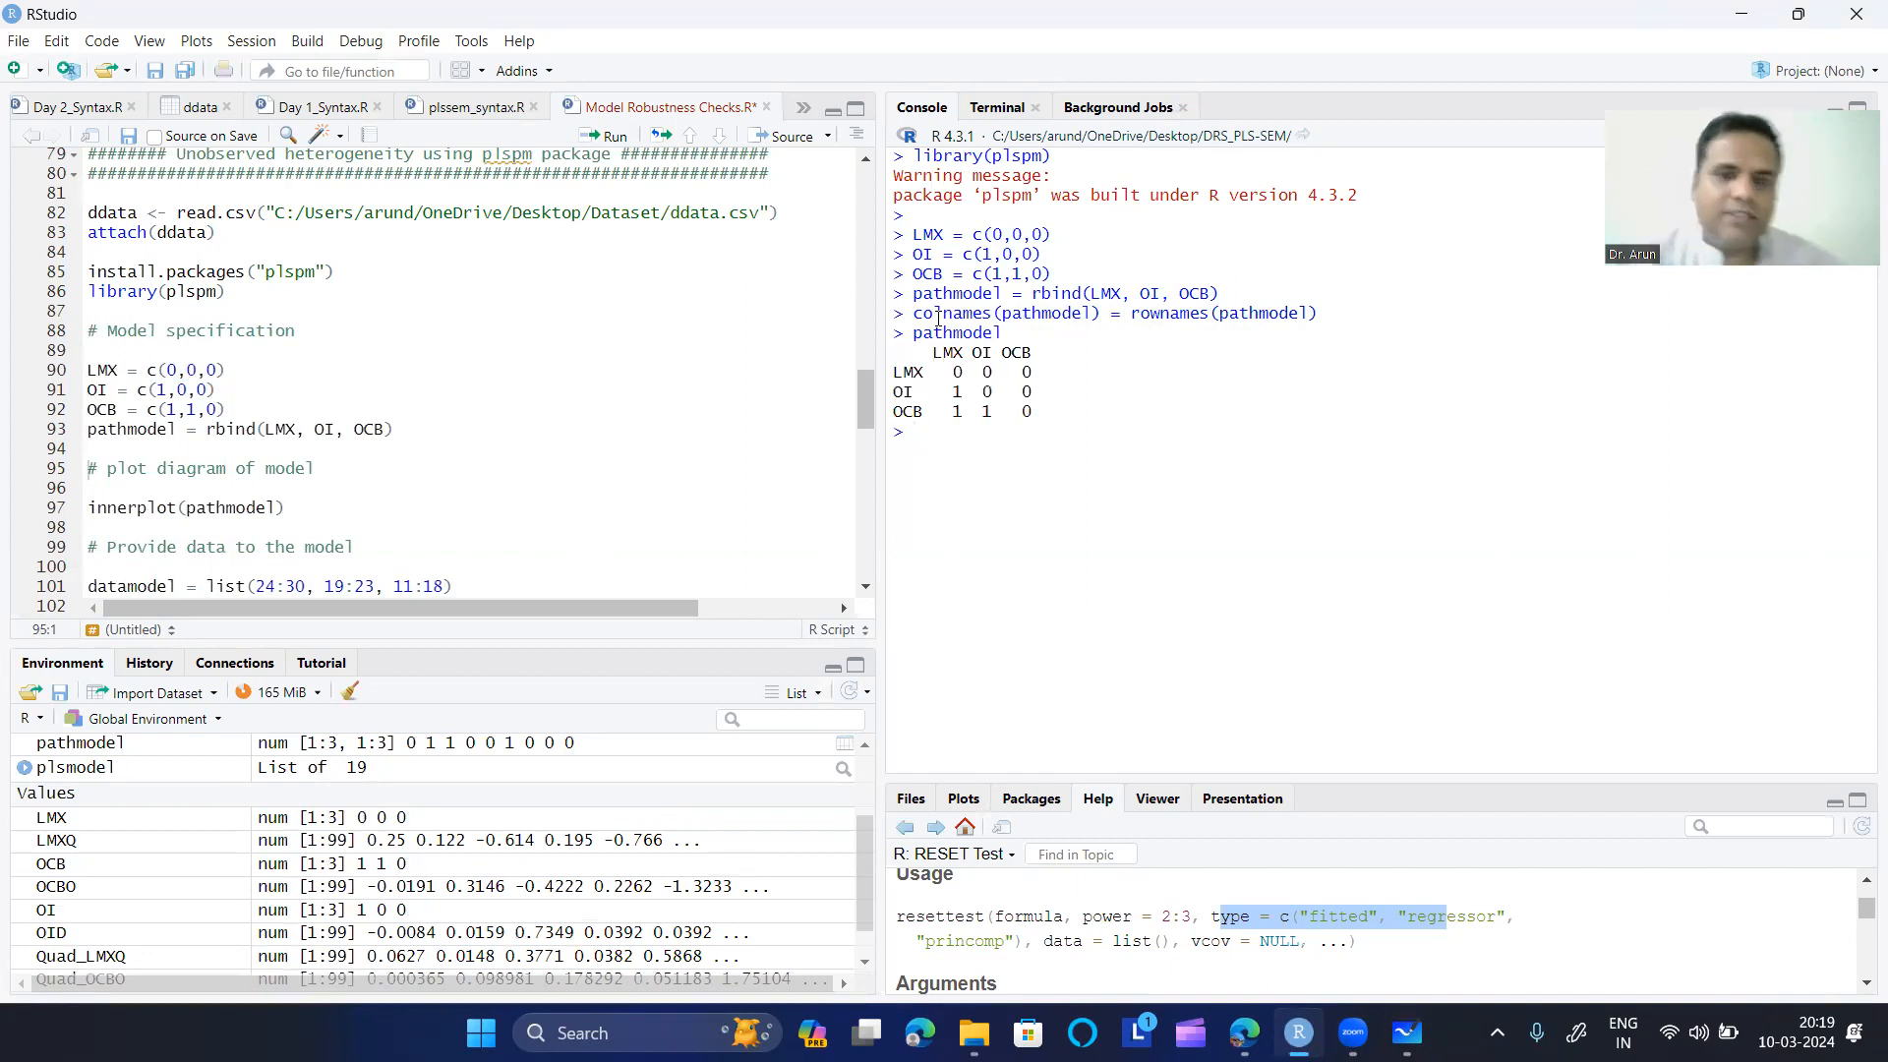
# - Highlight the printed pathmodel matrix, switch to Microsoft Whiteboard, and enclose the handwritten matrix's zero diagonal between two red lines
pyautogui.moveTo(913, 352); pyautogui.dragTo(1056, 411)
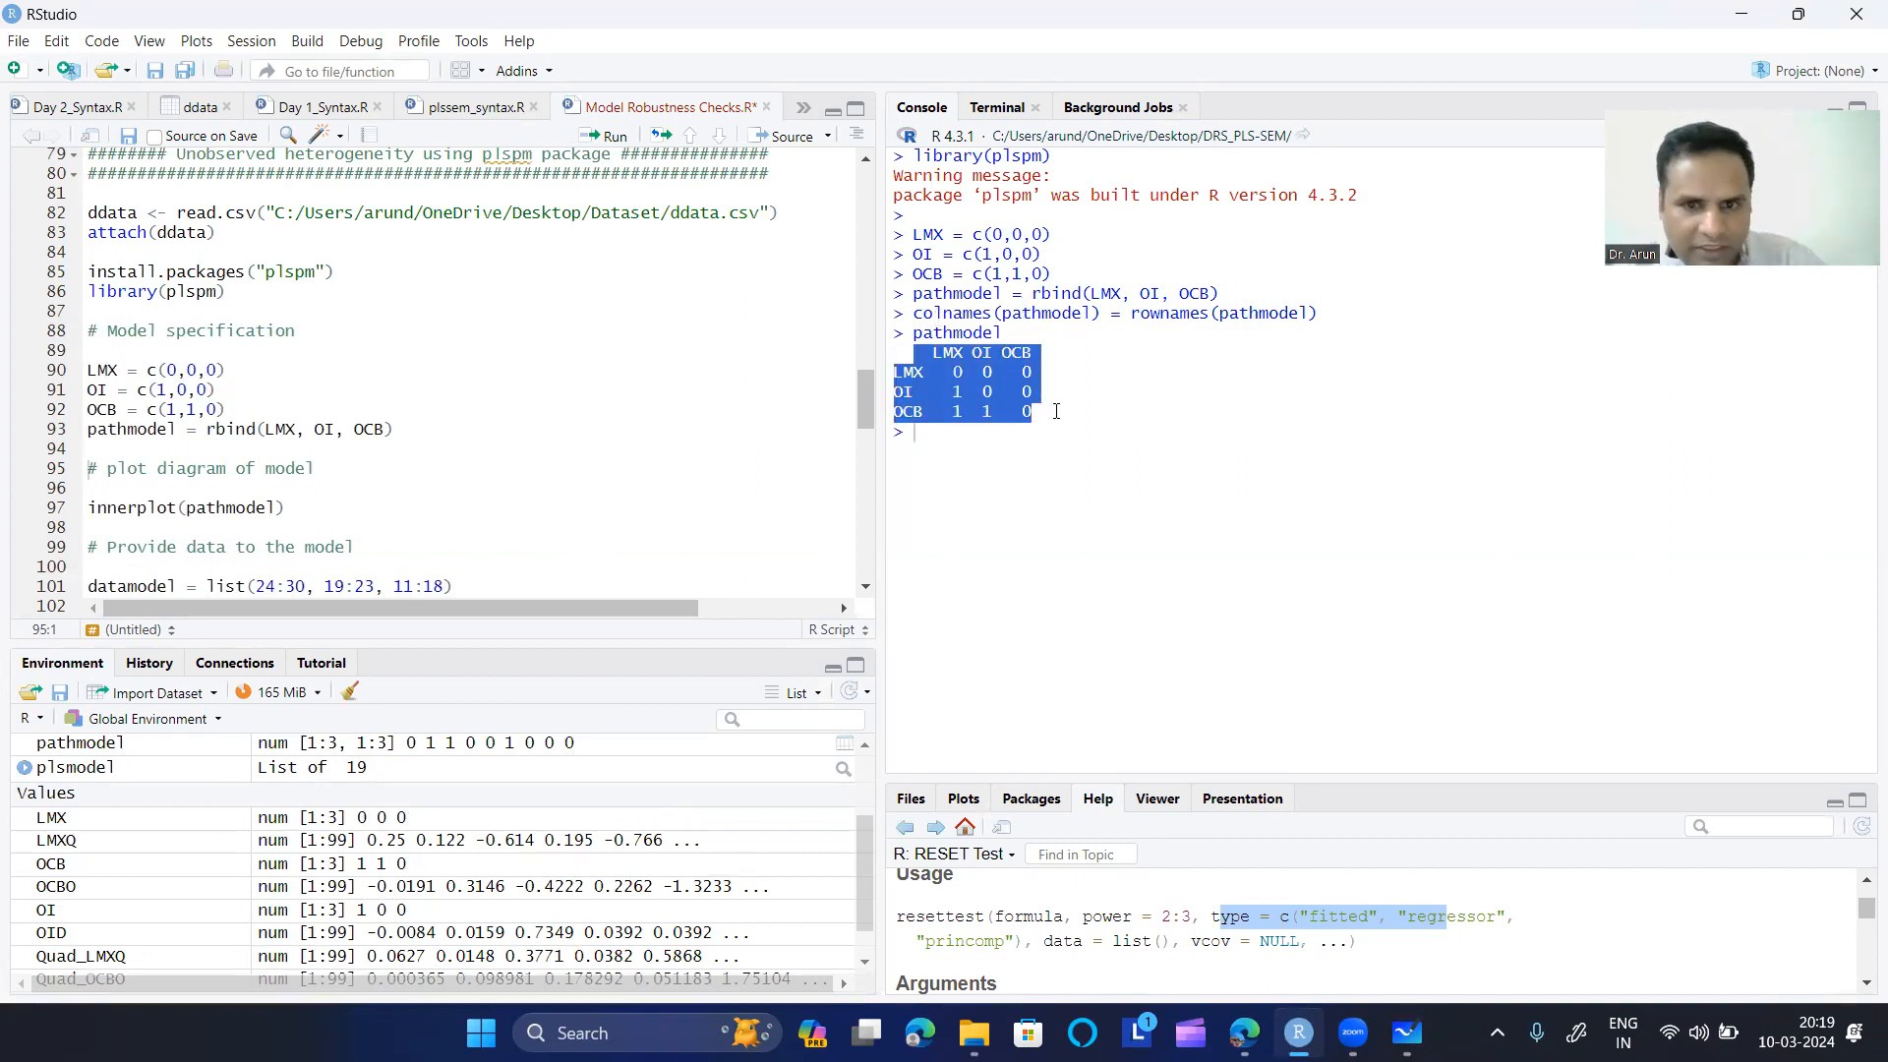
pyautogui.hotkey('alt', 'Tab')
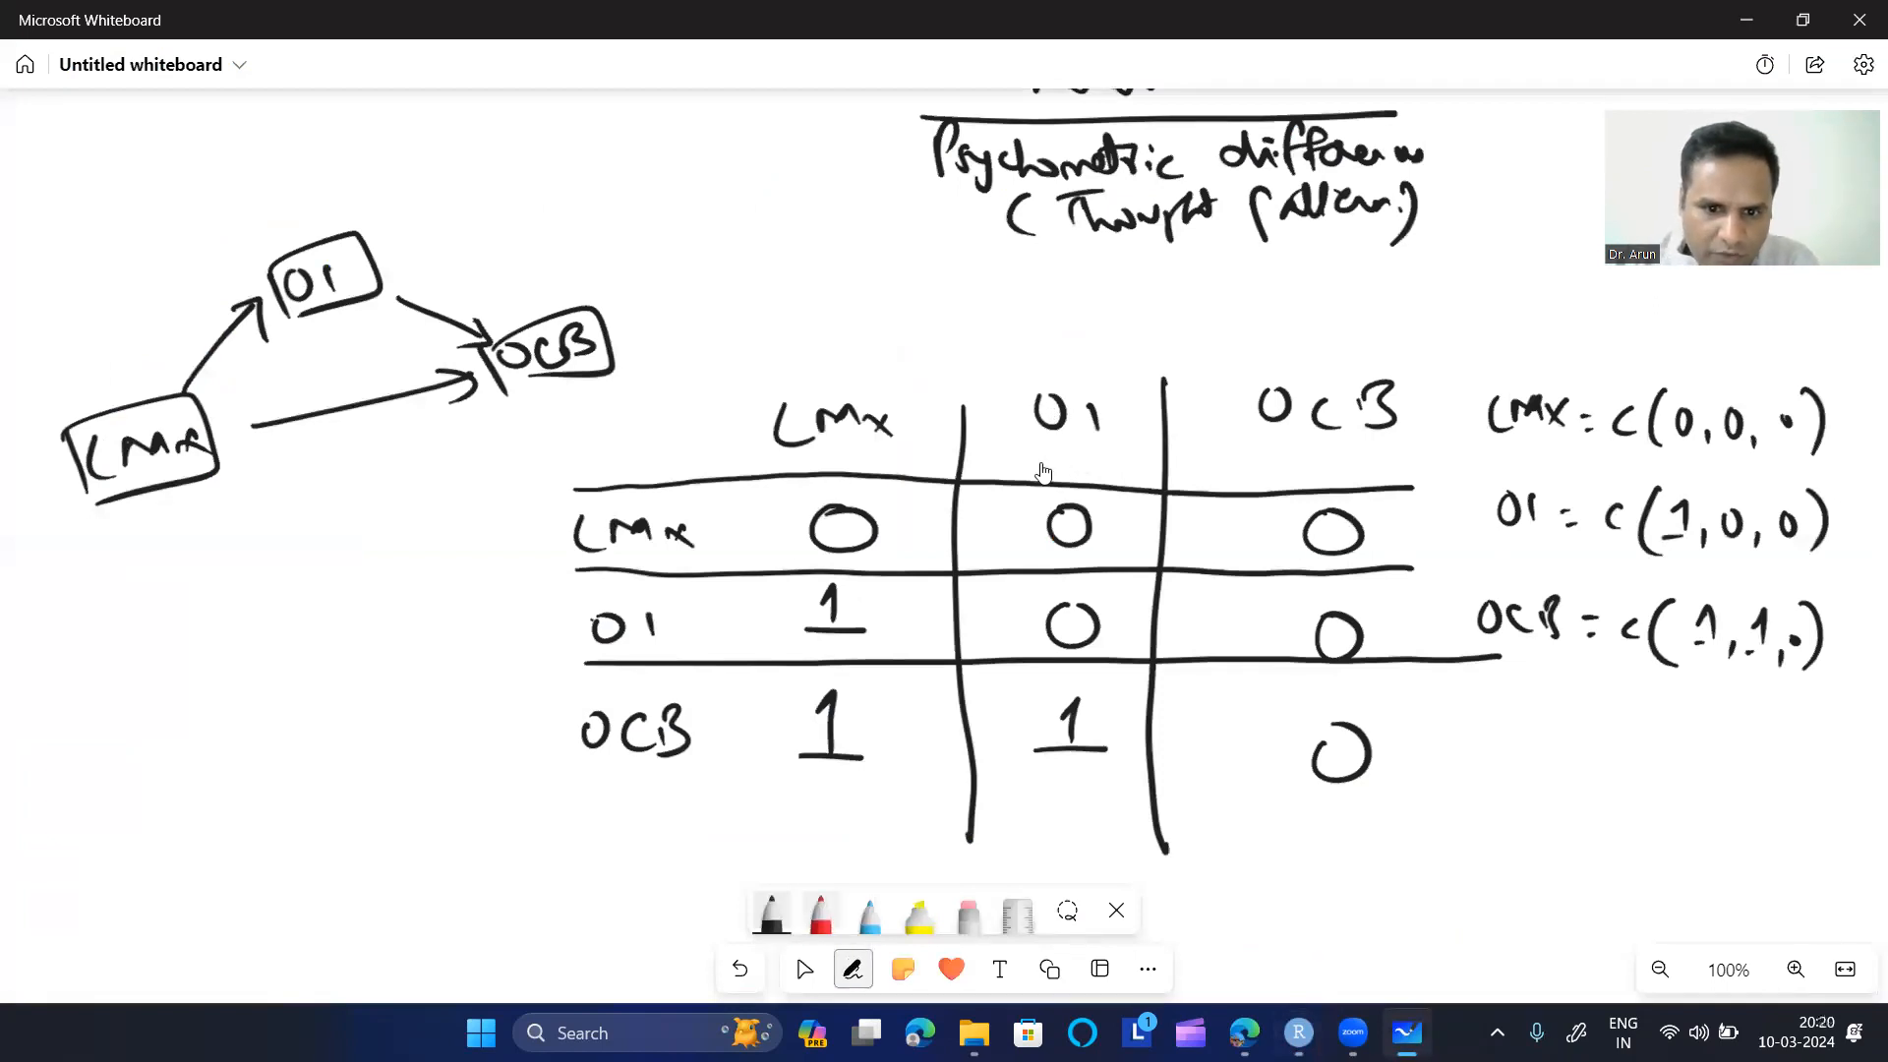
pyautogui.click(820, 915)
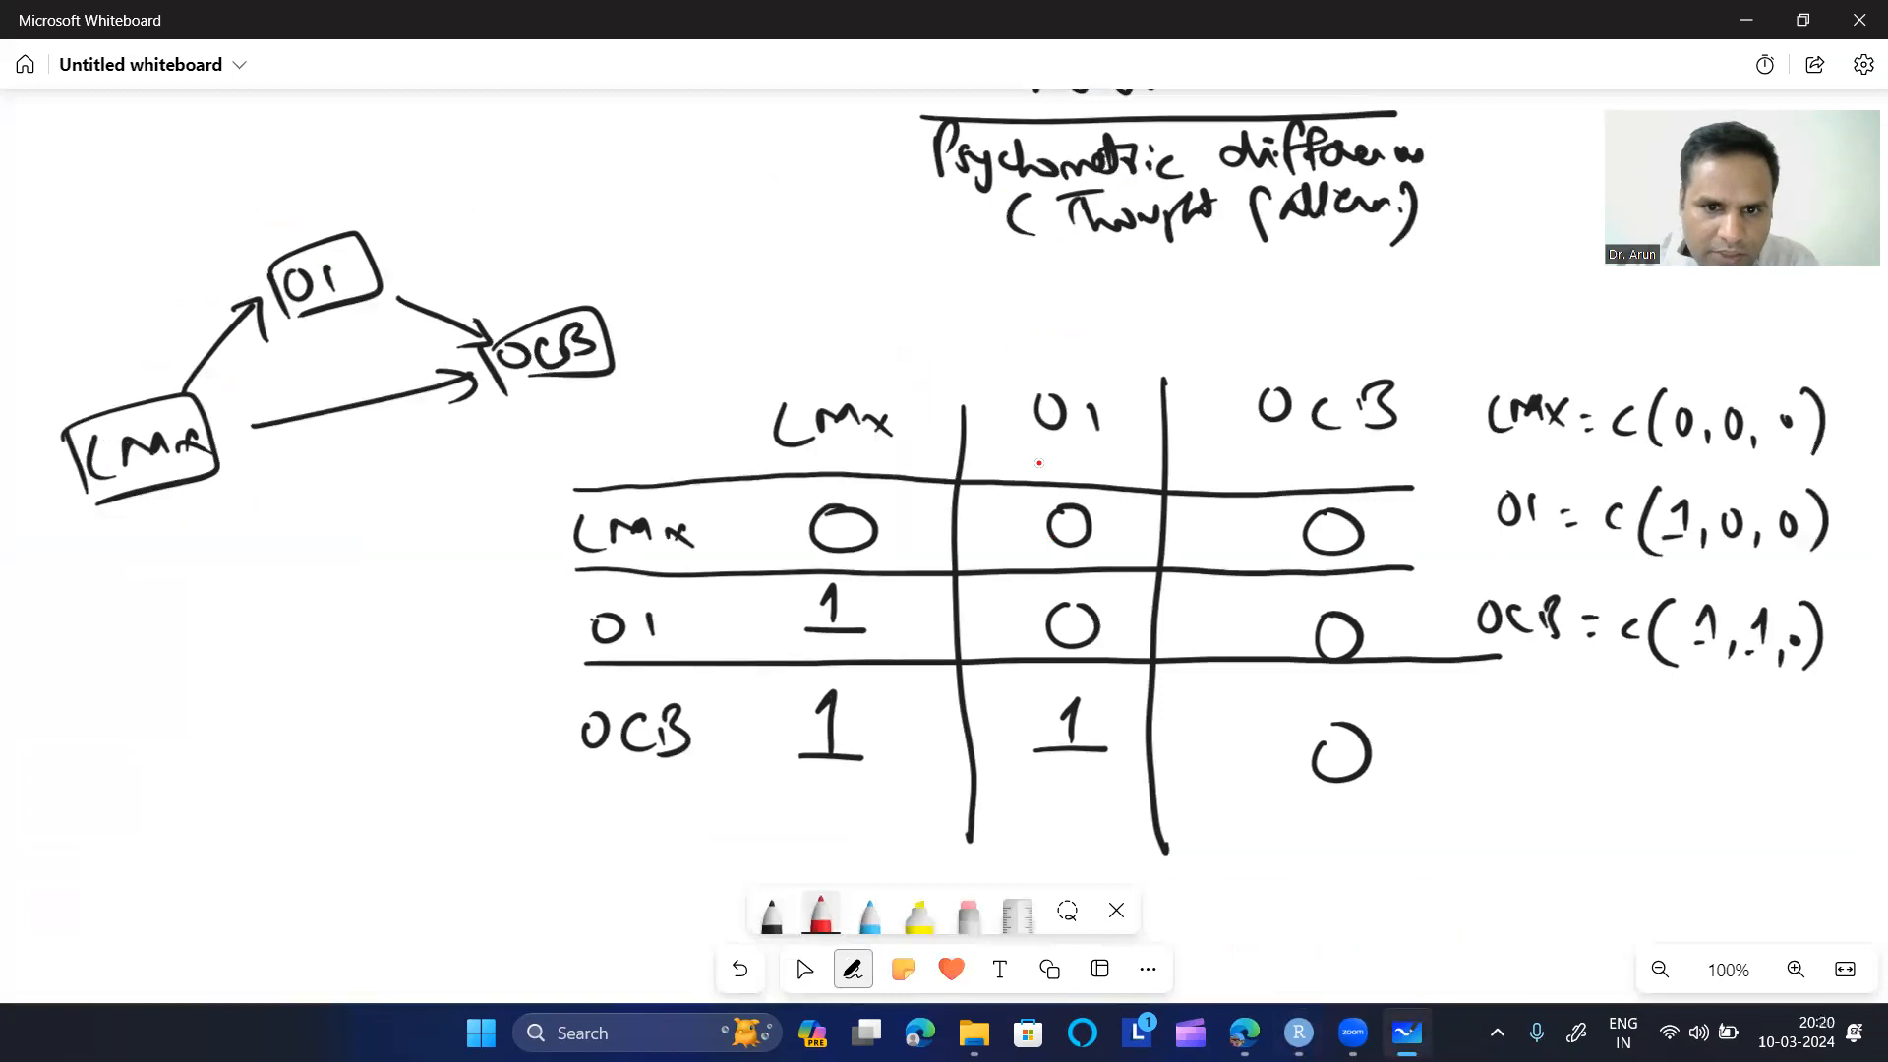
pyautogui.moveTo(735, 490); pyautogui.dragTo(1386, 844)
pyautogui.moveTo(799, 453); pyautogui.dragTo(1465, 776)
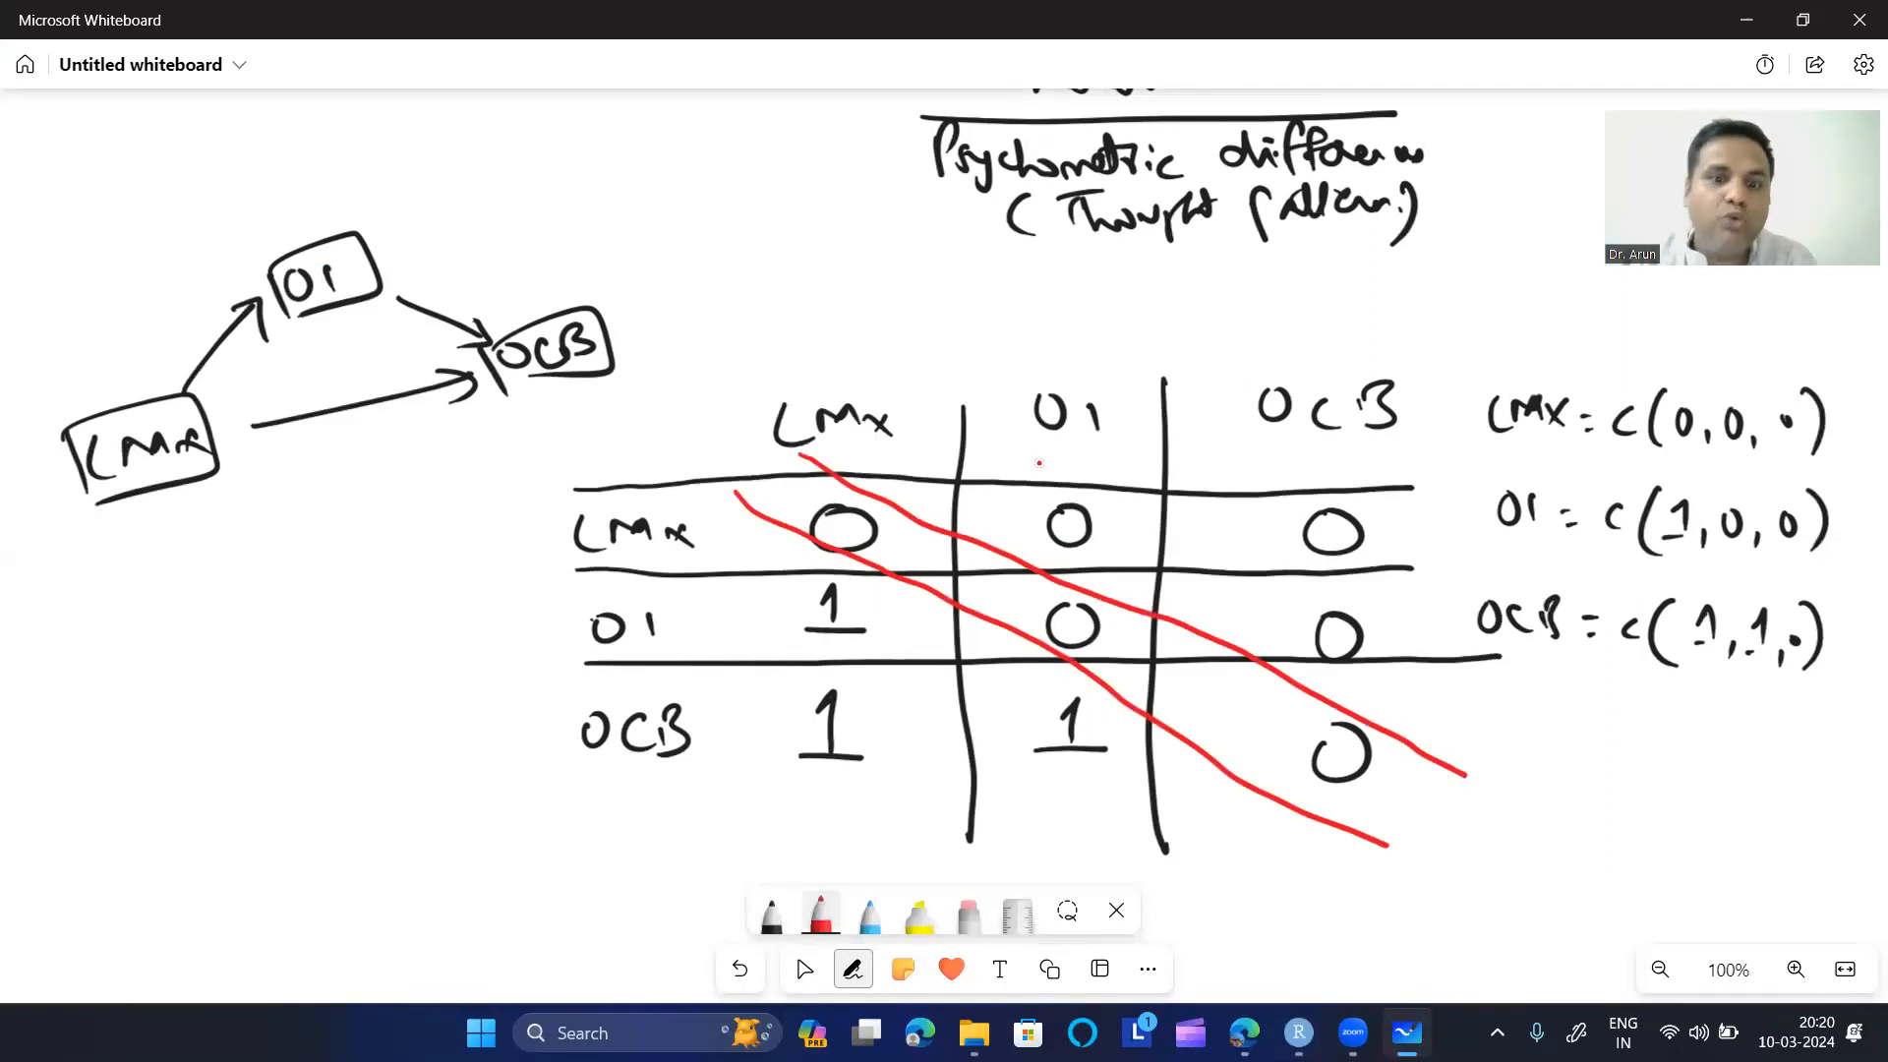
pyautogui.moveTo(701, 466); pyautogui.dragTo(770, 515)
pyautogui.moveTo(735, 421); pyautogui.dragTo(824, 471)
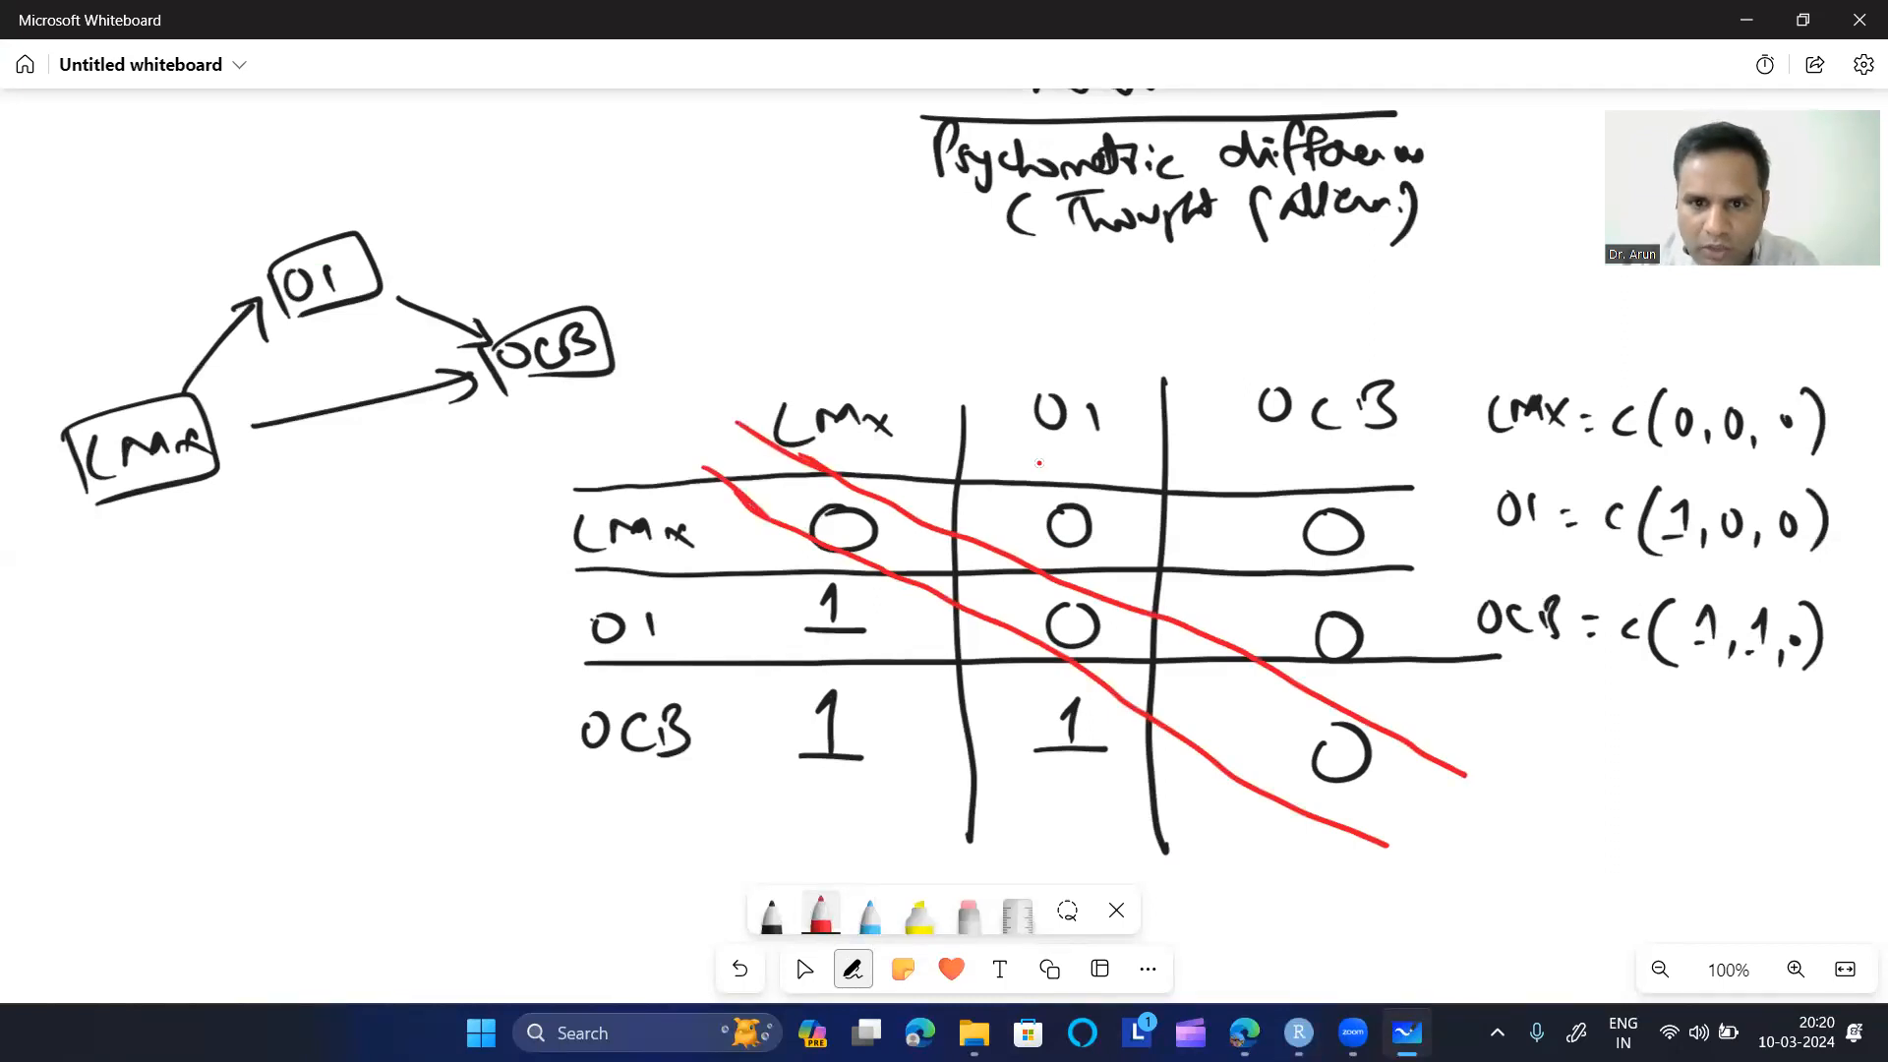
# - Circle in red the three zeros above the diagonal: LMX row under OI and OCB, and OI row under OCB
pyautogui.moveTo(1079, 487); pyautogui.dragTo(1033, 501)
pyautogui.moveTo(1281, 492); pyautogui.dragTo(1322, 488)
pyautogui.moveTo(1323, 590)
pyautogui.mouseDown()
pyautogui.moveTo(1290, 602)
pyautogui.moveTo(1361, 582)
pyautogui.mouseUp()
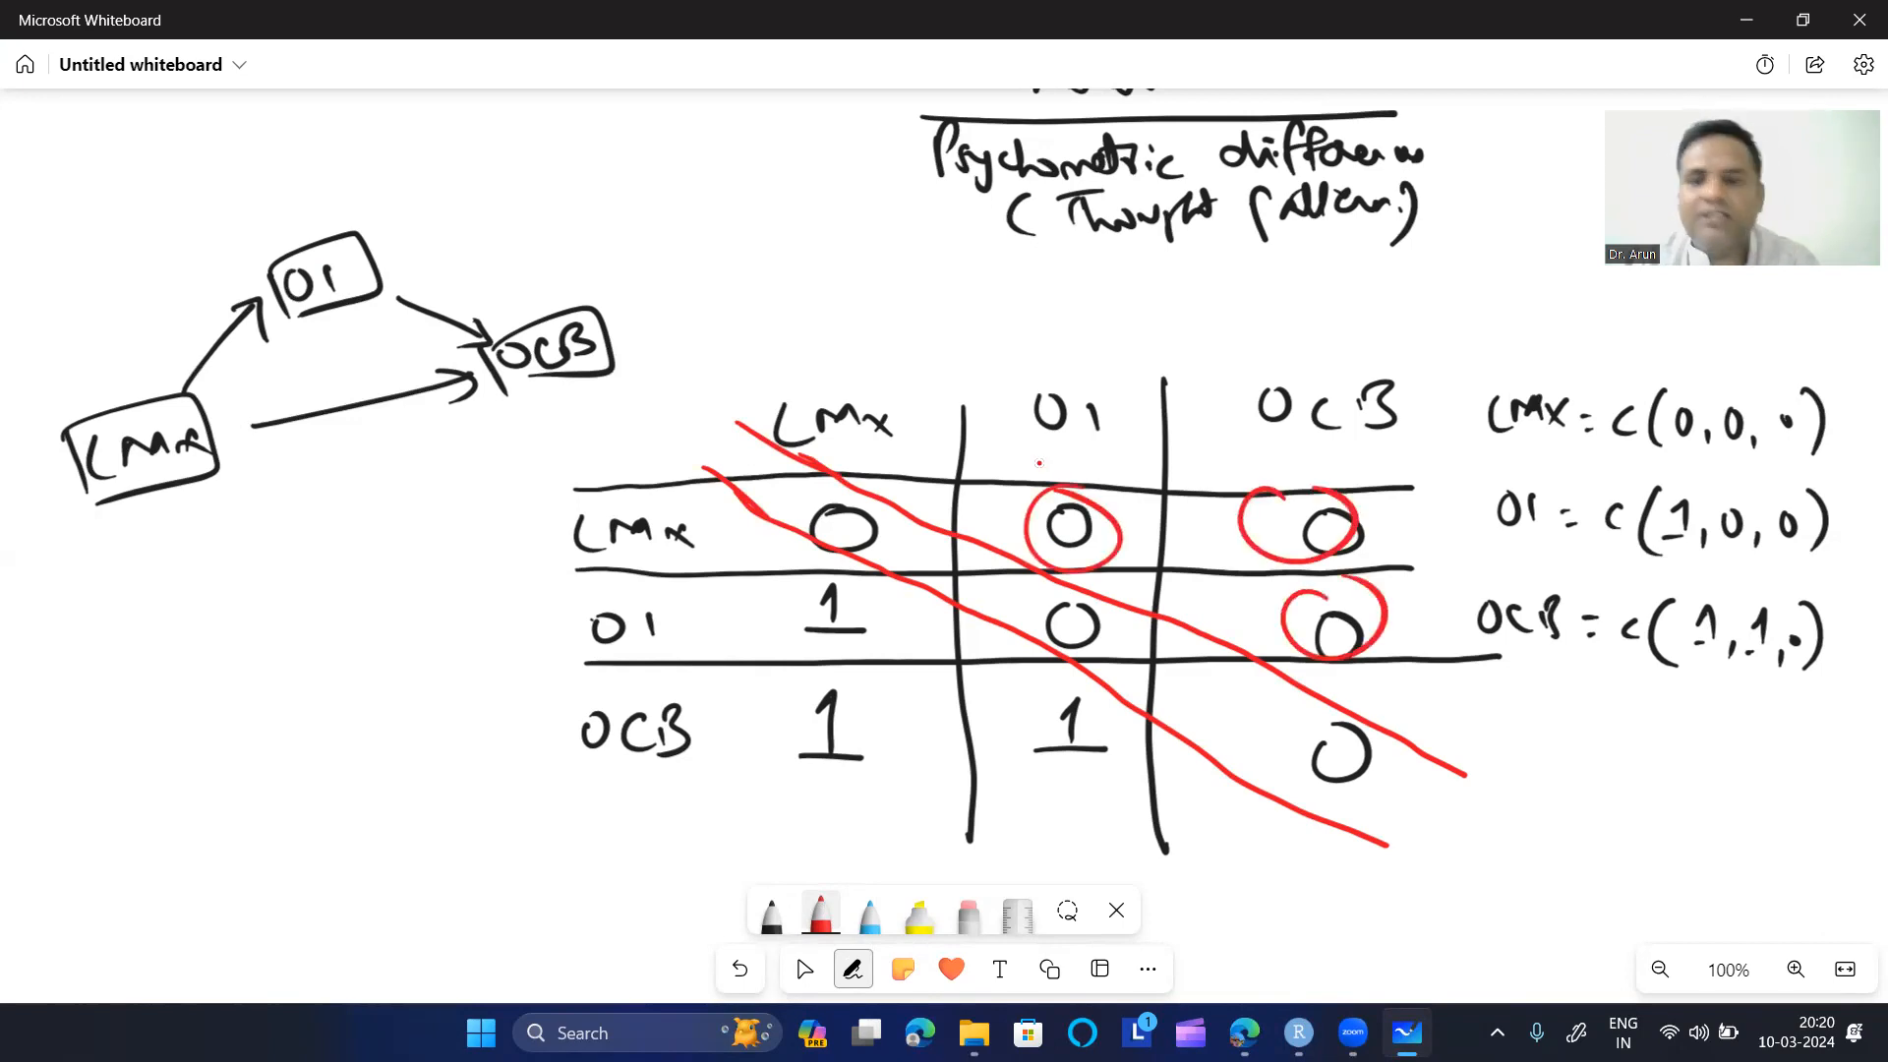
# - Sketch a small red grid of four vertical and three horizontal lines in the empty space above the matrix
pyautogui.moveTo(672, 118); pyautogui.dragTo(678, 244)
pyautogui.moveTo(702, 119); pyautogui.dragTo(709, 231)
pyautogui.moveTo(758, 132); pyautogui.dragTo(761, 202)
pyautogui.moveTo(802, 138); pyautogui.dragTo(806, 205)
pyautogui.moveTo(612, 175); pyautogui.dragTo(846, 149)
pyautogui.moveTo(610, 214); pyautogui.dragTo(812, 196)
pyautogui.moveTo(678, 239); pyautogui.dragTo(757, 231)
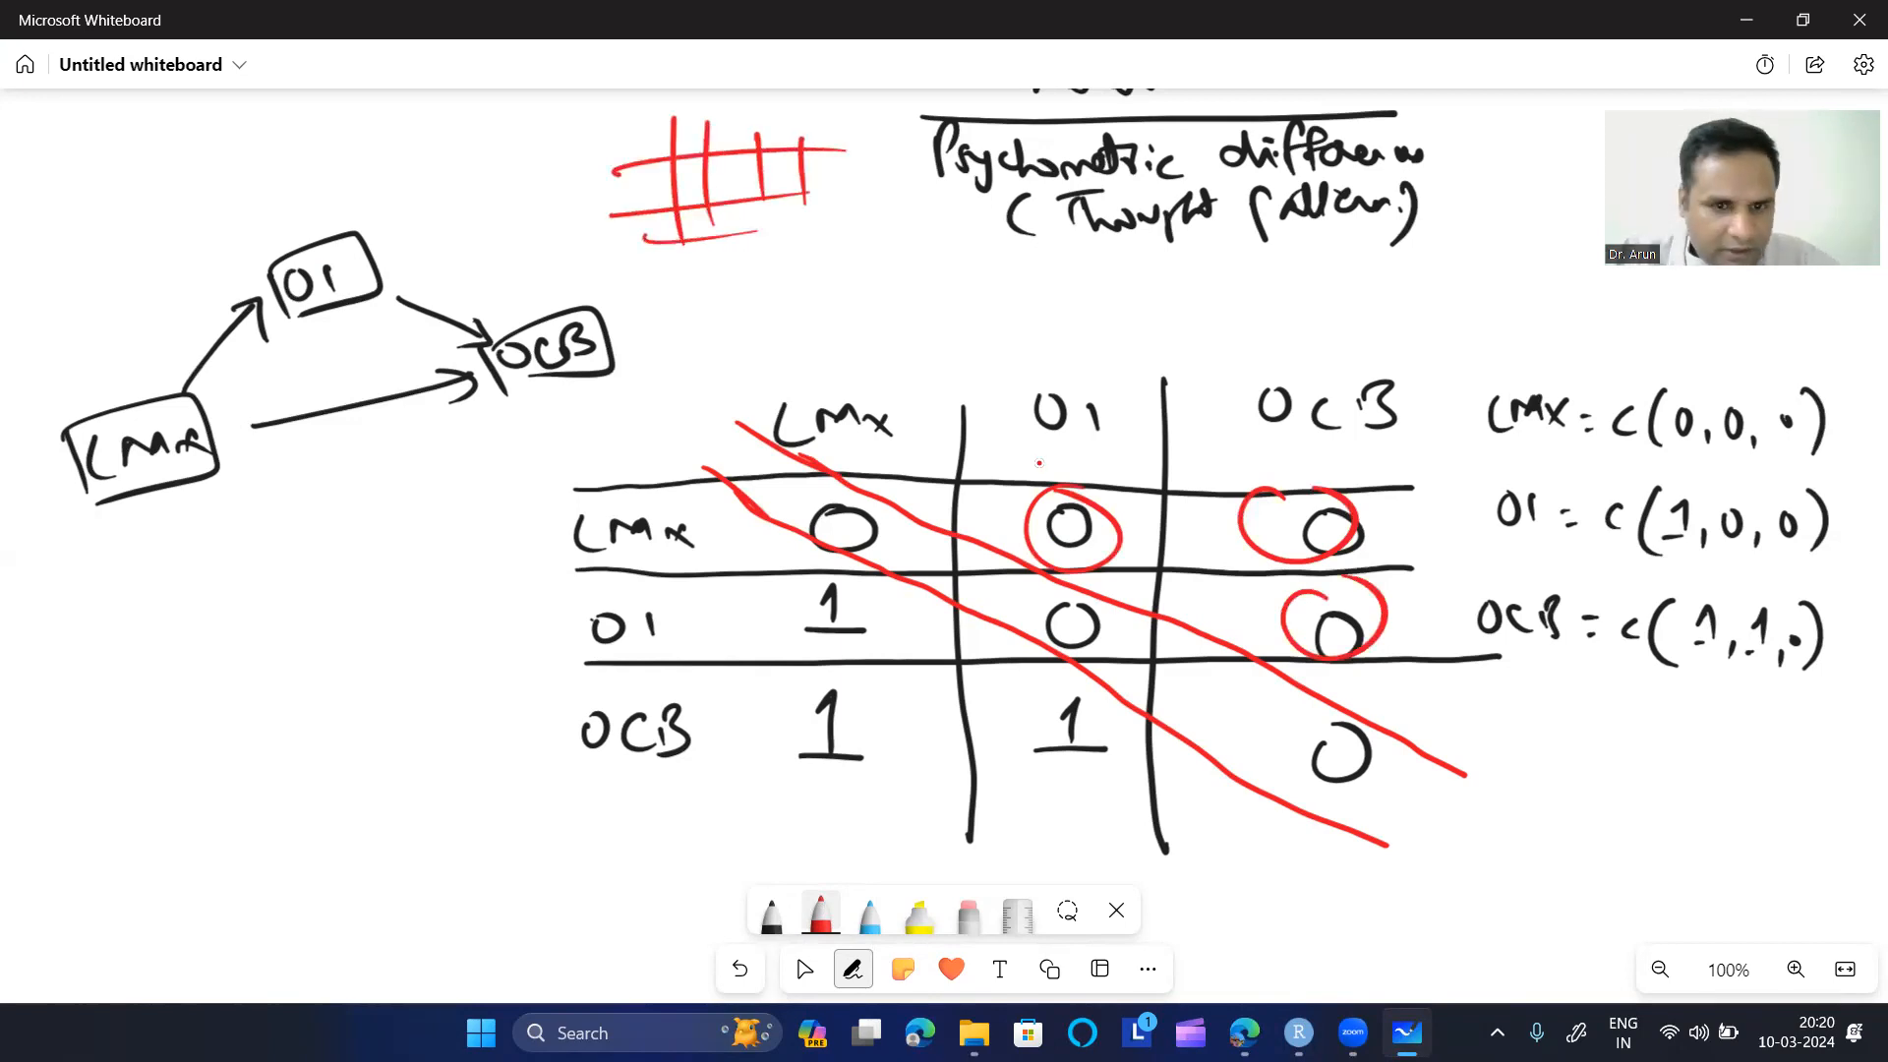
# - Switch to RStudio and add the script line colnames(pathmodel) = rownames(pathmodel) directly below the rbind line
pyautogui.hotkey('alt', 'Tab')
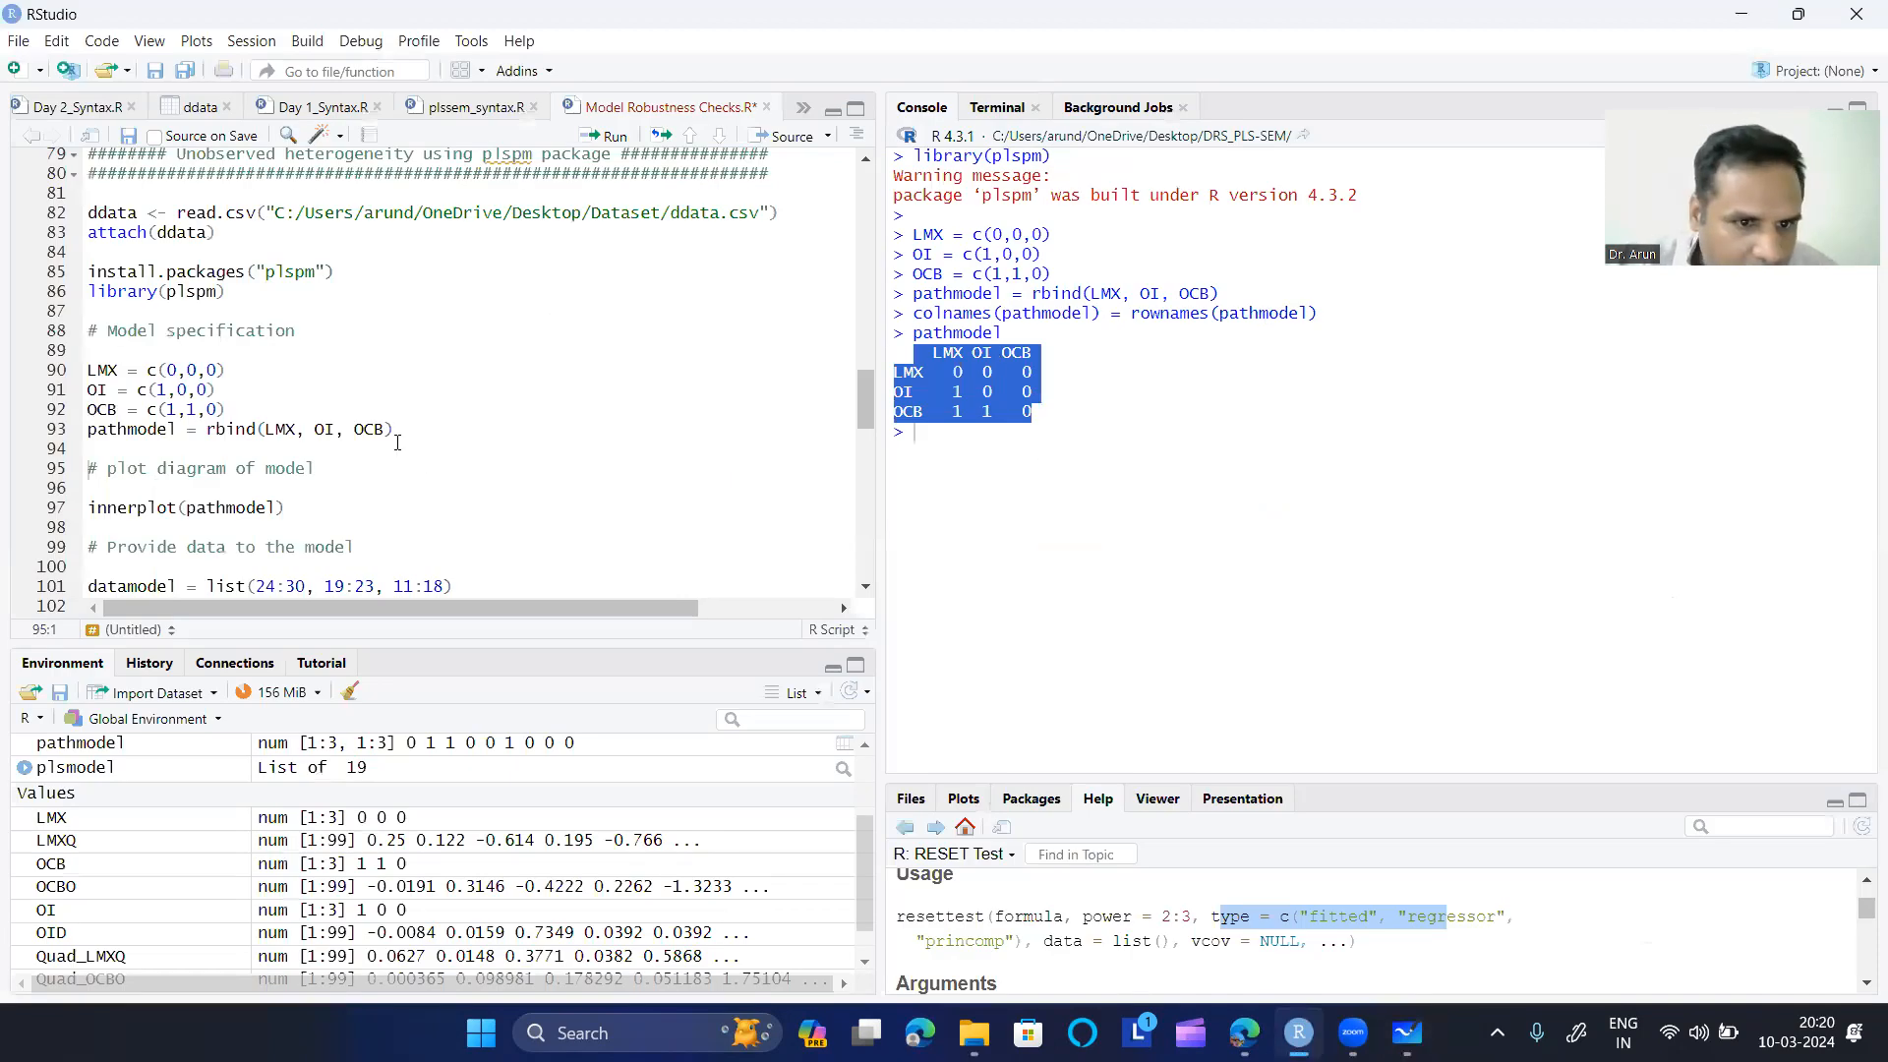
pyautogui.click(396, 431)
pyautogui.press('Return')
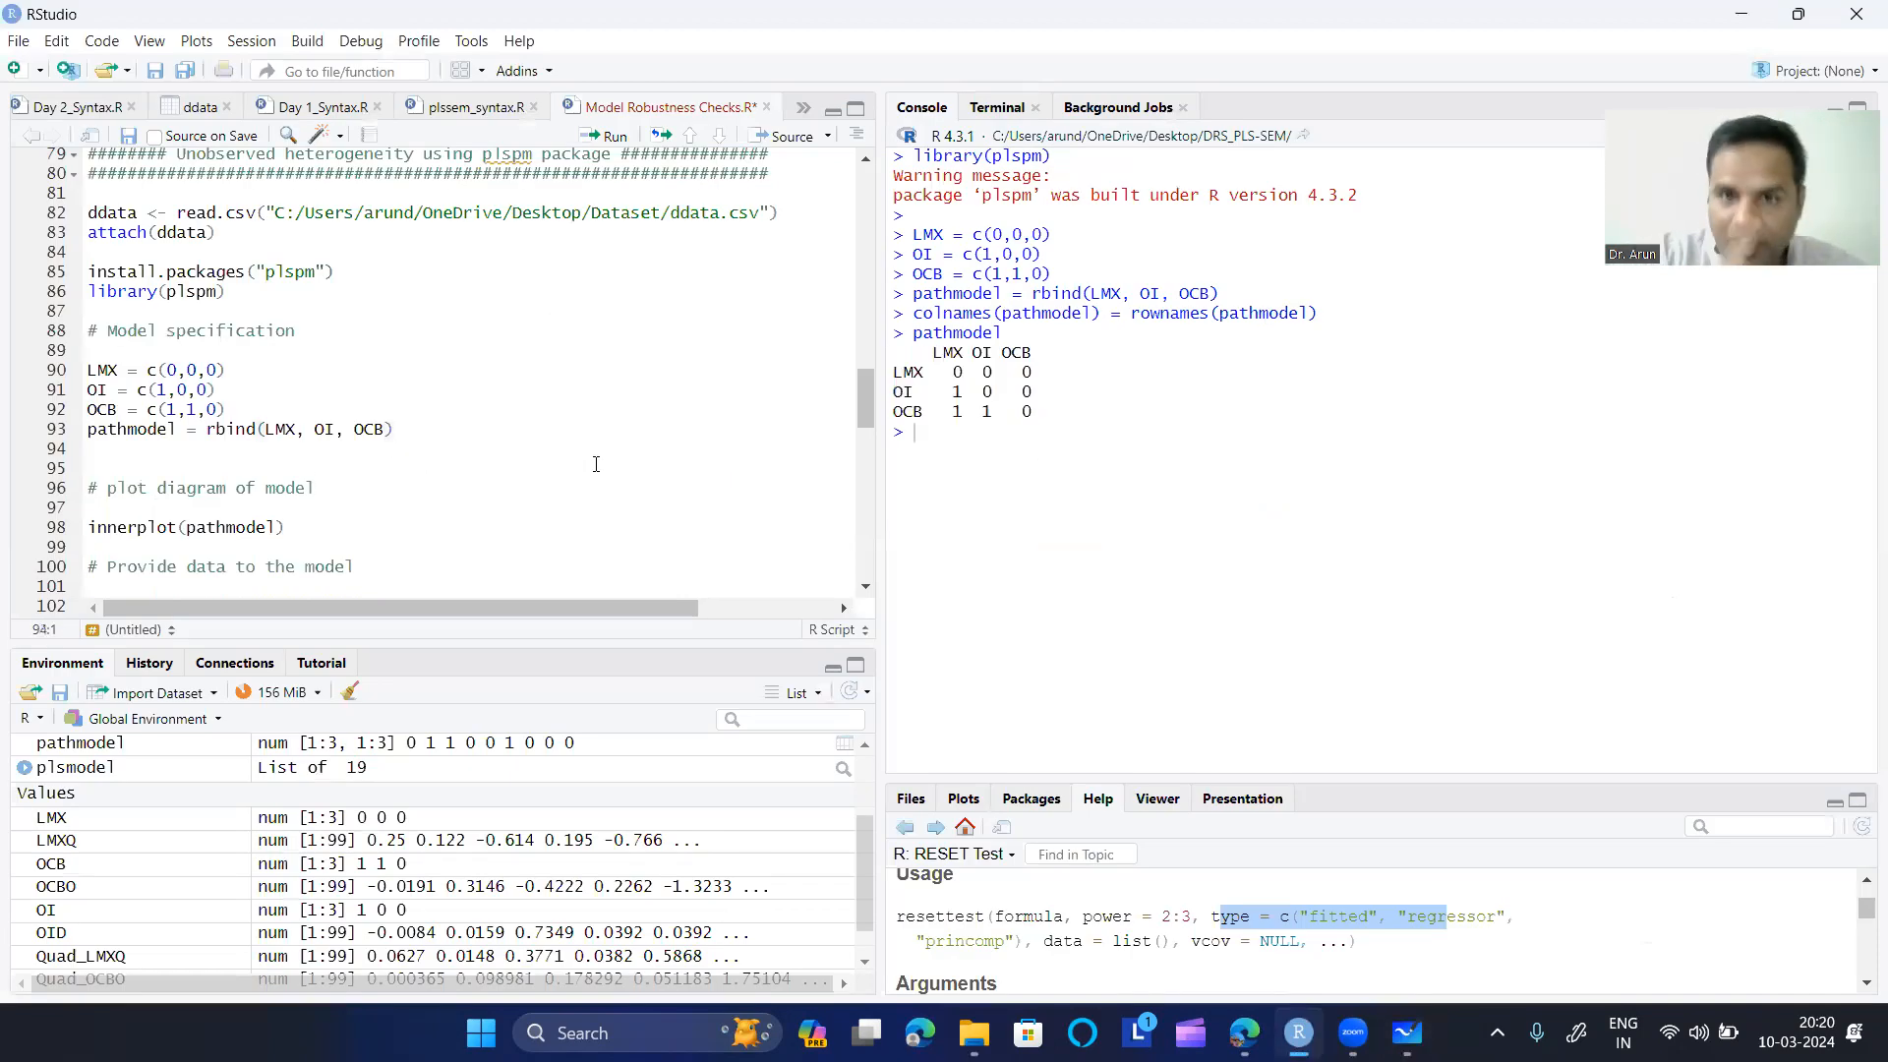
pyautogui.write('co')
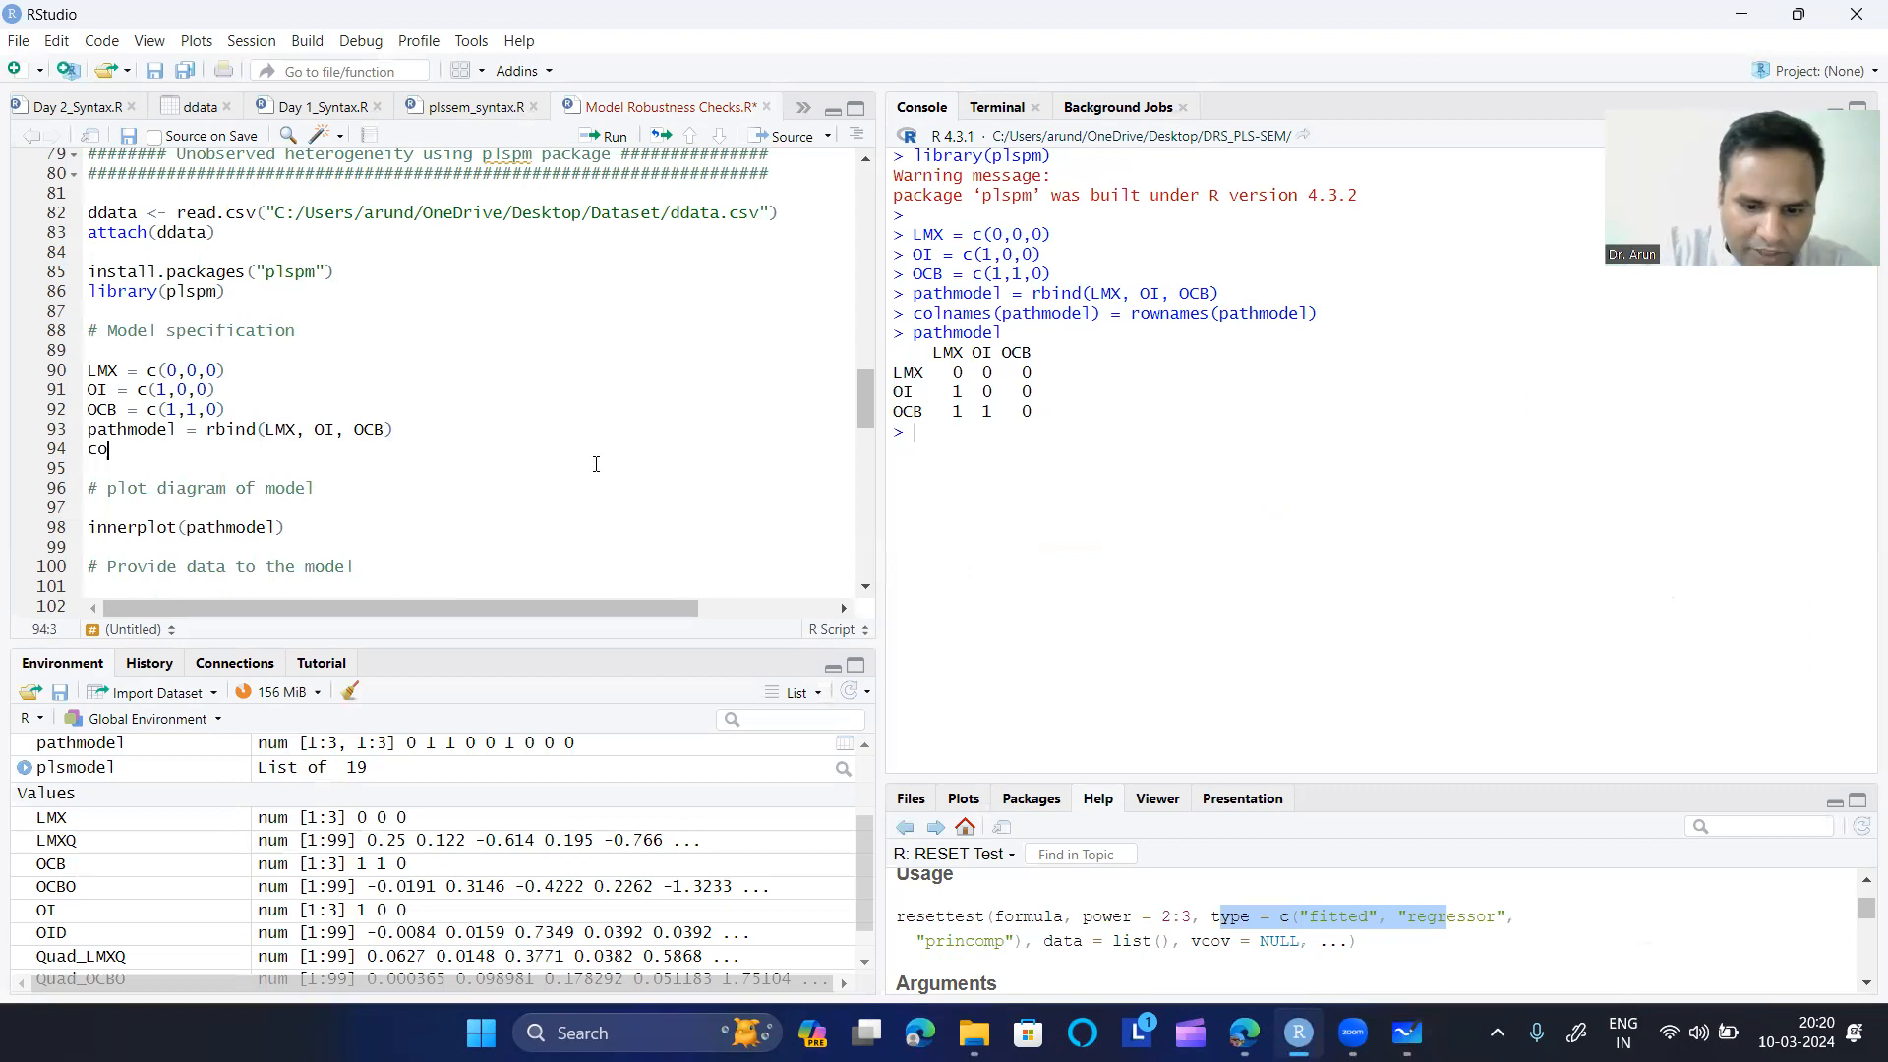
pyautogui.write('lna')
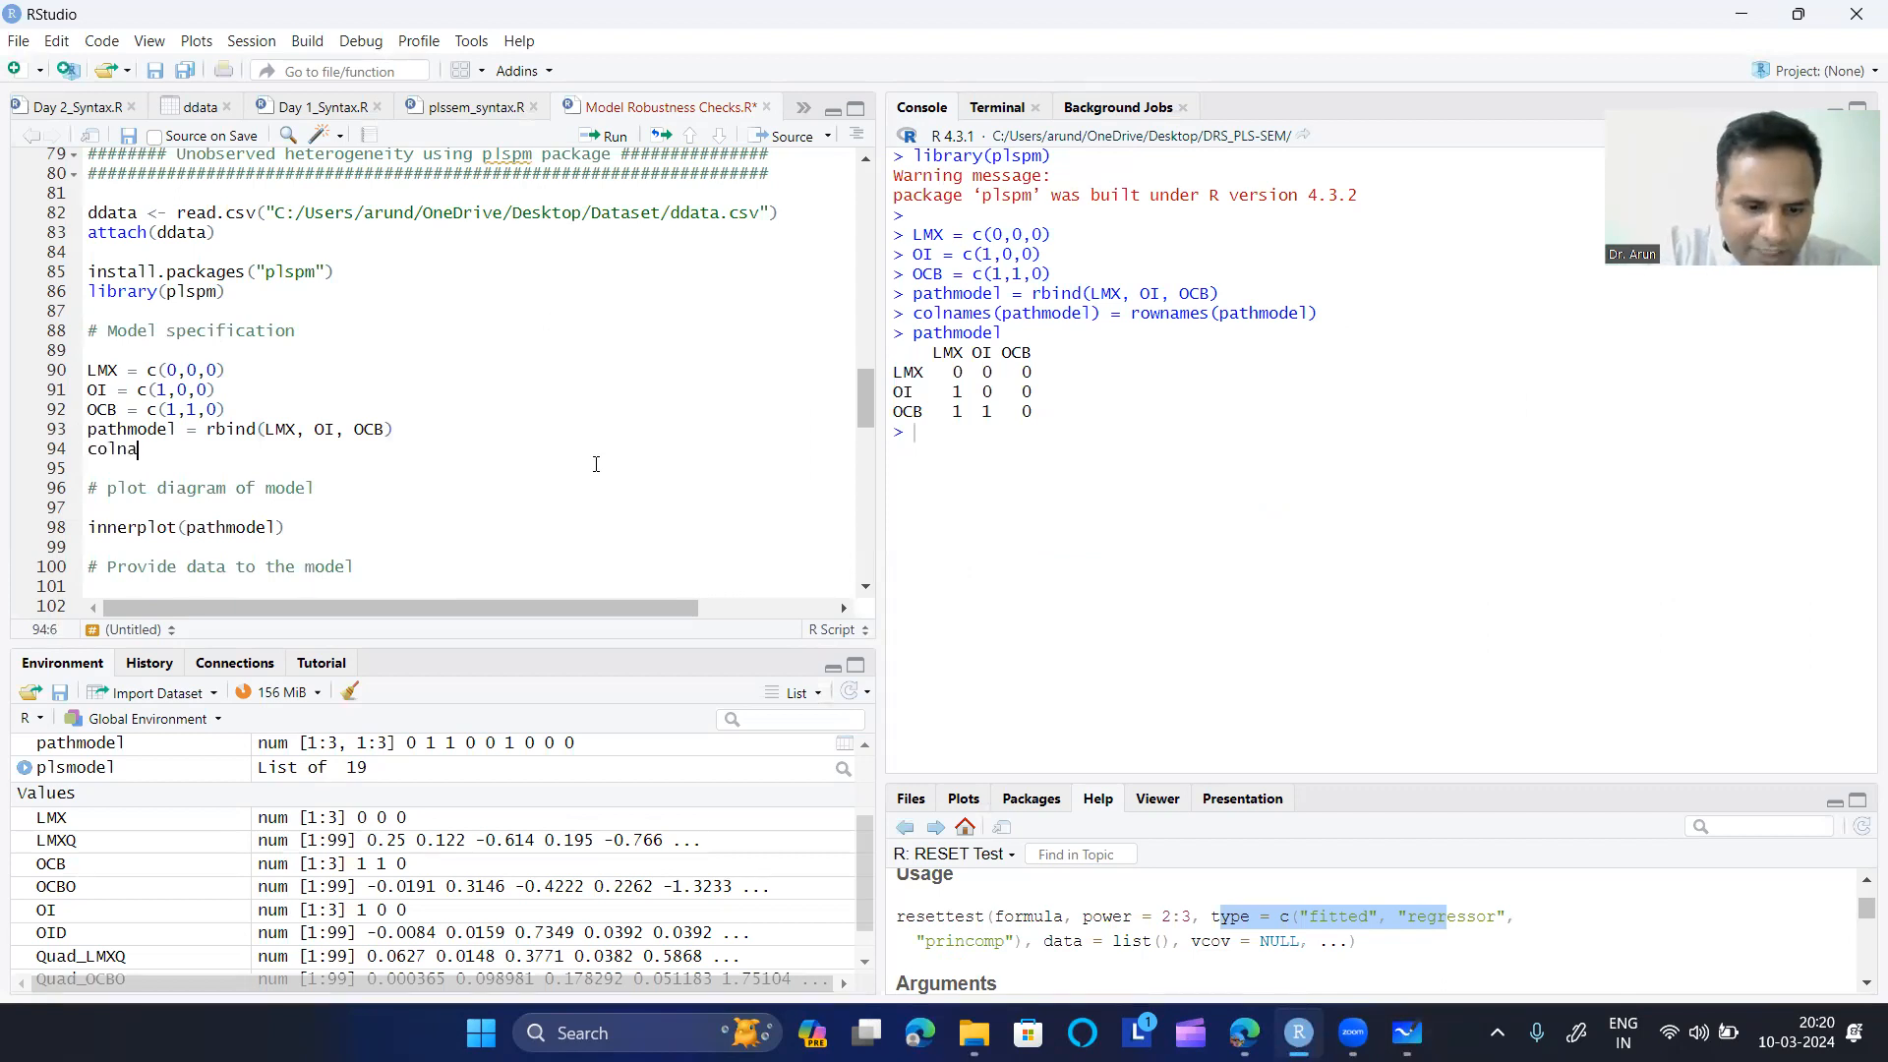
pyautogui.write('mes(pathmodel) ')
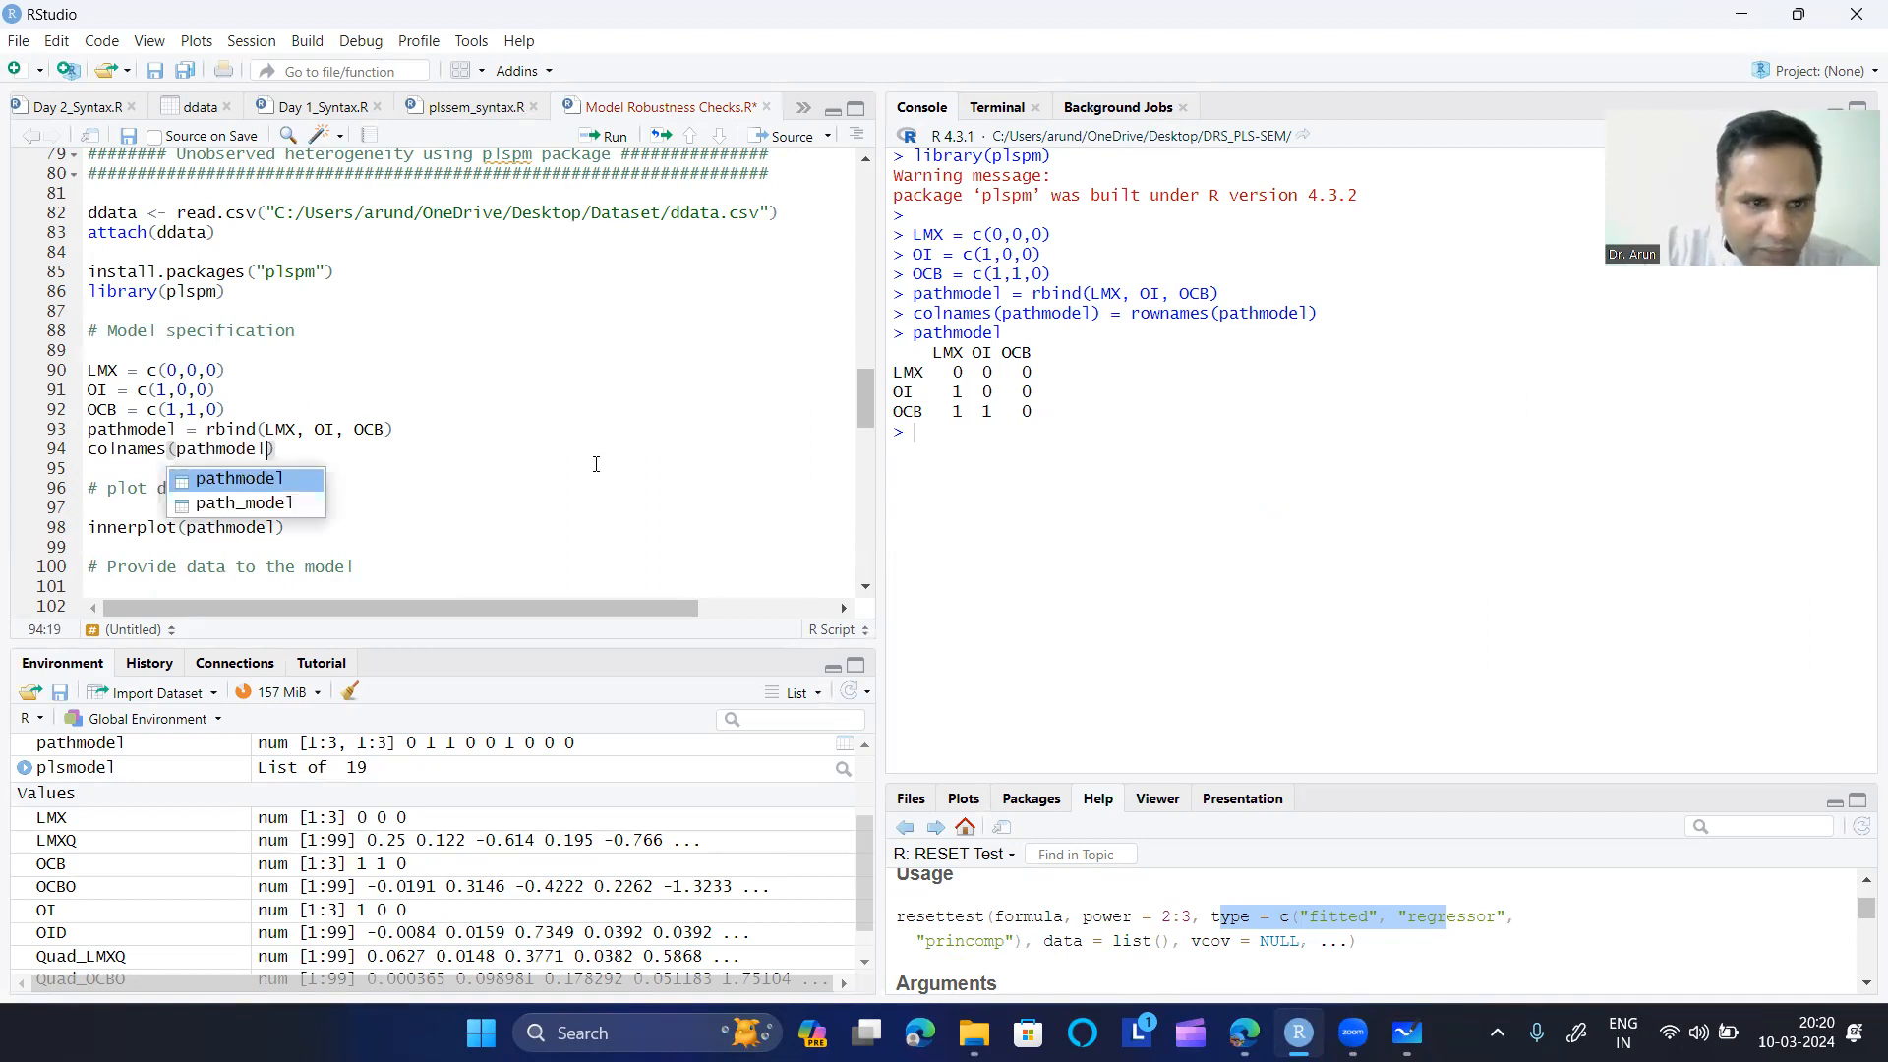
pyautogui.write('= row')
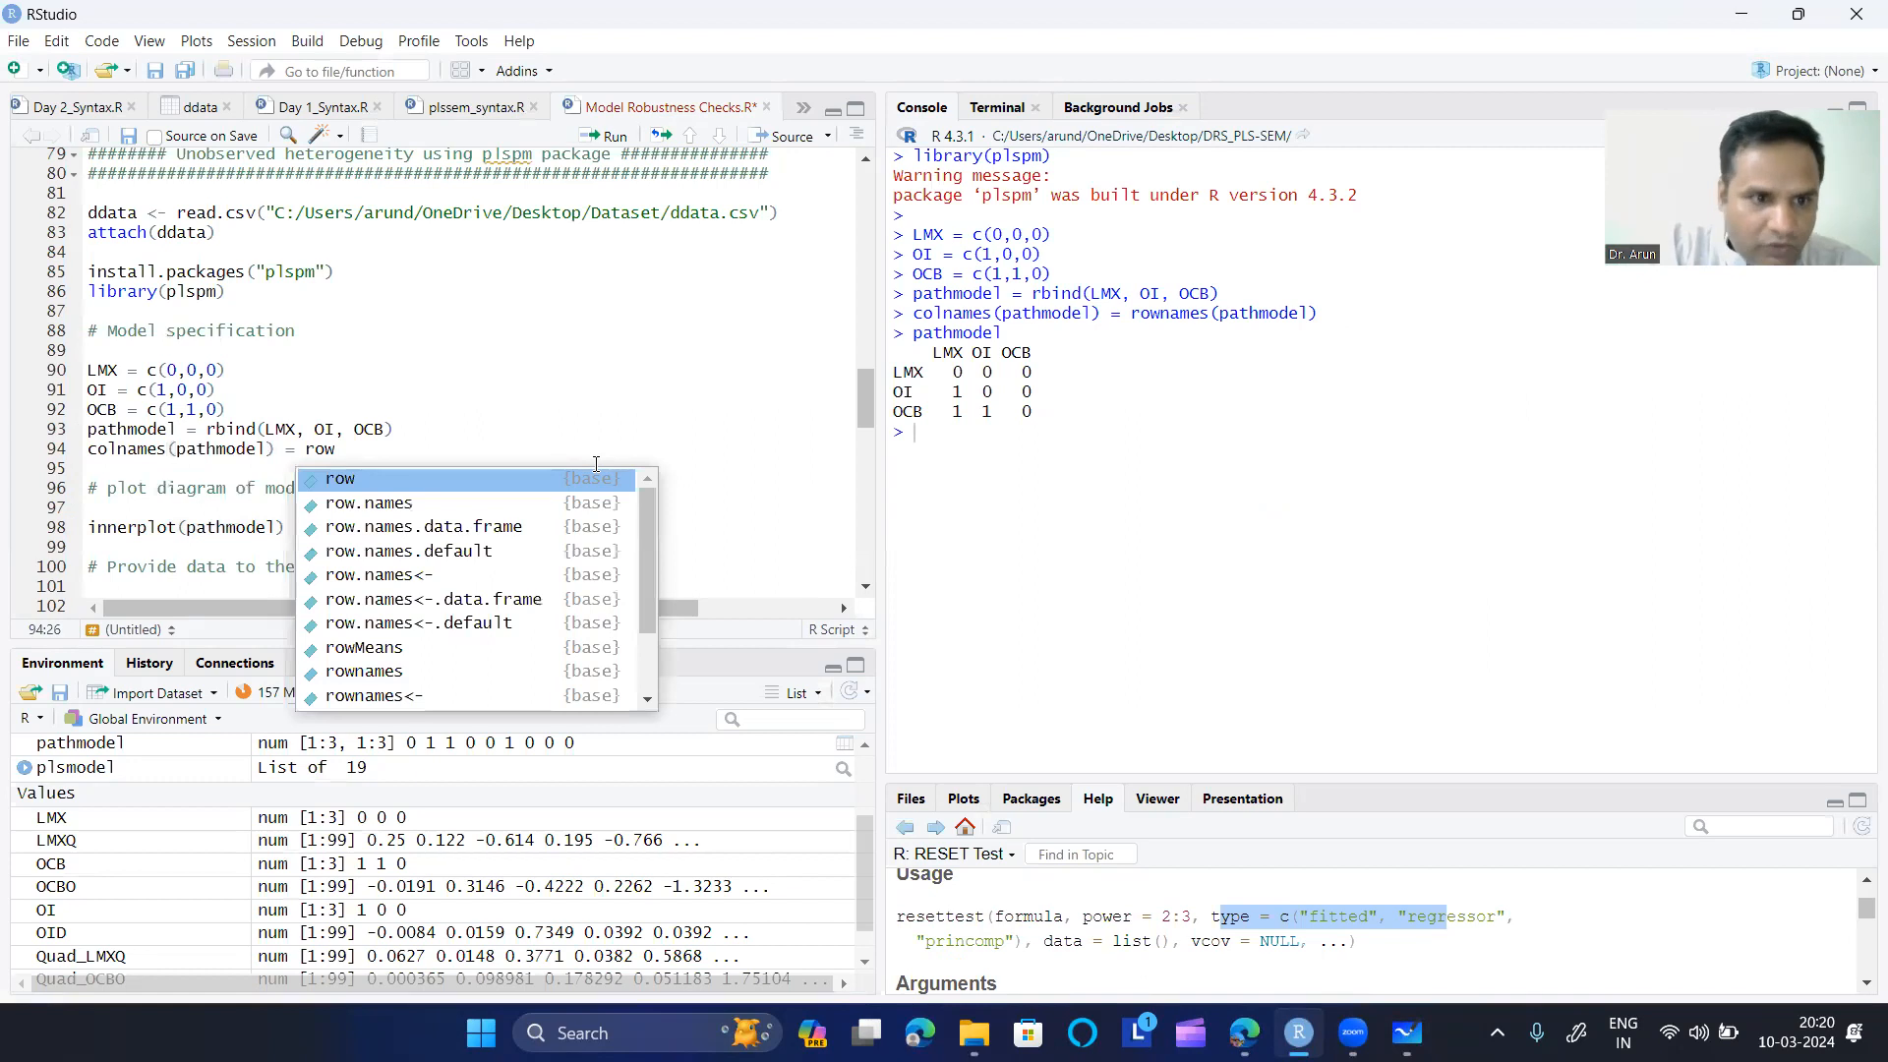
pyautogui.write('names')
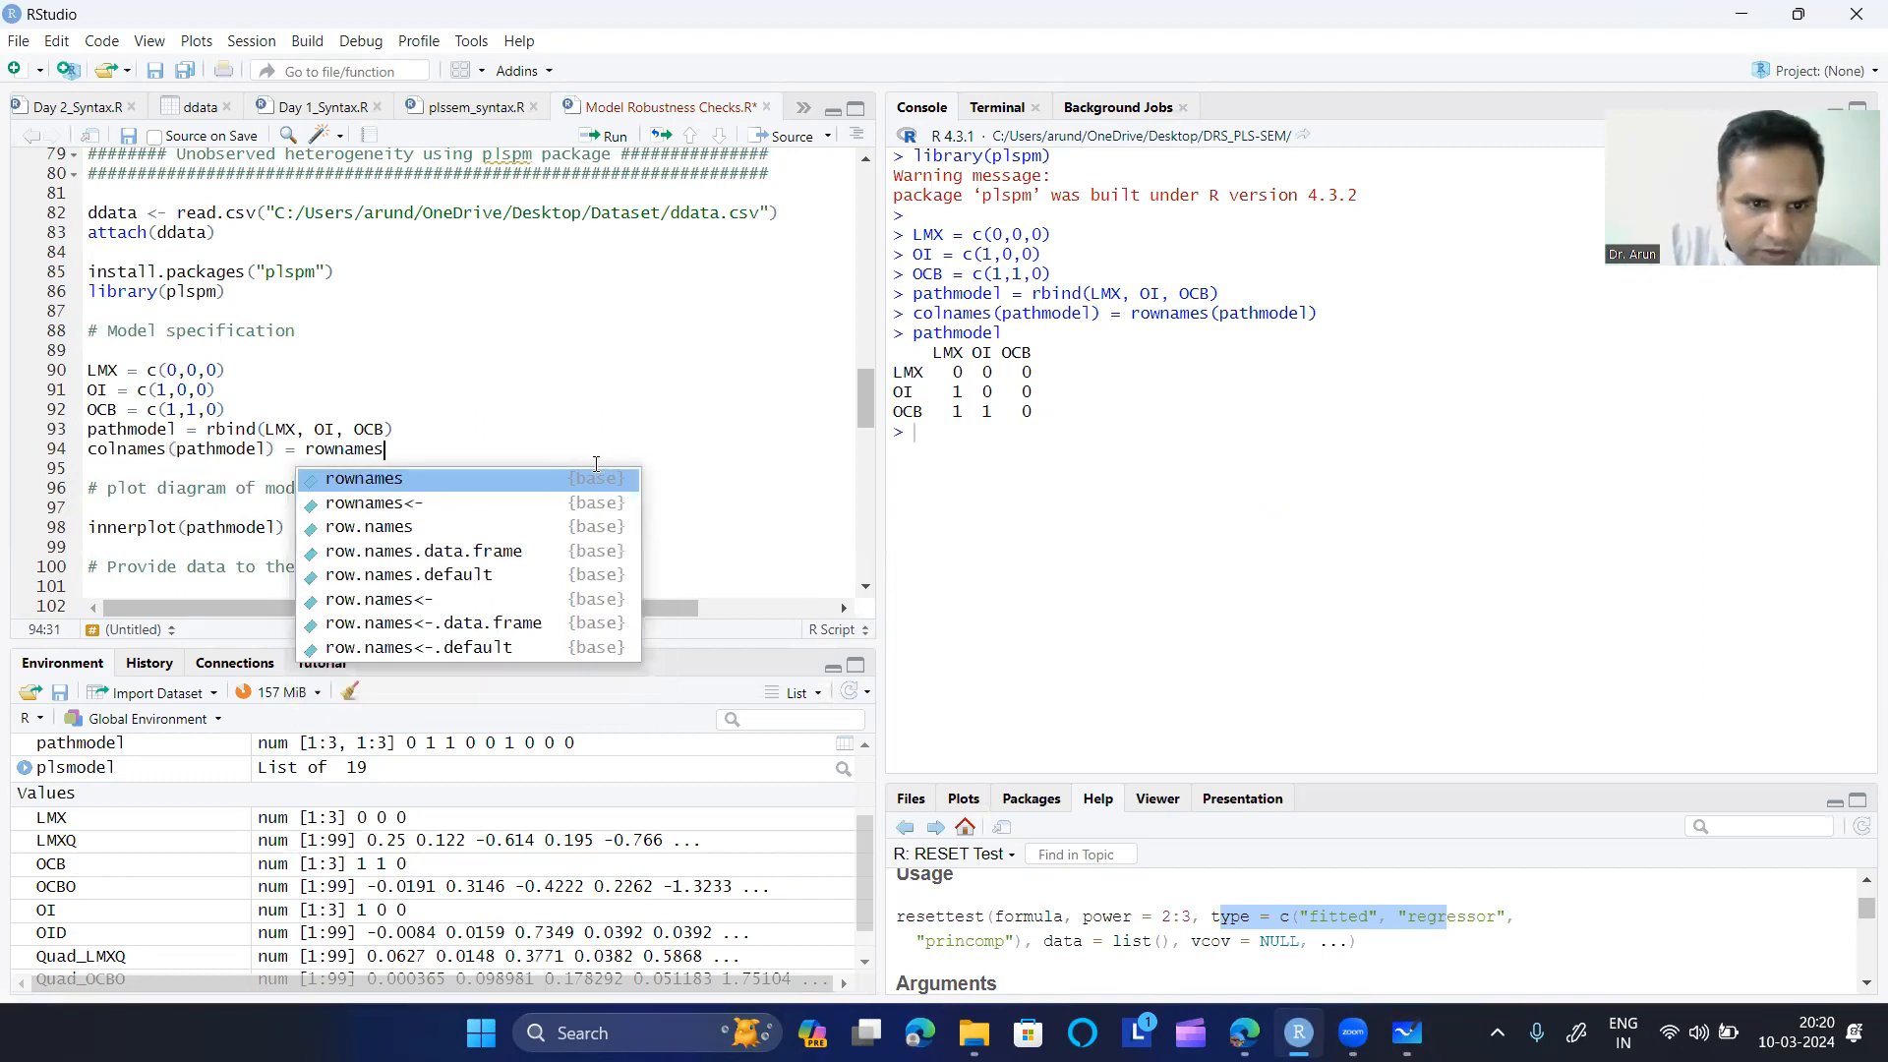
pyautogui.press('Return')
pyautogui.write('pathmodel')
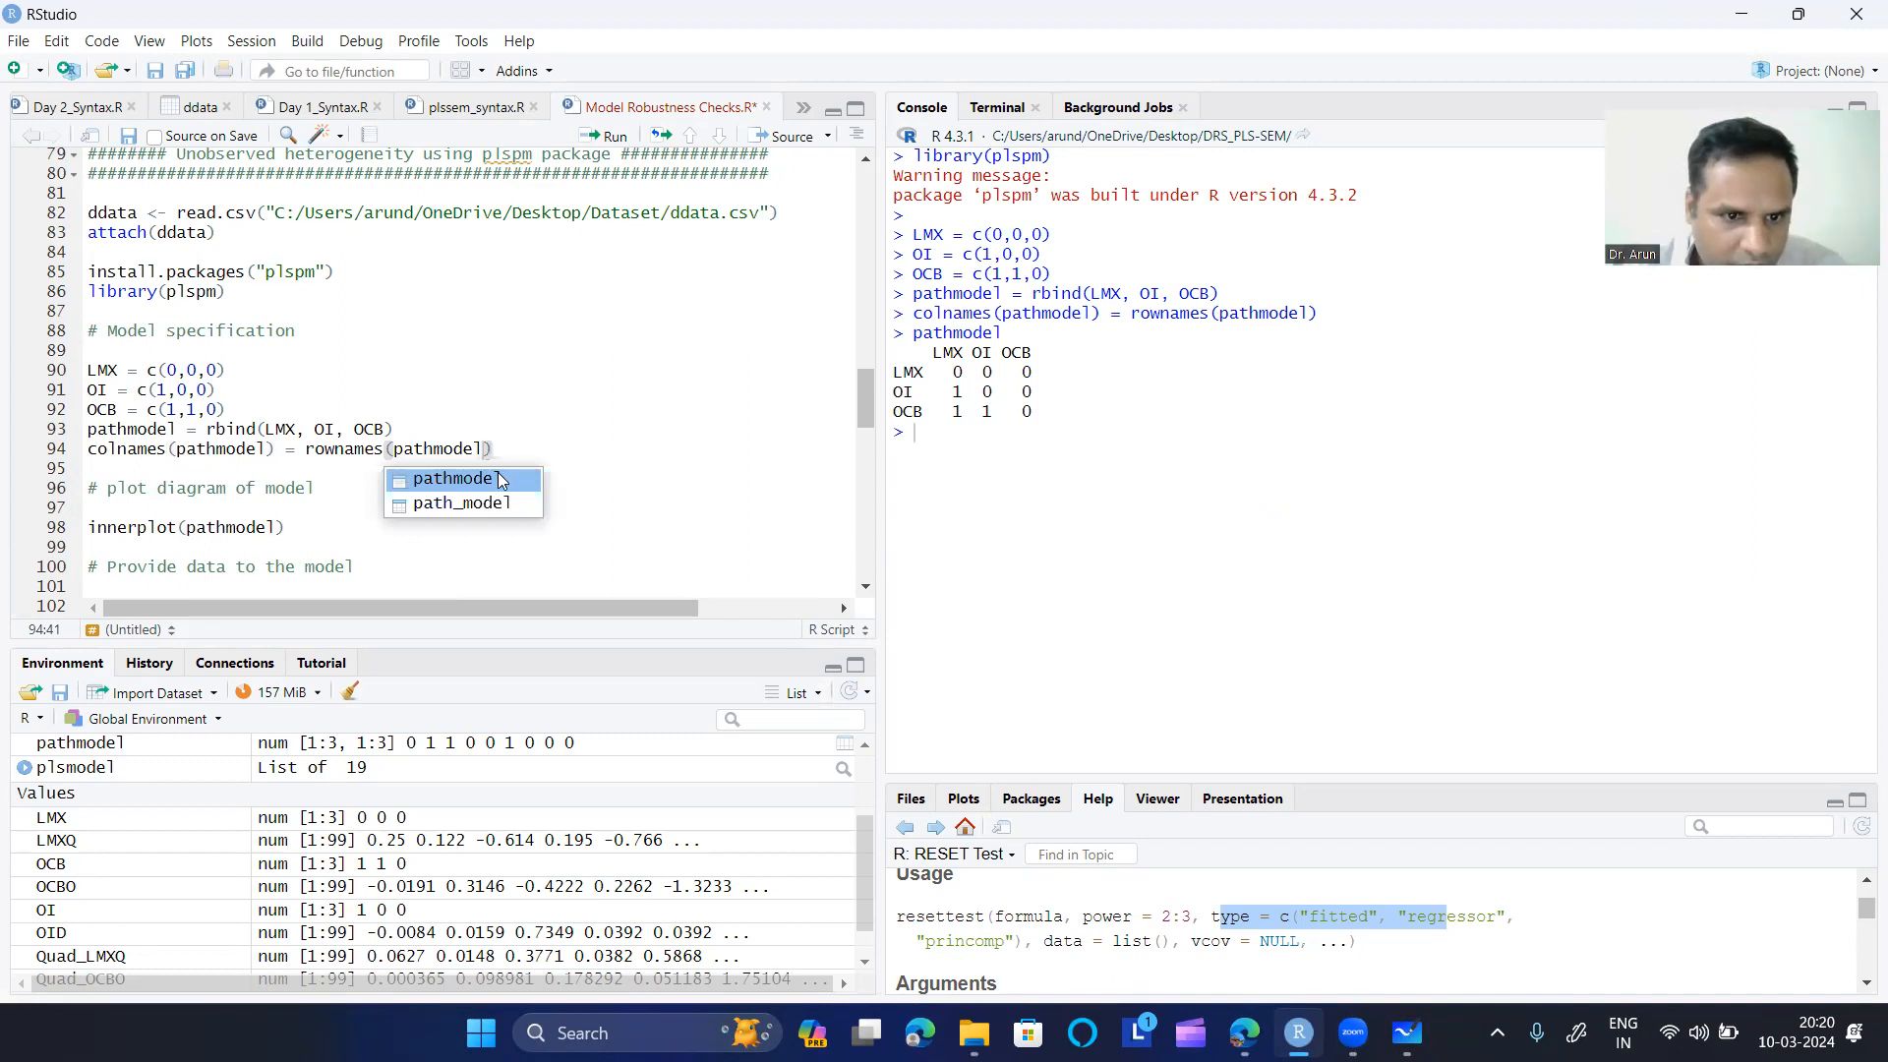
pyautogui.click(527, 447)
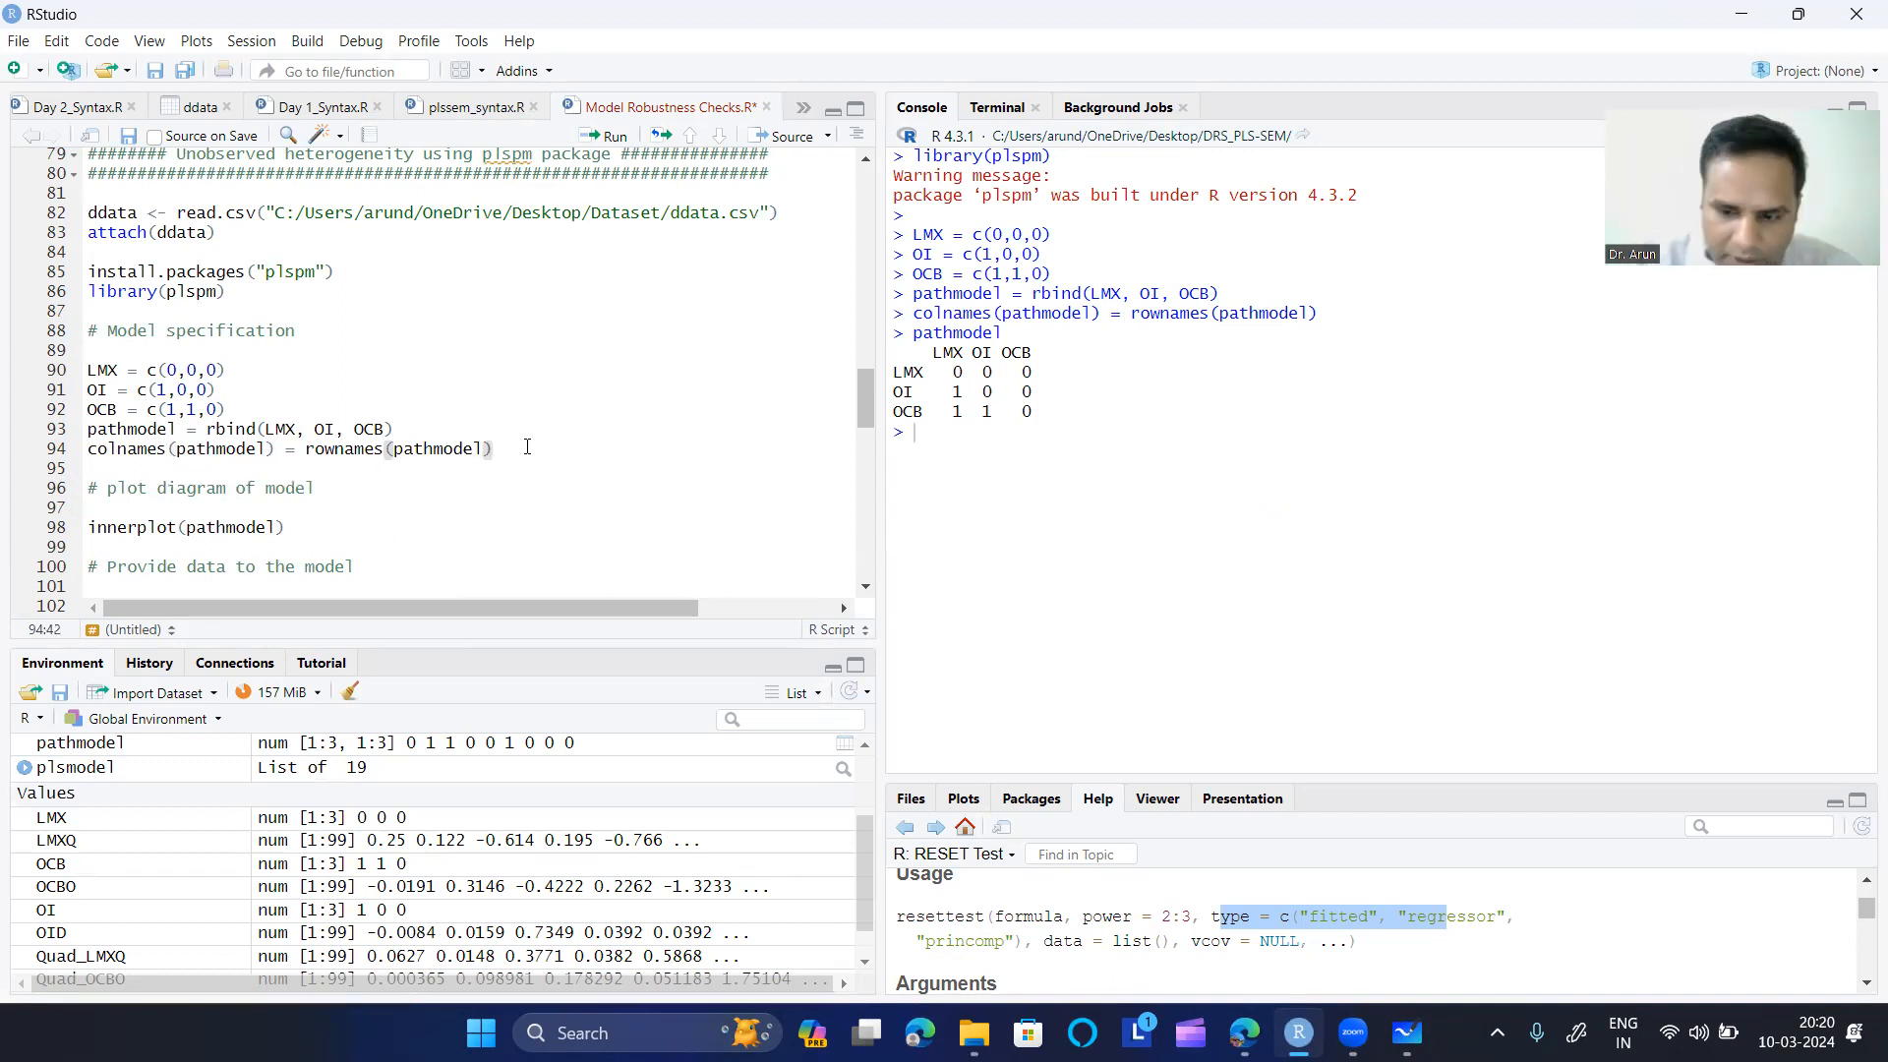
# - Add a pathmodel line below the colnames line, save the script, and run the new line
pyautogui.press('Return')
pyautogui.write('pathmodel')
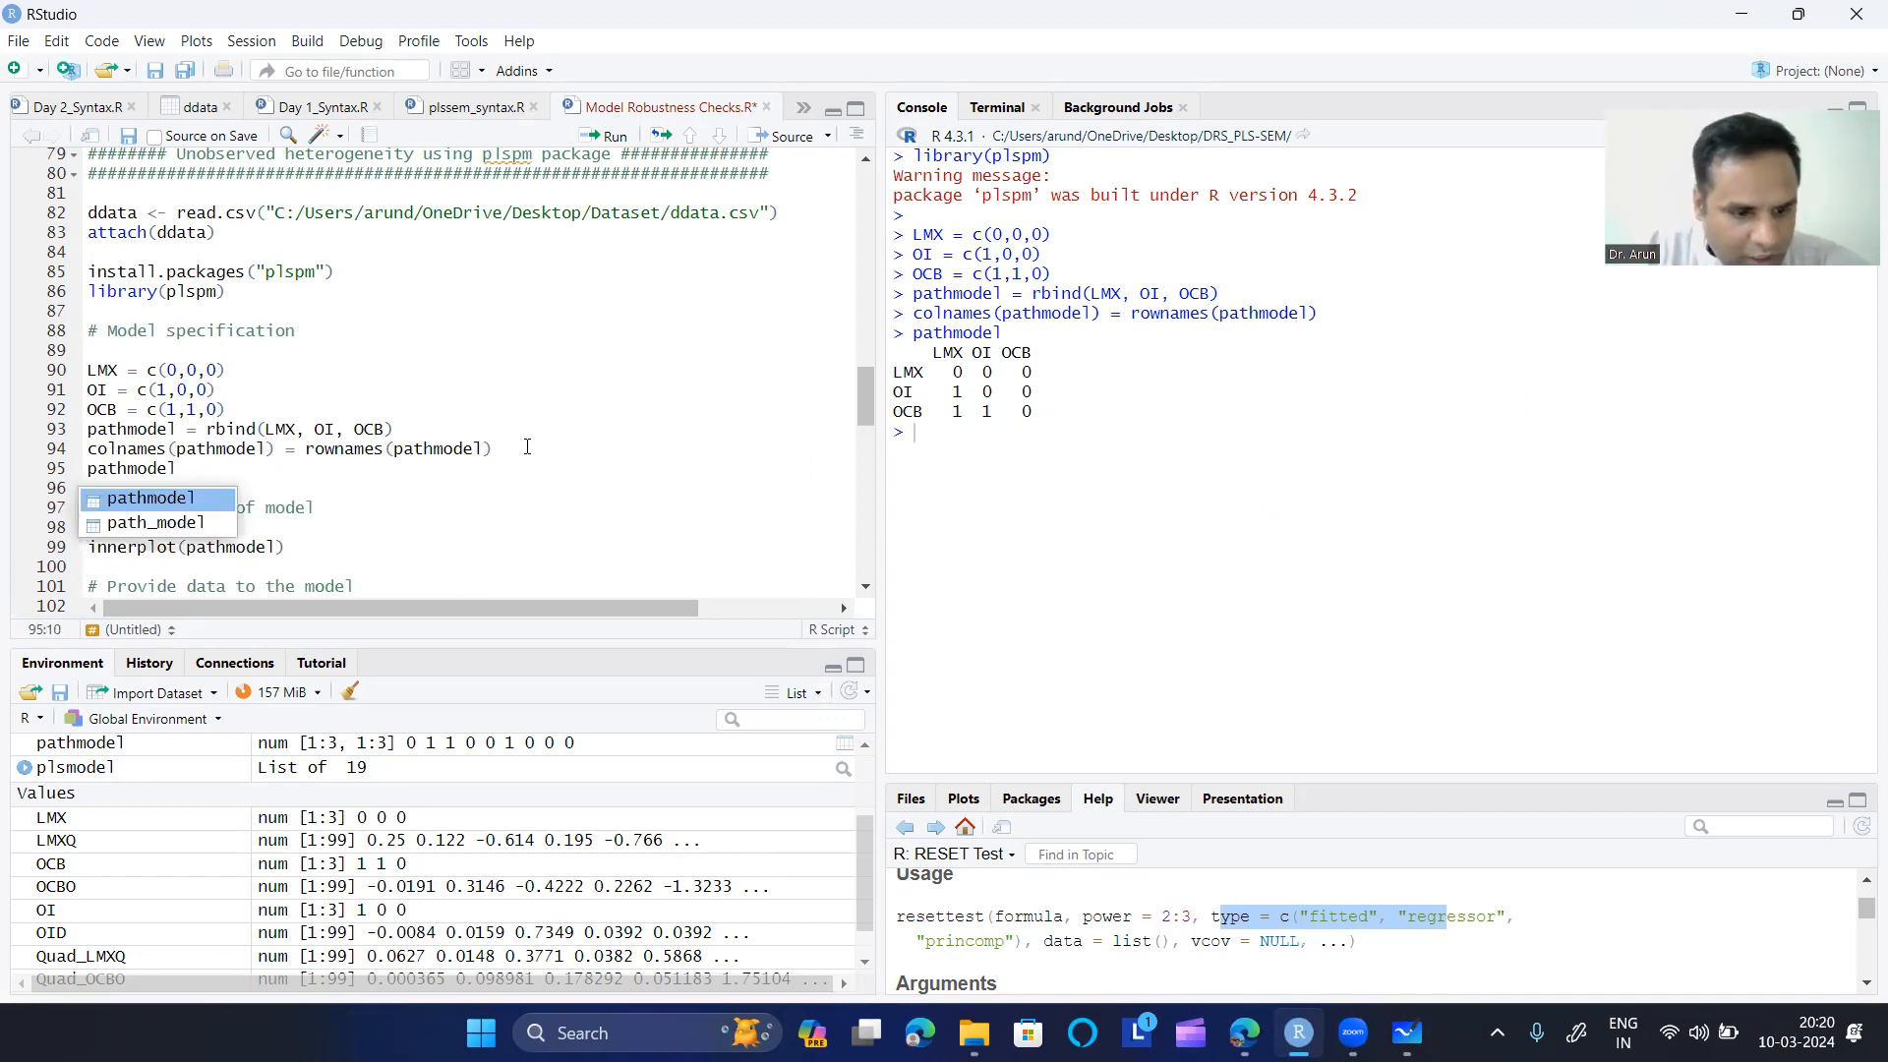
pyautogui.hotkey('ctrl', 's')
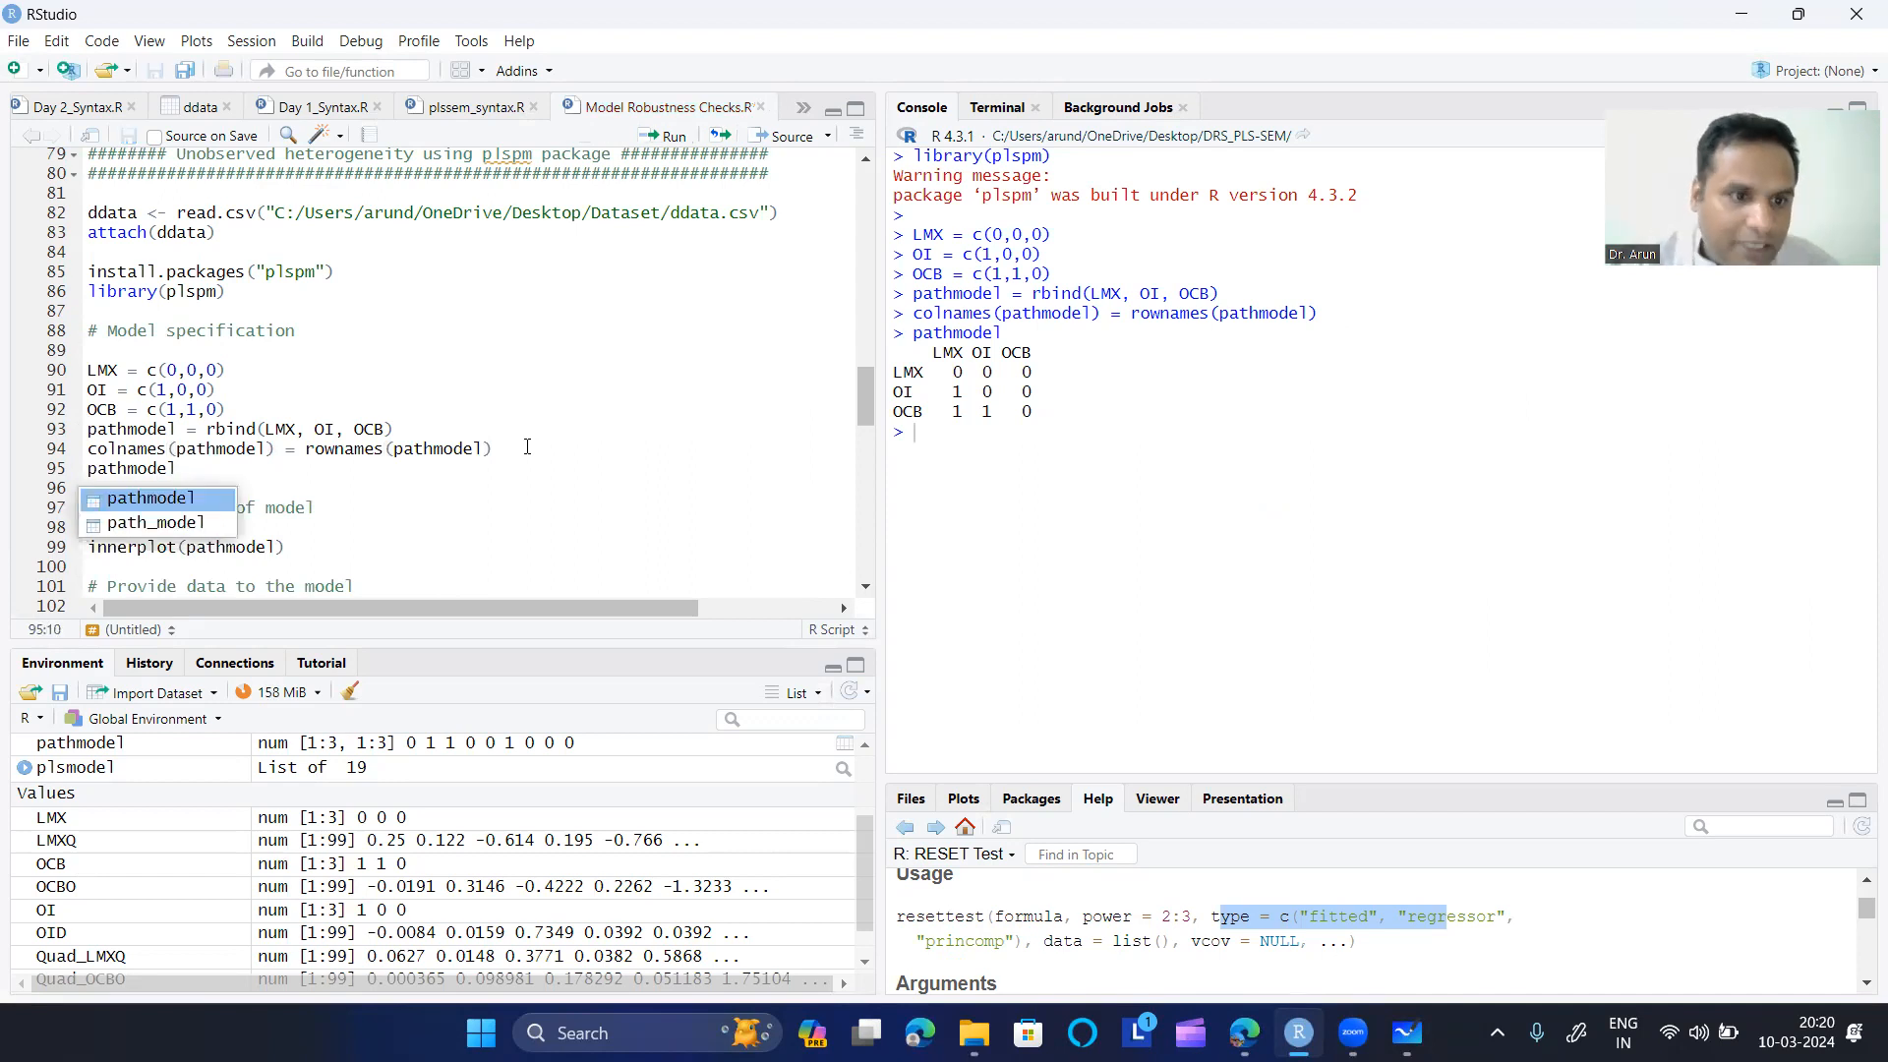
pyautogui.press('Escape')
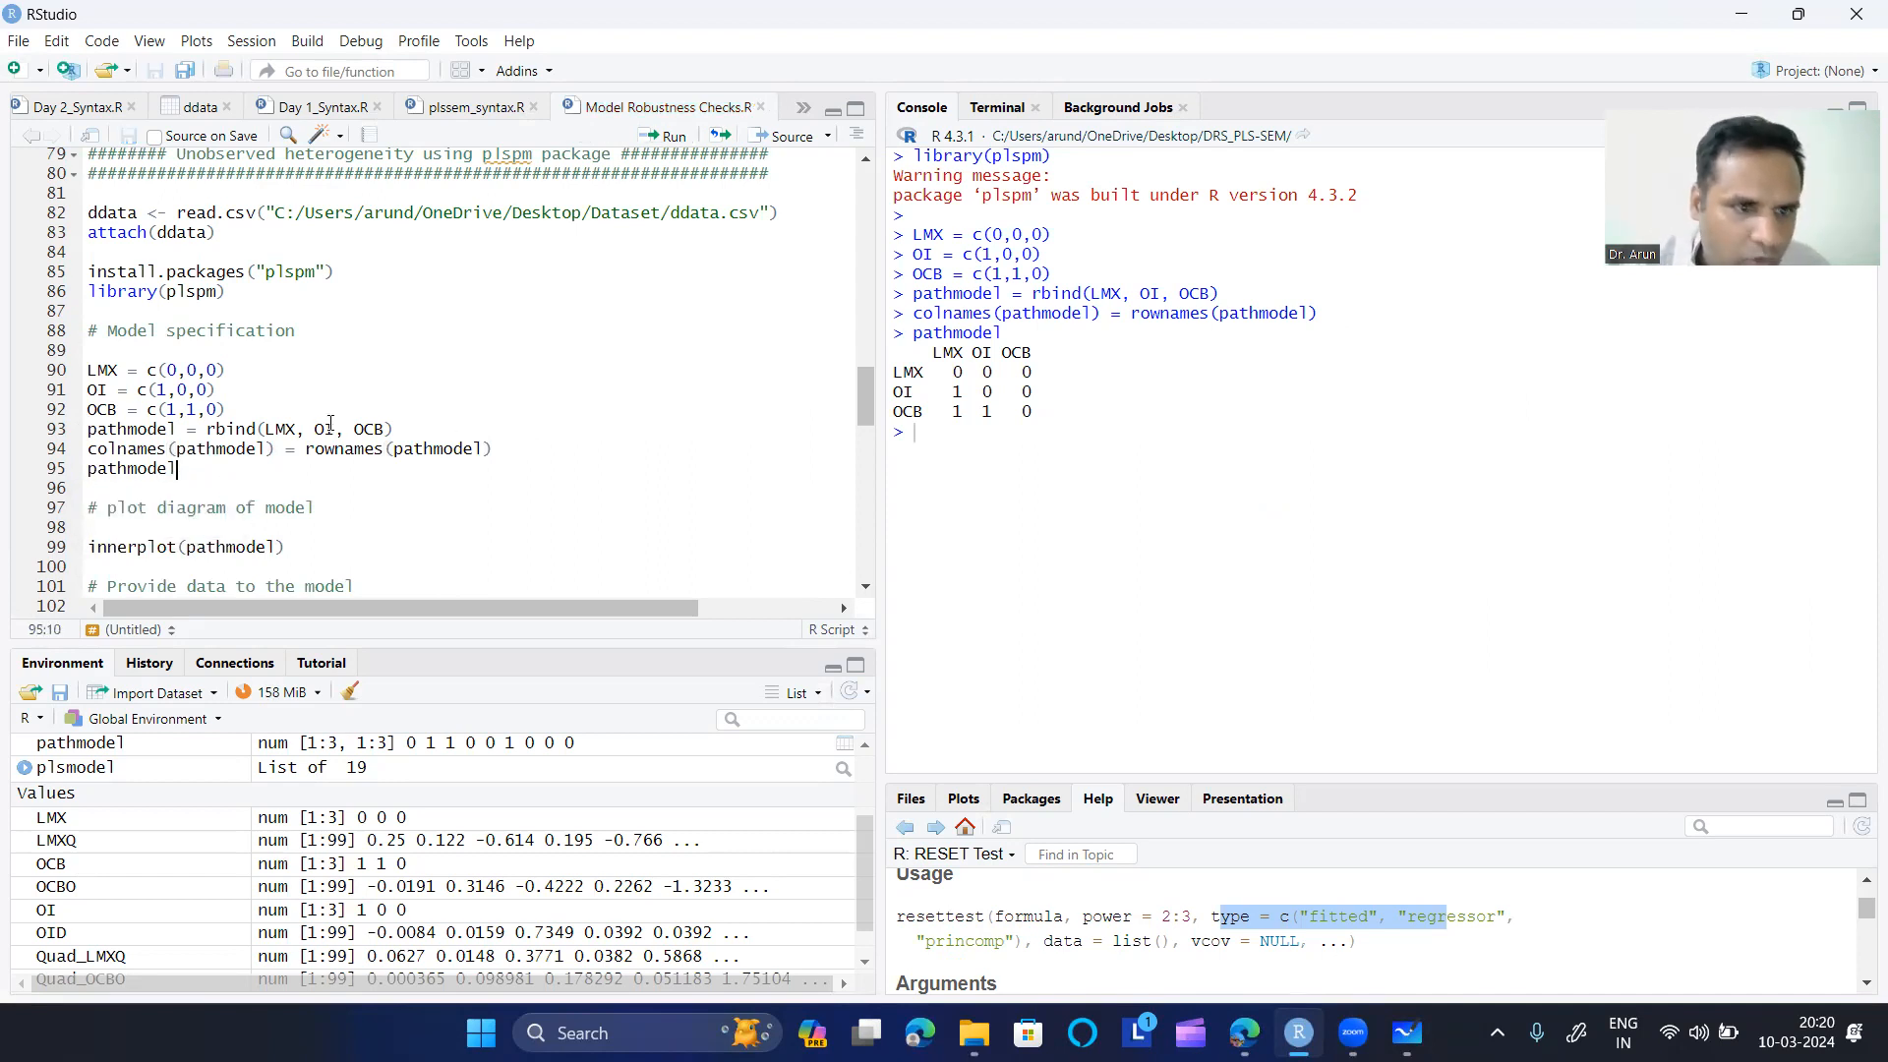
pyautogui.click(669, 137)
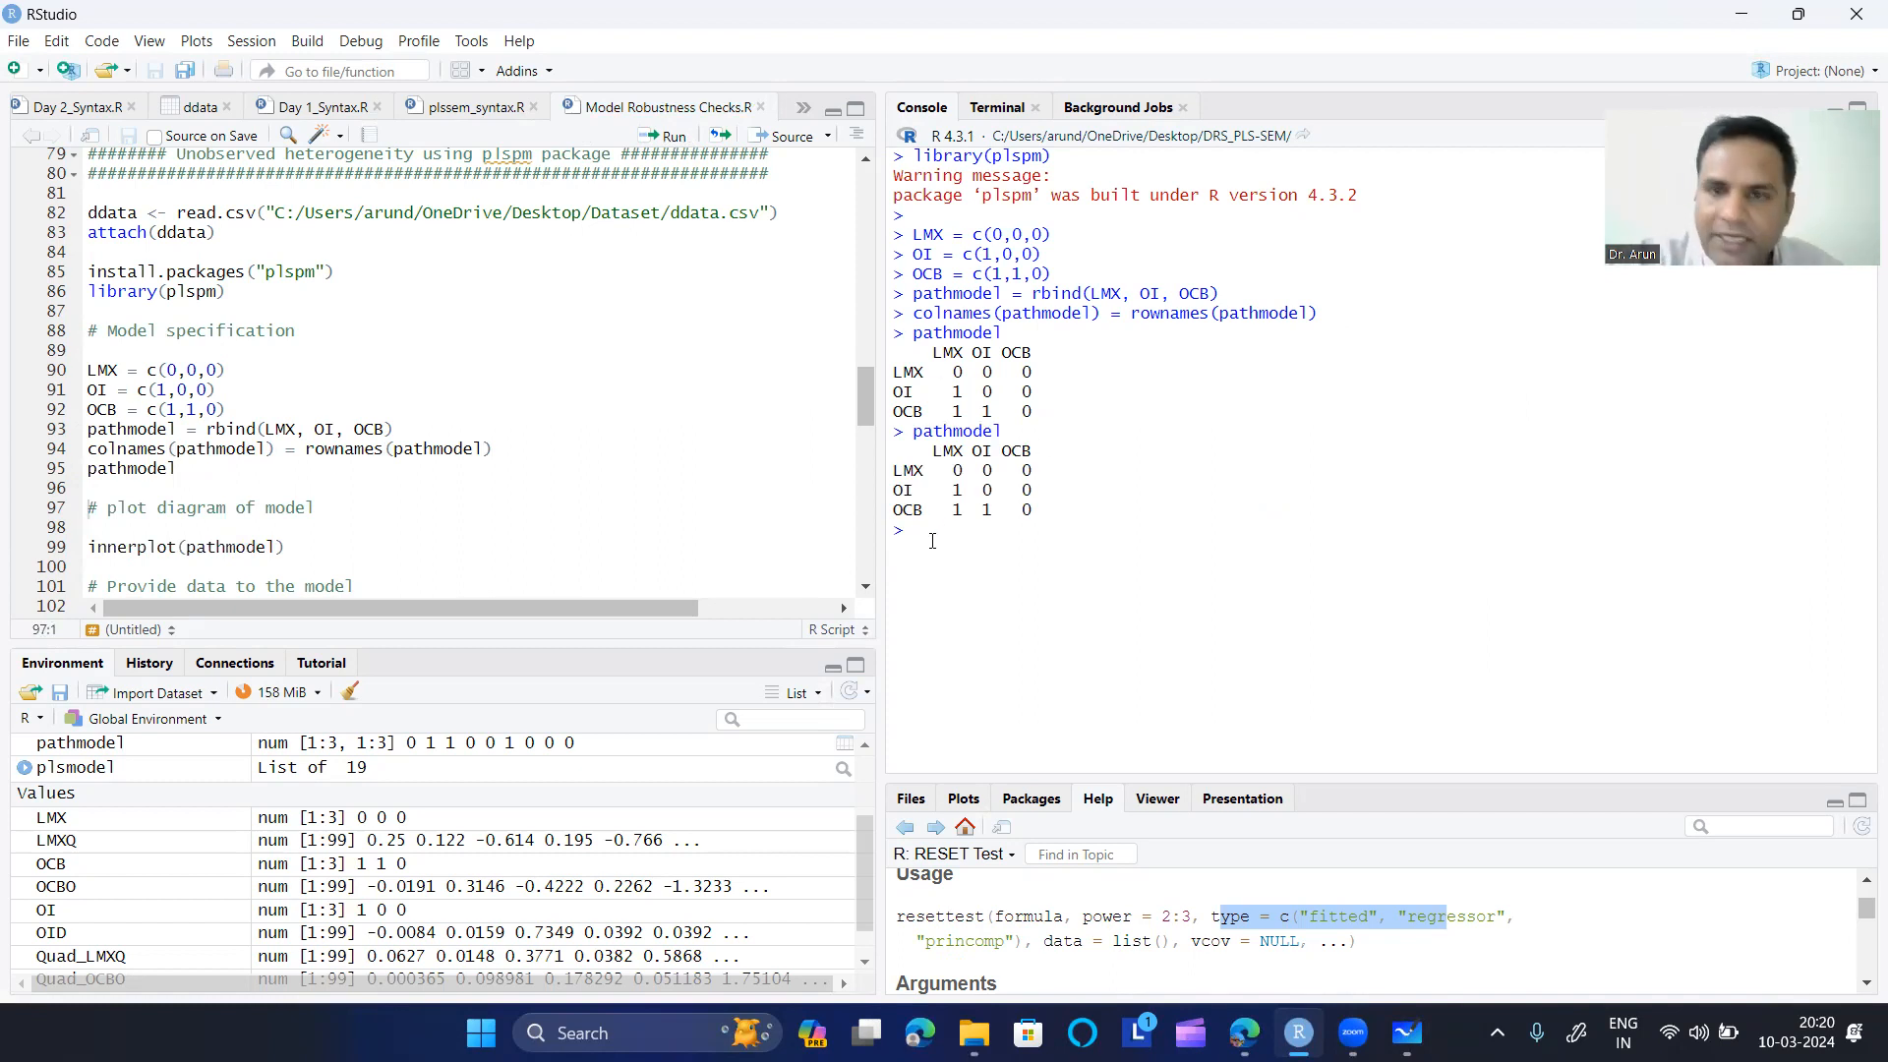
# - Clear the console and try to plot the path diagram by running innerplot(pathmodel) from the script
pyautogui.hotkey('ctrl', 'l')
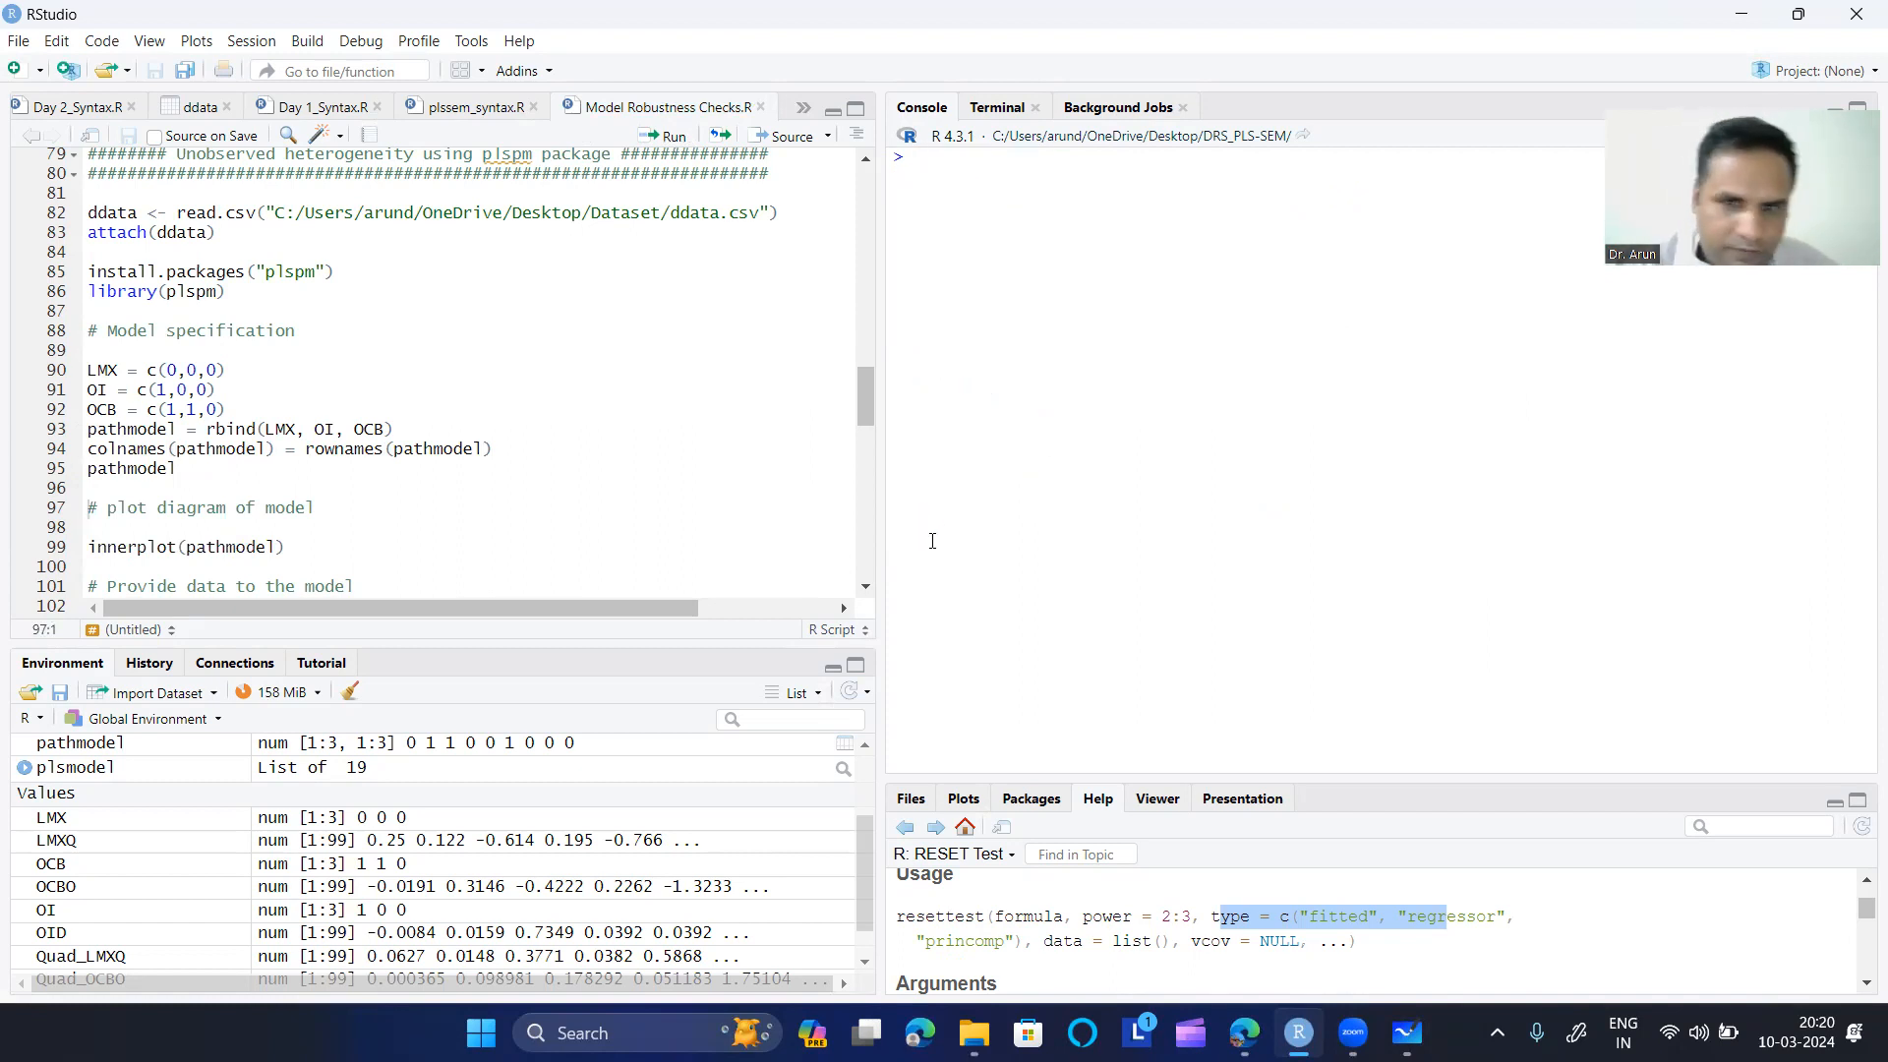
pyautogui.click(307, 548)
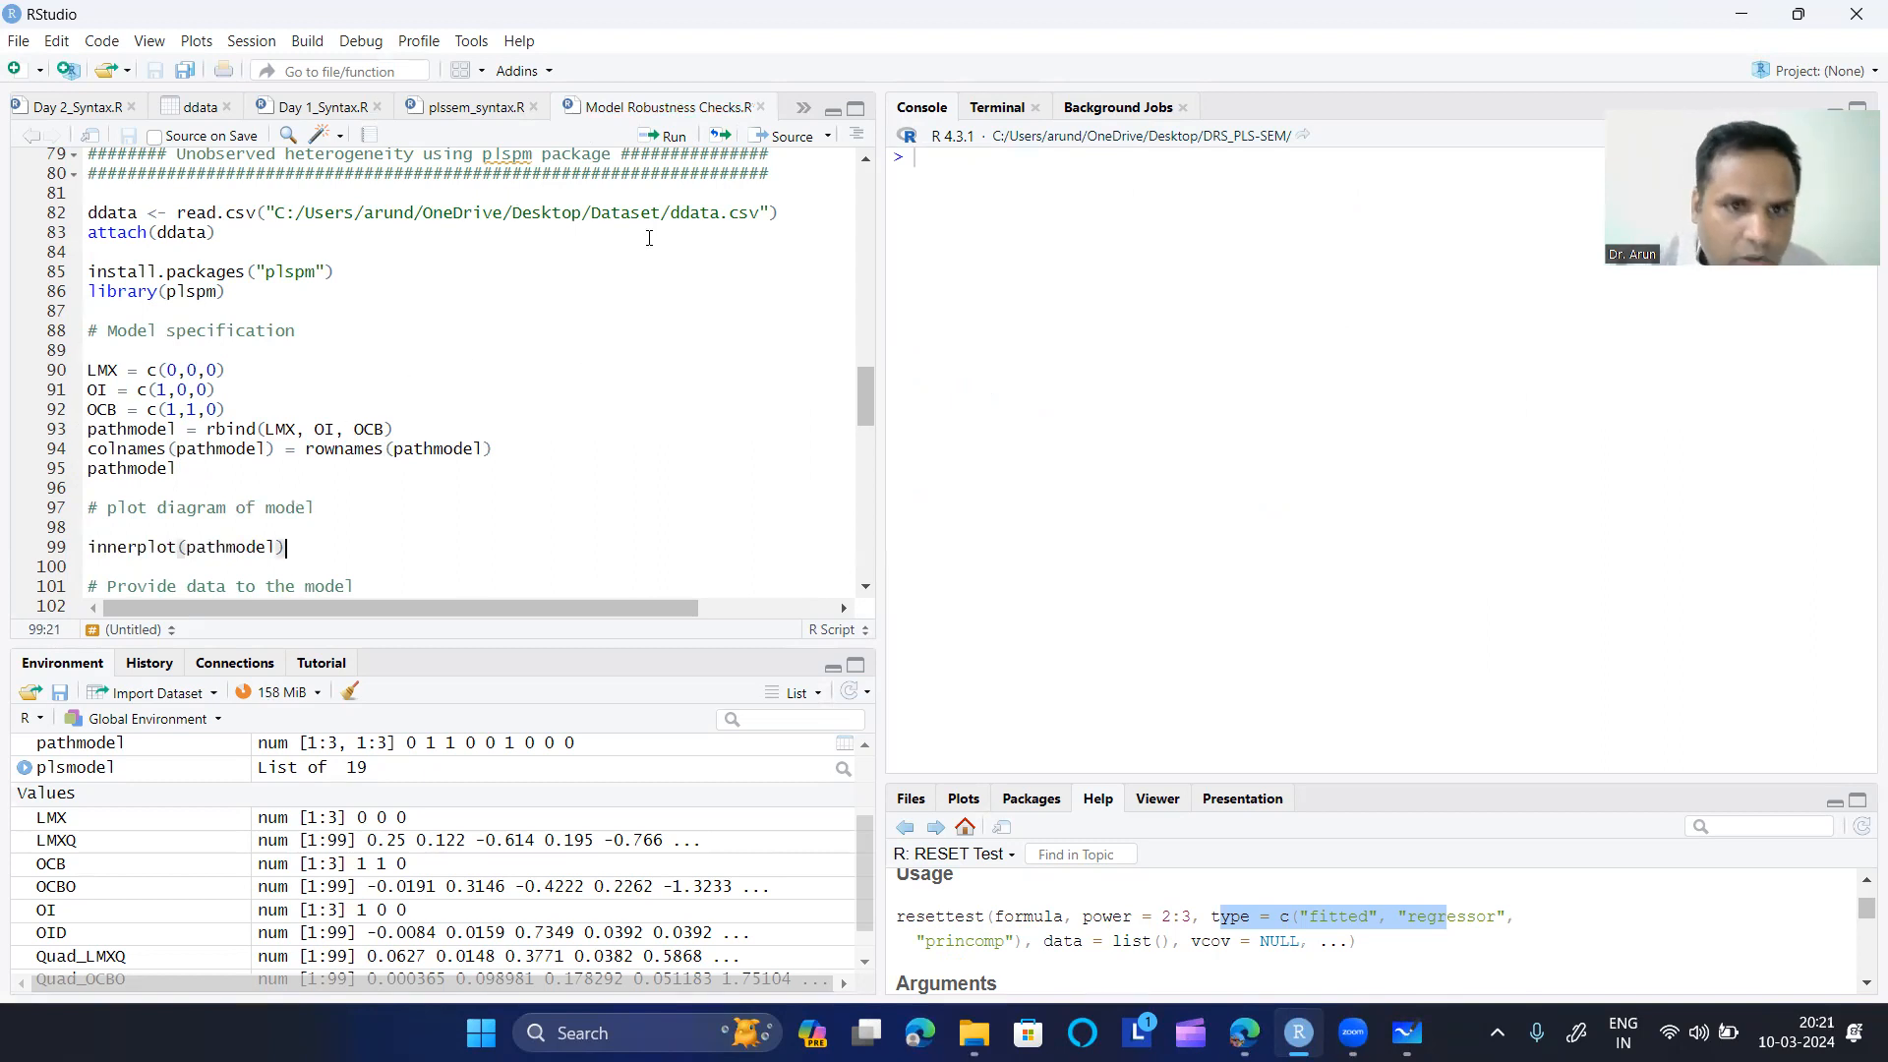
pyautogui.click(669, 137)
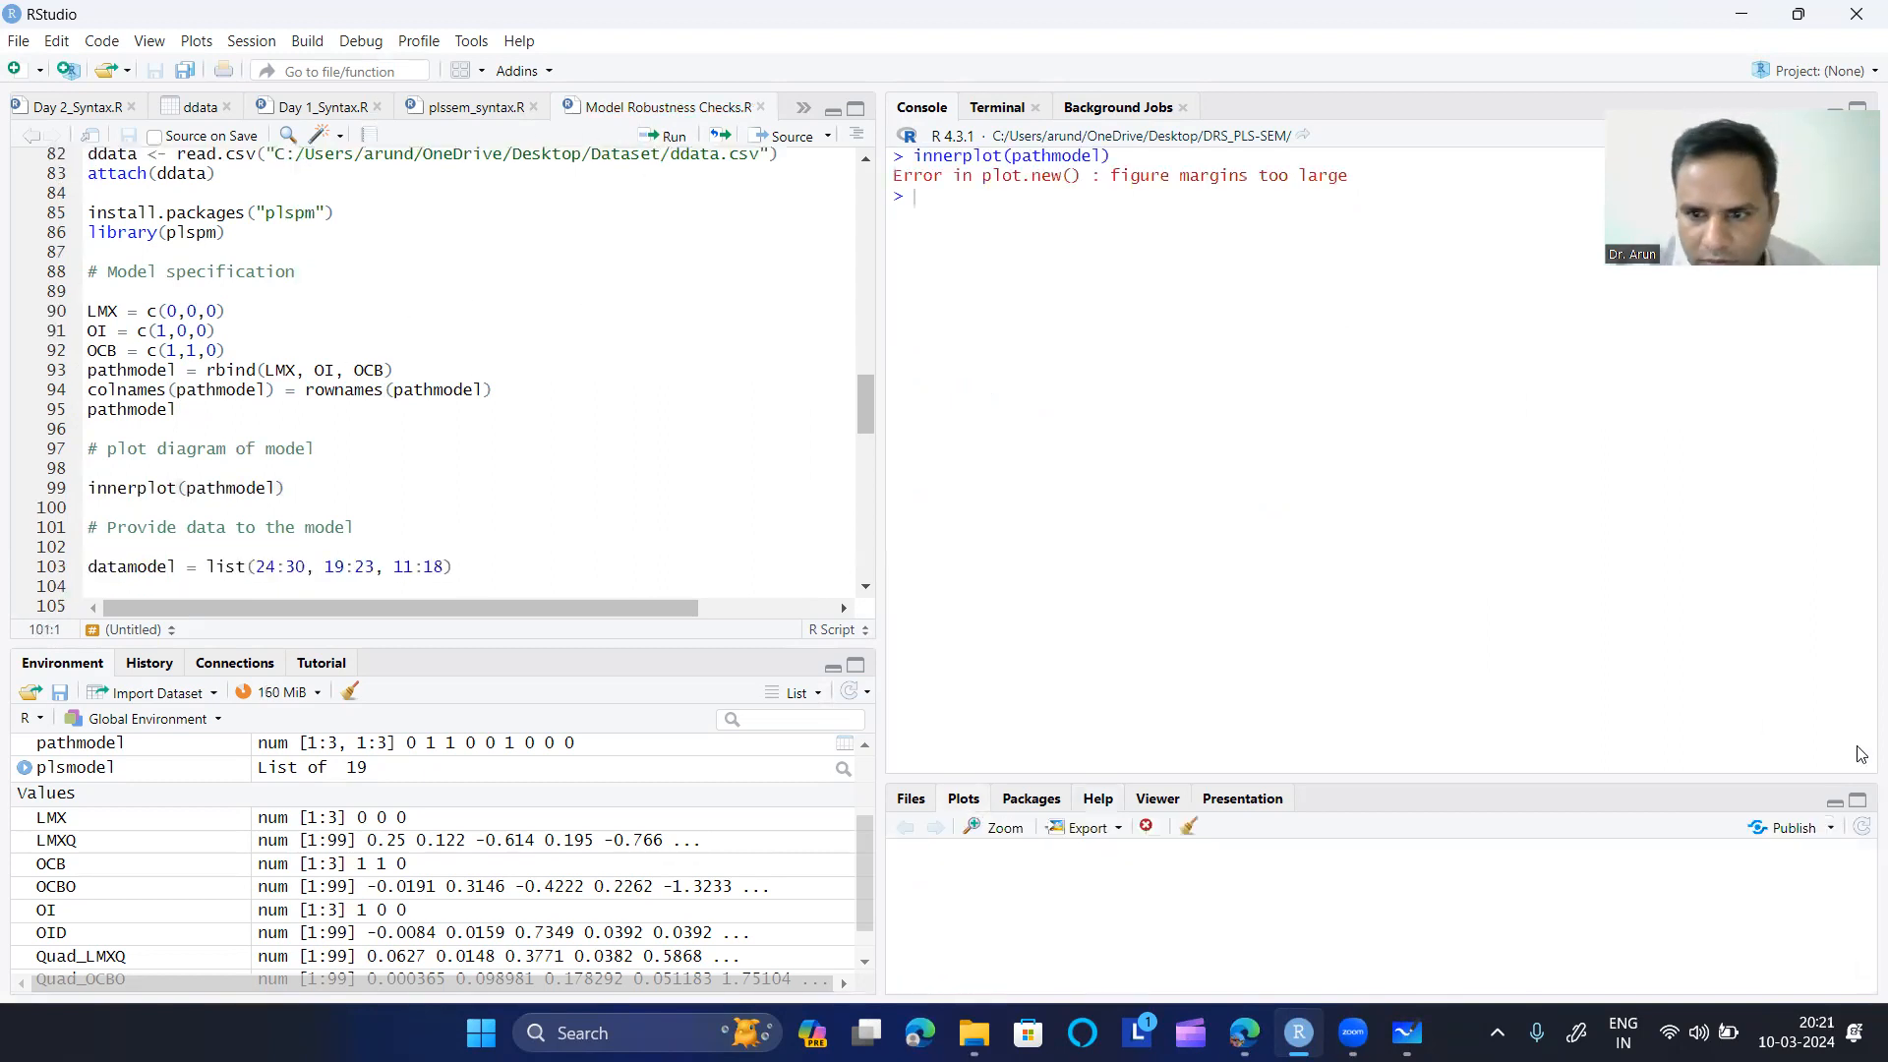
# - Rerun innerplot(pathmodel) with the plot area enlarged, and widen and maximise it to show the path diagram
pyautogui.click(1856, 804)
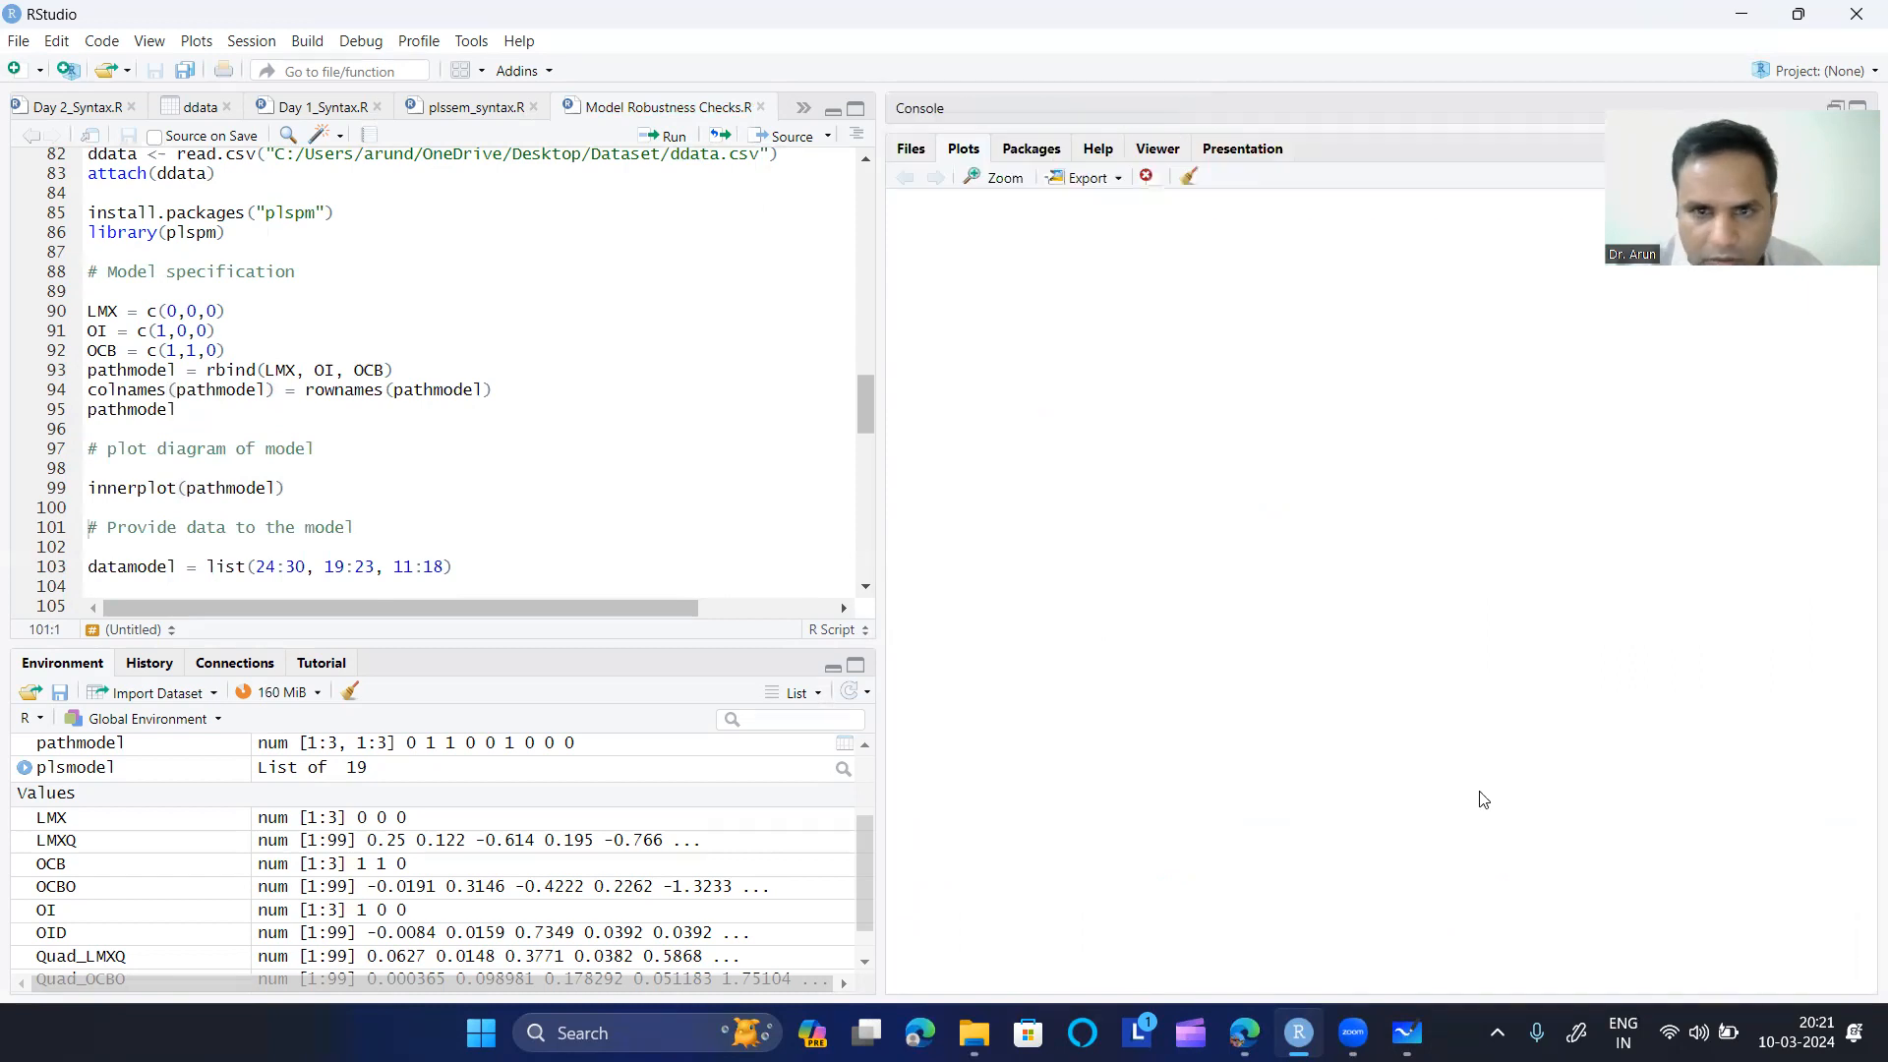
pyautogui.click(296, 490)
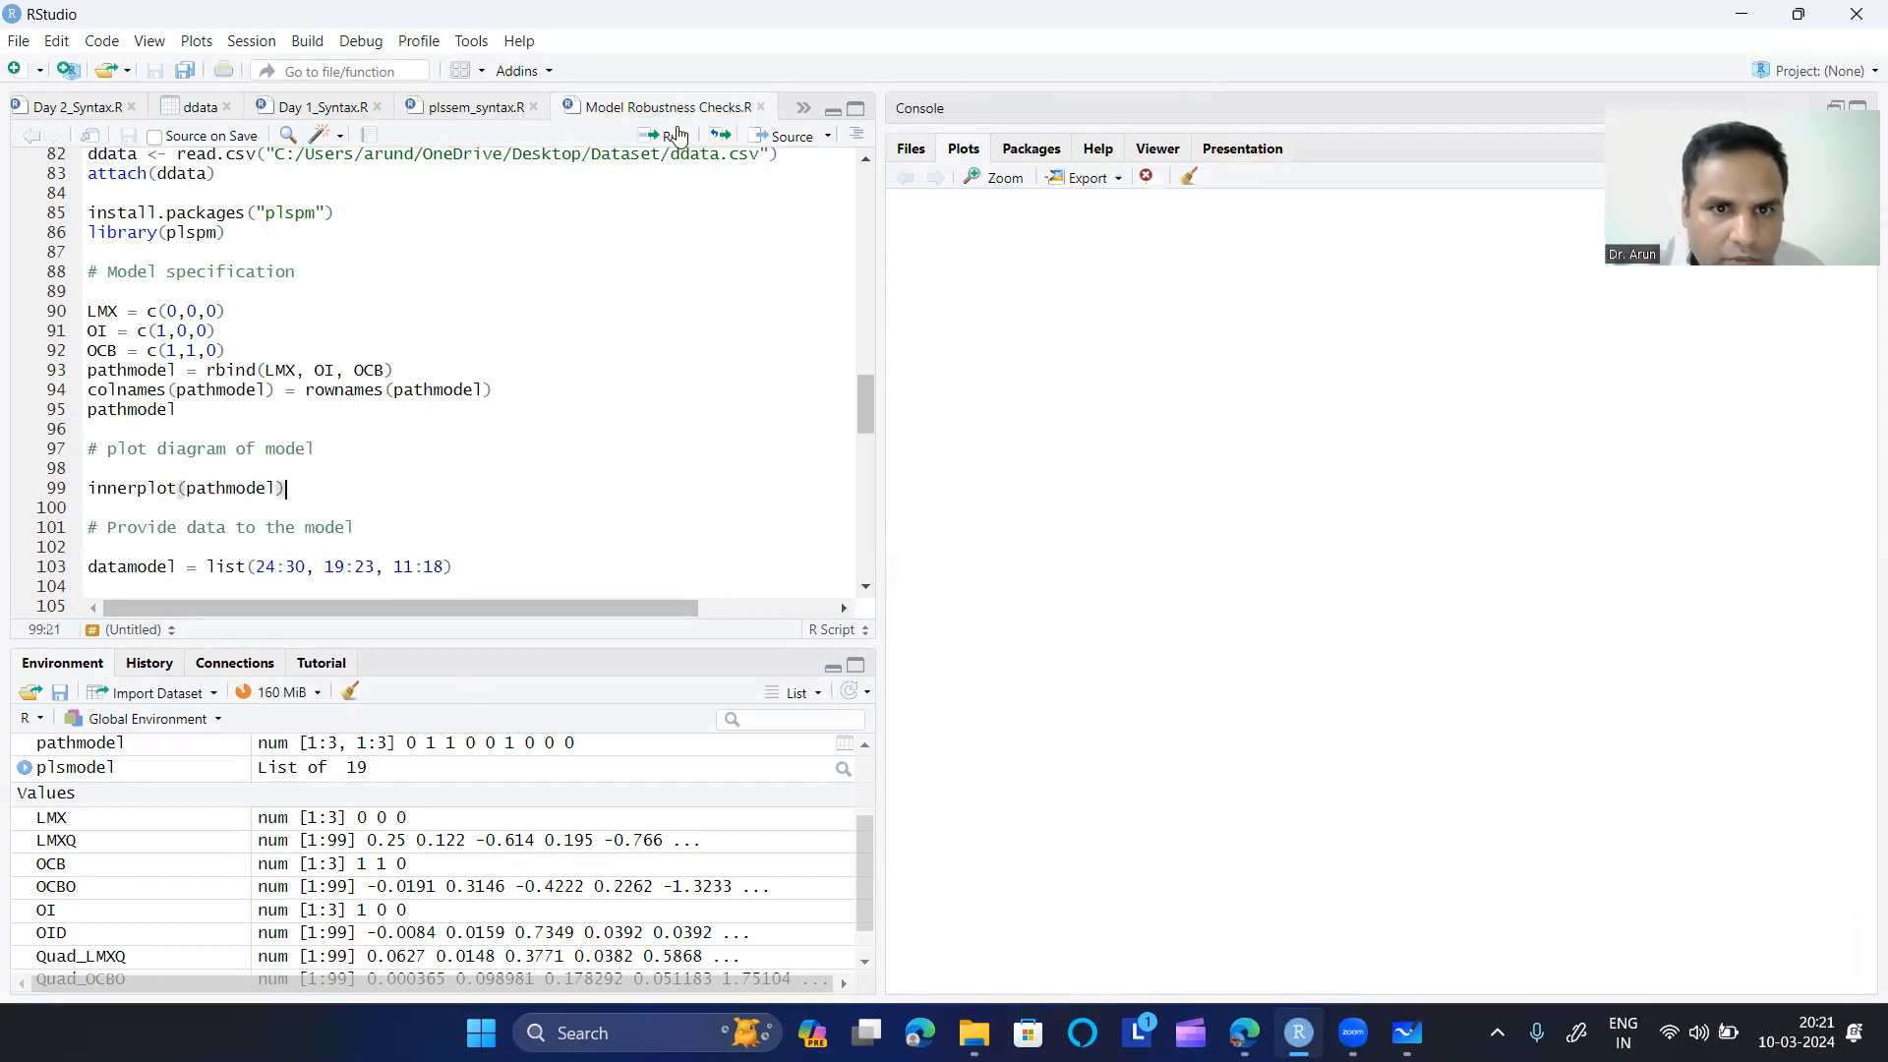
pyautogui.click(669, 137)
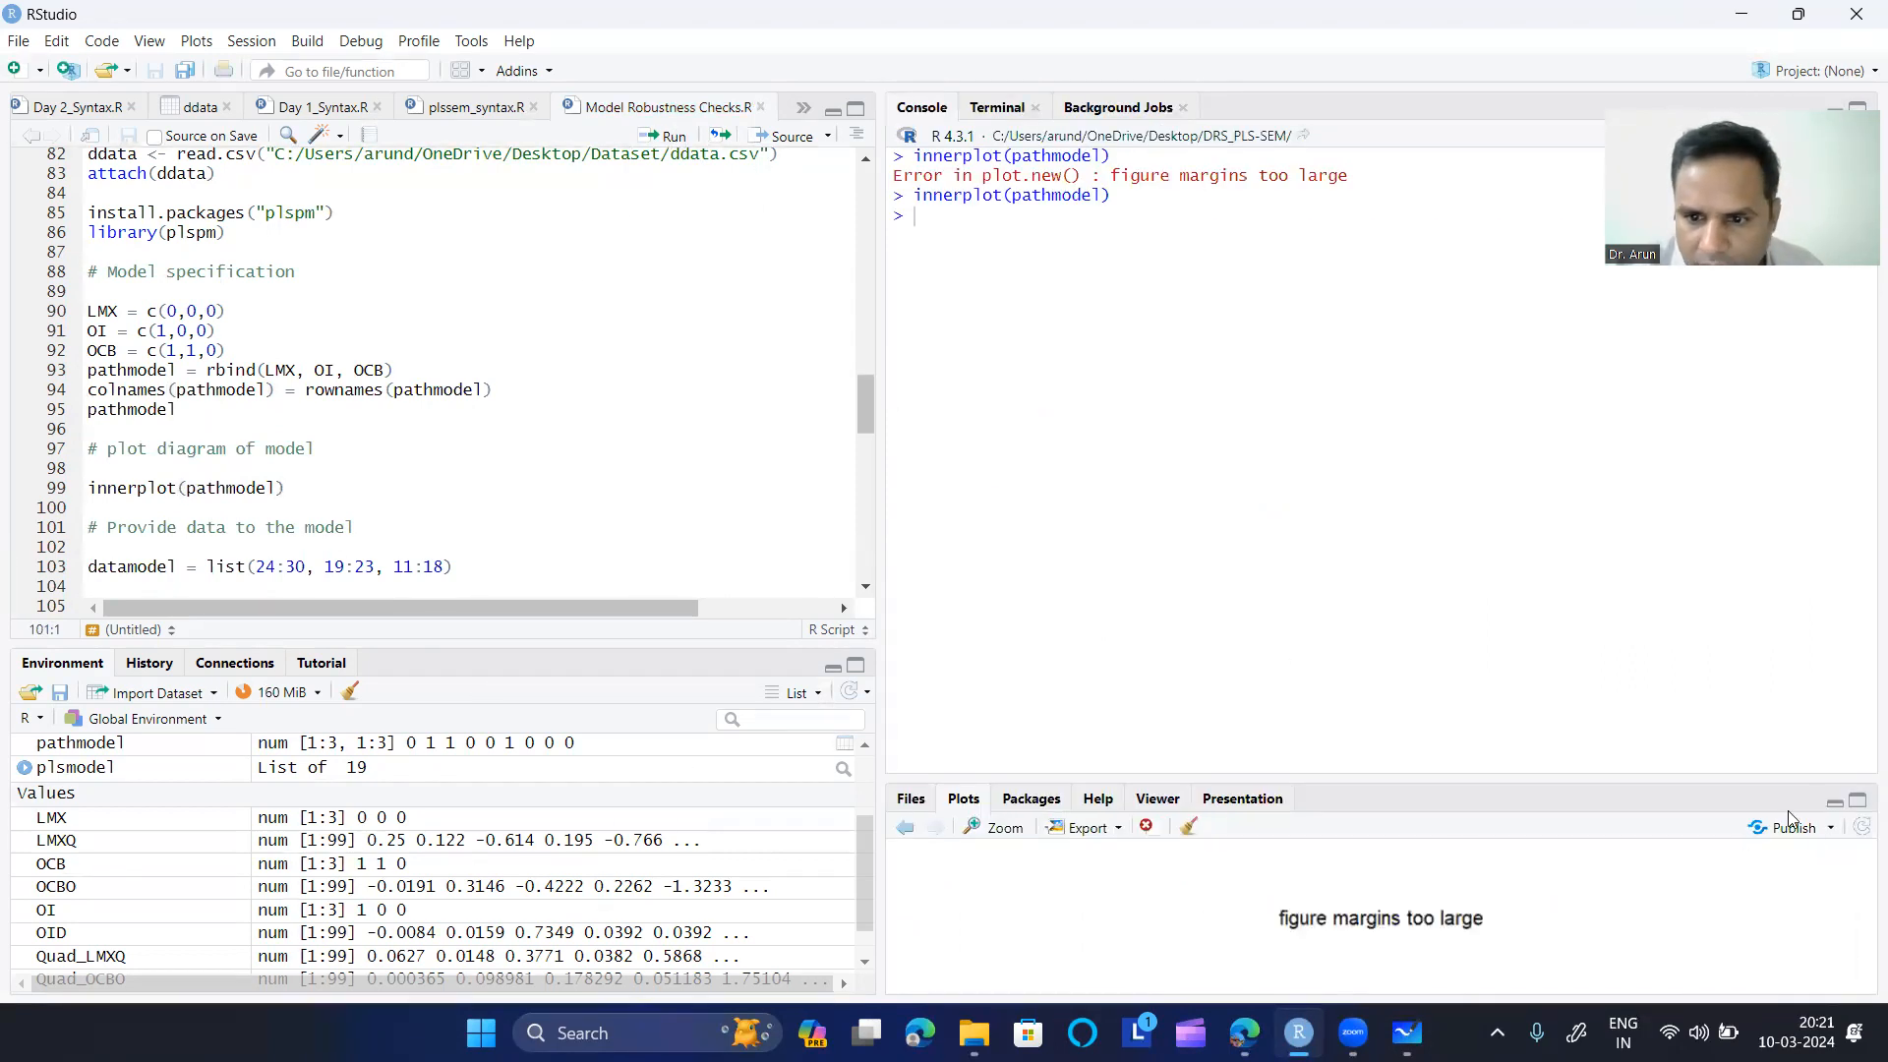
pyautogui.moveTo(881, 875); pyautogui.dragTo(976, 875)
pyautogui.click(1857, 800)
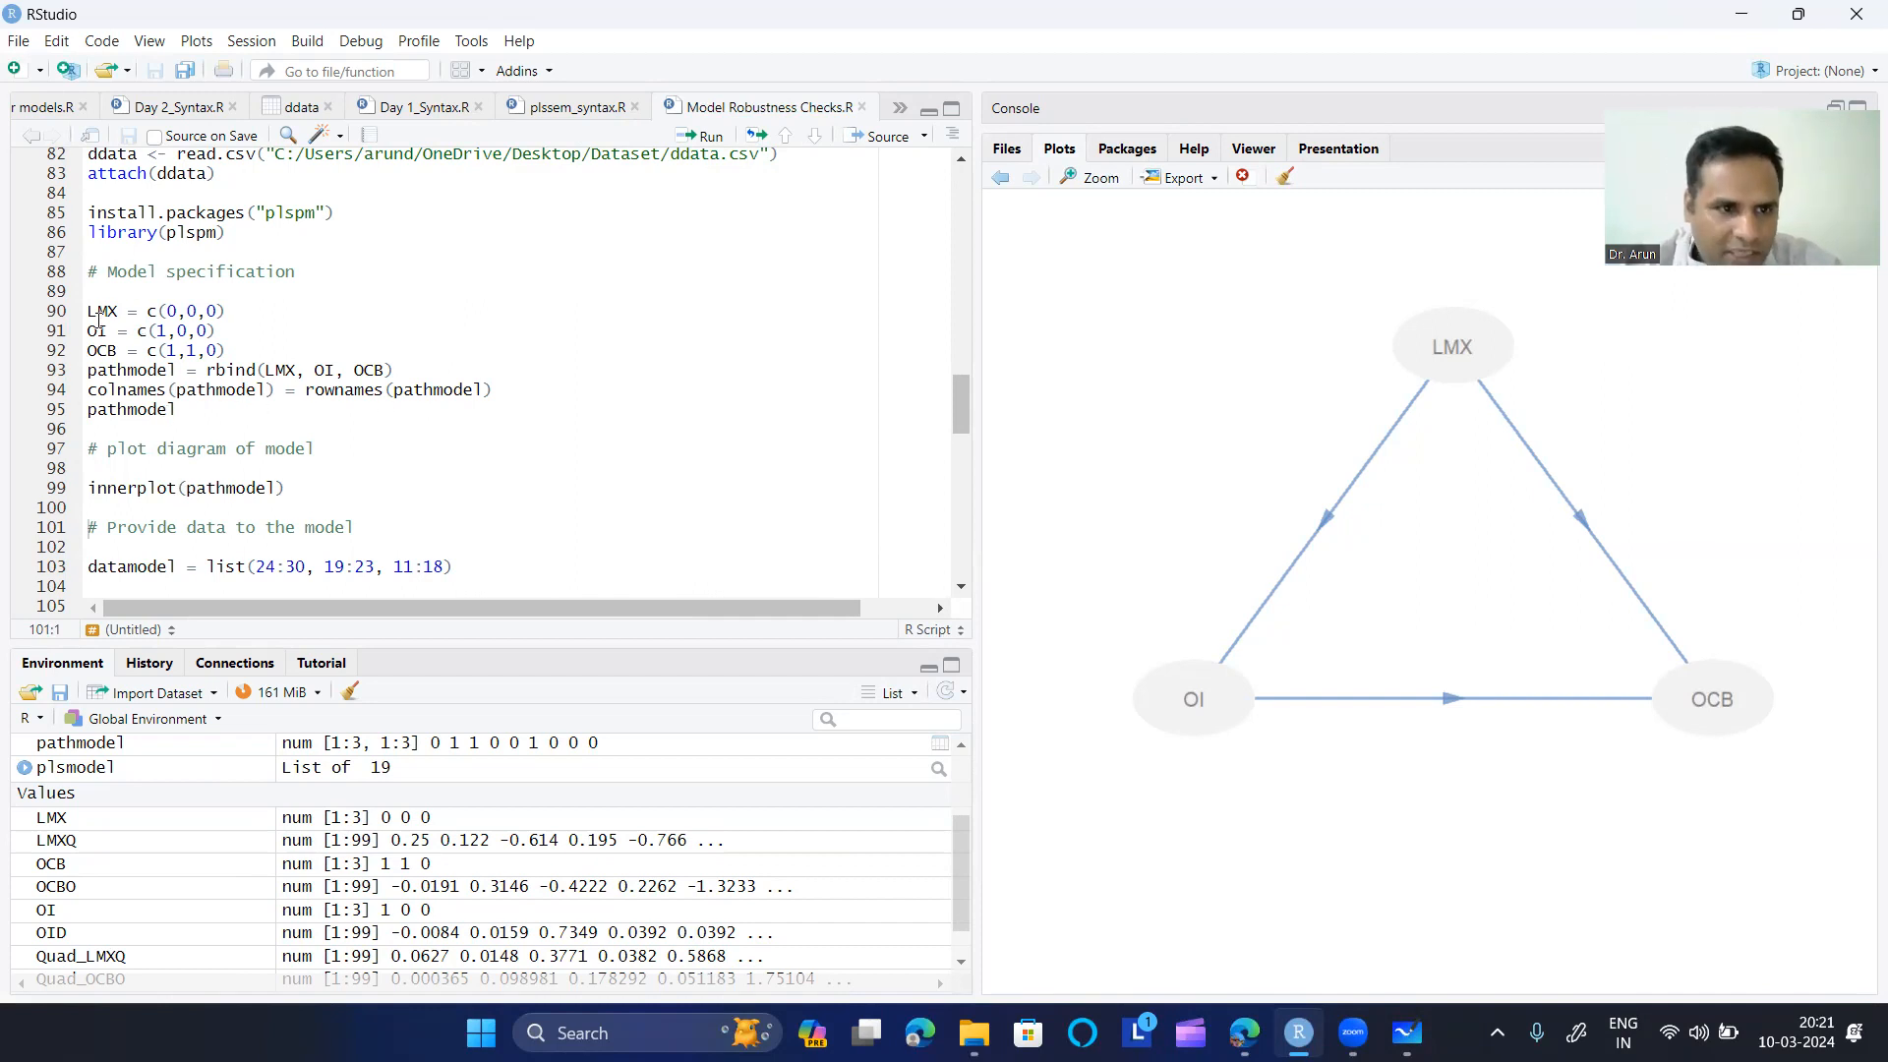
# - Review the path matrix code in script lines 90 to 95 and the innerplot line against the plotted diagram
pyautogui.moveTo(89, 311); pyautogui.dragTo(240, 434)
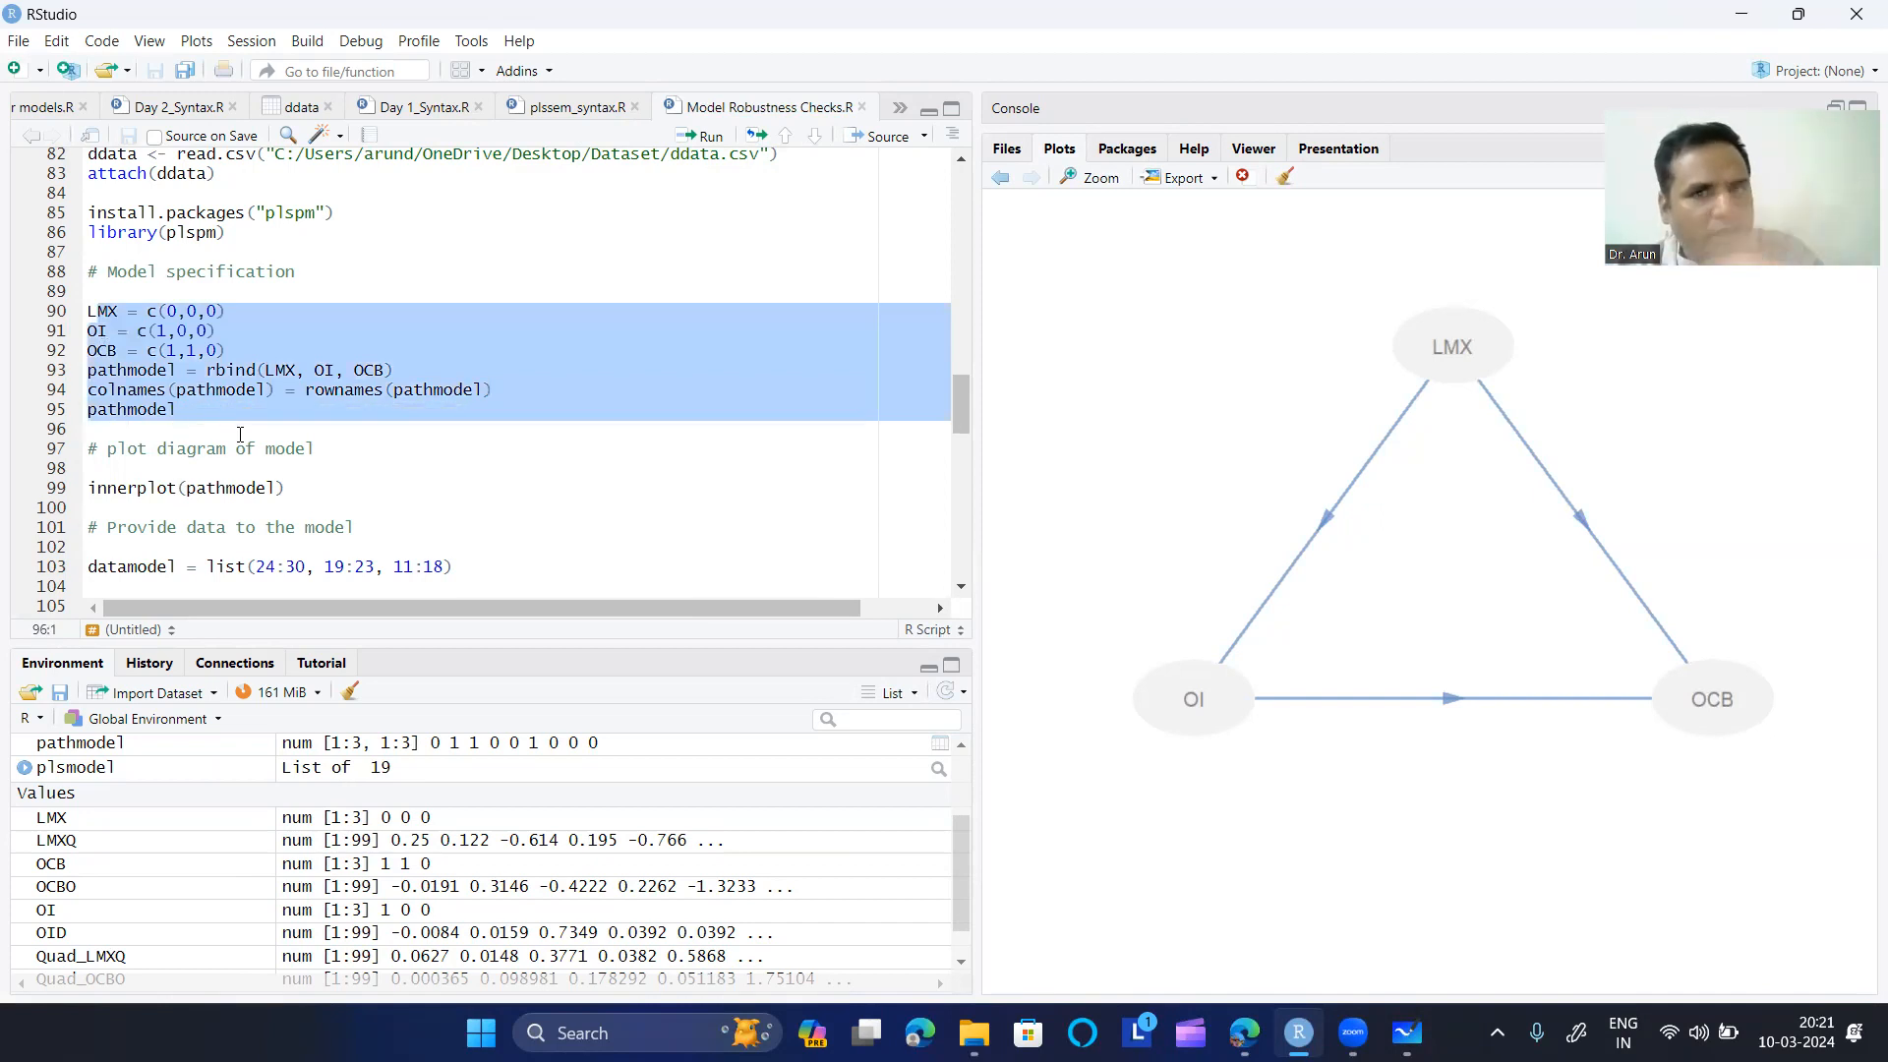
pyautogui.click(258, 413)
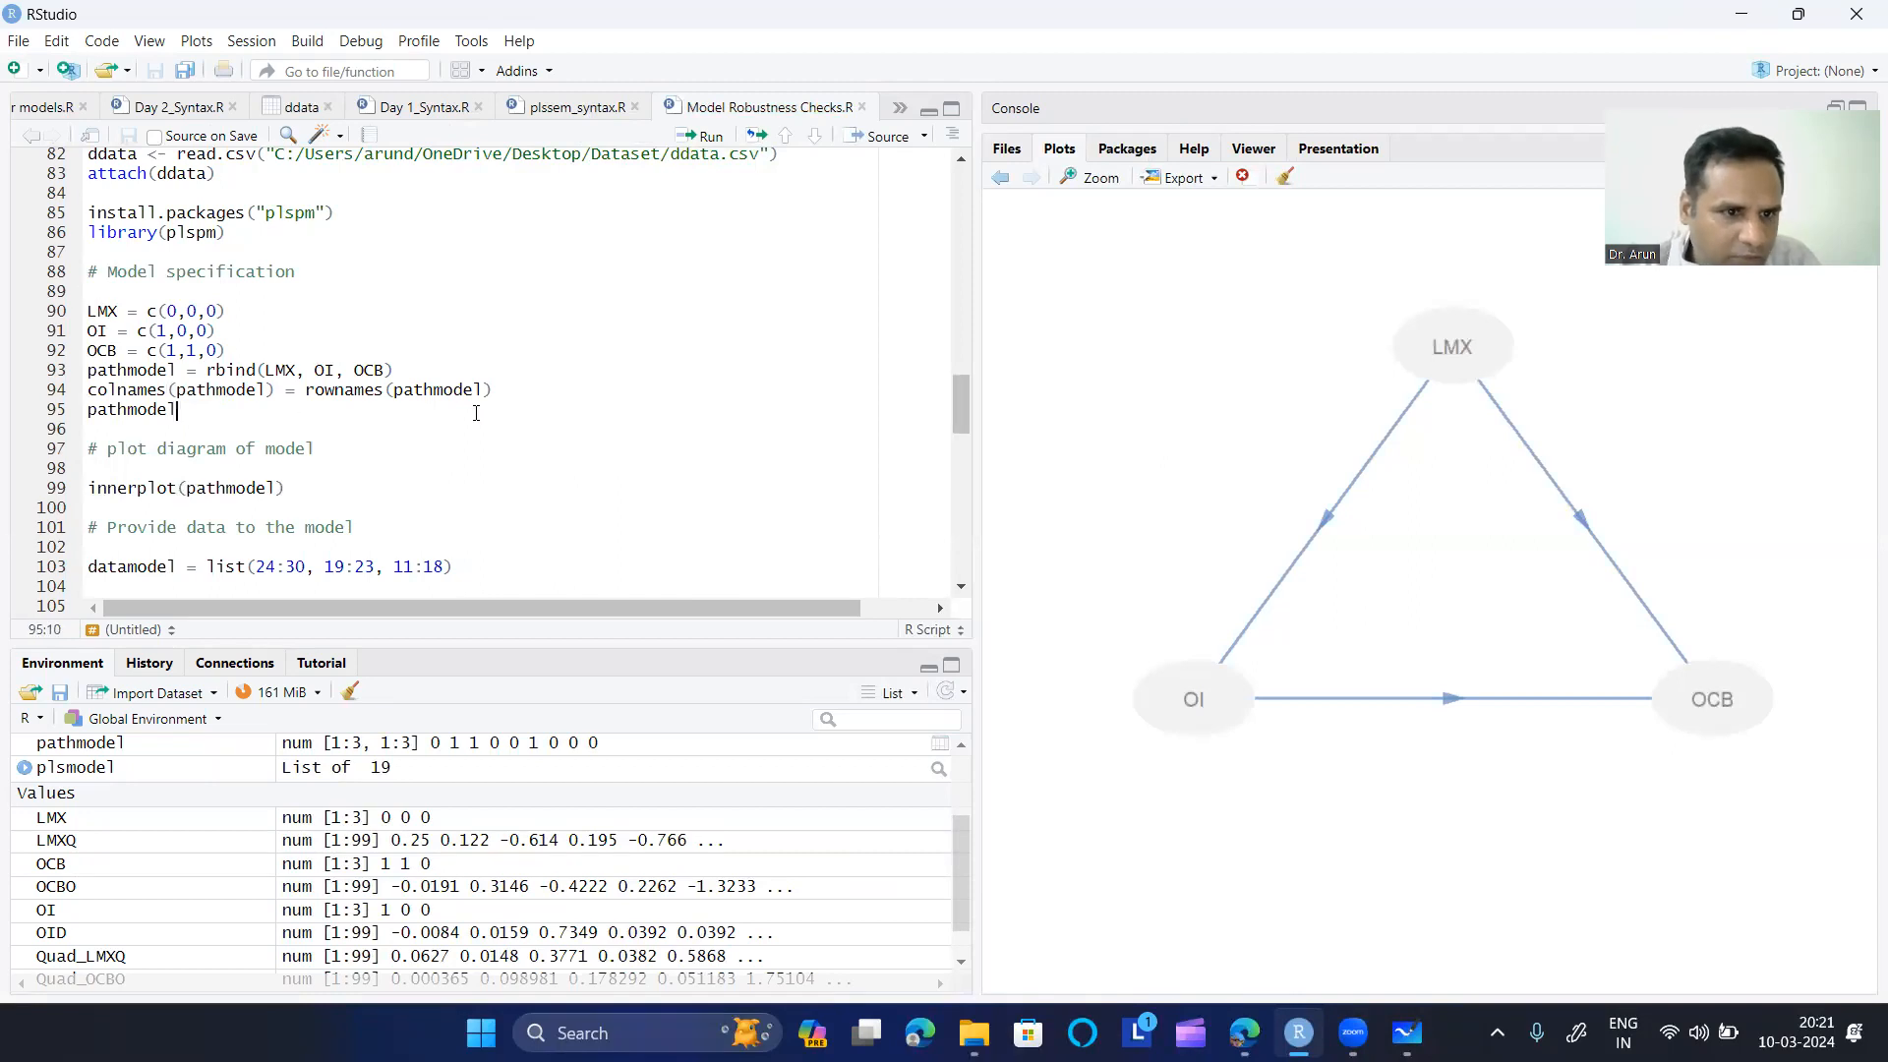
pyautogui.scroll(-2, 476, 413)
pyautogui.click(286, 364)
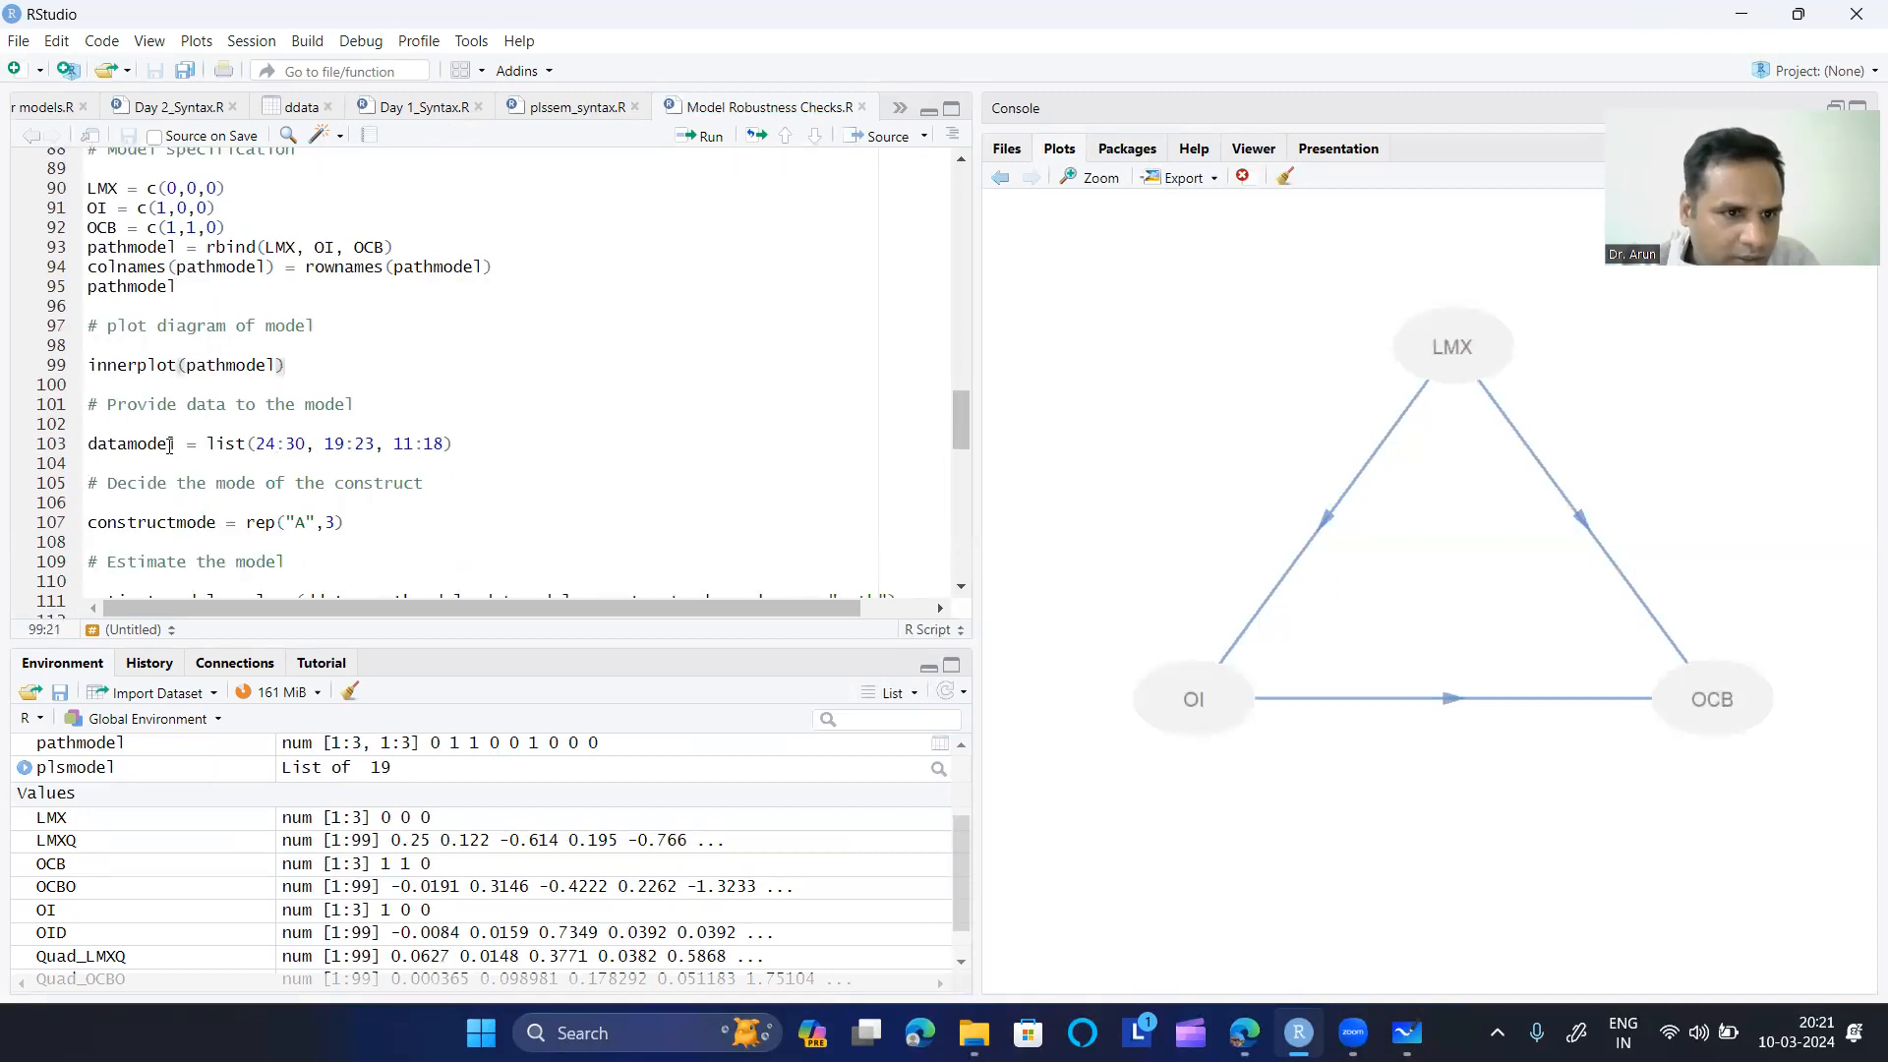
pyautogui.scroll(2, 188, 424)
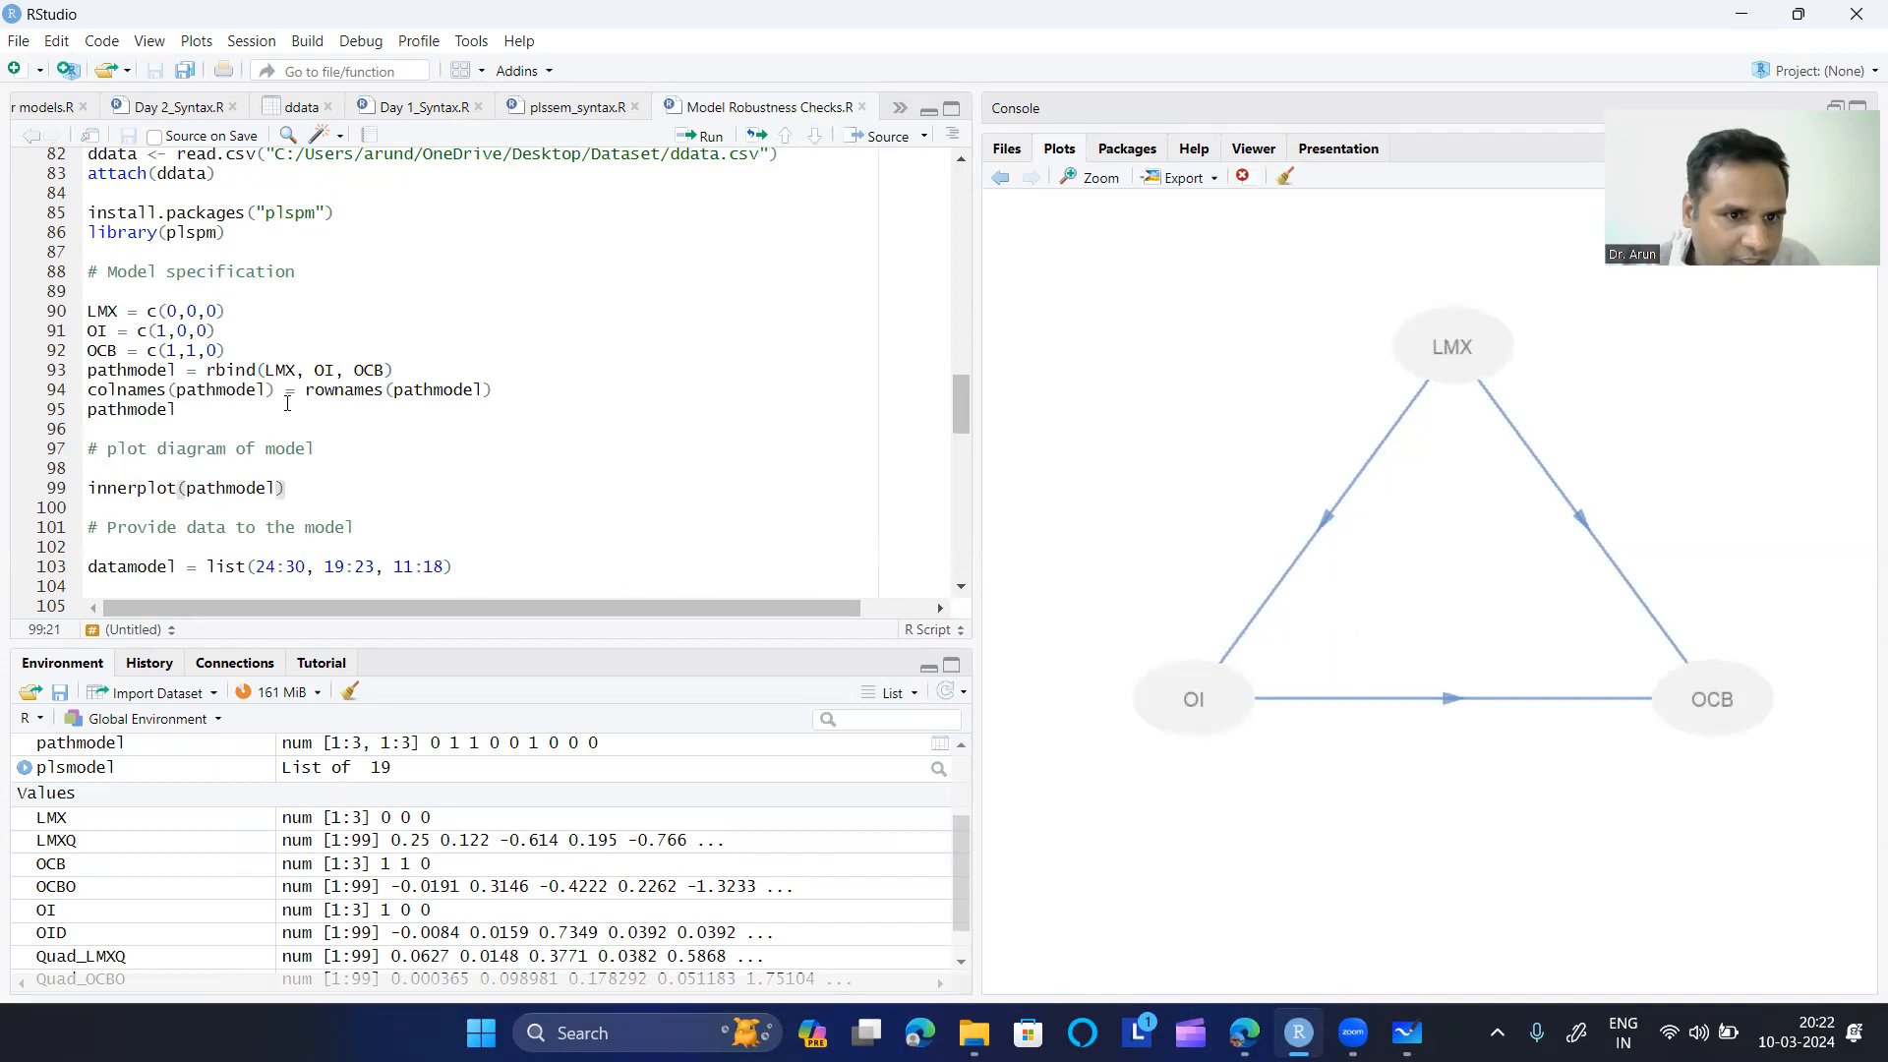
# - Match the column ranges 24:30, 19:23 and 11:18 in the datamodel list to LMX, OI and OCB in the rbind line
pyautogui.moveTo(87, 444); pyautogui.dragTo(304, 443)
pyautogui.click(323, 482)
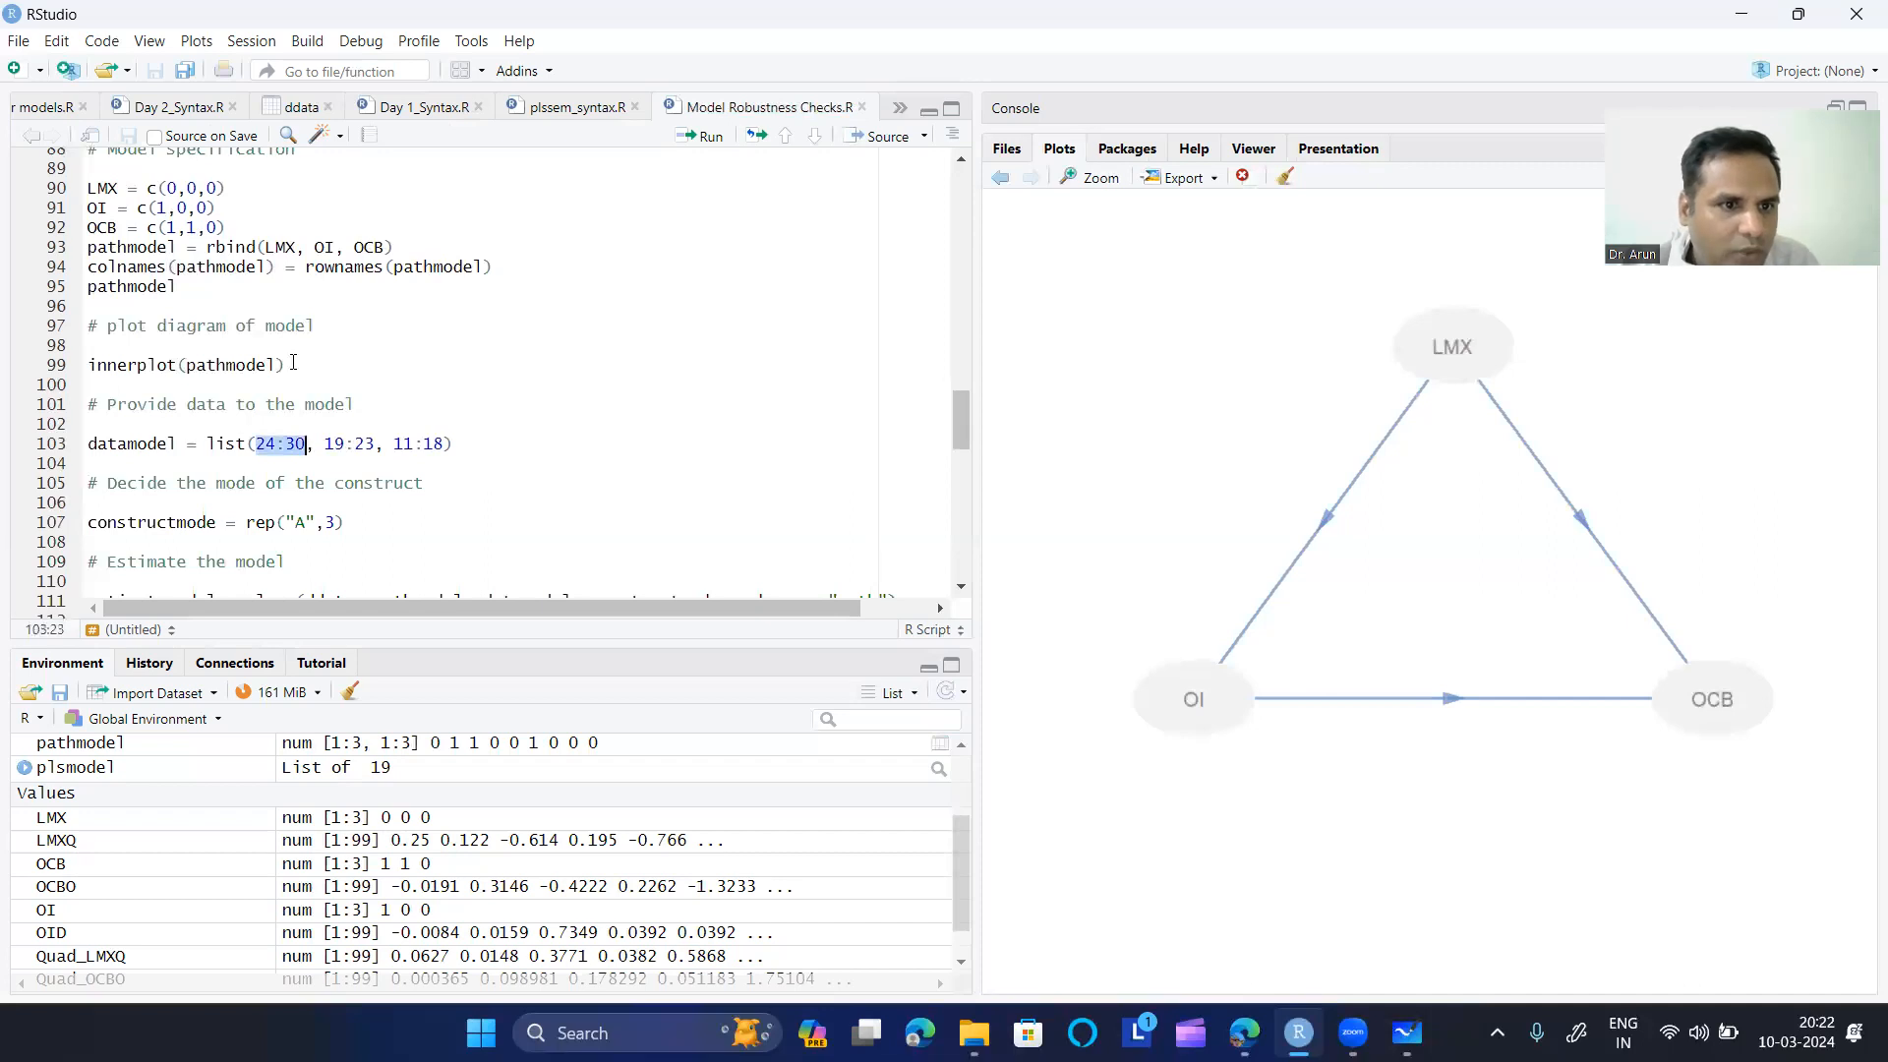
pyautogui.moveTo(266, 247); pyautogui.dragTo(295, 248)
pyautogui.moveTo(326, 443); pyautogui.dragTo(377, 443)
pyautogui.moveTo(315, 248); pyautogui.dragTo(387, 247)
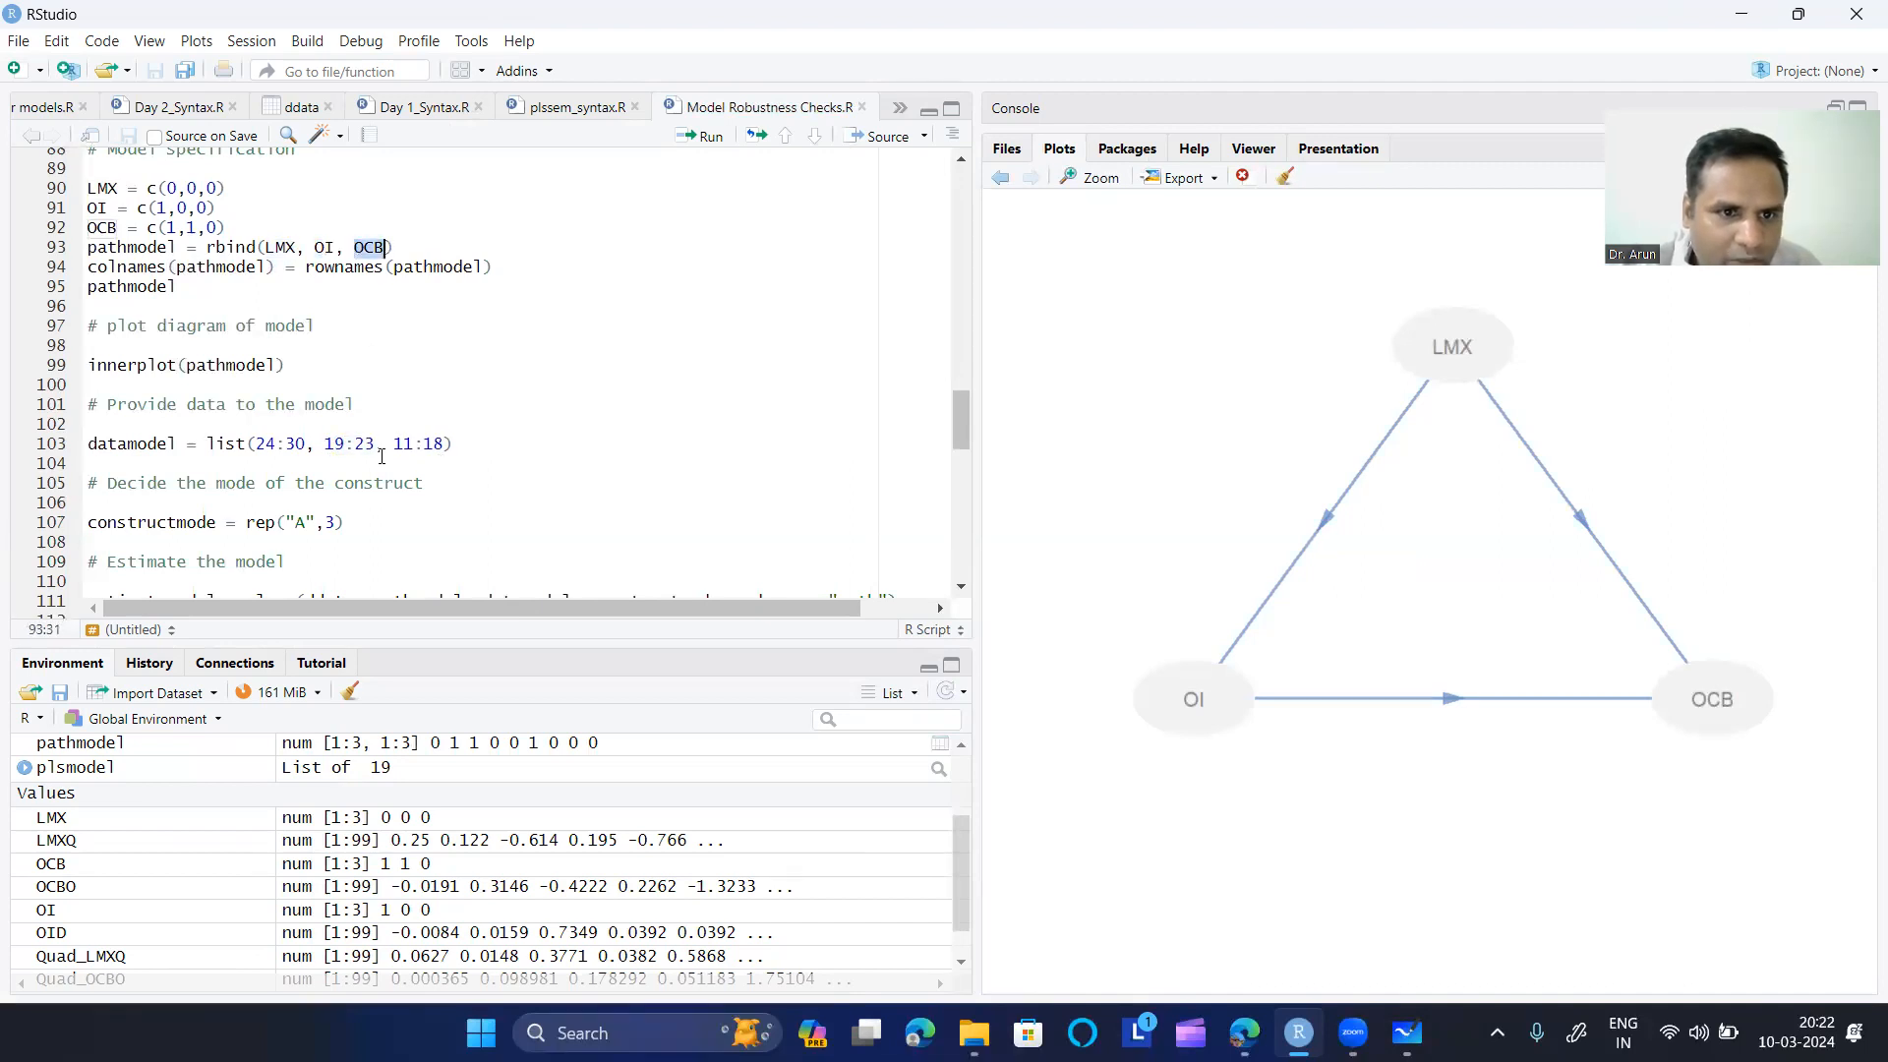
pyautogui.moveTo(394, 443); pyautogui.dragTo(444, 443)
pyautogui.click(264, 444)
pyautogui.moveTo(299, 447); pyautogui.dragTo(445, 445)
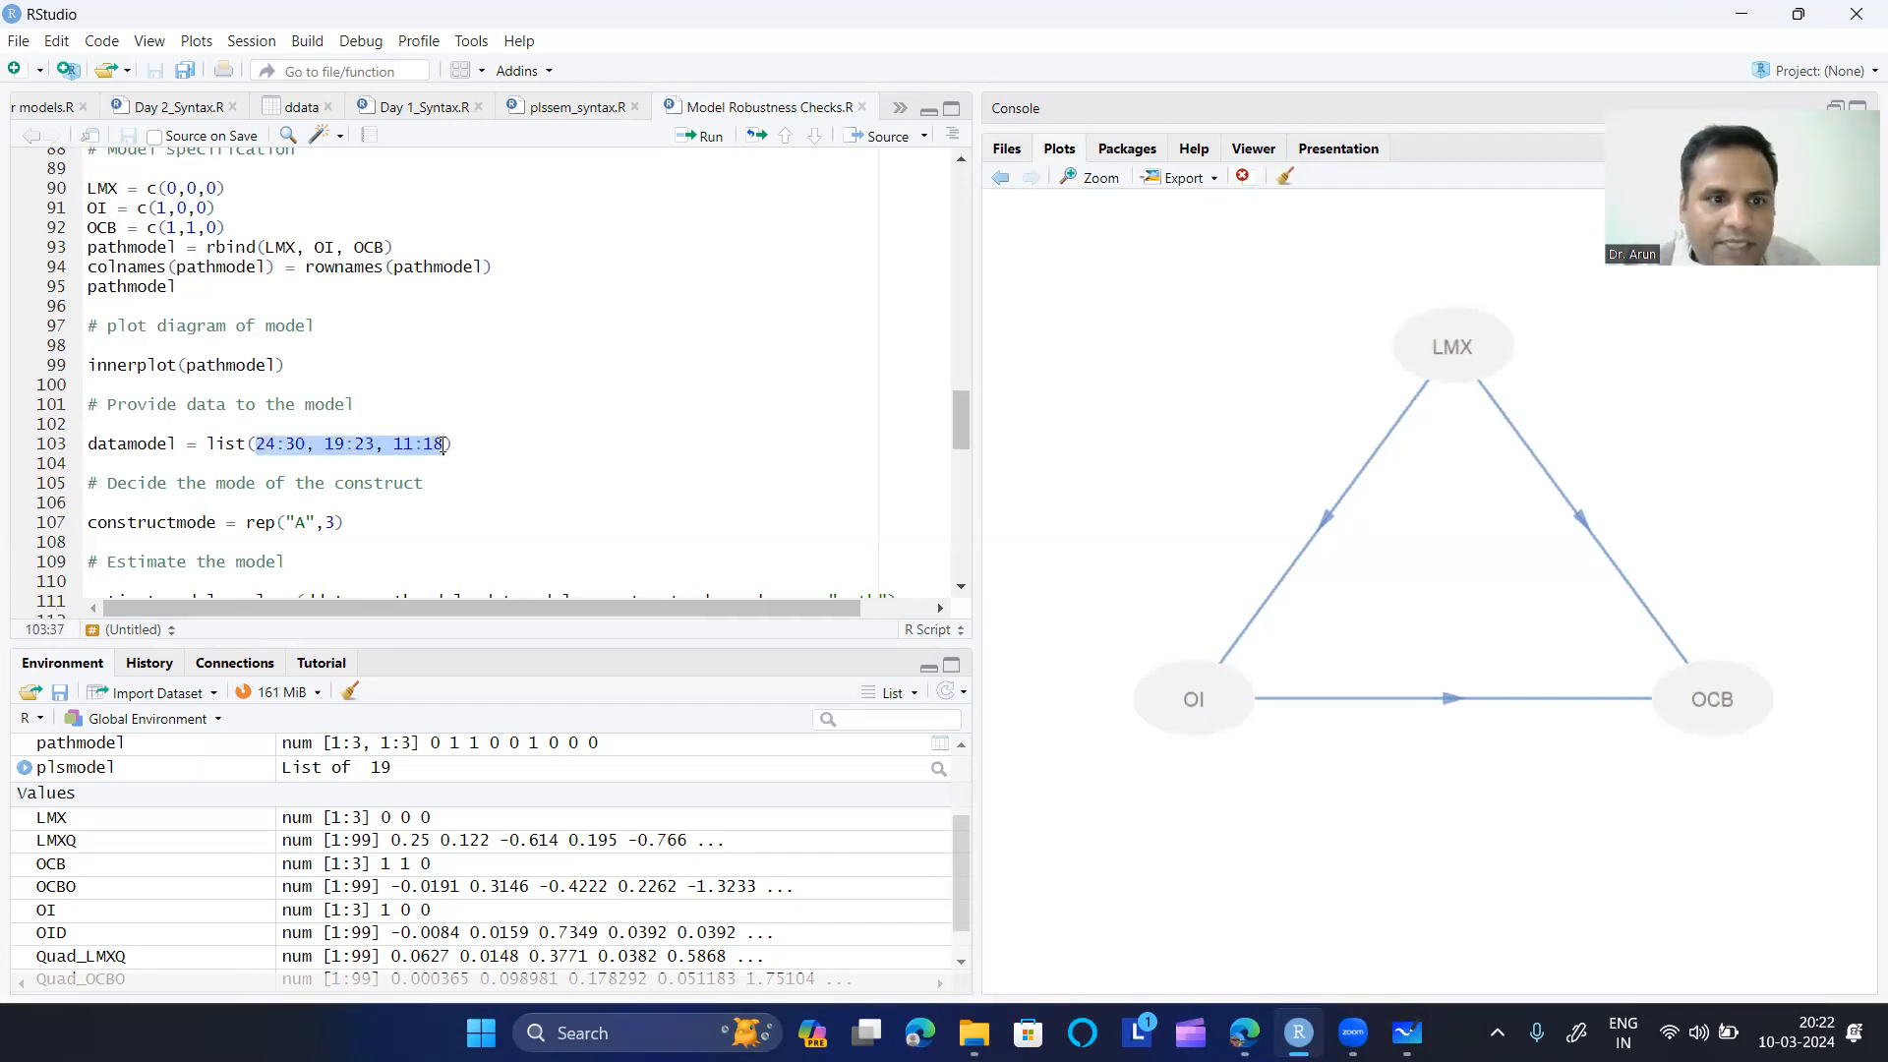
# - Open the ddata table and examine the positions of the oi and lmx item columns
pyautogui.click(299, 107)
pyautogui.moveTo(284, 598); pyautogui.dragTo(612, 601)
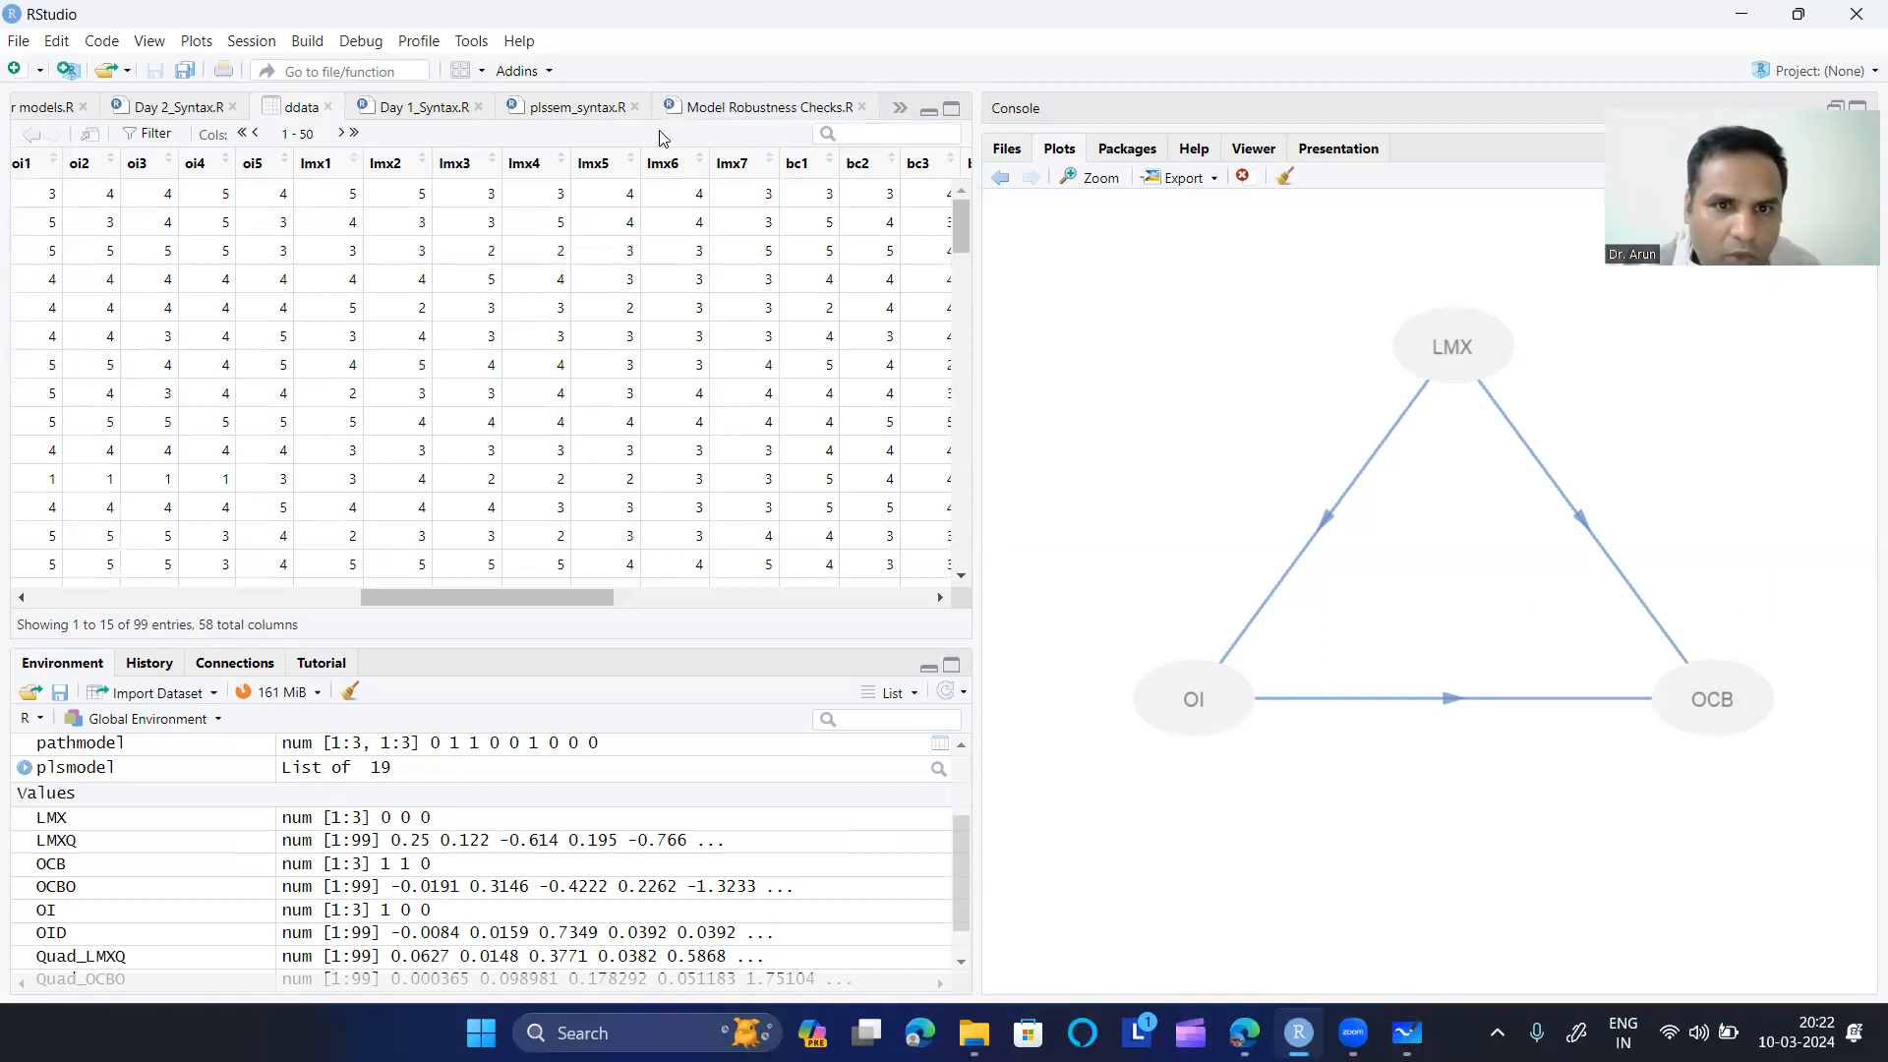
# - In the Model Robustness Checks.R script, set the start of the LMX column range in the datamodel list to 23
pyautogui.click(752, 110)
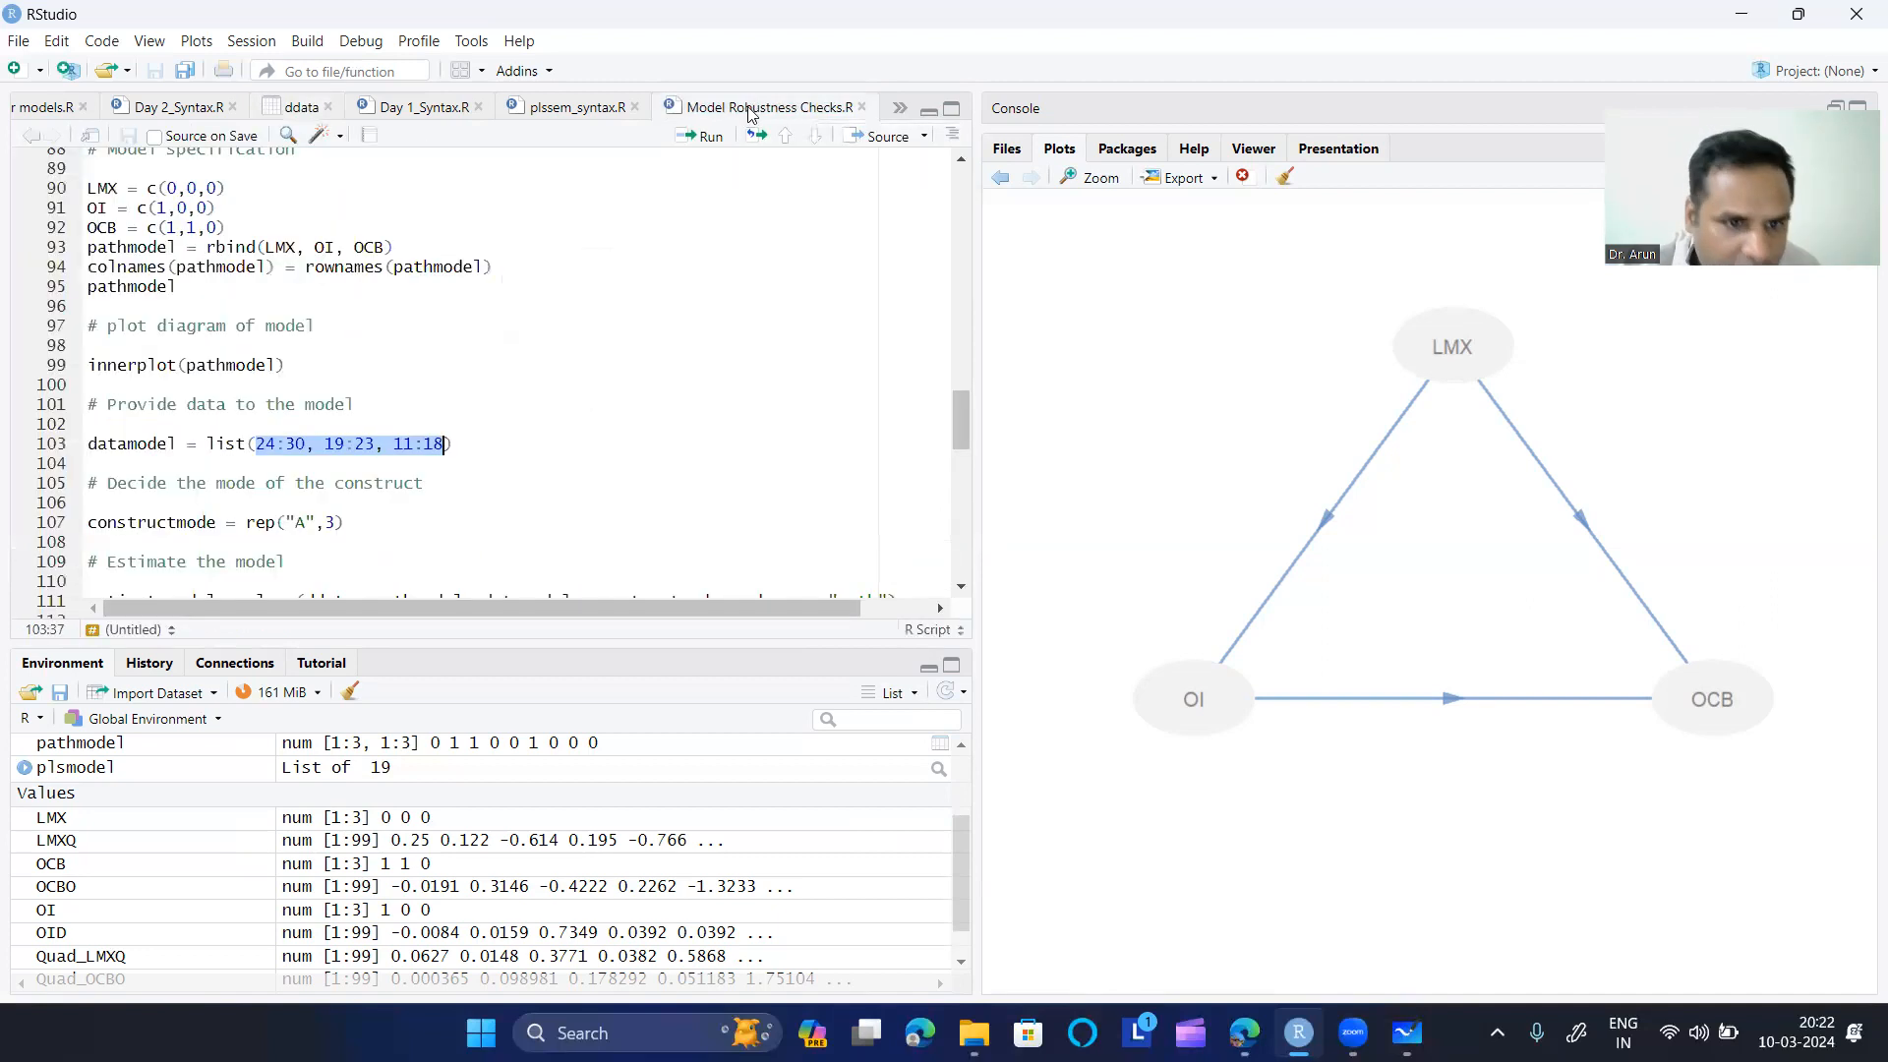
pyautogui.click(278, 444)
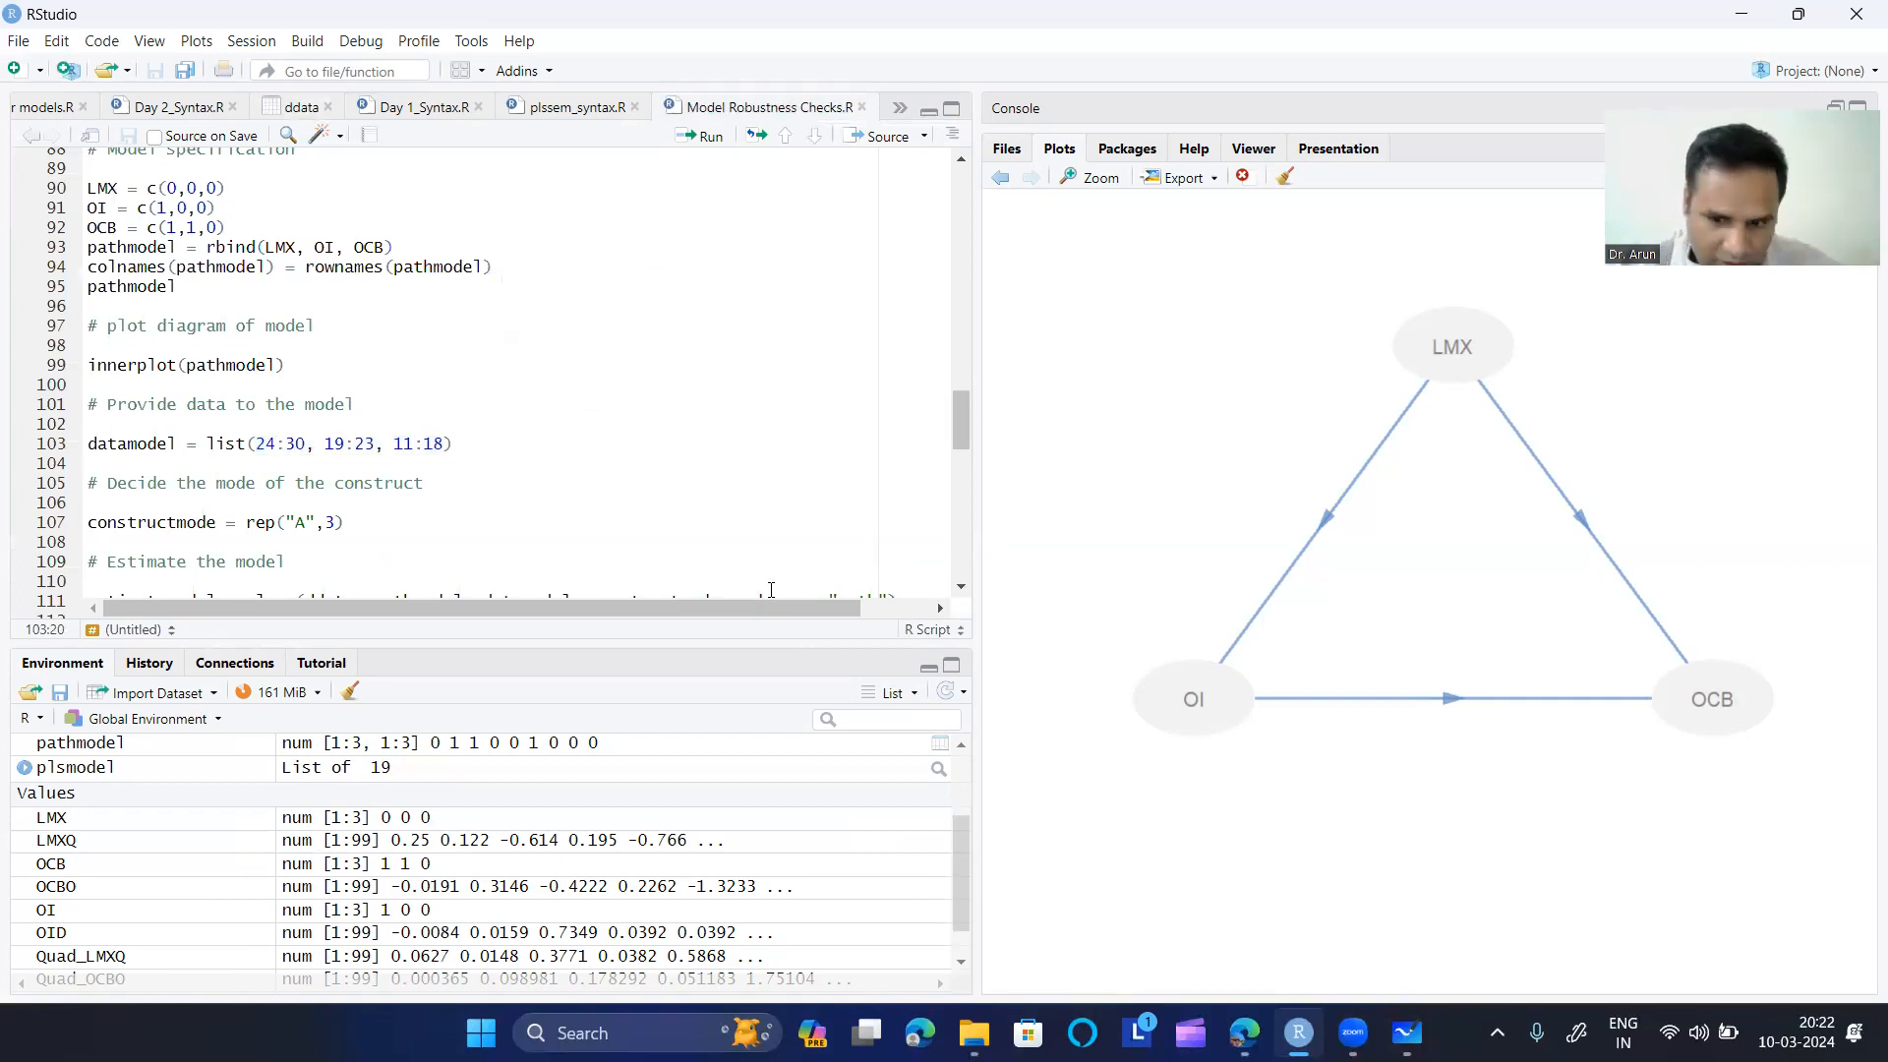
pyautogui.press('BackSpace')
pyautogui.press('BackSpace')
pyautogui.write('23')
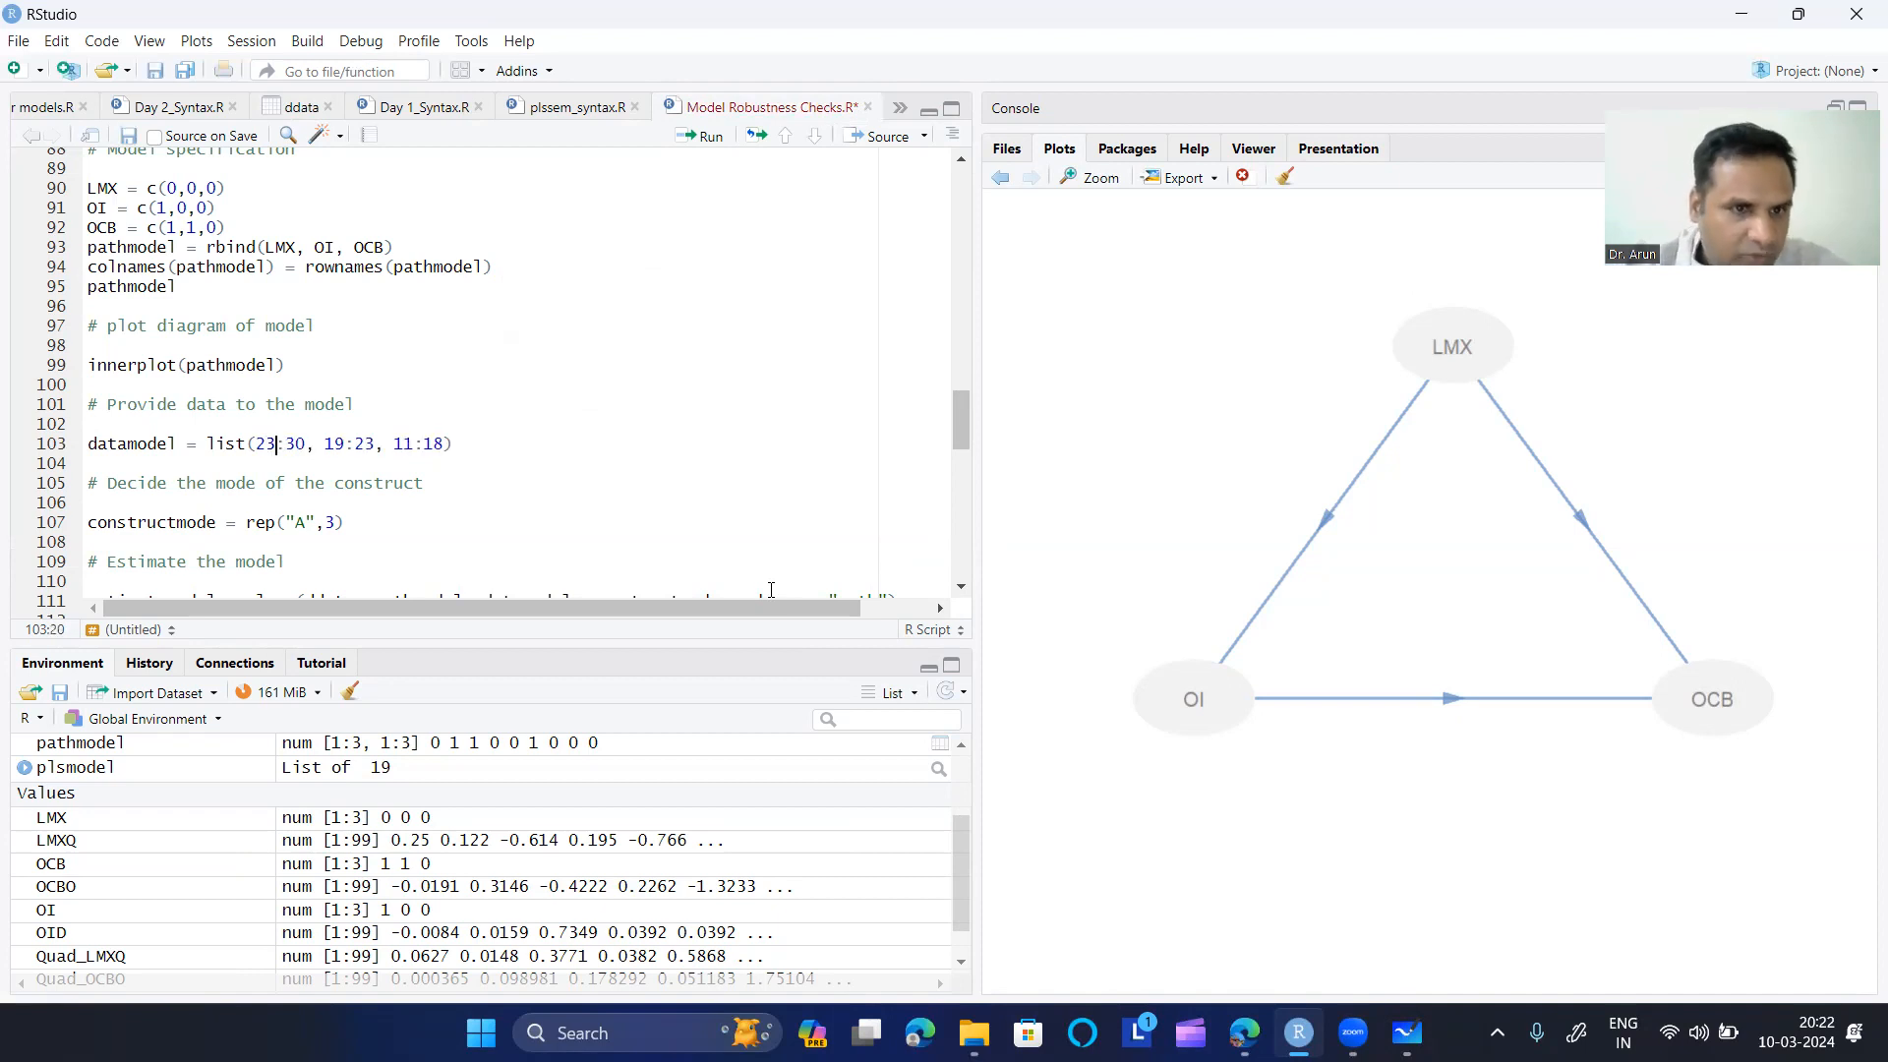
# - Check the lmx1 and lmx7 column positions in ddata and set the end of the LMX range in the datamodel list to 29
pyautogui.click(604, 118)
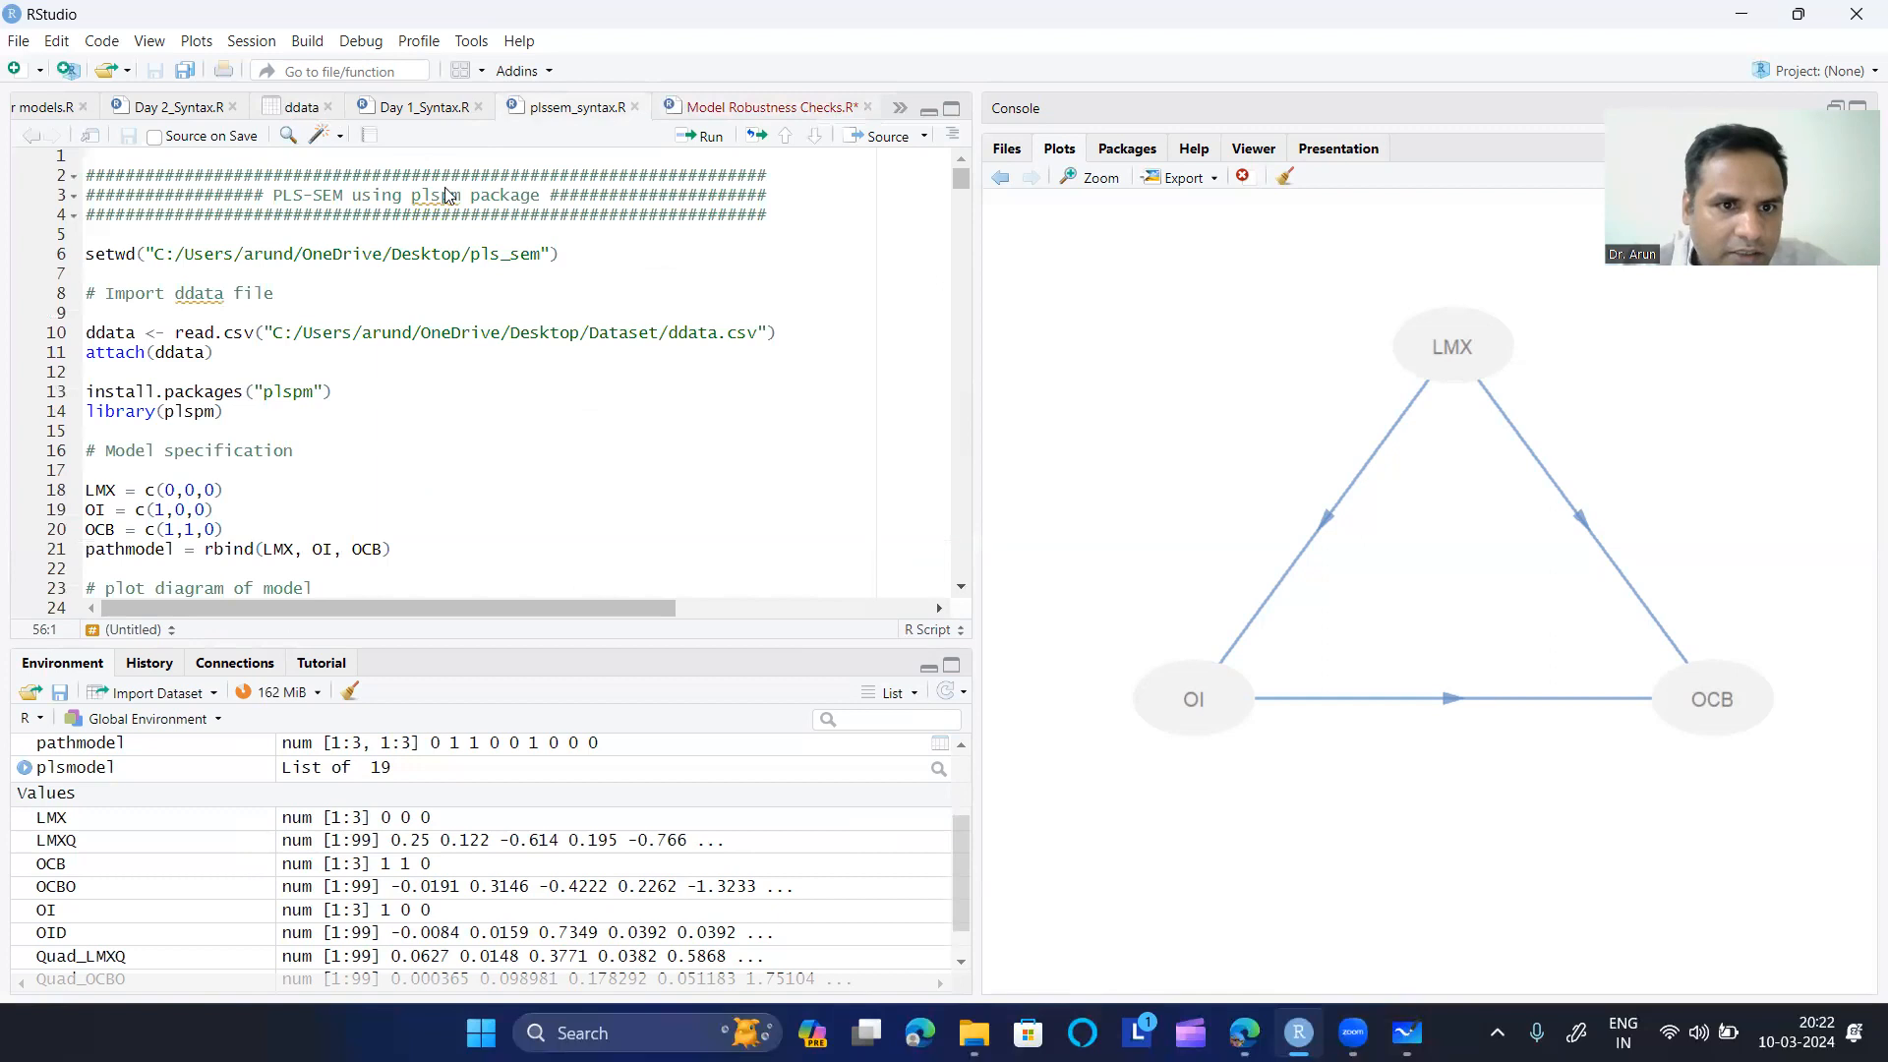
pyautogui.click(301, 108)
pyautogui.moveTo(325, 175)
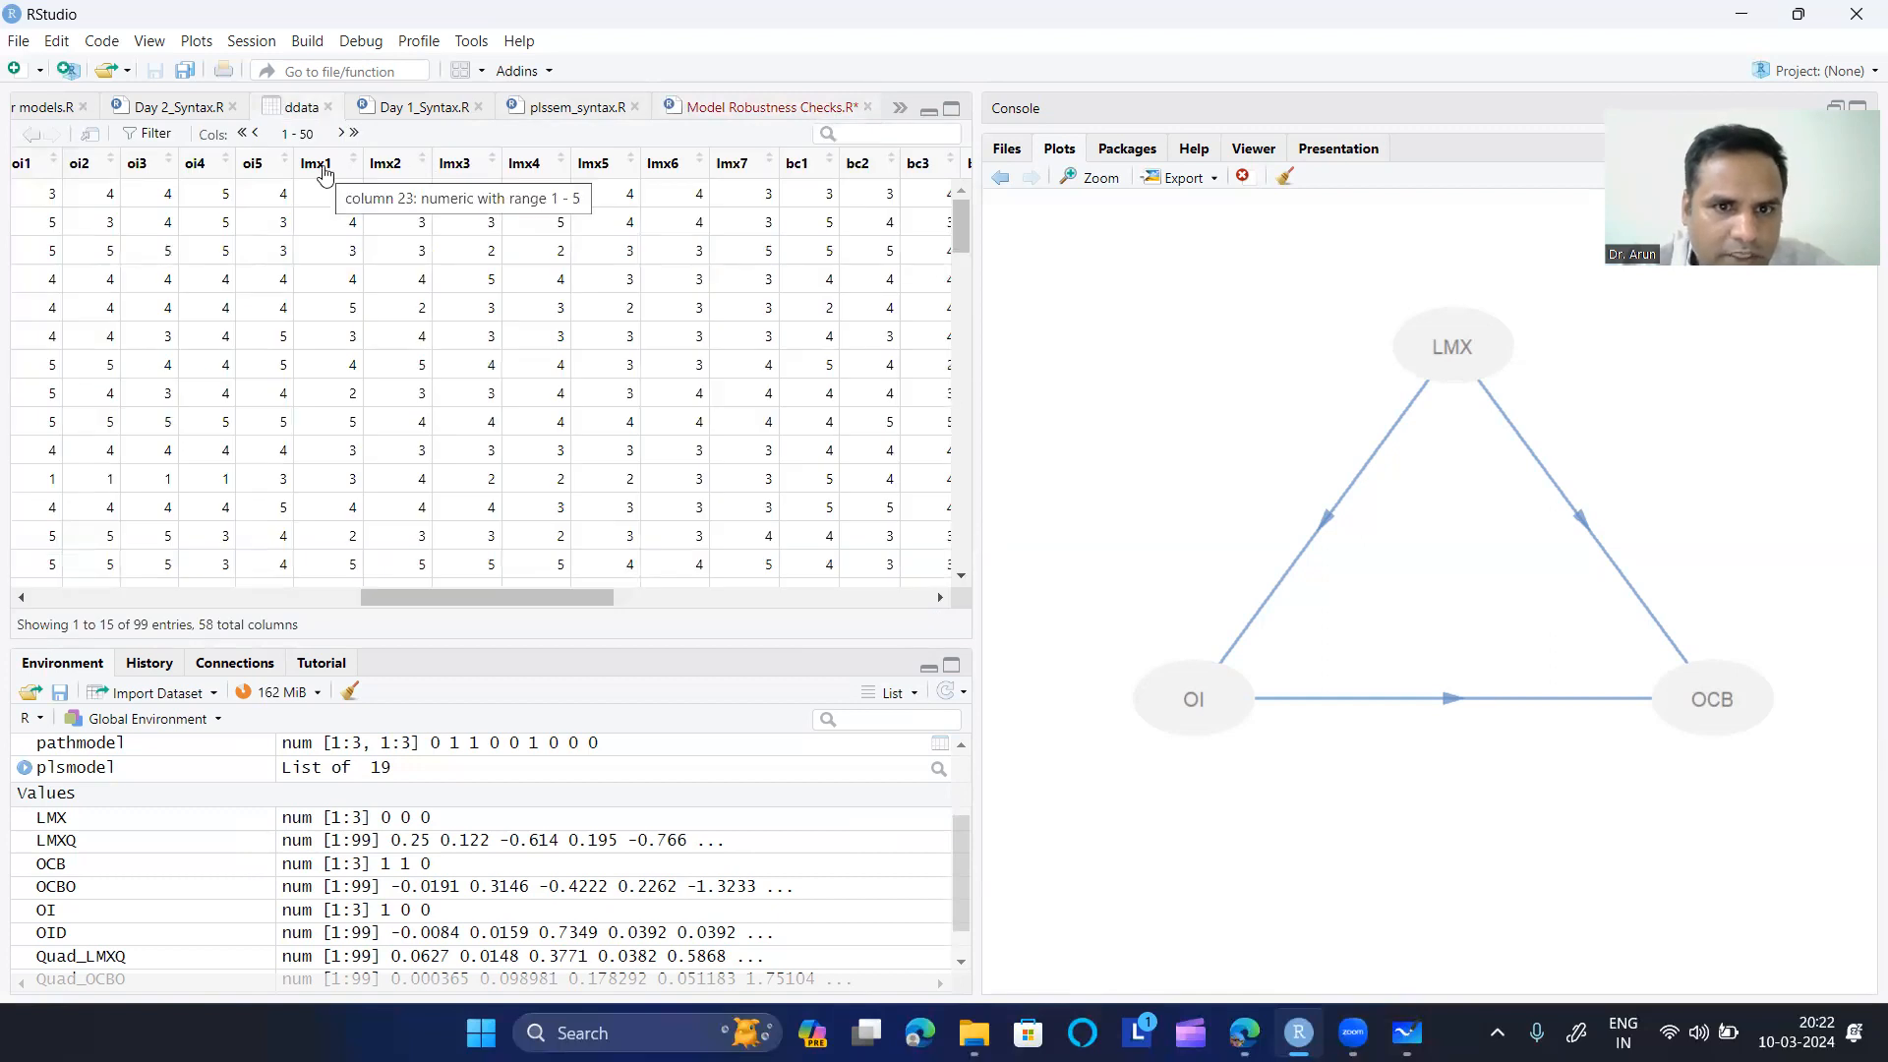
pyautogui.moveTo(755, 172)
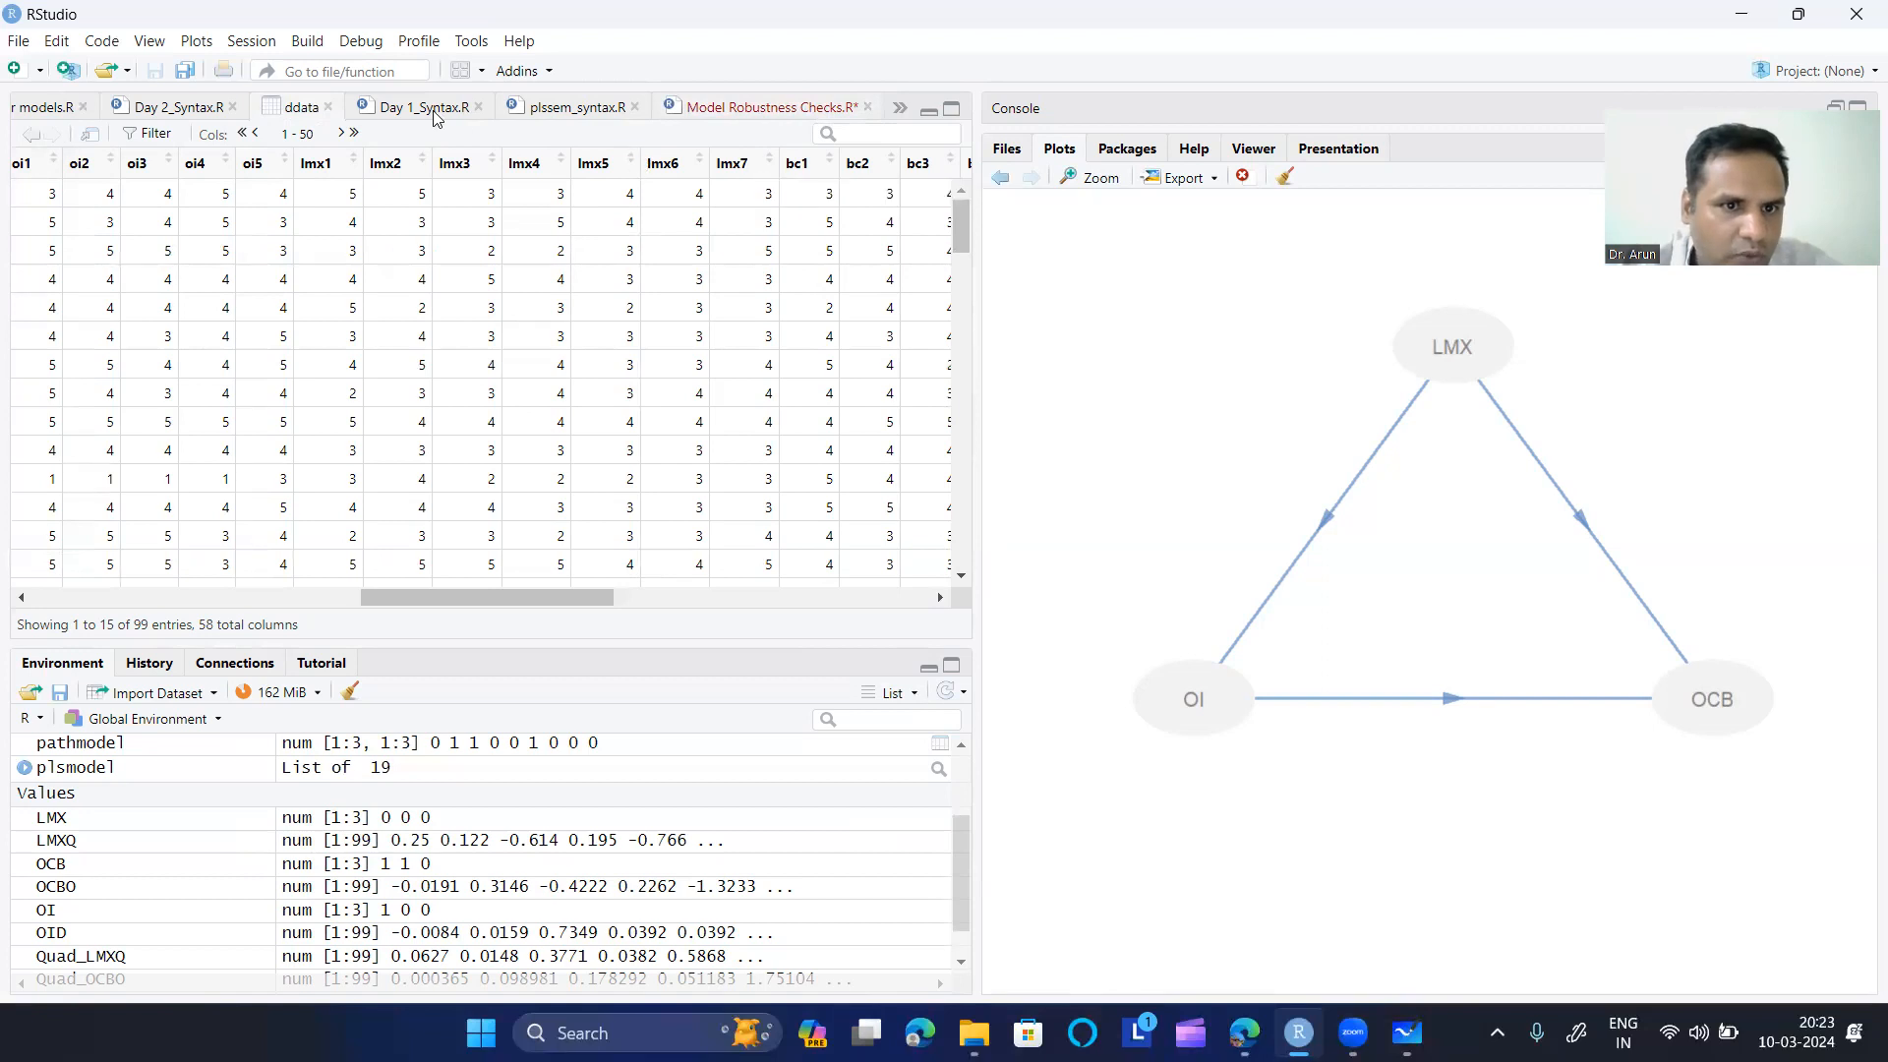
pyautogui.click(776, 107)
pyautogui.click(310, 444)
pyautogui.press('BackSpace')
pyautogui.press('BackSpace')
pyautogui.write('29')
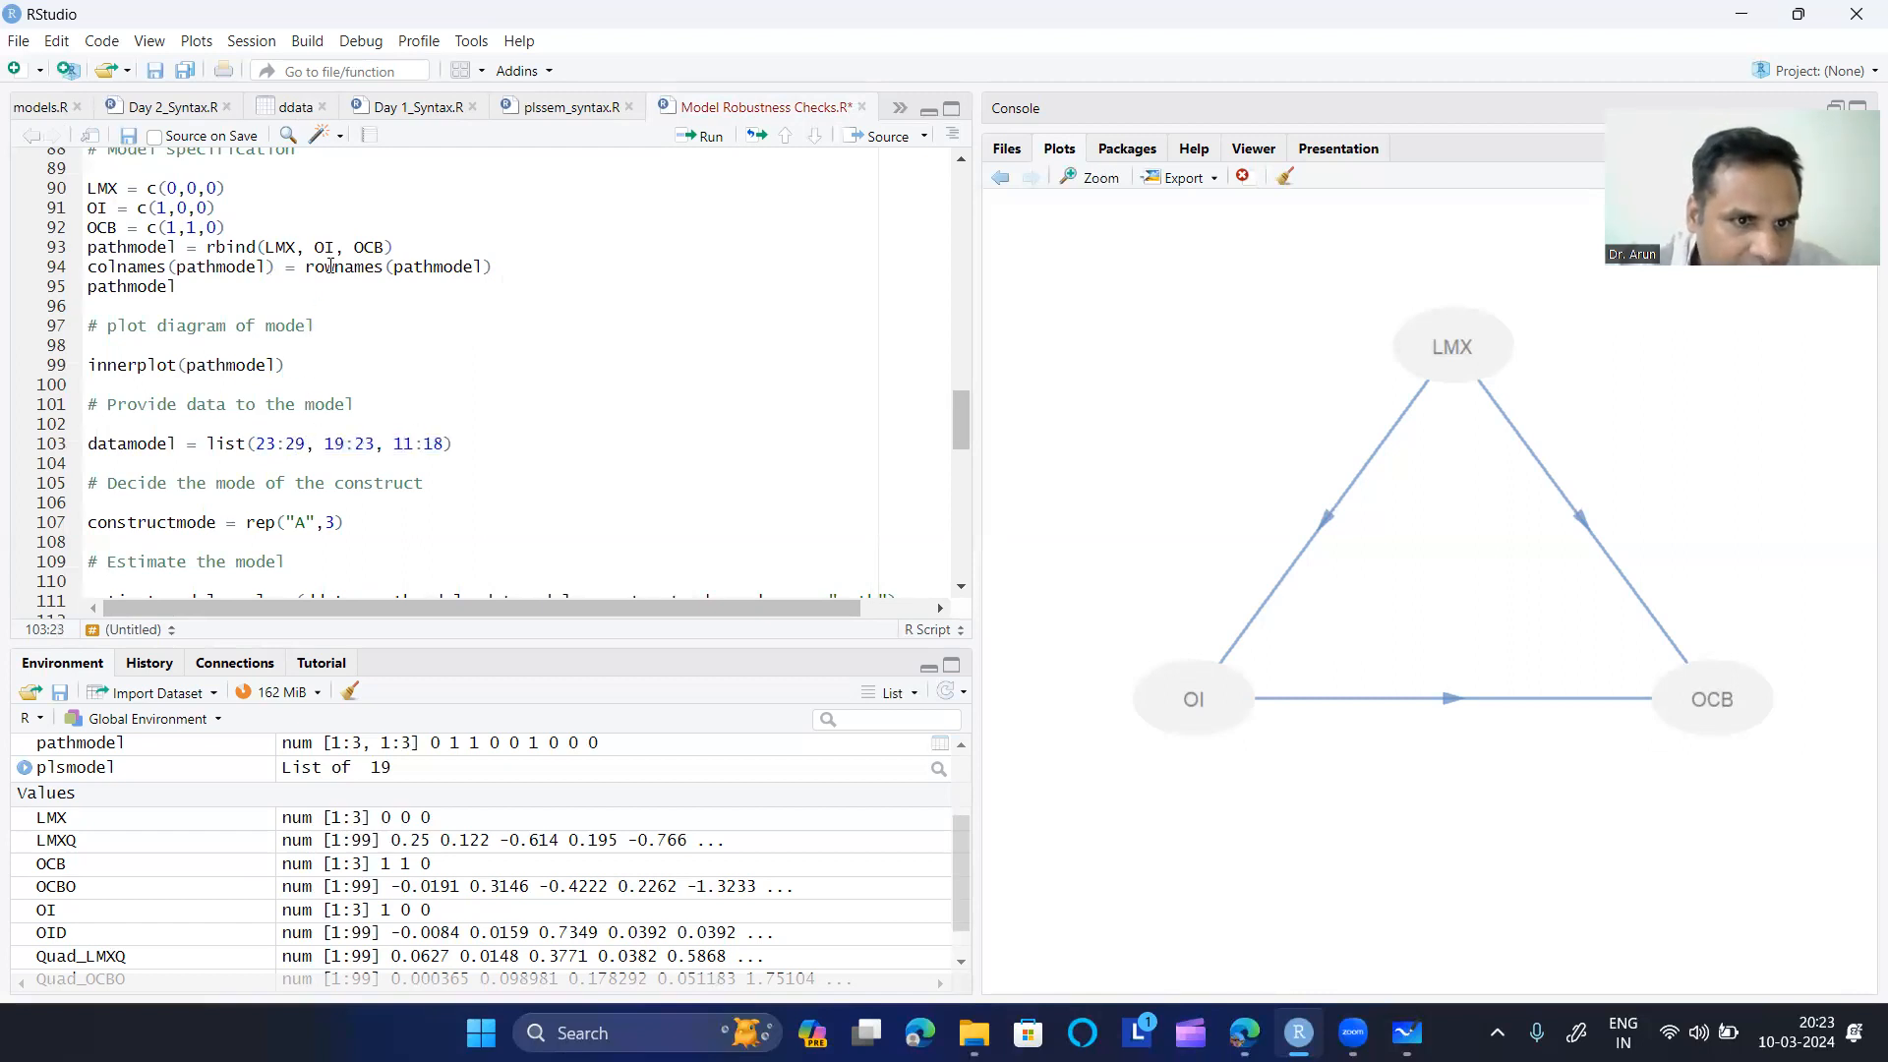
# - Check the oi columns in ddata, correct the OI range in the datamodel list to 18:22, and save the script
pyautogui.click(308, 111)
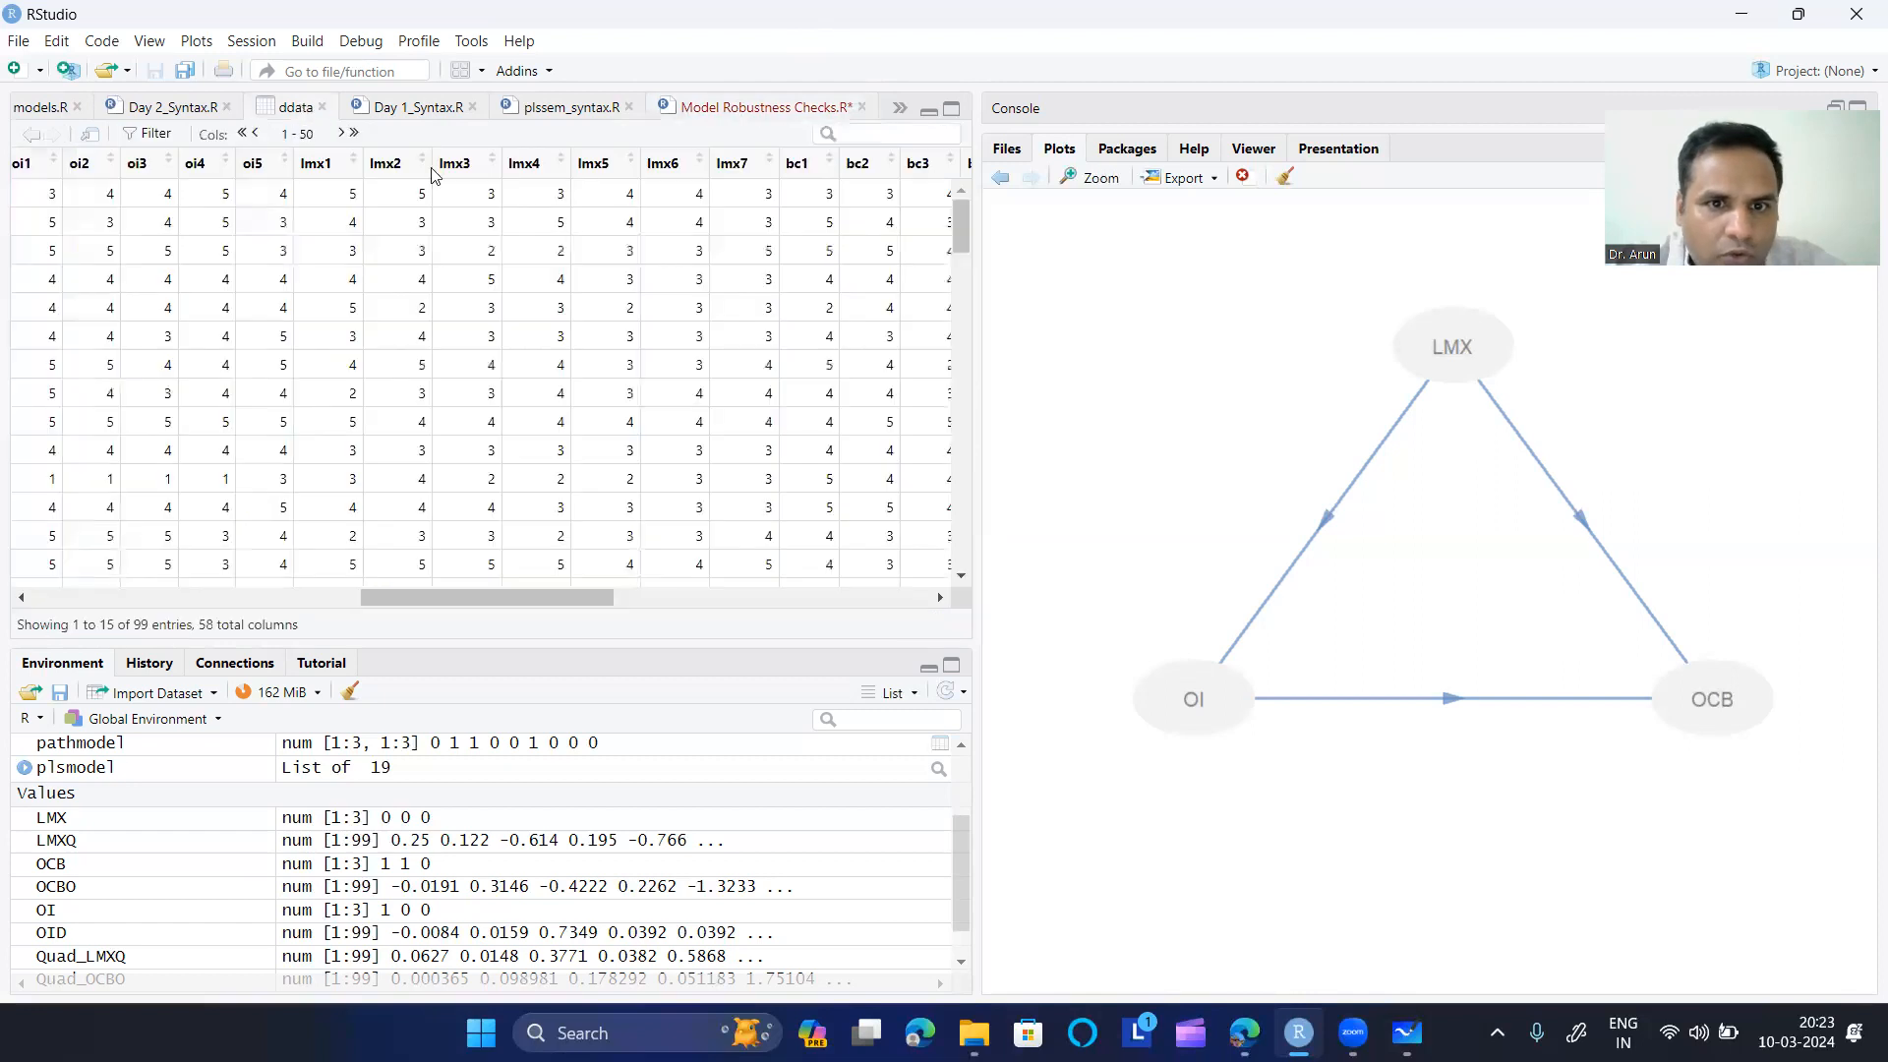
pyautogui.moveTo(540, 596); pyautogui.dragTo(453, 595)
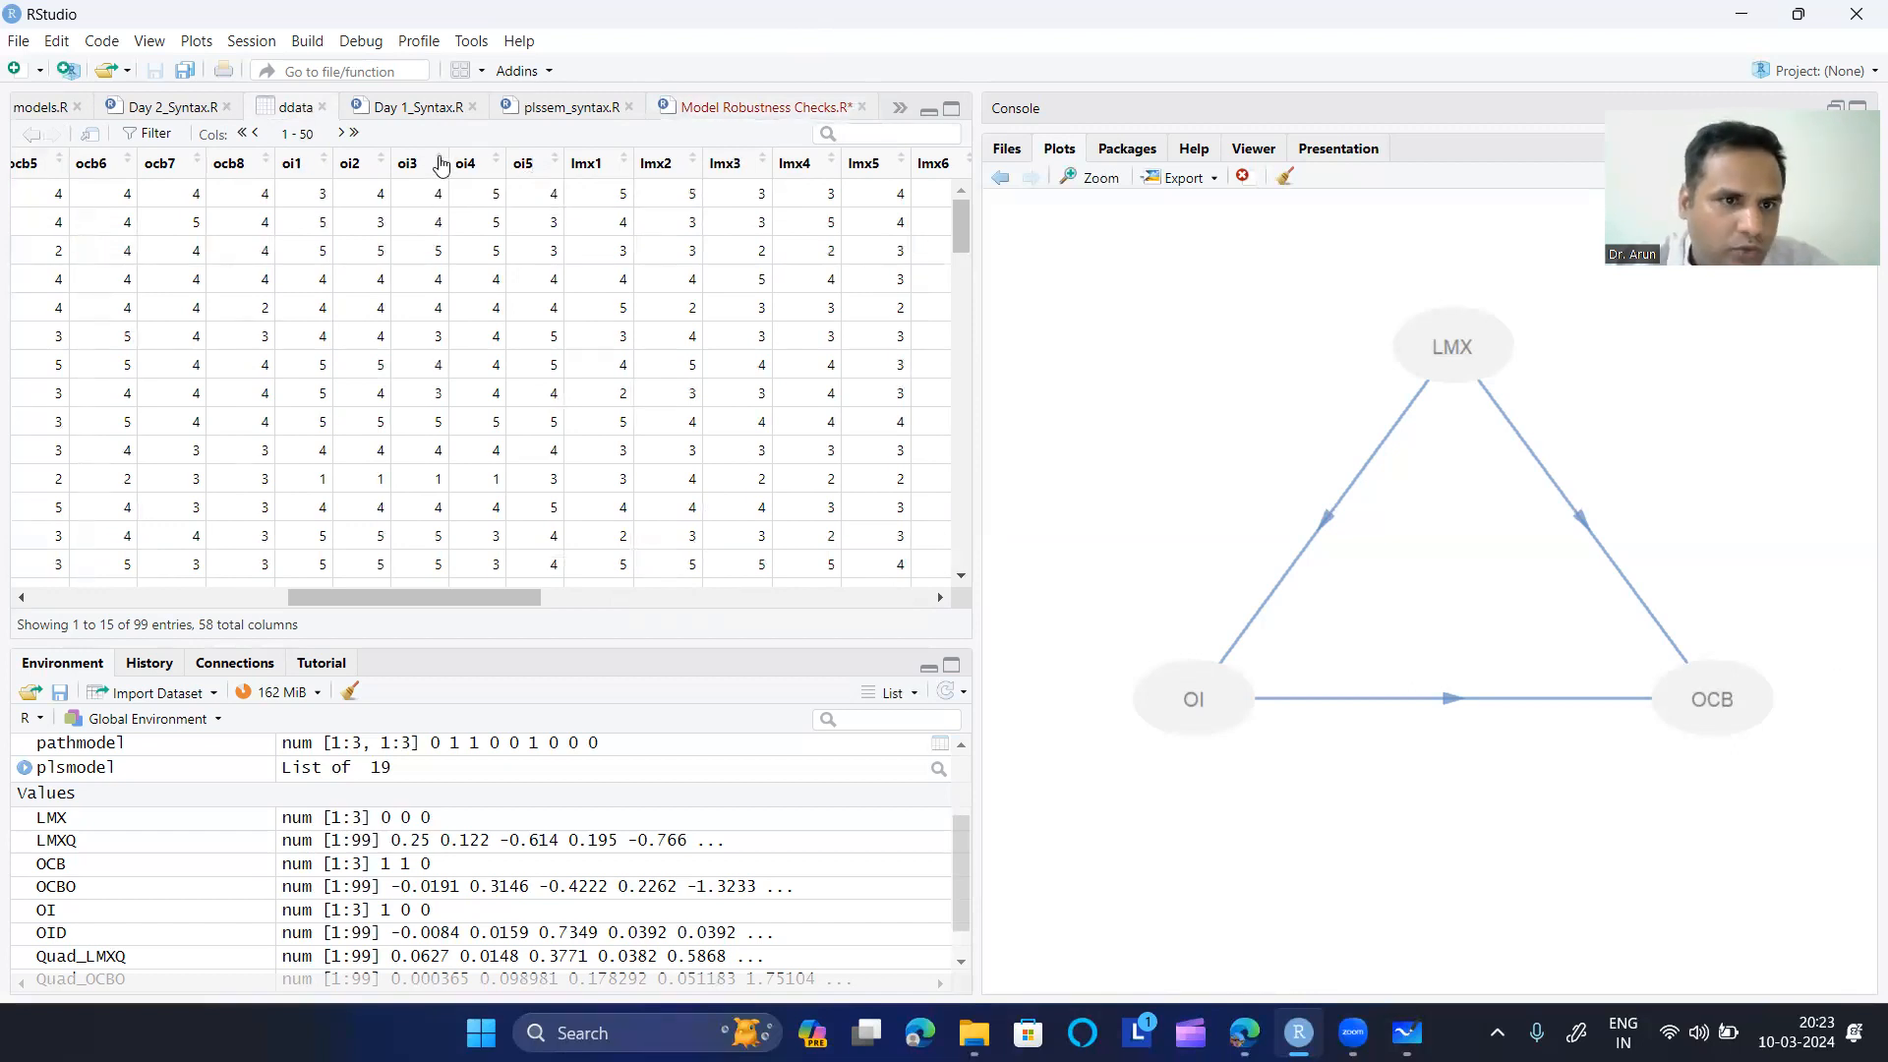
pyautogui.click(777, 107)
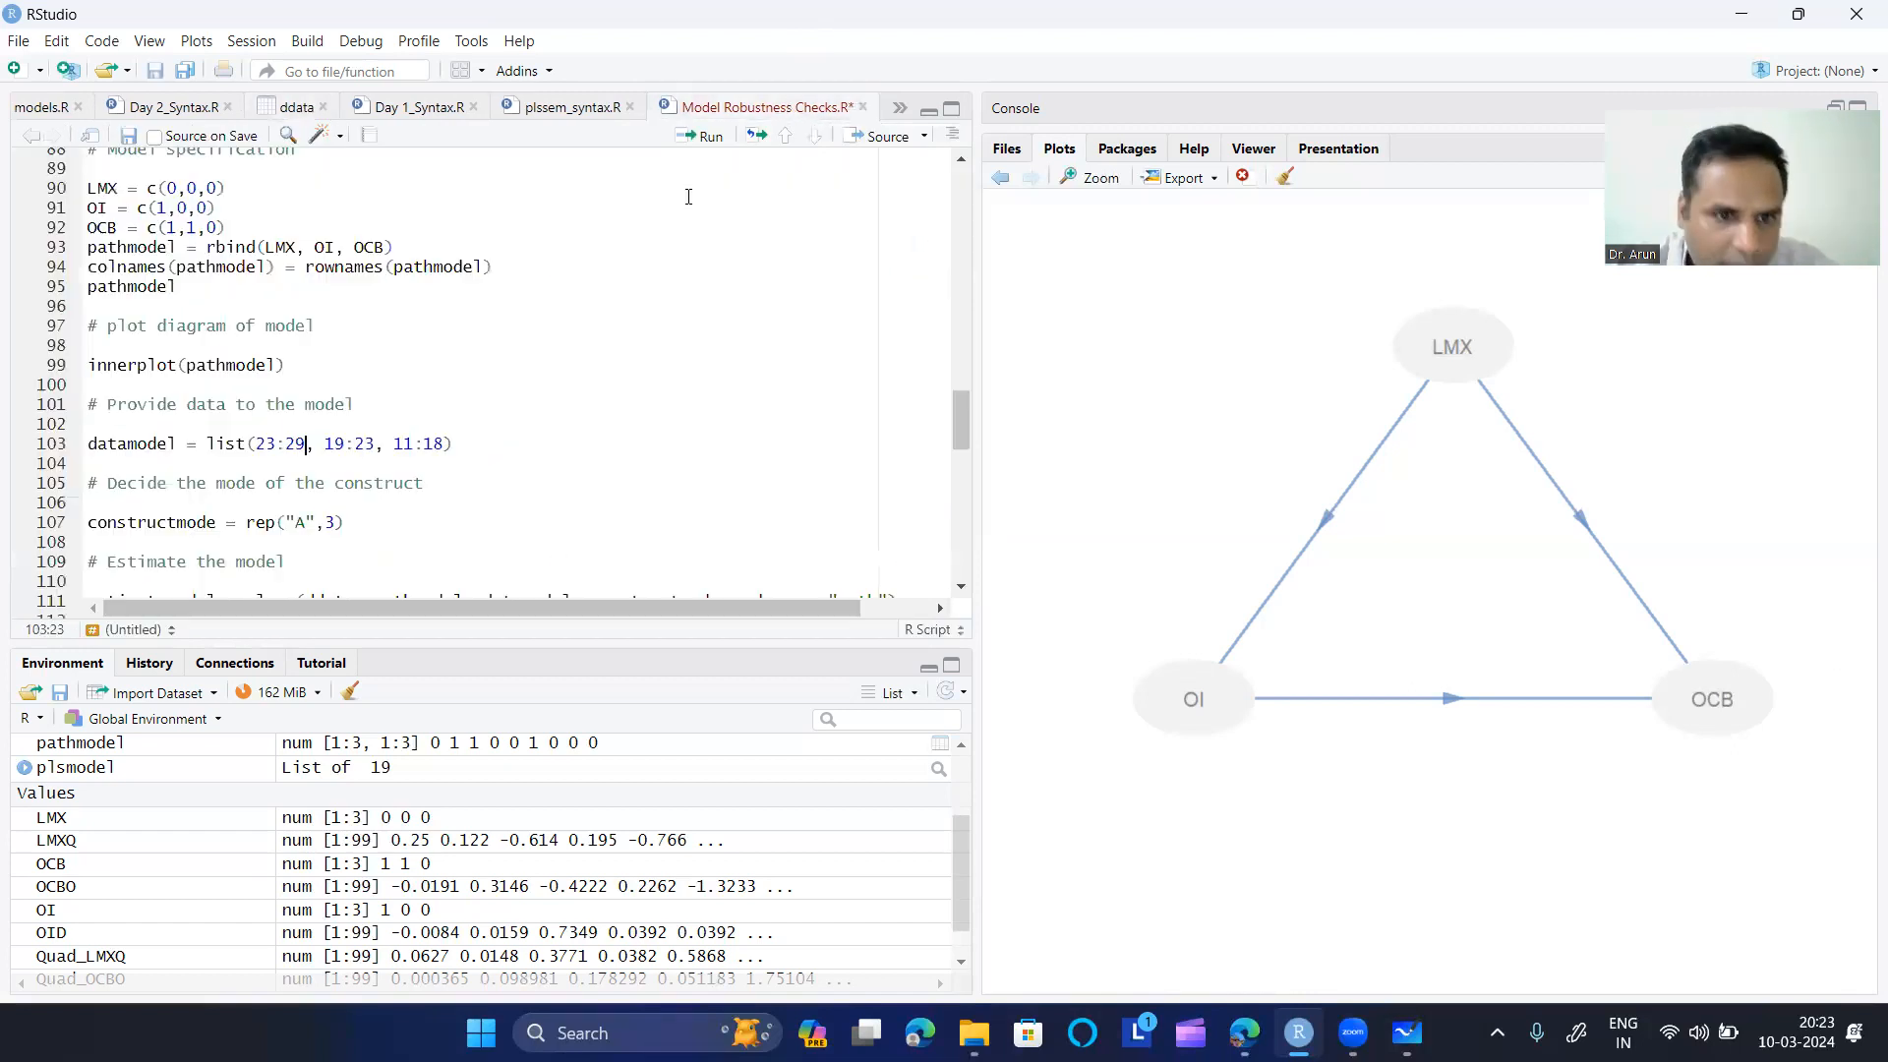
pyautogui.click(346, 446)
pyautogui.press('BackSpace')
pyautogui.write('8')
pyautogui.press('BackSpace')
pyautogui.write('2')
pyautogui.hotkey('ctrl', 's')
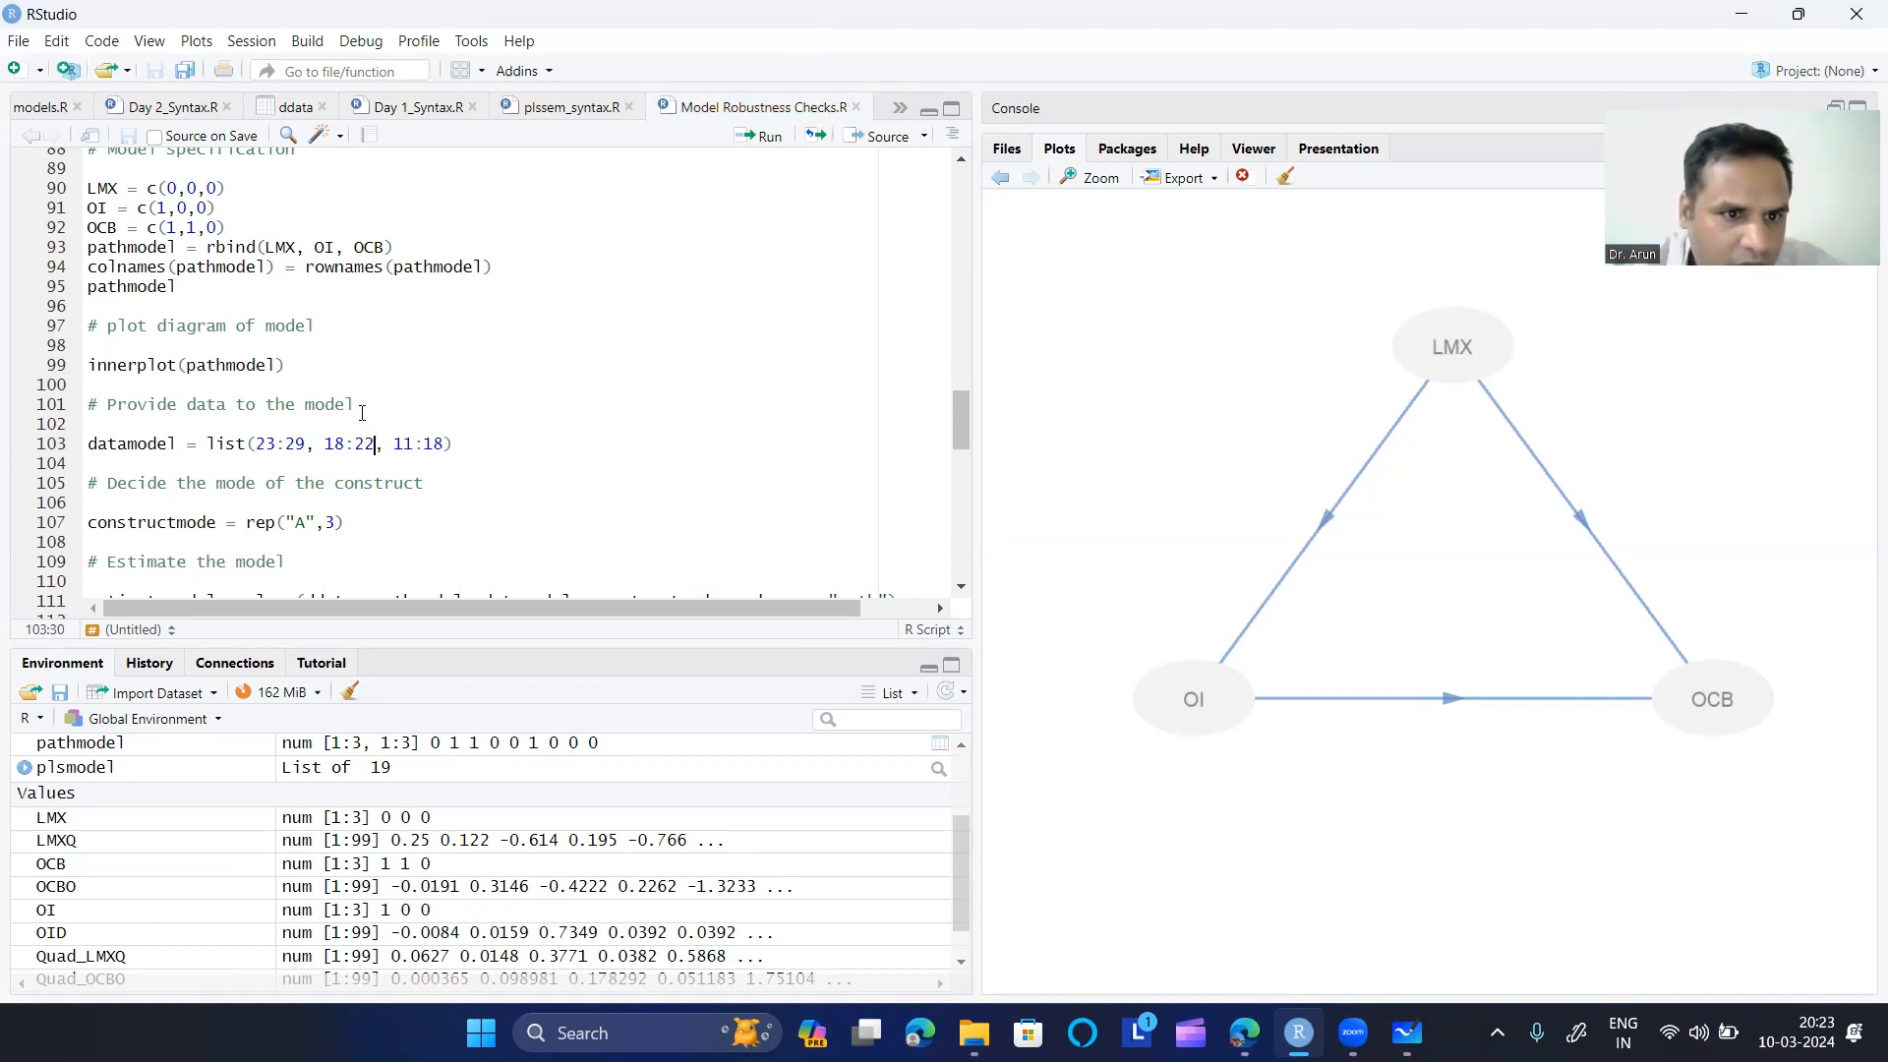
# - Check the ocb1 to ocb8 column positions in ddata and change the OCB range in the datamodel list to 10:17
pyautogui.click(295, 108)
pyautogui.moveTo(468, 603); pyautogui.dragTo(343, 603)
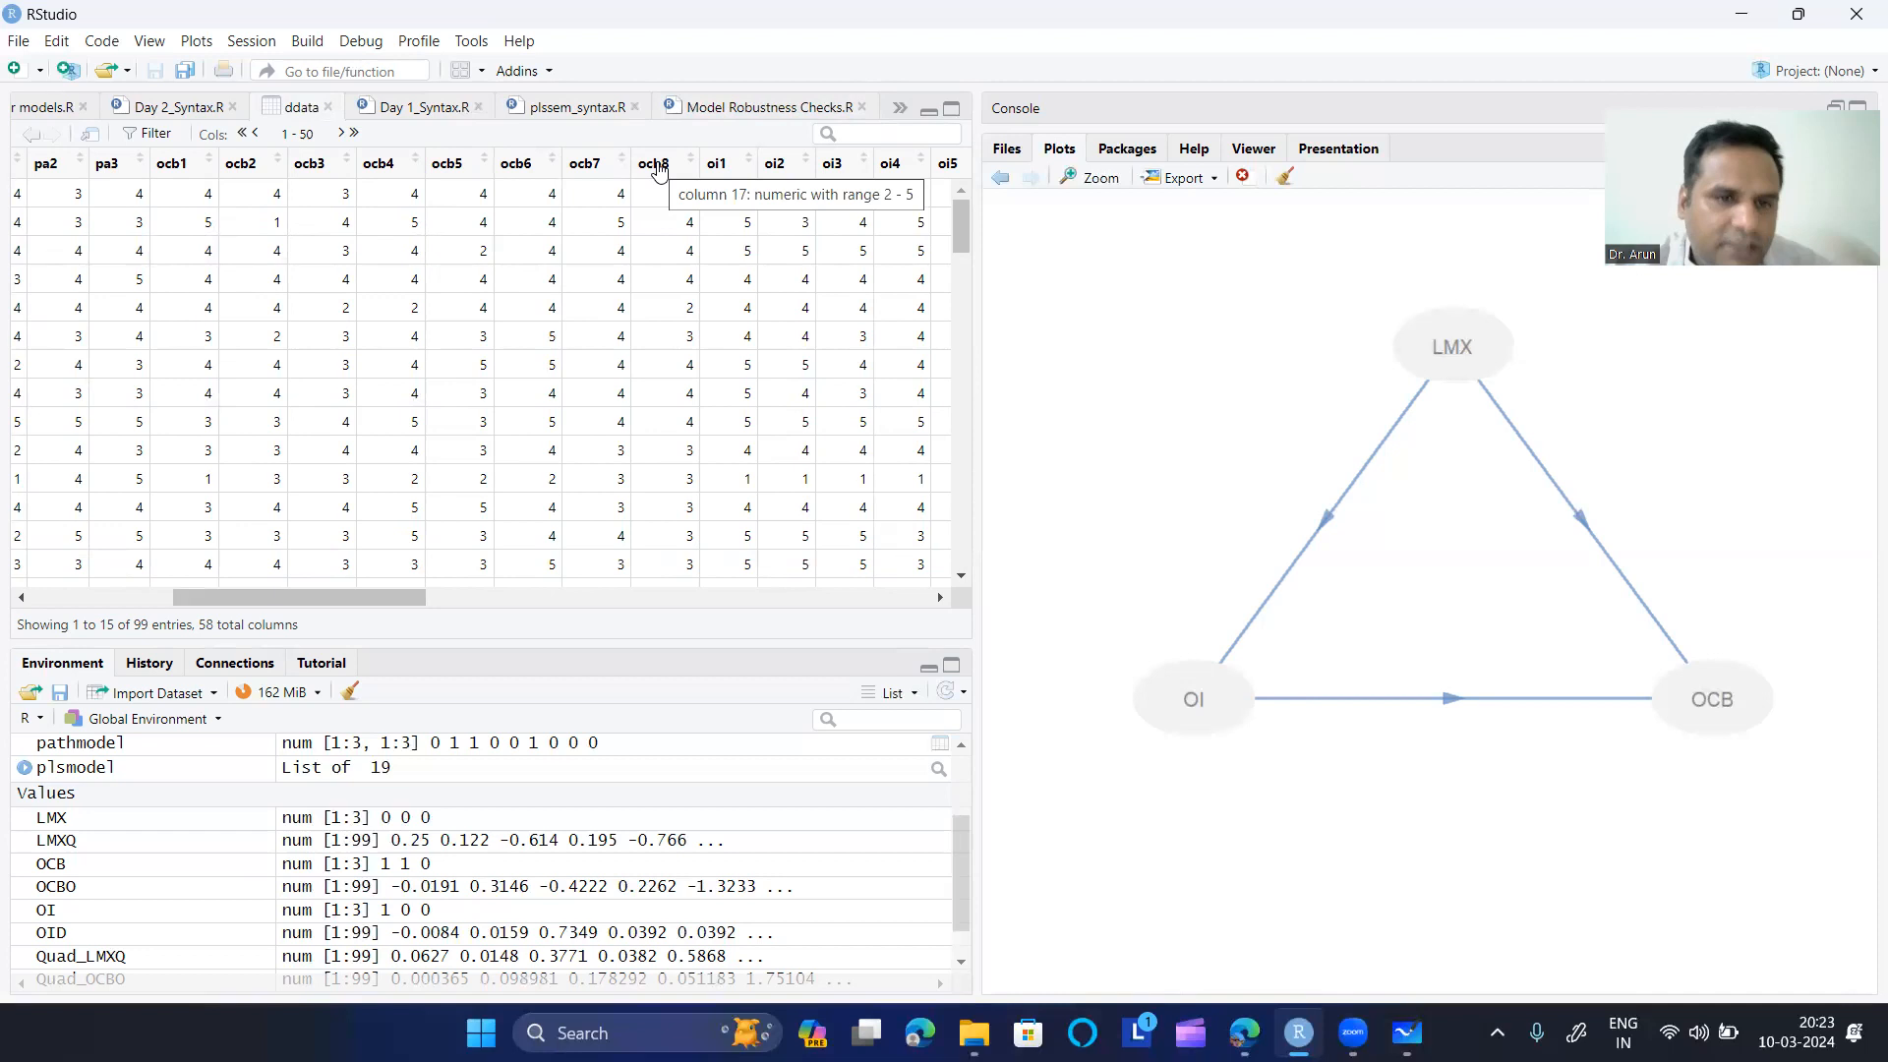
pyautogui.click(755, 106)
pyautogui.press('BackSpace')
pyautogui.write('0')
pyautogui.press('Right')
pyautogui.press('Right')
pyautogui.press('Right')
pyautogui.press('BackSpace')
pyautogui.write('7')
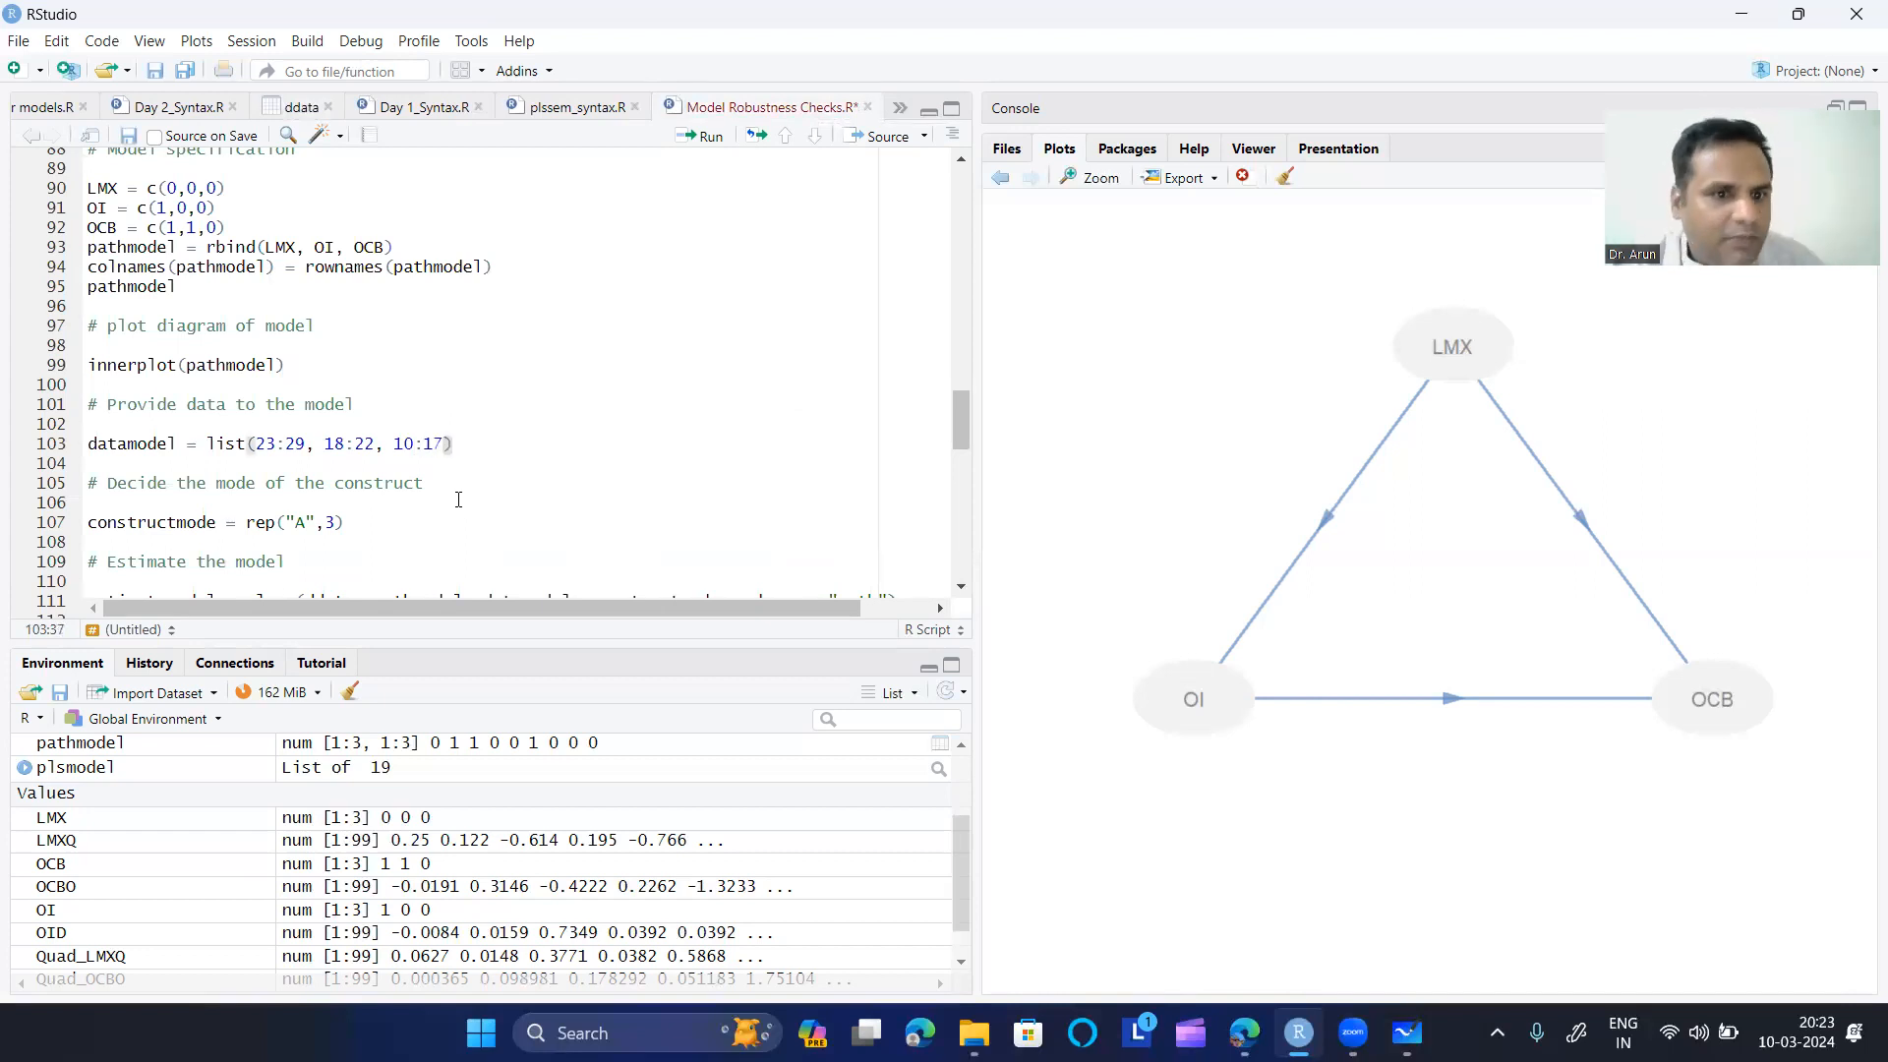
pyautogui.press('Right')
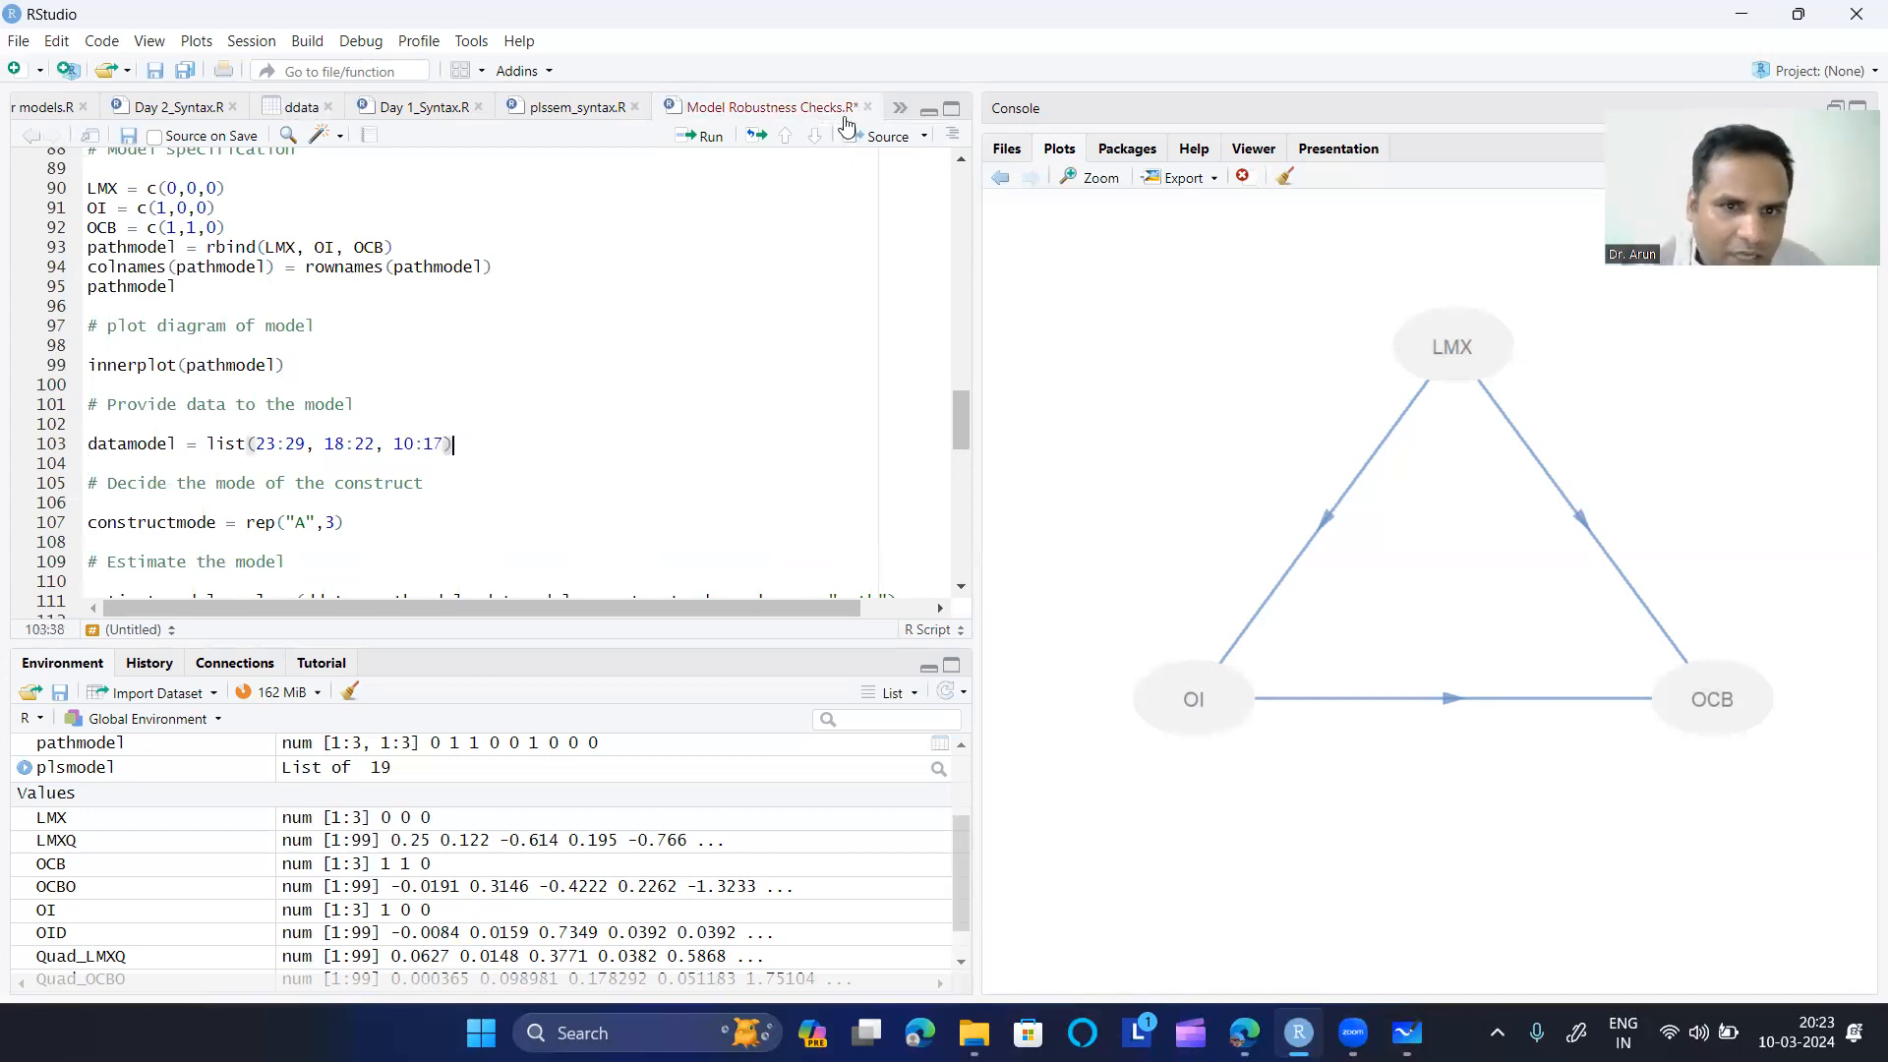
# - Run the corrected datamodel line and the constructmode = rep("A",3) line
pyautogui.click(710, 137)
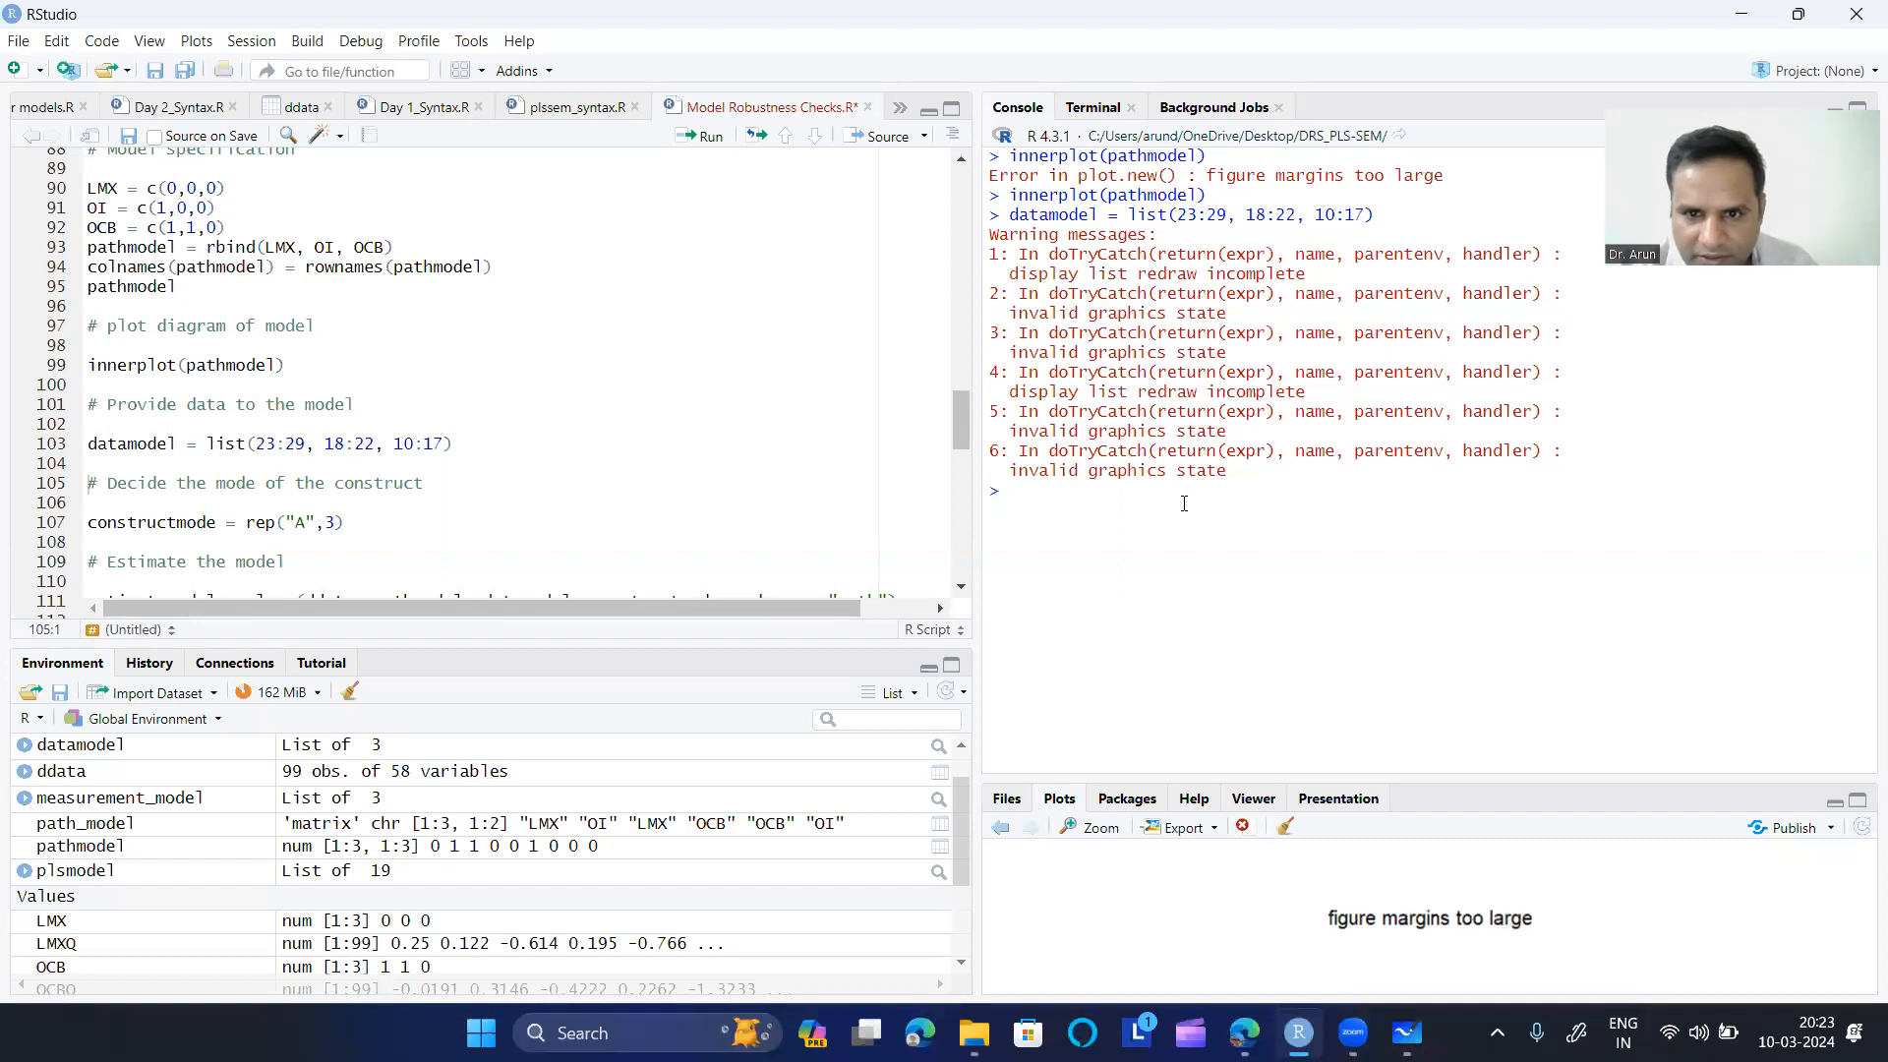
pyautogui.click(351, 524)
pyautogui.moveTo(88, 523); pyautogui.dragTo(346, 523)
pyautogui.click(298, 524)
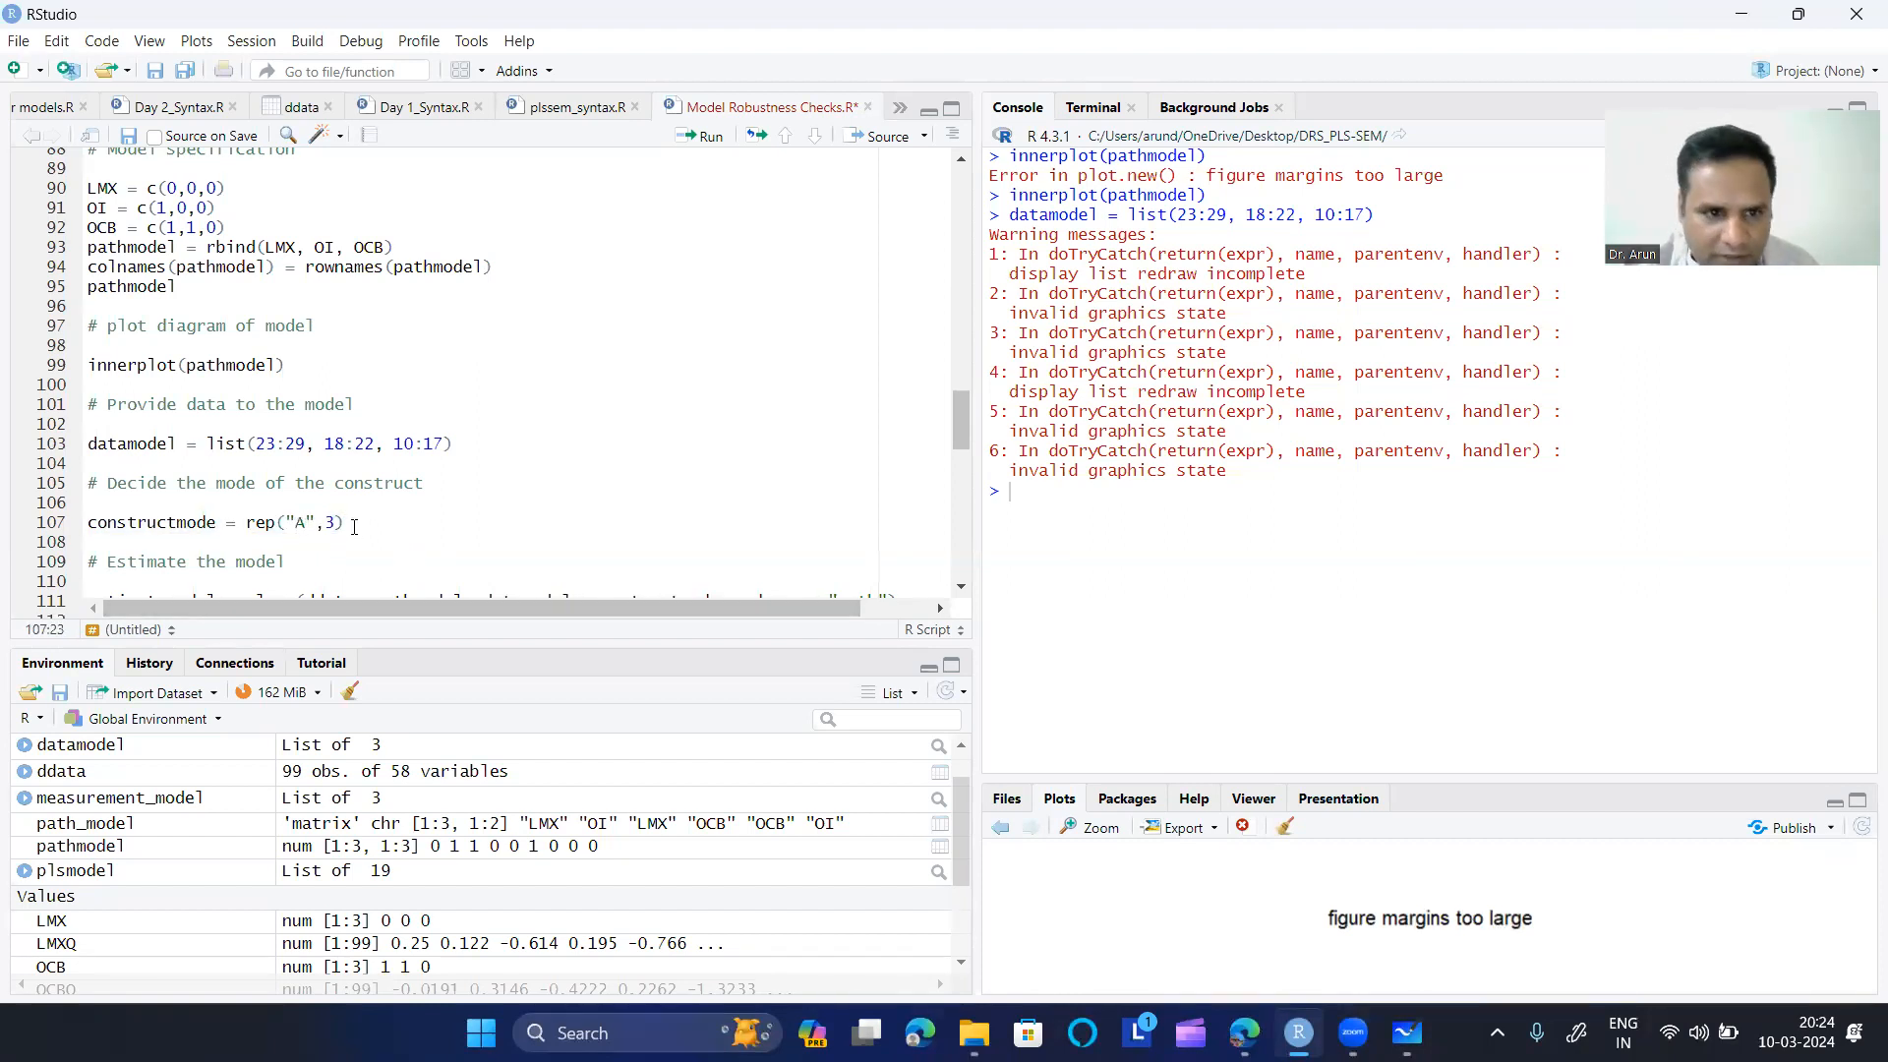
pyautogui.click(700, 137)
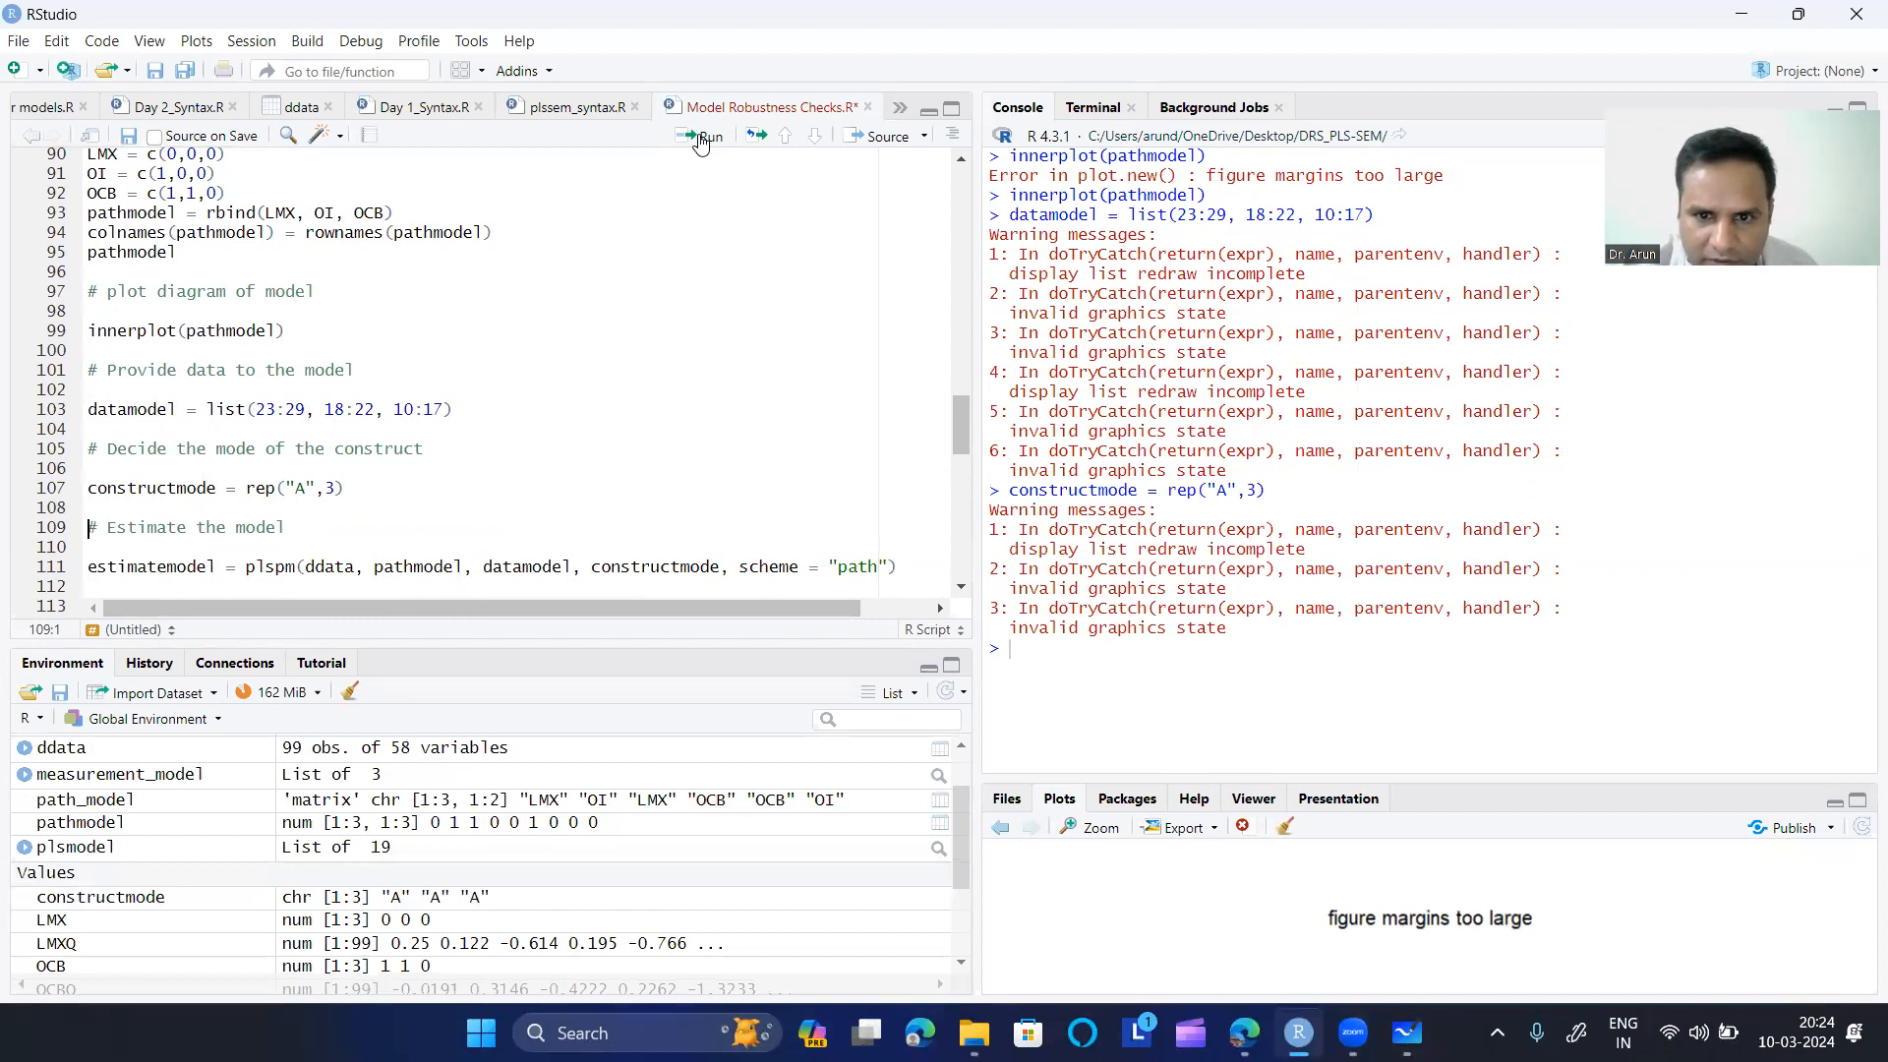
# - Estimate the model with the plspm line using the path scheme and store its summary in abc
pyautogui.scroll(-2, 395, 423)
pyautogui.click(438, 446)
pyautogui.click(714, 138)
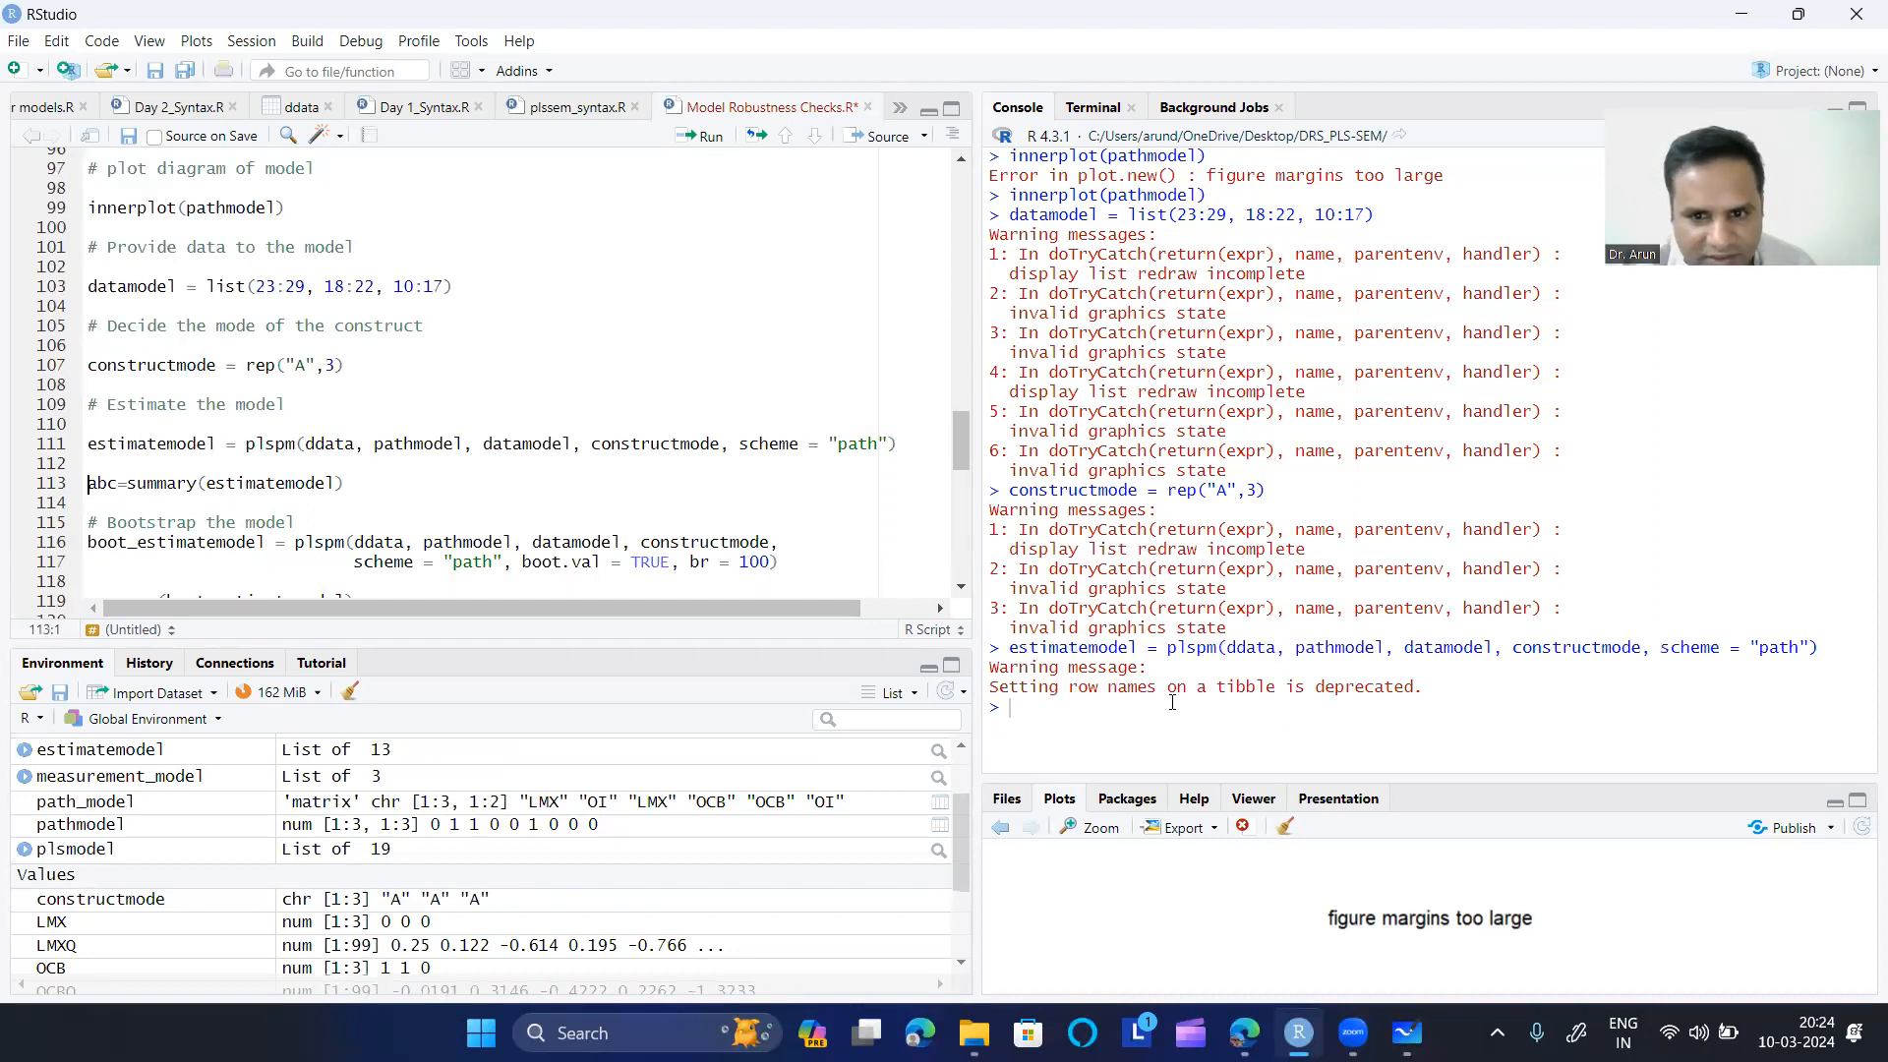
pyautogui.click(707, 136)
# - Print the abc summary in a widened and cleared console
pyautogui.moveTo(974, 735); pyautogui.dragTo(767, 736)
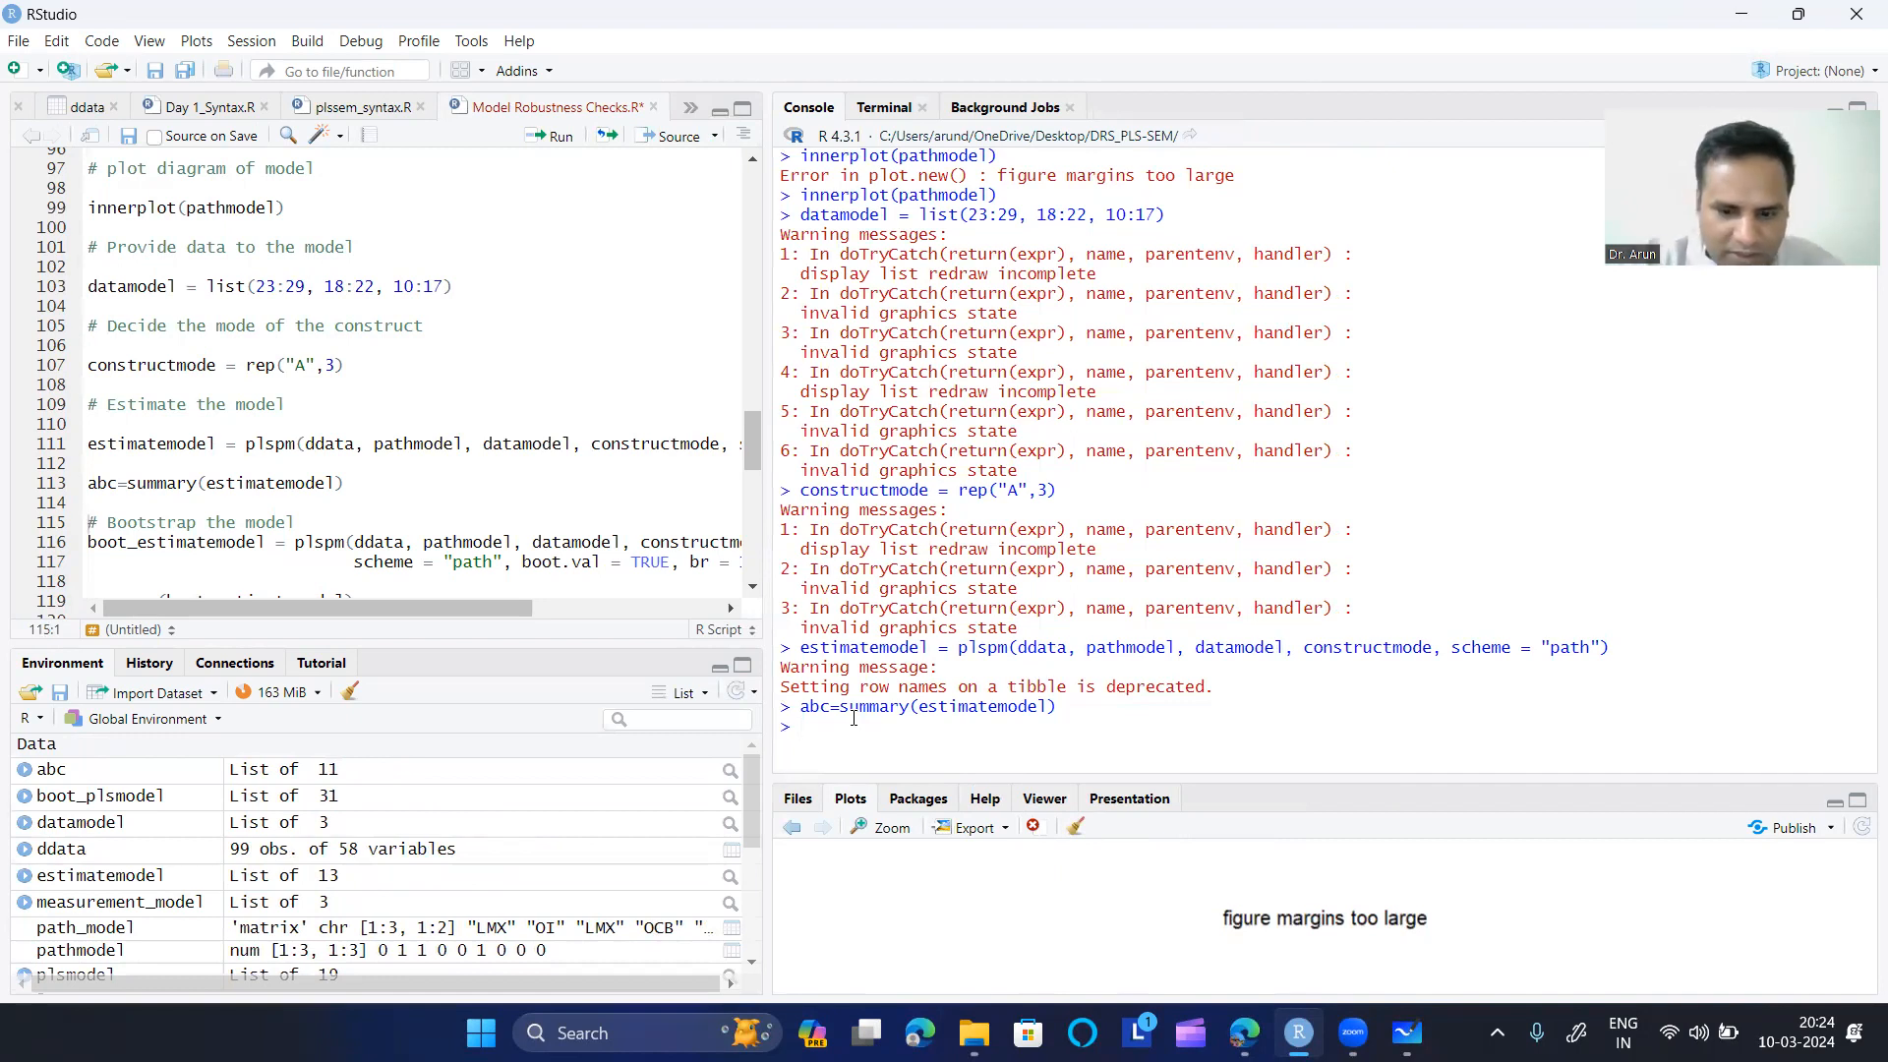
pyautogui.hotkey('ctrl', 'l')
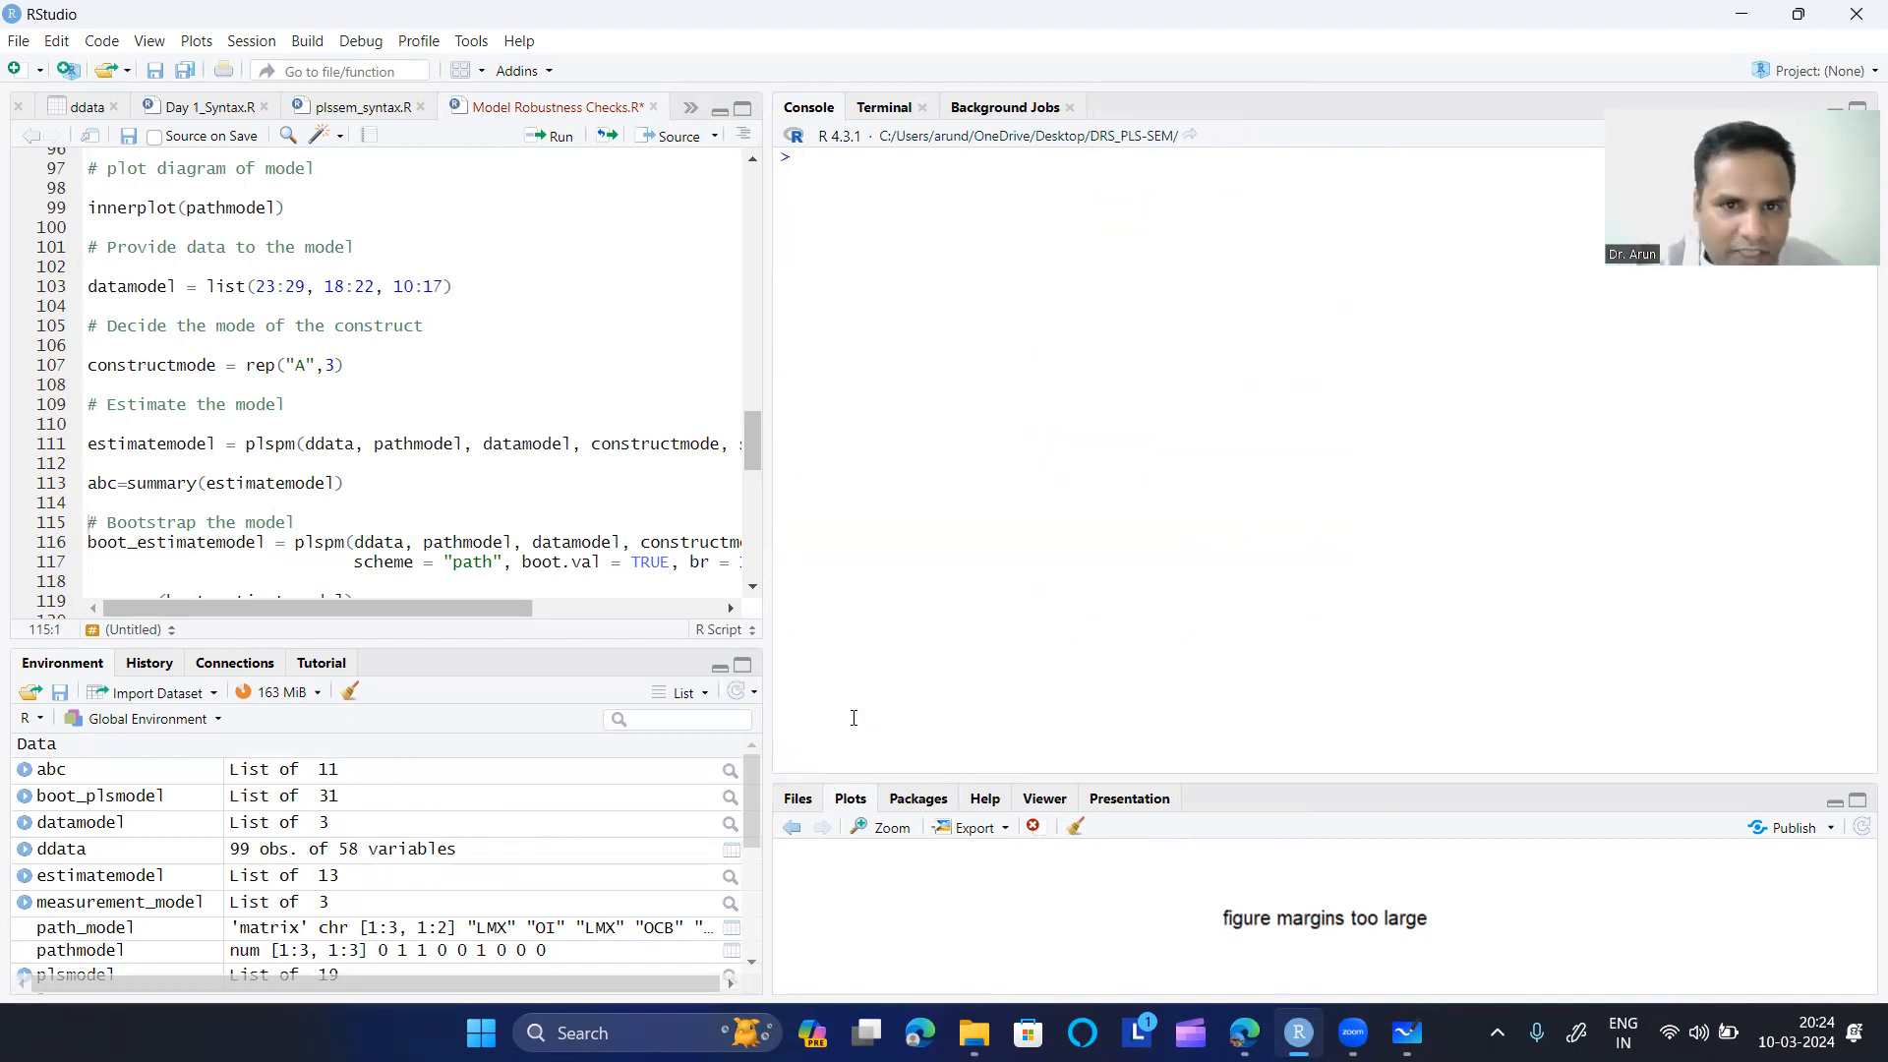
pyautogui.write('abc')
pyautogui.press('Return')
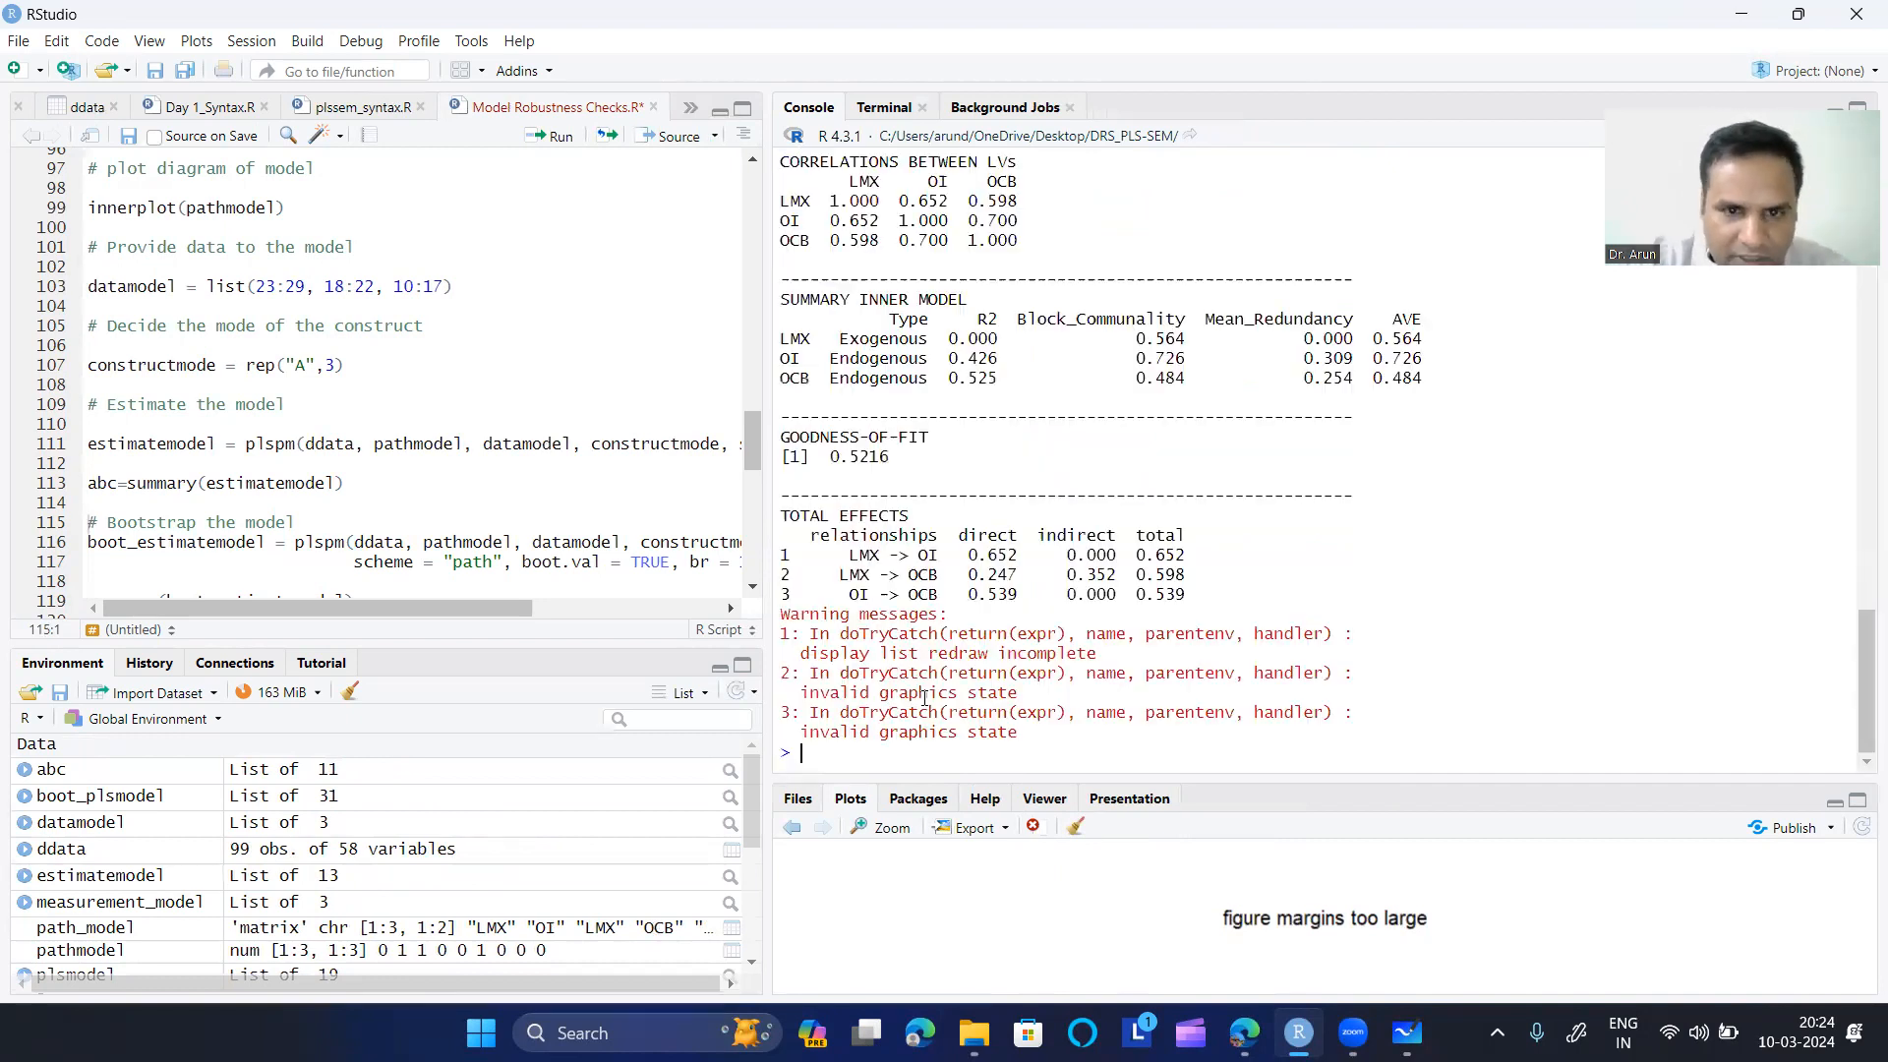
# - Review the model specification section at the start of the abc output, from the number of cases to the convergence iterations
pyautogui.scroll(10, 1188, 642)
pyautogui.scroll(10, 1188, 641)
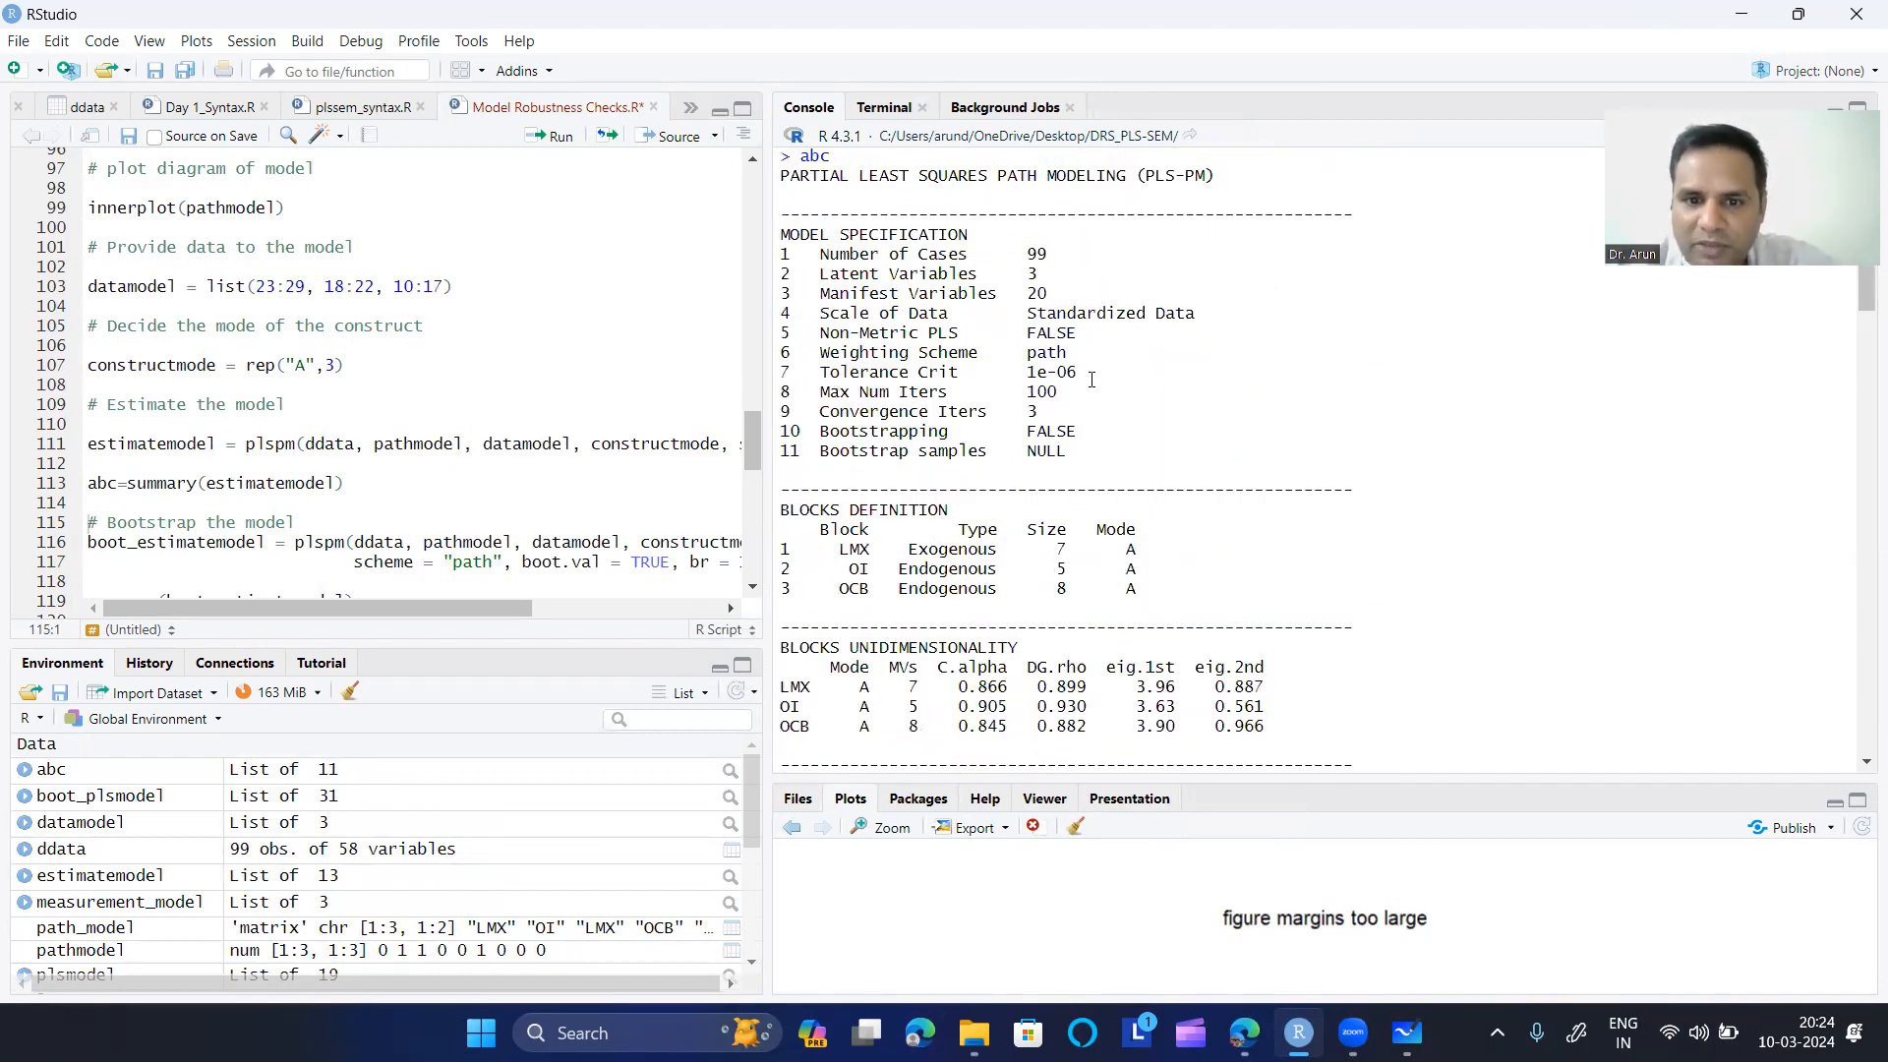
pyautogui.scroll(-3, 1092, 379)
pyautogui.scroll(3, 1025, 401)
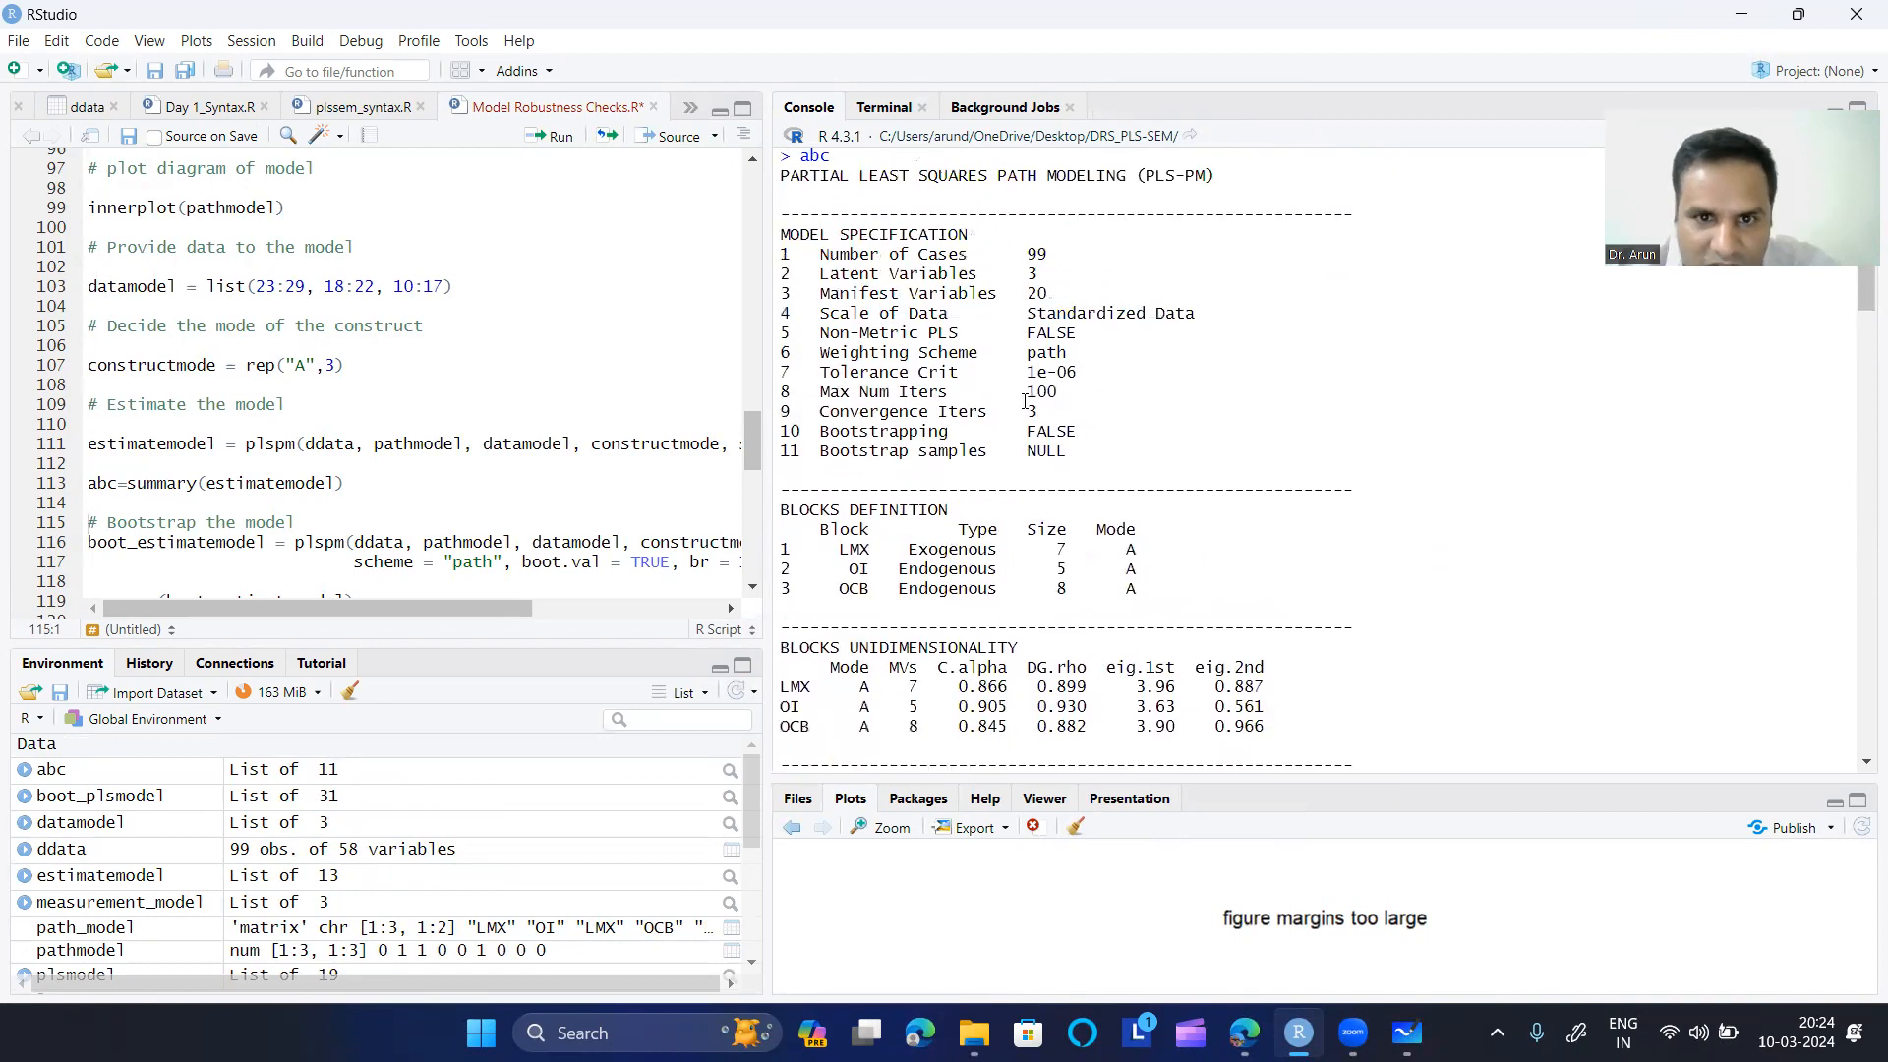
pyautogui.moveTo(822, 255); pyautogui.dragTo(1048, 256)
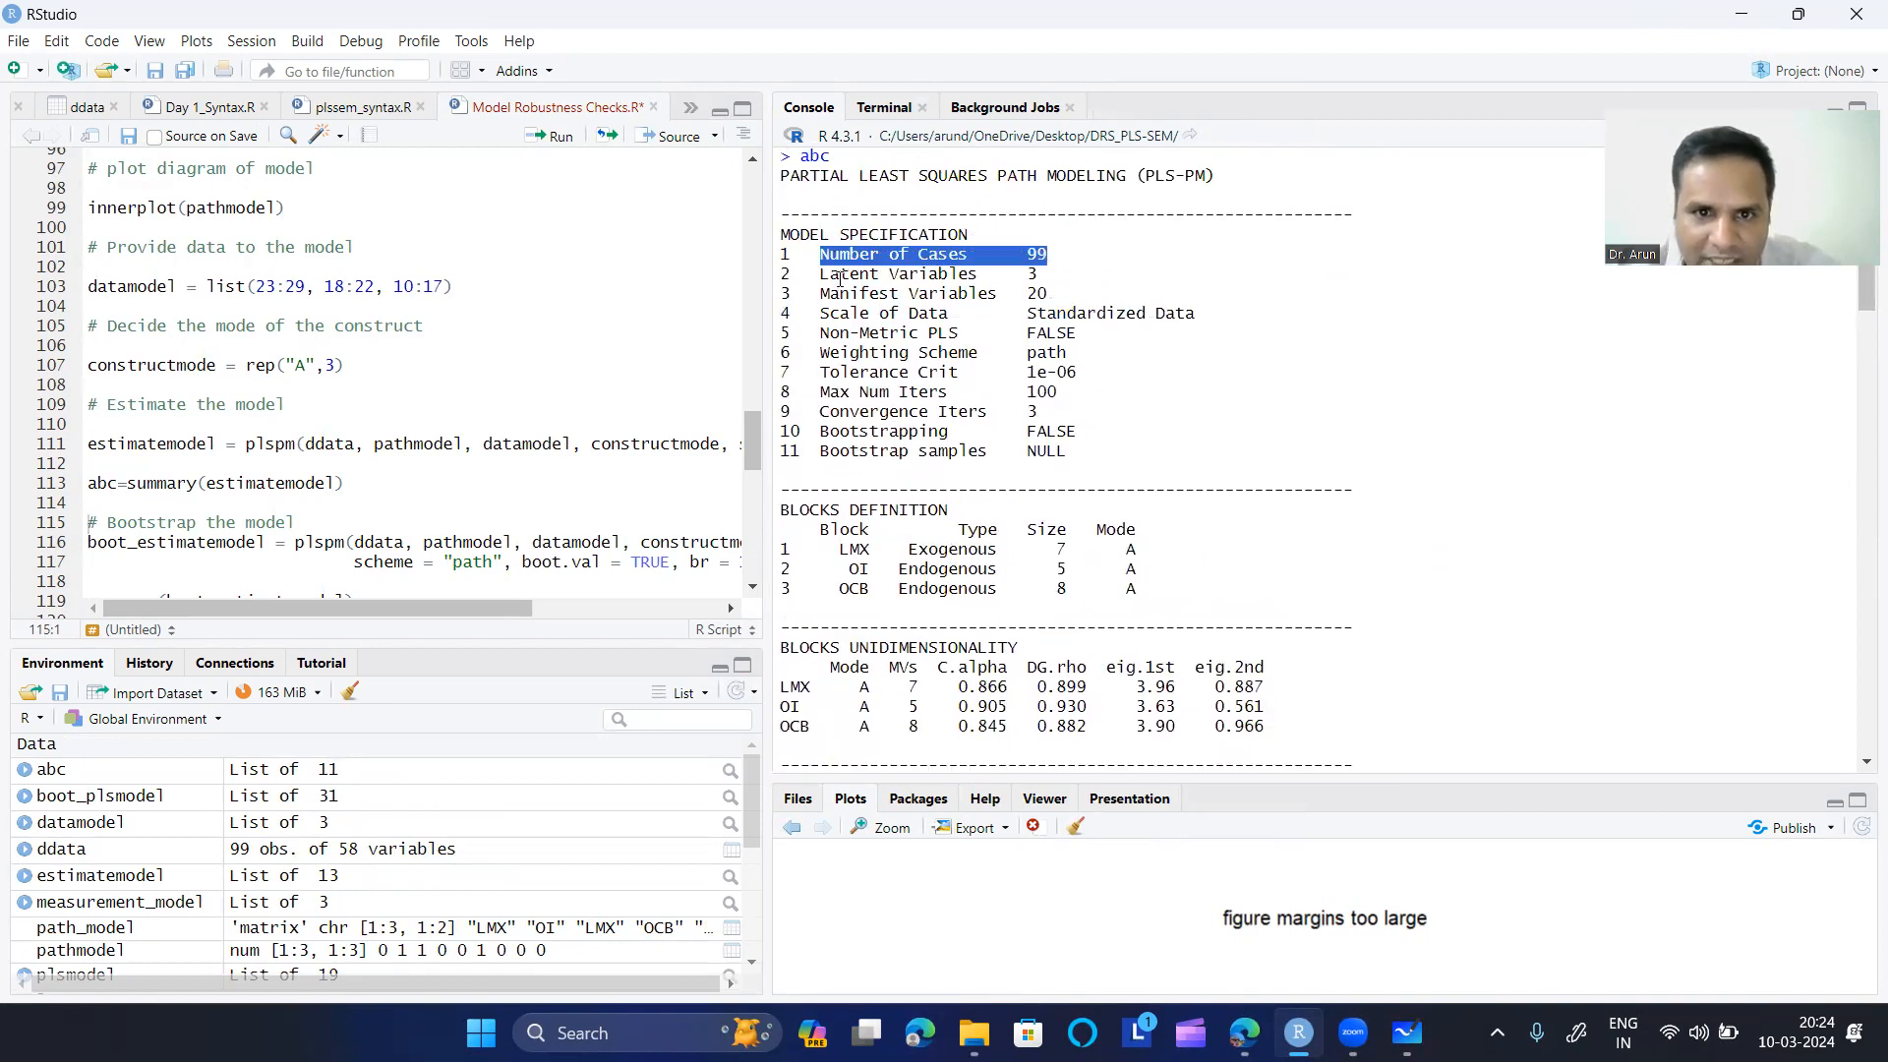
pyautogui.moveTo(814, 278); pyautogui.dragTo(1061, 267)
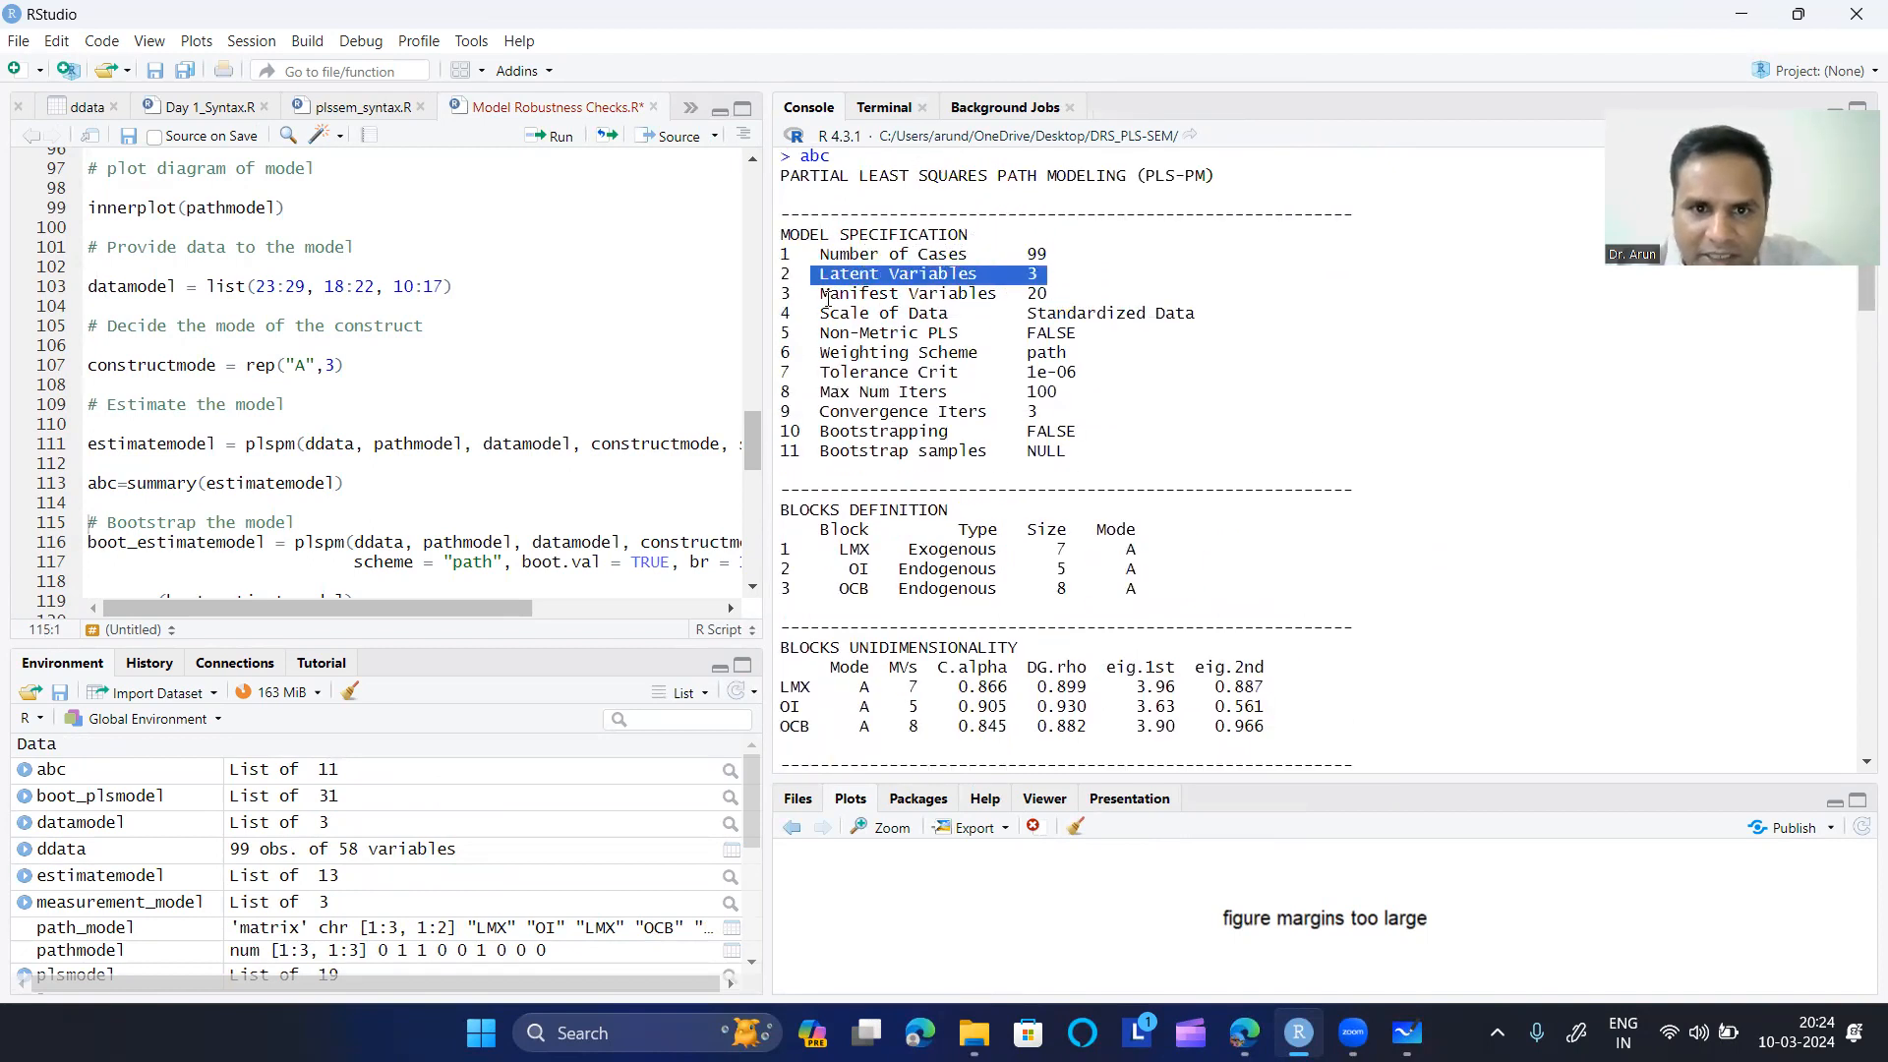
pyautogui.moveTo(829, 294); pyautogui.dragTo(1049, 293)
pyautogui.moveTo(840, 313); pyautogui.dragTo(1191, 316)
pyautogui.moveTo(1028, 334); pyautogui.dragTo(1087, 375)
pyautogui.moveTo(1019, 412); pyautogui.dragTo(1050, 415)
# - Examine the type, size and mode of LMX, OI and OCB in the blocks definition table
pyautogui.scroll(-3, 1247, 428)
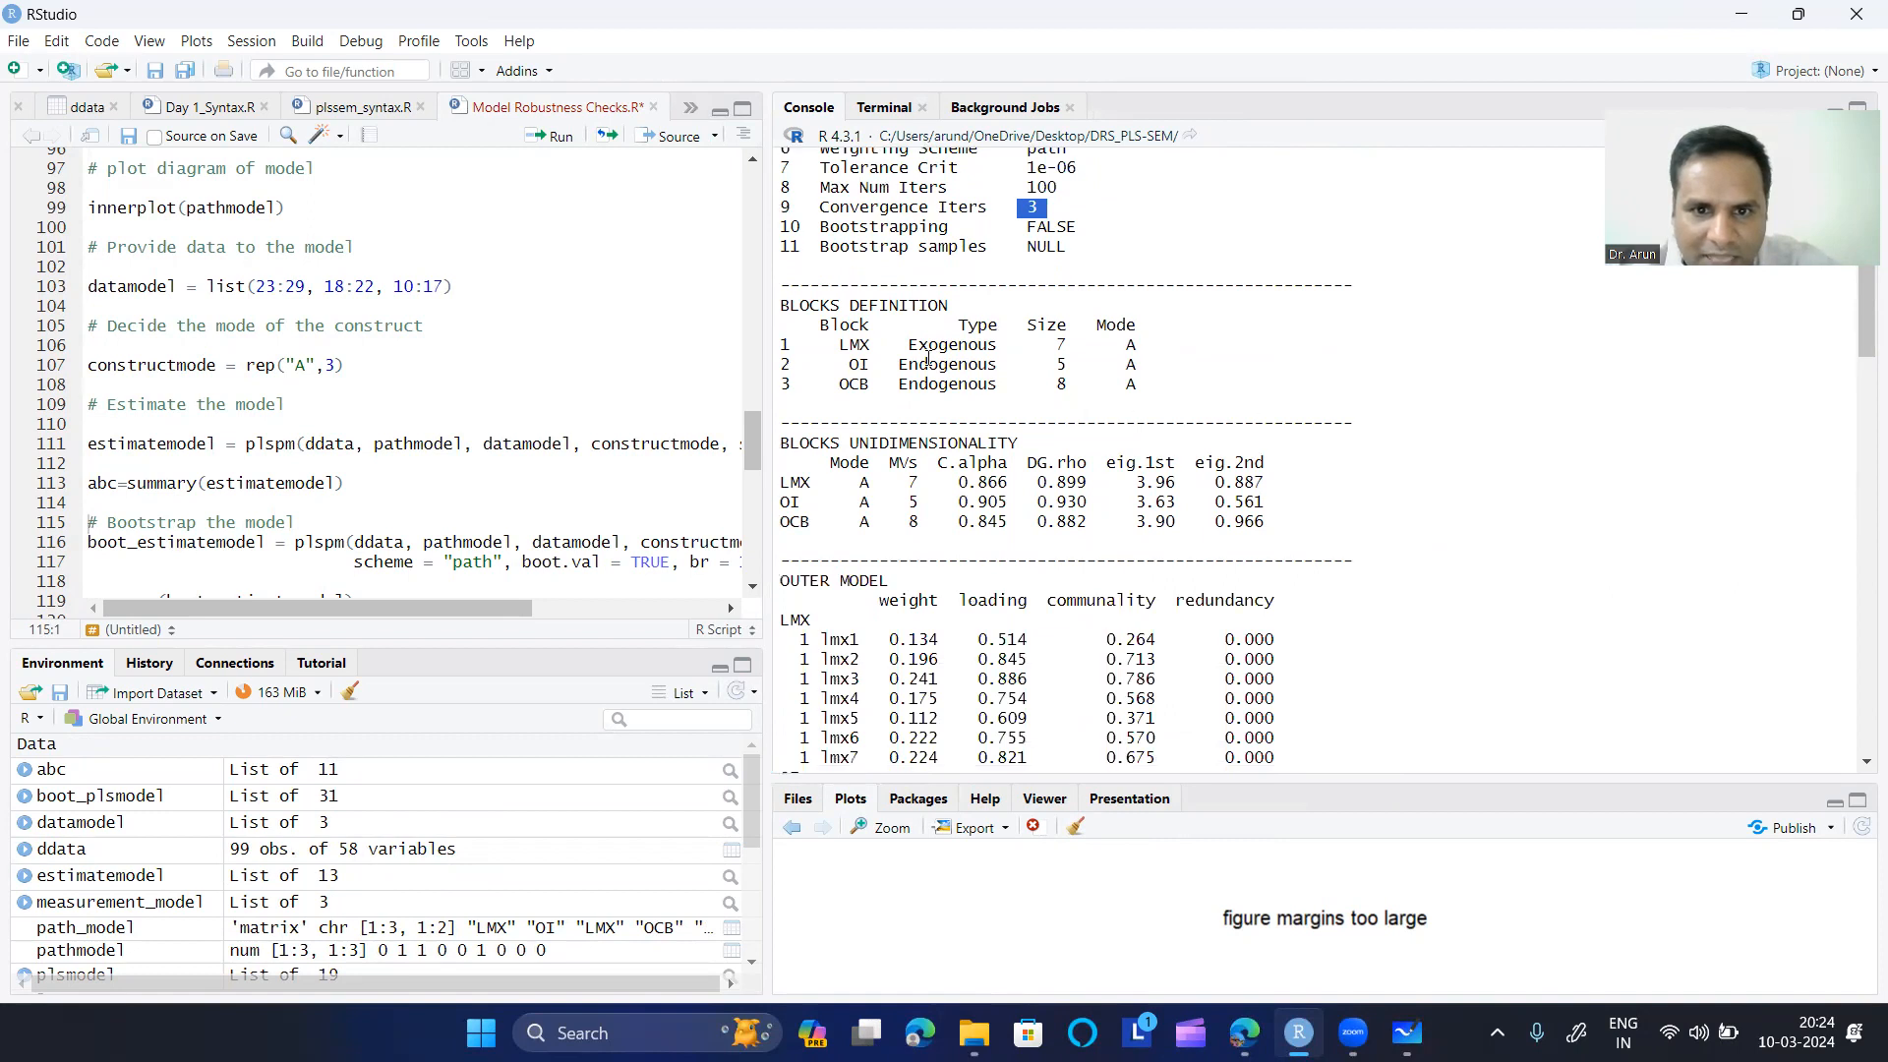
pyautogui.moveTo(828, 346); pyautogui.dragTo(1007, 346)
pyautogui.moveTo(900, 368); pyautogui.dragTo(1007, 368)
pyautogui.moveTo(839, 385); pyautogui.dragTo(1096, 349)
pyautogui.moveTo(1047, 366); pyautogui.dragTo(1138, 385)
pyautogui.scroll(-4, 1301, 419)
pyautogui.scroll(4, 1205, 488)
# - Examine C.alpha, DG.rho and the first and second eigenvalues of the three constructs in the blocks unidimensionality table
pyautogui.moveTo(792, 442); pyautogui.dragTo(1082, 462)
pyautogui.click(995, 536)
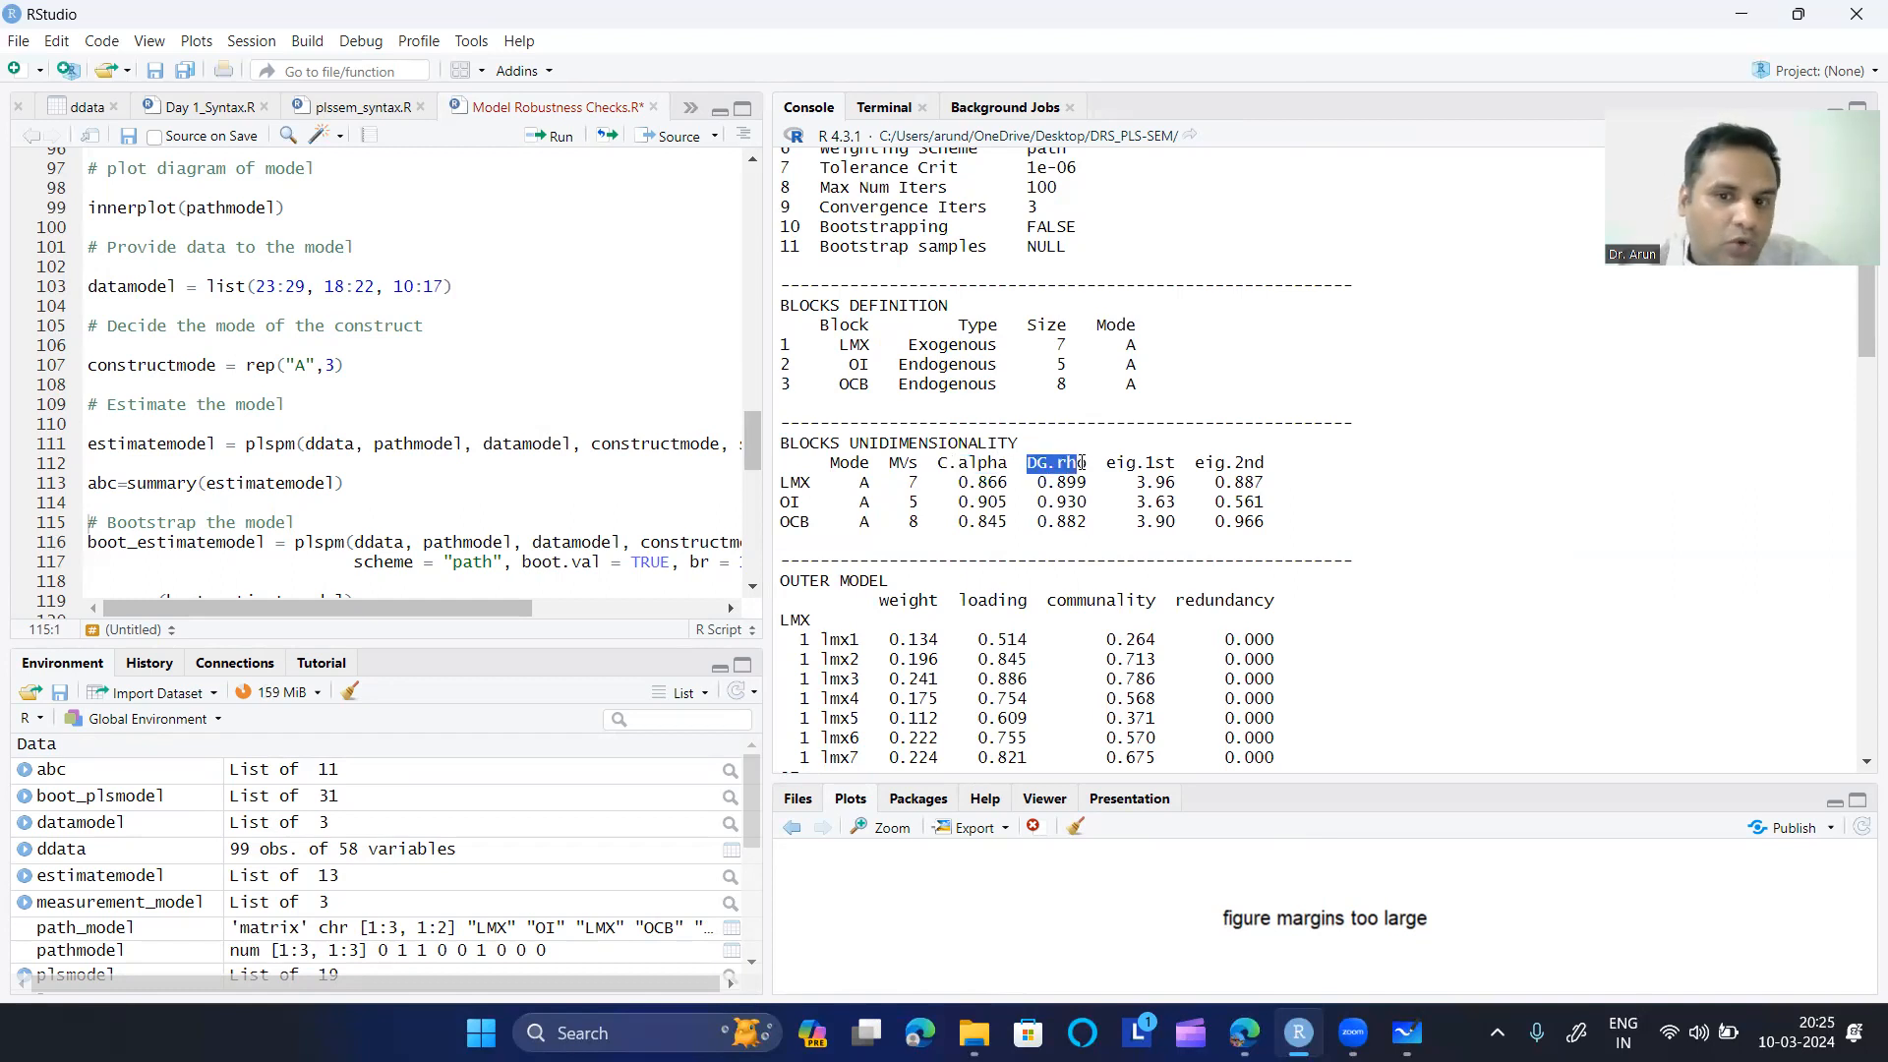
pyautogui.click(1057, 491)
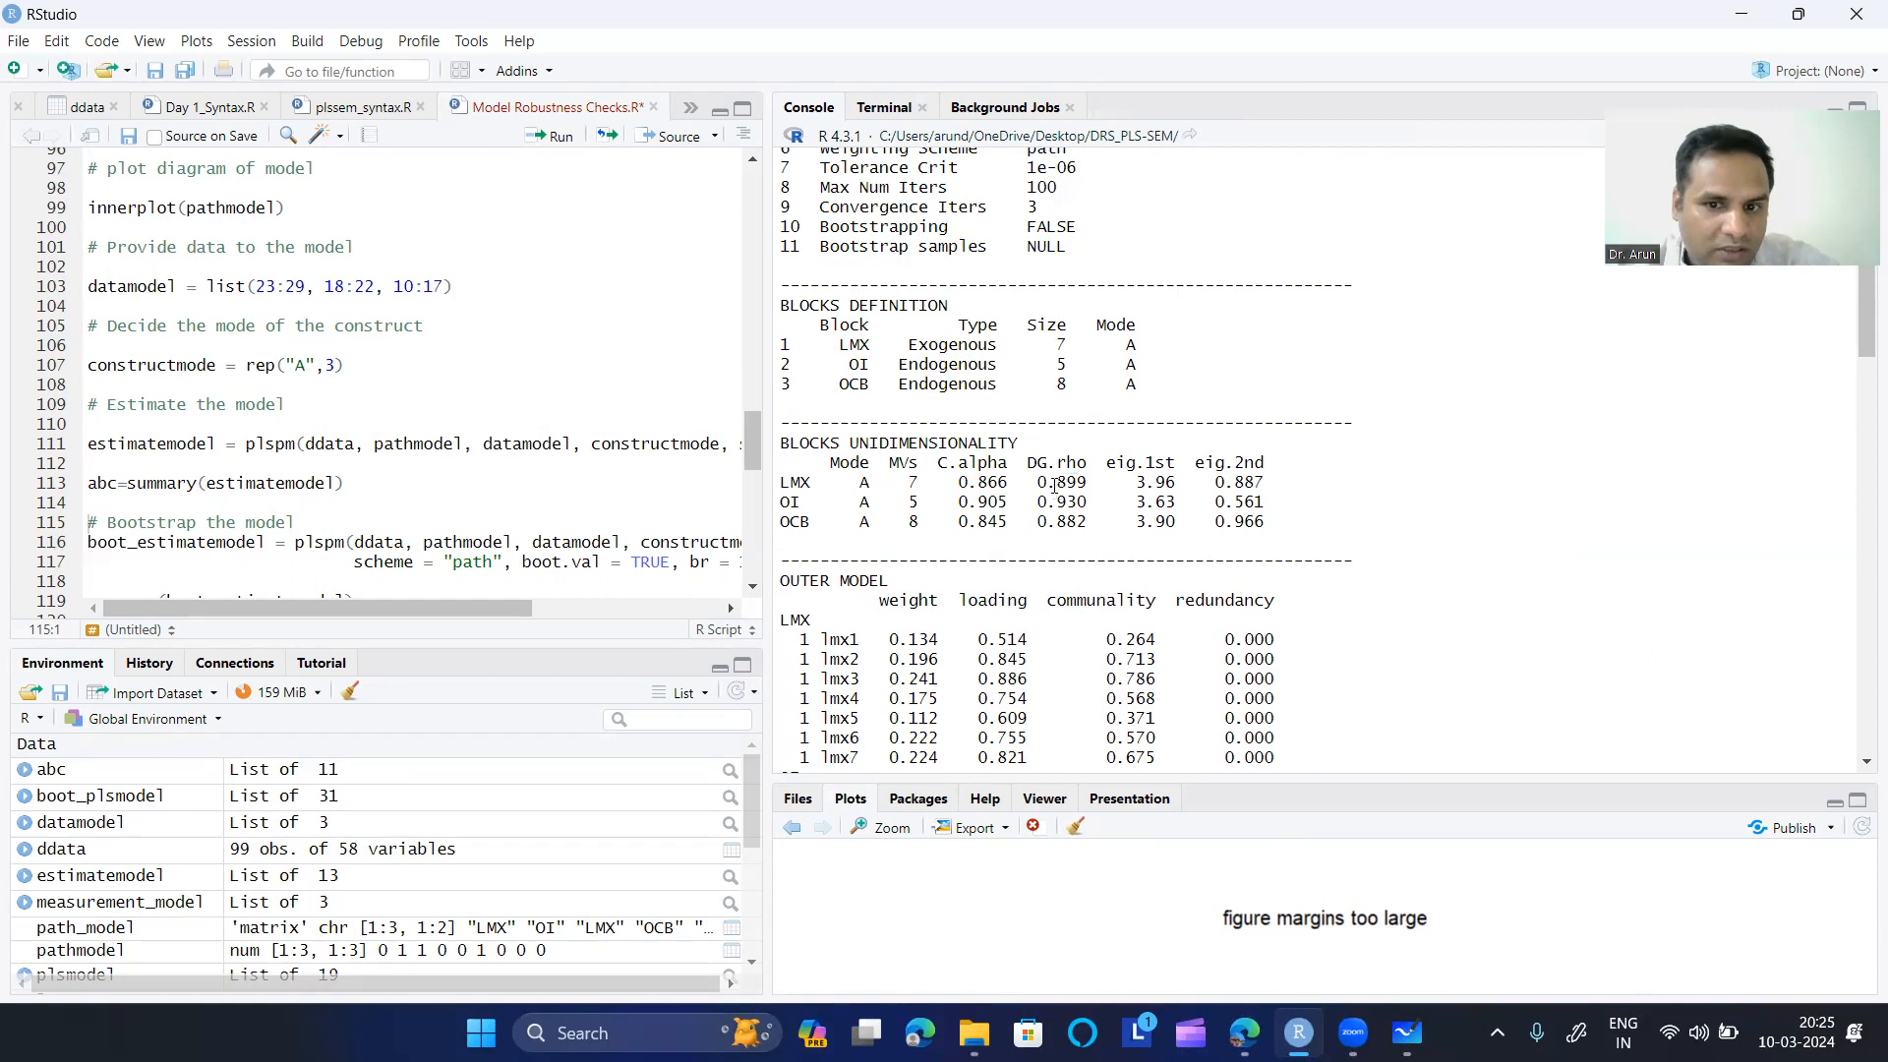
pyautogui.moveTo(1031, 462); pyautogui.dragTo(1145, 522)
pyautogui.click(1152, 494)
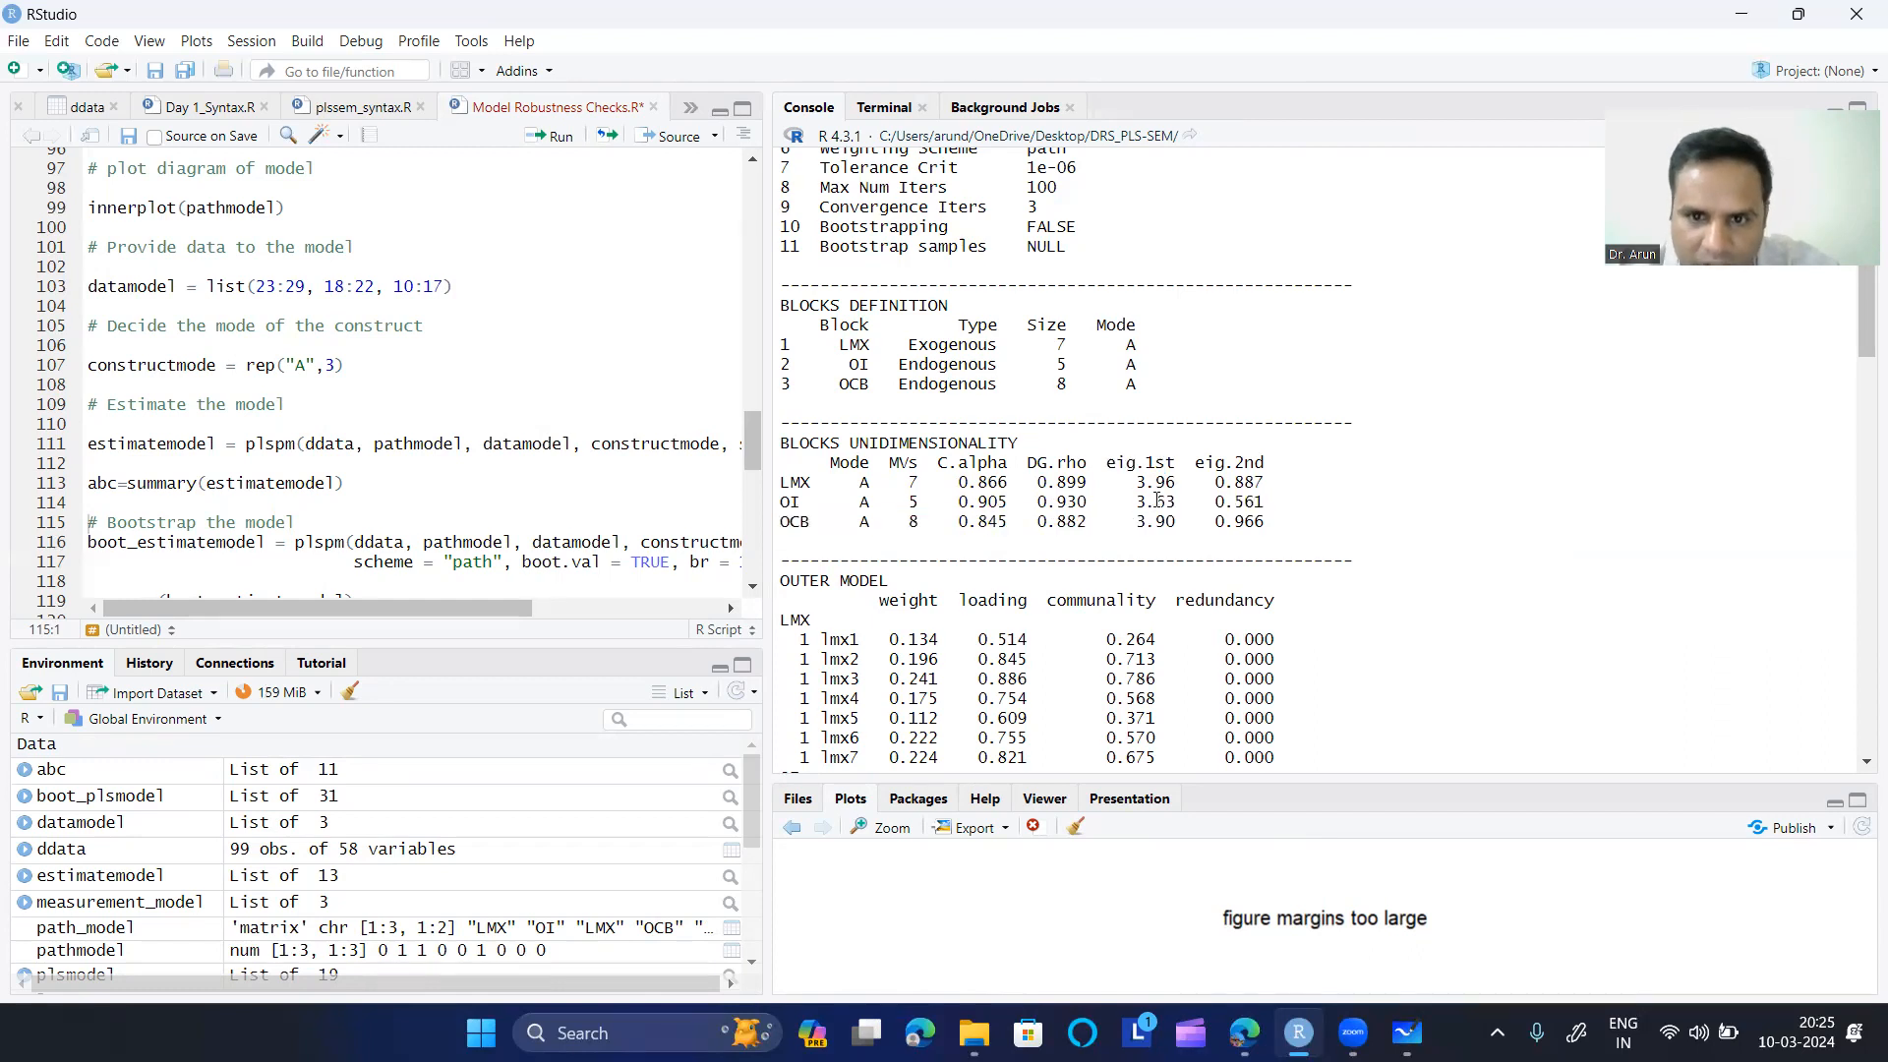
pyautogui.moveTo(1107, 462); pyautogui.dragTo(1194, 464)
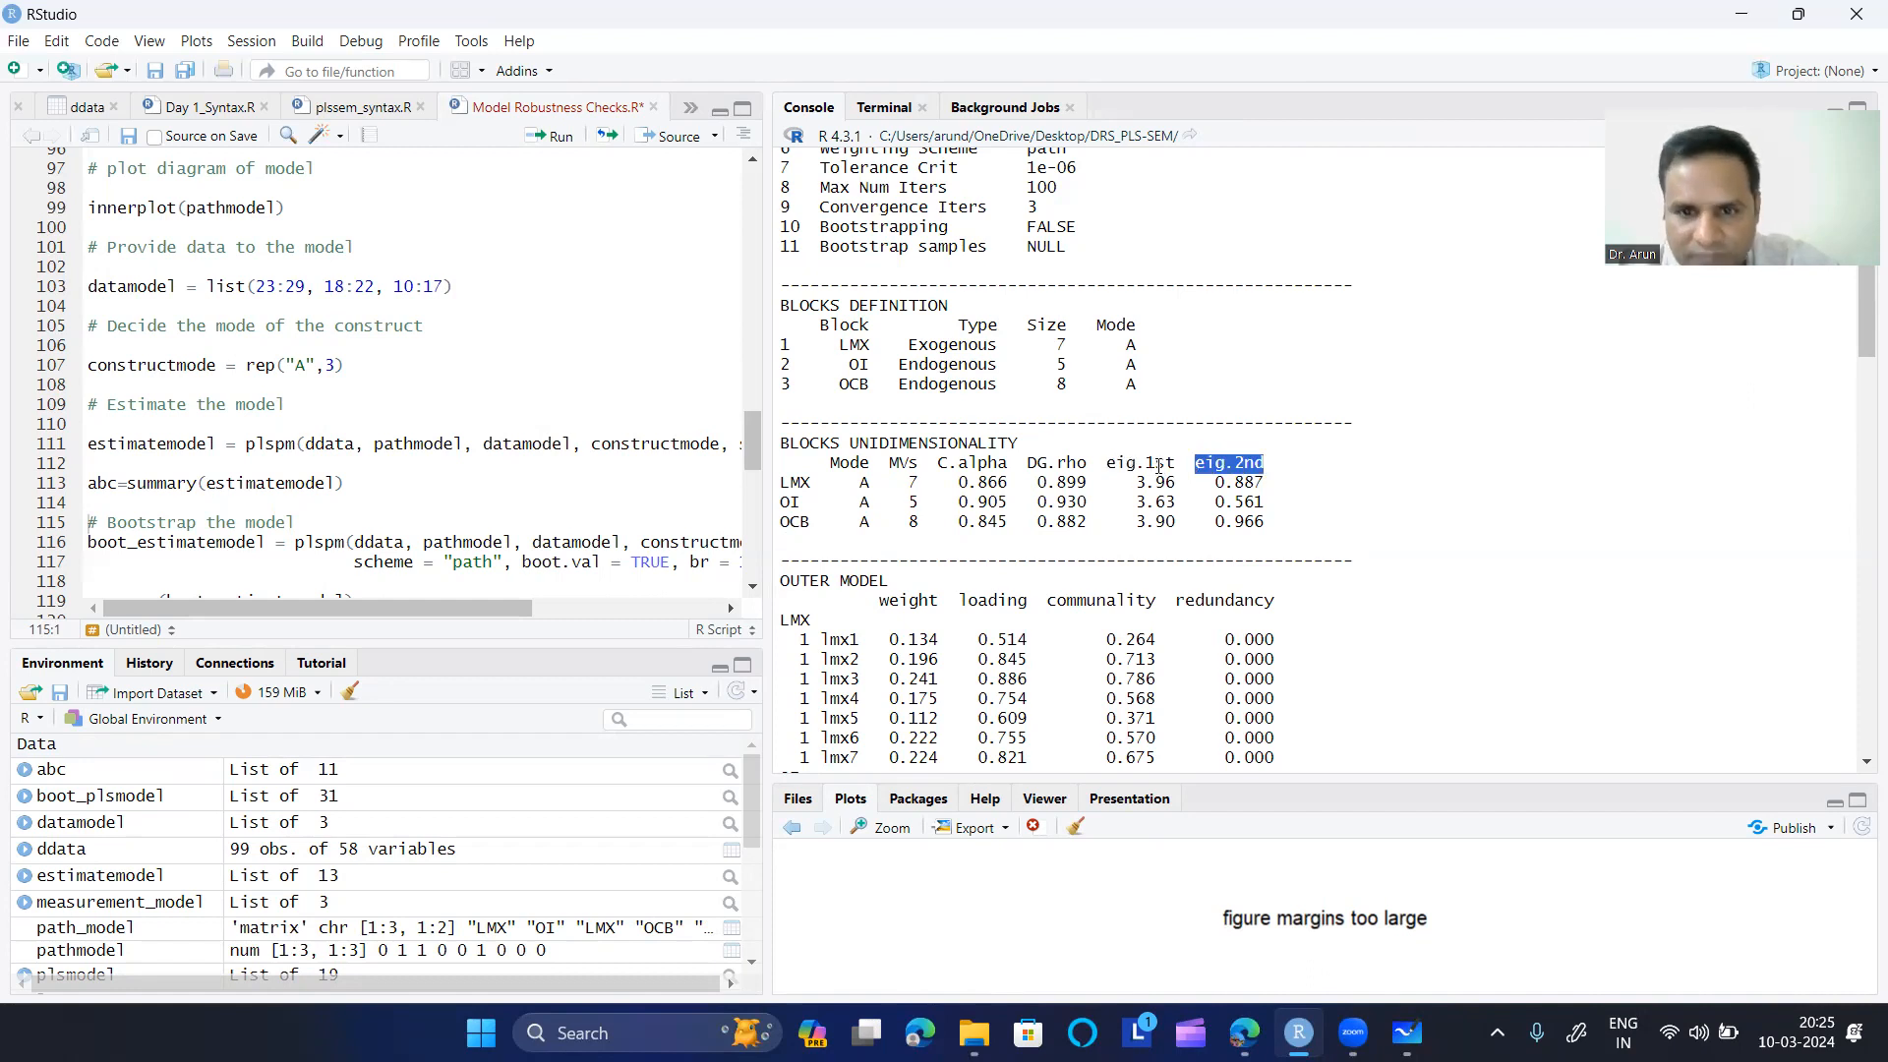
pyautogui.moveTo(1266, 462); pyautogui.dragTo(1201, 460)
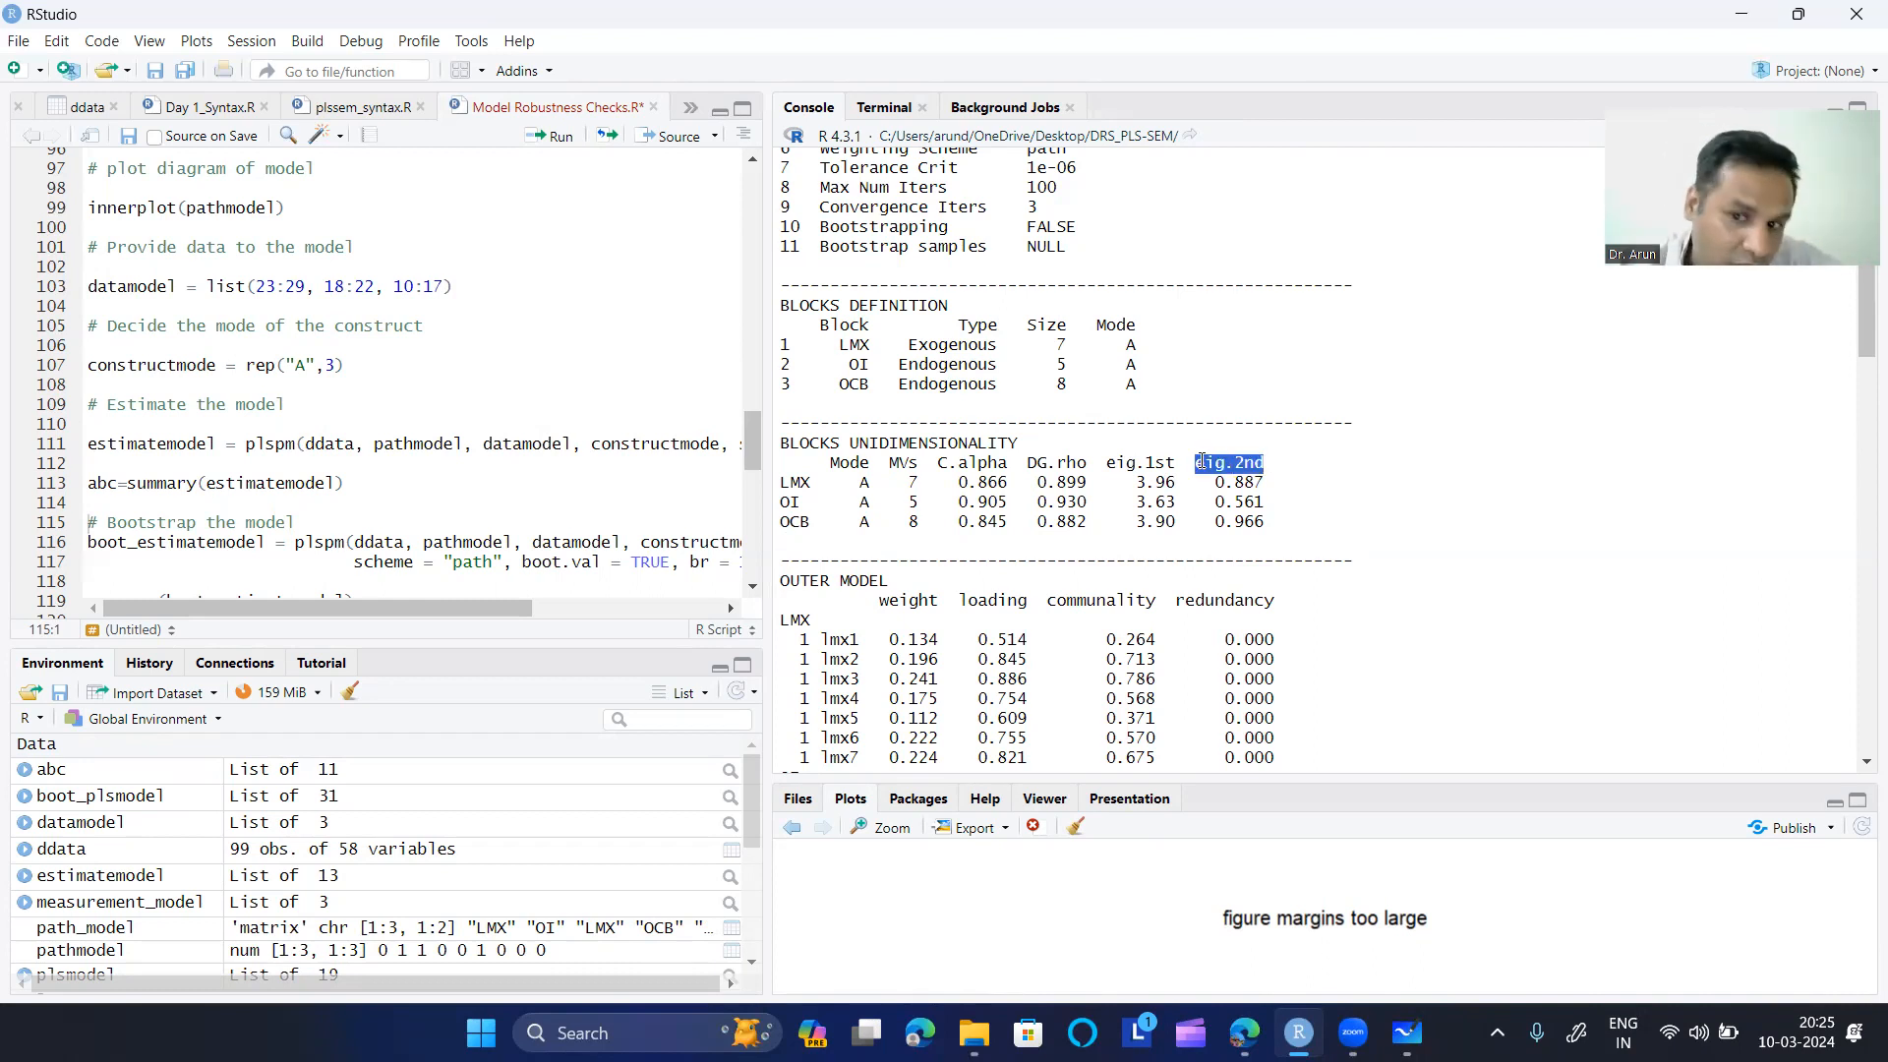
pyautogui.click(1201, 462)
pyautogui.moveTo(1175, 463); pyautogui.dragTo(1267, 459)
pyautogui.click(1118, 466)
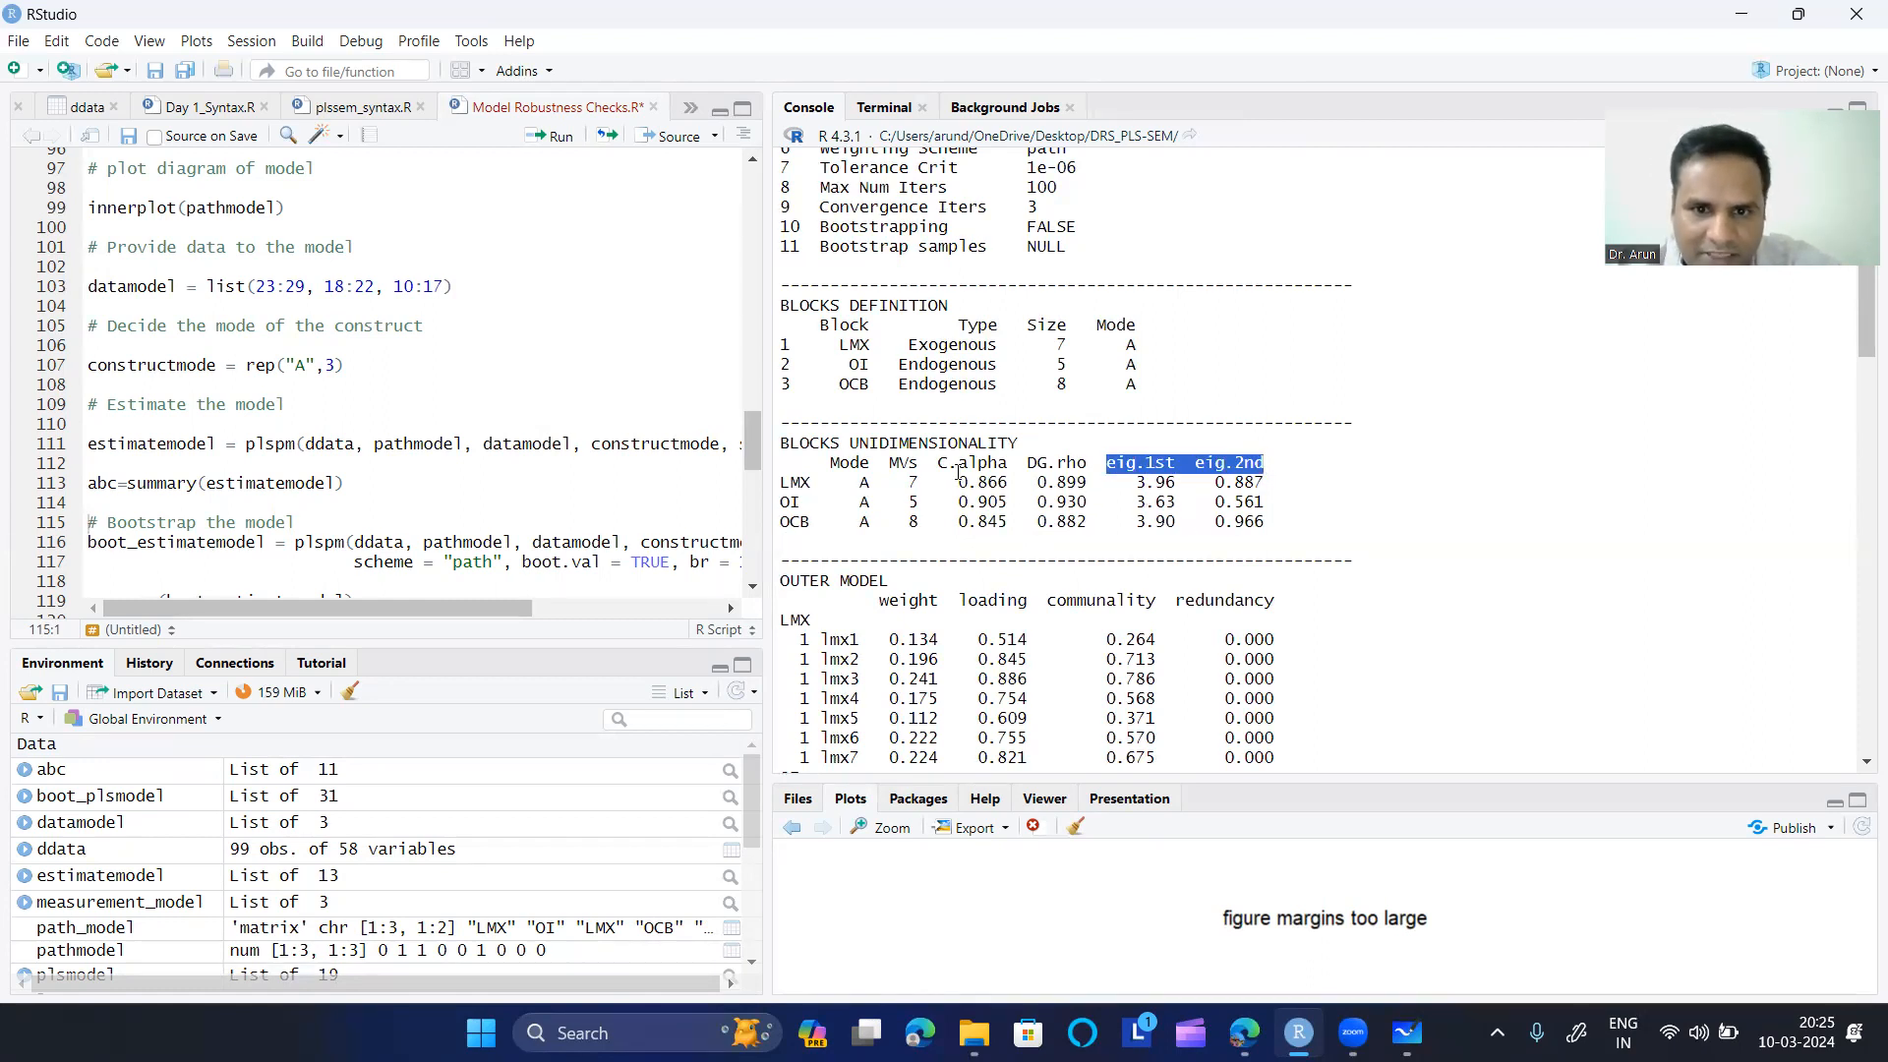
pyautogui.moveTo(939, 464); pyautogui.dragTo(1025, 458)
# - Examine the loadings in the outer model table, focusing on lmx1 and lmx5 for LMX and ocb1, ocb2 and ocb6 for OCB
pyautogui.scroll(-8, 1024, 535)
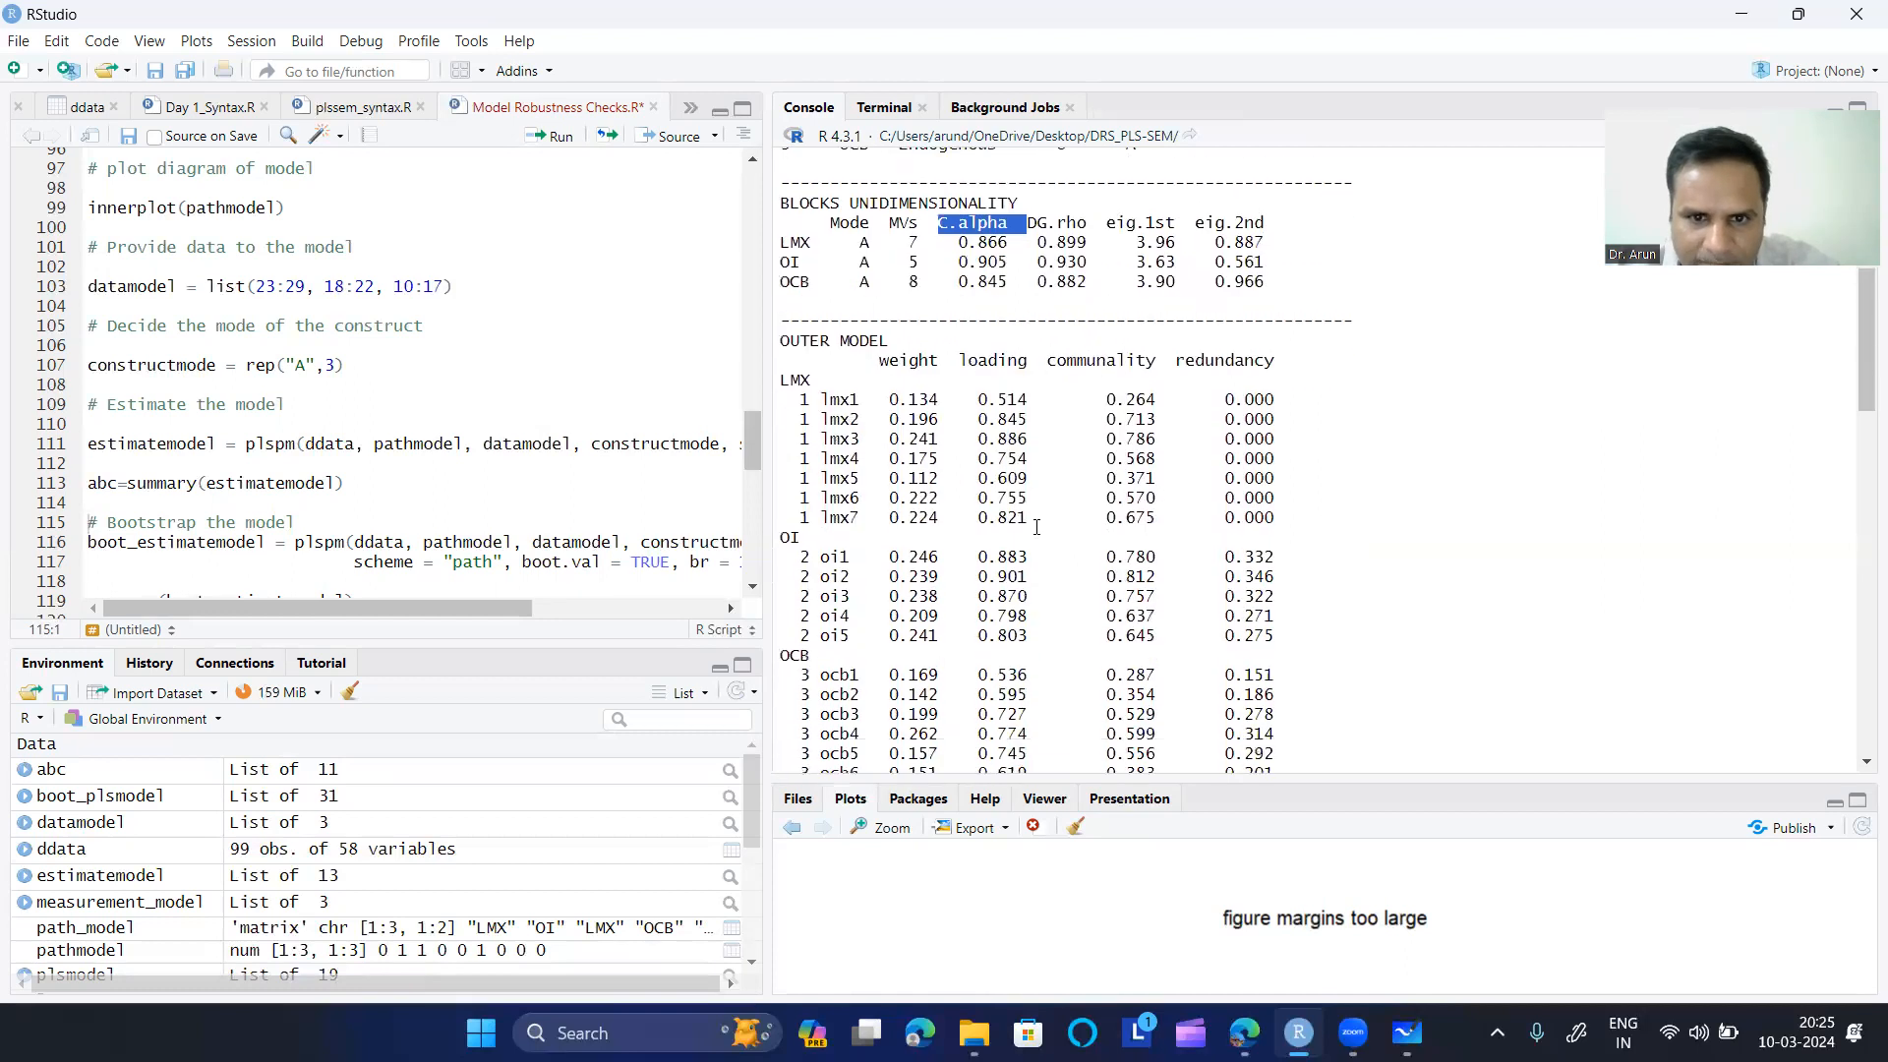
pyautogui.scroll(5, 952, 426)
pyautogui.moveTo(979, 434); pyautogui.dragTo(1026, 552)
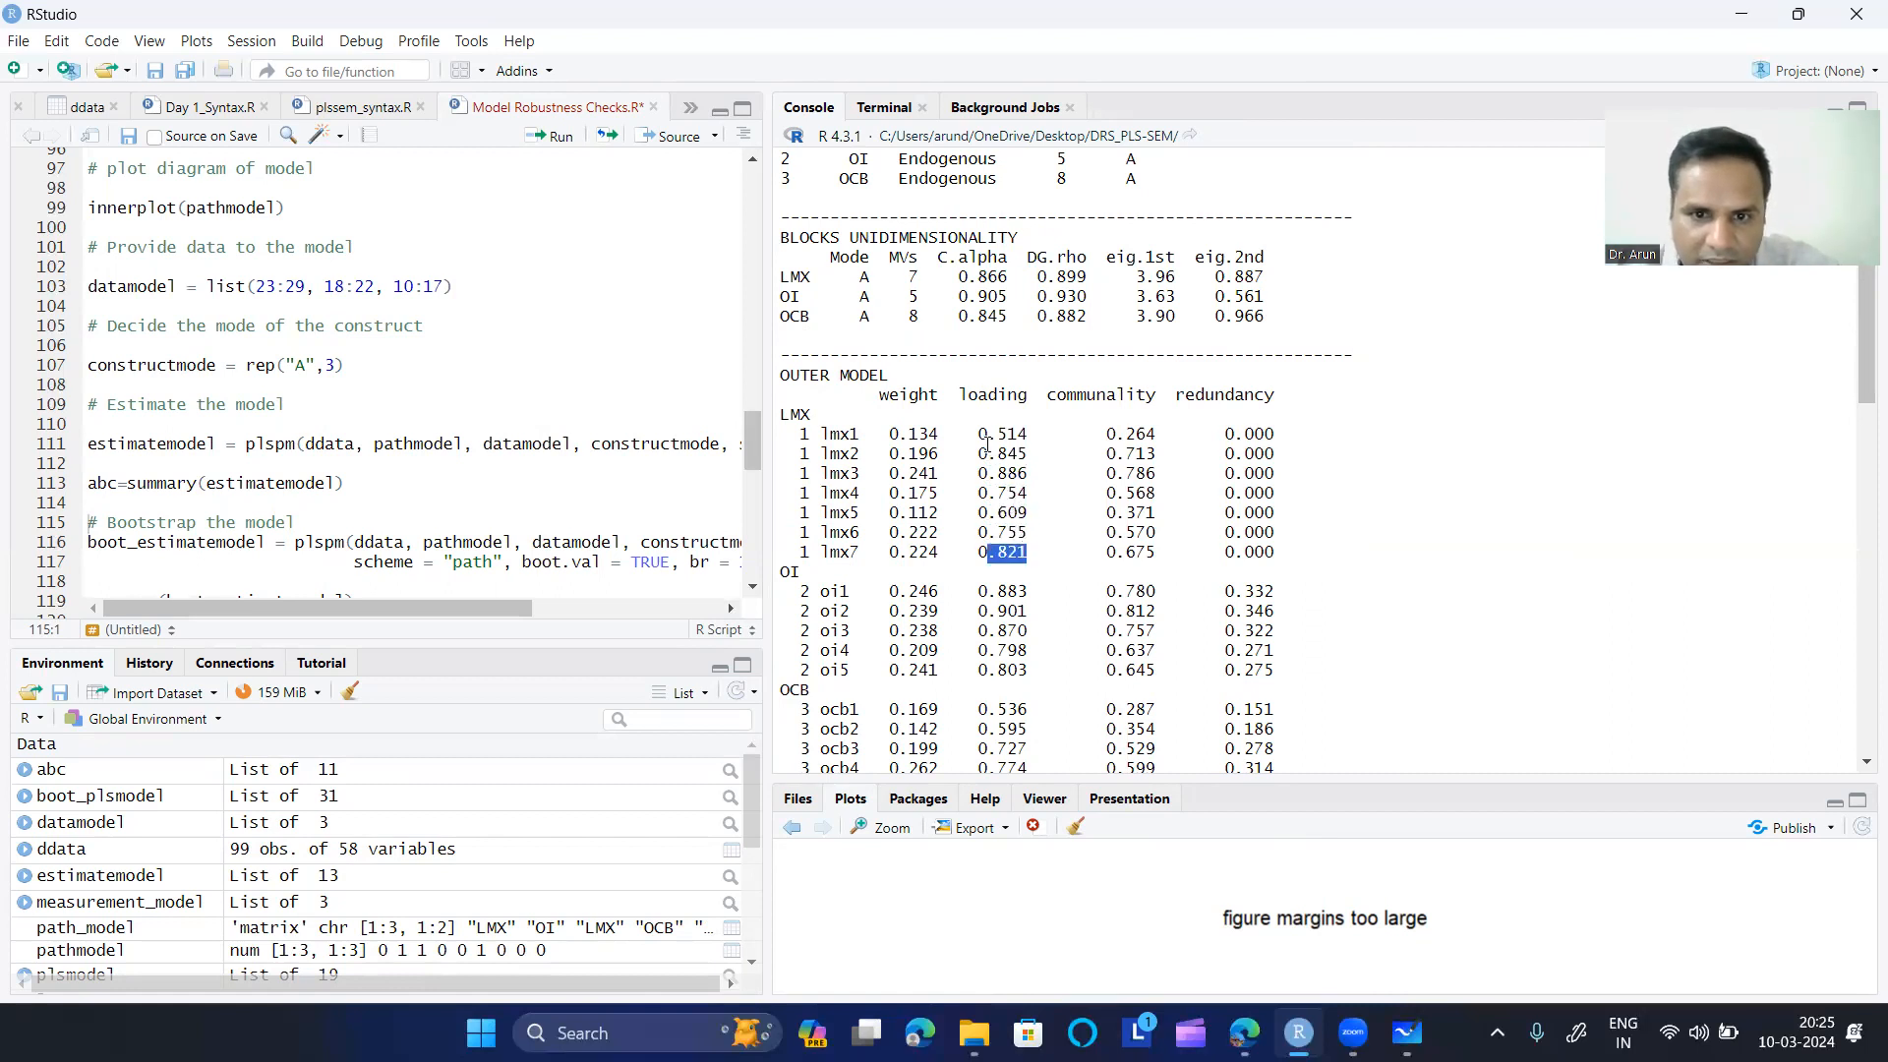
pyautogui.moveTo(978, 433); pyautogui.dragTo(1041, 435)
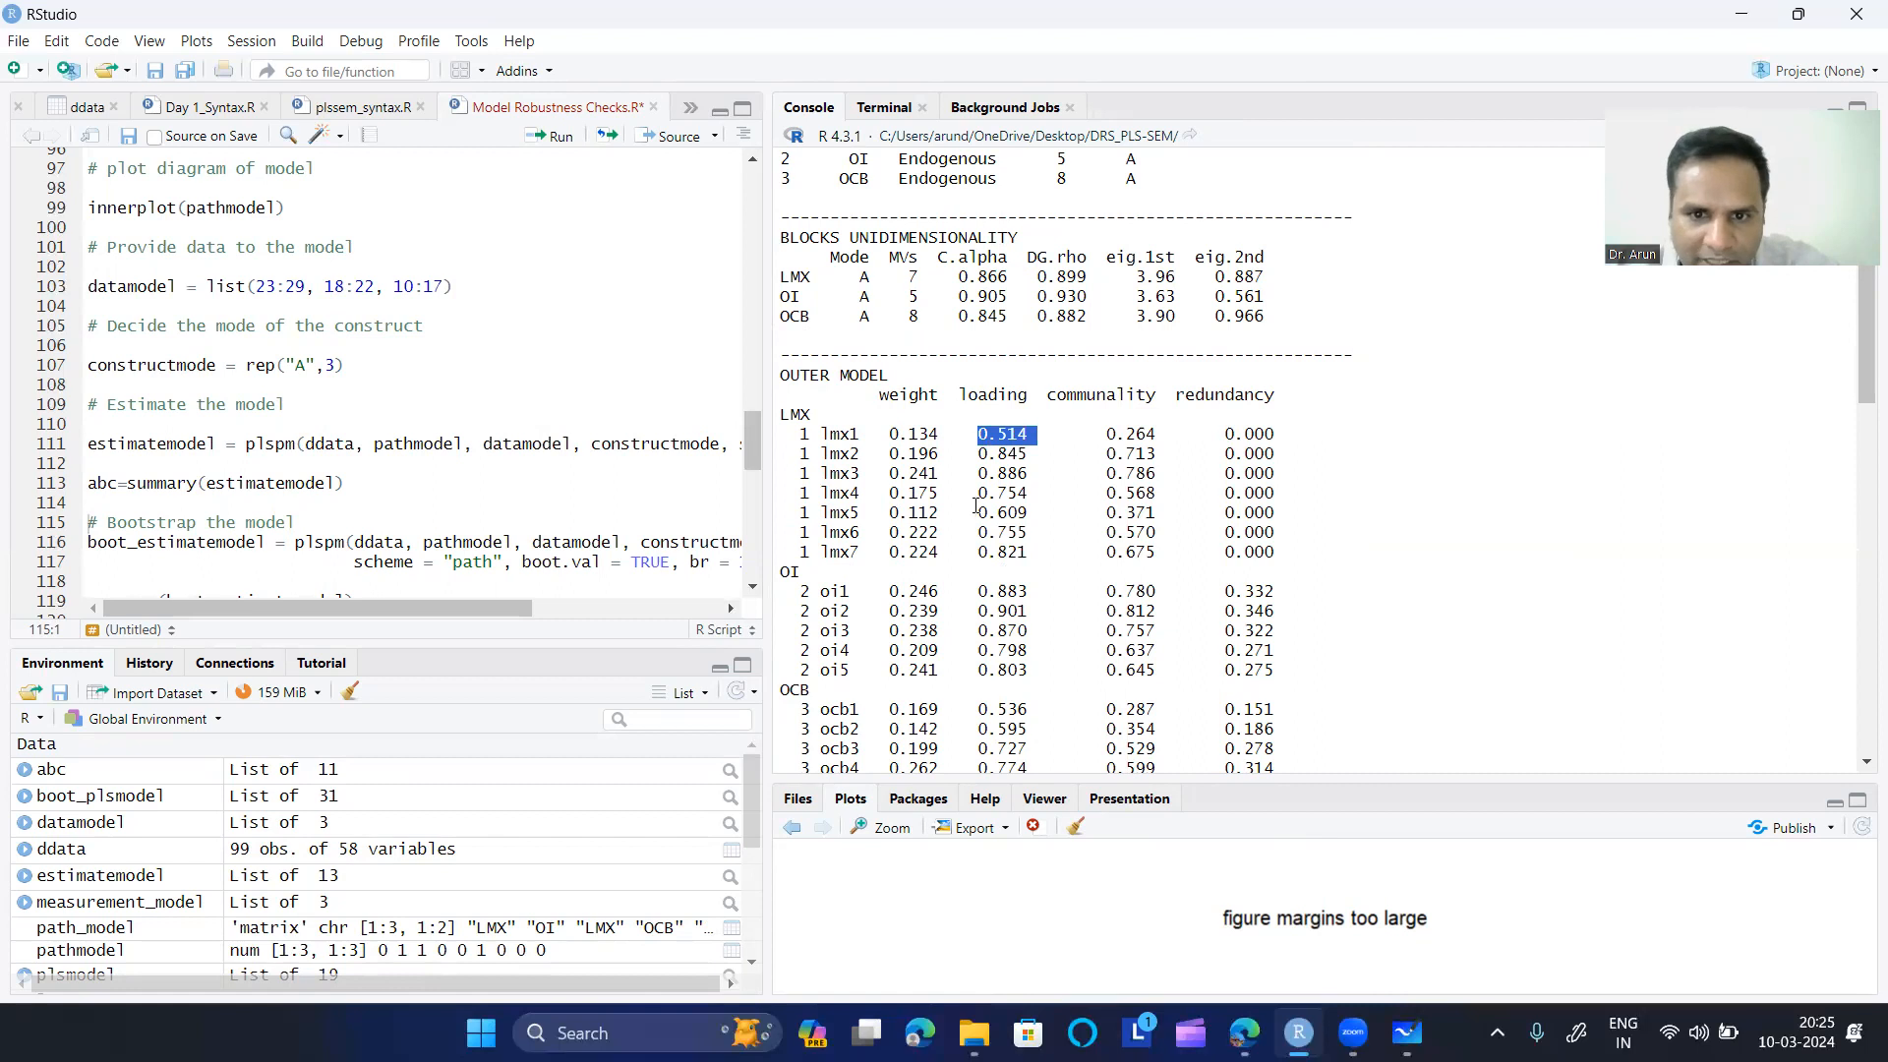
pyautogui.moveTo(976, 512); pyautogui.dragTo(1046, 517)
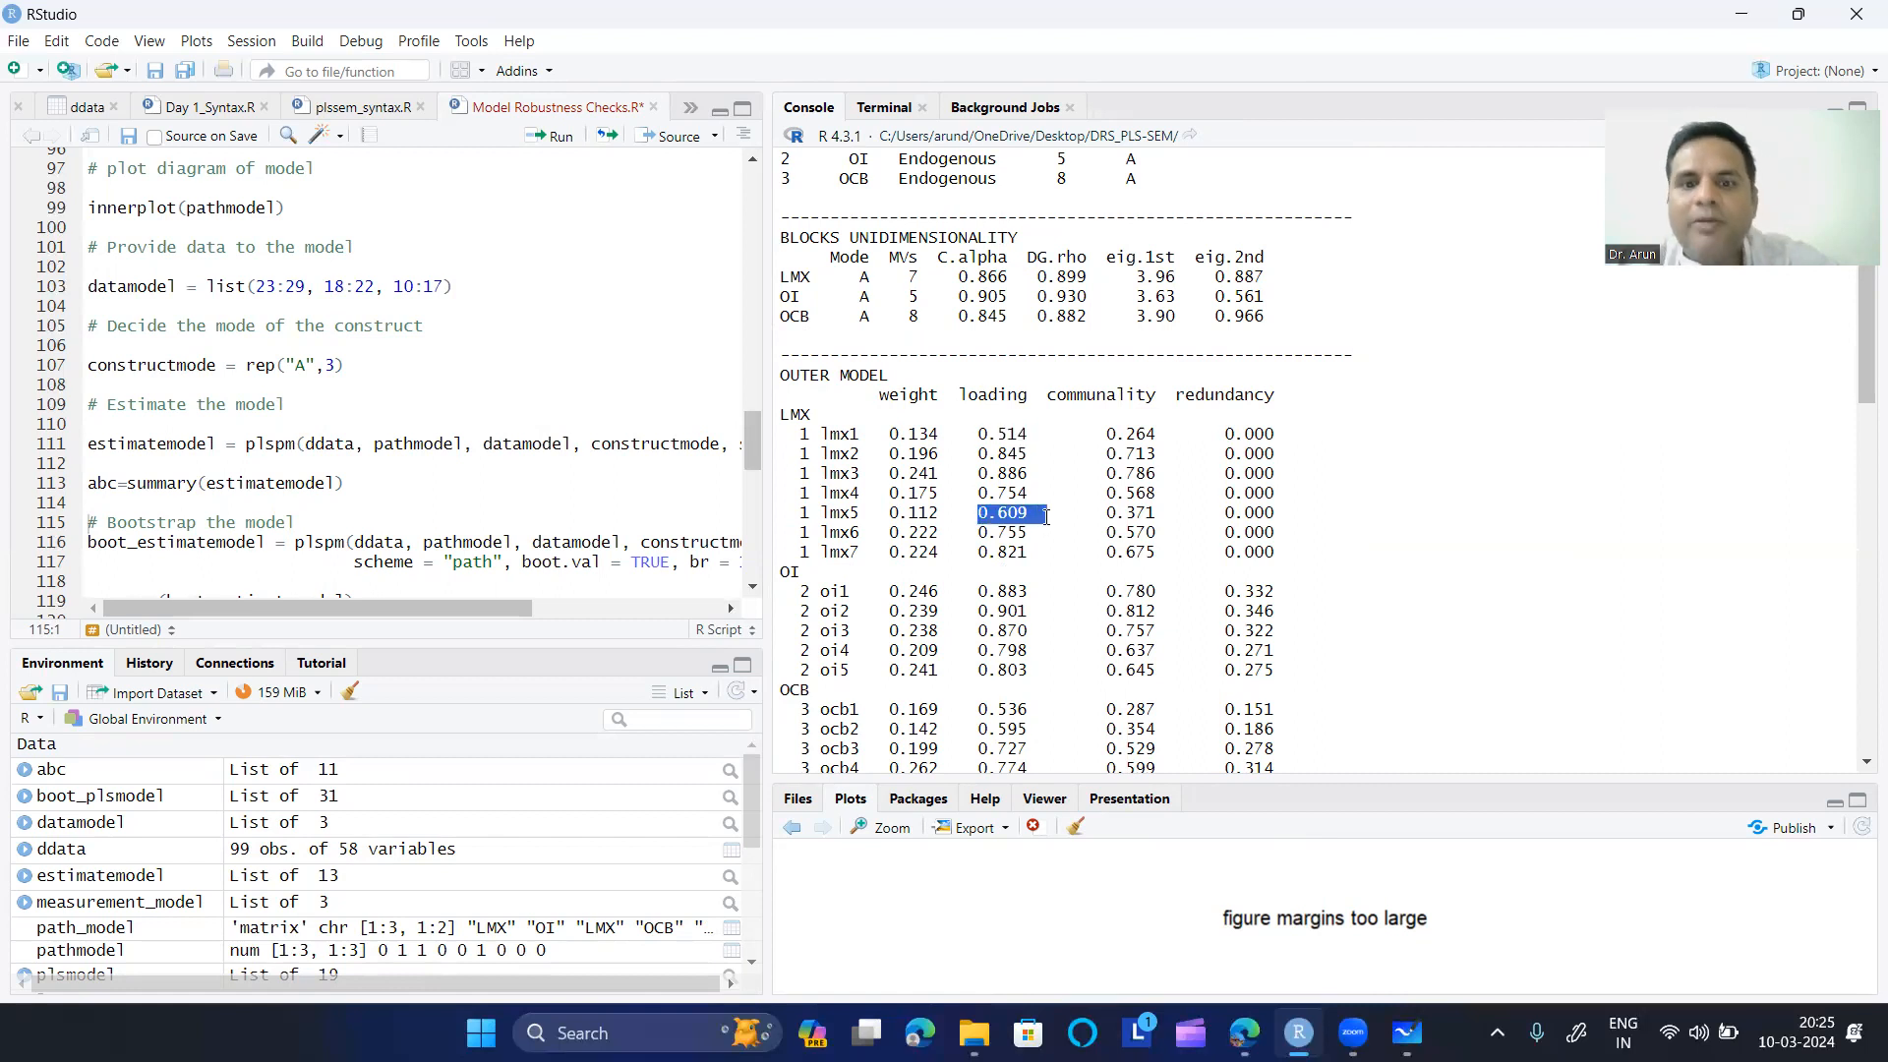
pyautogui.scroll(-6, 1056, 544)
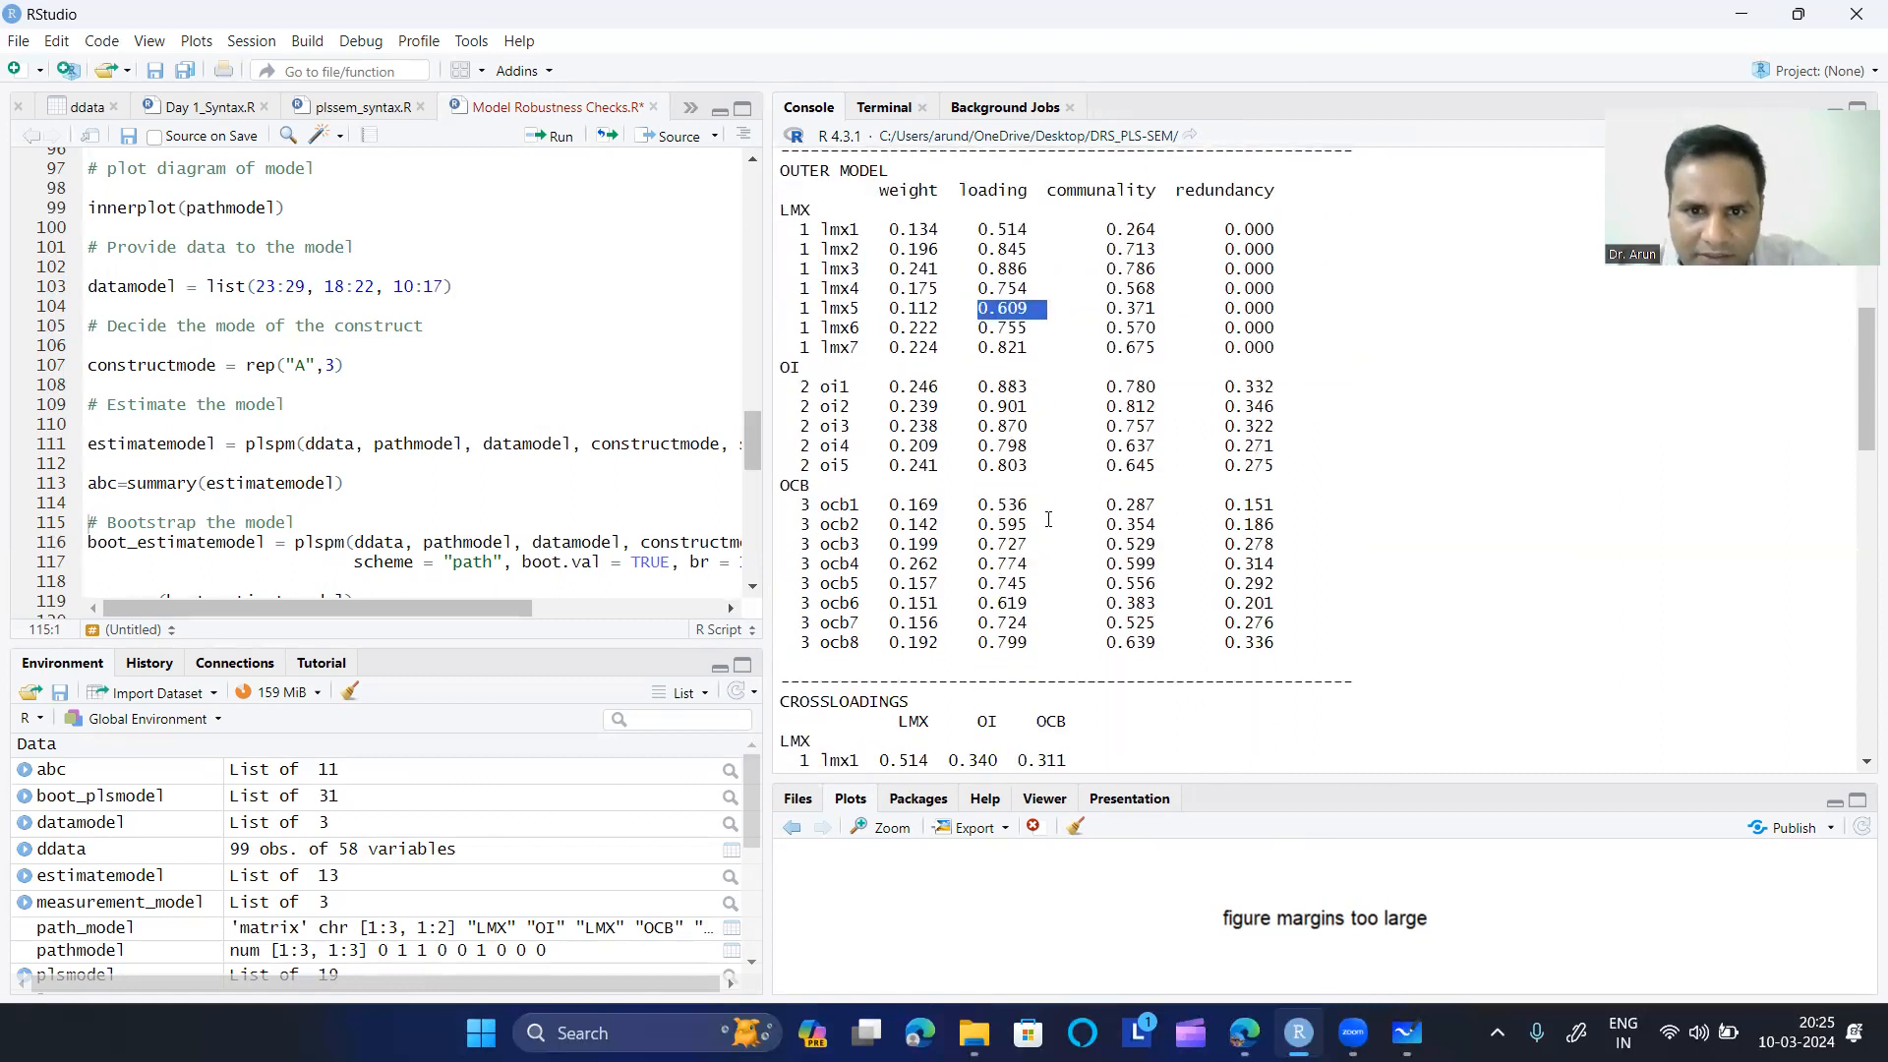
pyautogui.scroll(-1, 1050, 517)
pyautogui.moveTo(970, 302); pyautogui.dragTo(1038, 325)
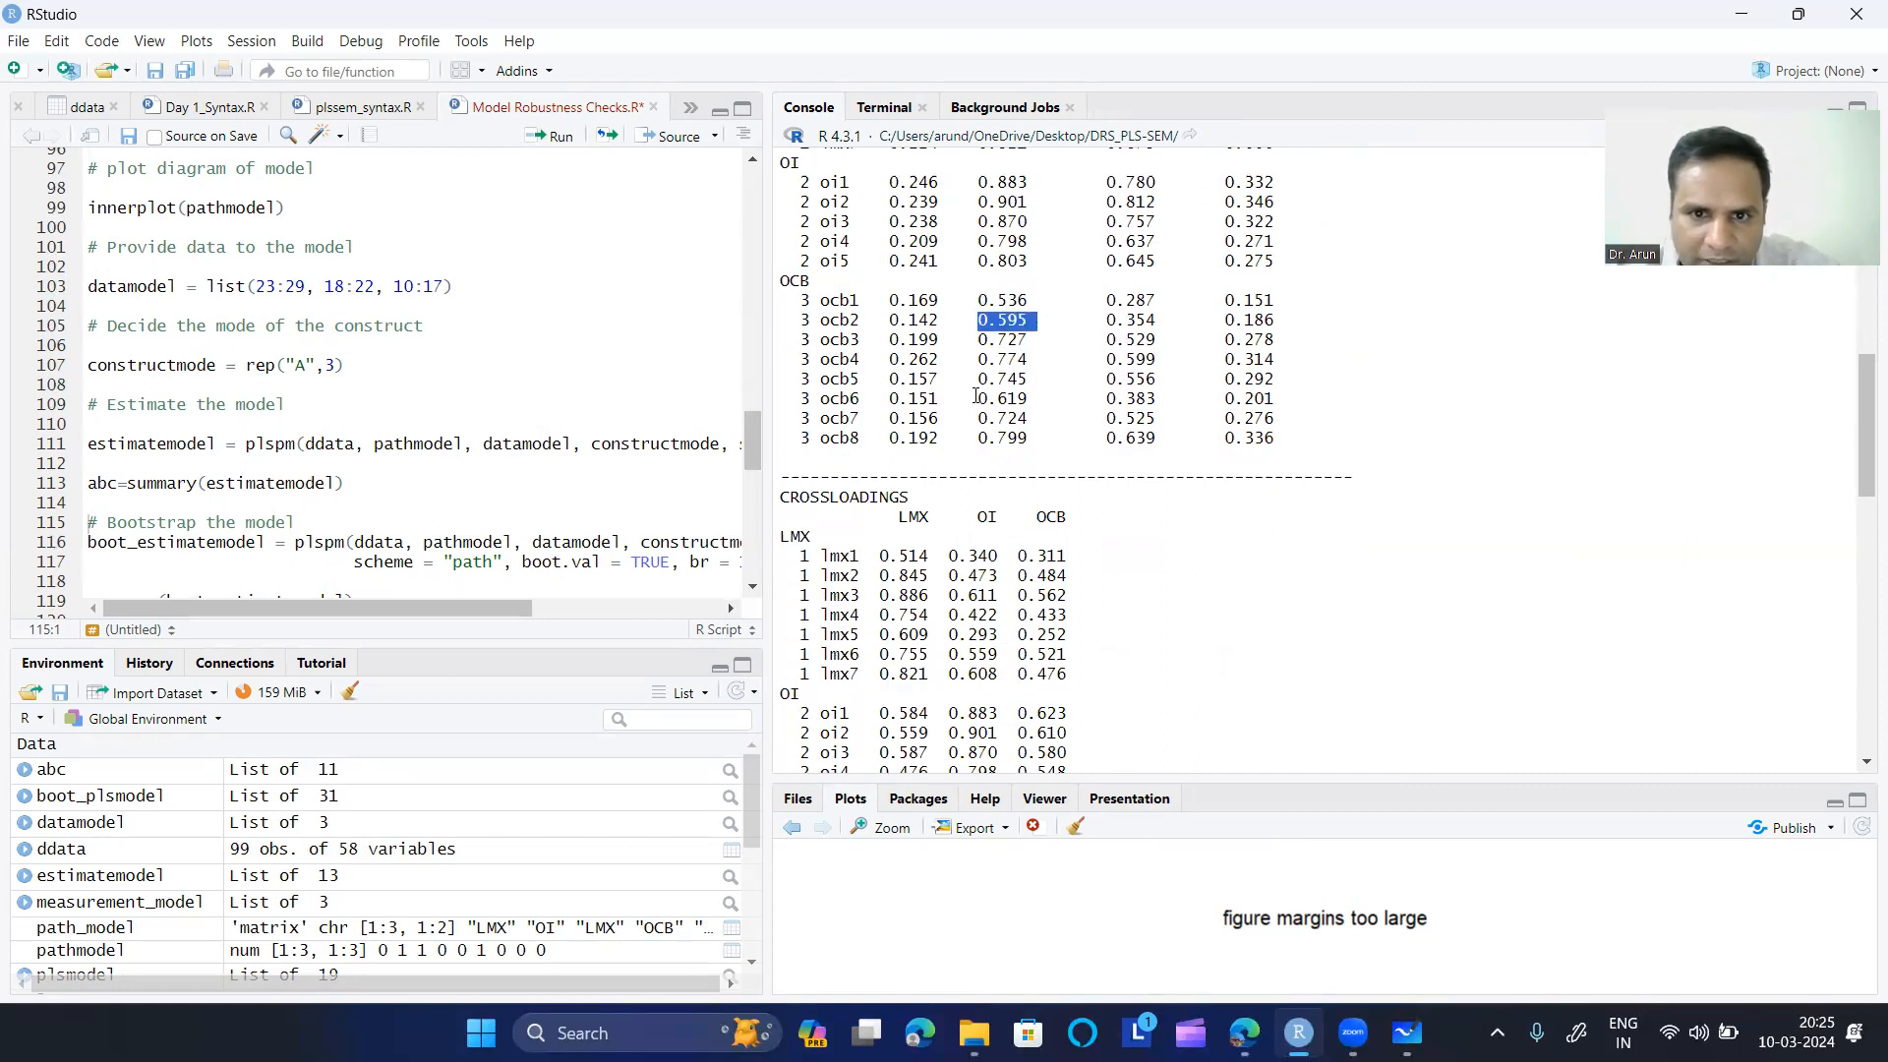
pyautogui.moveTo(977, 396); pyautogui.dragTo(1052, 393)
# - Check the constructs' AVE in the inner model summary and the goodness-of-fit value
pyautogui.scroll(-14, 1168, 470)
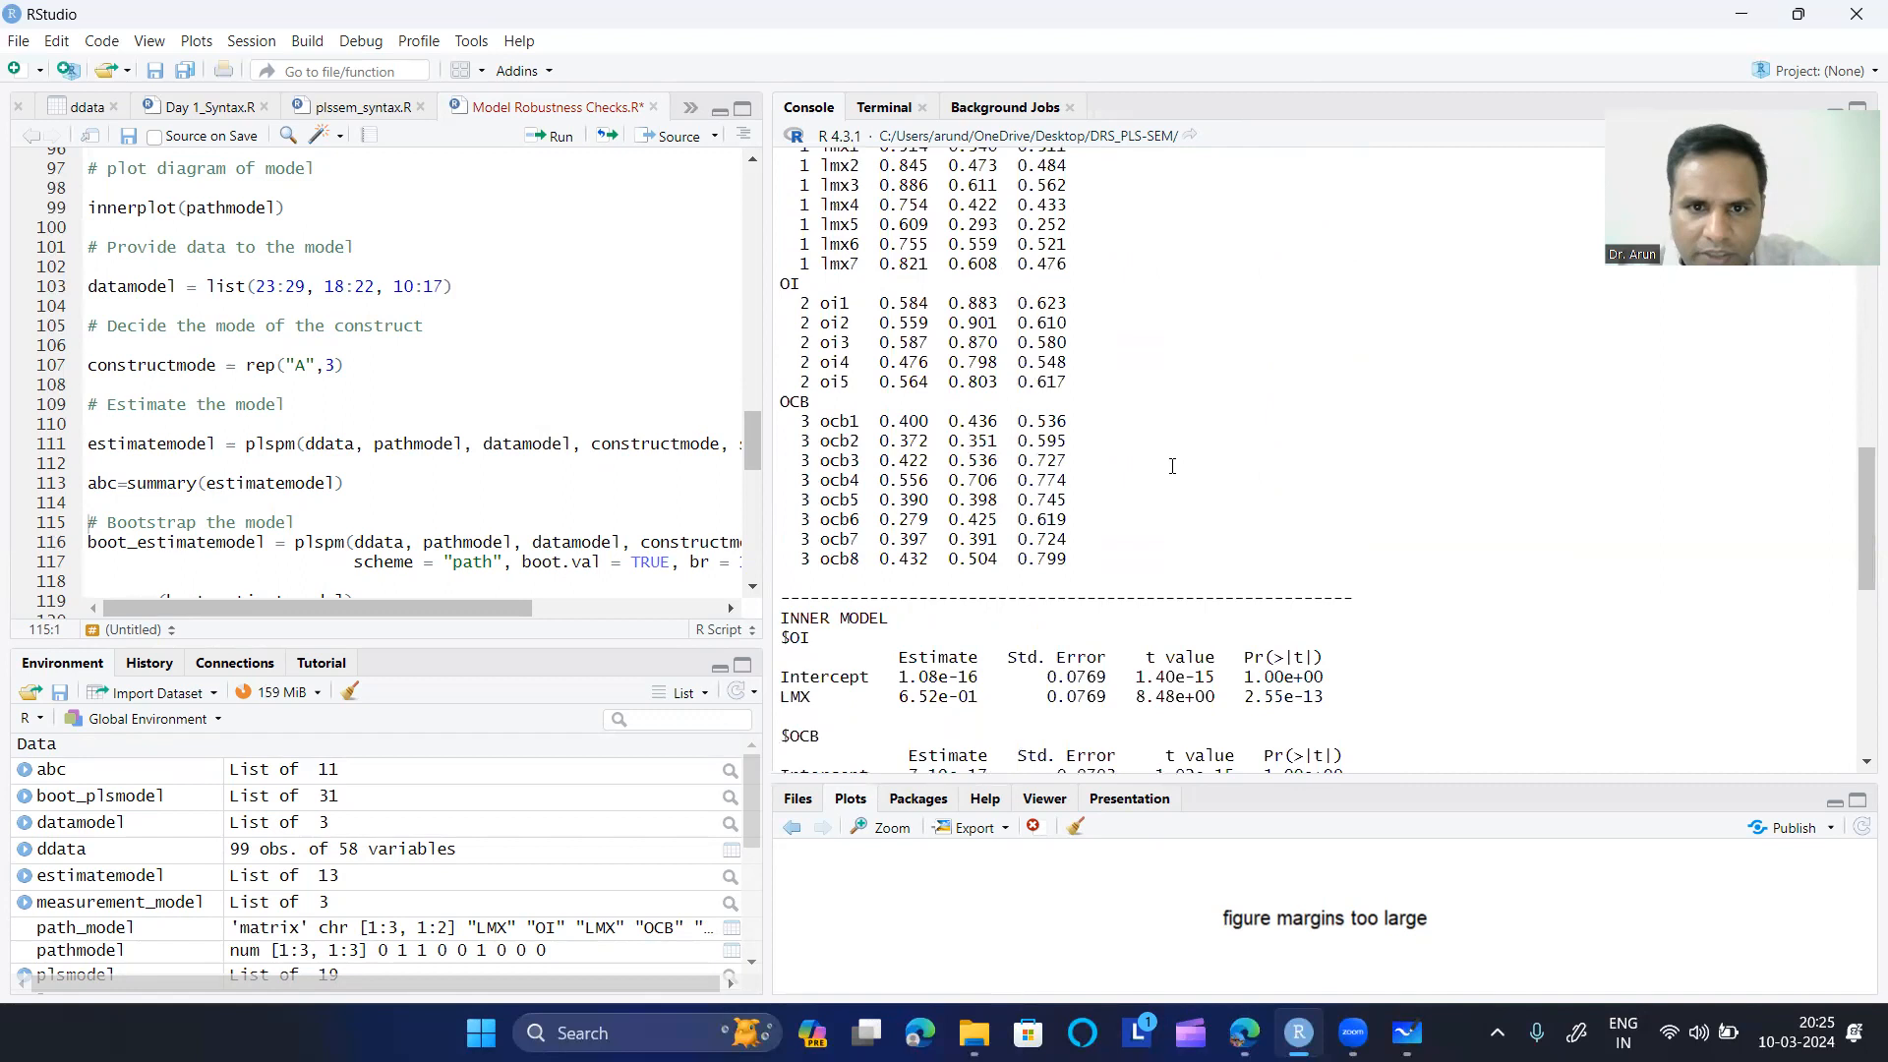
pyautogui.scroll(-3, 1172, 466)
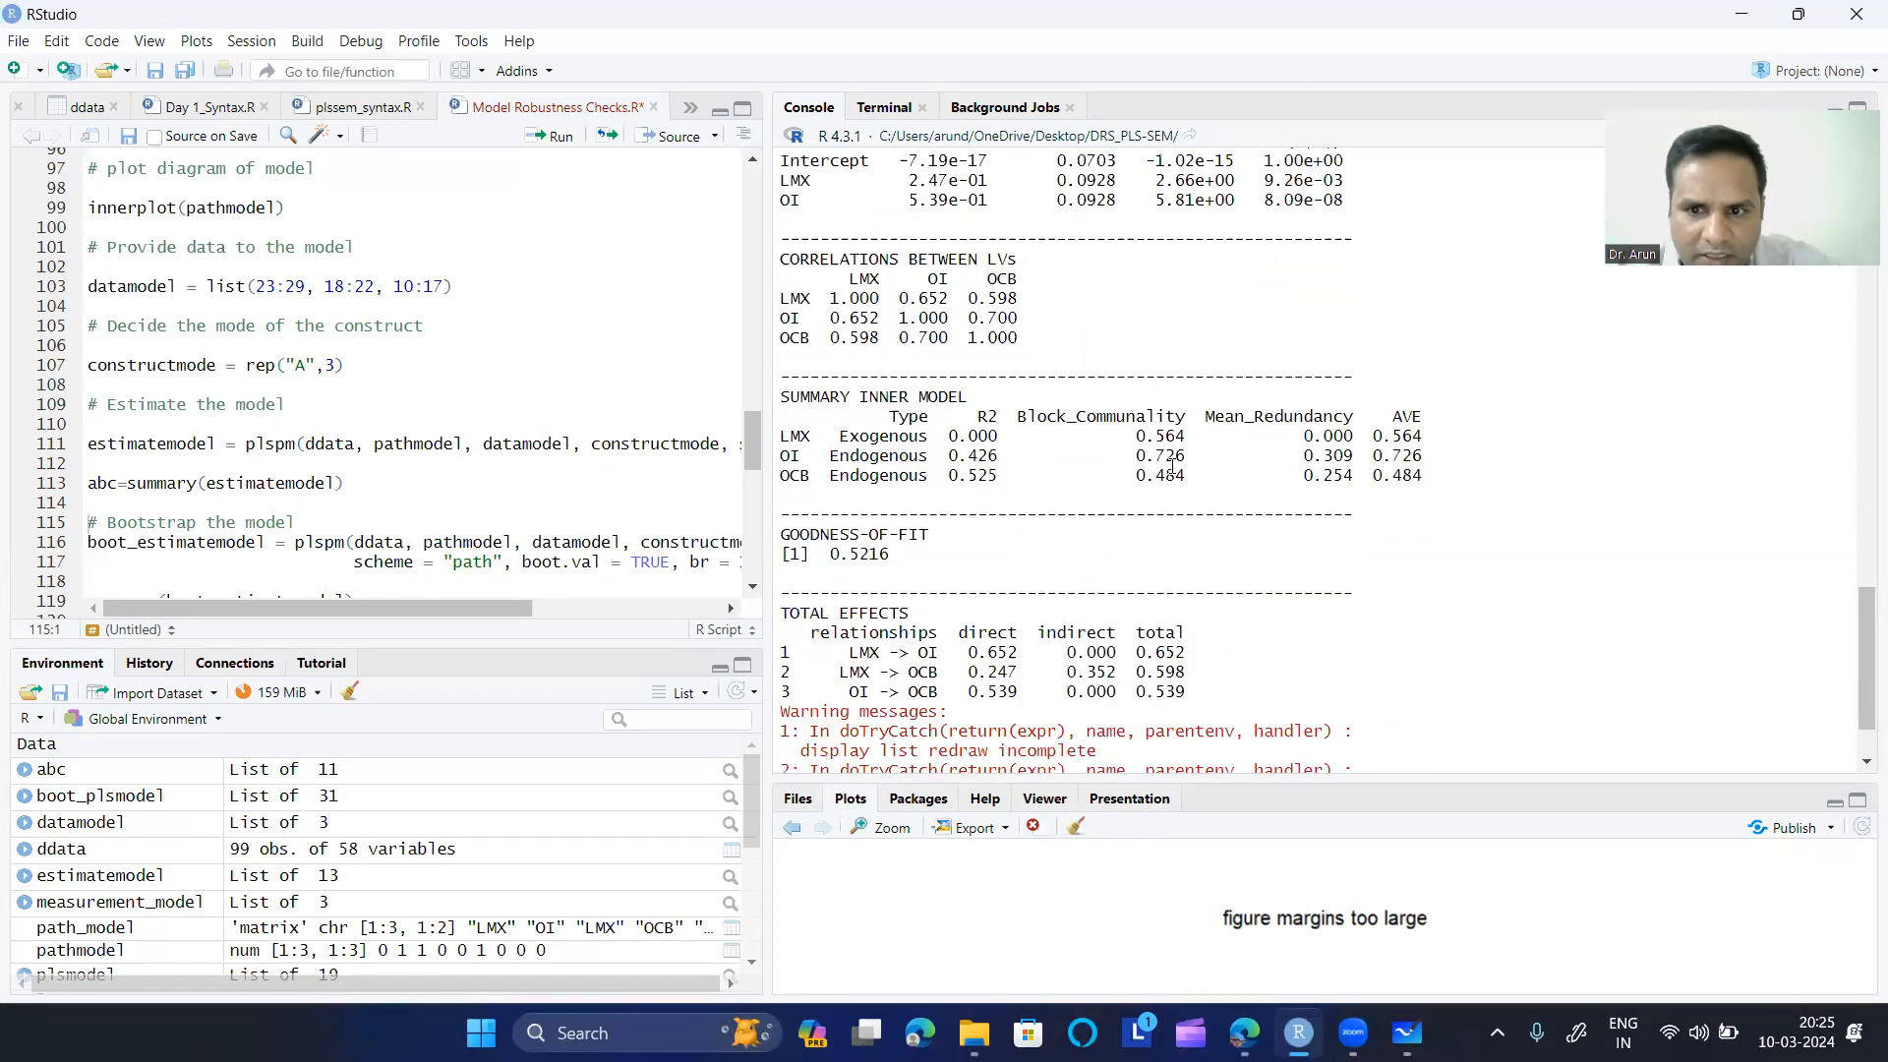
pyautogui.moveTo(1374, 438); pyautogui.dragTo(1367, 478)
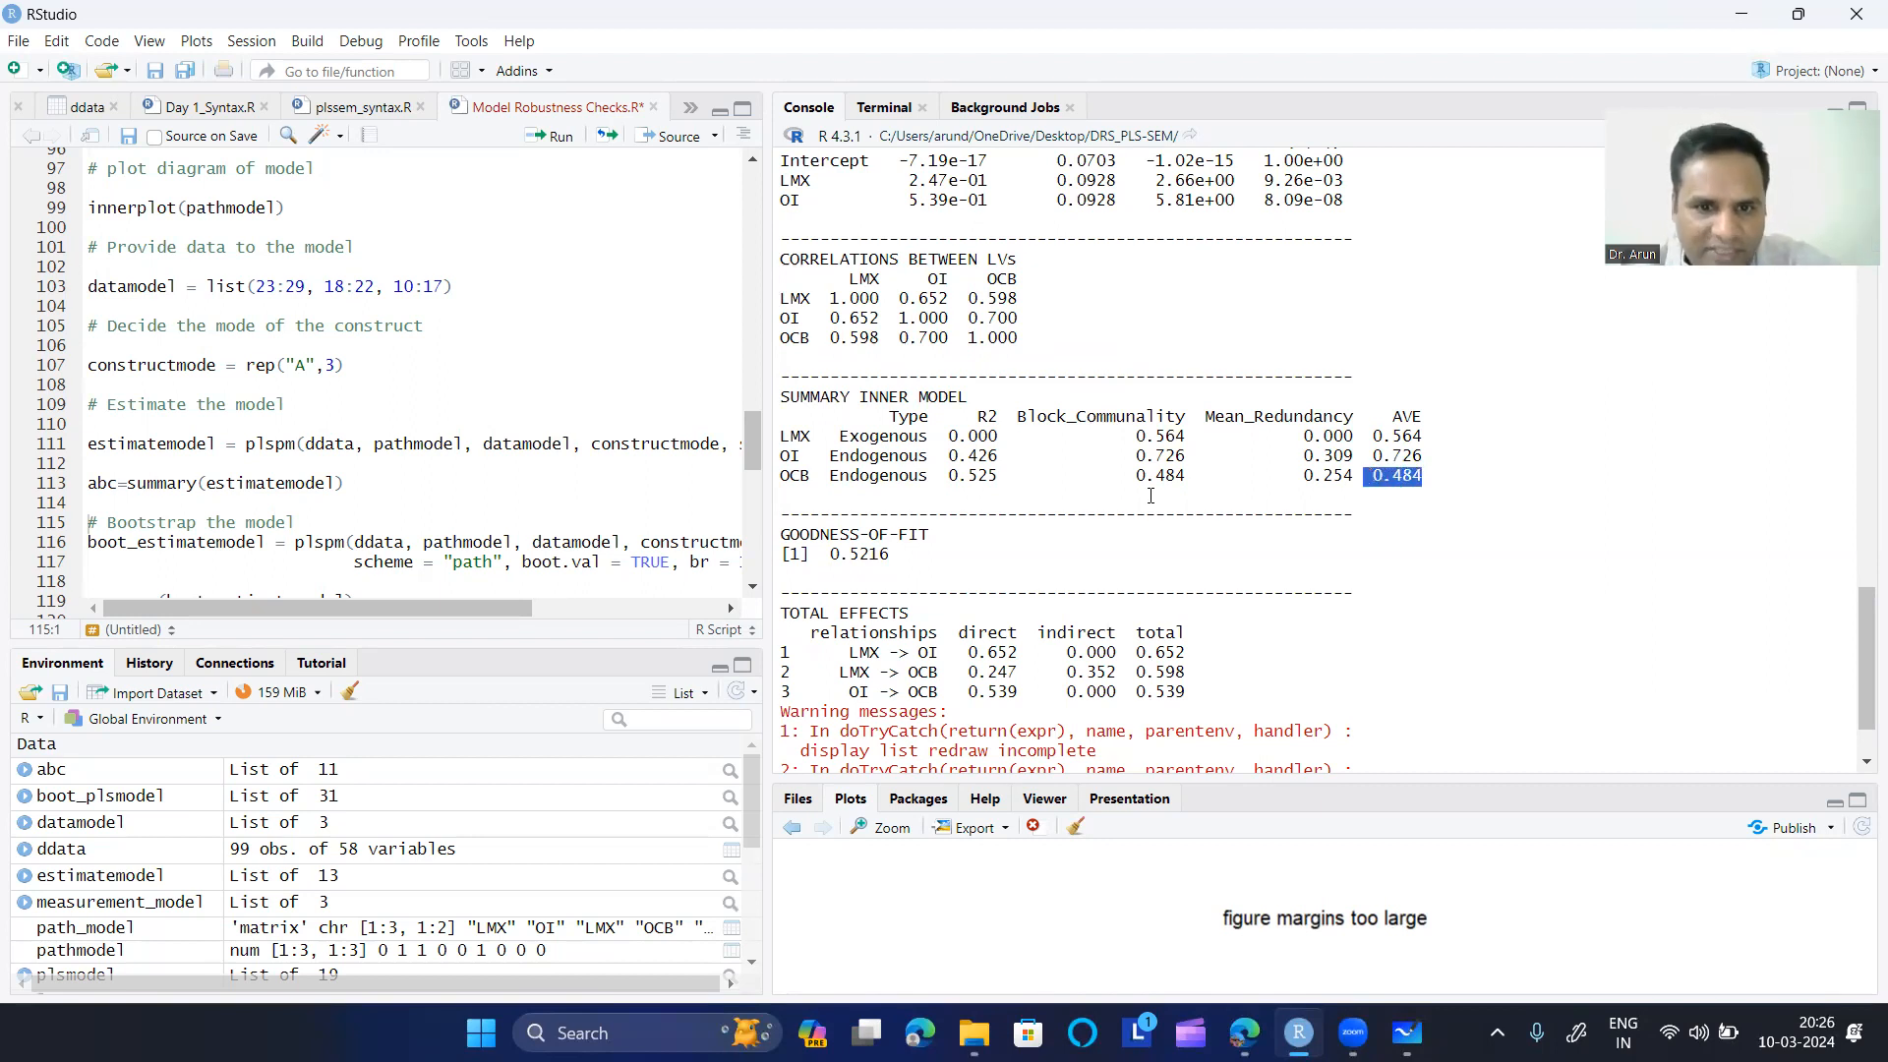
pyautogui.scroll(-2, 1367, 477)
pyautogui.moveTo(849, 457); pyautogui.dragTo(963, 455)
# - Examine the correlations between LMX, OI and OCB in the latent variable correlation table
pyautogui.scroll(3, 964, 454)
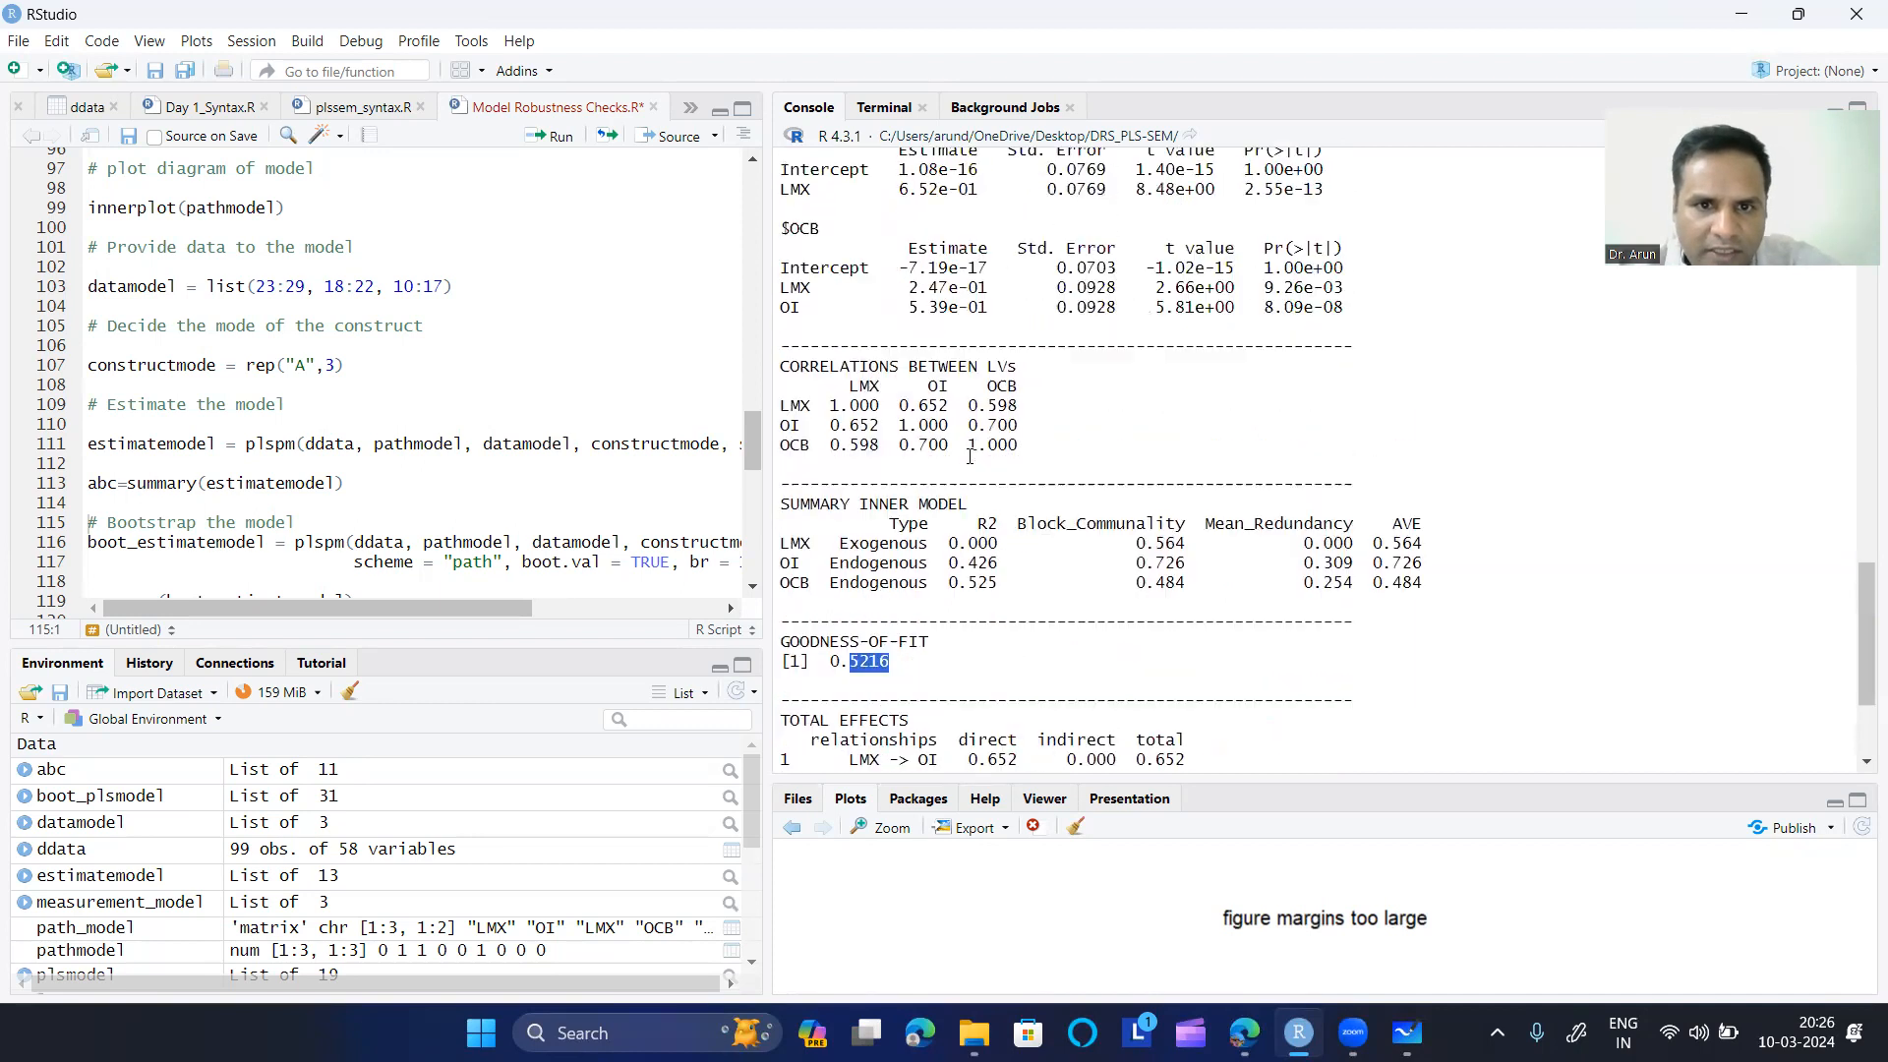
pyautogui.moveTo(851, 388); pyautogui.dragTo(1018, 389)
pyautogui.click(1080, 440)
pyautogui.moveTo(830, 426); pyautogui.dragTo(886, 427)
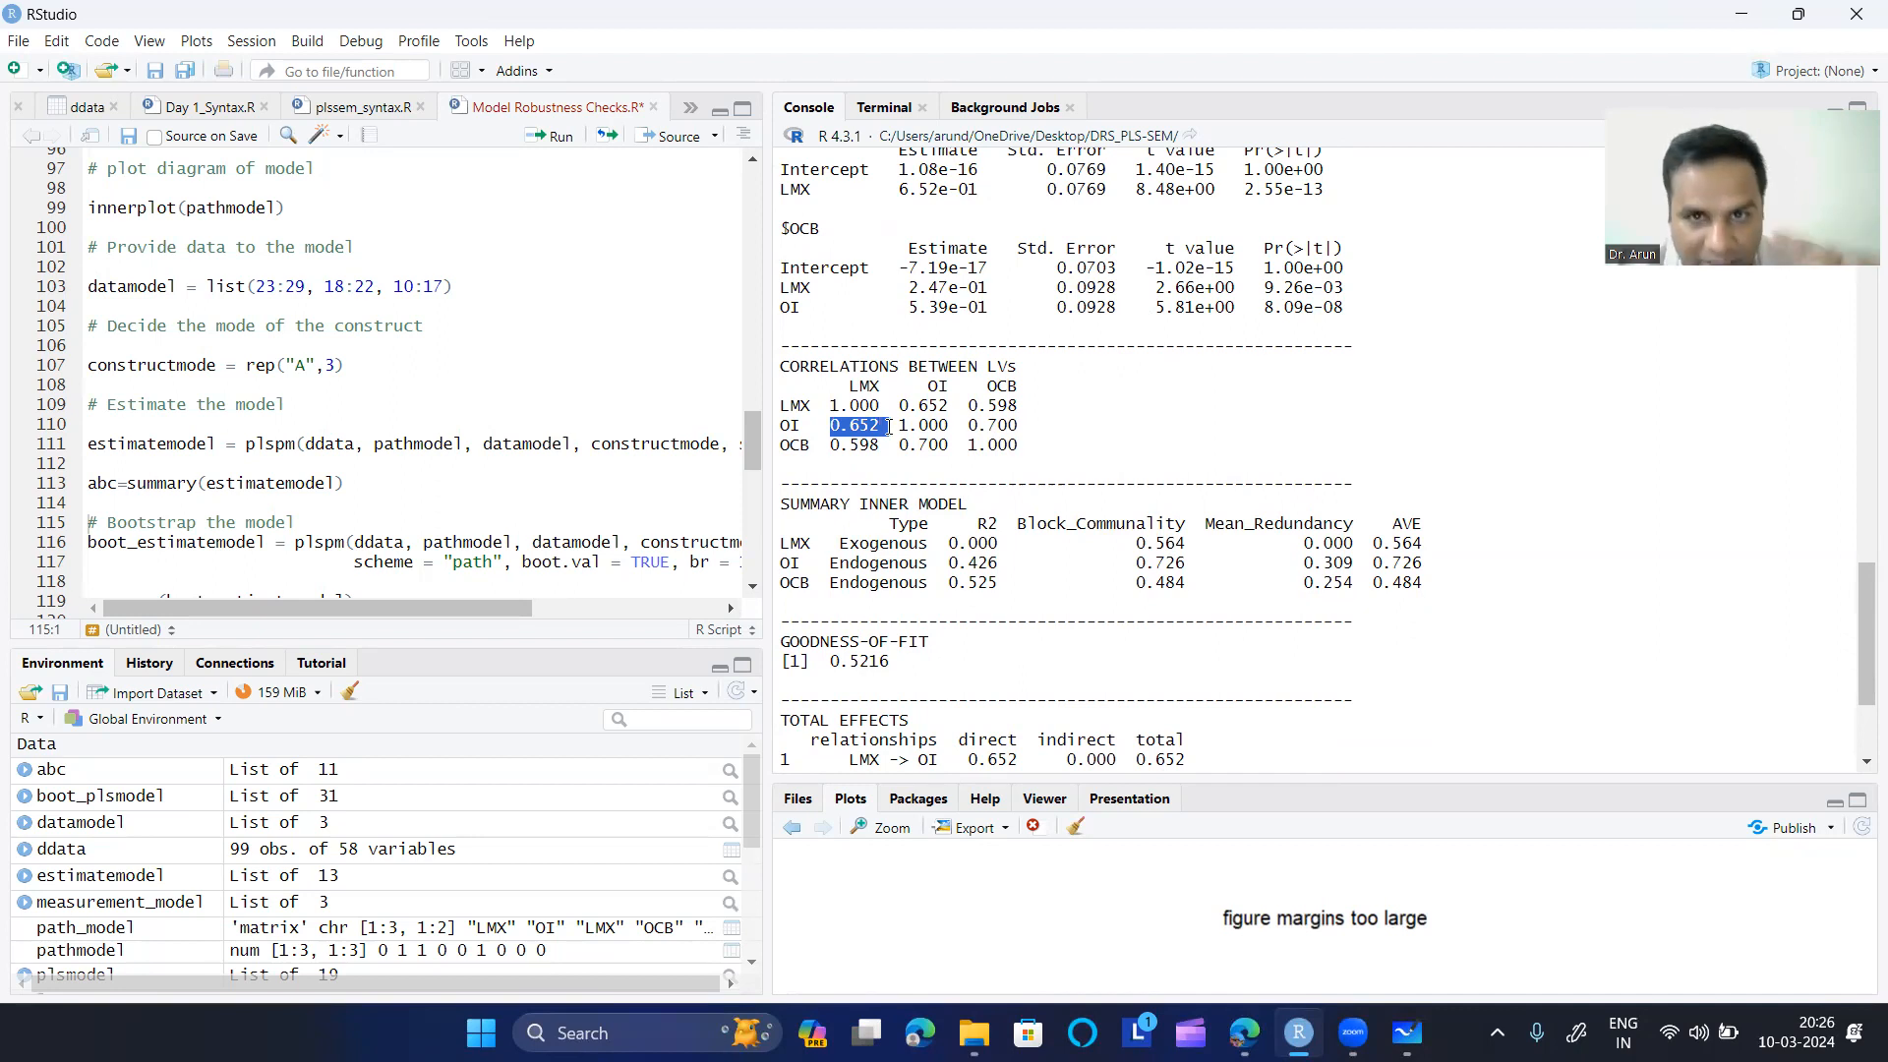
pyautogui.moveTo(831, 446); pyautogui.dragTo(870, 445)
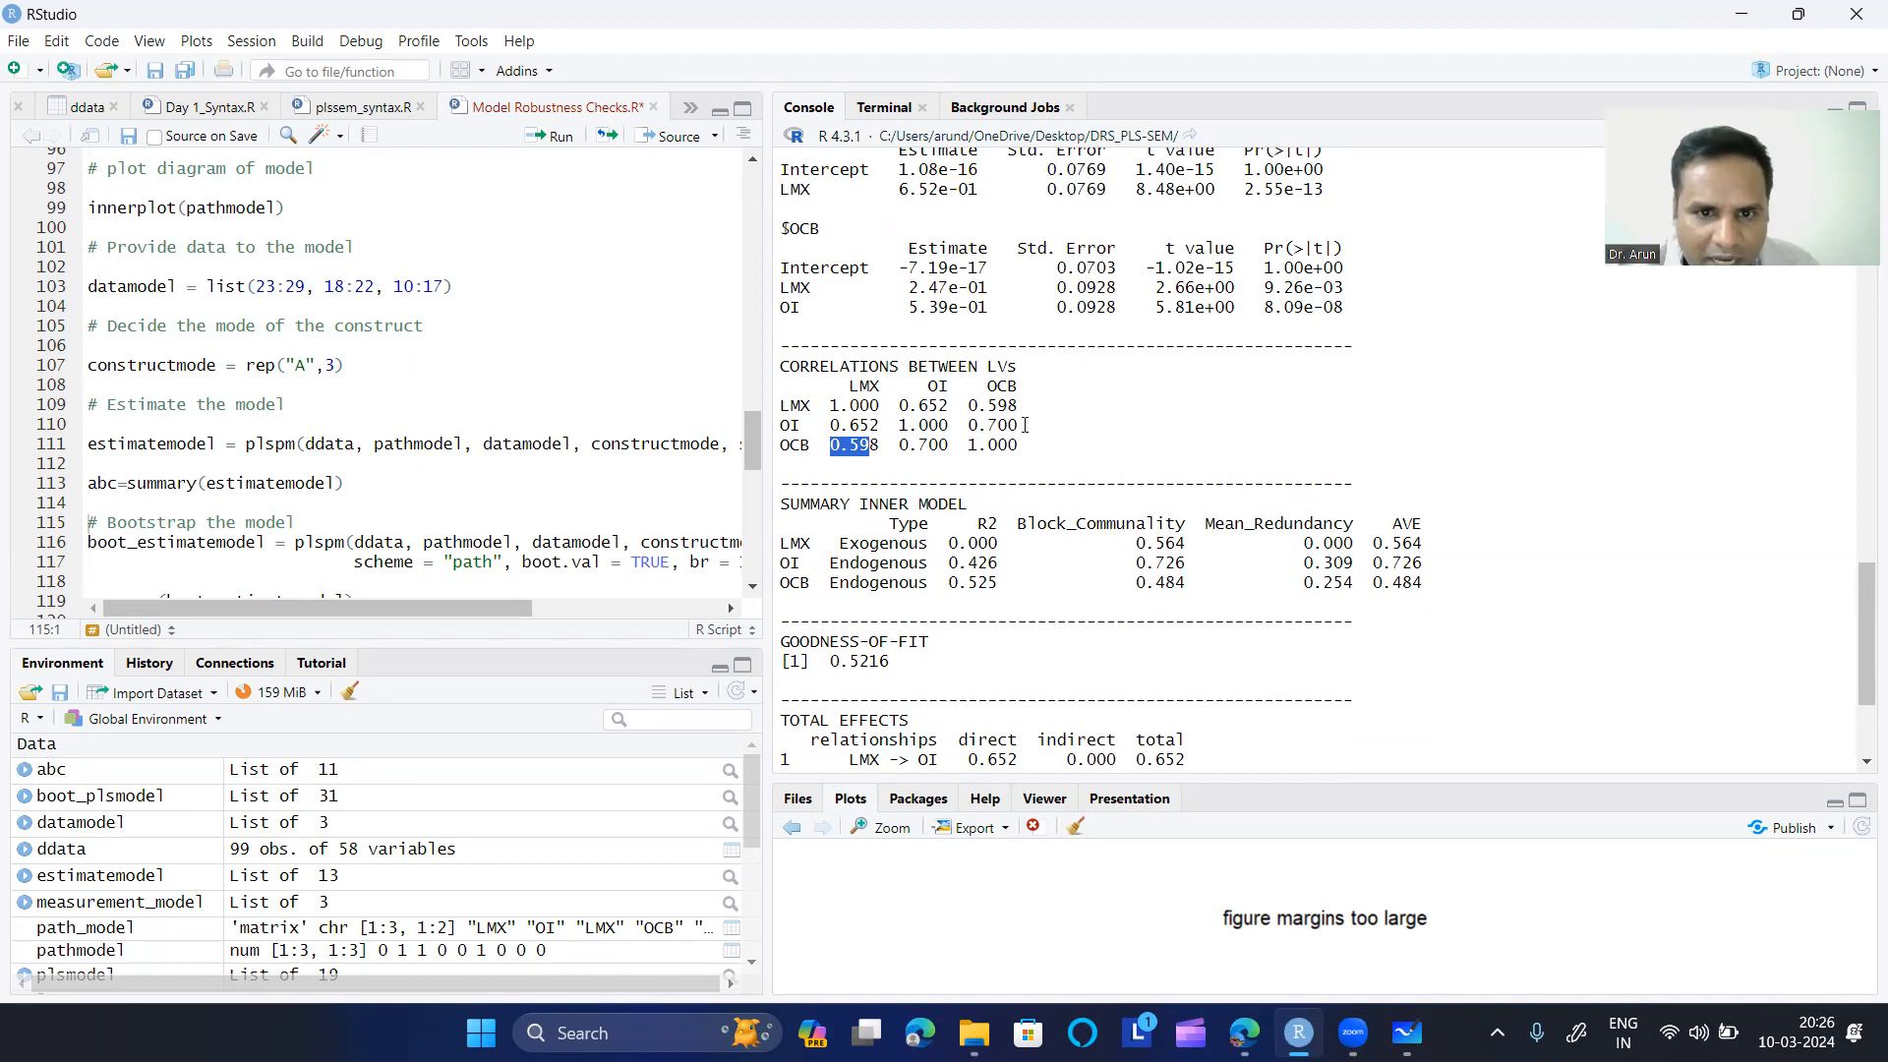
pyautogui.moveTo(1019, 425); pyautogui.dragTo(971, 425)
pyautogui.click(1038, 424)
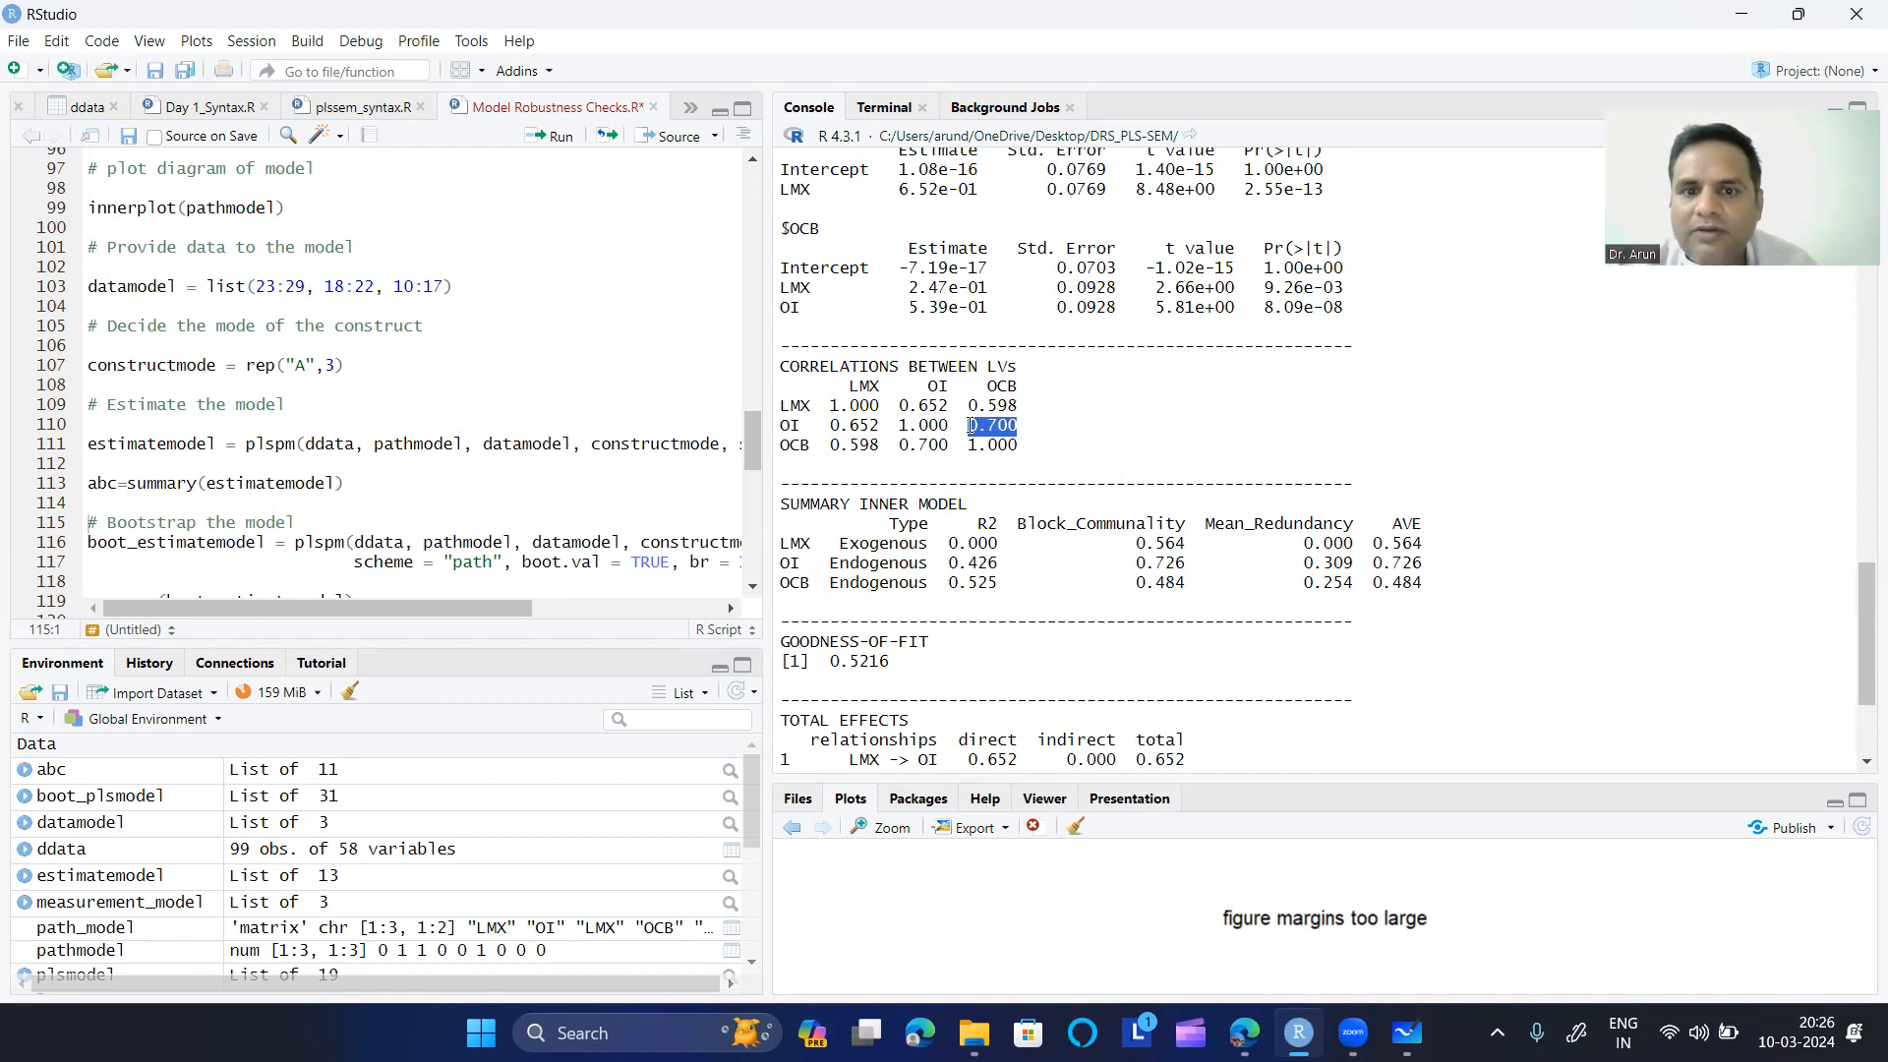
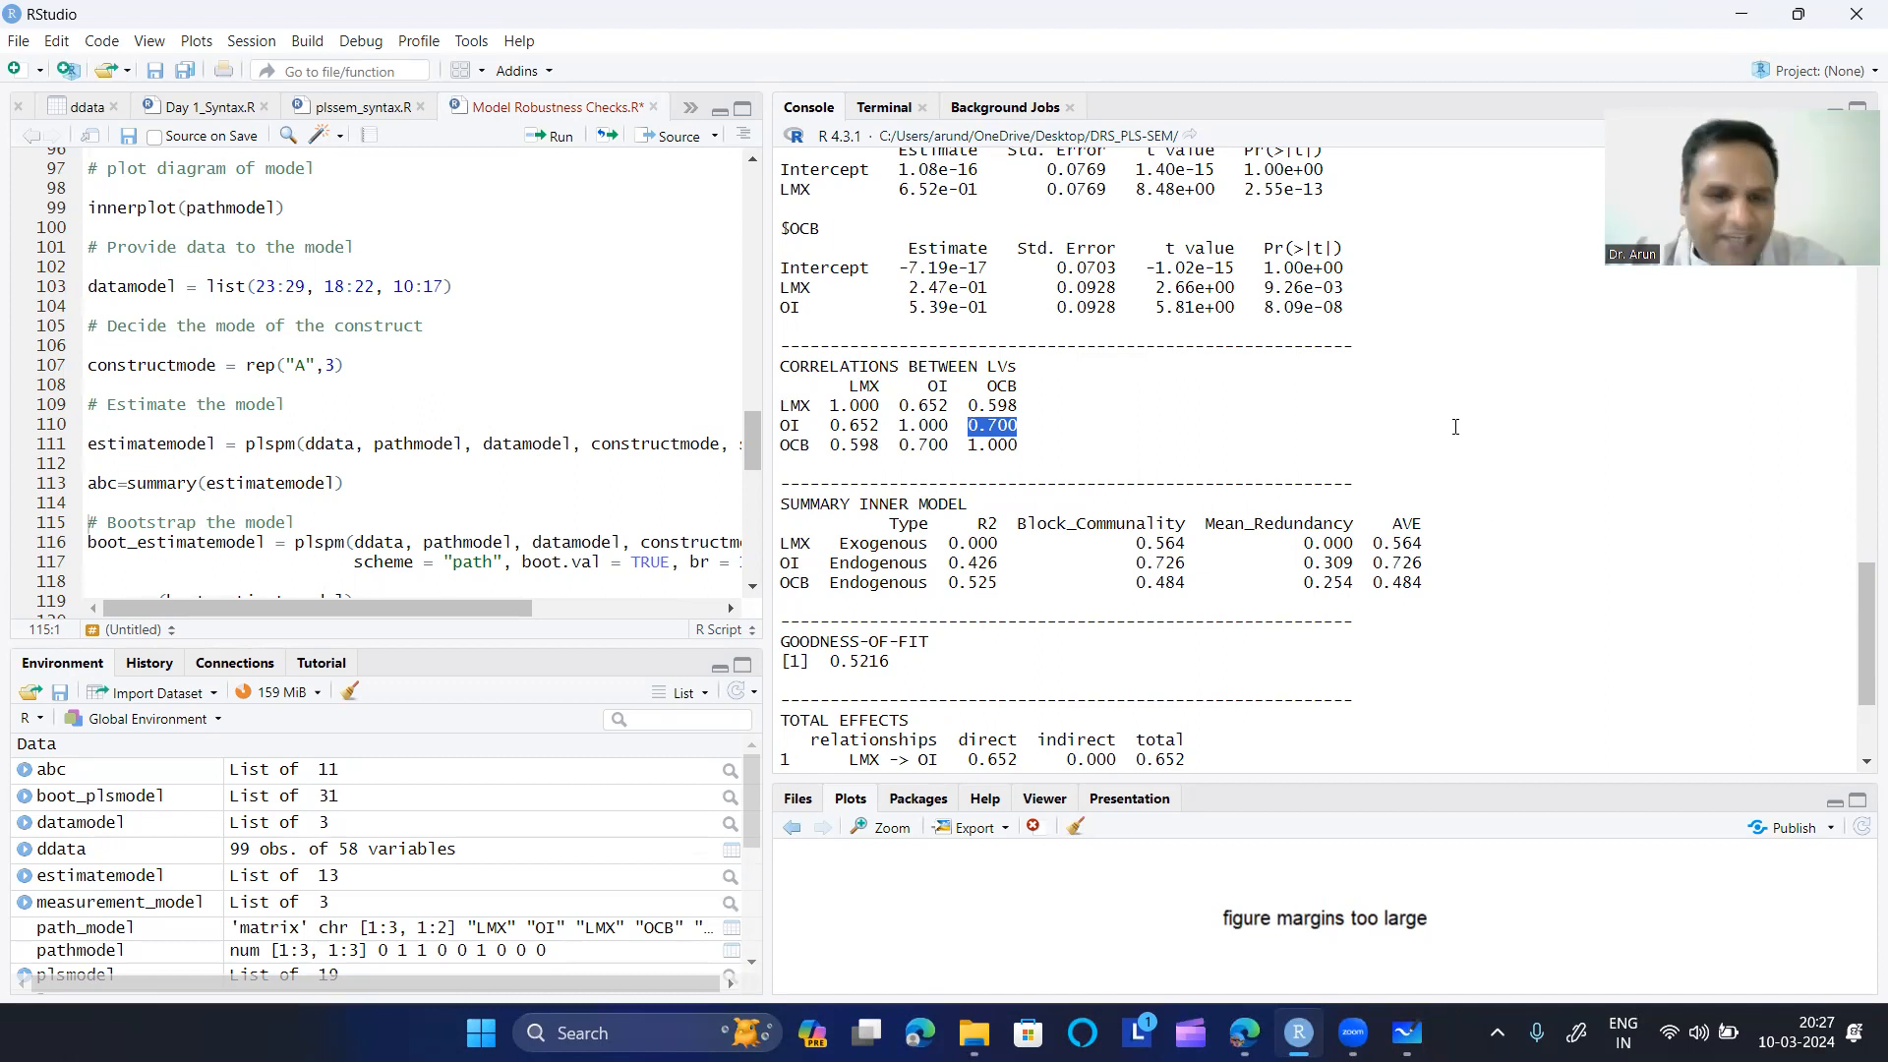
pyautogui.click(1030, 426)
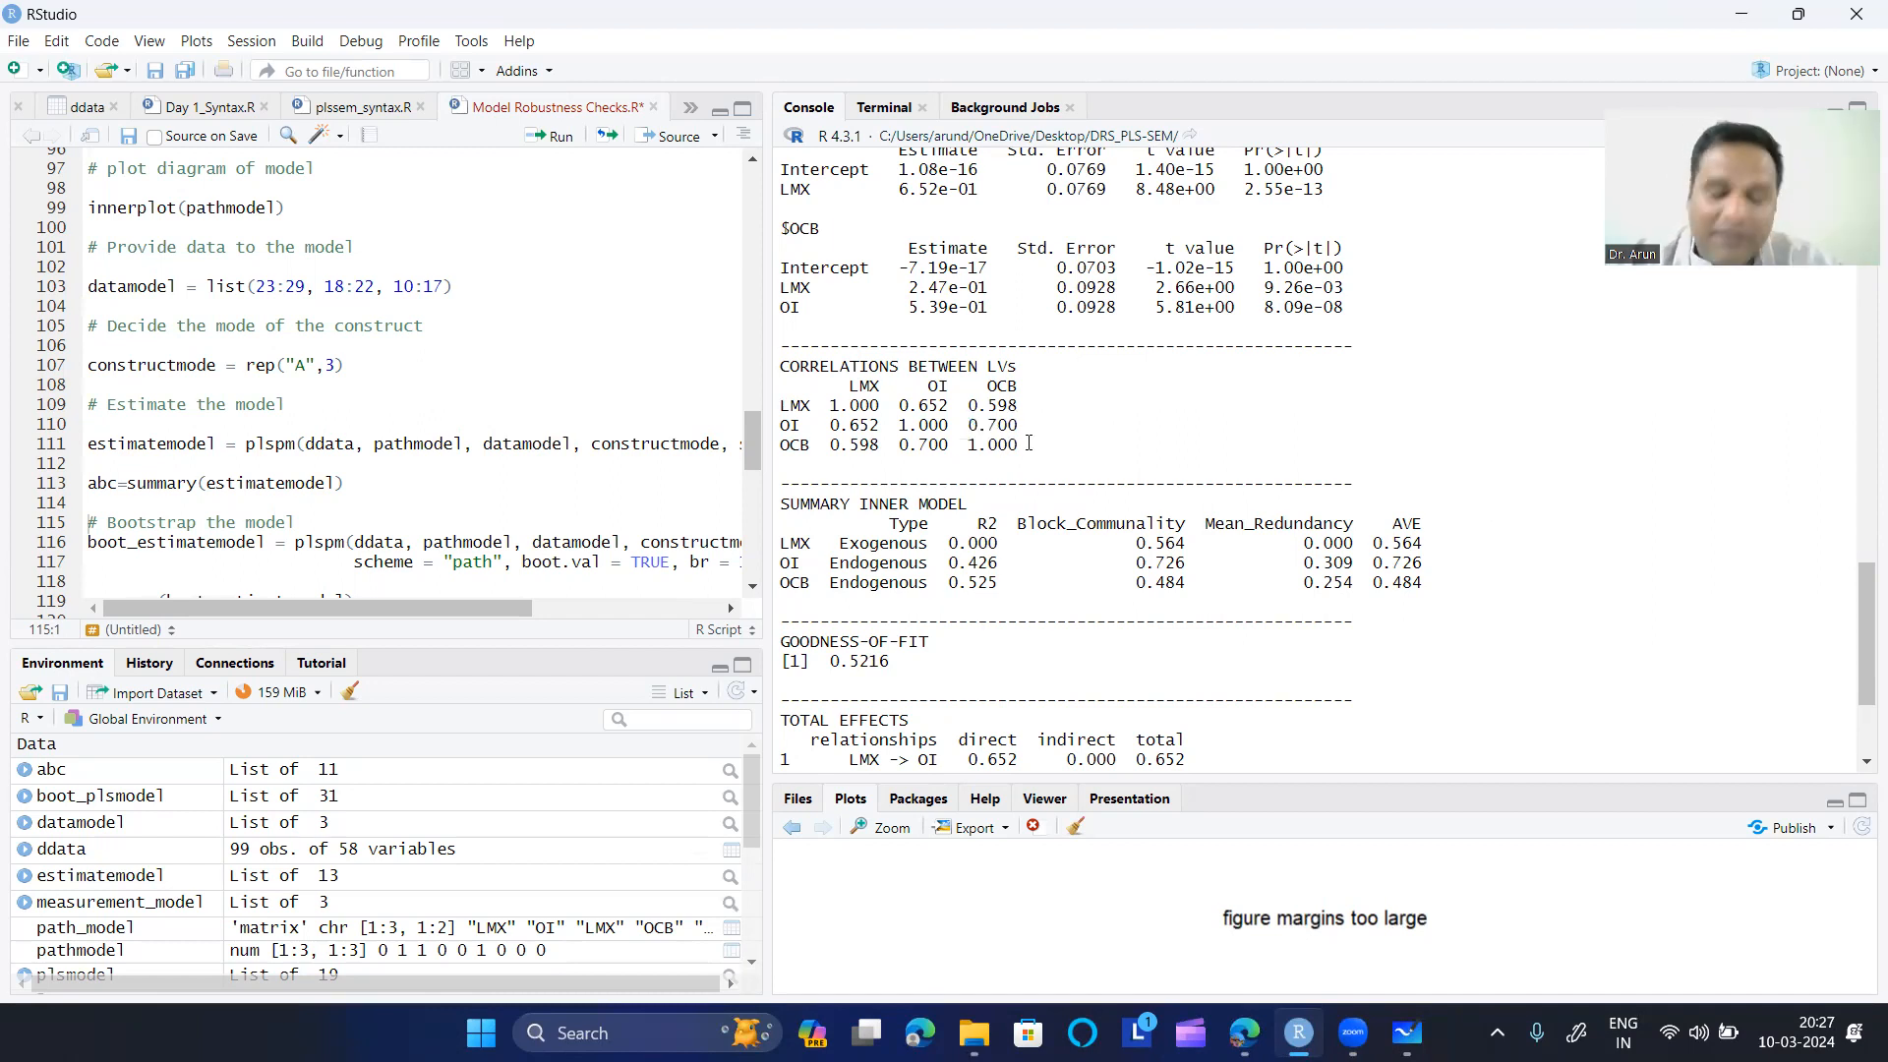
pyautogui.moveTo(1021, 422); pyautogui.dragTo(974, 424)
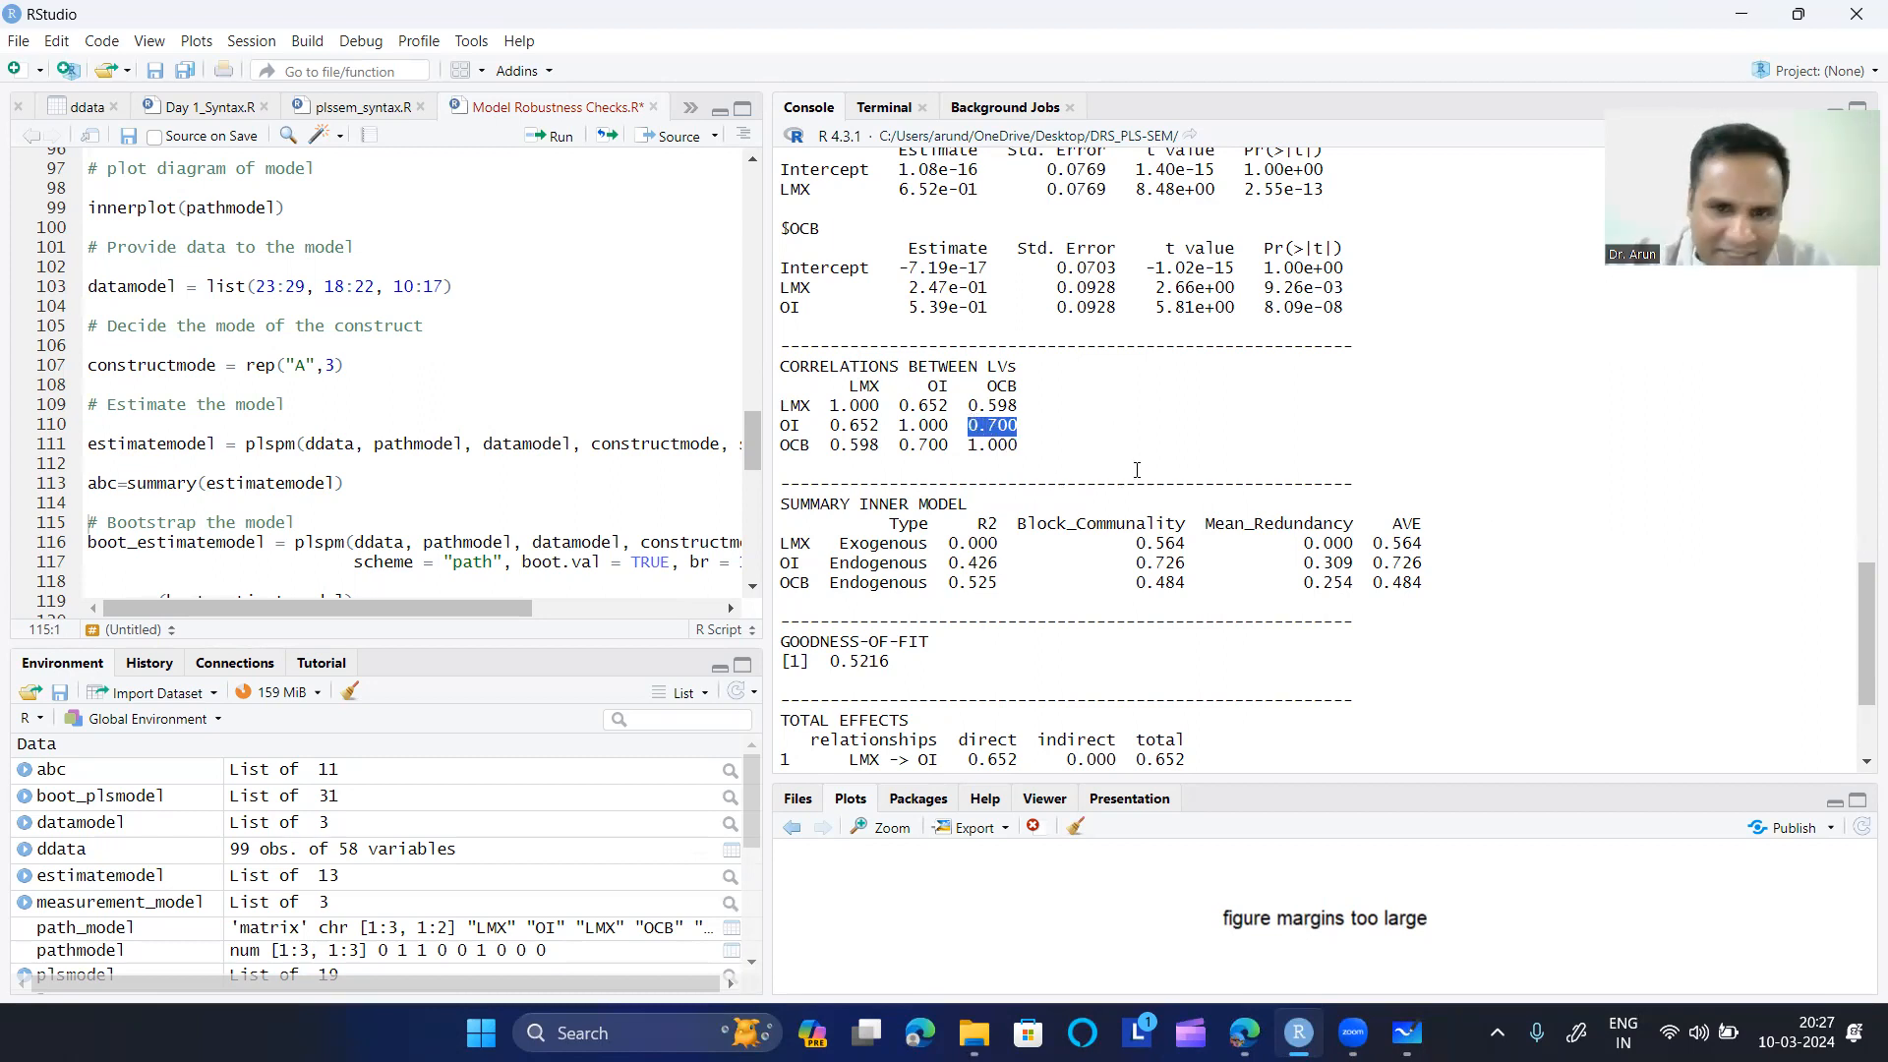
# - Widen the script editor and review the plspm calls for estimatemodel and boot_estimatemodel
pyautogui.scroll(-2, 1144, 460)
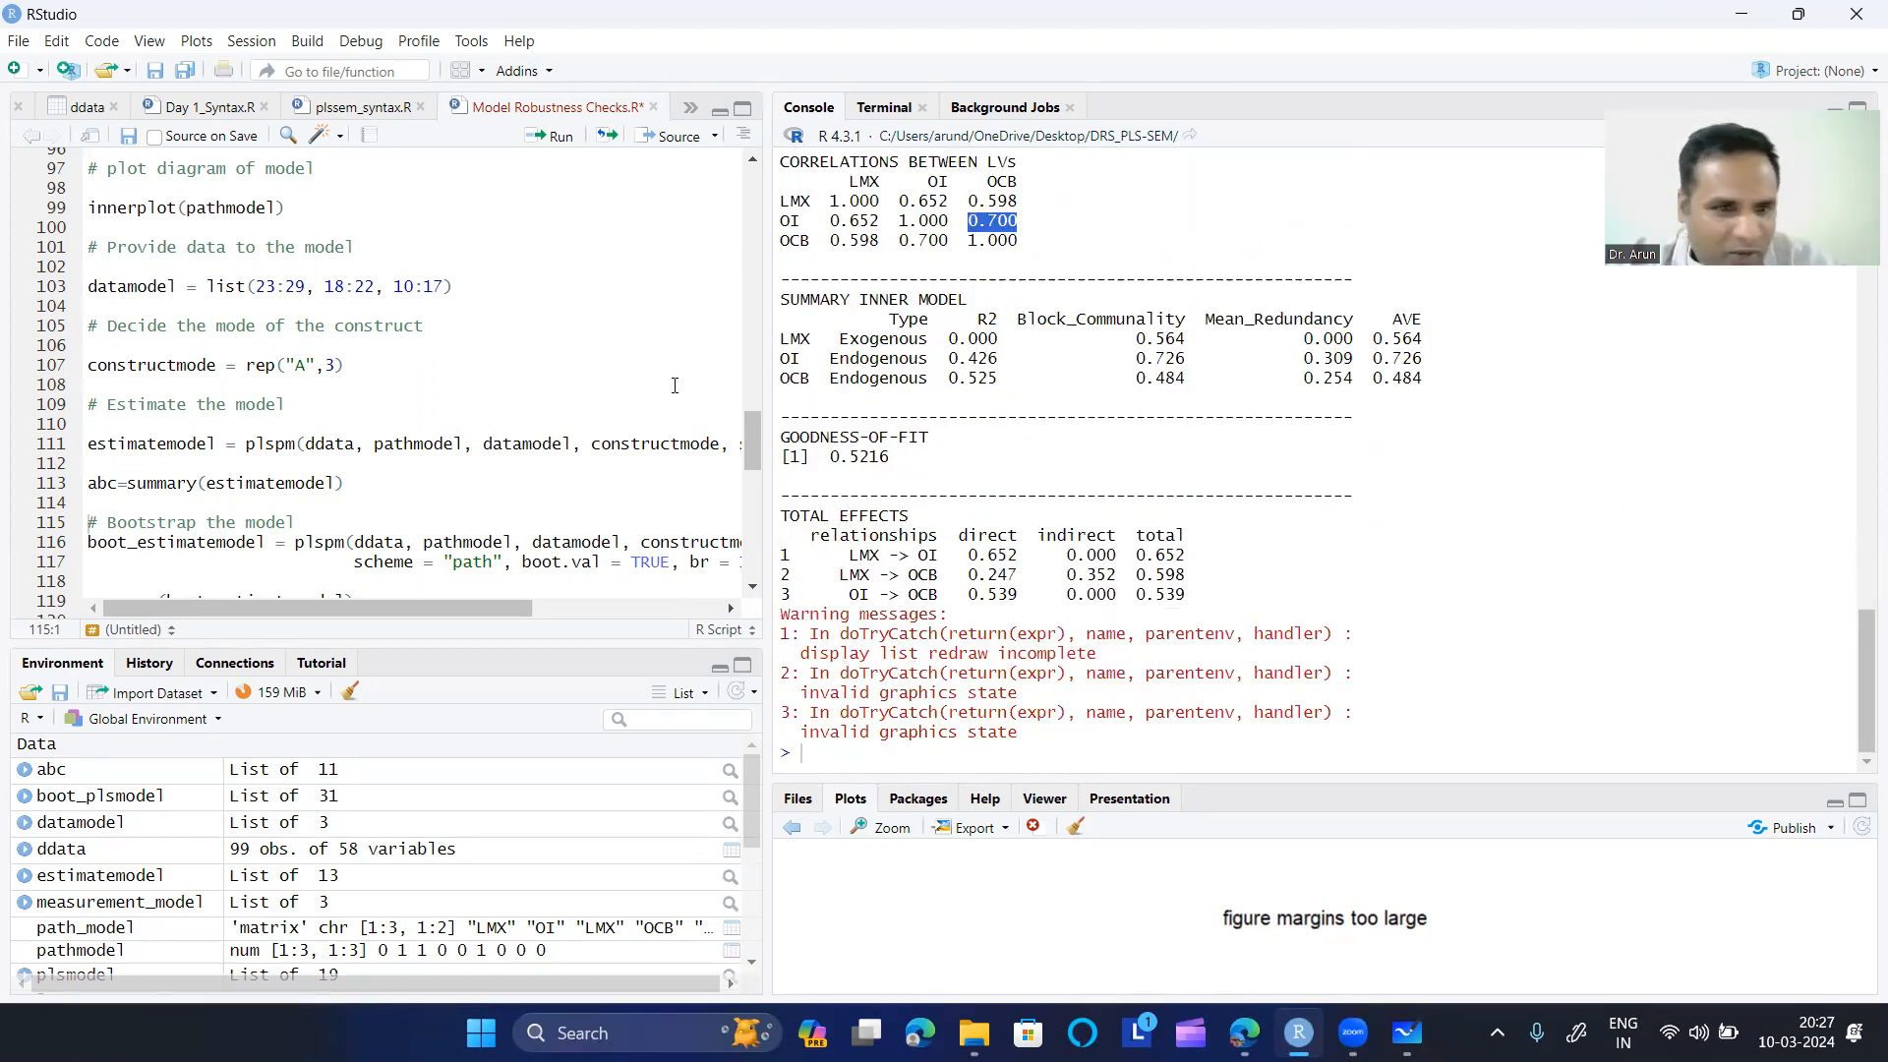
pyautogui.moveTo(766, 417); pyautogui.dragTo(1044, 501)
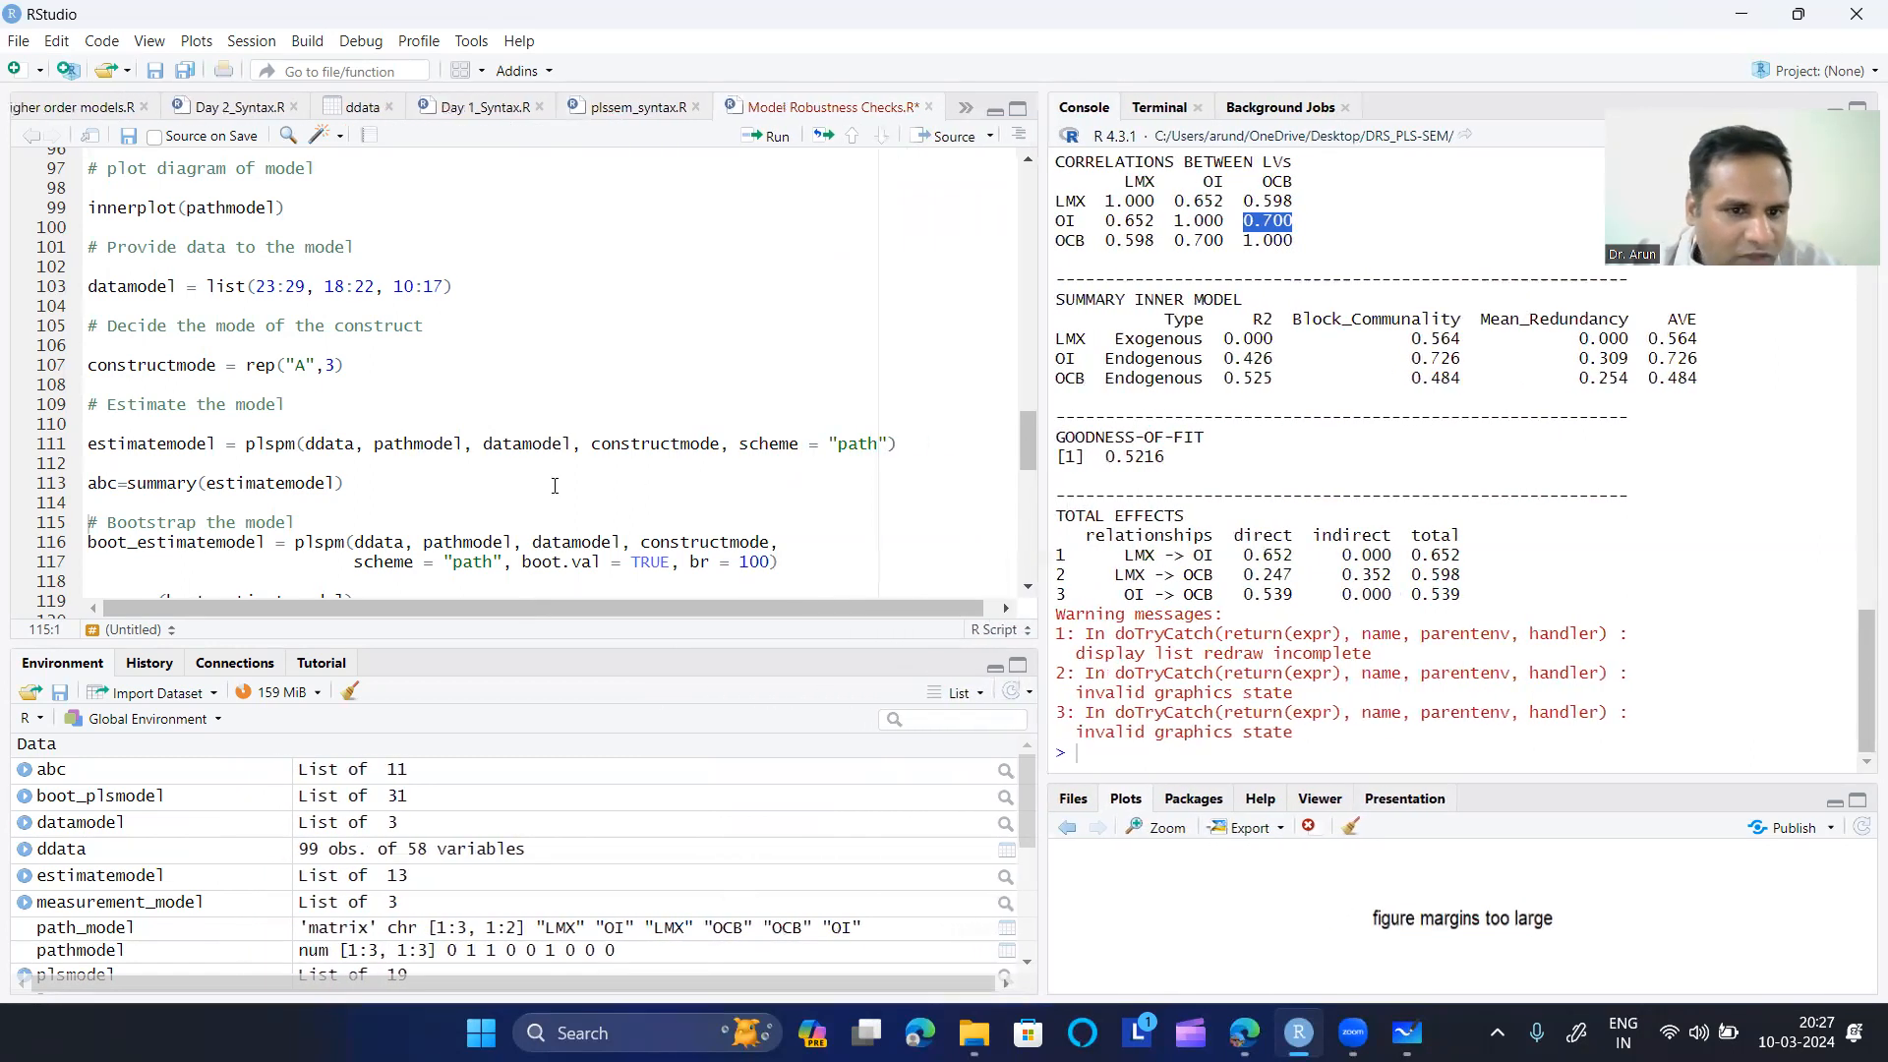
pyautogui.moveTo(246, 444); pyautogui.dragTo(775, 457)
pyautogui.click(775, 457)
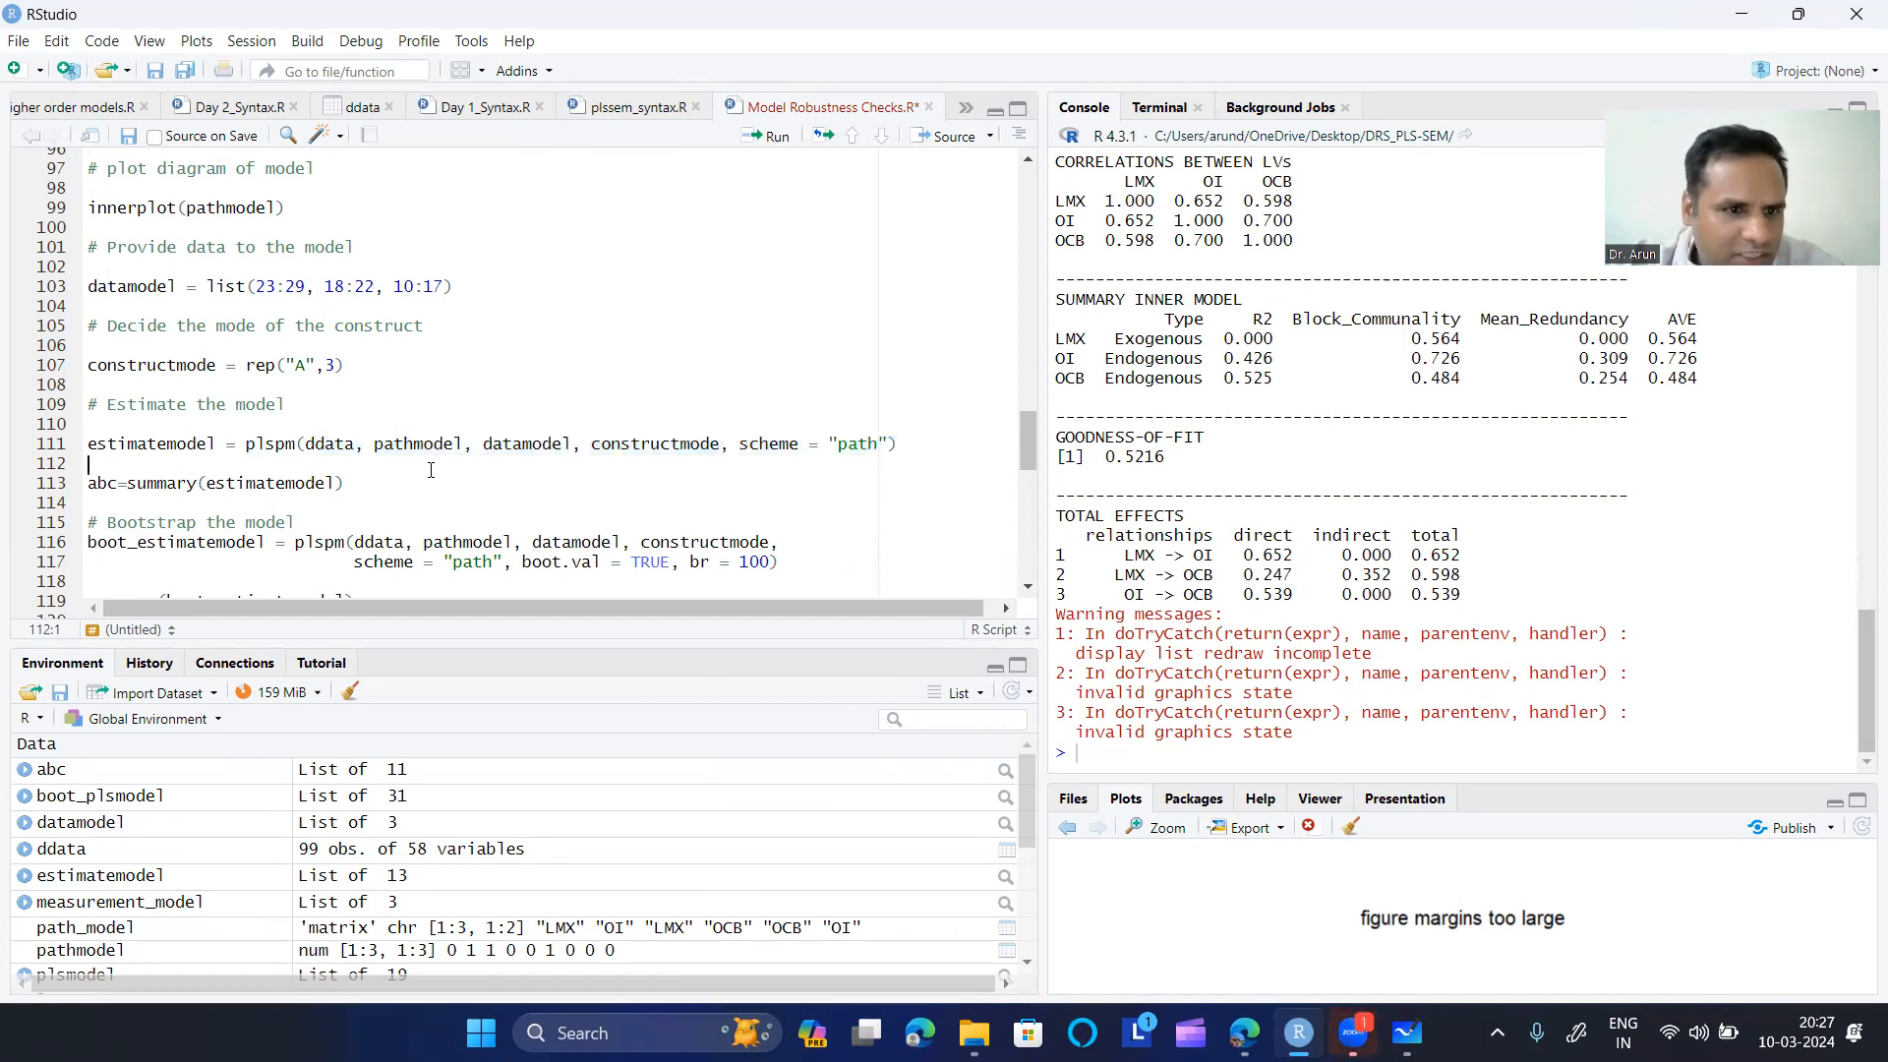
pyautogui.scroll(-3, 181, 435)
pyautogui.moveTo(90, 421); pyautogui.dragTo(813, 454)
pyautogui.click(815, 458)
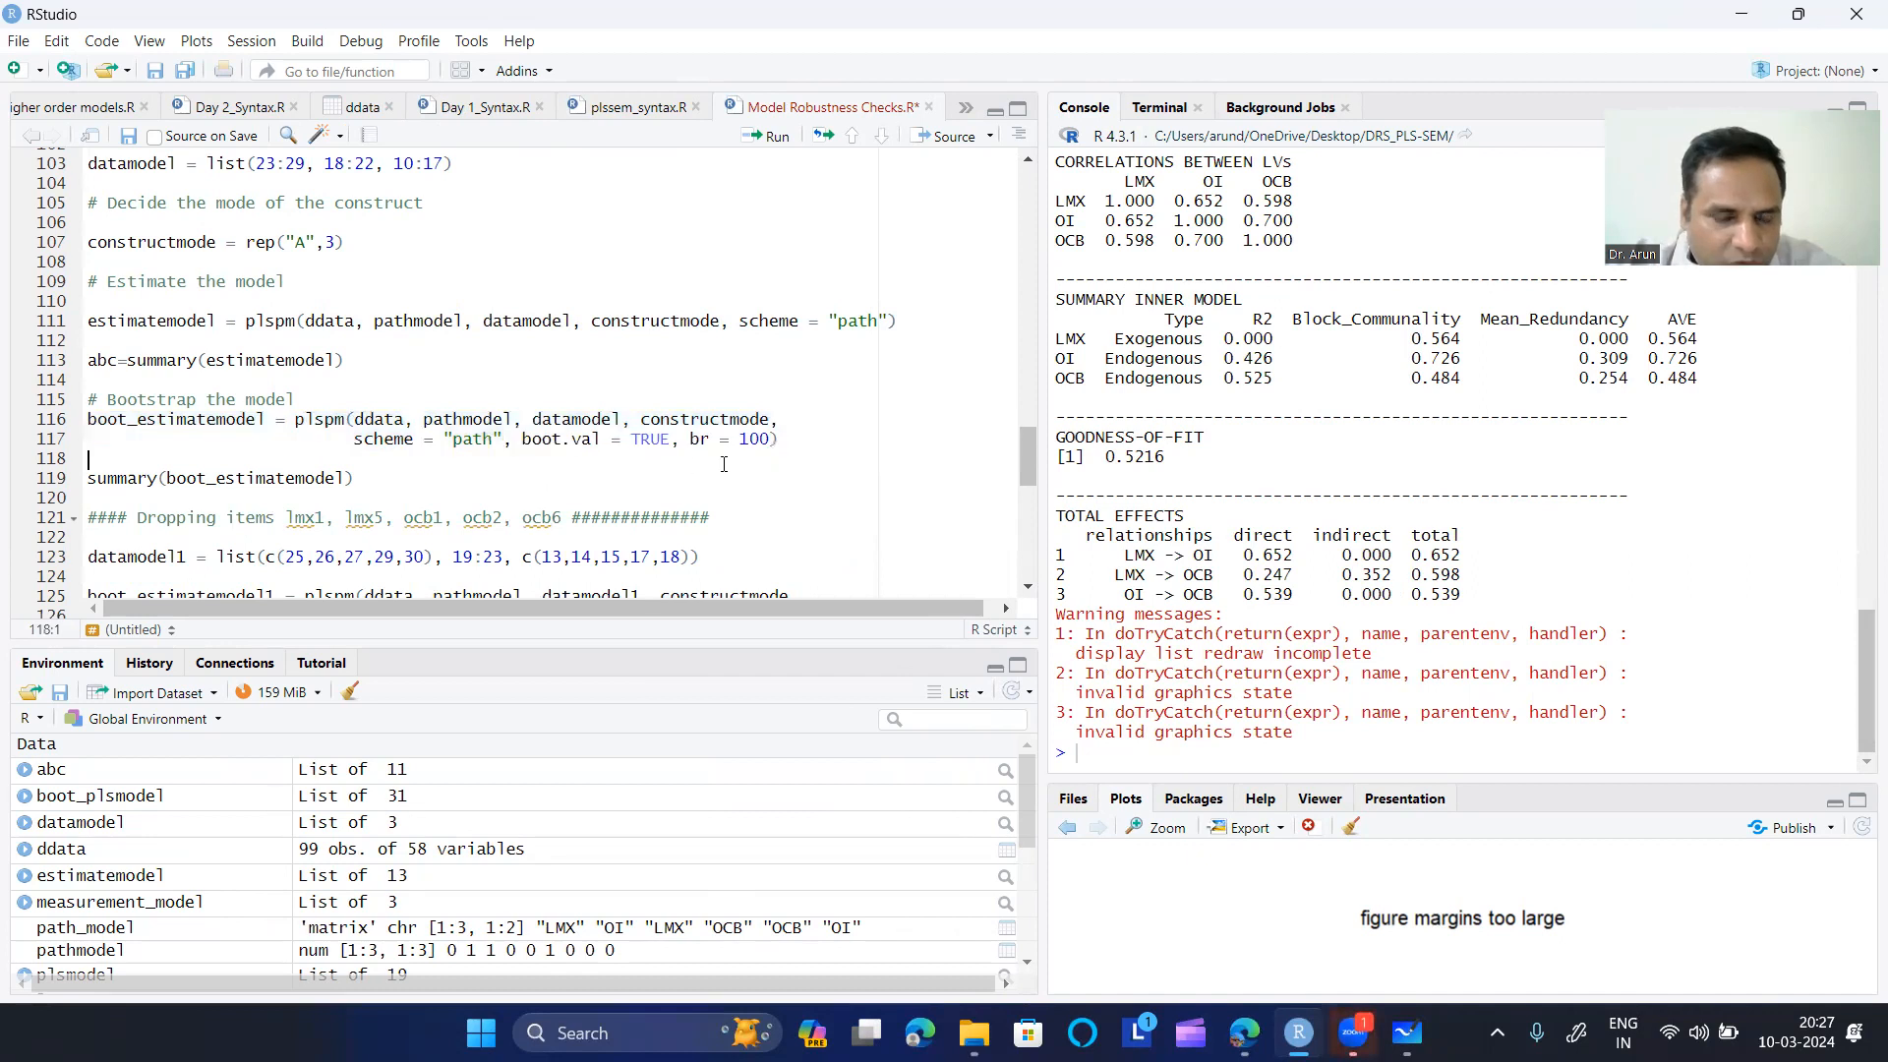
pyautogui.click(773, 441)
pyautogui.write('00')
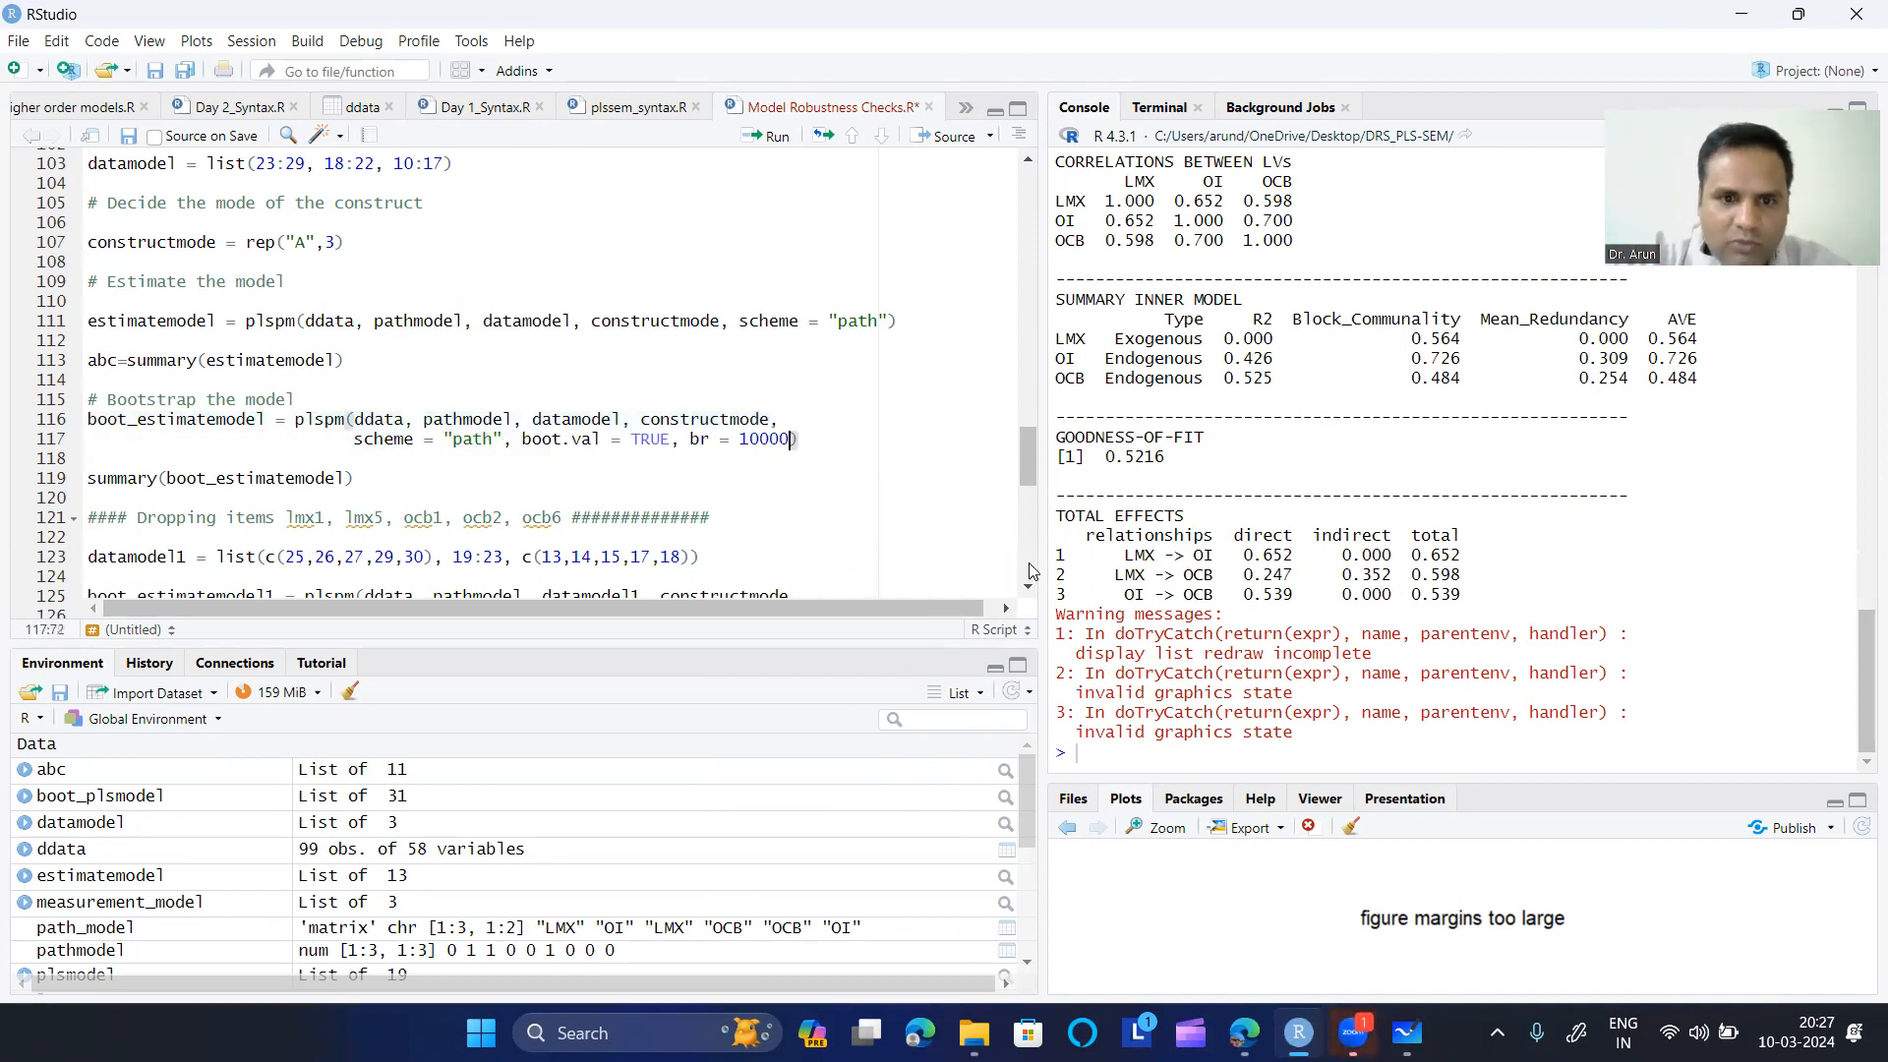
pyautogui.press('BackSpace')
pyautogui.press('BackSpace')
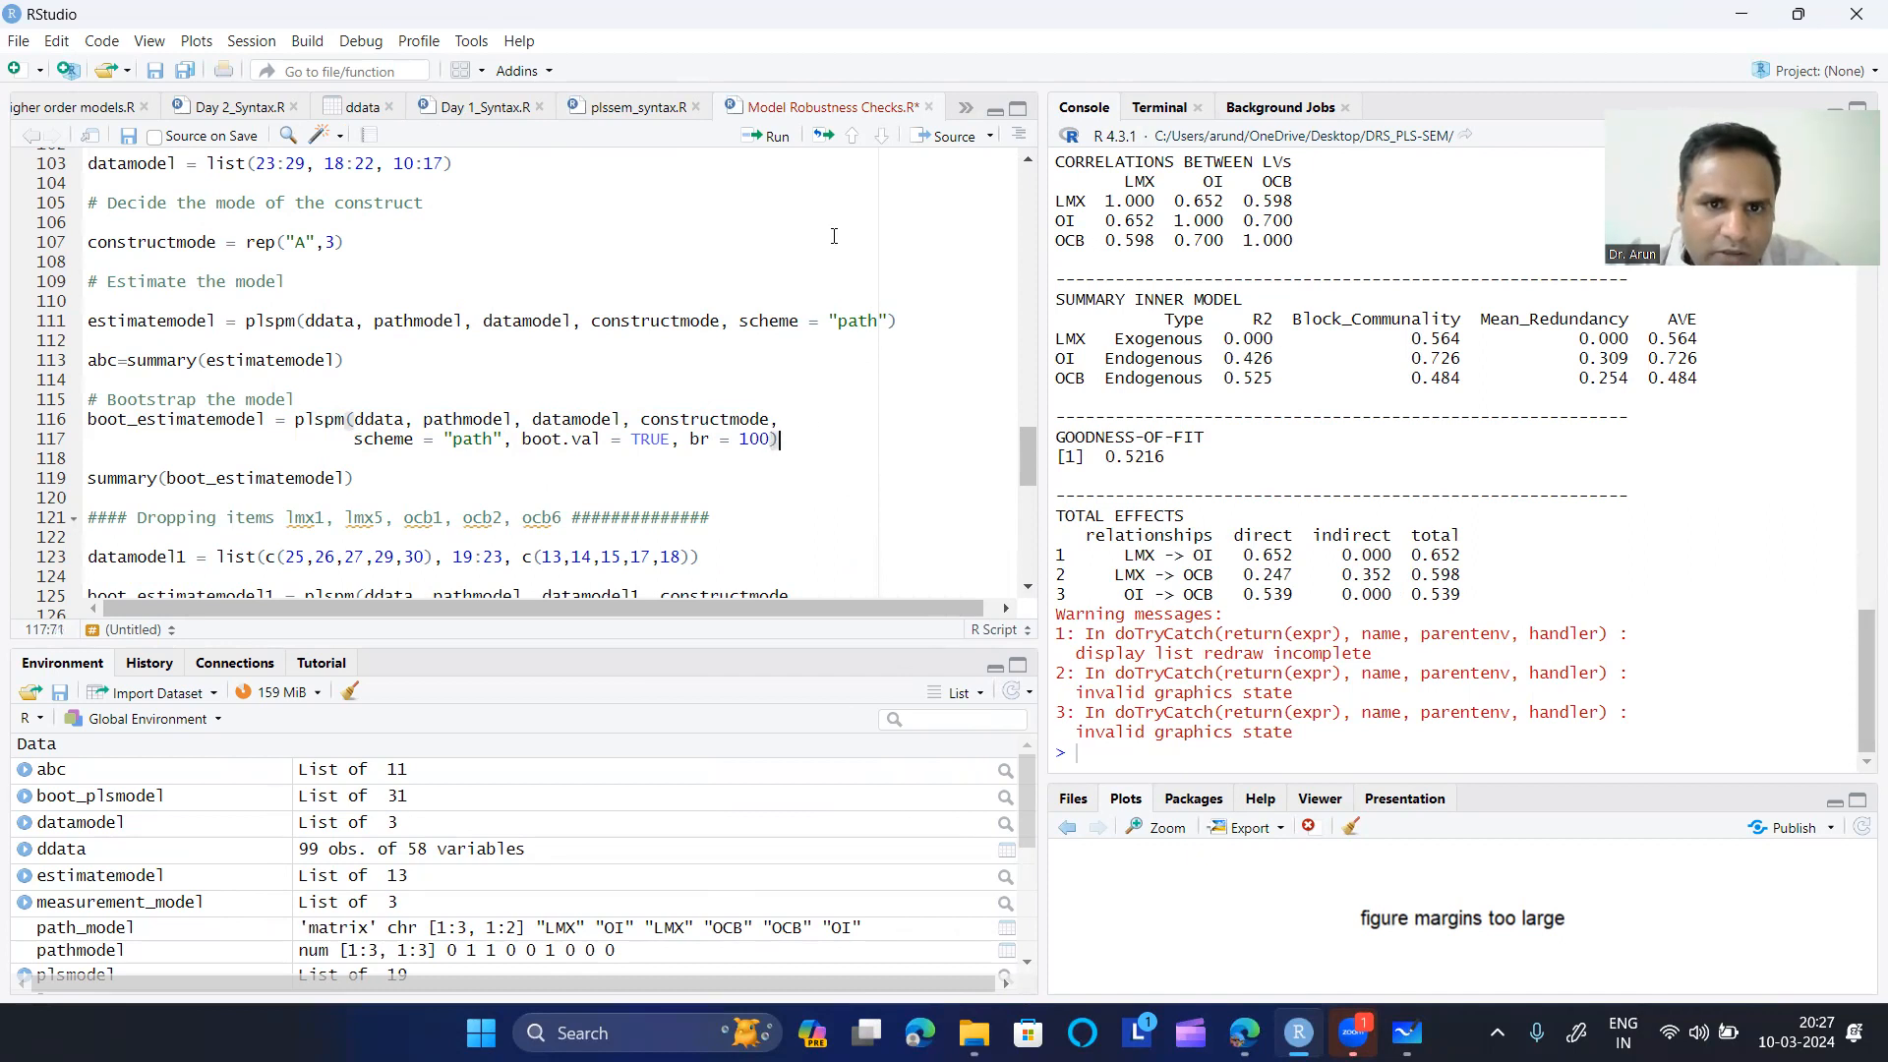
# - Run the boot_estimatemodel bootstrap with br = 100 and print its summary in a widened console
pyautogui.click(777, 138)
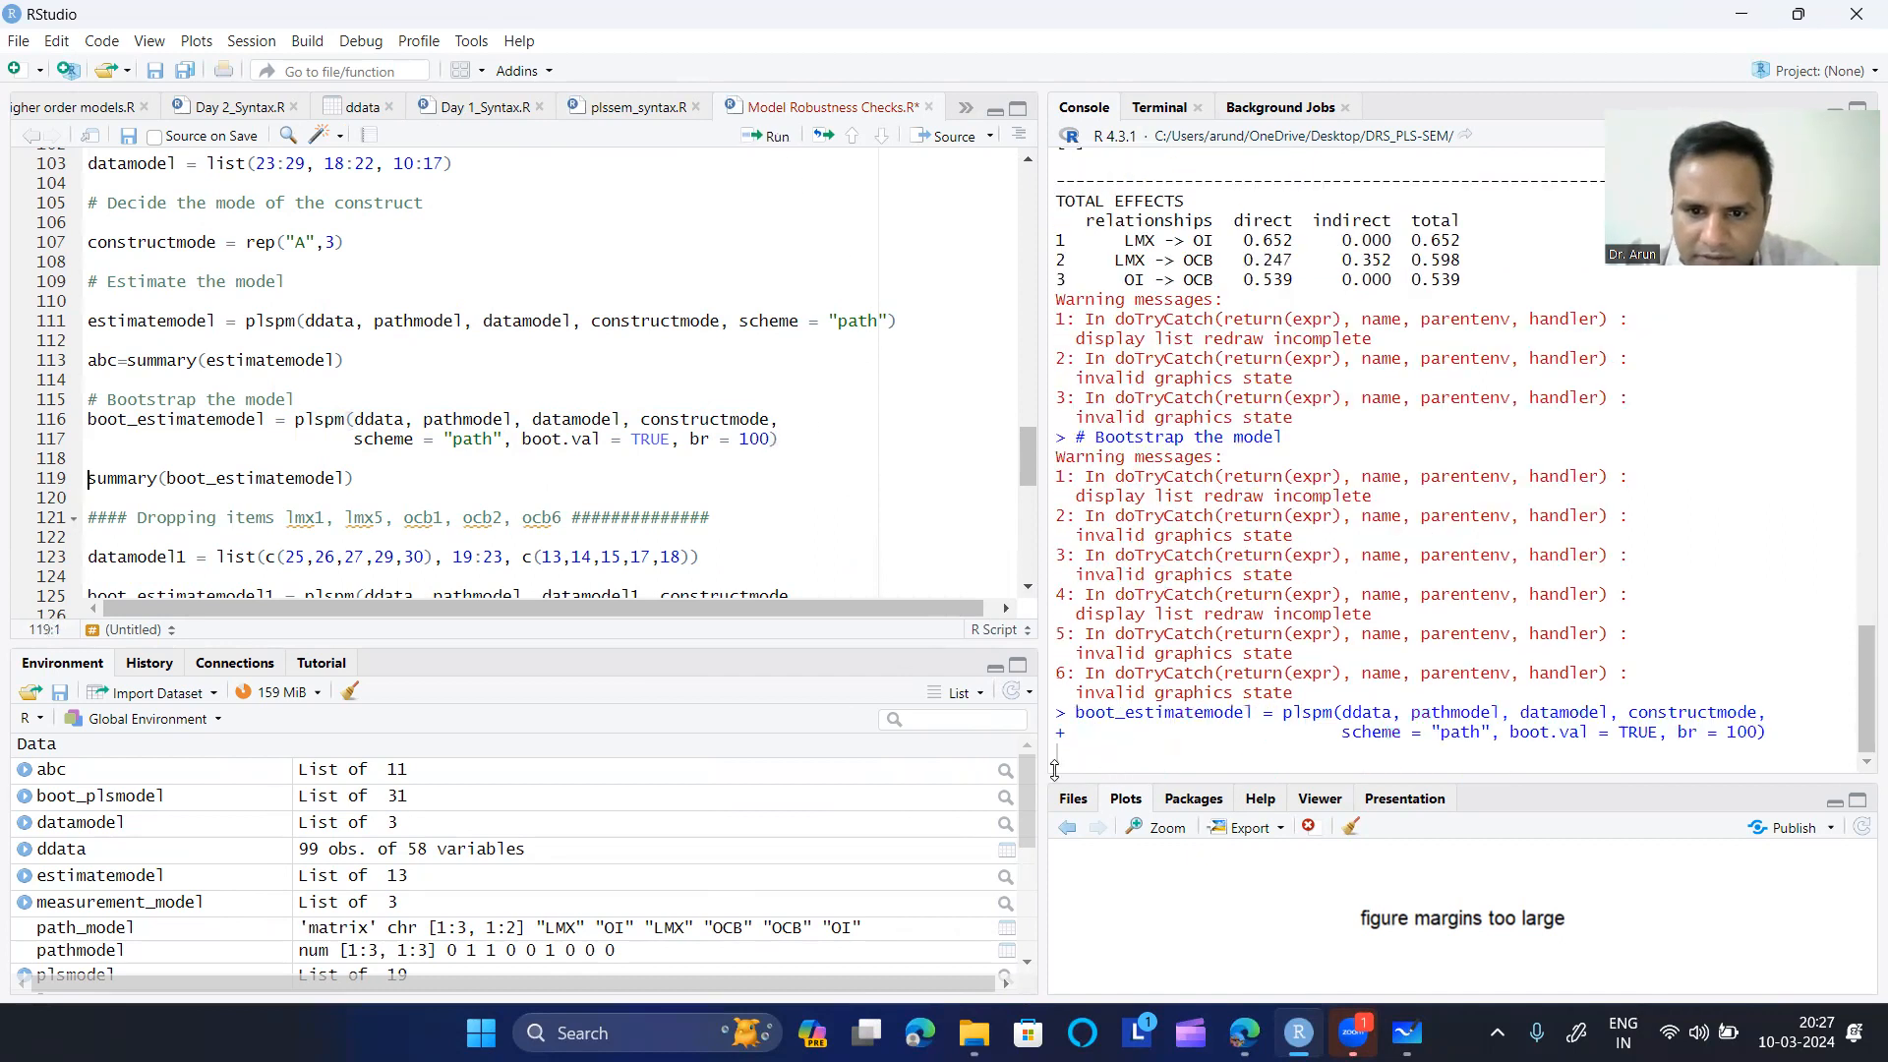
pyautogui.moveTo(1041, 516); pyautogui.dragTo(877, 521)
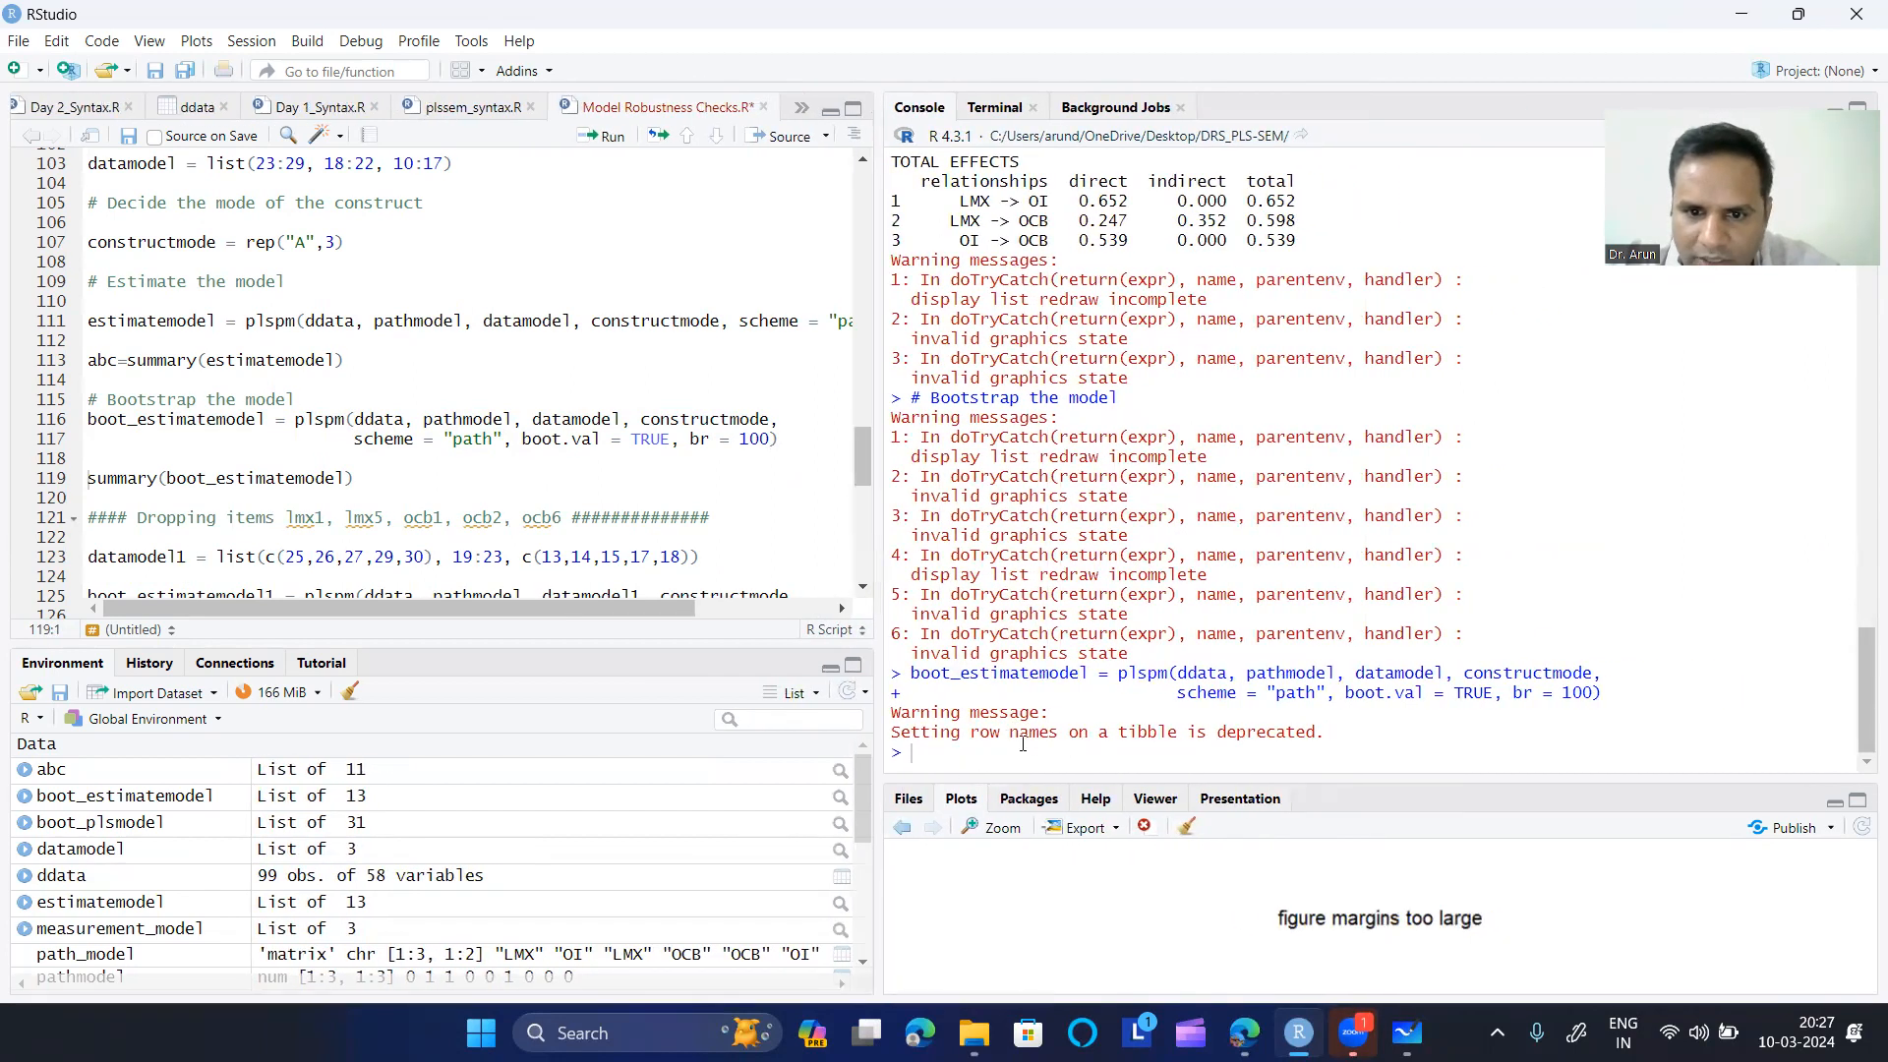
pyautogui.moveTo(875, 526); pyautogui.dragTo(770, 525)
pyautogui.scroll(-2, 344, 492)
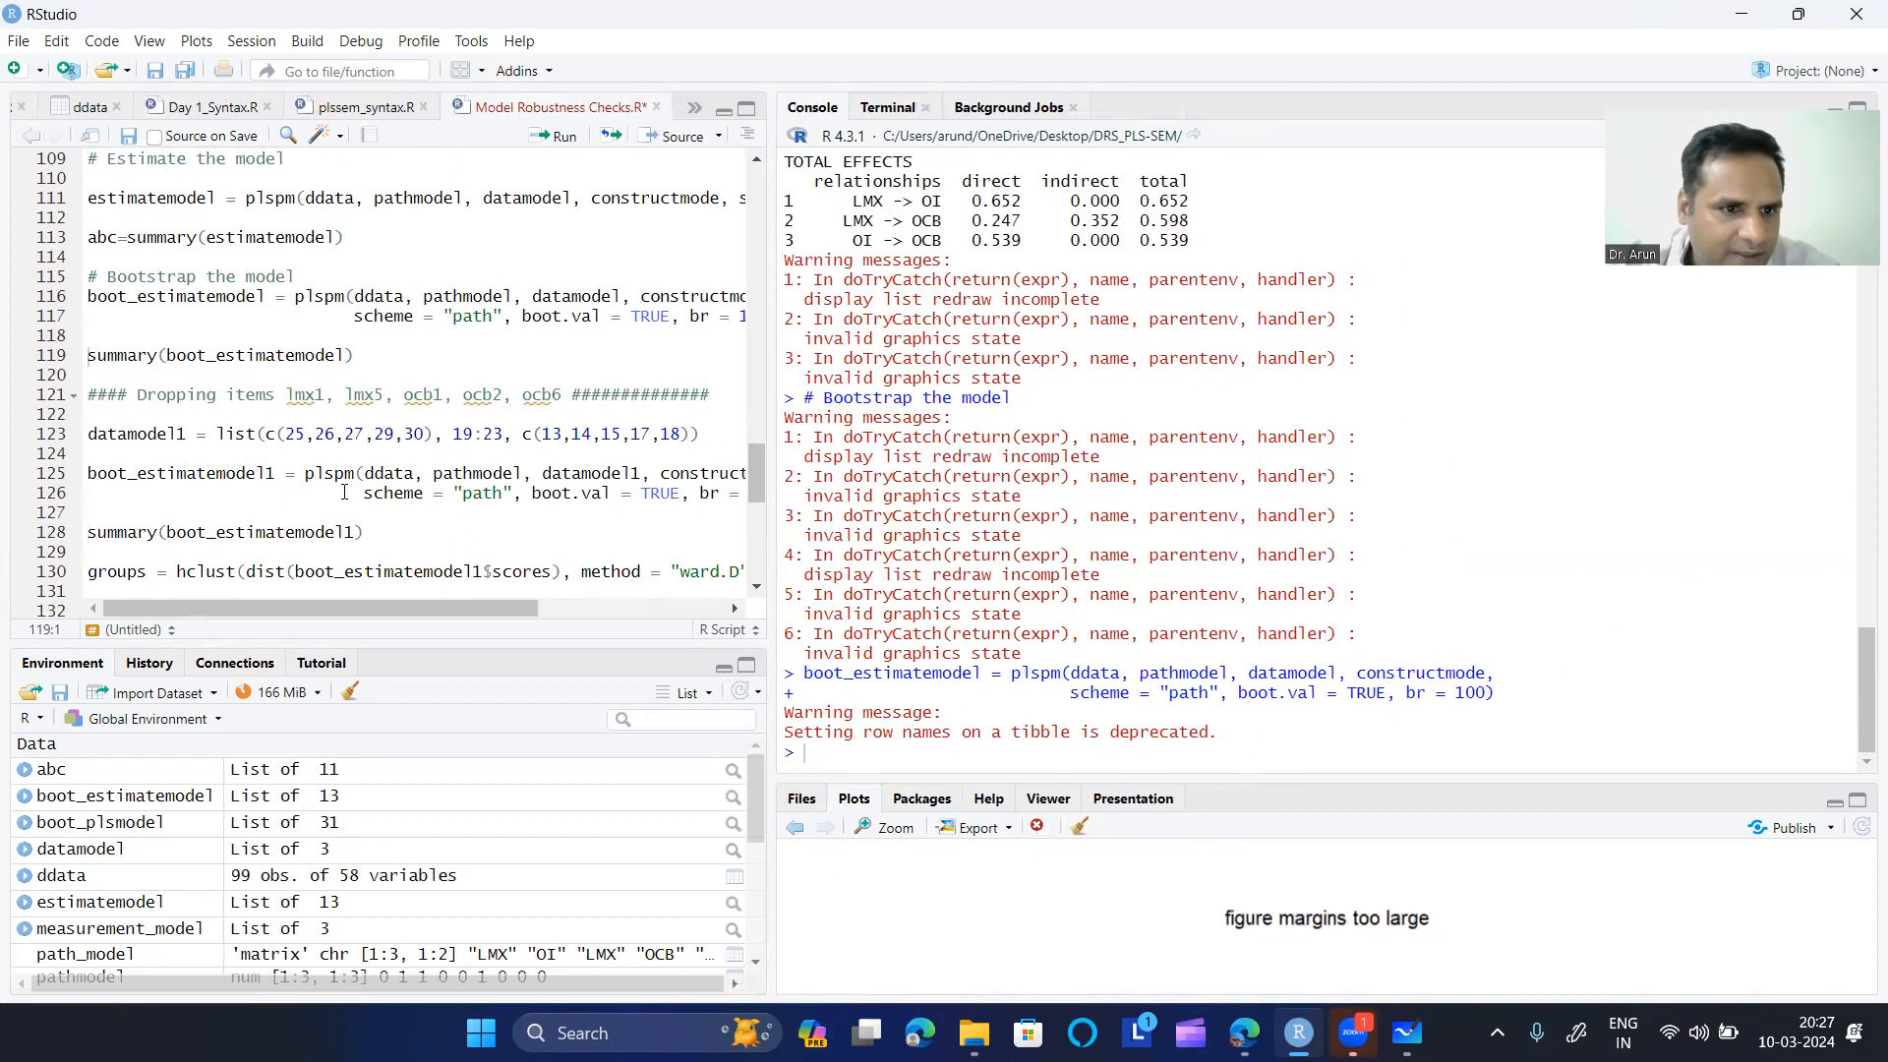
pyautogui.click(558, 135)
# - Review the boot_estimatemodel summary from the model specification and outer model through to the bootstrap validation tables
pyautogui.scroll(15, 1172, 637)
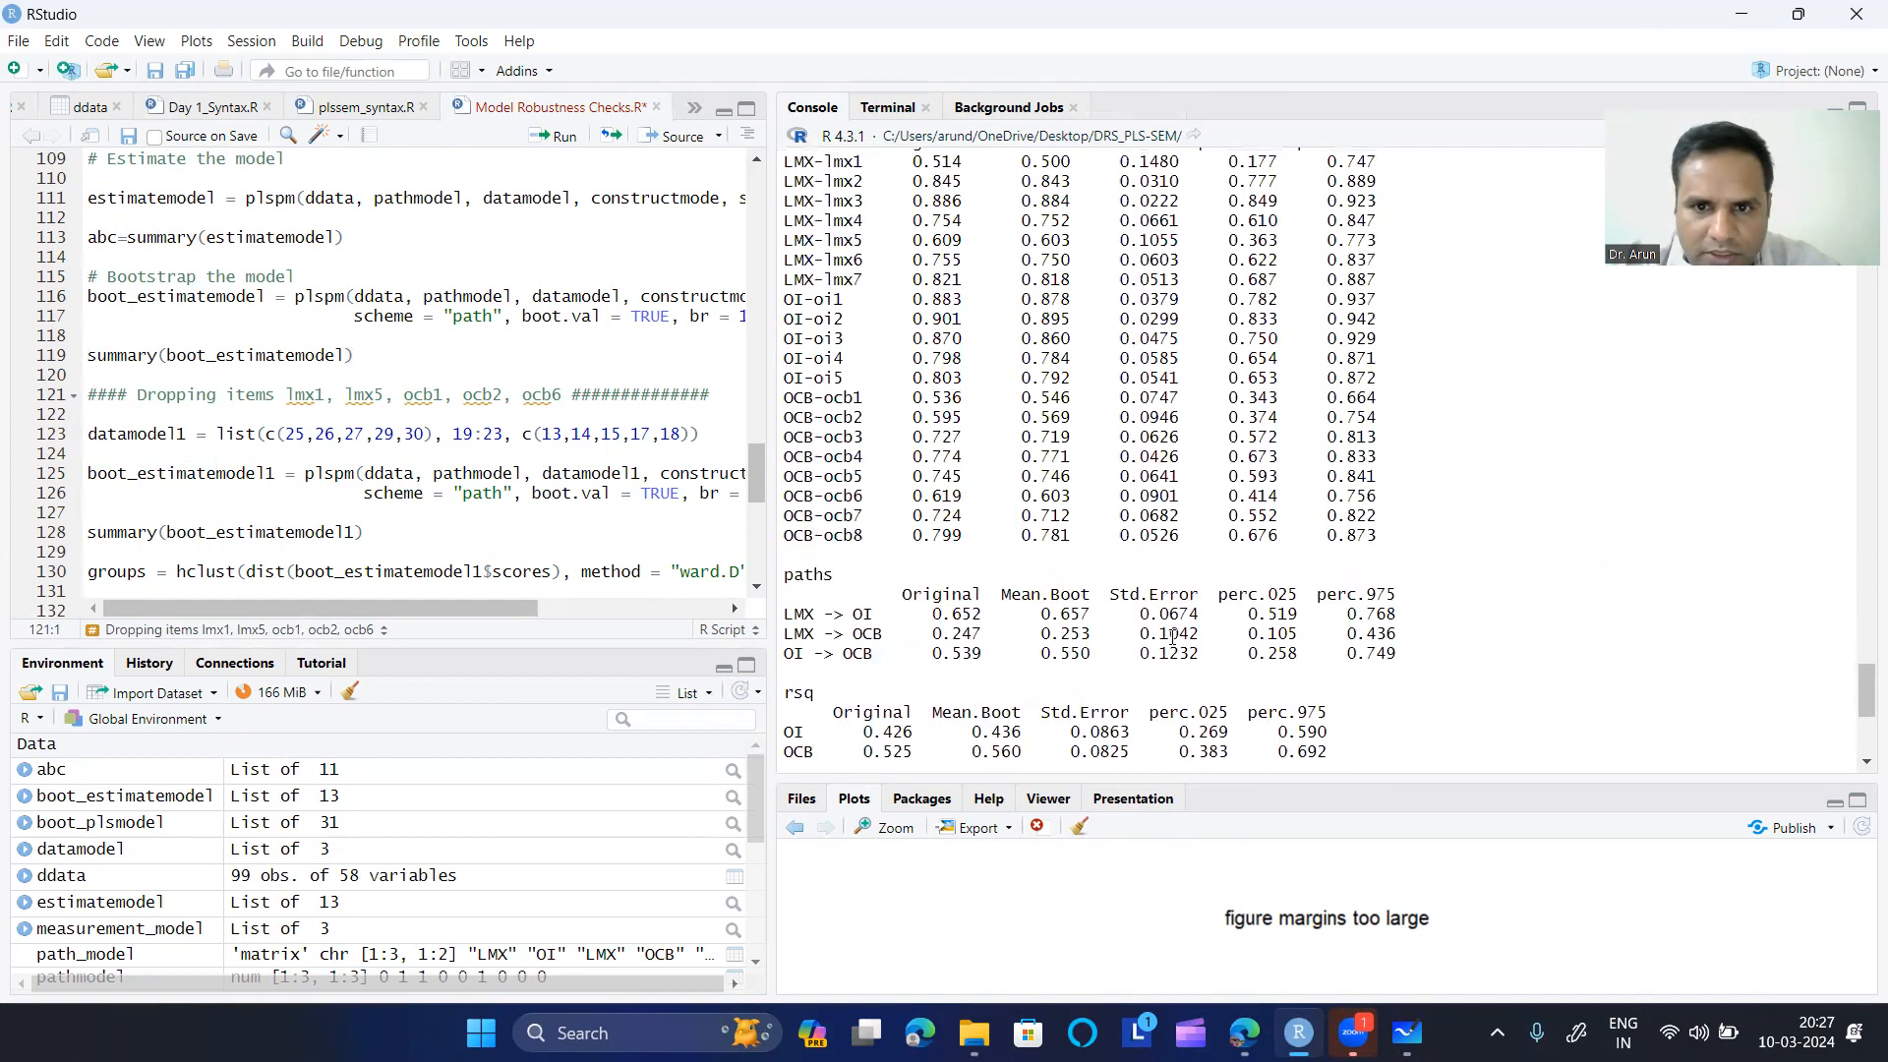
pyautogui.scroll(20, 1172, 637)
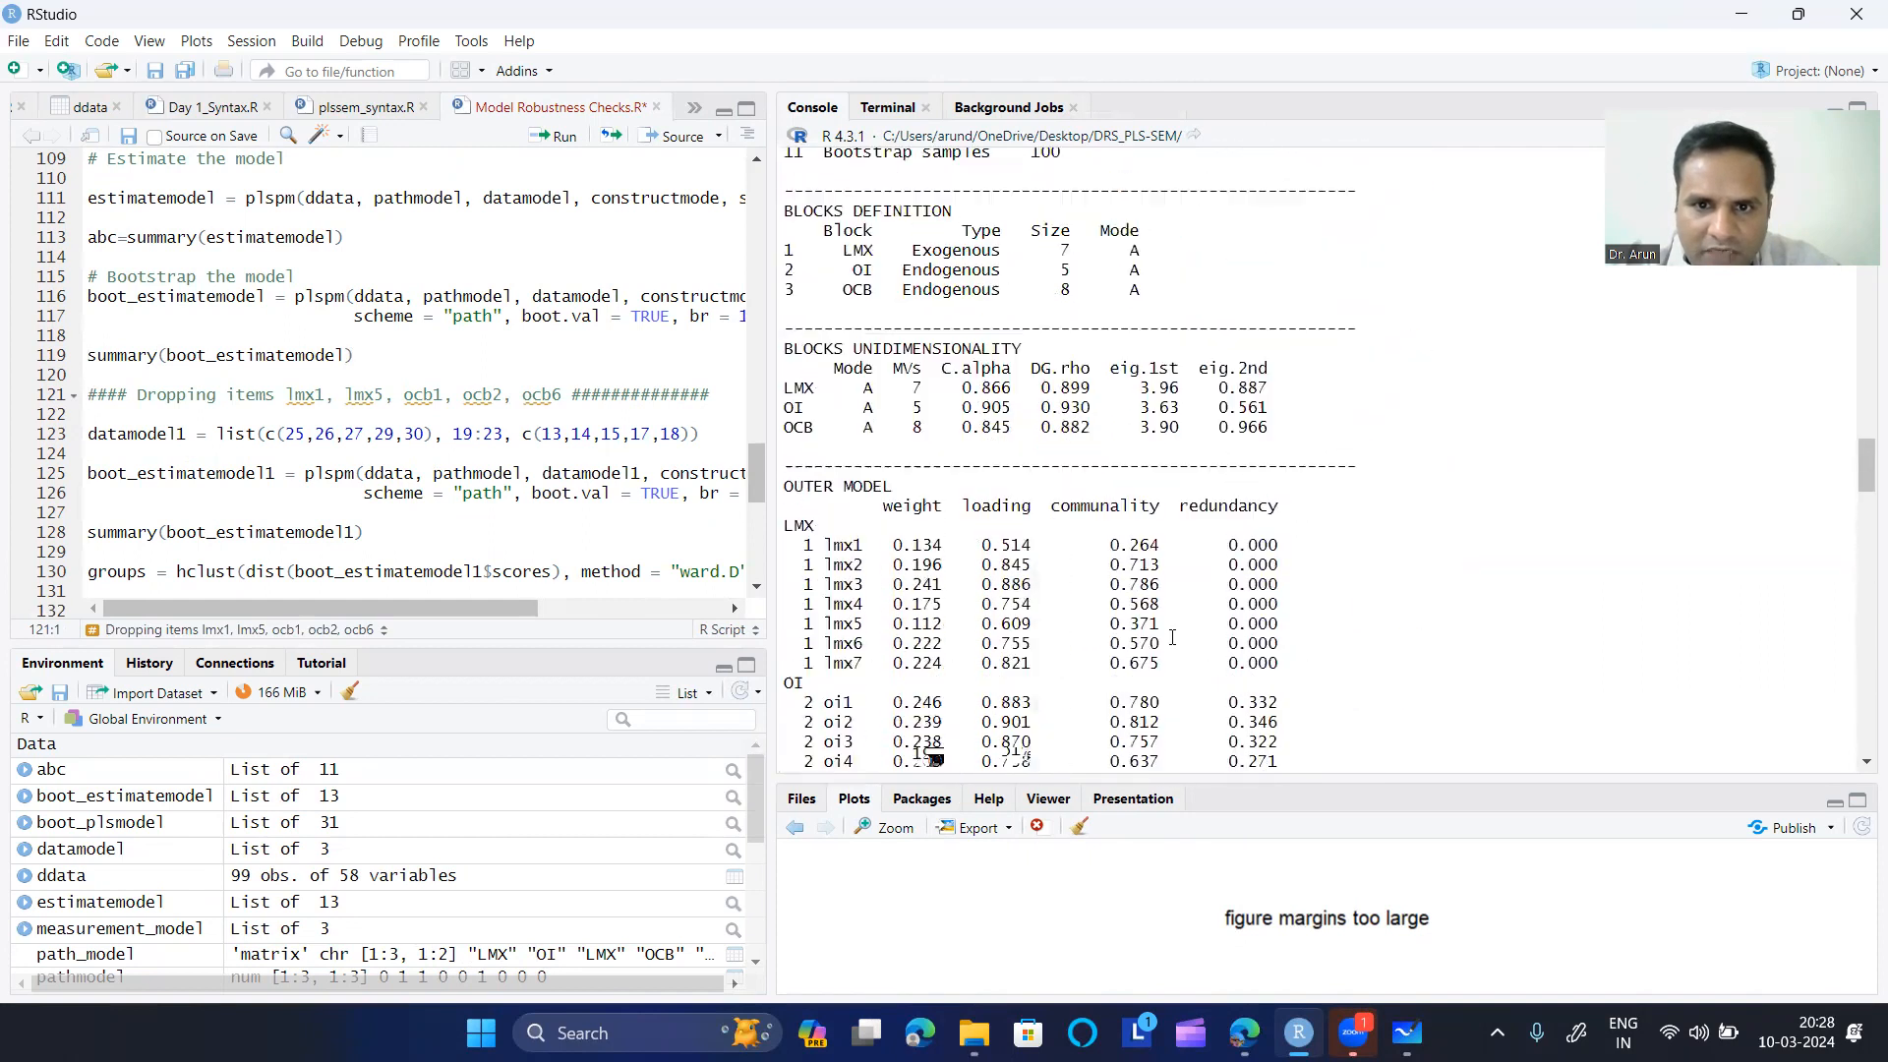
pyautogui.scroll(-7, 1172, 637)
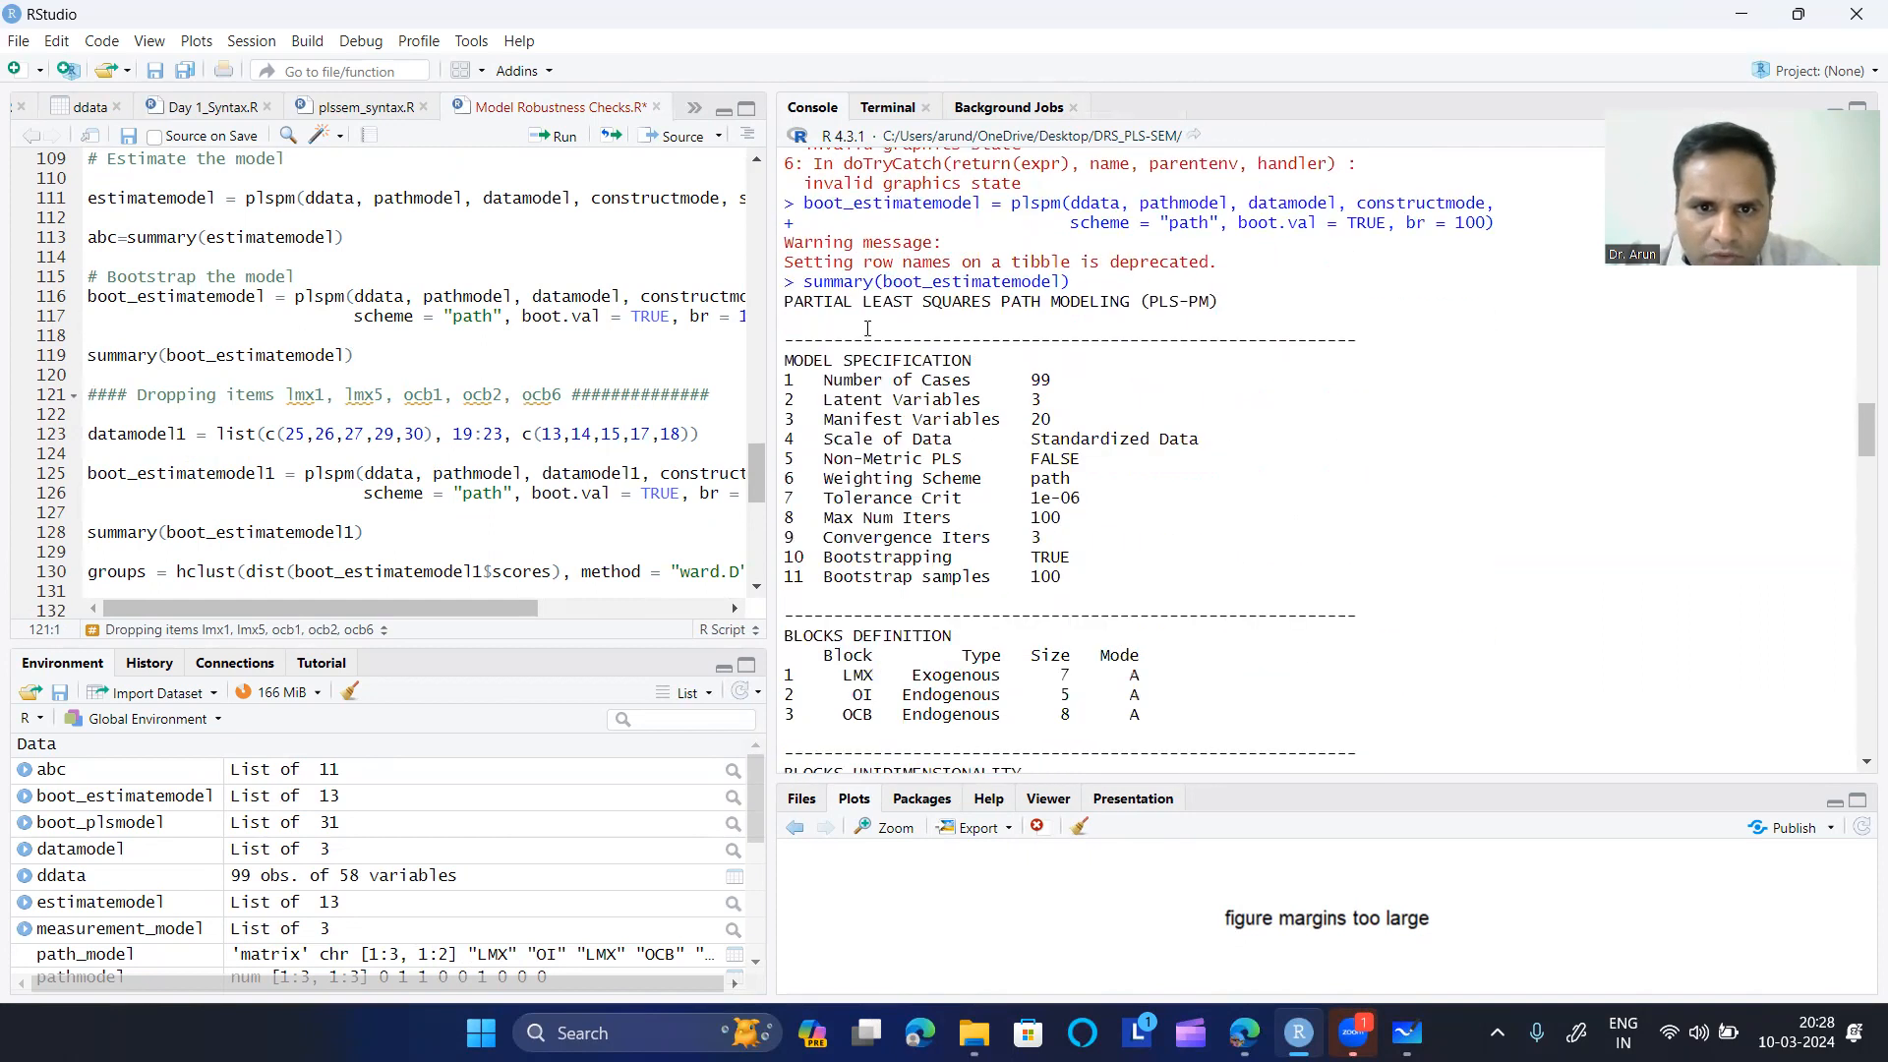
pyautogui.scroll(-7, 1146, 529)
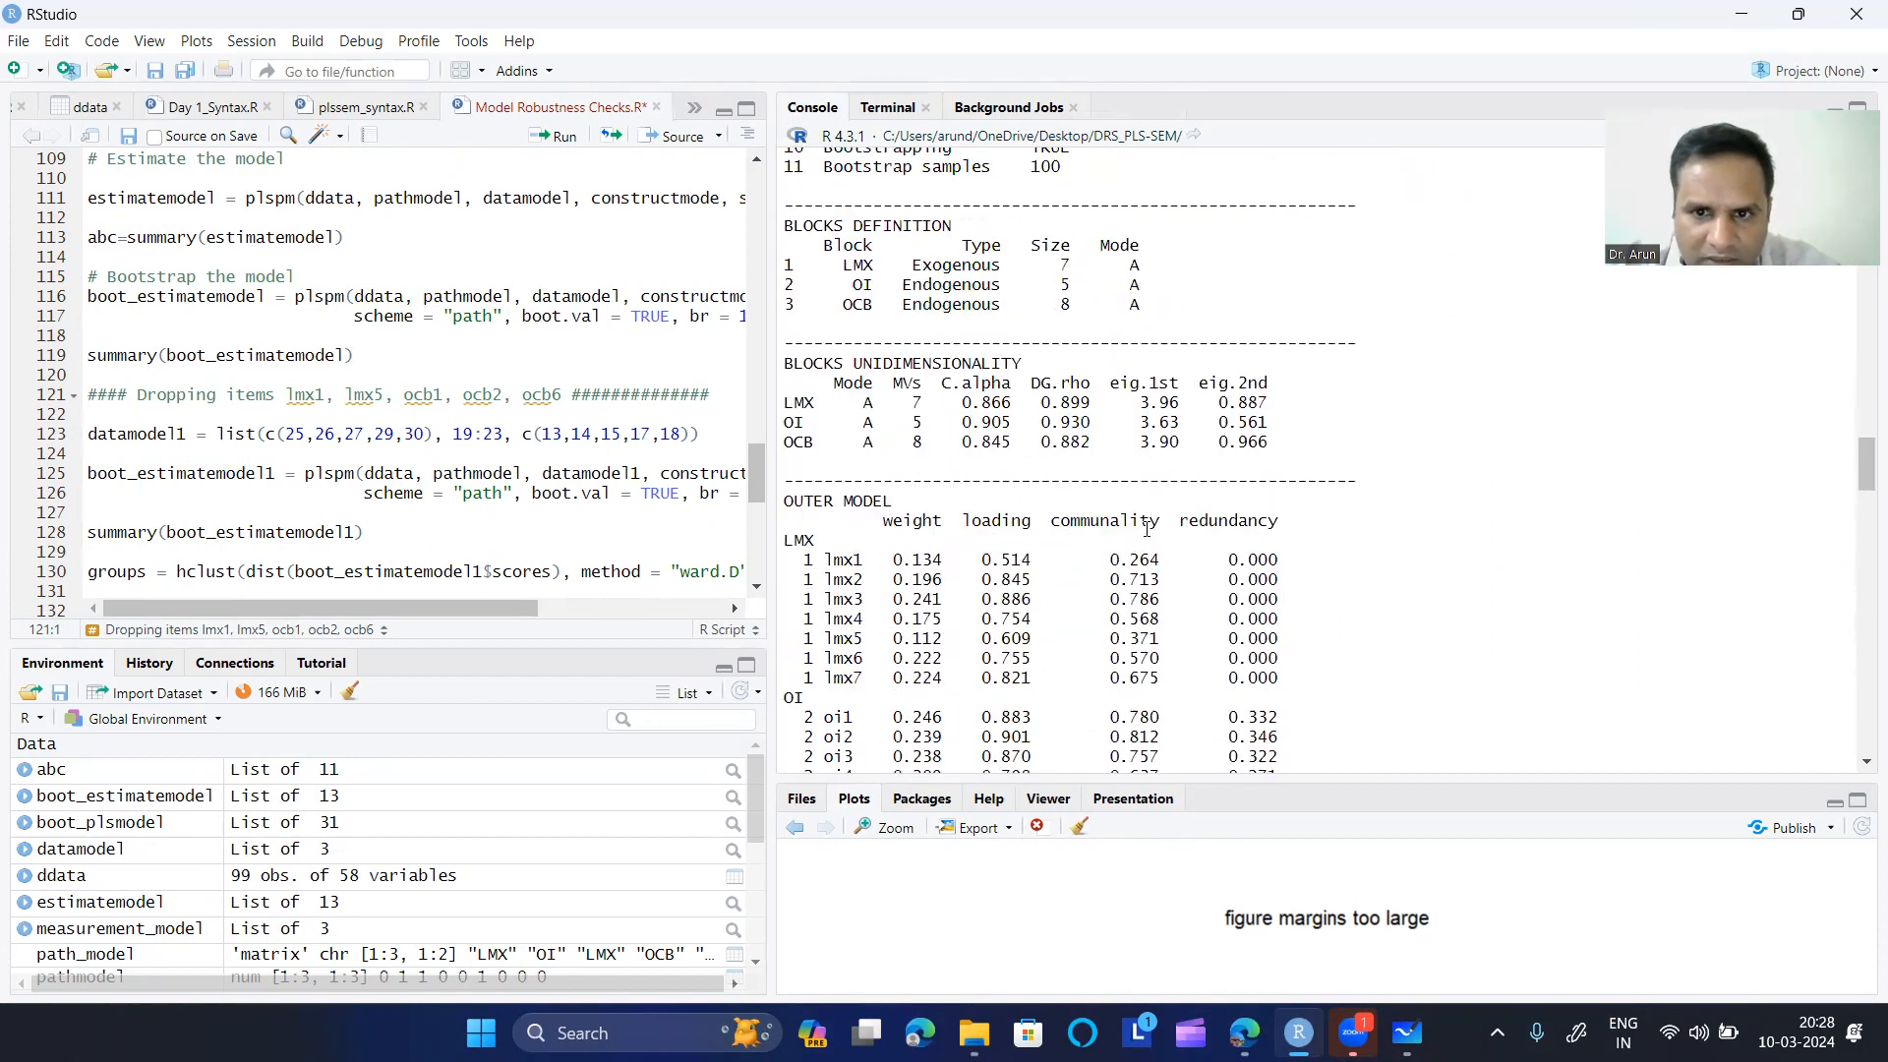
pyautogui.scroll(-7, 1146, 528)
pyautogui.scroll(-20, 1146, 529)
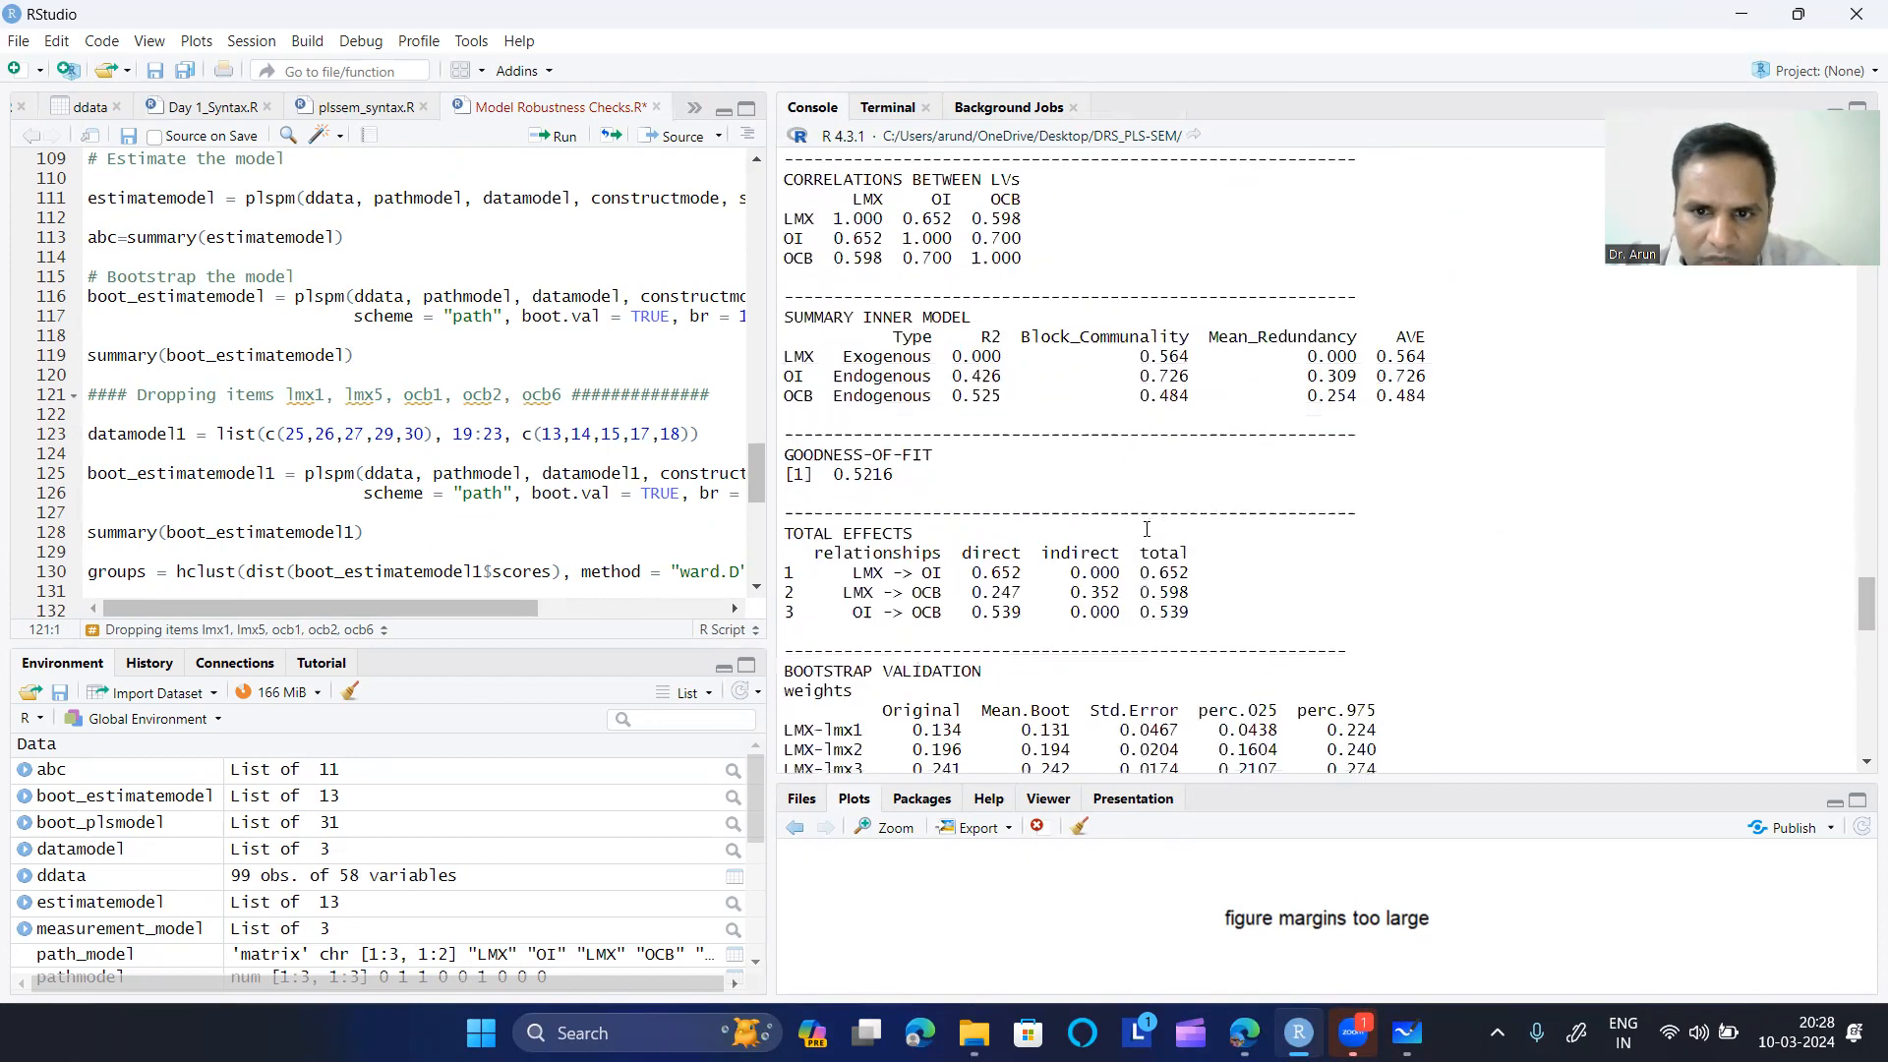
pyautogui.scroll(-10, 1146, 529)
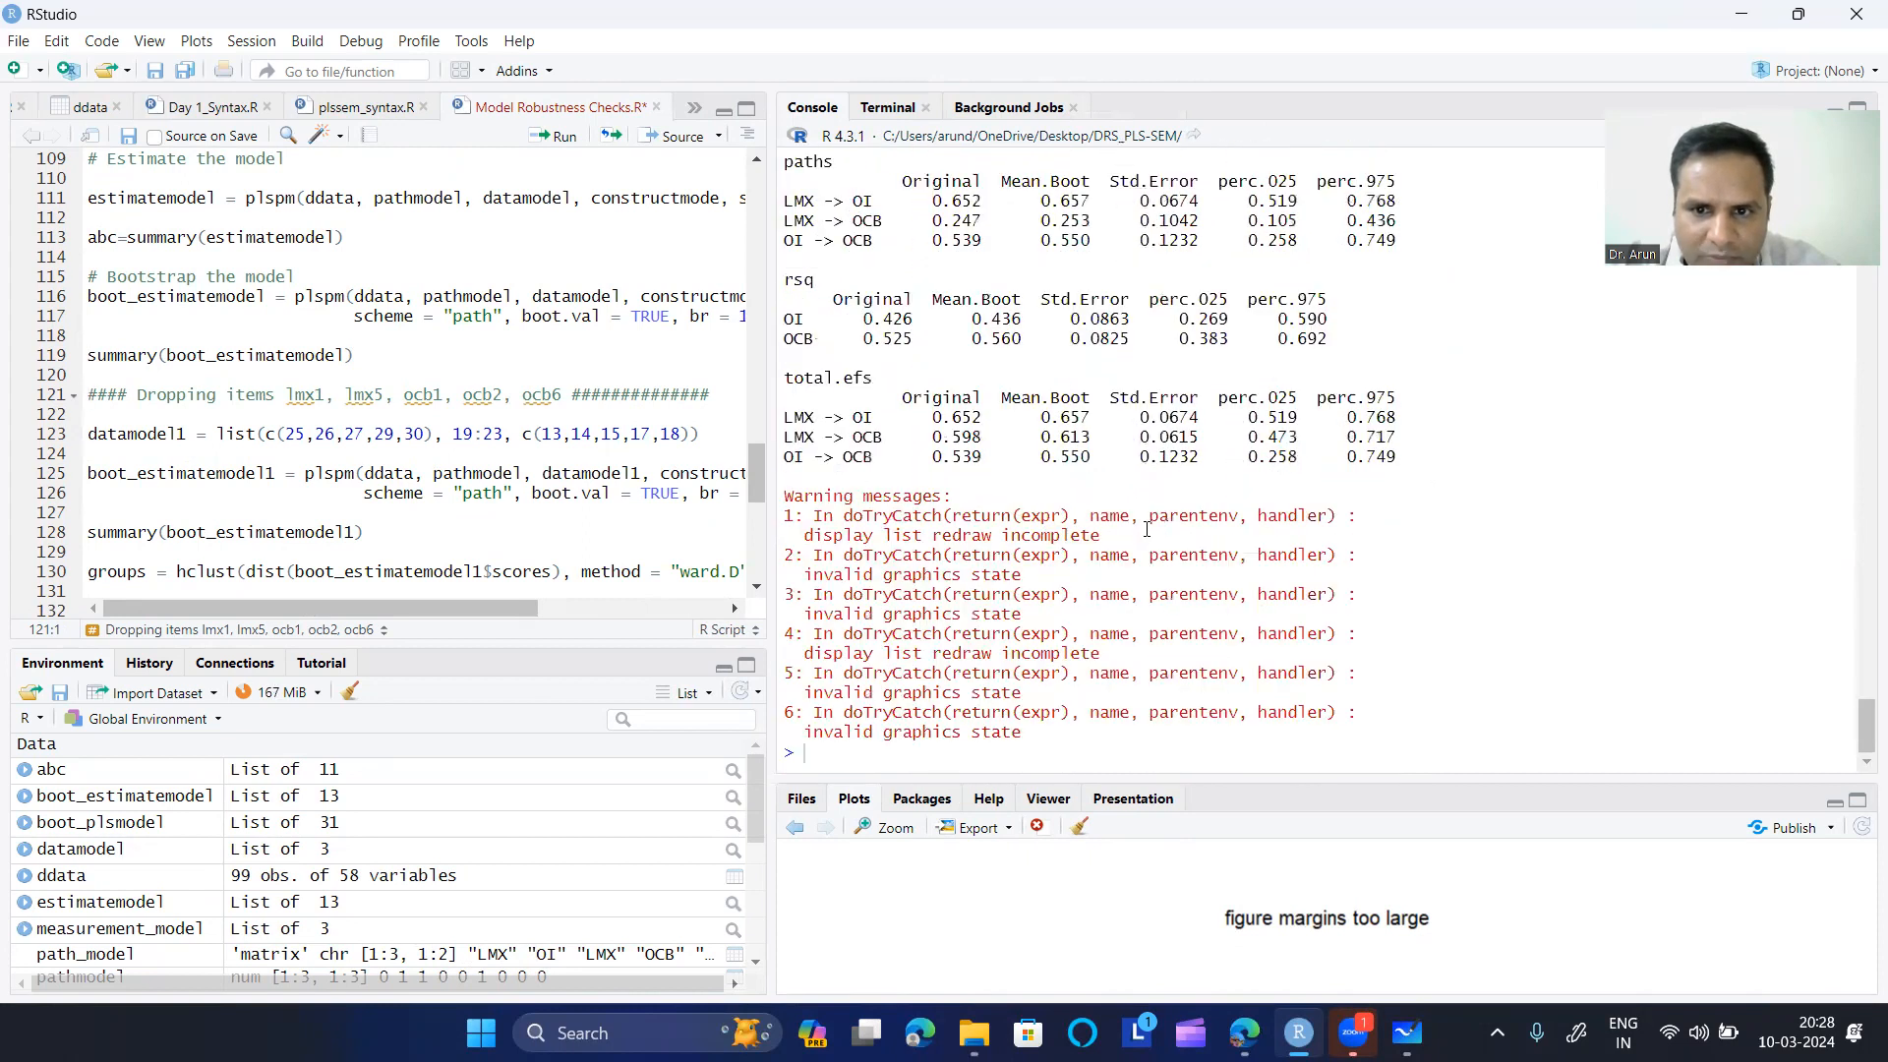
# - Examine the perc.025 and perc.975 bounds of the LMX -> OI, LMX -> OCB and OI -> OCB total effects
pyautogui.scroll(2, 983, 492)
pyautogui.scroll(-2, 930, 468)
pyautogui.moveTo(784, 417); pyautogui.dragTo(873, 418)
pyautogui.moveTo(1241, 419); pyautogui.dragTo(1426, 421)
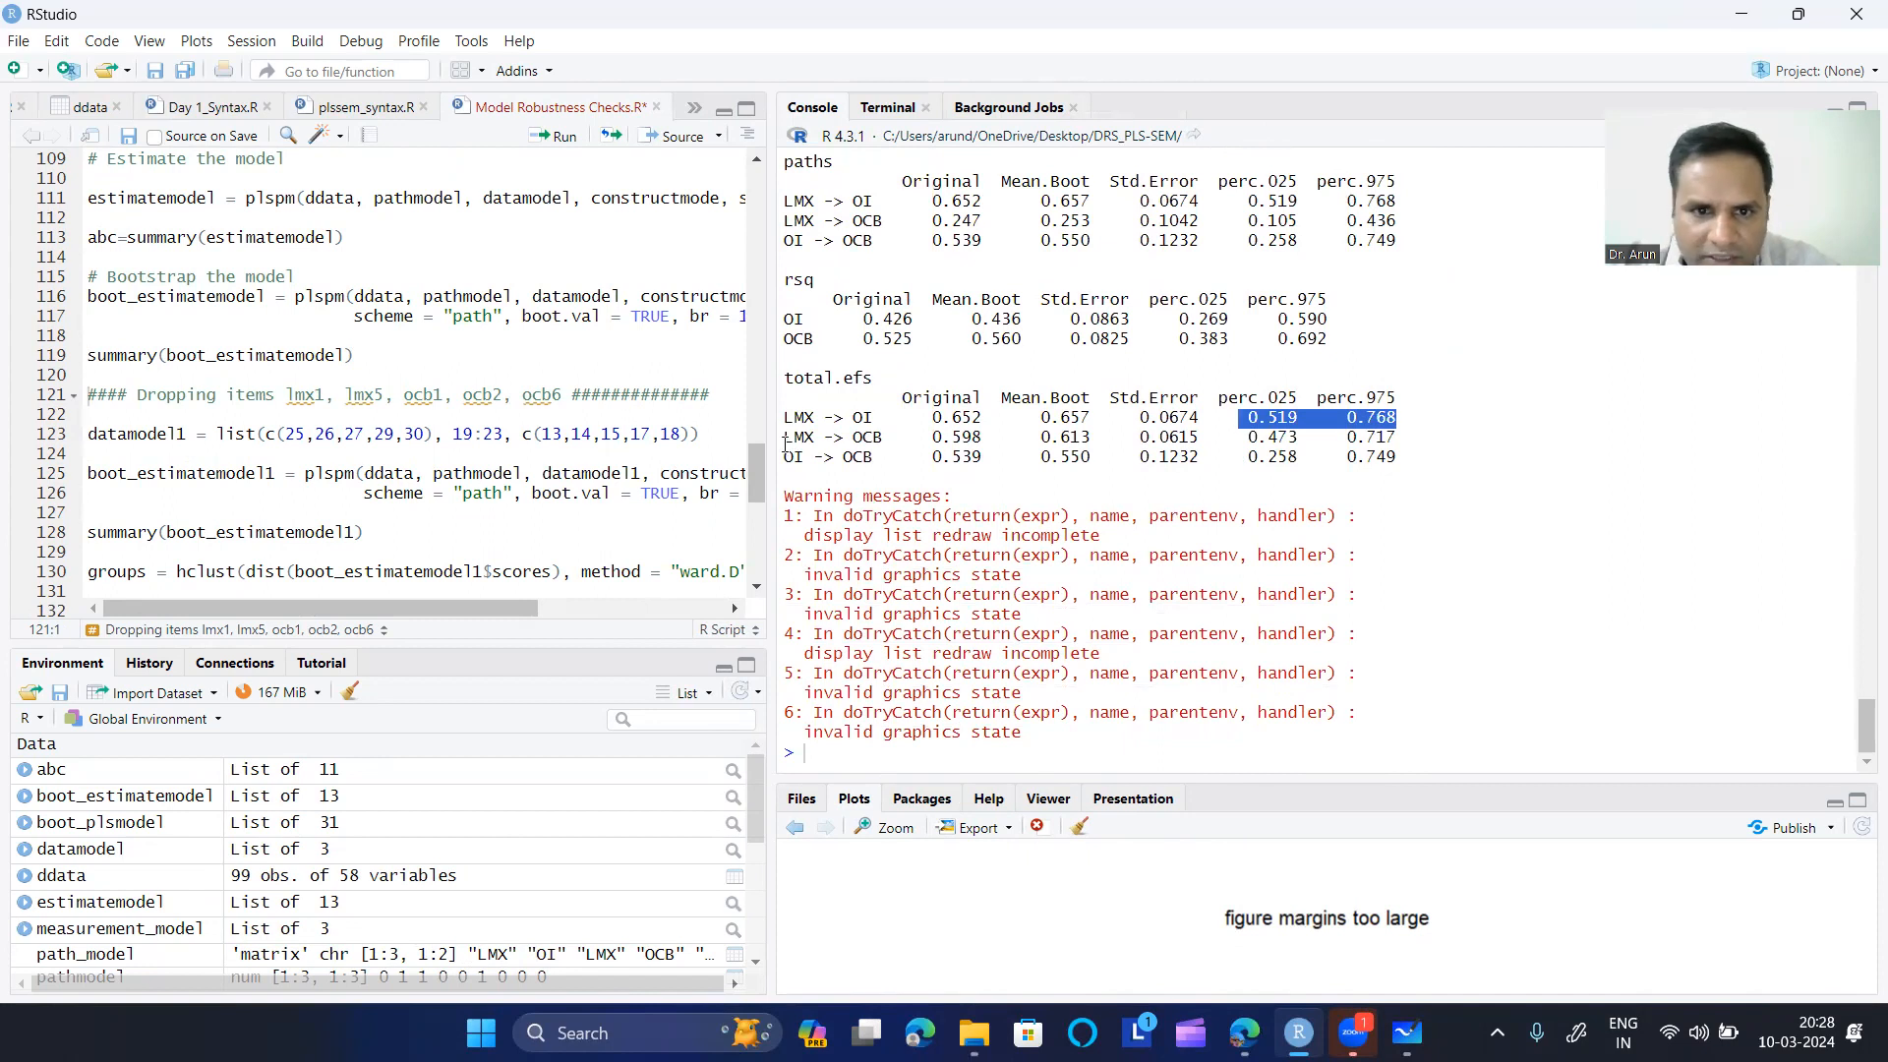
pyautogui.moveTo(785, 437); pyautogui.dragTo(884, 437)
pyautogui.moveTo(1247, 438); pyautogui.dragTo(1397, 438)
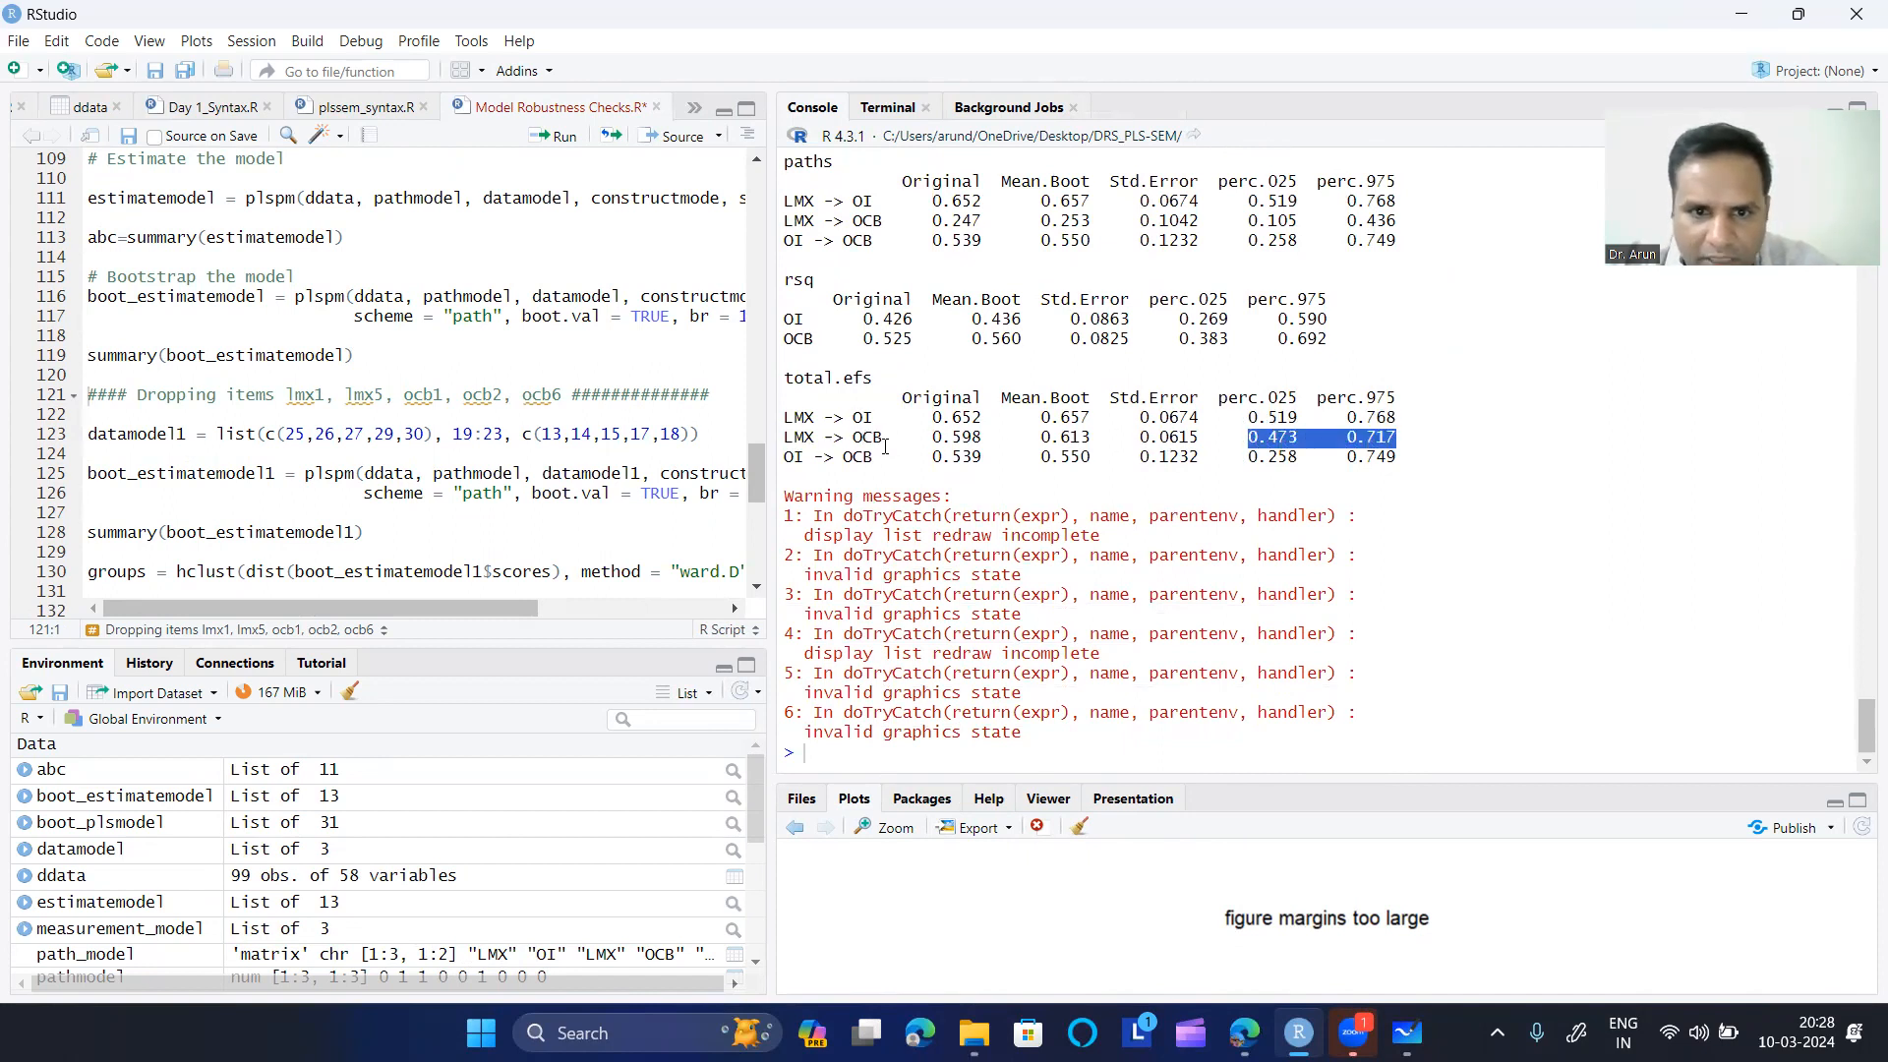
pyautogui.moveTo(843, 458); pyautogui.dragTo(858, 457)
pyautogui.moveTo(1397, 457); pyautogui.dragTo(1261, 457)
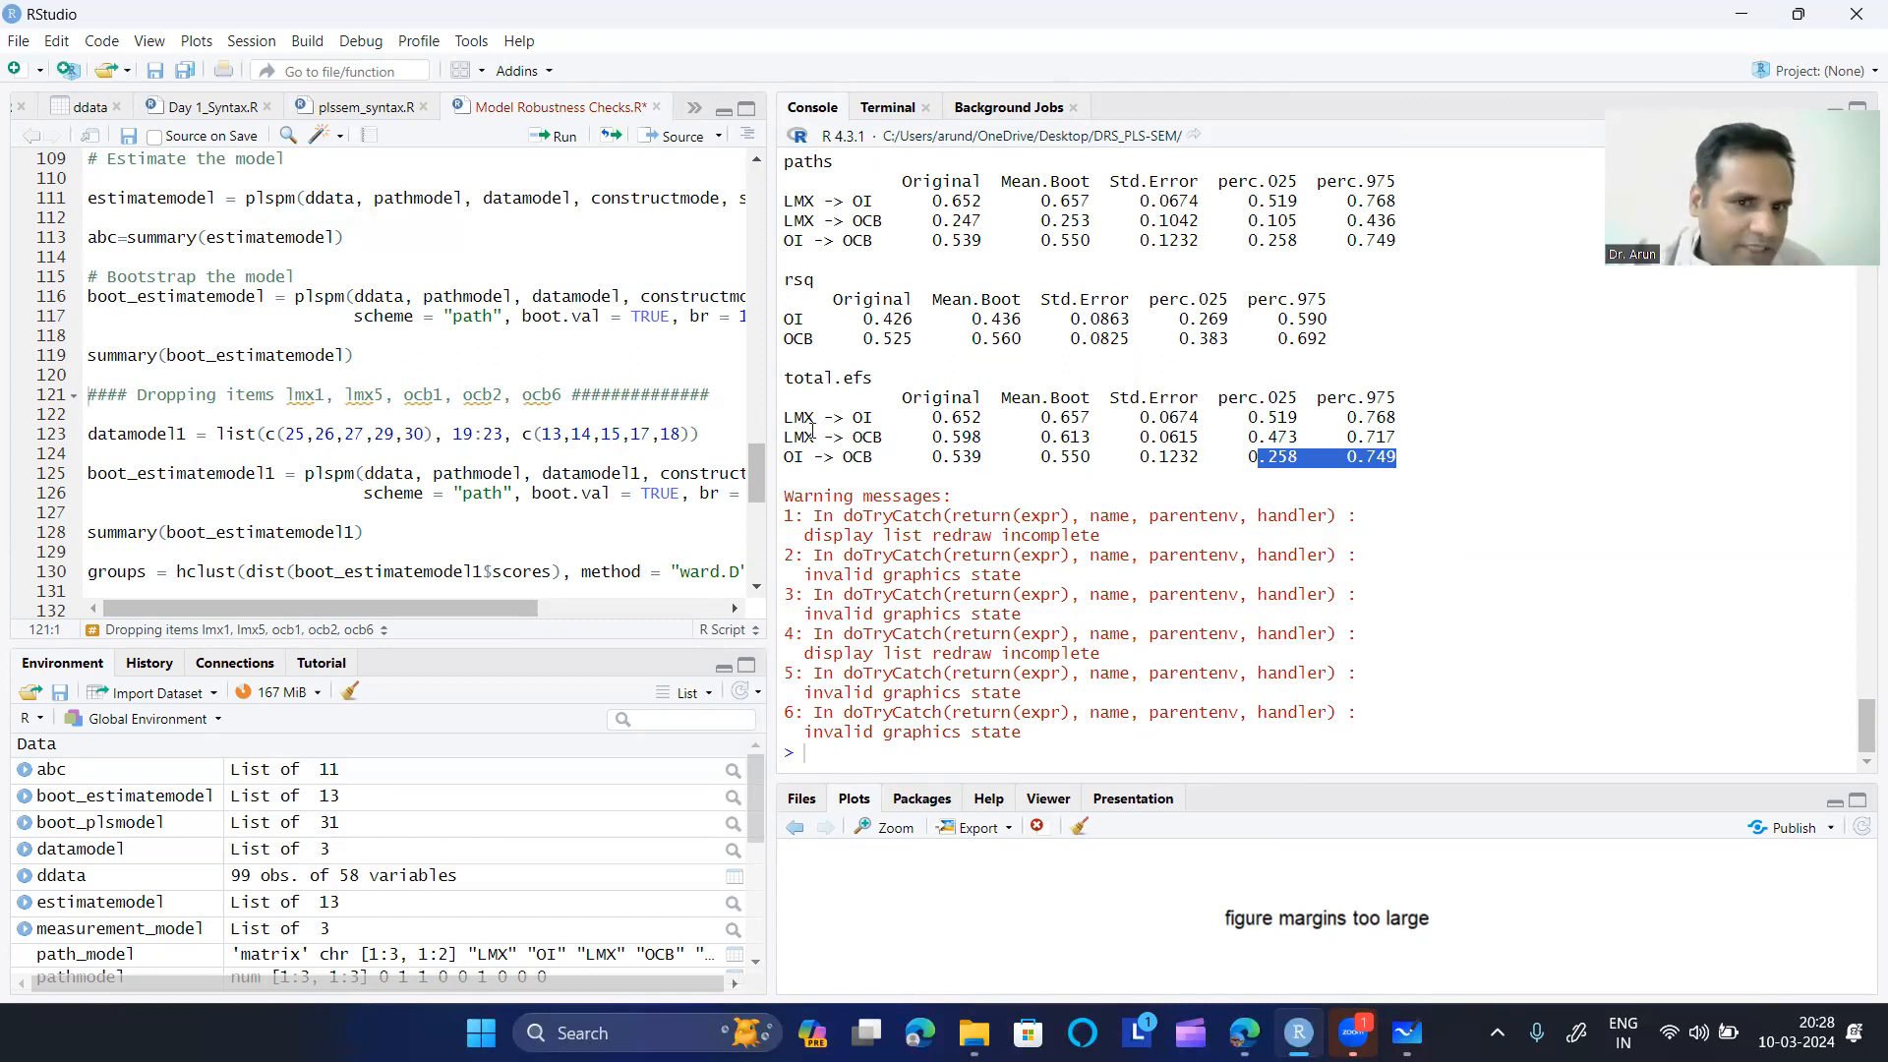
# - Widen the script editor and show the code section for dropping items lmx1, lmx5, ocb1, ocb2 and ocb6
pyautogui.moveTo(773, 401); pyautogui.dragTo(815, 394)
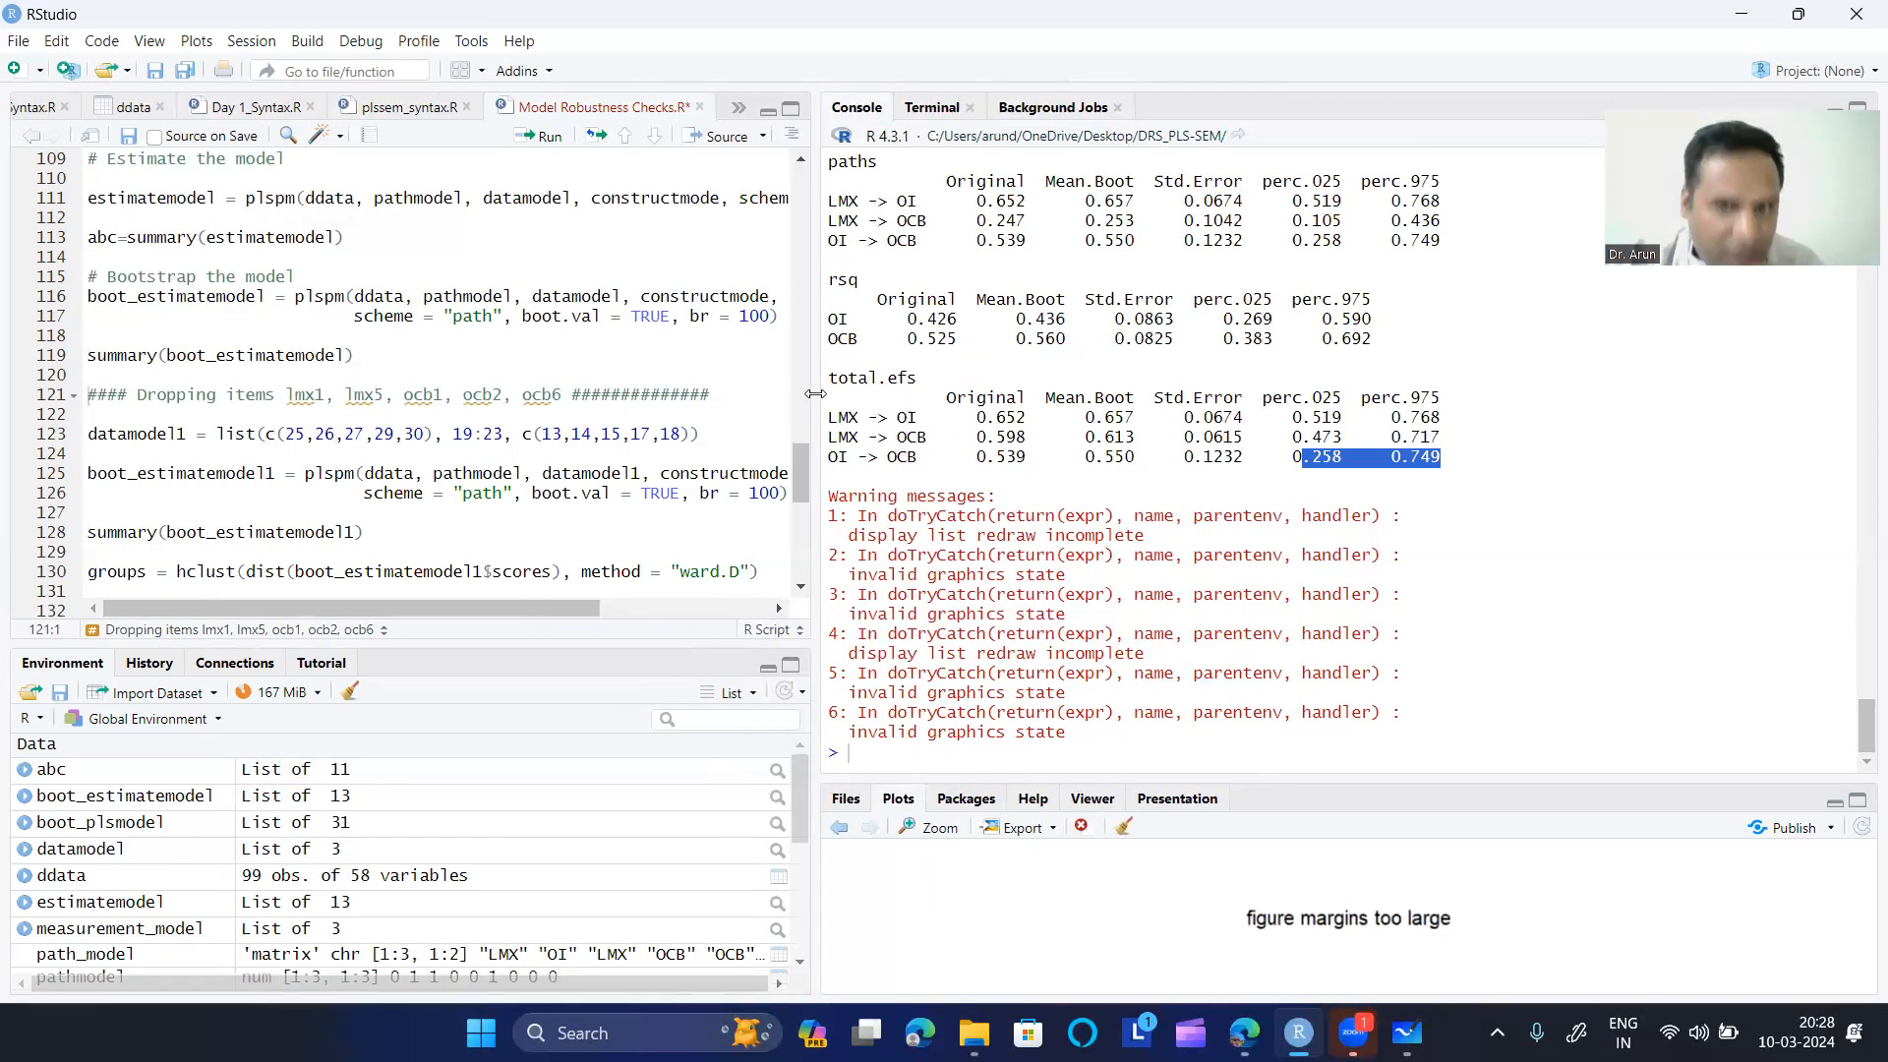
pyautogui.scroll(-2, 519, 411)
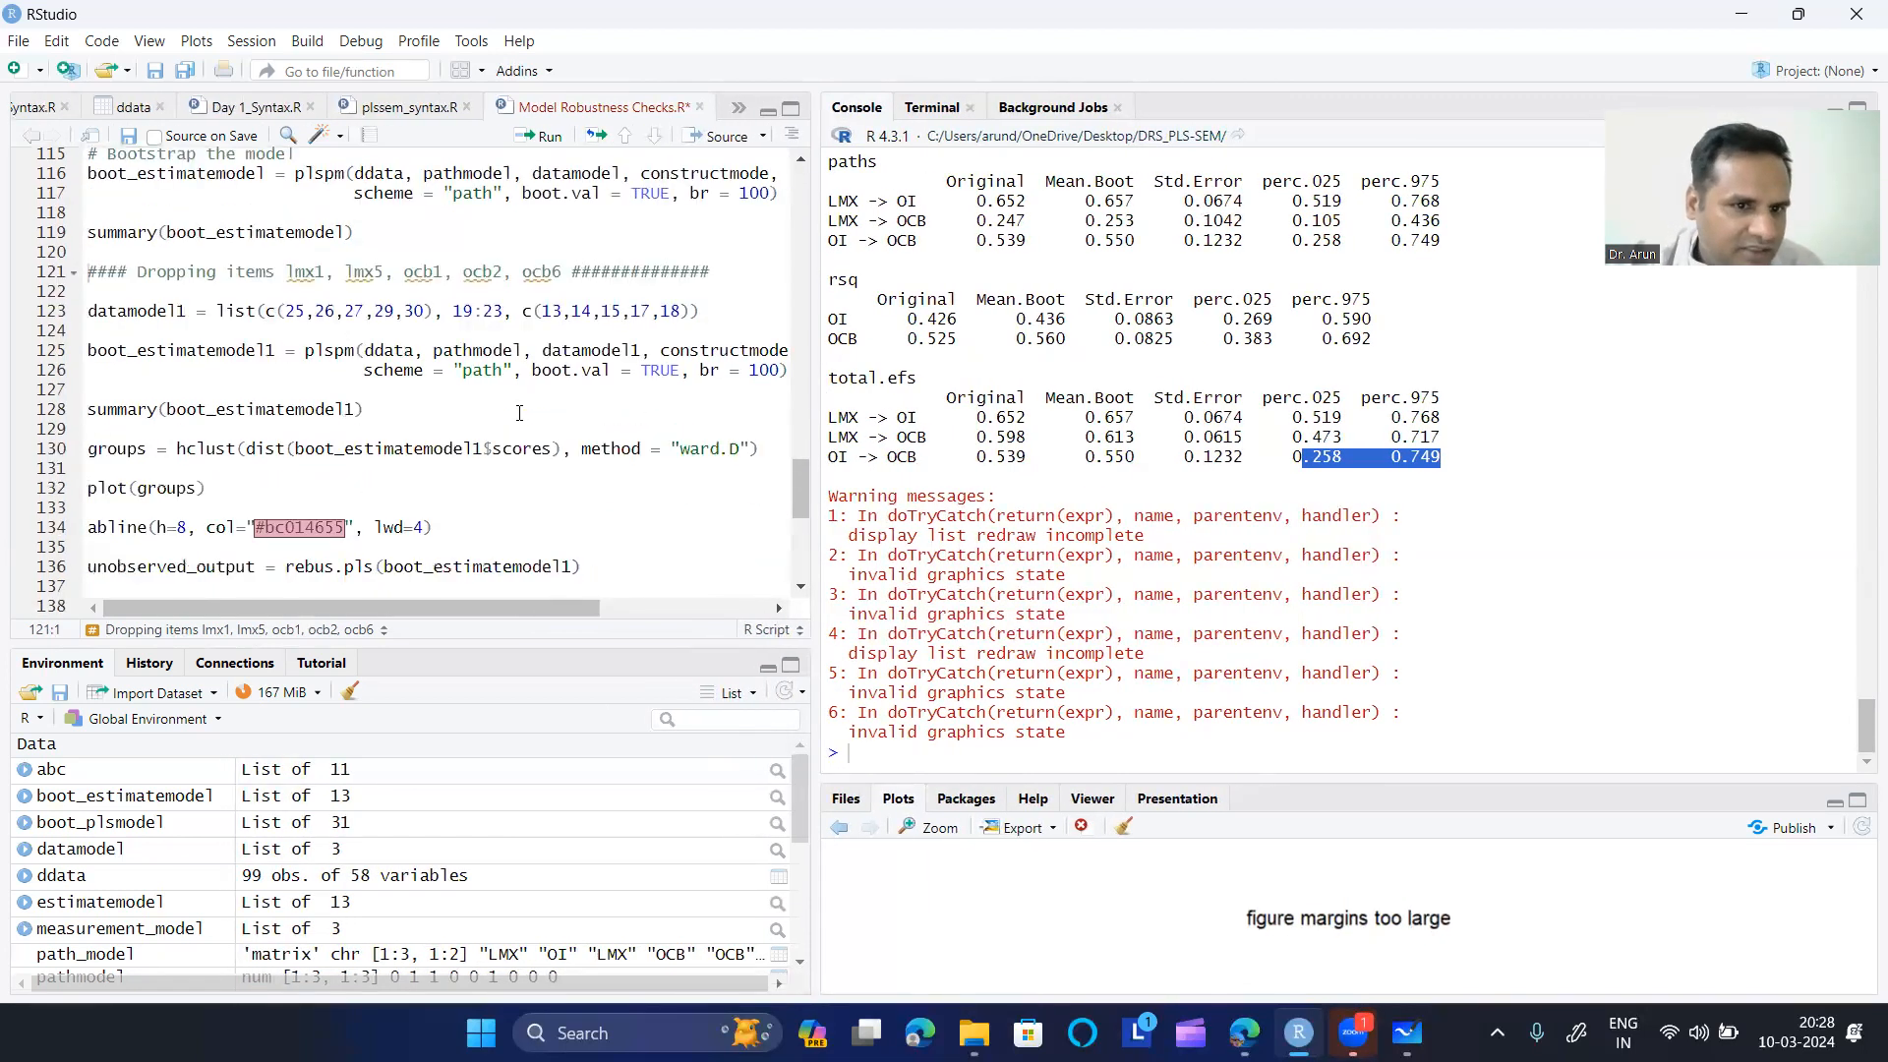
# - Run the datamodel1 definition, the bootstrapped plspm model boot_estimatemodel1 with br = 100, and its summary
pyautogui.moveTo(93, 274); pyautogui.dragTo(359, 391)
pyautogui.click(514, 413)
pyautogui.scroll(-2, 483, 450)
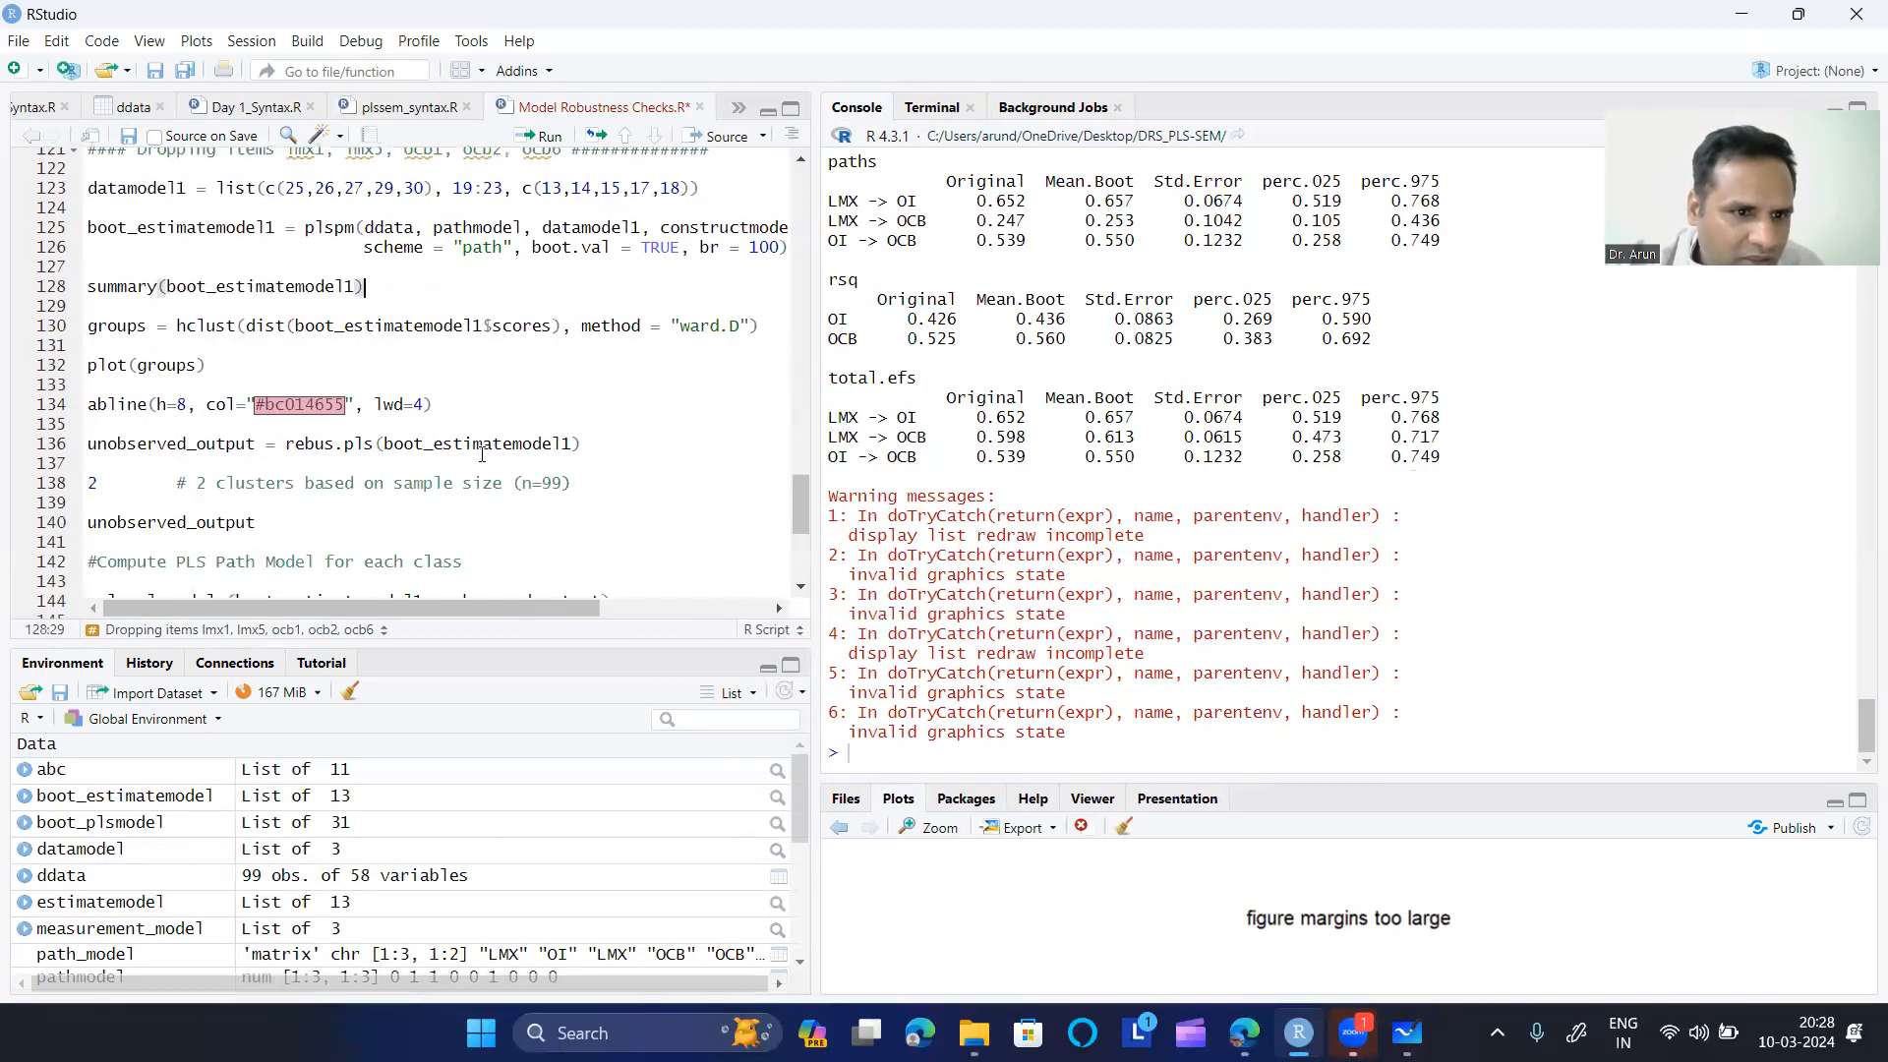
pyautogui.scroll(2, 240, 371)
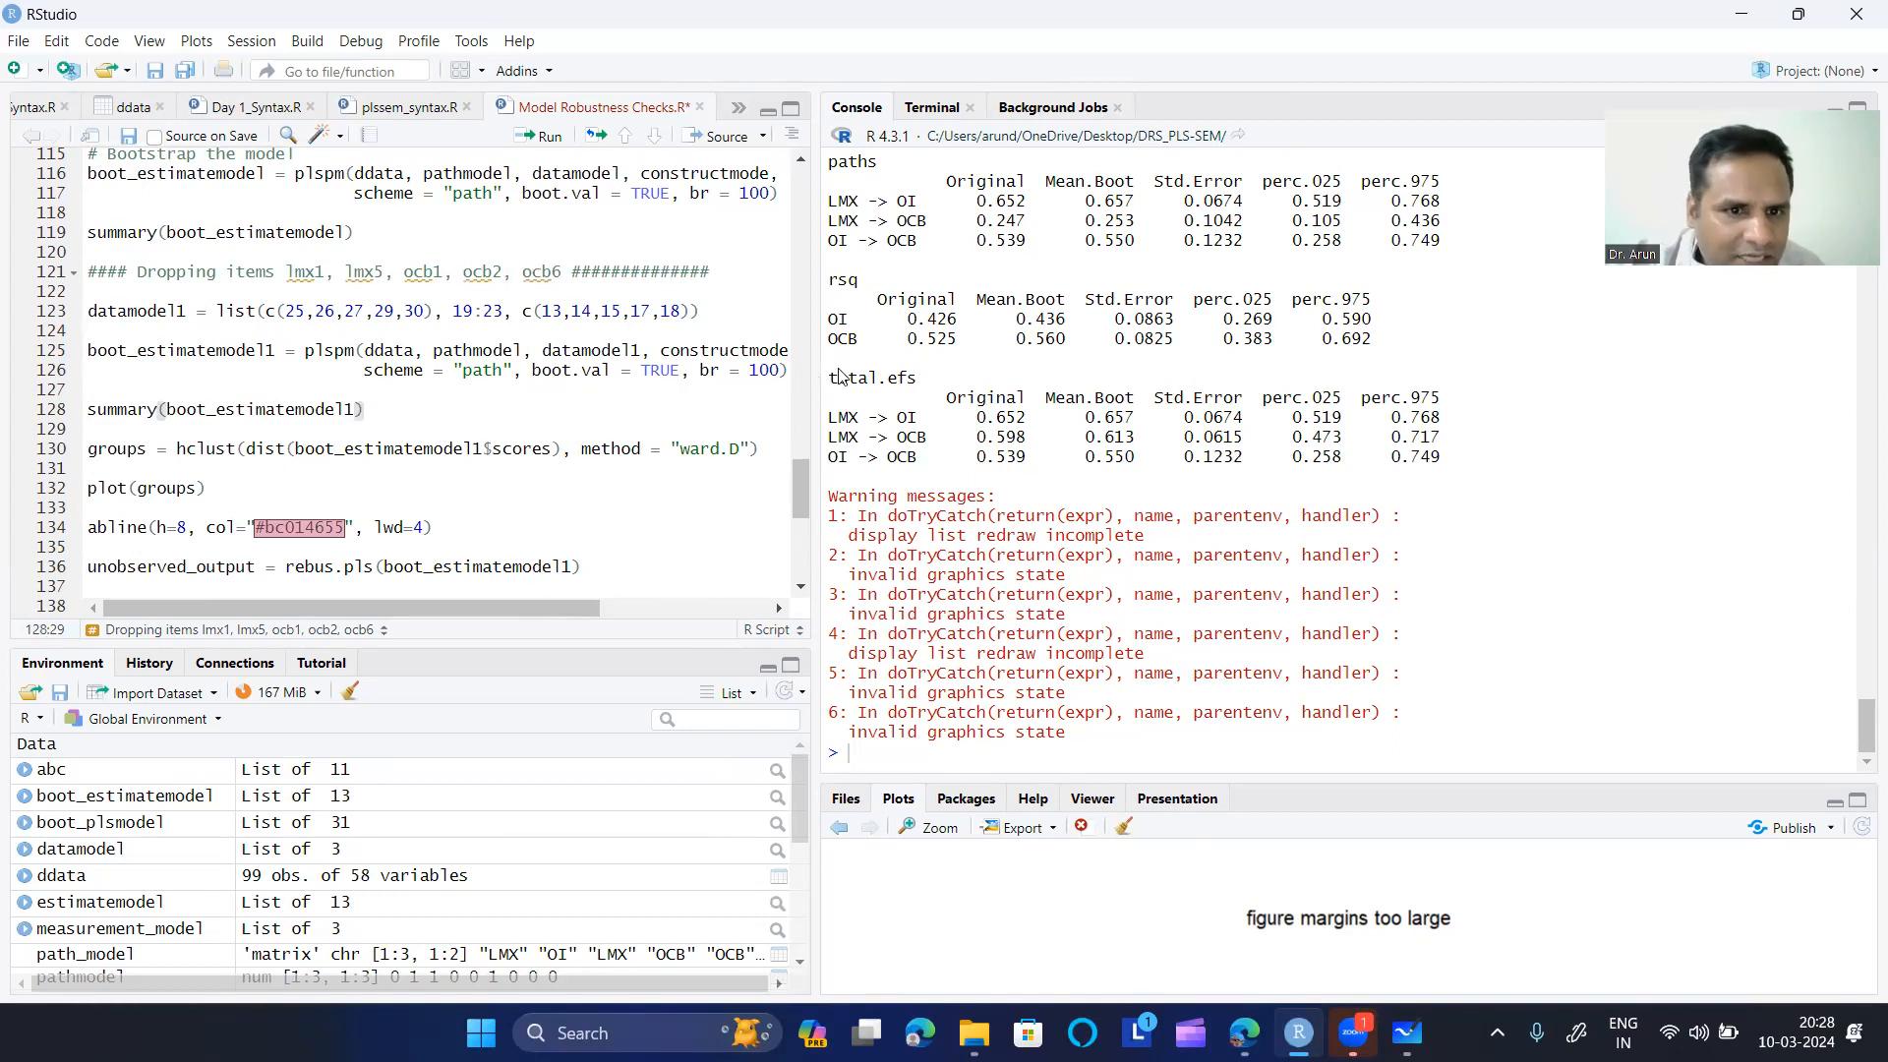
pyautogui.moveTo(812, 368); pyautogui.dragTo(964, 369)
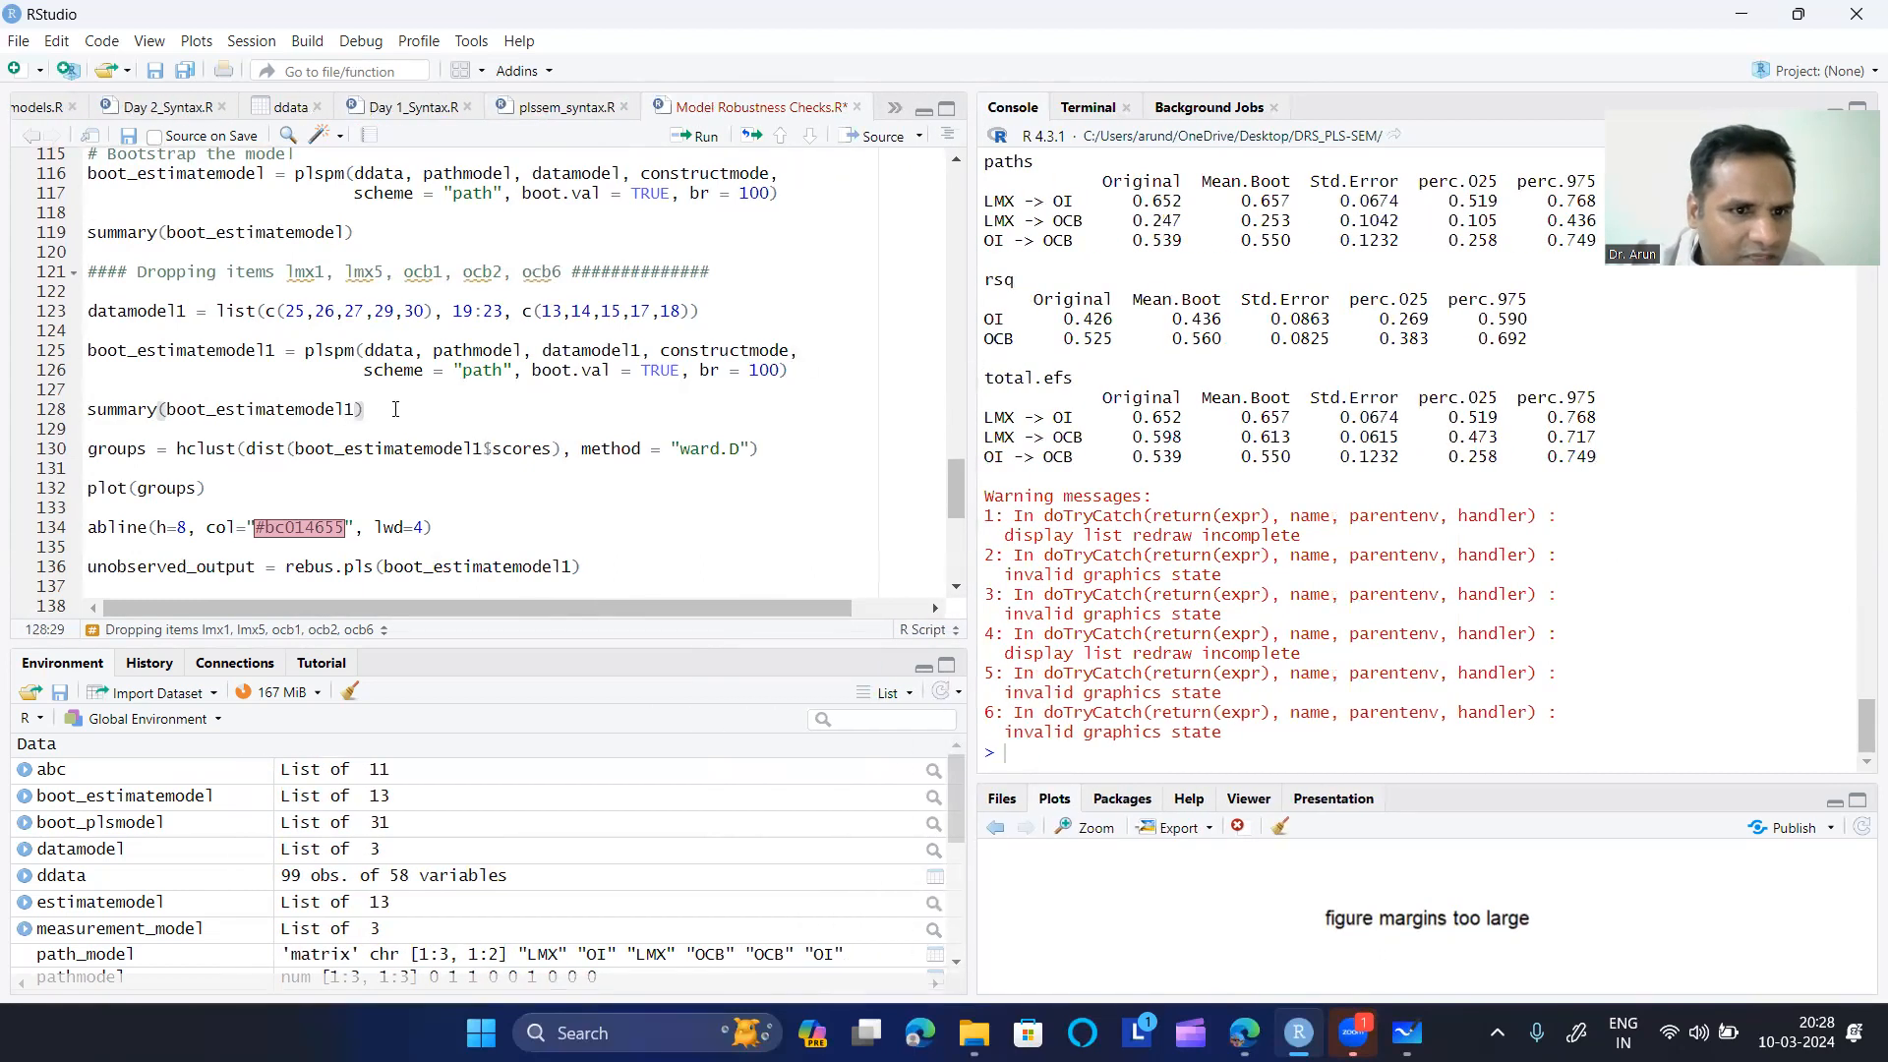
pyautogui.click(700, 313)
pyautogui.click(698, 138)
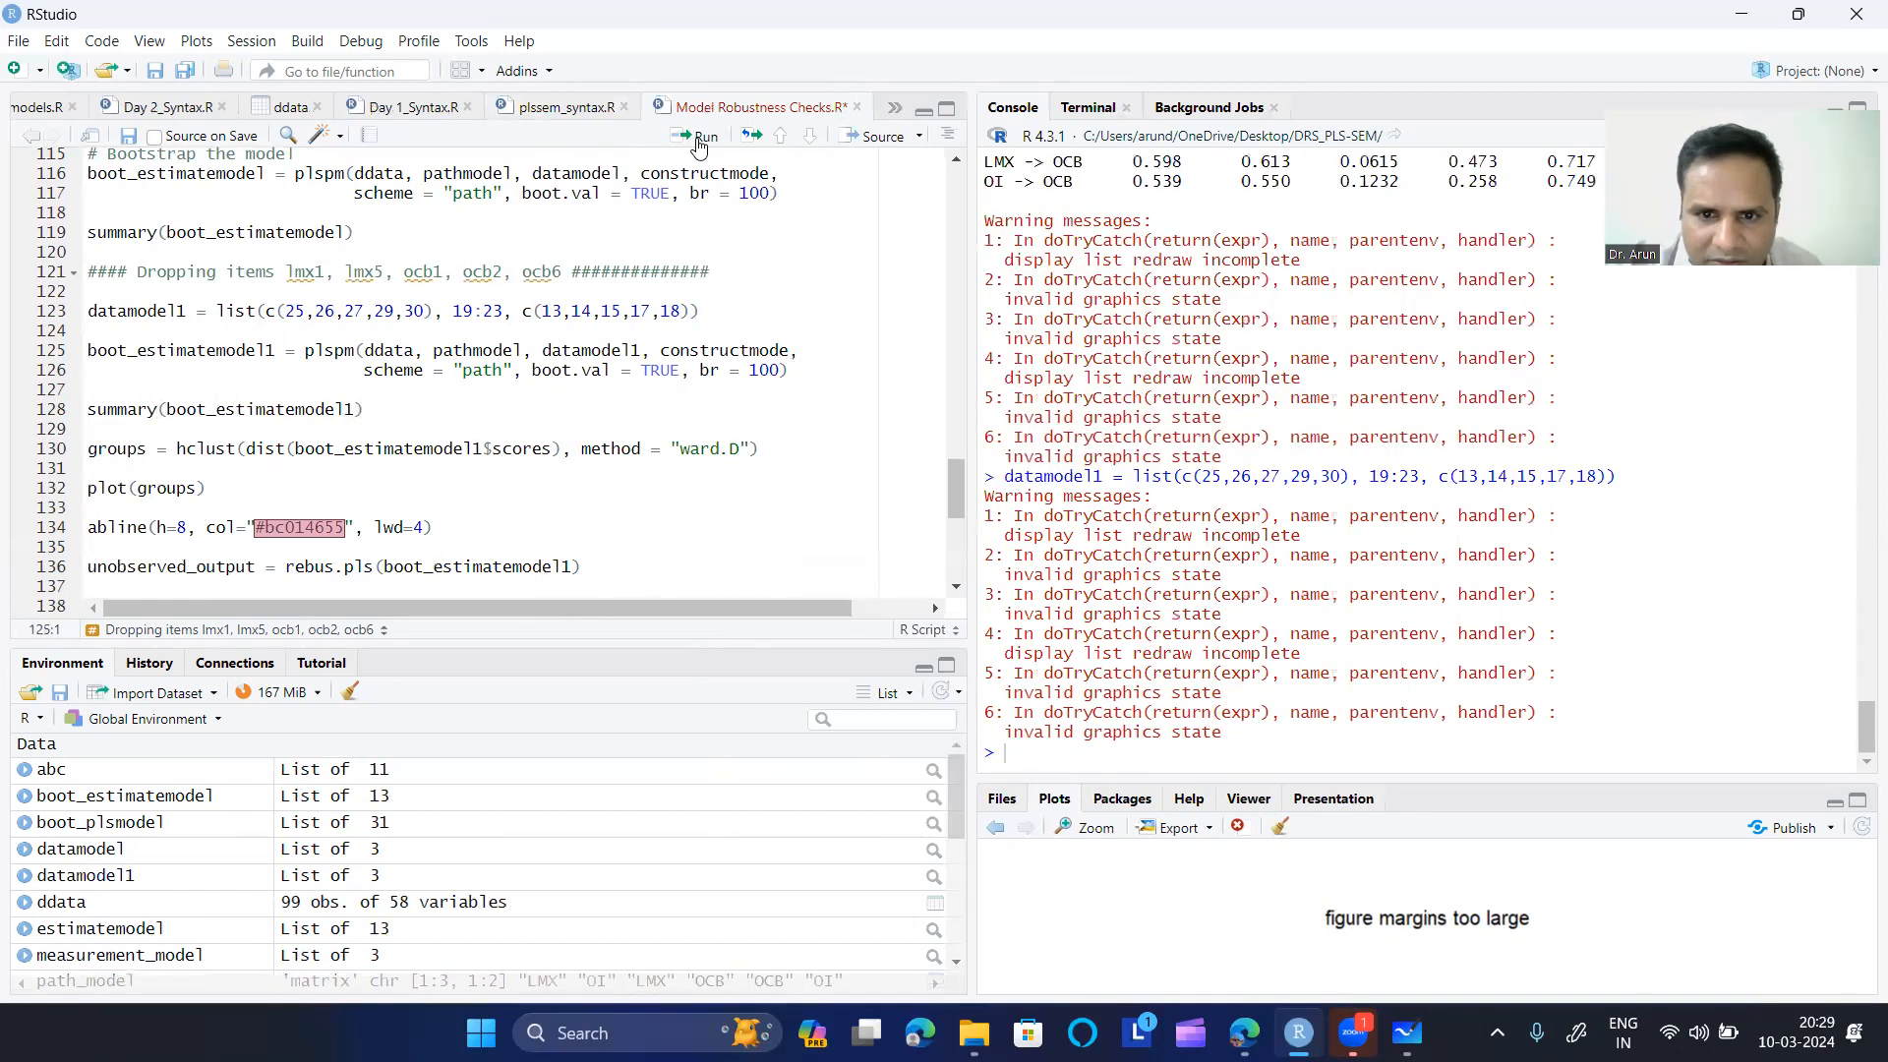
pyautogui.click(698, 137)
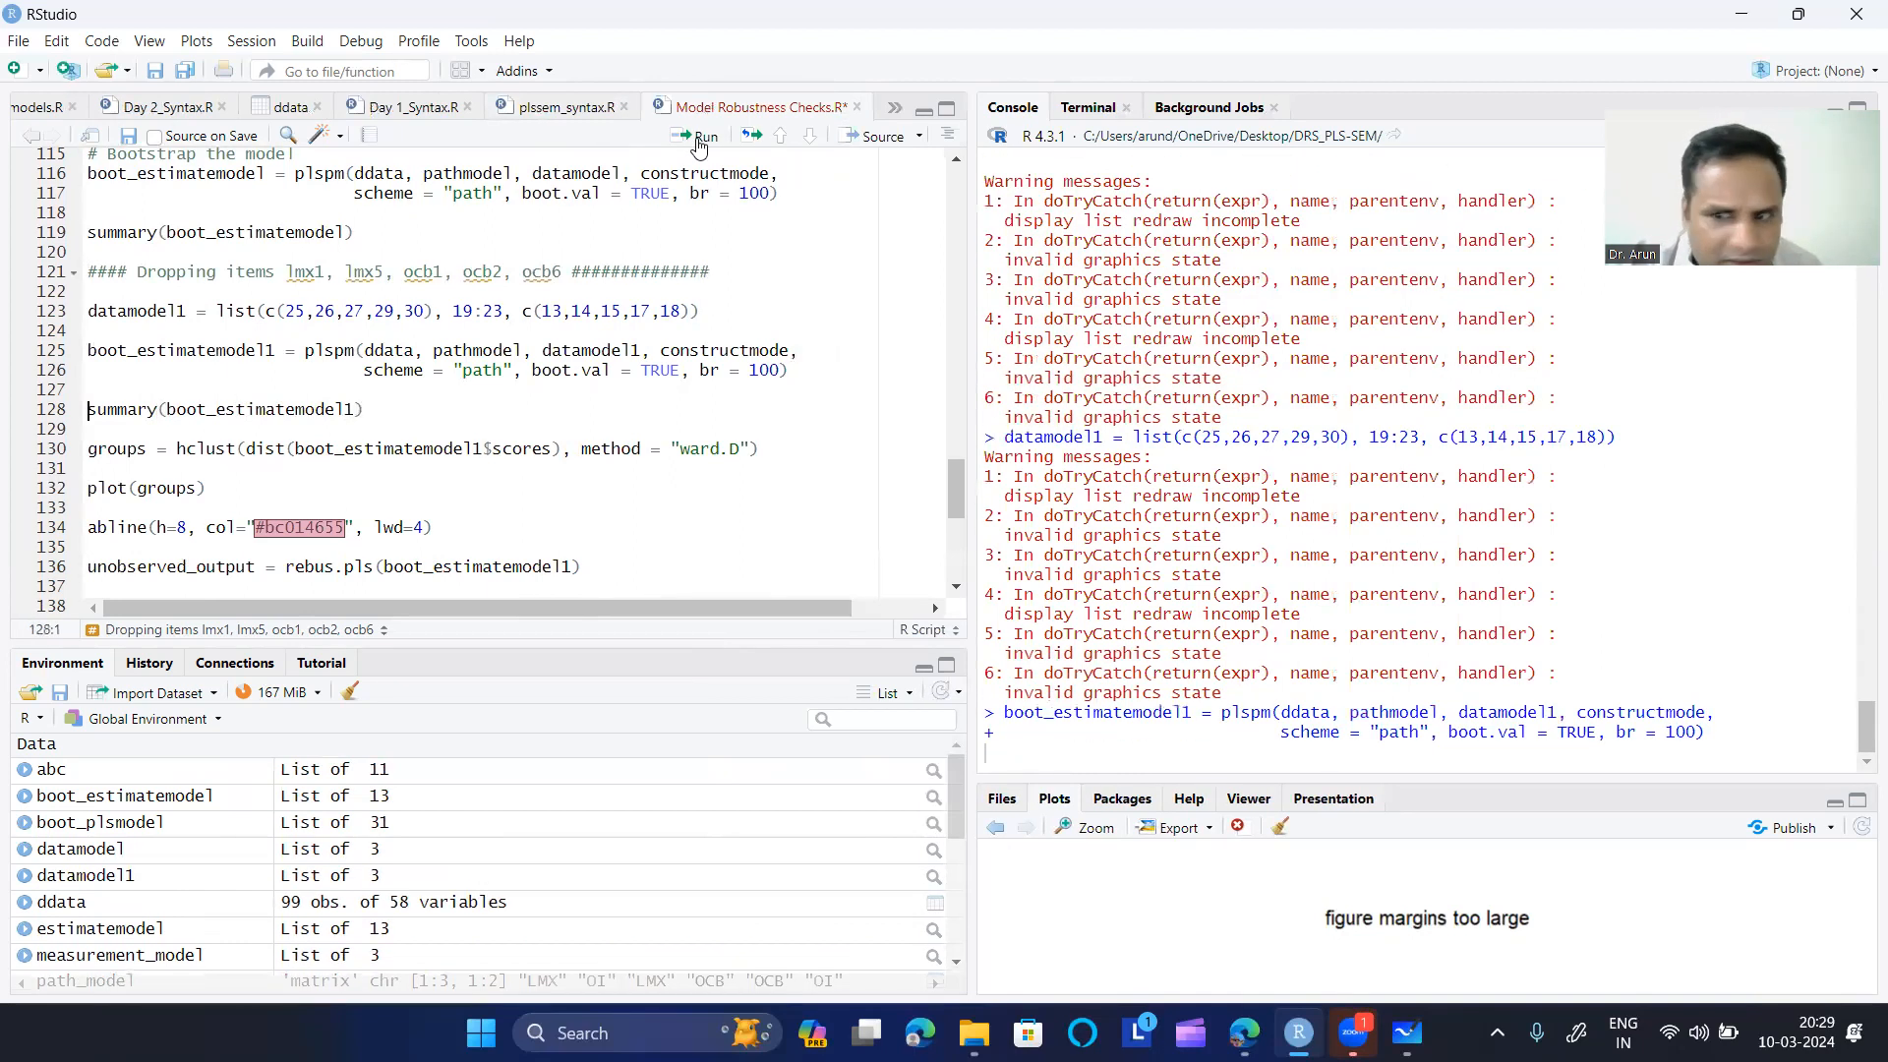
pyautogui.click(698, 141)
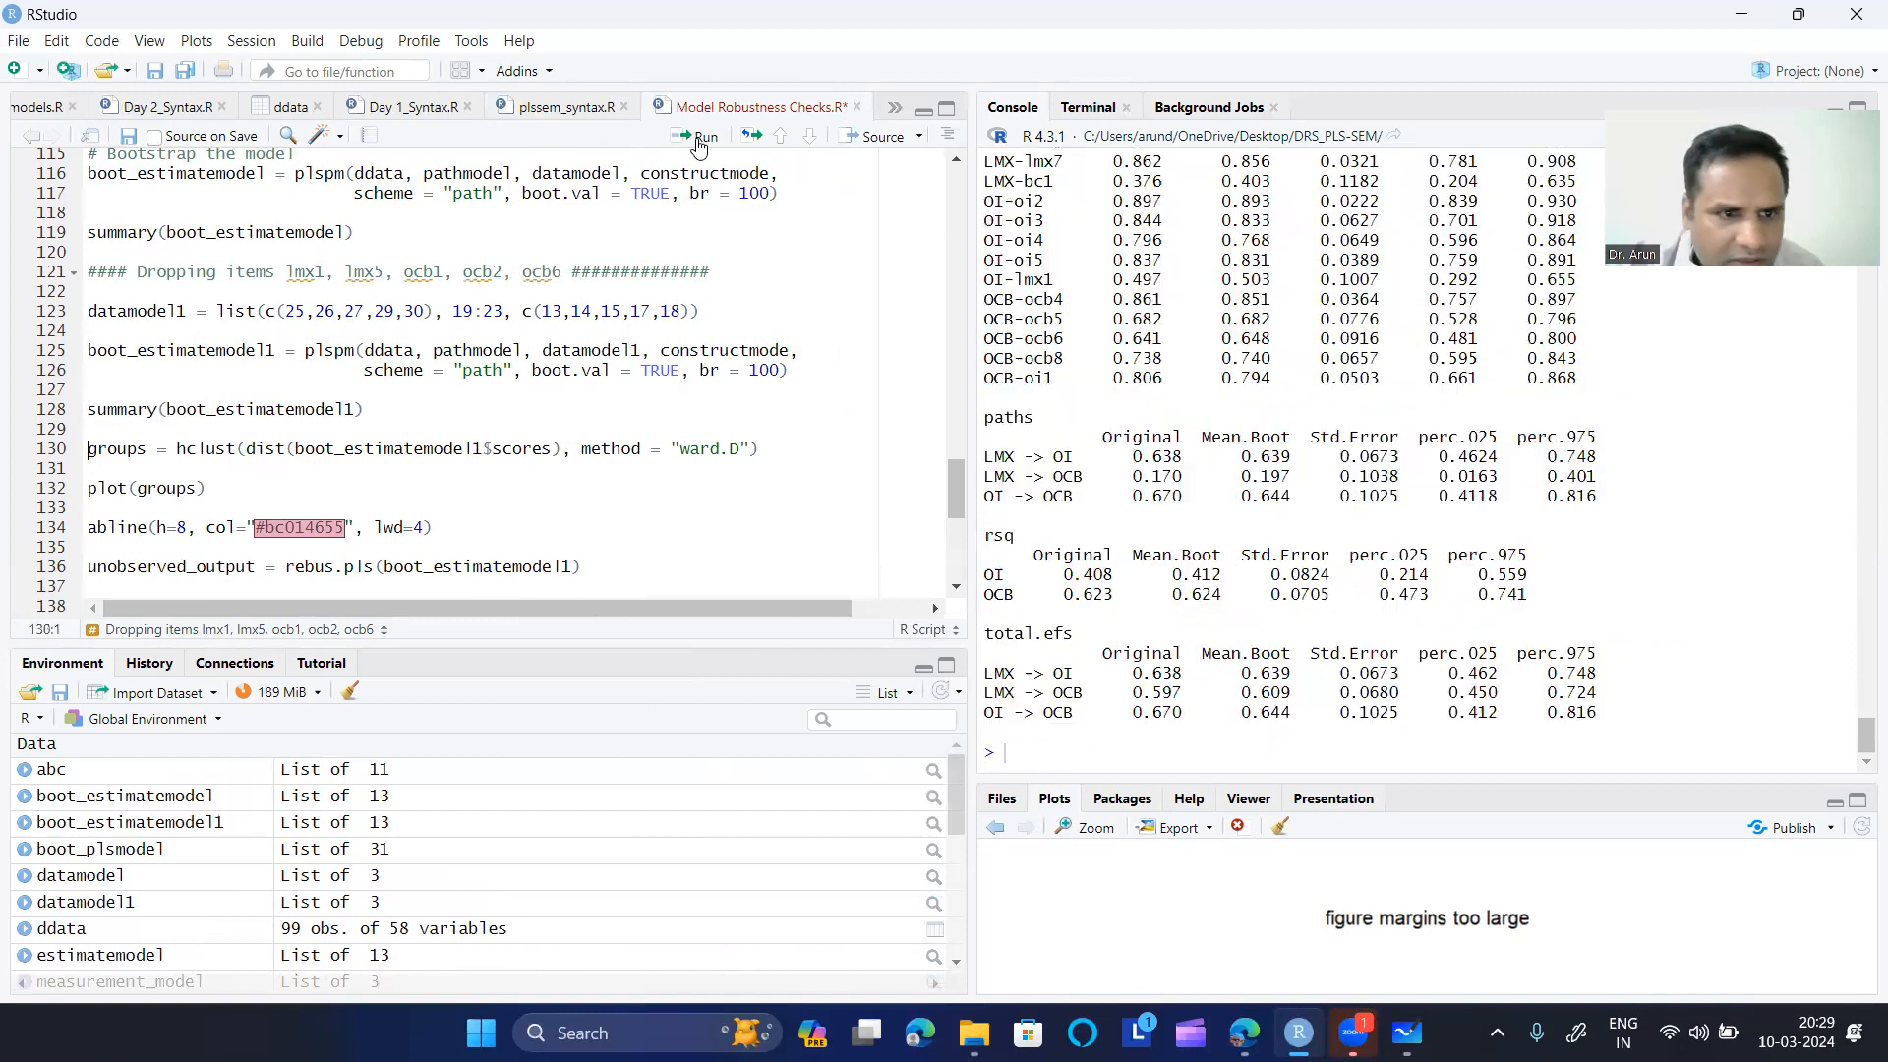
# - Widen the console, review the datamodel1 item list in the script, and rerun the summary of boot_estimatemodel1
pyautogui.moveTo(979, 554); pyautogui.dragTo(778, 550)
pyautogui.moveTo(218, 310); pyautogui.dragTo(692, 315)
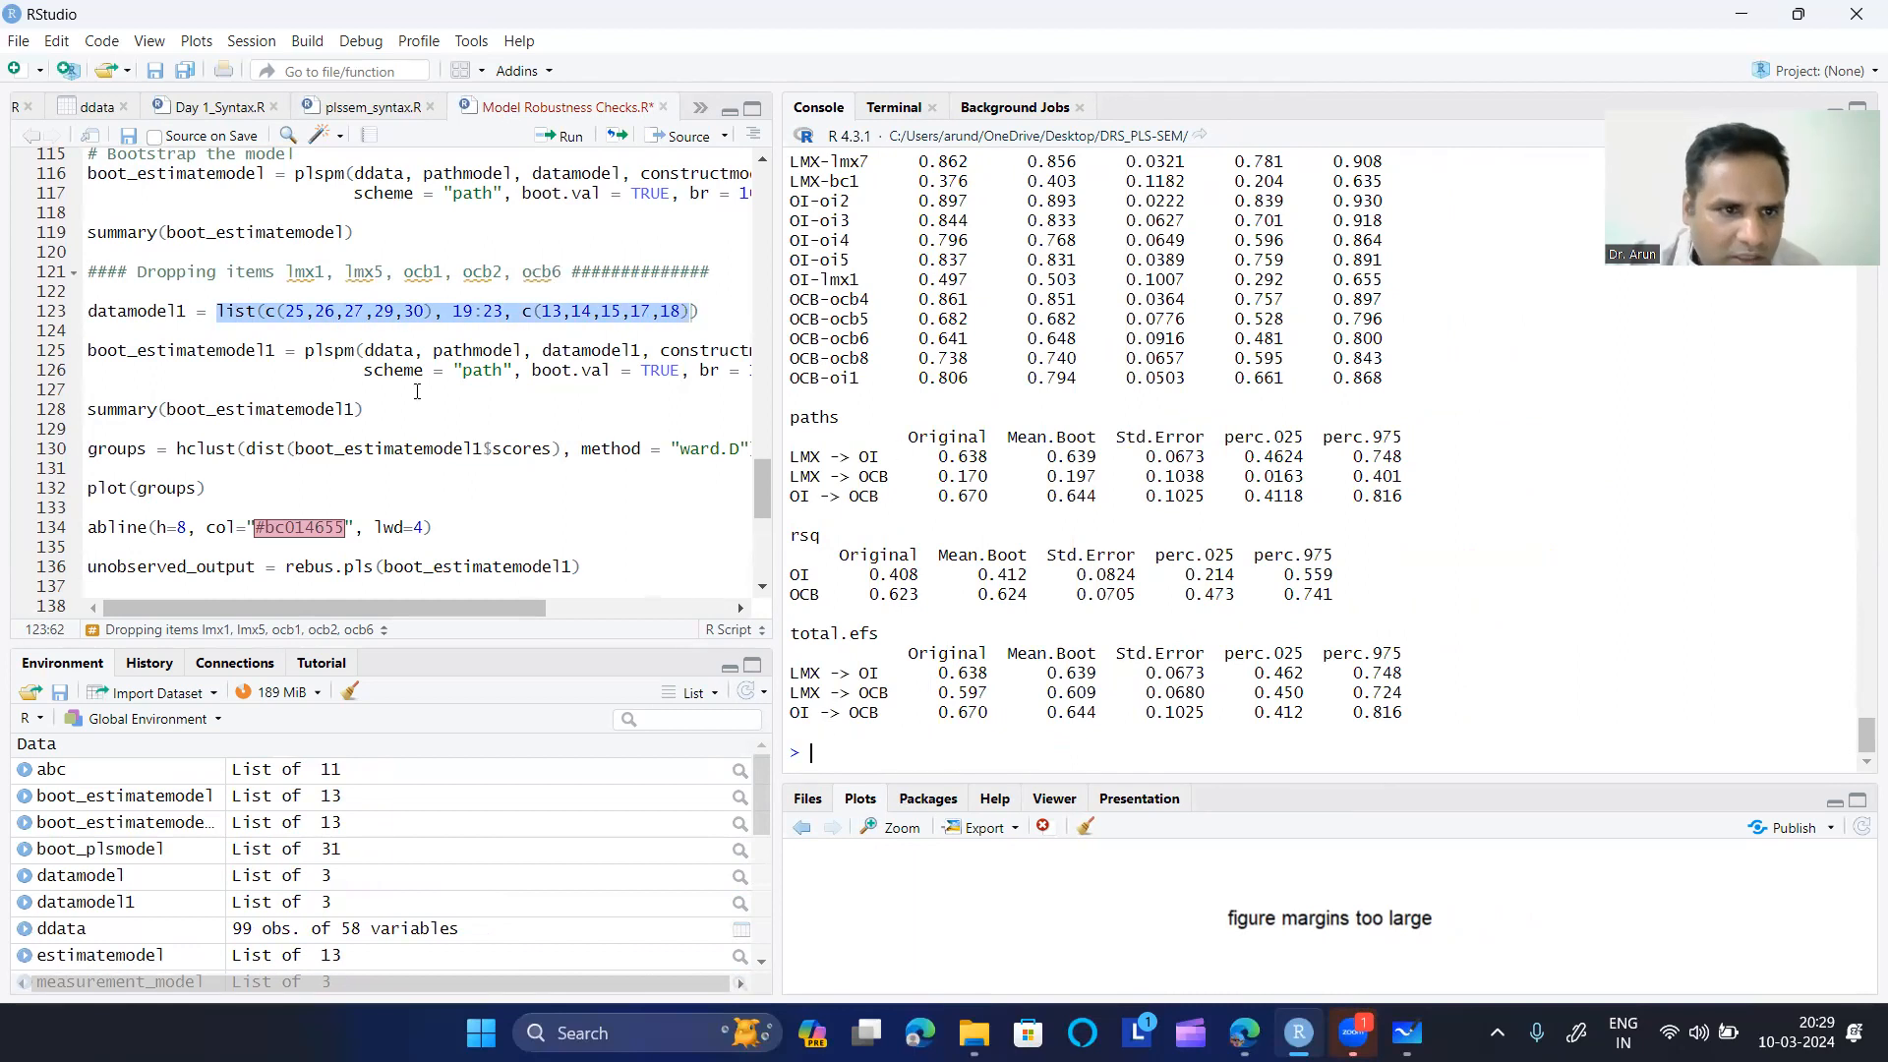
pyautogui.click(241, 352)
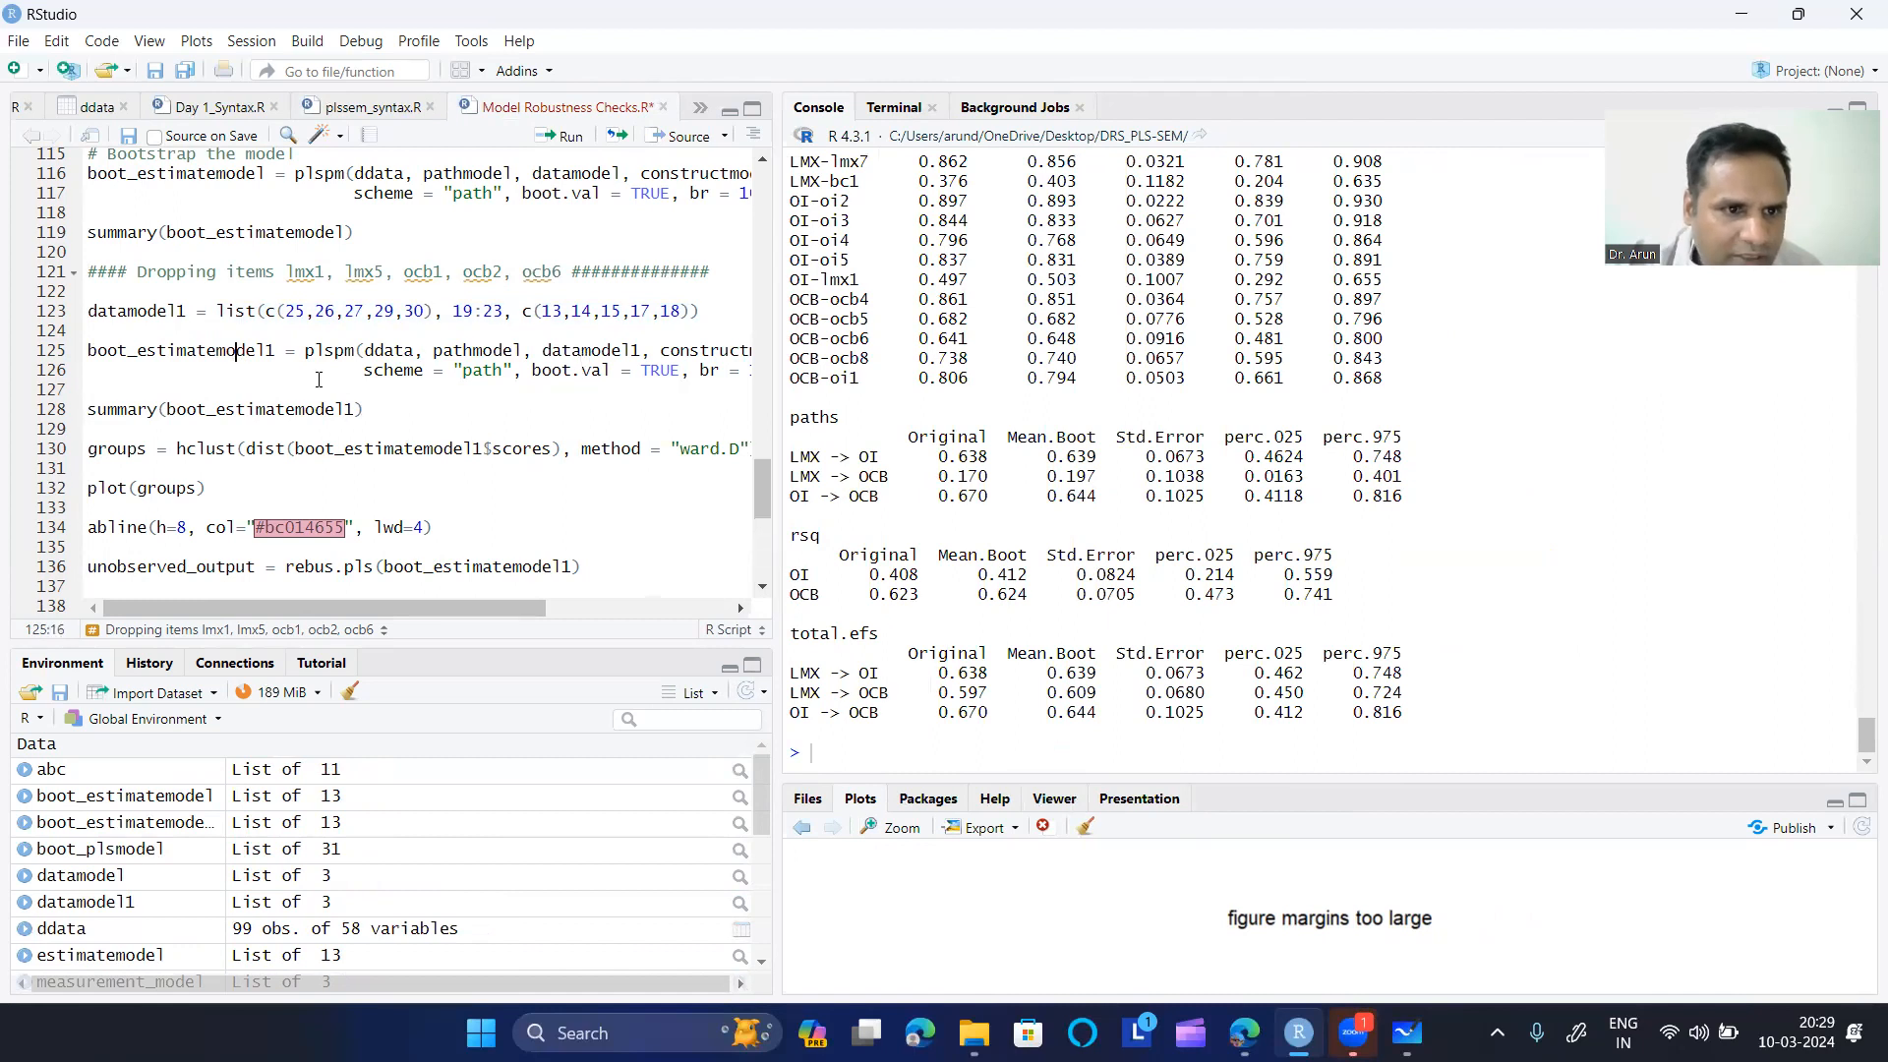
pyautogui.moveTo(98, 293); pyautogui.dragTo(524, 310)
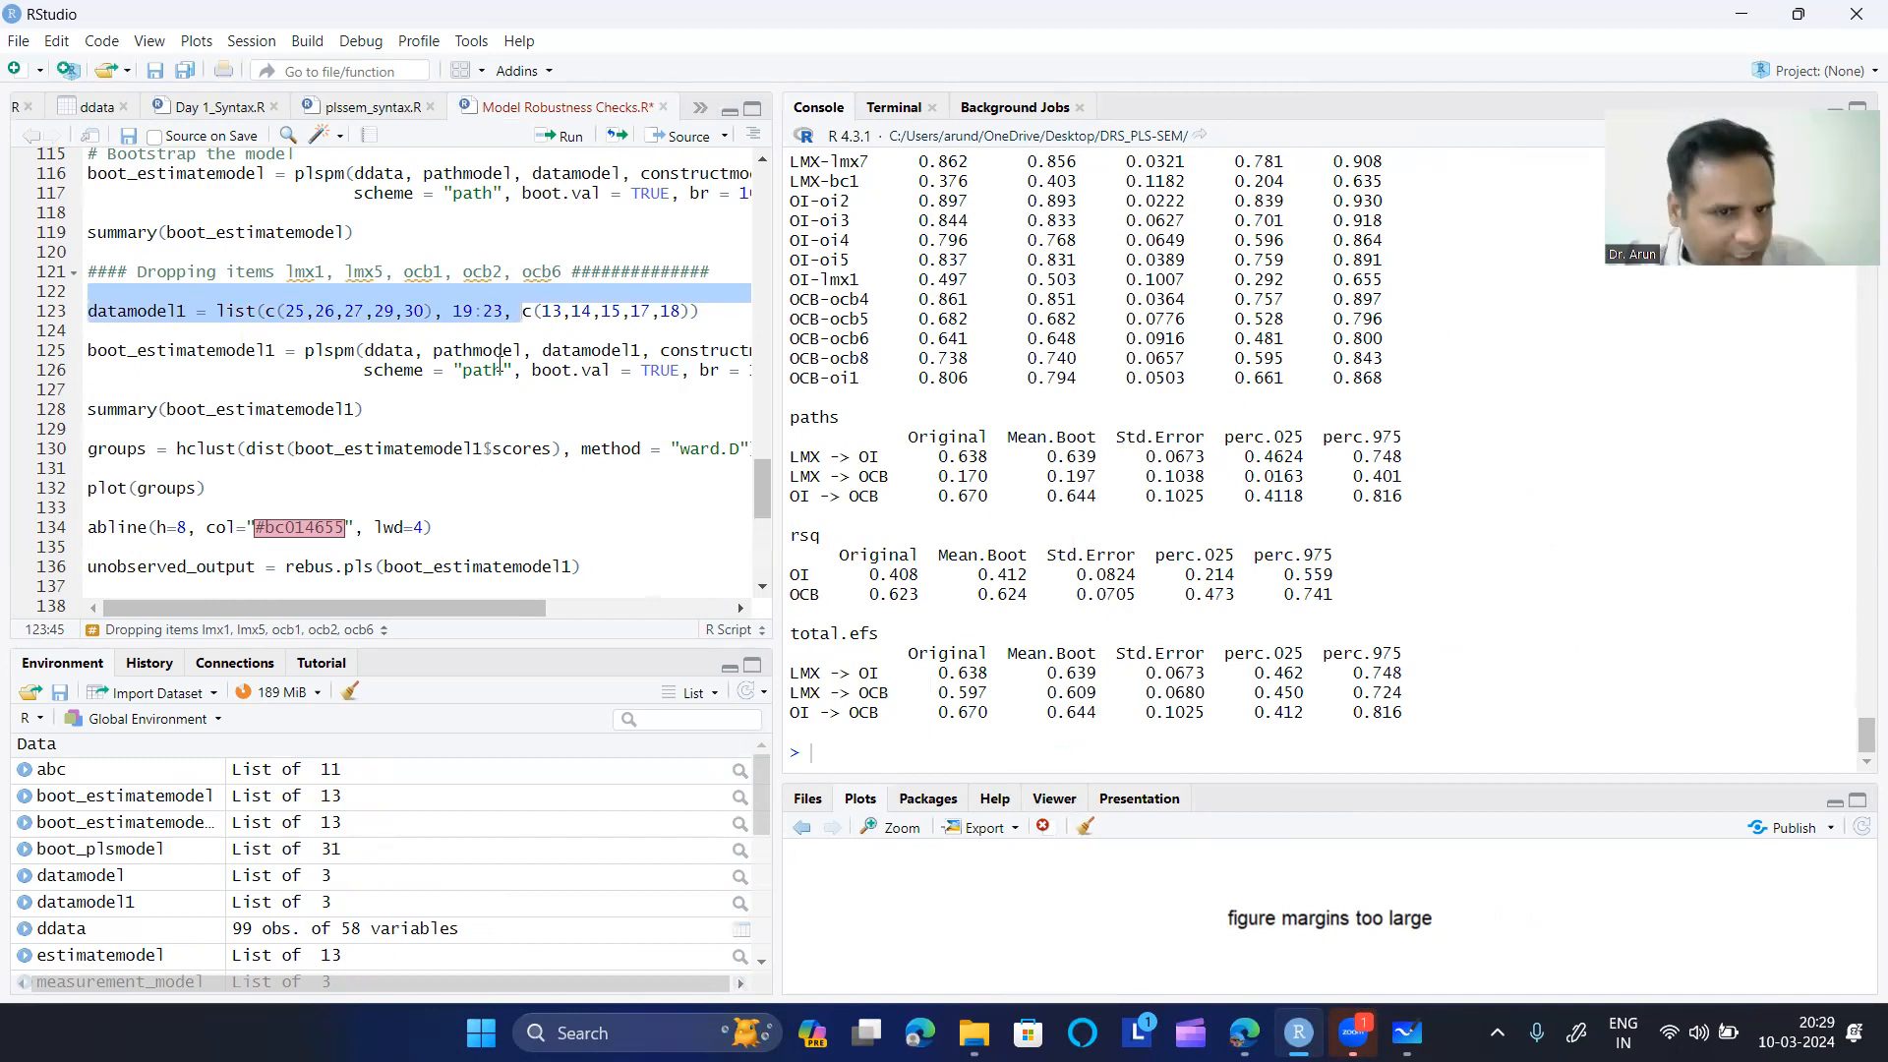
pyautogui.click(542, 369)
pyautogui.click(383, 417)
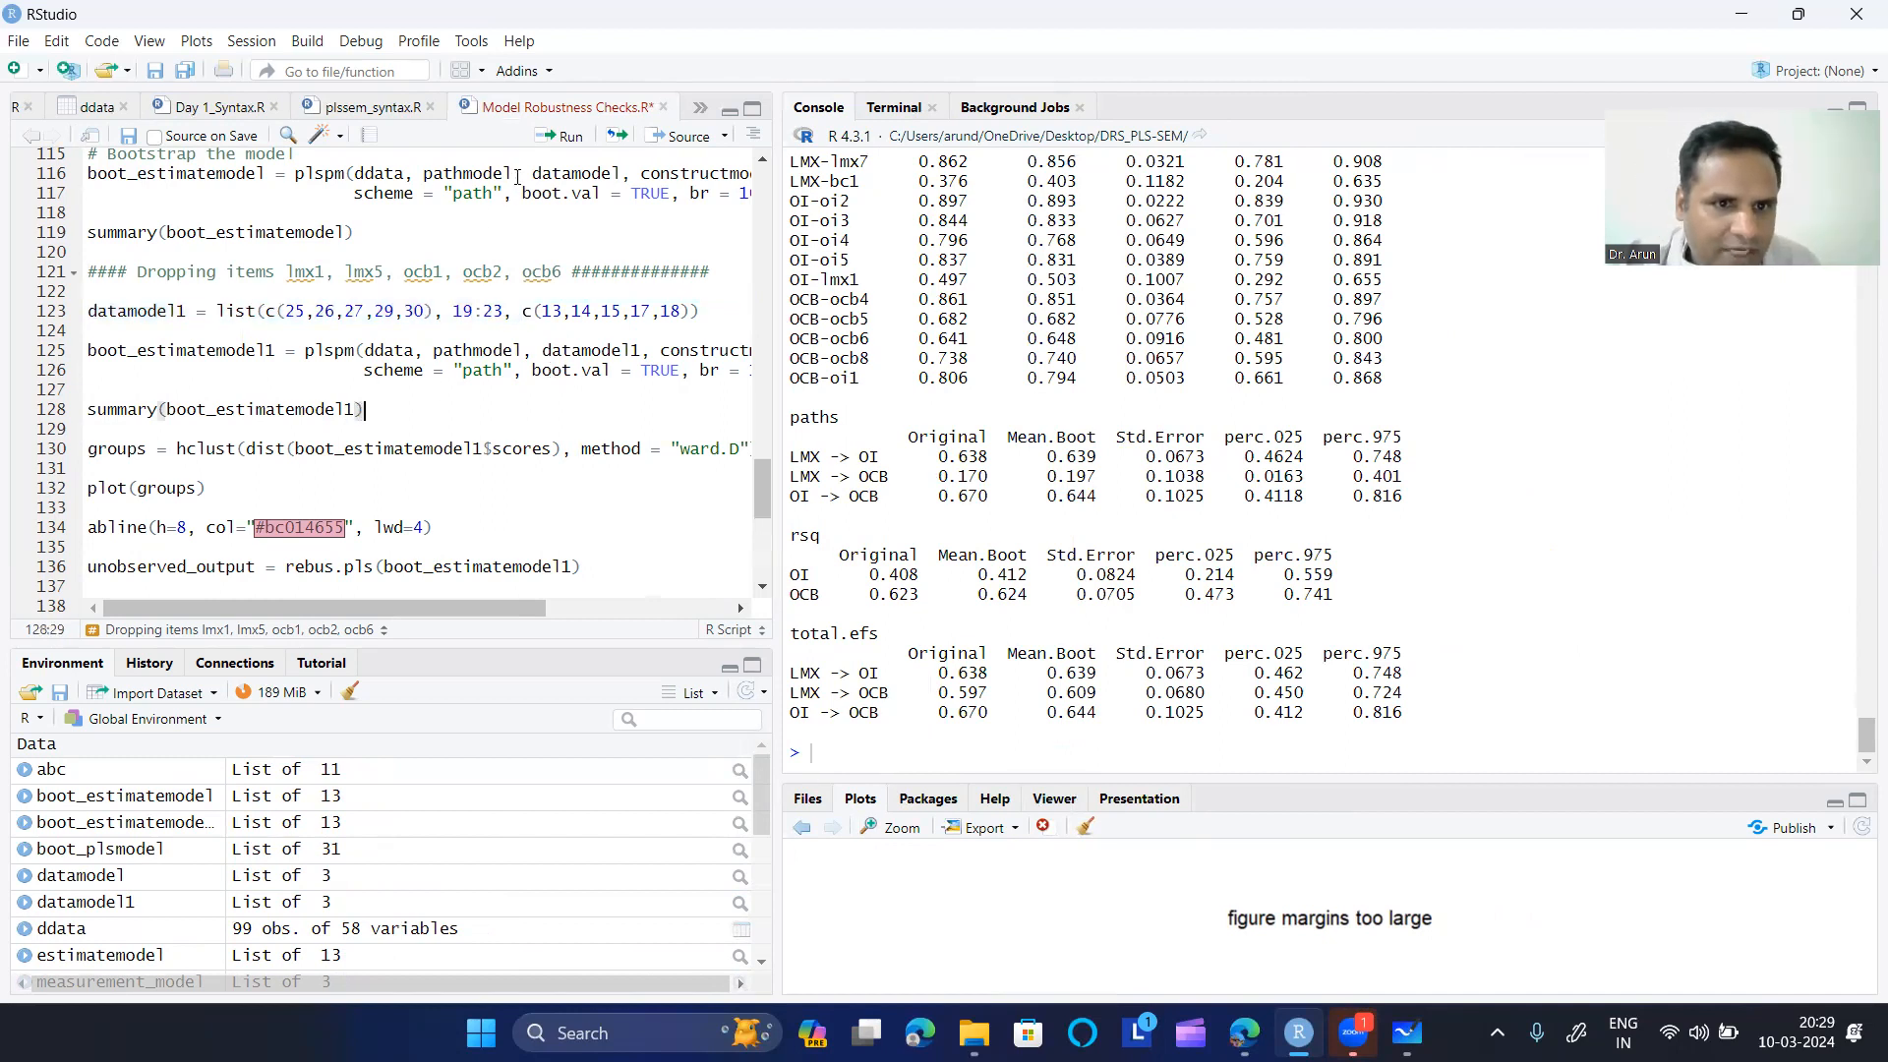
pyautogui.click(565, 138)
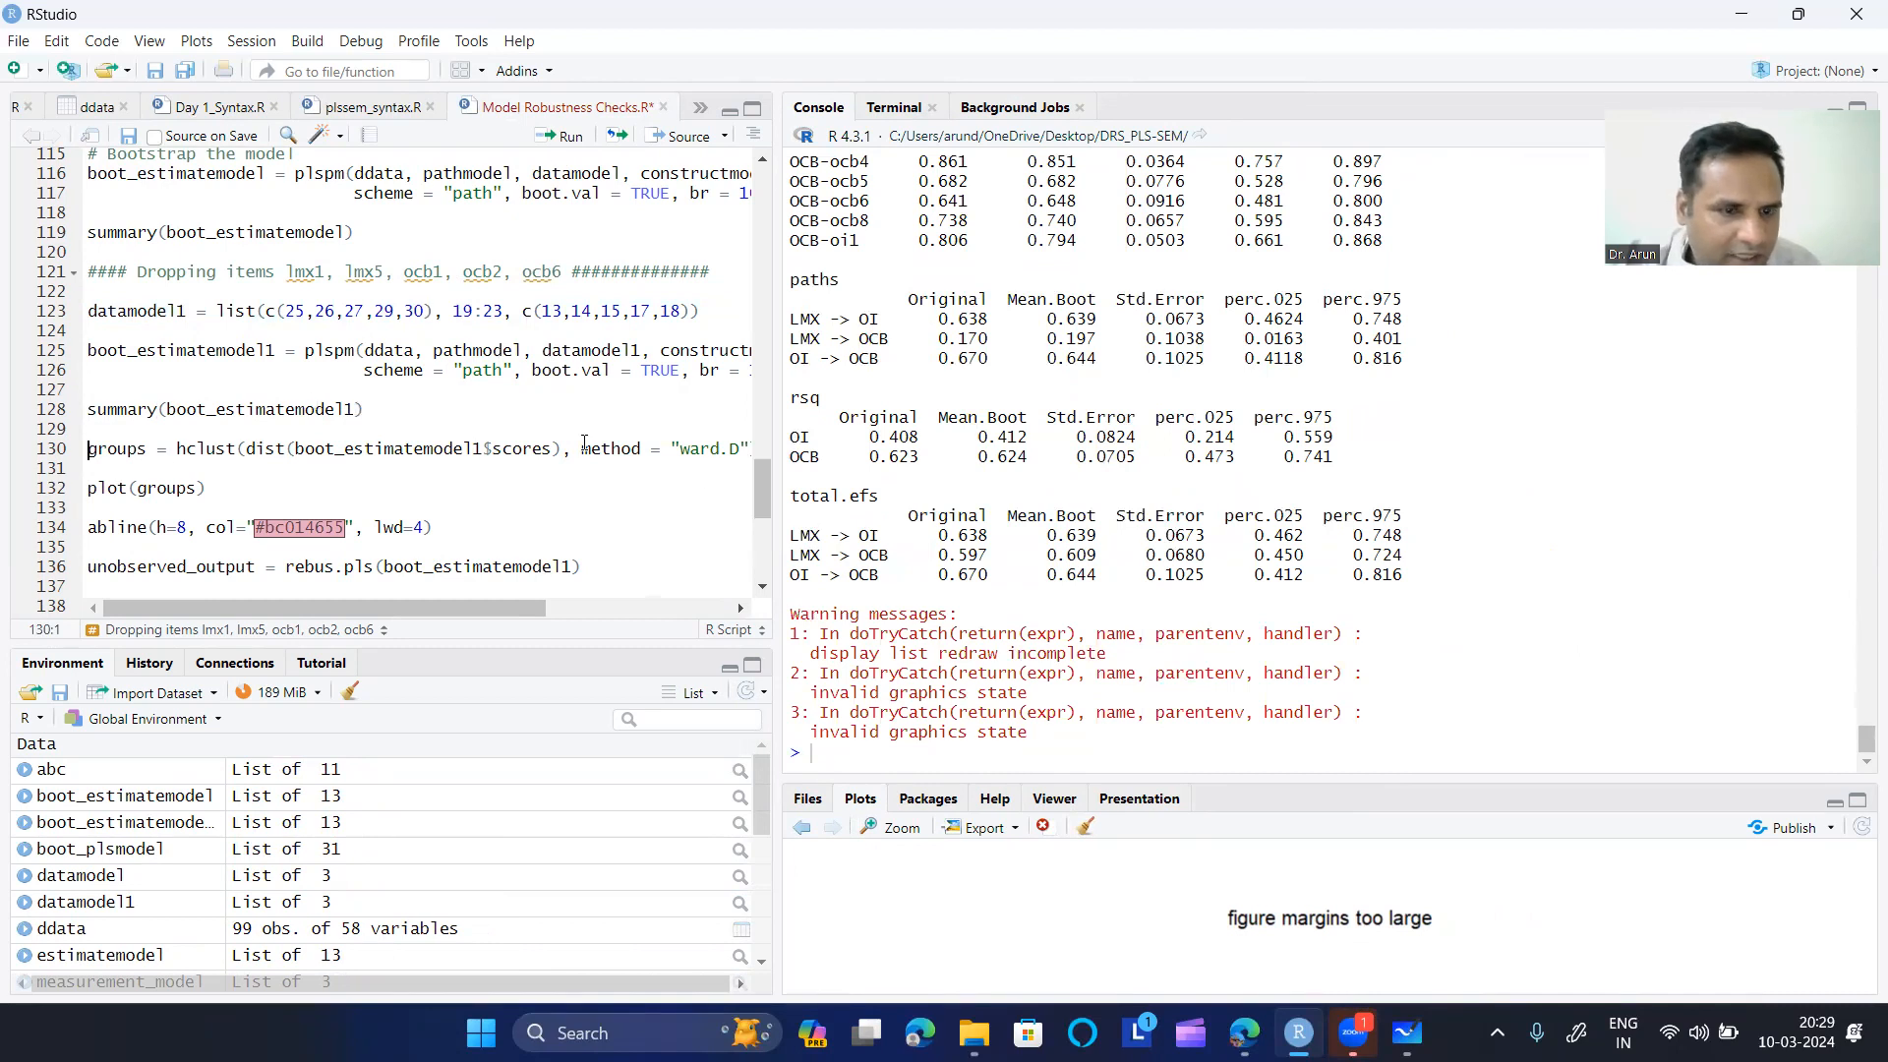
# - Enlarge the plot area to redraw the path diagram, and clear the console output
pyautogui.moveTo(778, 514); pyautogui.dragTo(882, 506)
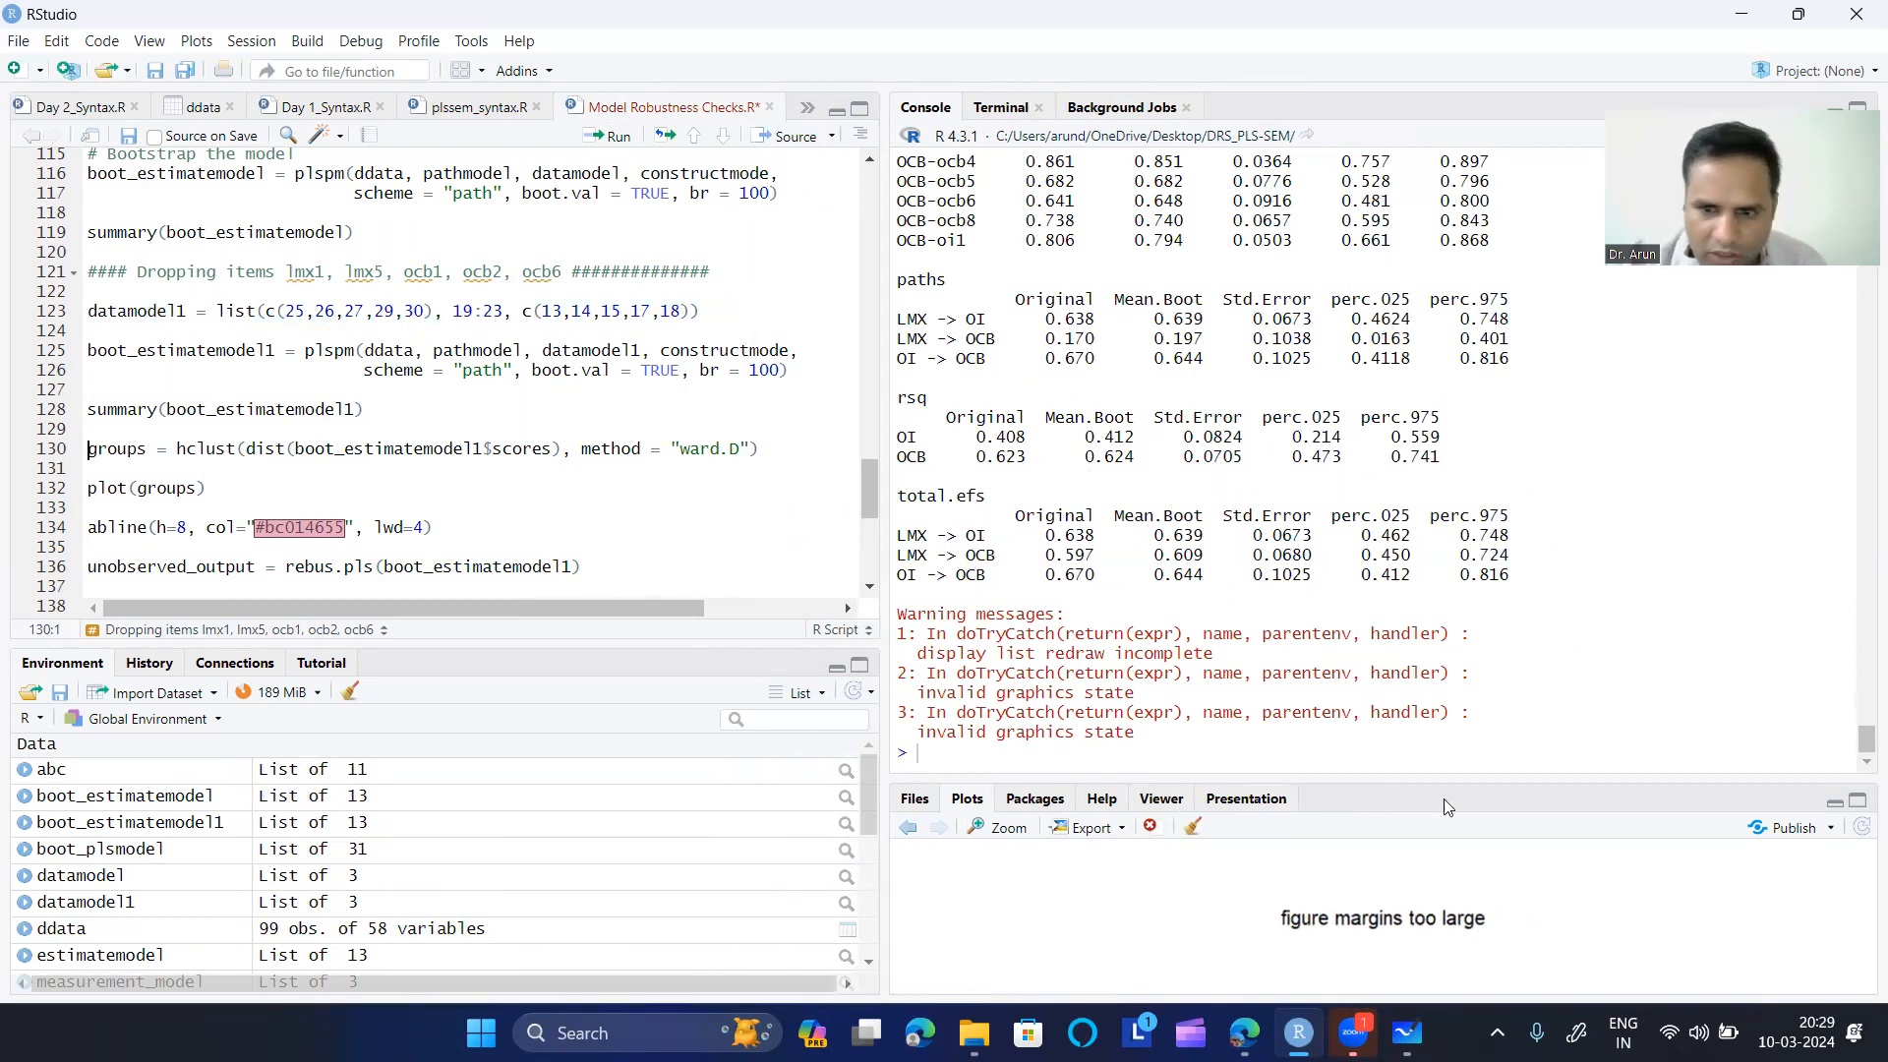
pyautogui.moveTo(1770, 785); pyautogui.dragTo(1765, 546)
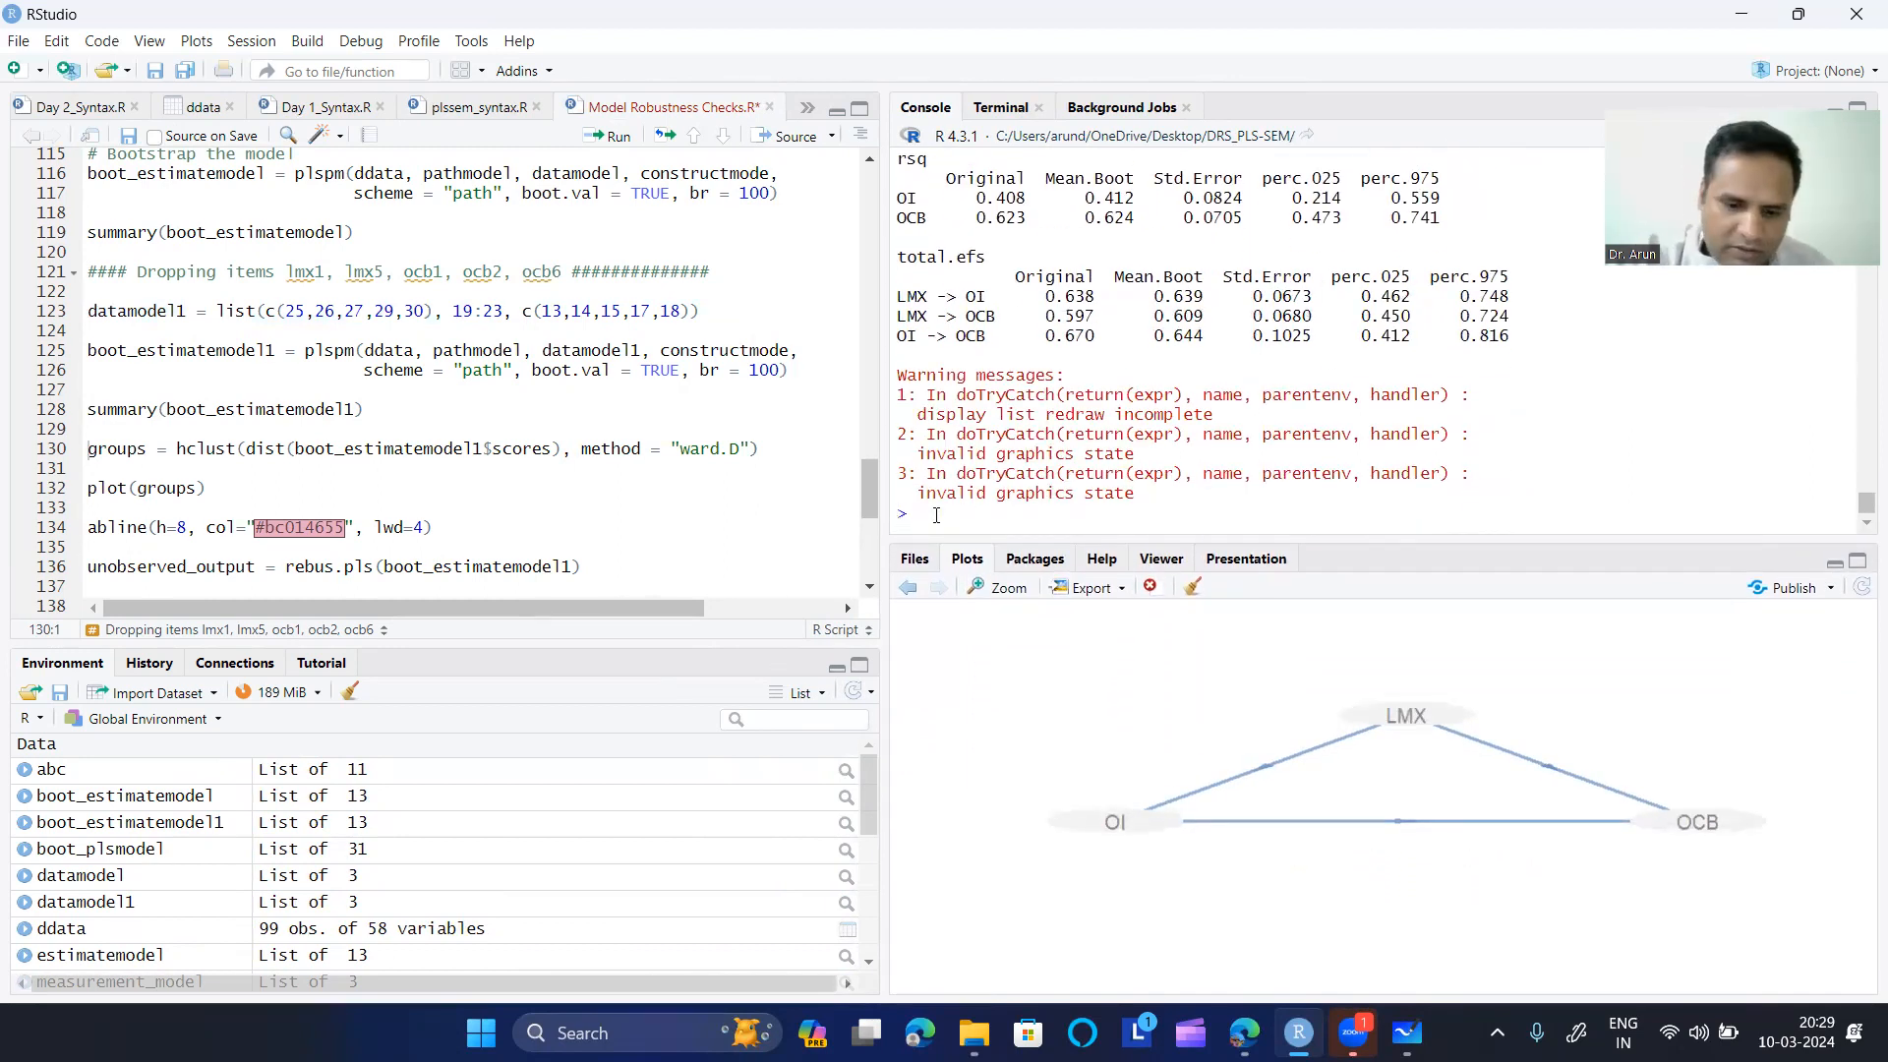
pyautogui.hotkey('ctrl', 'l')
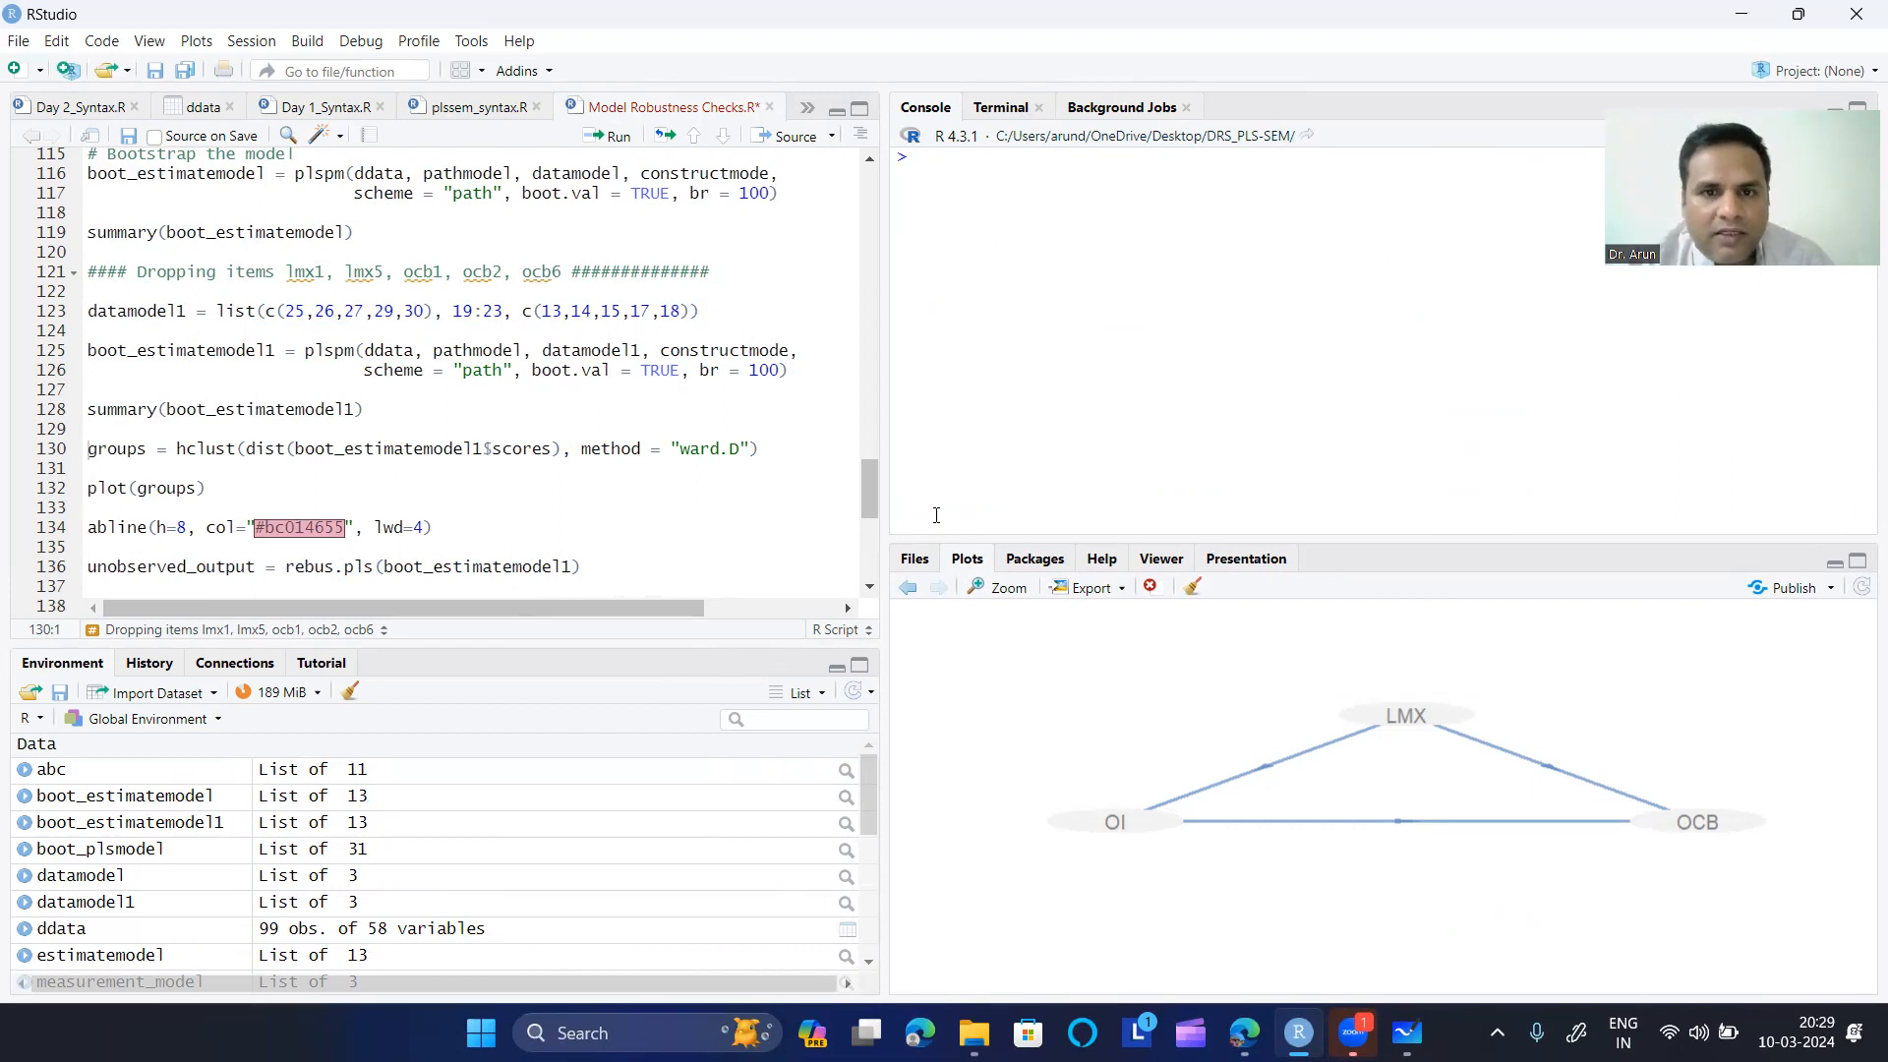
# - Minimize the open windows to reach the desktop, and launch G*Power 3.1
pyautogui.click(1740, 11)
pyautogui.click(1737, 11)
pyautogui.click(1735, 12)
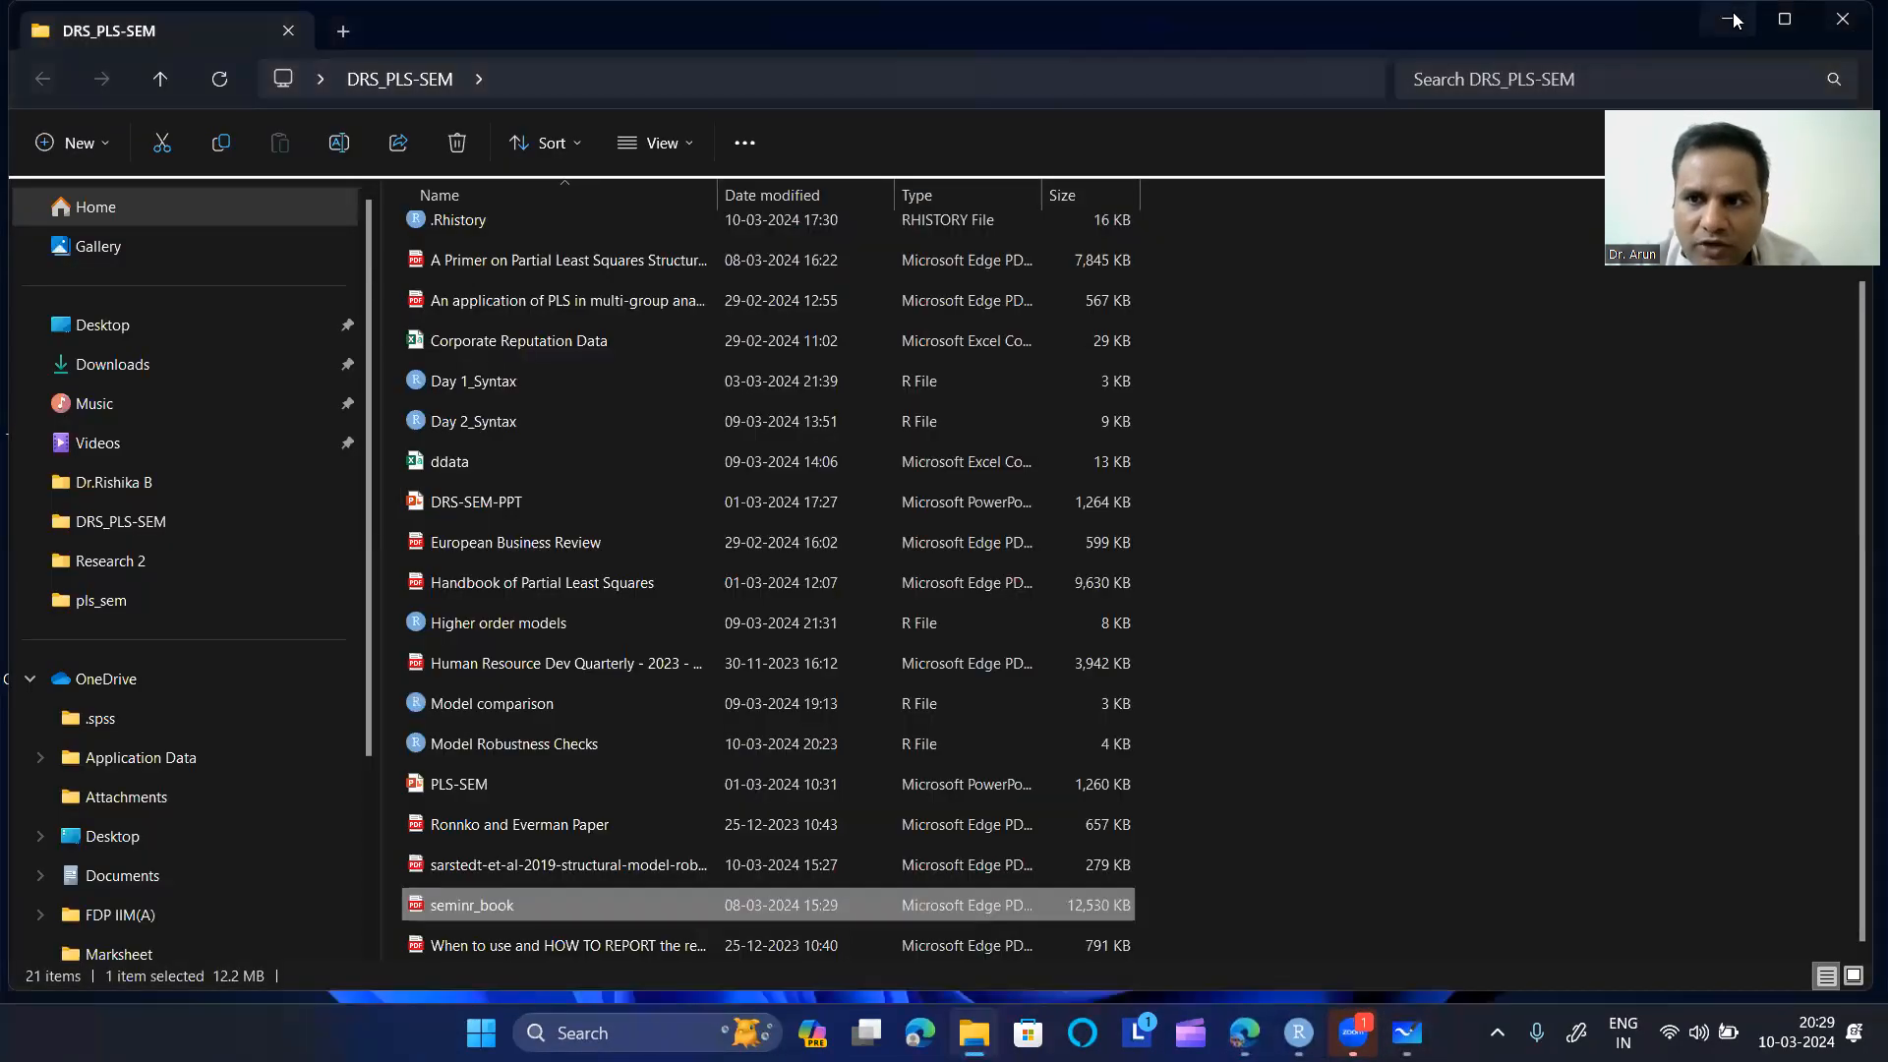
pyautogui.click(1736, 12)
pyautogui.rightClick(963, 210)
pyautogui.click(1032, 314)
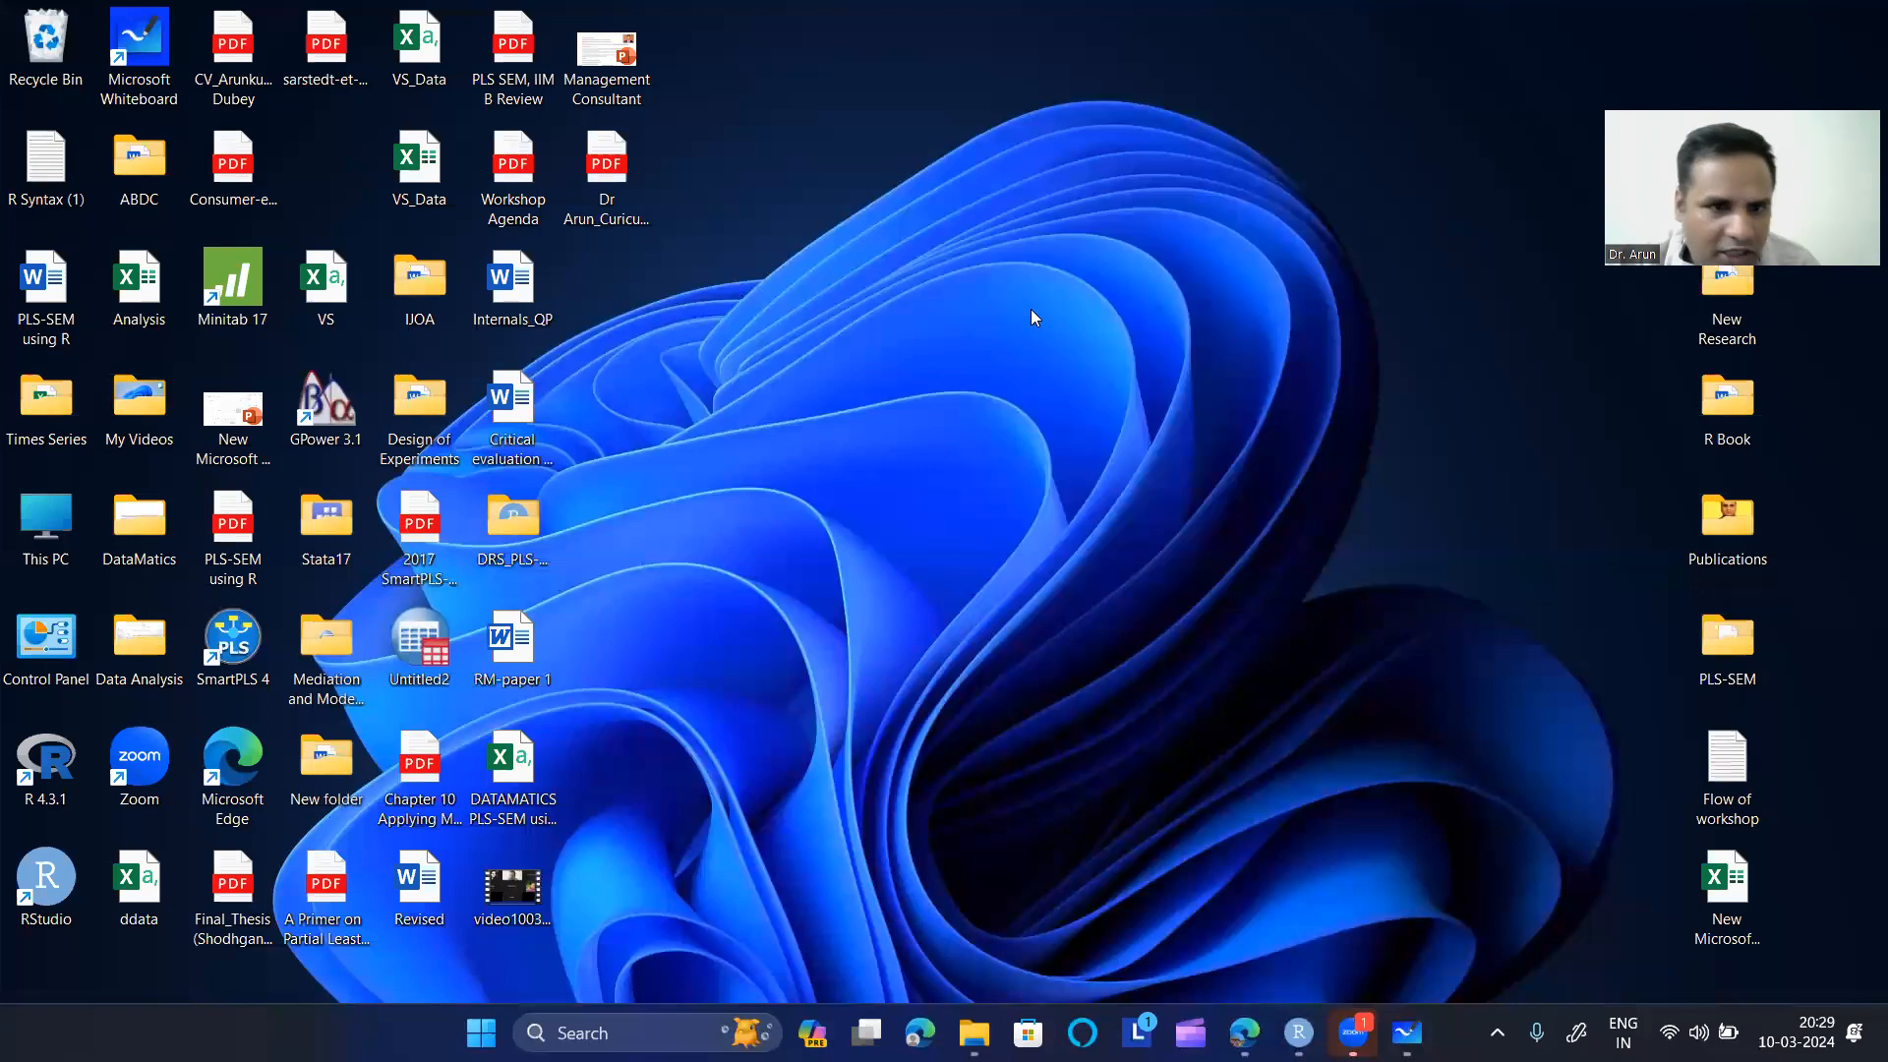
pyautogui.doubleClick(335, 439)
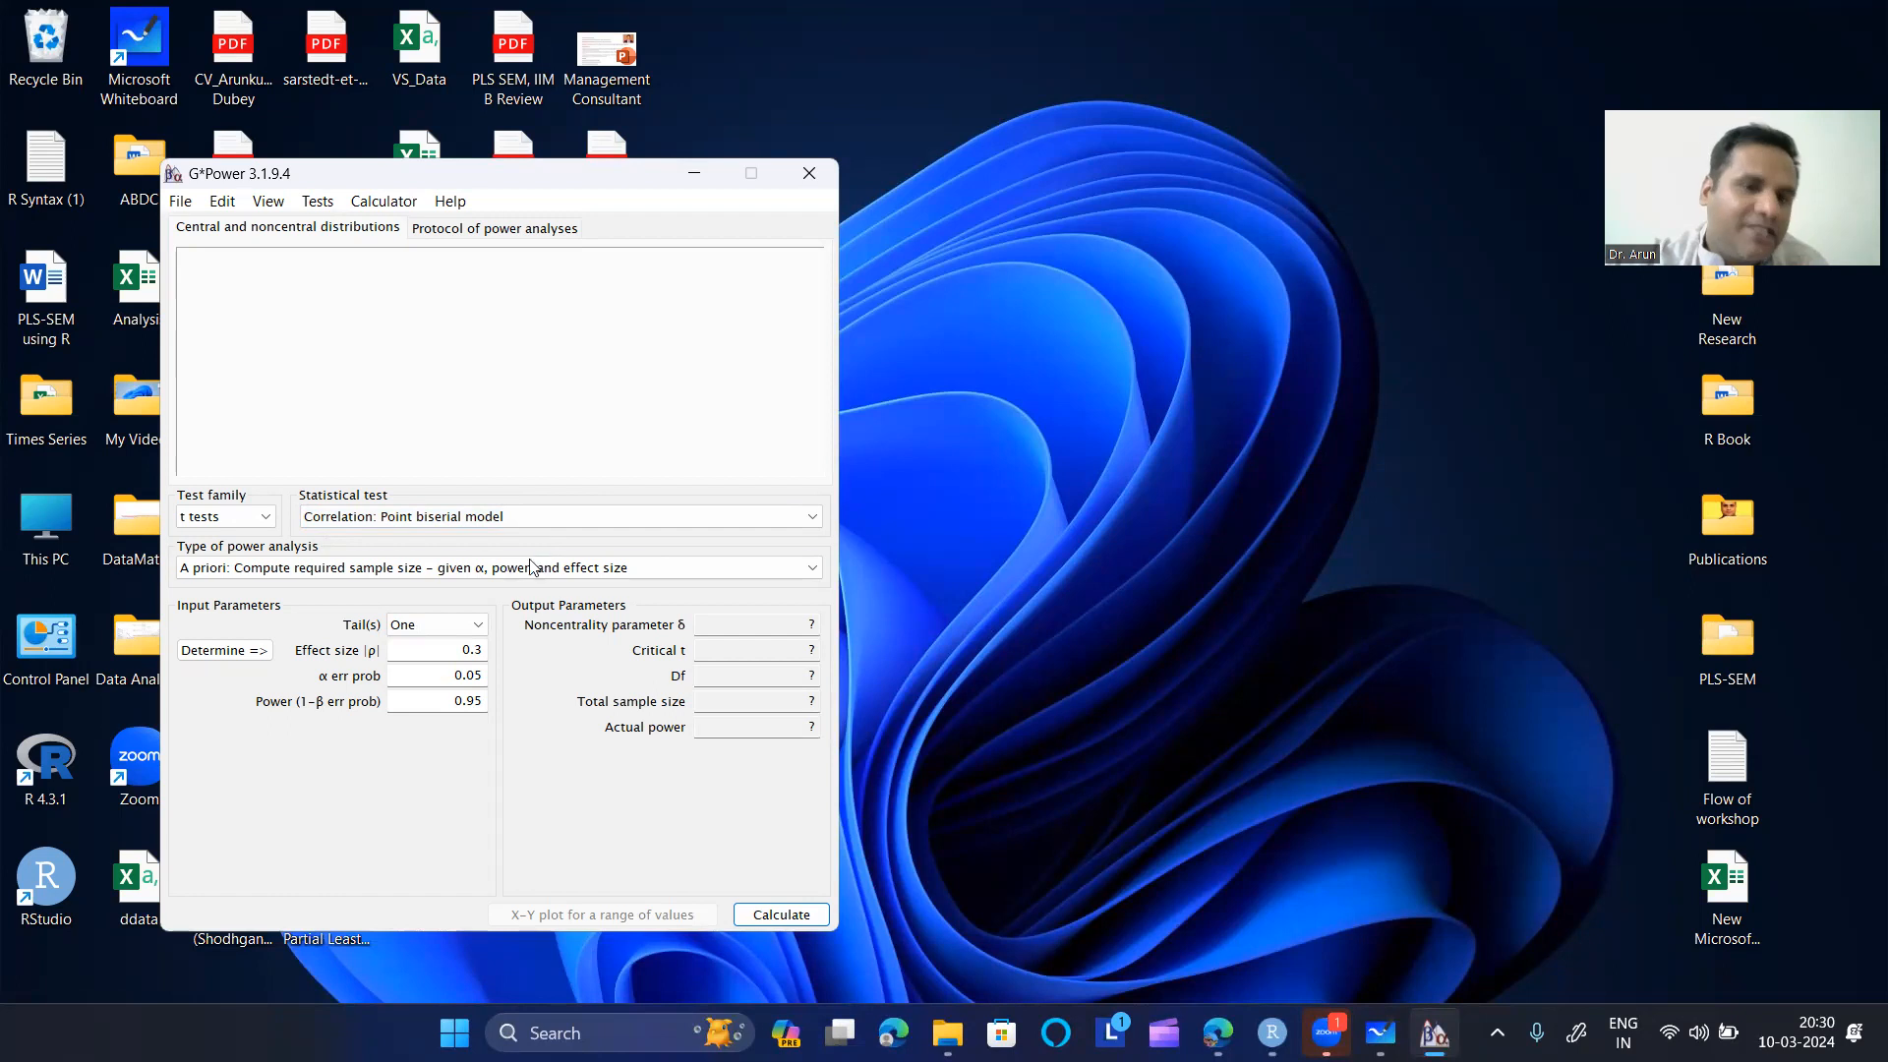
# - Choose "Linear multiple regression: Fixed model, single regression coefficient" as the statistical test, keeping the t tests family
pyautogui.click(436, 517)
pyautogui.click(565, 462)
pyautogui.click(516, 518)
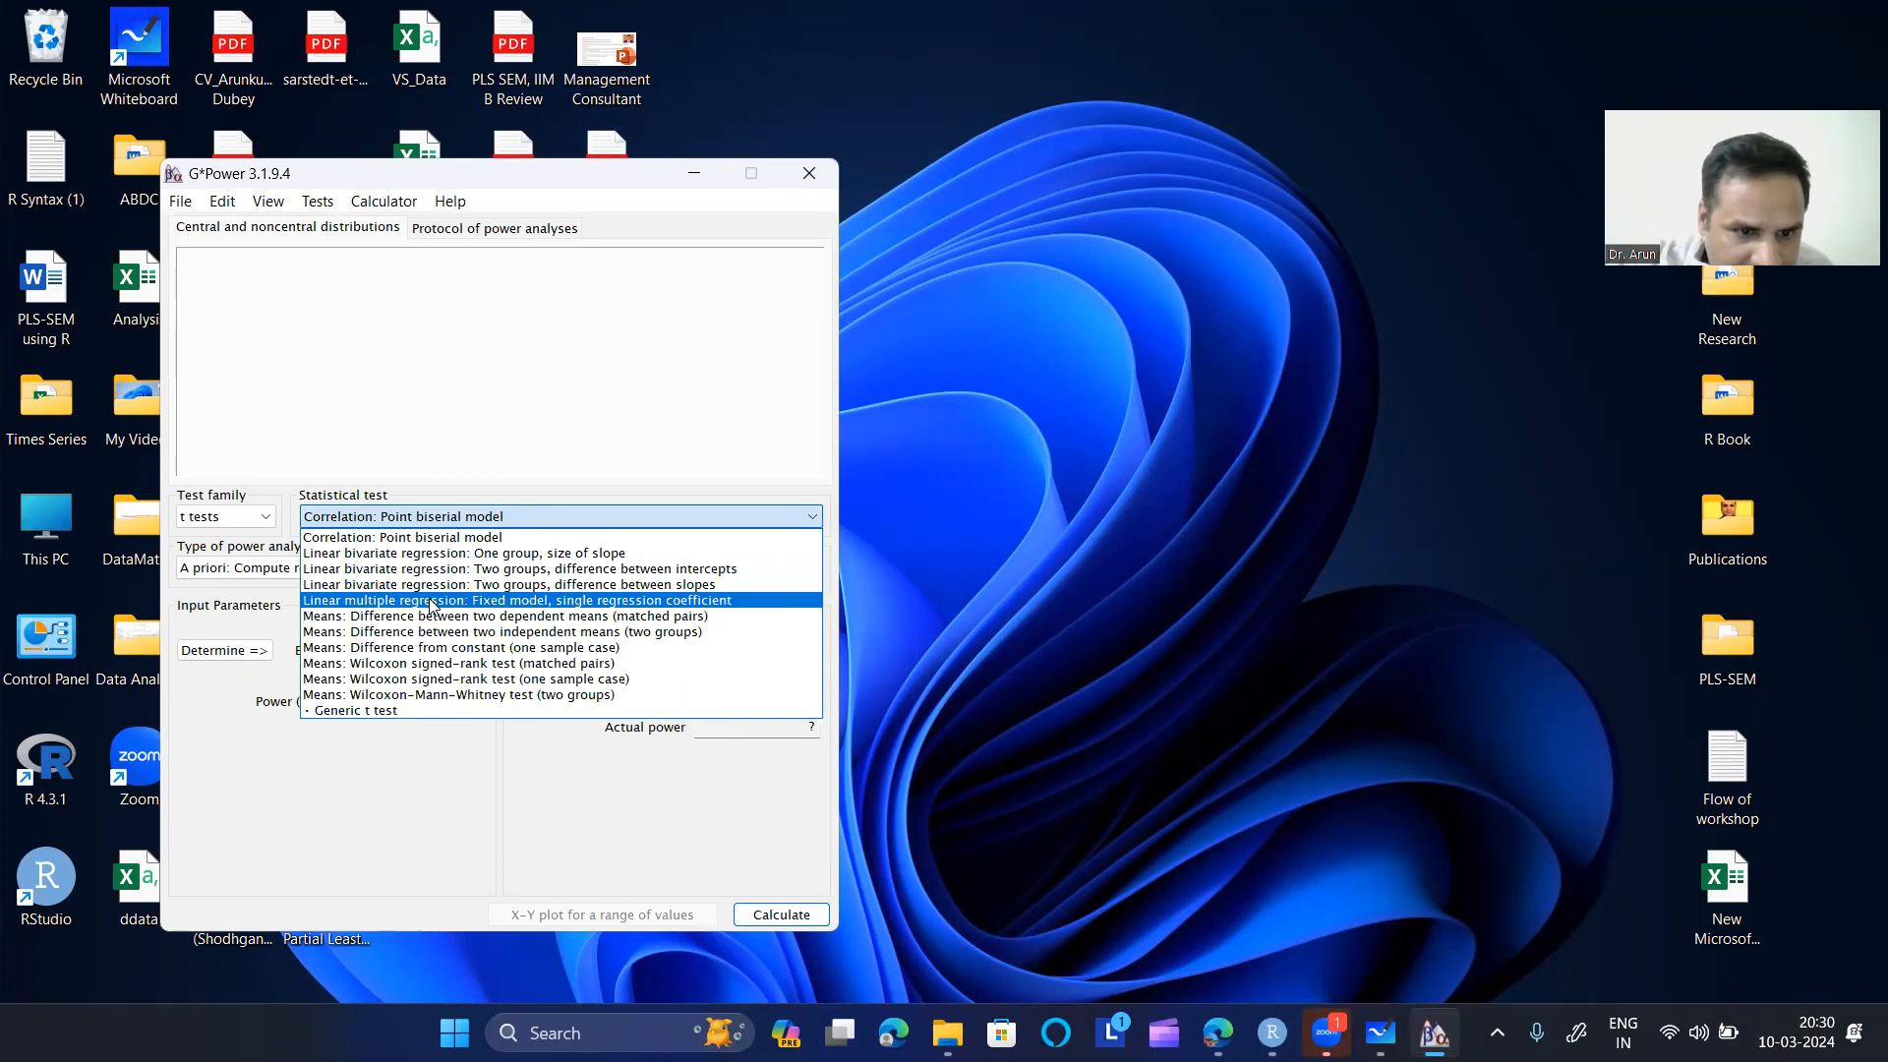
pyautogui.click(430, 602)
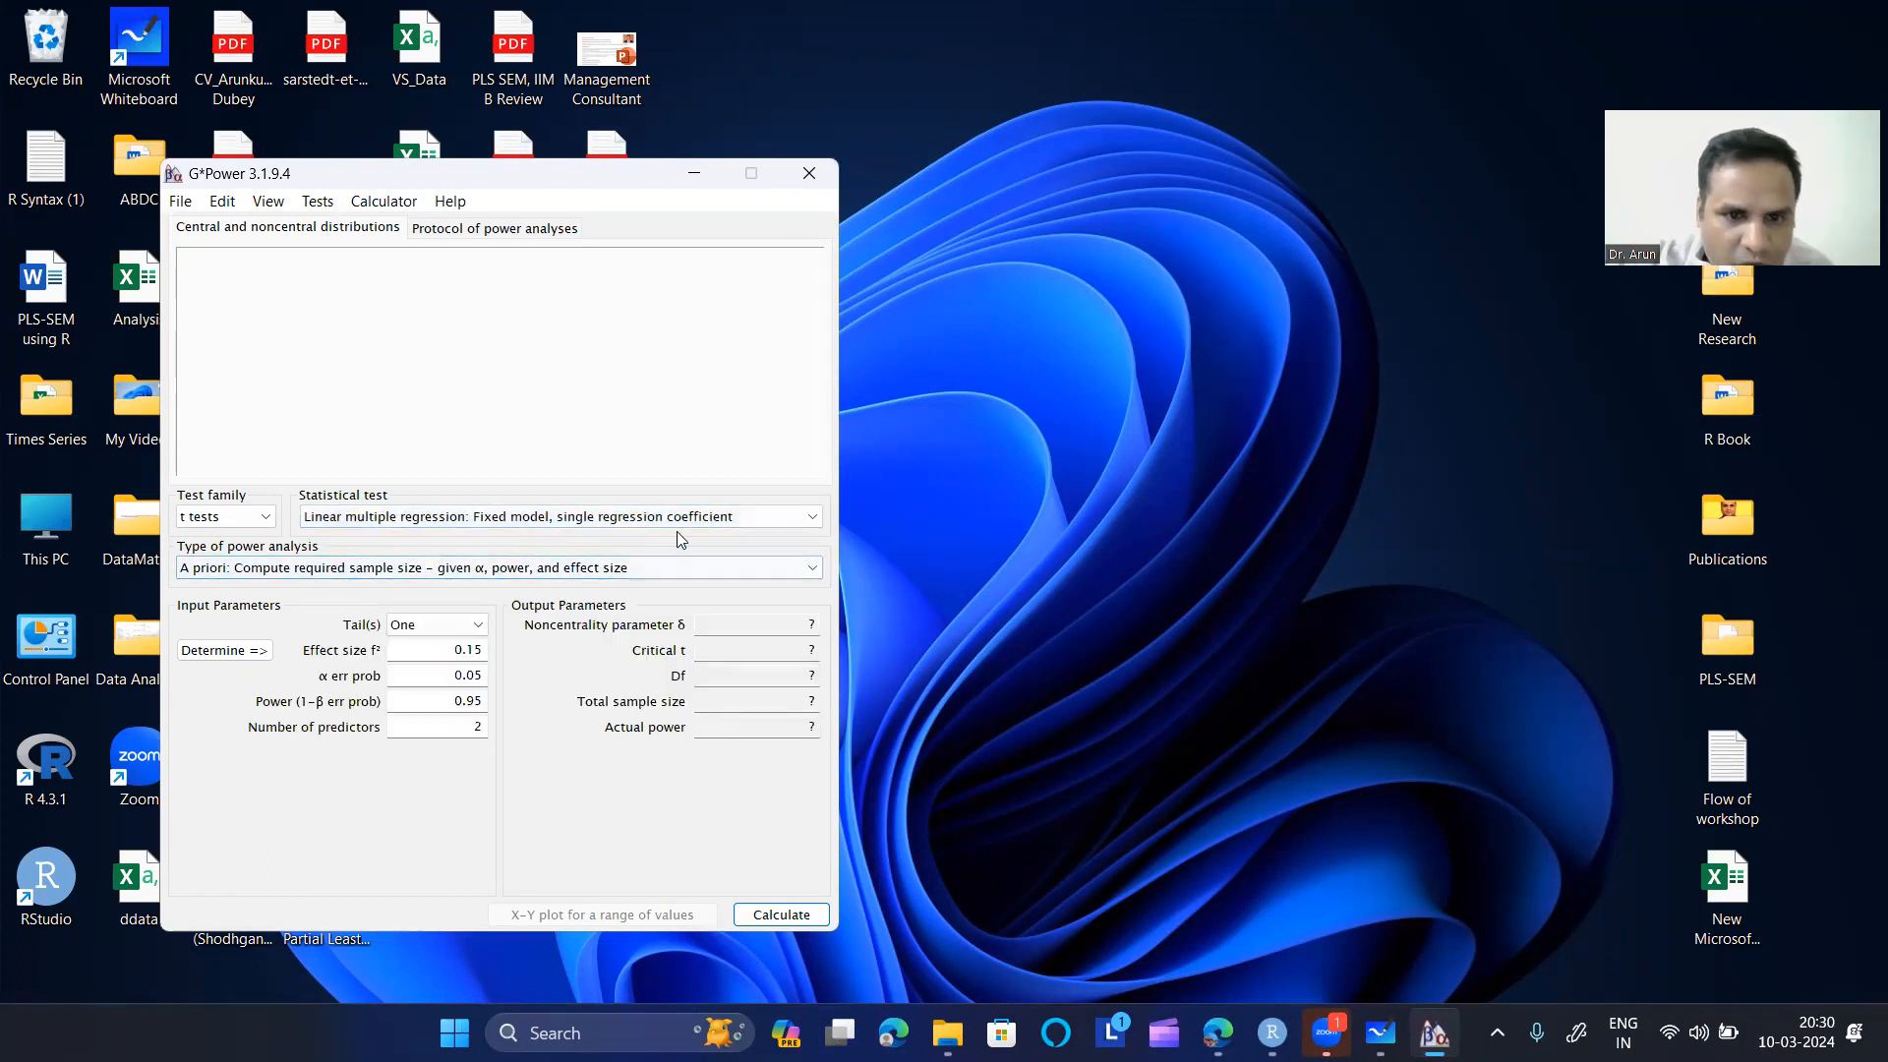
pyautogui.click(265, 516)
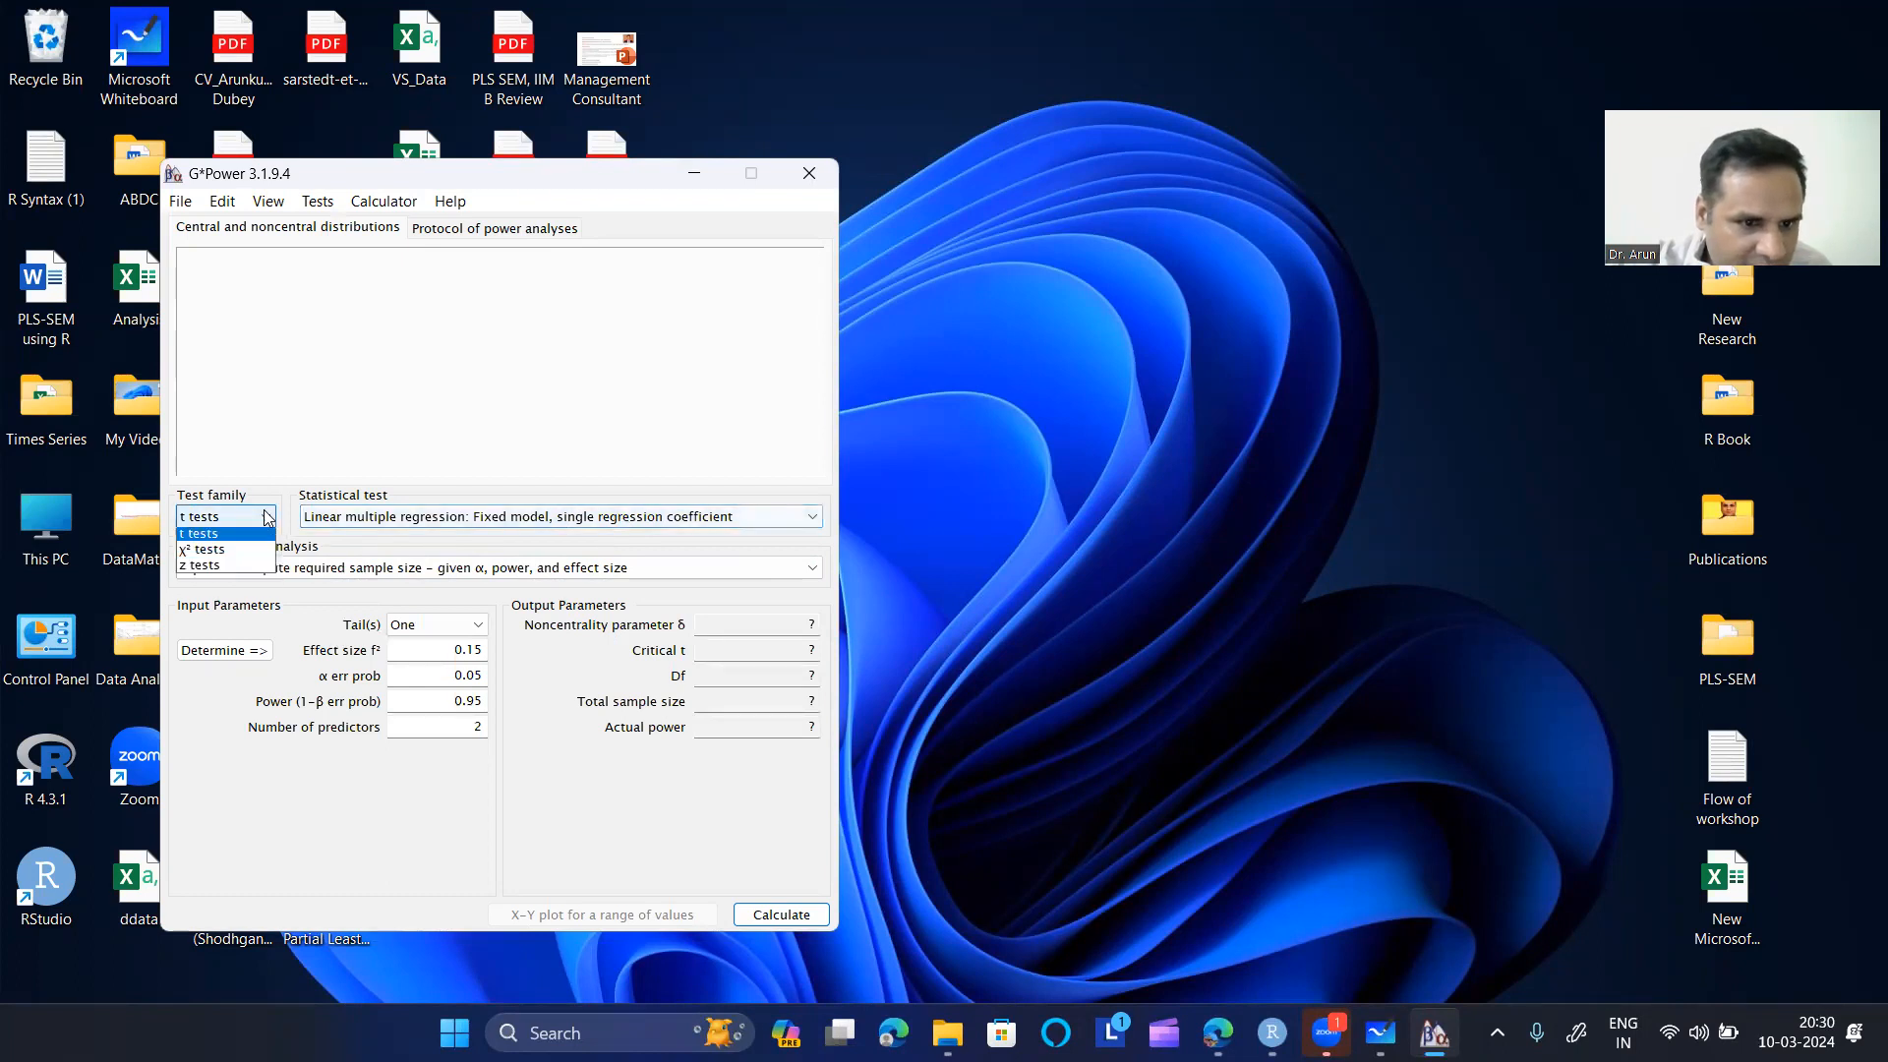
pyautogui.click(265, 516)
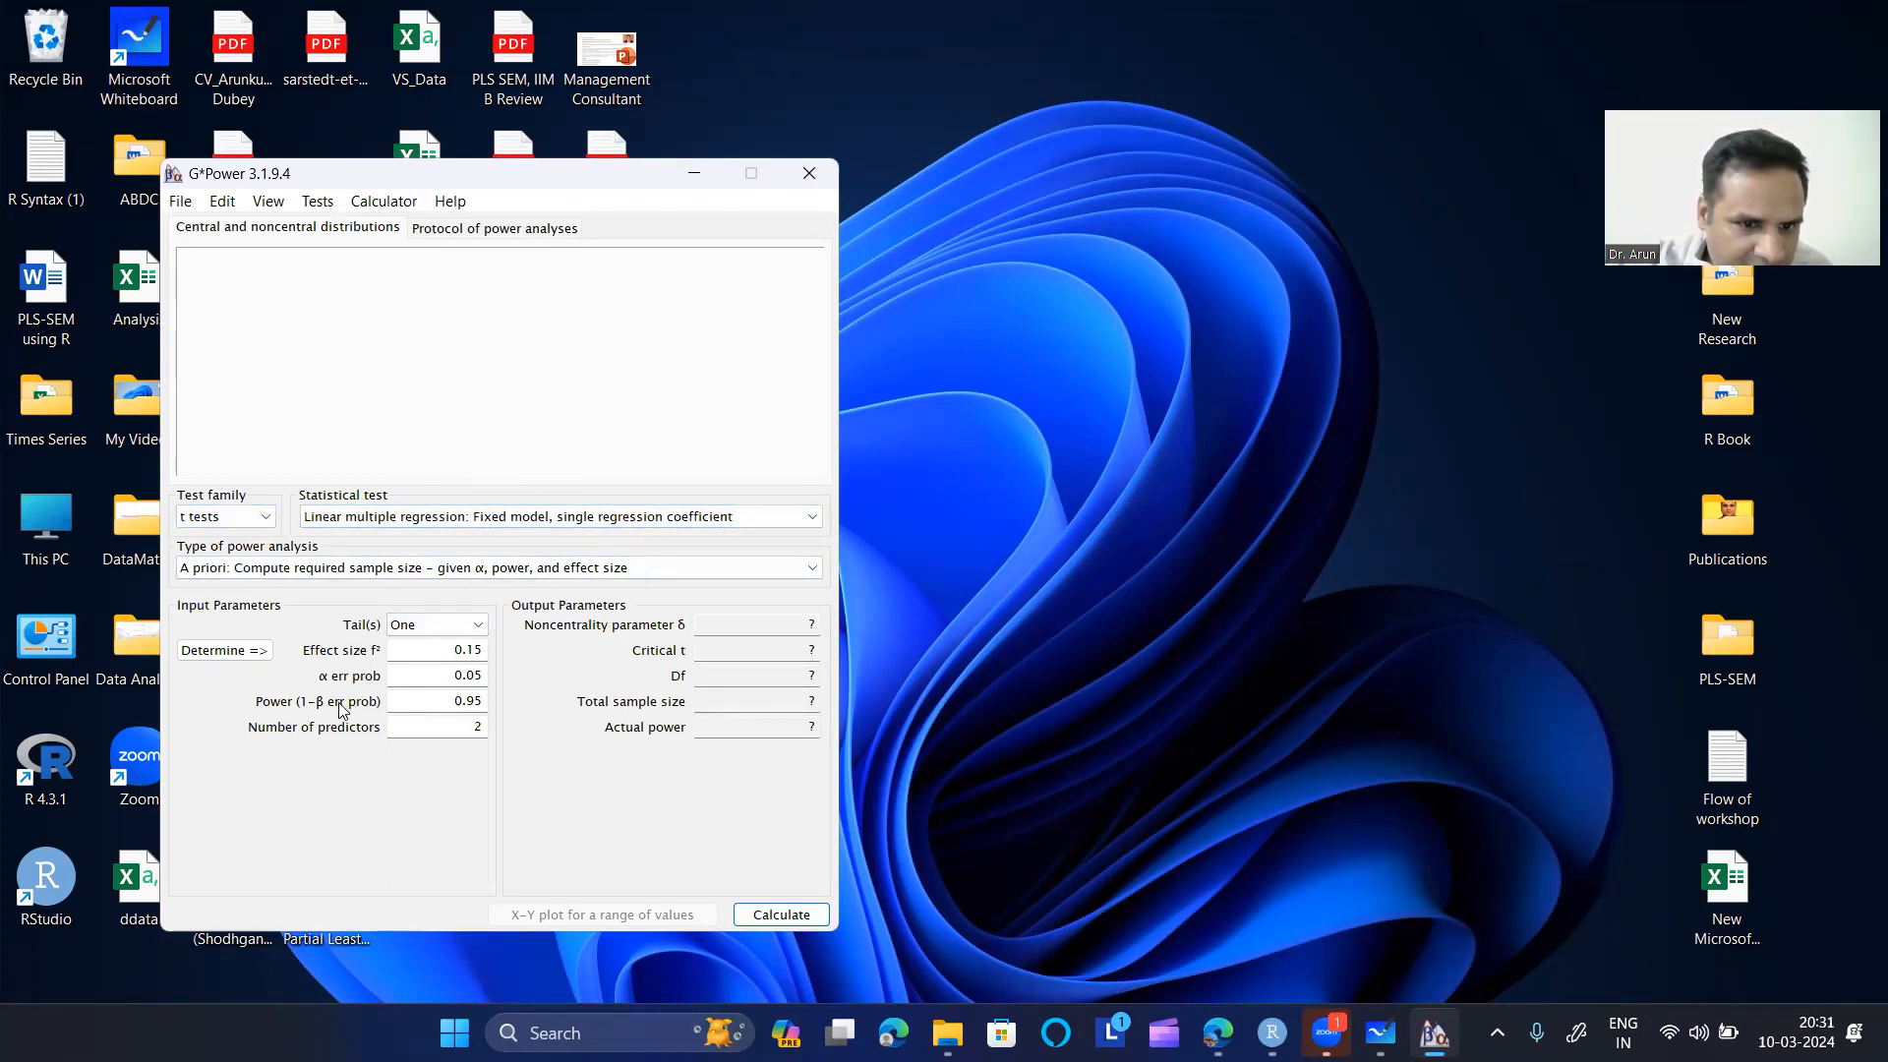
# - Calculate the required sample size using effect size f² 0.15, α 0.05, power 0.95 and 2 predictors
pyautogui.doubleClick(477, 650)
pyautogui.doubleClick(477, 676)
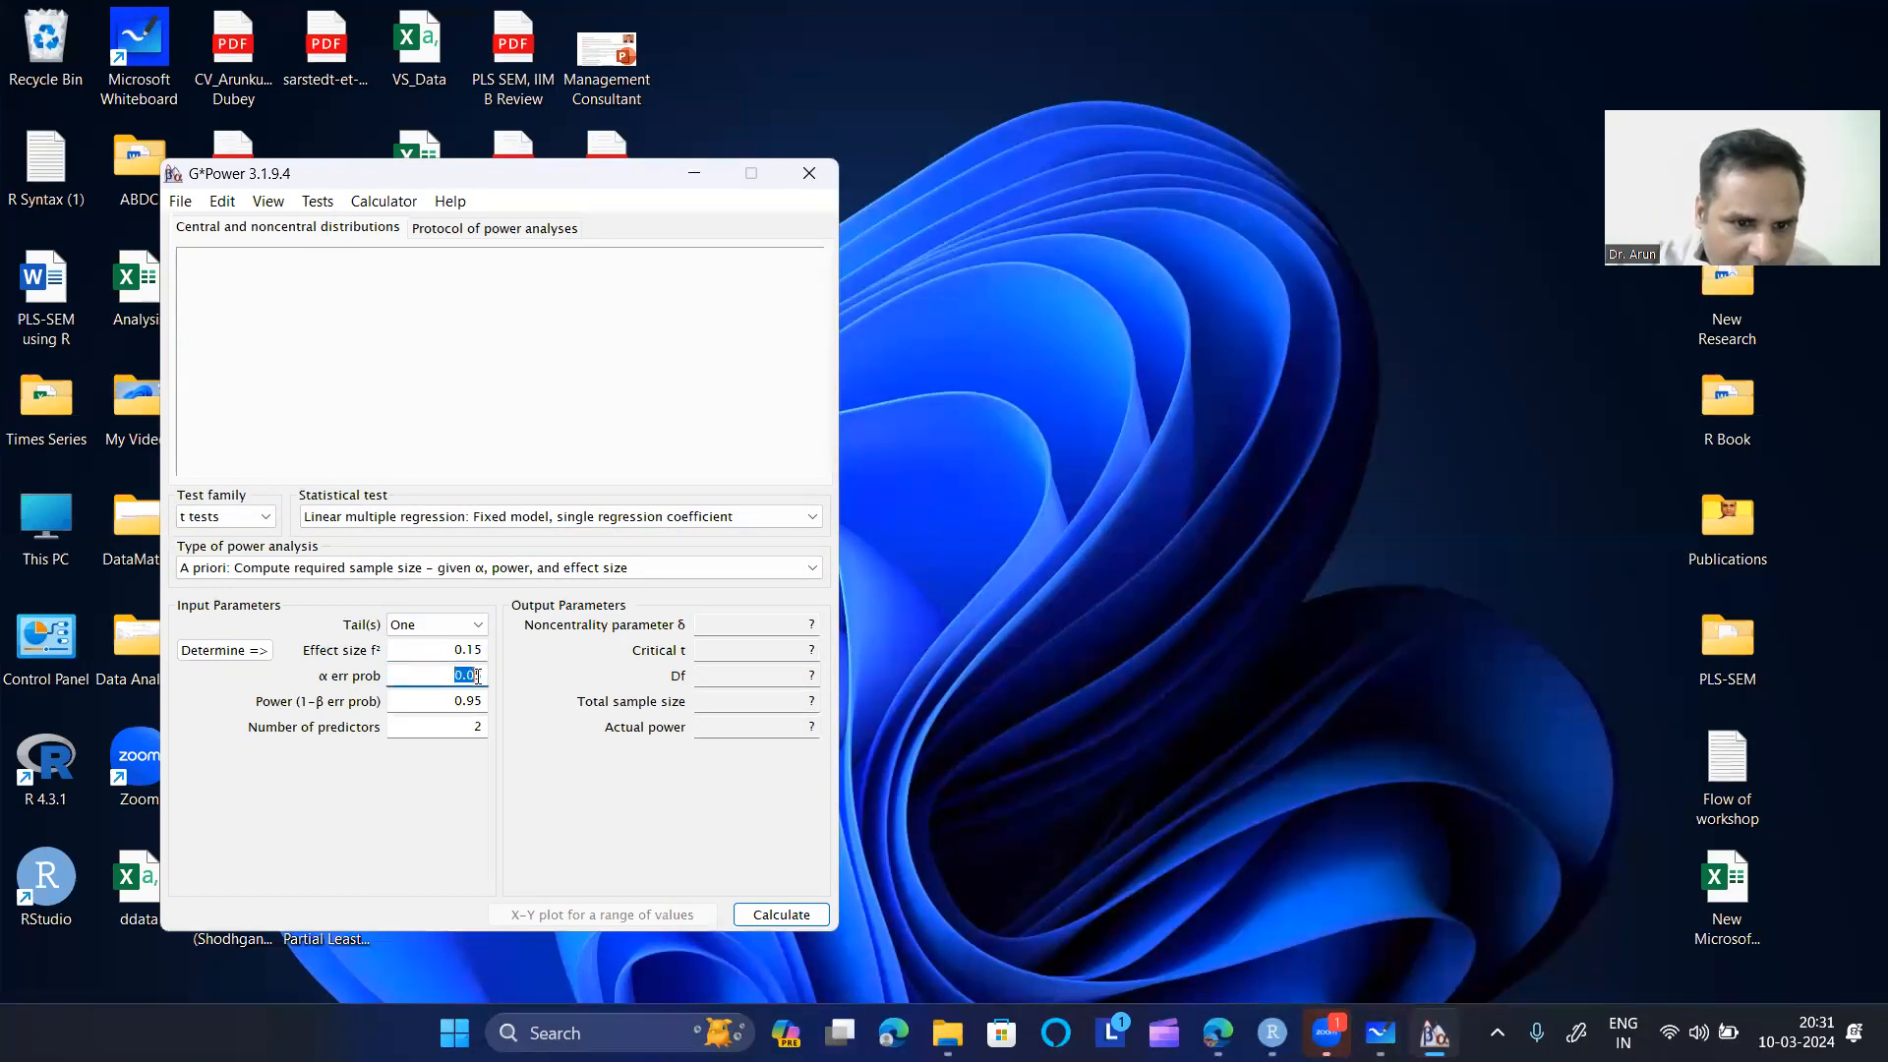
pyautogui.doubleClick(478, 700)
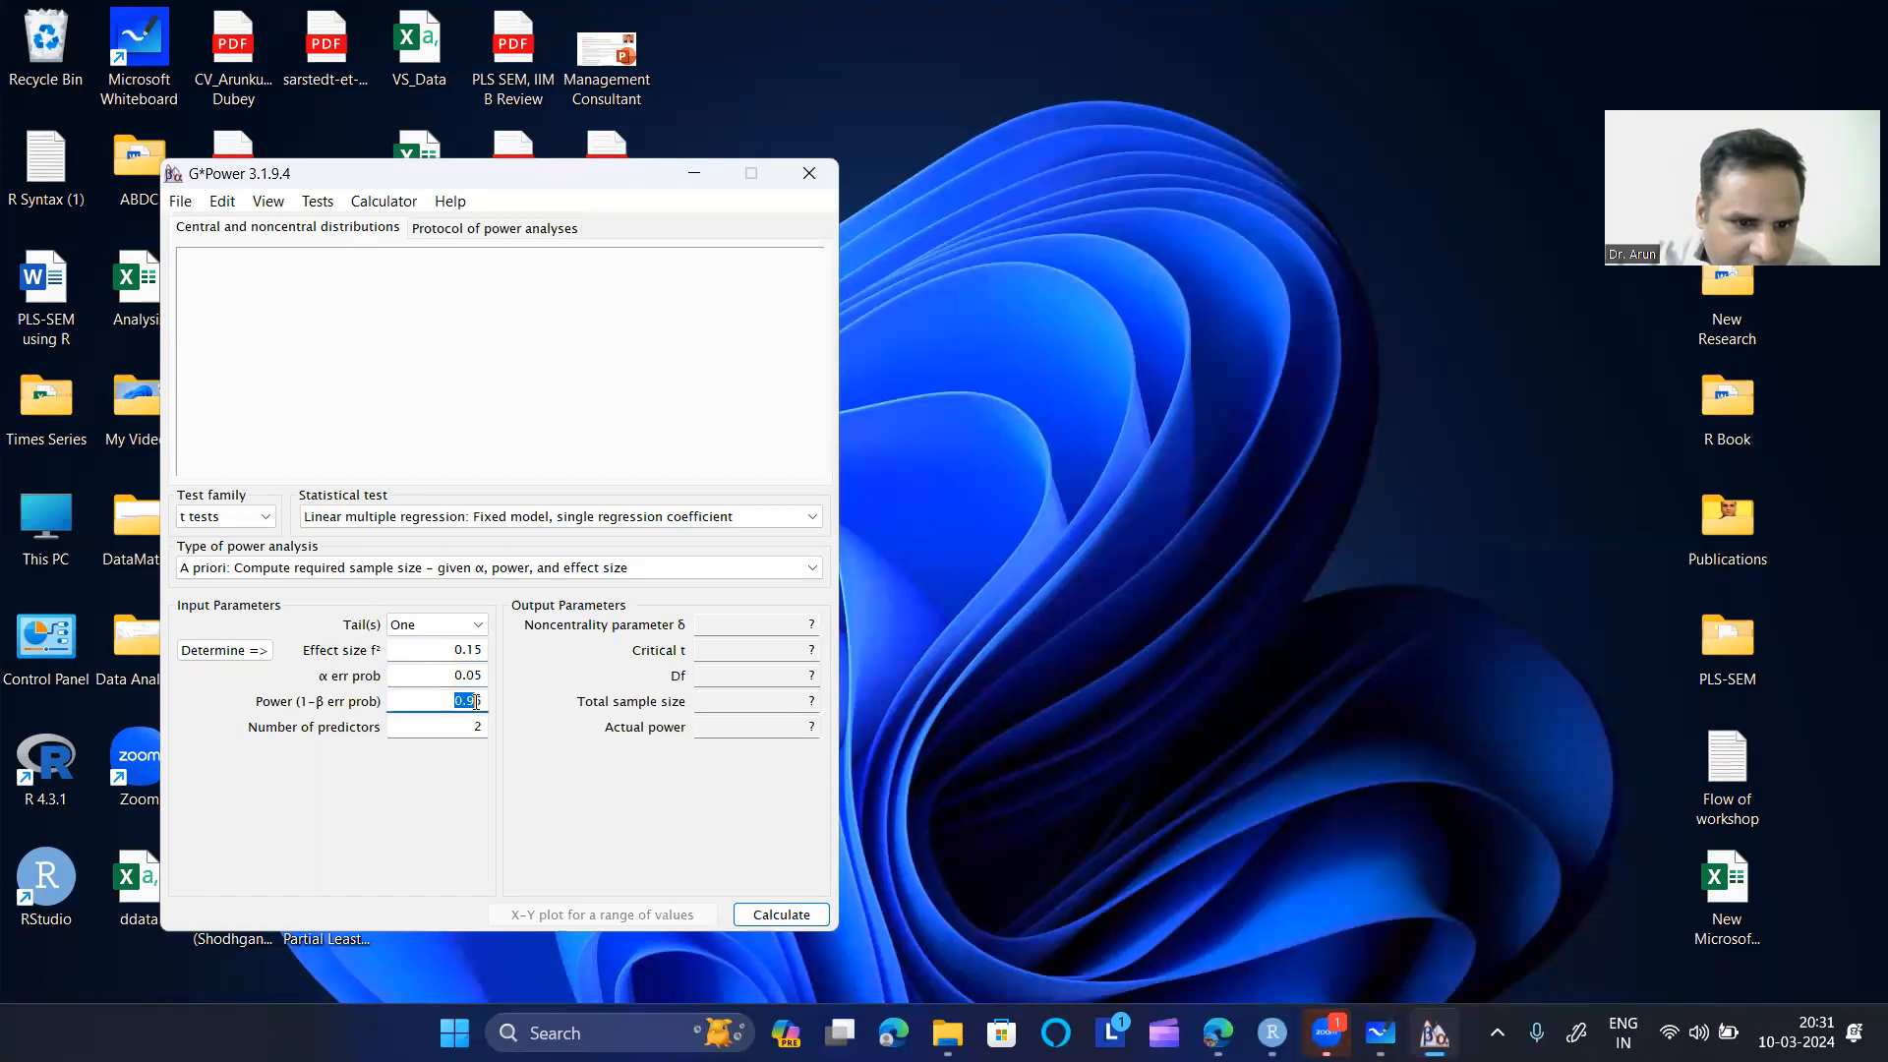
pyautogui.click(781, 916)
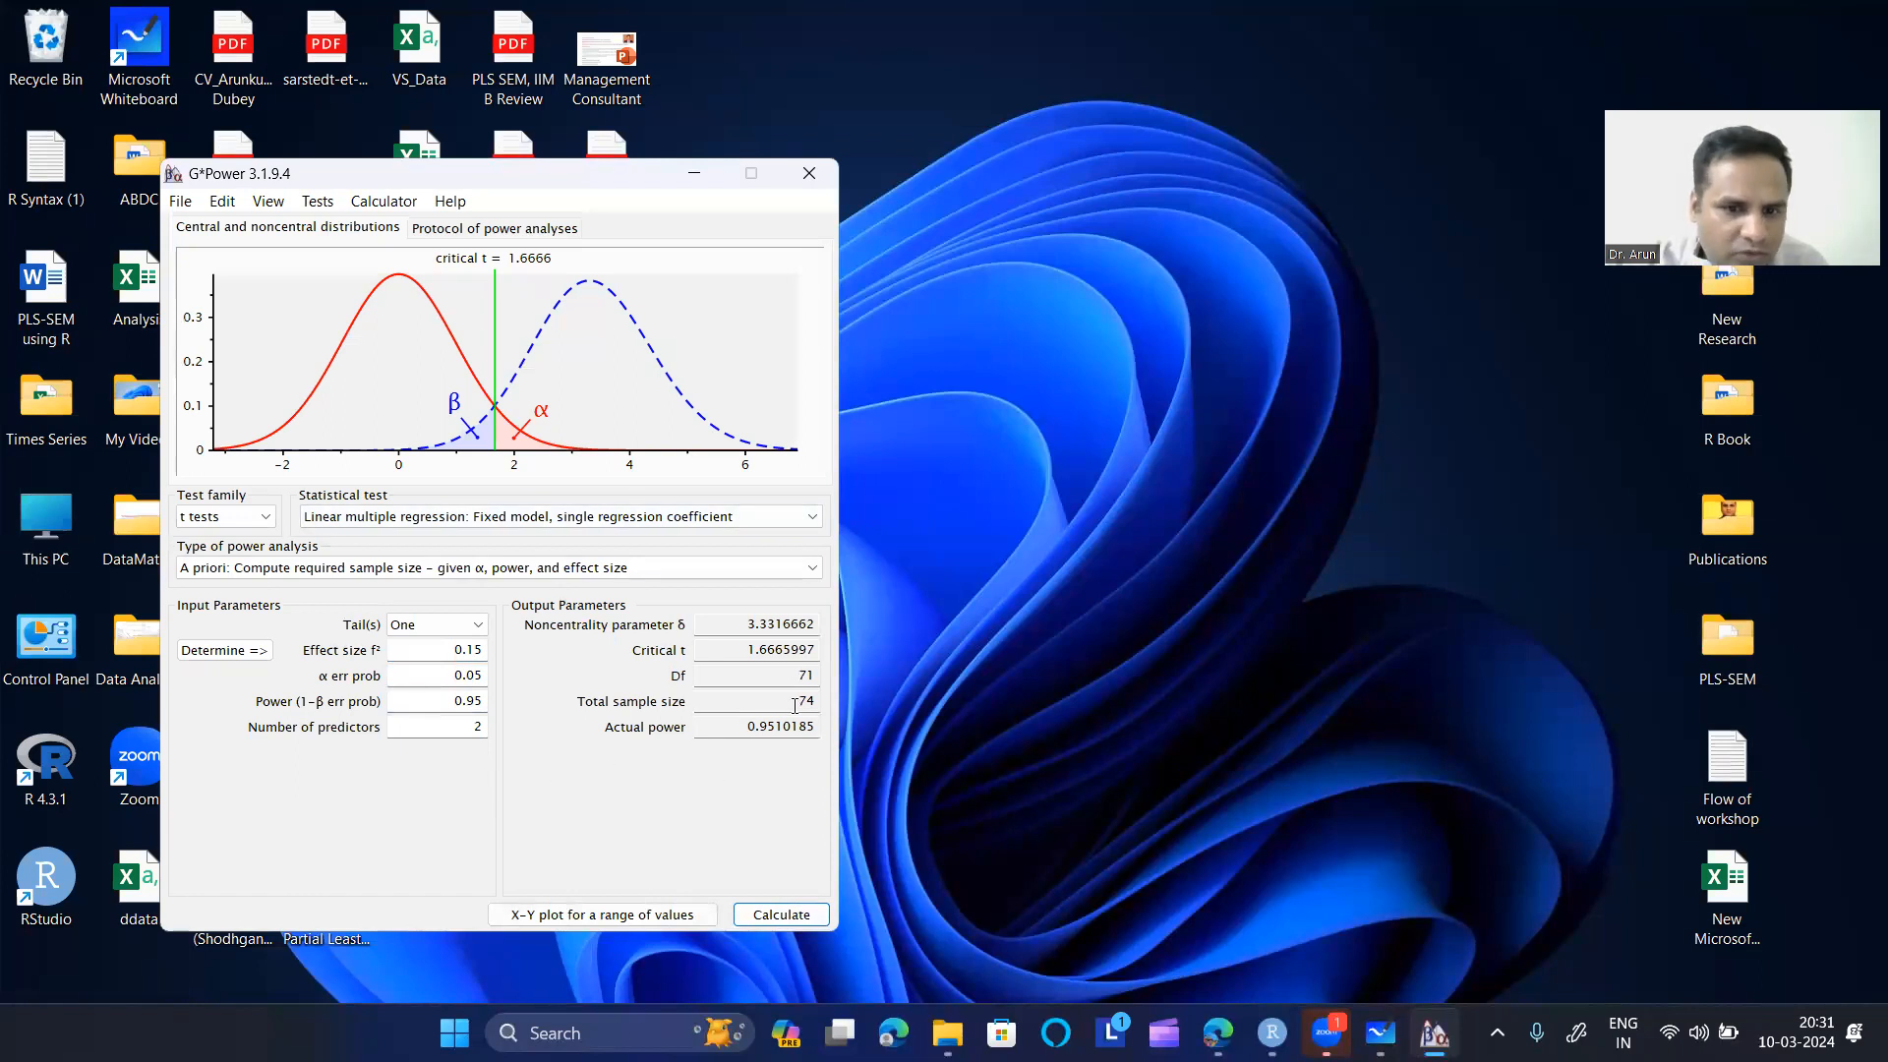
# - Highlight the total sample size among the calculated outputs, and close G*Power
pyautogui.doubleClick(804, 701)
pyautogui.click(783, 684)
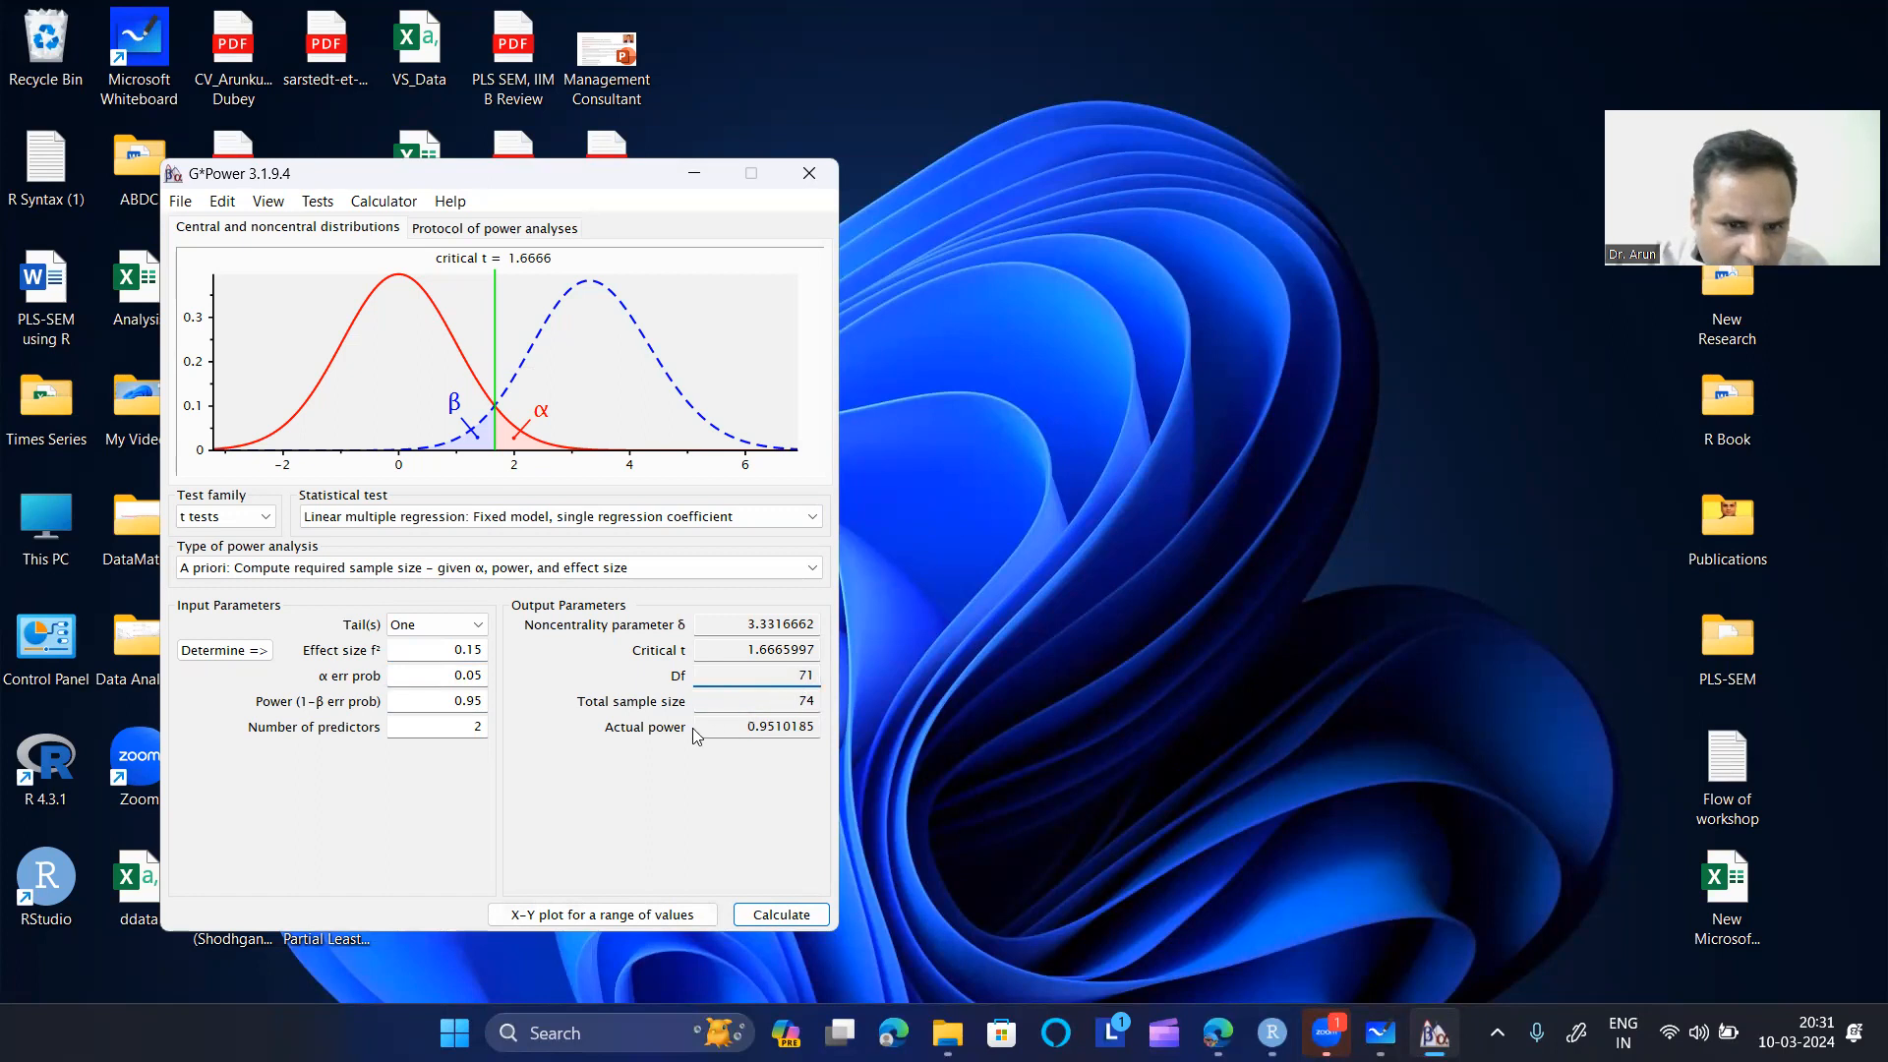
pyautogui.doubleClick(804, 700)
pyautogui.moveTo(807, 700); pyautogui.dragTo(815, 703)
pyautogui.click(815, 705)
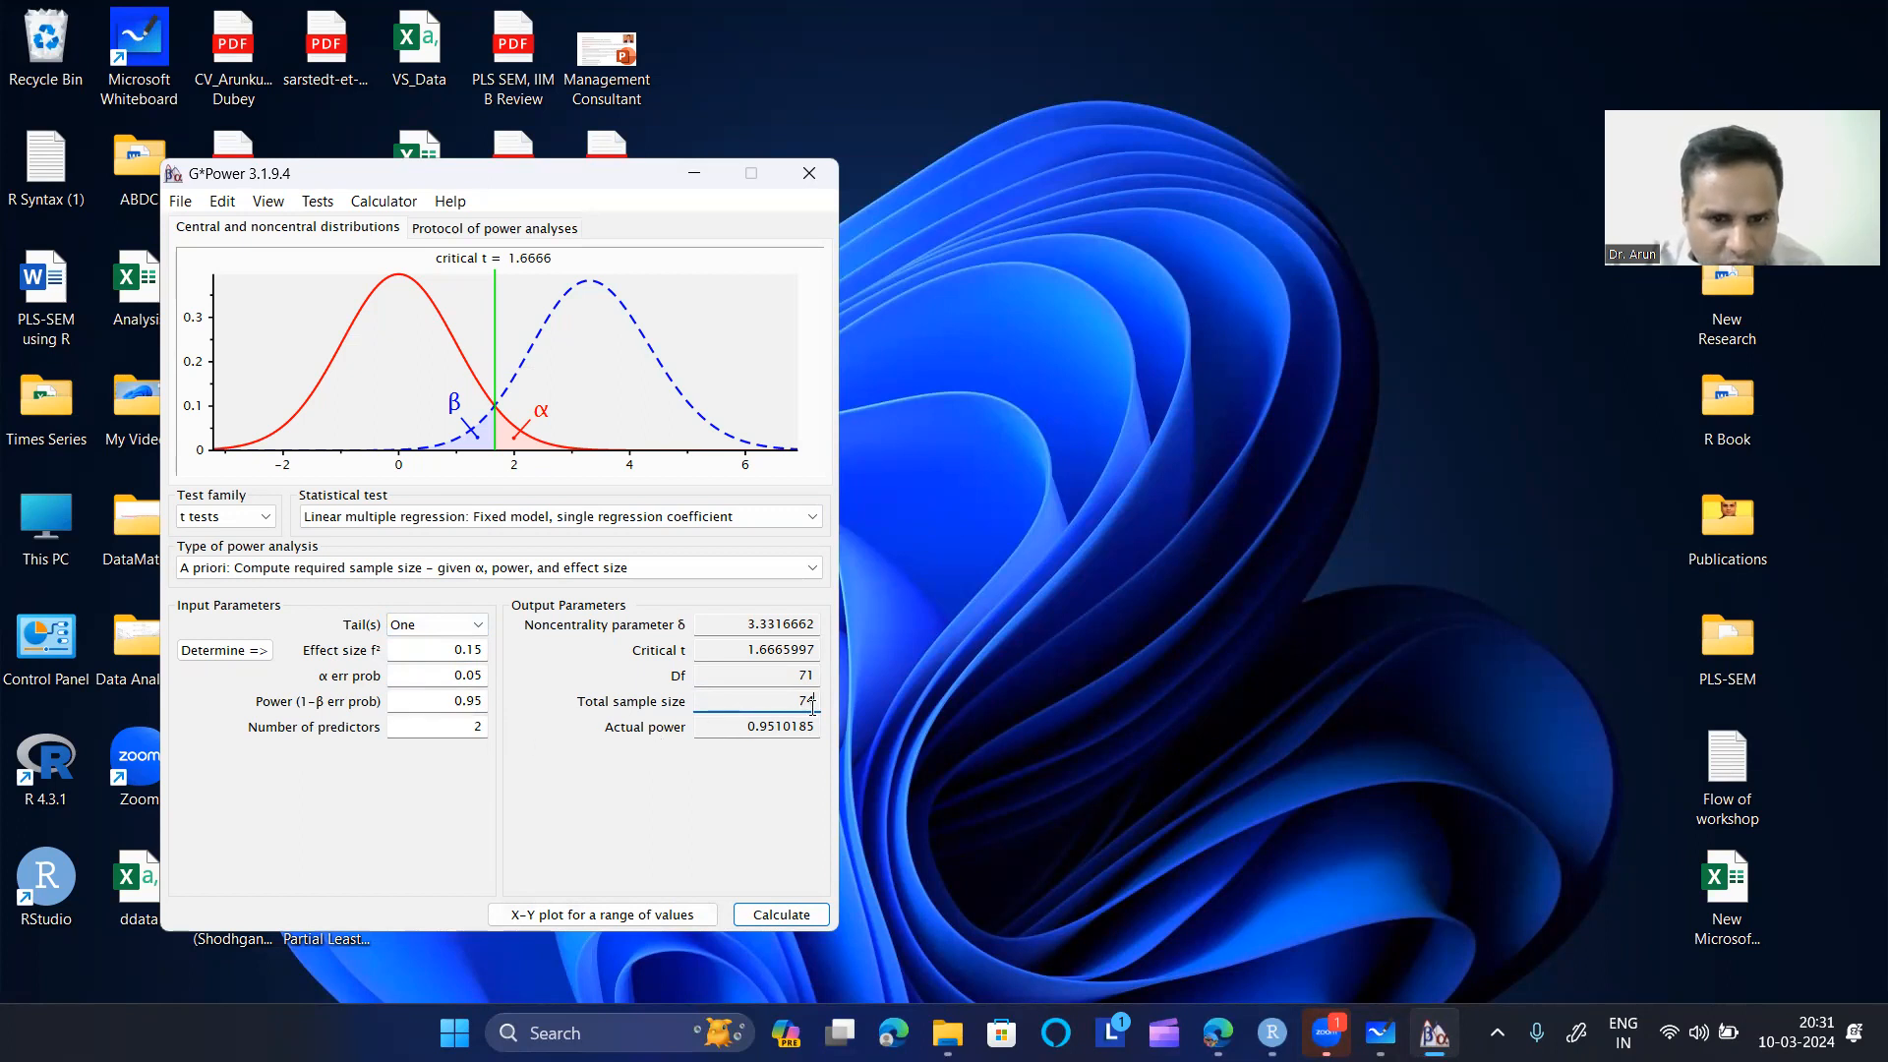
pyautogui.doubleClick(804, 702)
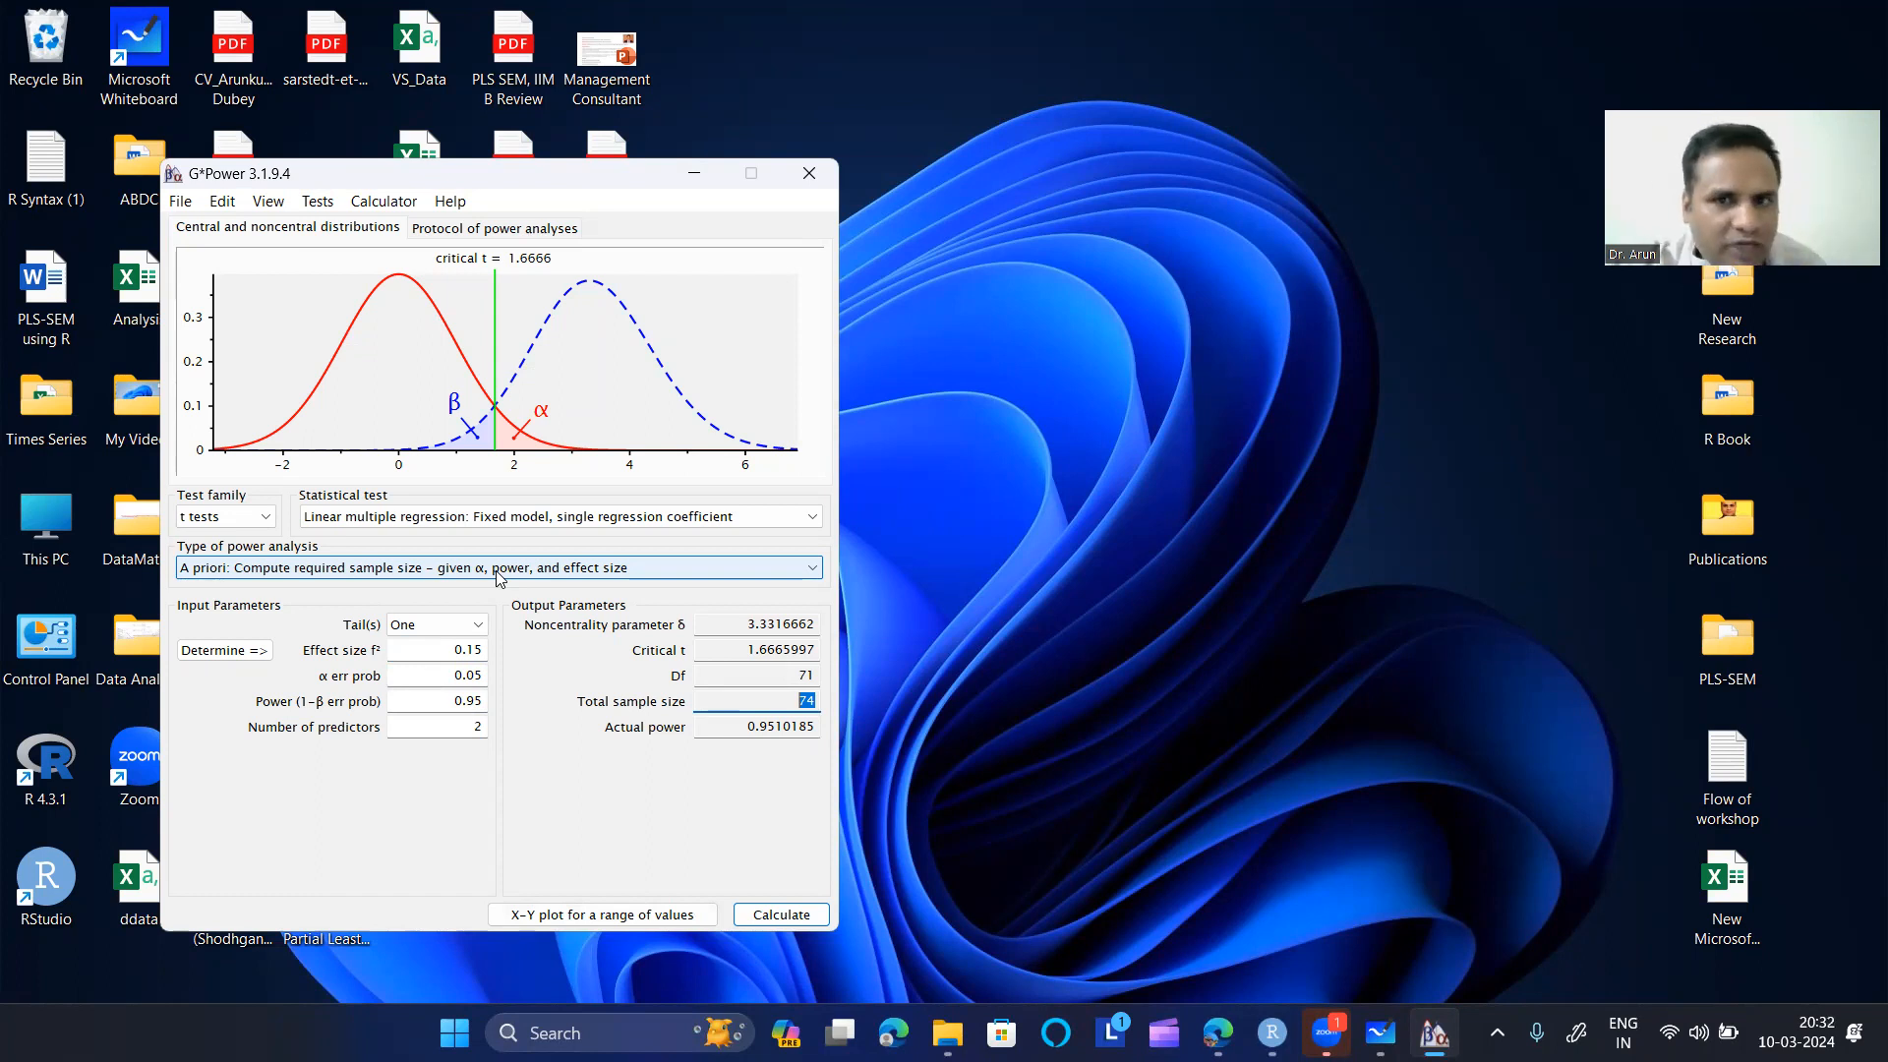
pyautogui.click(804, 172)
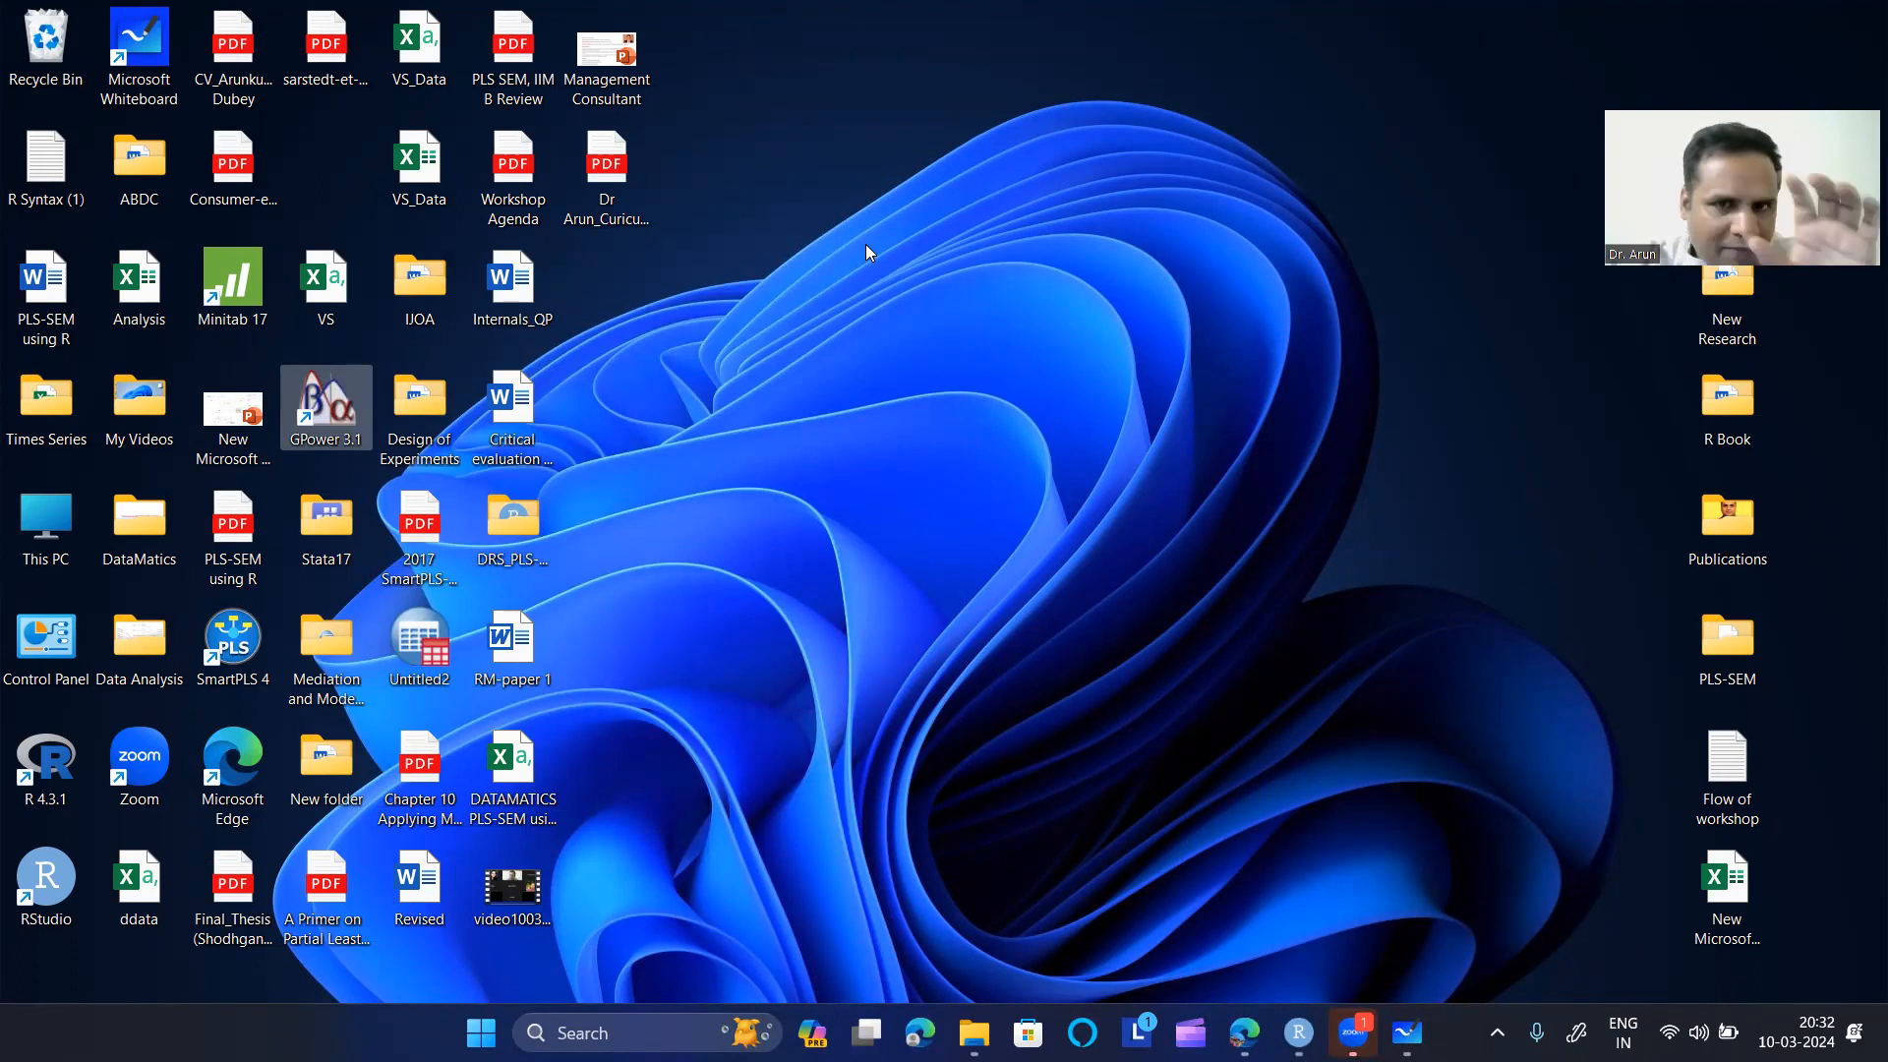
# - Switch to Microsoft Whiteboard and handwrite "n = 268" and "Gpower : 74" in red below the OCB row of the matrix
pyautogui.click(1408, 1031)
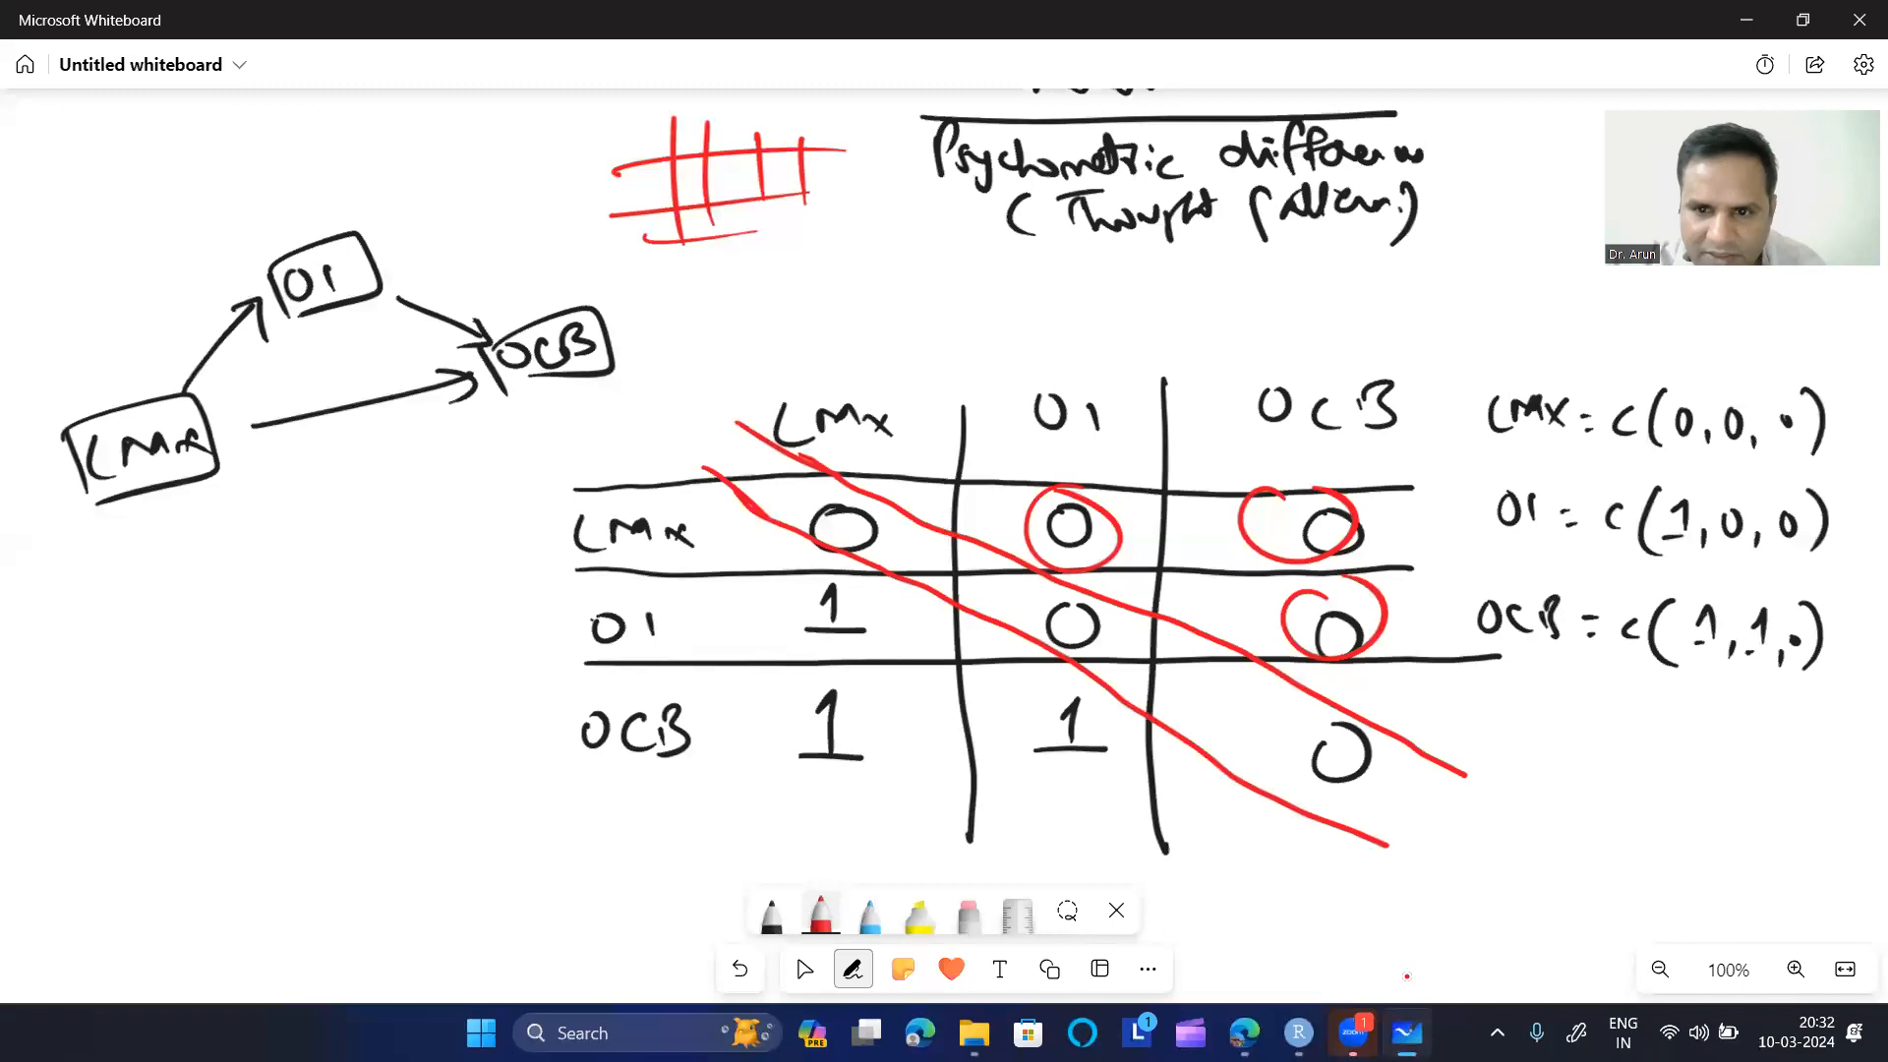
pyautogui.scroll(-4, 477, 611)
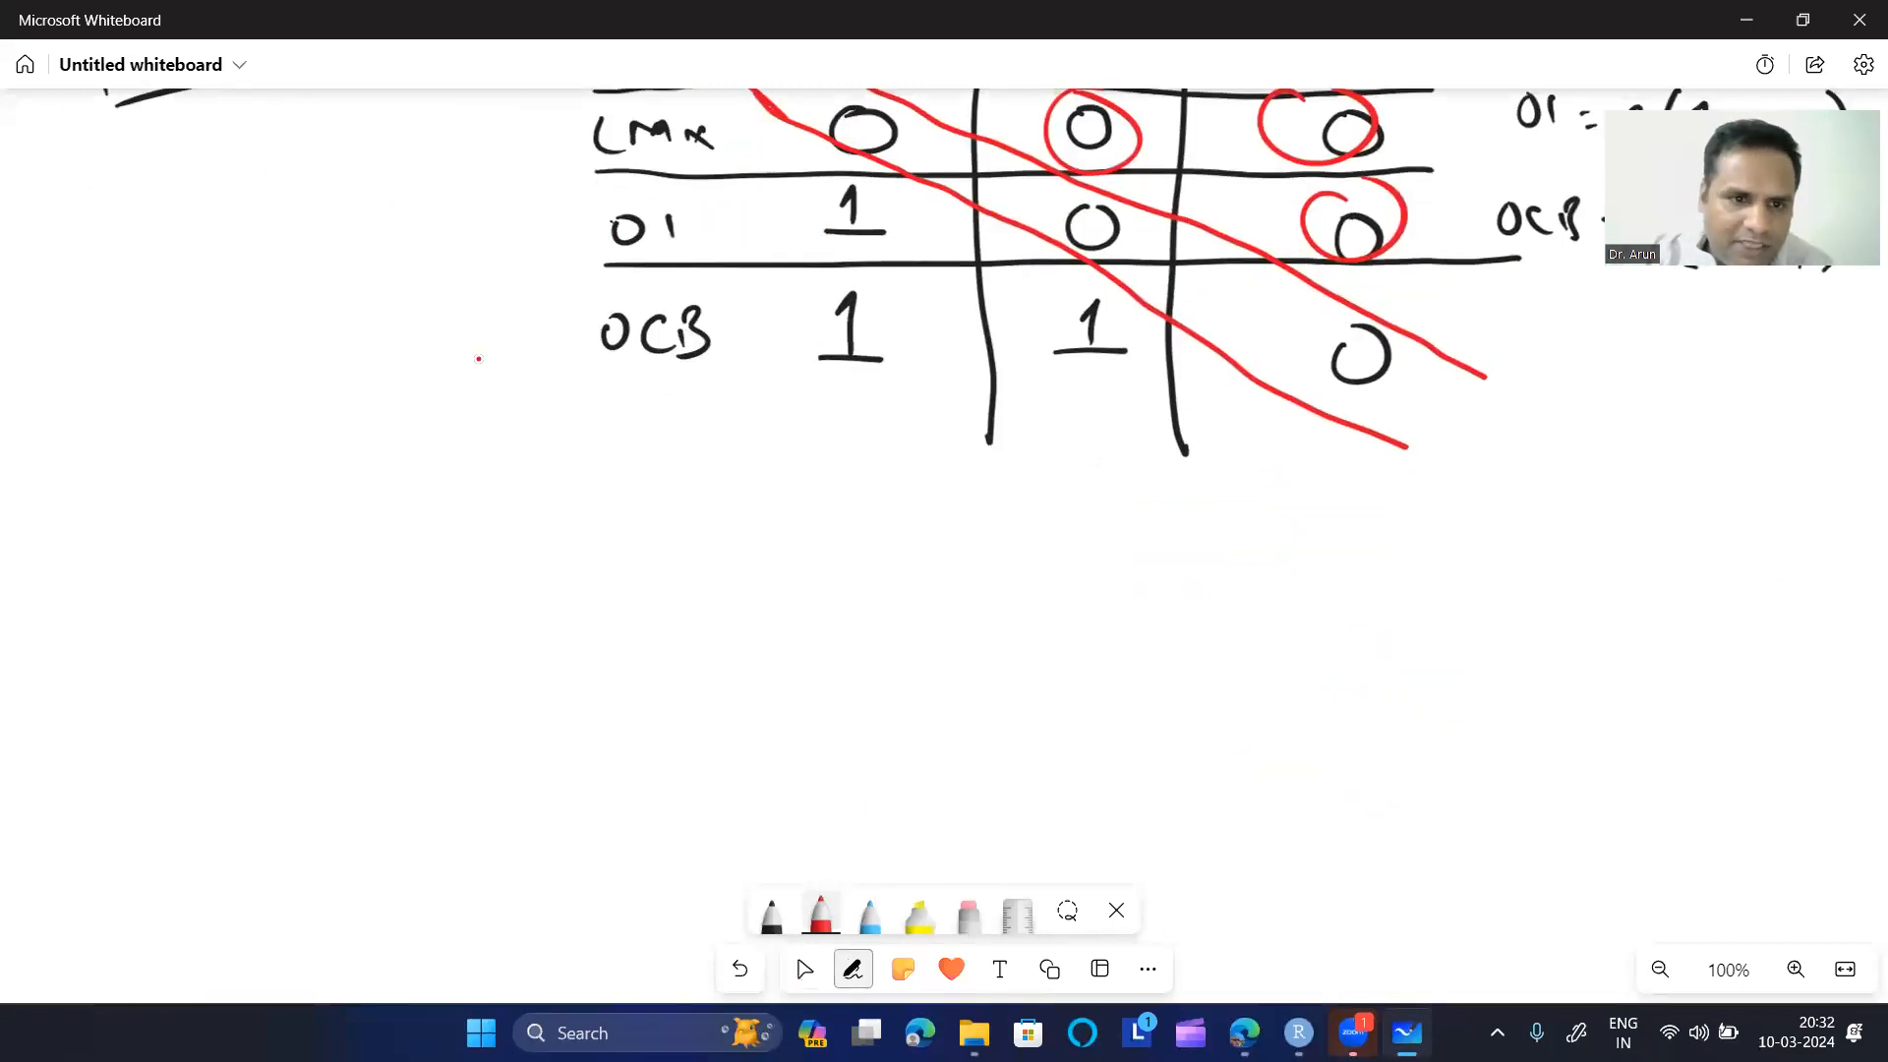
pyautogui.moveTo(429, 551)
pyautogui.mouseDown()
pyautogui.moveTo(433, 527)
pyautogui.moveTo(465, 551)
pyautogui.moveTo(563, 555)
pyautogui.moveTo(620, 523)
pyautogui.mouseUp()
pyautogui.click(489, 532)
pyautogui.click(487, 551)
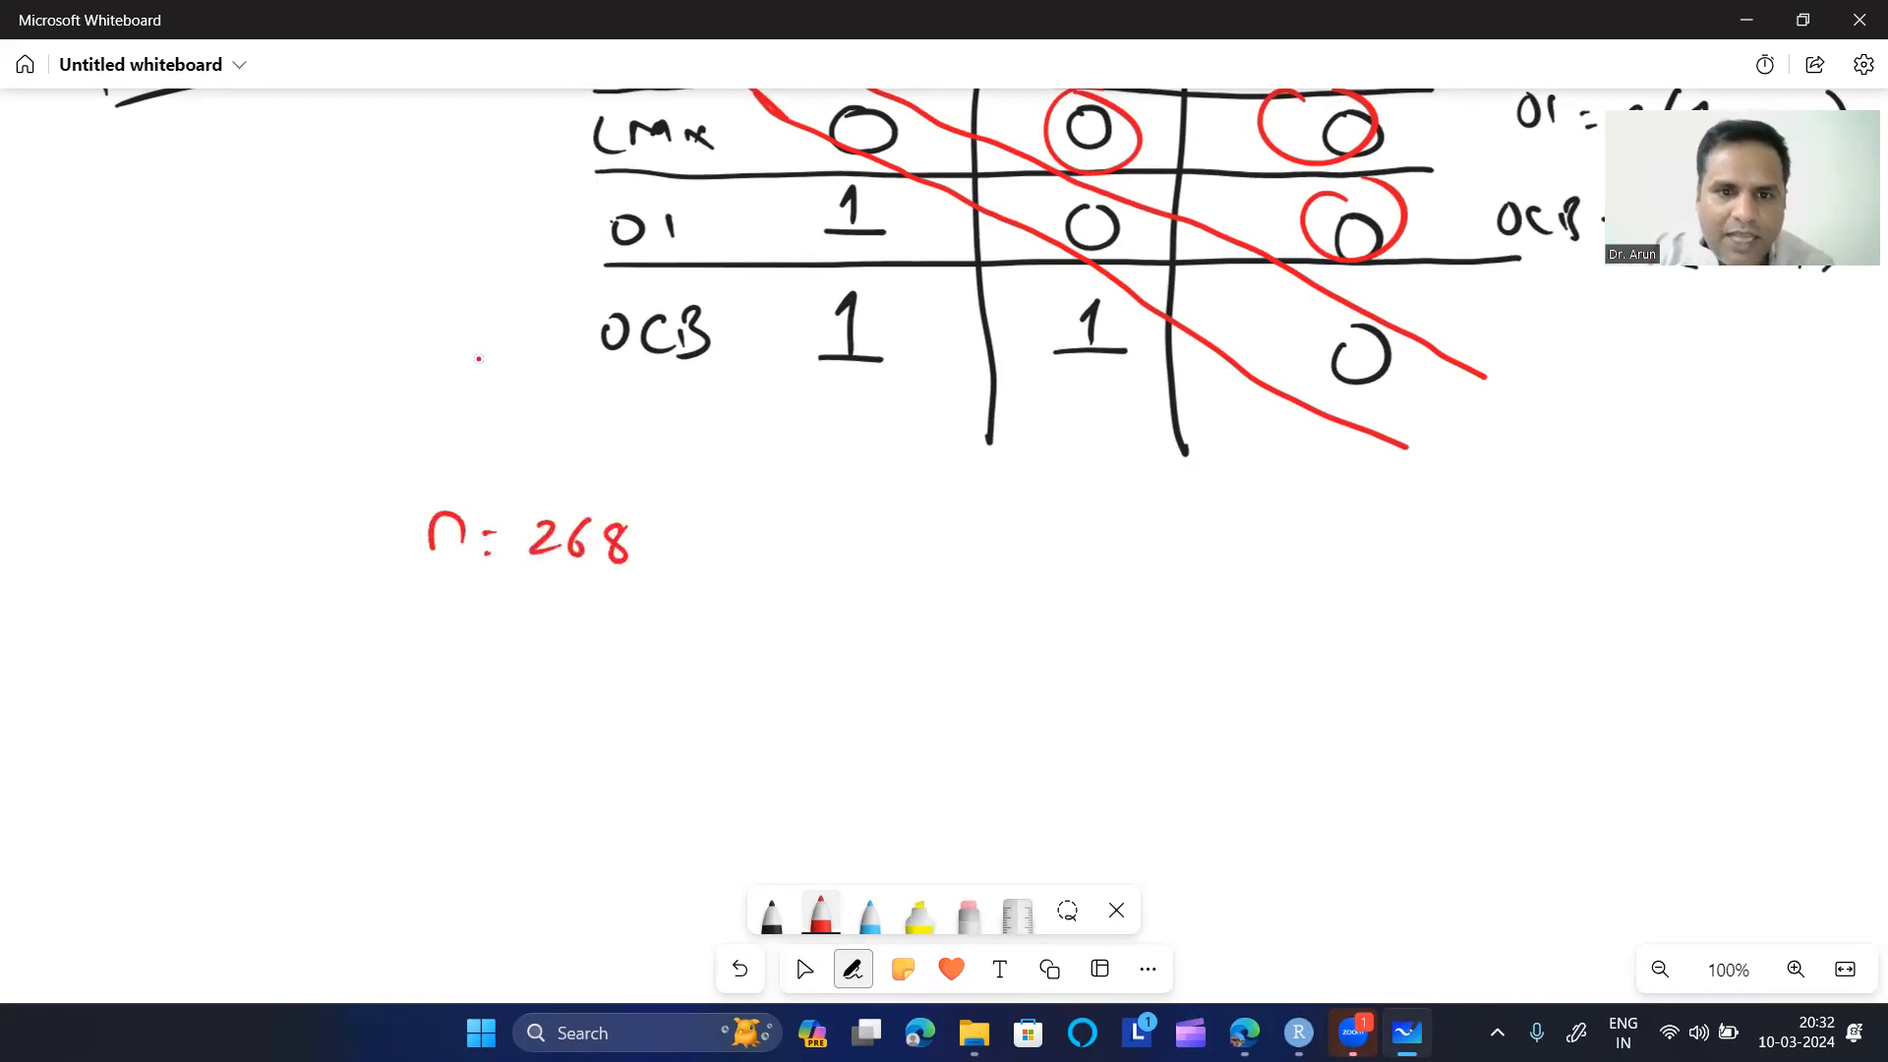
pyautogui.moveTo(782, 508)
pyautogui.mouseDown()
pyautogui.moveTo(805, 555)
pyautogui.moveTo(1022, 540)
pyautogui.mouseUp()
pyautogui.moveTo(1023, 521); pyautogui.dragTo(1027, 553)
pyautogui.click(1052, 553)
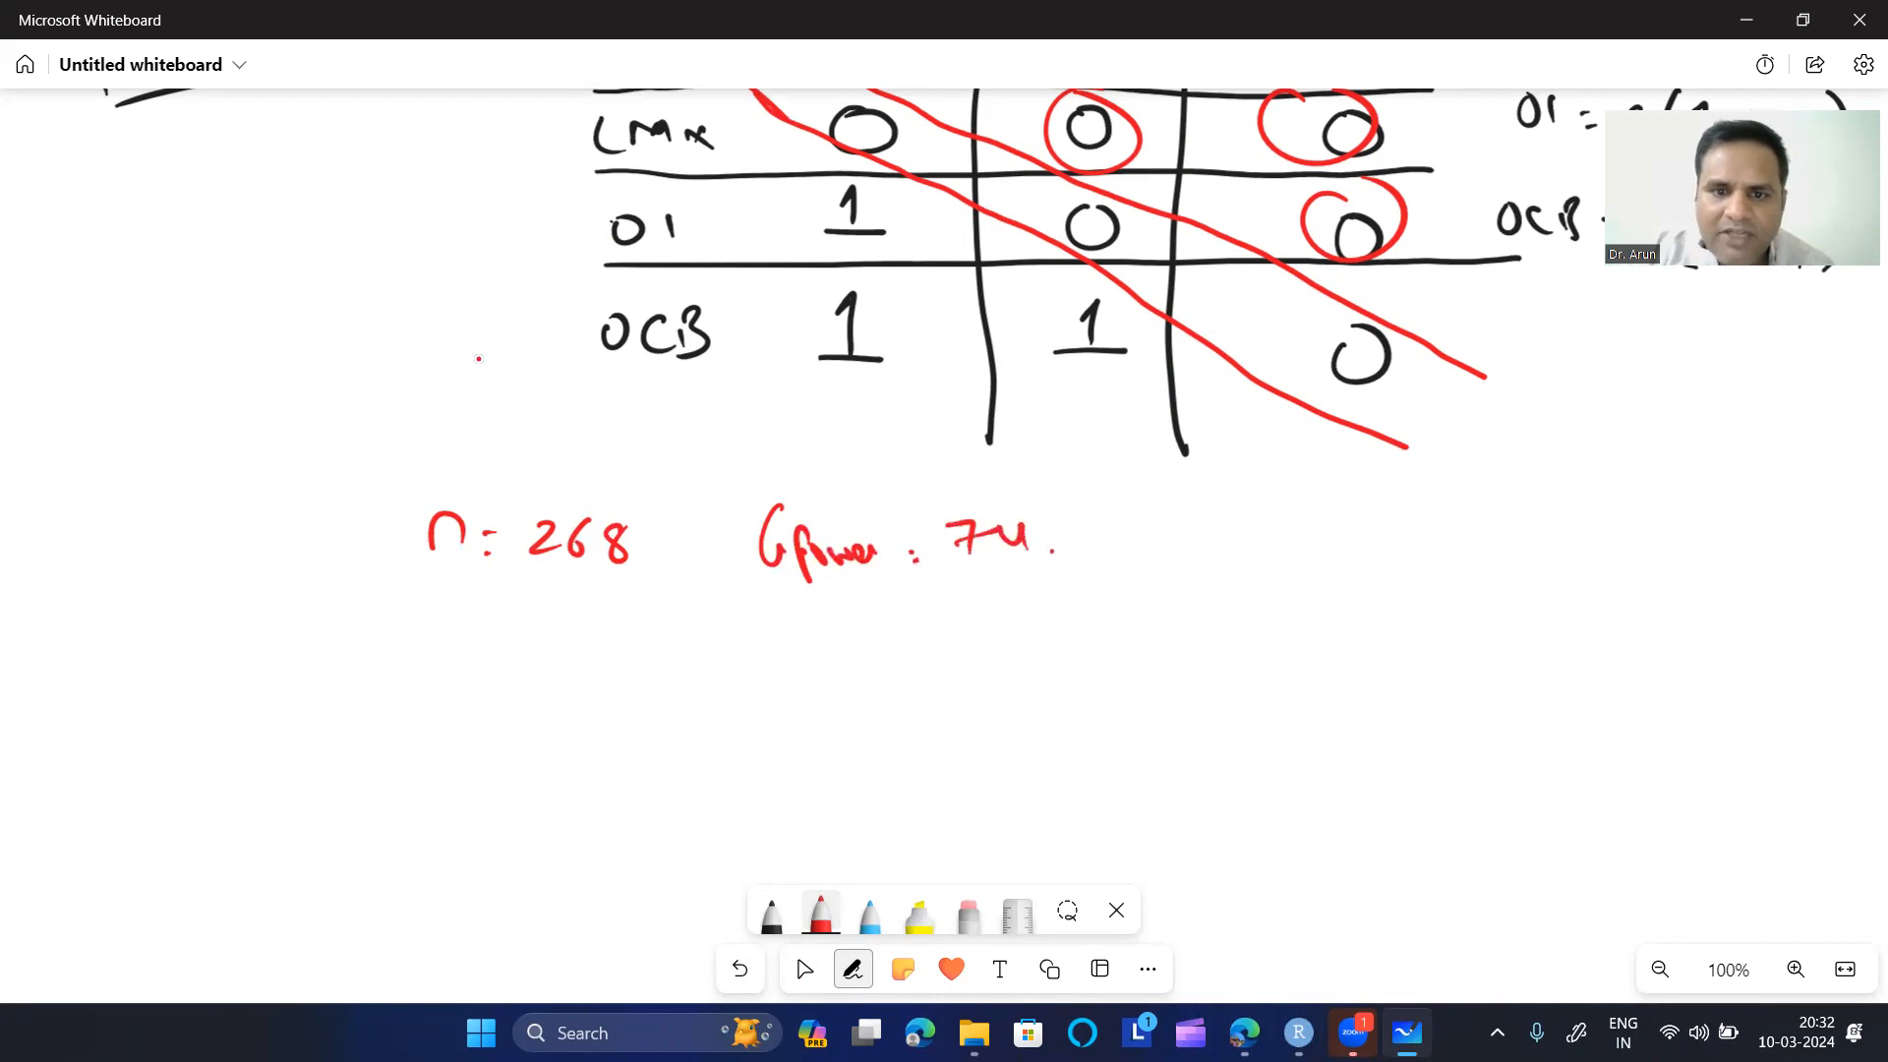
# - Handwrite the fraction 268 over 74 followed by an equals sign below the sample size notes
pyautogui.moveTo(1166, 602)
pyautogui.mouseDown()
pyautogui.moveTo(1211, 634)
pyautogui.moveTo(1276, 595)
pyautogui.mouseUp()
pyautogui.moveTo(1158, 649); pyautogui.dragTo(1299, 648)
pyautogui.moveTo(1206, 665)
pyautogui.mouseDown()
pyautogui.moveTo(1219, 700)
pyautogui.moveTo(1268, 679)
pyautogui.mouseUp()
pyautogui.moveTo(1268, 666); pyautogui.dragTo(1279, 698)
pyautogui.moveTo(1347, 645); pyautogui.dragTo(1364, 640)
pyautogui.moveTo(1338, 670); pyautogui.dragTo(1353, 667)
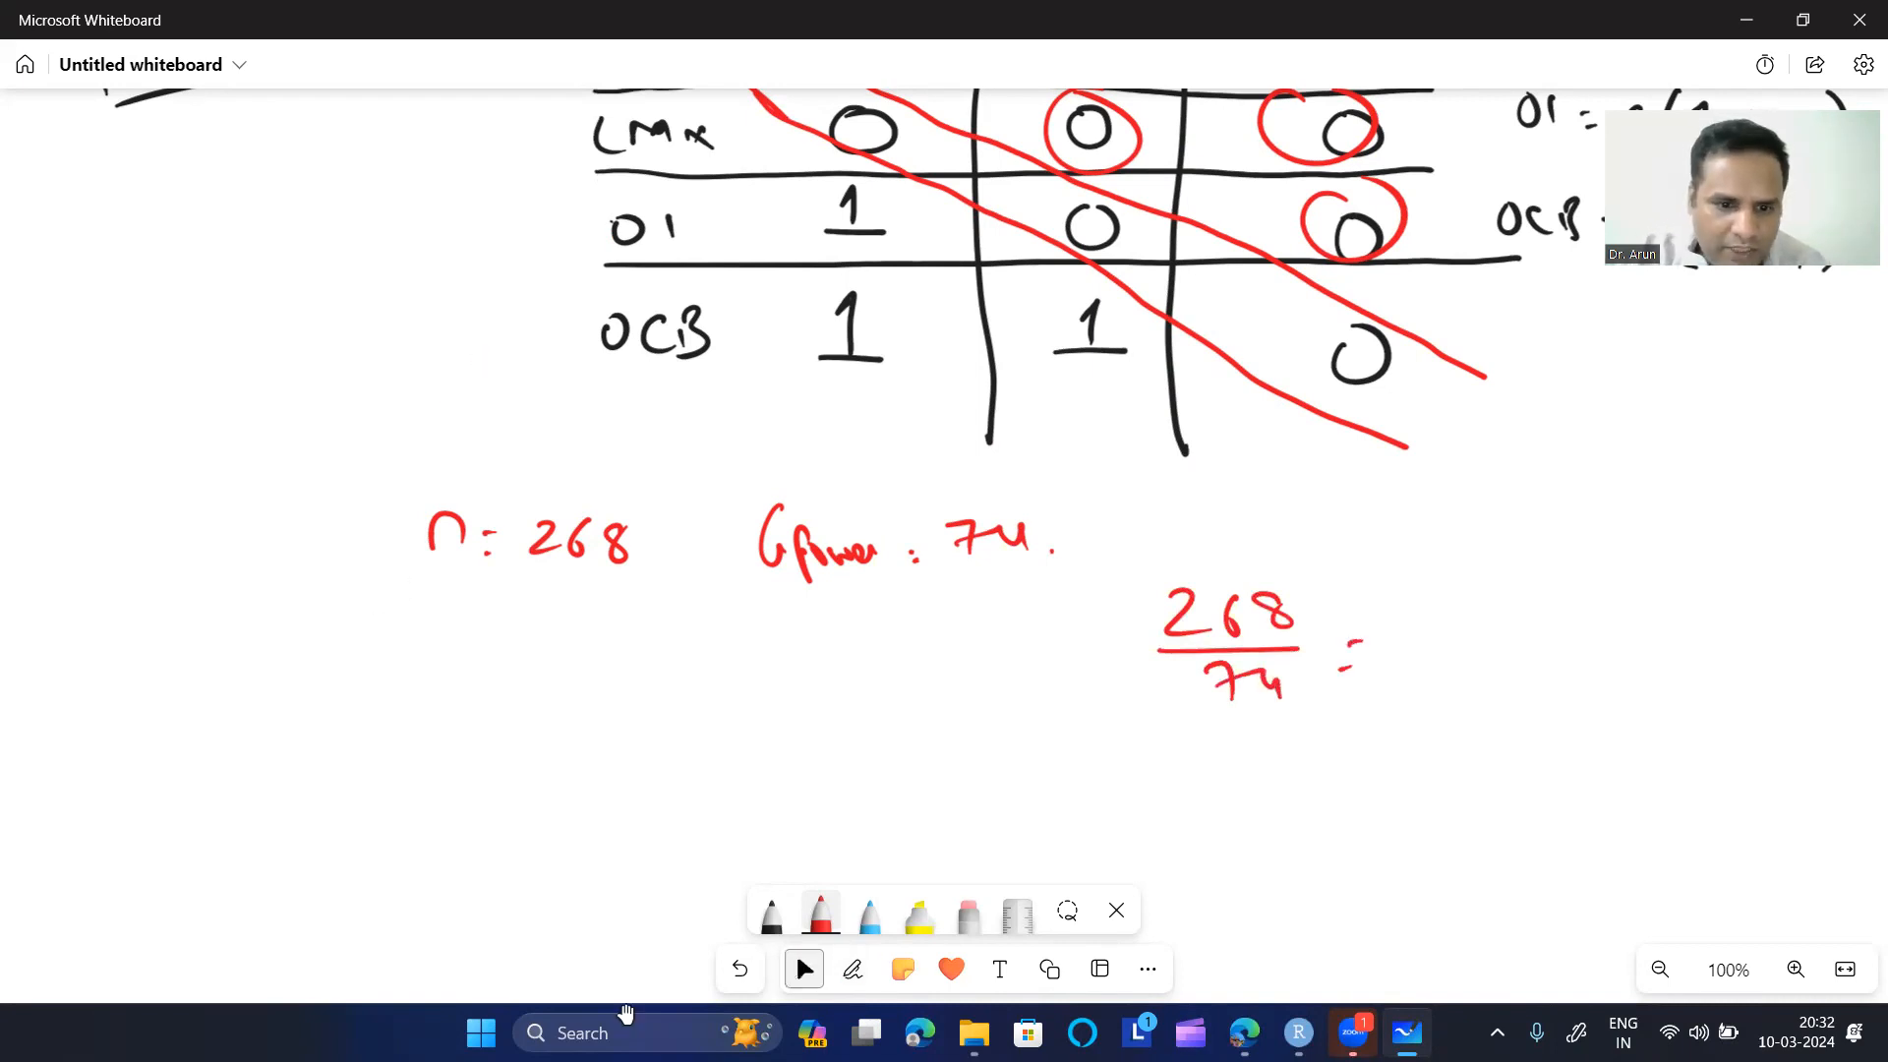
# - Open Calculator, divide 264 by 74, and close the calculator
pyautogui.click(596, 1005)
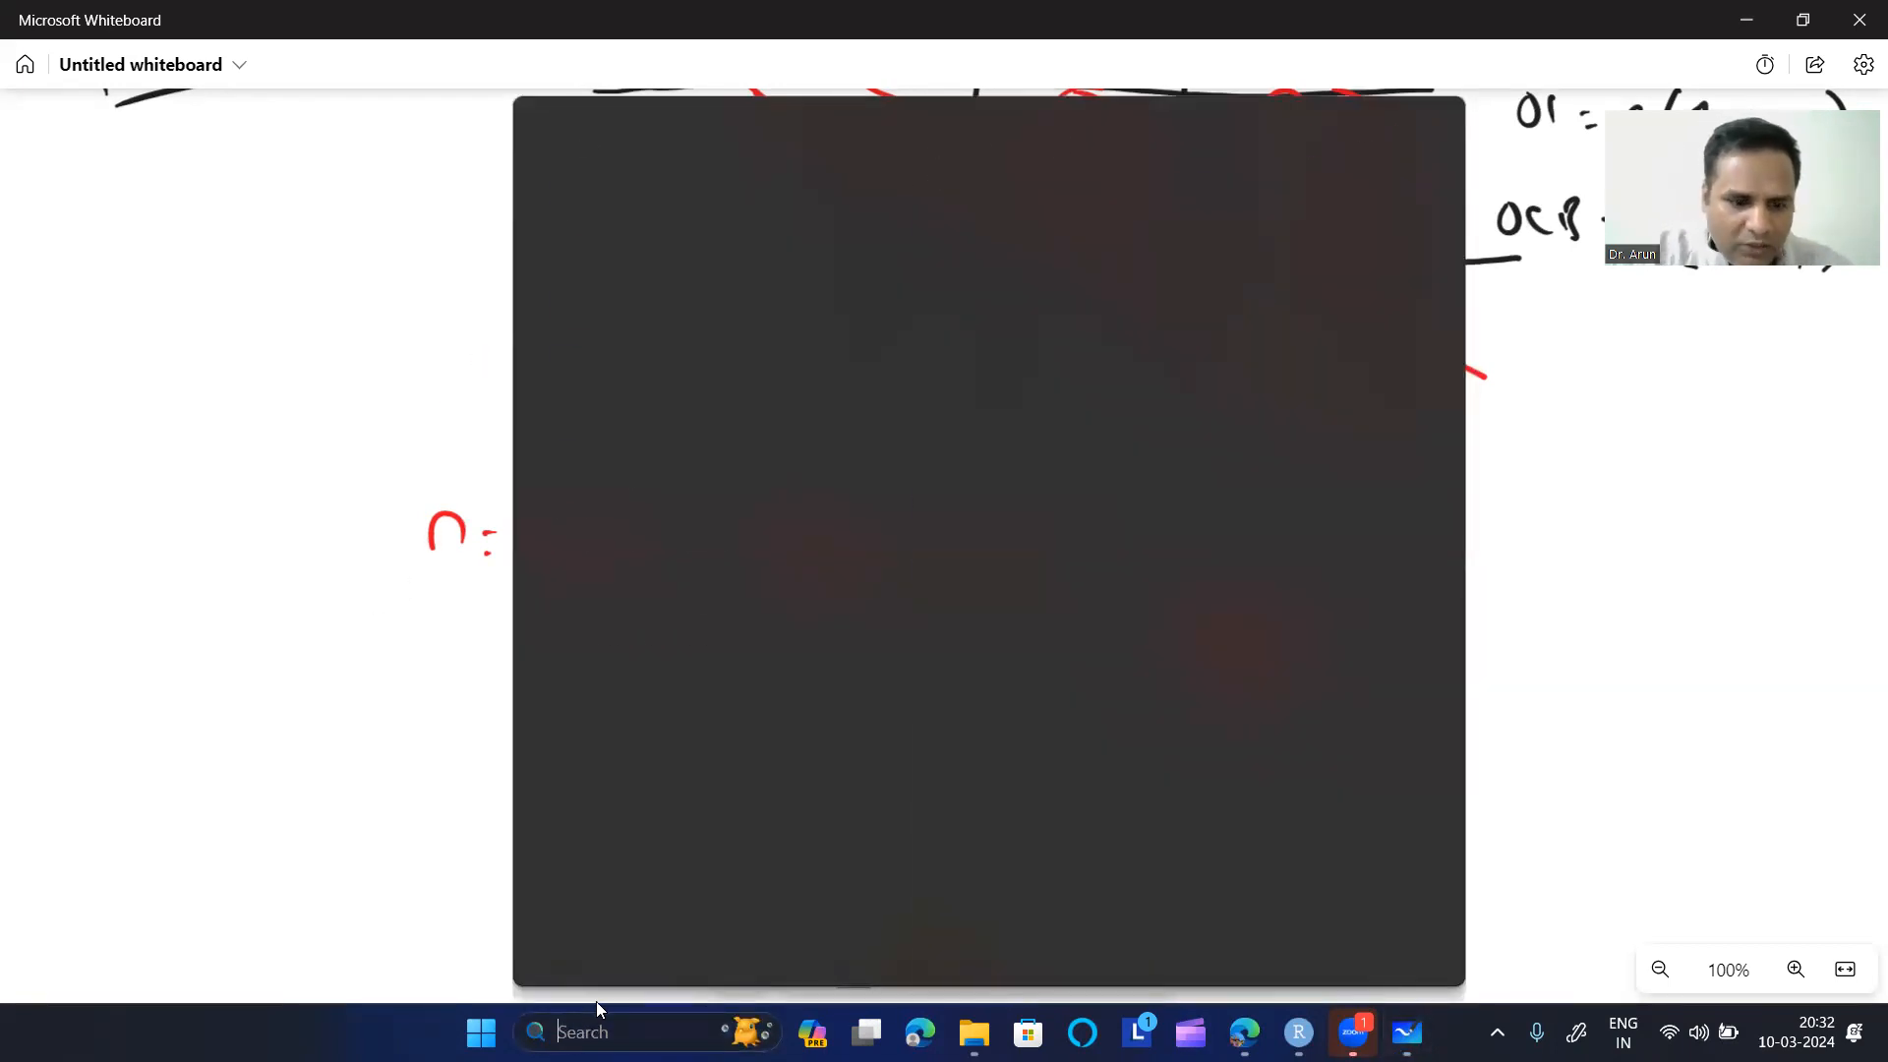
pyautogui.write('cal')
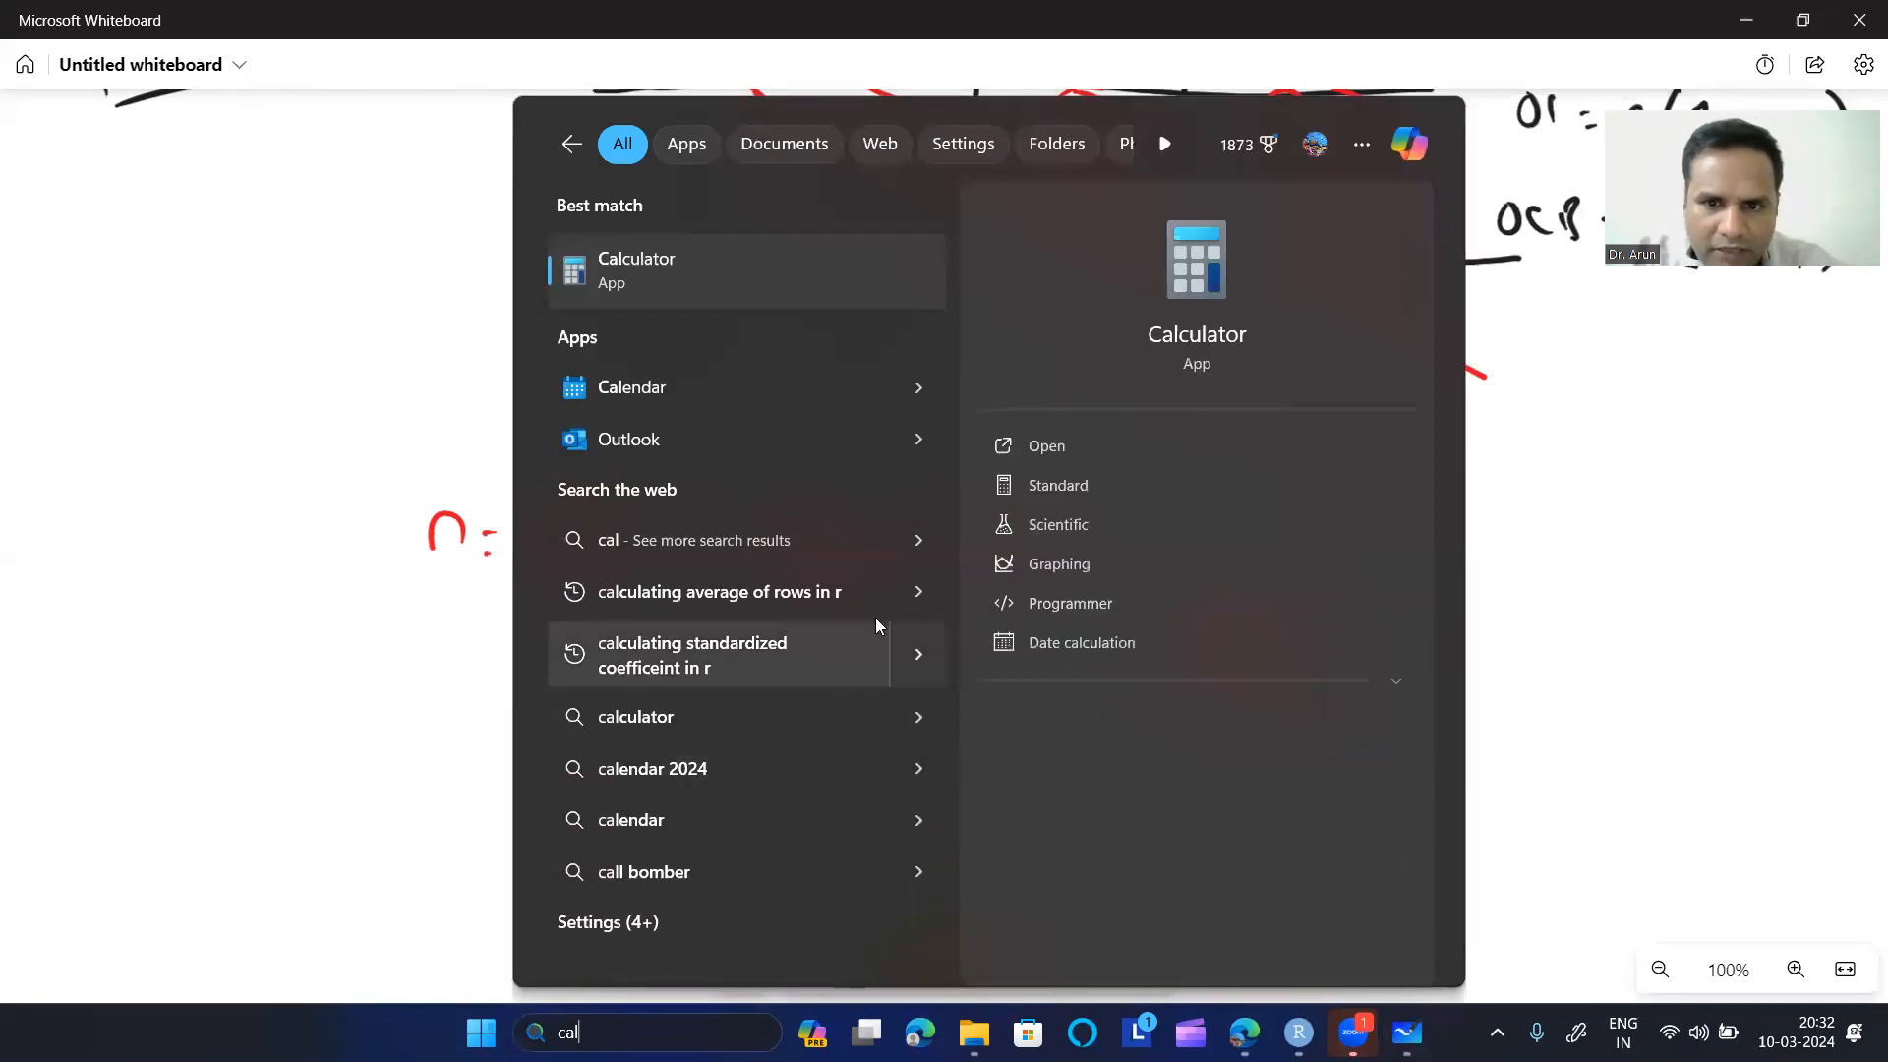
pyautogui.click(1056, 452)
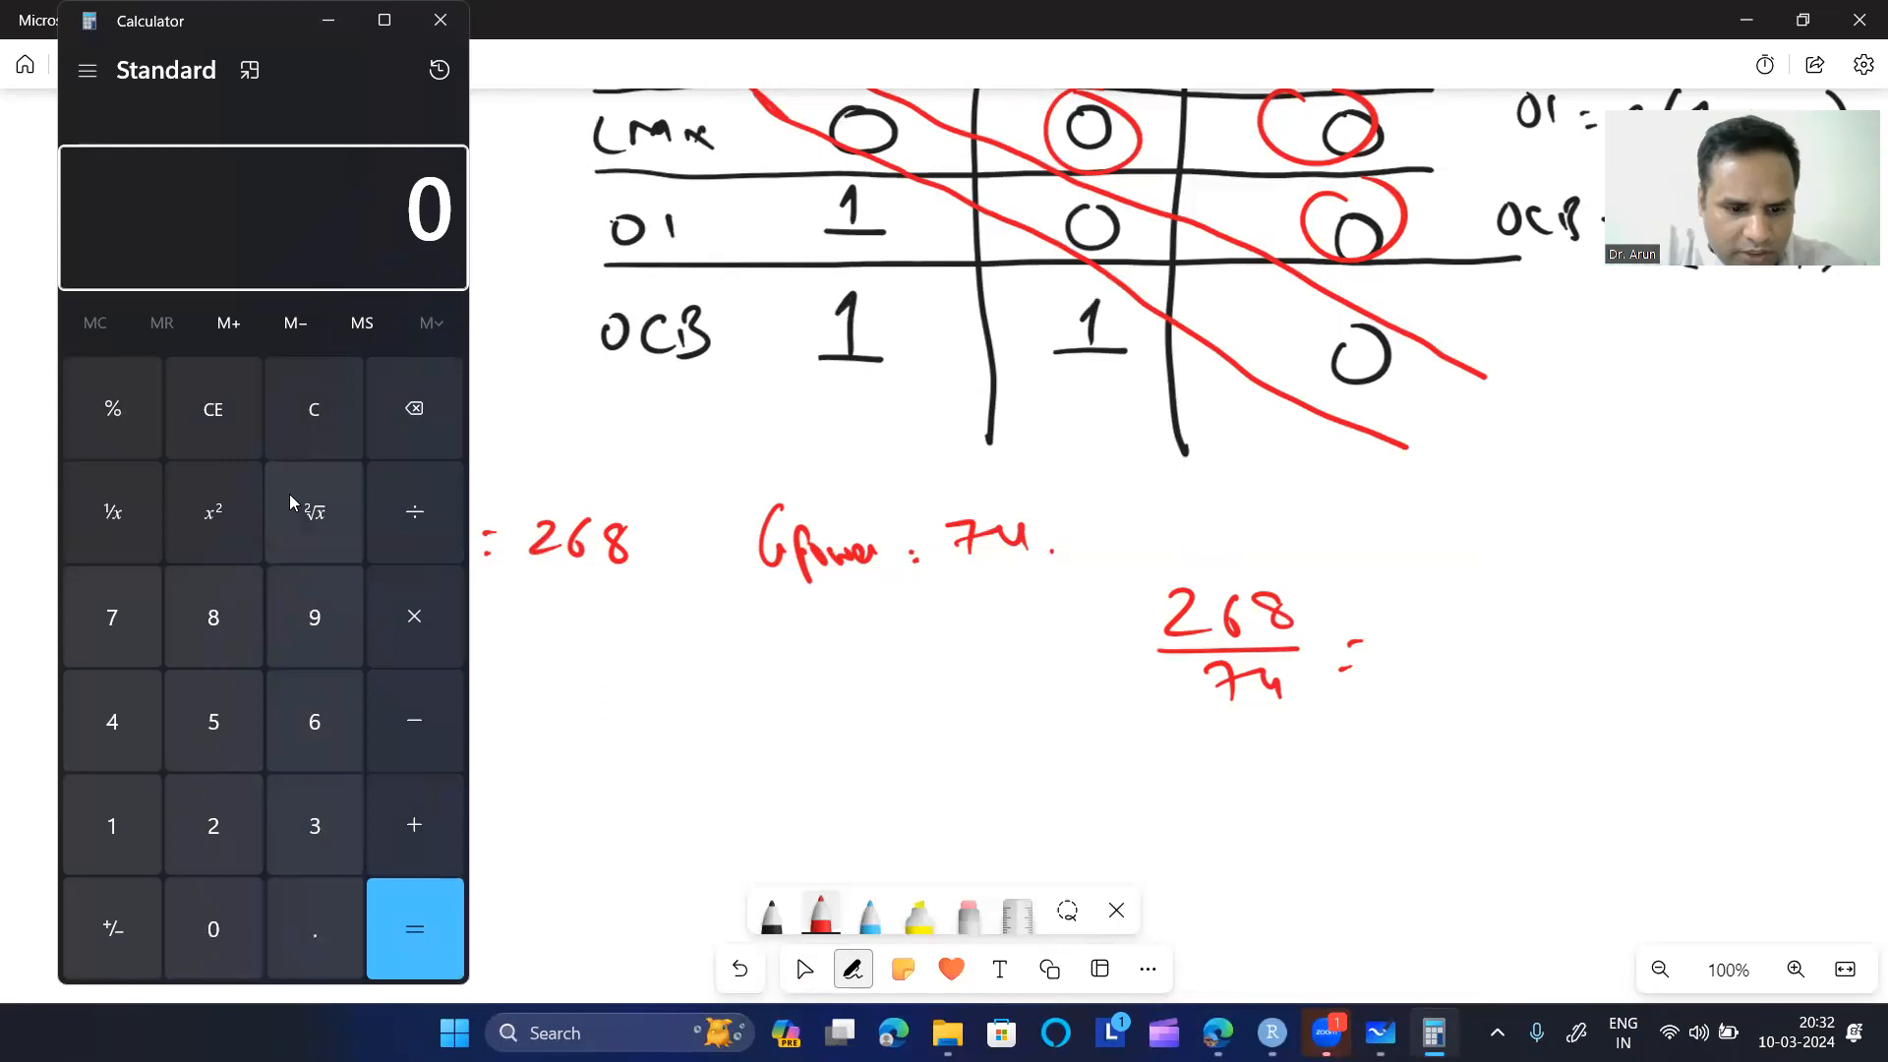
pyautogui.write('264')
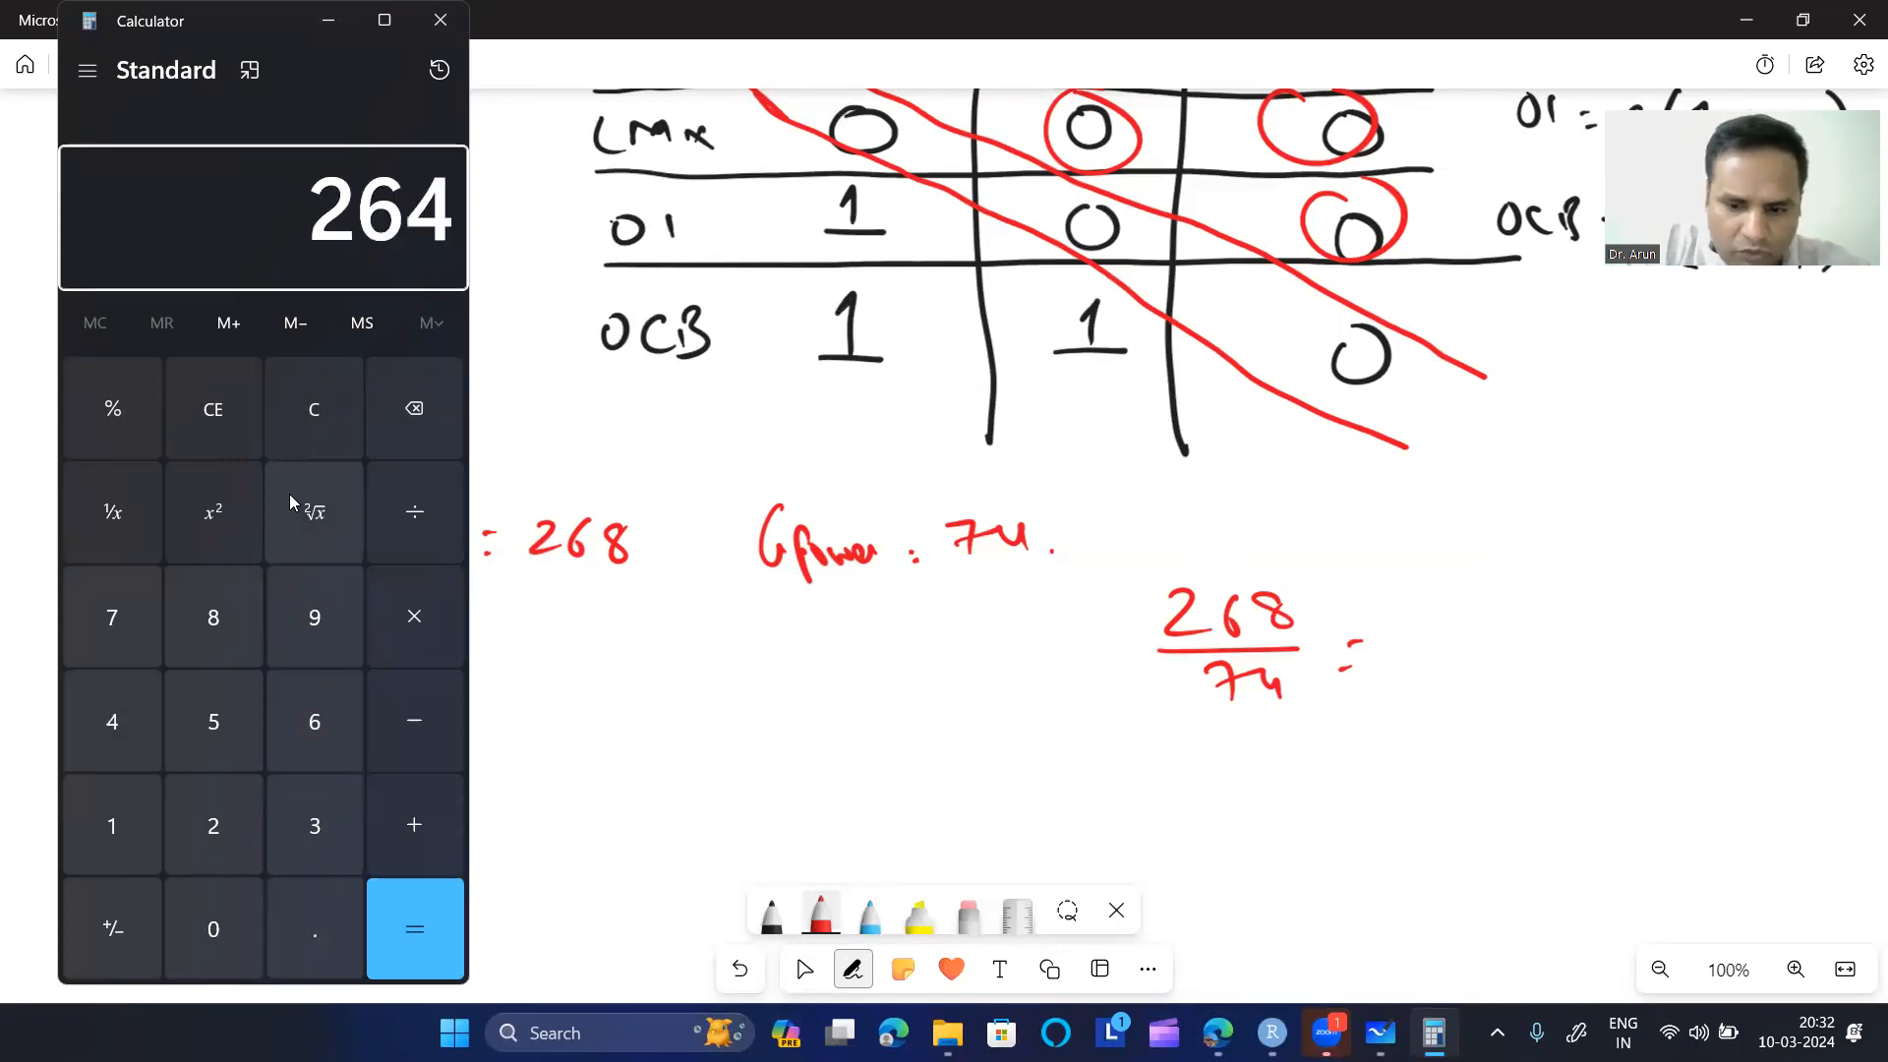
pyautogui.write('/74')
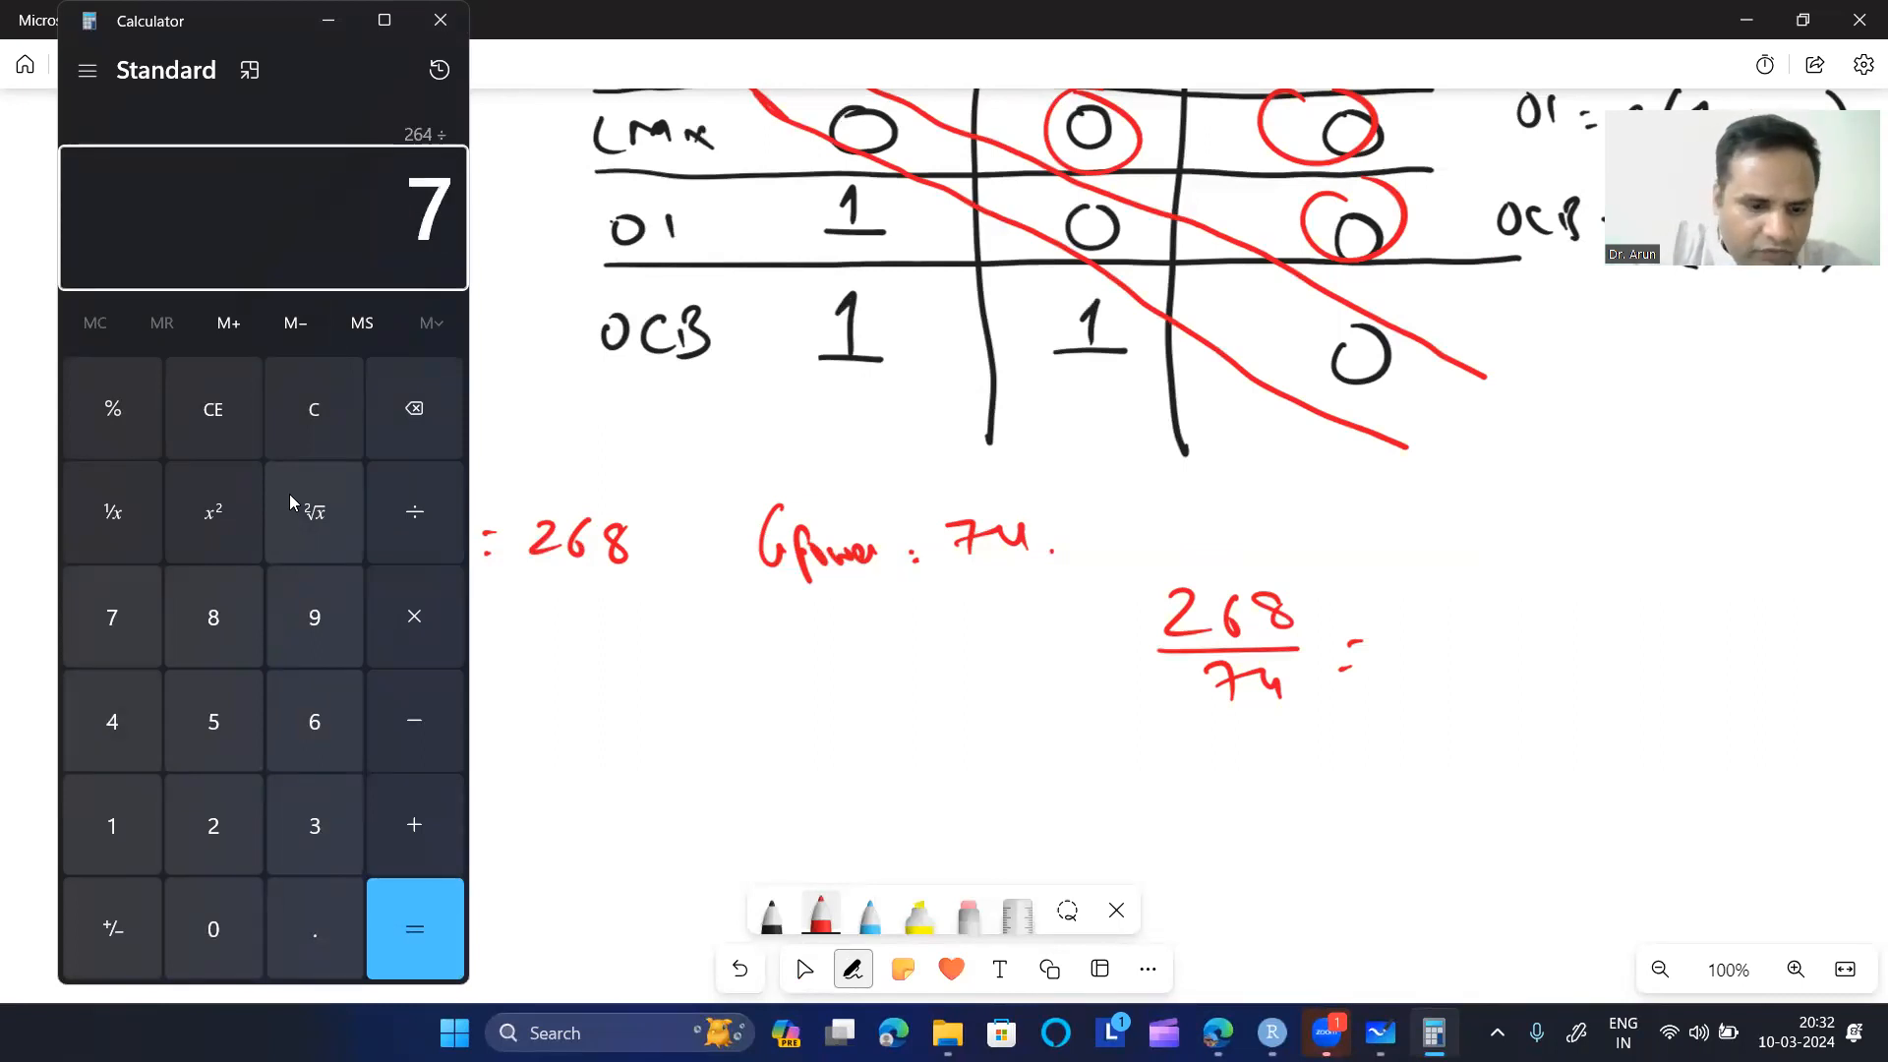
pyautogui.press('Return')
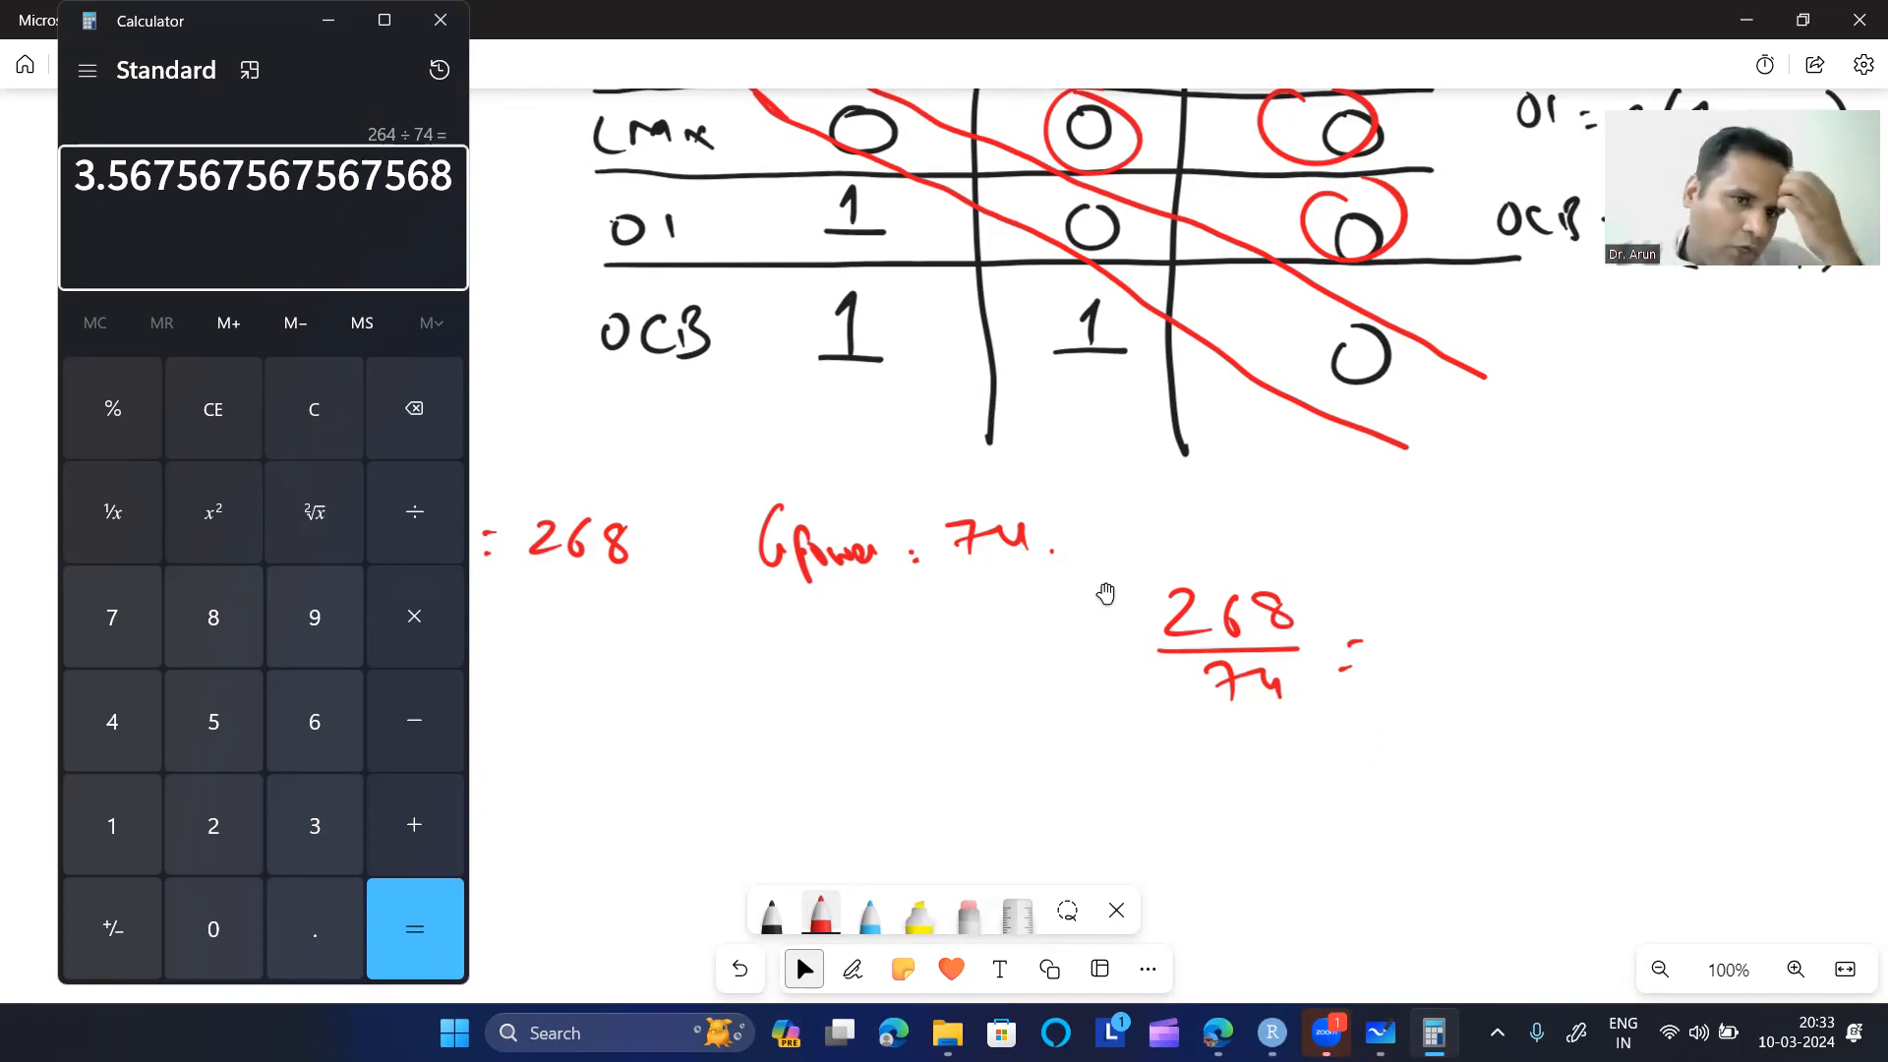
pyautogui.click(455, 27)
pyautogui.scroll(1, 1353, 604)
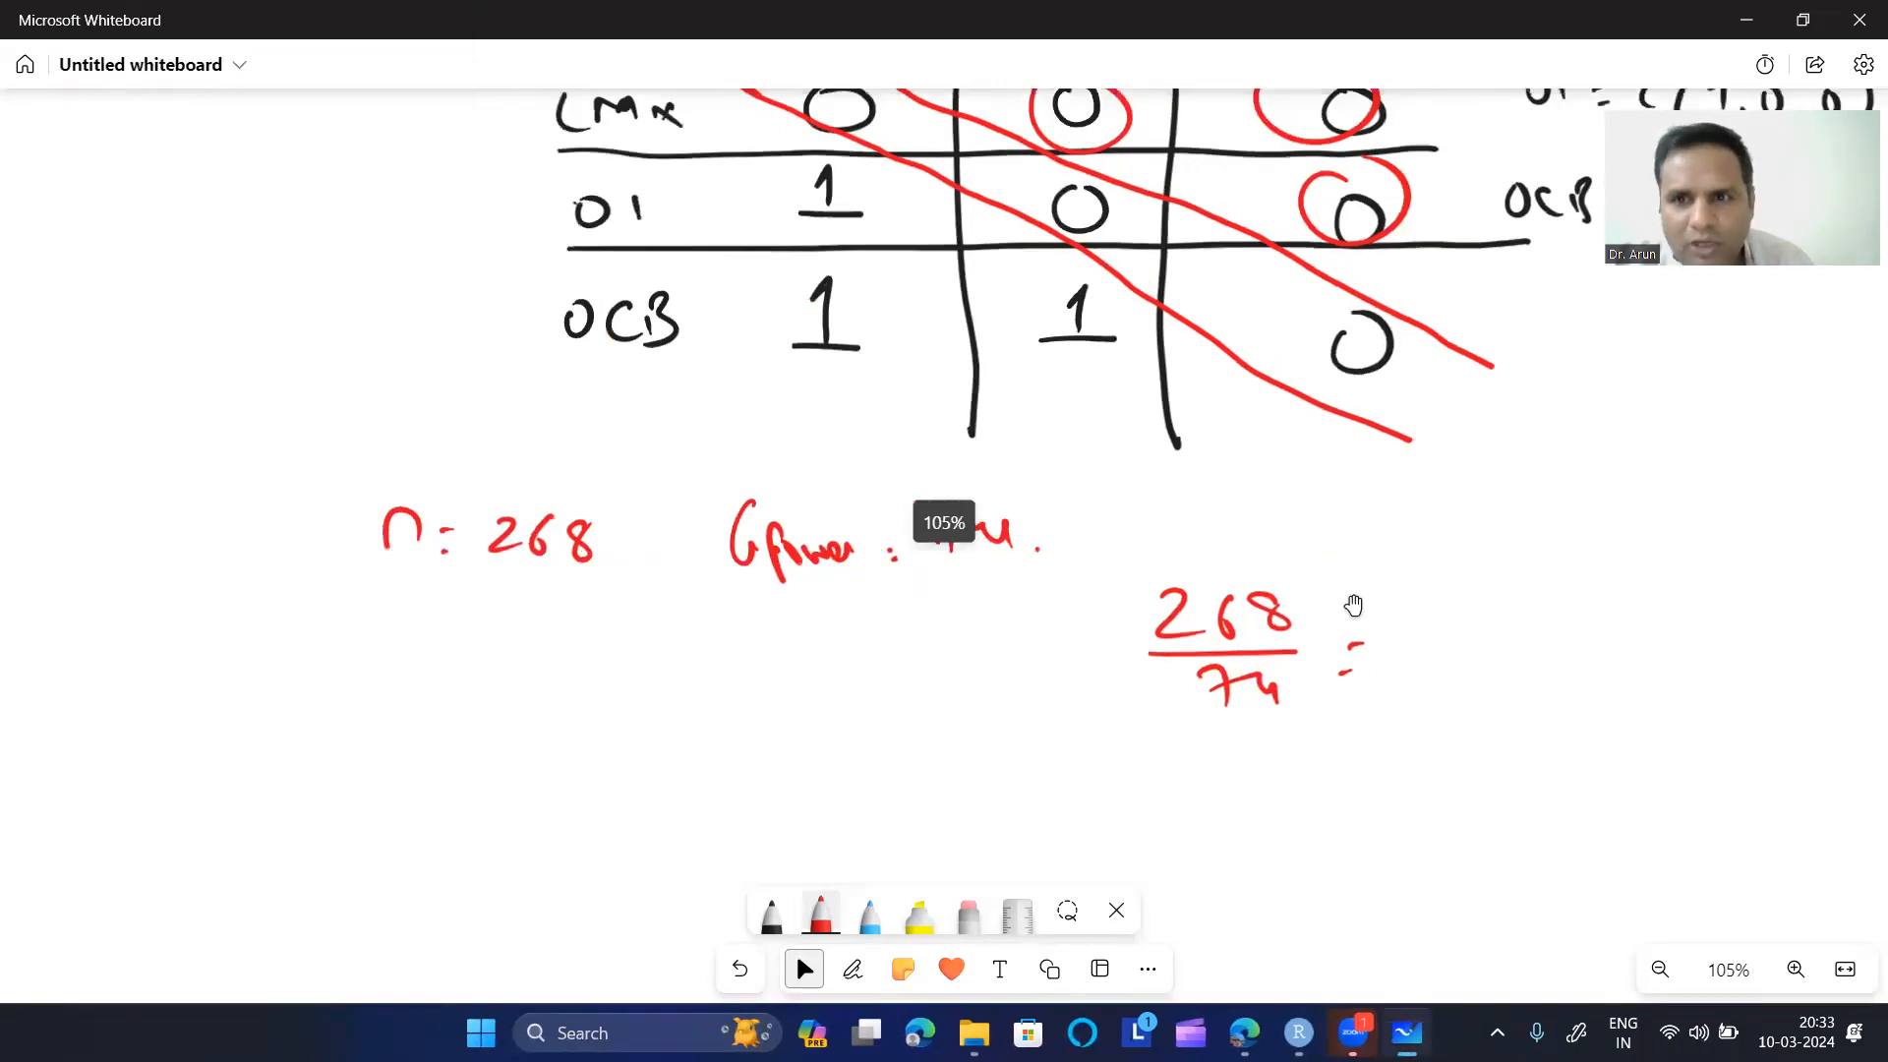
pyautogui.moveTo(1526, 681); pyautogui.dragTo(1464, 835)
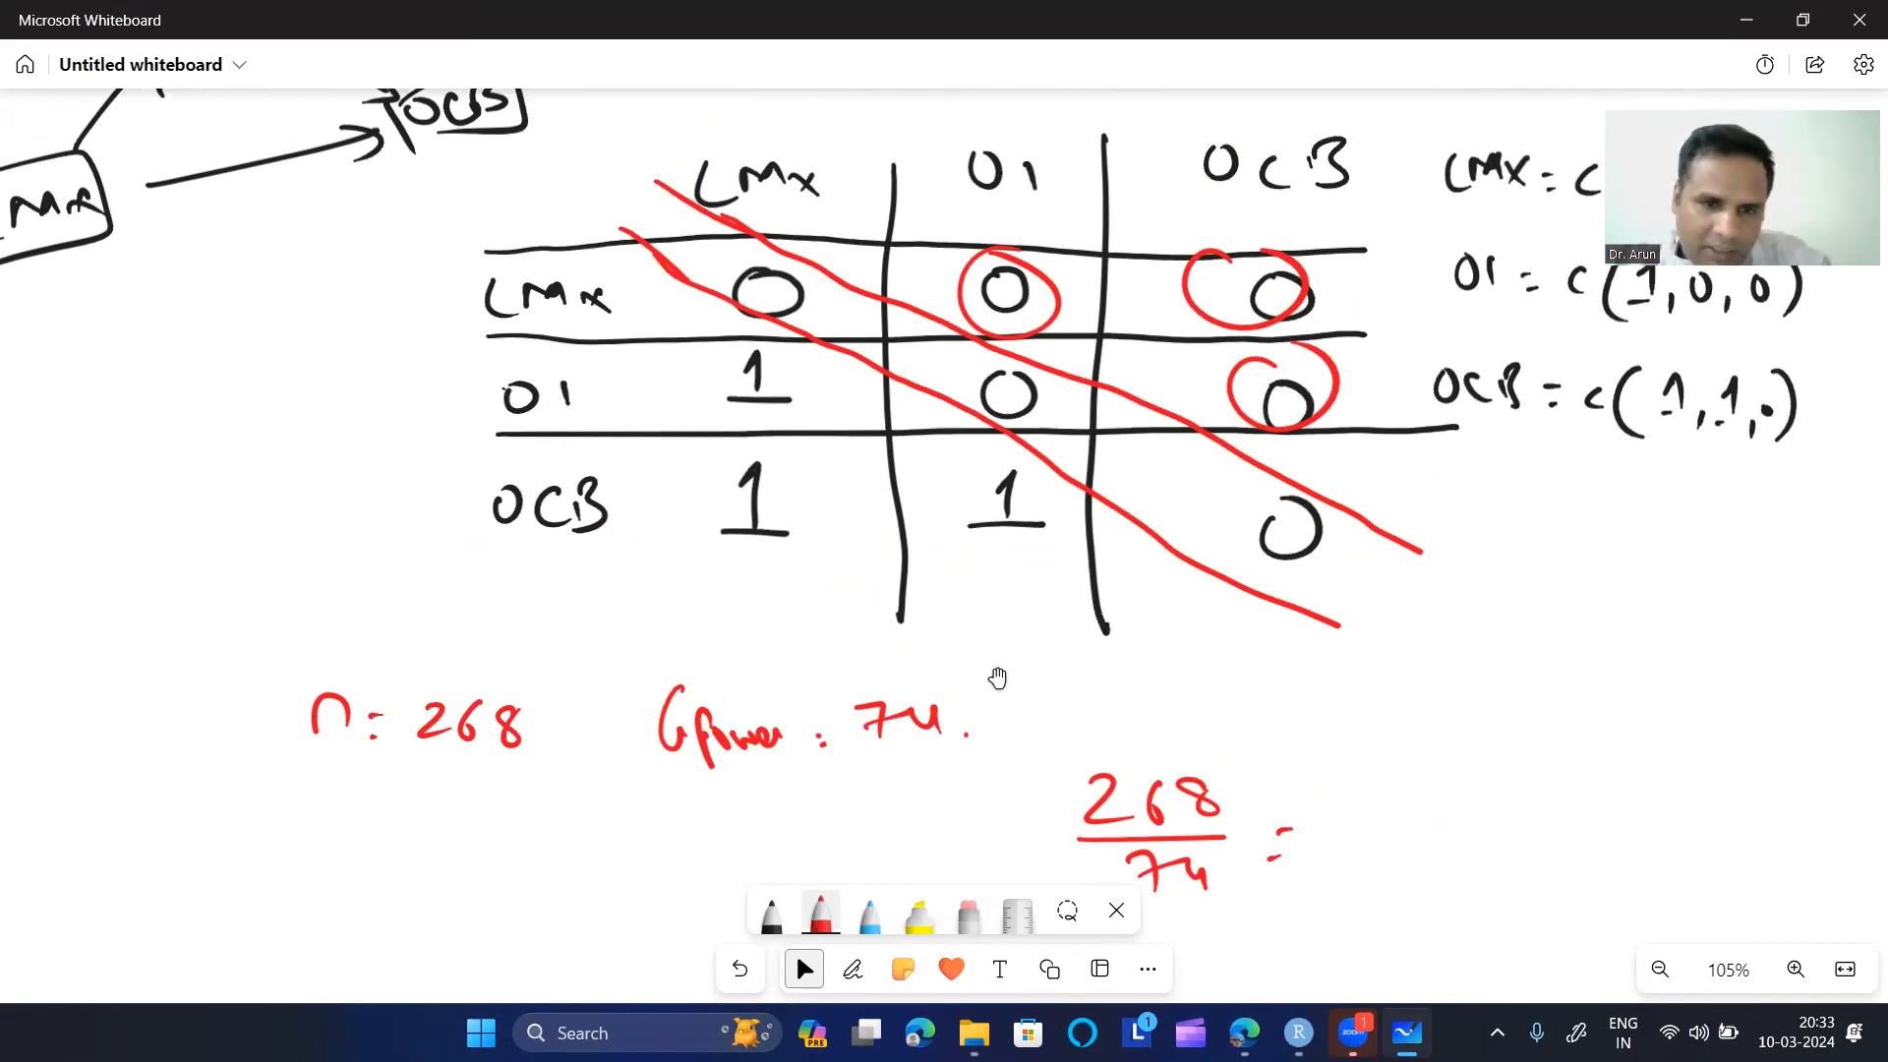
pyautogui.moveTo(1298, 726); pyautogui.dragTo(1299, 742)
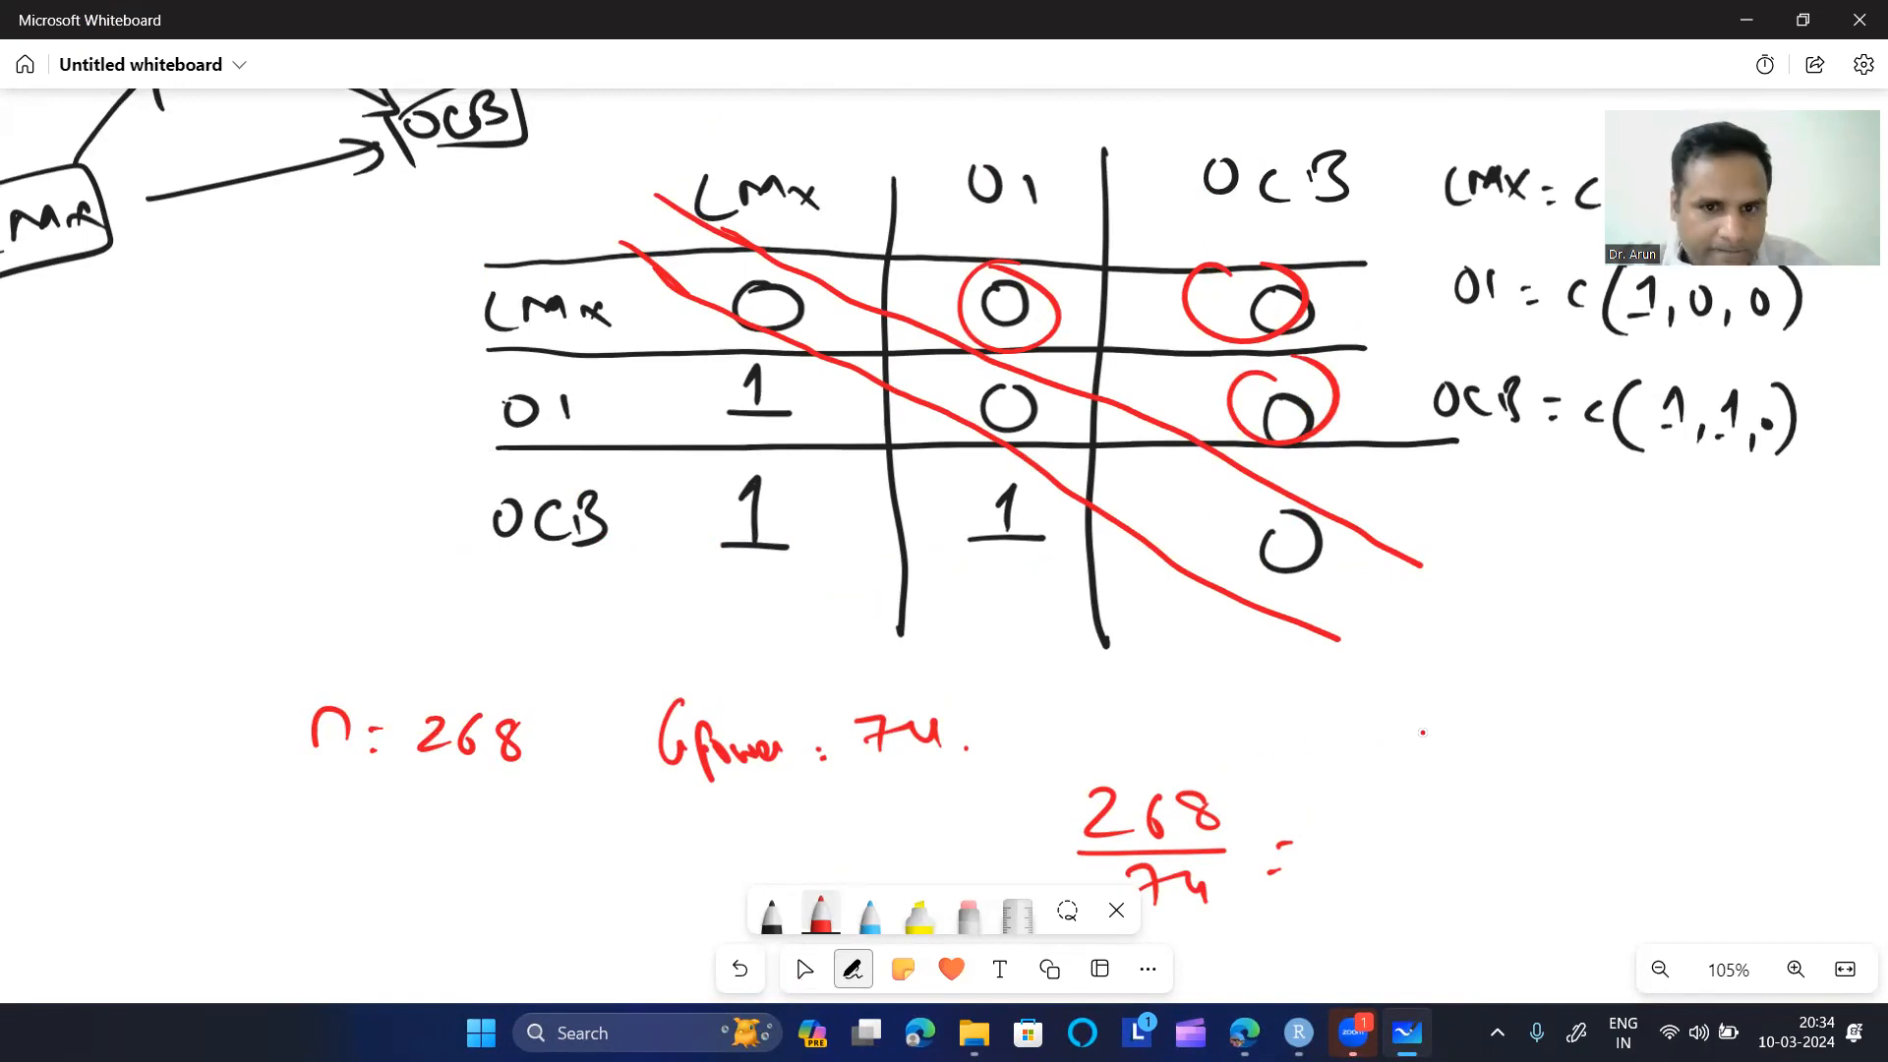
# - Switch to RStudio and highlight the groups variable and the hclust function in the hierarchical clustering line of the Model Robustness Checks script
pyautogui.hotkey('alt', 'Tab')
pyautogui.hotkey('alt', 'Tab')
pyautogui.hotkey('alt', 'Tab')
pyautogui.hotkey('alt', 'Tab')
pyautogui.hotkey('alt', 'Tab')
pyautogui.hotkey('alt', 'Tab')
pyautogui.hotkey('alt', 'Tab')
pyautogui.hotkey('alt', 'Tab')
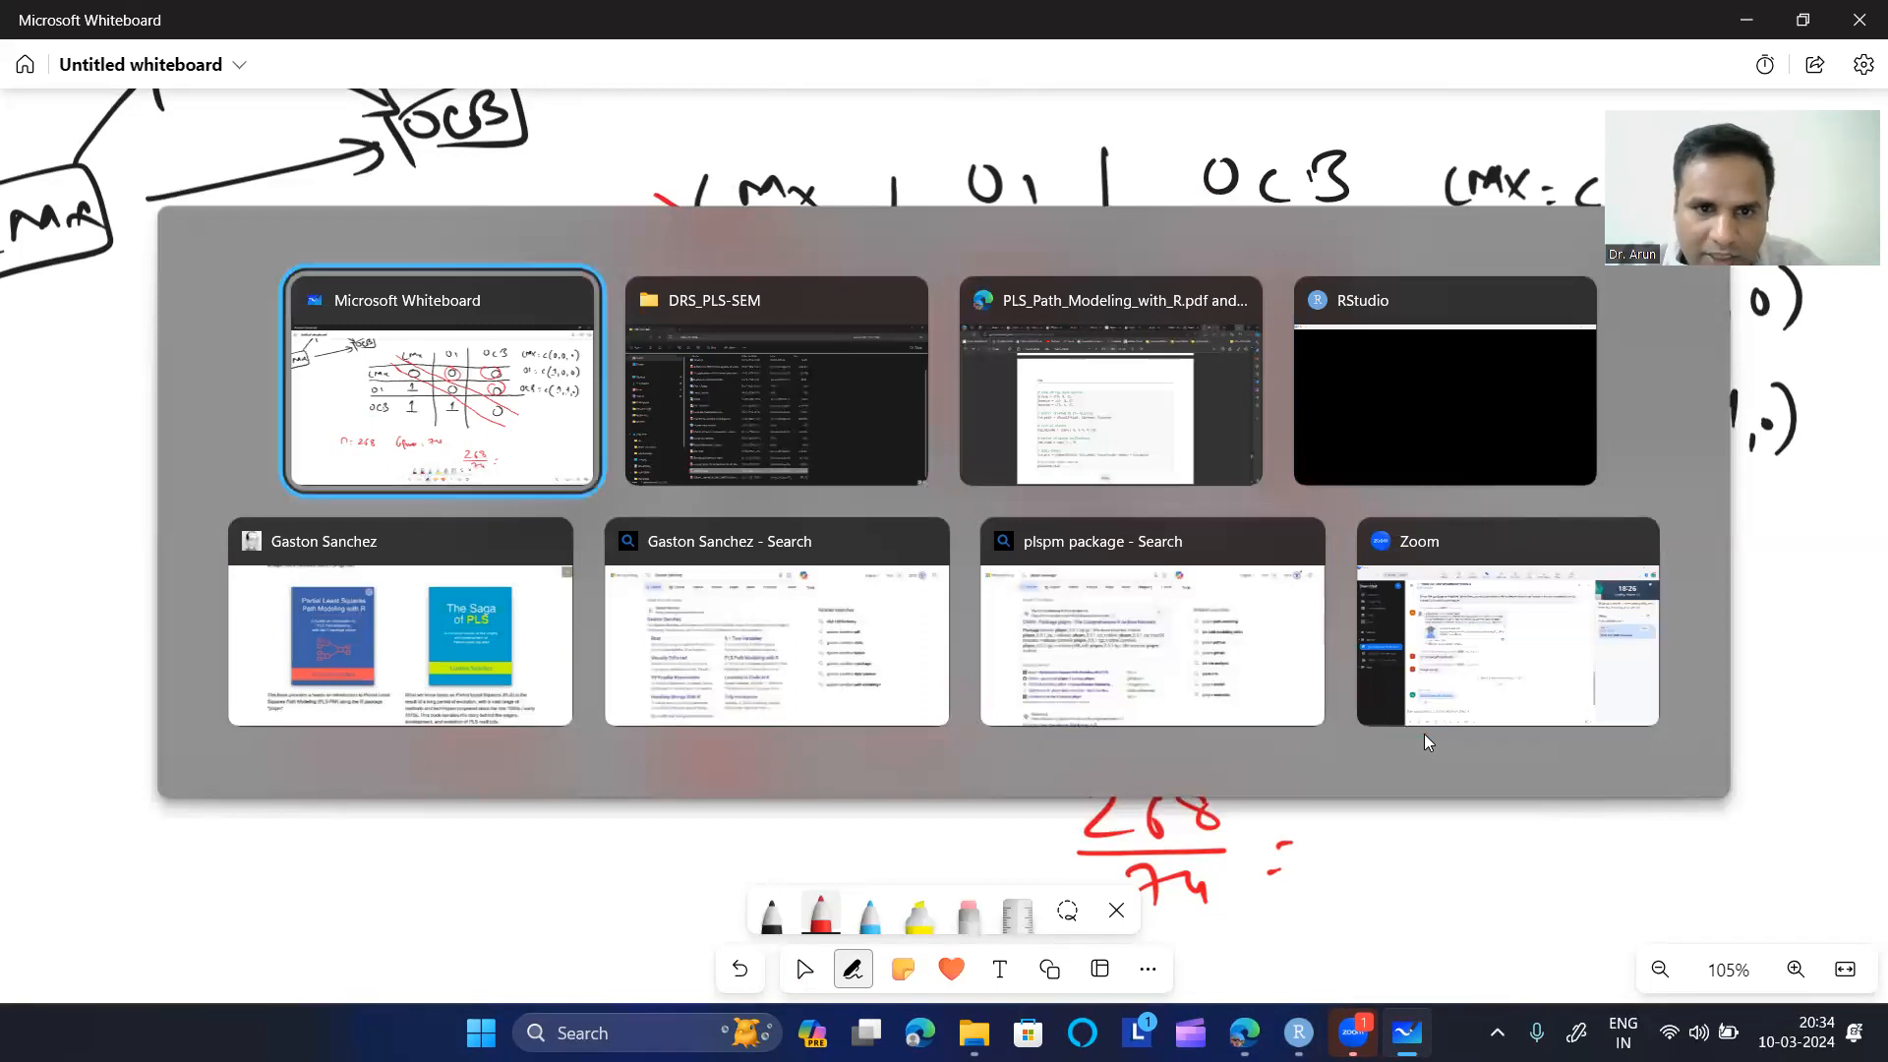
pyautogui.hotkey('alt', 'Tab')
pyautogui.hotkey('alt', 'Tab')
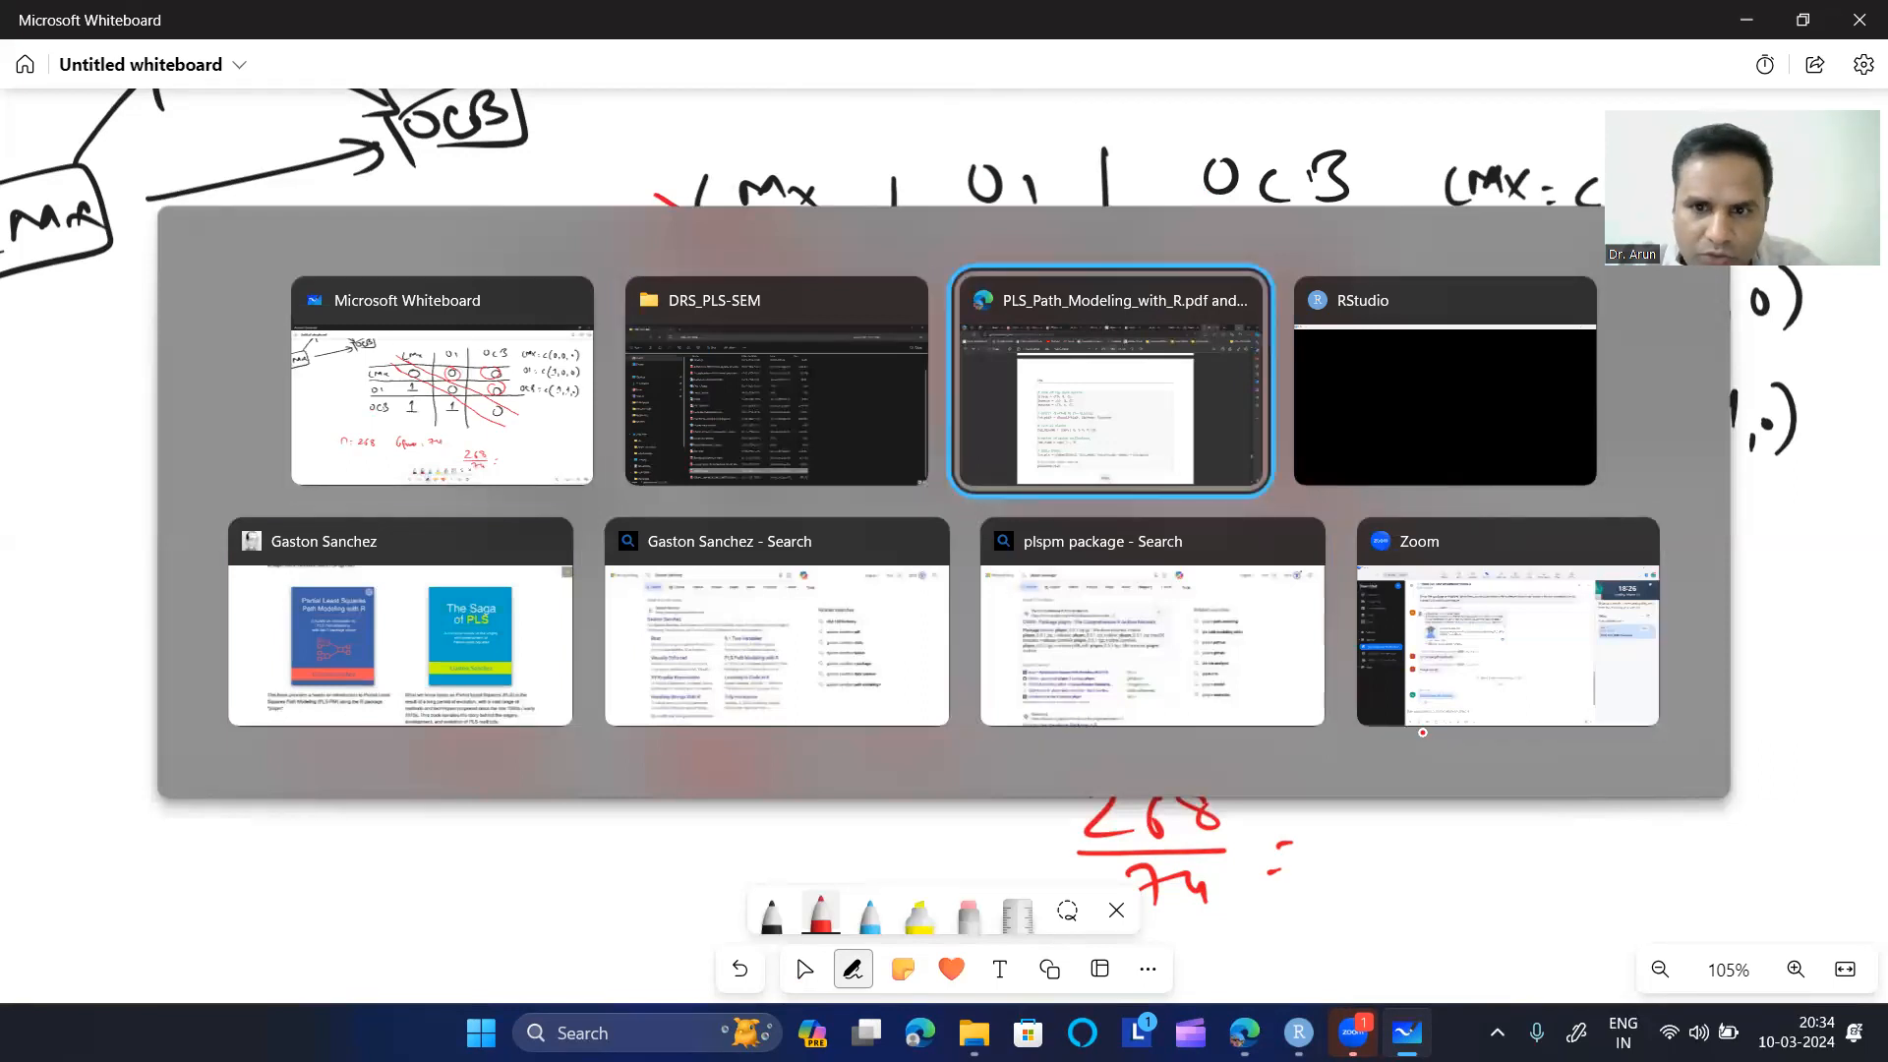
pyautogui.click(1297, 1033)
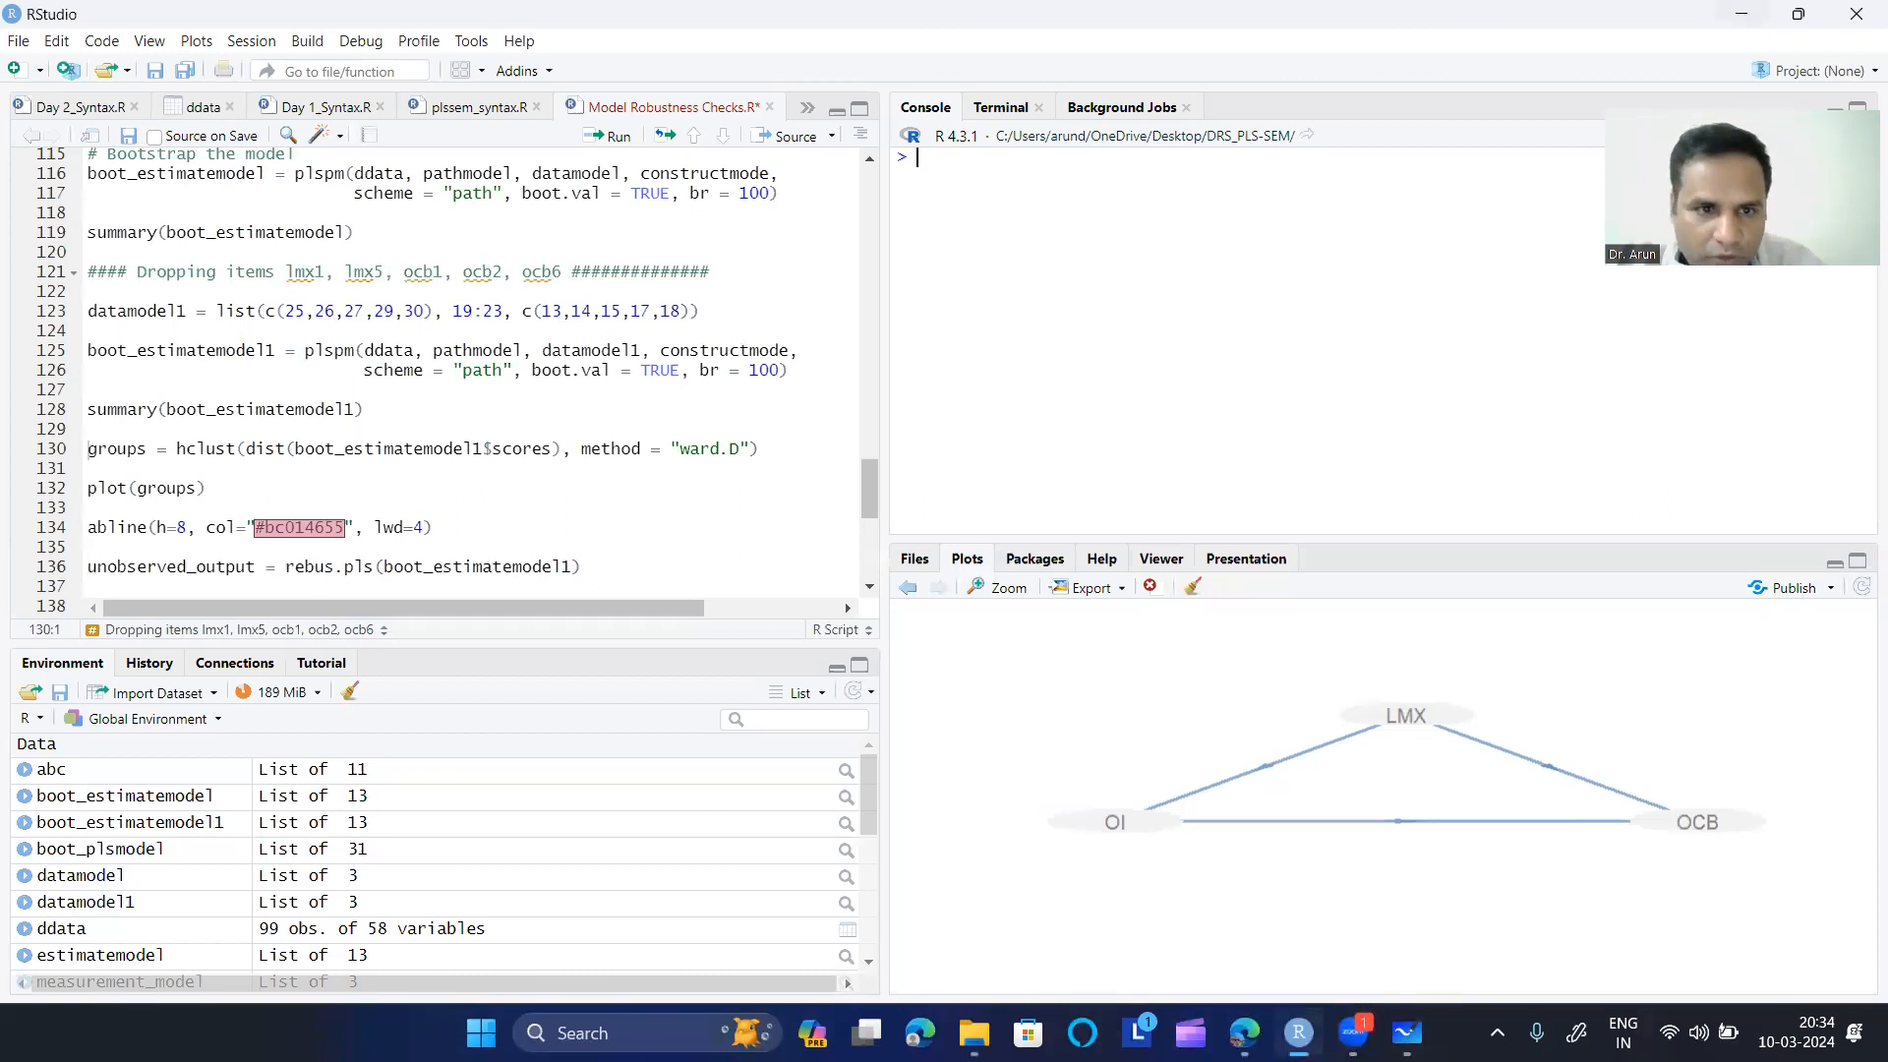
pyautogui.scroll(-2, 354, 433)
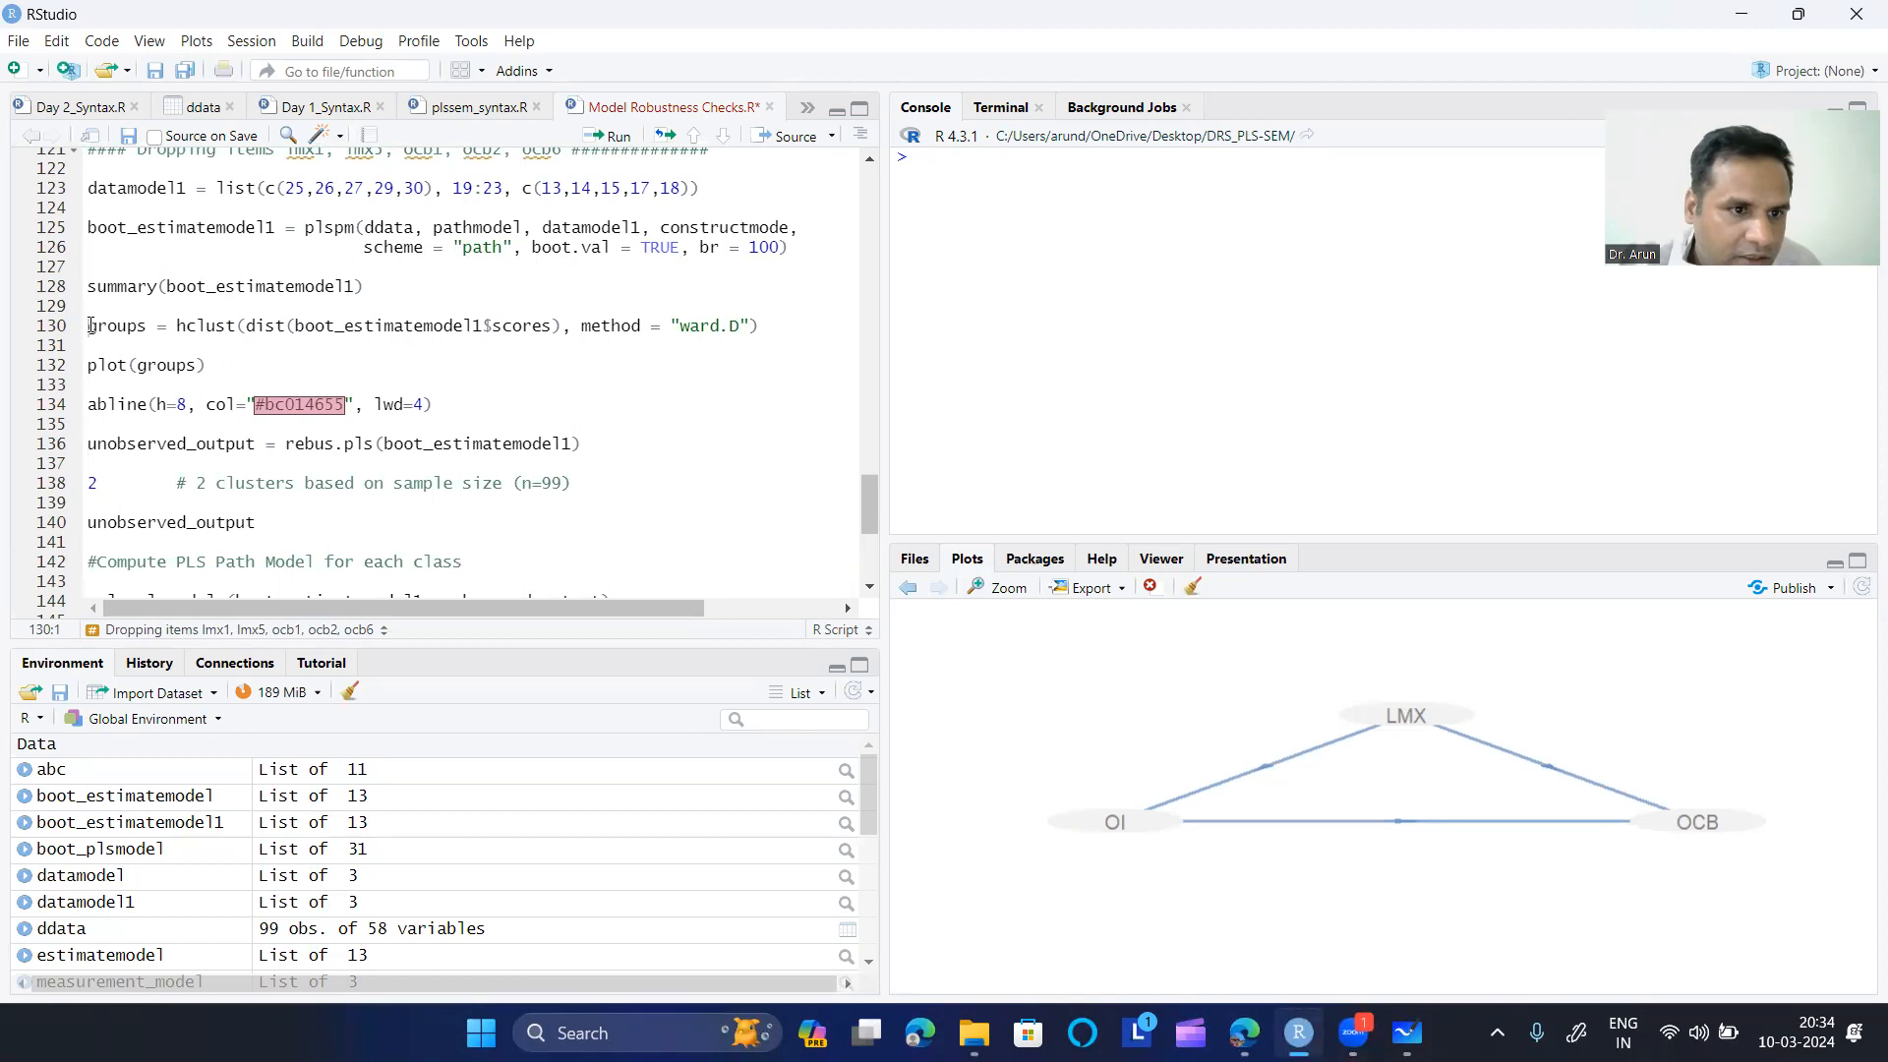
pyautogui.moveTo(90, 325); pyautogui.dragTo(149, 332)
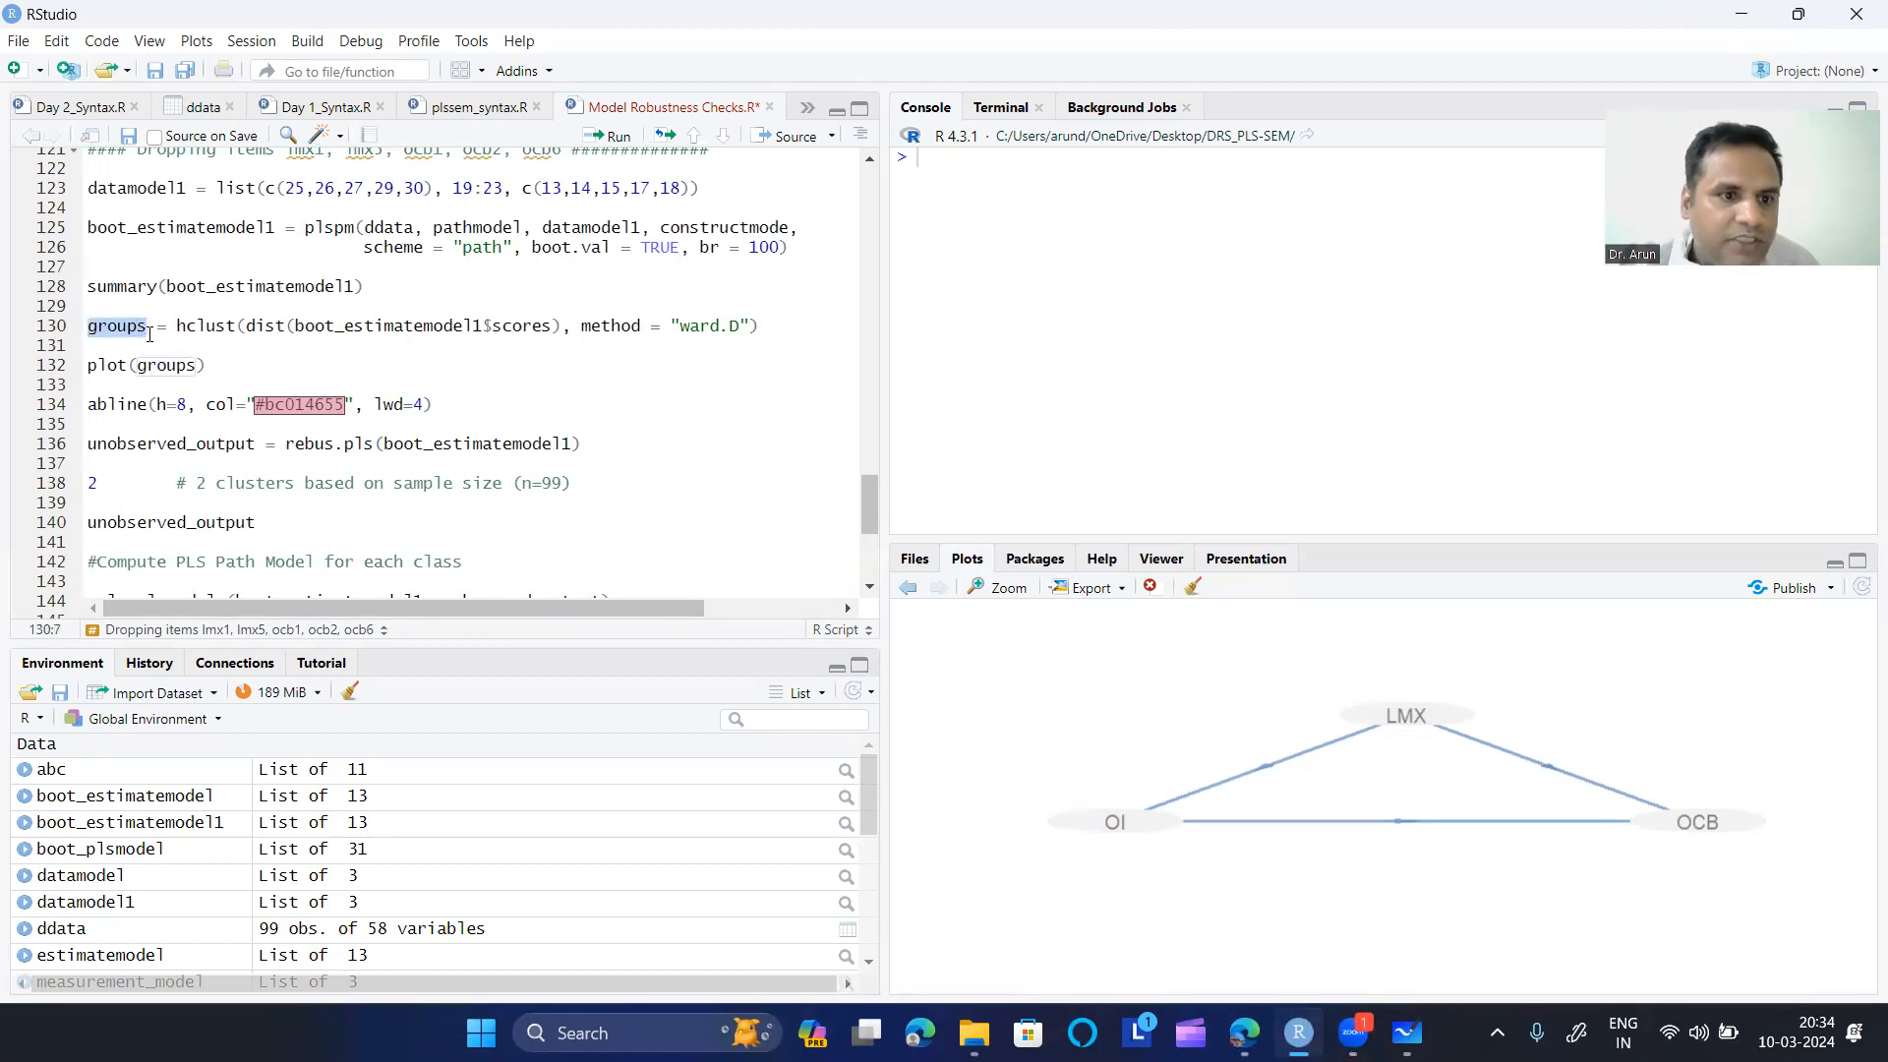
pyautogui.click(151, 334)
pyautogui.moveTo(176, 328); pyautogui.dragTo(225, 330)
# - Enter the package prefix plspm:: in the console to list the functions of the plspm package
pyautogui.click(934, 159)
pyautogui.write('pls')
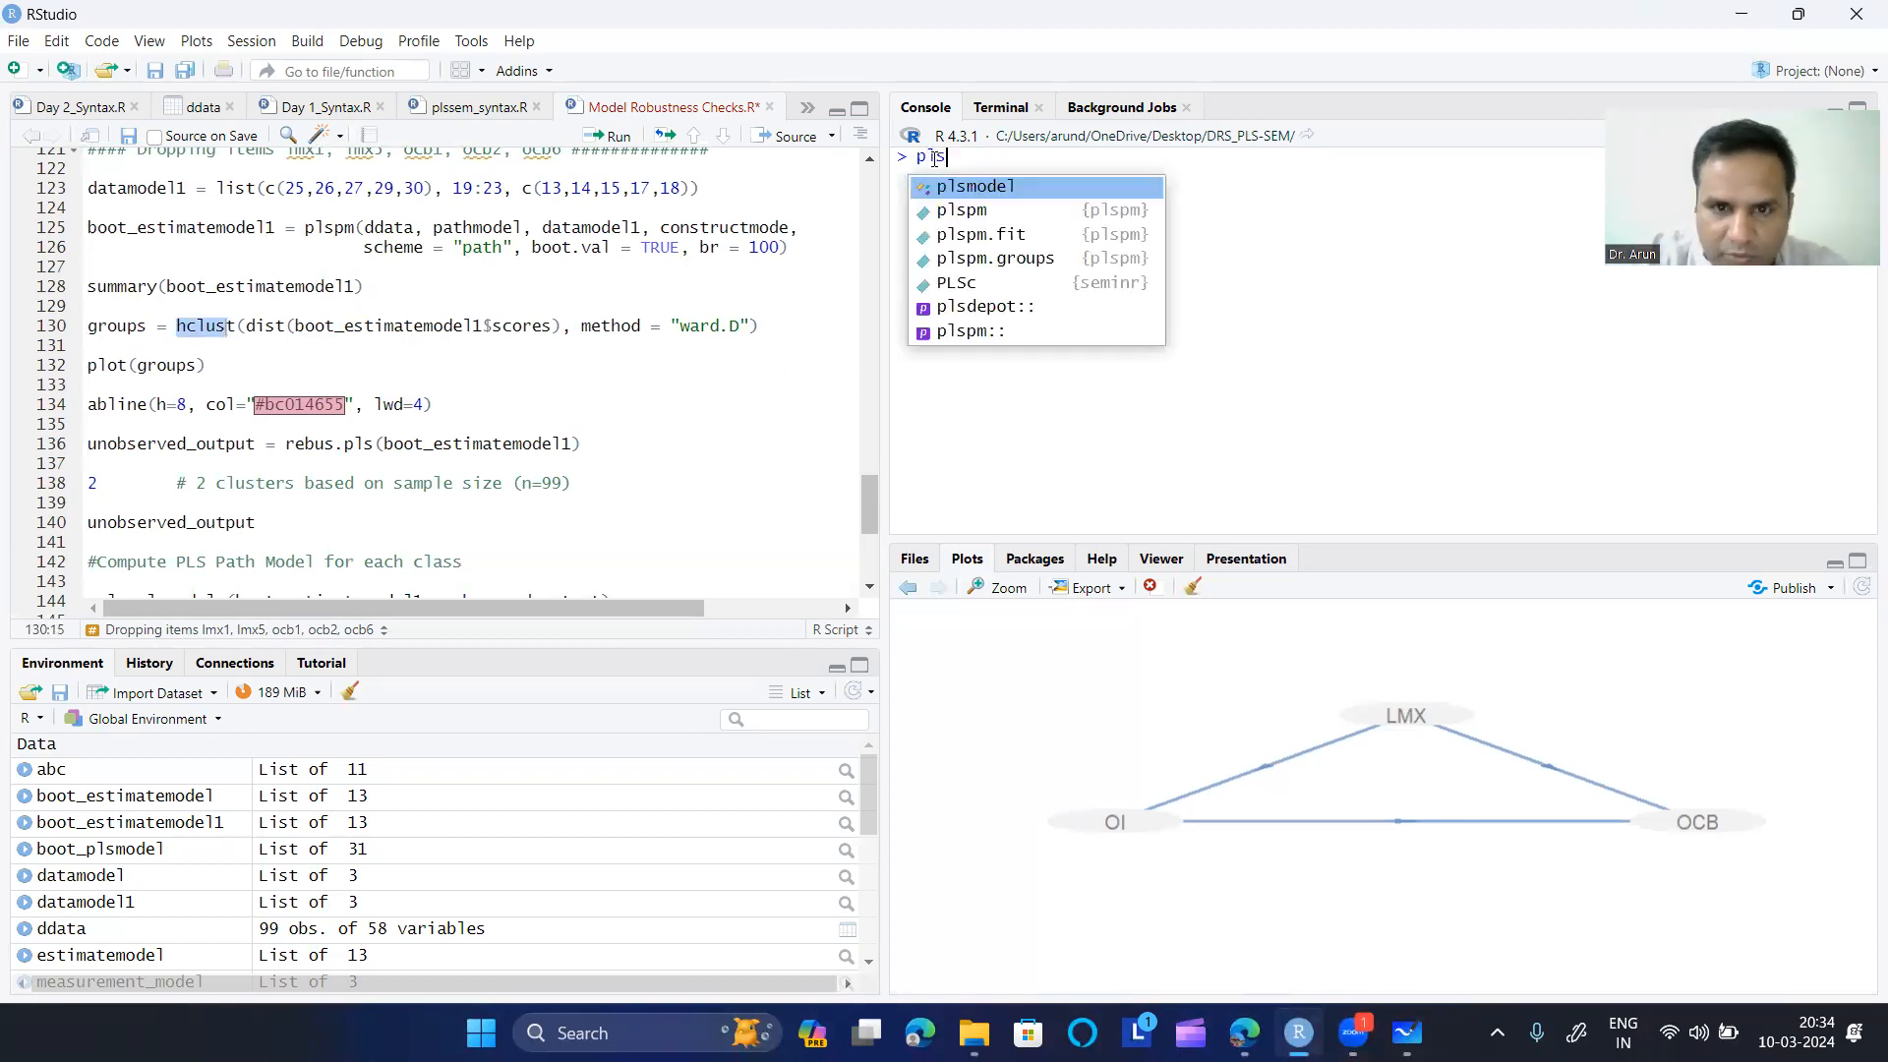
pyautogui.press('Down')
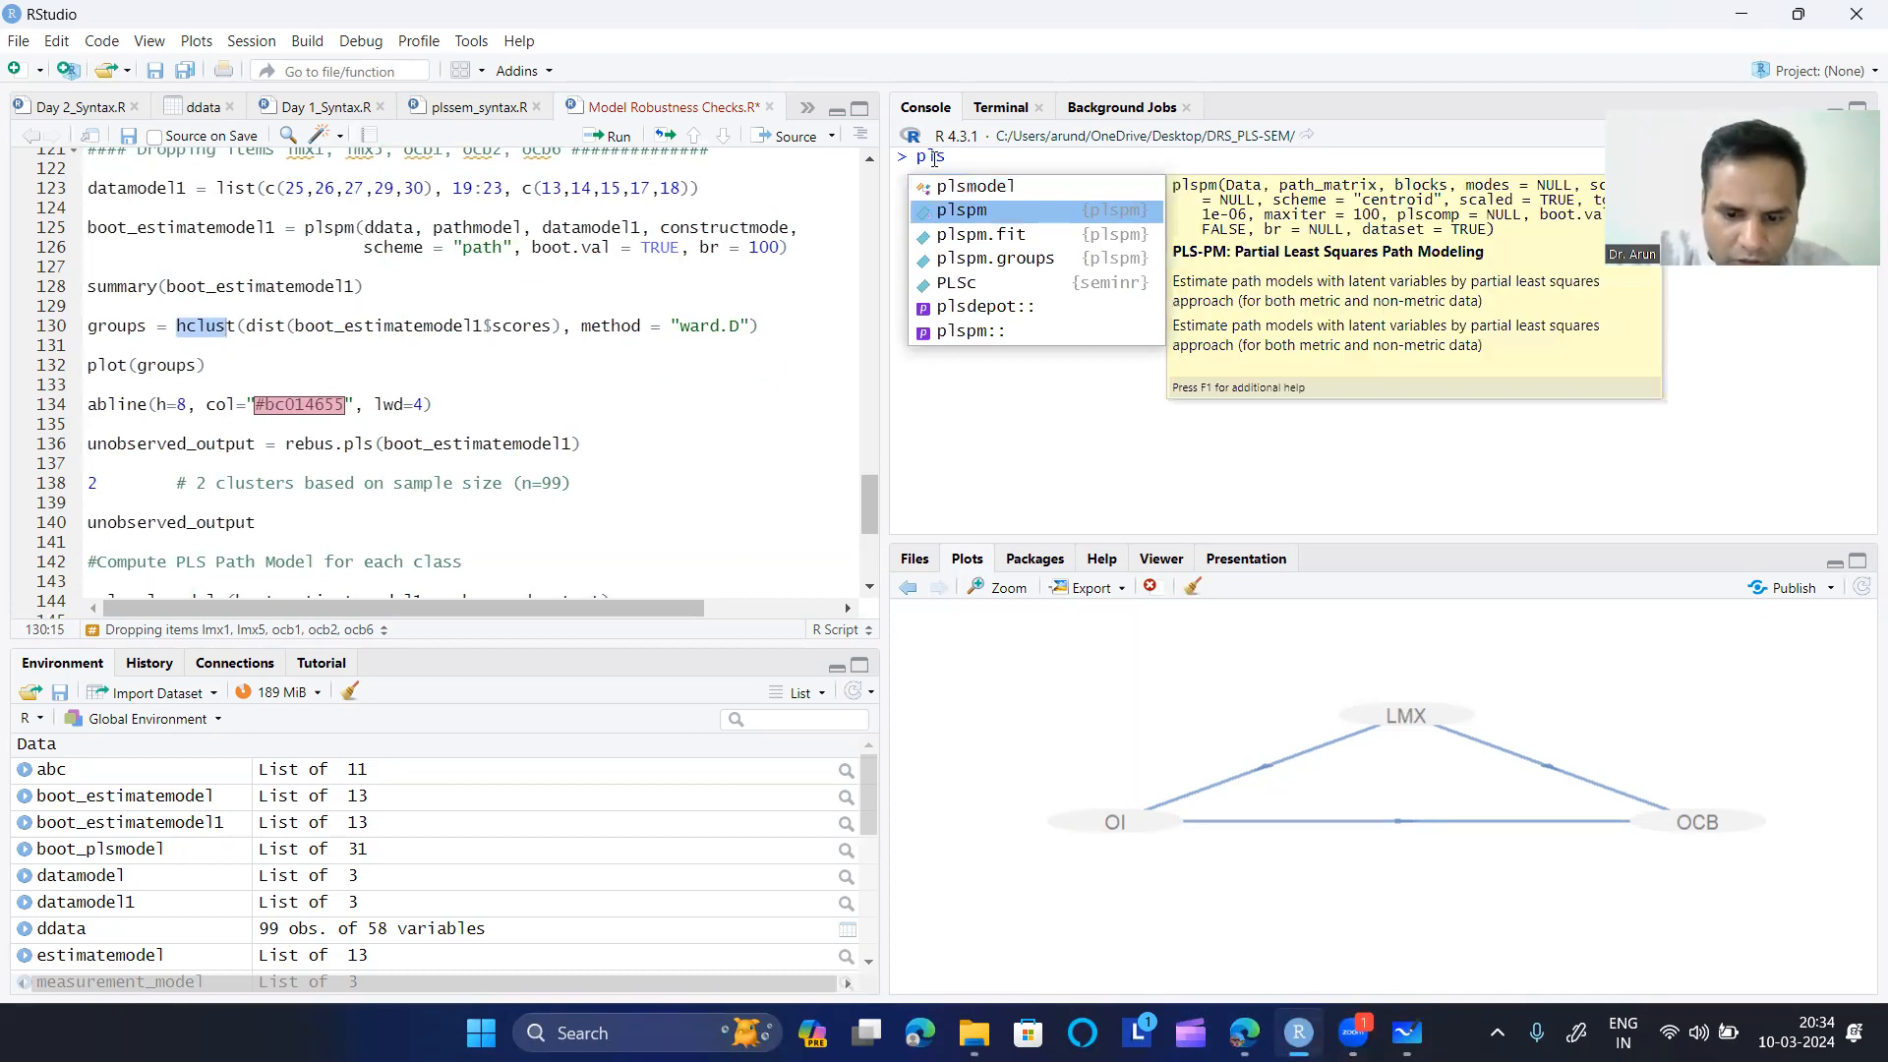
pyautogui.write('::')
pyautogui.press('BackSpace')
pyautogui.press('BackSpace')
pyautogui.write('pm')
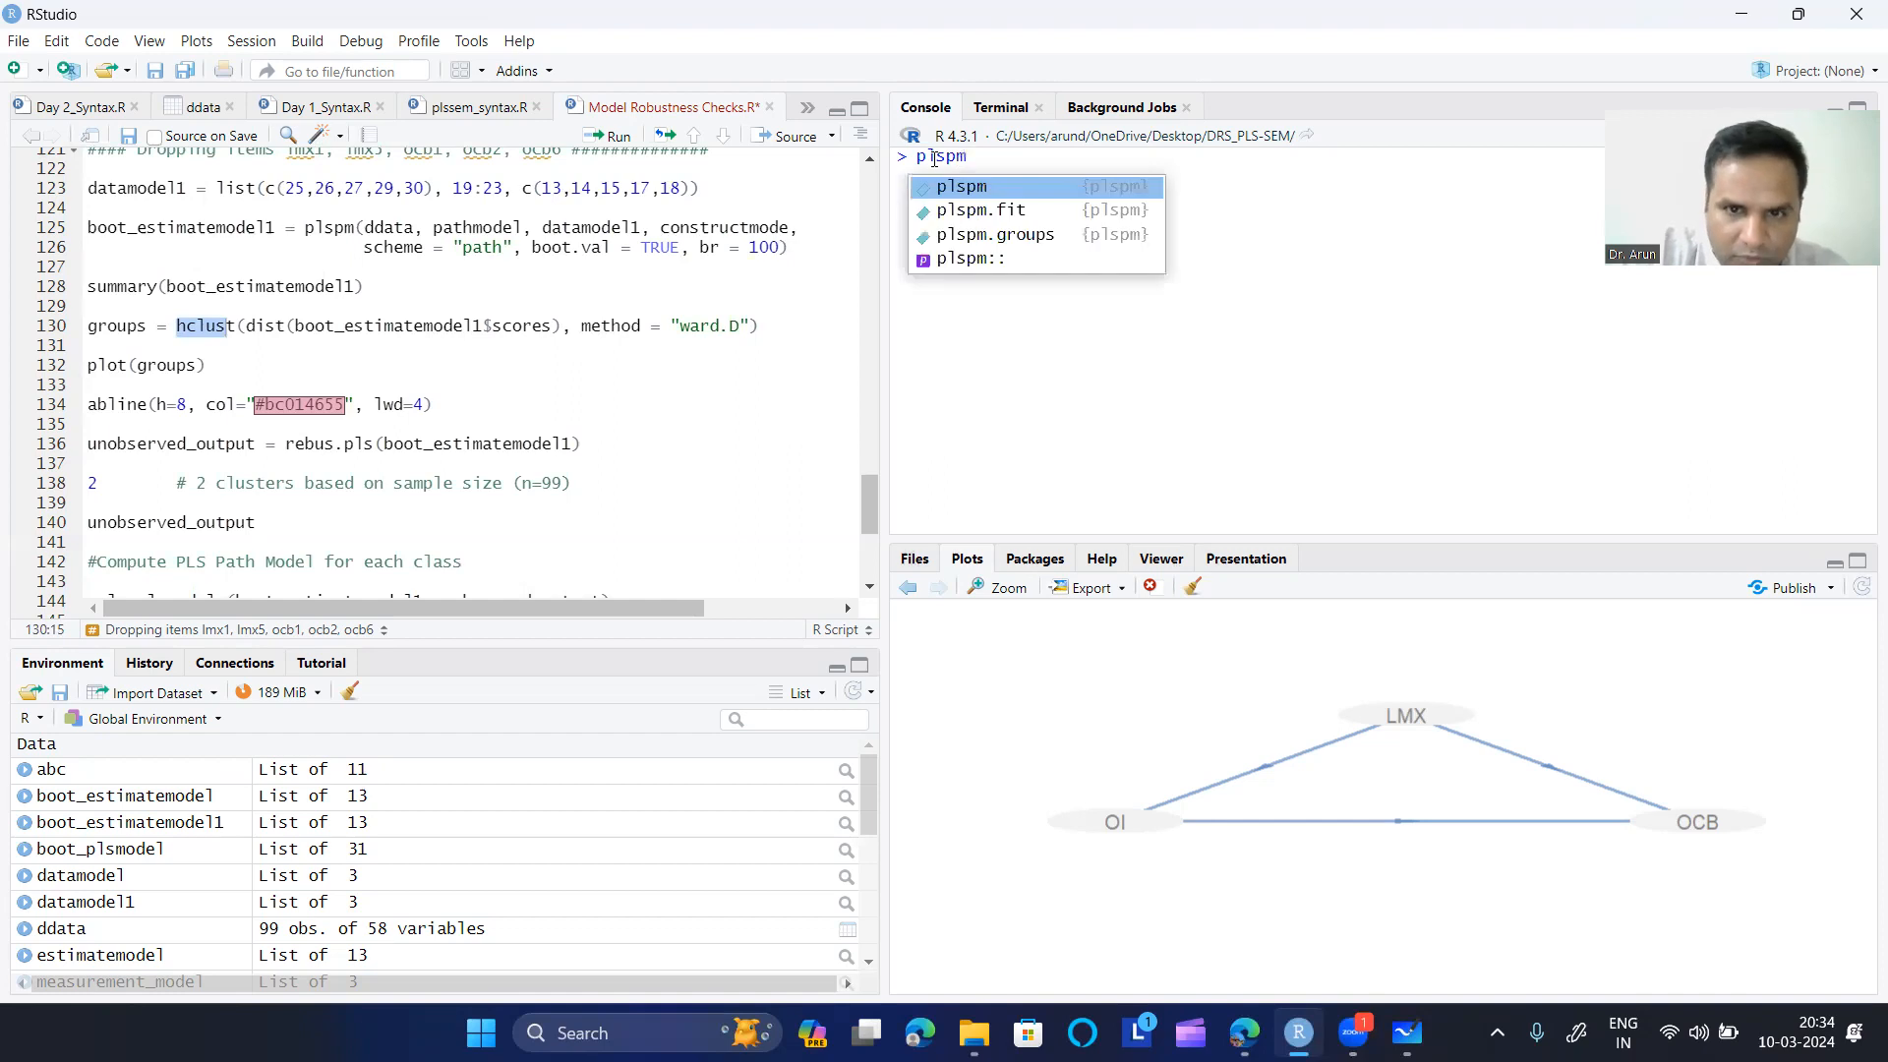
pyautogui.write('::')
# - Look through the suggested functions of the plspm package in the console for the hclust clustering function
pyautogui.press('Down')
pyautogui.press('Down')
pyautogui.press('Down')
pyautogui.press('Down')
pyautogui.press('Down')
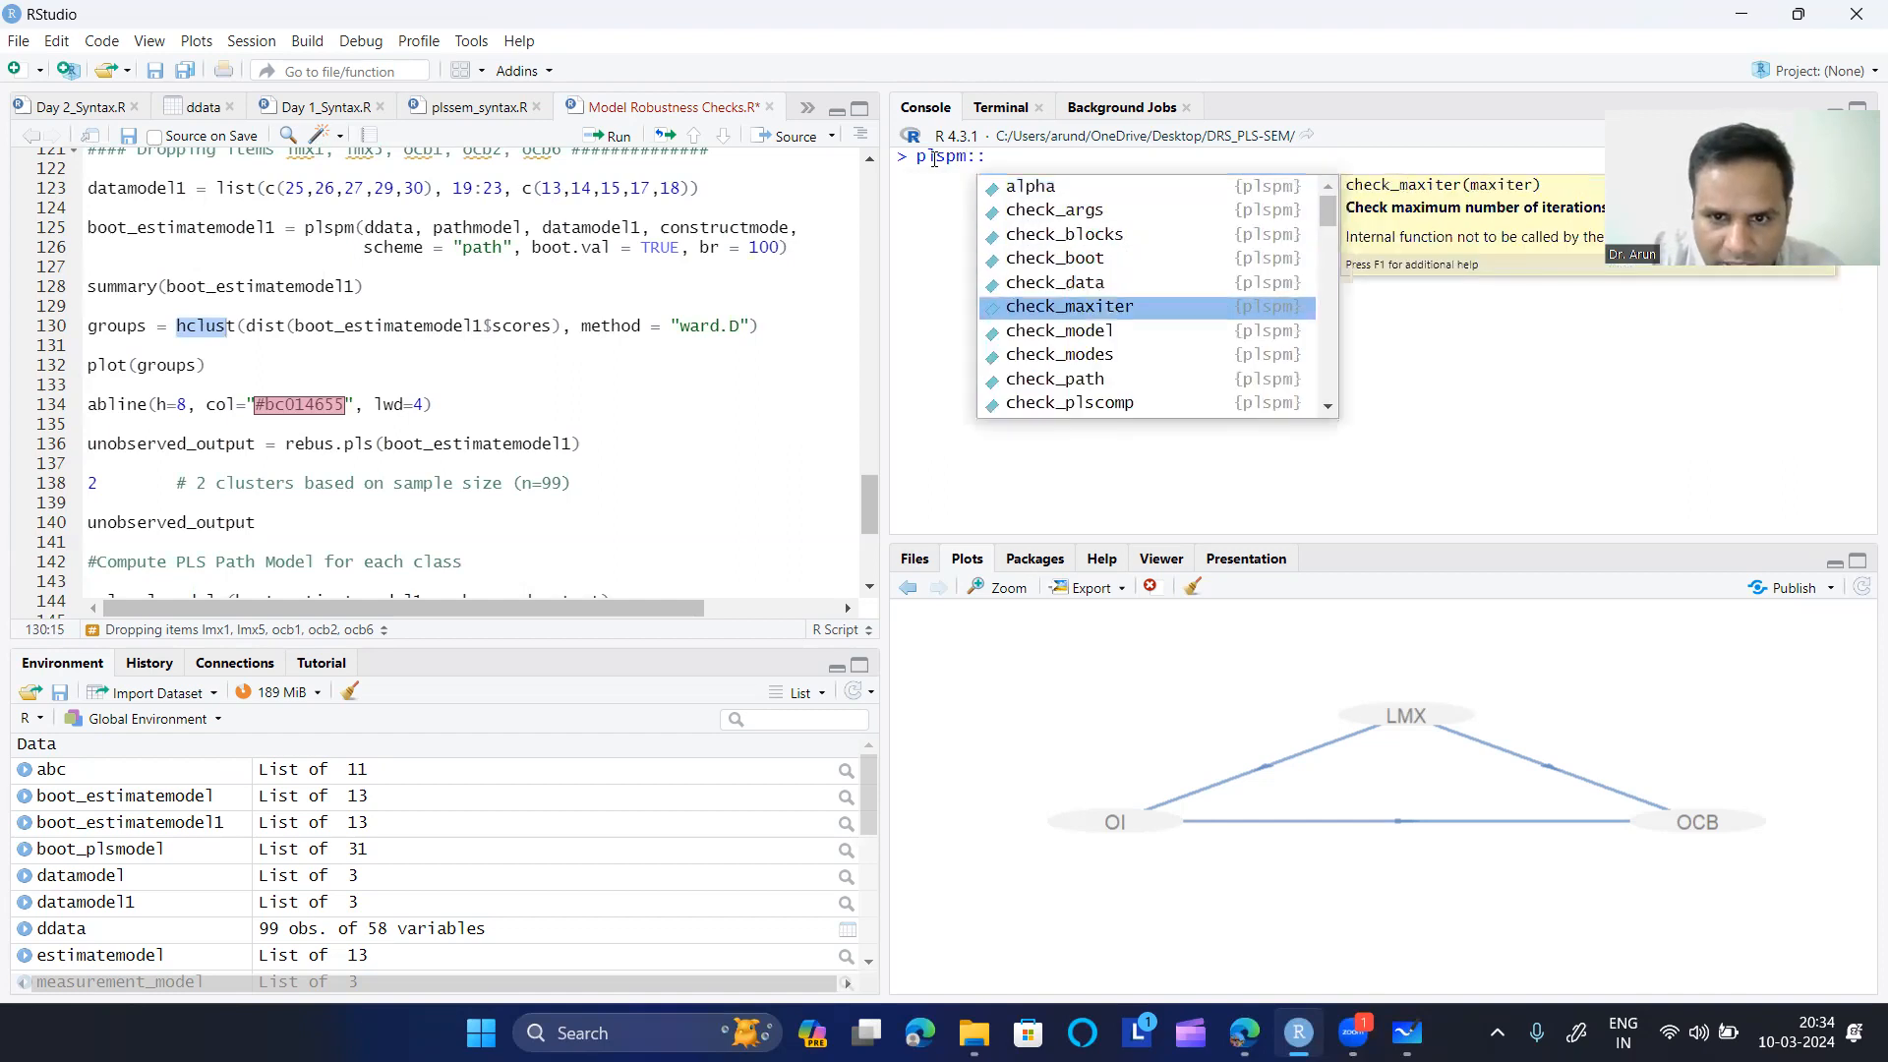
pyautogui.press('Down')
pyautogui.press('Down')
pyautogui.press('Down')
pyautogui.press('Down')
pyautogui.press('Down')
pyautogui.press('Down')
pyautogui.press('Down')
pyautogui.press('Down')
pyautogui.press('Down')
pyautogui.press('Down')
pyautogui.press('Down')
pyautogui.press('Down')
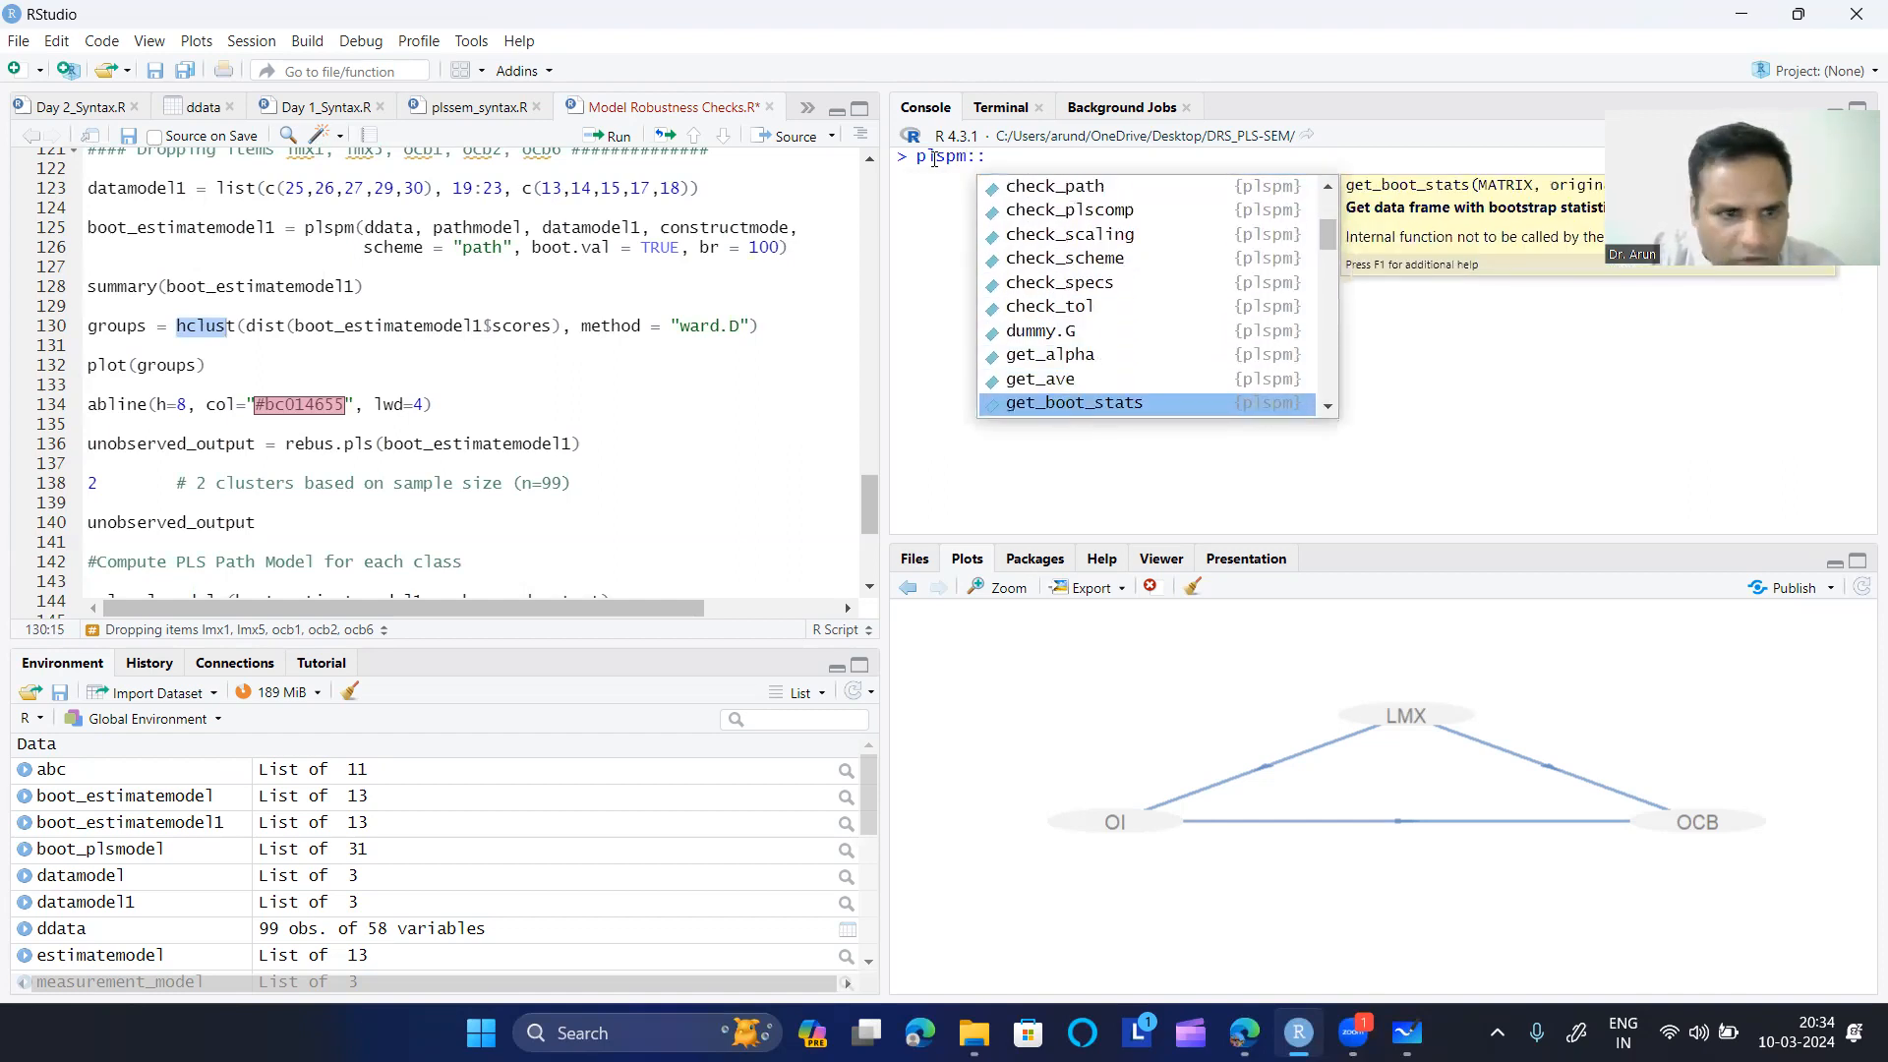
pyautogui.press('Down')
pyautogui.press('Down')
pyautogui.press('Down')
pyautogui.press('Down')
pyautogui.press('Down')
pyautogui.press('Down')
pyautogui.press('Down')
pyautogui.press('Down')
pyautogui.press('Down')
pyautogui.press('Down')
pyautogui.press('Down')
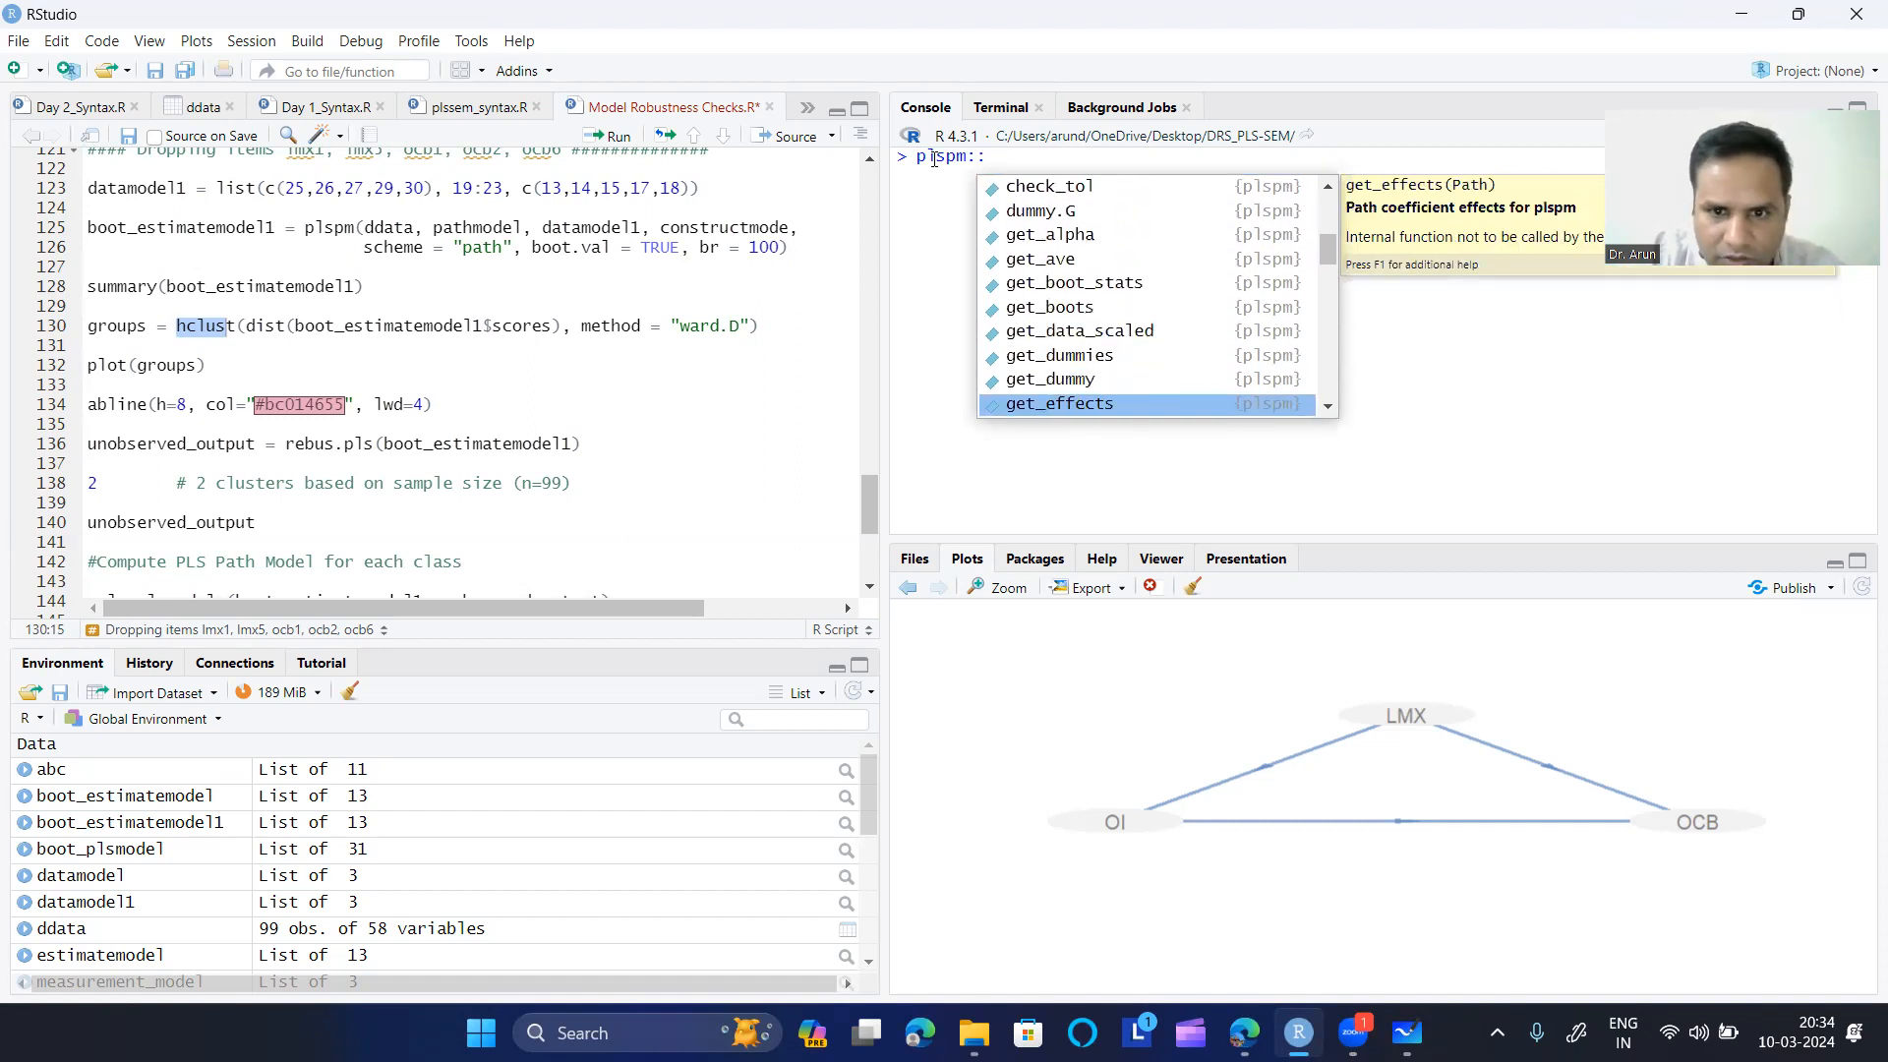
pyautogui.press('Down')
pyautogui.press('Down')
pyautogui.press('Down')
pyautogui.press('Down')
pyautogui.press('Down')
pyautogui.press('Down')
pyautogui.press('Down')
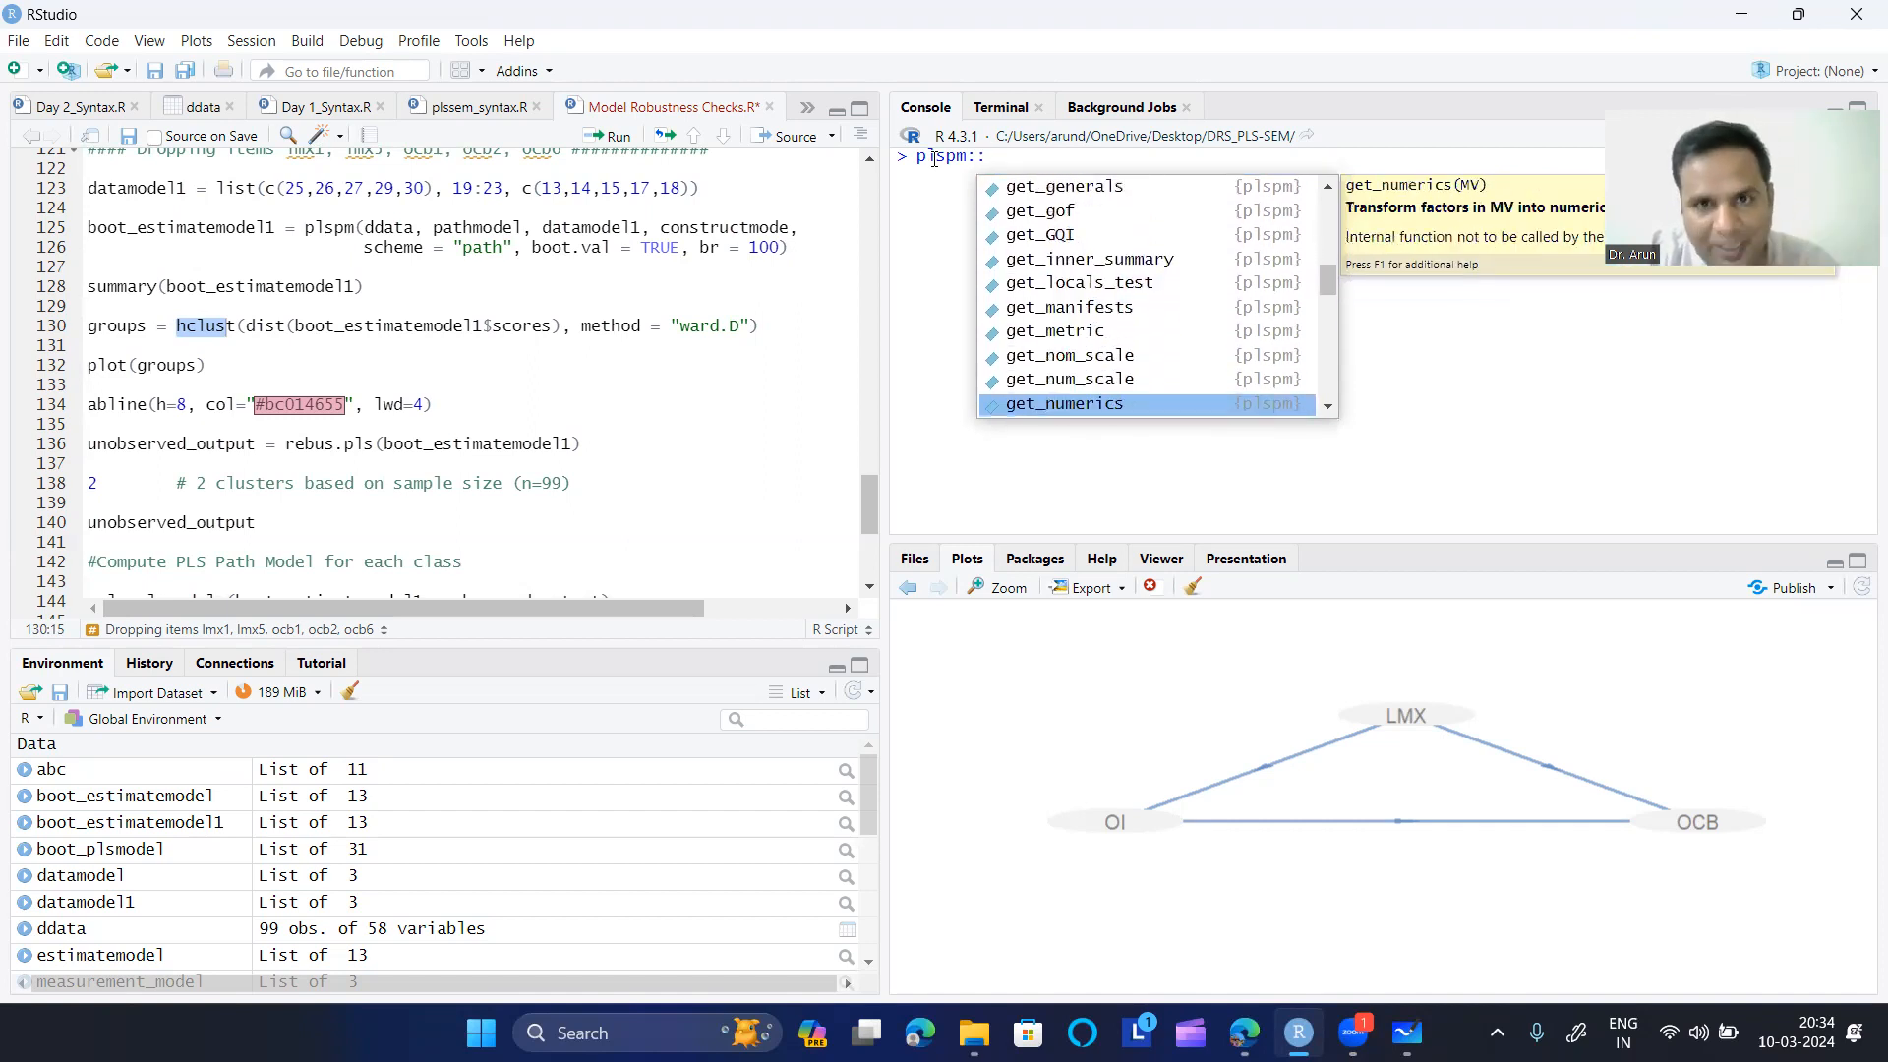
pyautogui.press('Down')
pyautogui.press('Down')
pyautogui.press('Down')
pyautogui.press('Down')
pyautogui.press('Down')
pyautogui.press('Down')
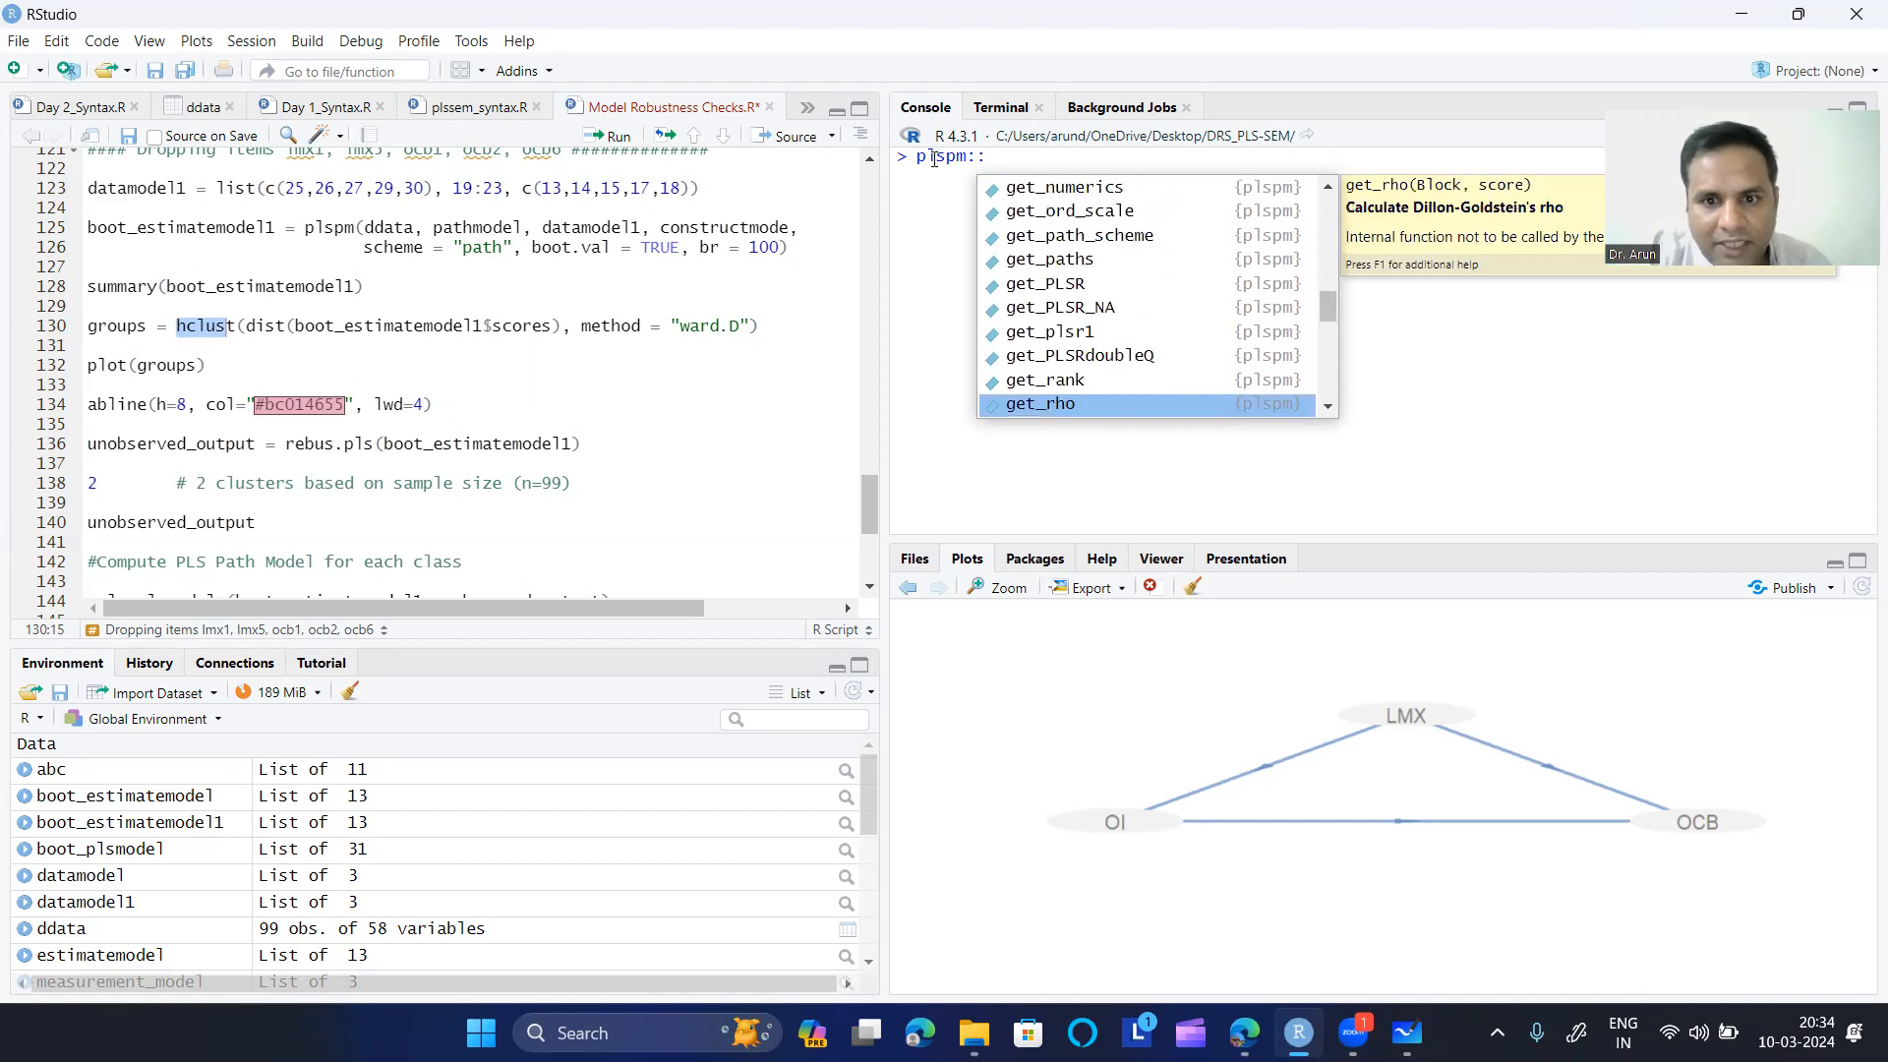
pyautogui.press('Down')
pyautogui.press('Down')
pyautogui.press('Down')
pyautogui.press('Down')
pyautogui.press('Down')
pyautogui.press('Down')
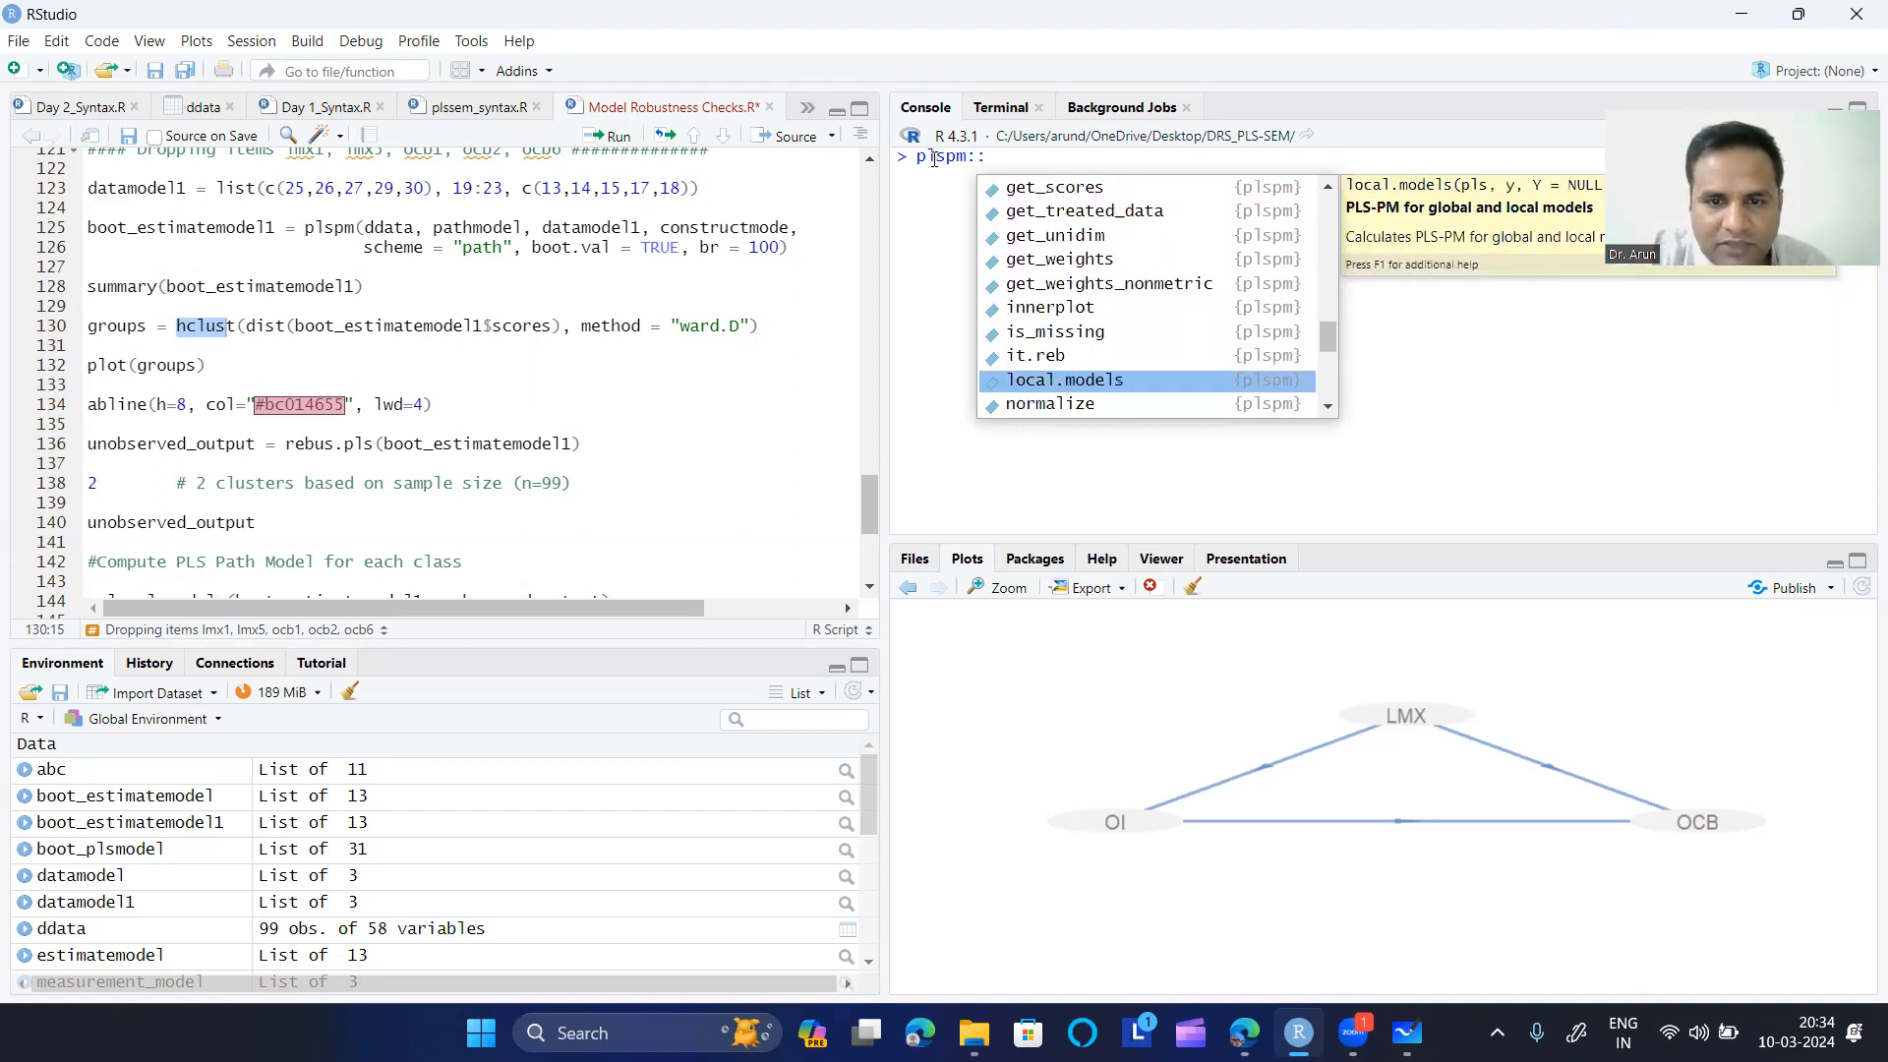
pyautogui.press('Up')
pyautogui.press('Down')
pyautogui.press('Down')
pyautogui.press('Down')
pyautogui.press('Down')
pyautogui.press('Down')
pyautogui.press('Down')
pyautogui.press('Down')
pyautogui.press('Down')
pyautogui.press('Down')
pyautogui.press('Down')
pyautogui.press('Down')
pyautogui.press('Down')
pyautogui.press('Down')
pyautogui.press('Down')
pyautogui.press('Down')
pyautogui.press('Down')
pyautogui.press('Down')
pyautogui.press('Down')
pyautogui.press('Down')
pyautogui.press('Down')
pyautogui.press('Up')
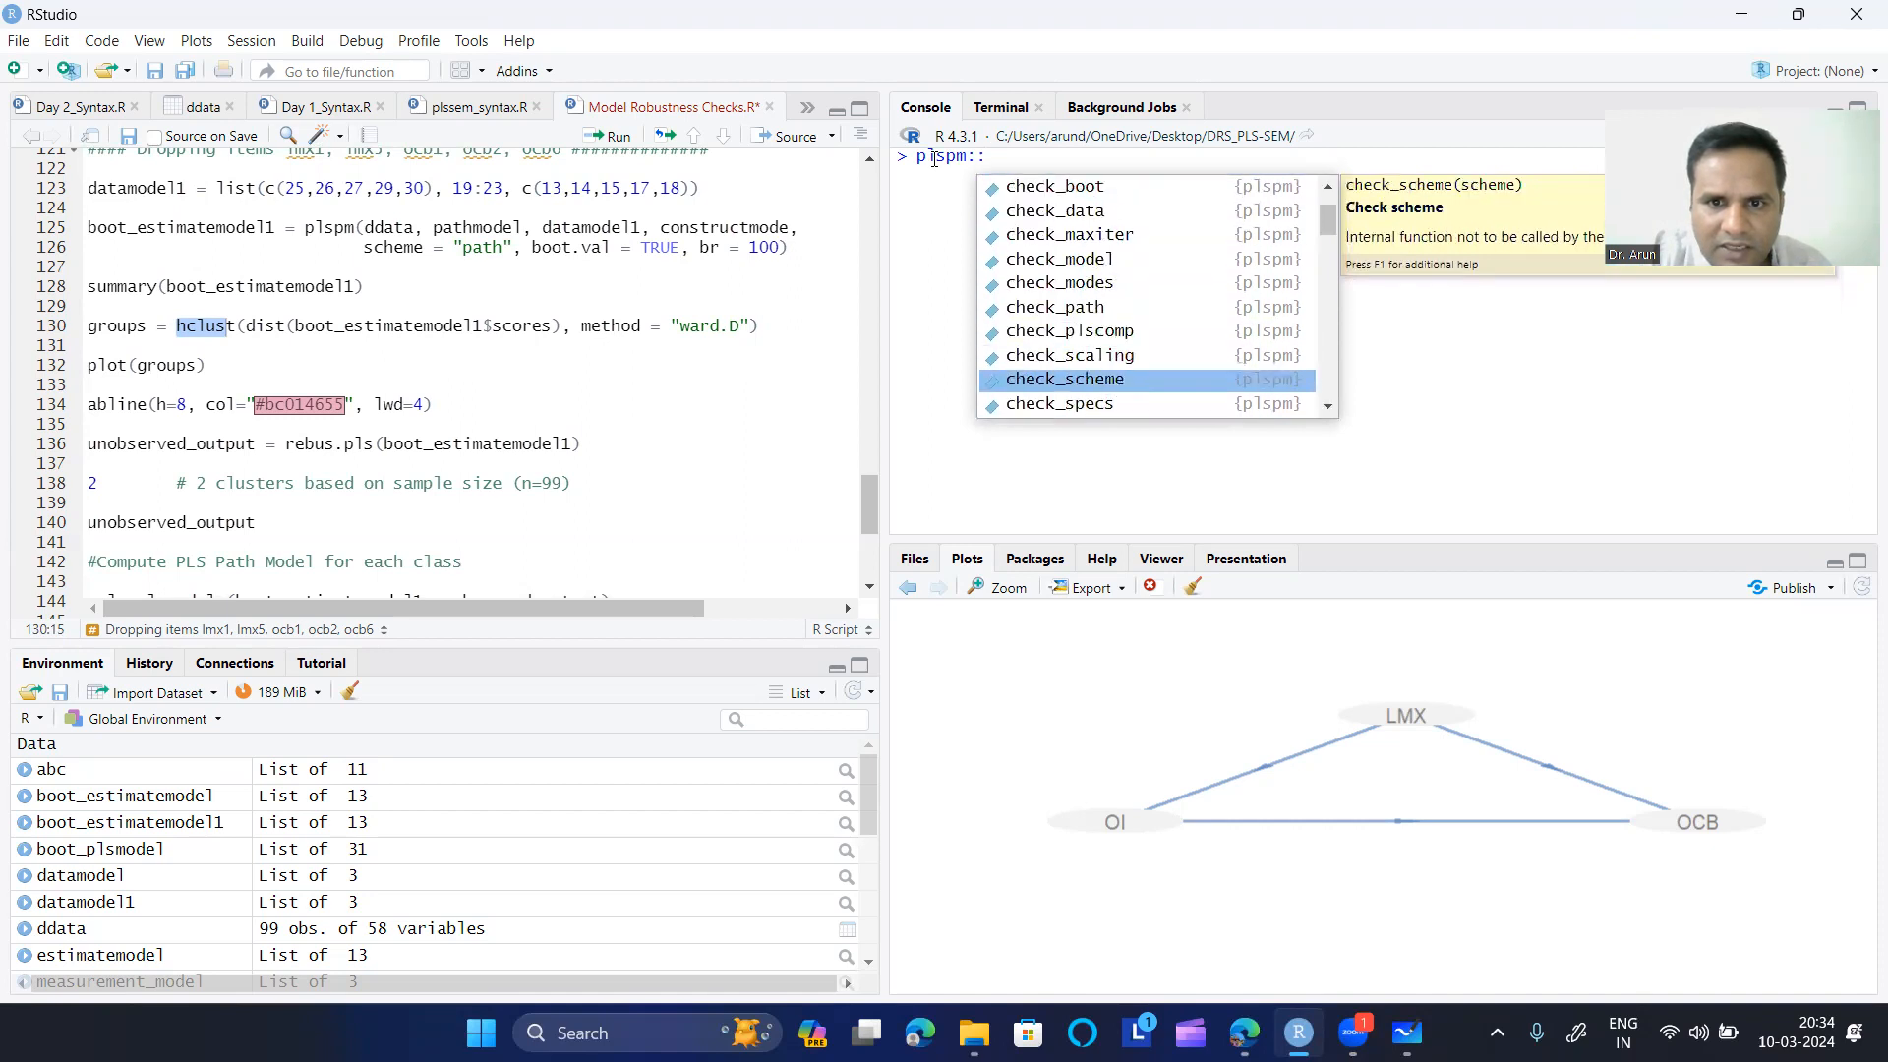
pyautogui.press('Up')
pyautogui.press('Up')
pyautogui.press('Up')
pyautogui.press('Up')
pyautogui.press('Up')
pyautogui.press('Up')
pyautogui.press('Up')
pyautogui.press('Up')
pyautogui.press('Up')
pyautogui.press('Up')
pyautogui.press('Up')
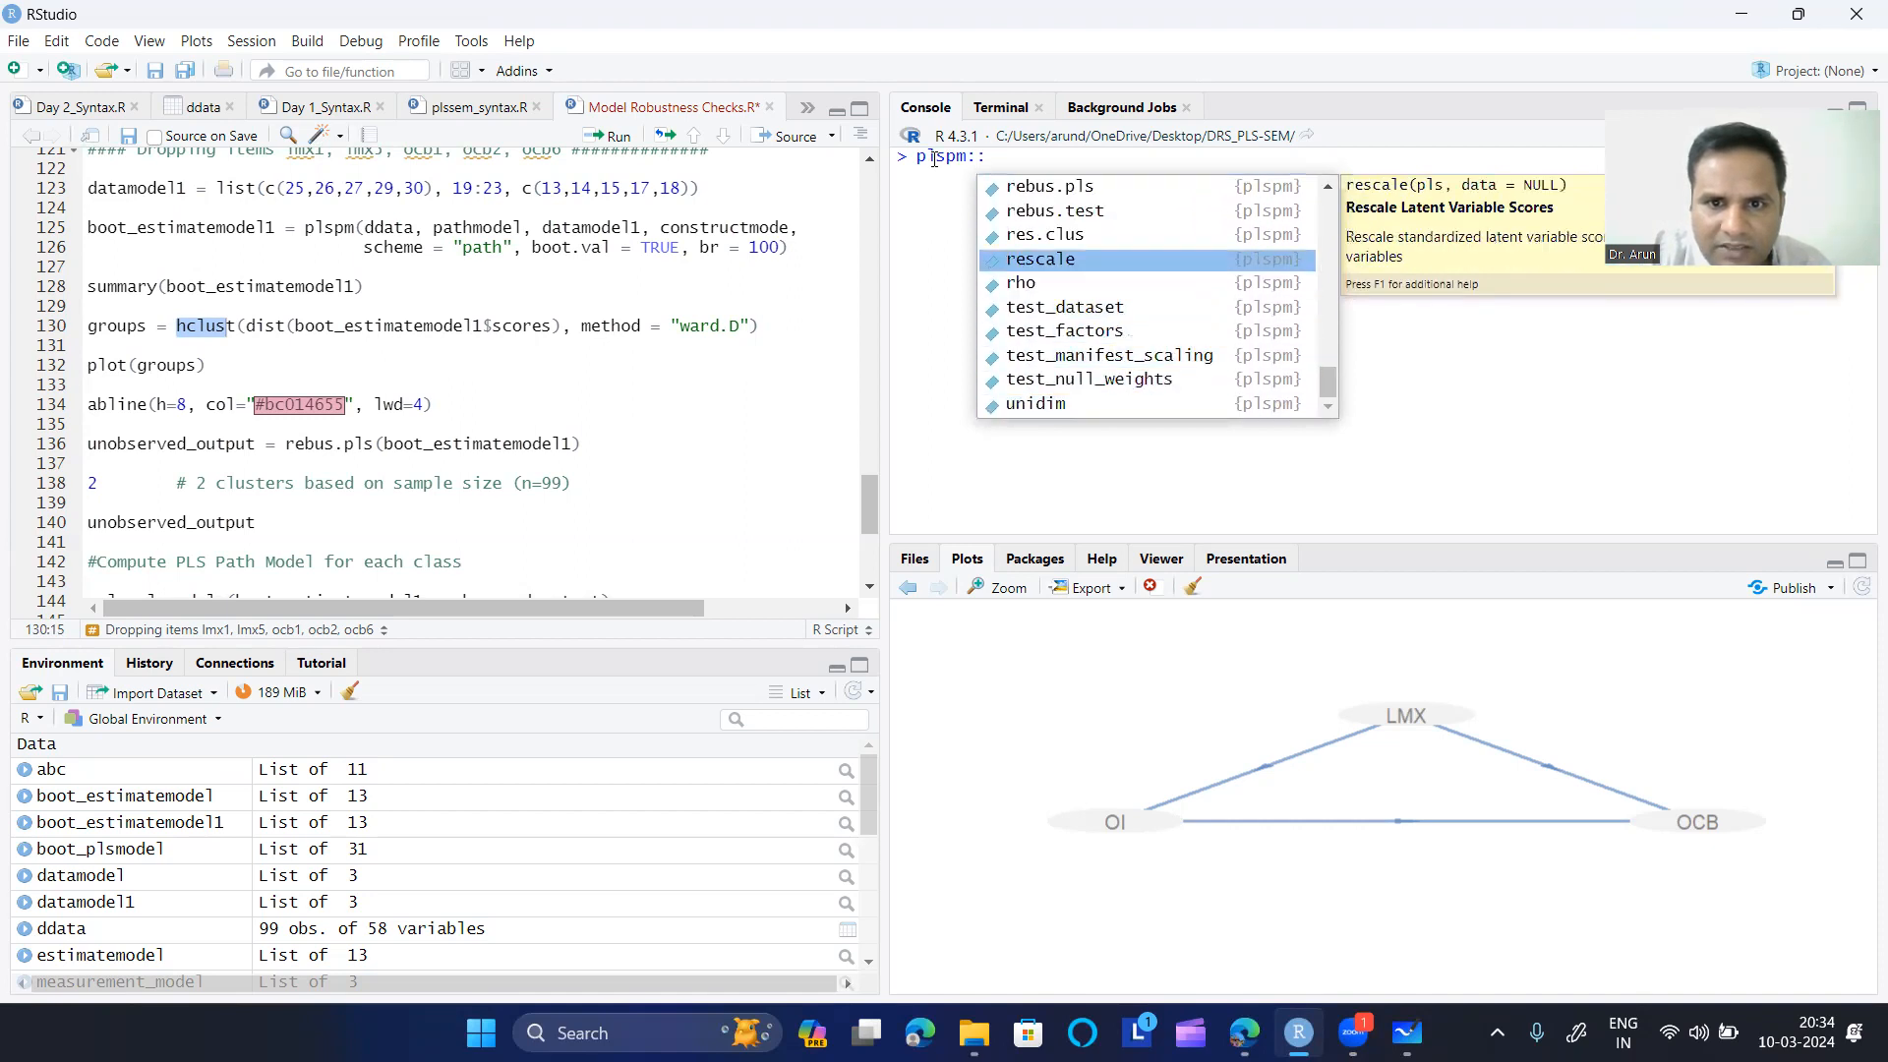
pyautogui.press('Up')
pyautogui.press('Up')
pyautogui.press('Up')
pyautogui.press('Up')
pyautogui.press('Up')
pyautogui.press('Up')
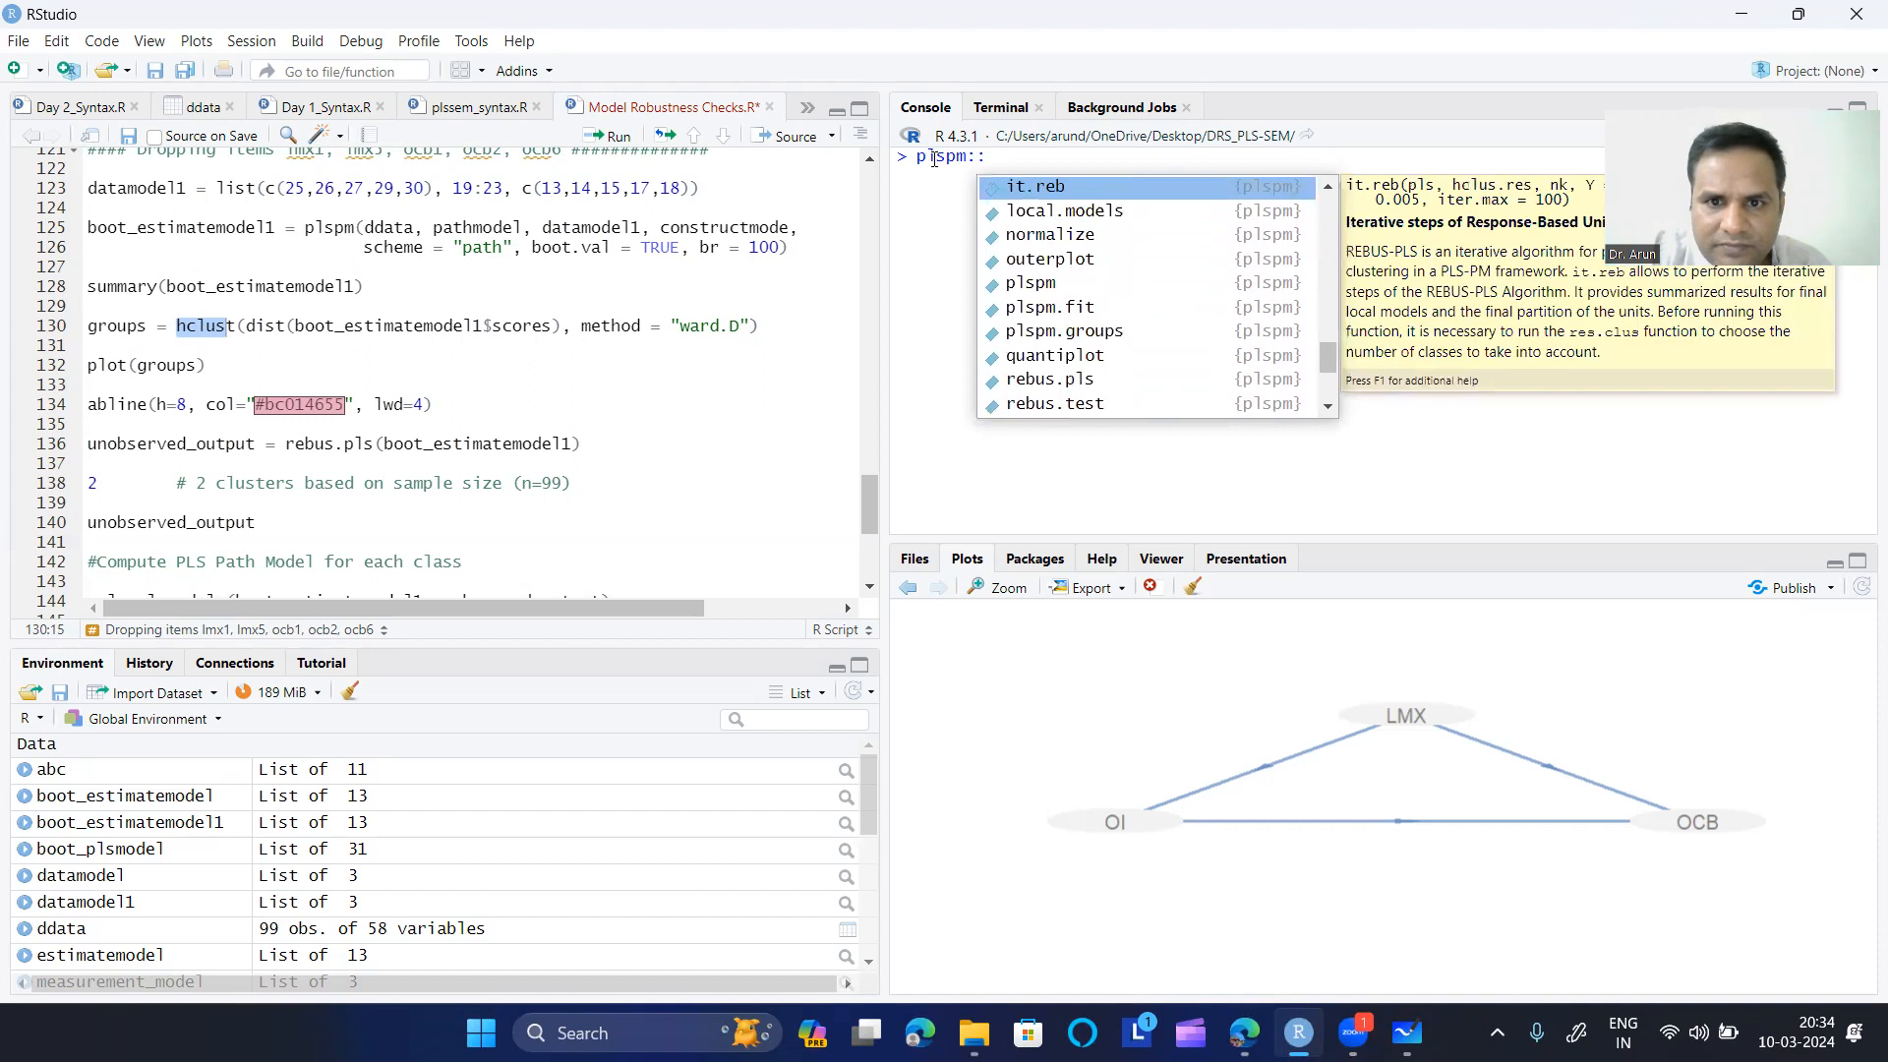
pyautogui.press('Up')
pyautogui.press('Up')
pyautogui.press('Up')
pyautogui.press('Up')
pyautogui.press('Up')
pyautogui.press('Up')
pyautogui.press('Up')
pyautogui.press('Up')
pyautogui.press('Up')
pyautogui.press('Up')
pyautogui.press('Up')
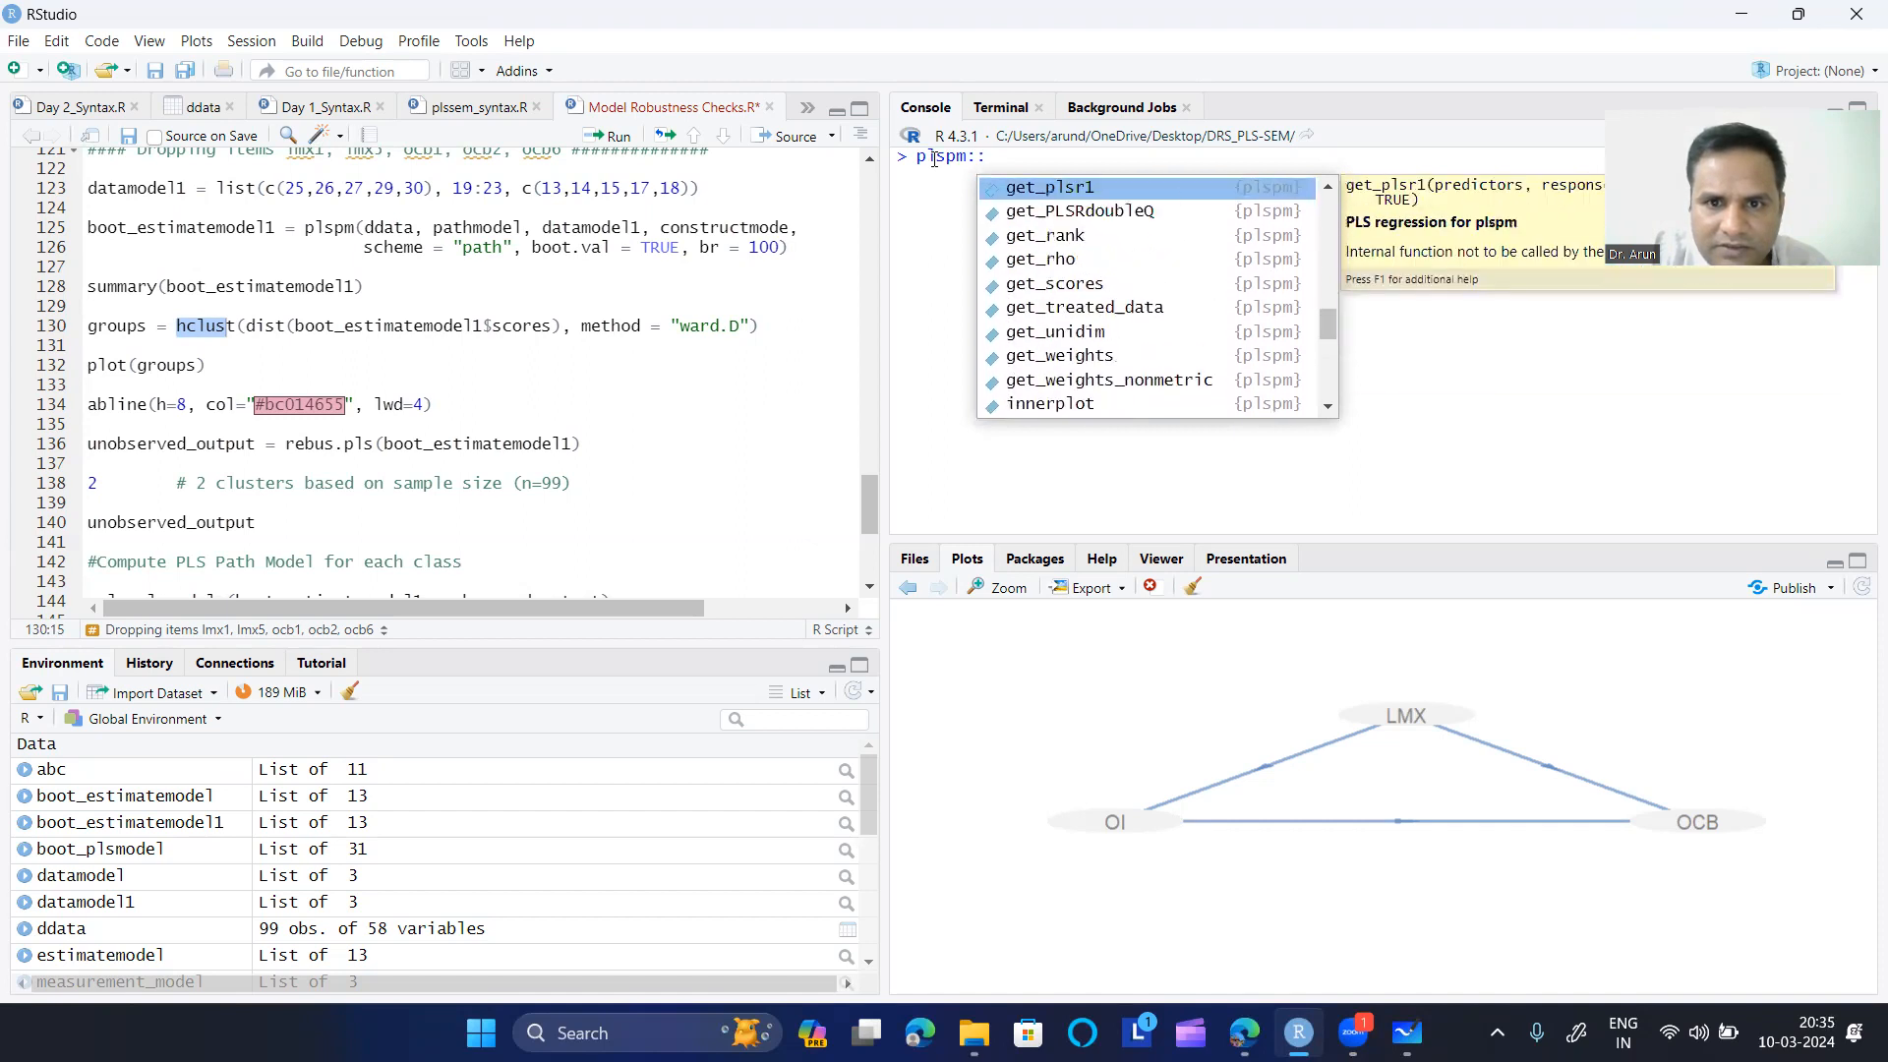
pyautogui.press('Up')
pyautogui.press('Up')
pyautogui.press('Up')
pyautogui.press('Up')
pyautogui.press('Up')
pyautogui.press('Up')
pyautogui.press('Up')
pyautogui.press('Up')
pyautogui.press('Up')
pyautogui.press('Up')
pyautogui.press('Up')
pyautogui.press('Up')
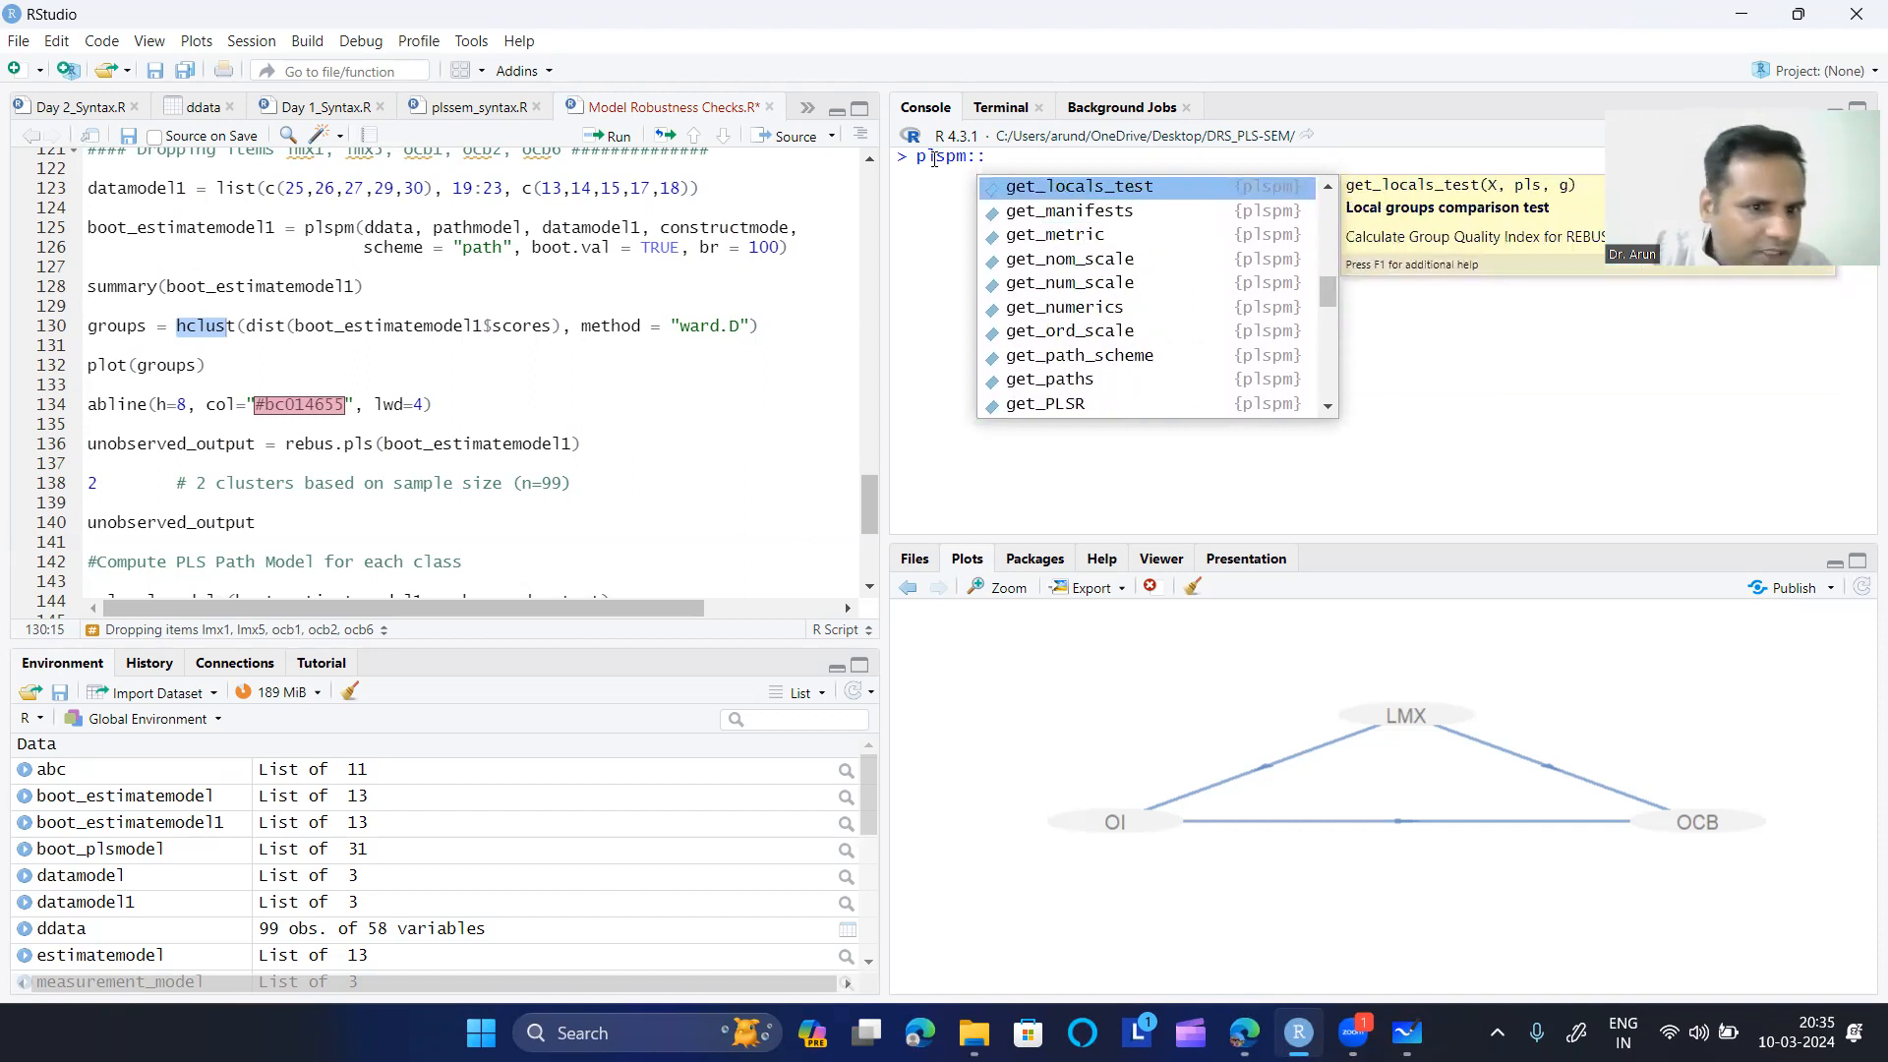
pyautogui.press('Up')
pyautogui.press('Up')
pyautogui.press('Up')
pyautogui.press('Up')
pyautogui.press('Down')
pyautogui.press('Down')
pyautogui.press('Down')
pyautogui.press('Down')
pyautogui.press('Down')
pyautogui.press('Down')
pyautogui.press('Down')
pyautogui.press('Down')
pyautogui.press('Down')
pyautogui.press('Down')
pyautogui.press('Down')
pyautogui.press('Down')
pyautogui.press('Down')
pyautogui.press('Down')
pyautogui.press('Down')
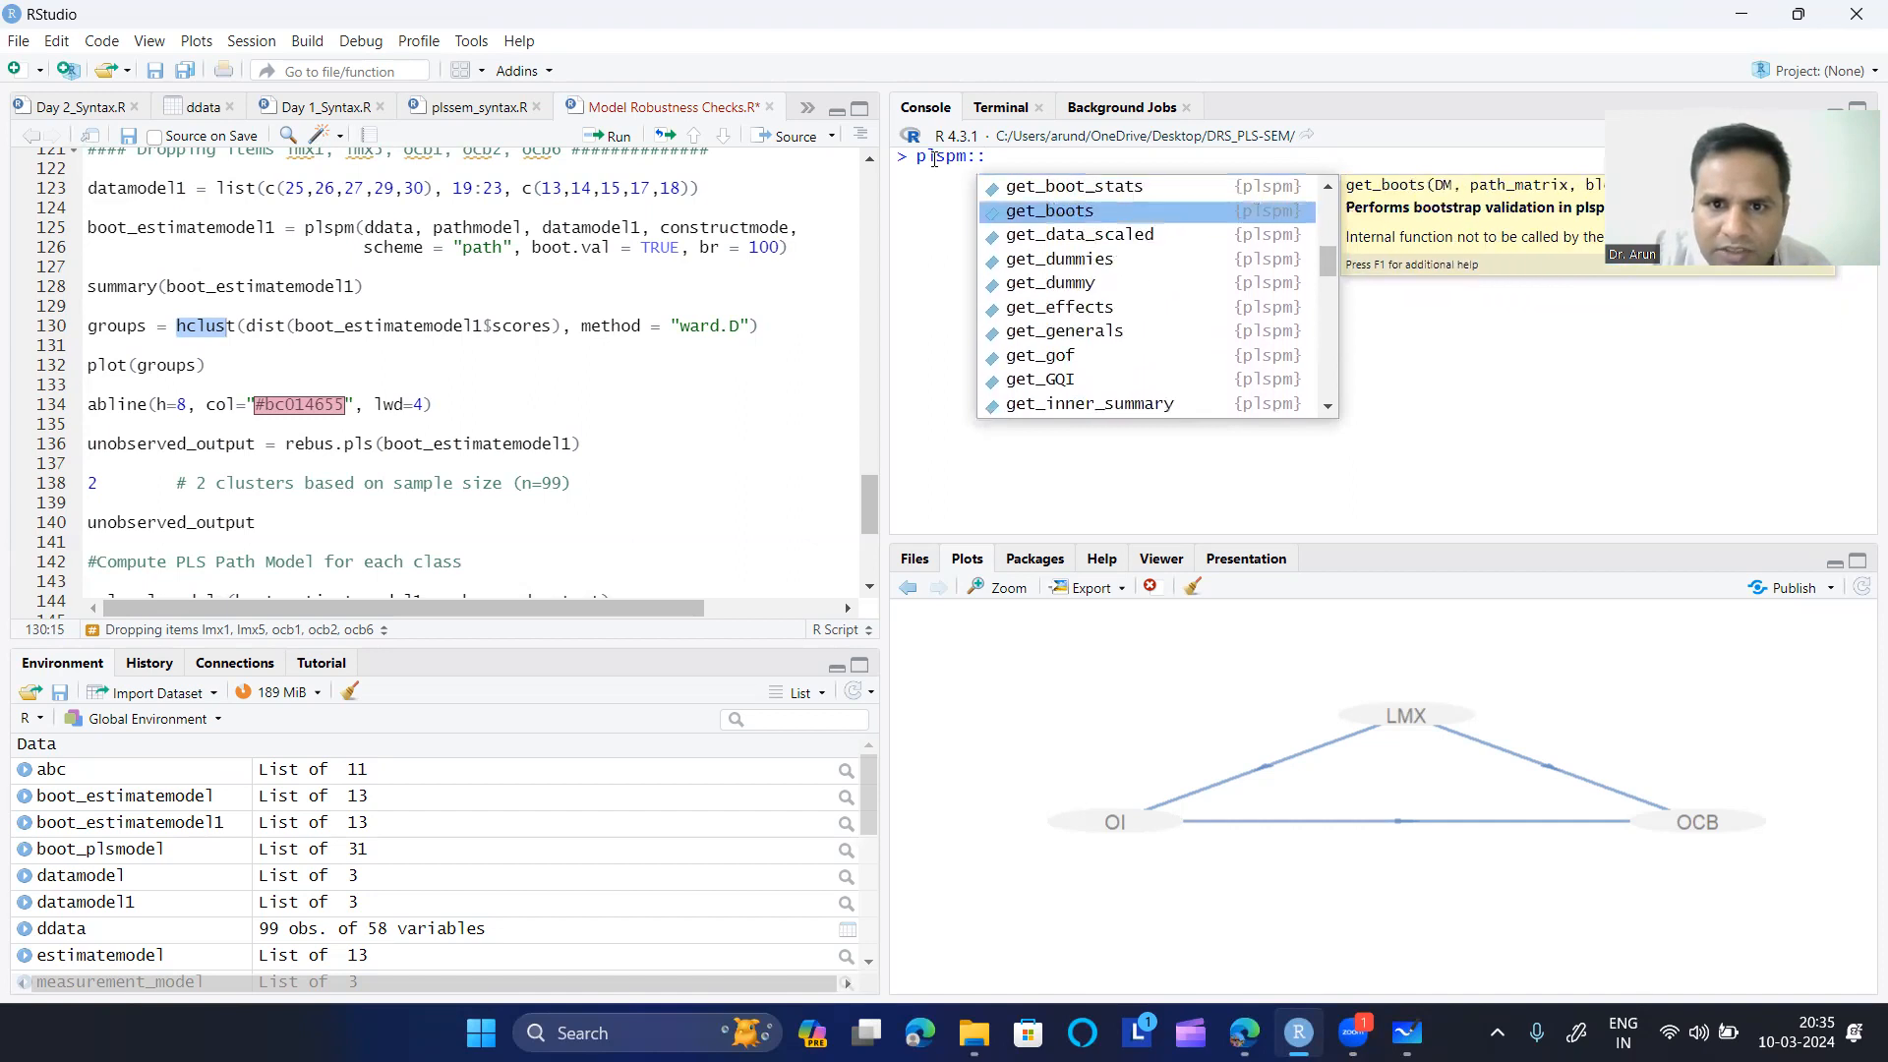
pyautogui.press('Down')
pyautogui.press('Down')
pyautogui.press('Down')
pyautogui.press('Down')
pyautogui.press('Down')
pyautogui.press('Down')
pyautogui.press('Down')
pyautogui.press('Down')
pyautogui.press('Down')
pyautogui.press('Down')
pyautogui.press('Down')
pyautogui.press('Down')
pyautogui.press('Down')
pyautogui.press('Down')
pyautogui.press('Down')
pyautogui.press('Down')
pyautogui.press('Down')
pyautogui.press('Down')
pyautogui.press('Down')
pyautogui.press('Down')
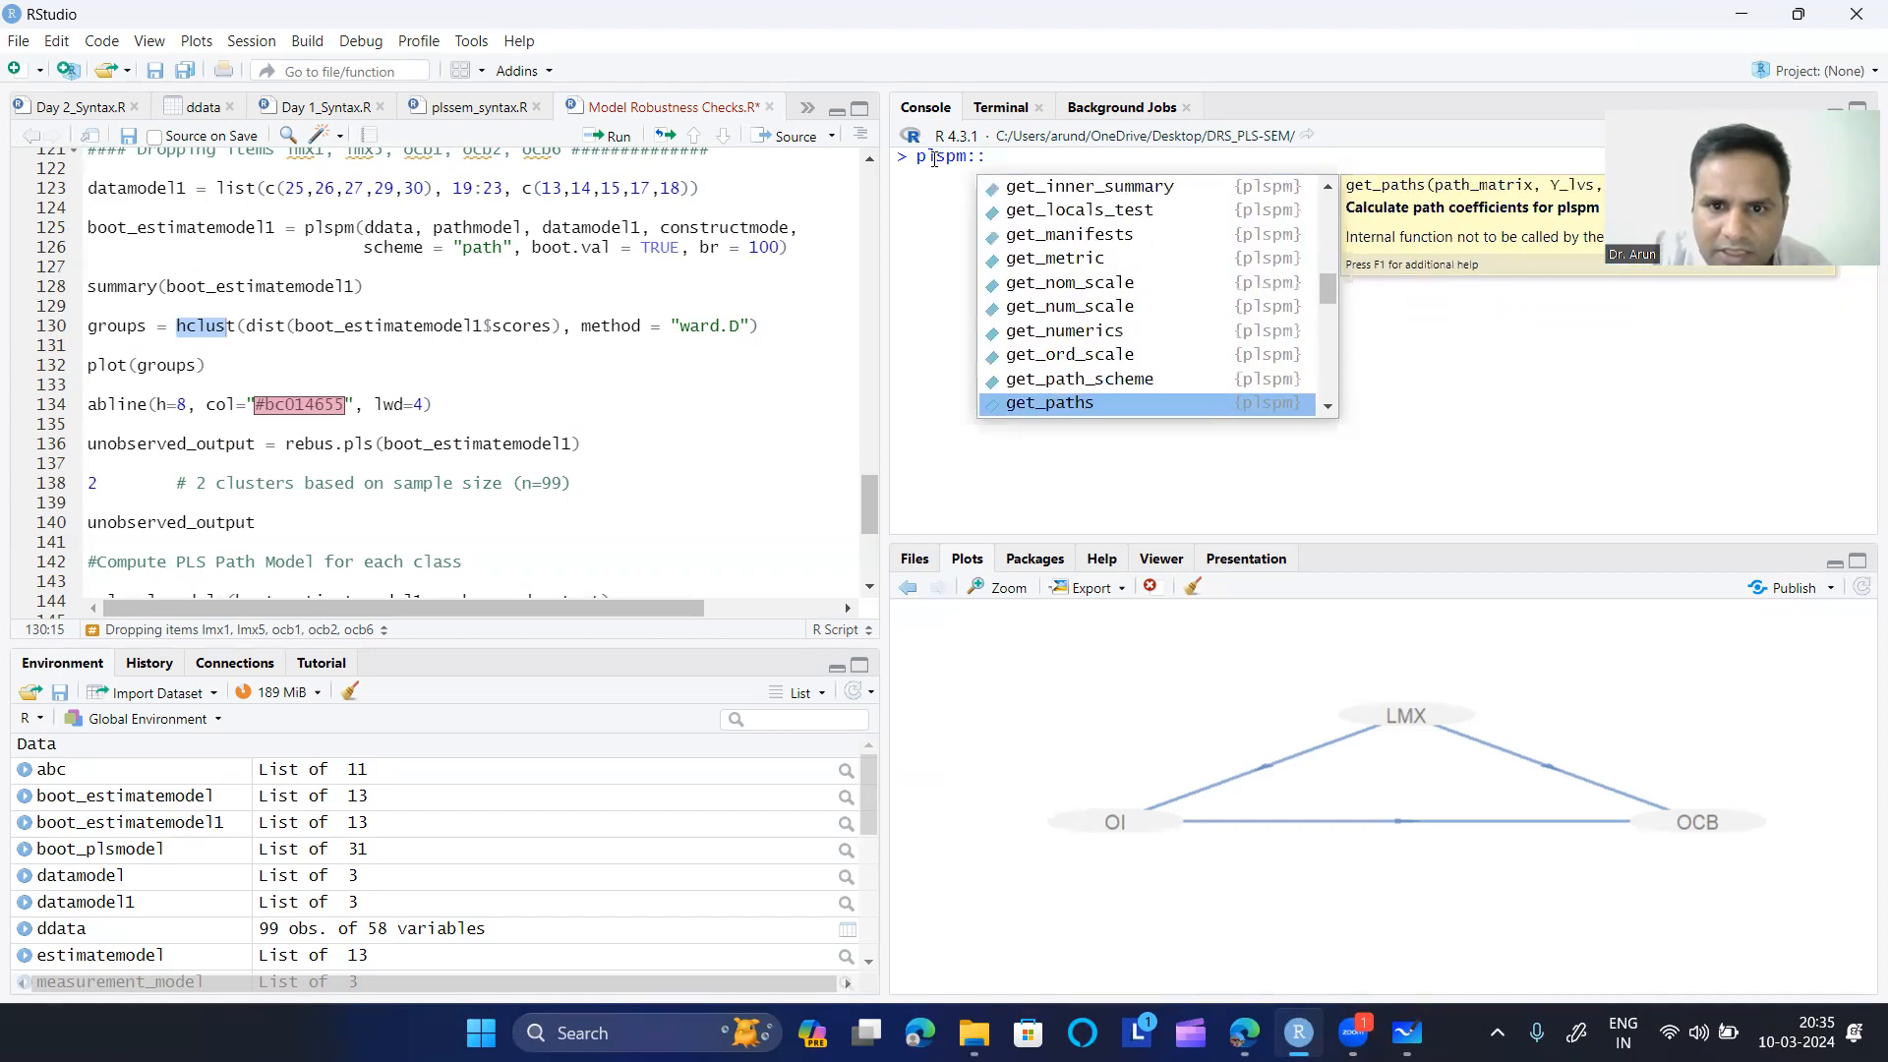
pyautogui.press('Up')
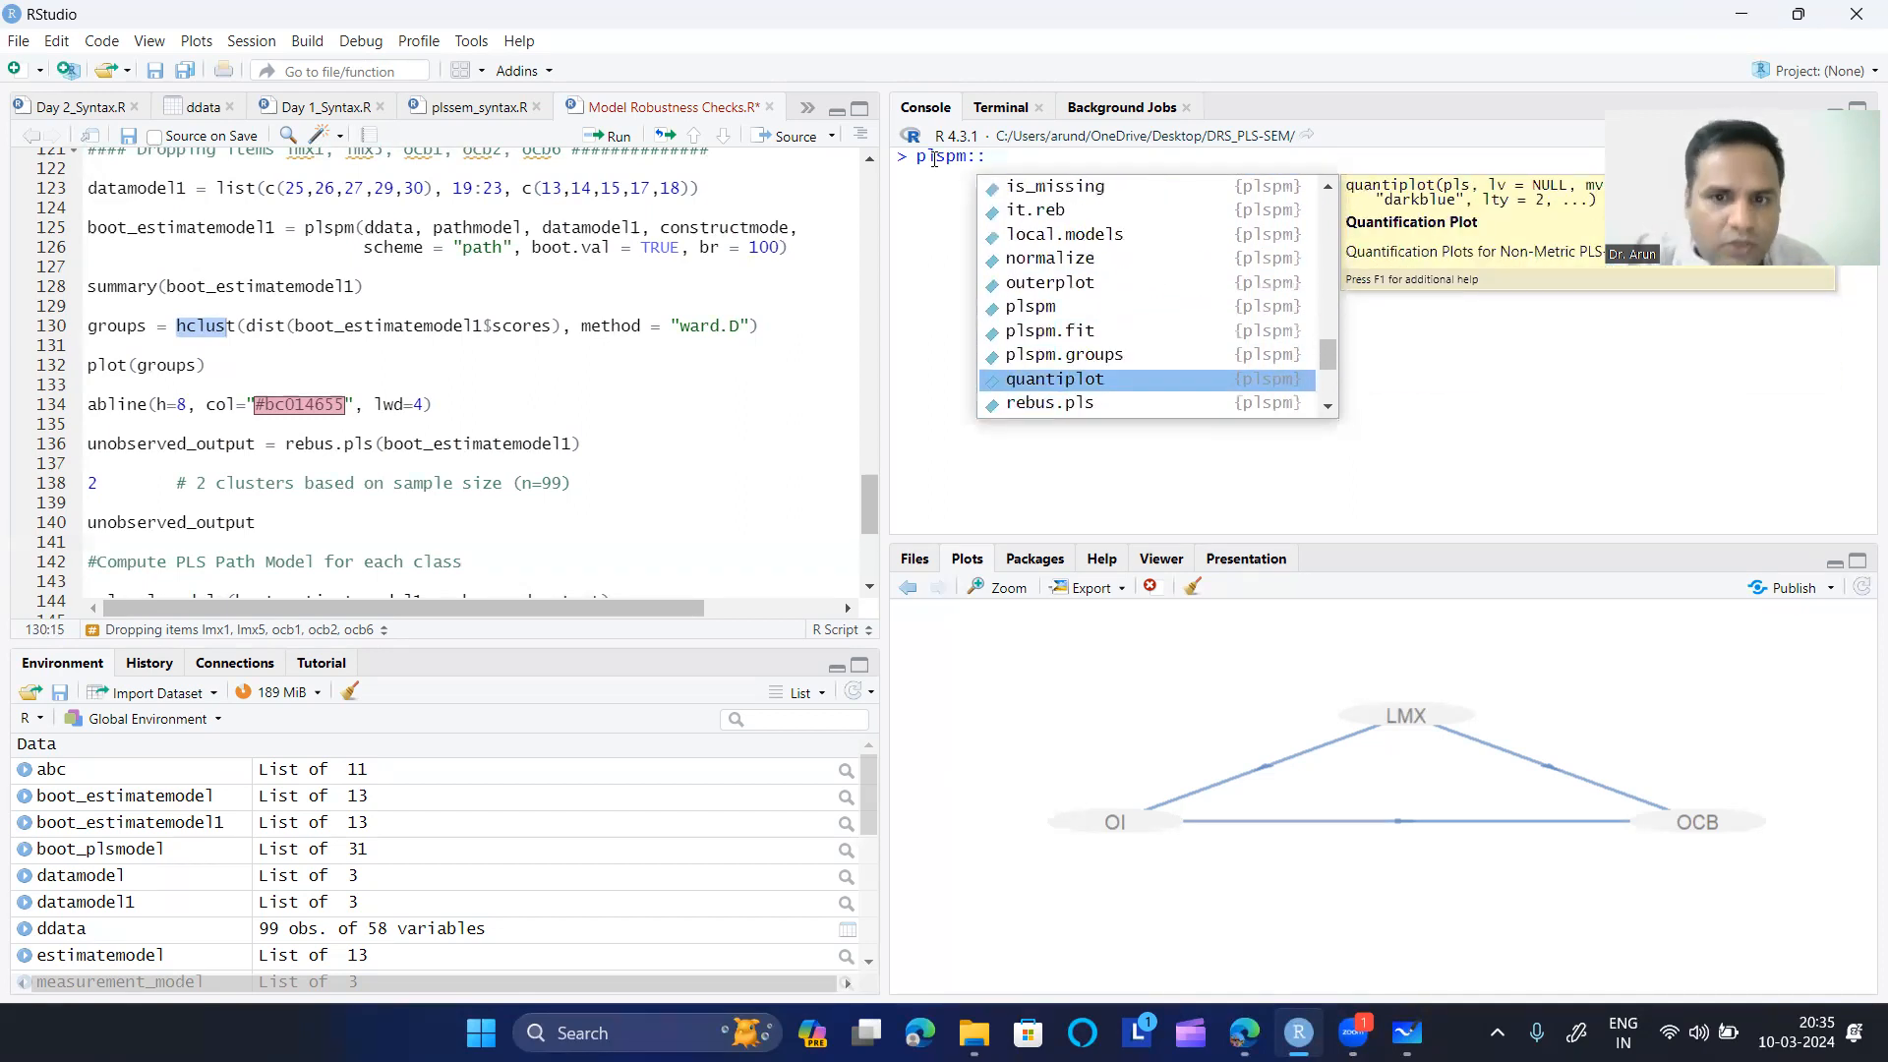
# - Clear the plspm:: entry from the console and highlight hclust in the script line that defines groups
pyautogui.click(260, 387)
pyautogui.click(1062, 199)
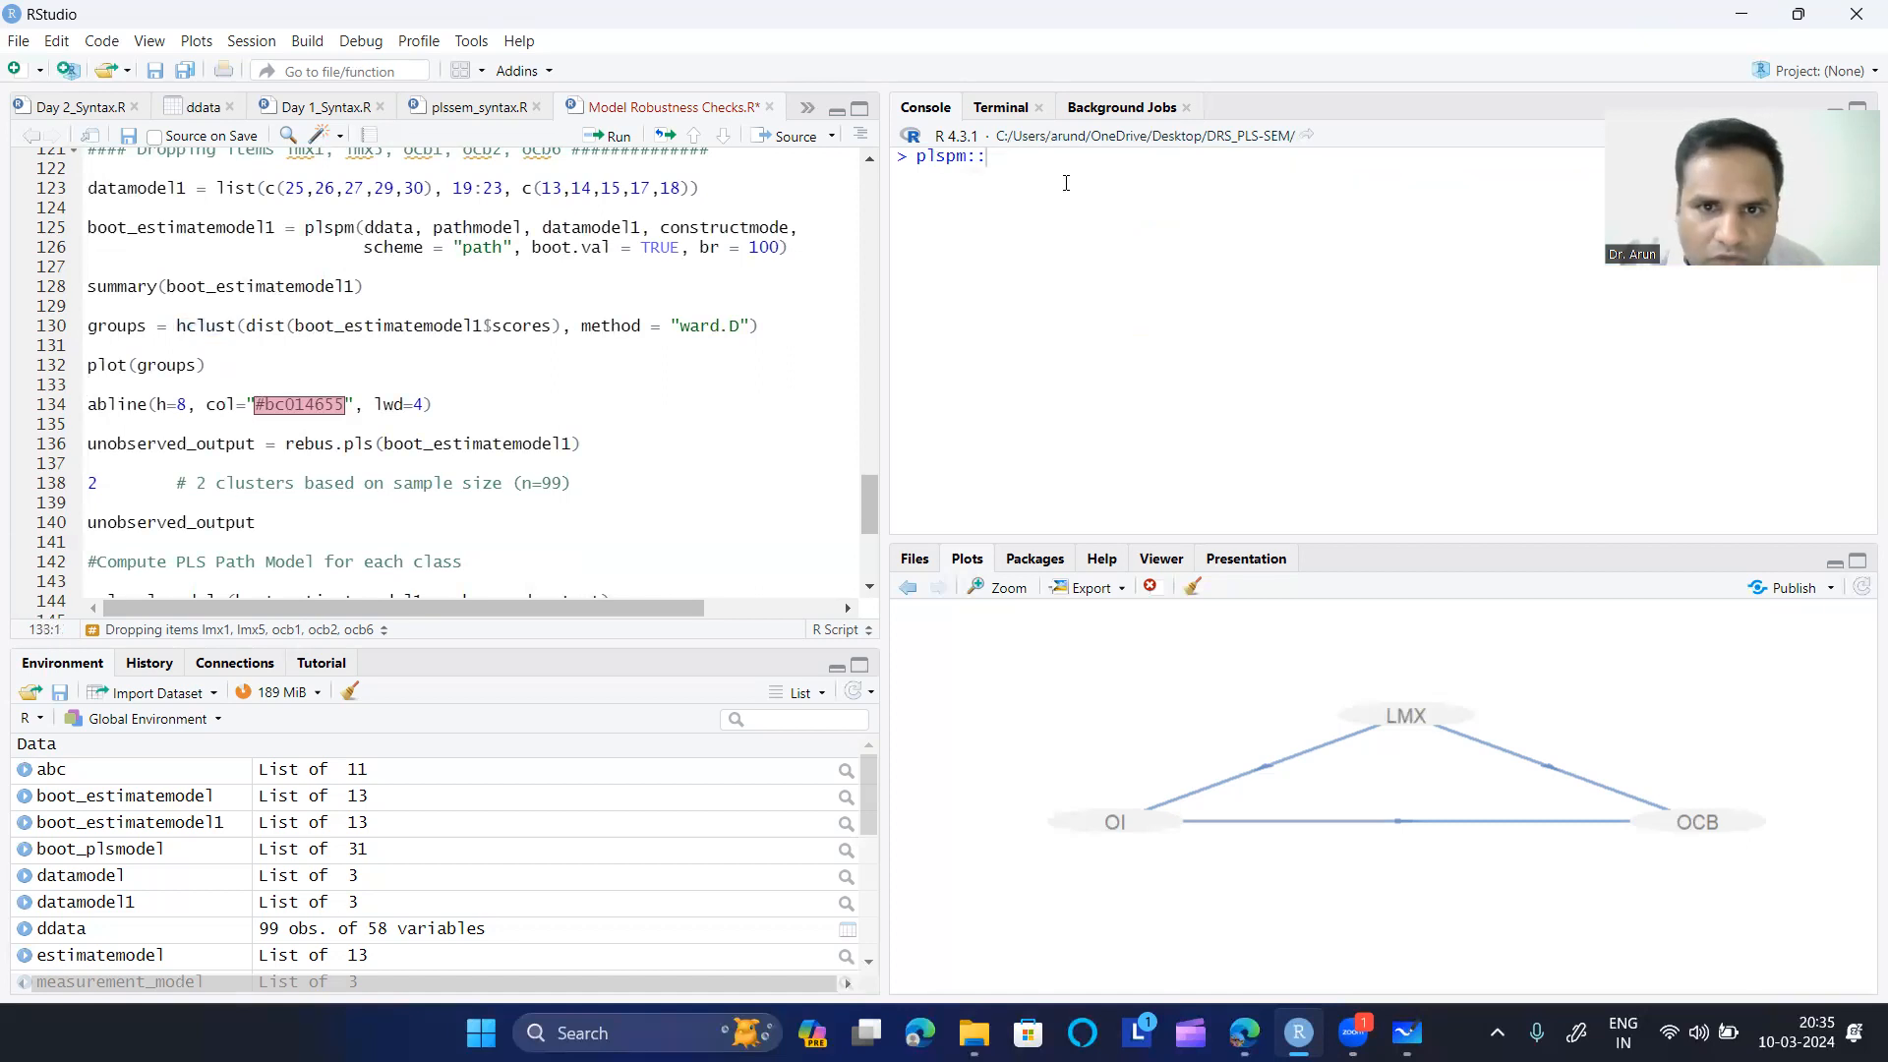
pyautogui.press('BackSpace')
pyautogui.press('BackSpace')
pyautogui.press('BackSpace')
pyautogui.press('BackSpace')
pyautogui.press('BackSpace')
pyautogui.press('BackSpace')
pyautogui.press('BackSpace')
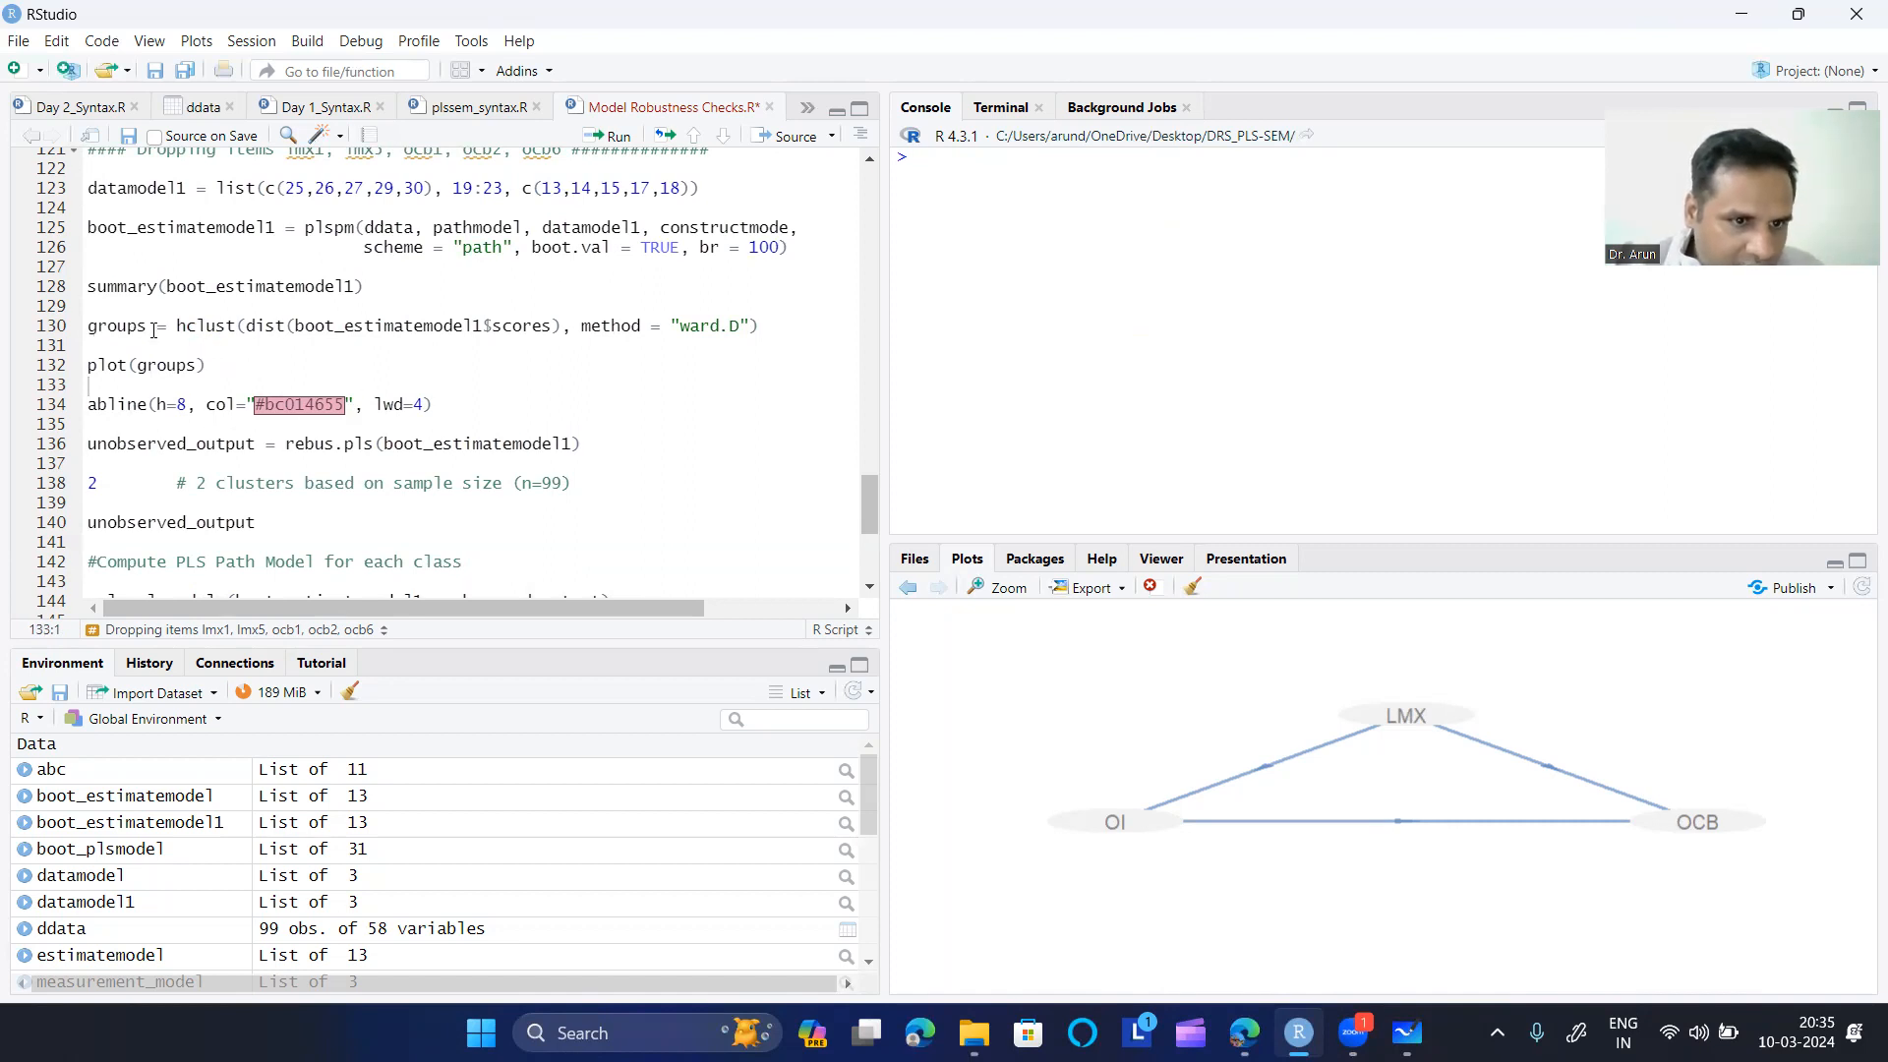
pyautogui.moveTo(179, 325); pyautogui.dragTo(239, 327)
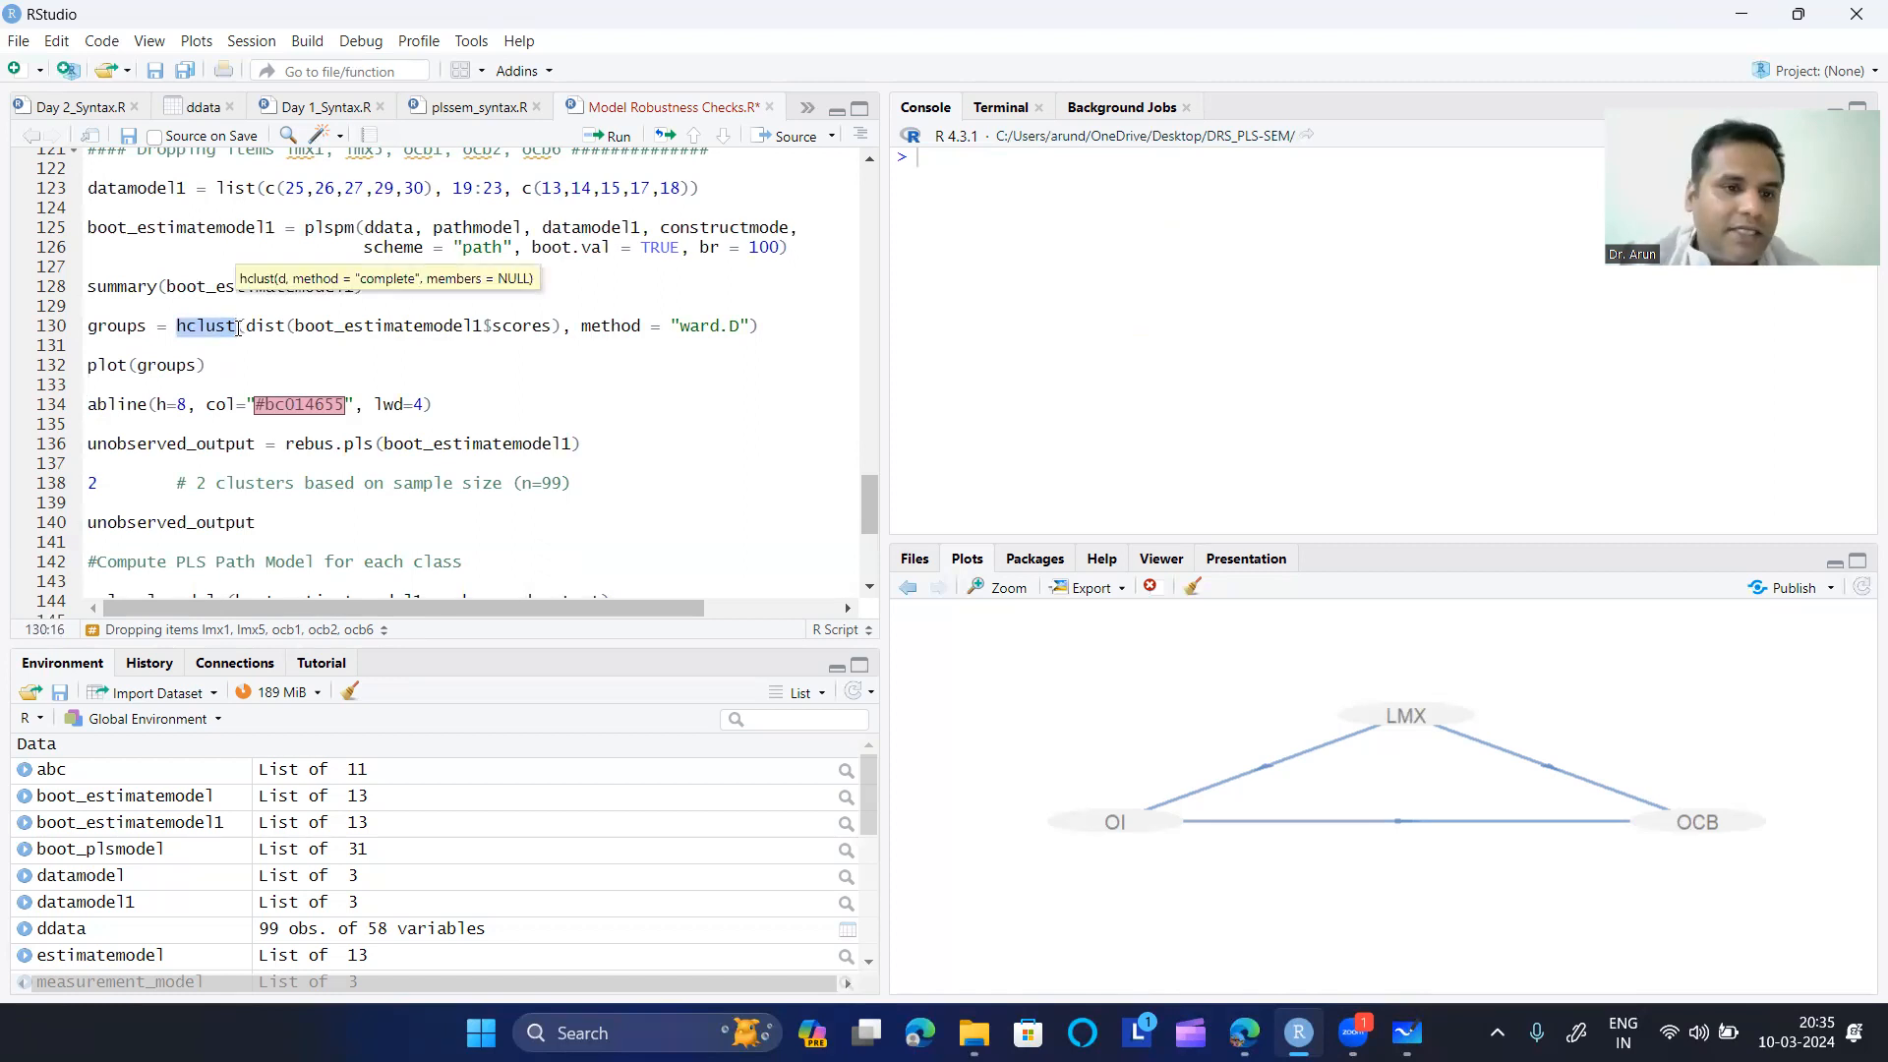
# - Highlight the boot_estimatemodel1 and scores arguments of the hclust line, compare them with the summary line, and point out the ward.D method
pyautogui.click(196, 329)
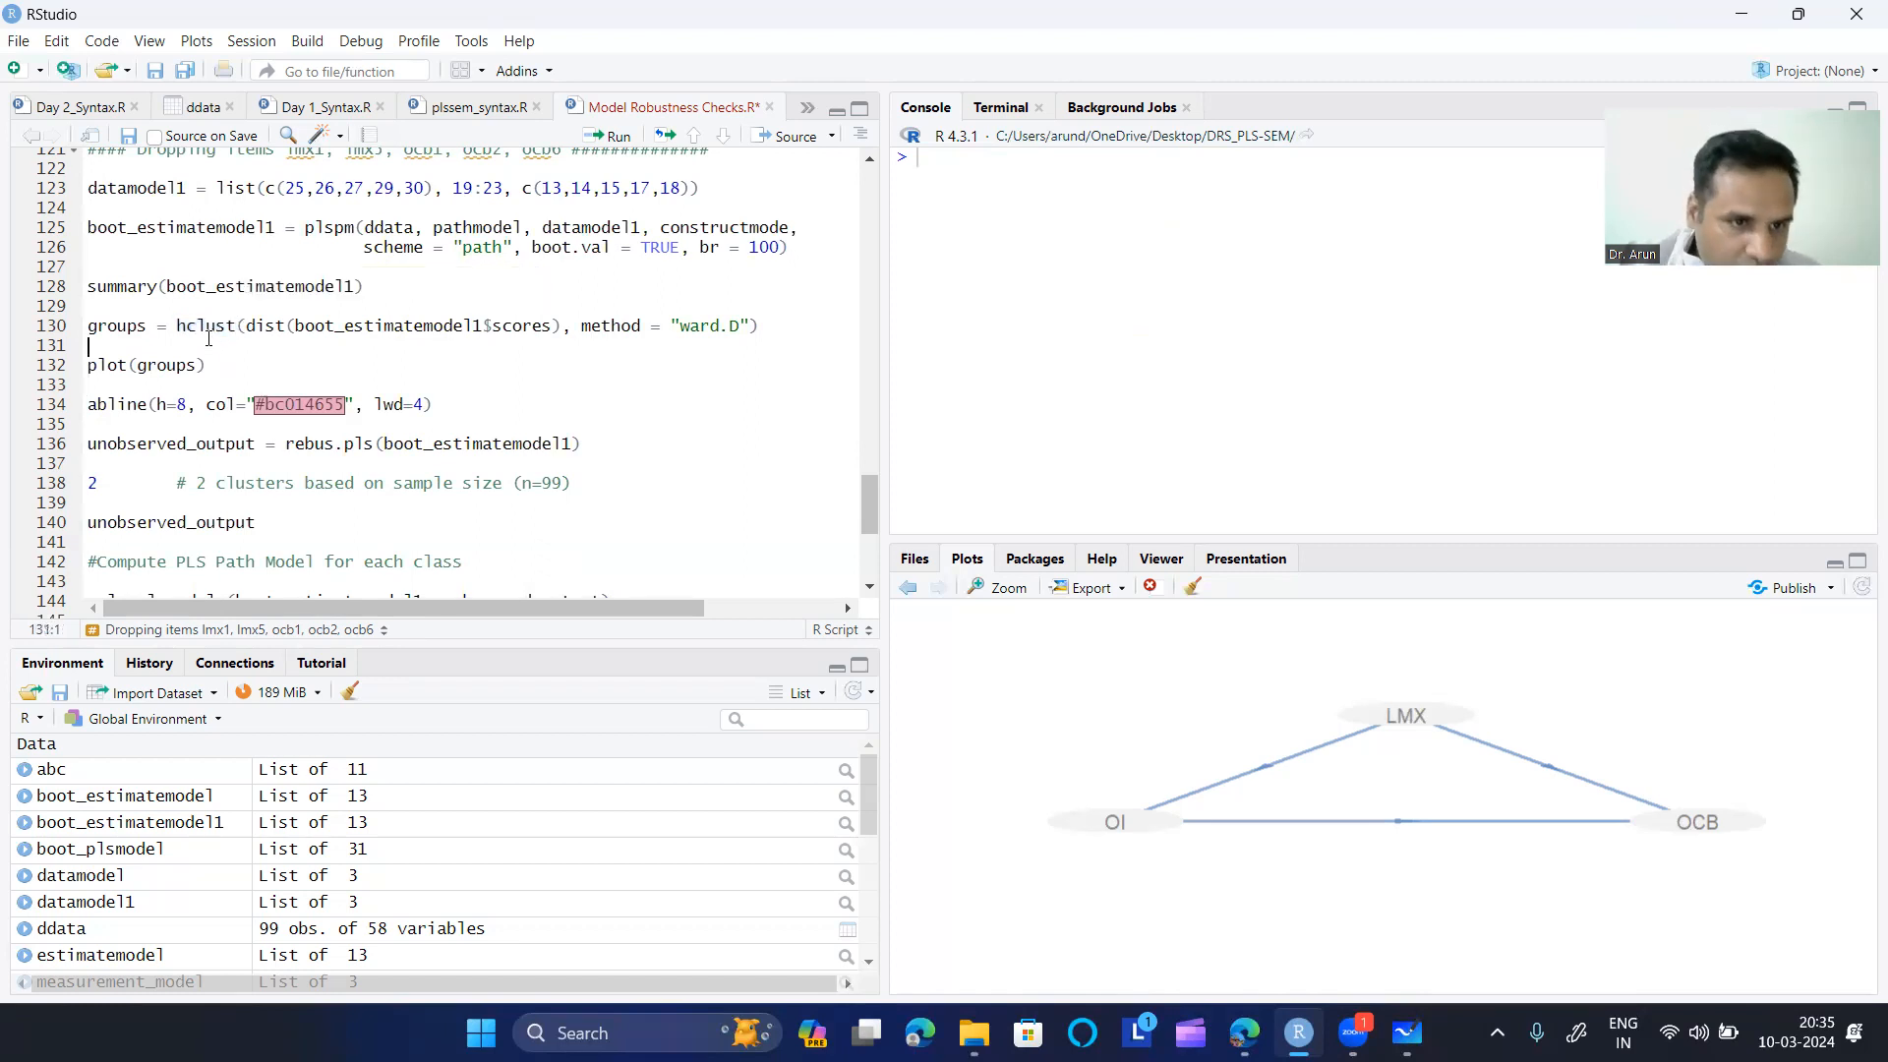
pyautogui.moveTo(294, 330); pyautogui.dragTo(553, 330)
pyautogui.click(454, 344)
pyautogui.moveTo(295, 330); pyautogui.dragTo(475, 328)
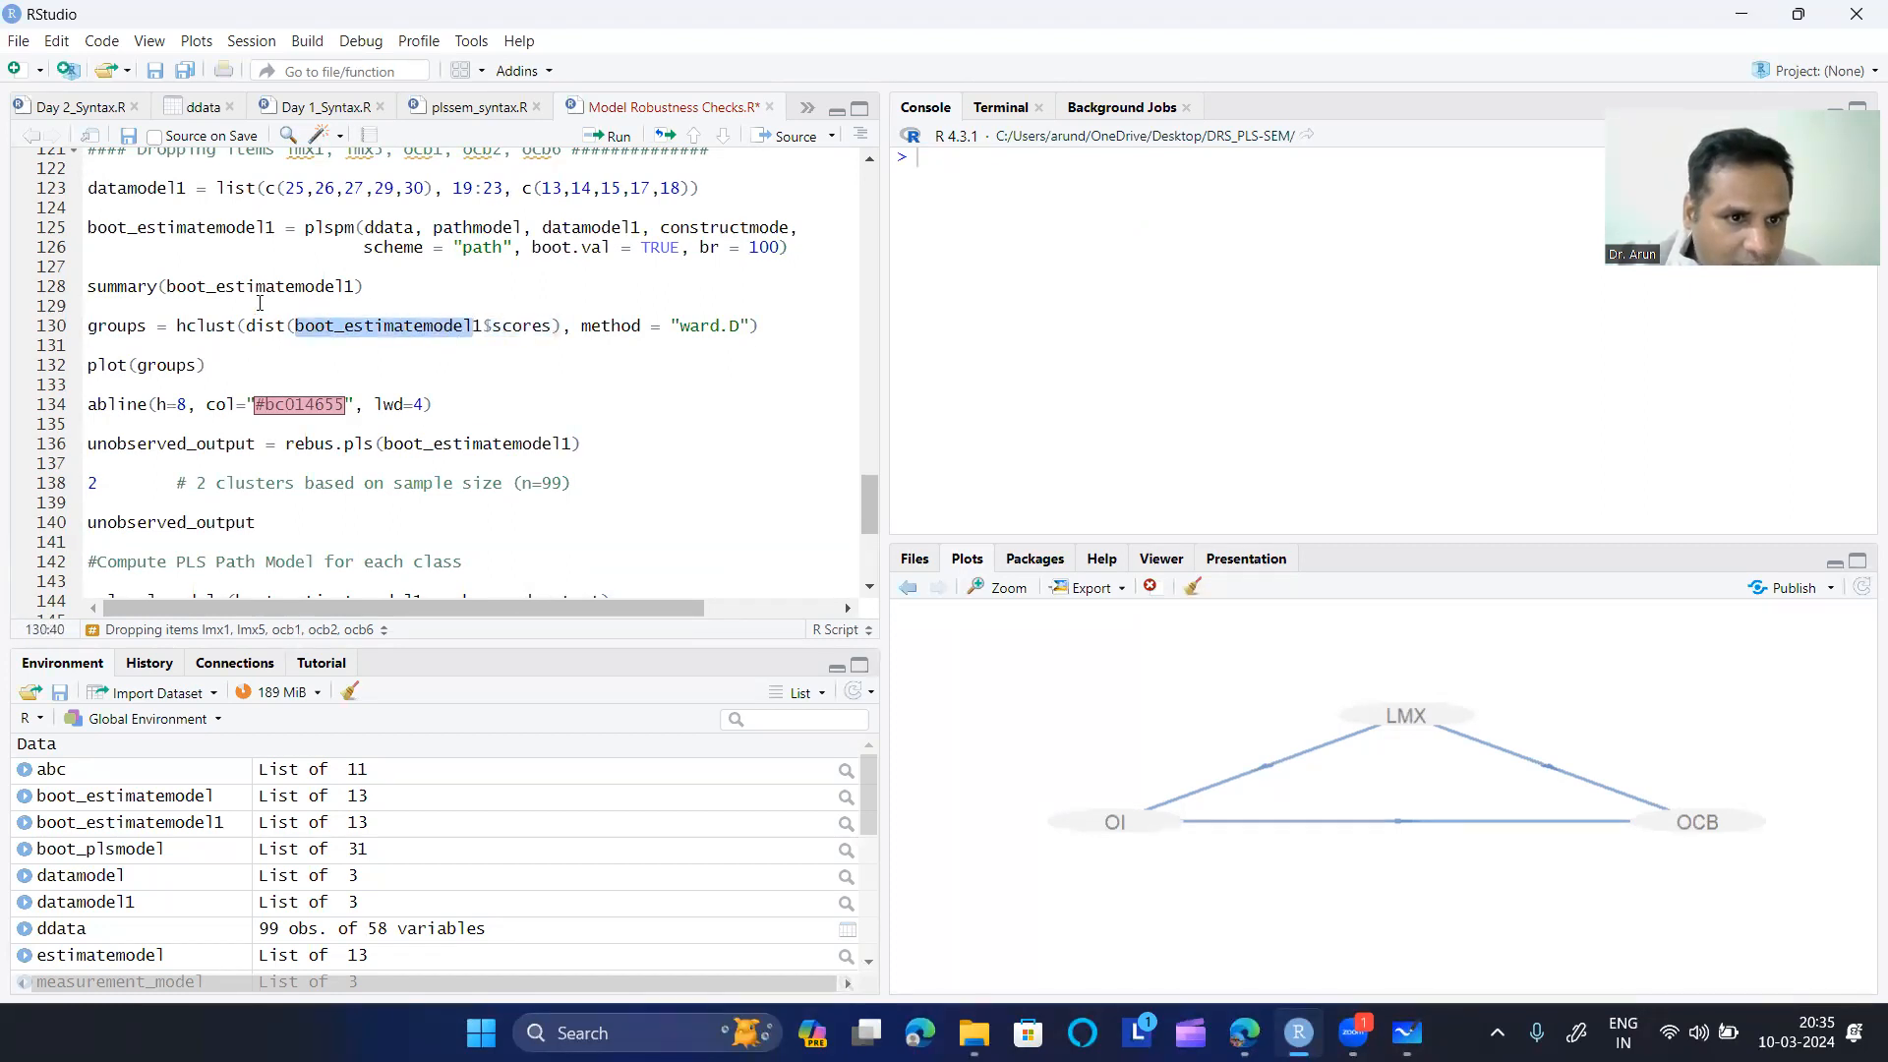
pyautogui.moveTo(168, 286); pyautogui.dragTo(357, 286)
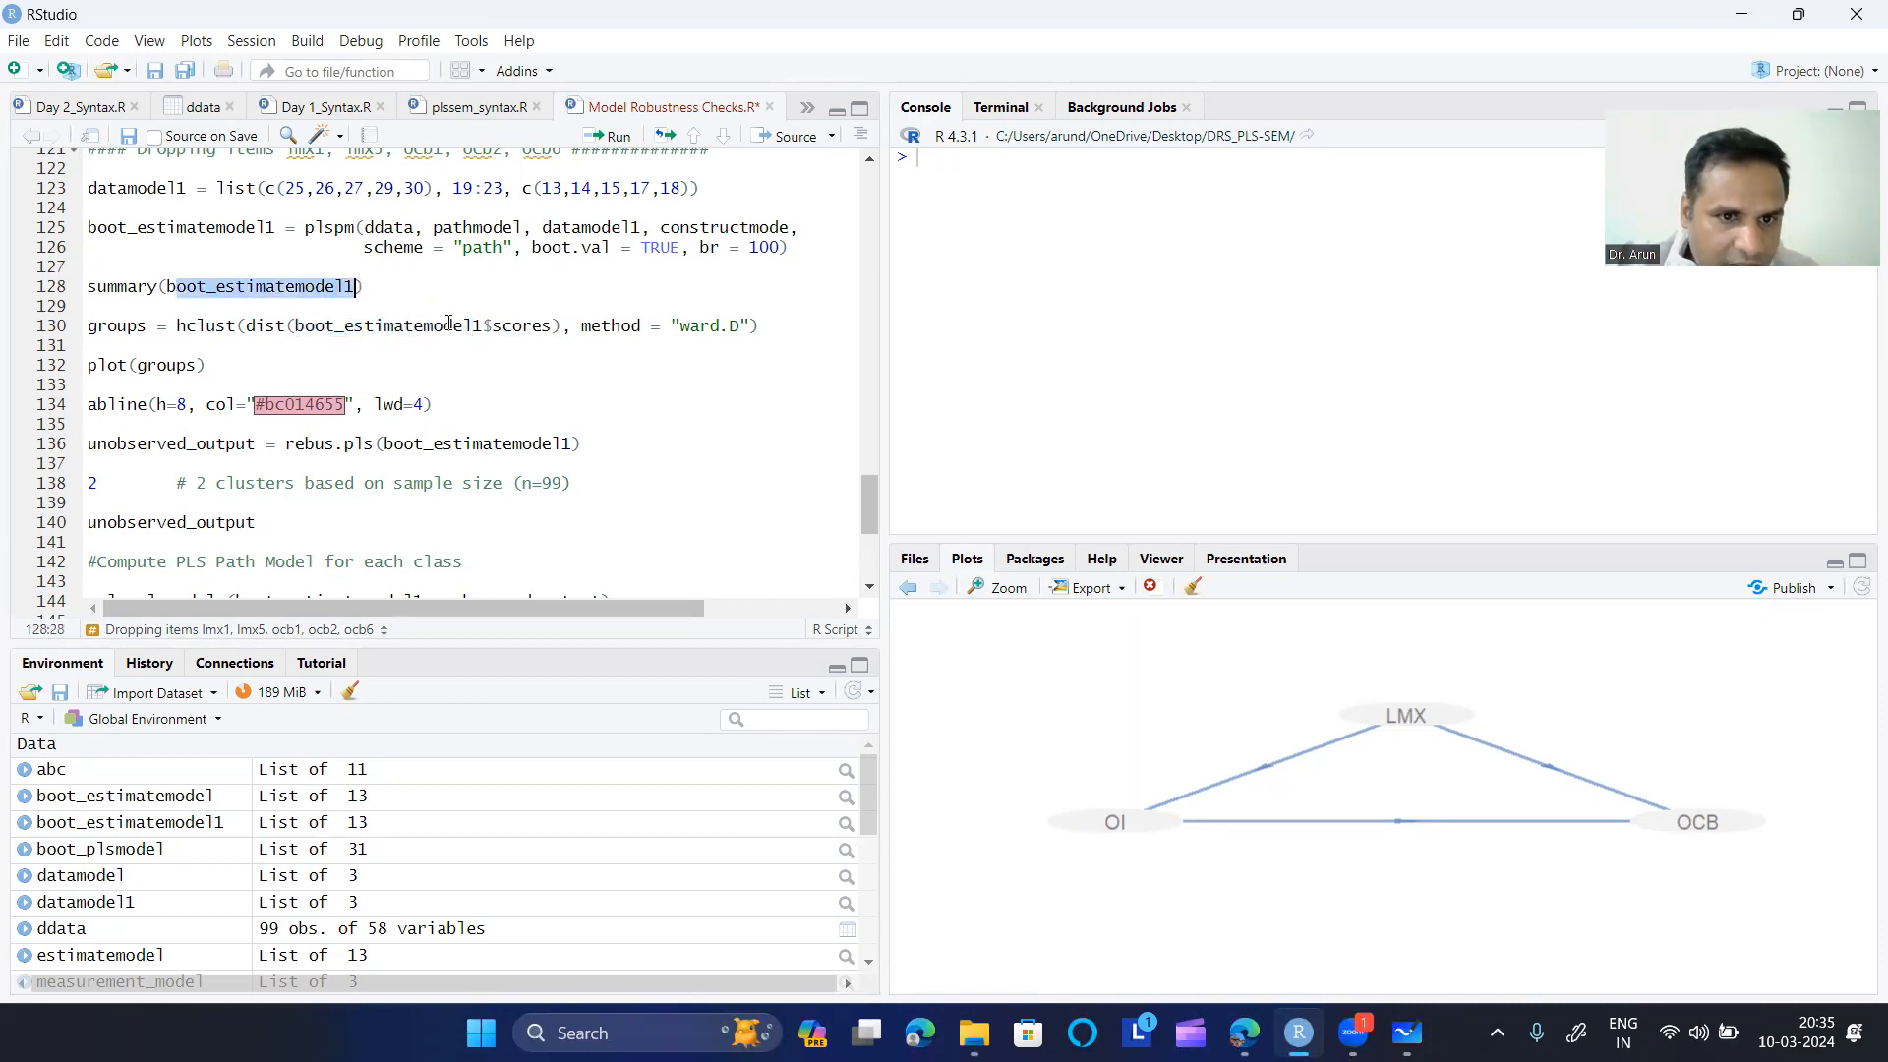
pyautogui.click(486, 329)
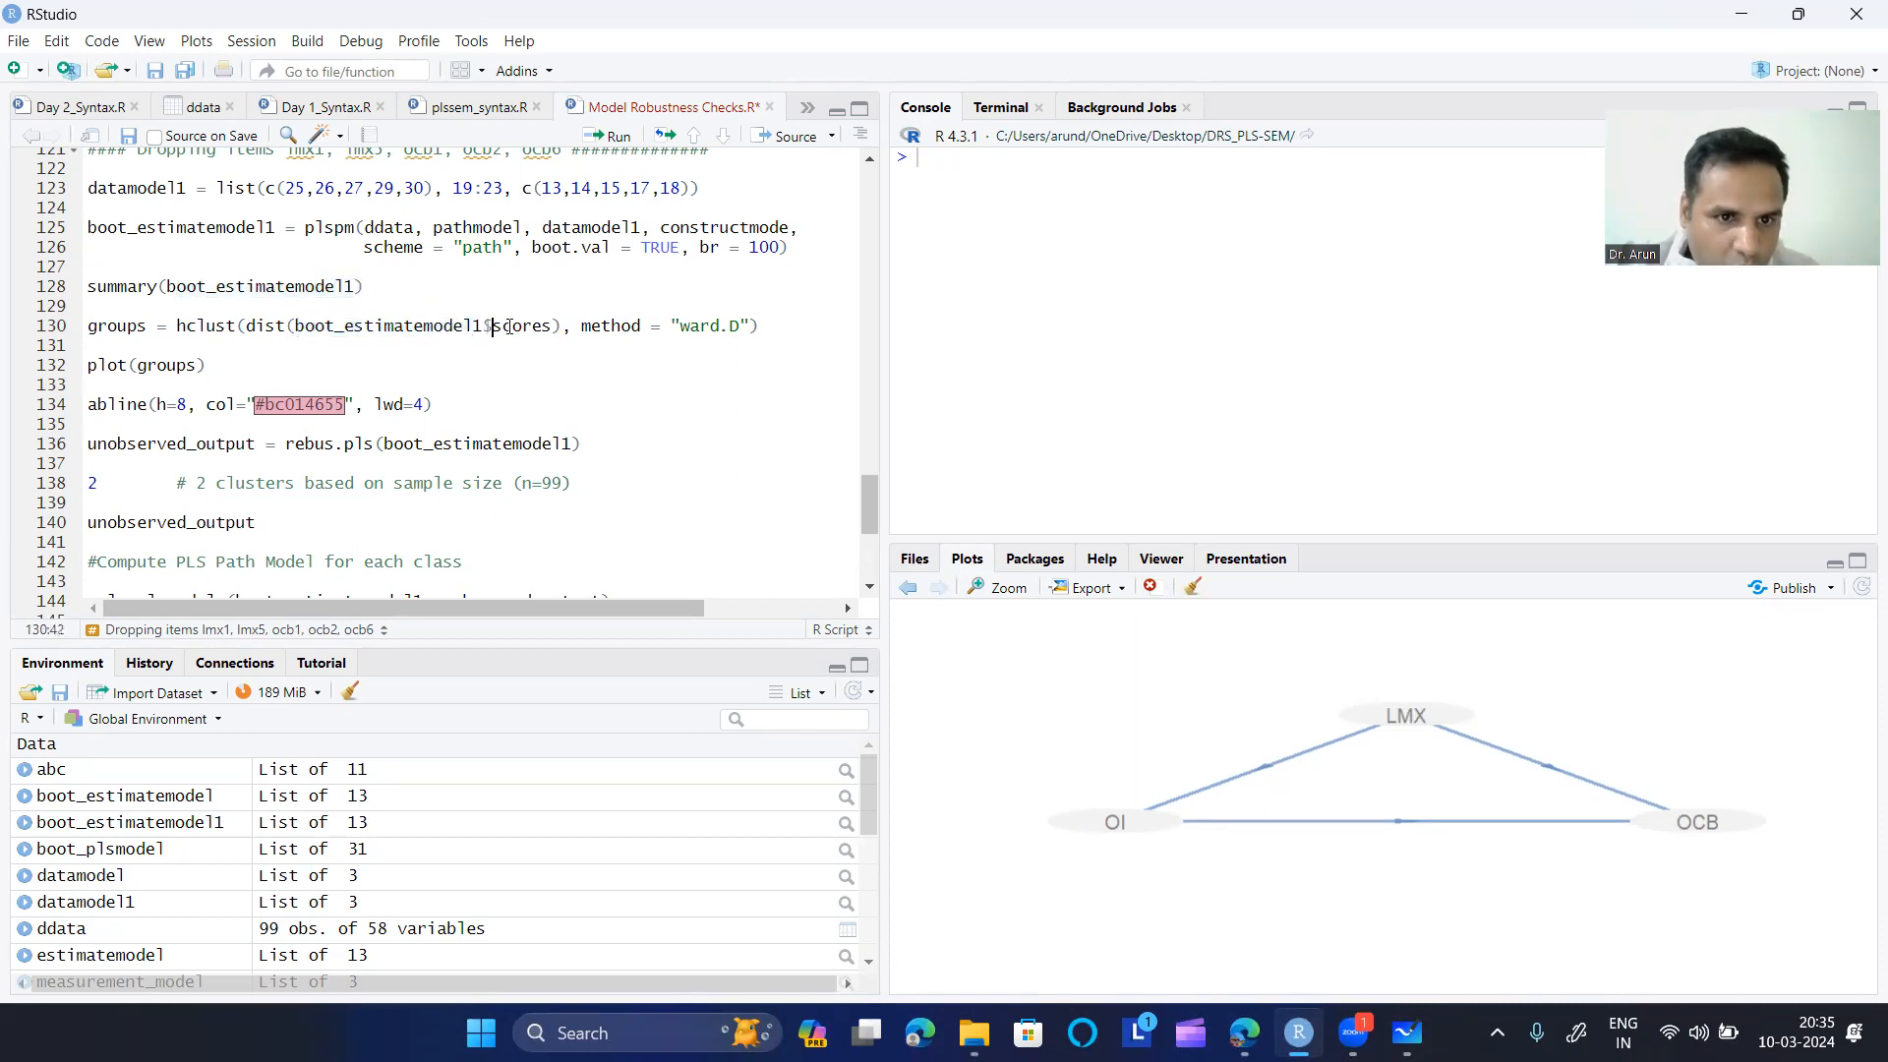
pyautogui.moveTo(500, 328); pyautogui.dragTo(544, 331)
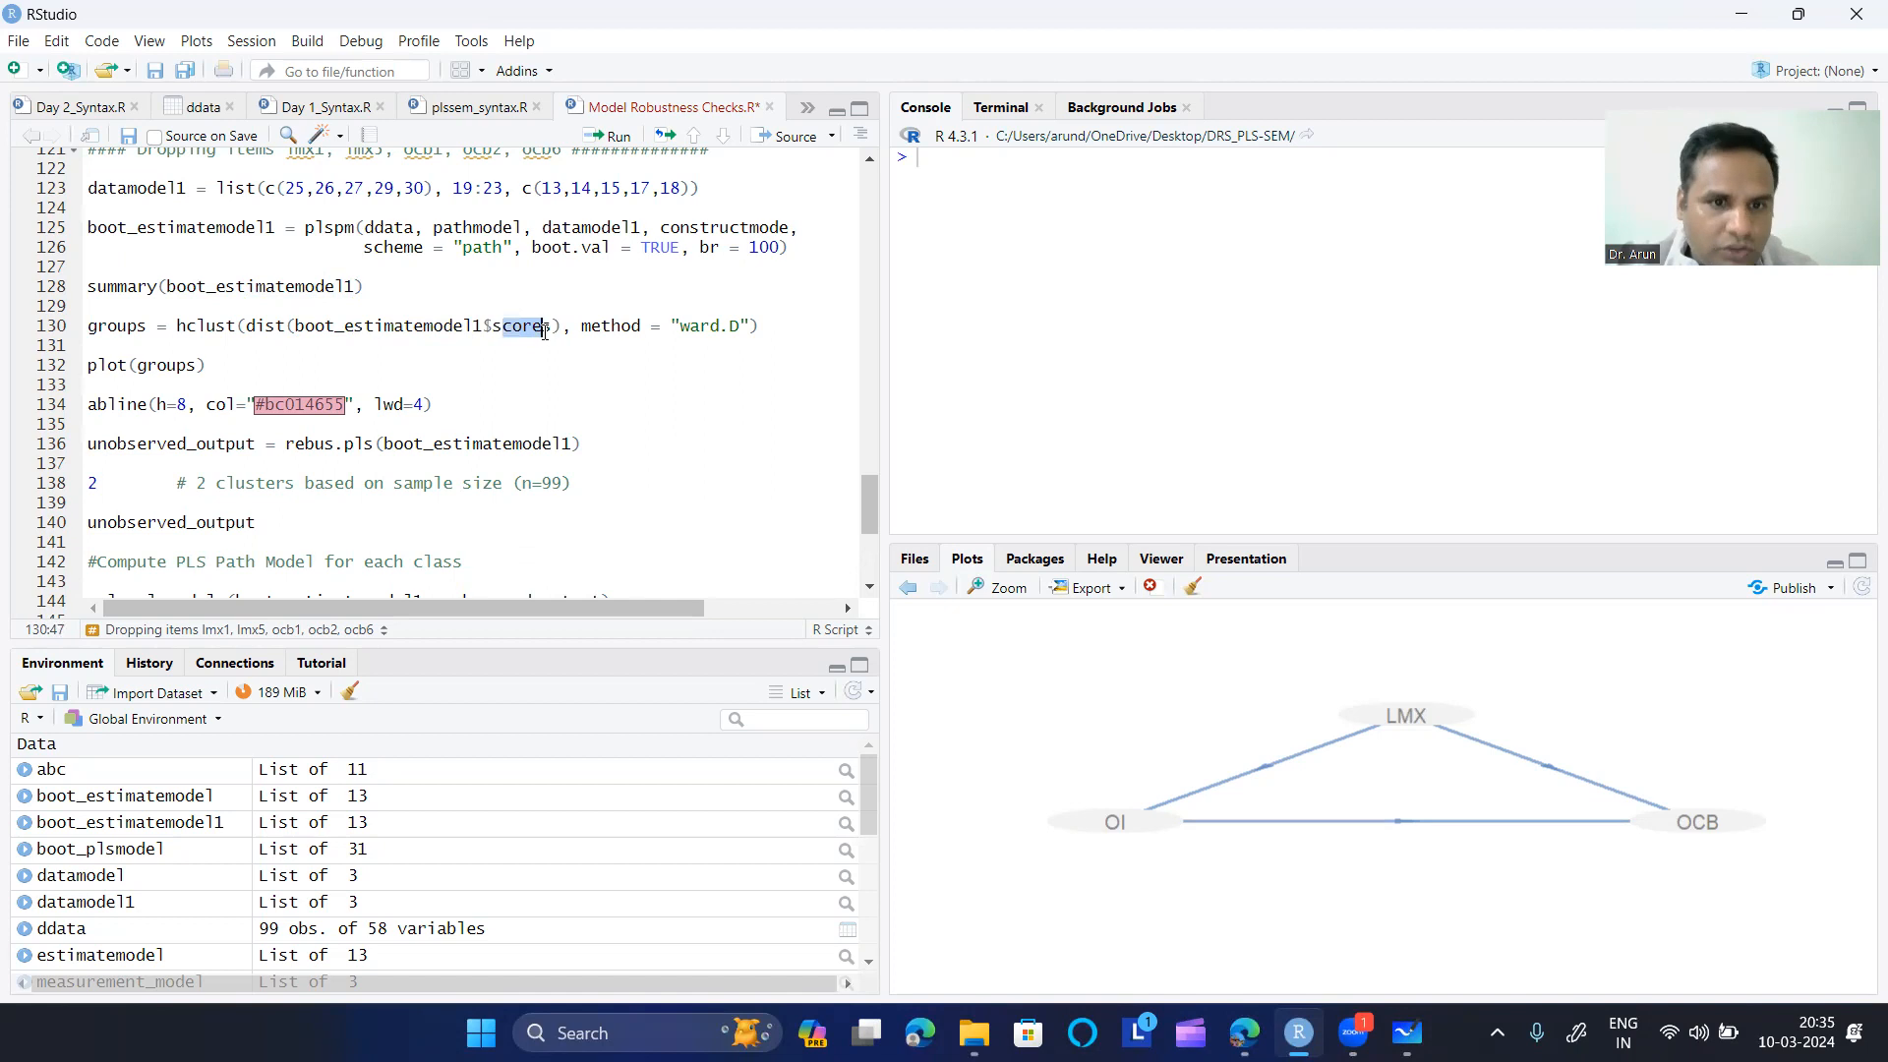
pyautogui.click(582, 330)
pyautogui.click(679, 329)
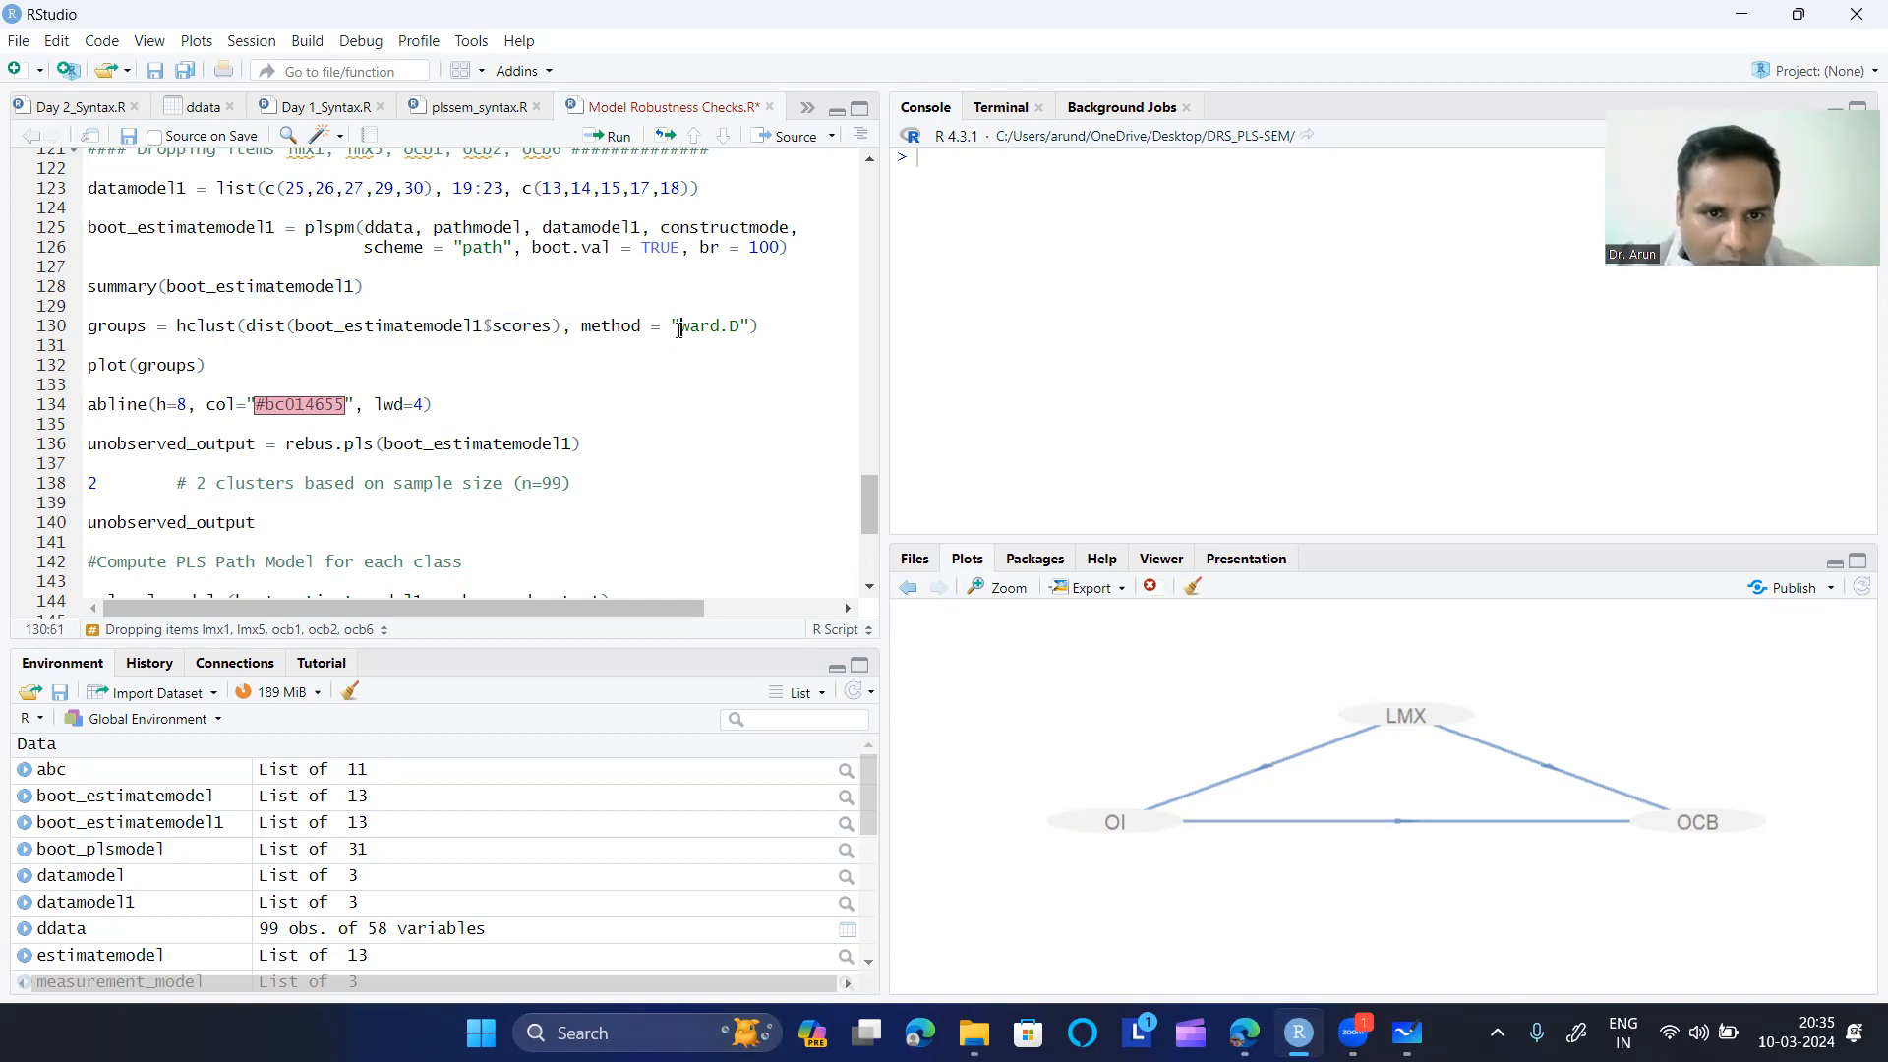
# - Run the script line that creates groups with hclust and method ward.D, and plot groups as a cluster dendrogram
pyautogui.moveTo(88, 327); pyautogui.dragTo(779, 331)
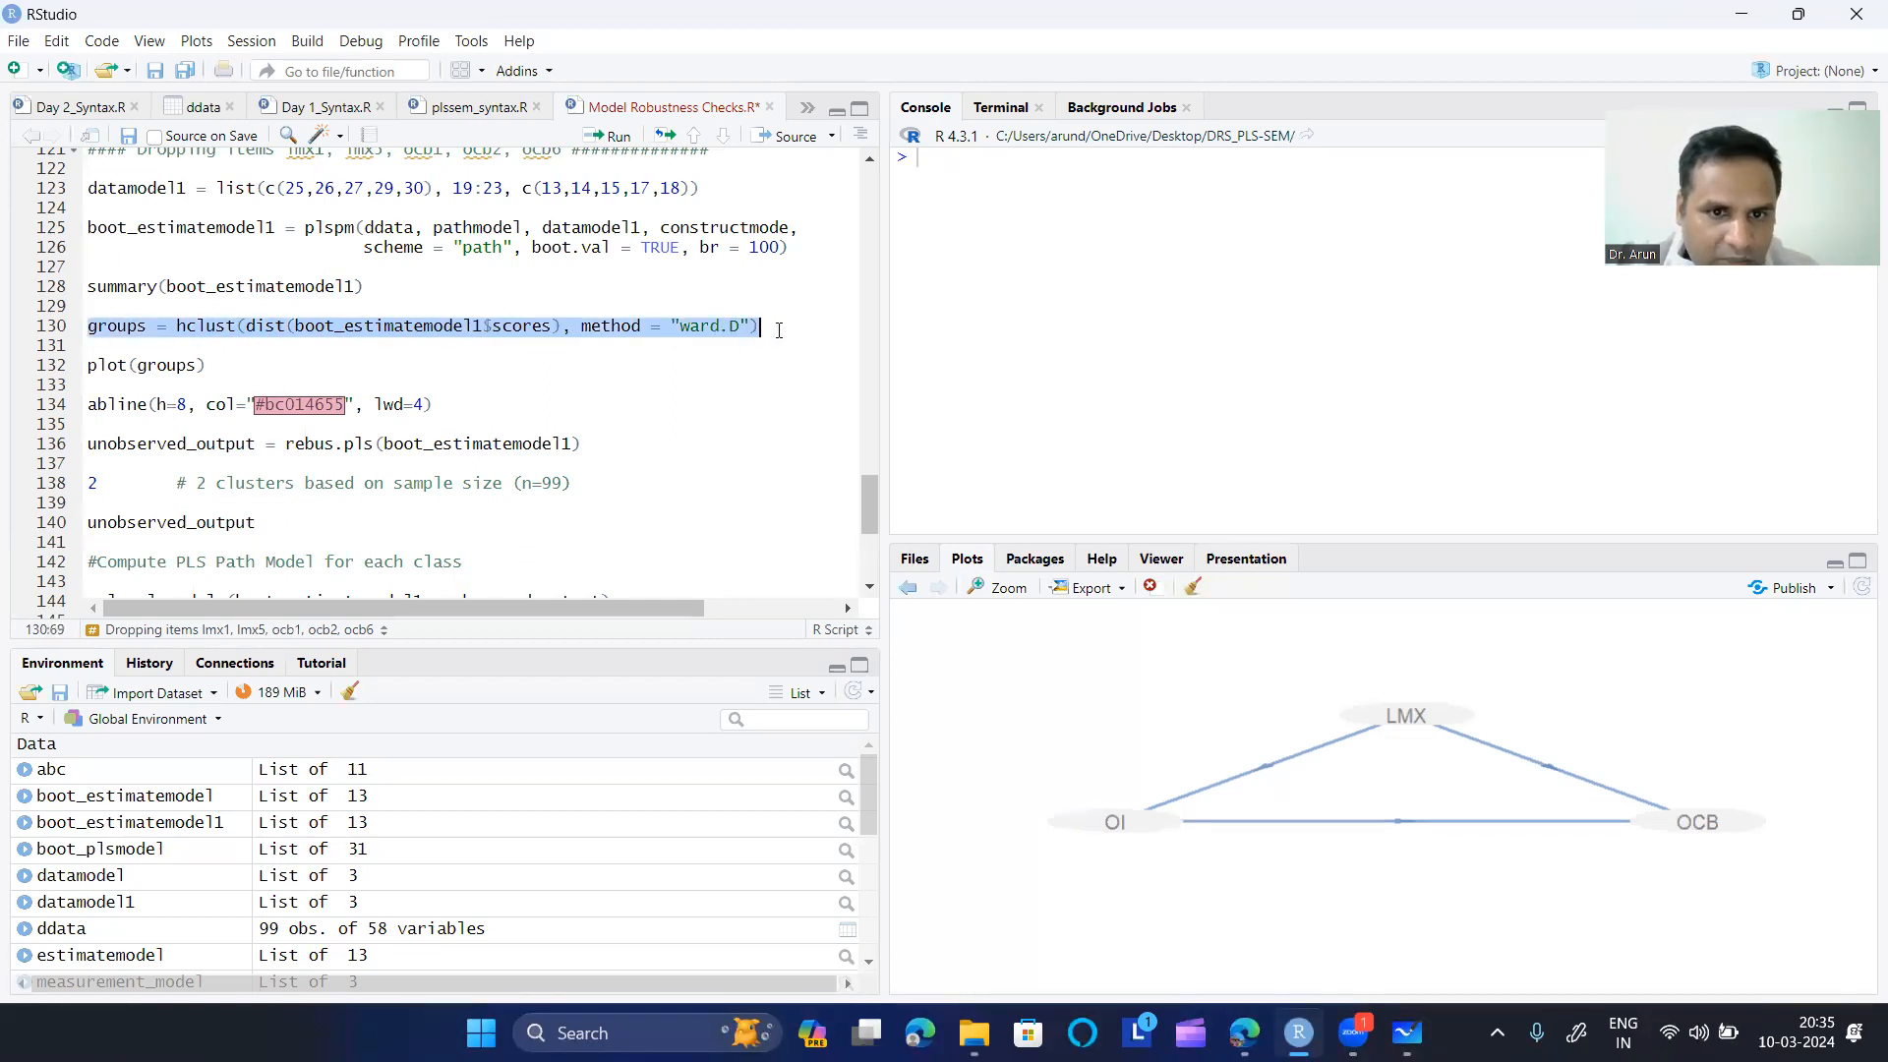
pyautogui.click(604, 137)
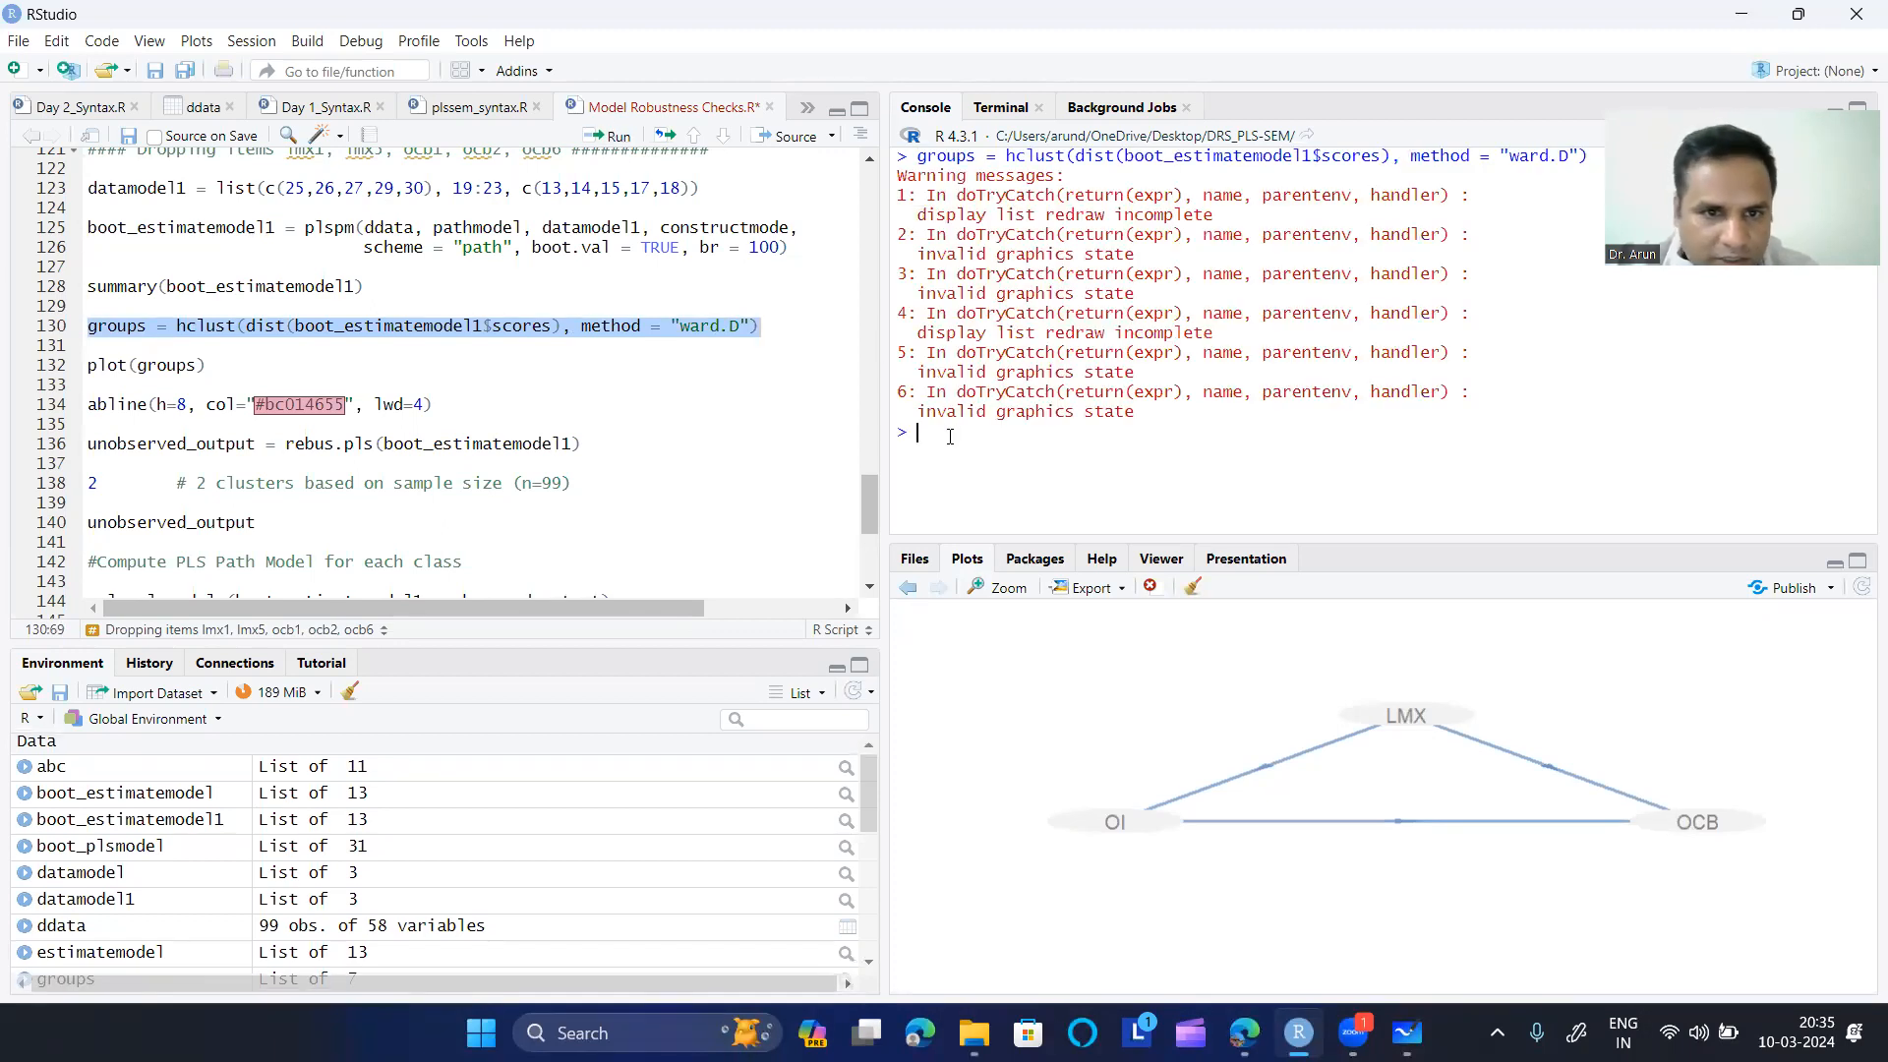
pyautogui.click(240, 365)
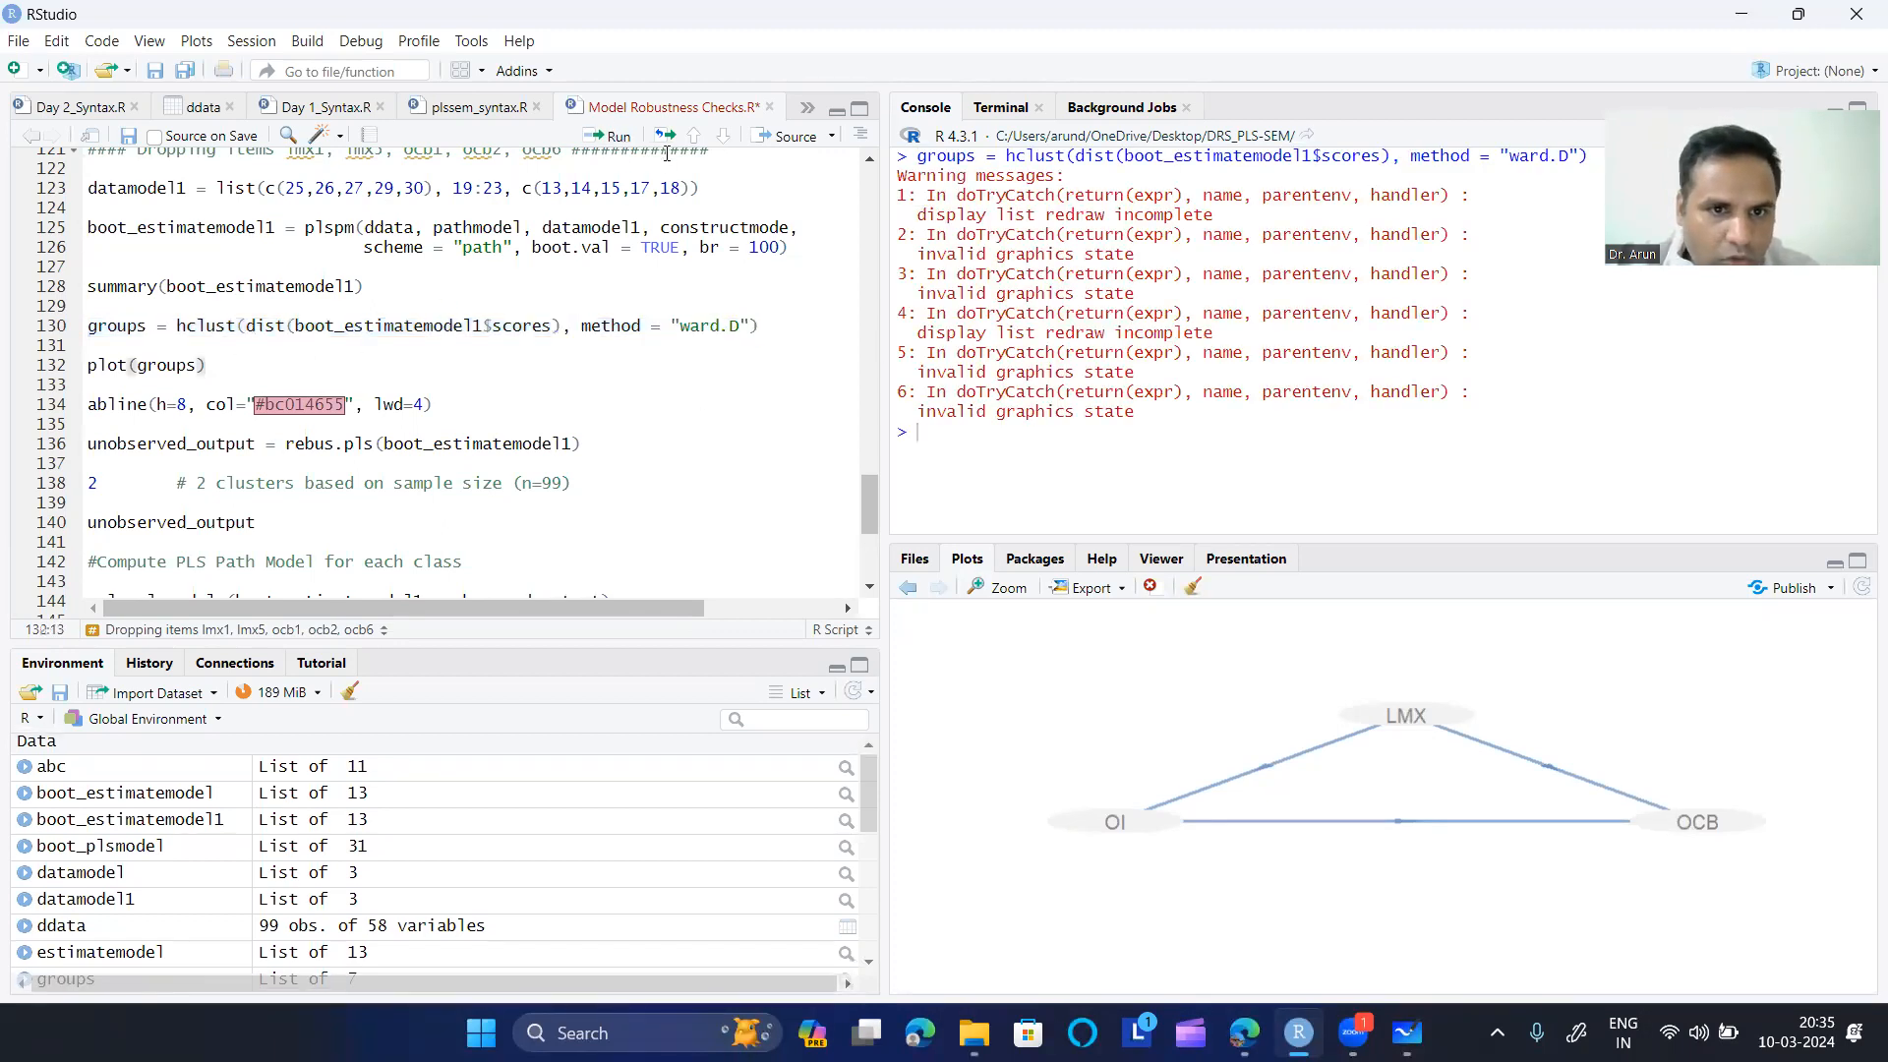
pyautogui.click(617, 137)
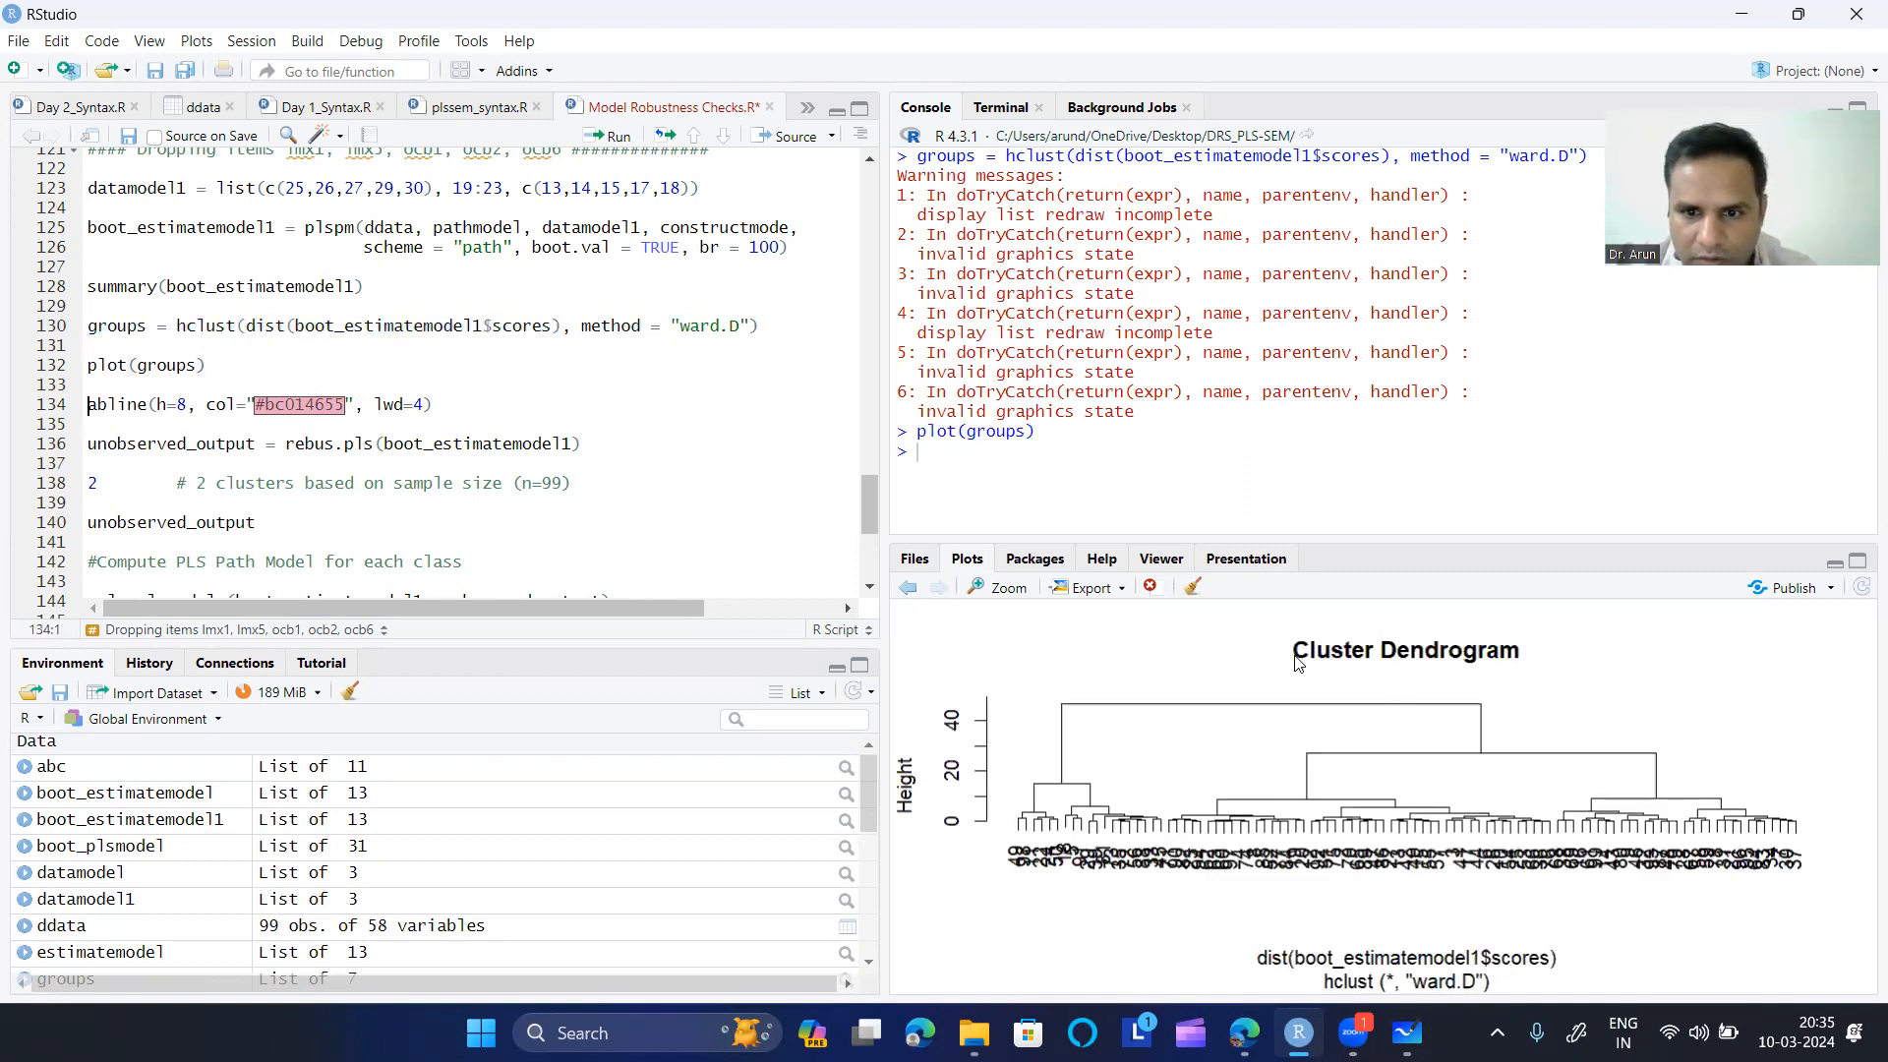
# - Inspect the cluster dendrogram in an enlarged plot window and close it
pyautogui.click(1010, 588)
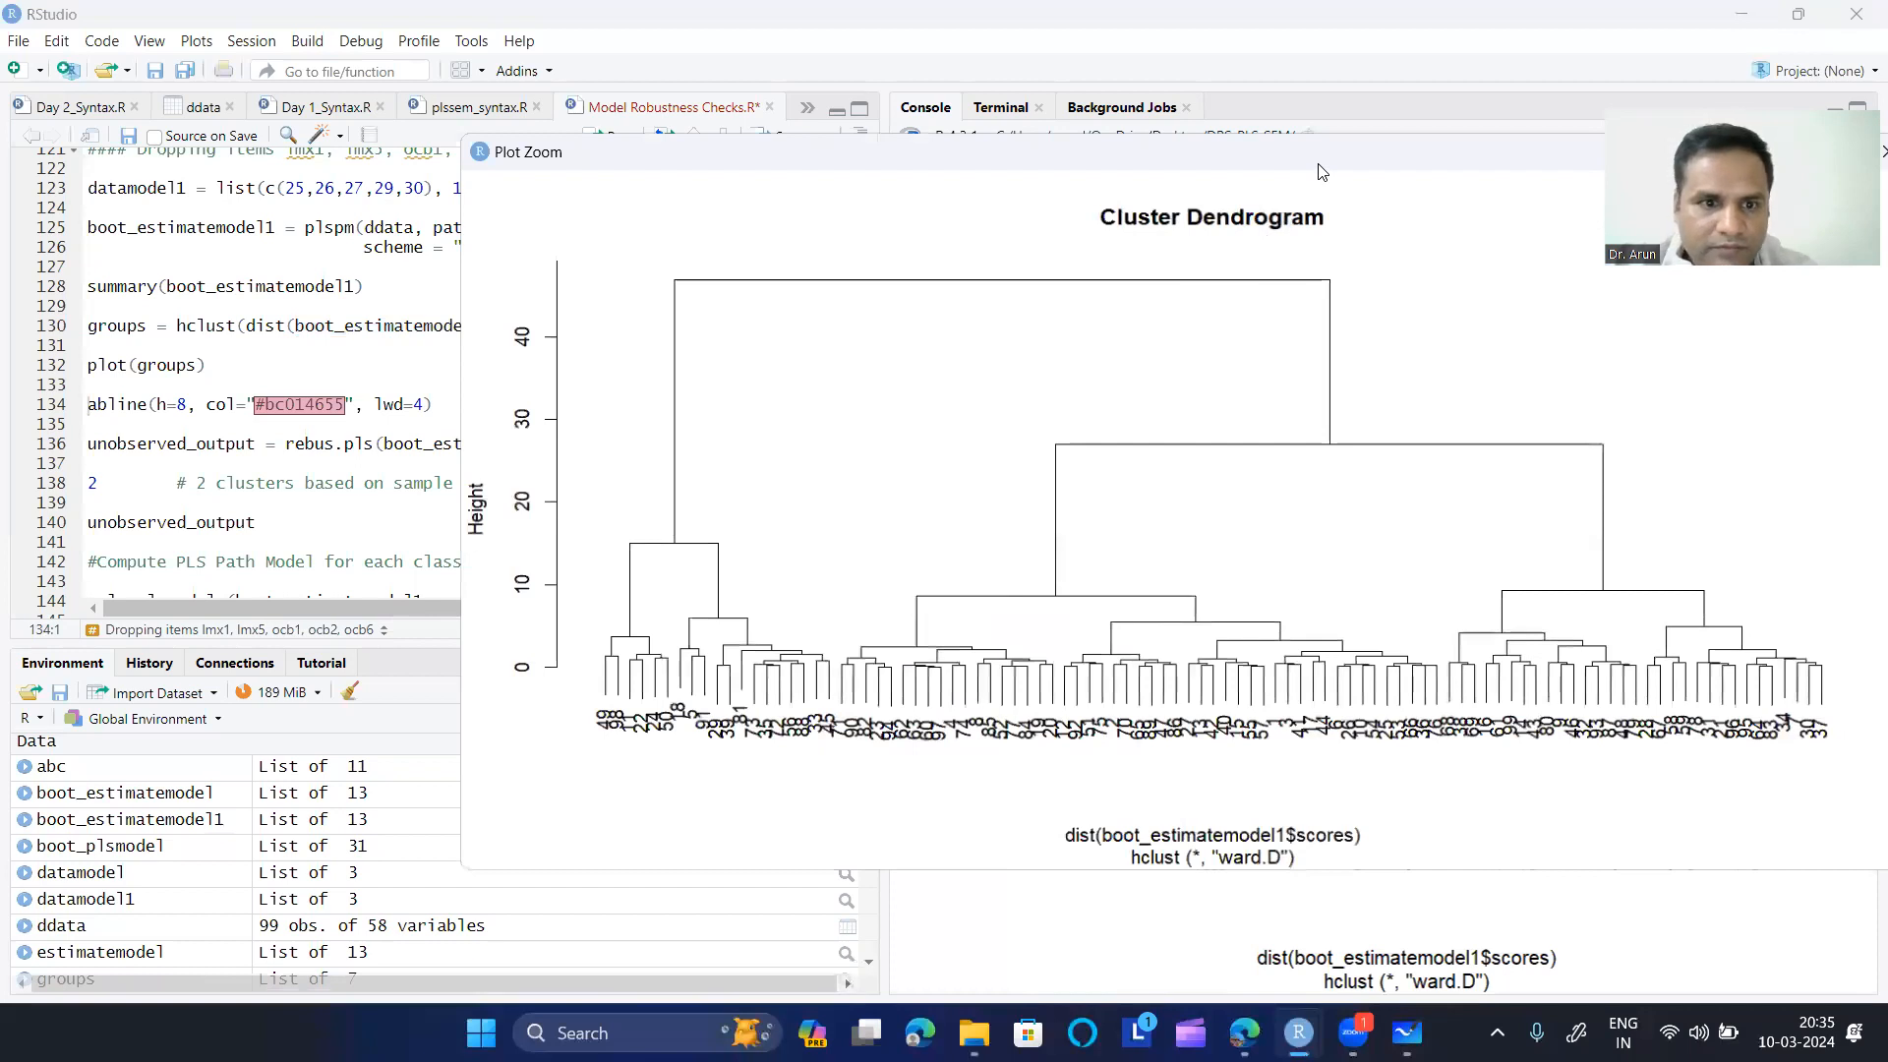
pyautogui.moveTo(1321, 172); pyautogui.dragTo(937, 155)
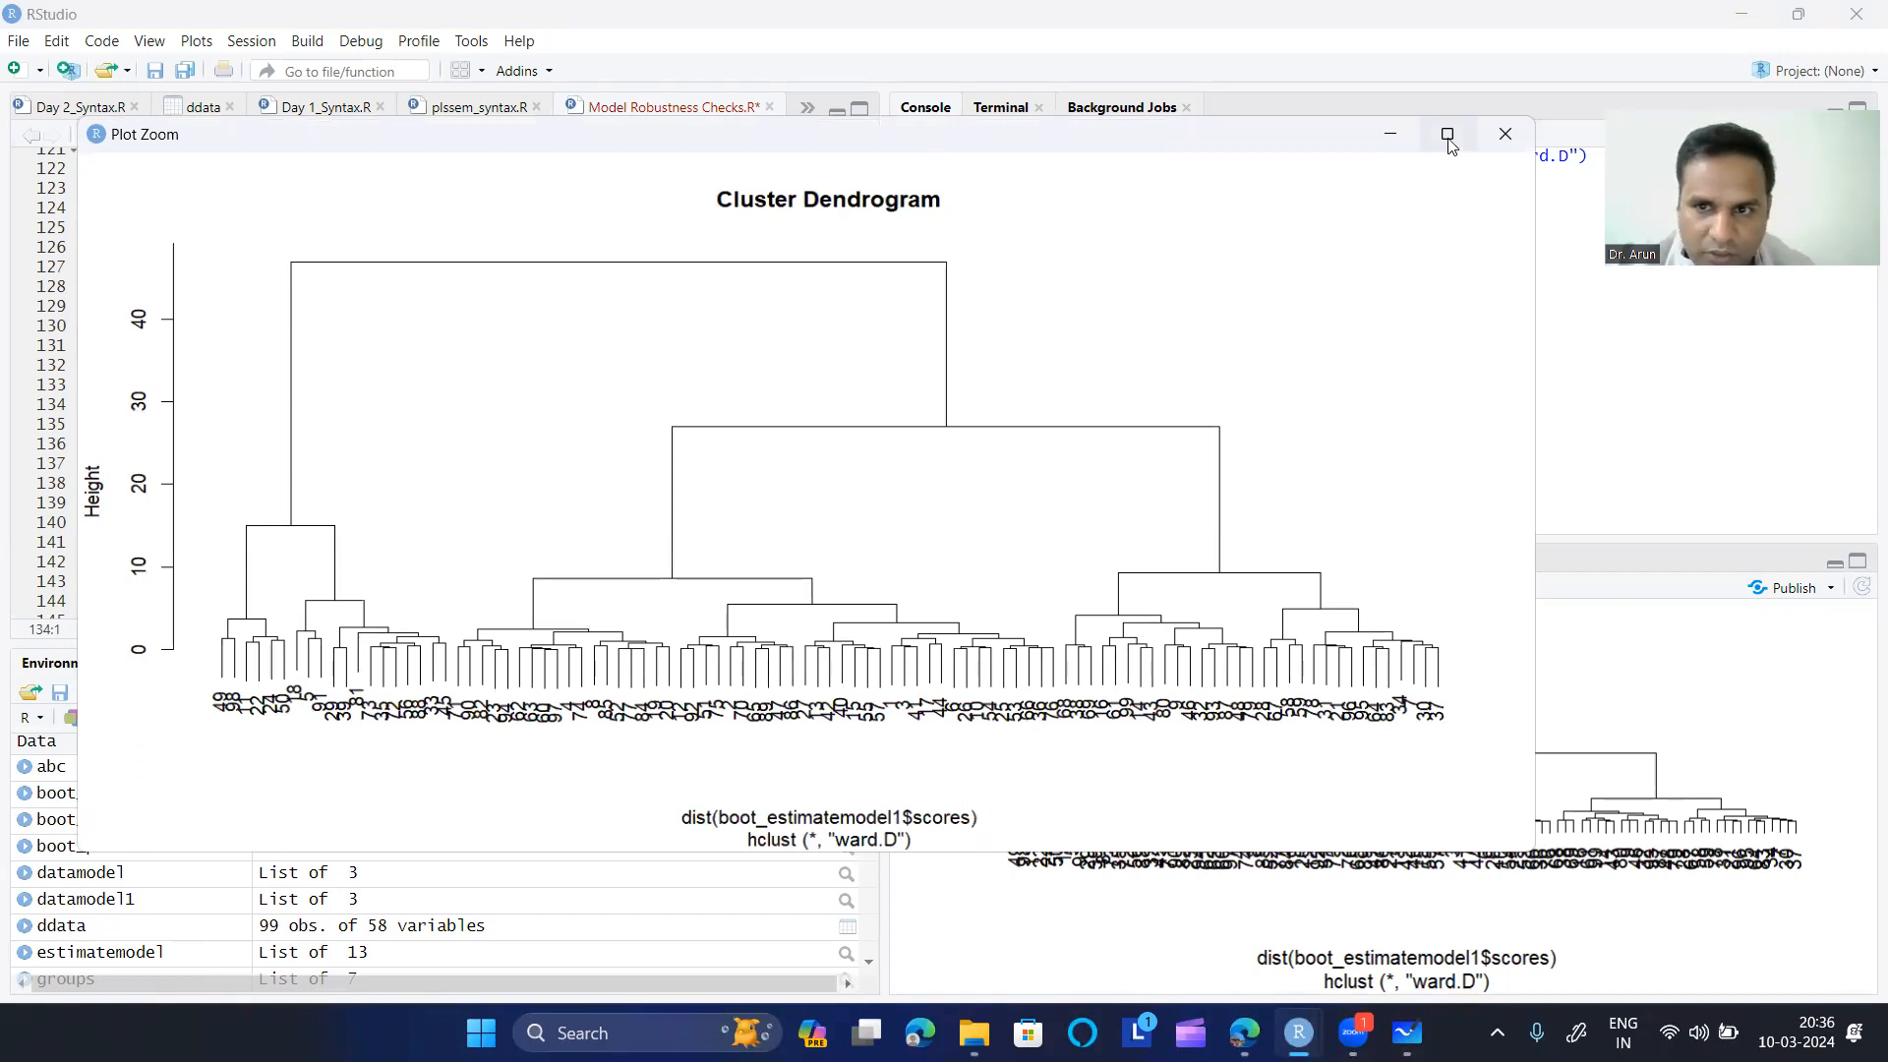
pyautogui.click(1501, 134)
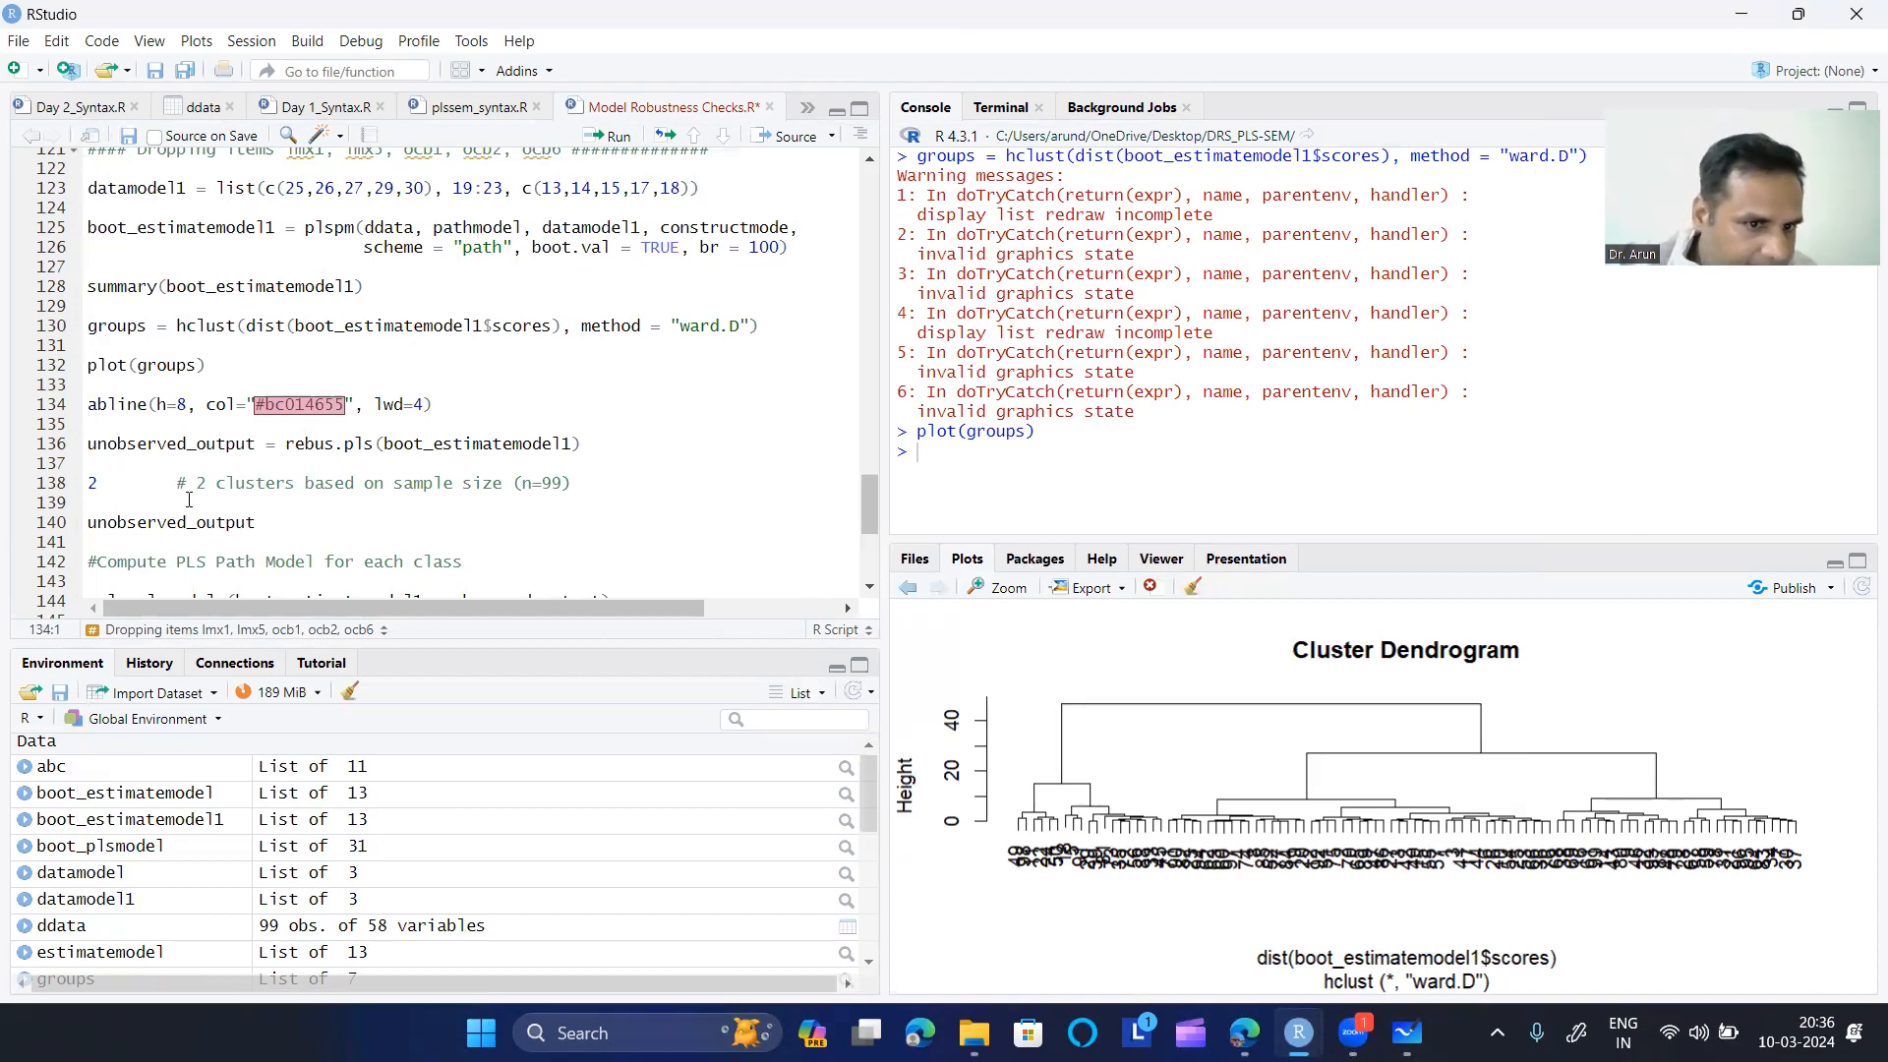
# - Add the abline at height 8 in colour #bc014655 with line width 4 to the dendrogram, and inspect it full screen
pyautogui.press('End')
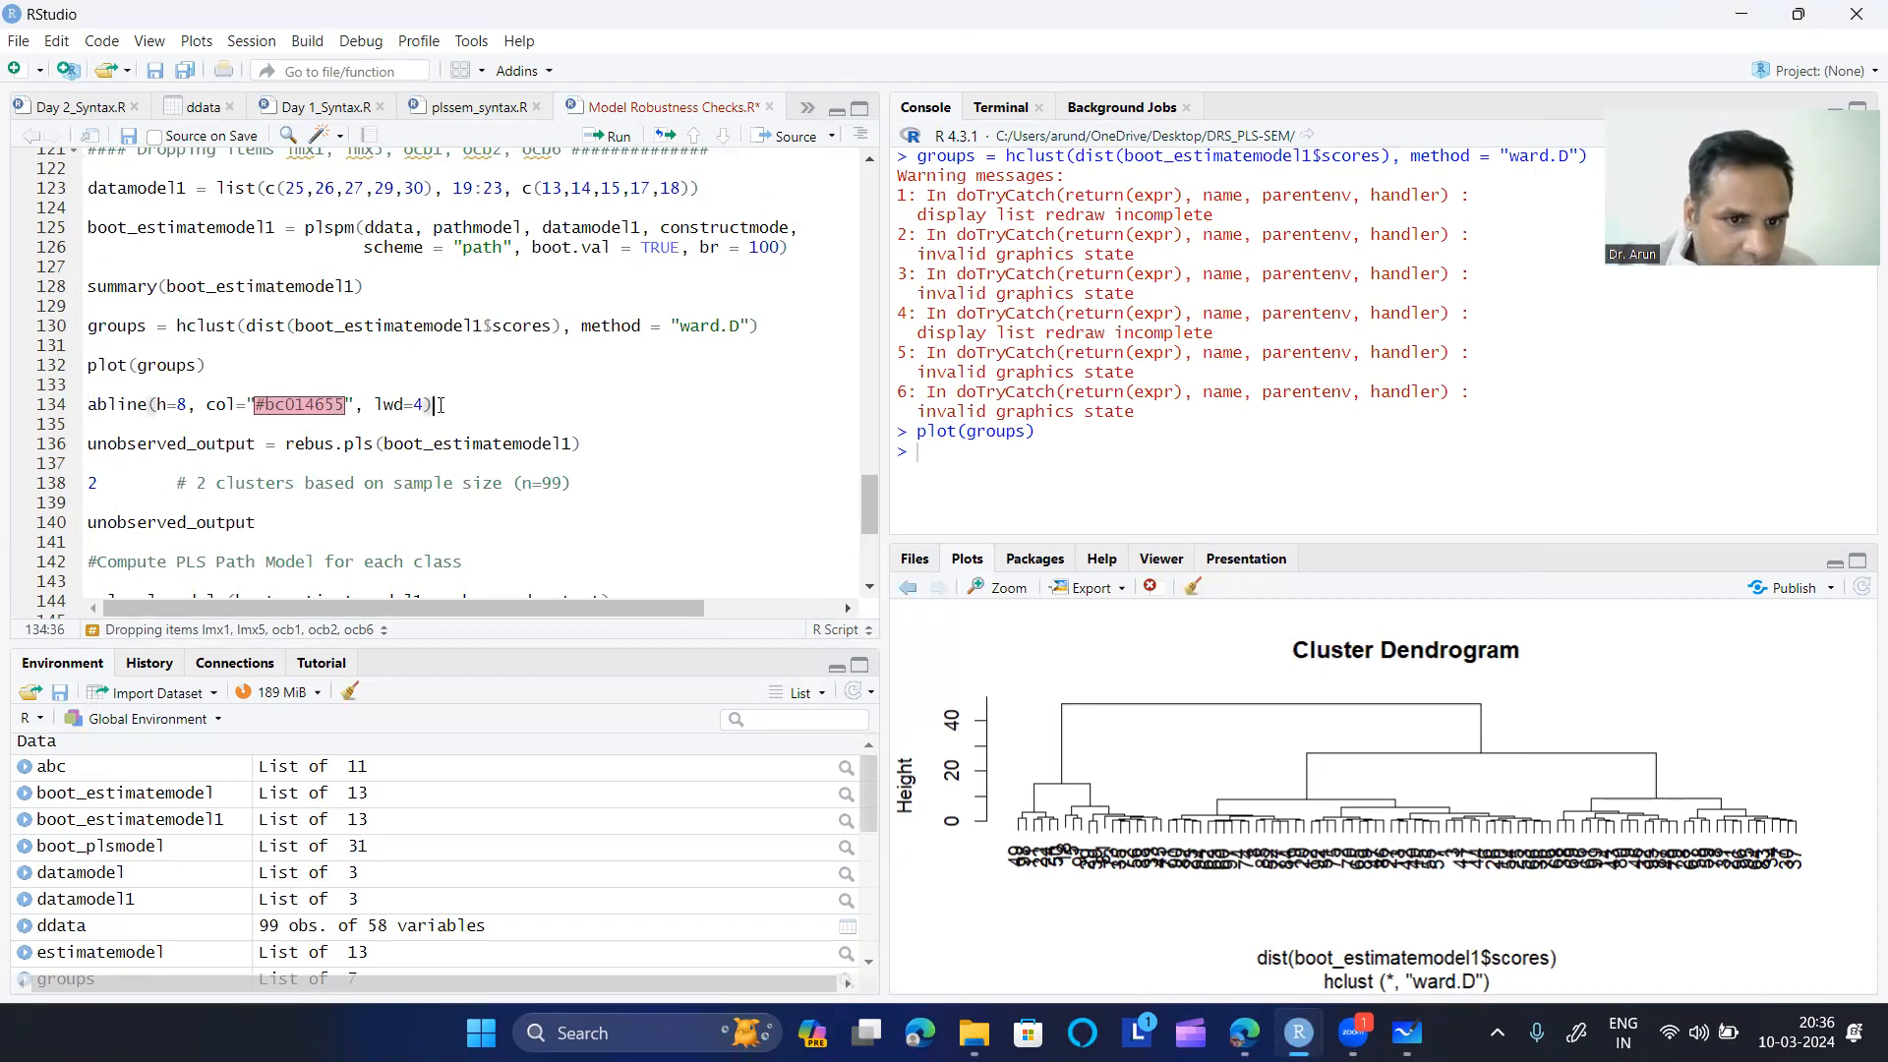
pyautogui.click(615, 136)
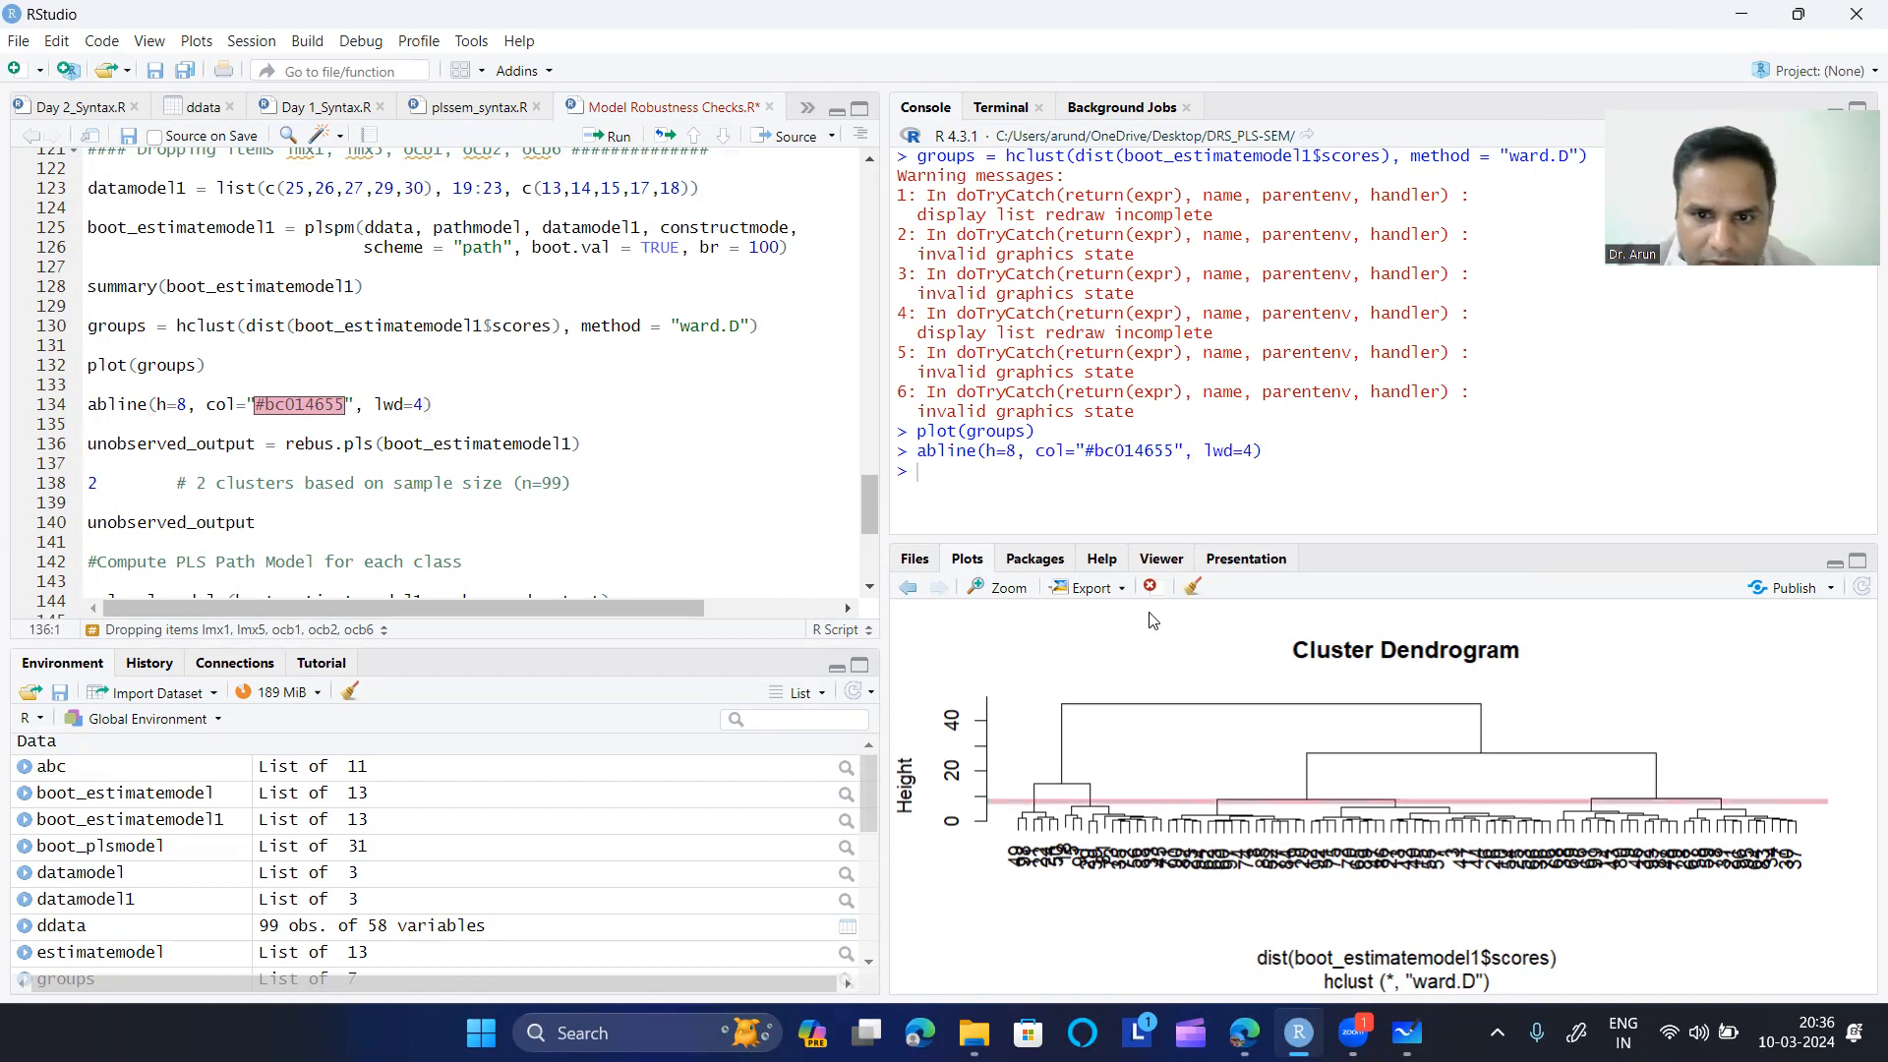
pyautogui.click(1001, 590)
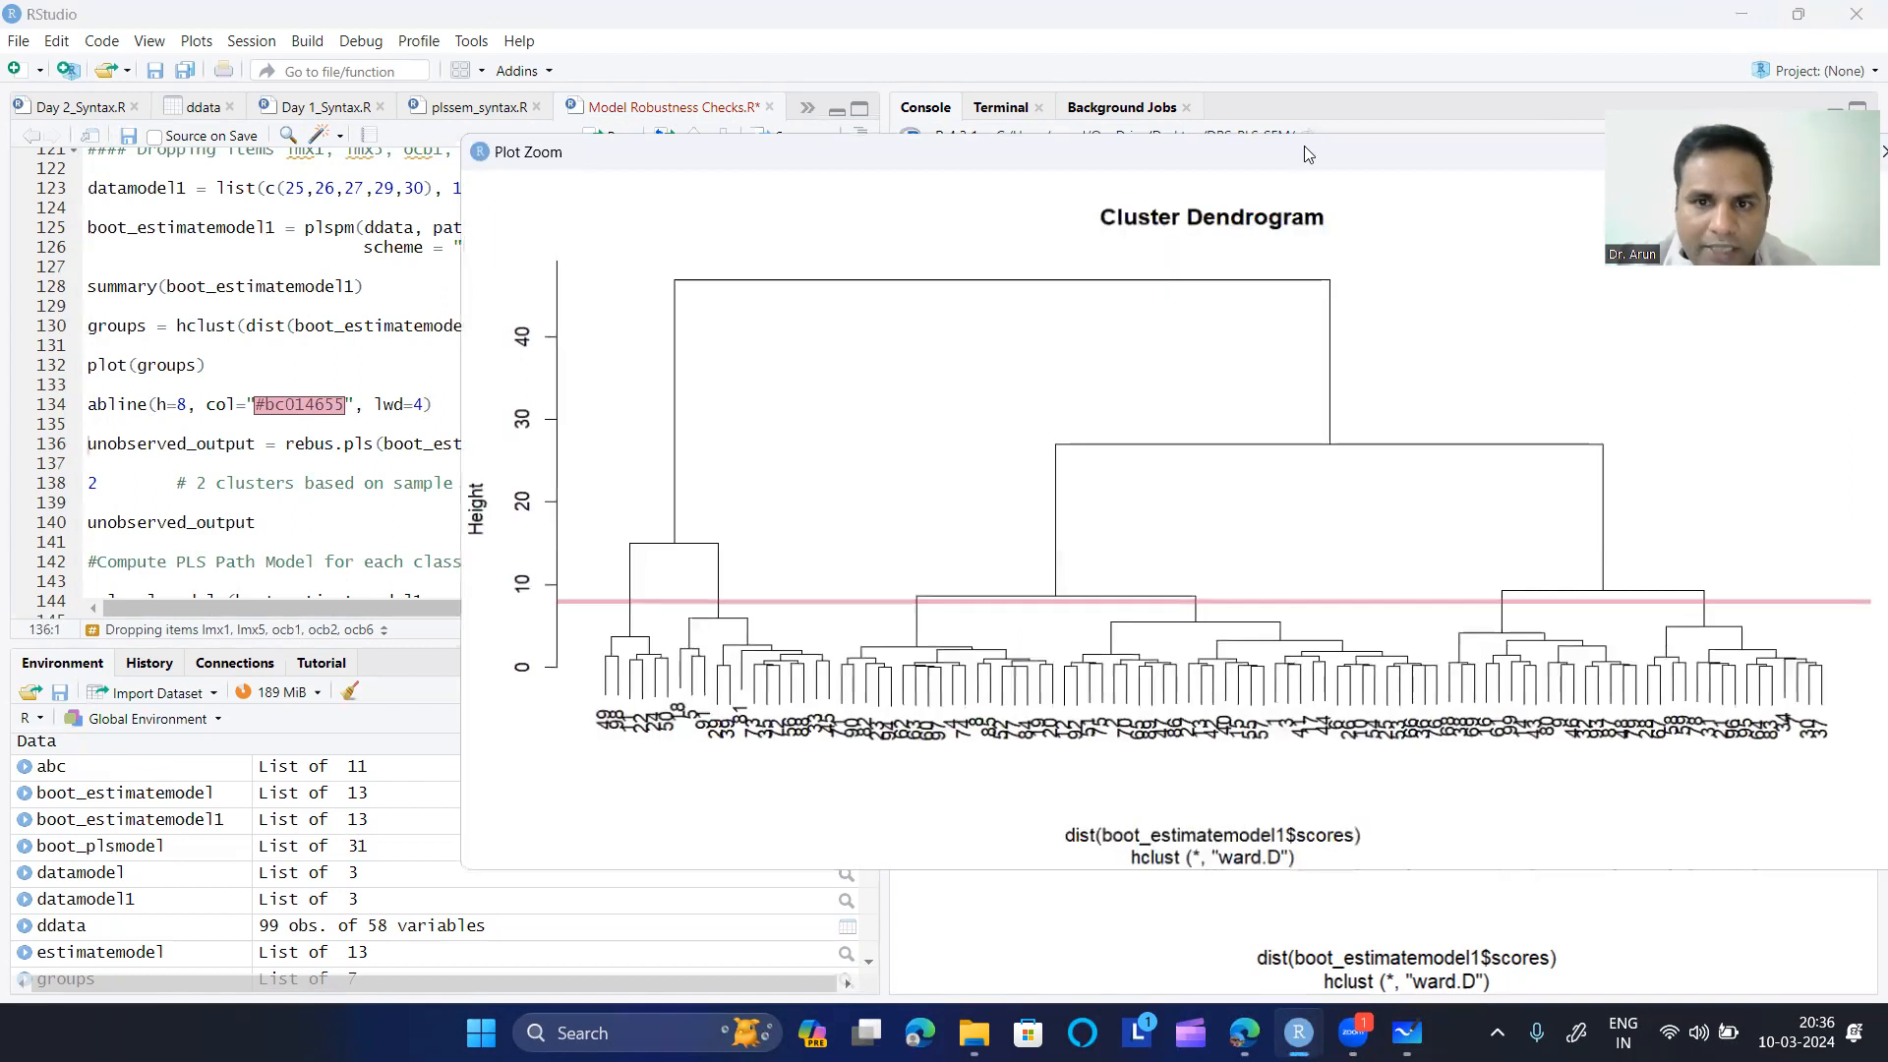
pyautogui.moveTo(1303, 152); pyautogui.dragTo(921, 146)
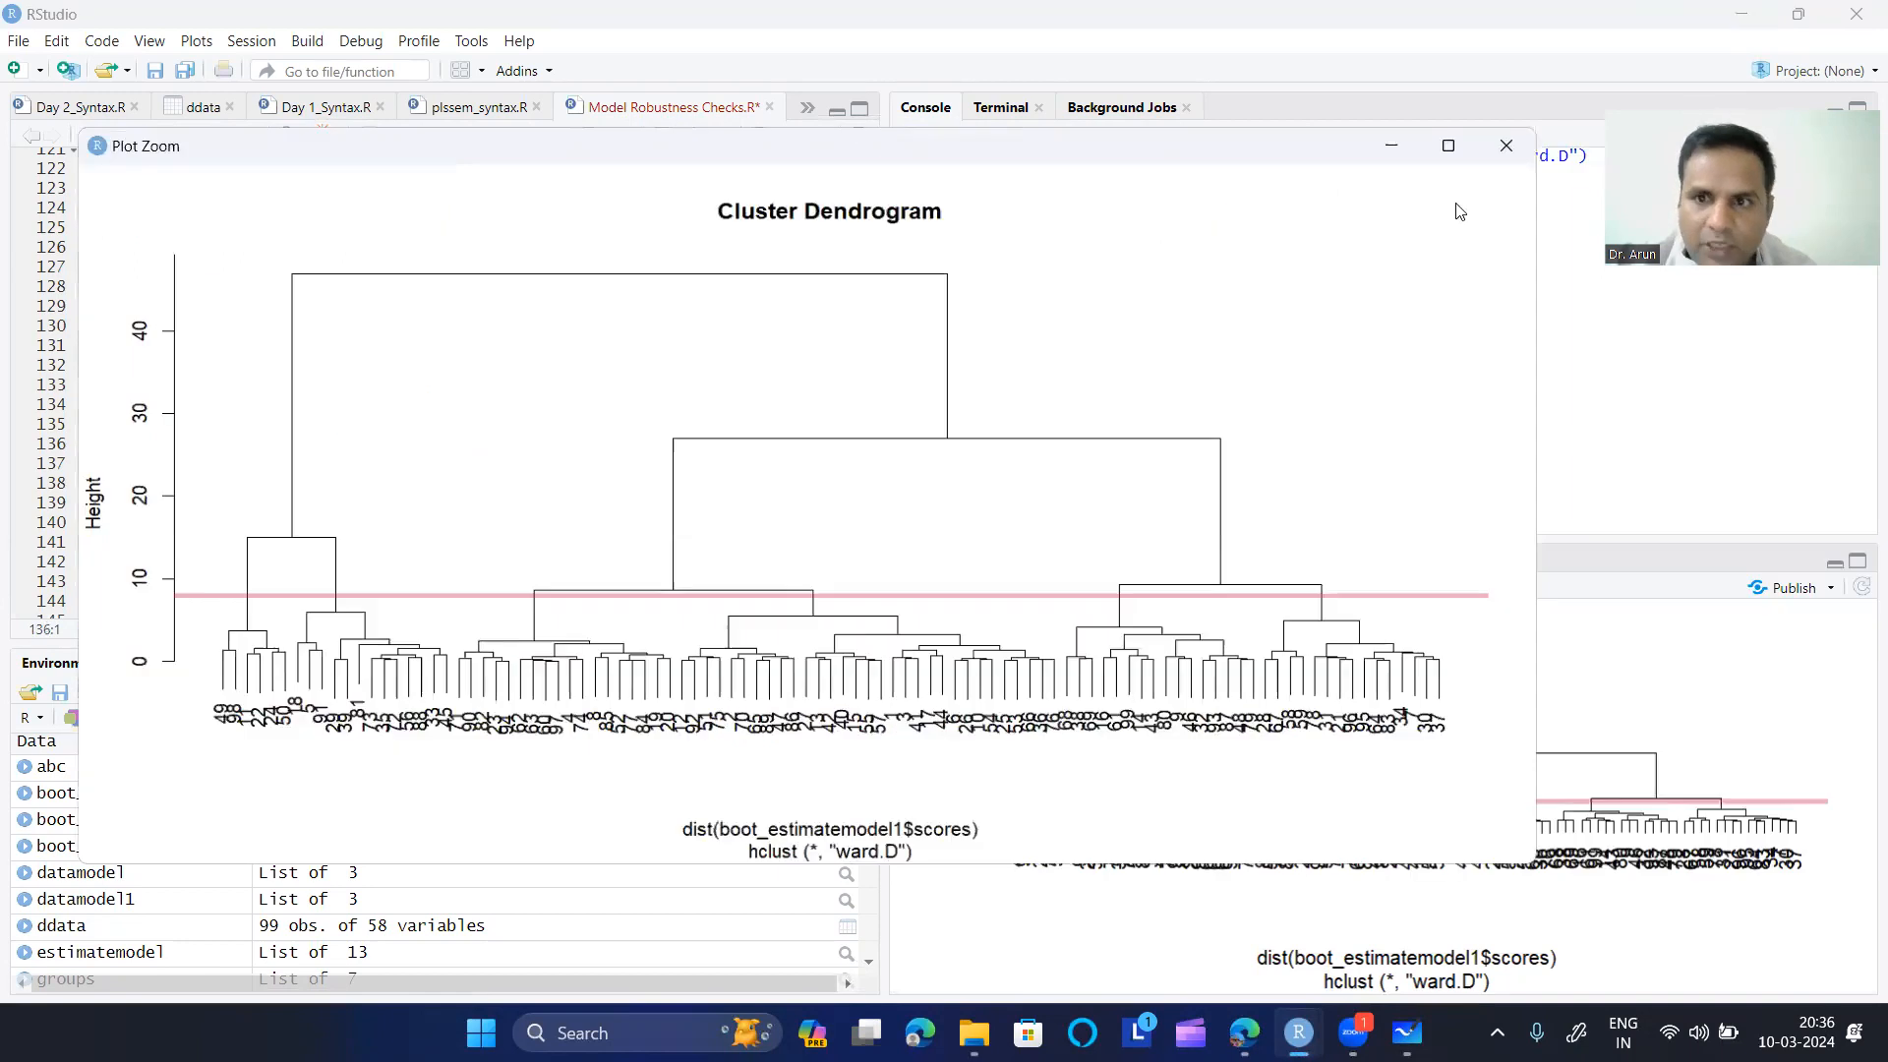
pyautogui.click(1448, 147)
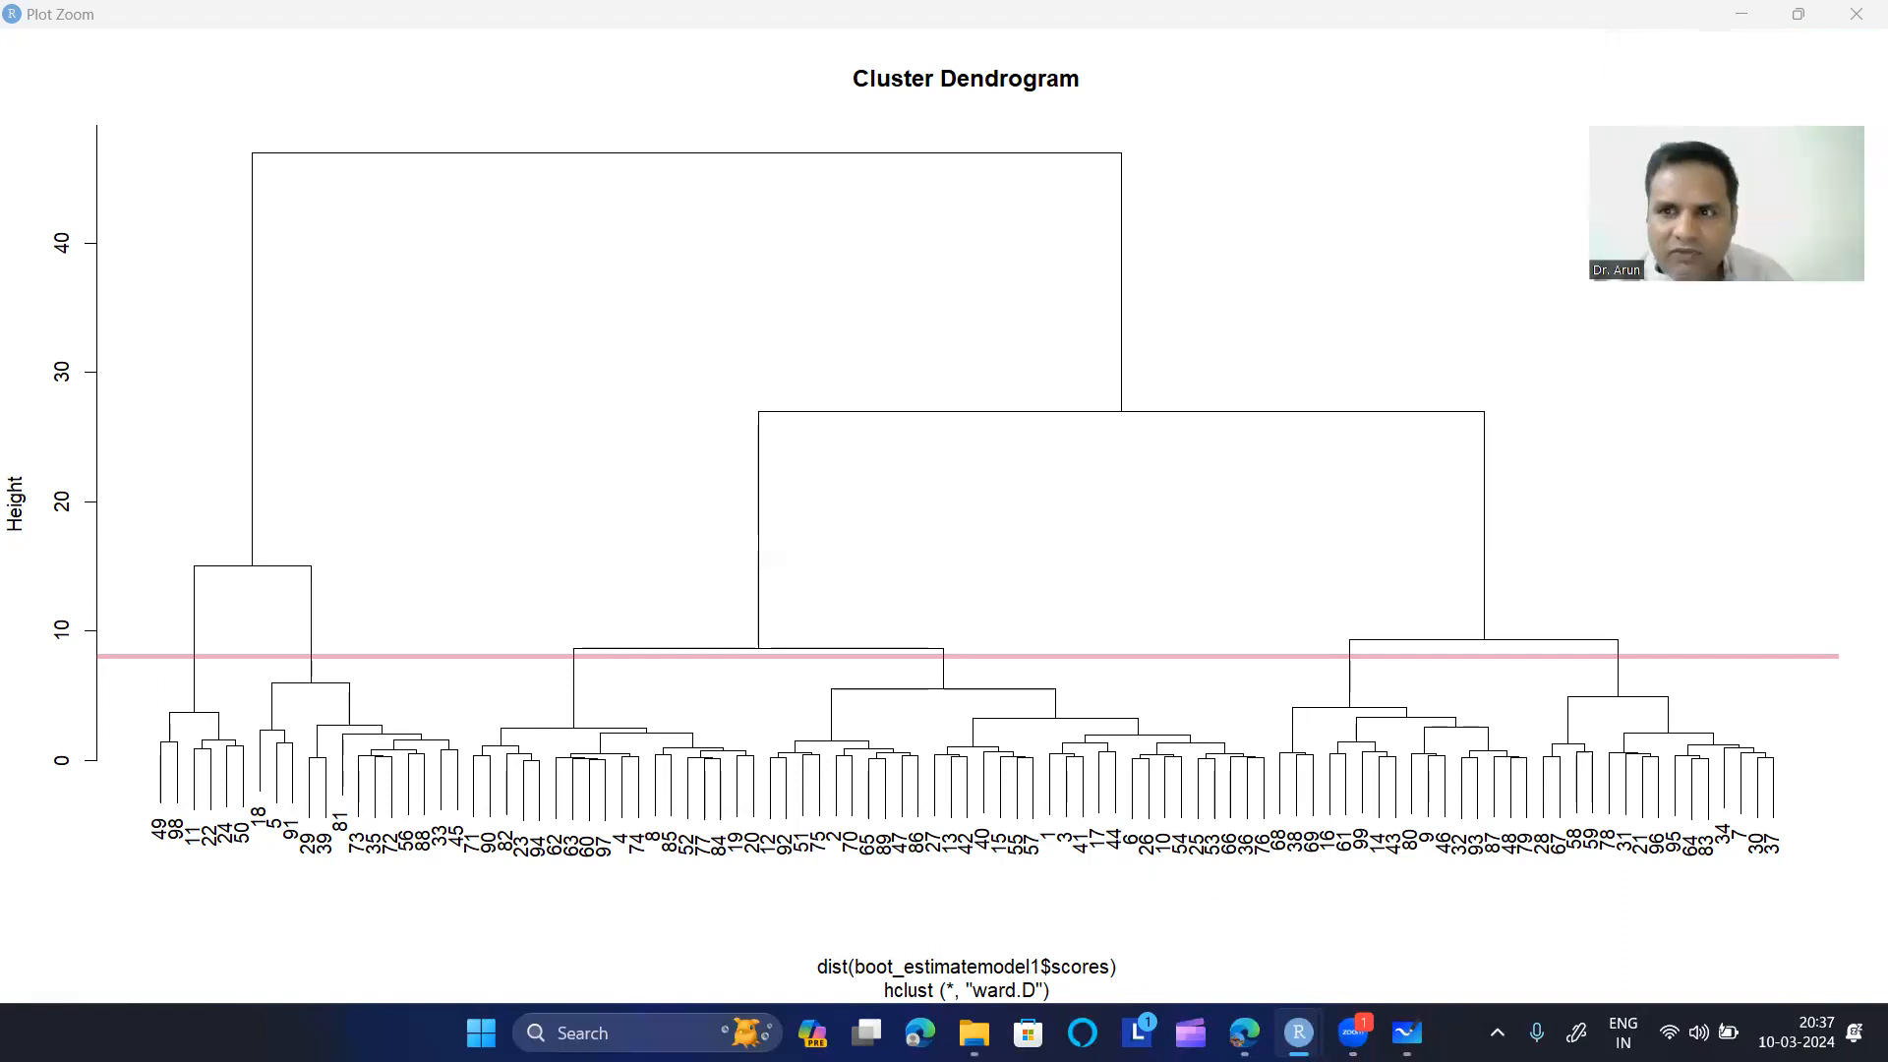
pyautogui.click(1848, 19)
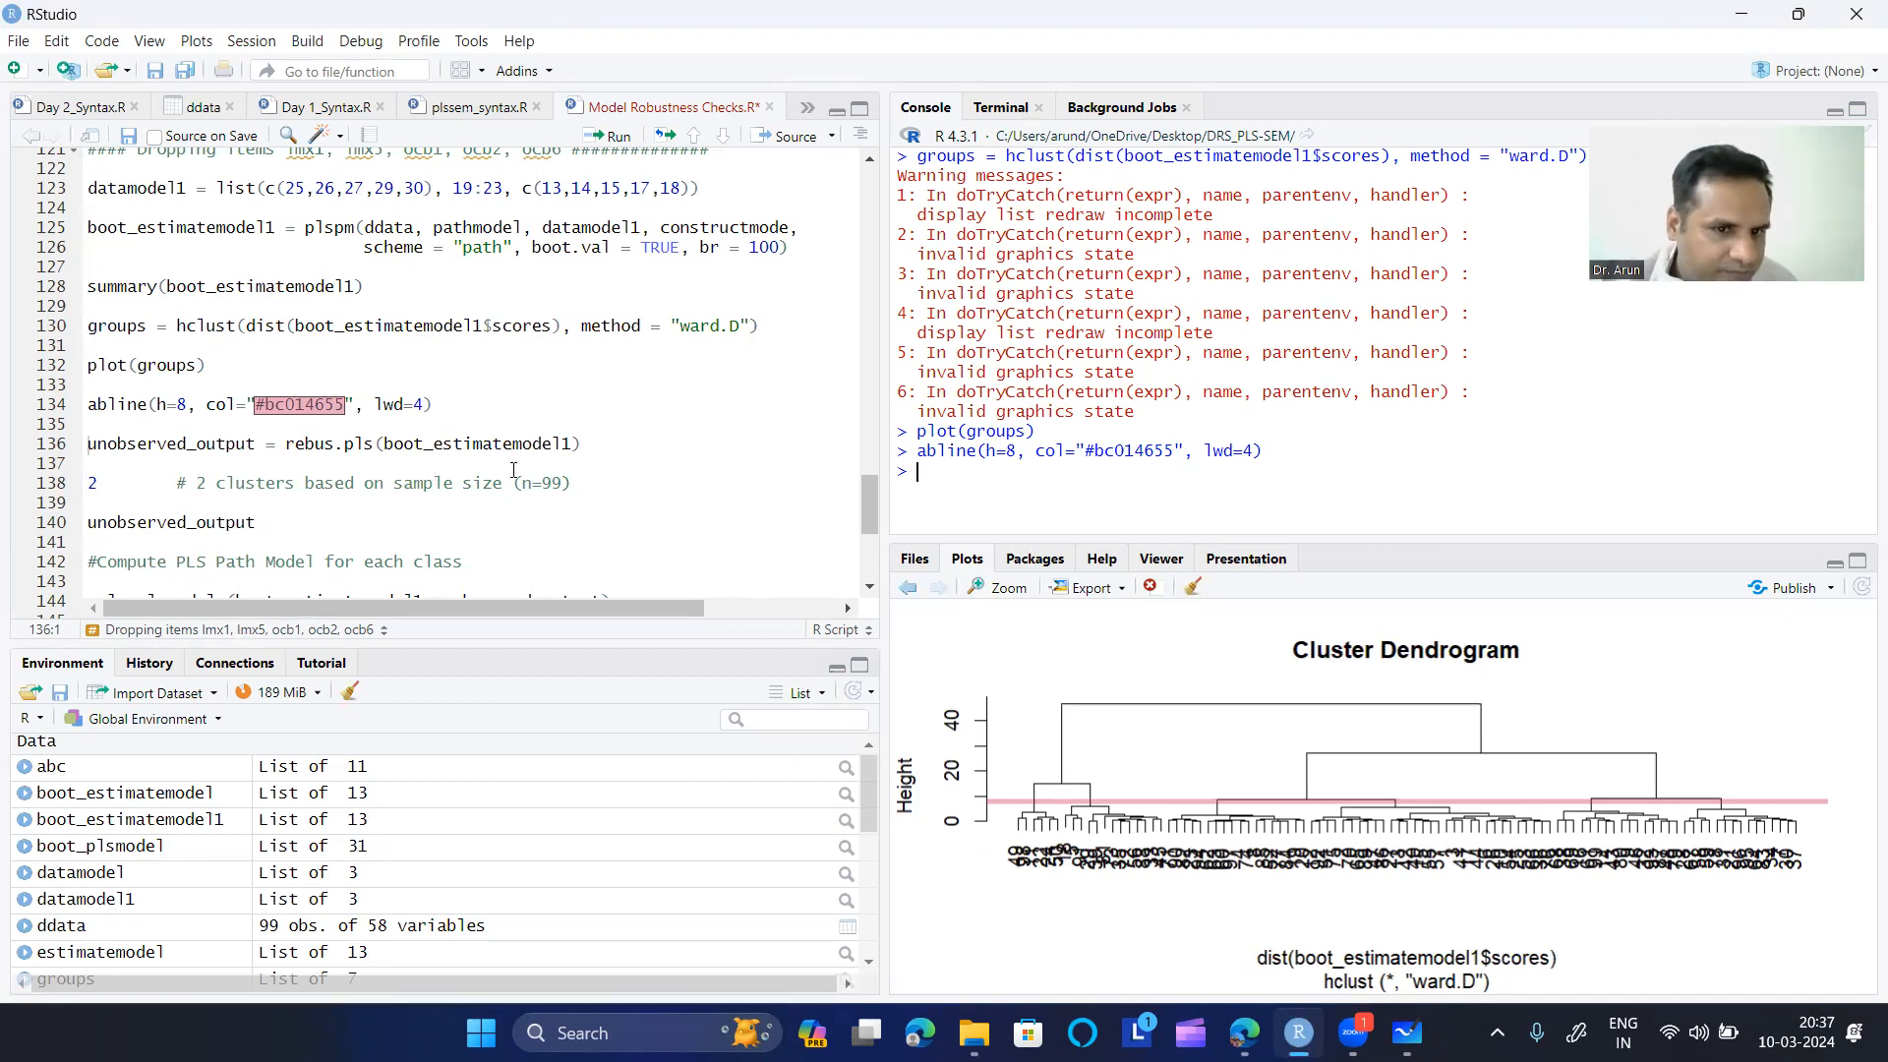
# - Highlight the rebus.pls function in the unobserved_output line and view its argument hint
pyautogui.moveTo(286, 448); pyautogui.dragTo(373, 453)
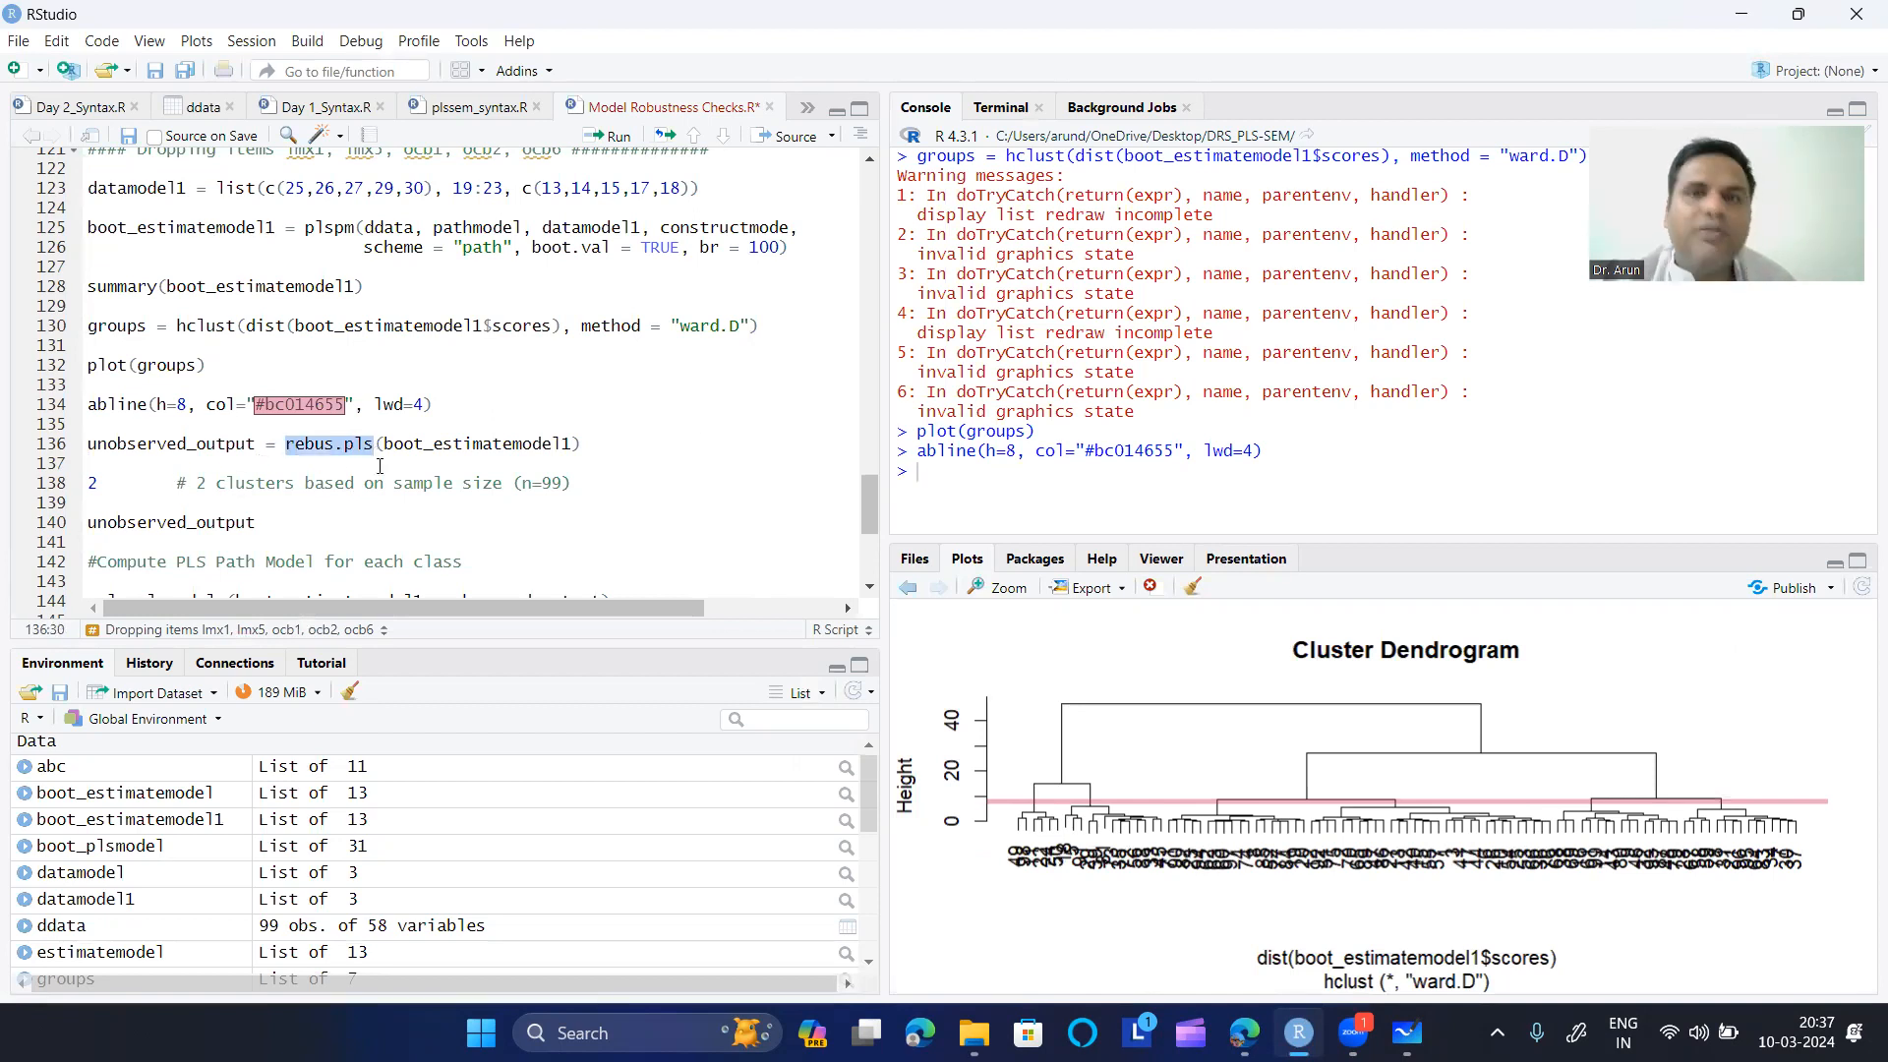
pyautogui.press('Left')
pyautogui.moveTo(286, 447); pyautogui.dragTo(373, 453)
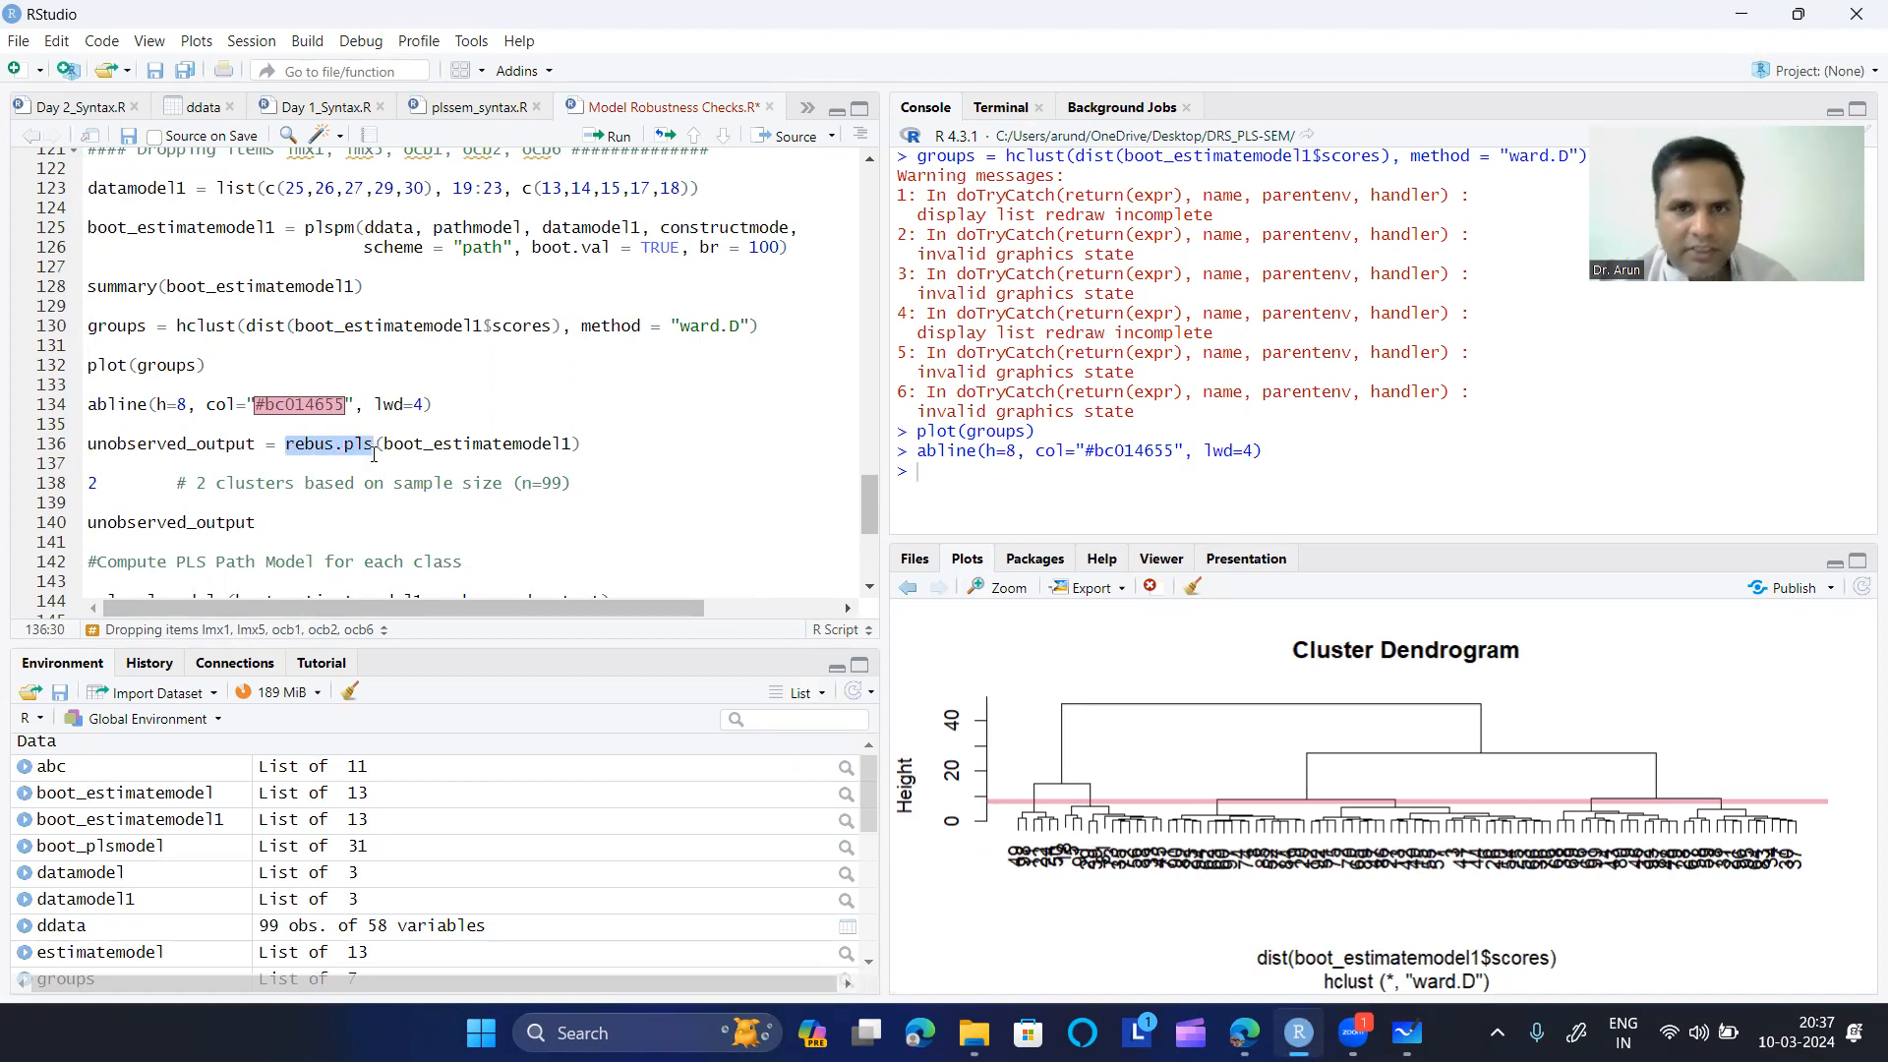
pyautogui.moveTo(374, 453)
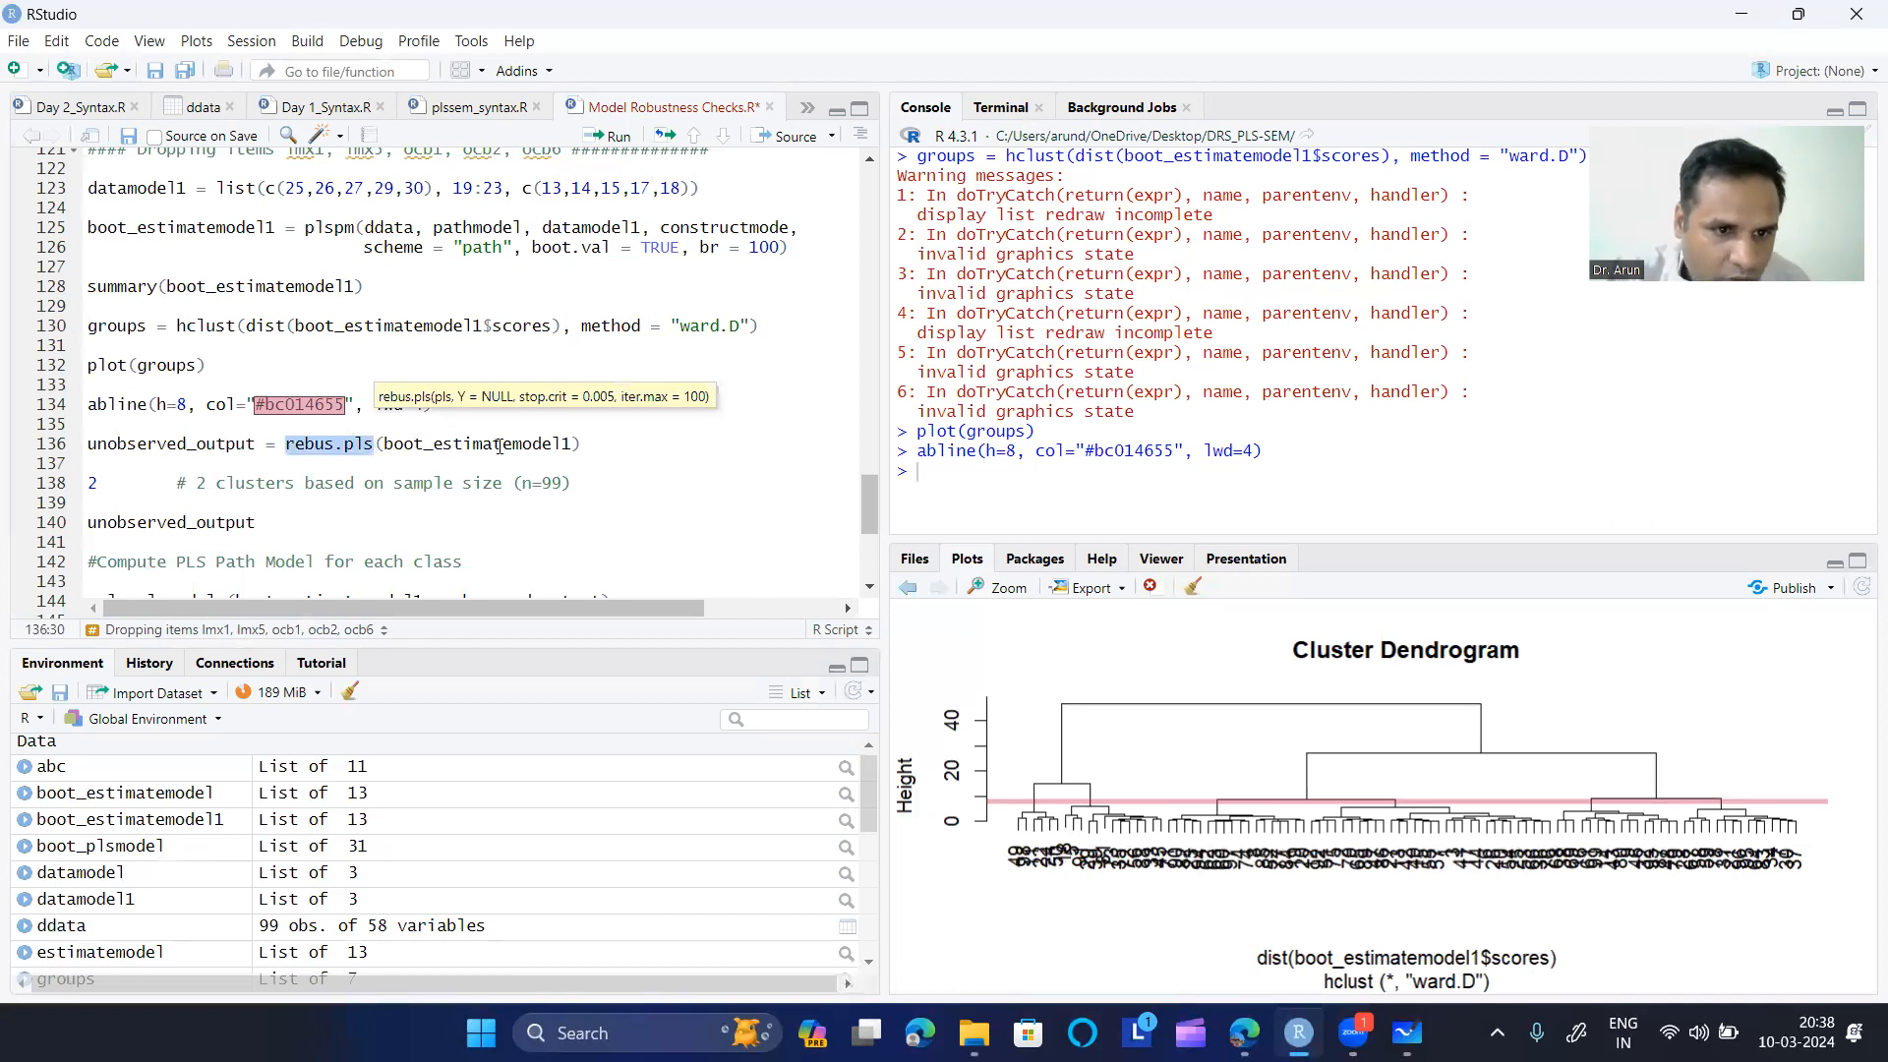
# - Run the script line that assigns rebus.pls(boot_estimatemodel1) to unobserved_output
pyautogui.press('End')
pyautogui.moveTo(257, 444); pyautogui.dragTo(89, 443)
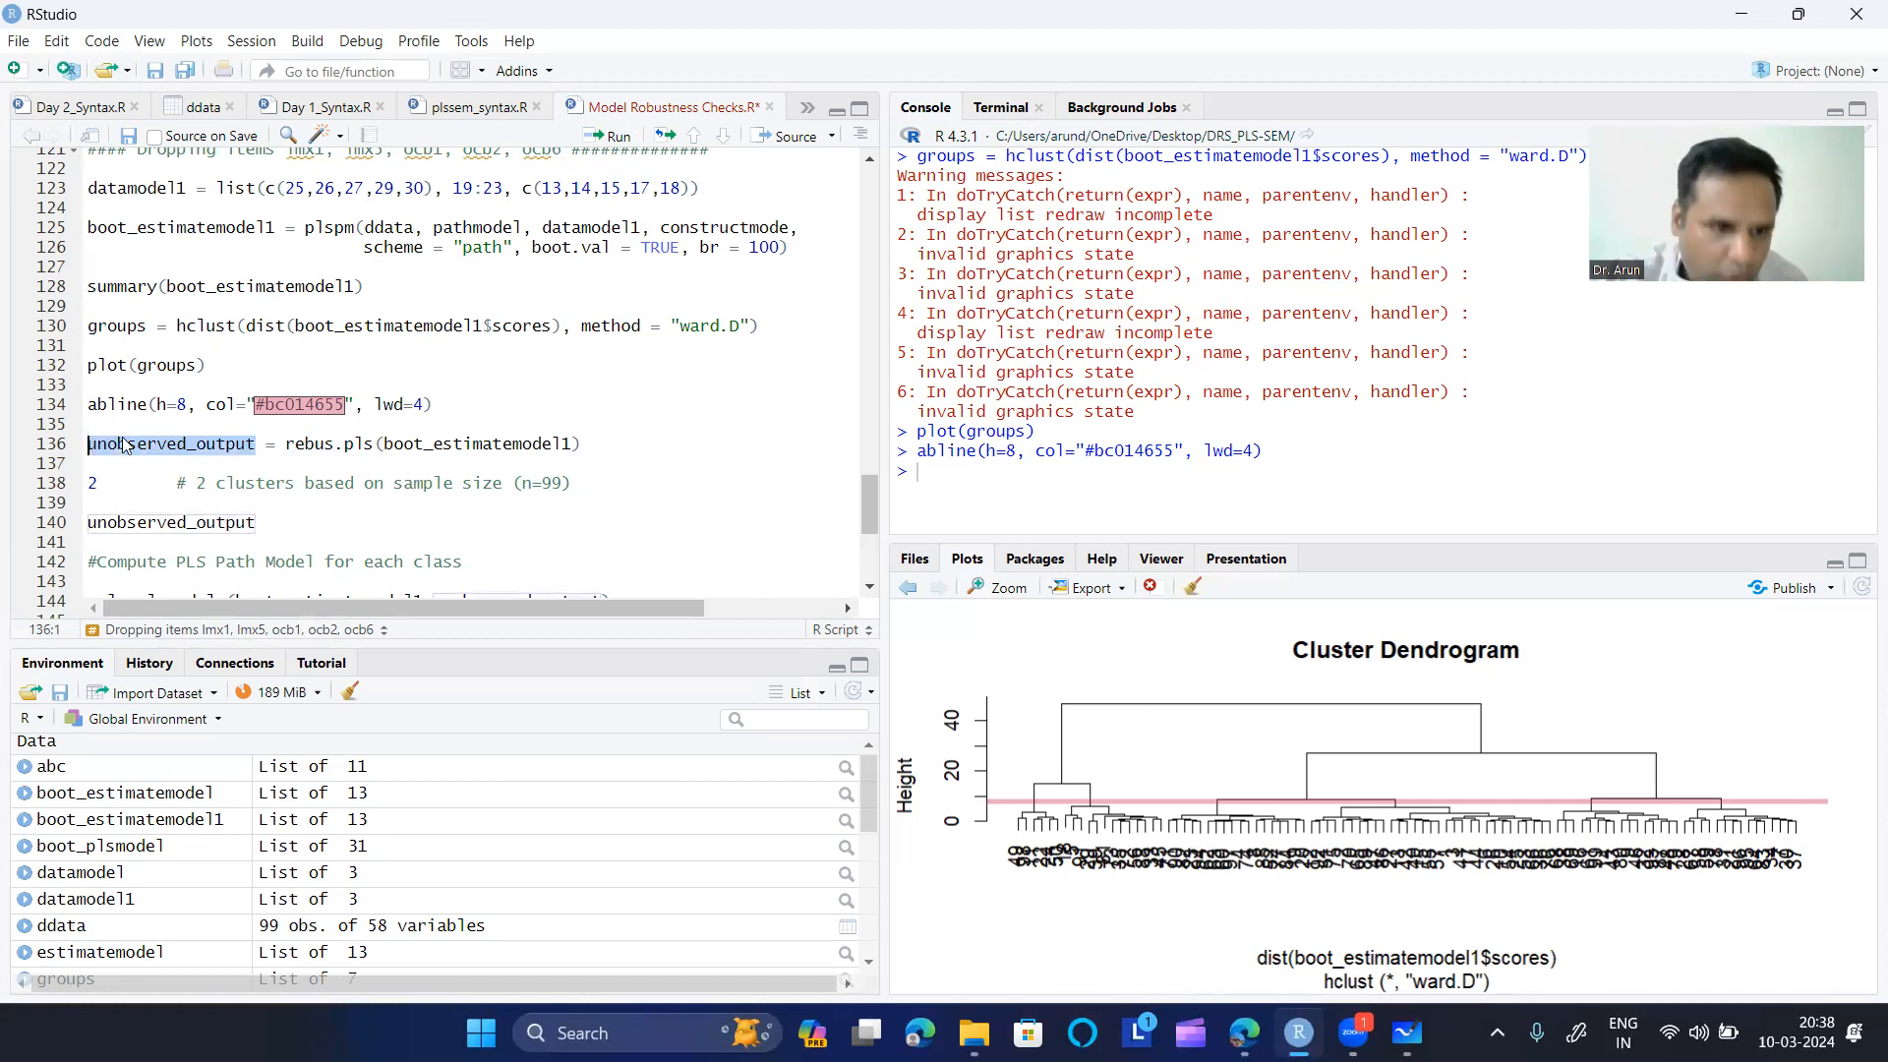
pyautogui.click(260, 444)
pyautogui.moveTo(285, 443); pyautogui.dragTo(582, 442)
pyautogui.click(582, 443)
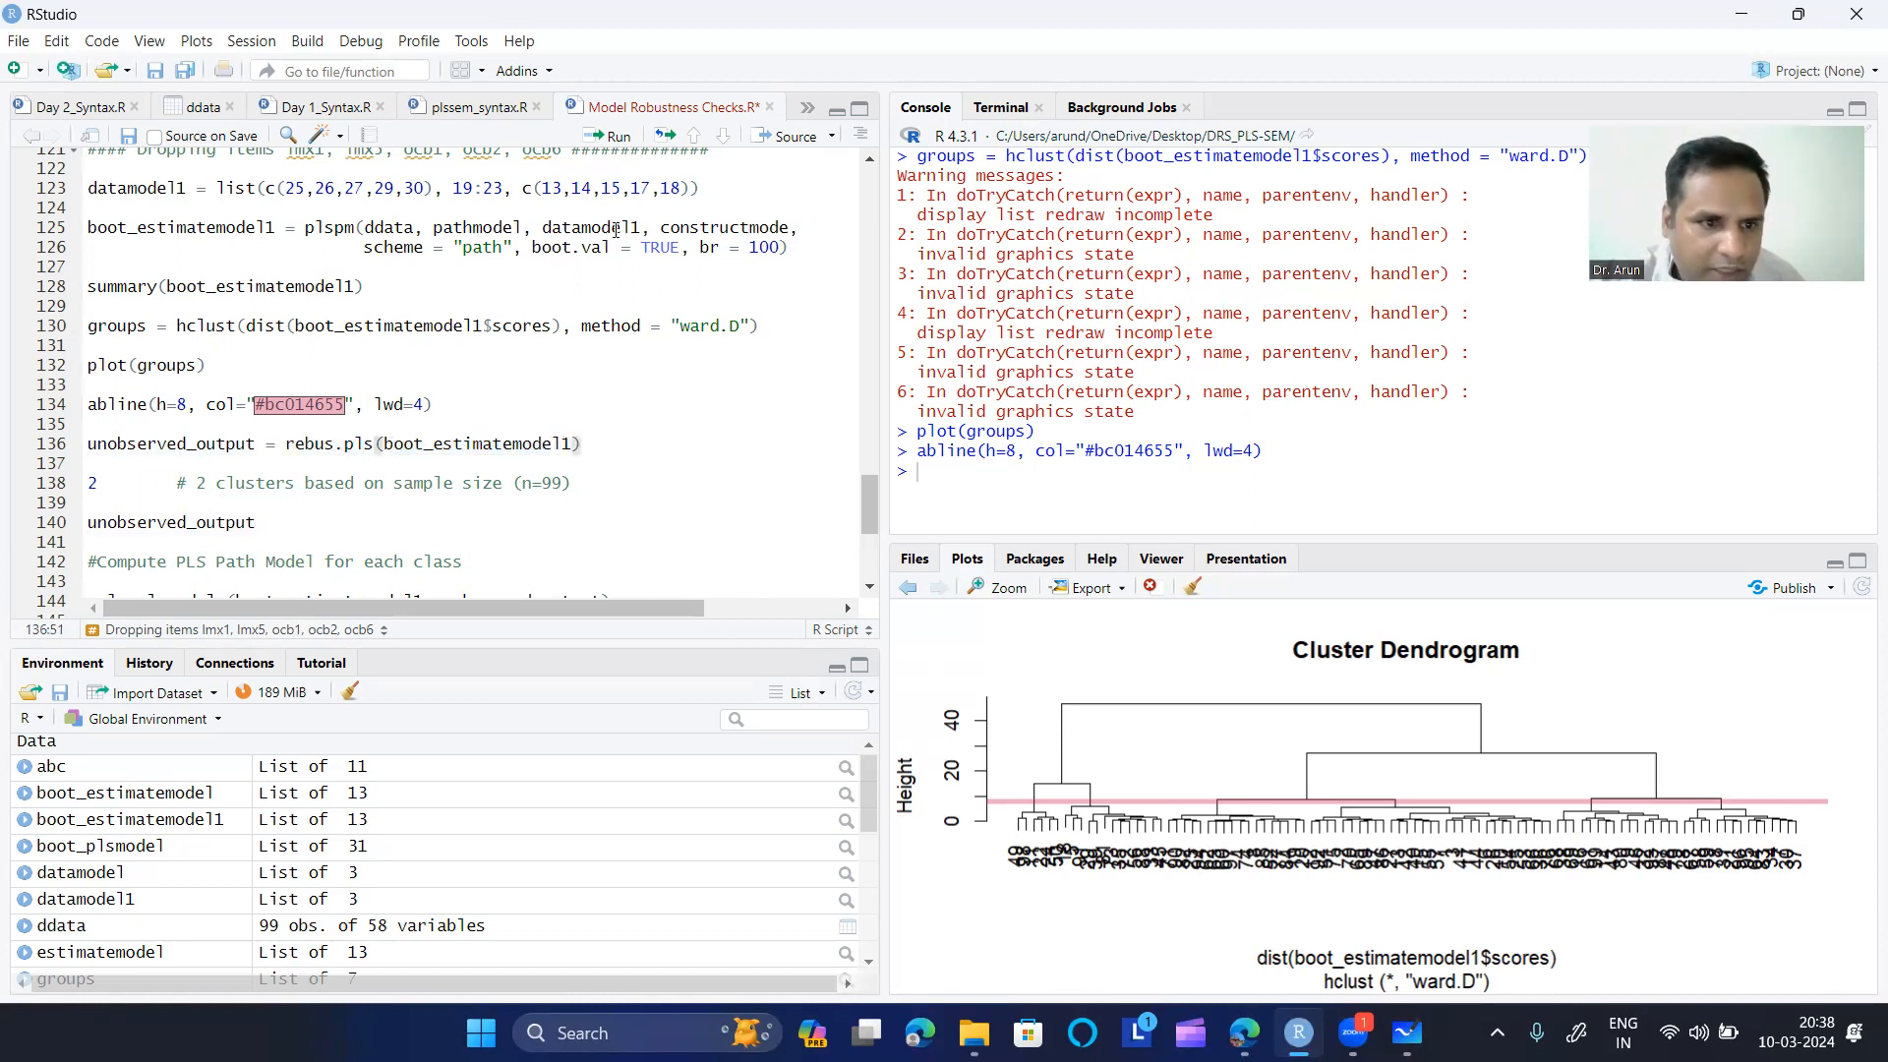
pyautogui.click(611, 136)
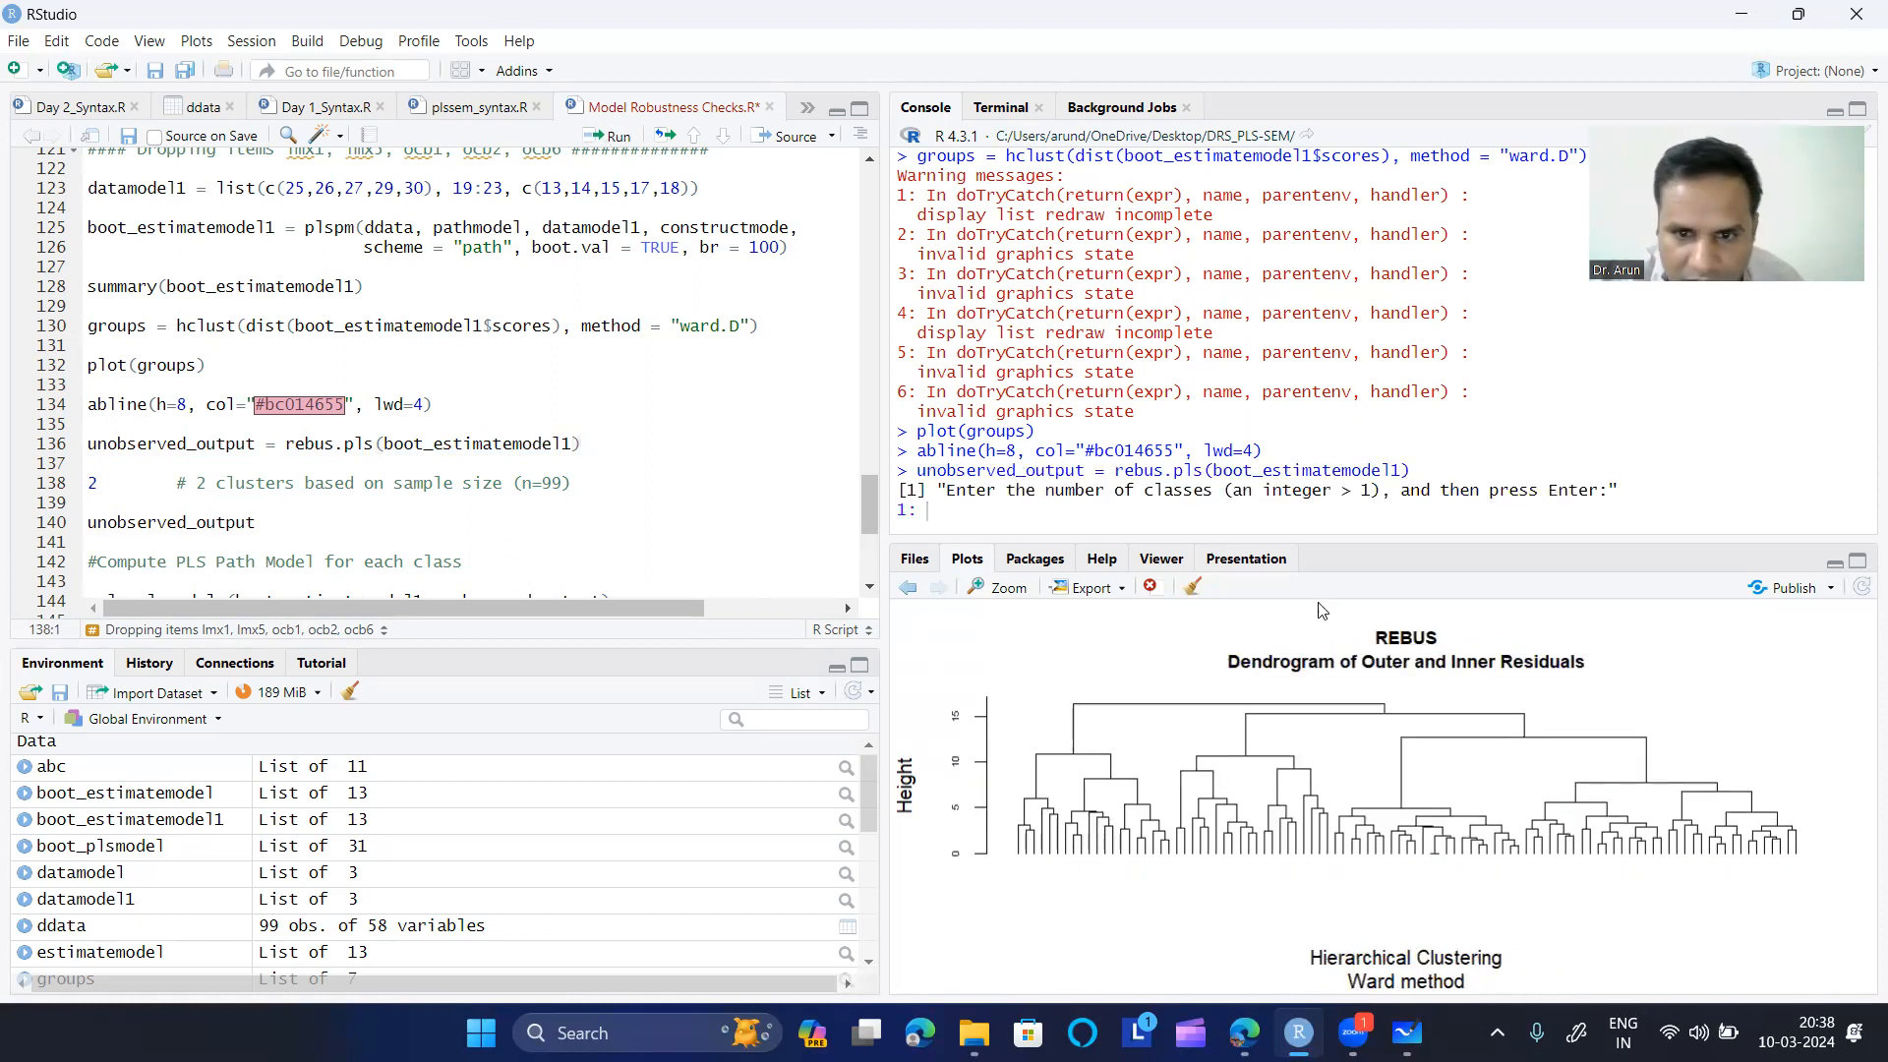
# - Enlarge the console to read the rebus.pls request for the number of classes, and restore the plot area
pyautogui.click(1833, 564)
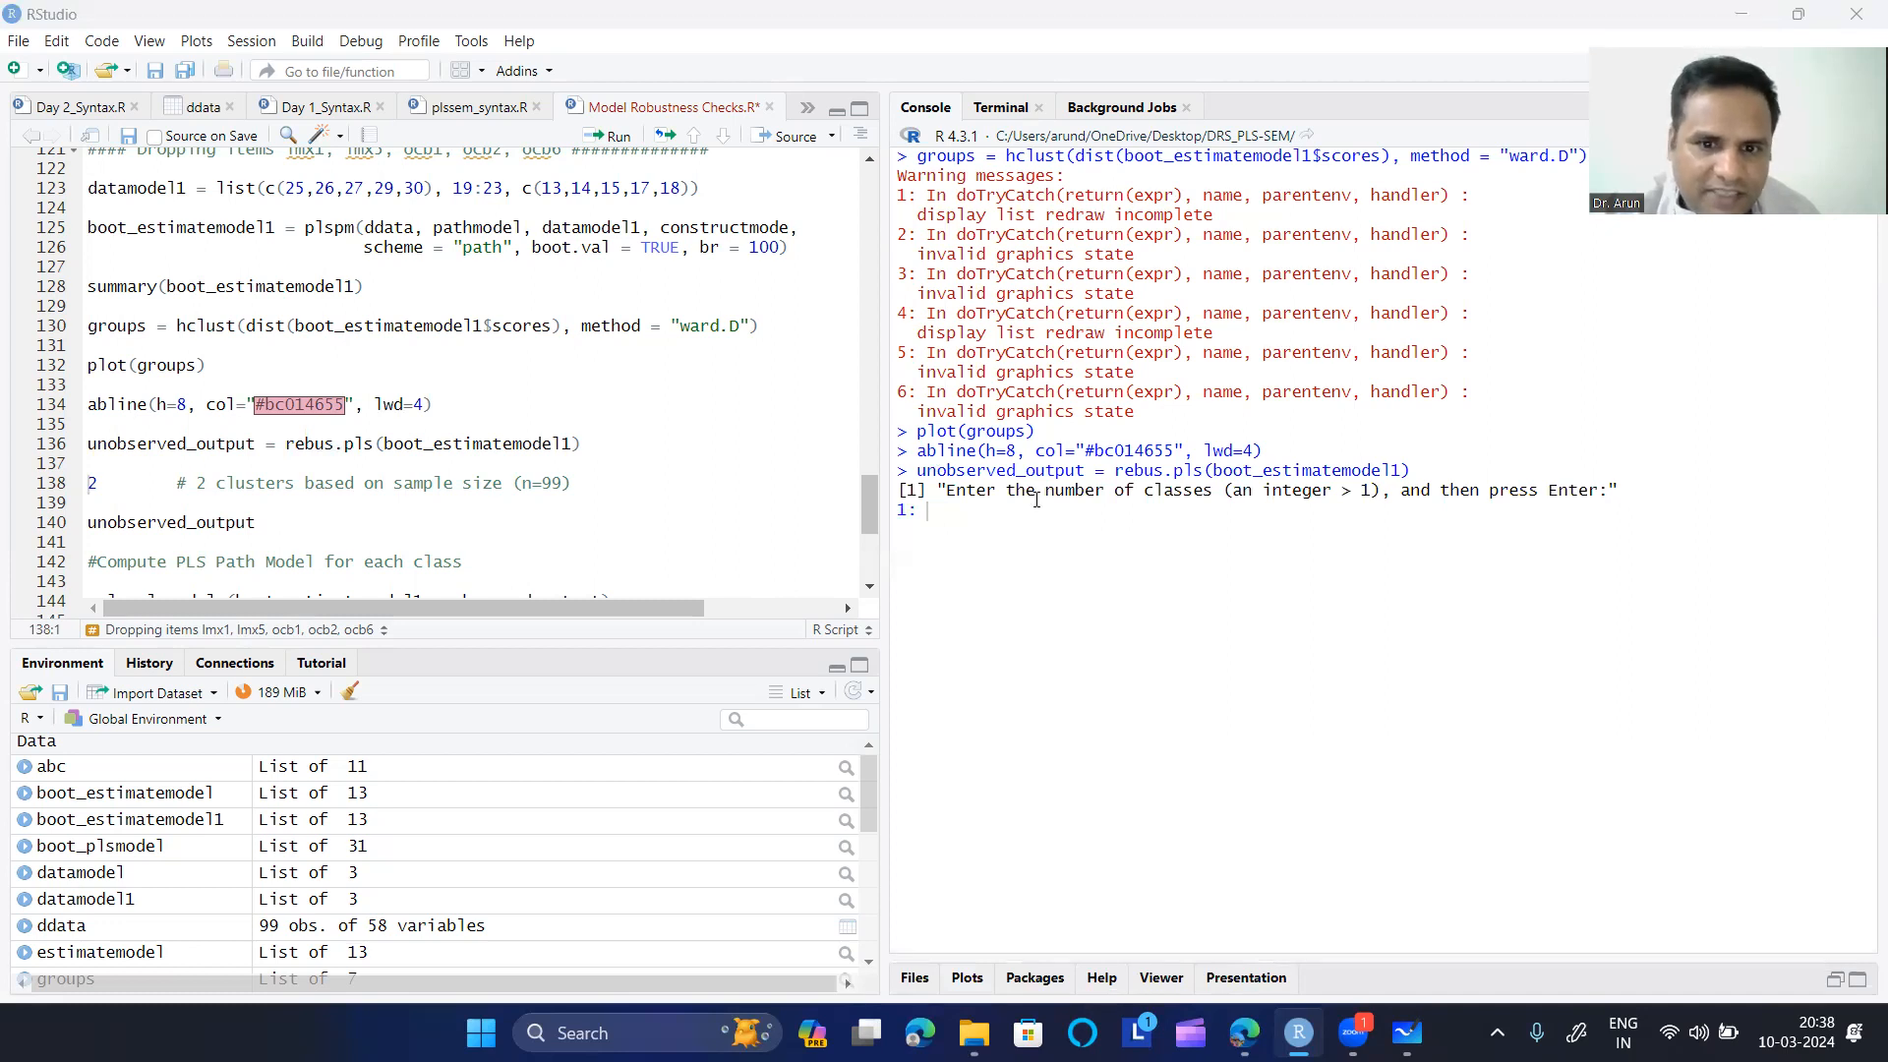
pyautogui.click(1167, 523)
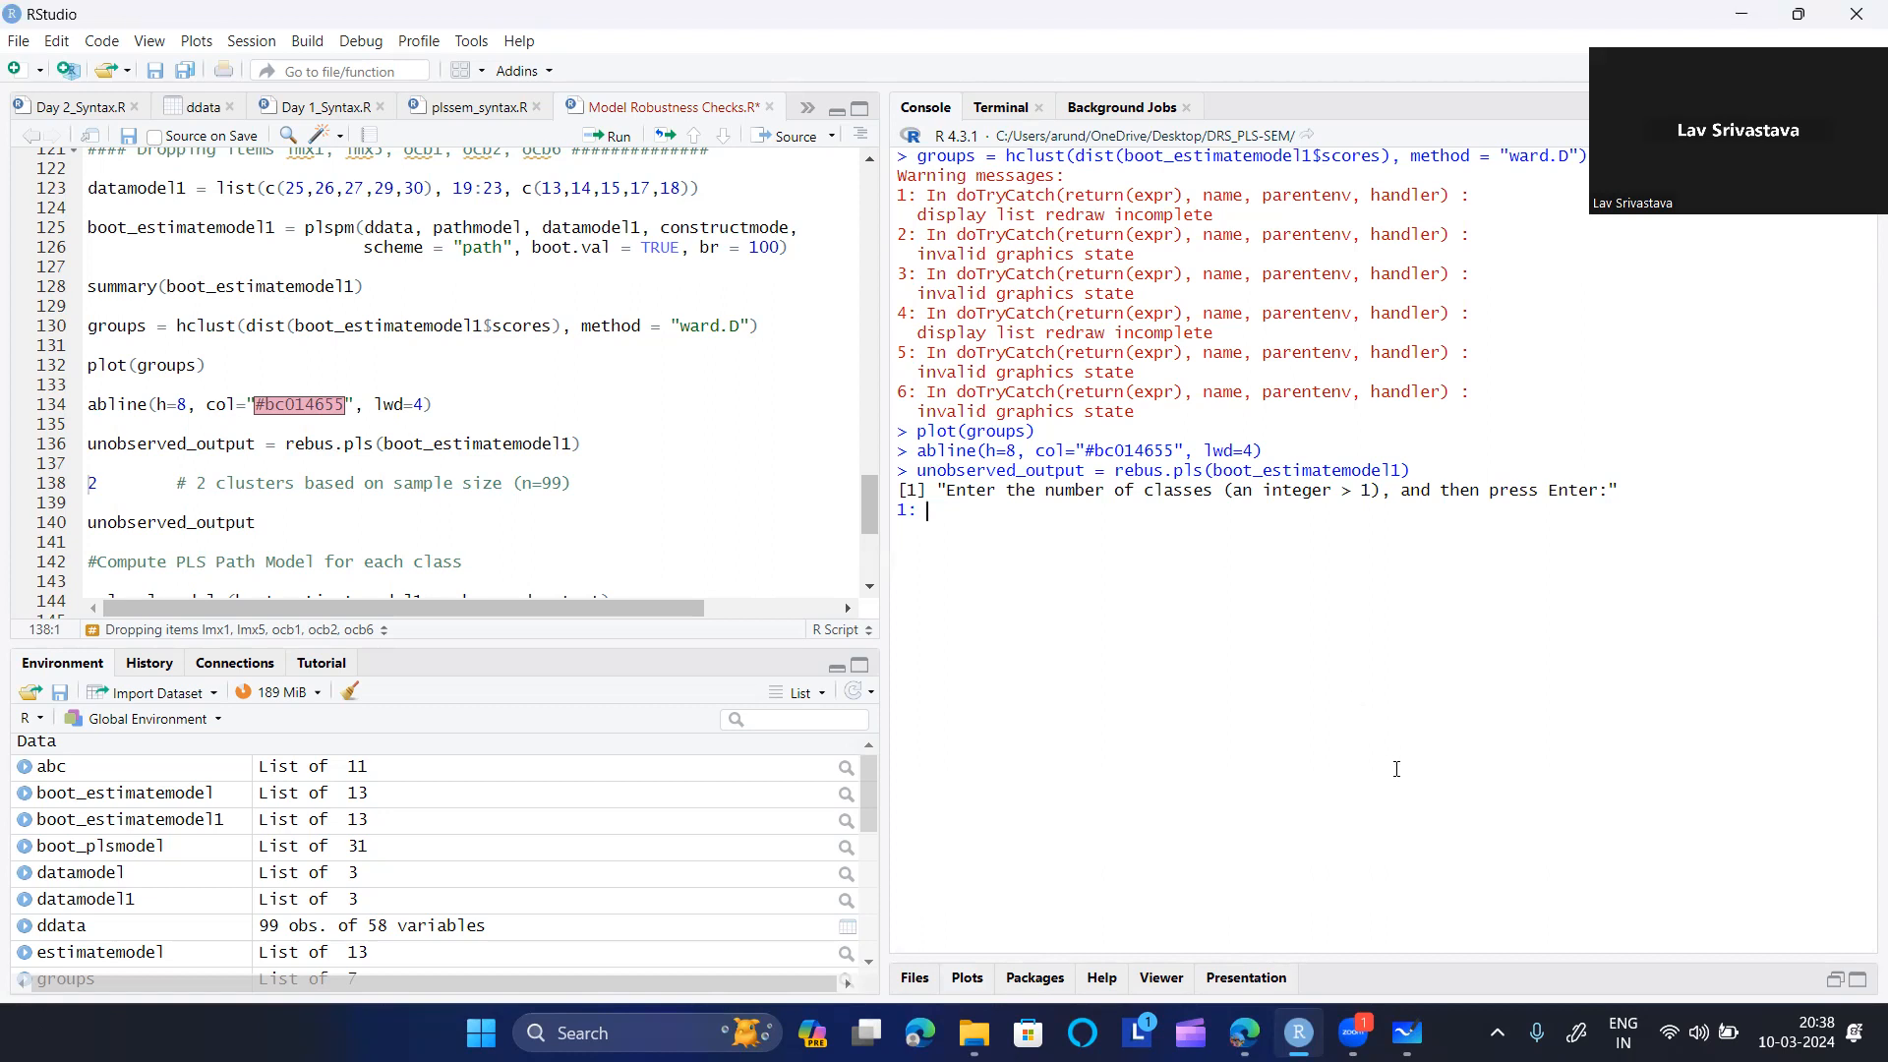
pyautogui.click(1835, 979)
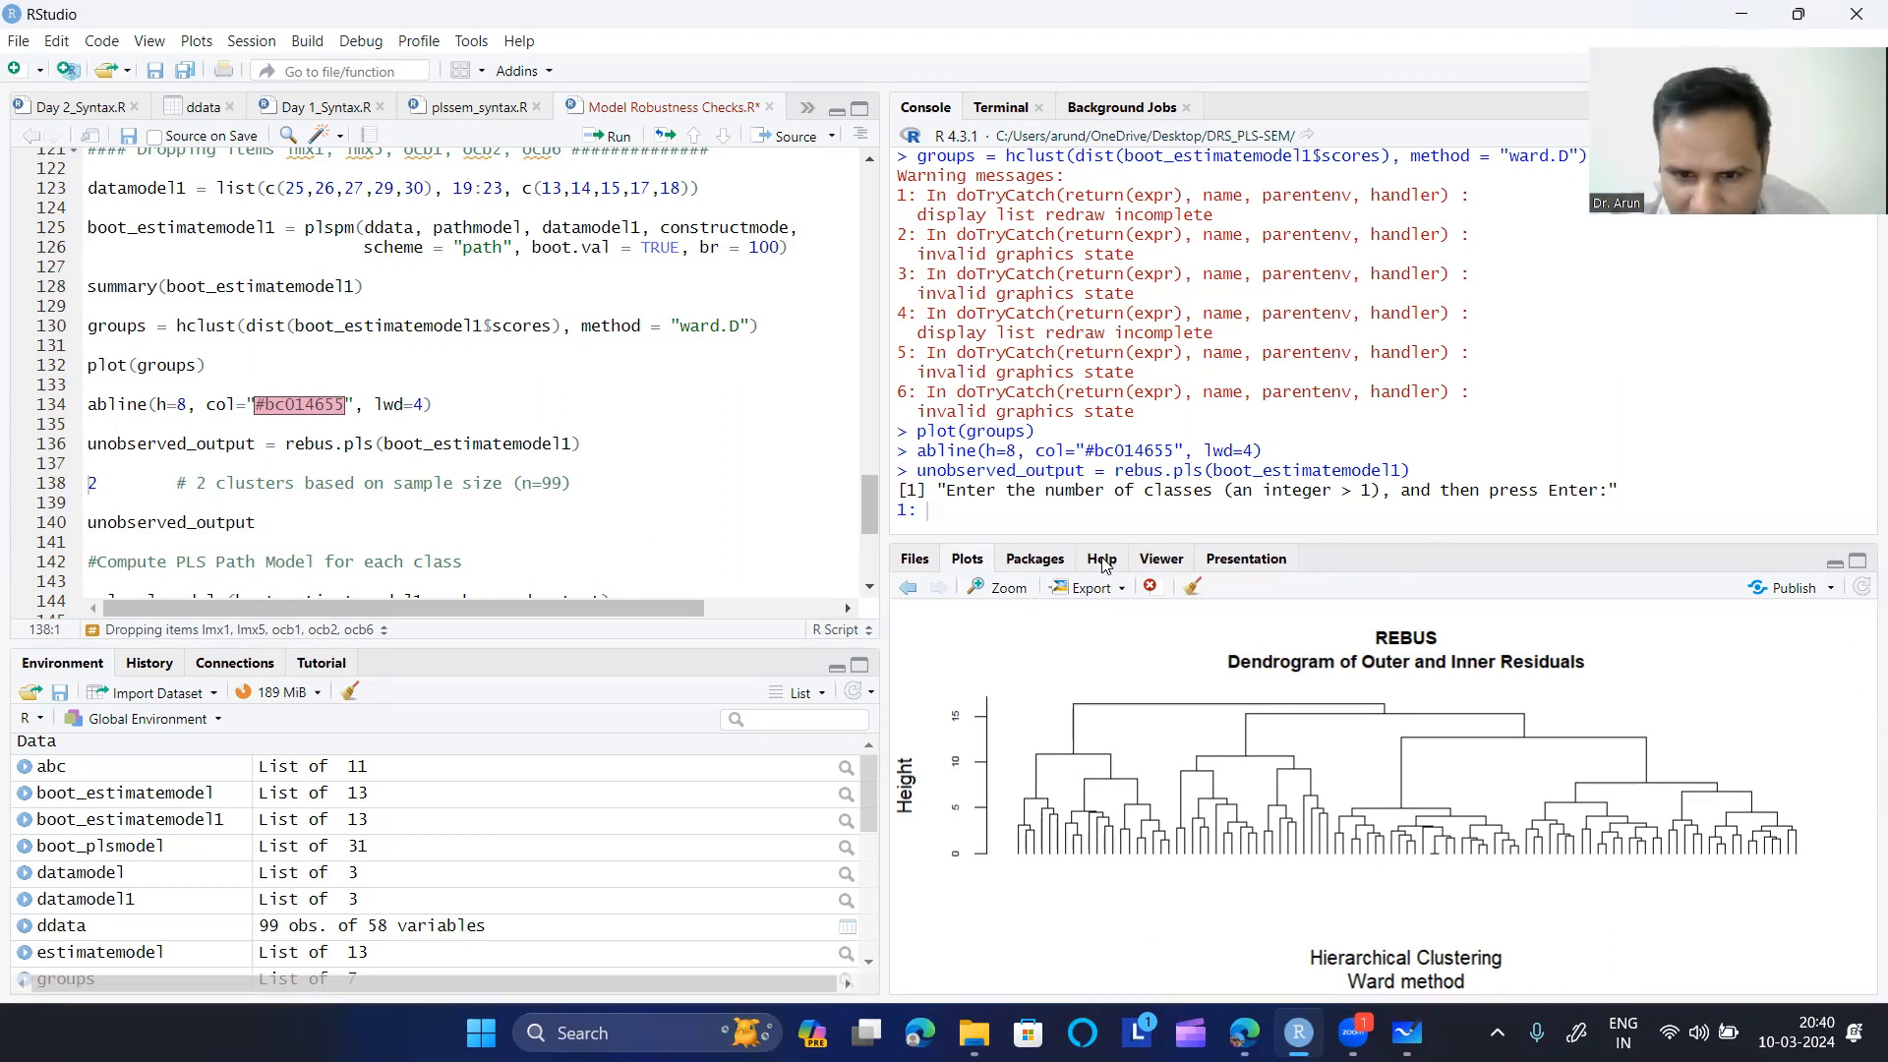
# - Inspect the REBUS dendrogram of outer and inner residuals in an enlarged plot window and close it
pyautogui.click(1008, 588)
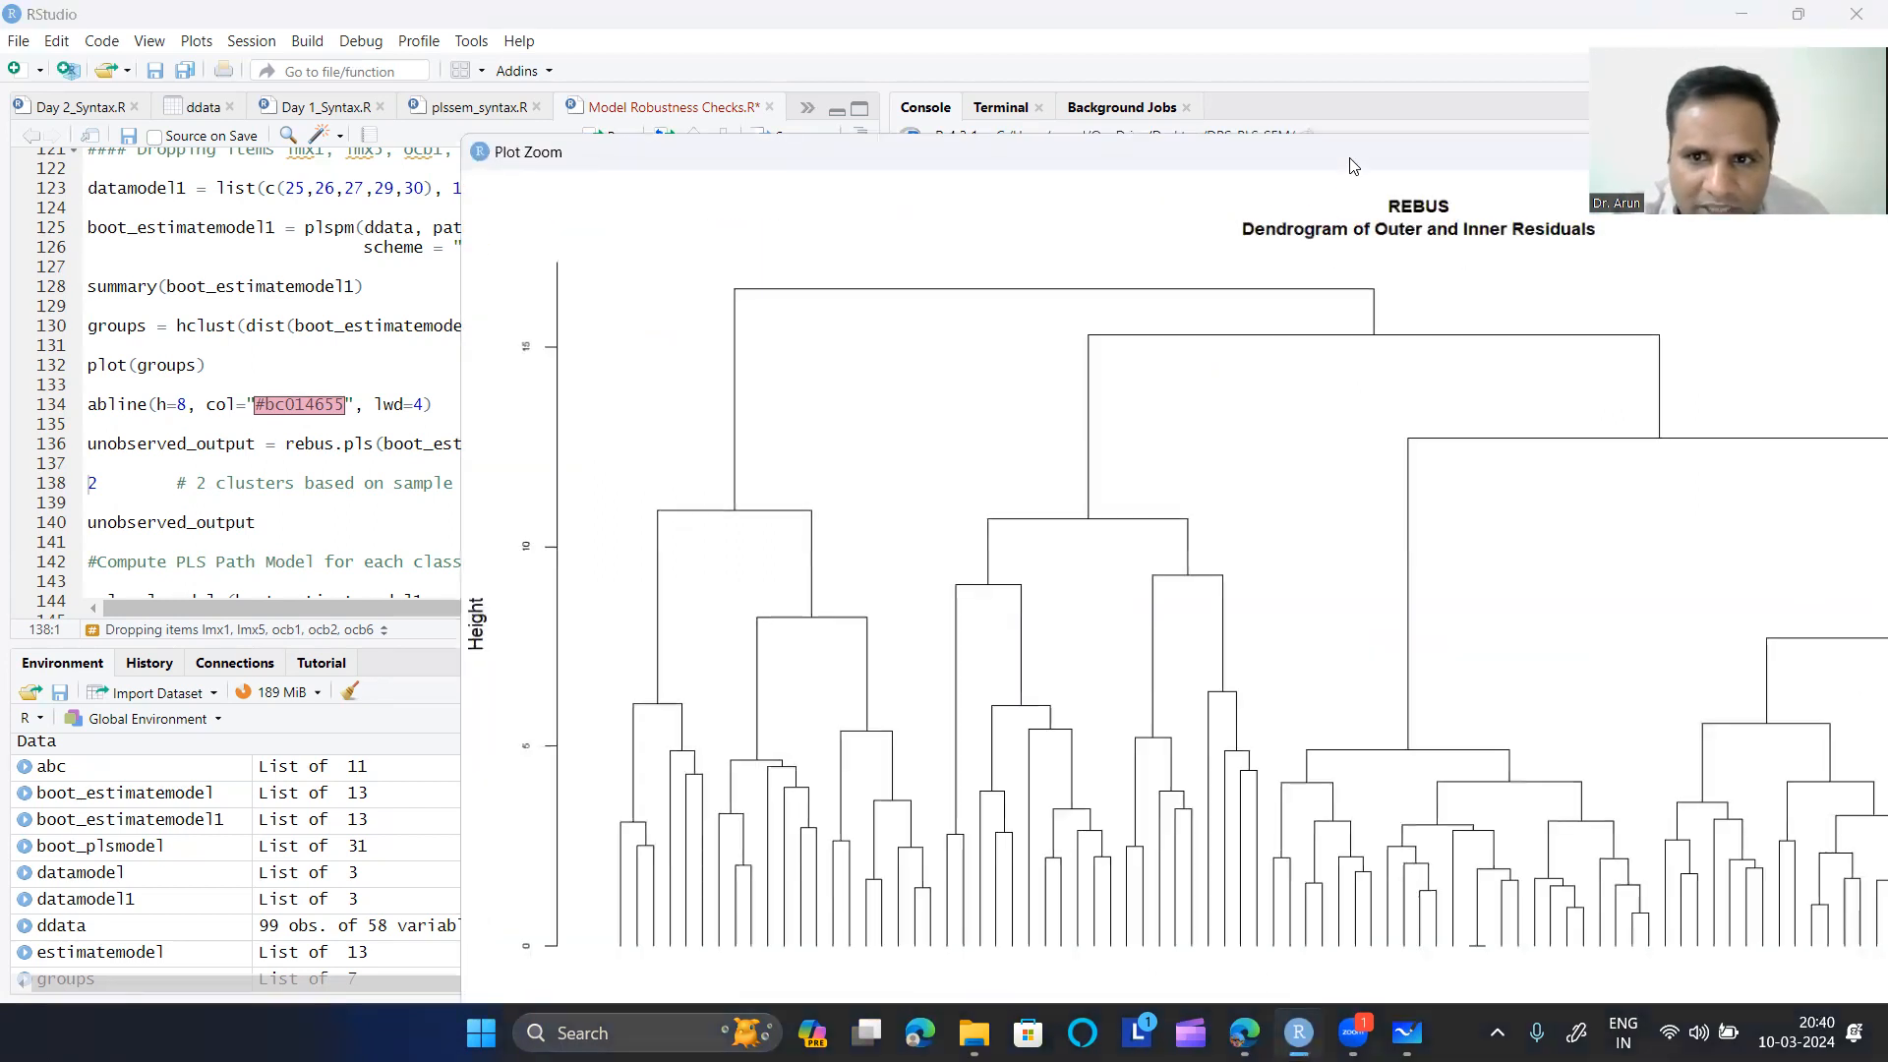
pyautogui.moveTo(1349, 166); pyautogui.dragTo(903, 152)
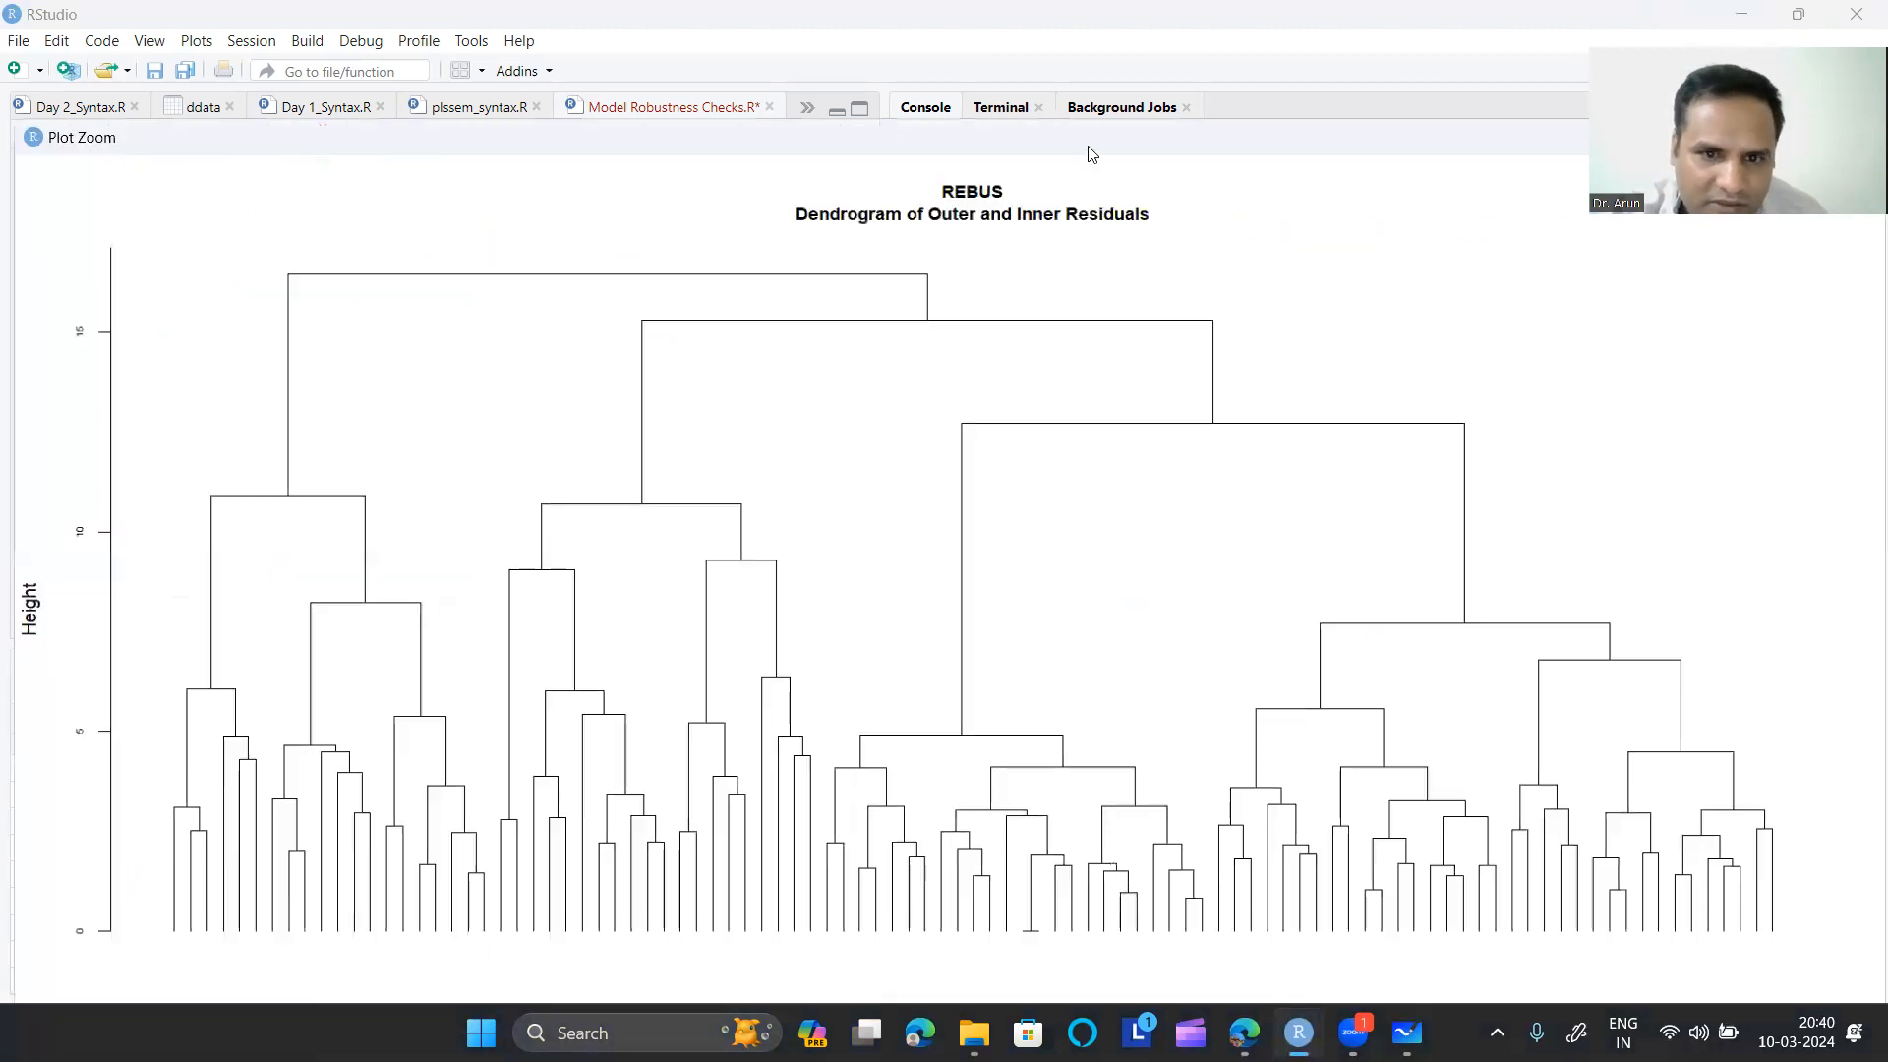
pyautogui.moveTo(1091, 150); pyautogui.dragTo(964, 359)
pyautogui.click(1711, 360)
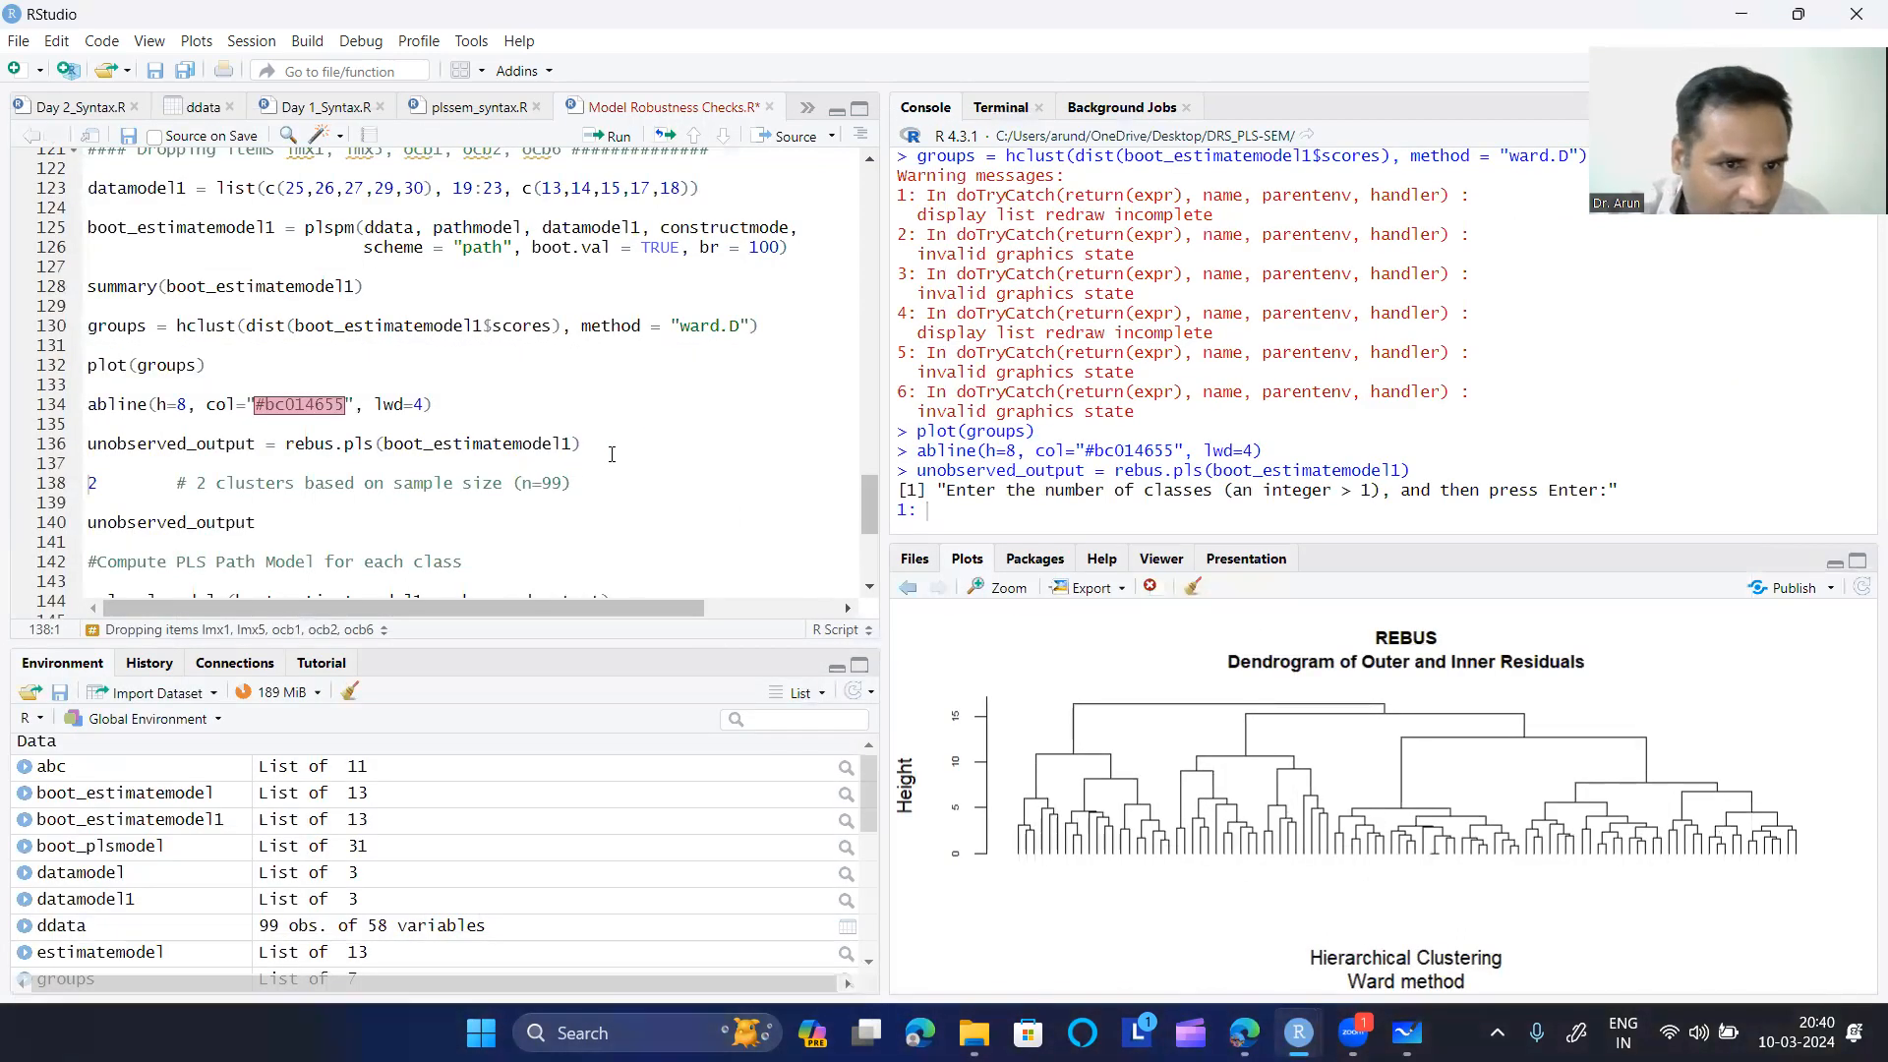
# - Collapse the plot area, highlight the rebus.pls line in the script, and place the cursor on the 2 clusters line
pyautogui.scroll(-2, 611, 454)
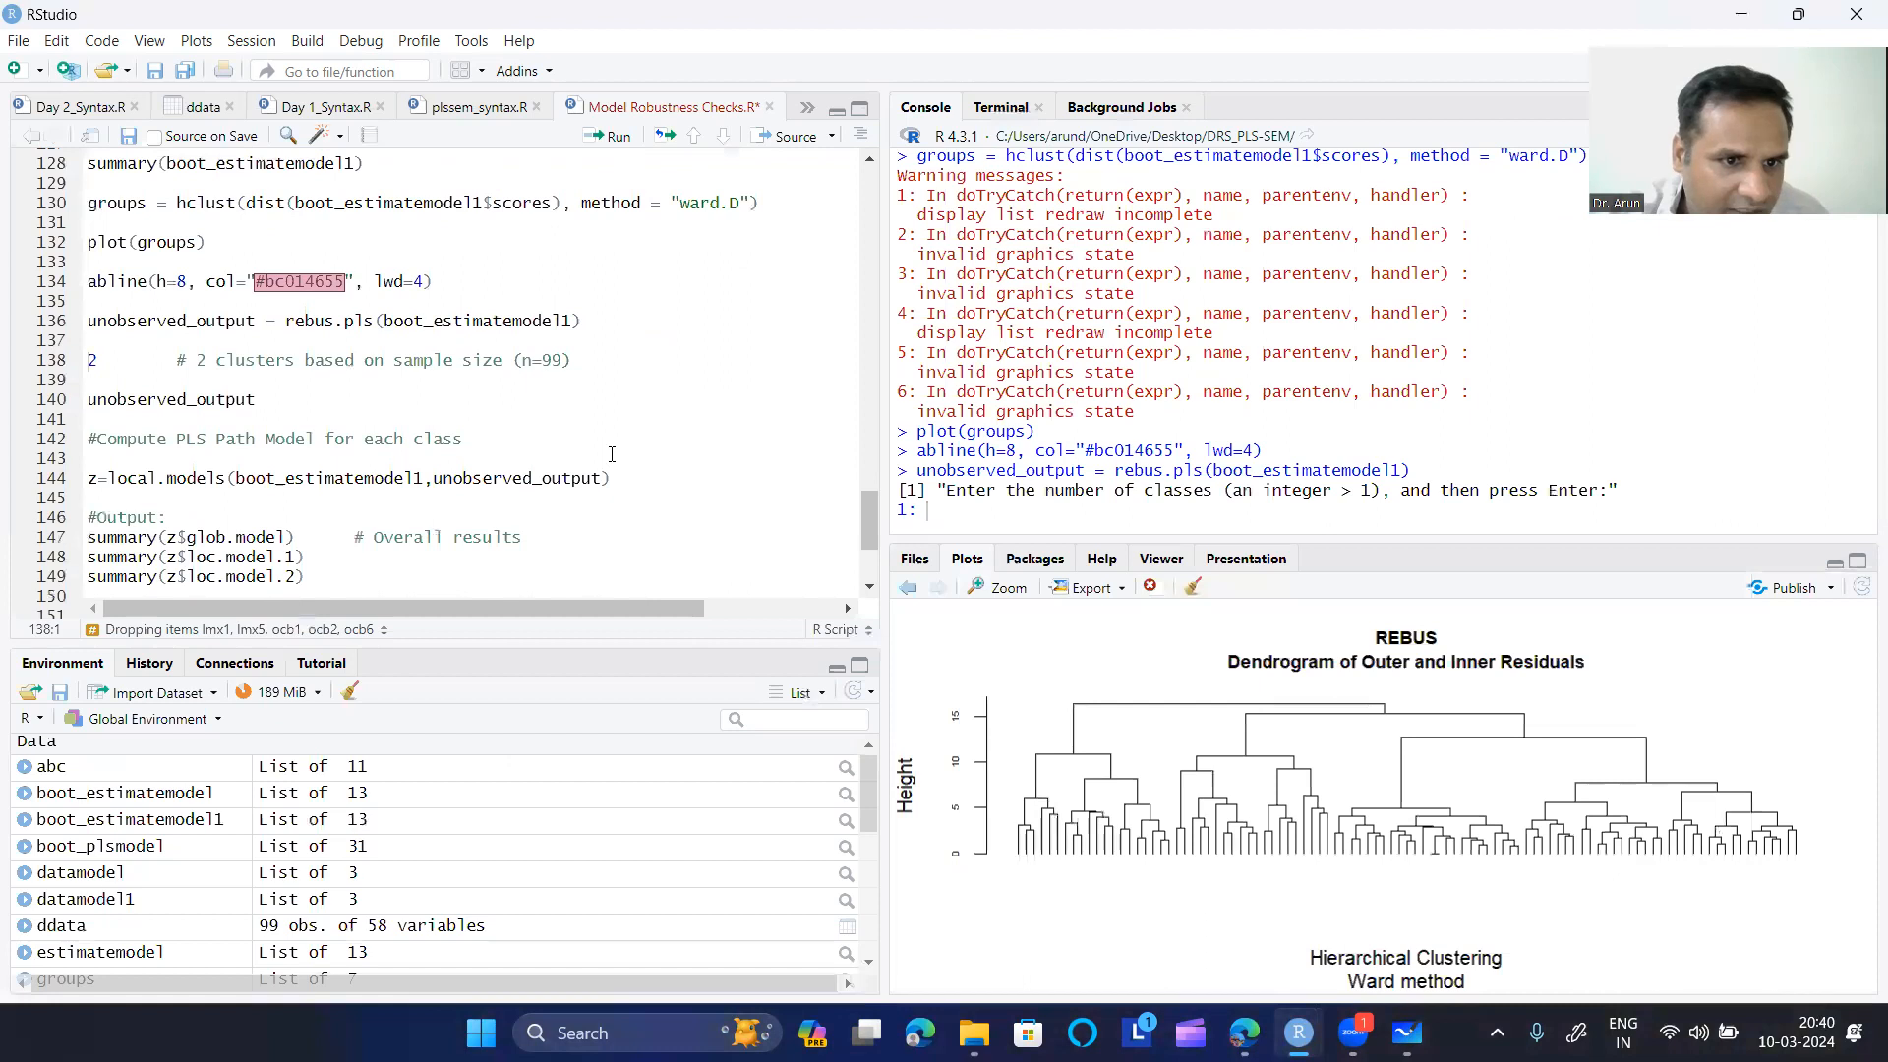
pyautogui.click(1834, 565)
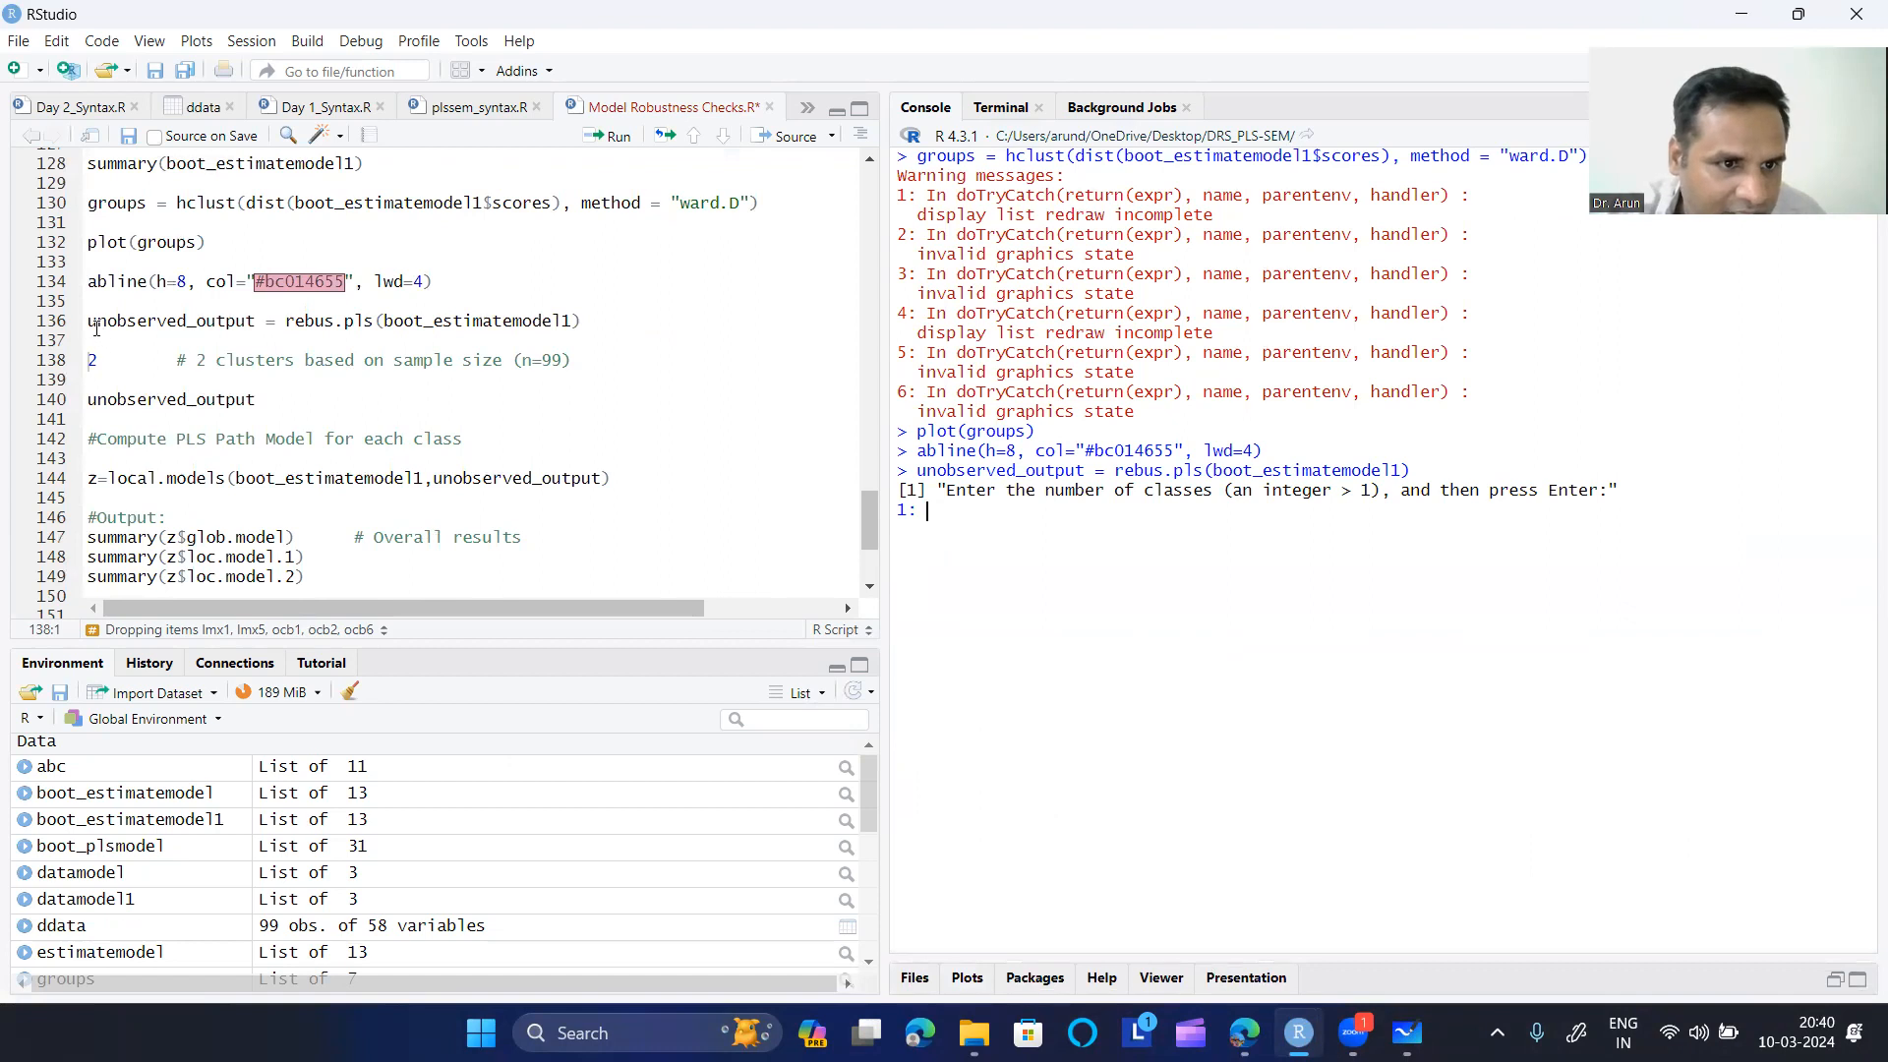
pyautogui.moveTo(89, 321); pyautogui.dragTo(609, 319)
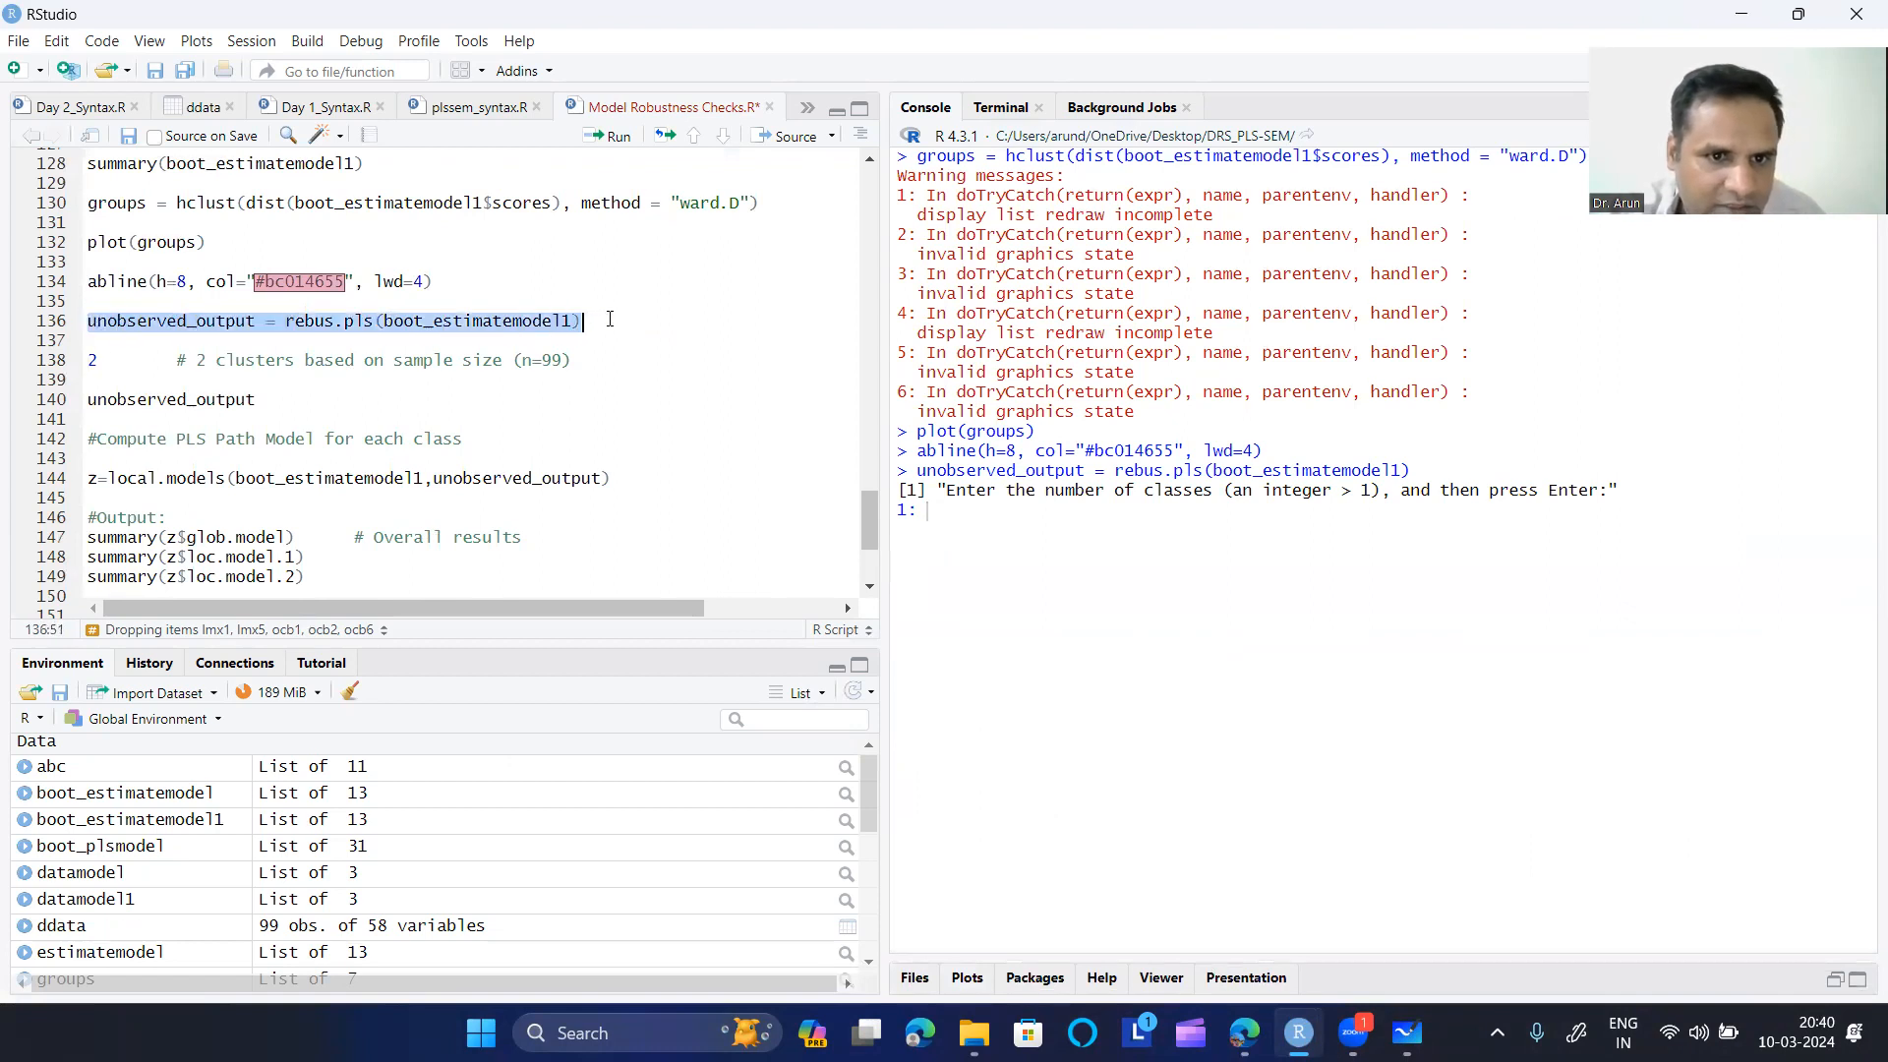
pyautogui.click(107, 361)
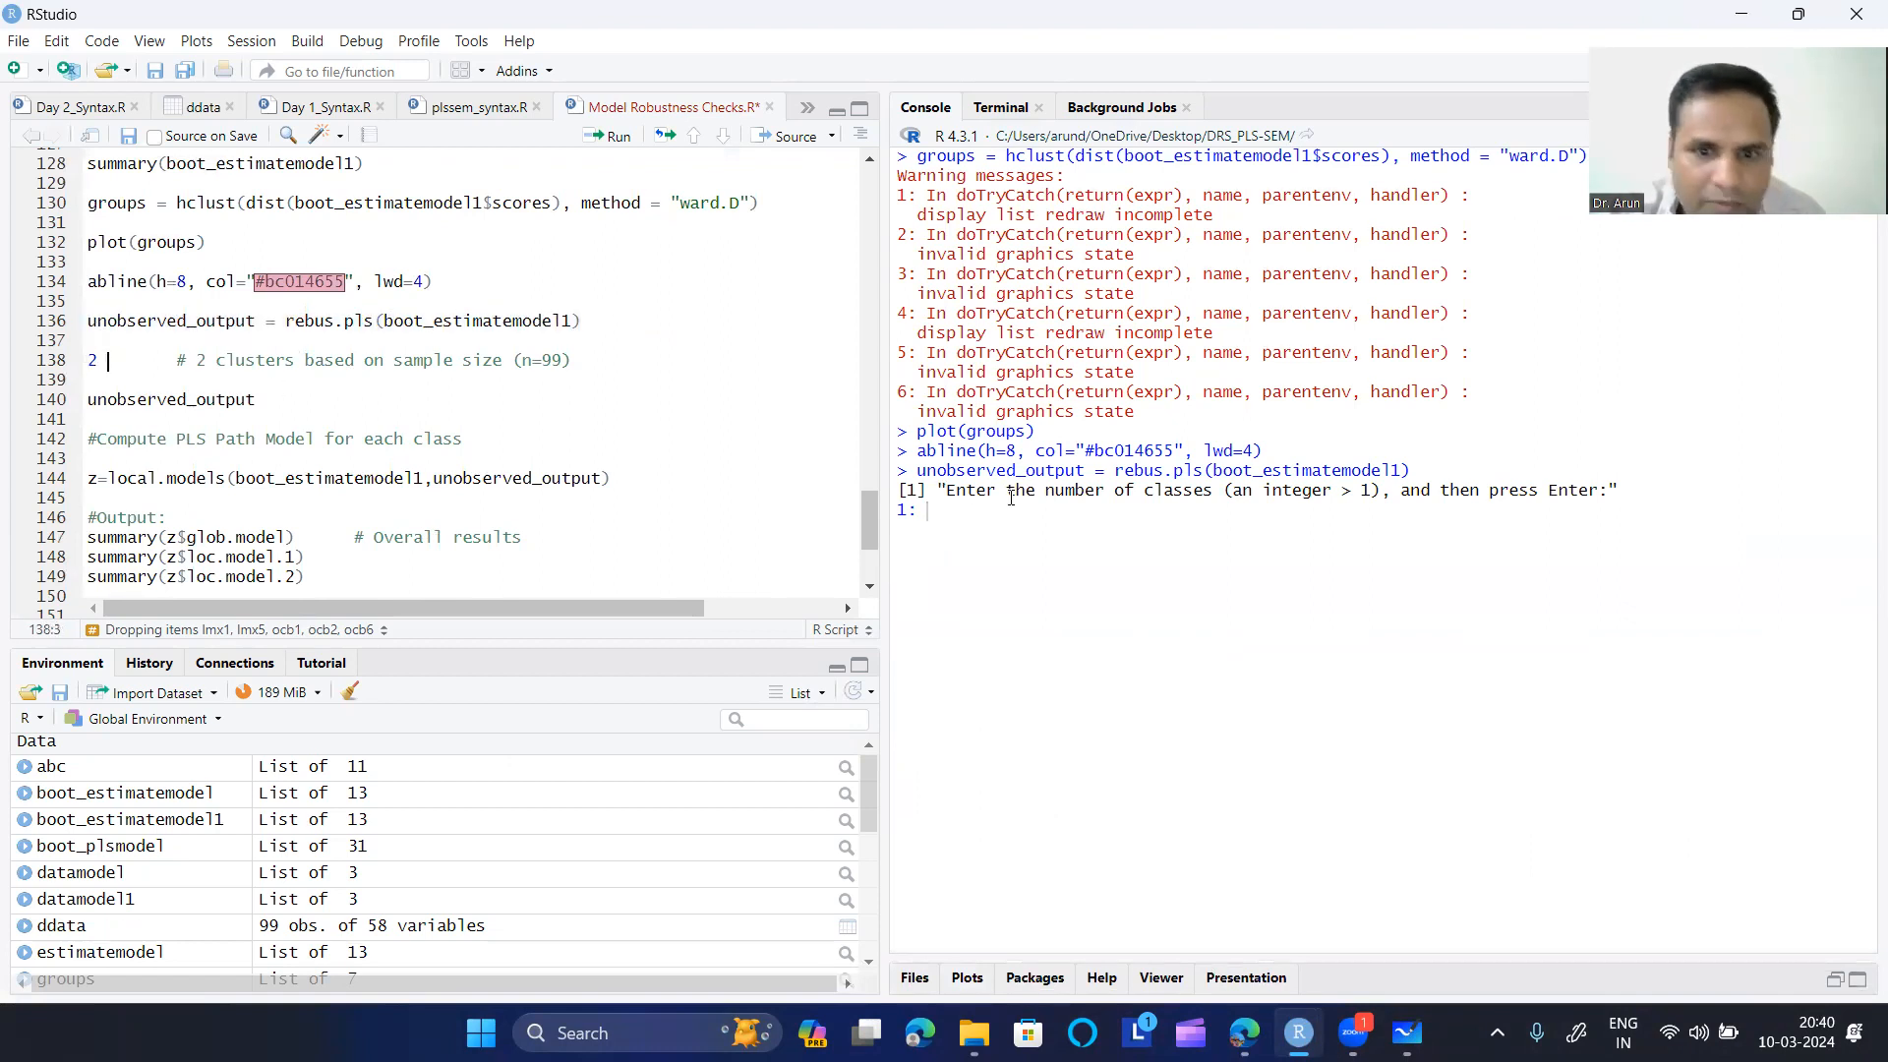
# - Try 5 as the number of classes for the pending REBUS request in the console
pyautogui.write('5')
pyautogui.press('Return')
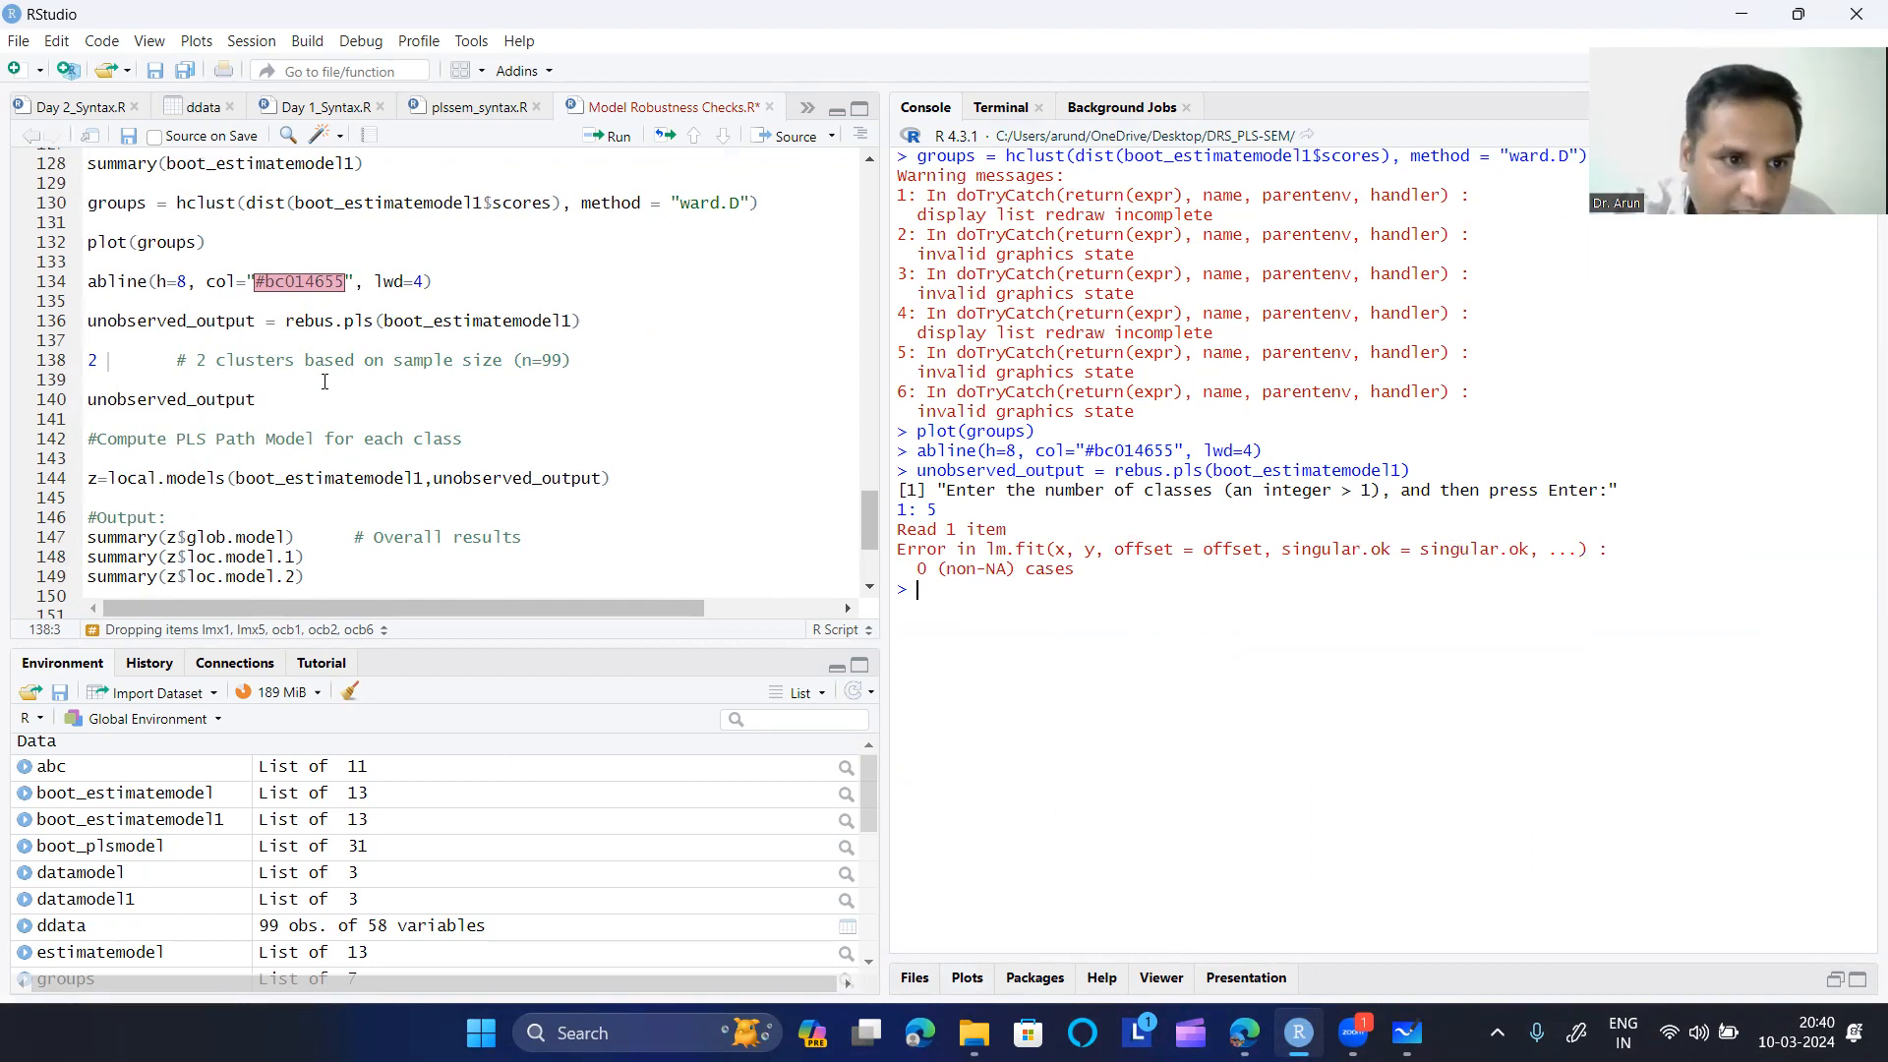
# - Rerun the rebus.pls line and the unobserved_output line, and try 3 as the number of classes
pyautogui.click(615, 321)
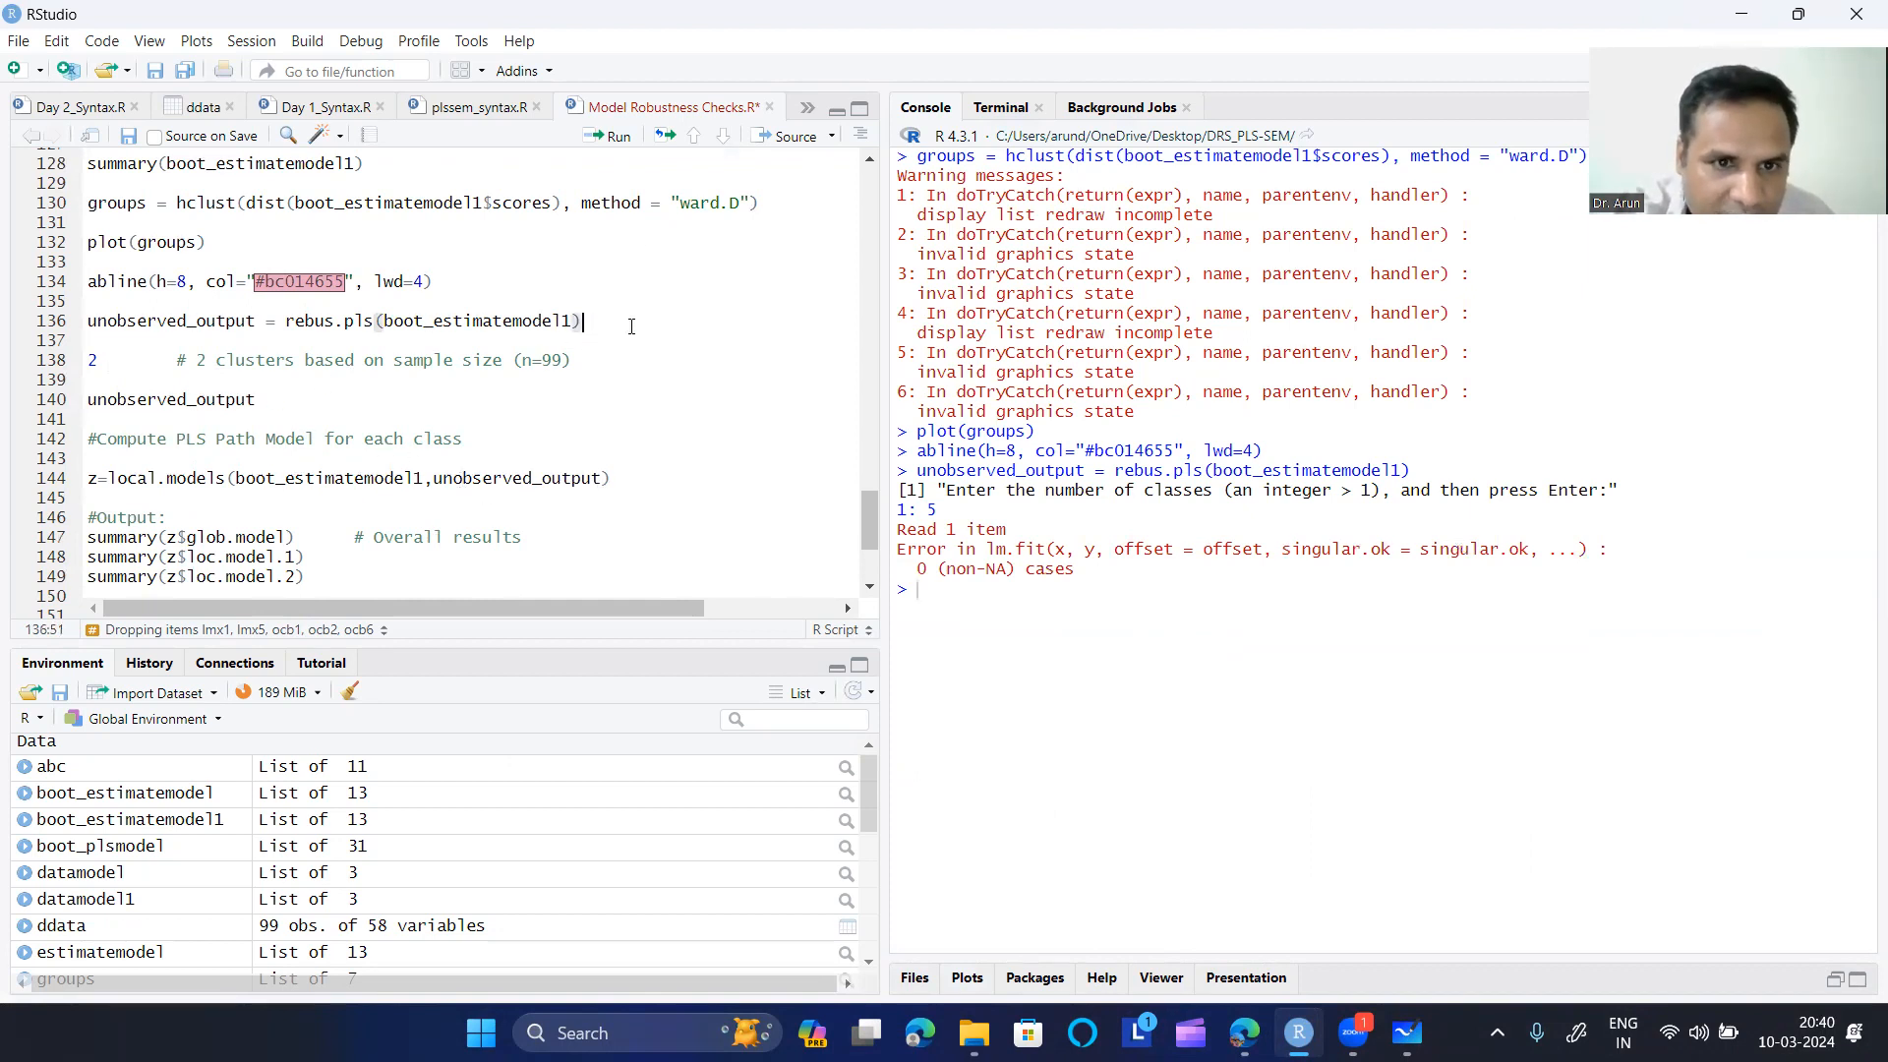
pyautogui.click(617, 138)
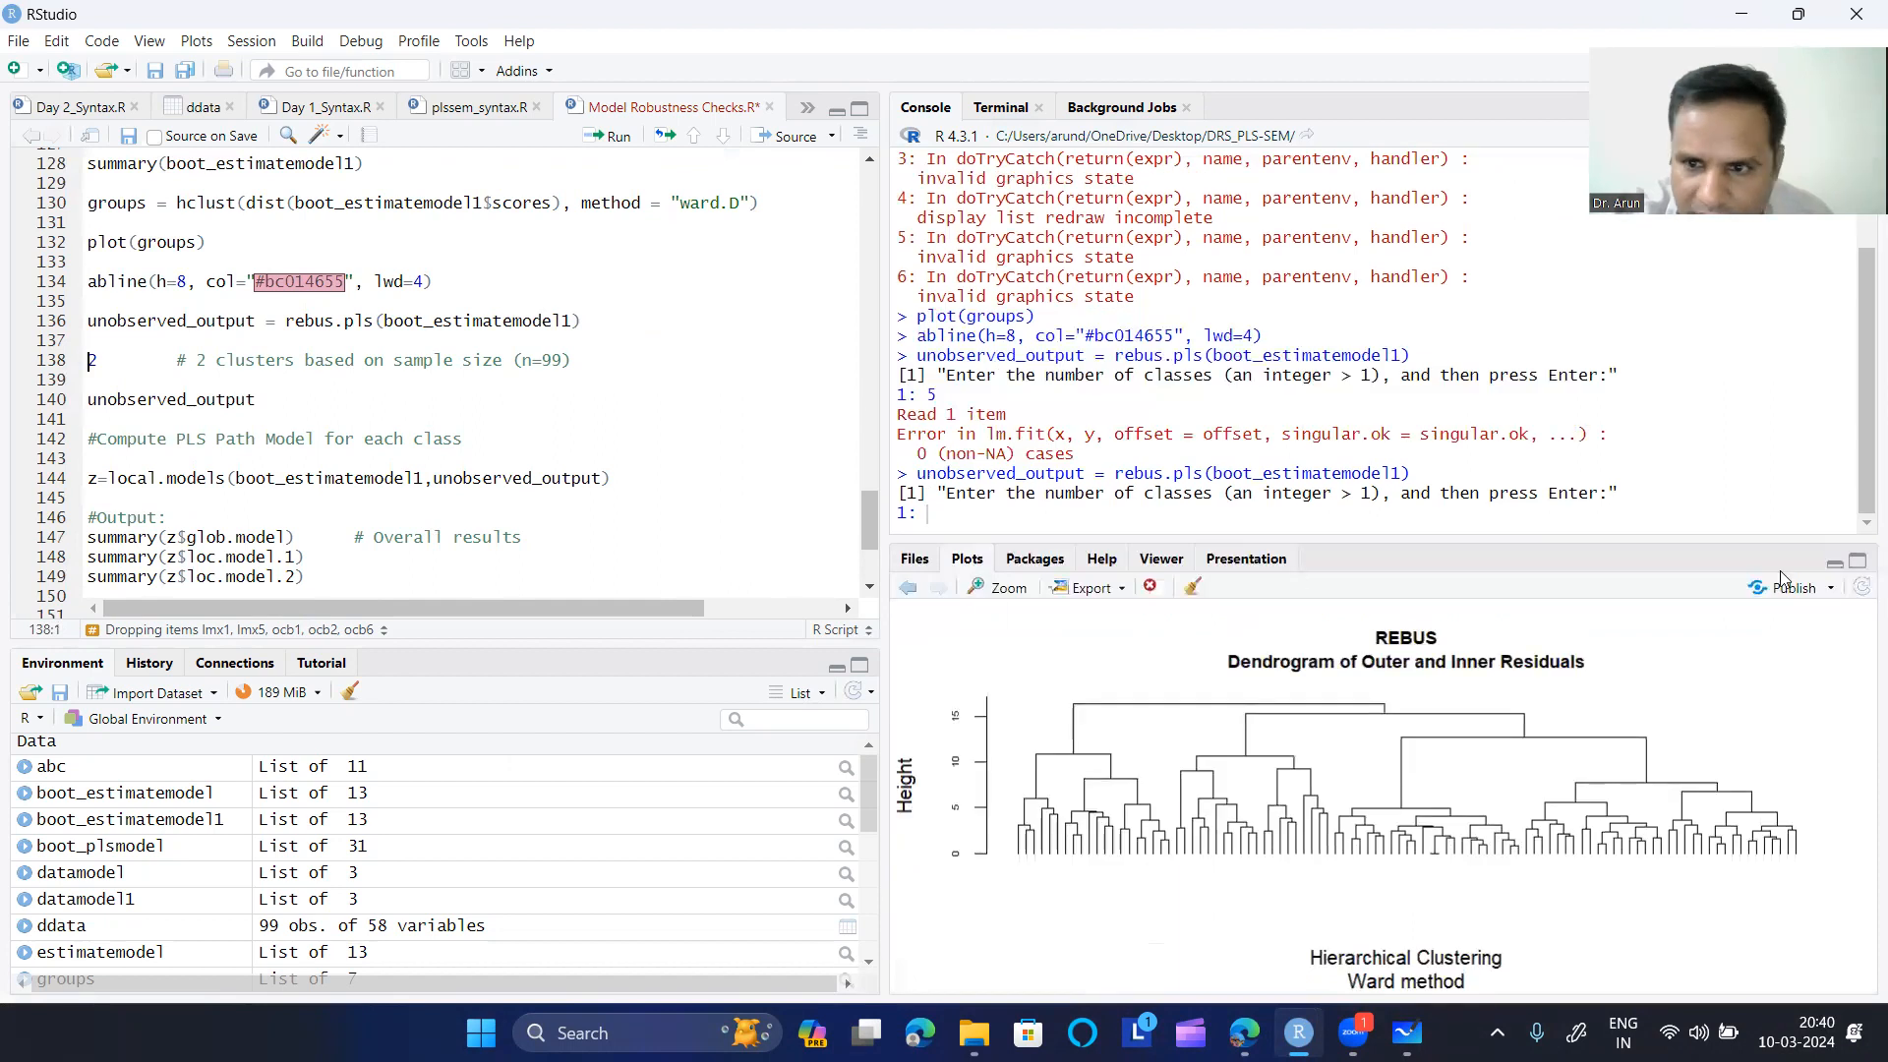
pyautogui.click(1835, 568)
pyautogui.click(258, 403)
pyautogui.click(617, 138)
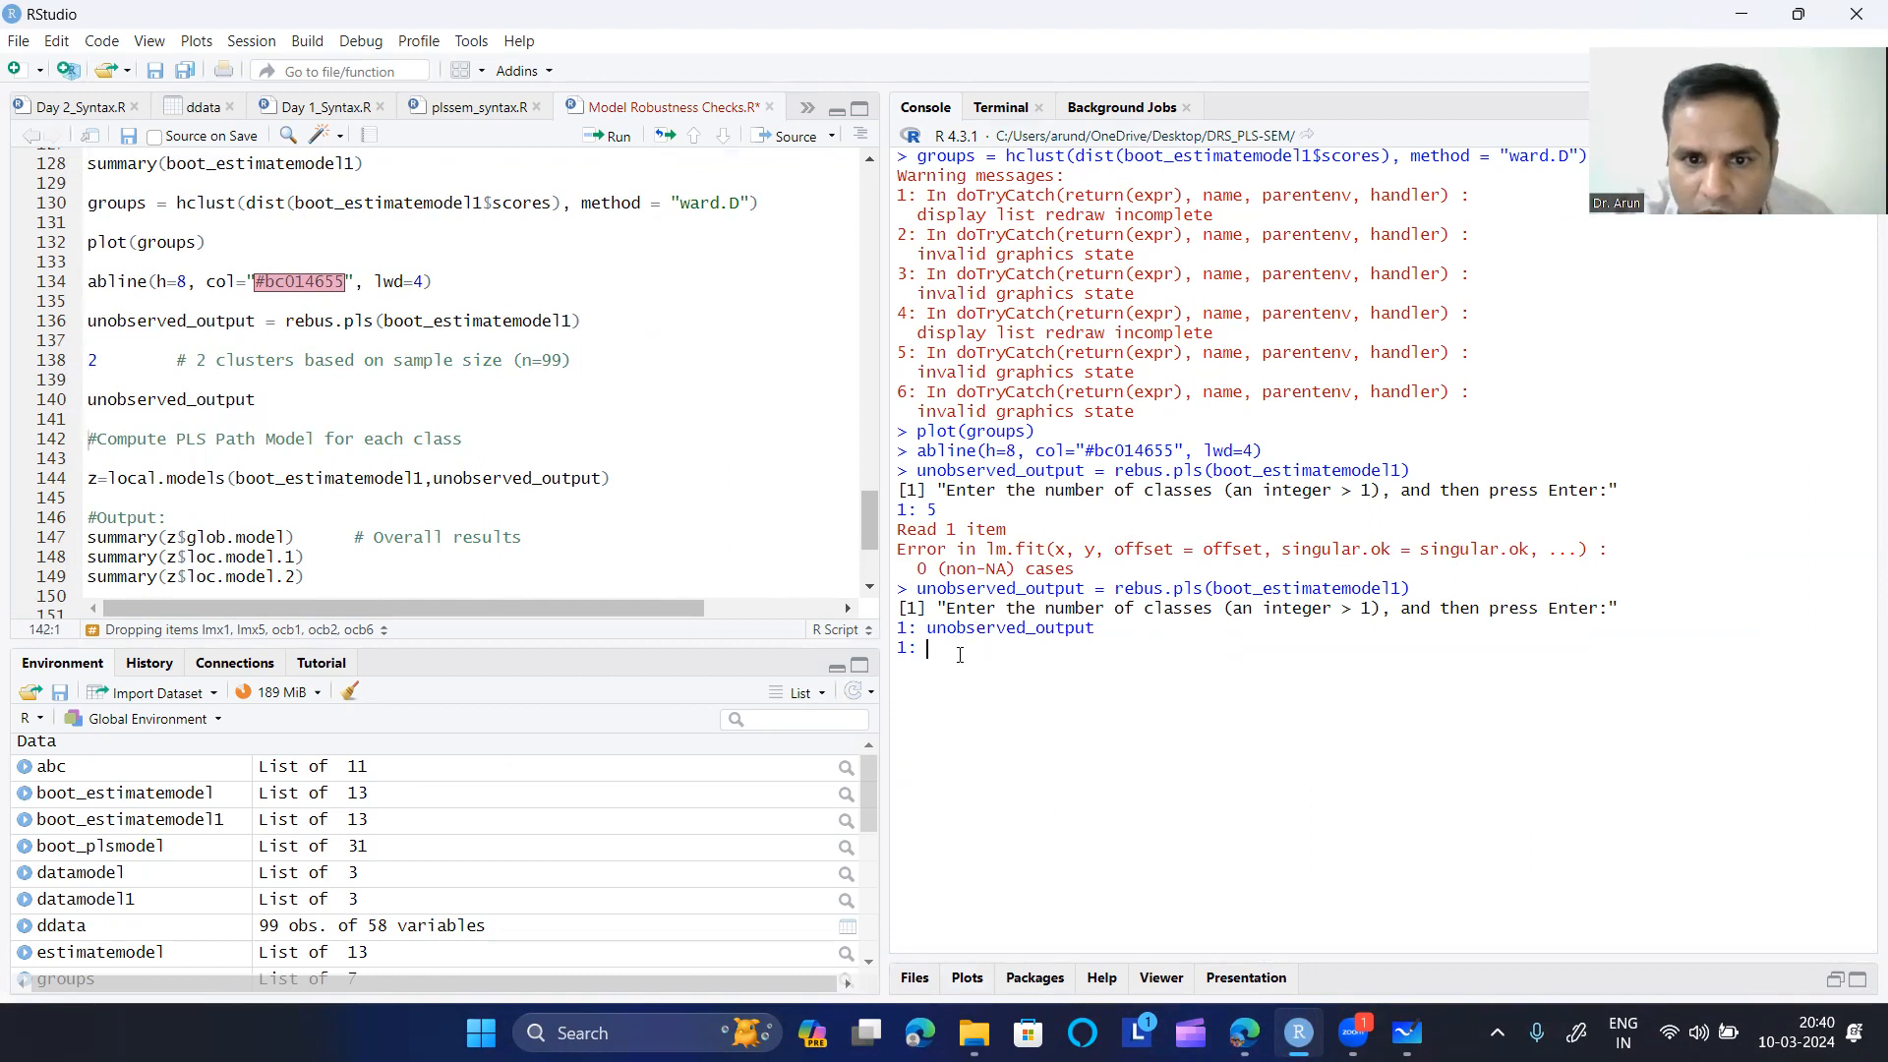
pyautogui.write('3')
pyautogui.press('Return')
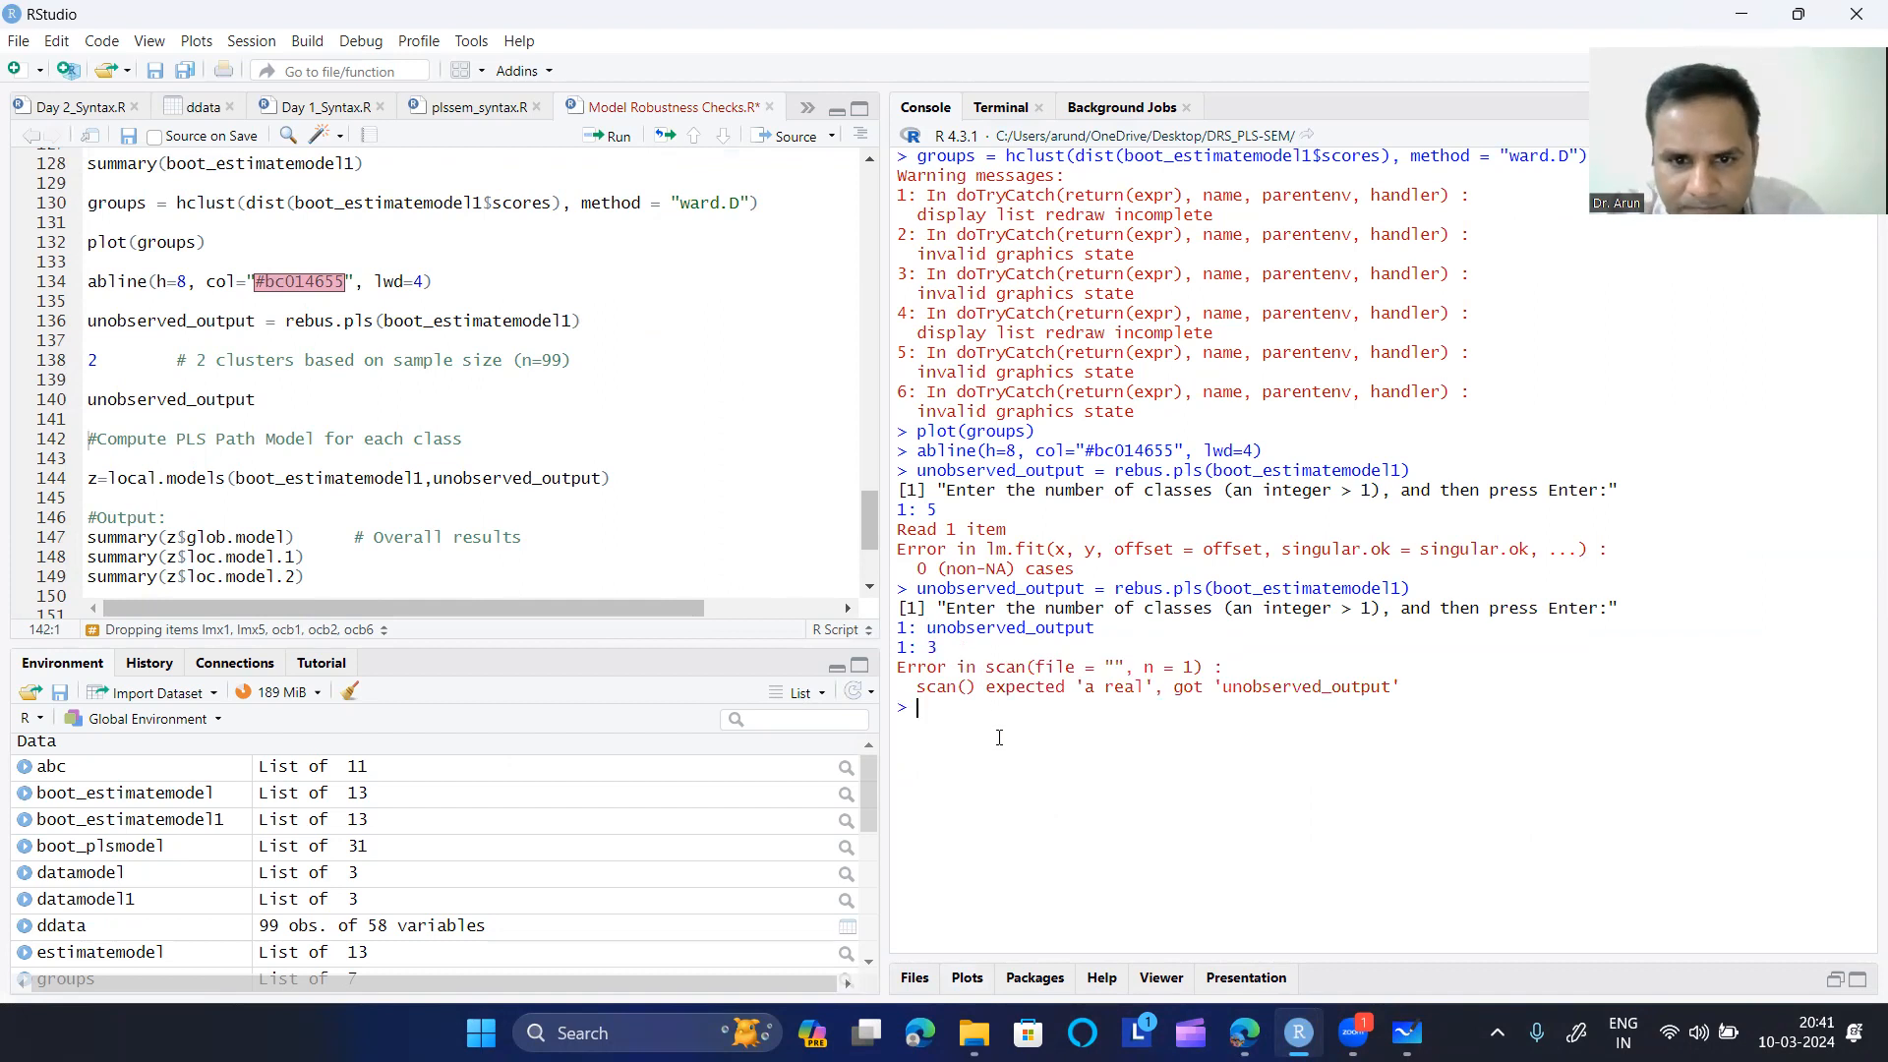
# - Recall the last rebus.pls command in the console, trim it to unobserved_output, and execute it
pyautogui.press('Up')
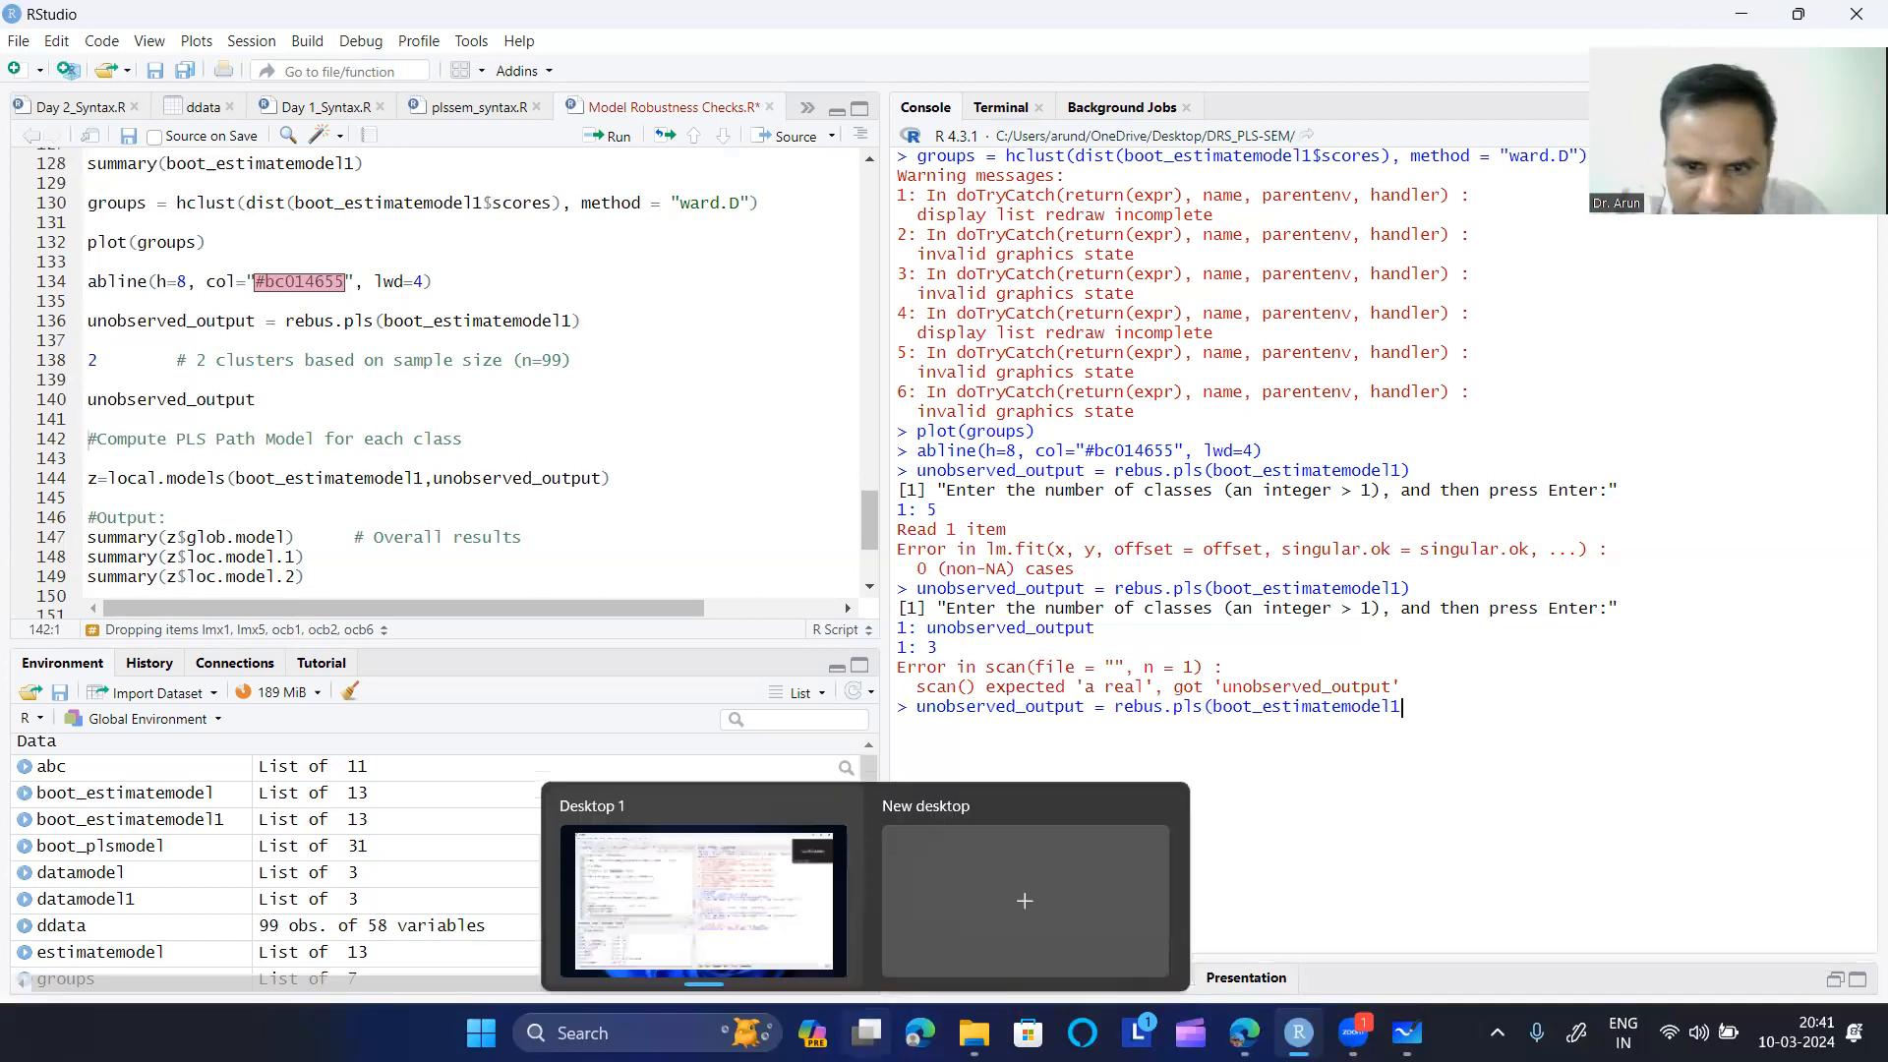
pyautogui.press('BackSpace')
pyautogui.press('BackSpace')
pyautogui.press('BackSpace')
pyautogui.press('BackSpace')
pyautogui.press('BackSpace')
pyautogui.press('BackSpace')
pyautogui.press('BackSpace')
pyautogui.press('BackSpace')
pyautogui.press('BackSpace')
pyautogui.press('BackSpace')
pyautogui.press('BackSpace')
pyautogui.press('BackSpace')
pyautogui.press('BackSpace')
pyautogui.press('BackSpace')
pyautogui.press('BackSpace')
pyautogui.press('BackSpace')
pyautogui.press('BackSpace')
pyautogui.press('BackSpace')
pyautogui.press('BackSpace')
pyautogui.press('BackSpace')
pyautogui.press('BackSpace')
pyautogui.press('BackSpace')
pyautogui.press('BackSpace')
pyautogui.press('BackSpace')
pyautogui.press('BackSpace')
pyautogui.press('BackSpace')
pyautogui.press('BackSpace')
pyautogui.press('BackSpace')
pyautogui.press('BackSpace')
pyautogui.press('BackSpace')
pyautogui.press('BackSpace')
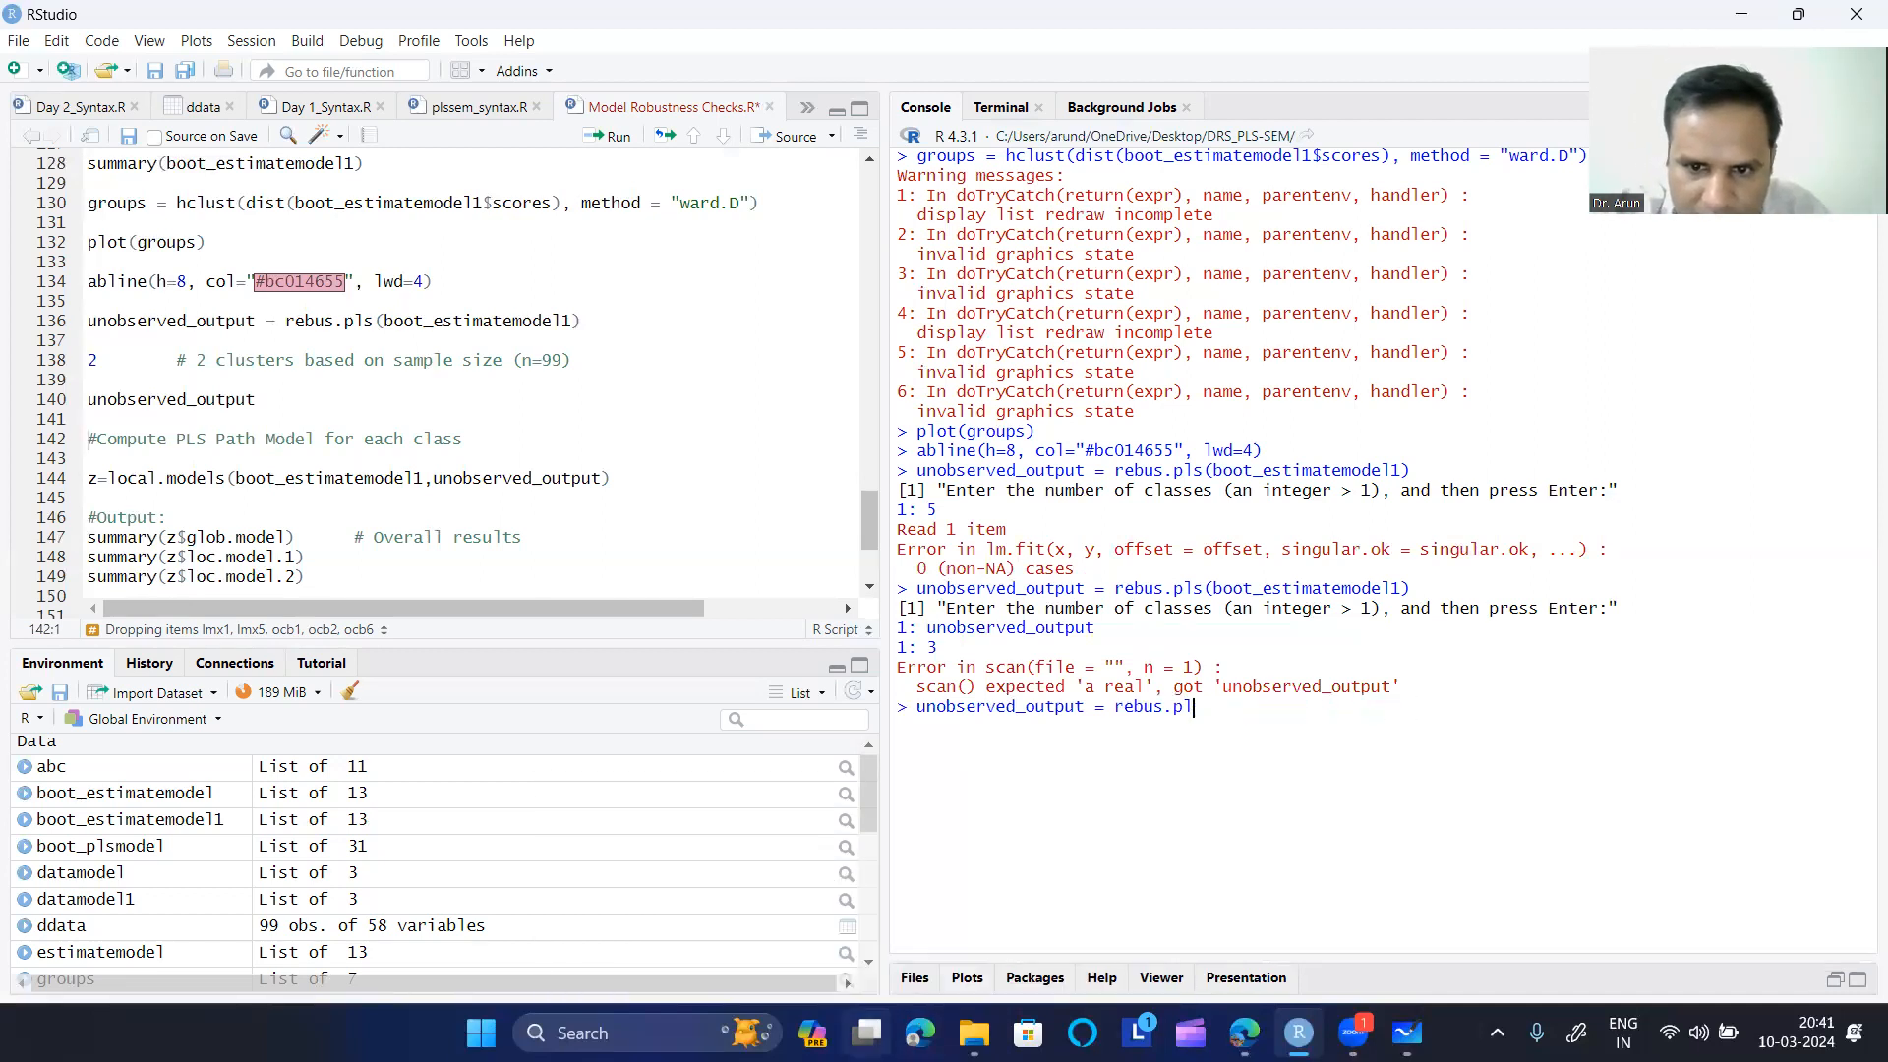
pyautogui.press('Return')
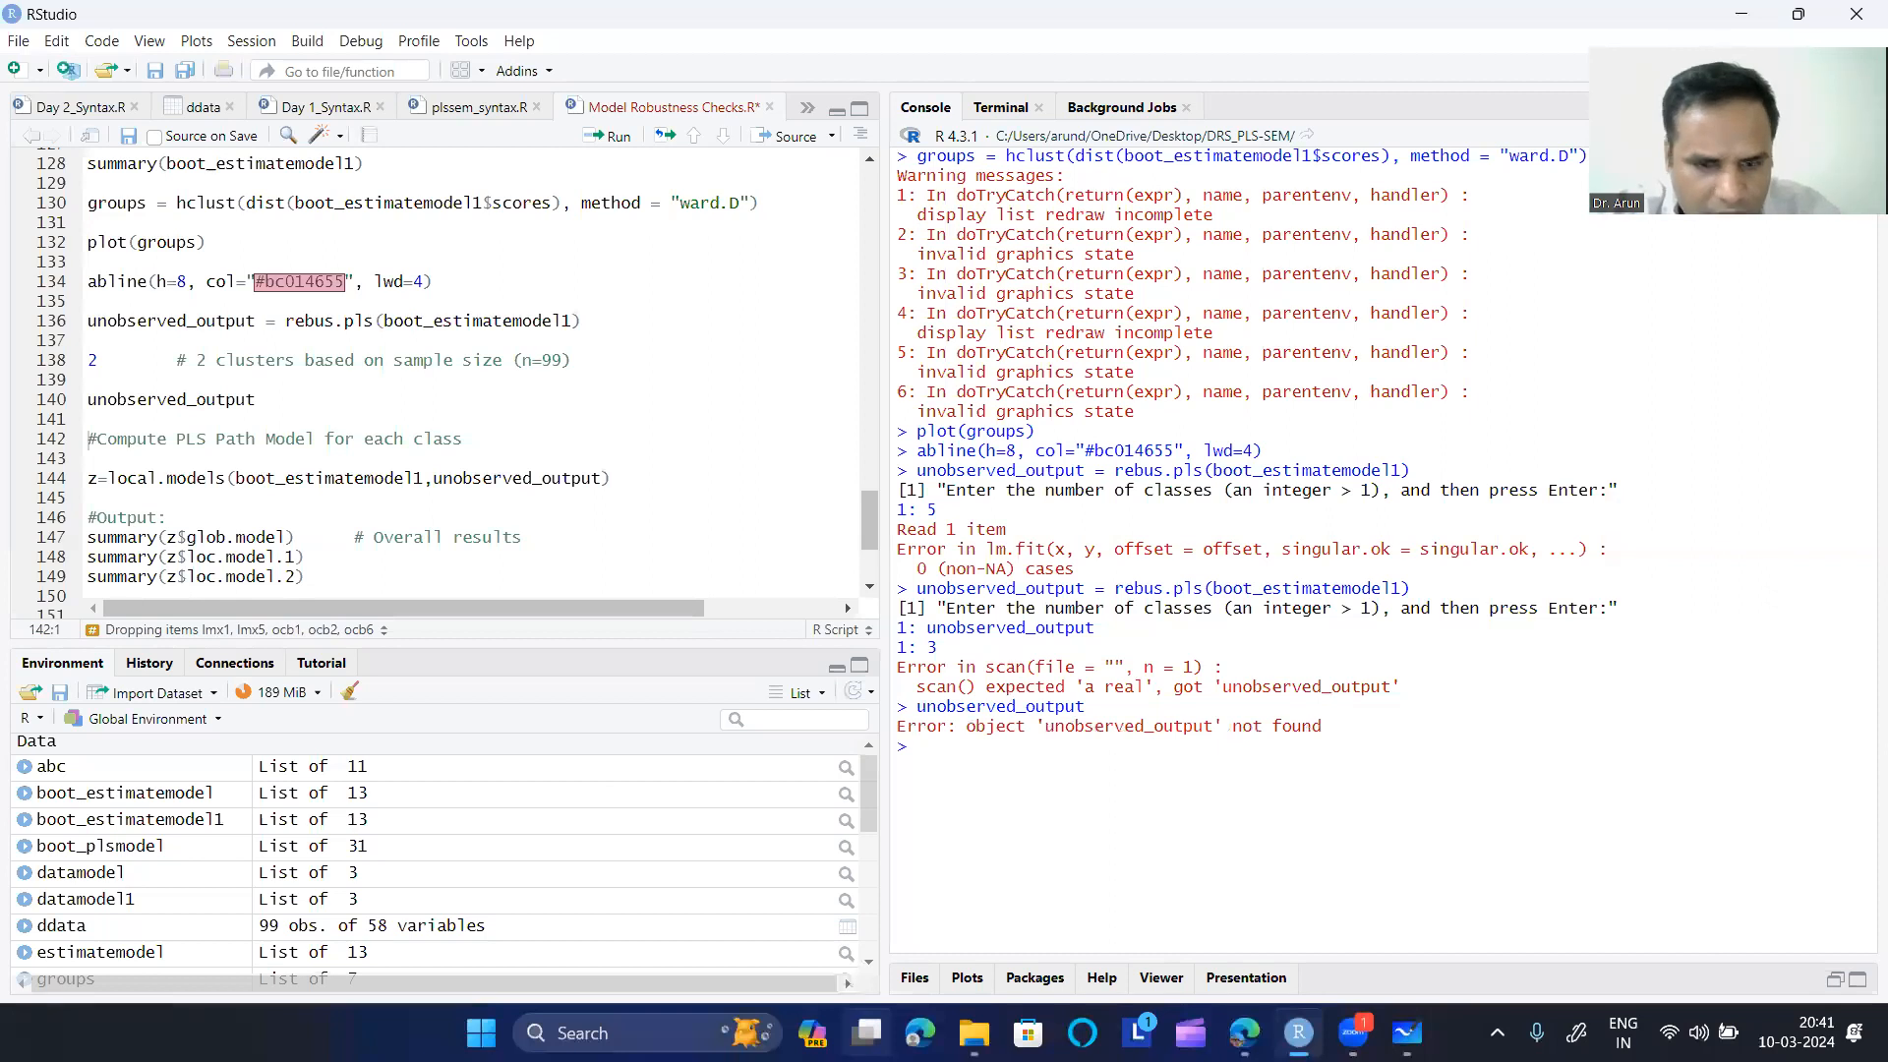
# - Clear the console and try to print the REBUS results with the script's unobserved_output line
pyautogui.hotkey('ctrl', 'l')
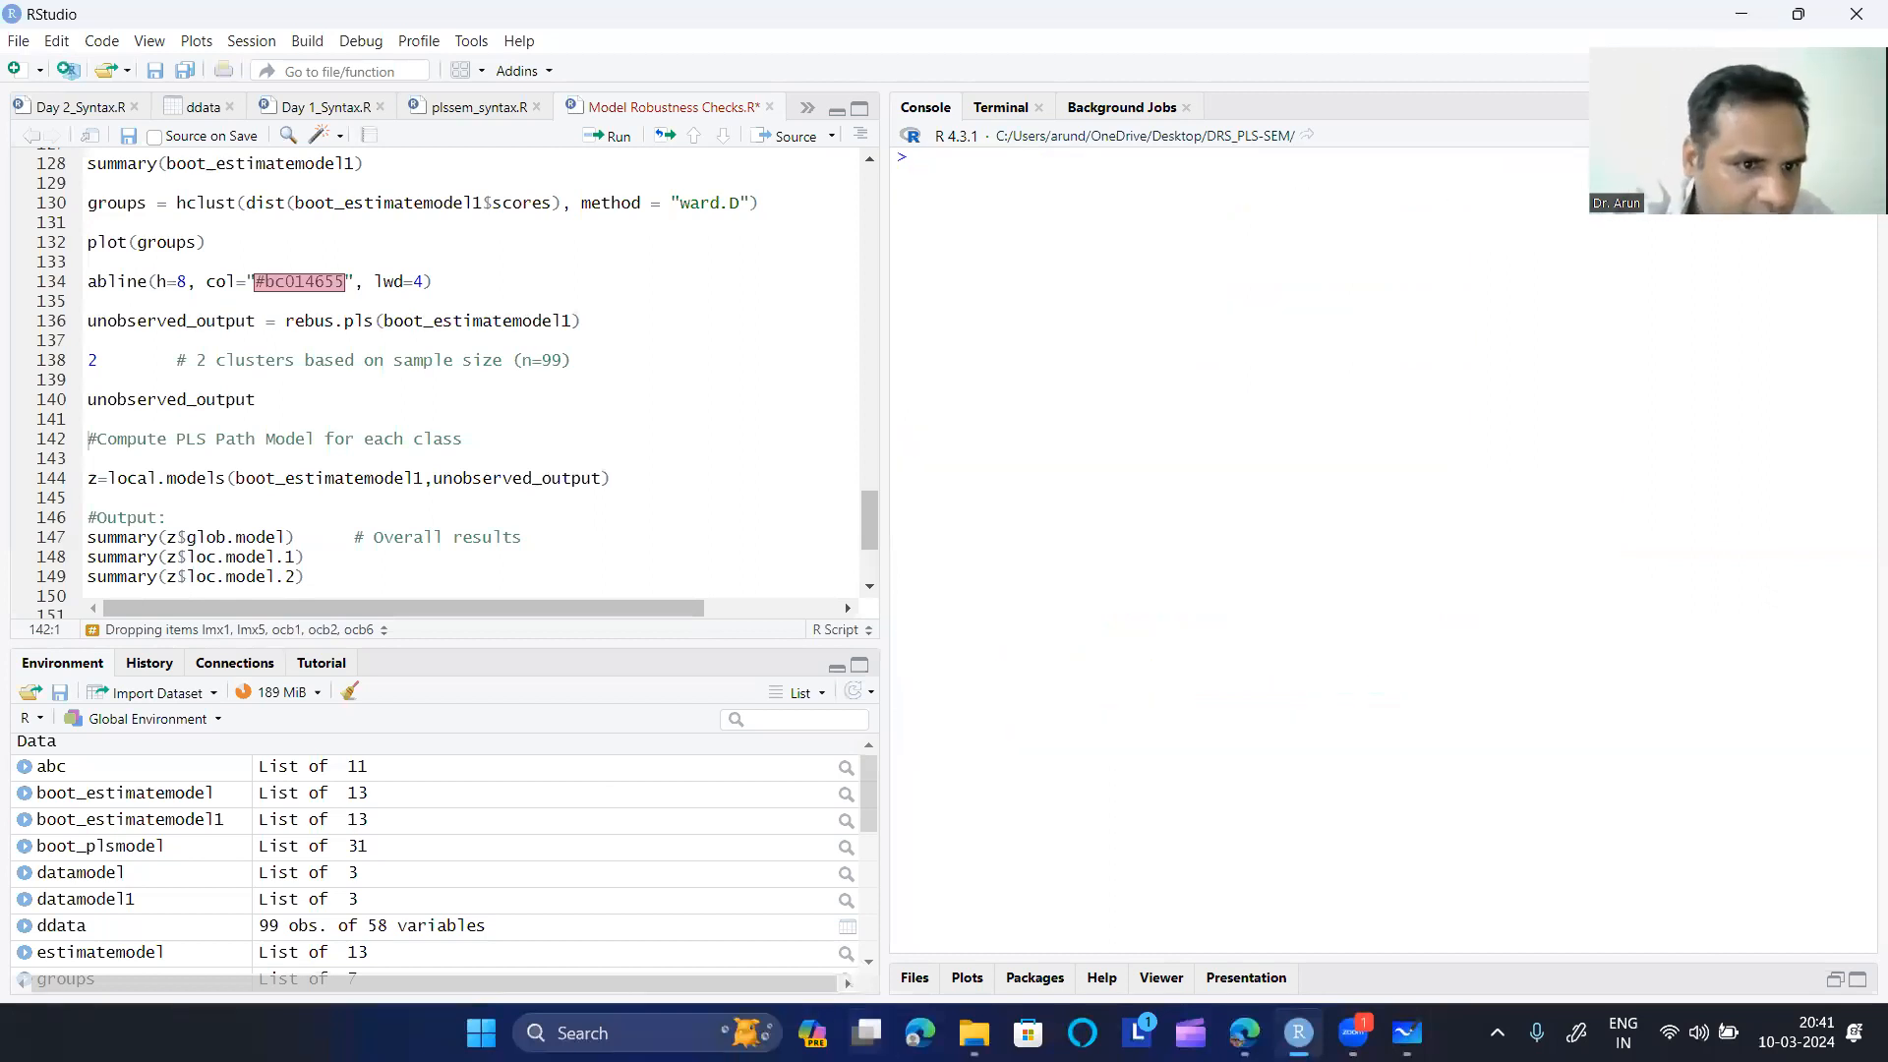
pyautogui.click(258, 399)
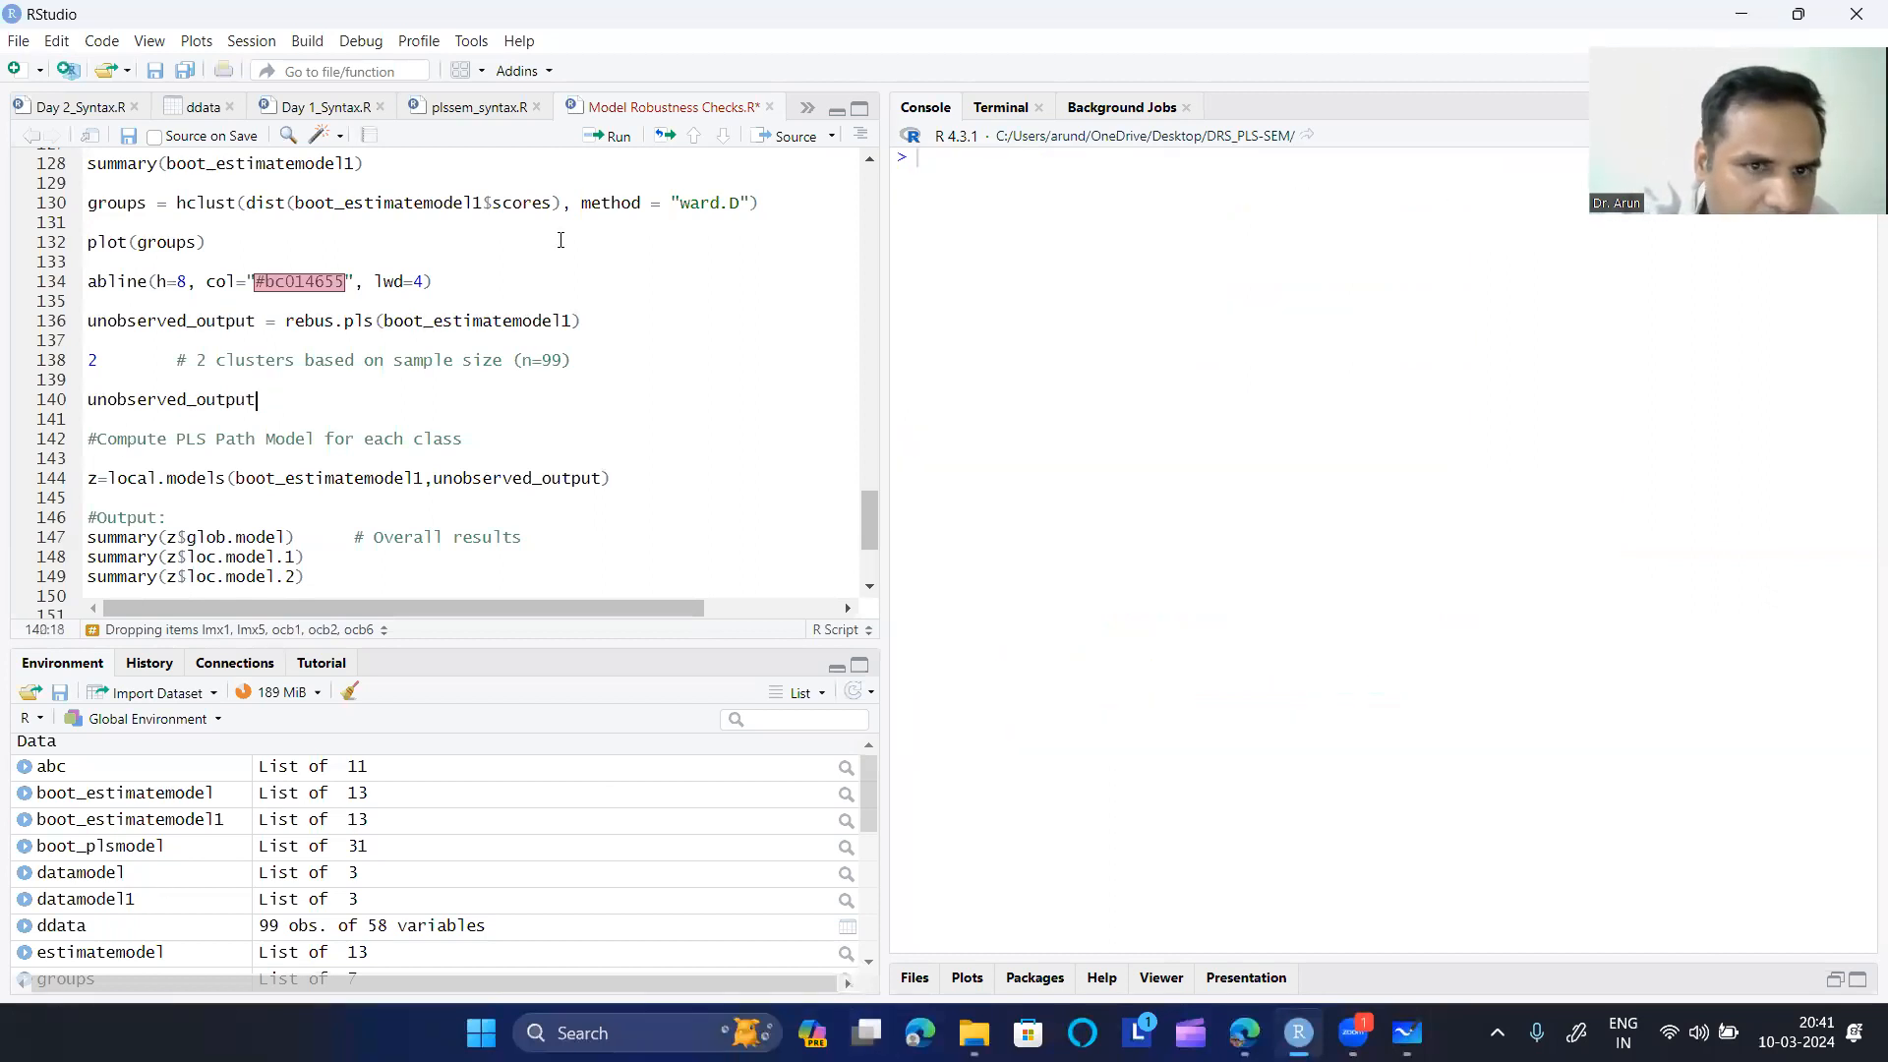
pyautogui.click(614, 138)
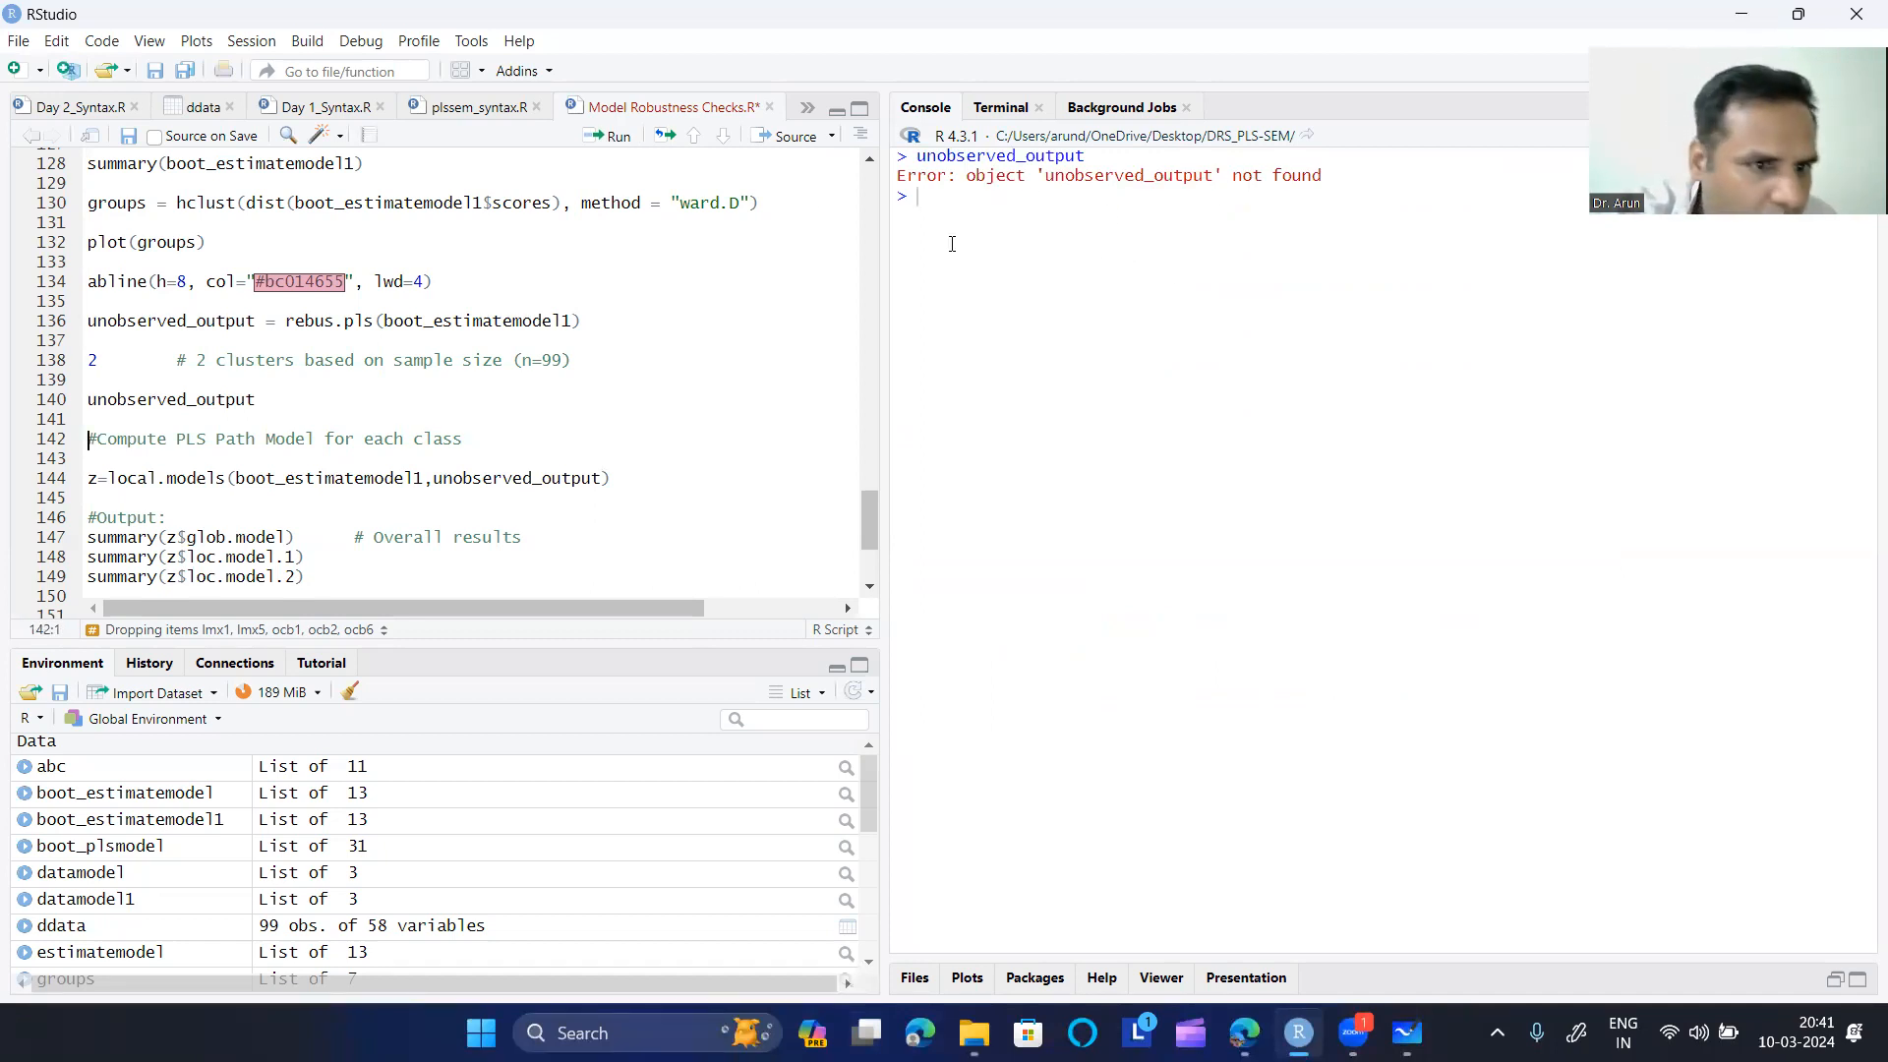
# - Run the unobserved_output = rebus.pls(boot_estimatemodel1) line again and enter 2 as the number of classes
pyautogui.click(583, 322)
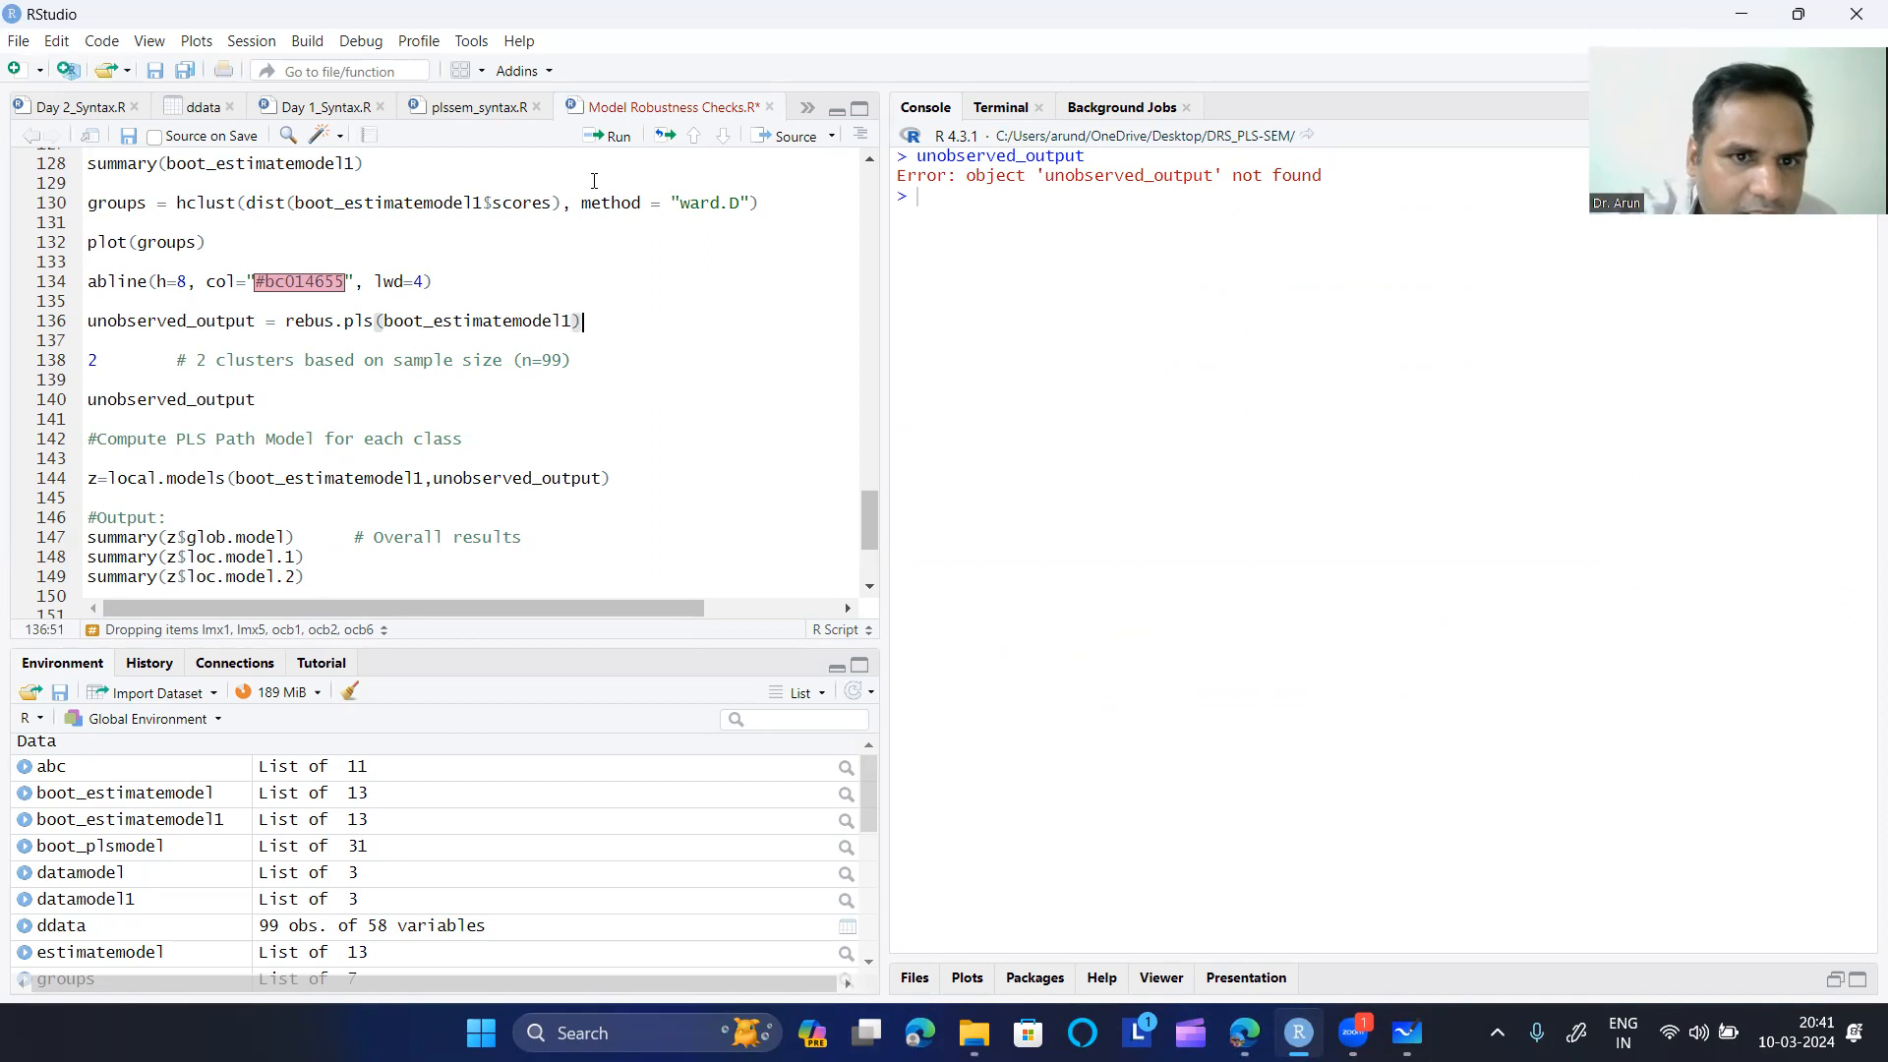
pyautogui.click(616, 135)
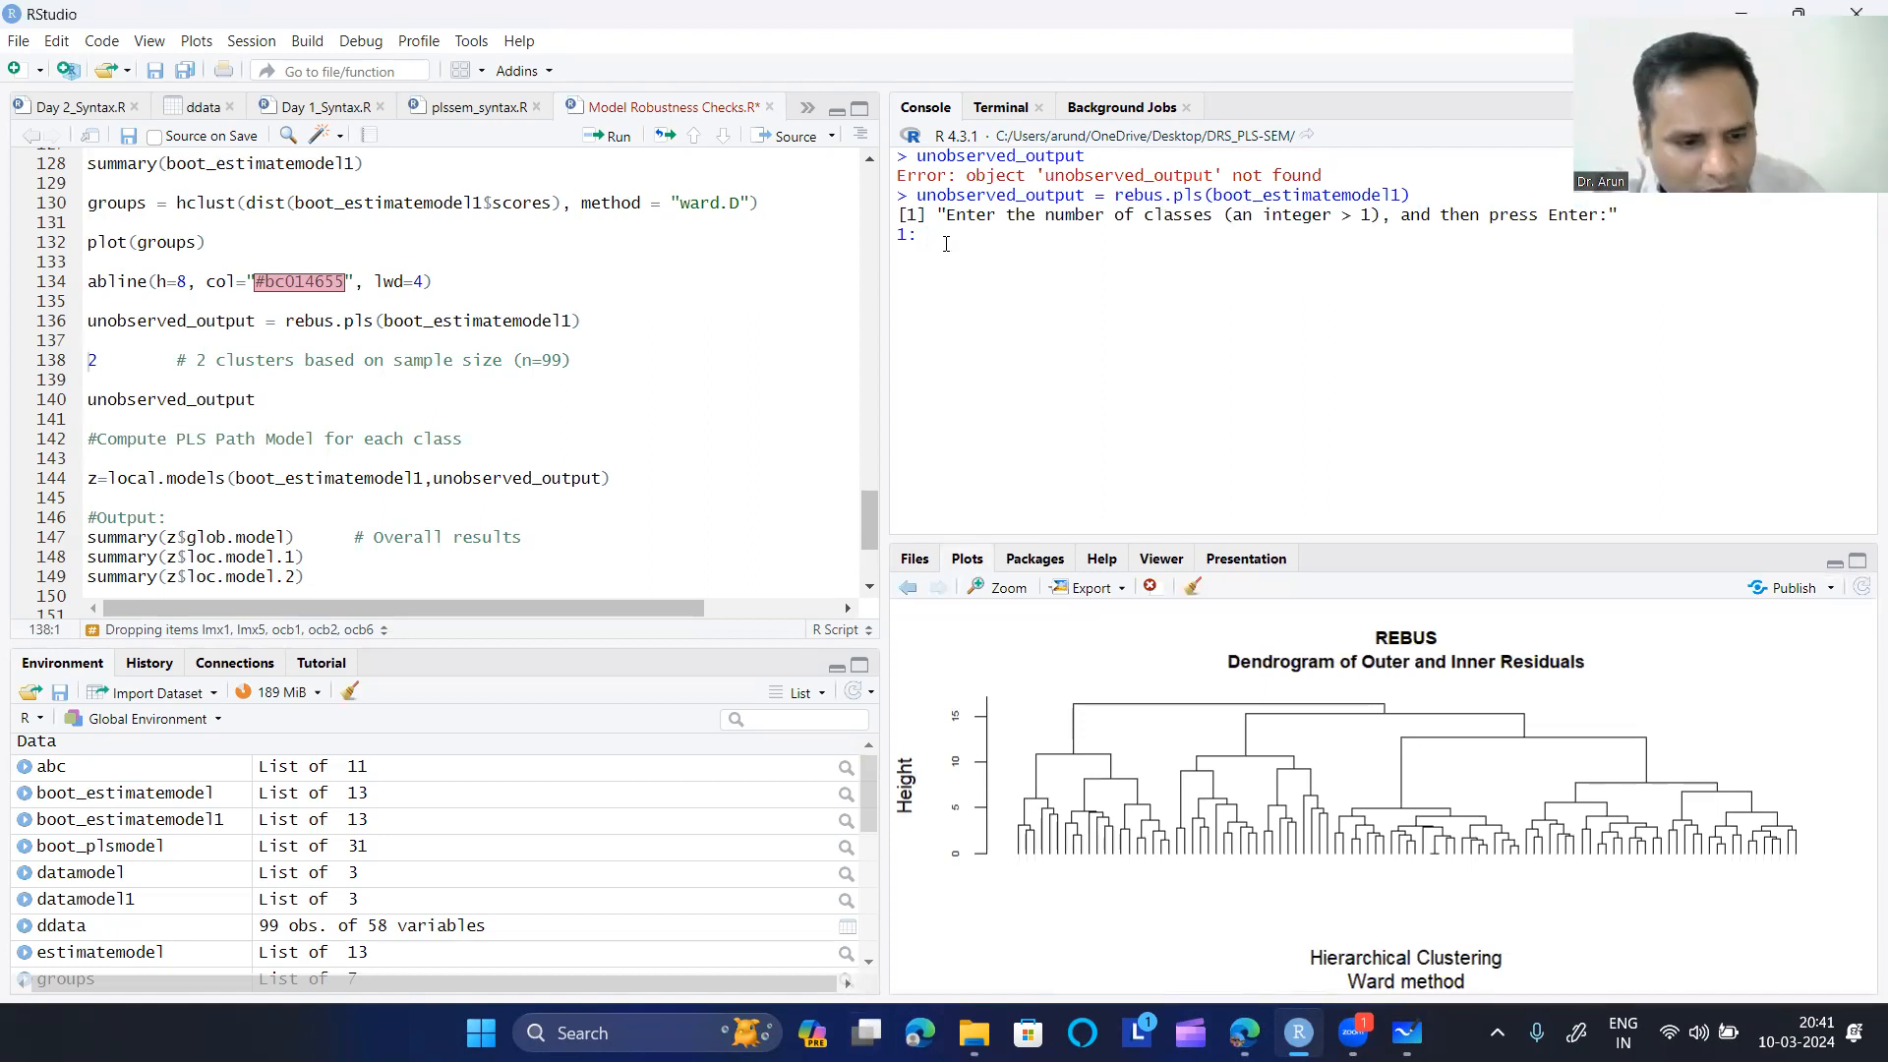
pyautogui.write('2')
pyautogui.press('Return')
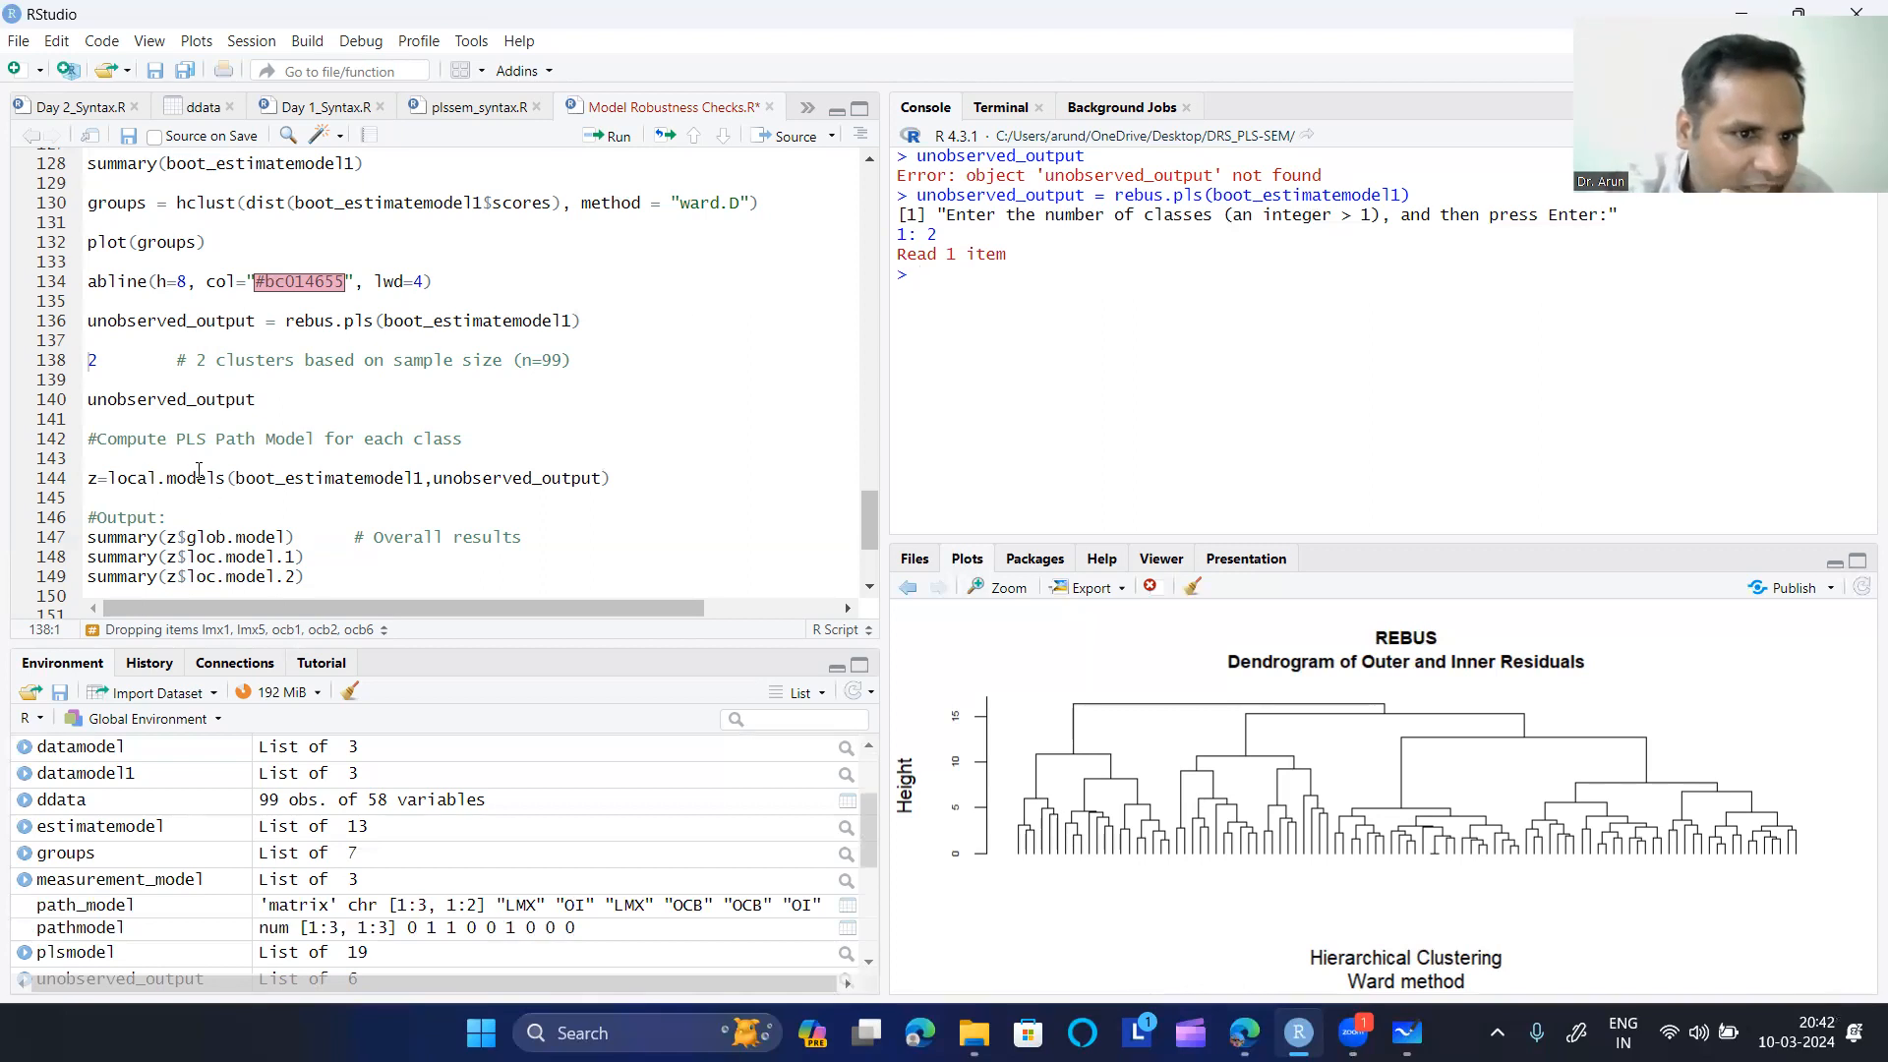
# - Run the unobserved_output line to print the REBUS results, and enlarge the console by collapsing the plot area and widening it
pyautogui.click(280, 403)
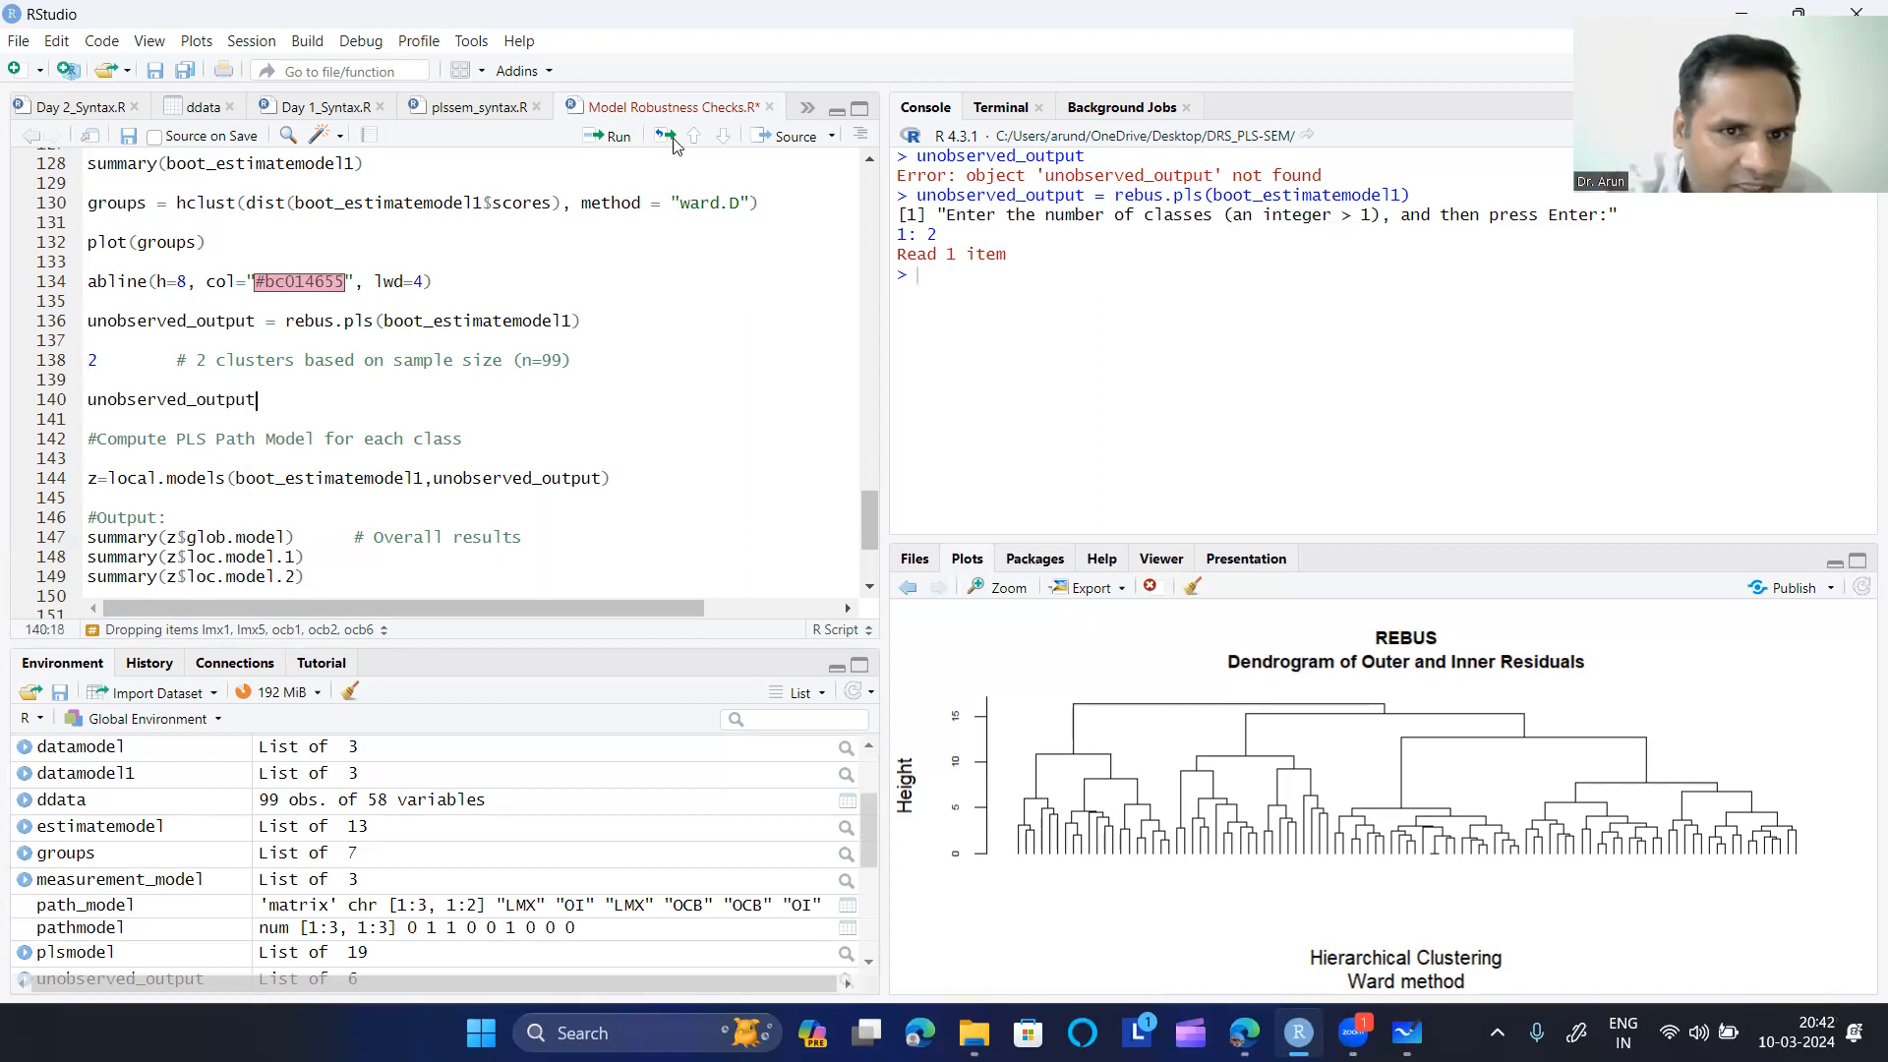
pyautogui.click(616, 138)
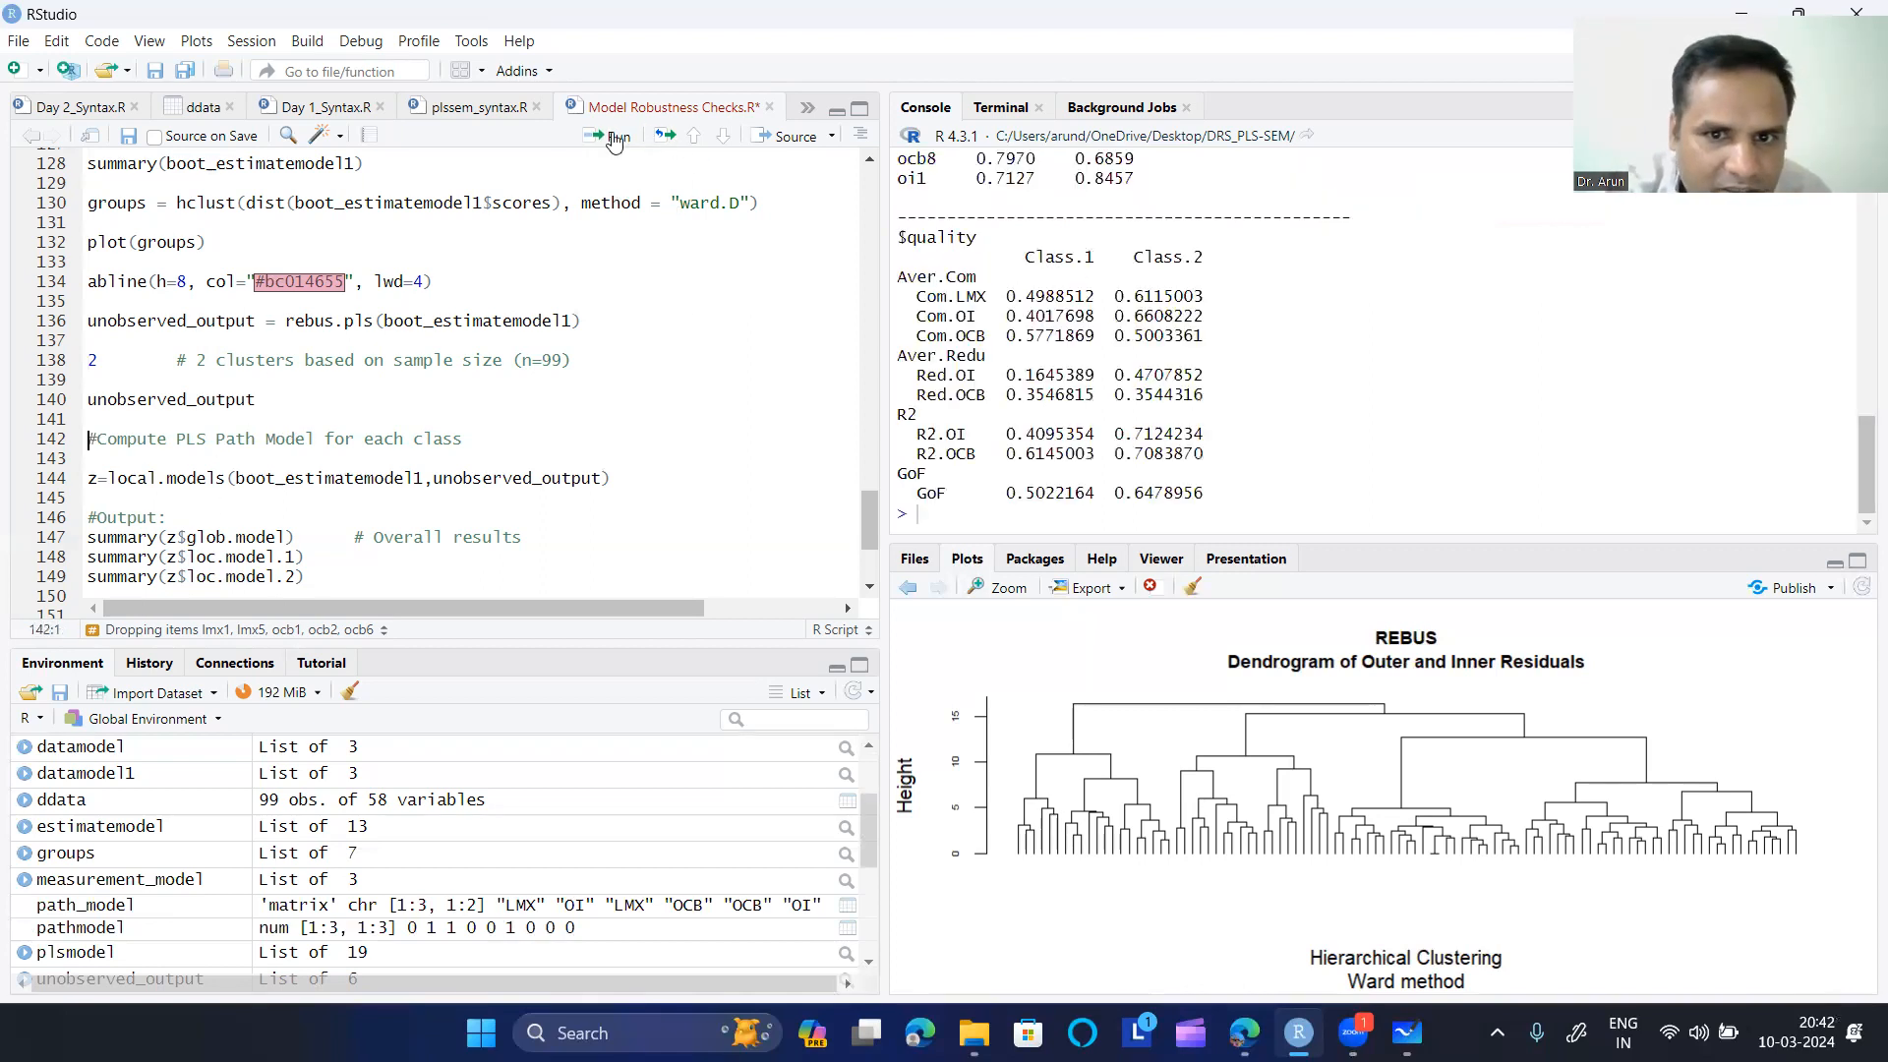
pyautogui.click(1834, 562)
pyautogui.scroll(10, 1107, 667)
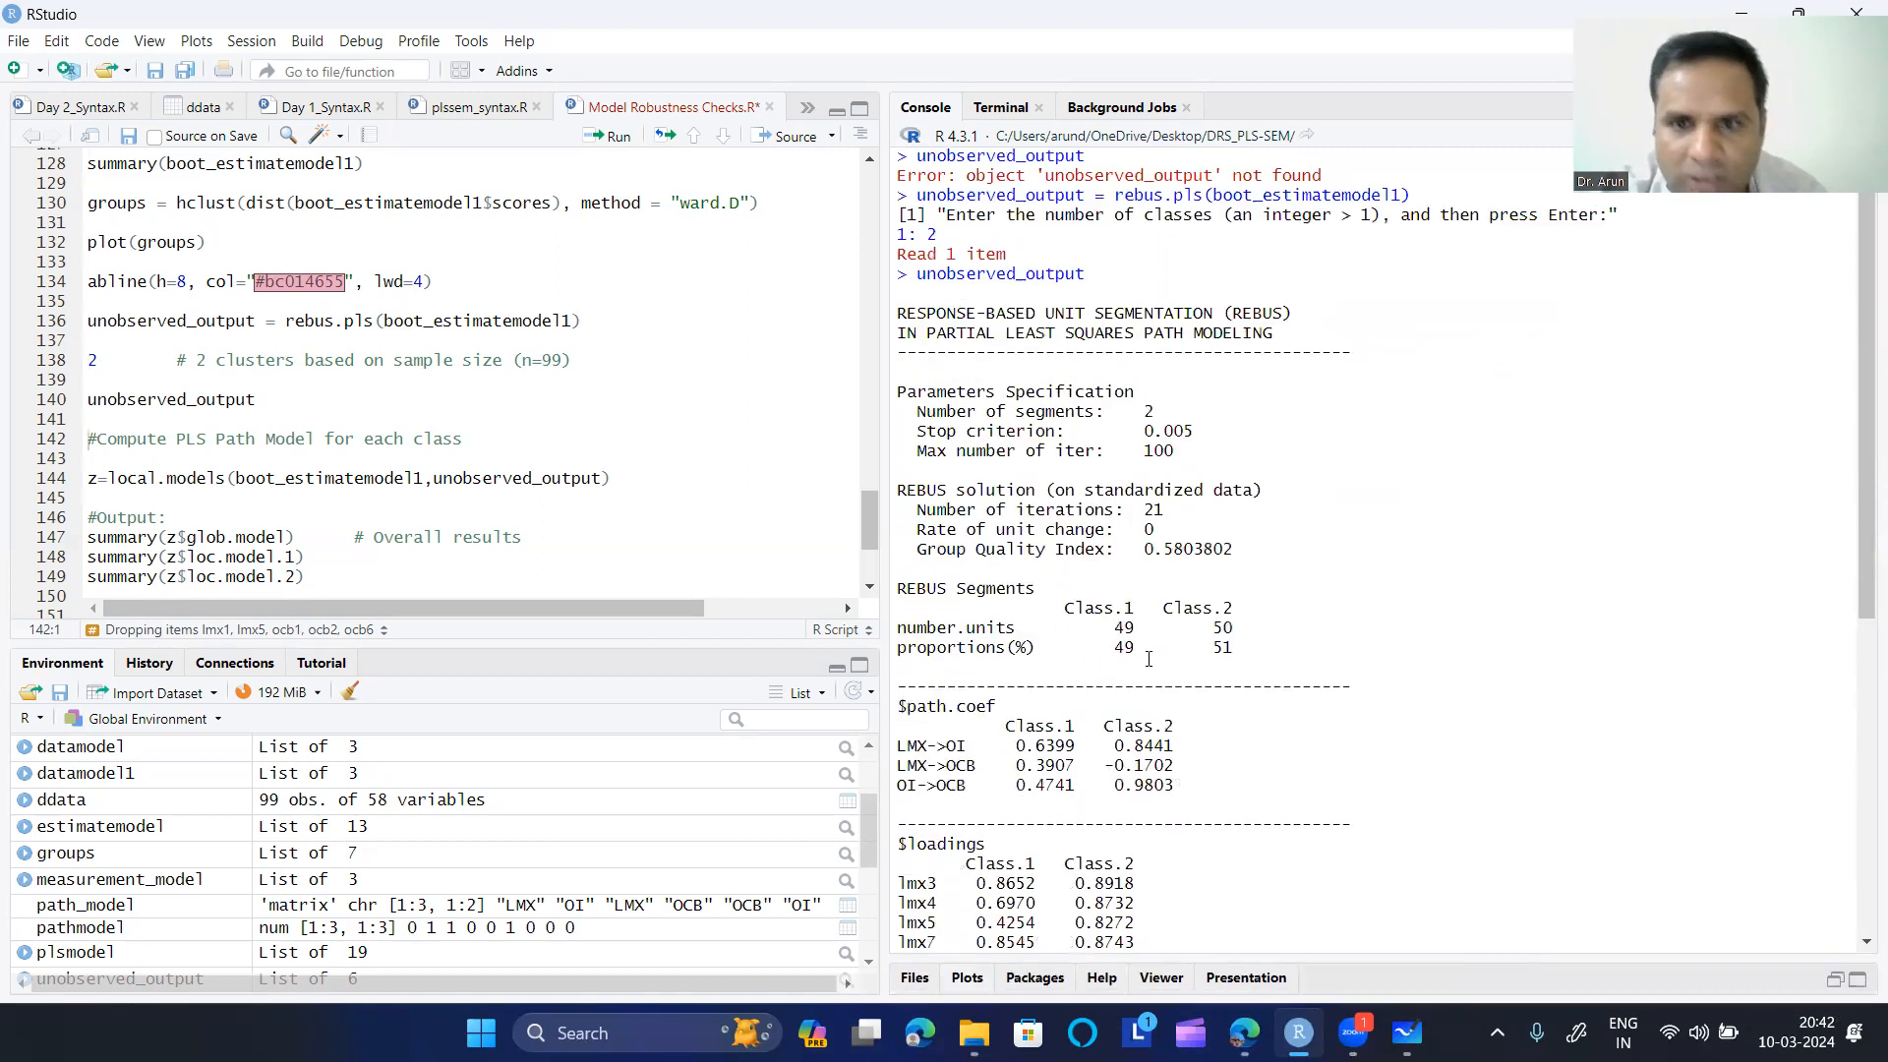
pyautogui.moveTo(883, 576); pyautogui.dragTo(735, 556)
pyautogui.scroll(10, 771, 551)
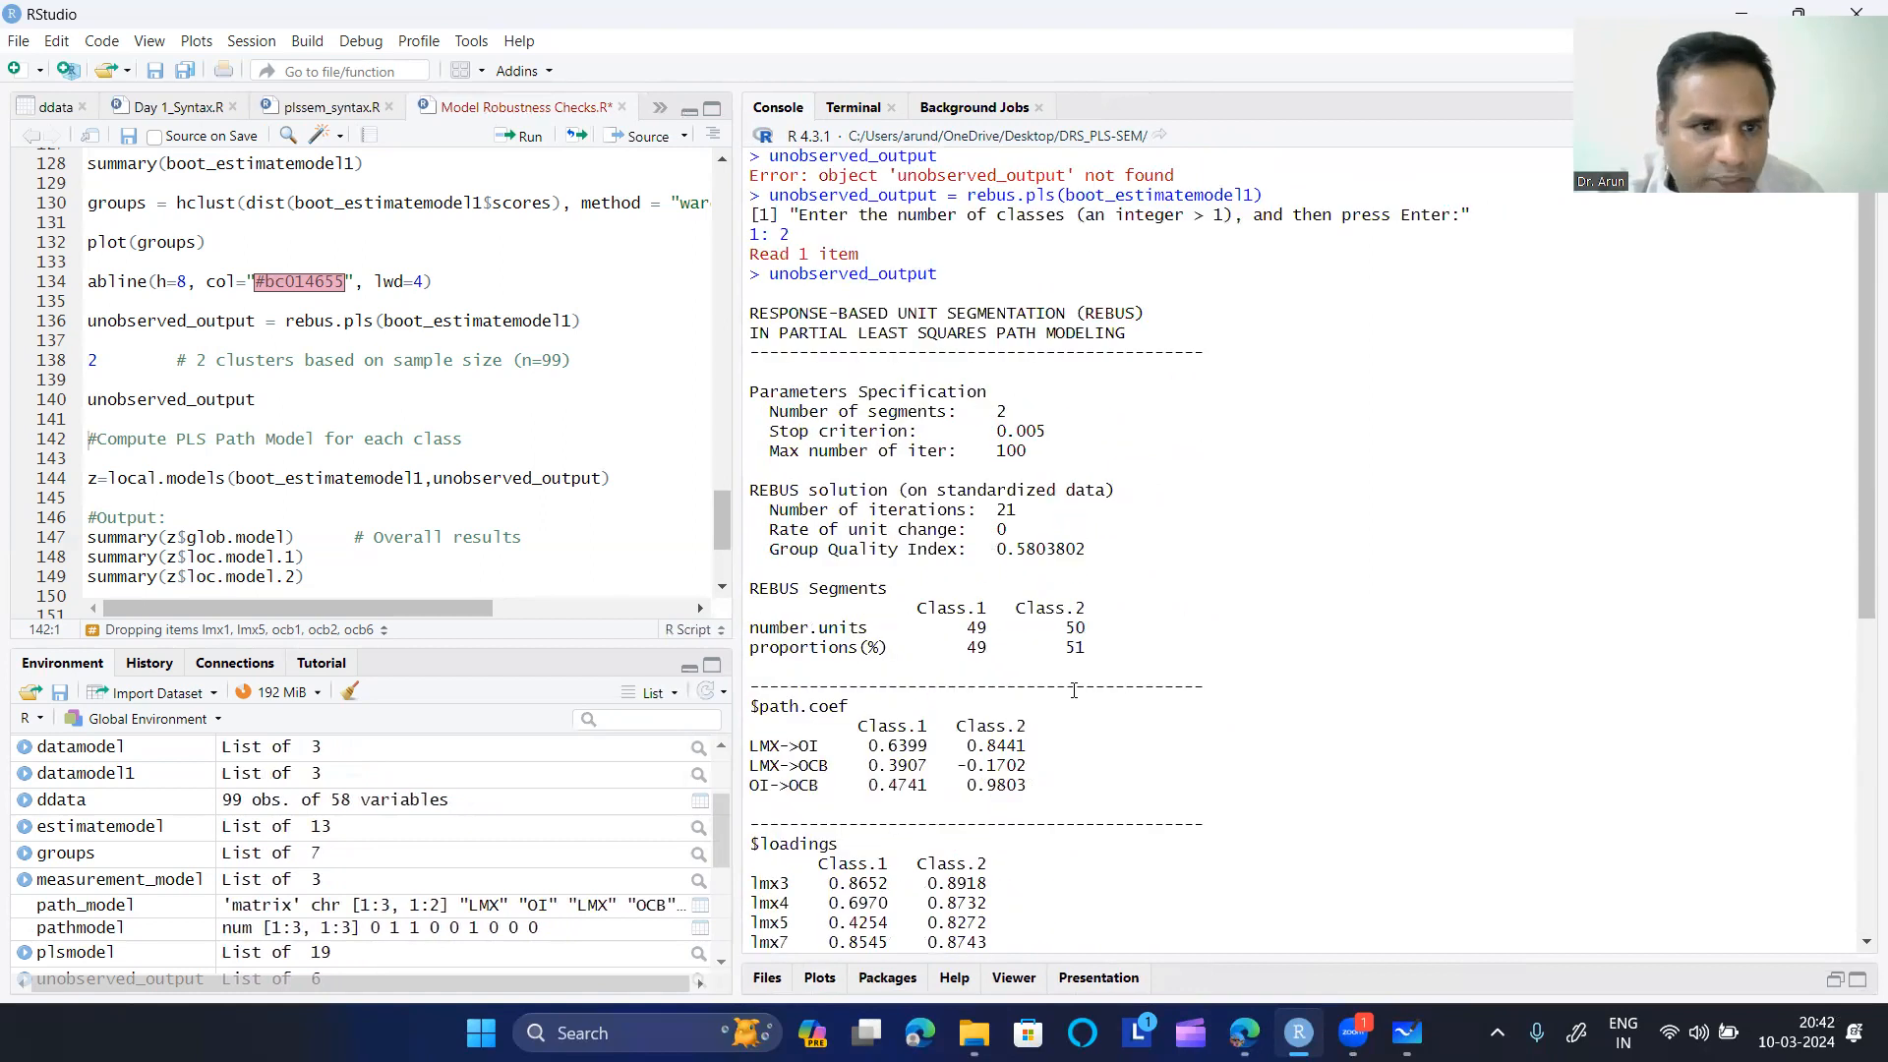
# - Examine the REBUS output's title, number of segments, stop criterion and maximum iterations, highlighting them in the console
pyautogui.click(254, 403)
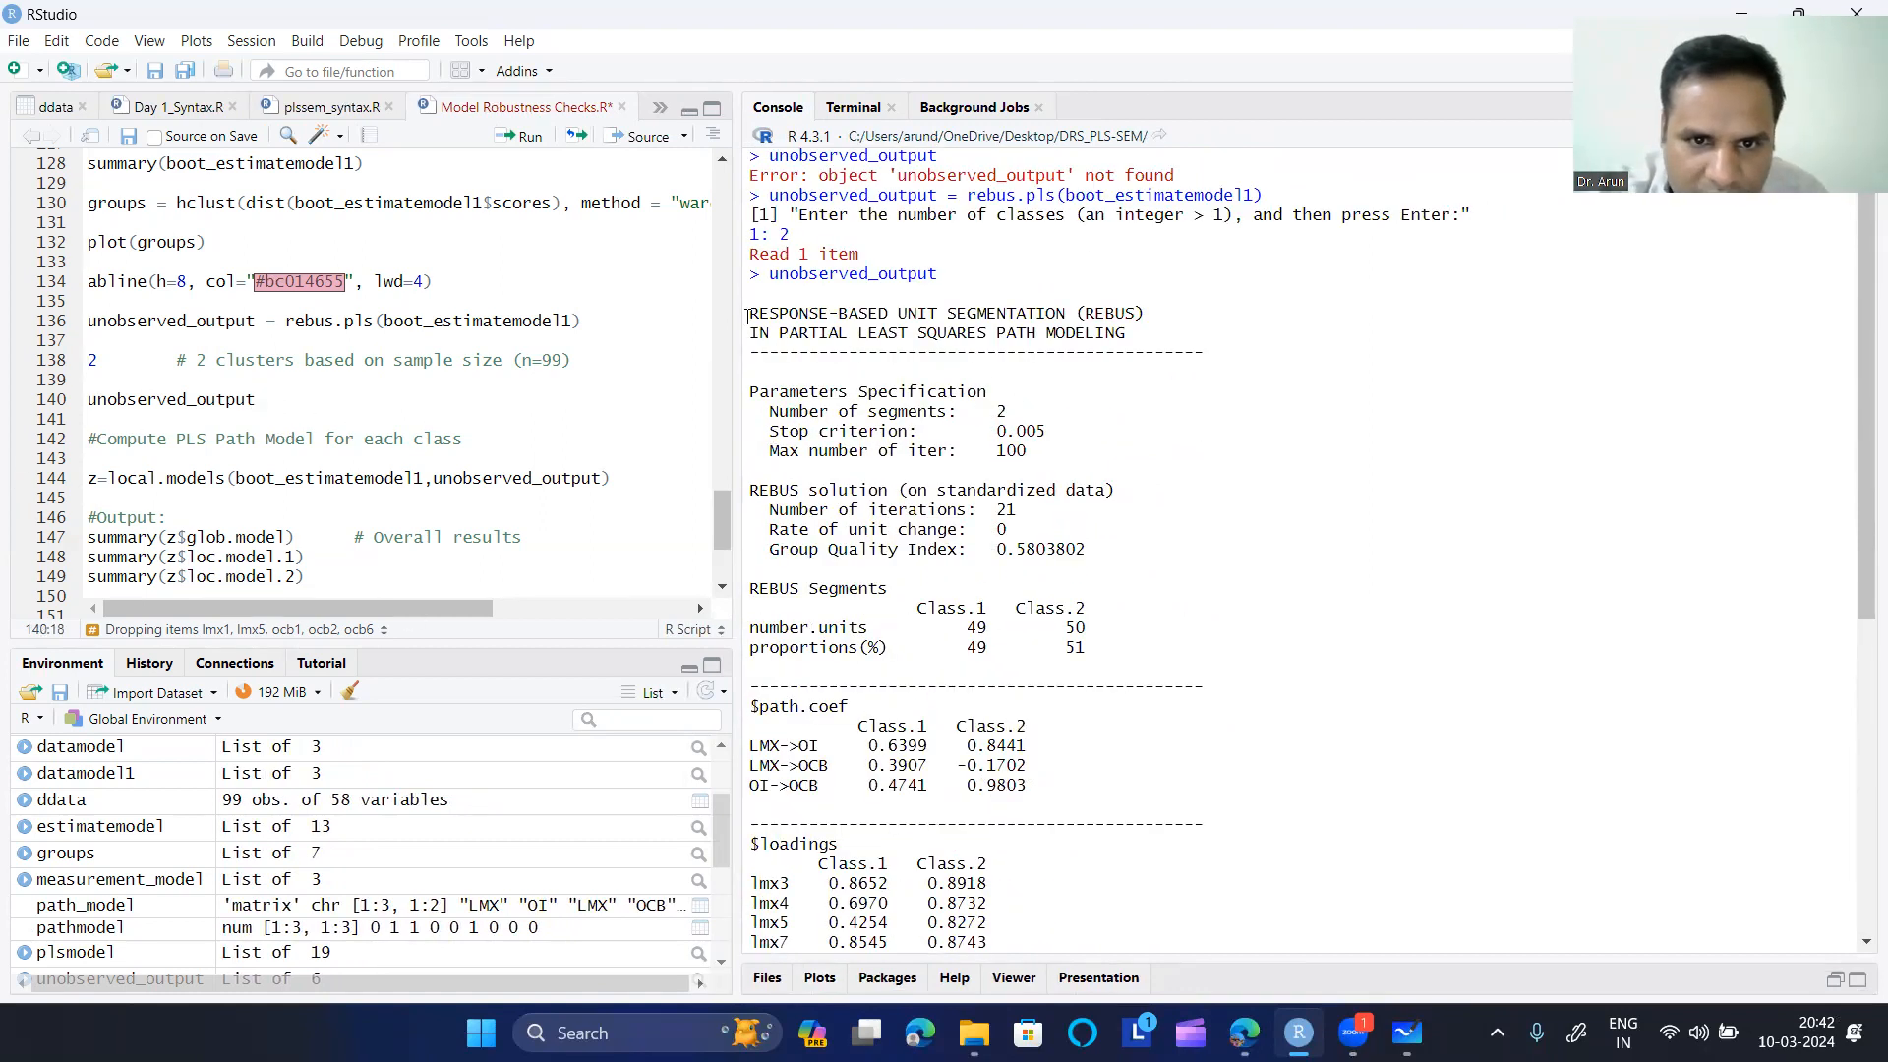
pyautogui.moveTo(1150, 313); pyautogui.dragTo(752, 312)
pyautogui.moveTo(1127, 332); pyautogui.dragTo(789, 333)
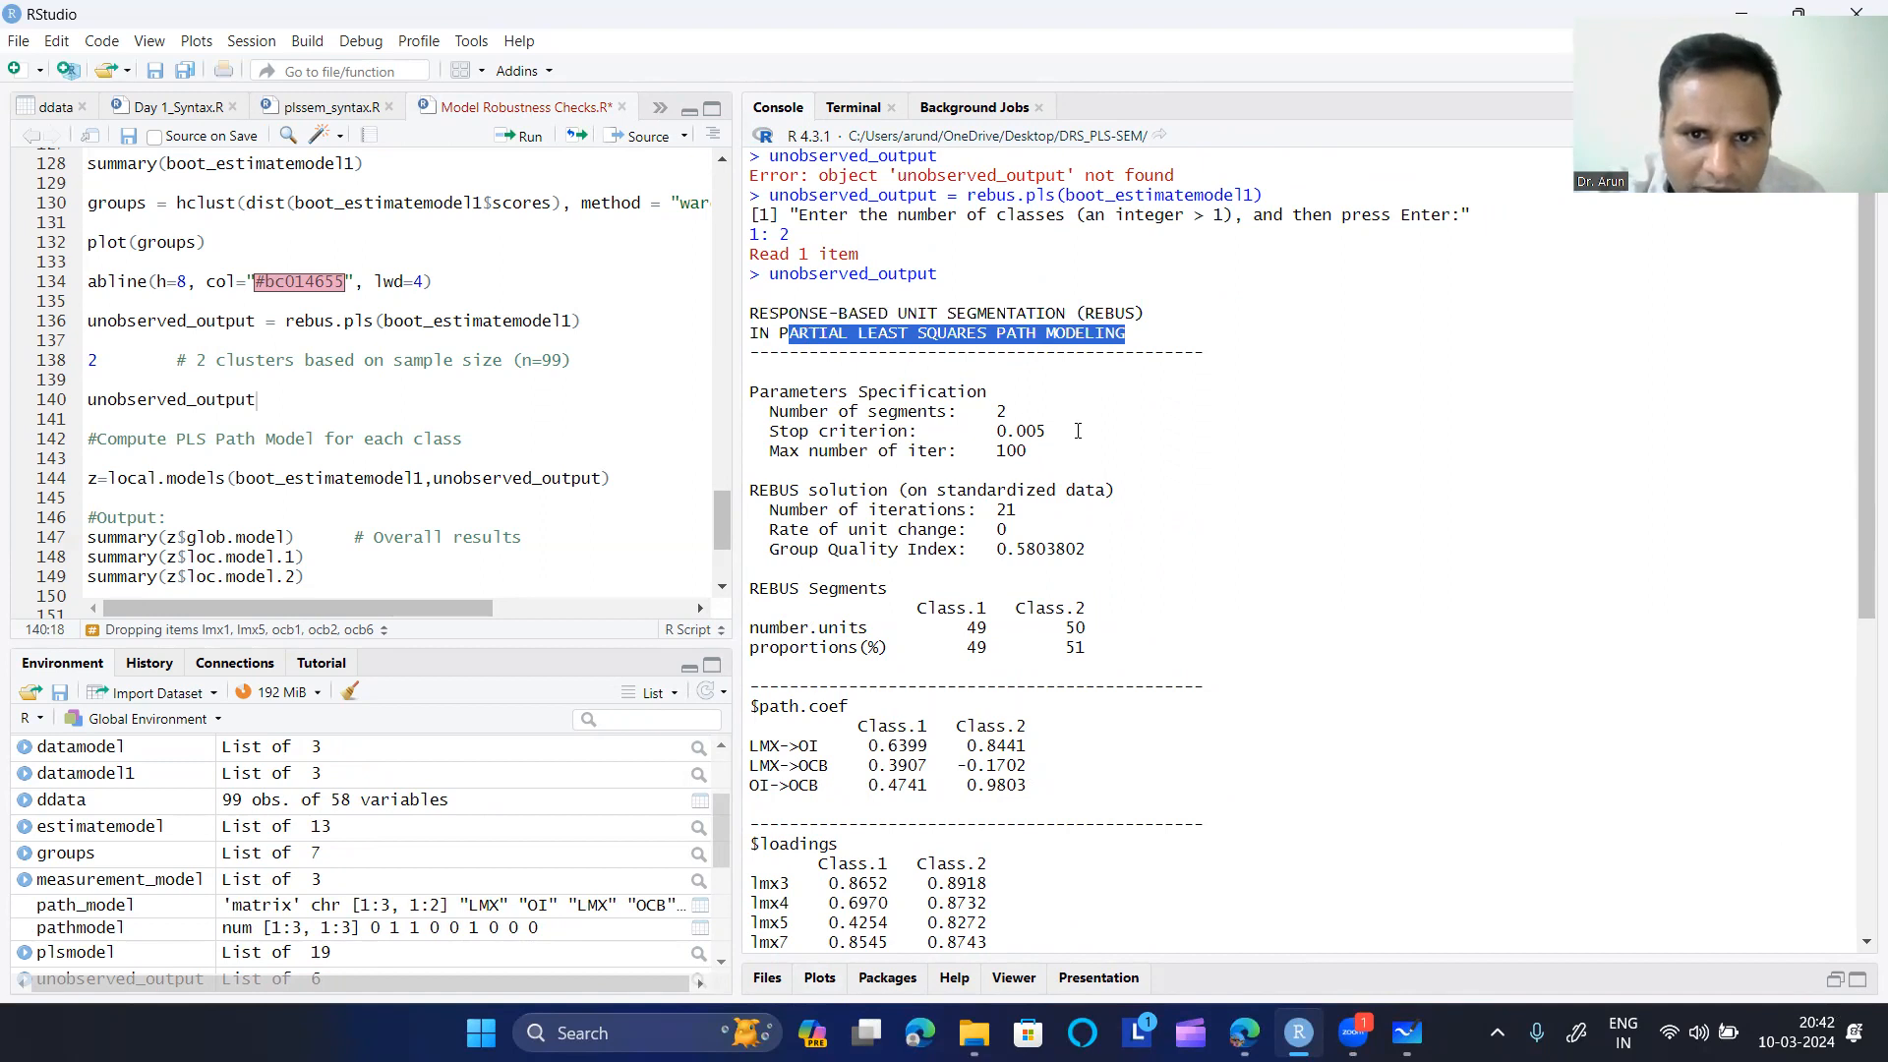
pyautogui.moveTo(769, 411); pyautogui.dragTo(1021, 411)
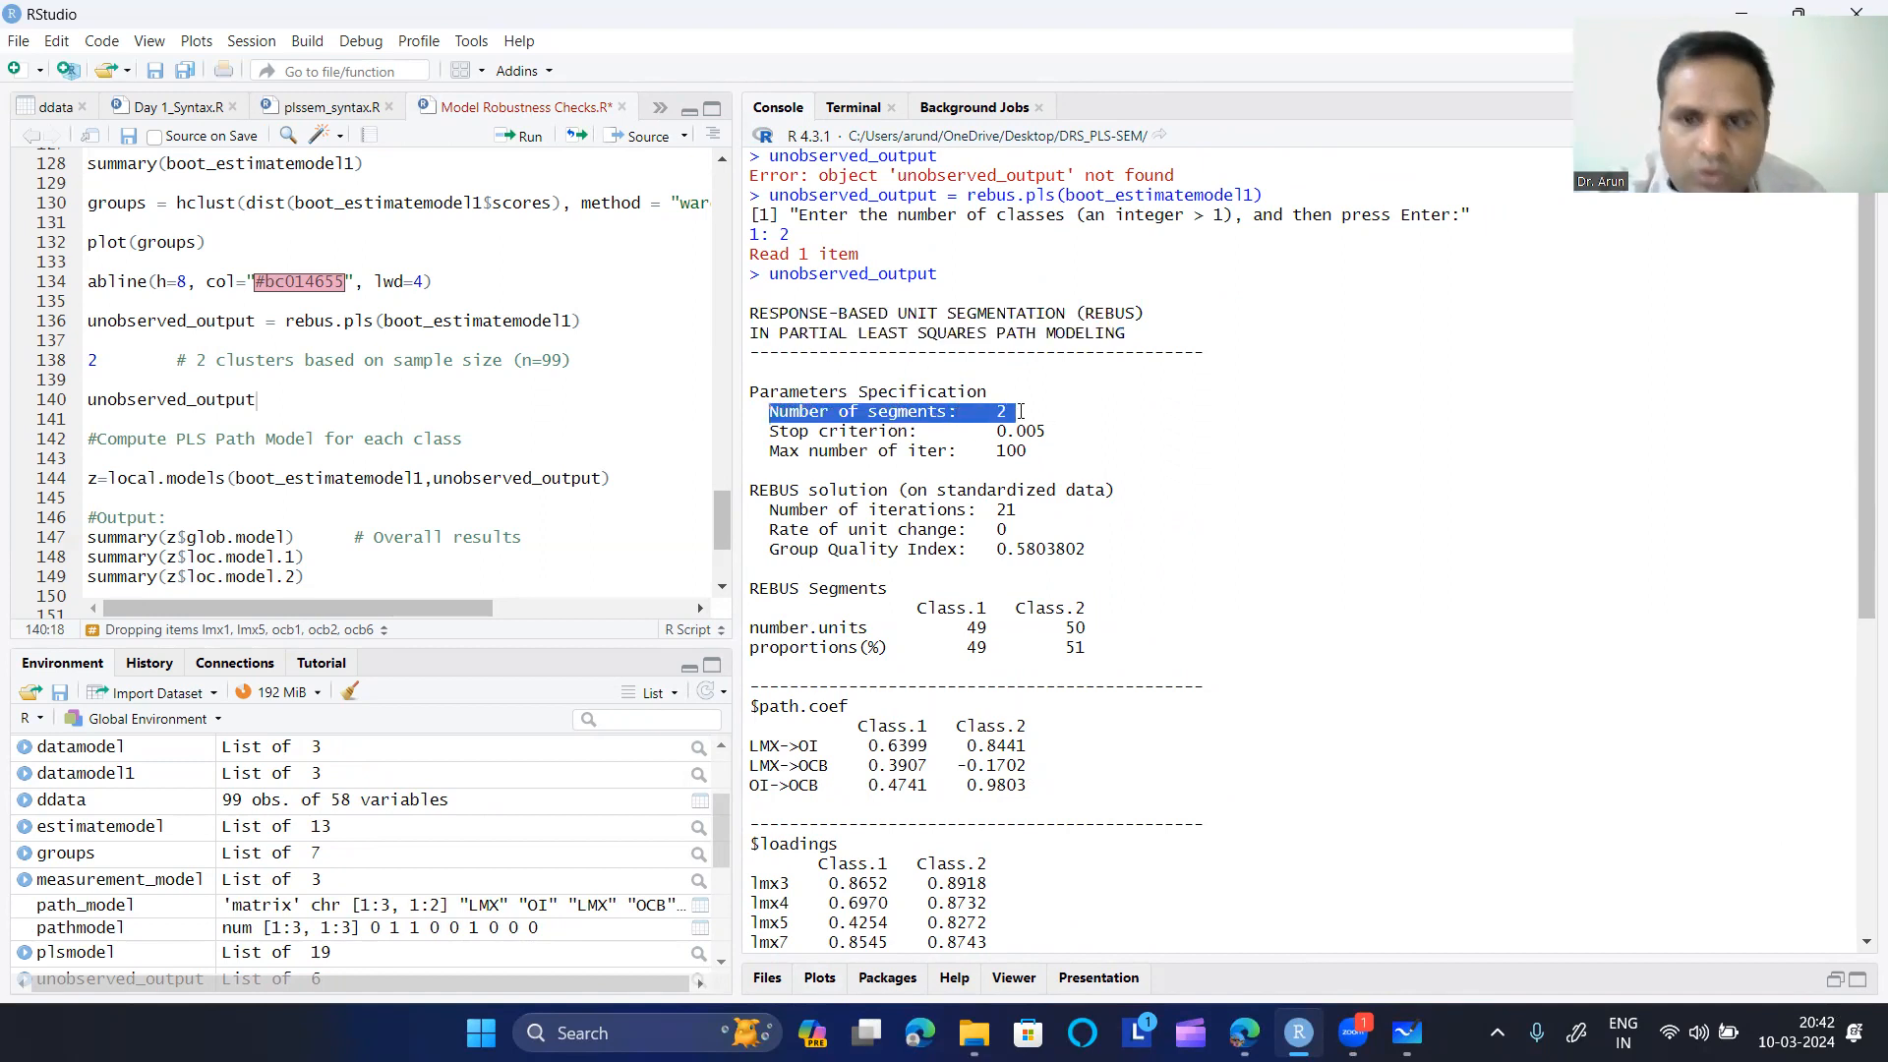
pyautogui.click(1109, 446)
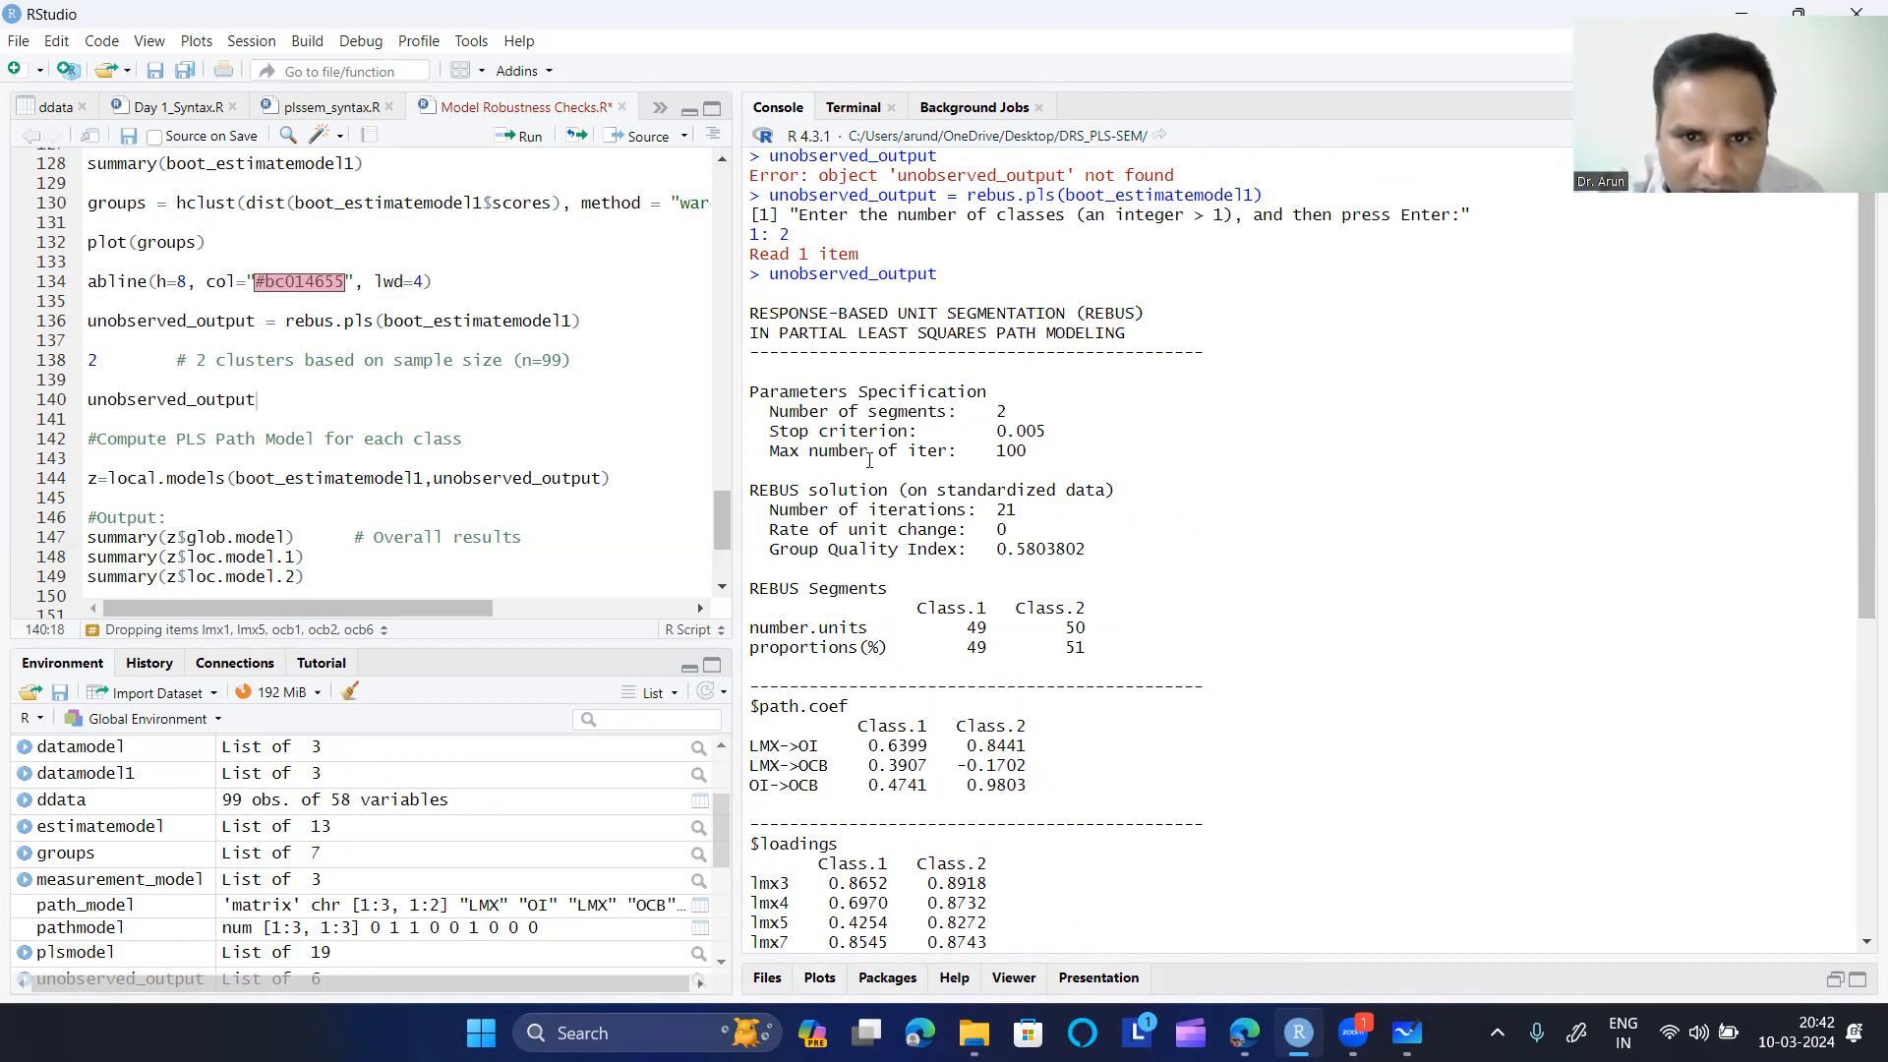
pyautogui.moveTo(778, 435); pyautogui.dragTo(1034, 452)
pyautogui.click(1056, 522)
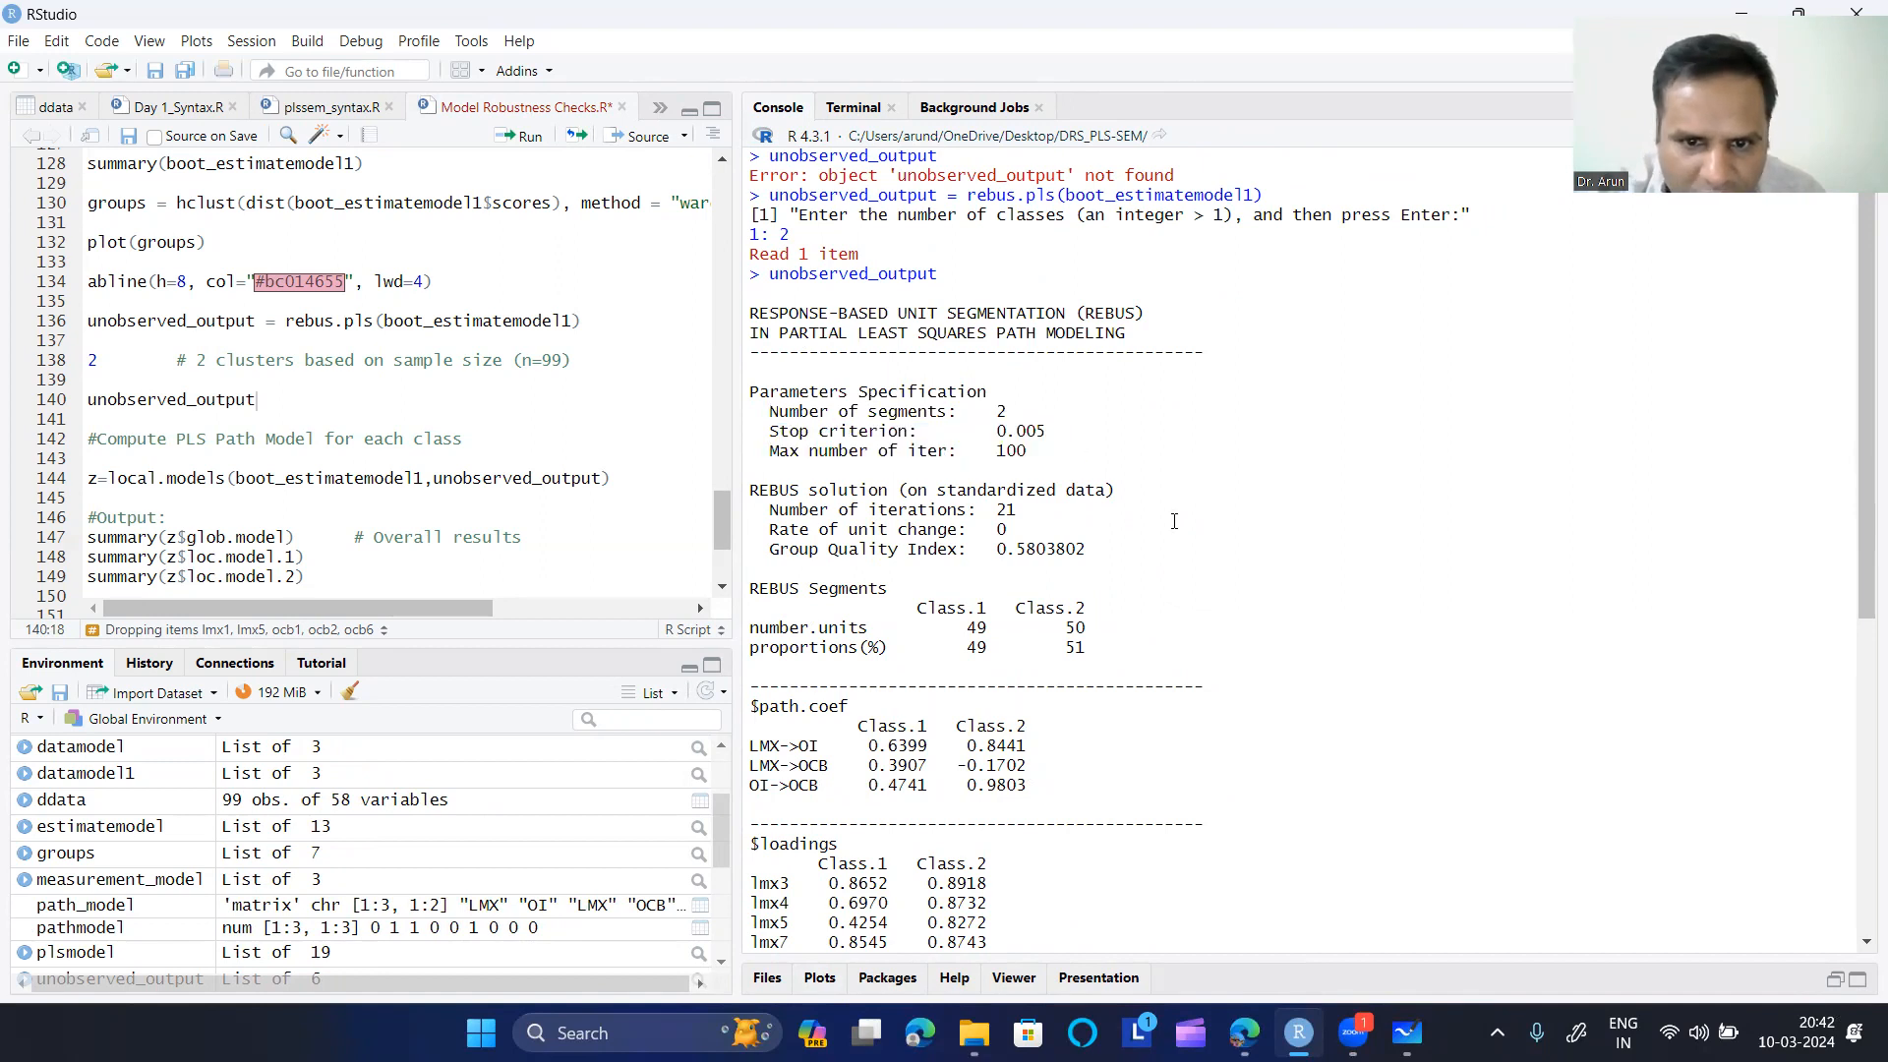
pyautogui.scroll(-2, 1176, 607)
pyautogui.scroll(-1, 1176, 608)
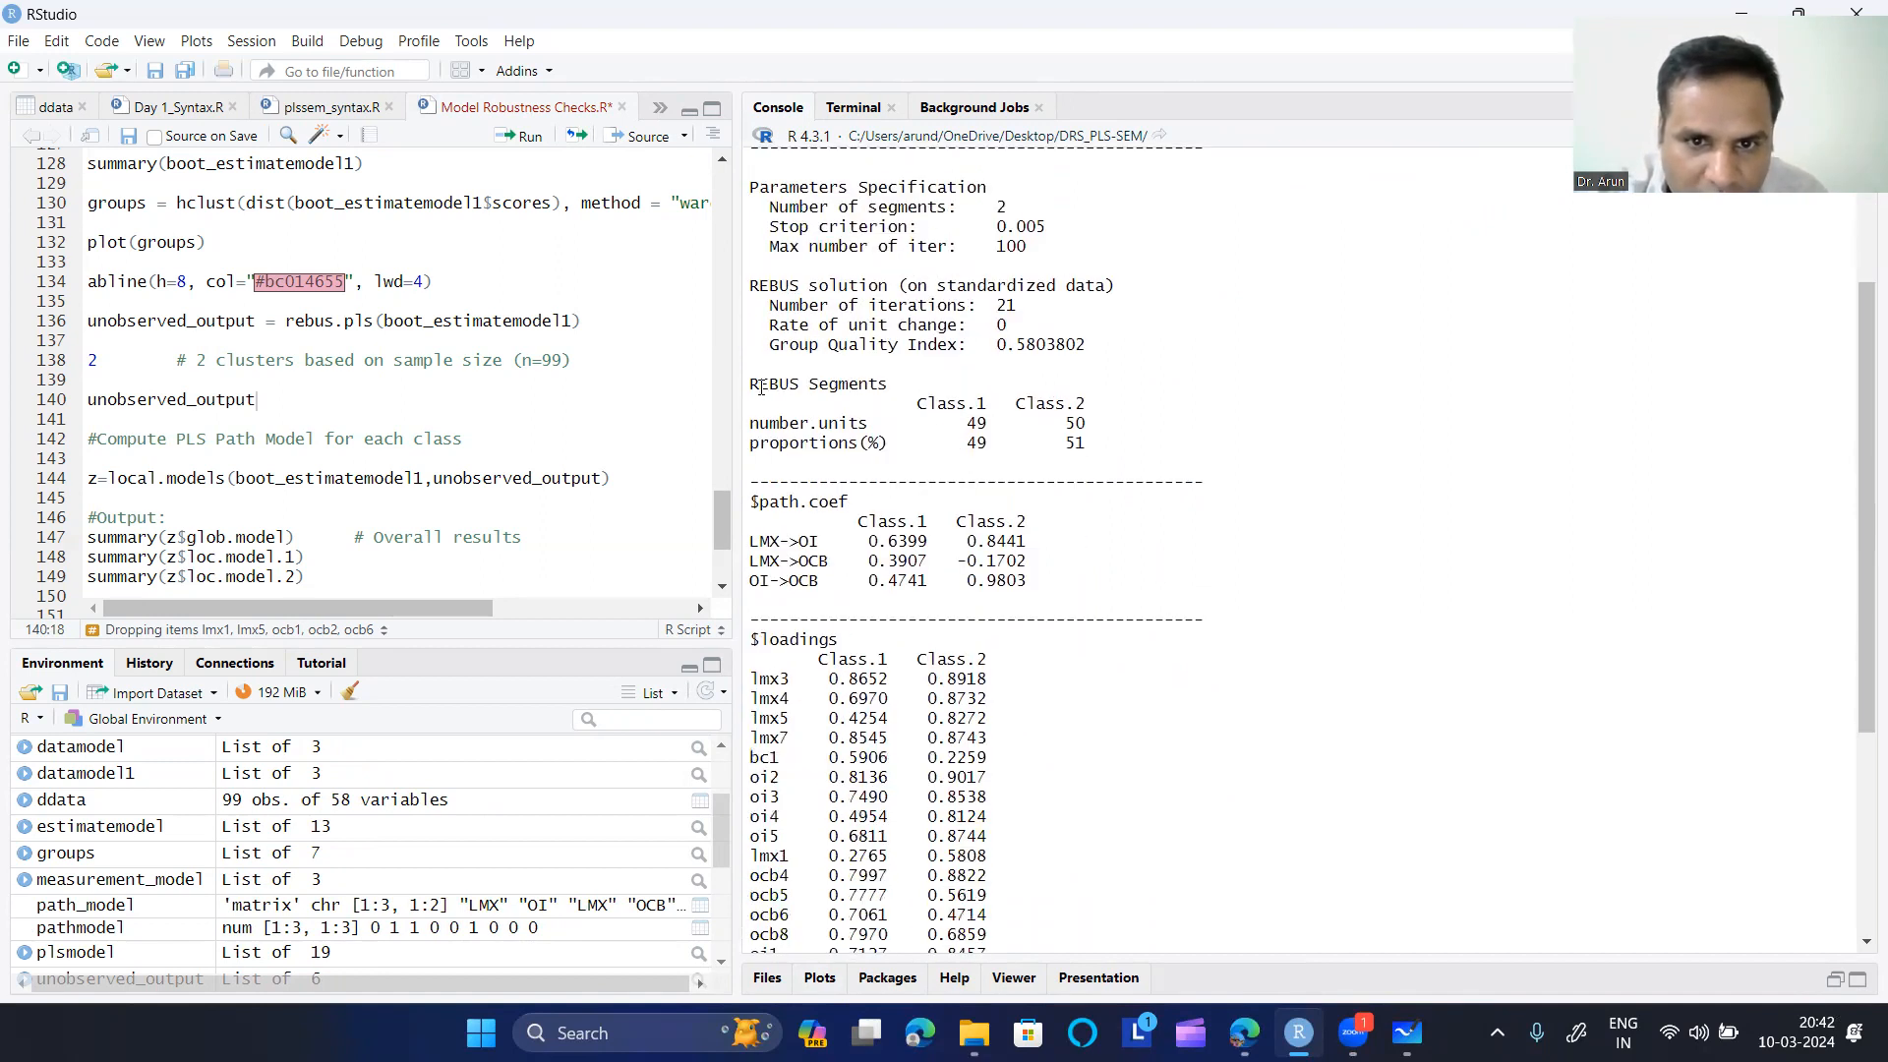
# - Examine the REBUS Segments table for the number of units in each class, and skim the remaining output
pyautogui.moveTo(753, 389); pyautogui.dragTo(907, 389)
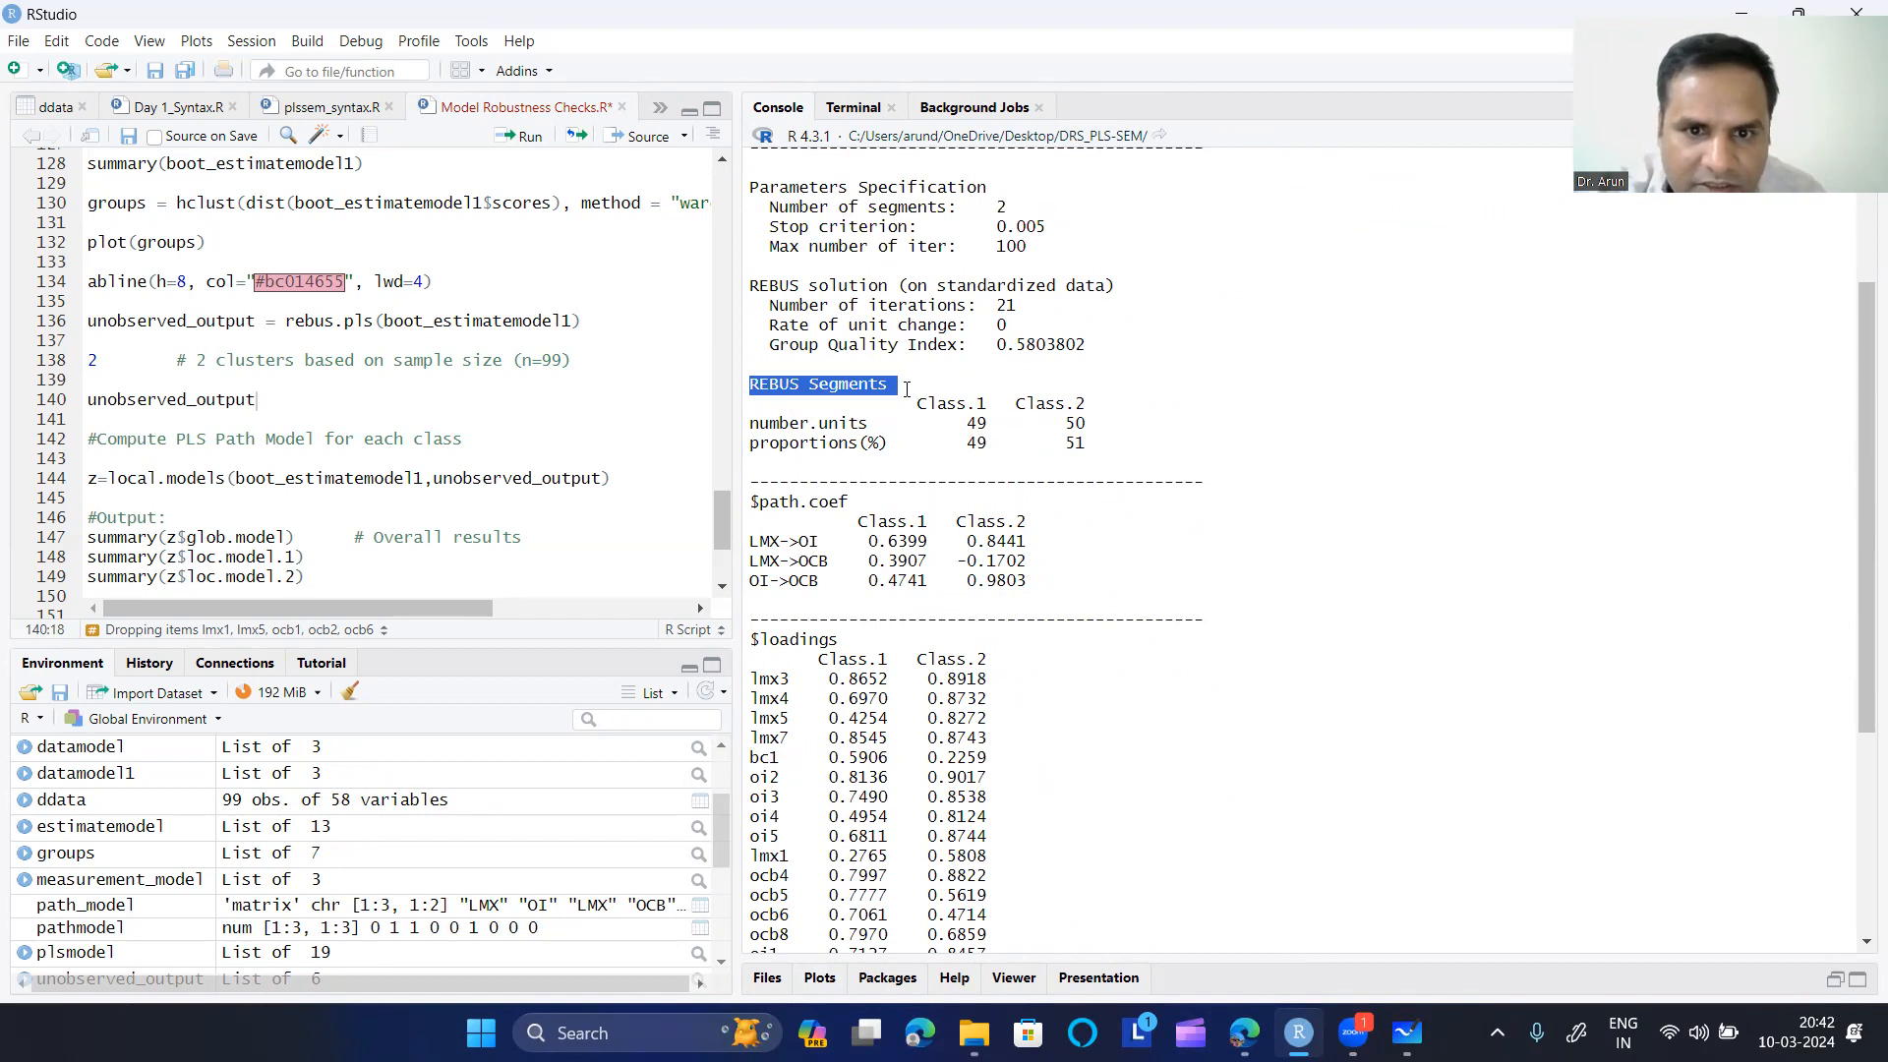
pyautogui.click(1099, 389)
pyautogui.moveTo(915, 403); pyautogui.dragTo(1117, 425)
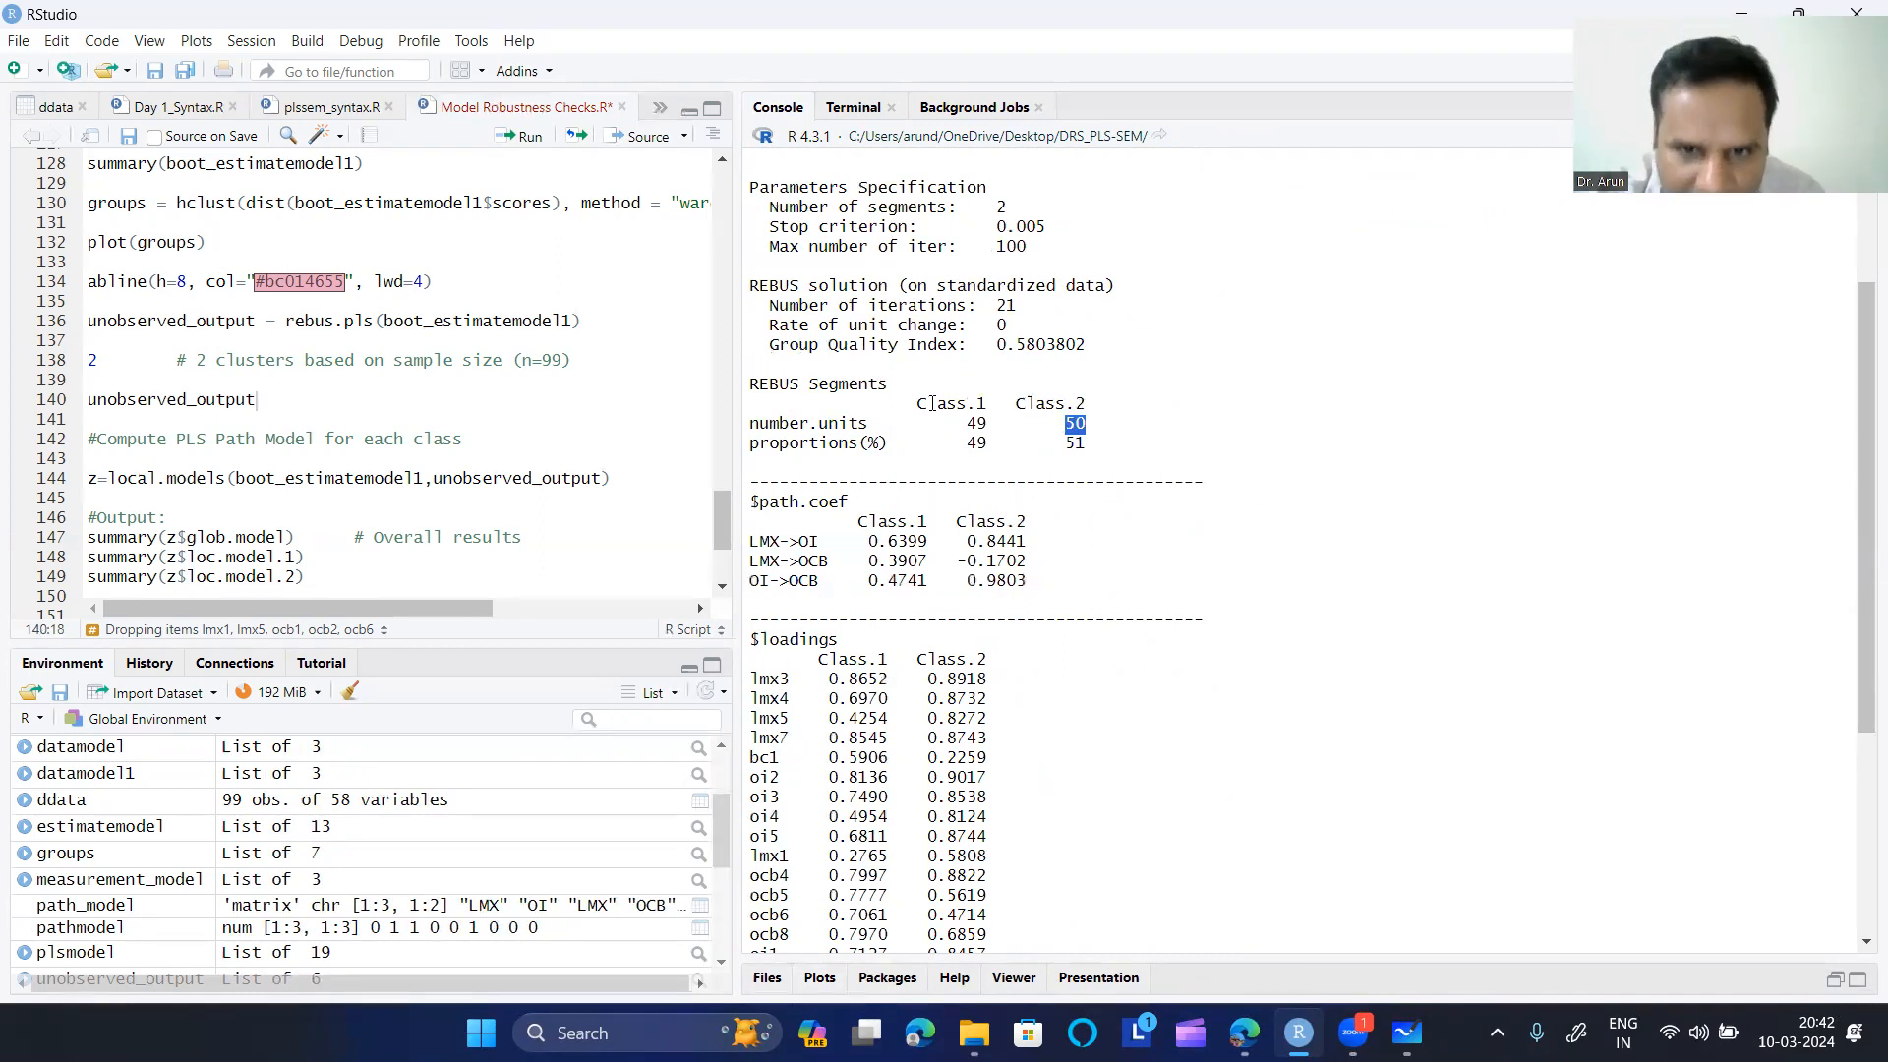
pyautogui.scroll(-6, 1201, 464)
pyautogui.scroll(6, 1211, 464)
# - Examine the path coefficients of the two classes, highlighting the LMX->OI row
pyautogui.moveTo(858, 521); pyautogui.dragTo(1036, 514)
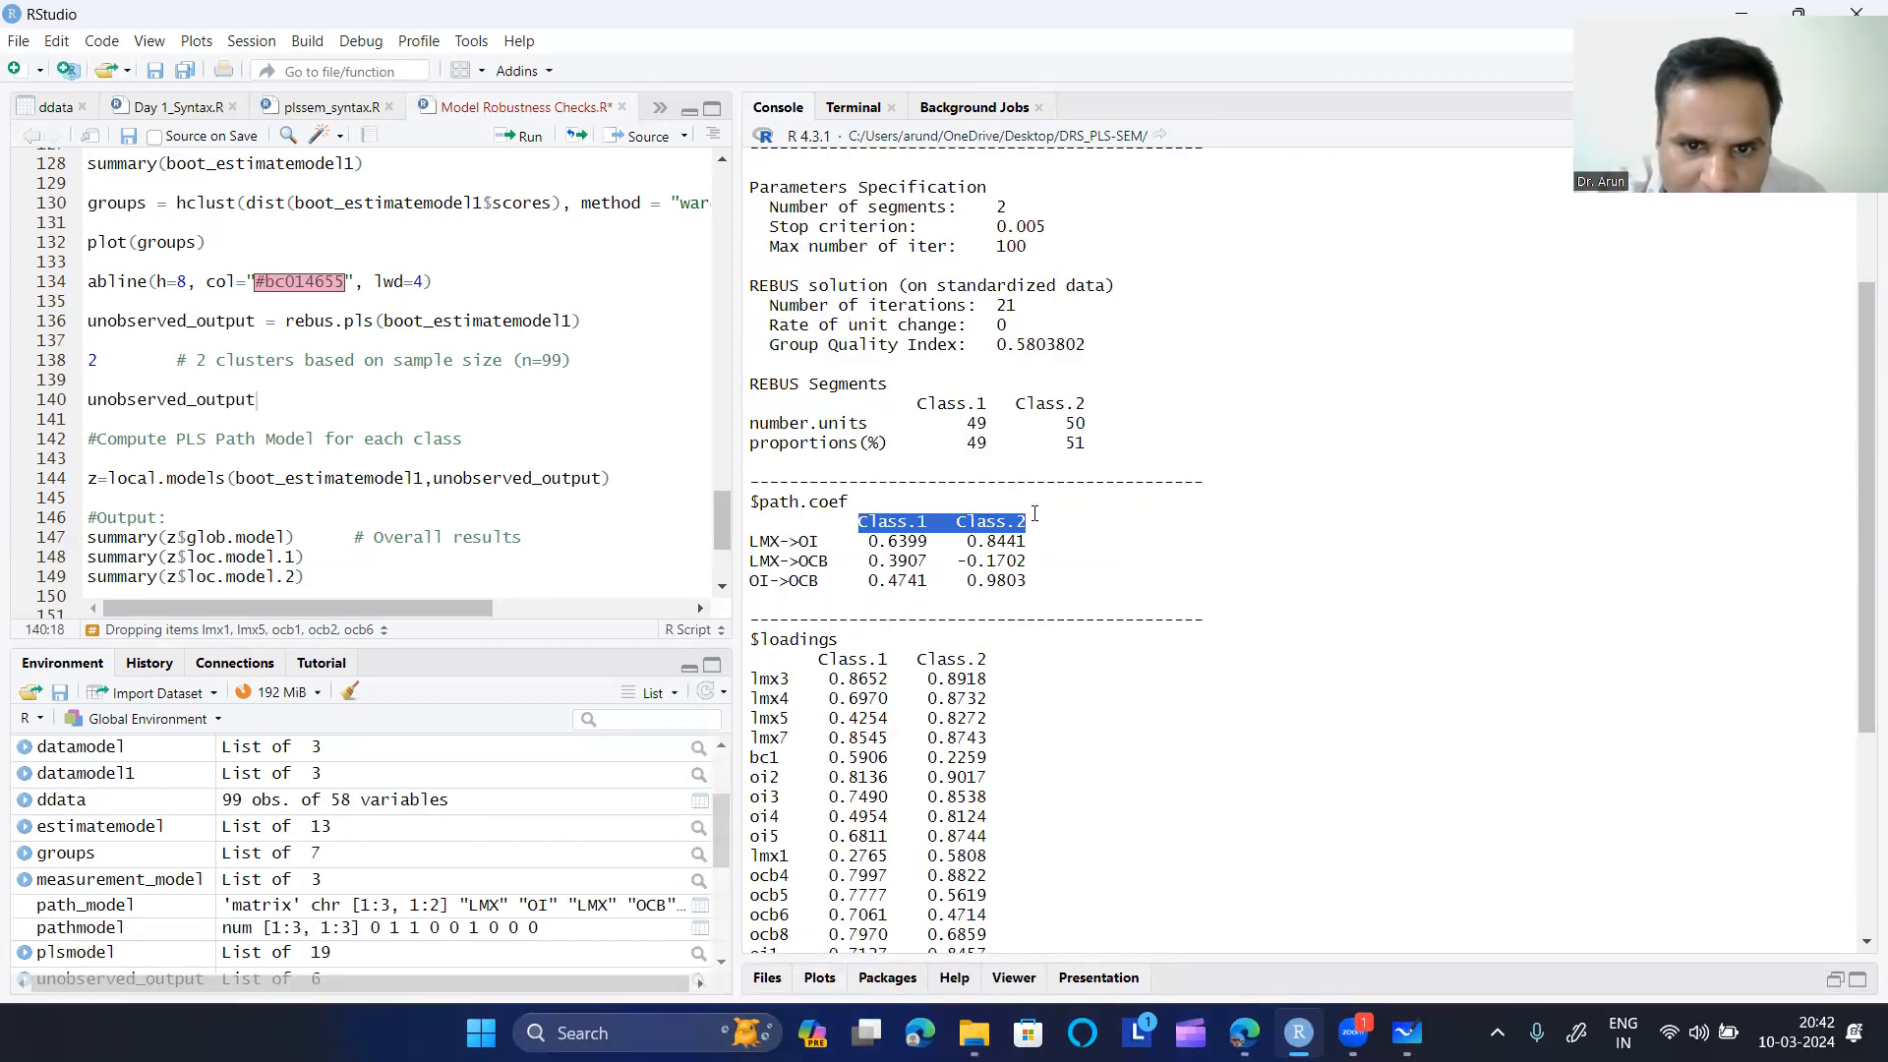
pyautogui.moveTo(857, 503); pyautogui.dragTo(993, 949)
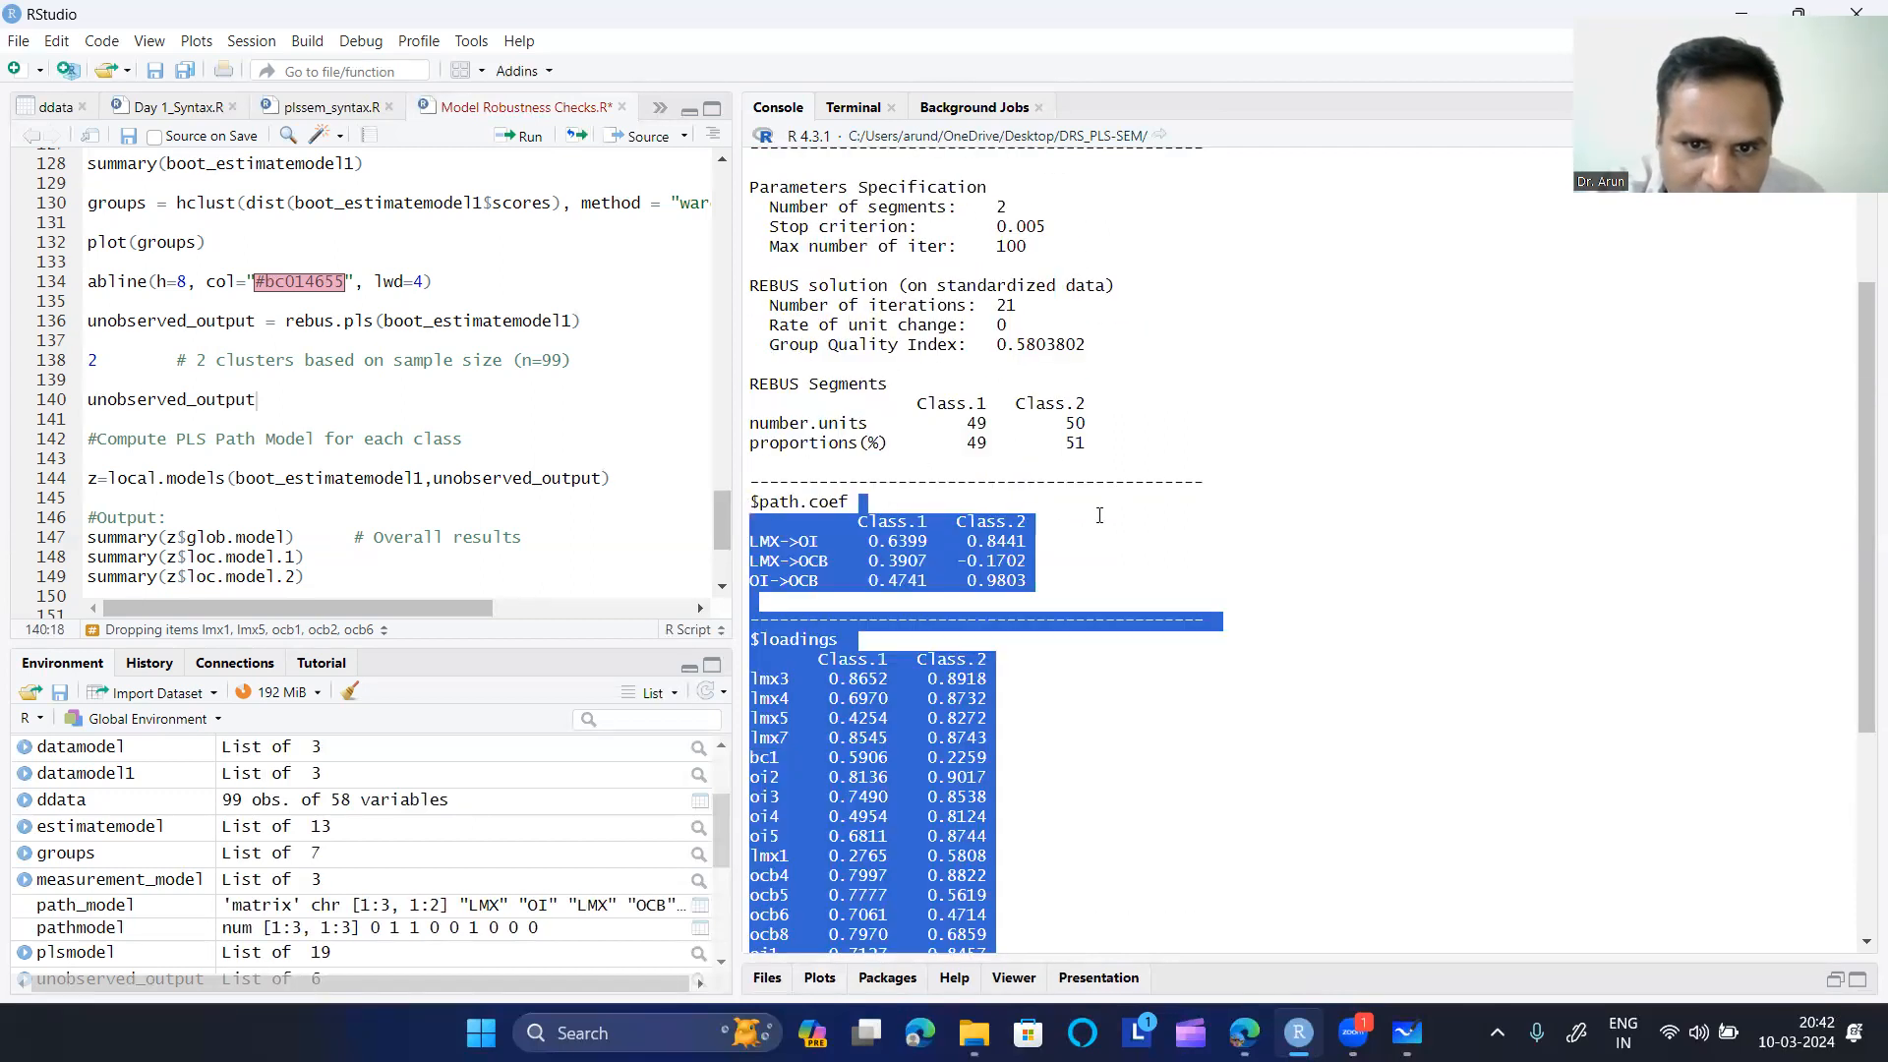
pyautogui.click(928, 527)
pyautogui.moveTo(751, 541); pyautogui.dragTo(1026, 542)
pyautogui.click(871, 541)
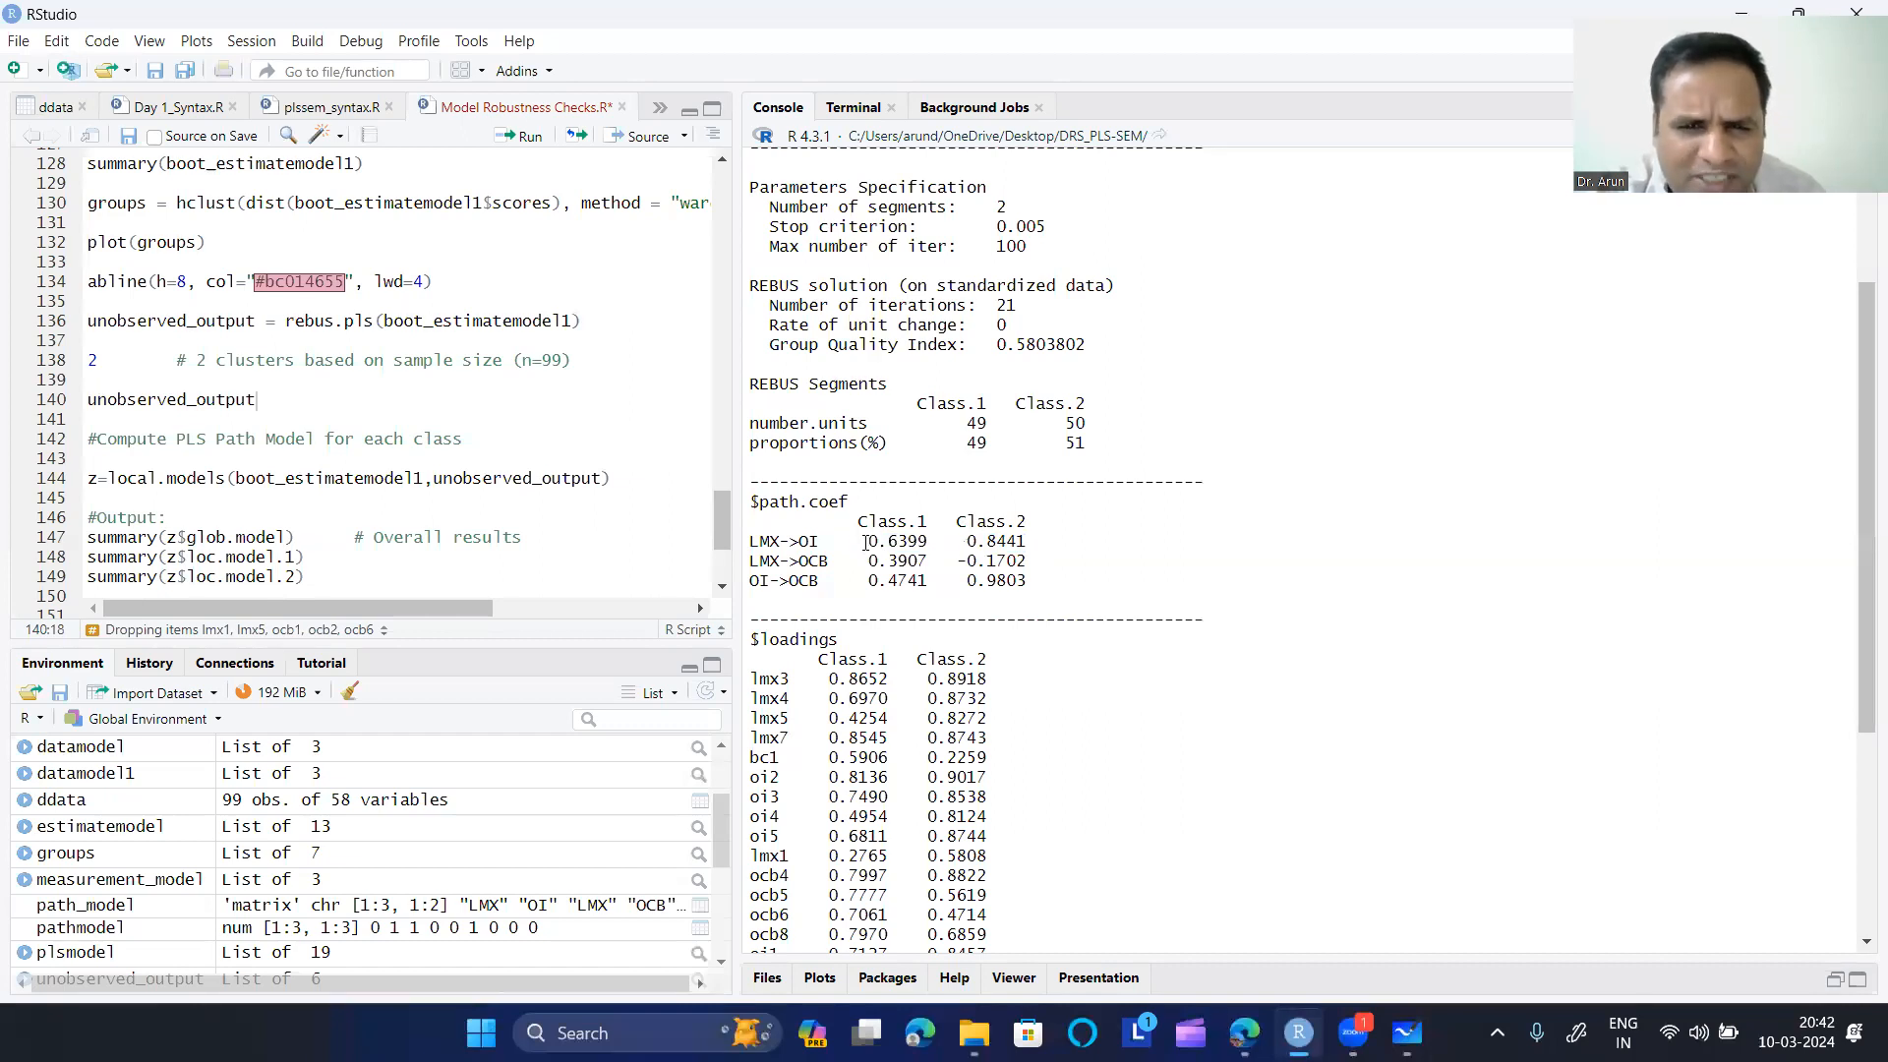
pyautogui.moveTo(751, 542); pyautogui.dragTo(1040, 548)
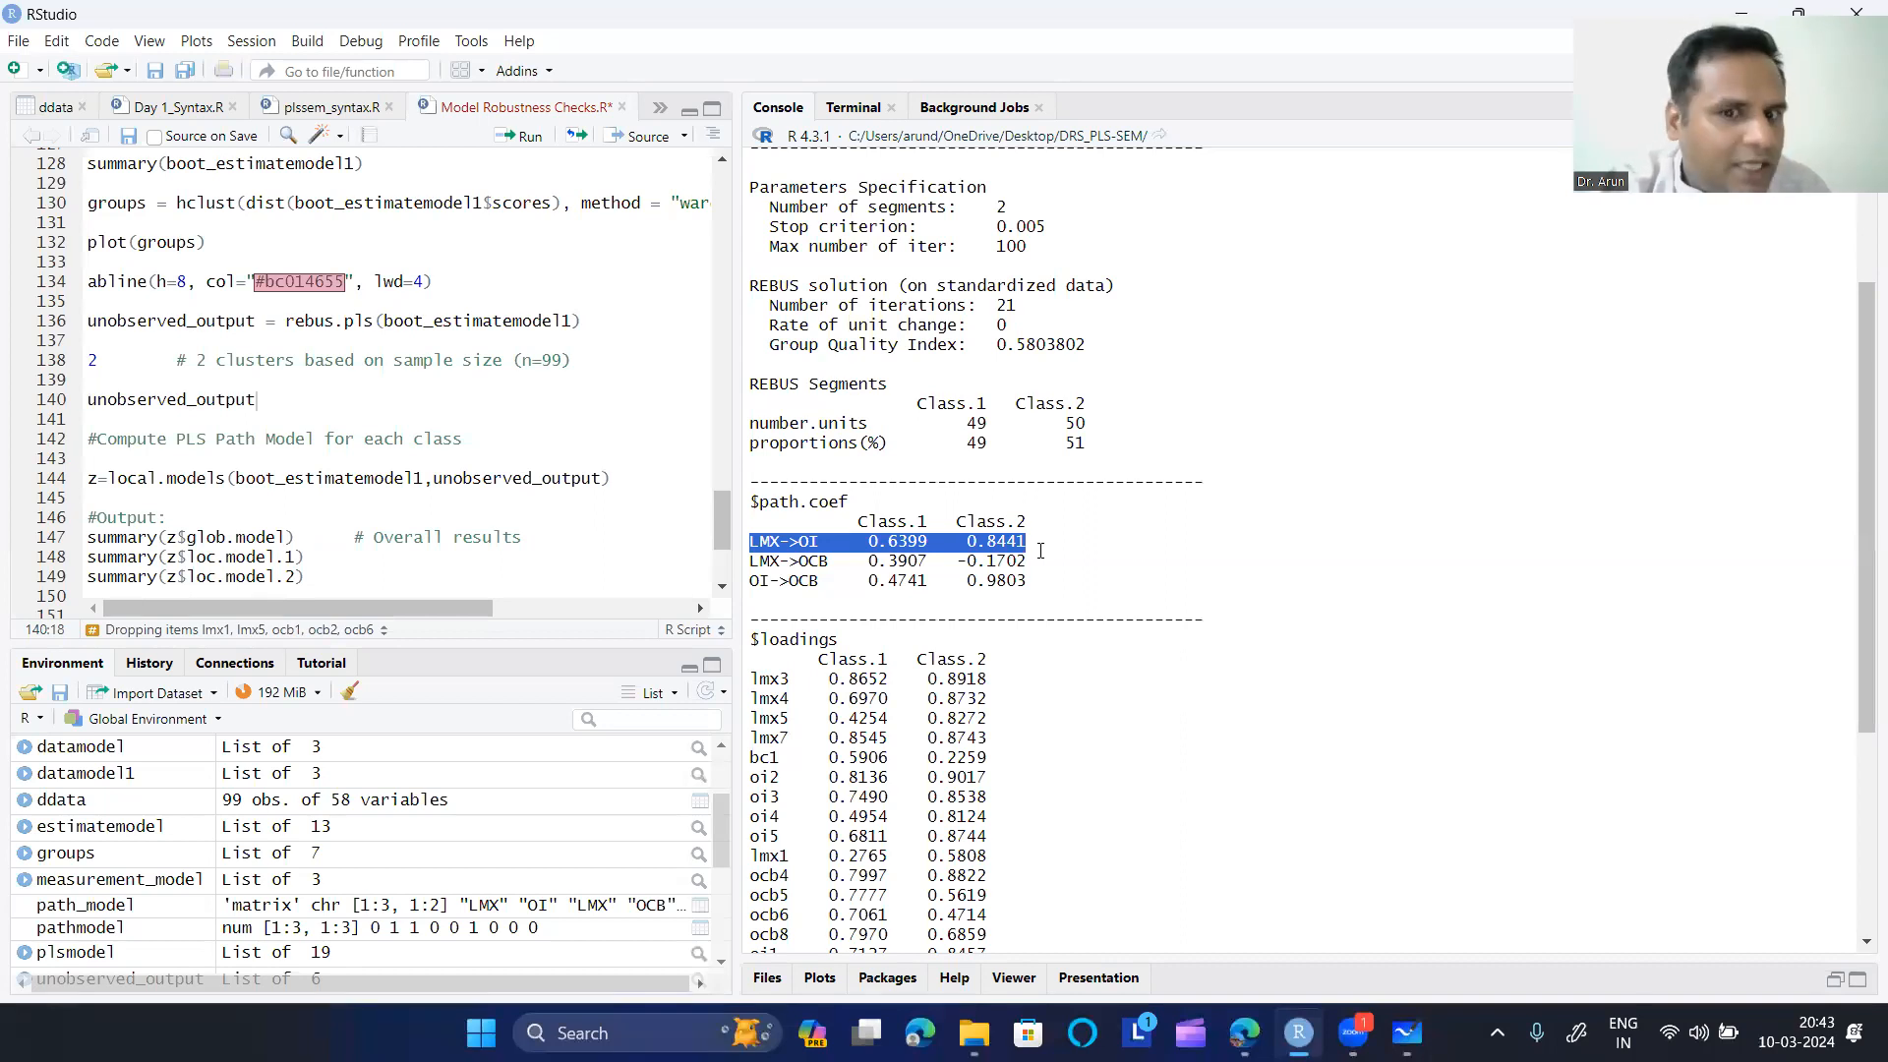
pyautogui.click(1041, 550)
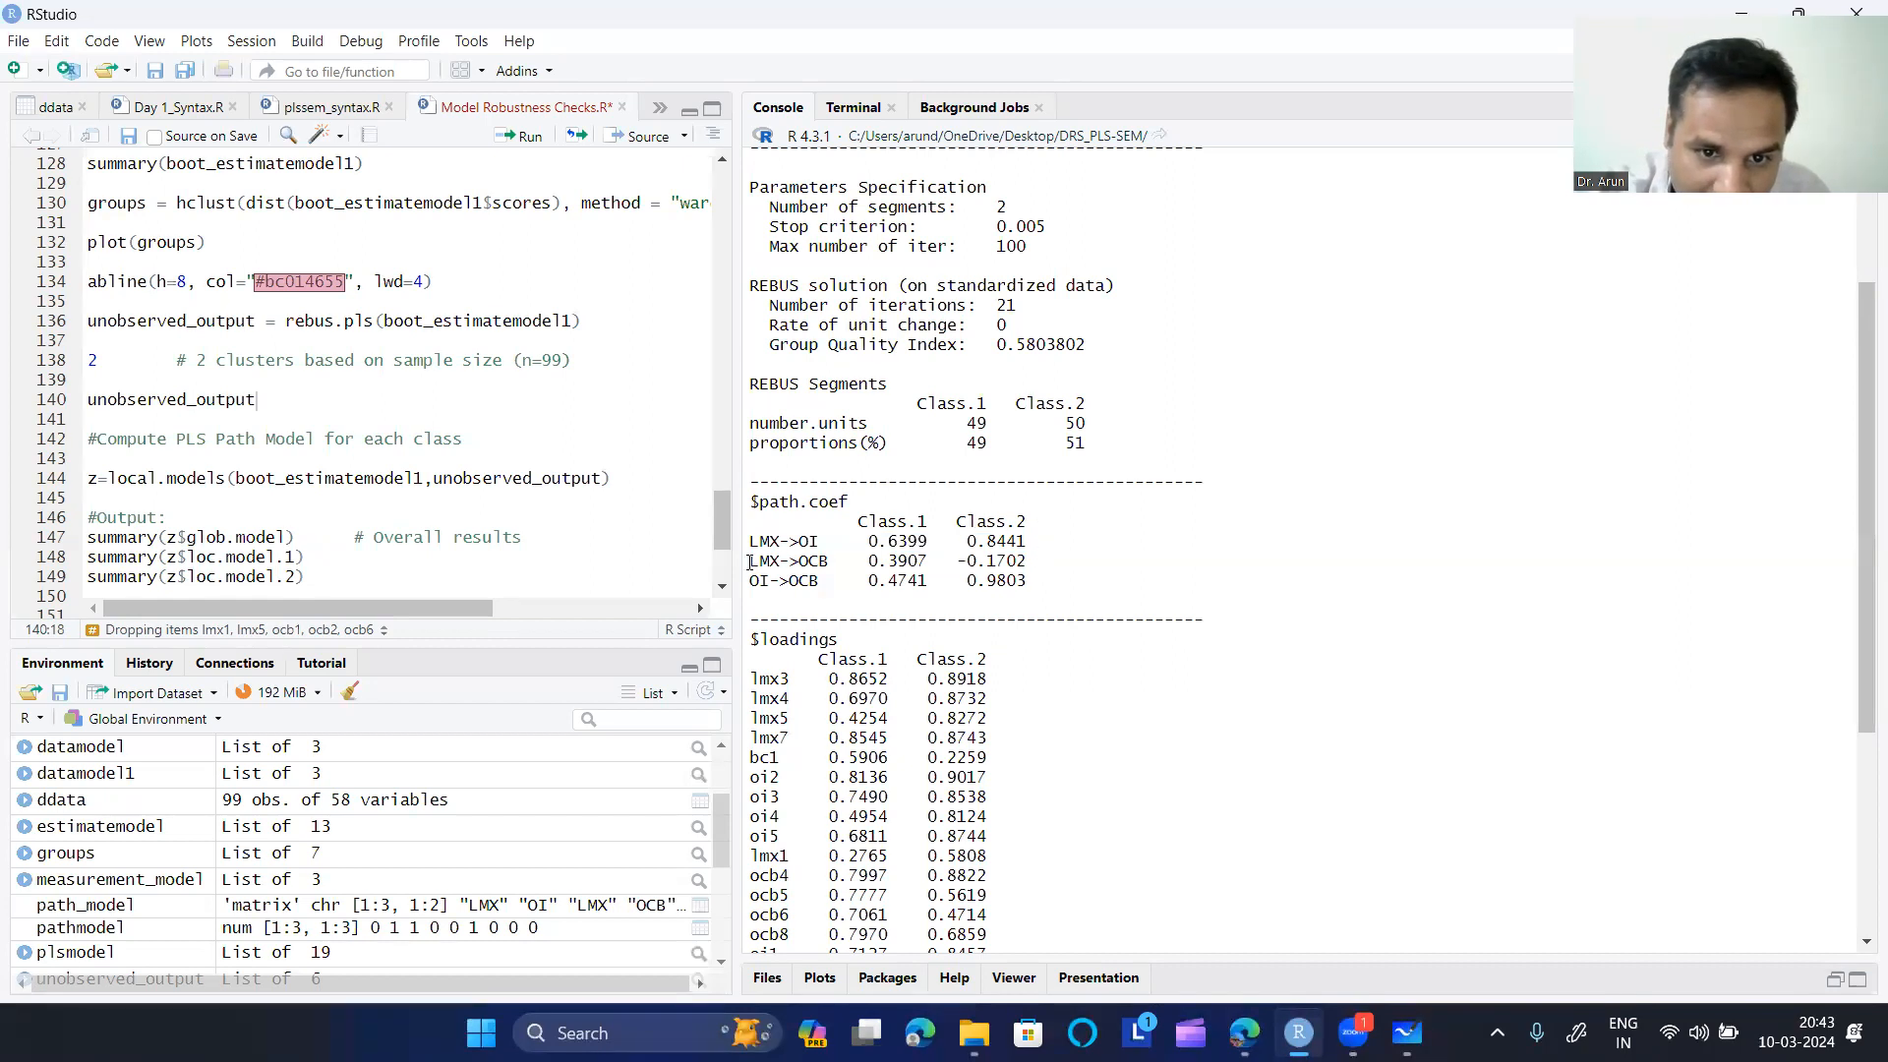
# - Compare the LMX->OCB path coefficient between Class.1 and Class.2 by highlighting each value
pyautogui.moveTo(830, 560); pyautogui.dragTo(747, 558)
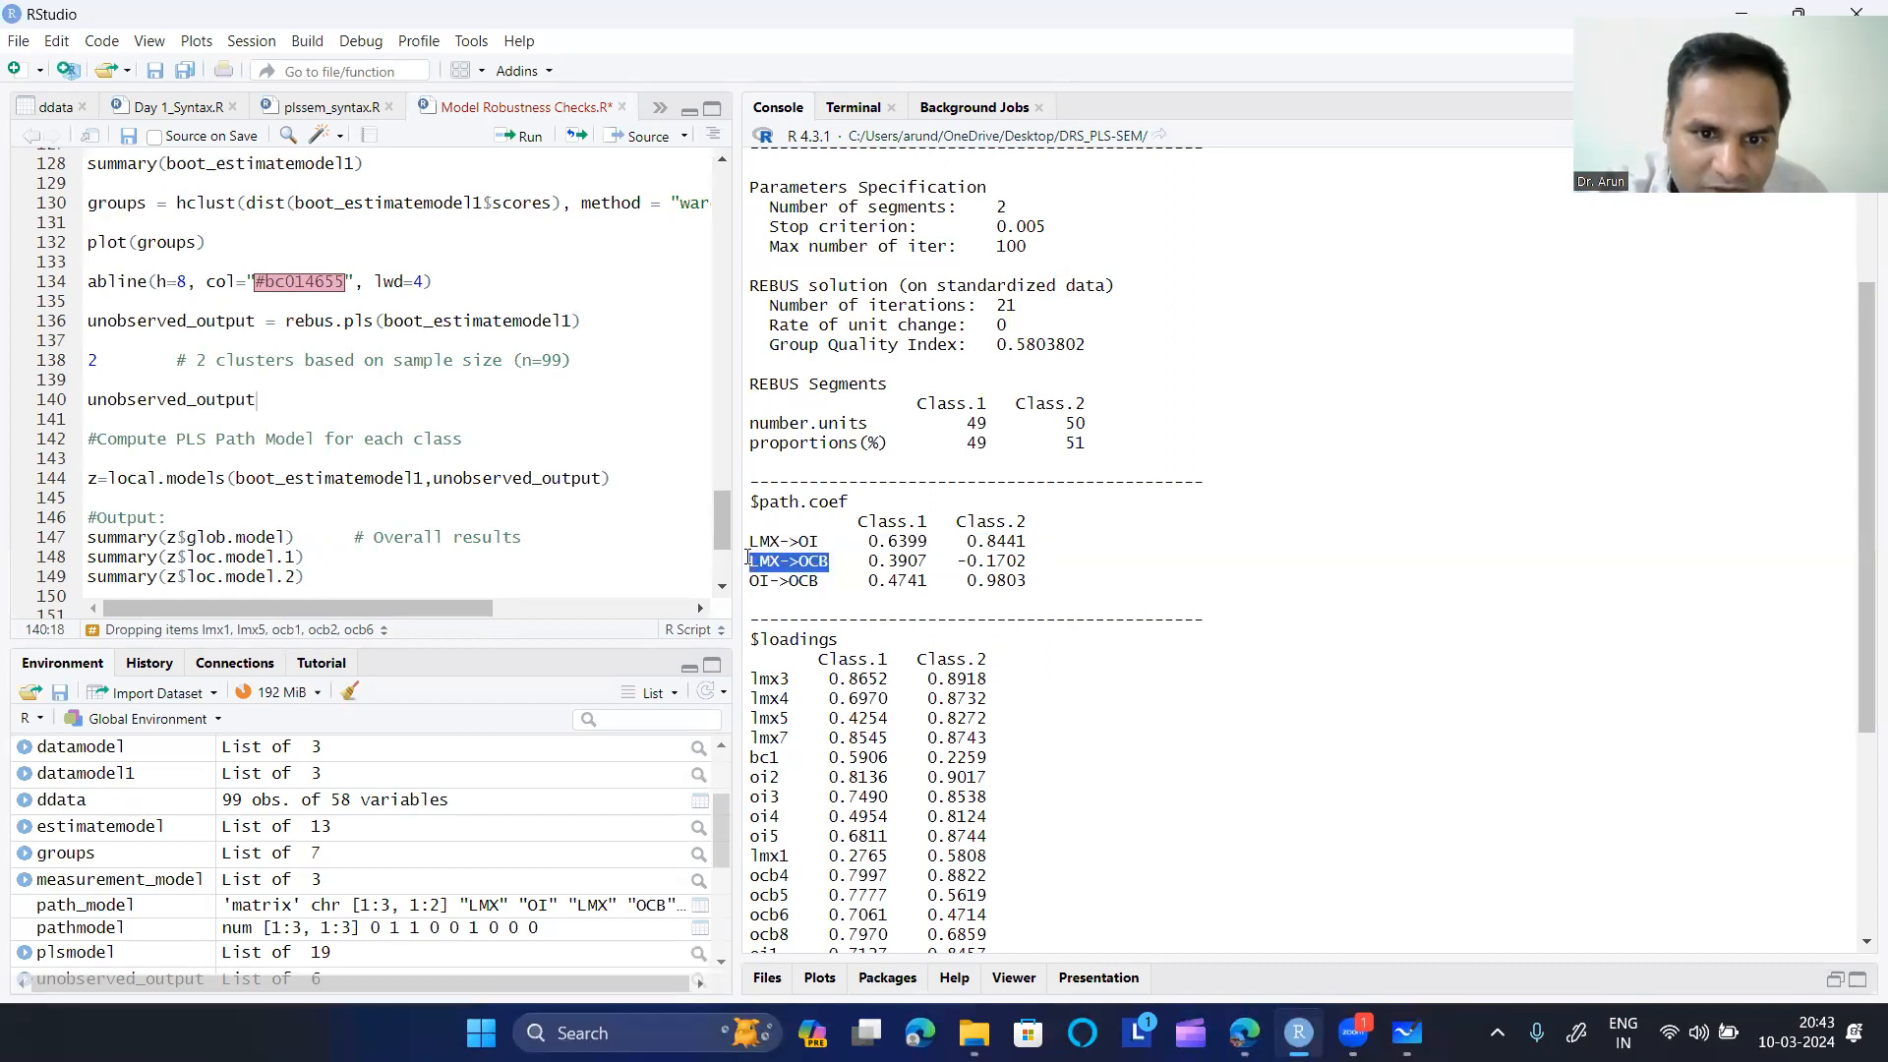
pyautogui.moveTo(934, 558); pyautogui.dragTo(861, 556)
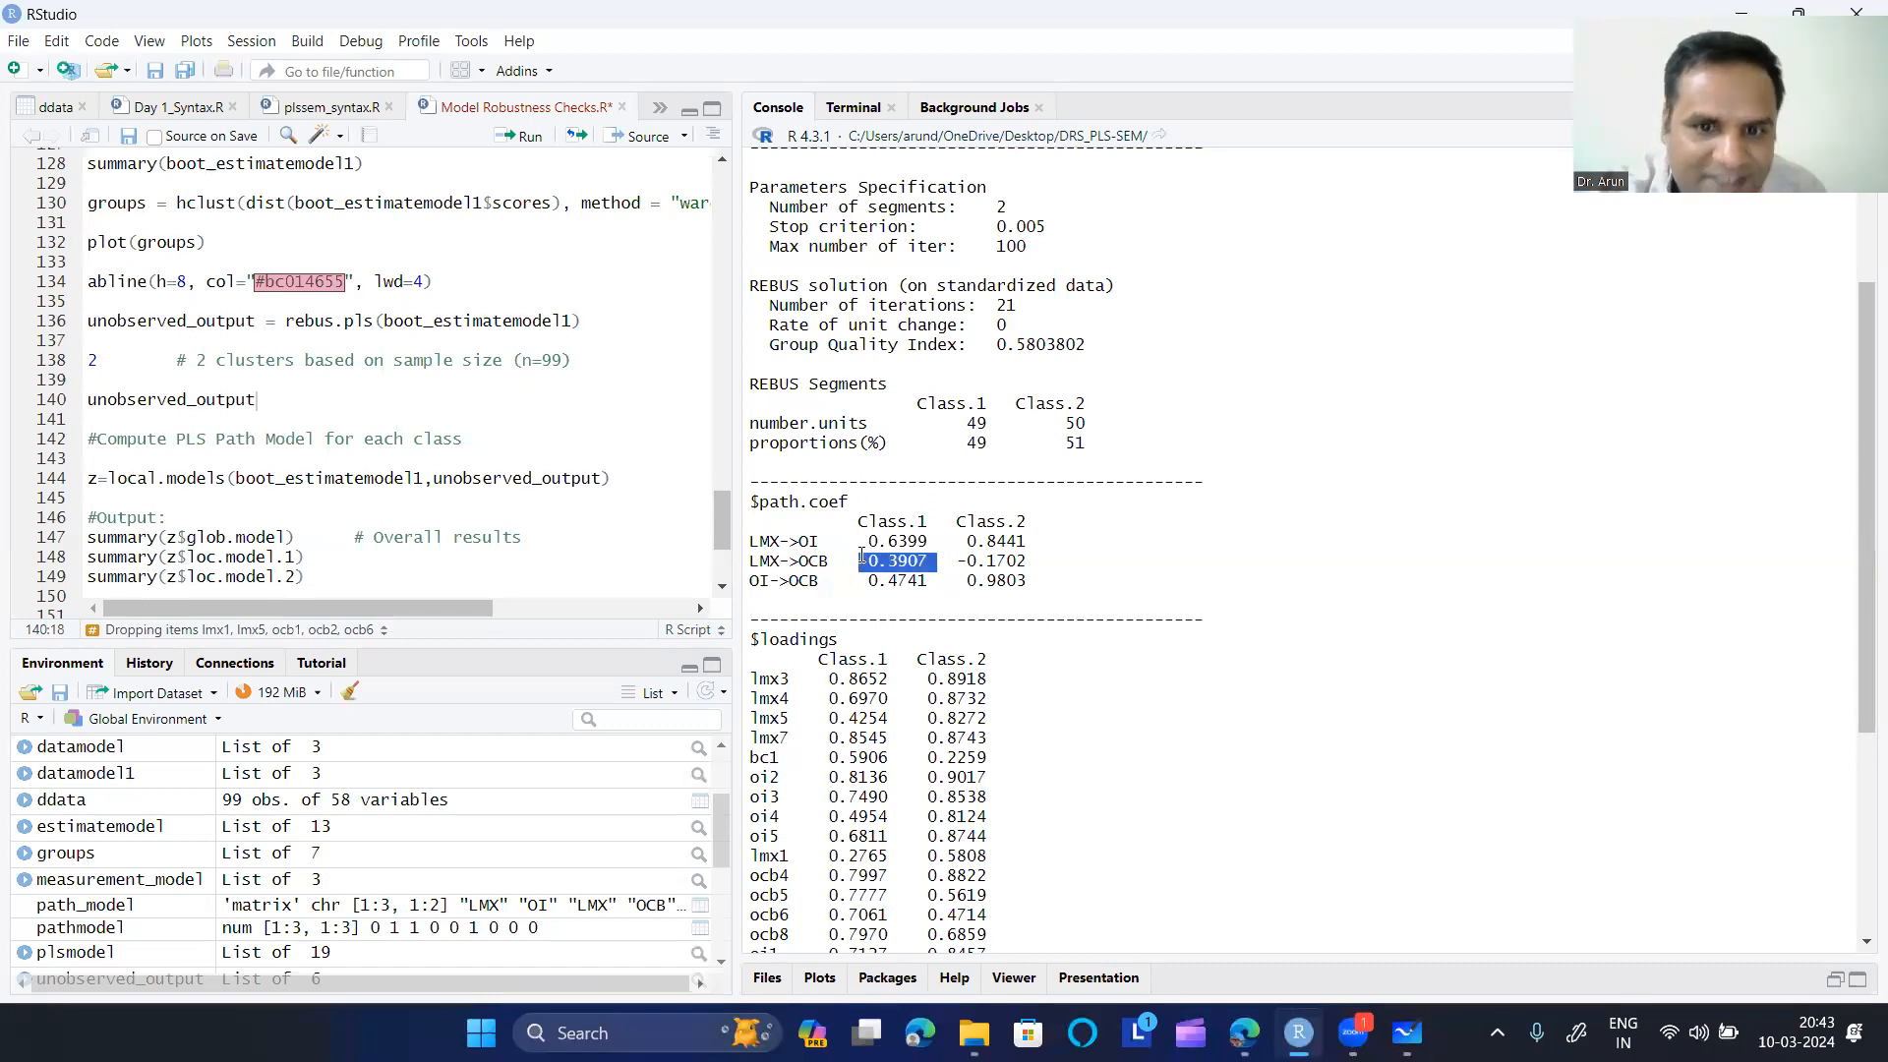
pyautogui.moveTo(1048, 560); pyautogui.dragTo(956, 561)
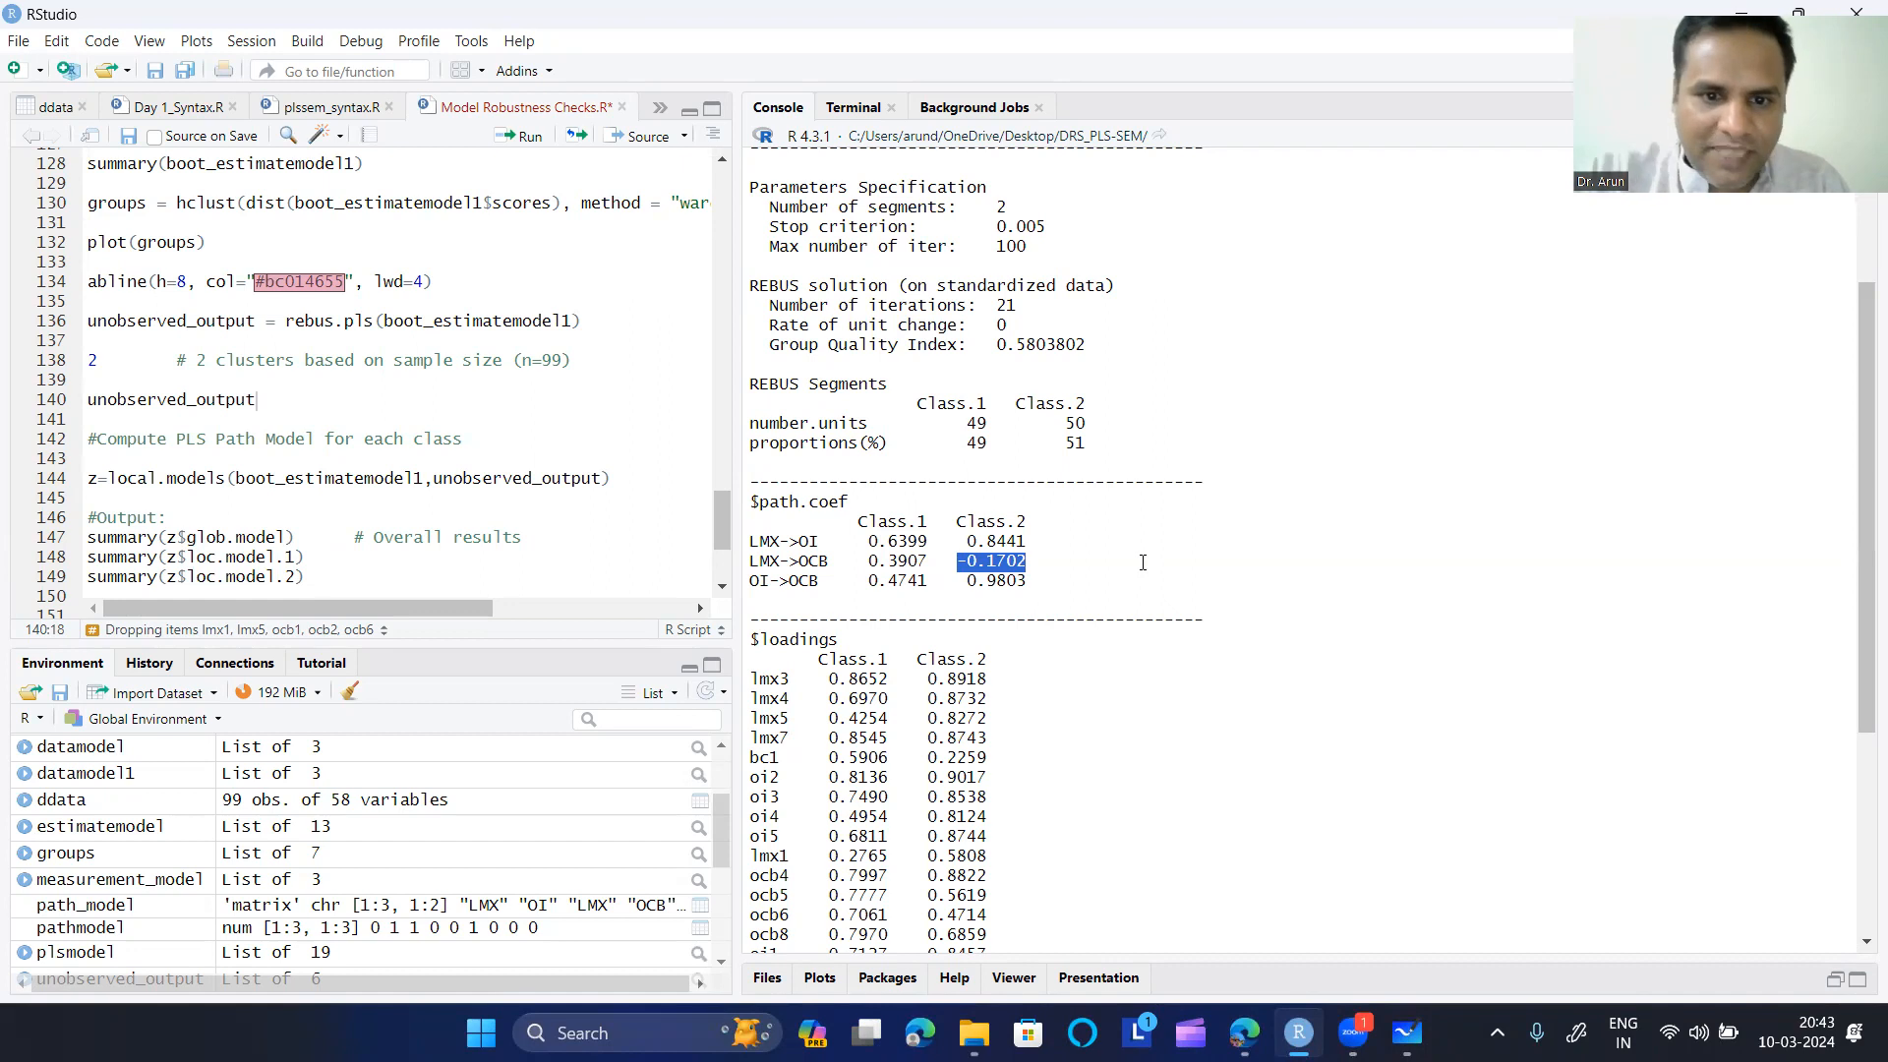
pyautogui.moveTo(868, 561); pyautogui.dragTo(957, 562)
pyautogui.click(1040, 560)
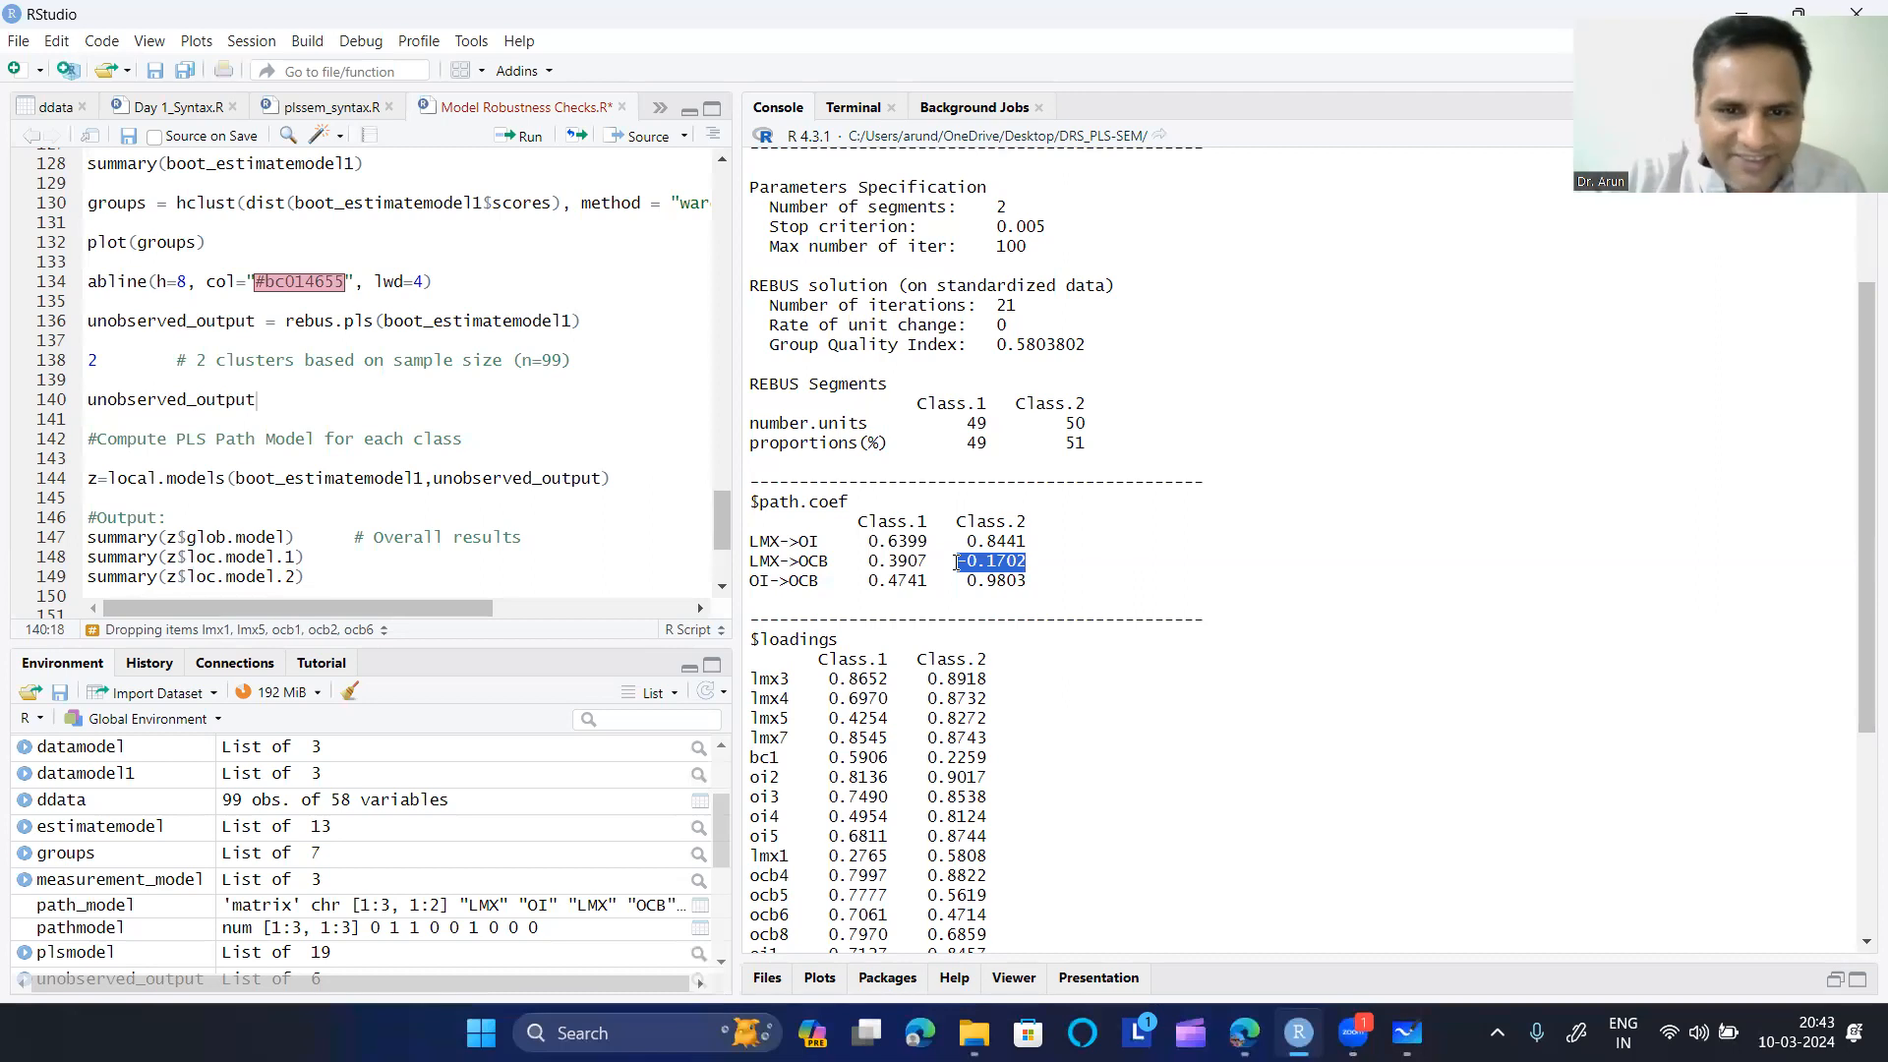
# - Compare the OI->OCB path coefficients of the two classes and highlight the LMX->OCB row
pyautogui.click(847, 580)
pyautogui.moveTo(1033, 580); pyautogui.dragTo(885, 582)
pyautogui.doubleClick(928, 583)
pyautogui.click(1007, 590)
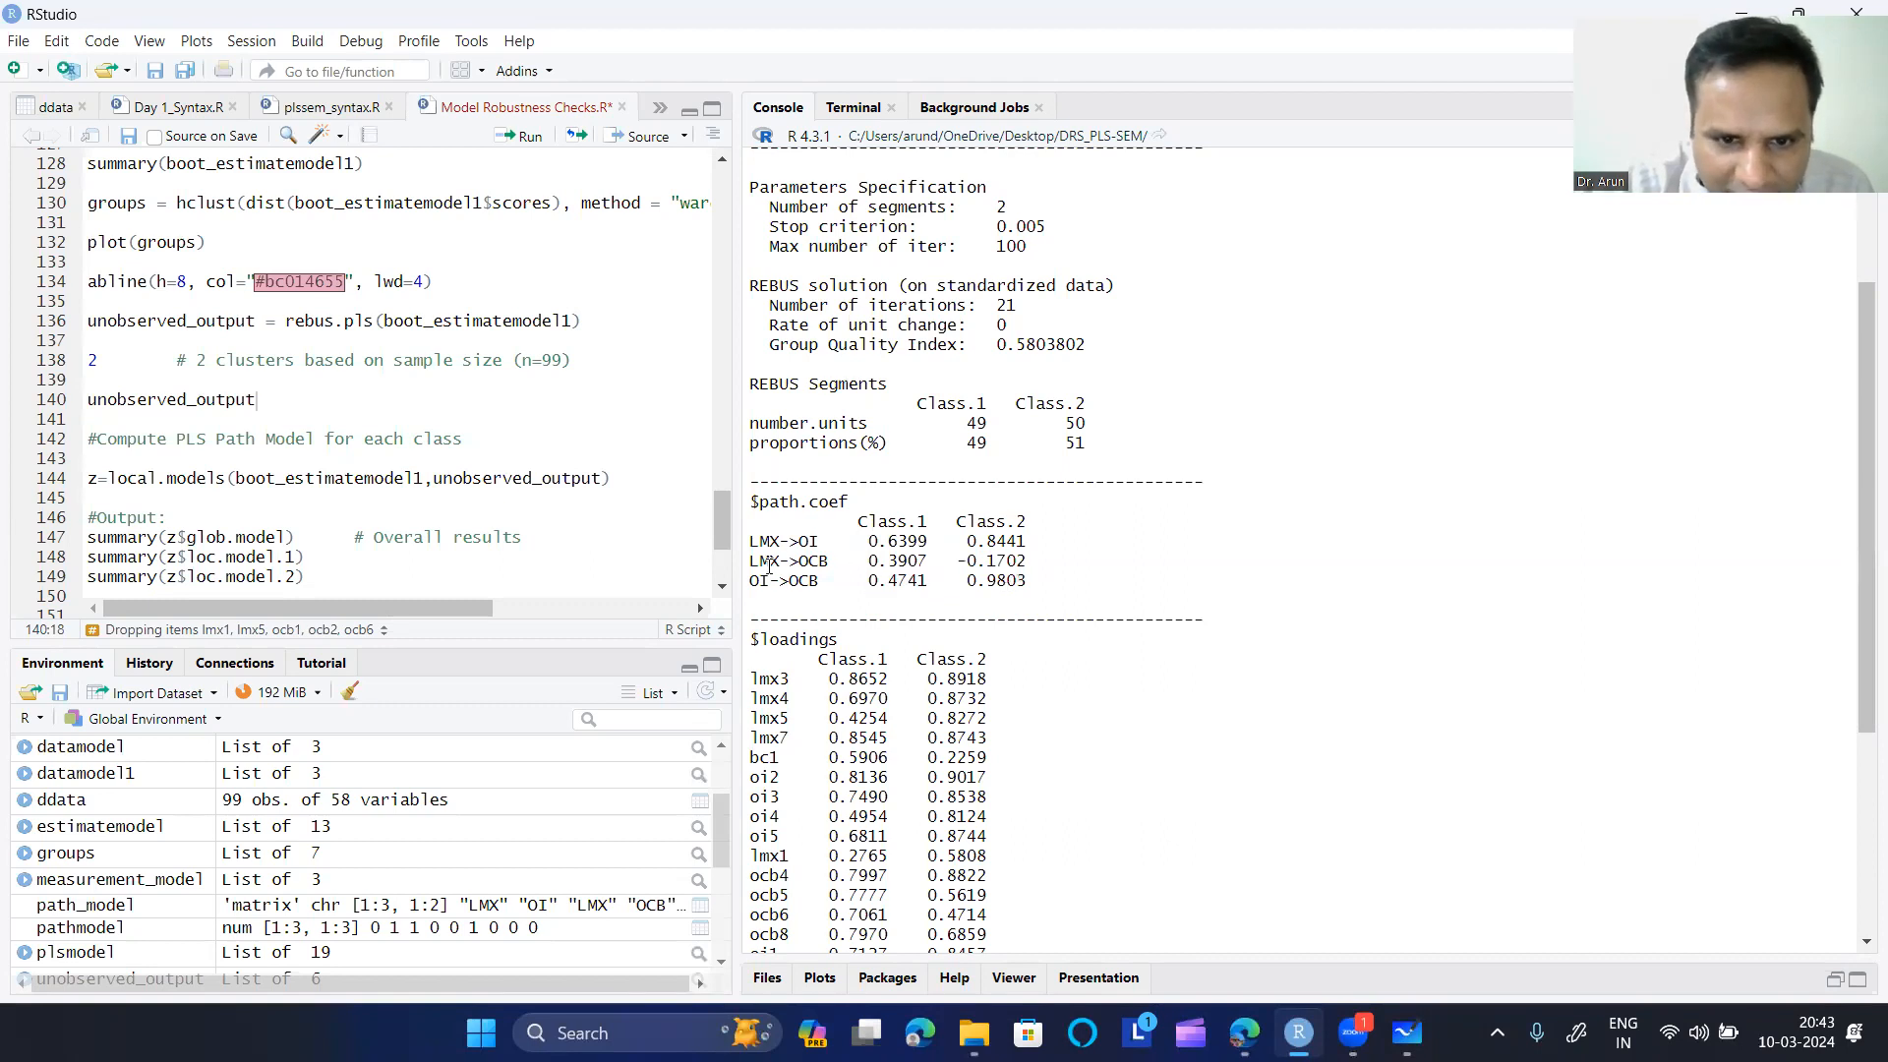
pyautogui.moveTo(751, 562); pyautogui.dragTo(1045, 566)
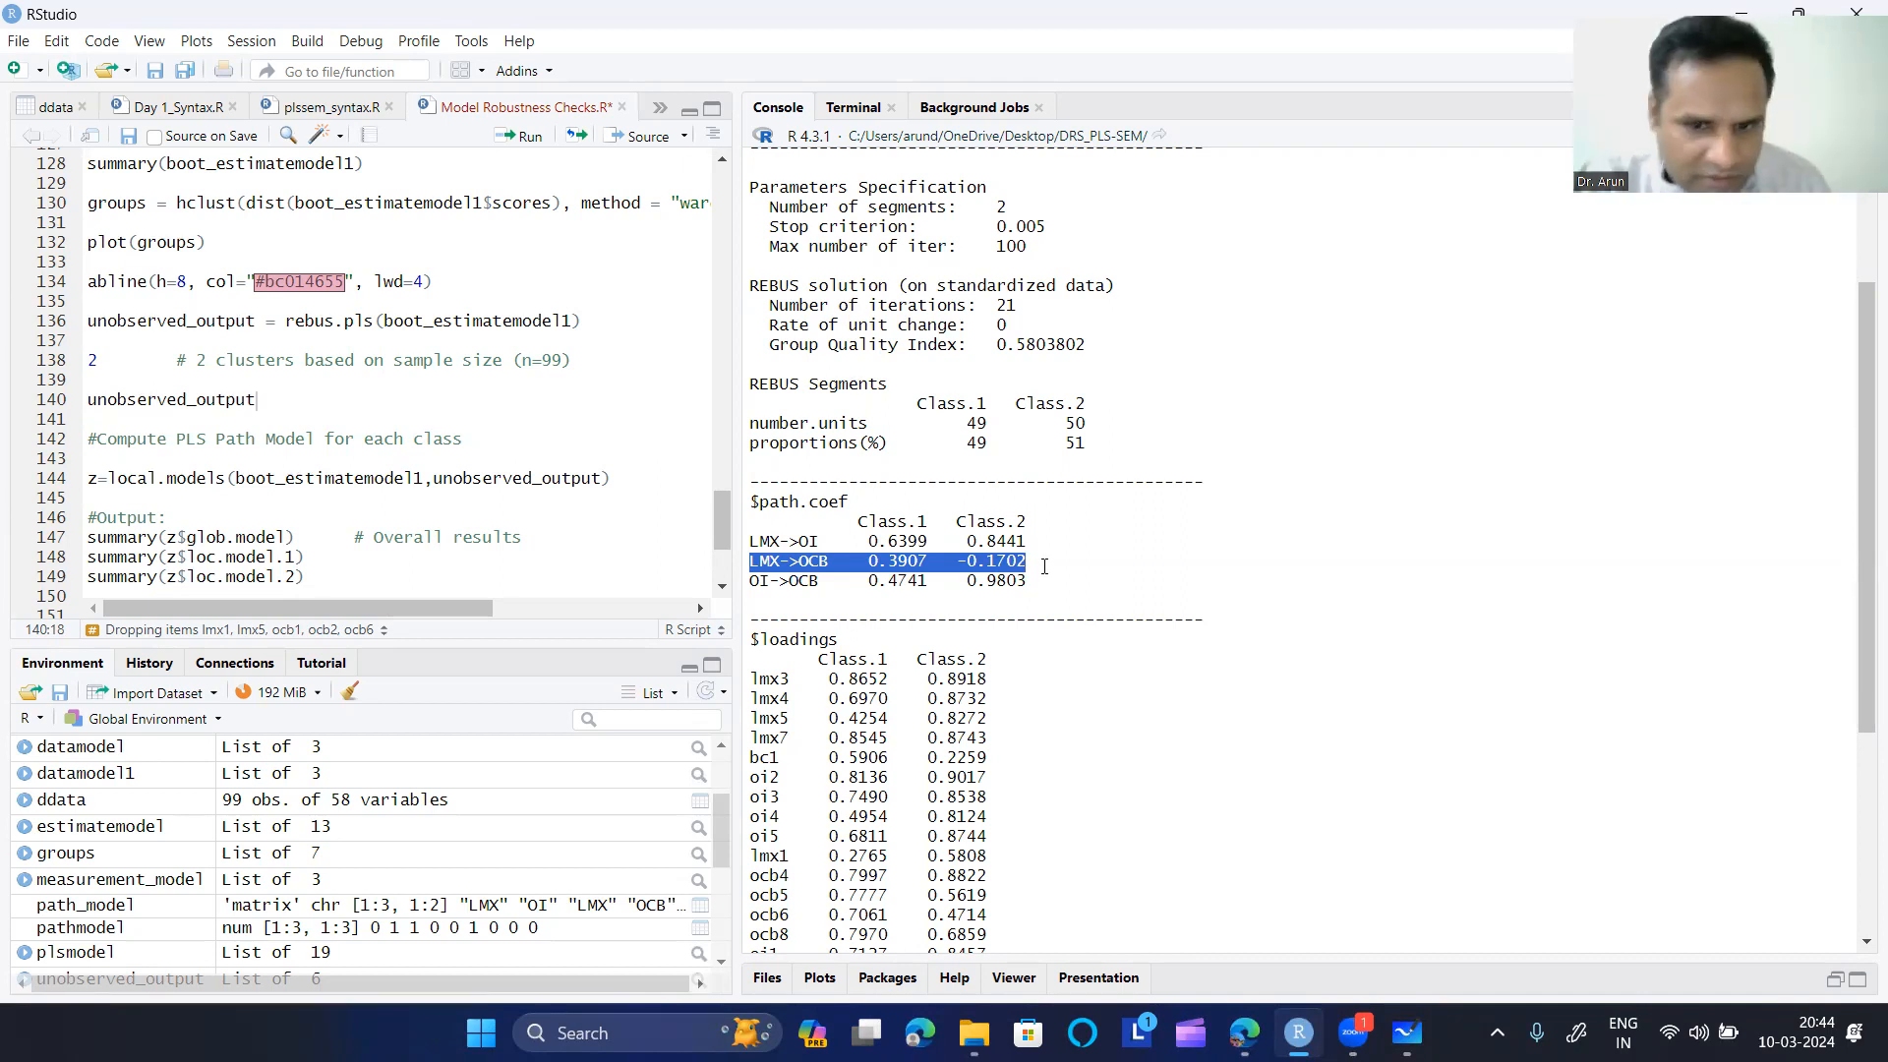
# - Examine the R2 and GoF values of Class.1 and Class.2 in the quality section of the REBUS output
pyautogui.scroll(-6, 1044, 567)
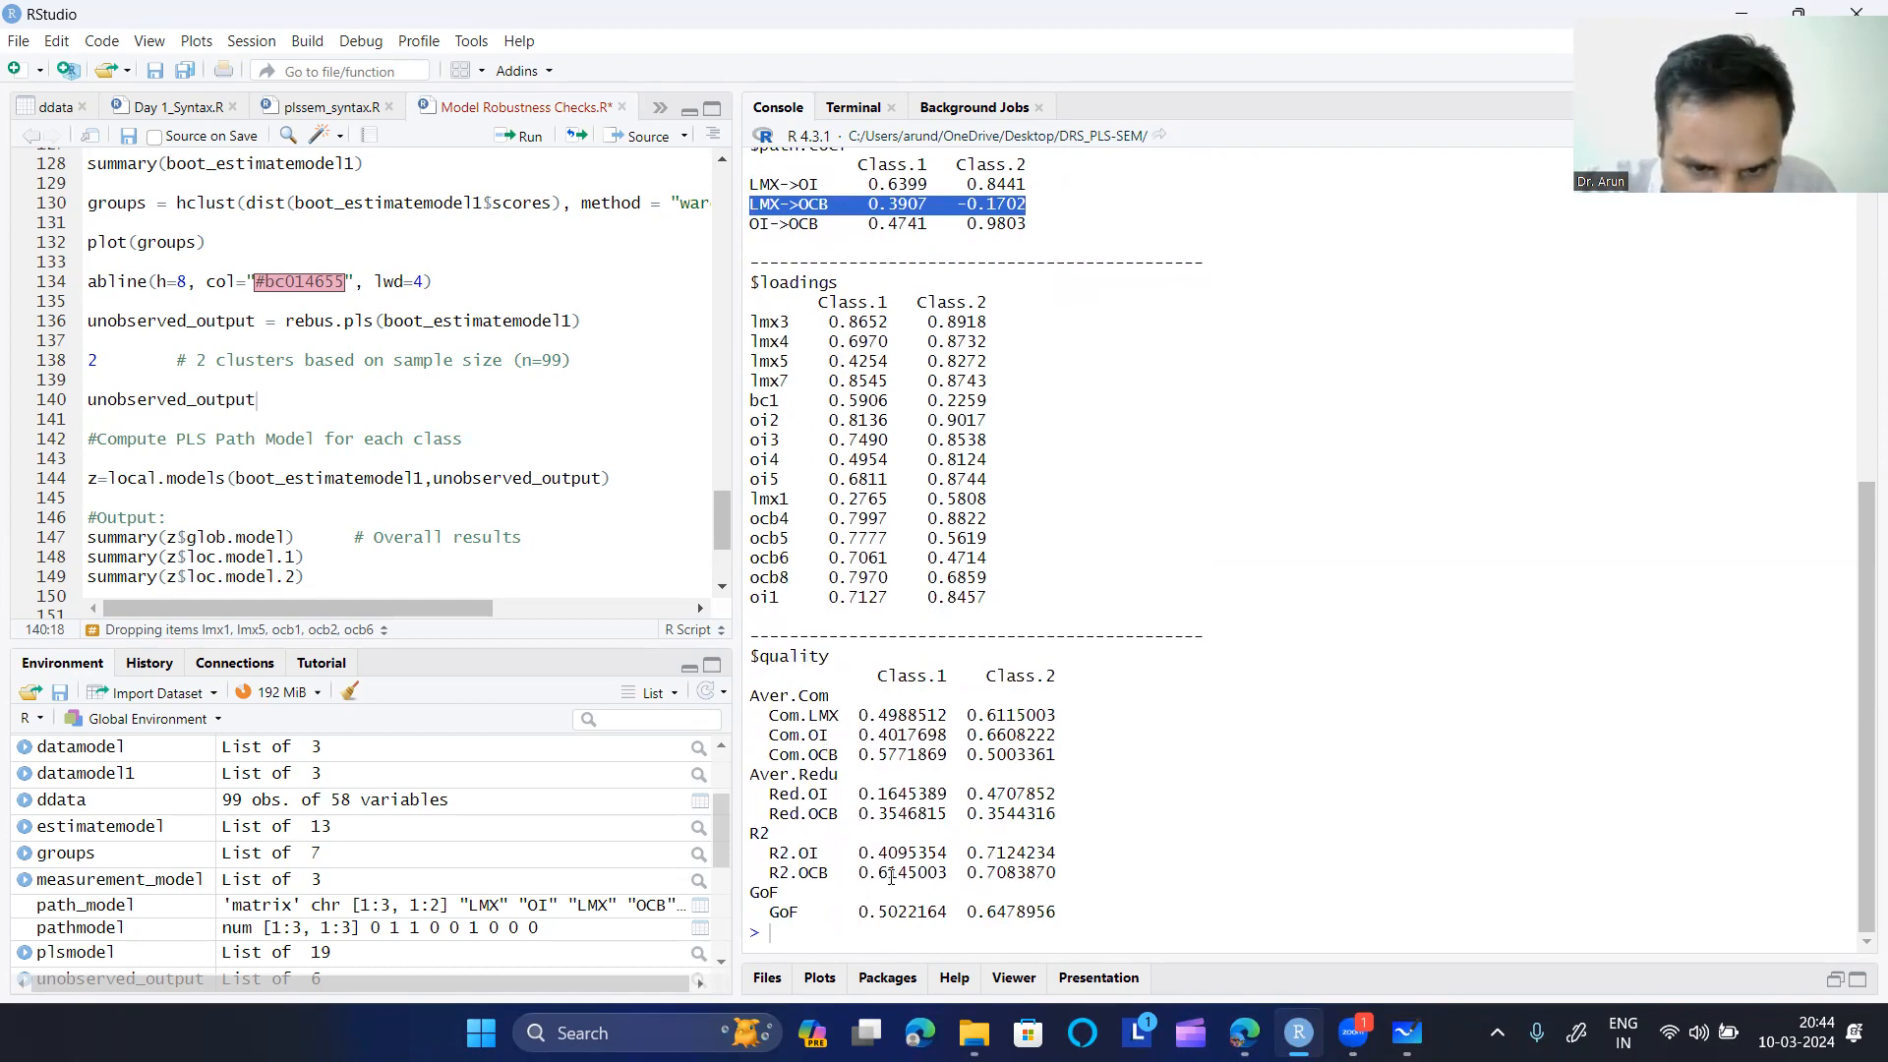
pyautogui.moveTo(860, 853); pyautogui.dragTo(1070, 865)
pyautogui.click(944, 856)
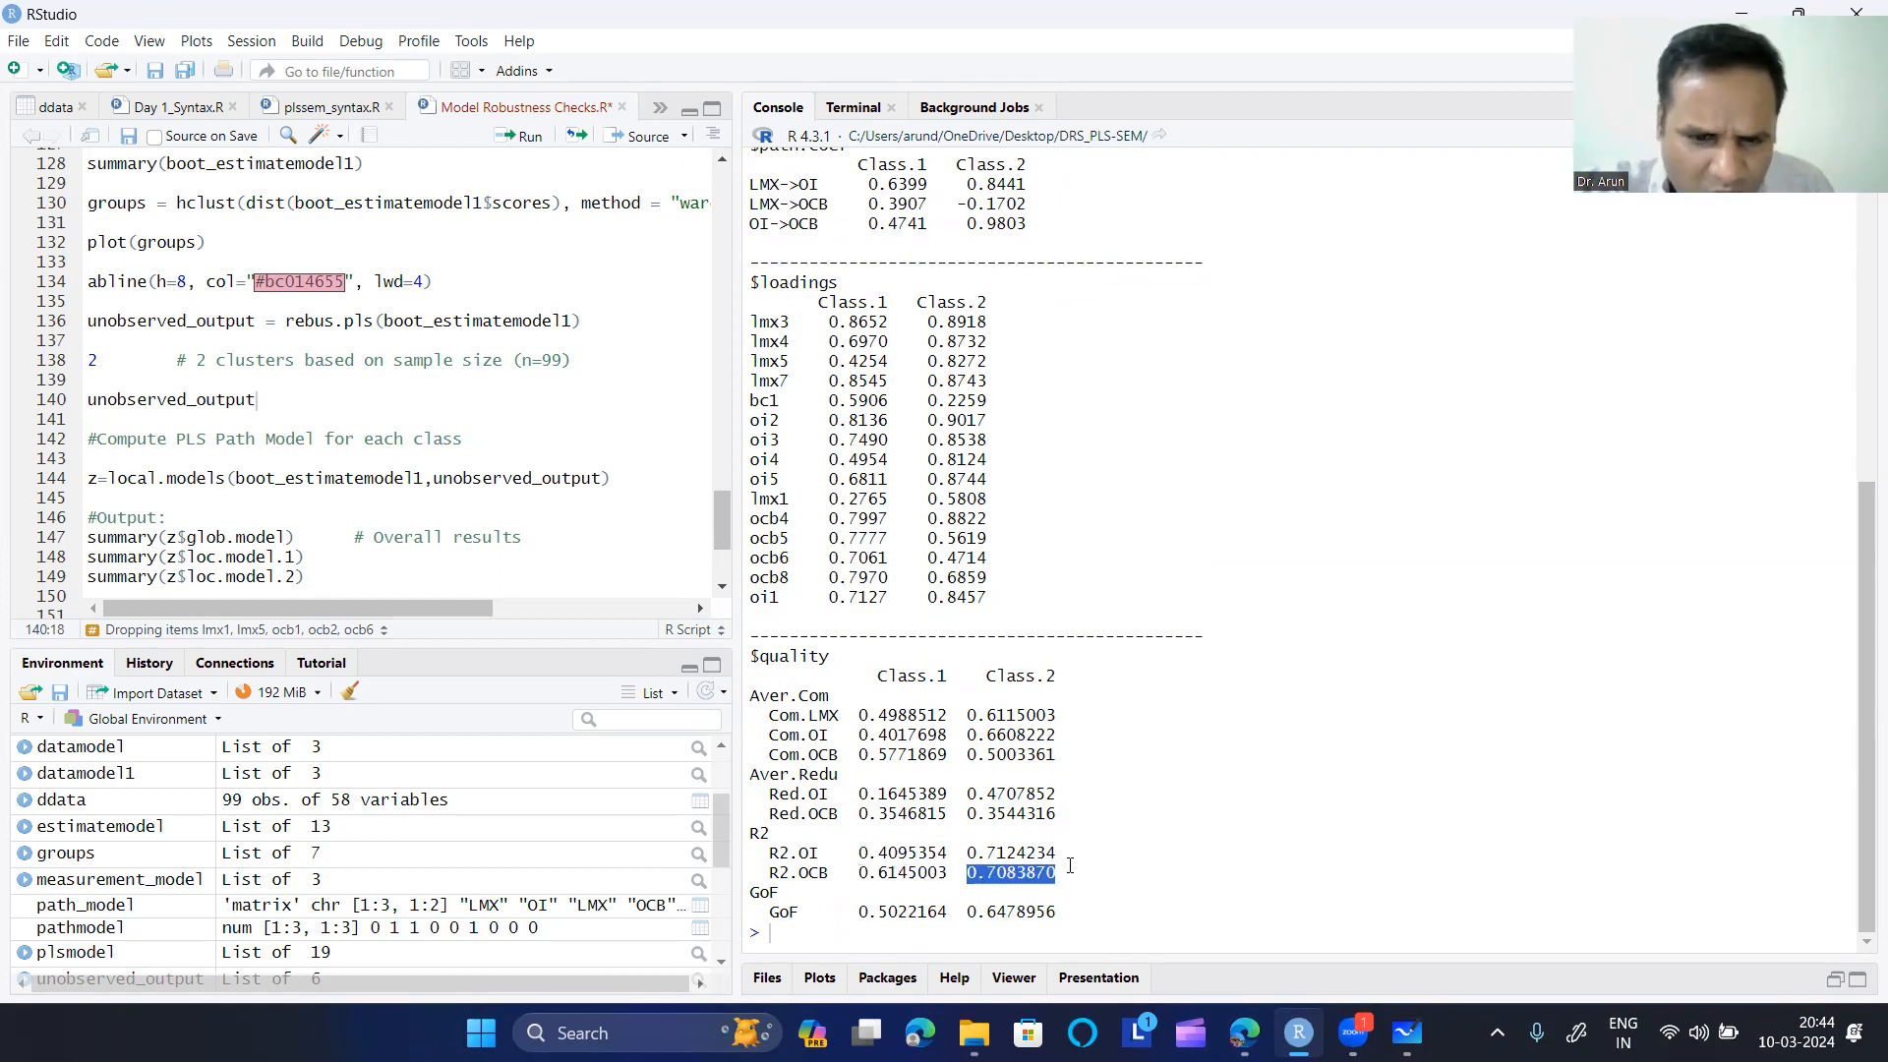
pyautogui.moveTo(851, 912); pyautogui.dragTo(1072, 910)
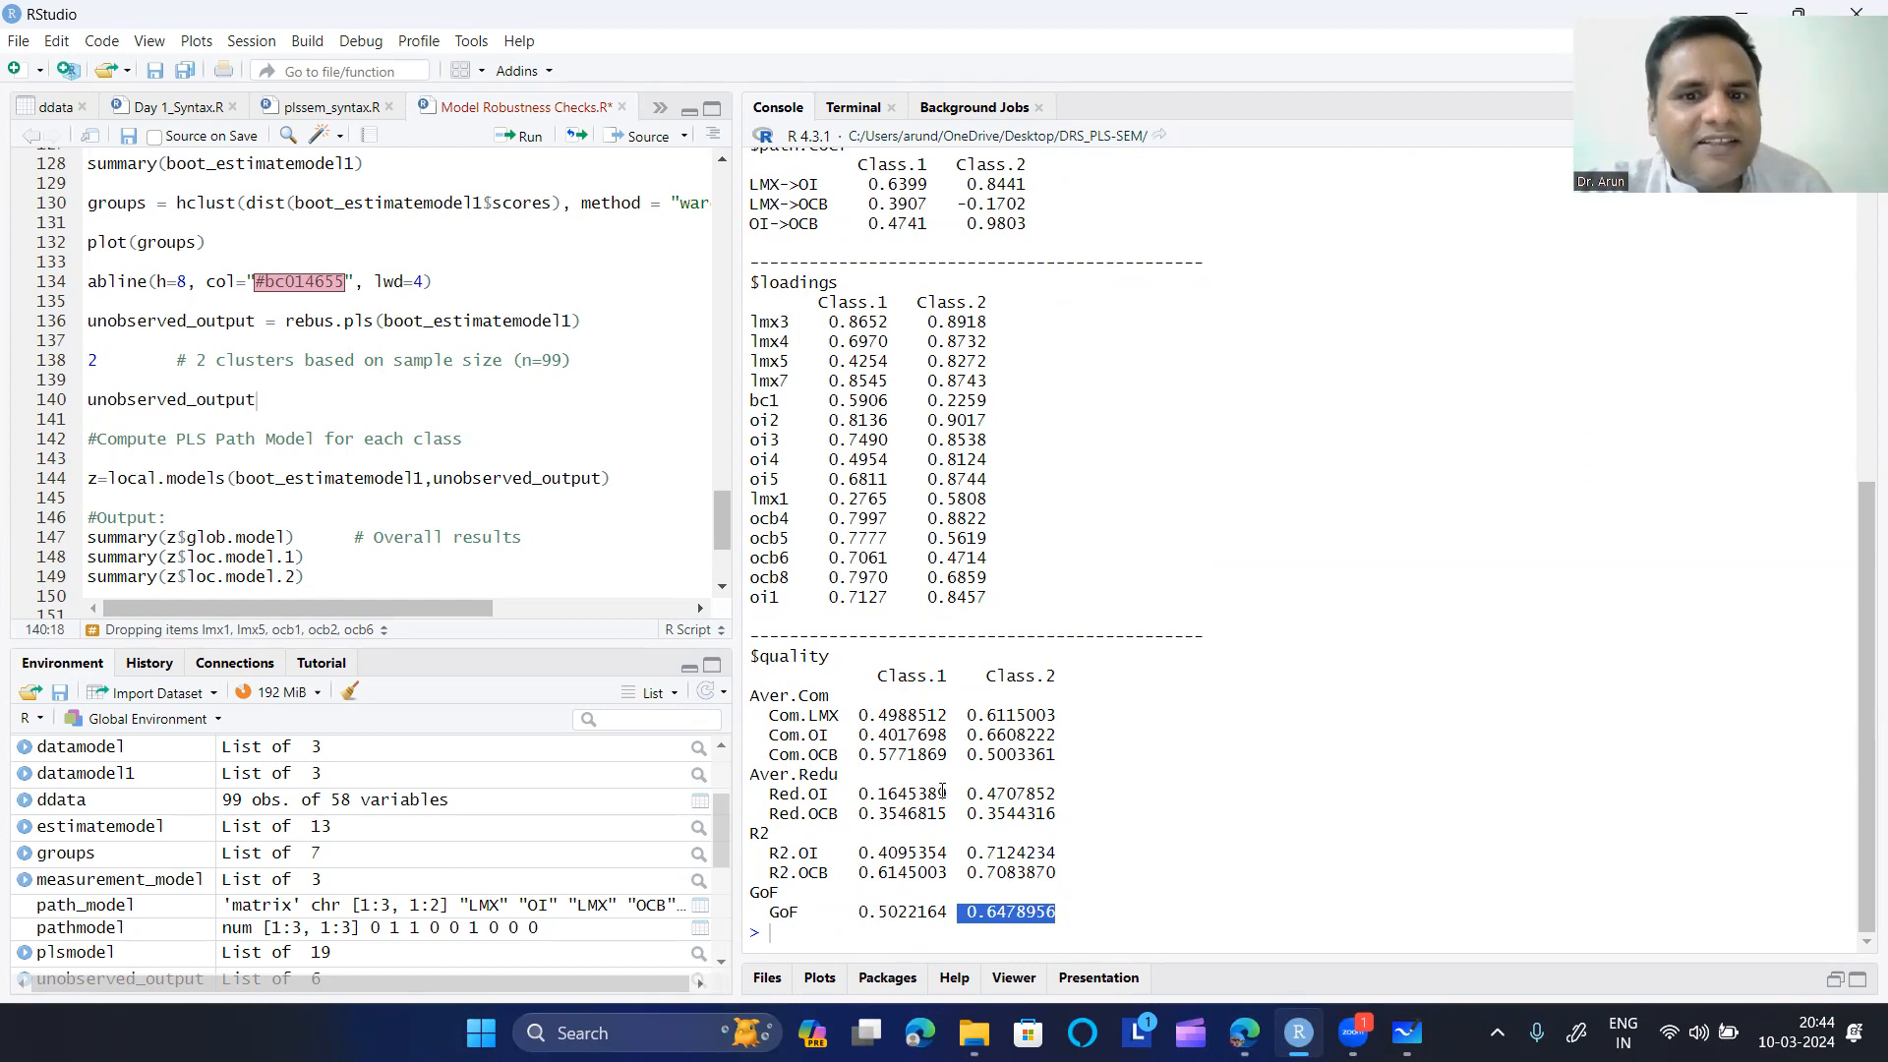
pyautogui.scroll(10, 942, 792)
pyautogui.scroll(-10, 895, 770)
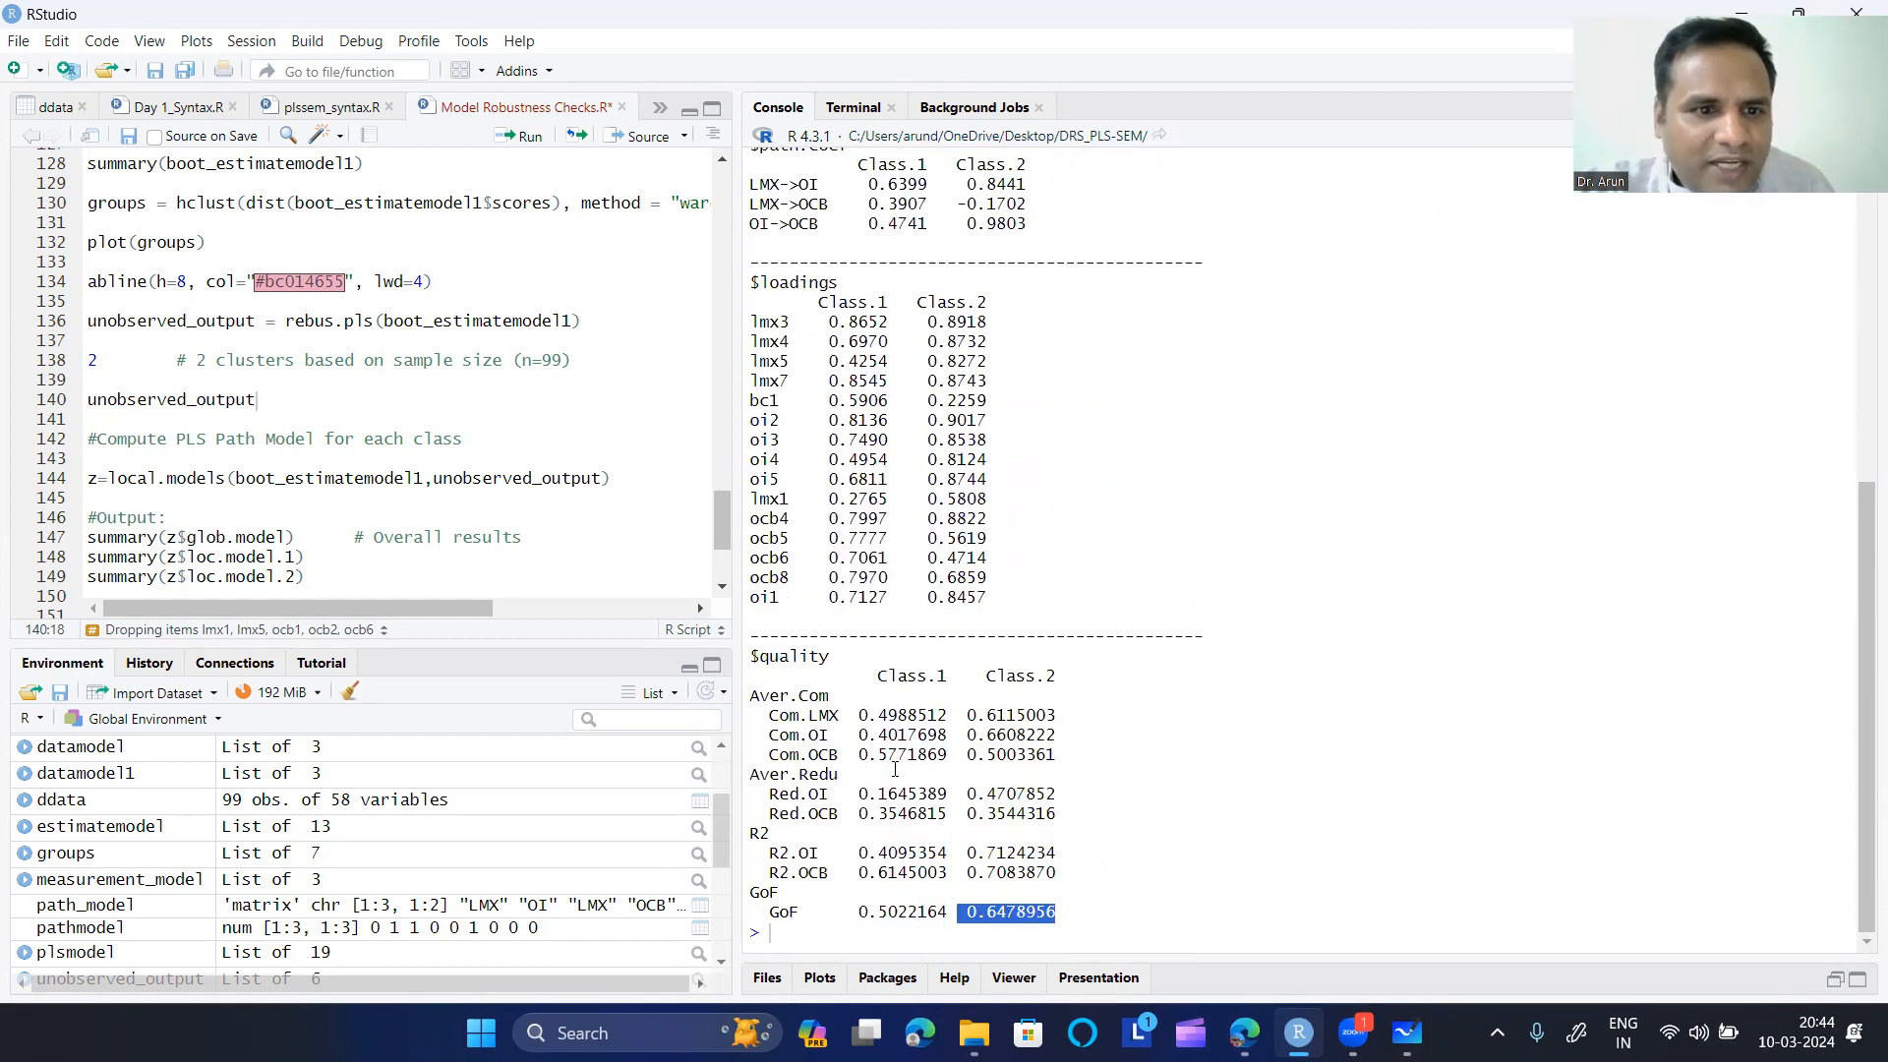
# - Try to run the overall results summary, summary(z$glob.model), from the script
pyautogui.scroll(-3, 242, 502)
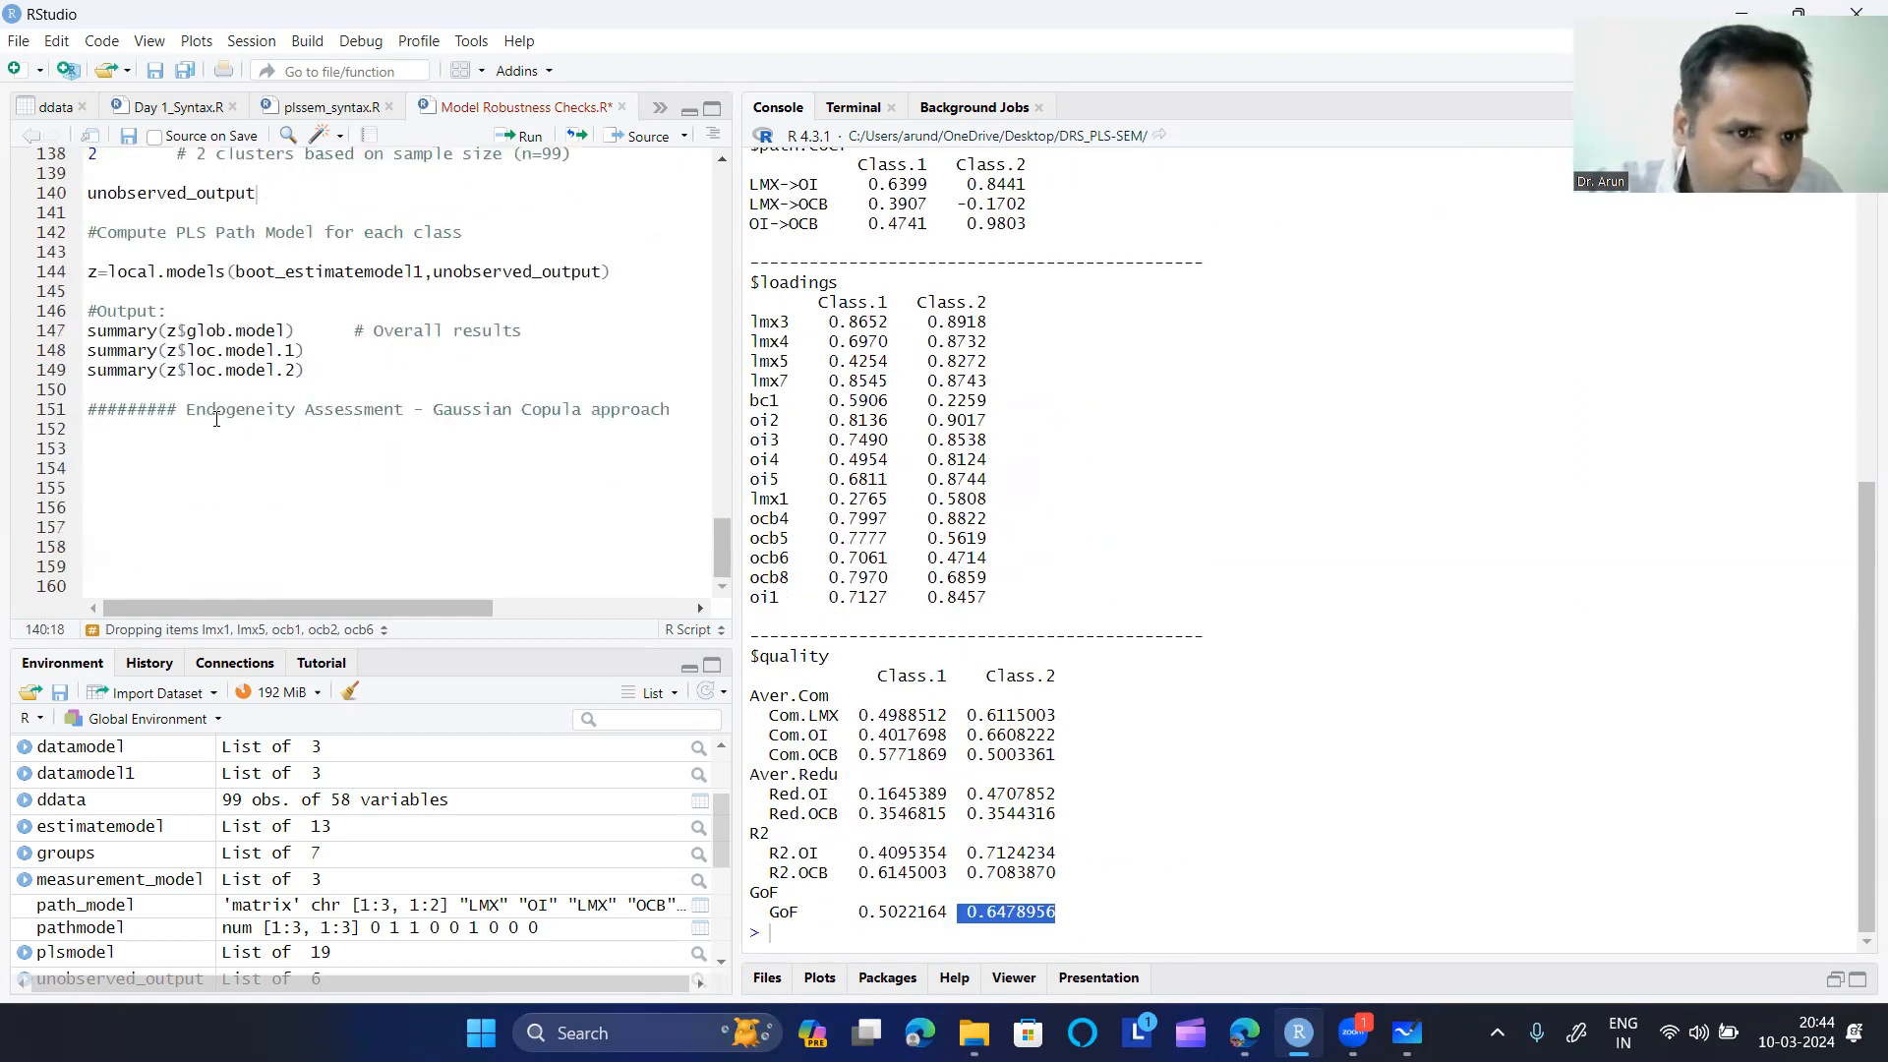
pyautogui.click(302, 328)
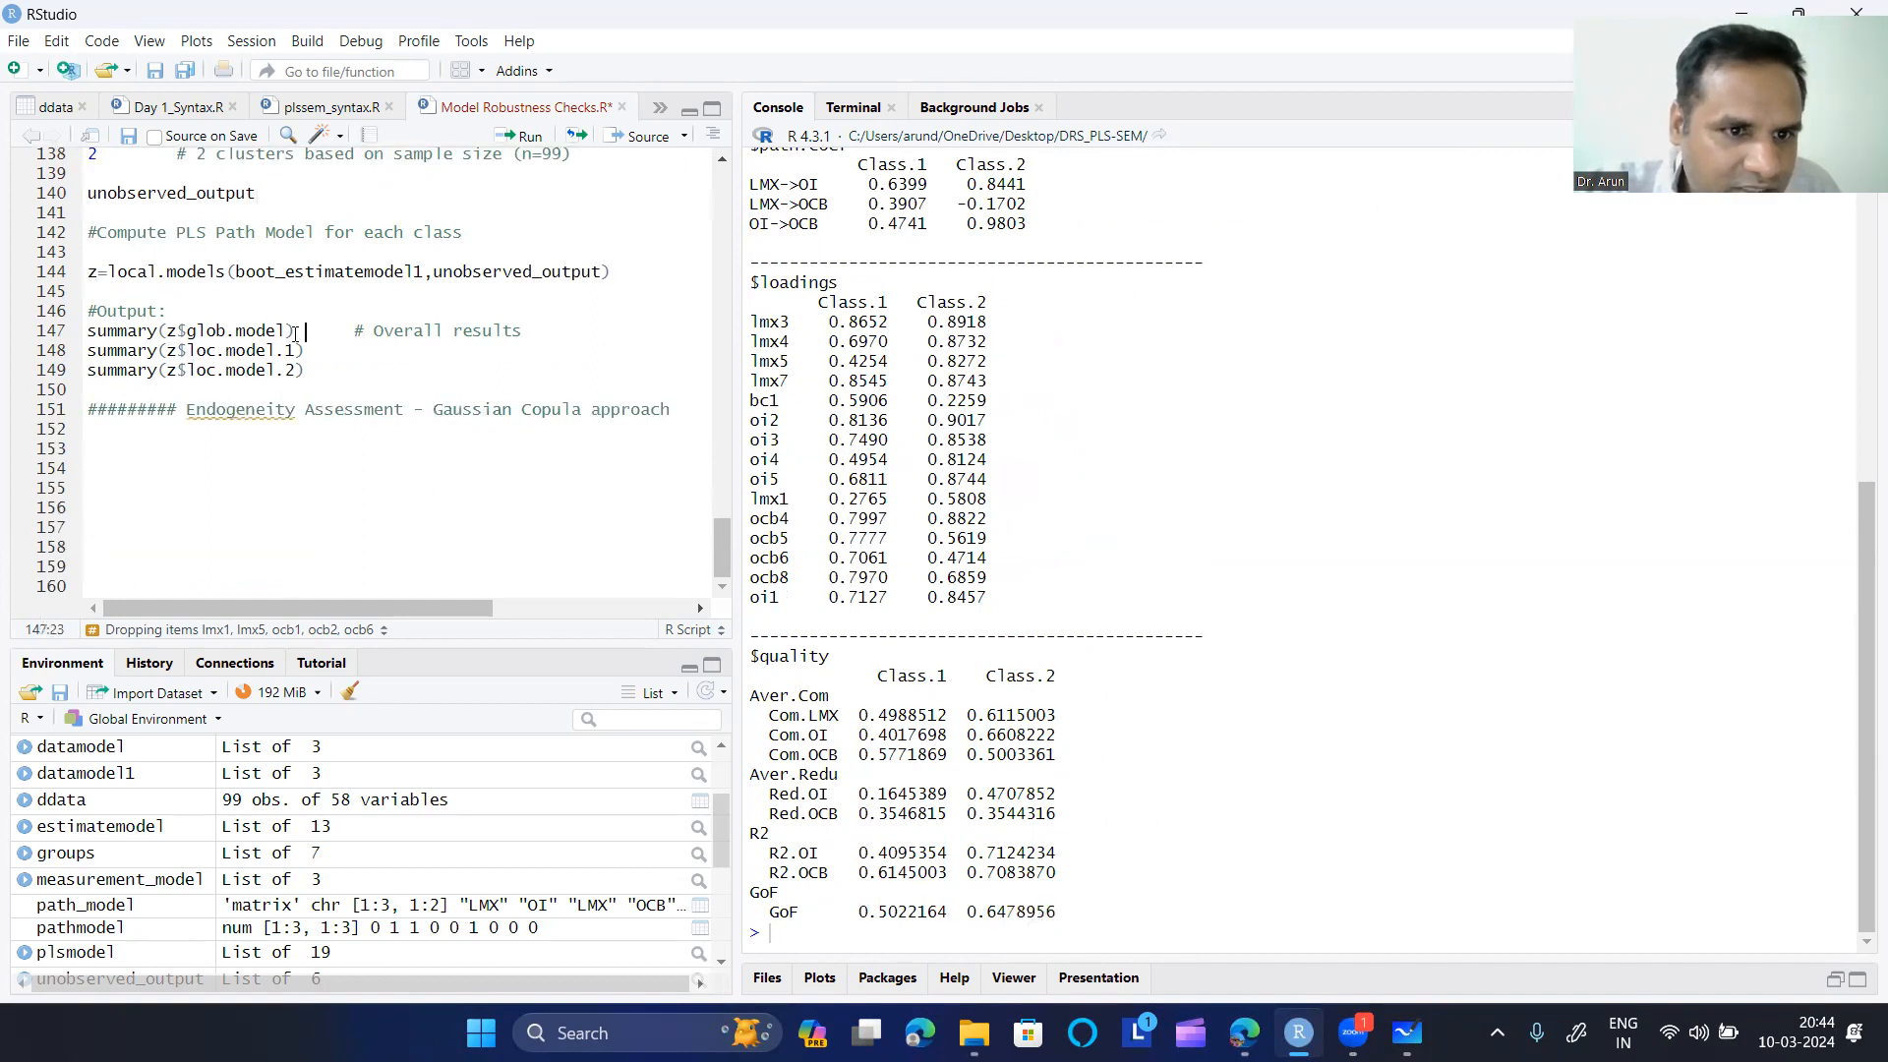
pyautogui.click(176, 331)
pyautogui.click(227, 332)
pyautogui.click(297, 330)
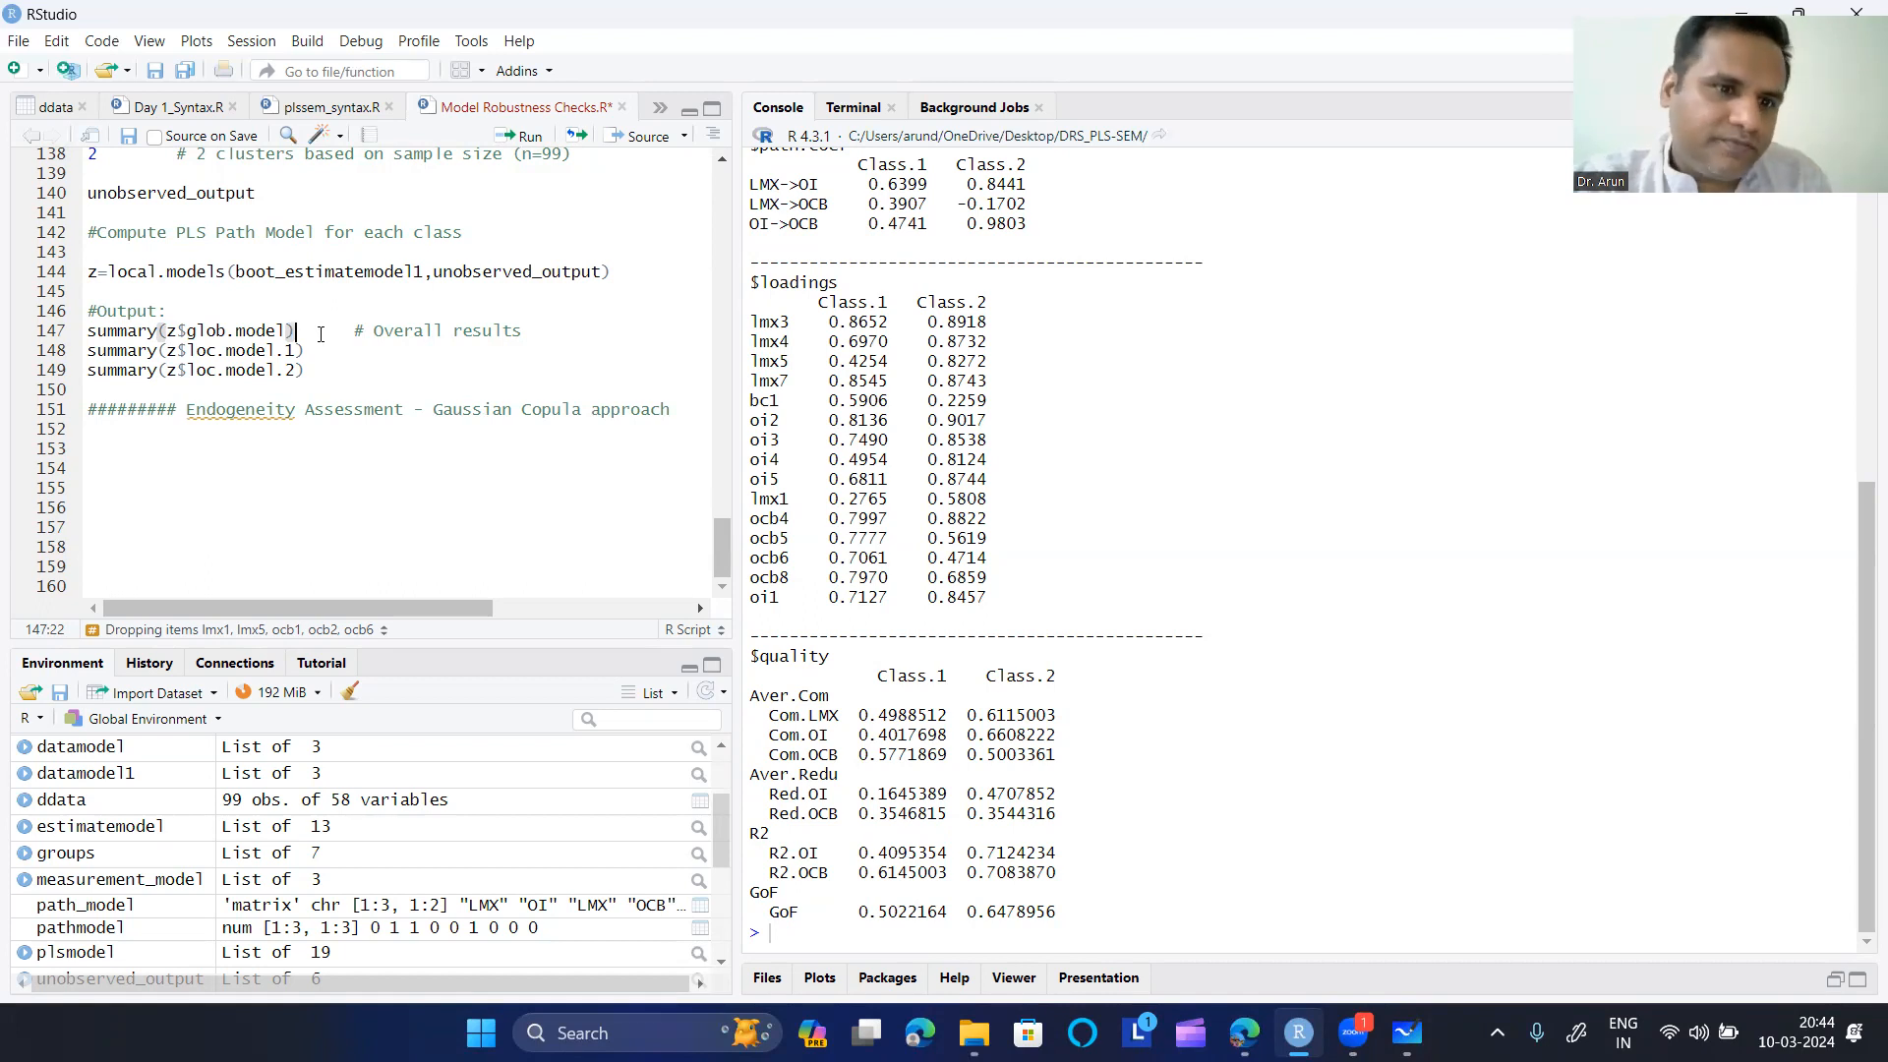
pyautogui.hotkey('ctrl', 'Return')
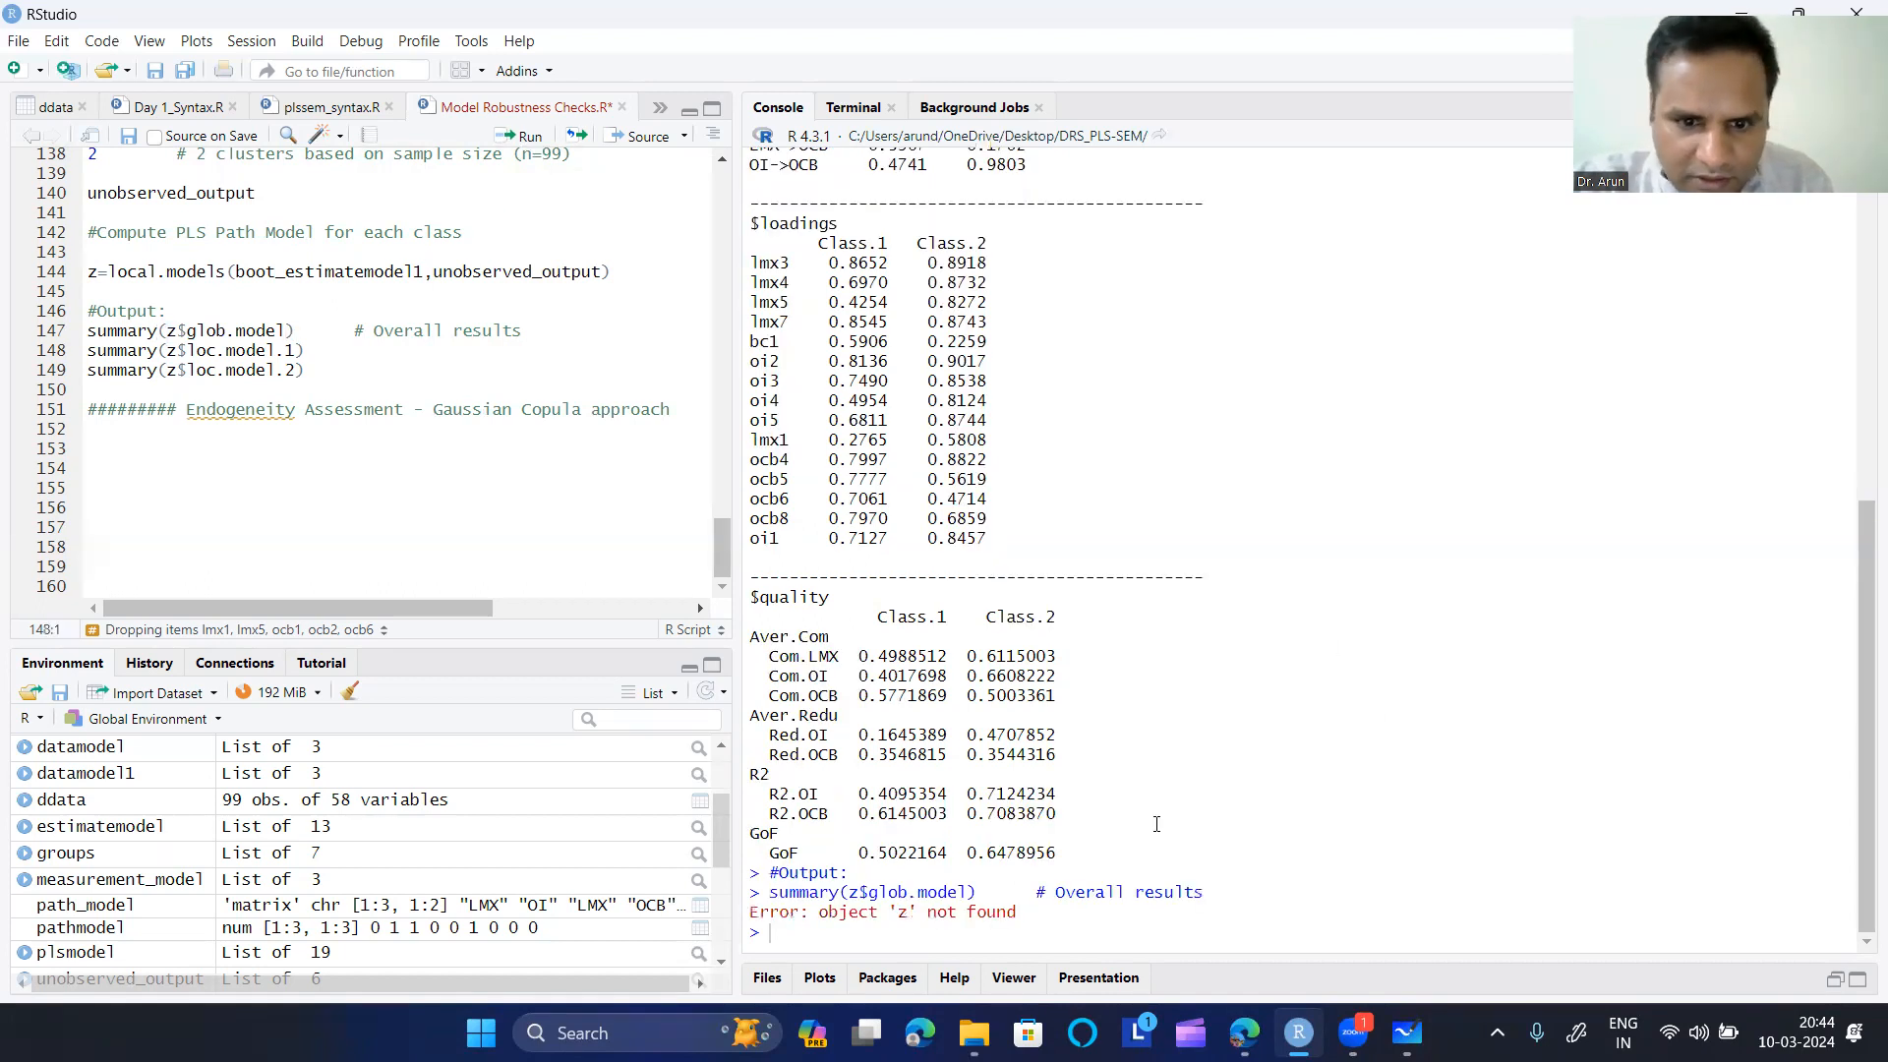
# - Compute the class path models with z=local.models(boot_estimatemodel1,unobserved_output) and run summary(z$glob.model) for the overall results
pyautogui.click(619, 274)
pyautogui.click(521, 136)
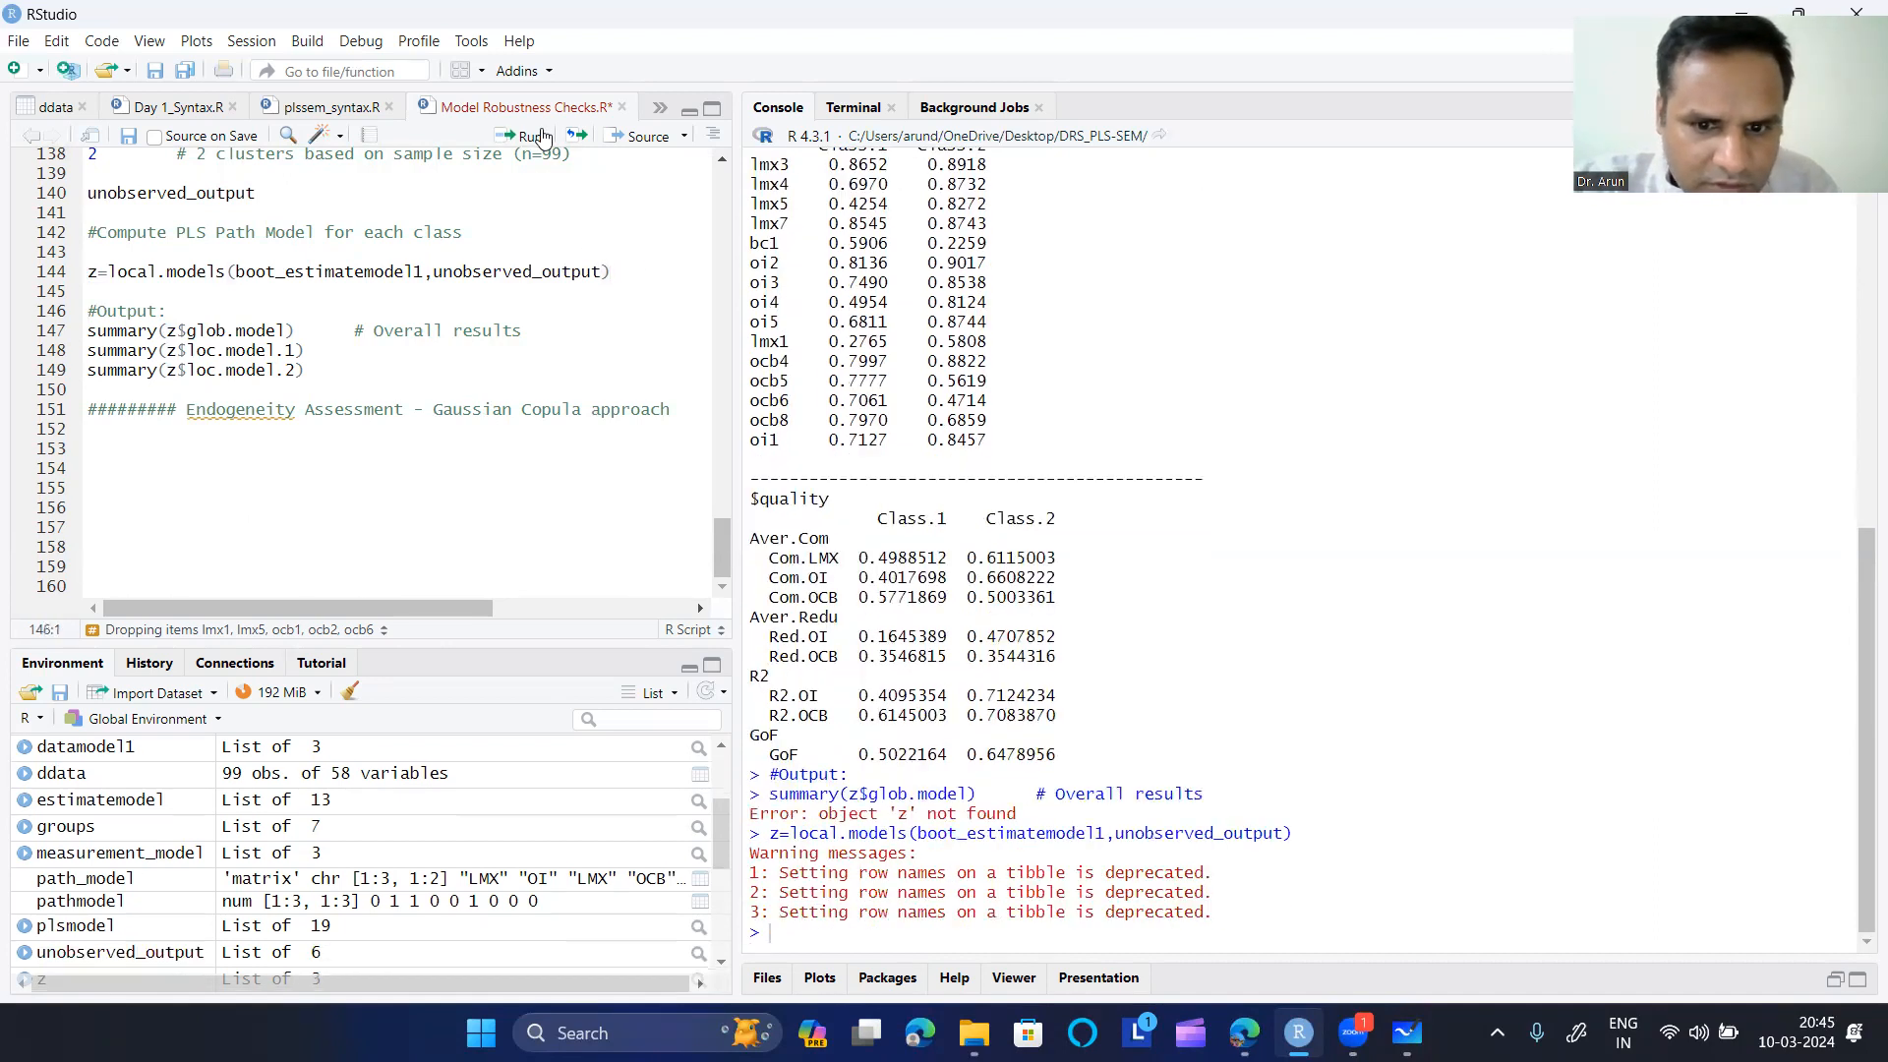
pyautogui.click(285, 331)
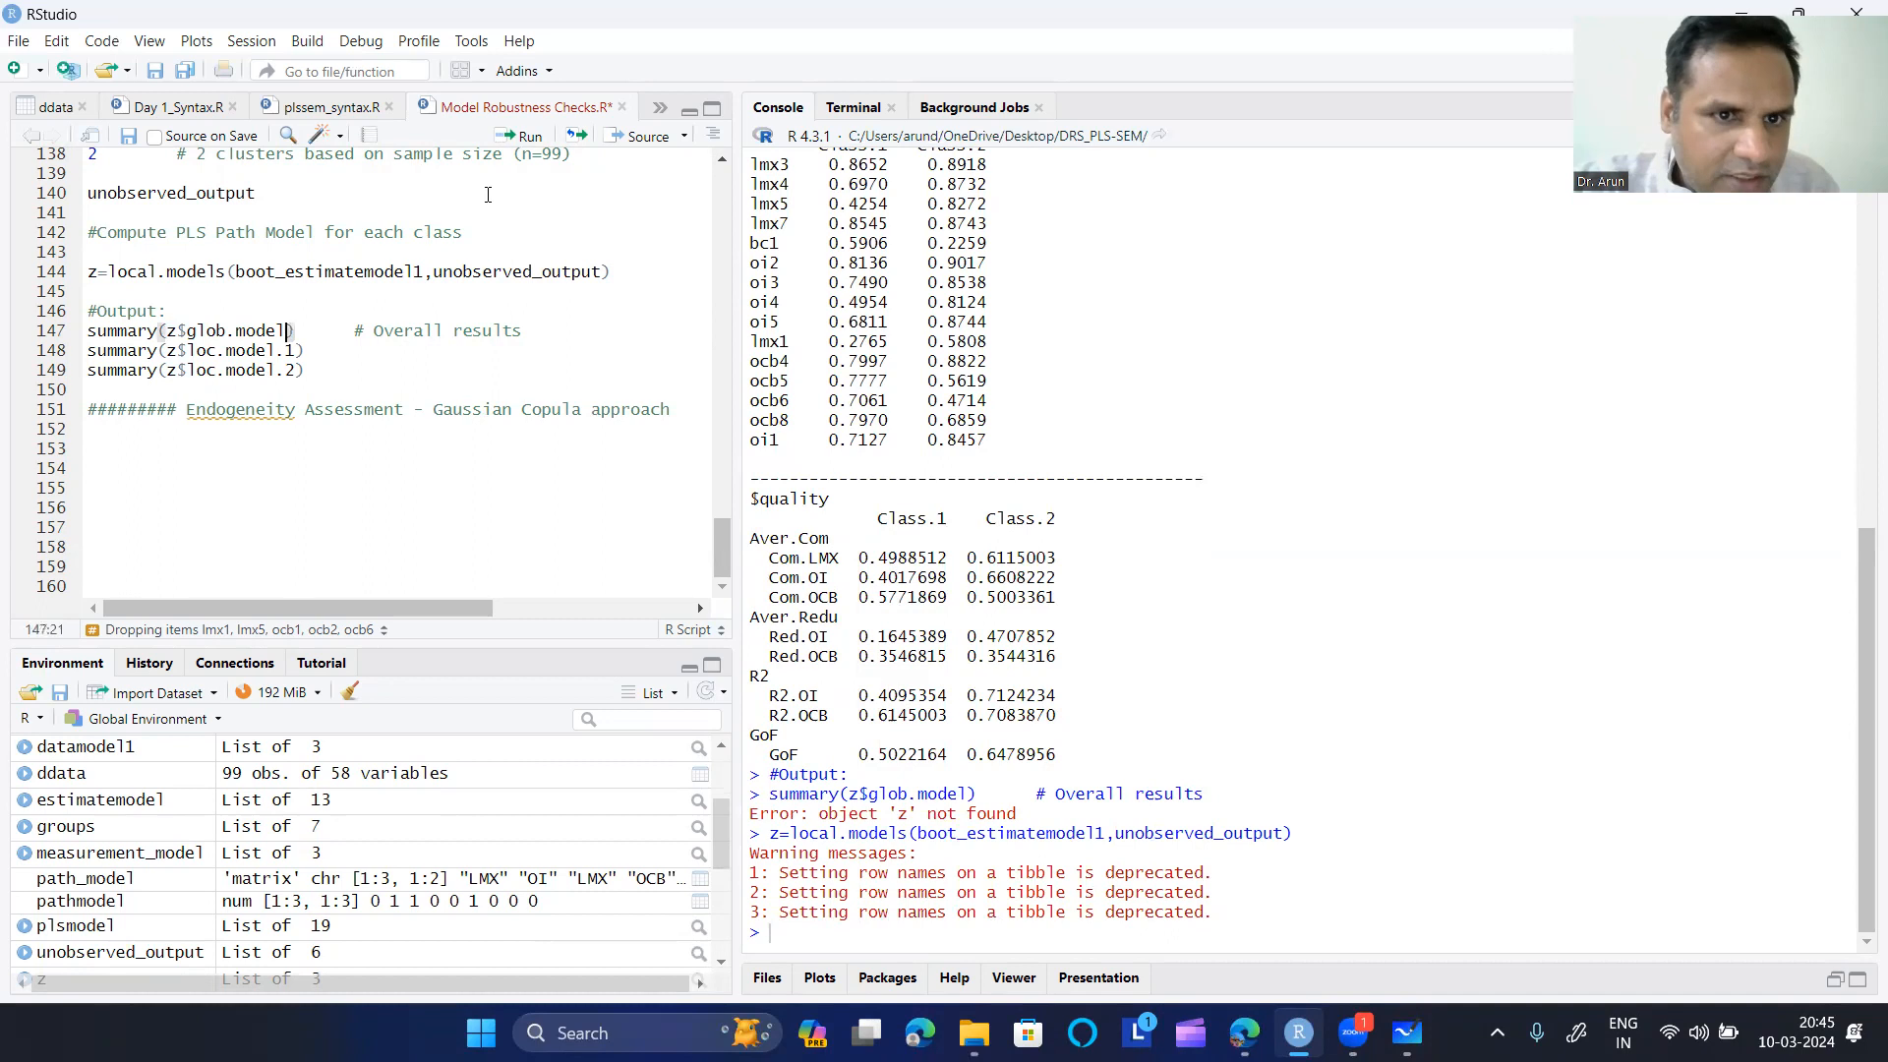
pyautogui.click(521, 135)
# - Skim the global model summary from the model specification through to the total effects
pyautogui.scroll(15, 1041, 790)
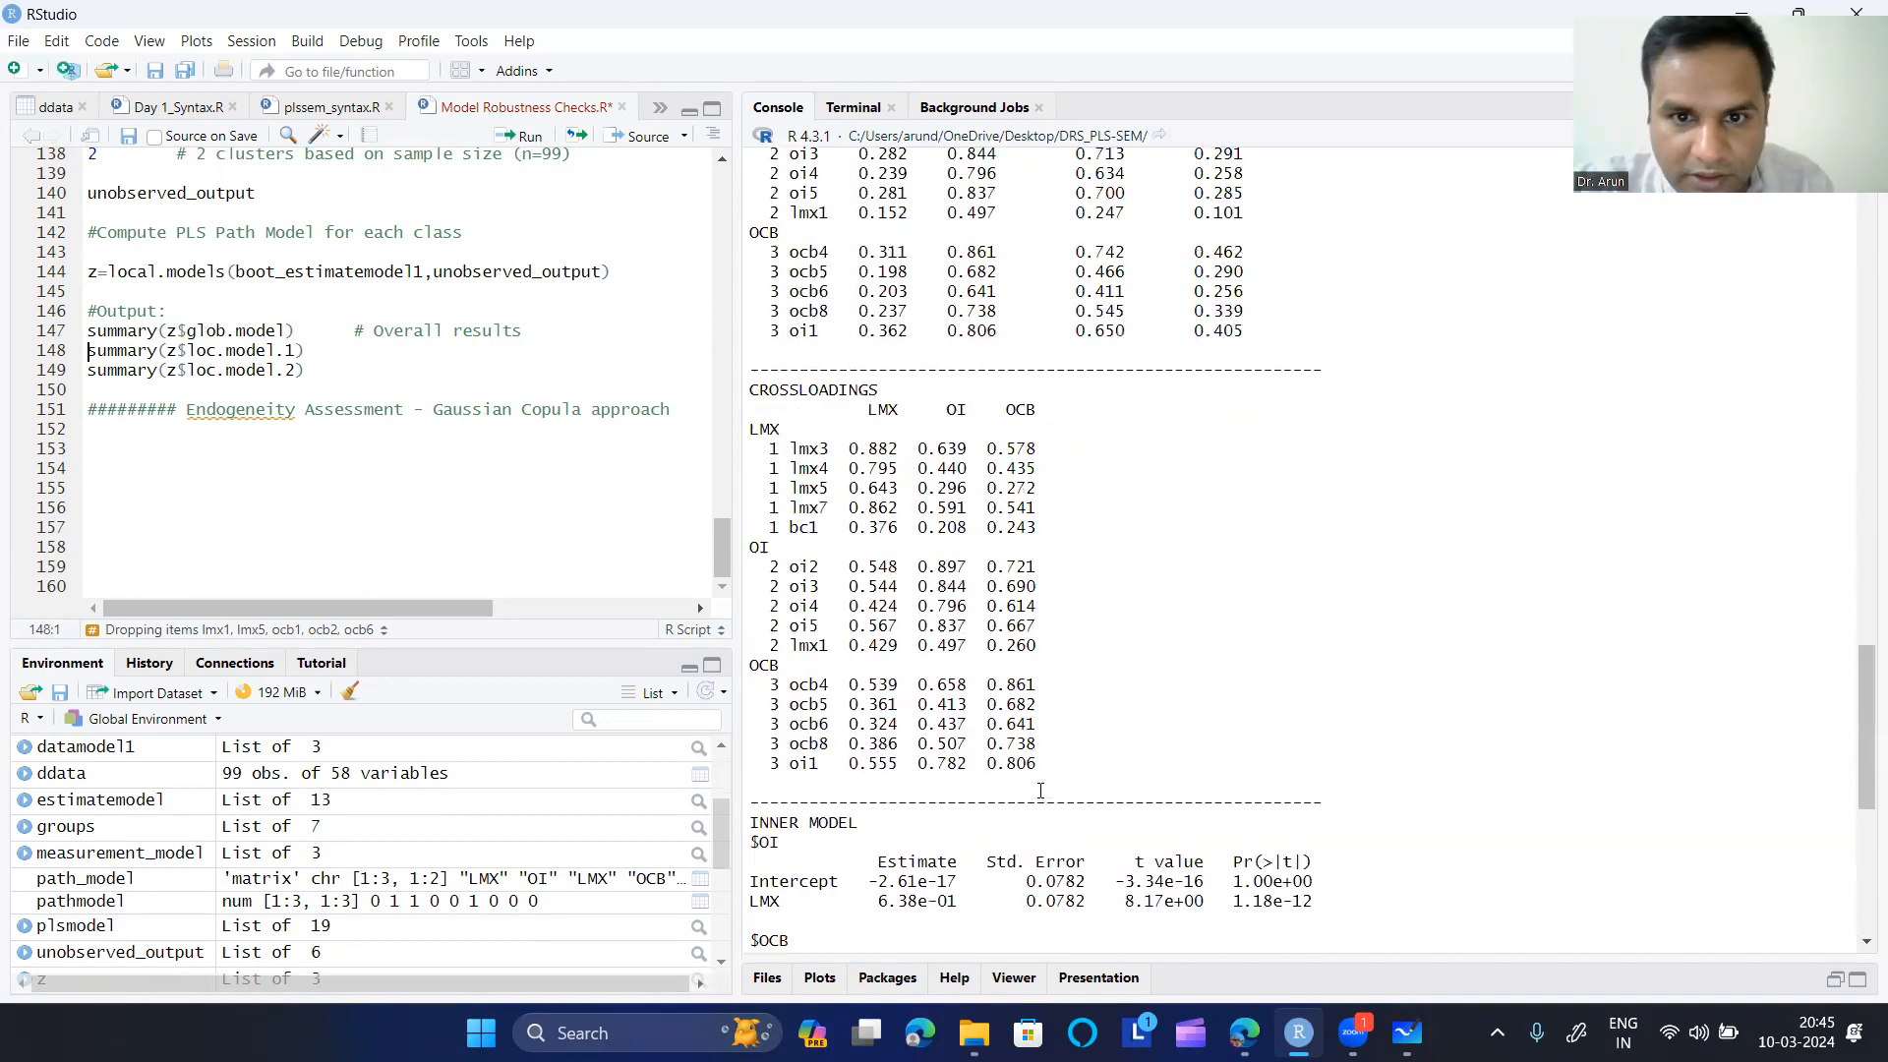
pyautogui.scroll(7, 1040, 791)
pyautogui.scroll(-5, 1040, 790)
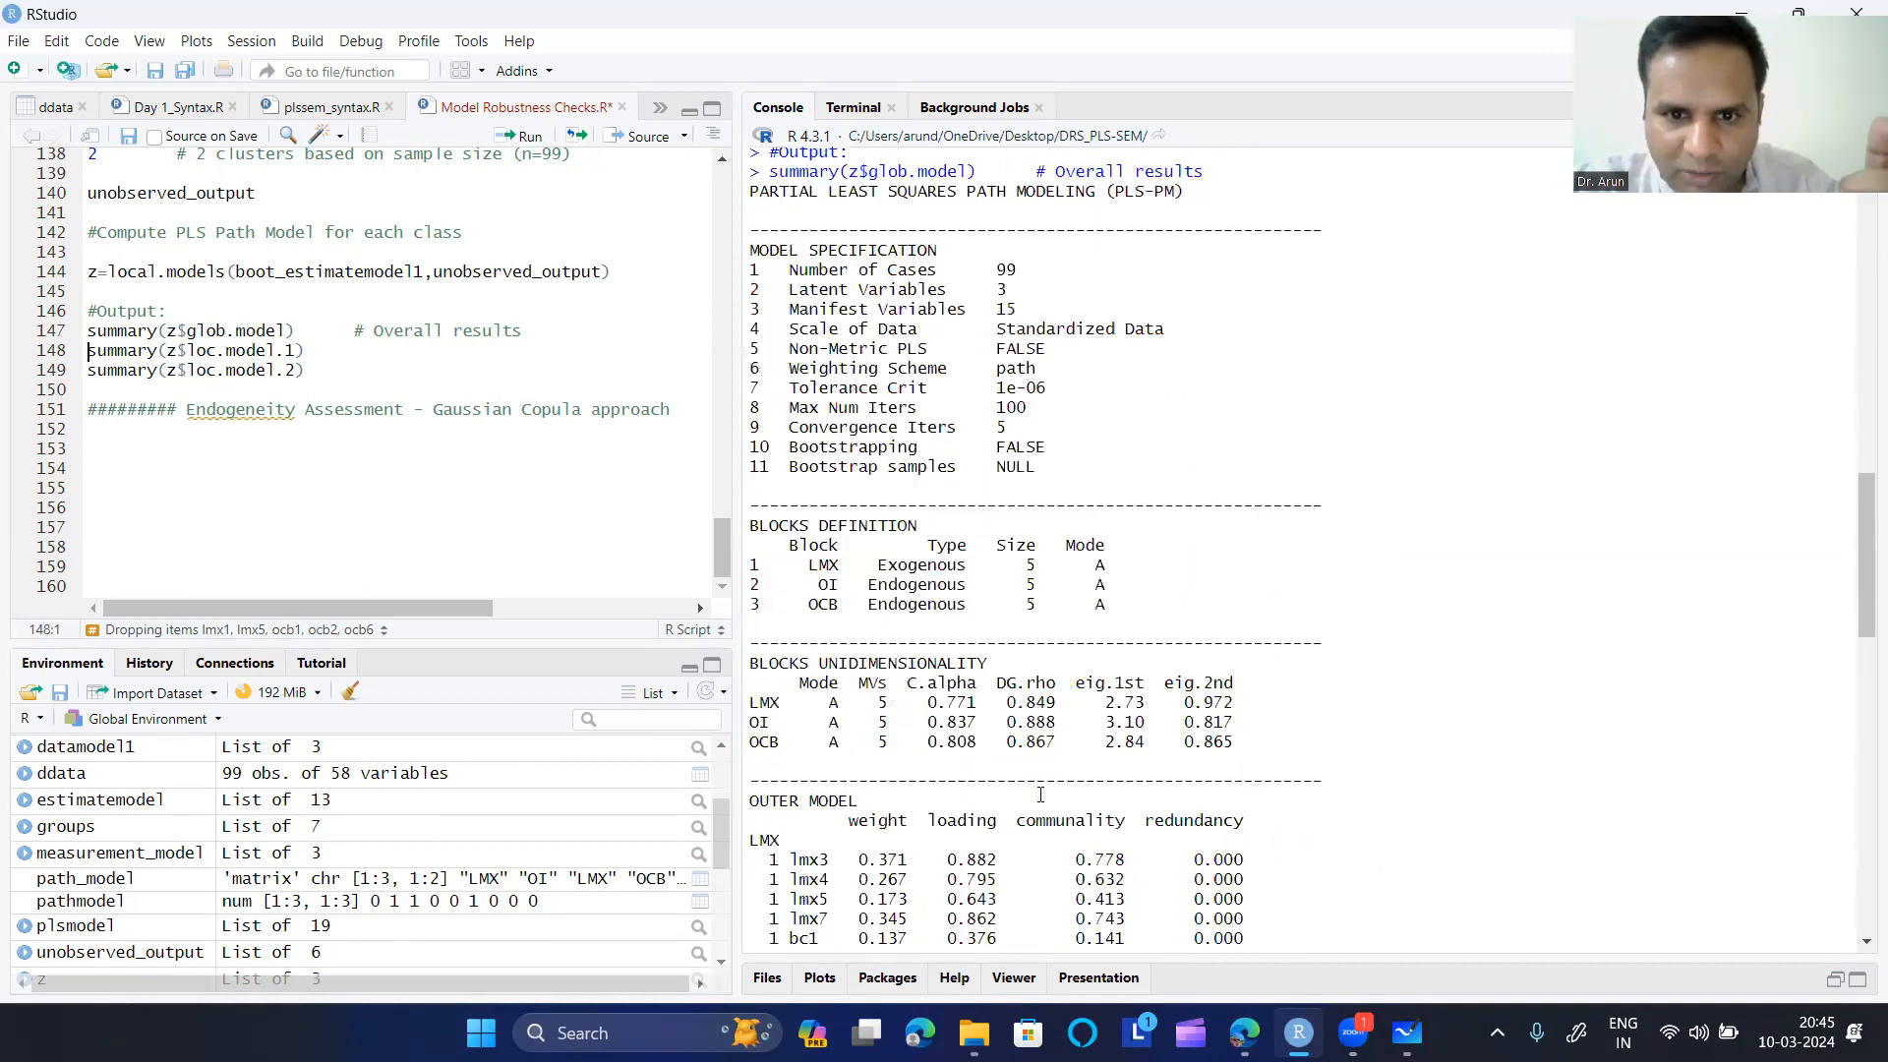
pyautogui.scroll(-13, 1040, 791)
pyautogui.scroll(-14, 1040, 791)
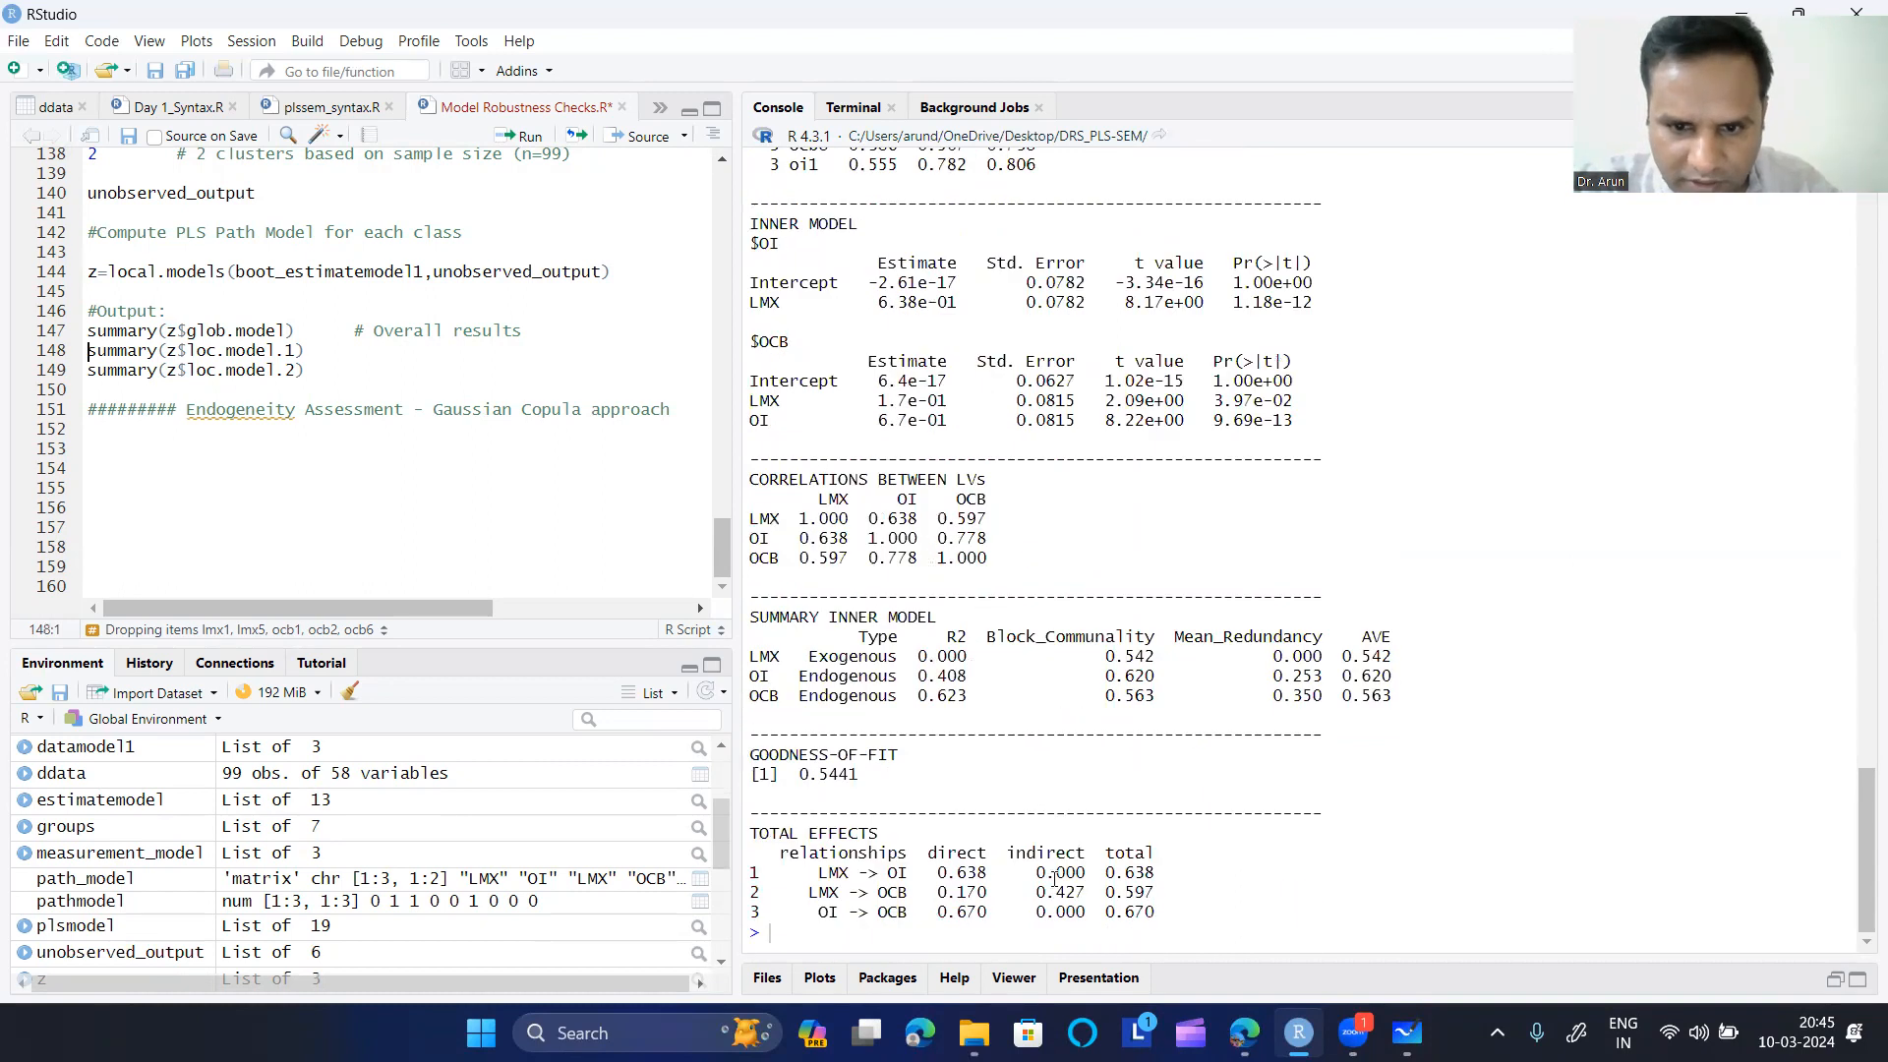
# - Run summary(z$loc.model.1) for the first class and skim its output
pyautogui.click(307, 353)
pyautogui.click(526, 135)
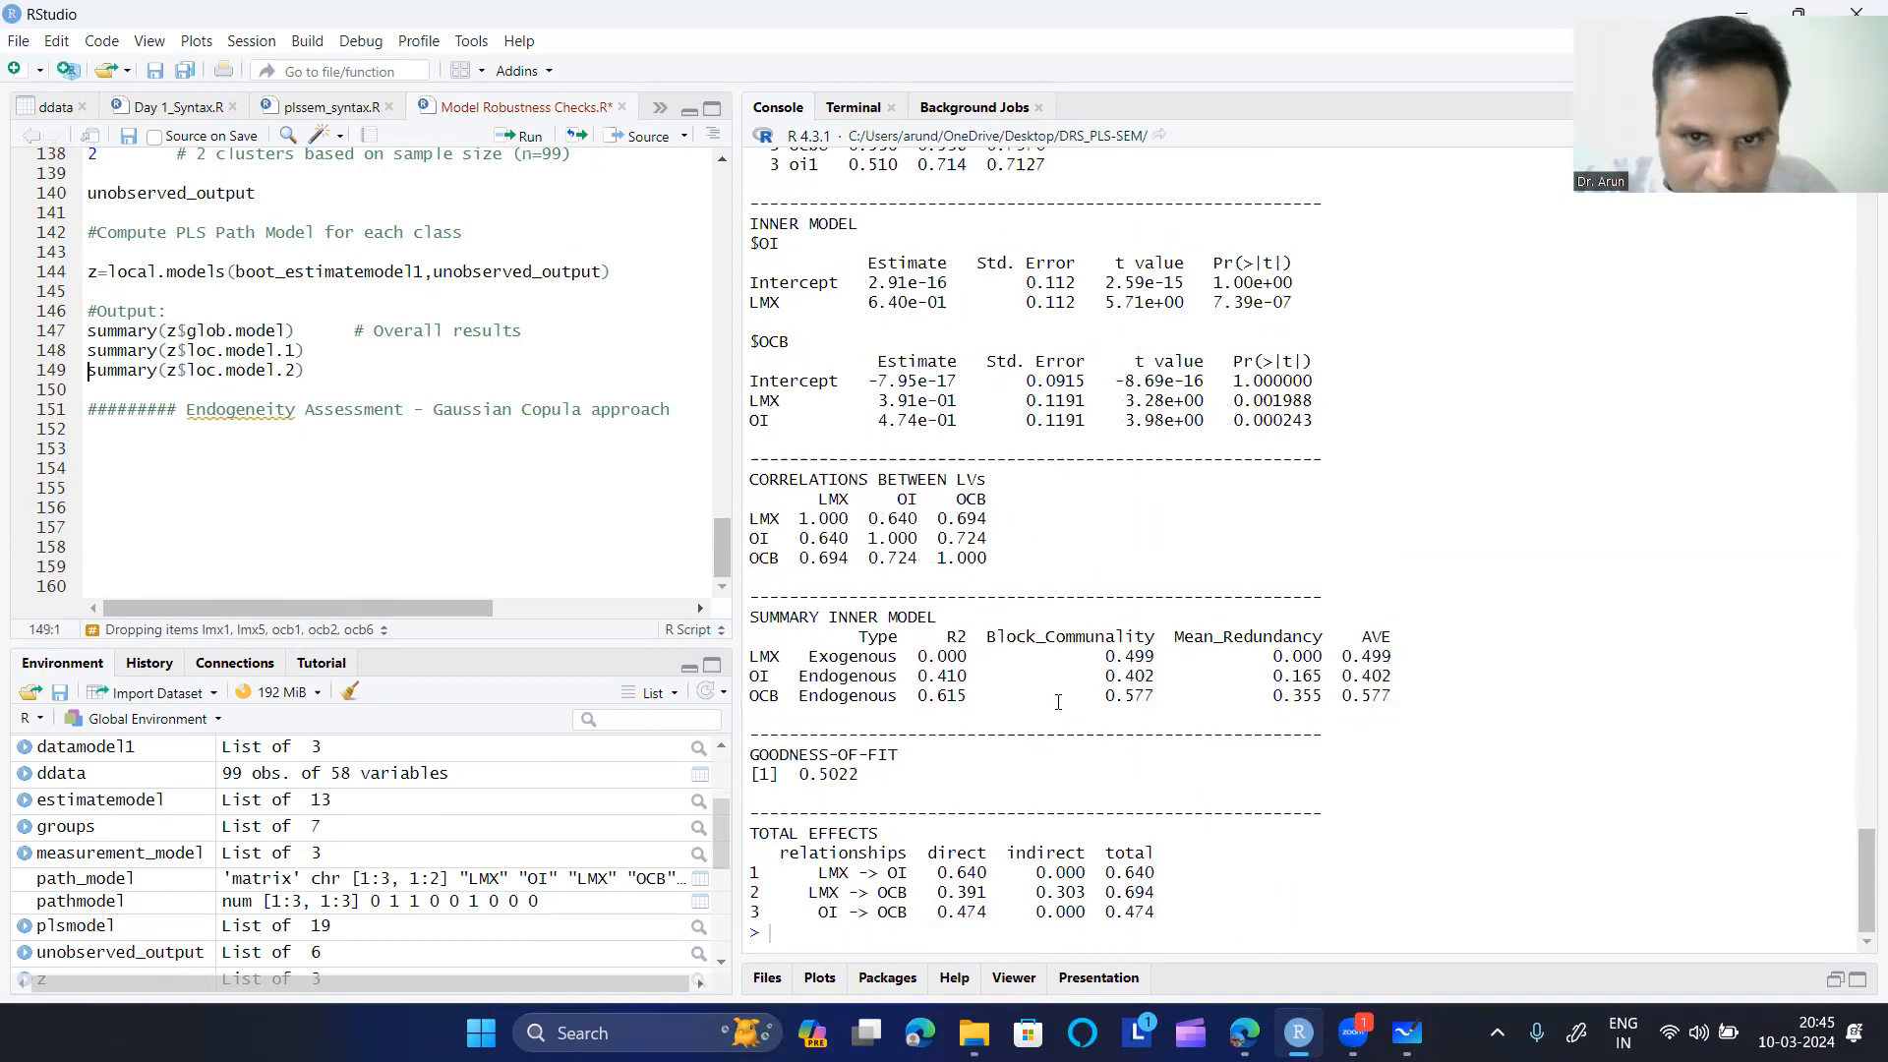
pyautogui.scroll(7, 1057, 703)
pyautogui.scroll(15, 1057, 703)
pyautogui.scroll(-4, 1019, 686)
pyautogui.scroll(-20, 1018, 686)
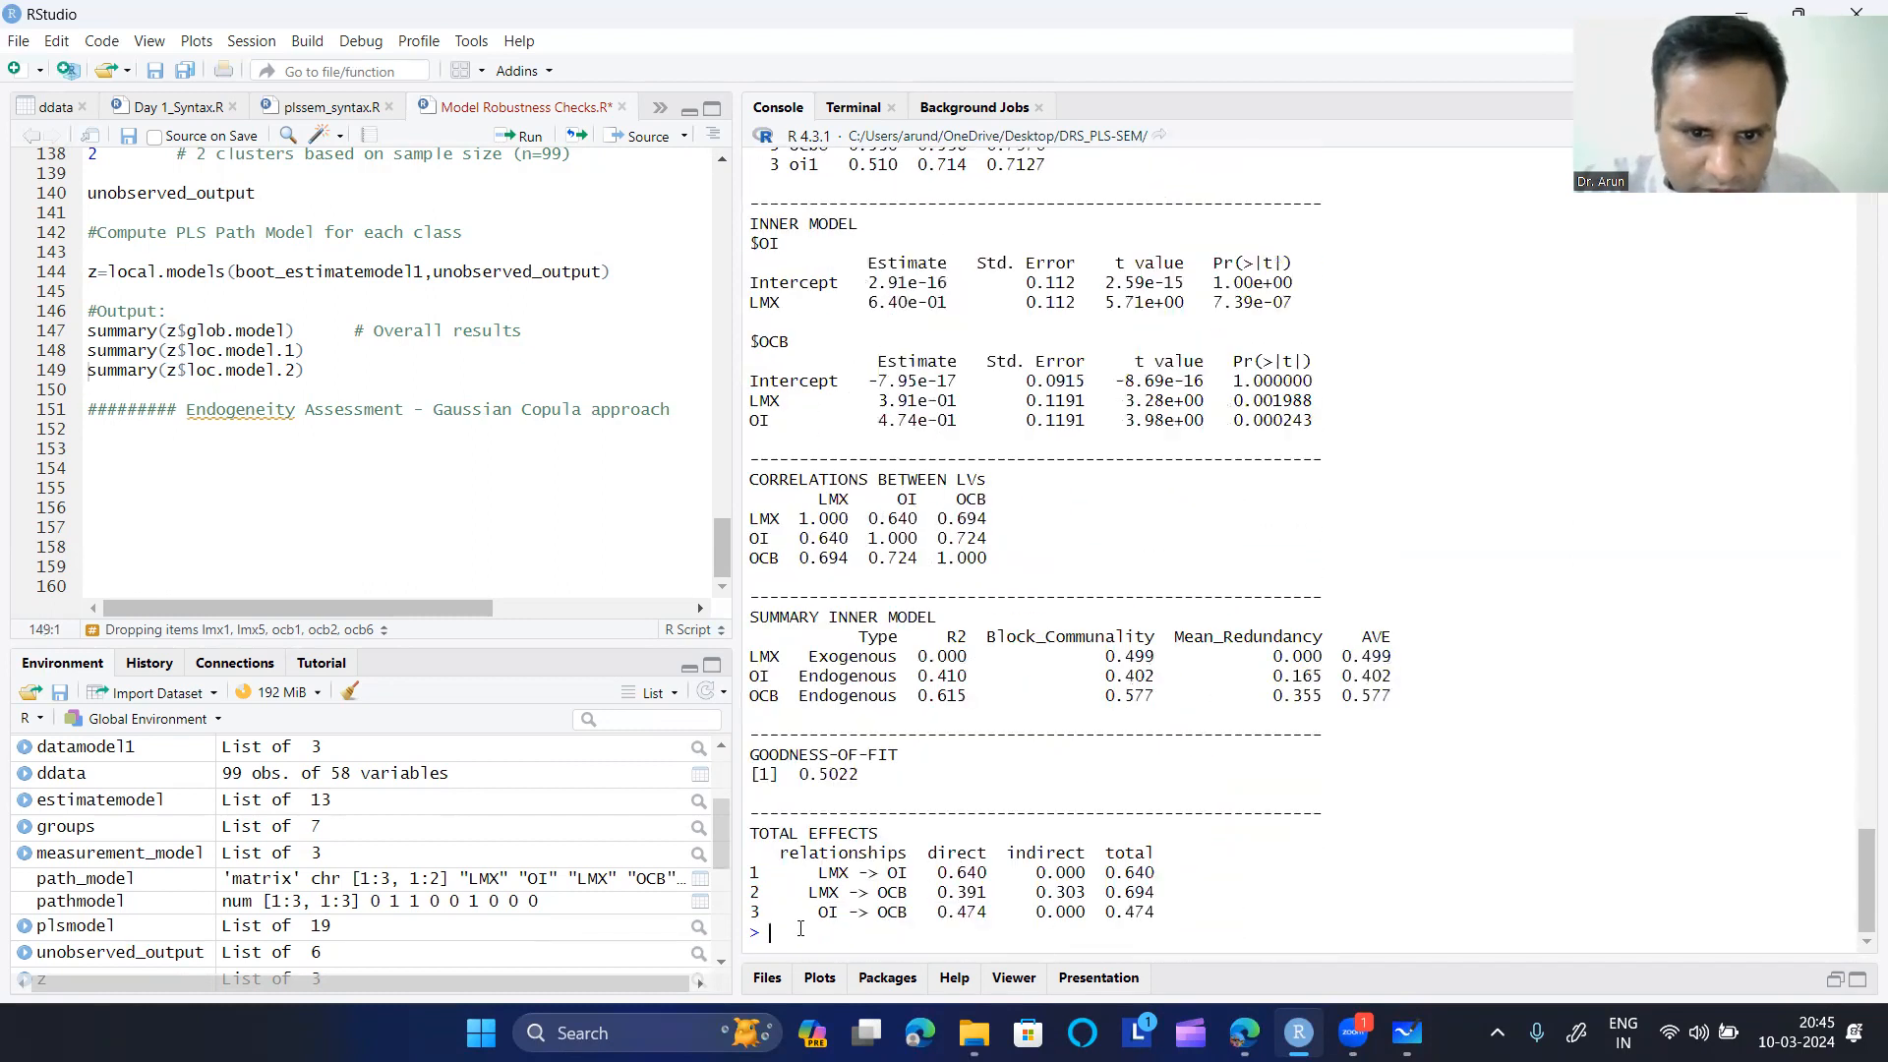
# - Clear the console, rerun summary(z$loc.model.1), and highlight the number of cases in the model specification
pyautogui.hotkey('ctrl', 'l')
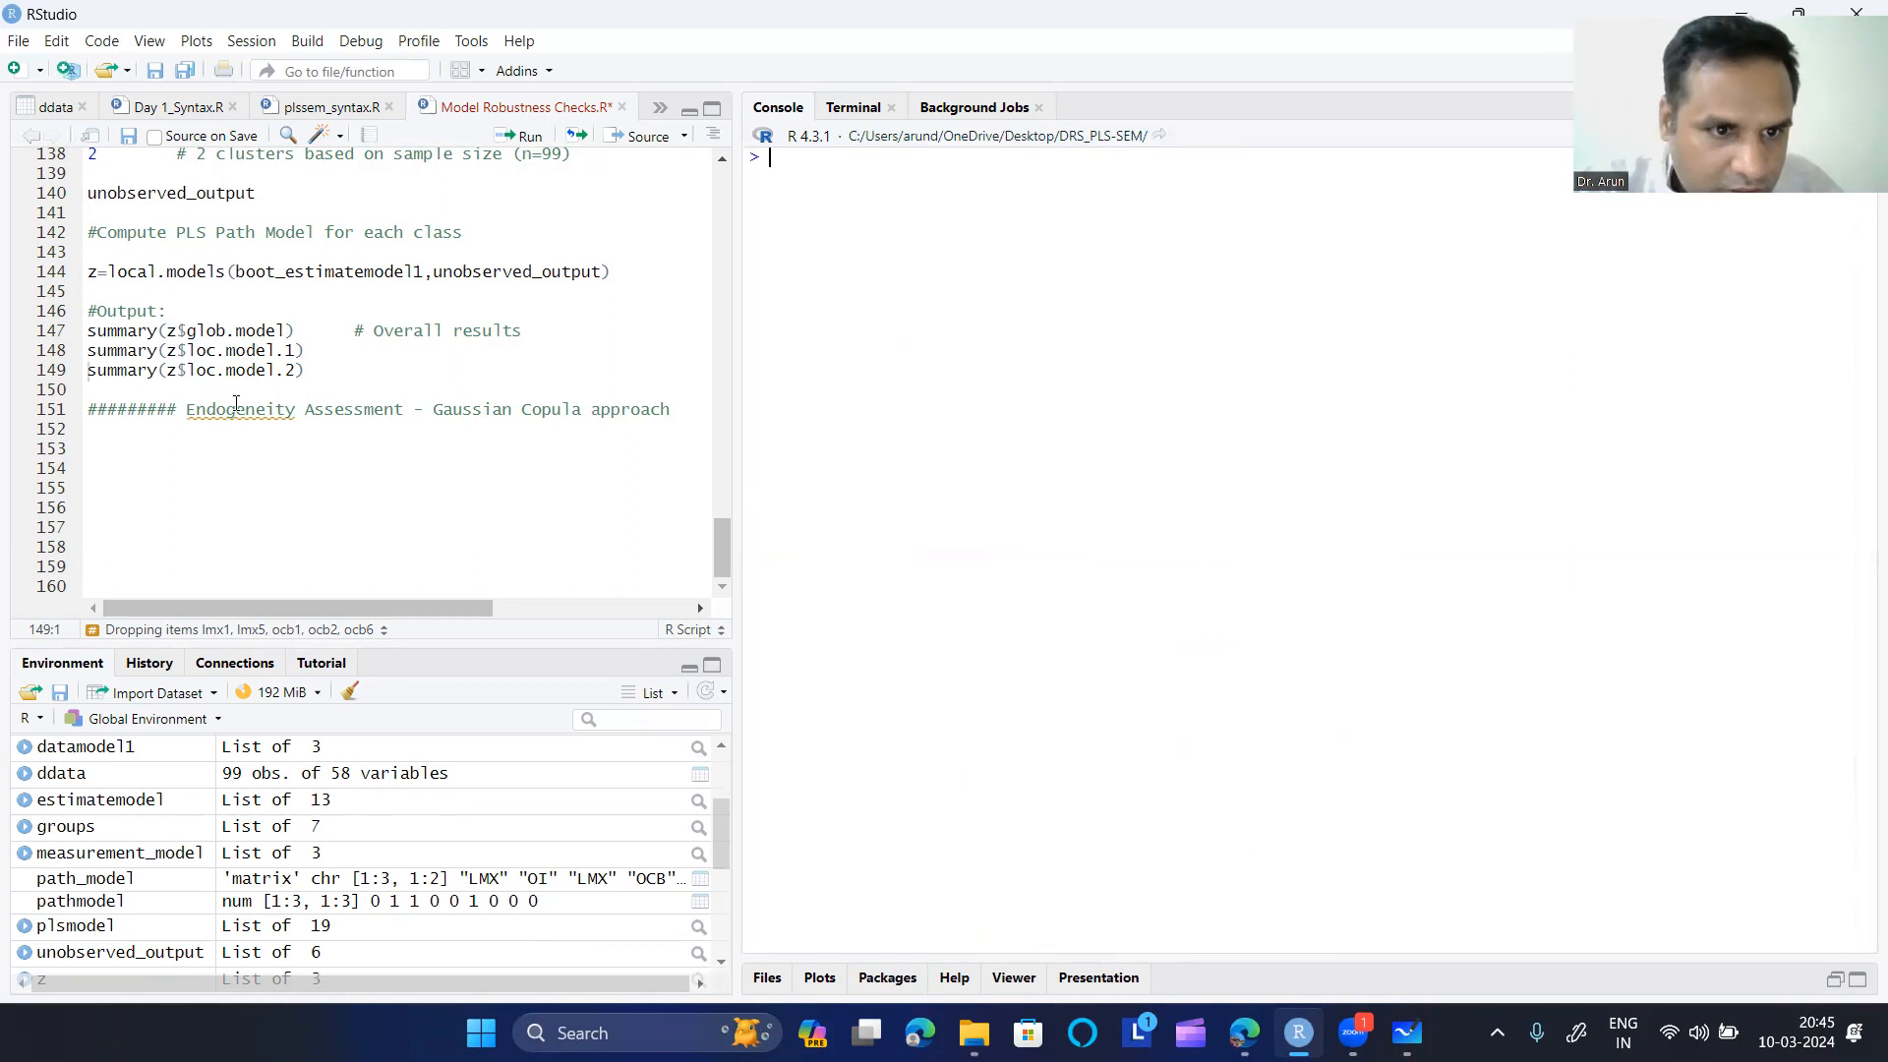
pyautogui.click(317, 346)
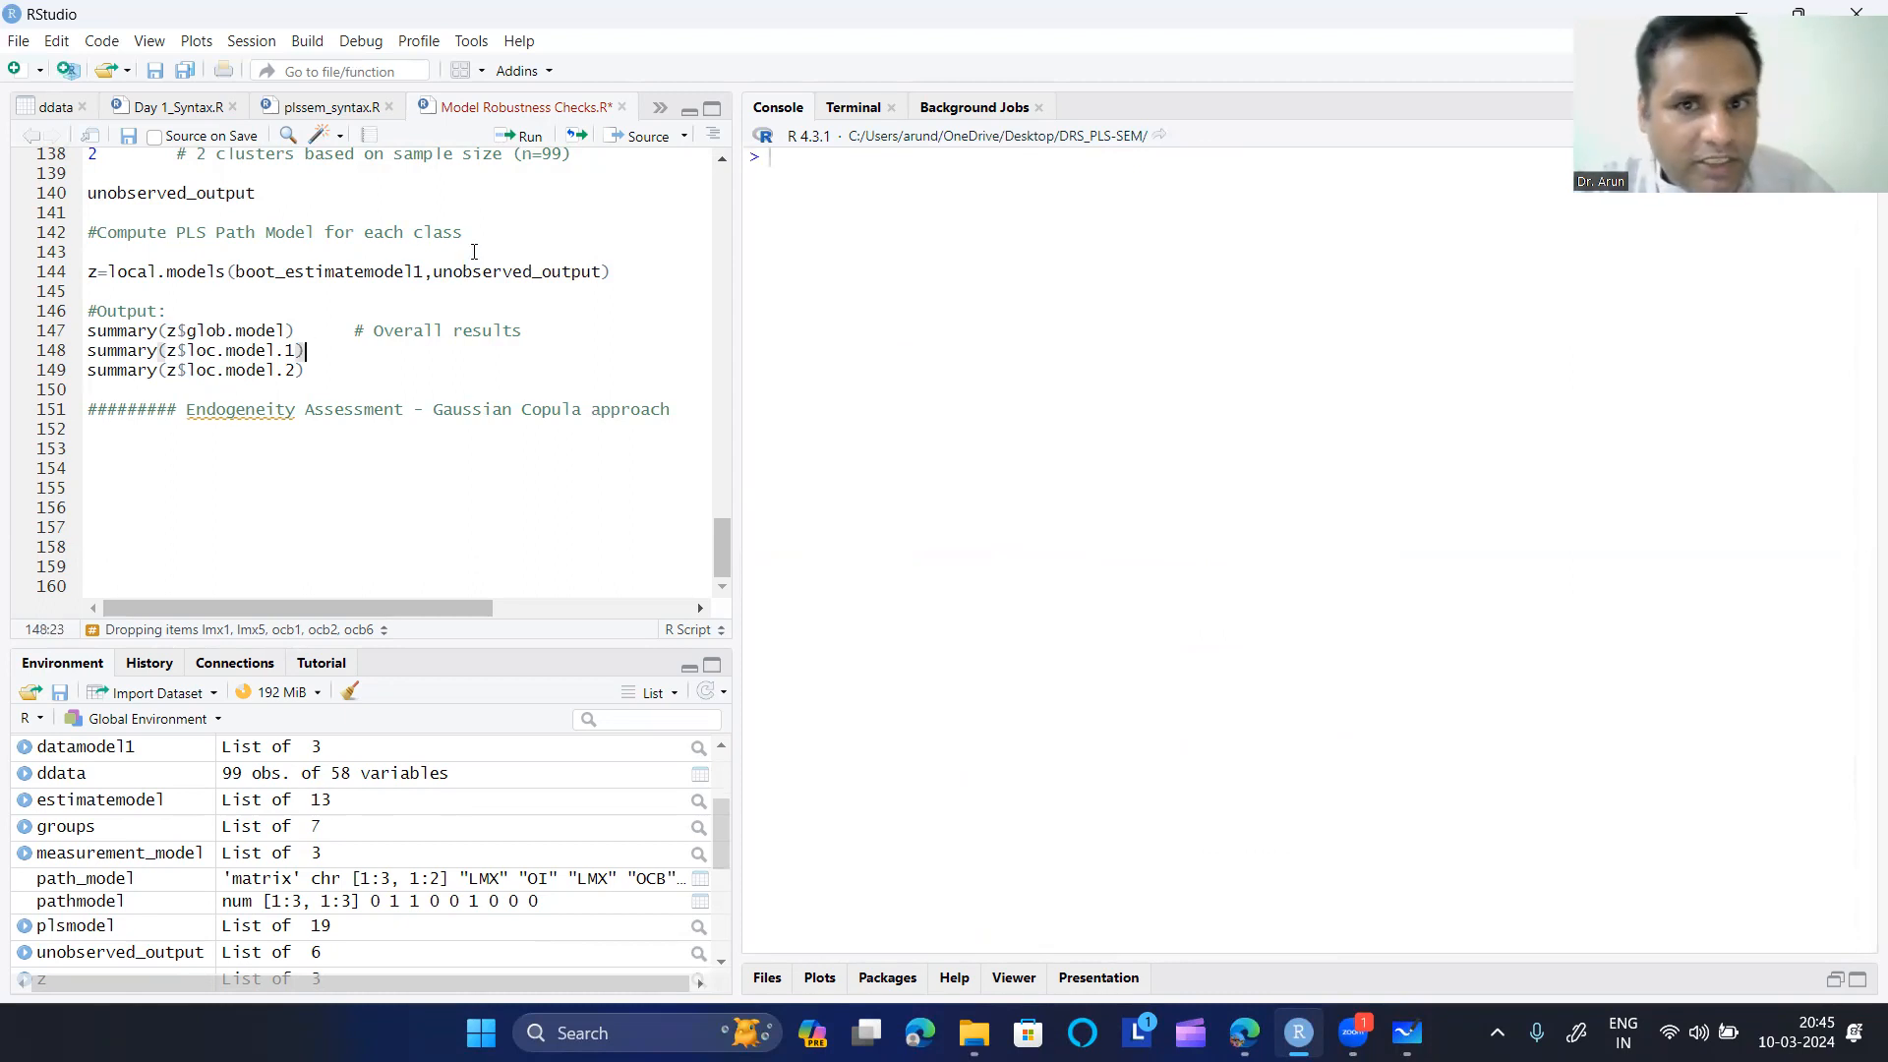
pyautogui.scroll(20, 969, 519)
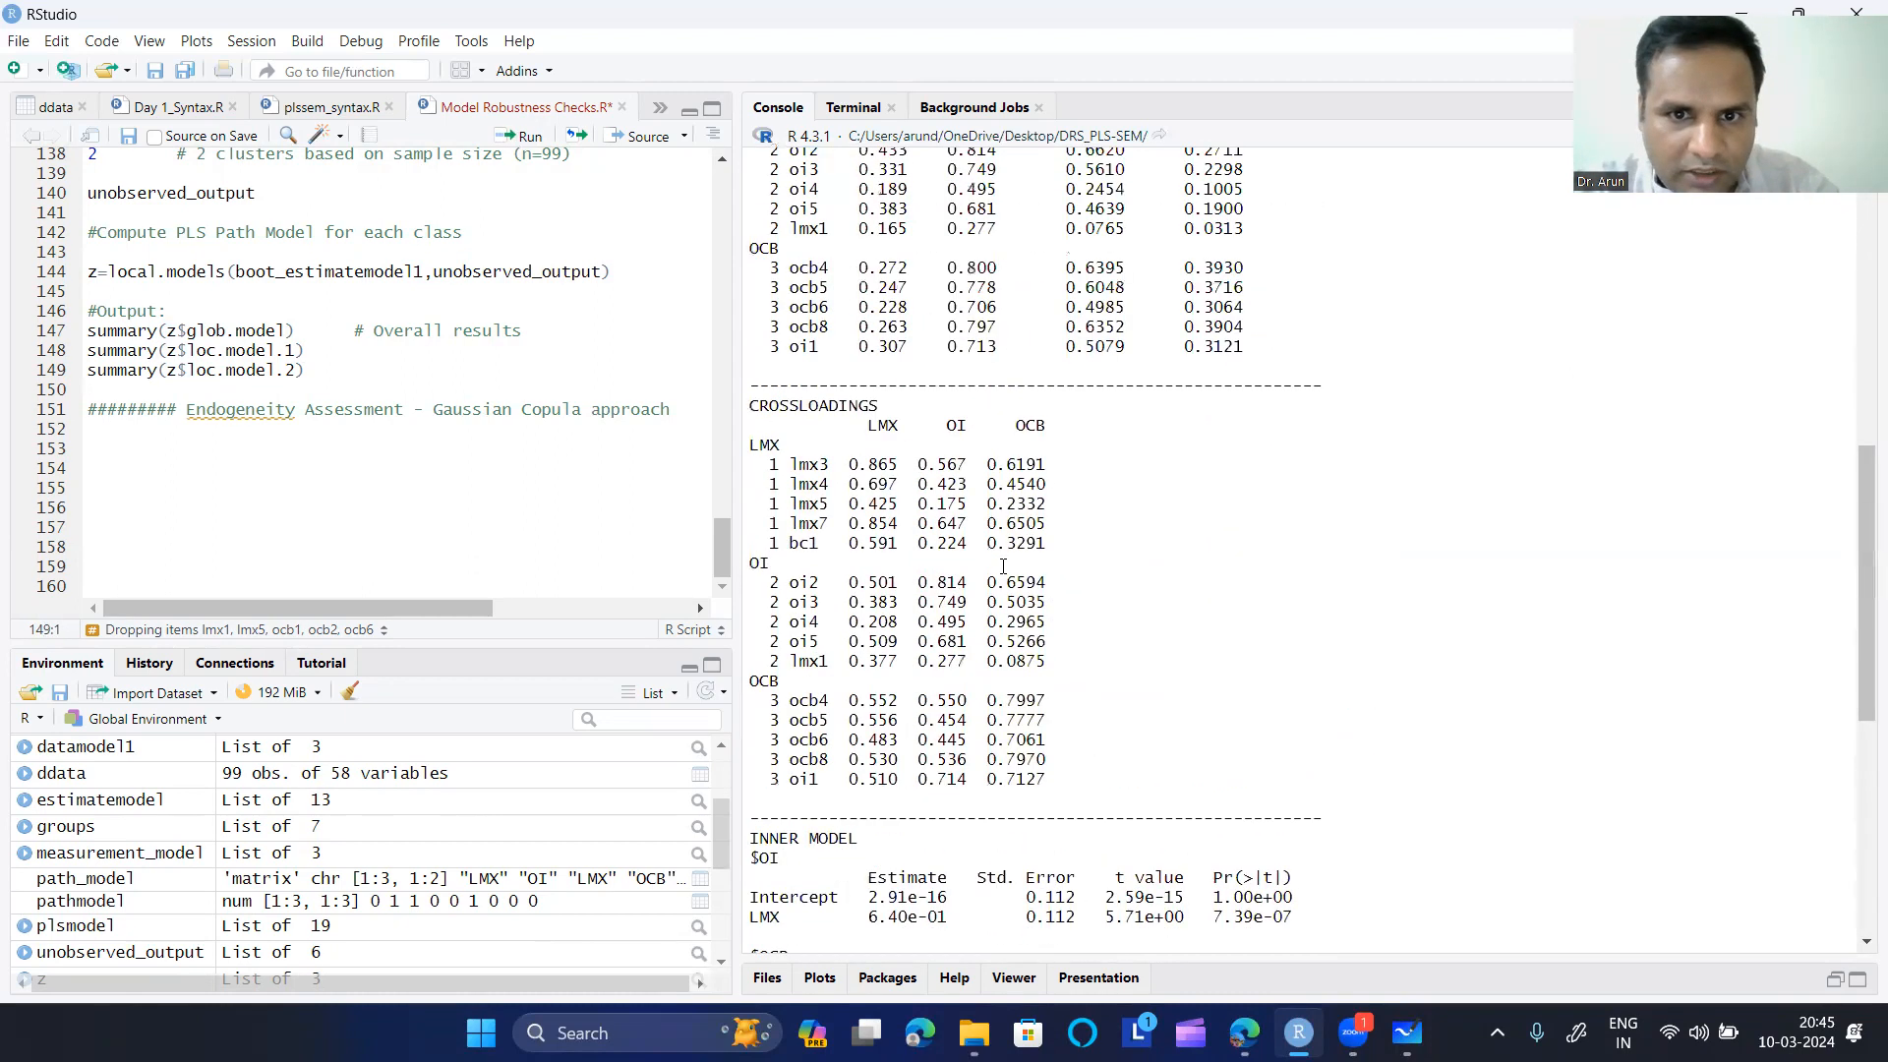
pyautogui.moveTo(799, 255); pyautogui.dragTo(1030, 256)
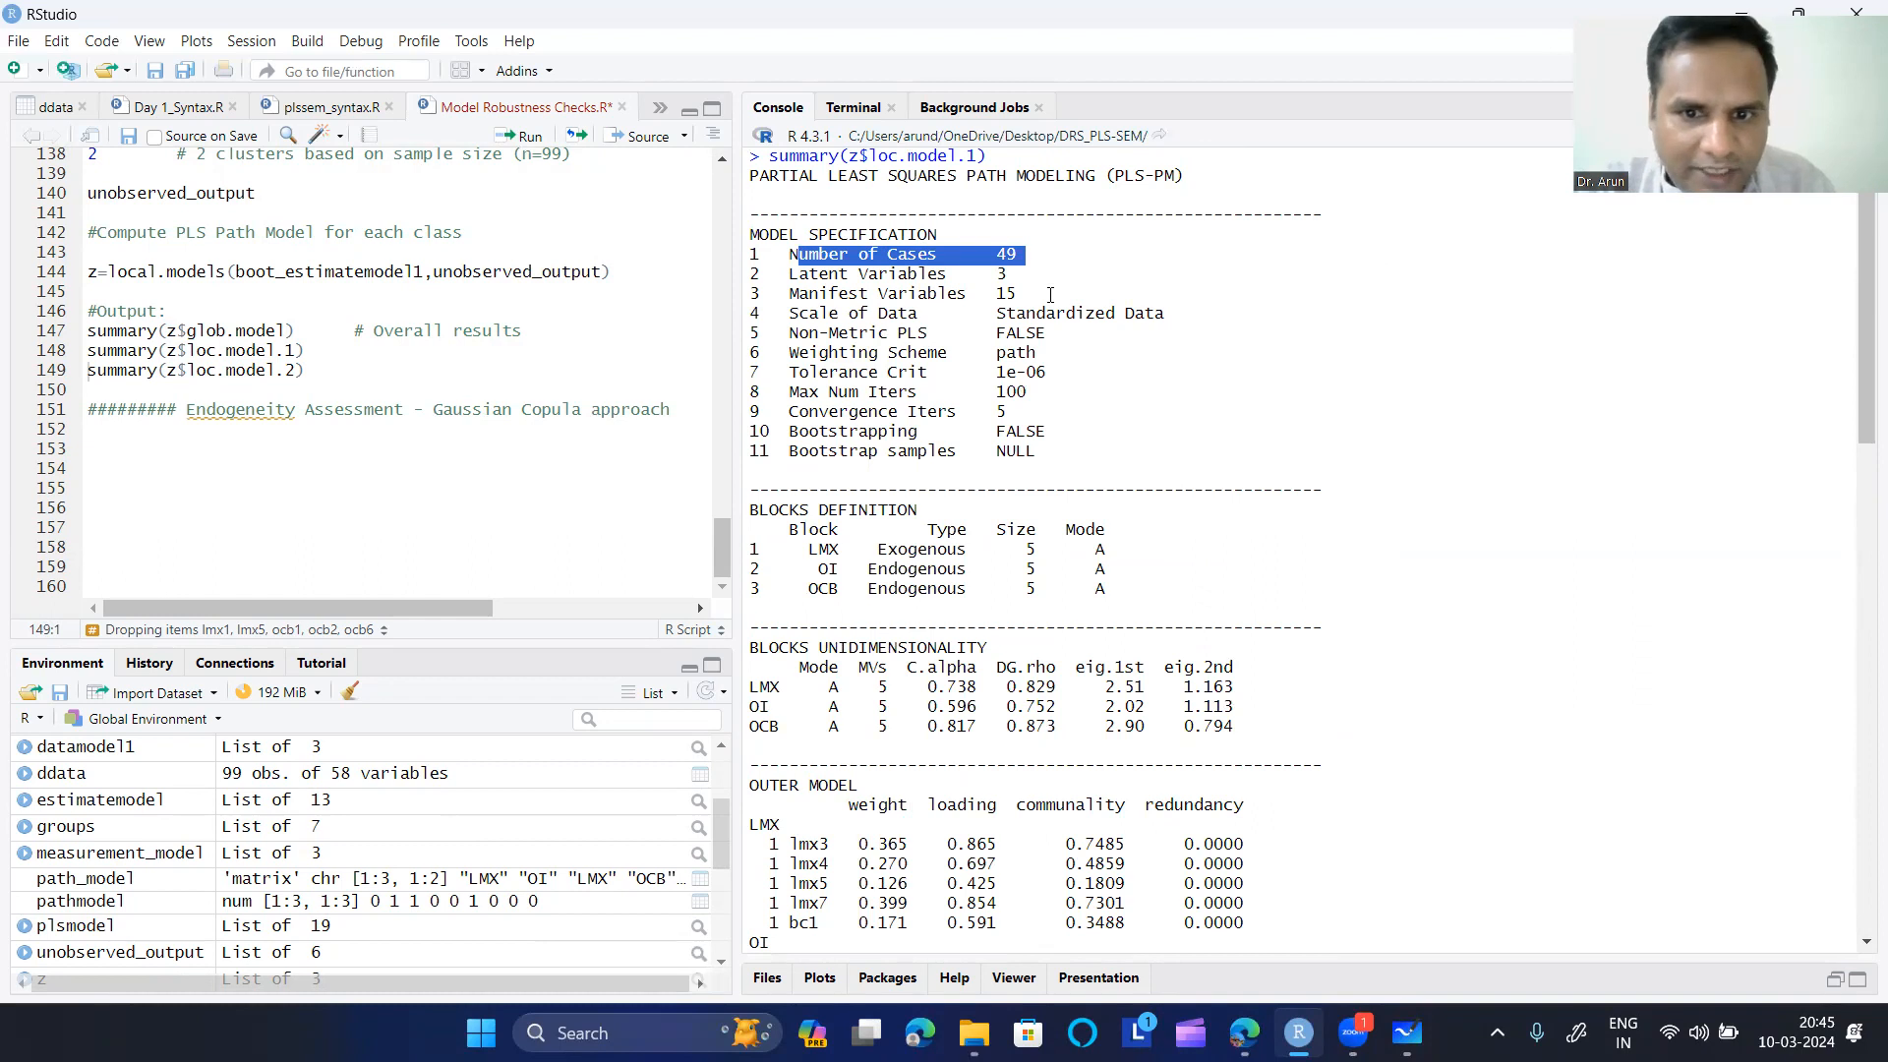
# - Review the first class's total effects, outer model and crossloadings, highlighting the LMX -> OI effect
pyautogui.scroll(-20, 1050, 295)
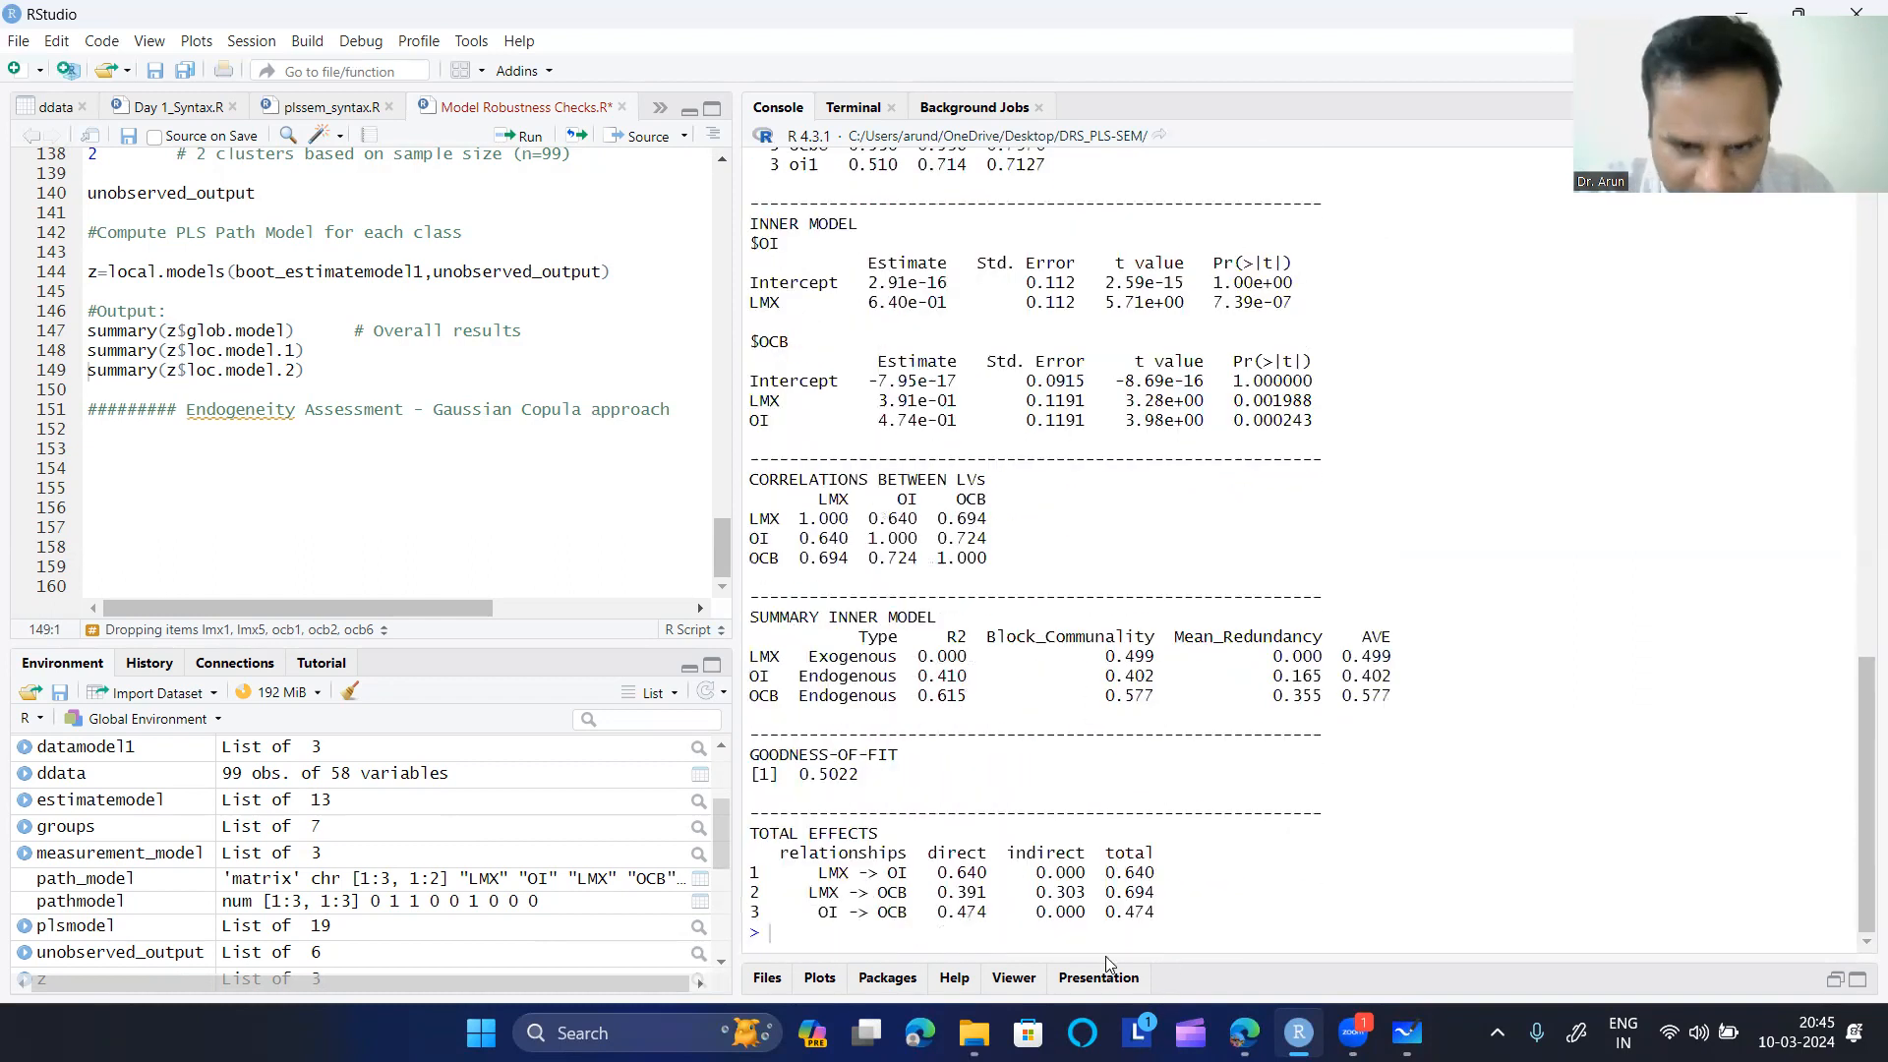
pyautogui.moveTo(787, 878); pyautogui.dragTo(1124, 873)
pyautogui.scroll(10, 1126, 859)
pyautogui.scroll(6, 1127, 860)
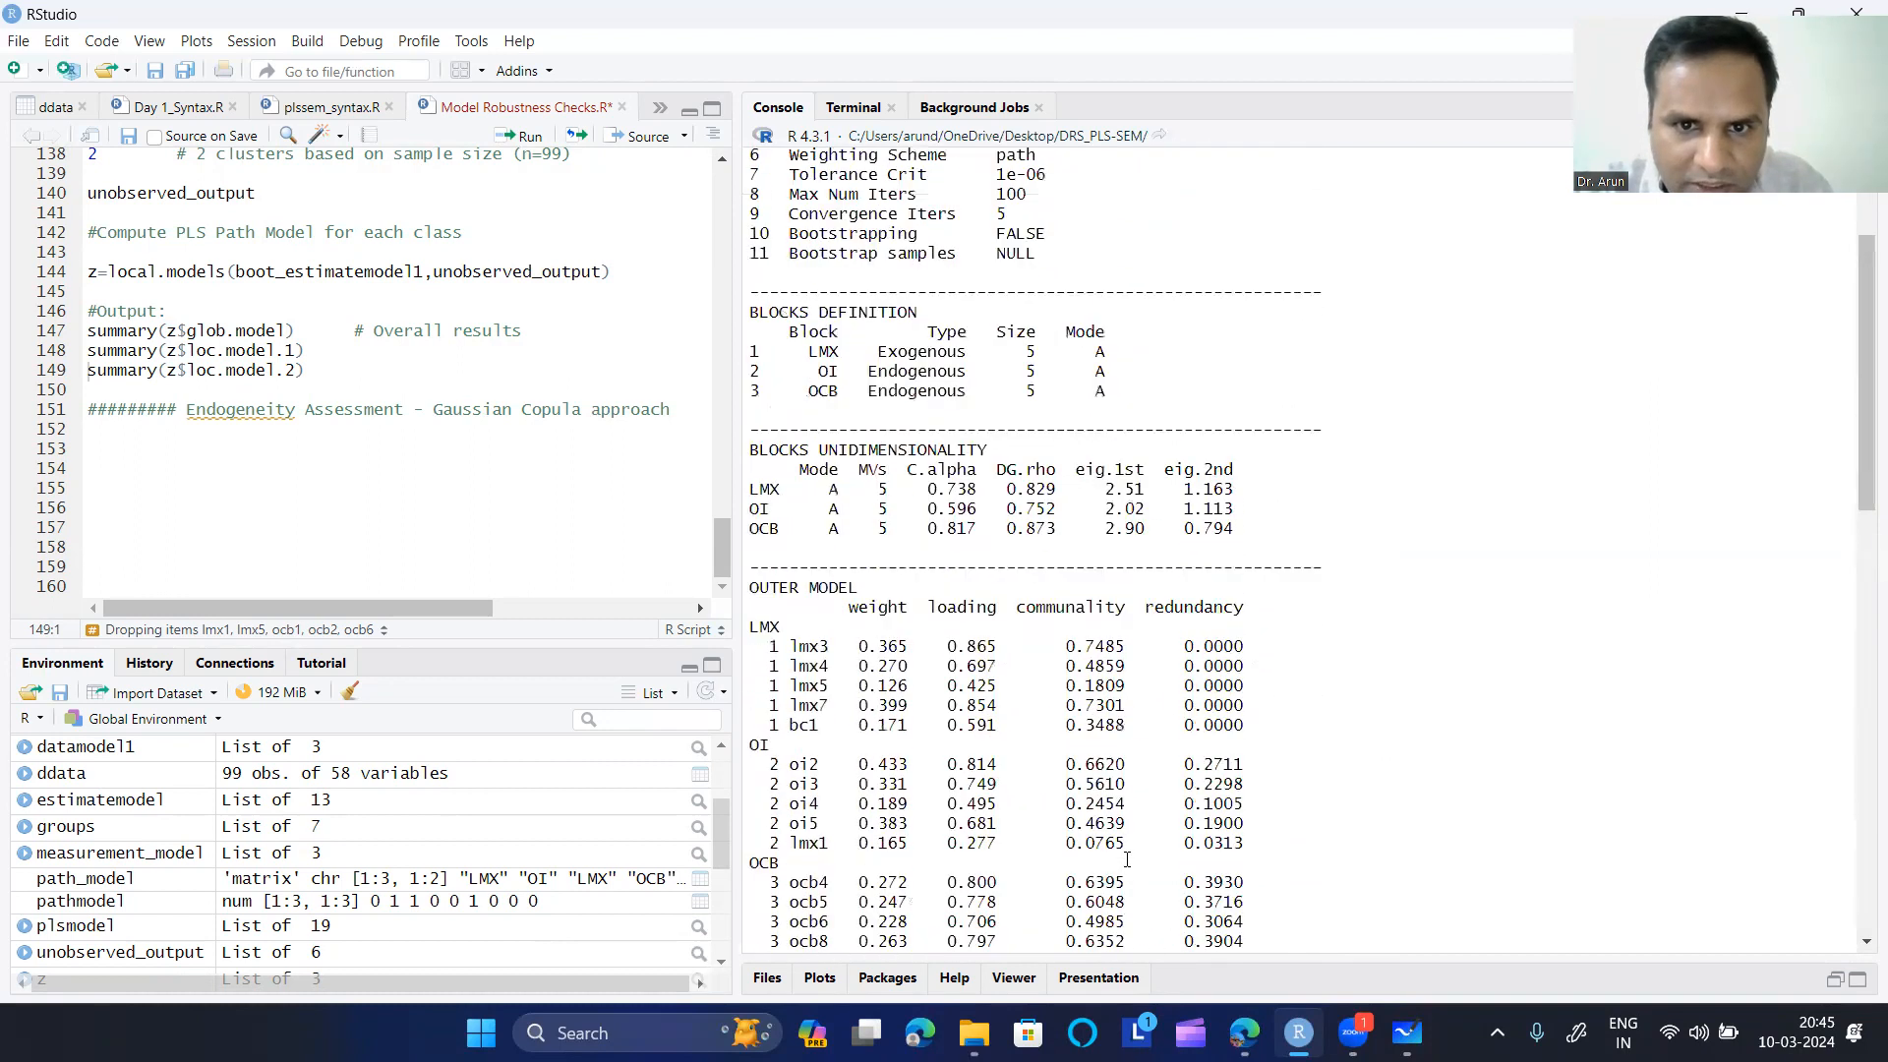
pyautogui.scroll(-14, 1127, 859)
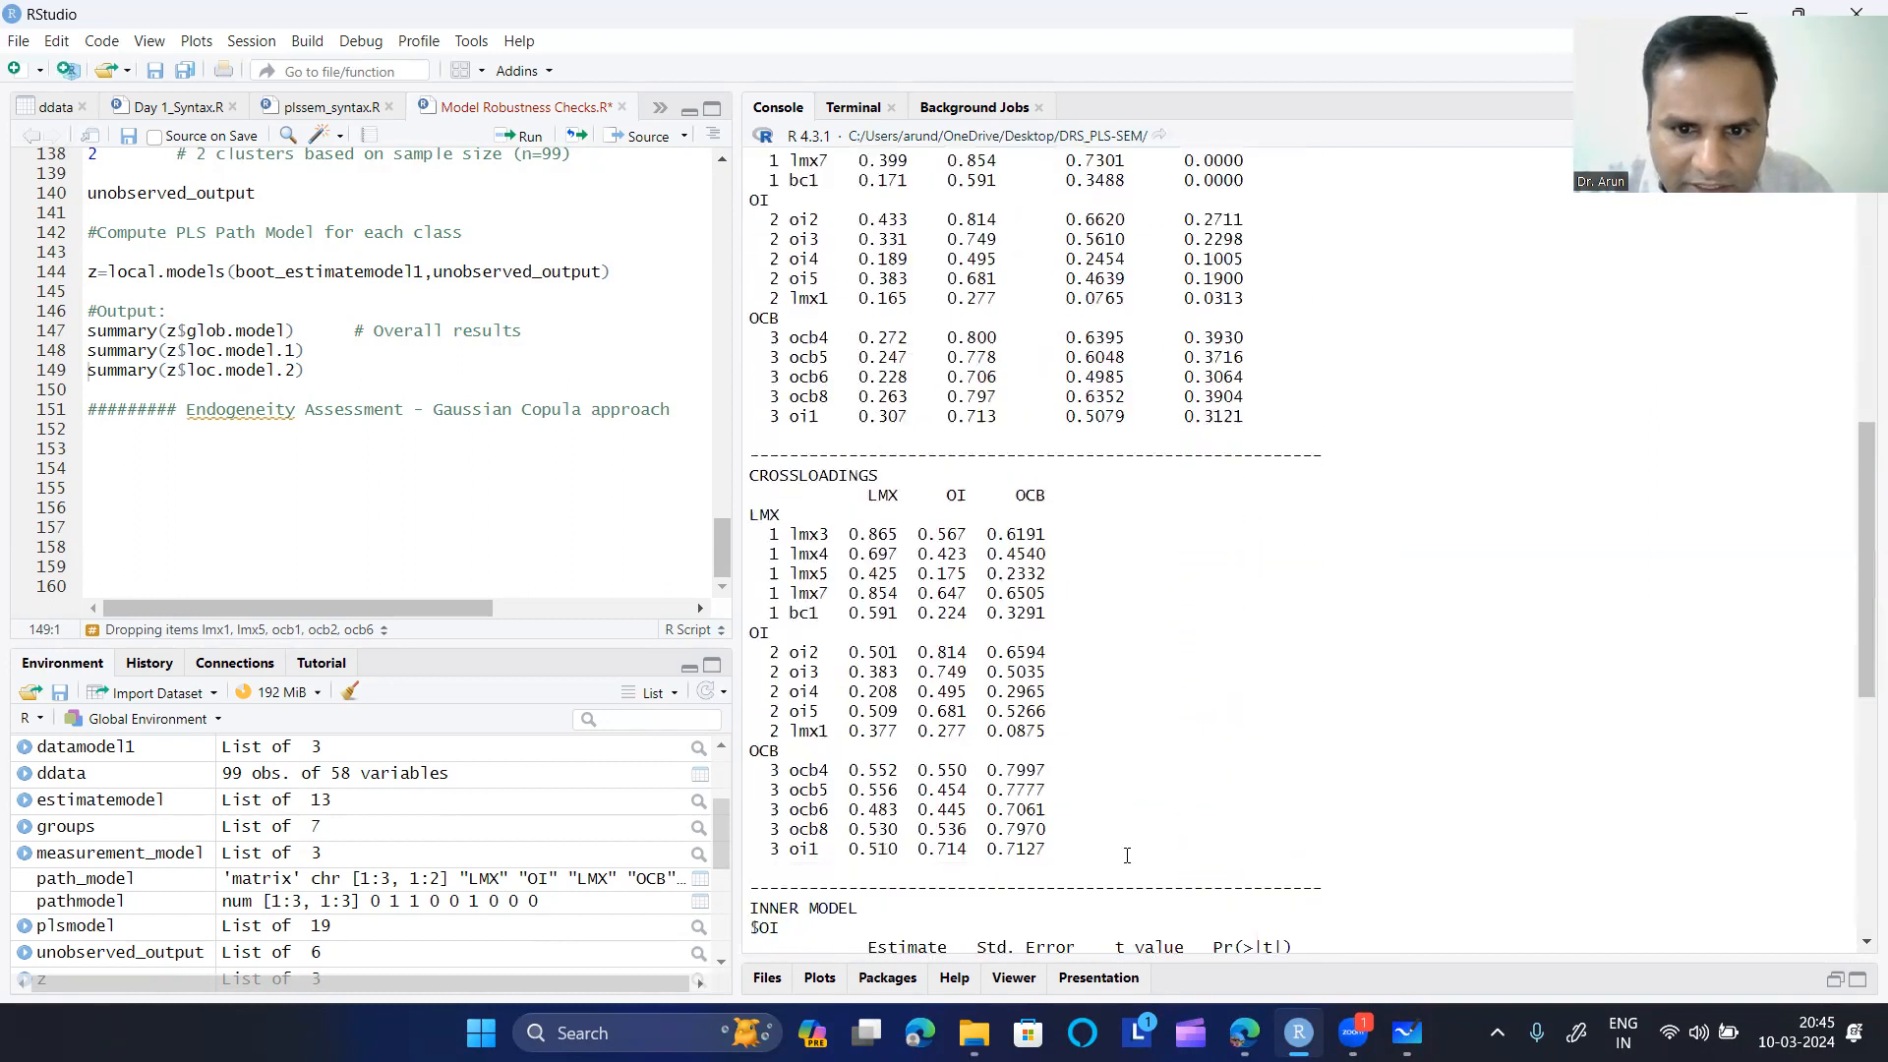
# - Check the p-values of LMX on OI and of LMX and OI on OCB in the first class's inner model
pyautogui.scroll(-4, 1127, 855)
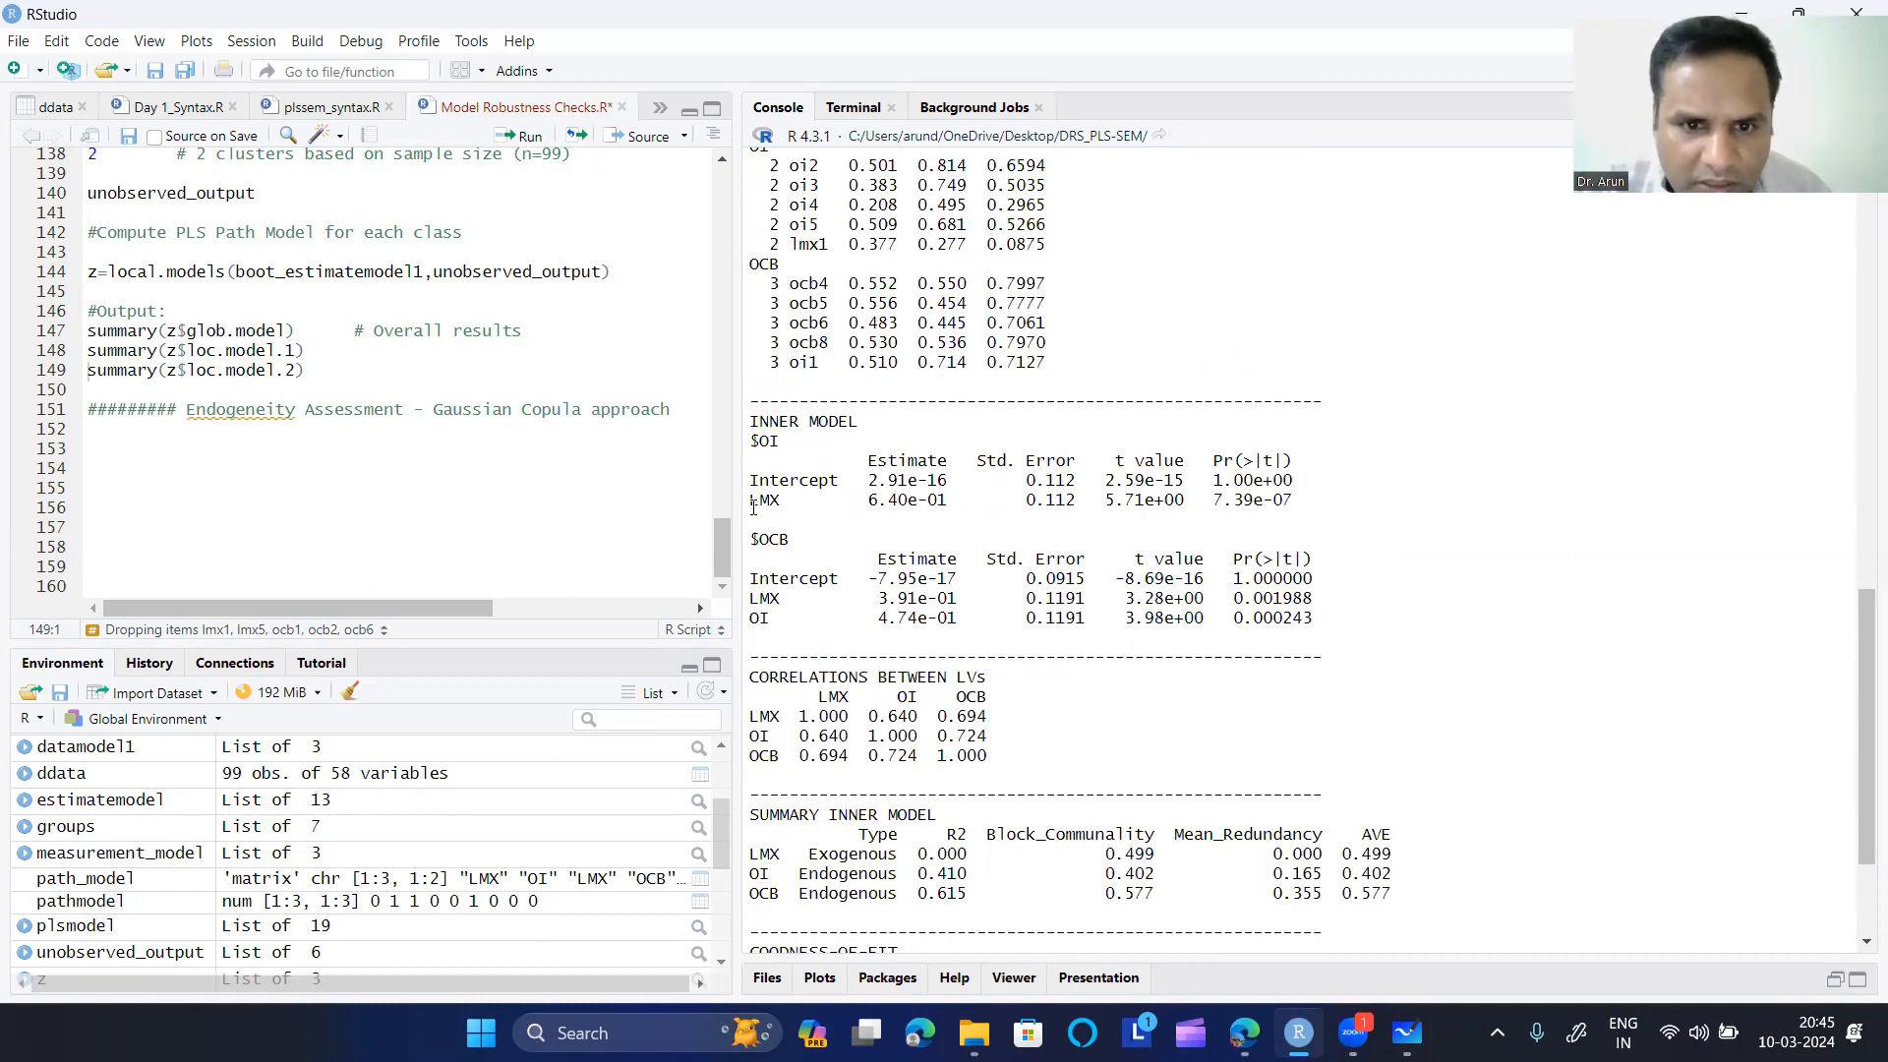
pyautogui.moveTo(1292, 499); pyautogui.dragTo(1207, 496)
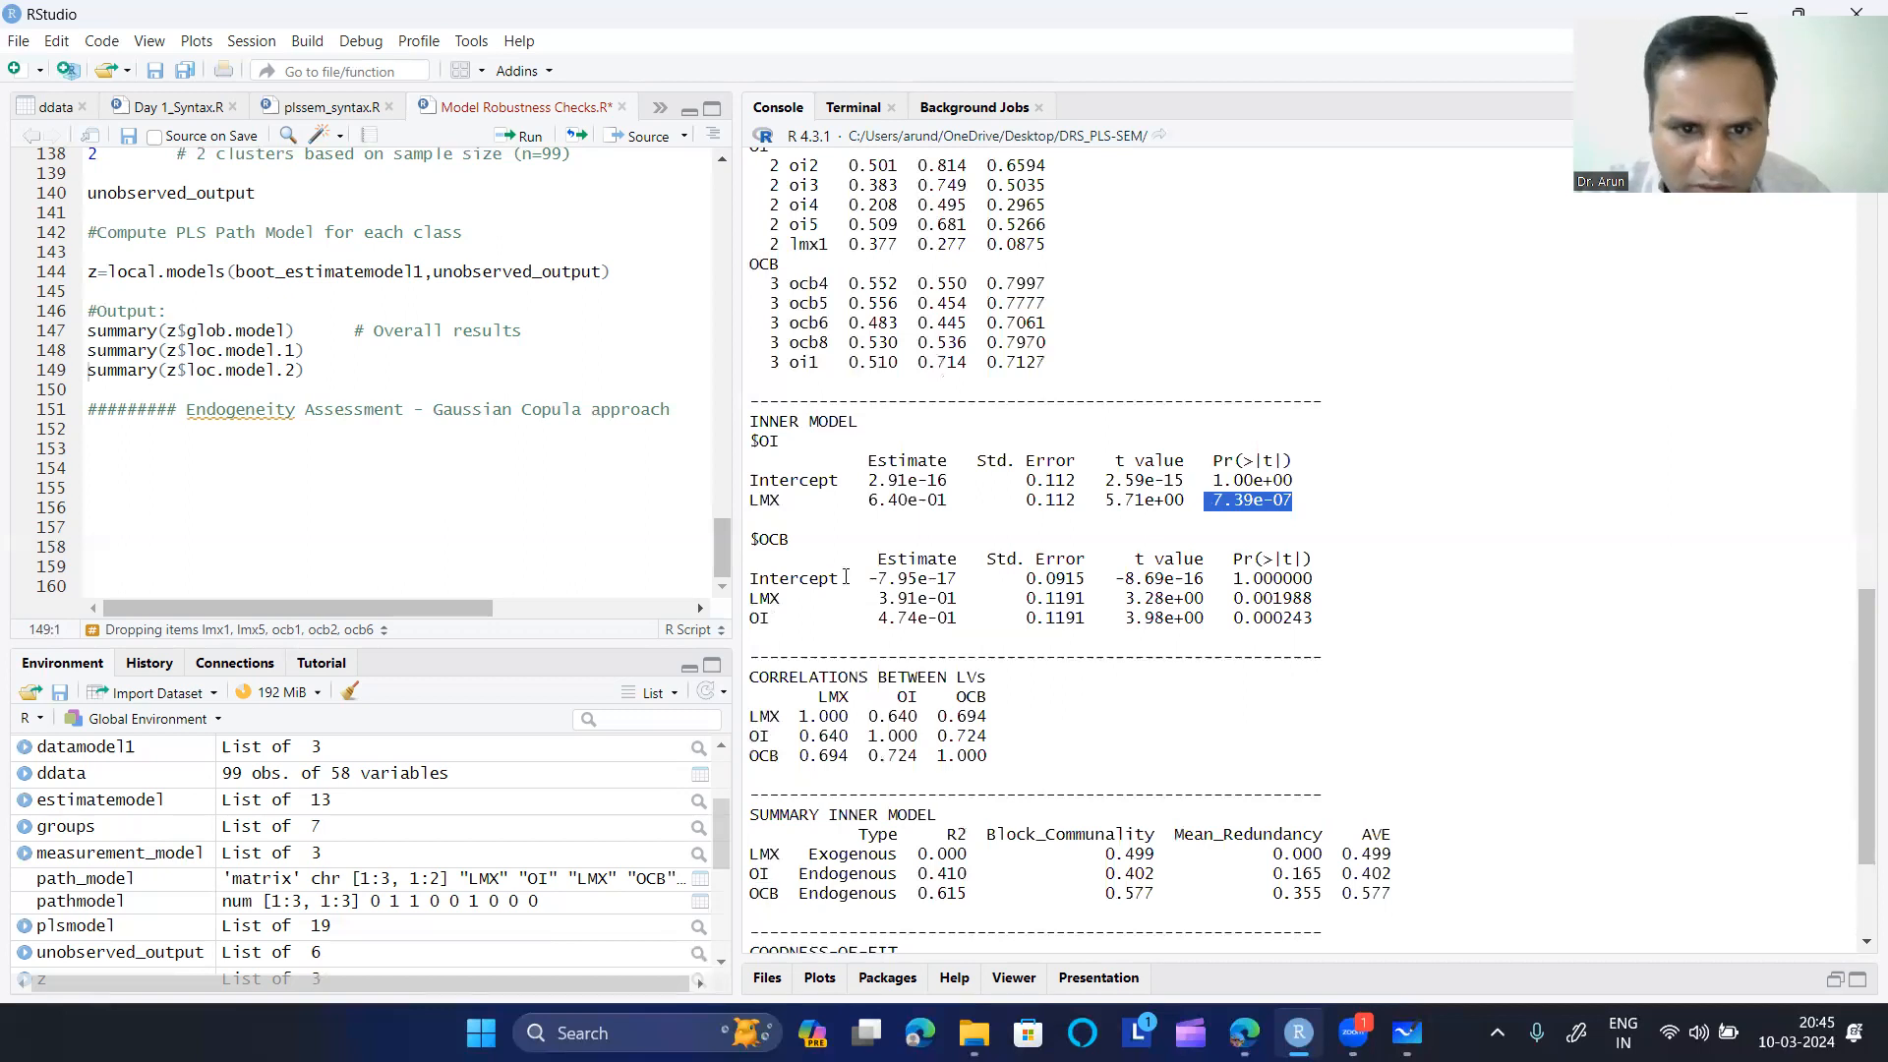
pyautogui.moveTo(792, 605); pyautogui.dragTo(763, 602)
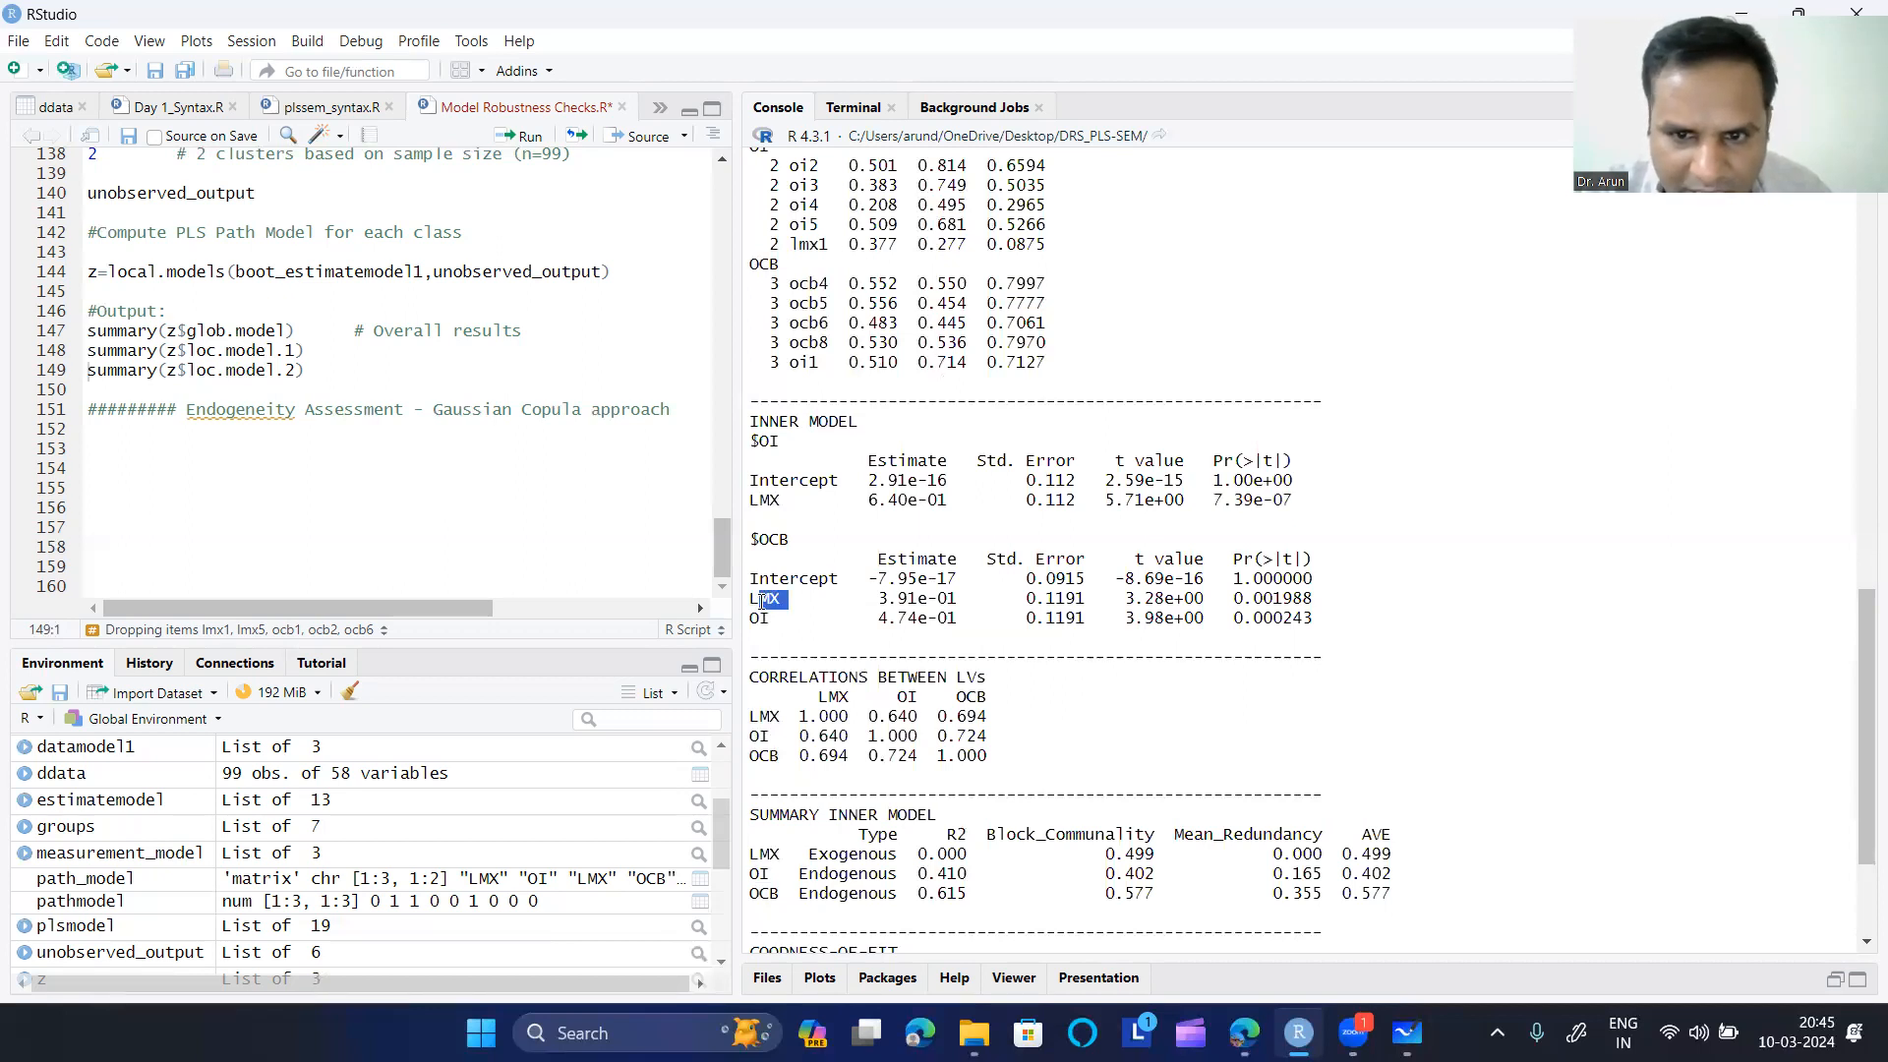
pyautogui.click(763, 602)
pyautogui.moveTo(771, 597); pyautogui.dragTo(762, 599)
pyautogui.moveTo(1313, 600); pyautogui.dragTo(1215, 599)
pyautogui.moveTo(772, 617)
pyautogui.mouseDown()
pyautogui.moveTo(745, 619)
pyautogui.moveTo(761, 618)
pyautogui.mouseUp()
pyautogui.click(778, 618)
pyautogui.moveTo(1334, 618); pyautogui.dragTo(1224, 618)
# - Clear the console and run summary(z$loc.model.2) for the second class
pyautogui.scroll(-4, 890, 620)
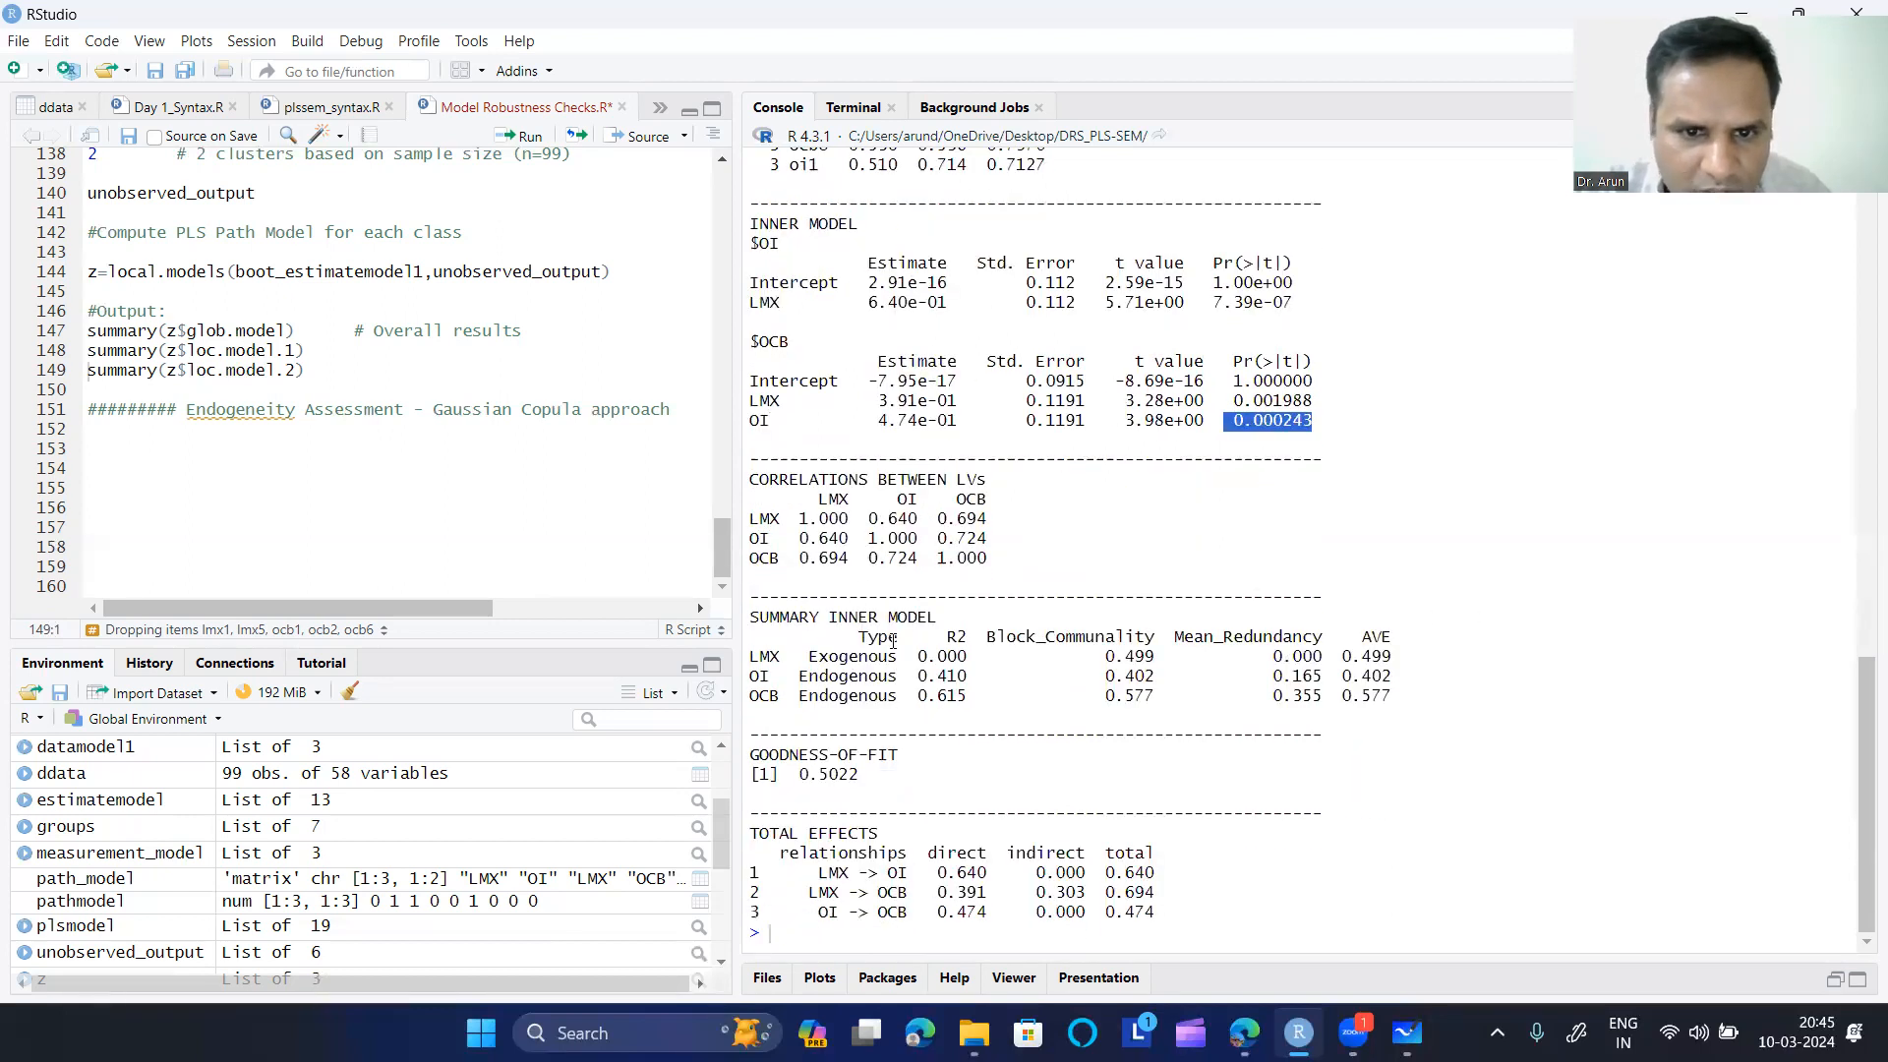
pyautogui.click(824, 897)
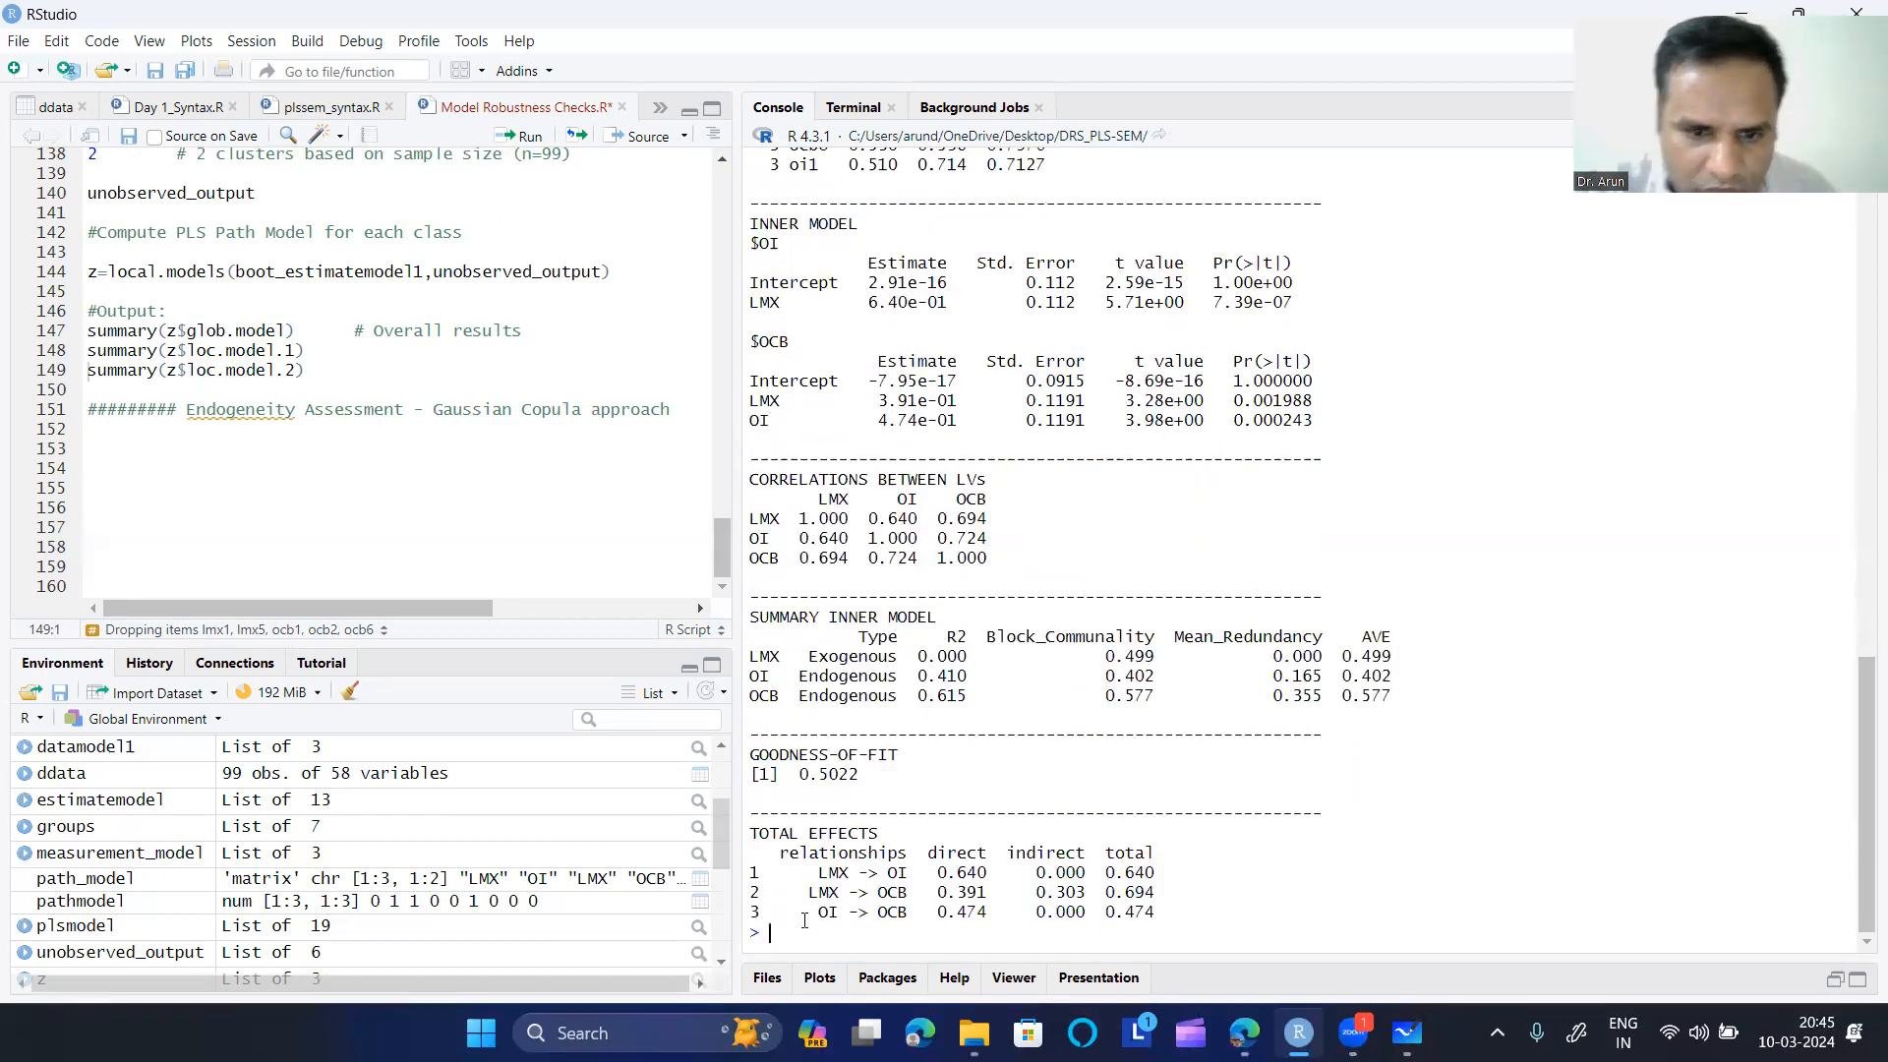
pyautogui.hotkey('ctrl', 'l')
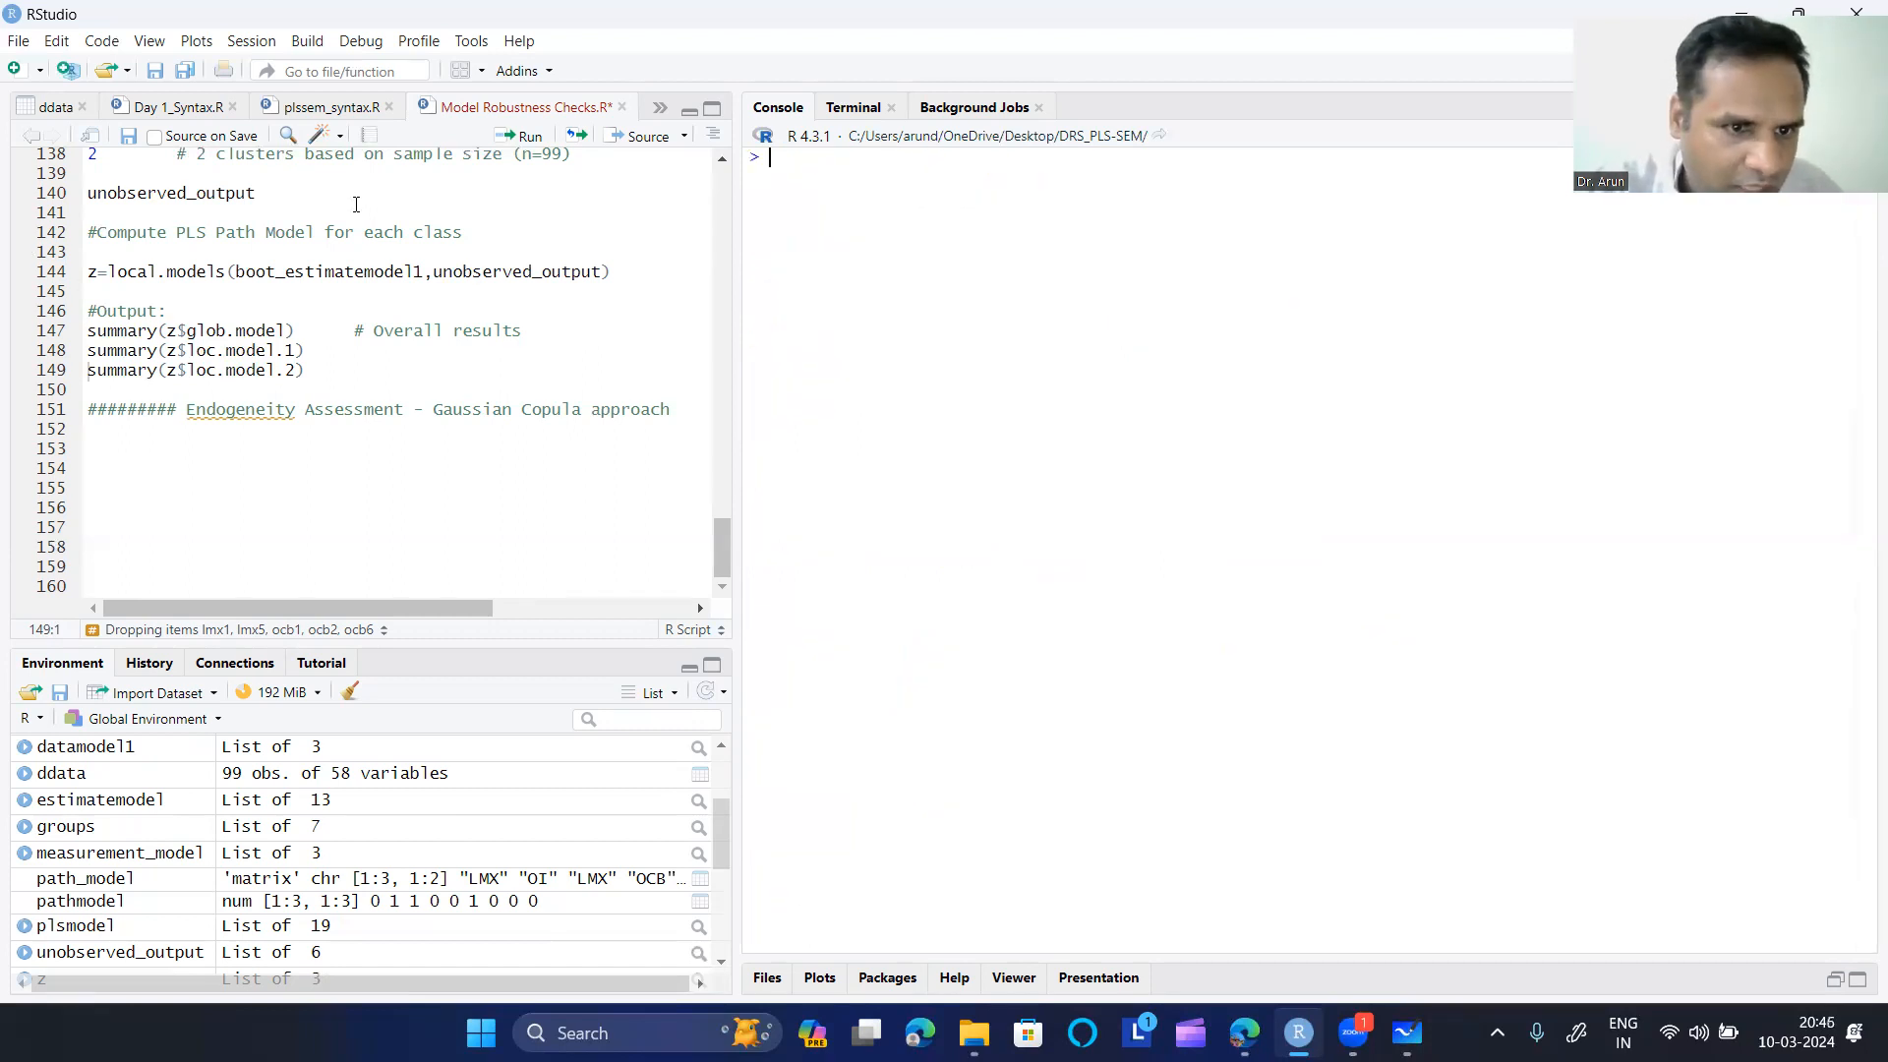
pyautogui.click(413, 370)
pyautogui.click(523, 136)
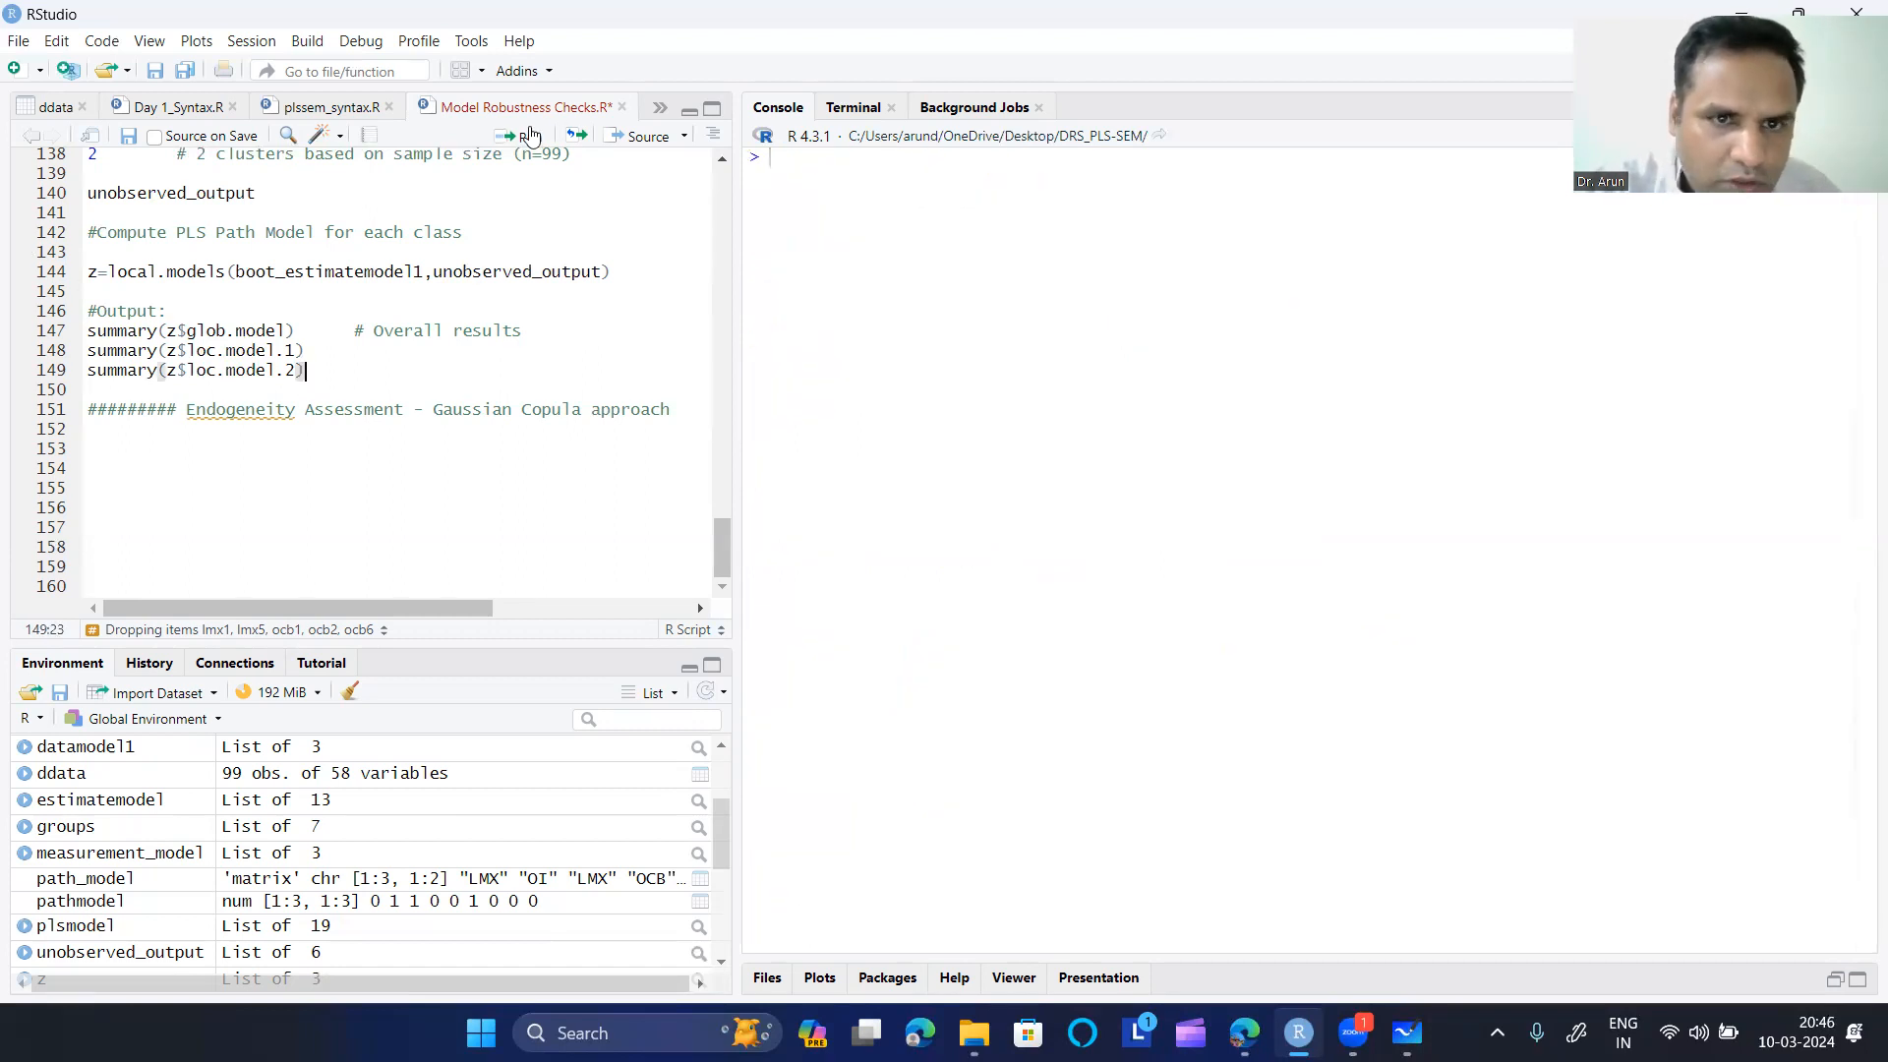
# - Examine the second class's inner model, highlighting the LMX row and its p-value in the $OCB table
pyautogui.scroll(15, 1183, 723)
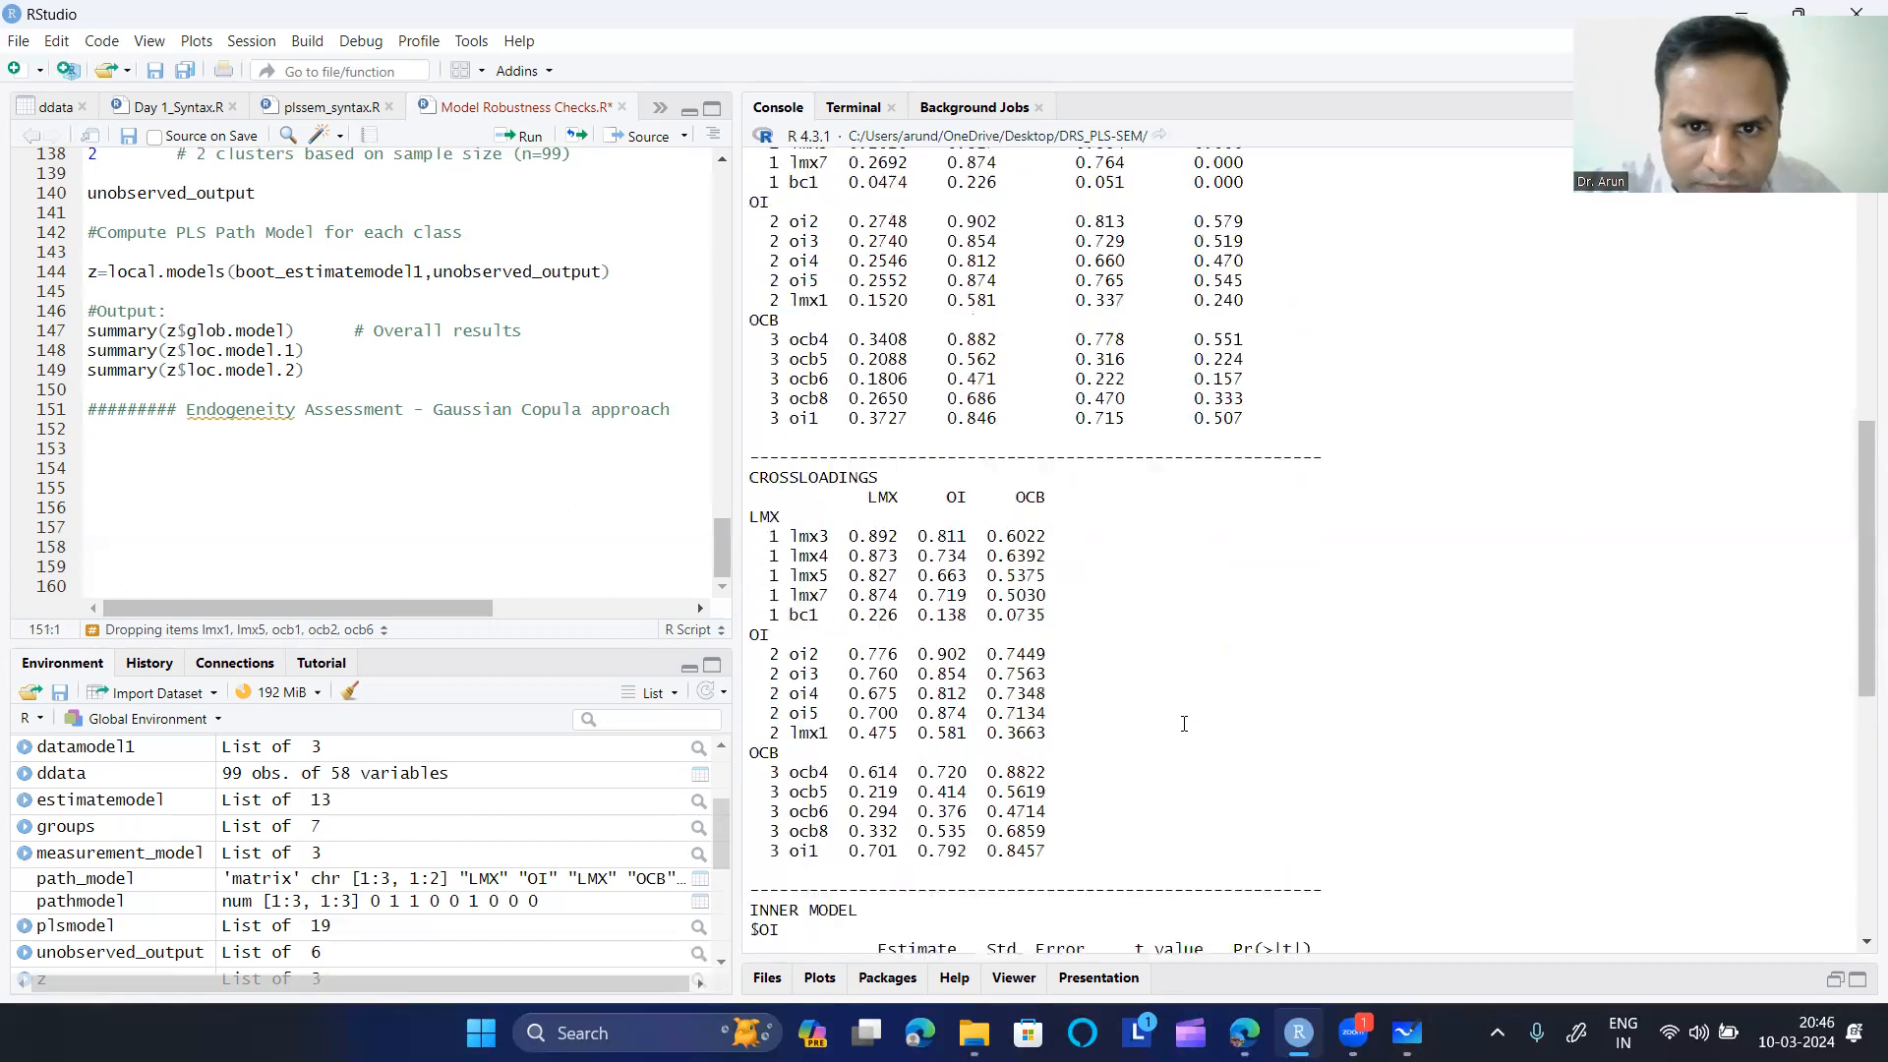
pyautogui.scroll(-8, 1184, 724)
pyautogui.scroll(-1, 1183, 724)
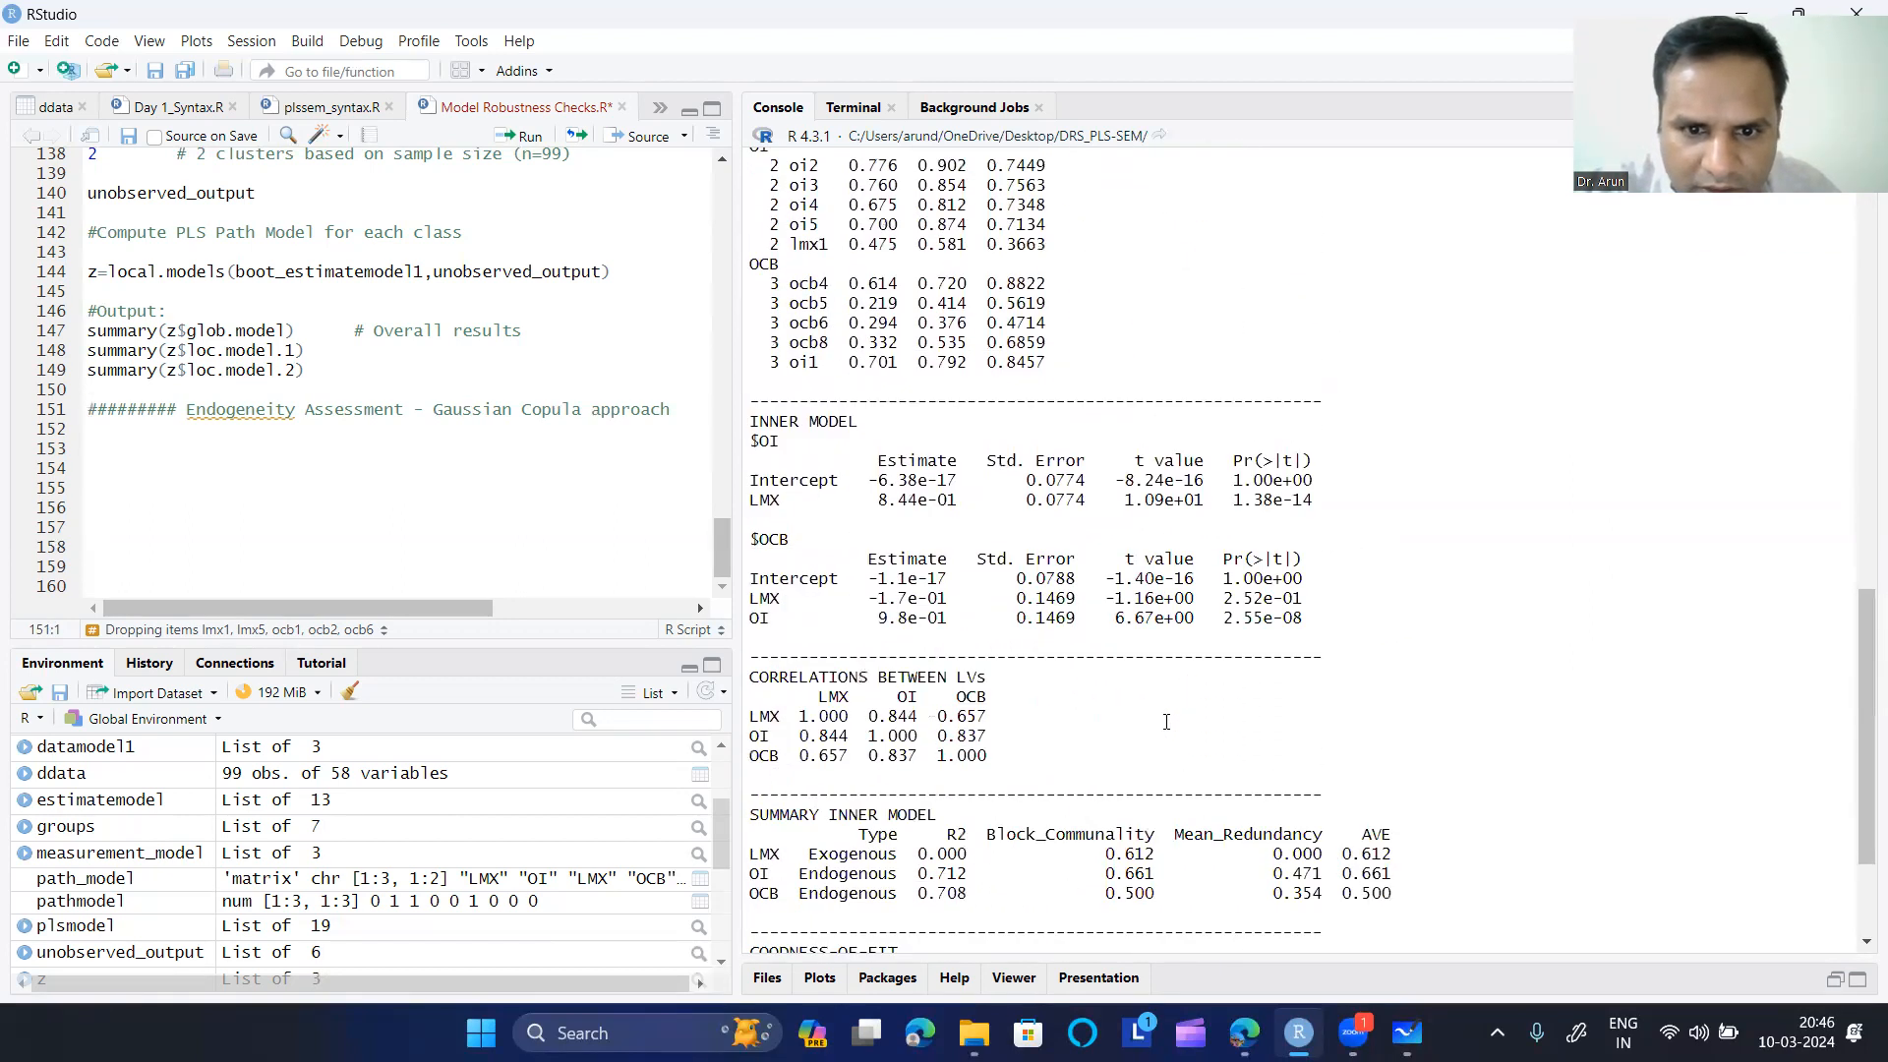
pyautogui.moveTo(752, 598); pyautogui.dragTo(1312, 606)
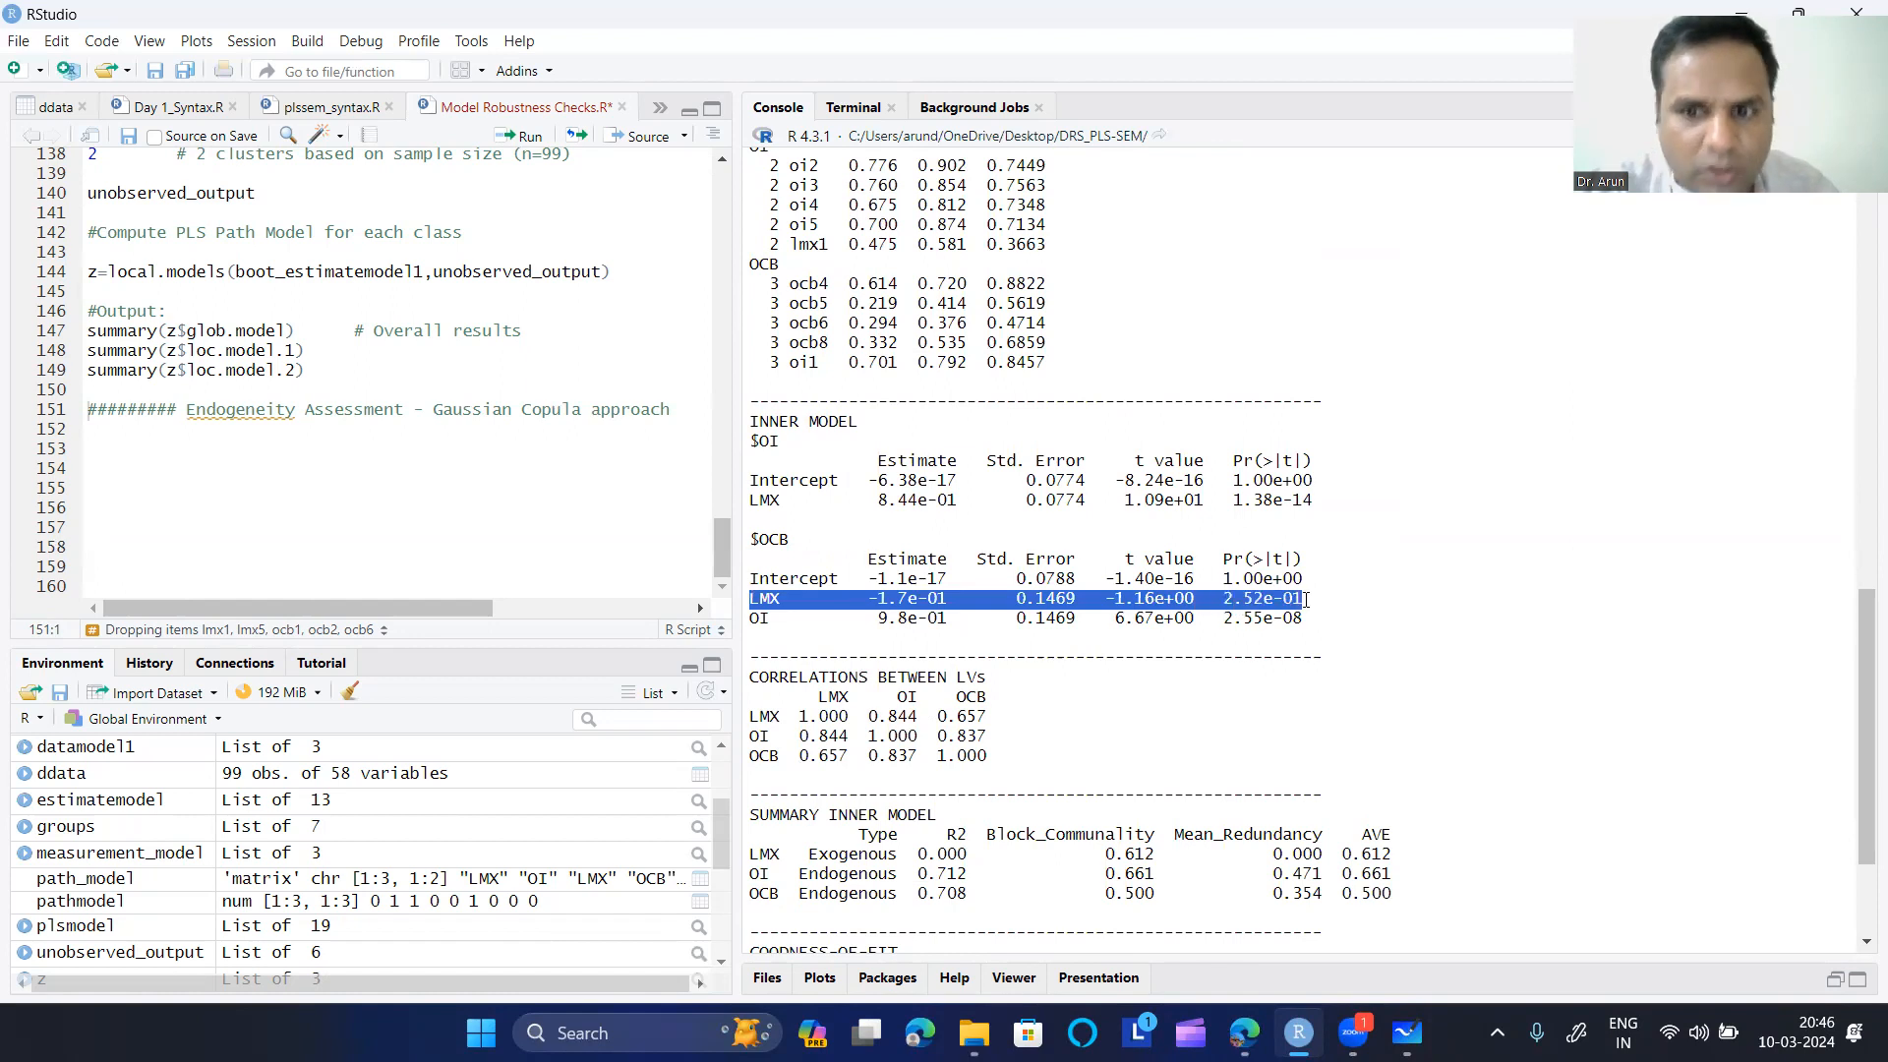
pyautogui.click(1302, 597)
pyautogui.moveTo(1222, 401); pyautogui.dragTo(1308, 406)
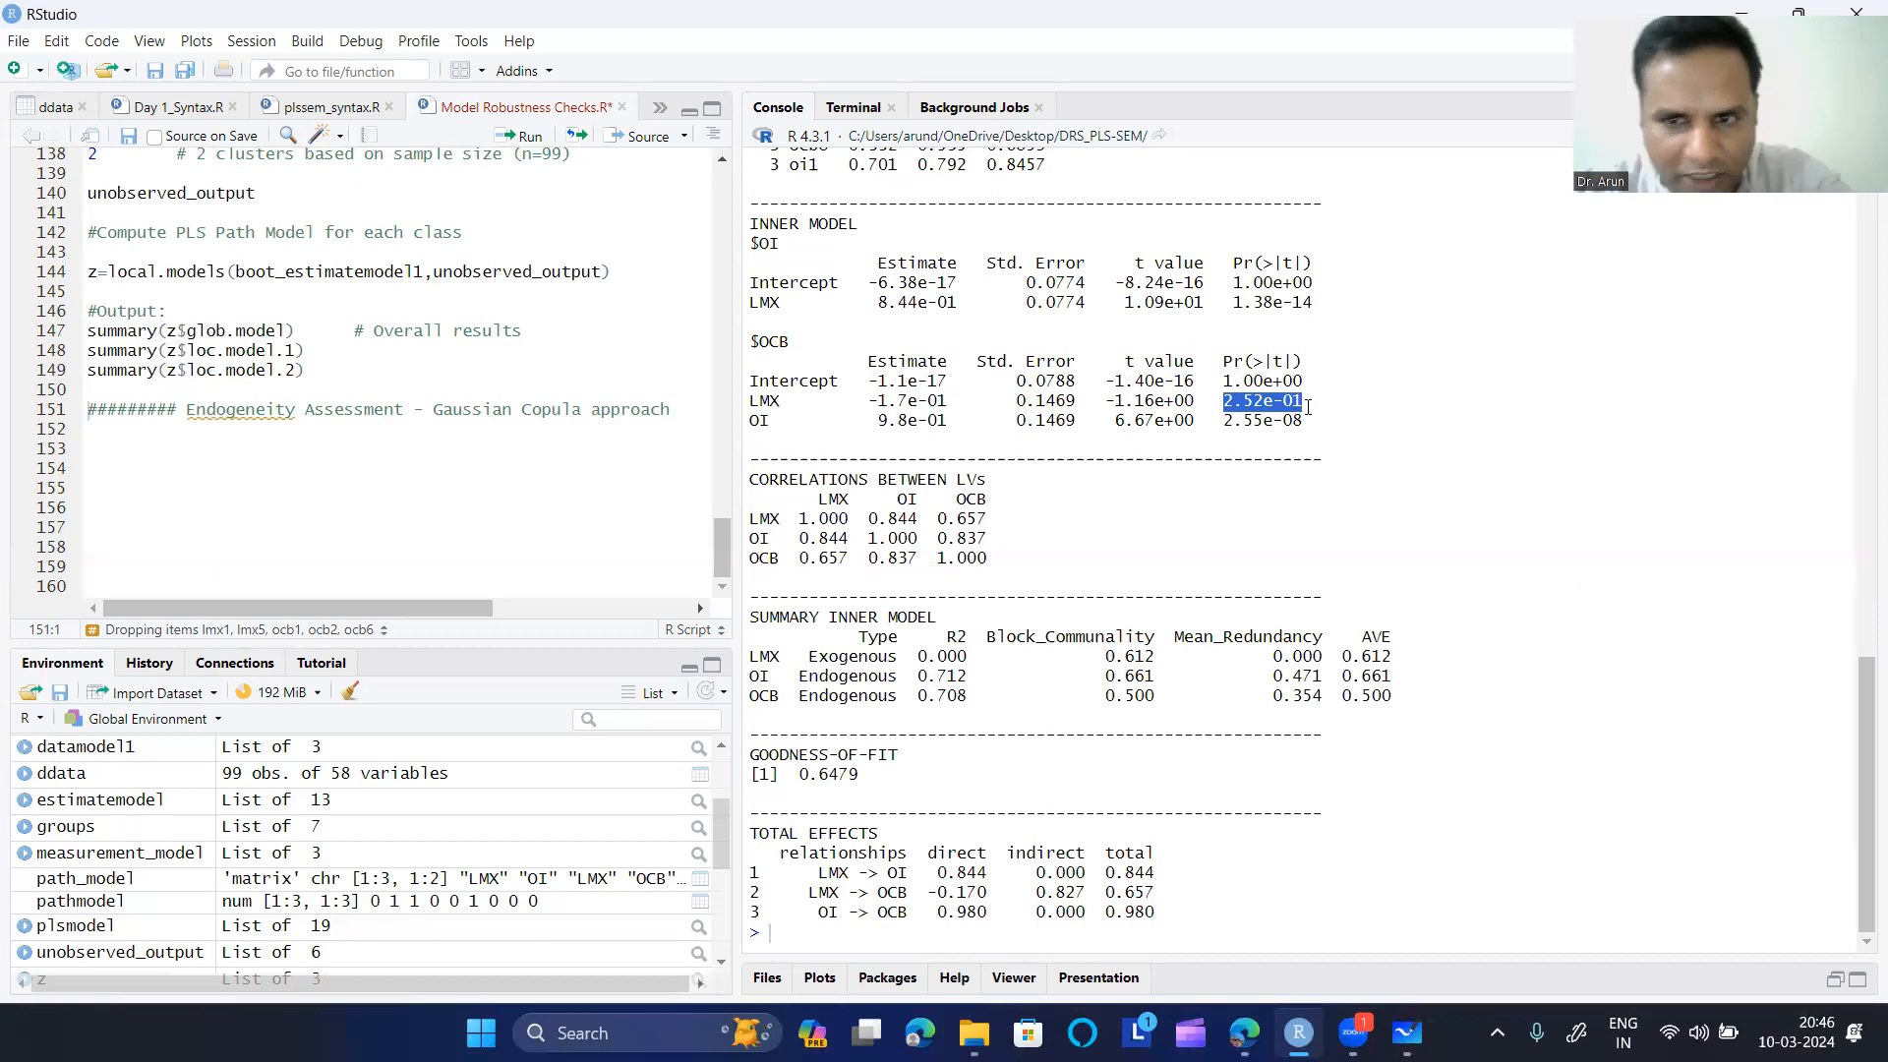
# - Highlight the OI and LMX rows in the second class's $OCB table and its goodness-of-fit value
pyautogui.moveTo(1308, 421); pyautogui.dragTo(746, 419)
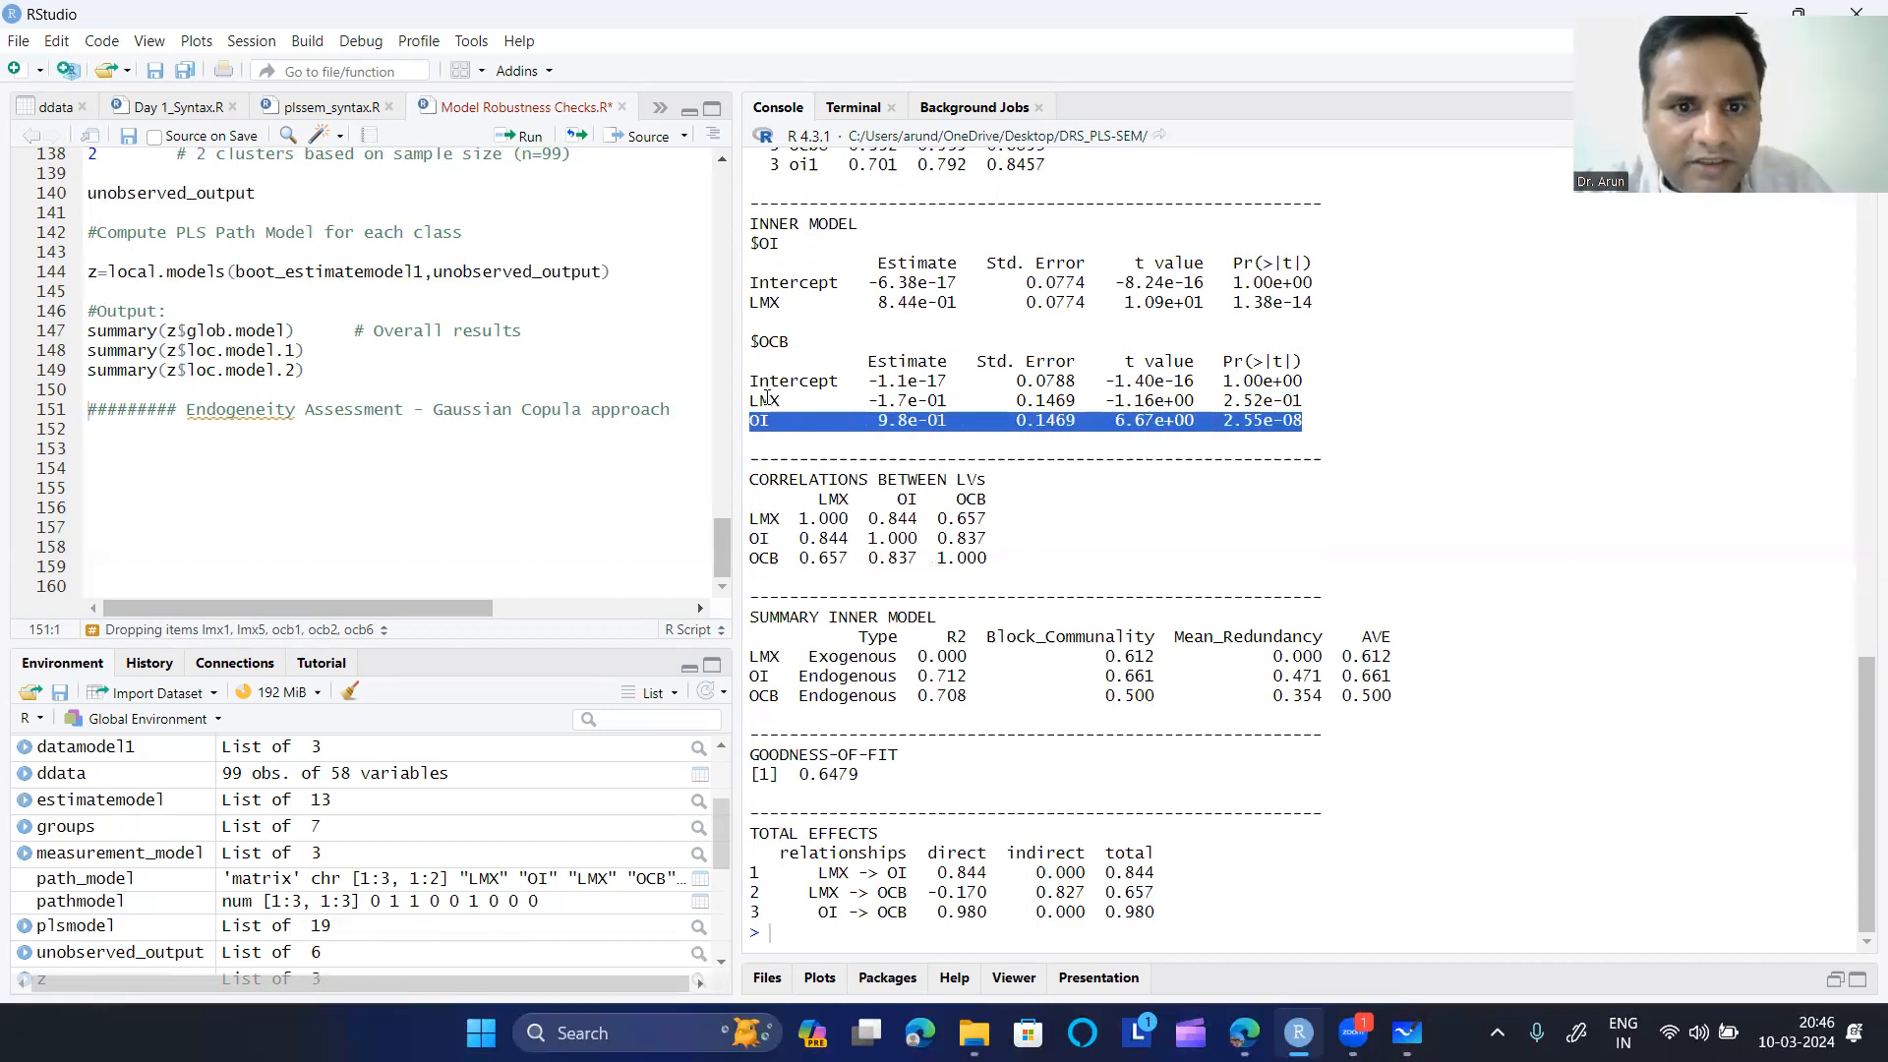
pyautogui.moveTo(1293, 389); pyautogui.dragTo(831, 401)
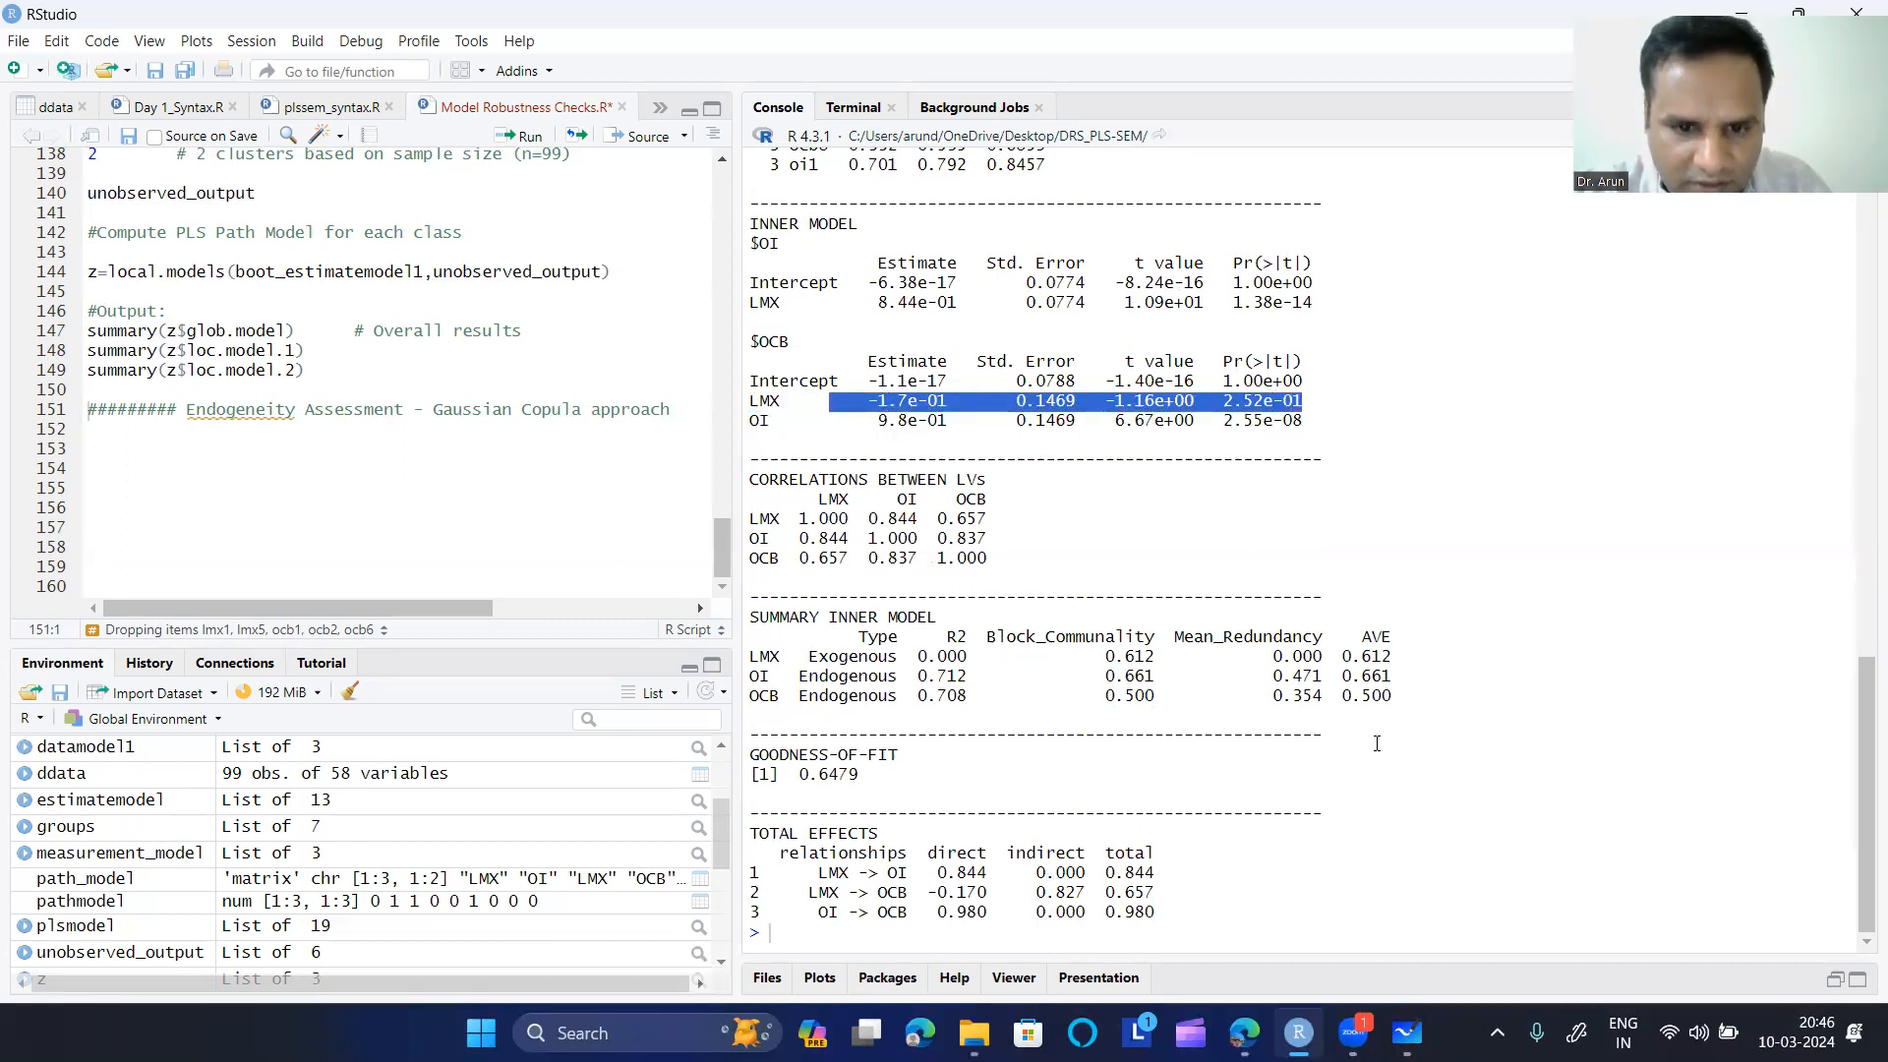
pyautogui.moveTo(898, 768); pyautogui.dragTo(790, 774)
# - Rerun summary(z$loc.model.2) and return to the model specification at the start of its output
pyautogui.click(326, 366)
pyautogui.hotkey('ctrl', 'Return')
pyautogui.scroll(15, 1112, 708)
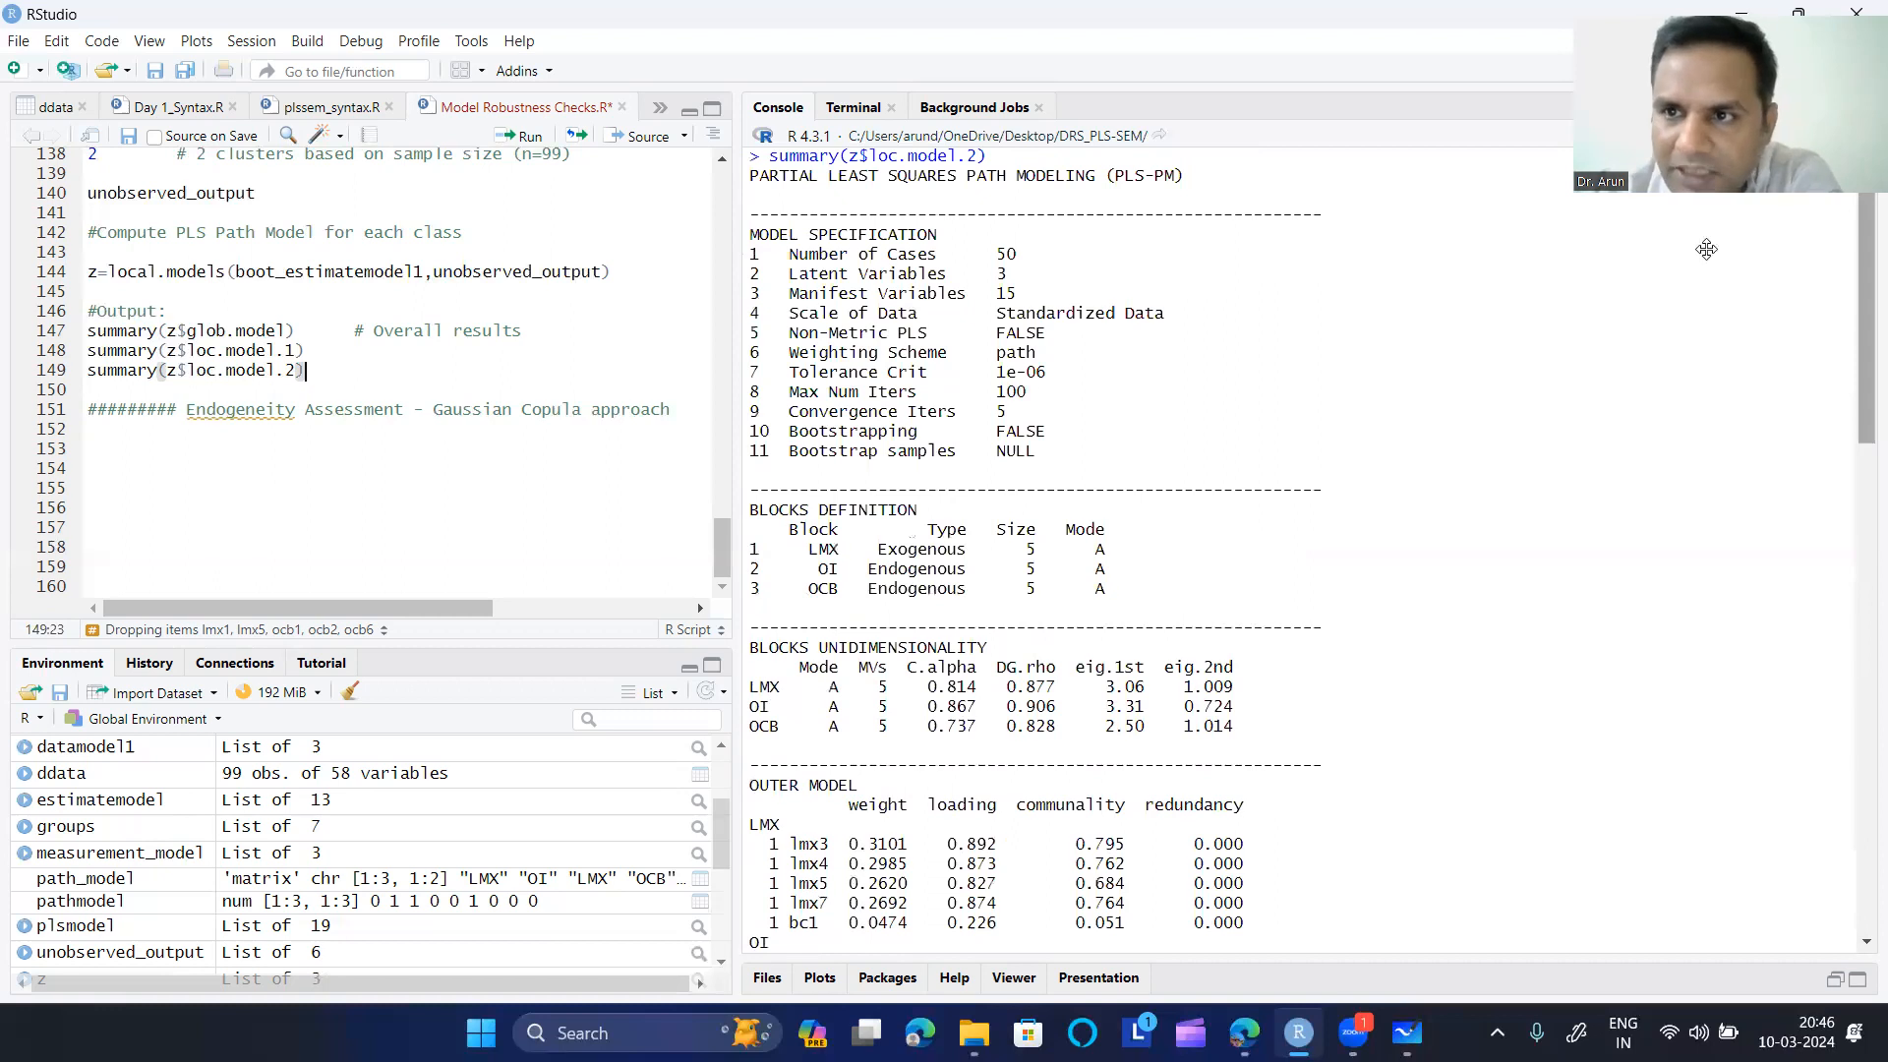
# - Switch to Microsoft Whiteboard to view the handwritten sample-size division 268/74
pyautogui.moveTo(1706, 249); pyautogui.dragTo(1706, 260)
pyautogui.click(1745, 13)
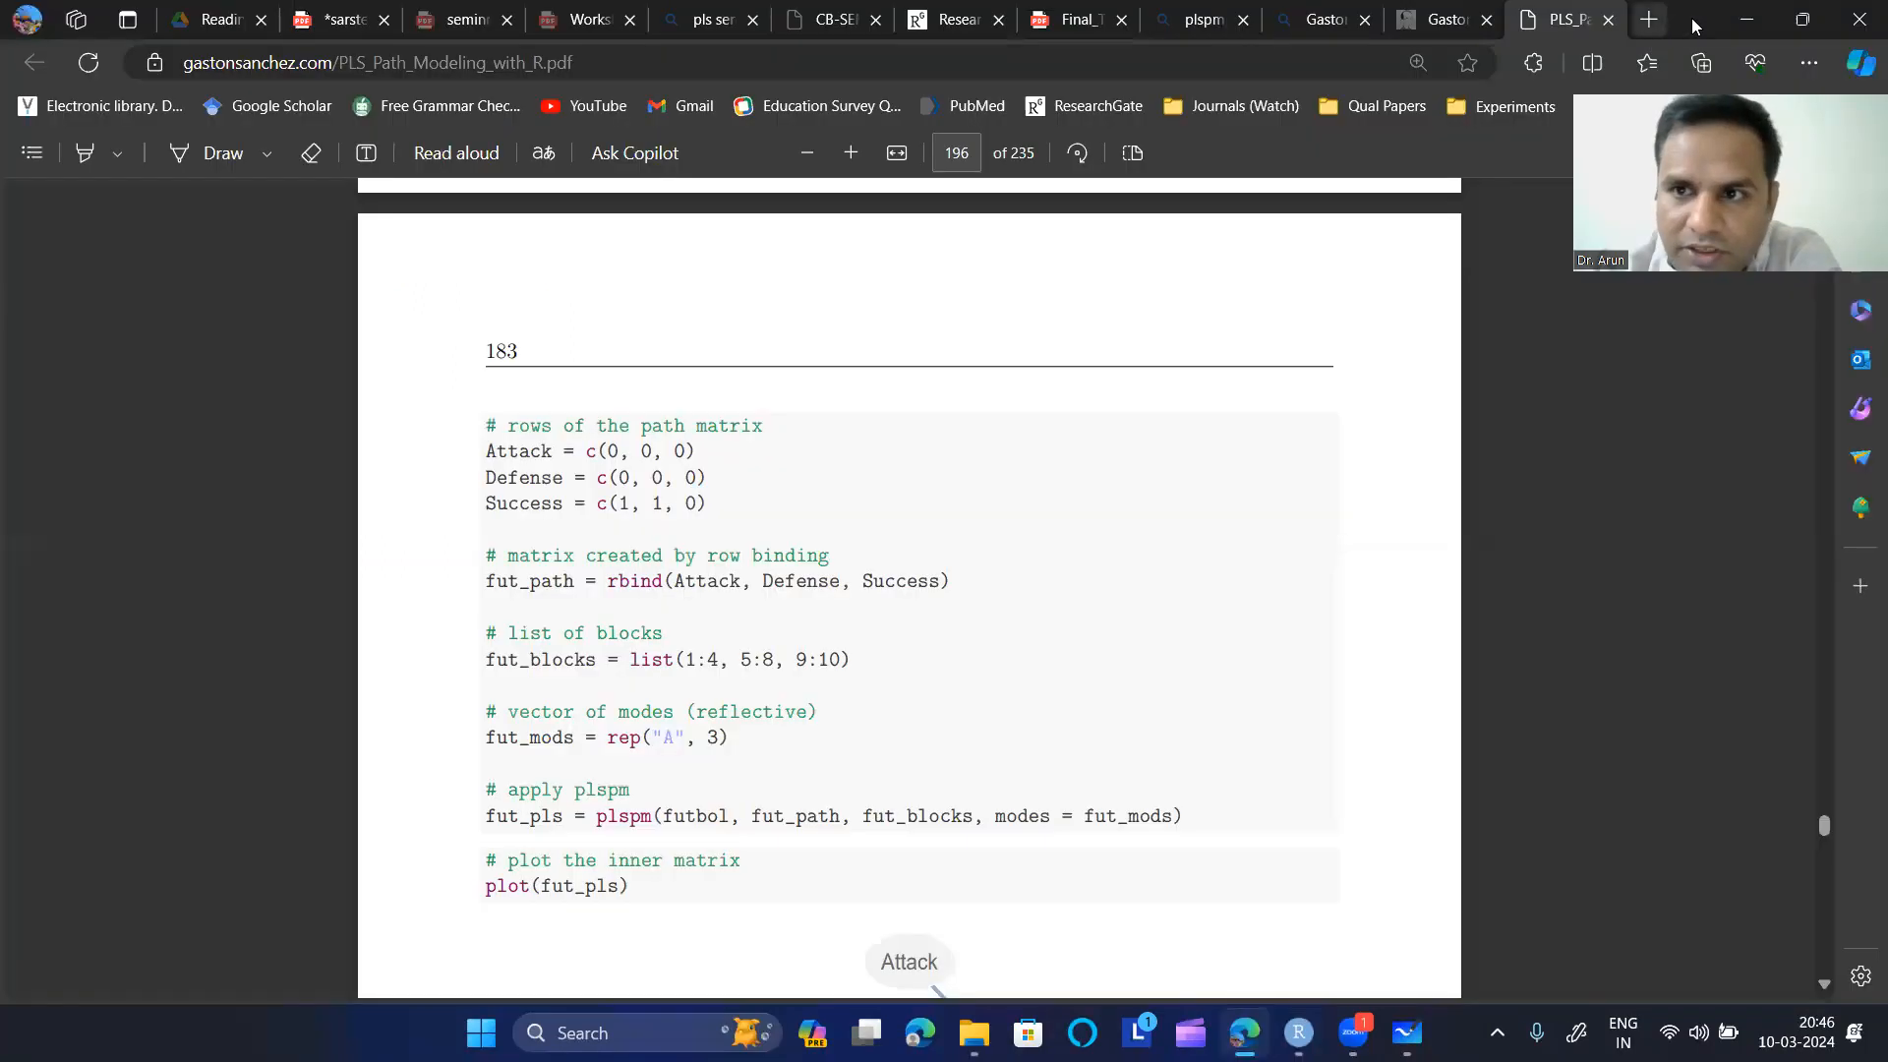
pyautogui.click(1745, 20)
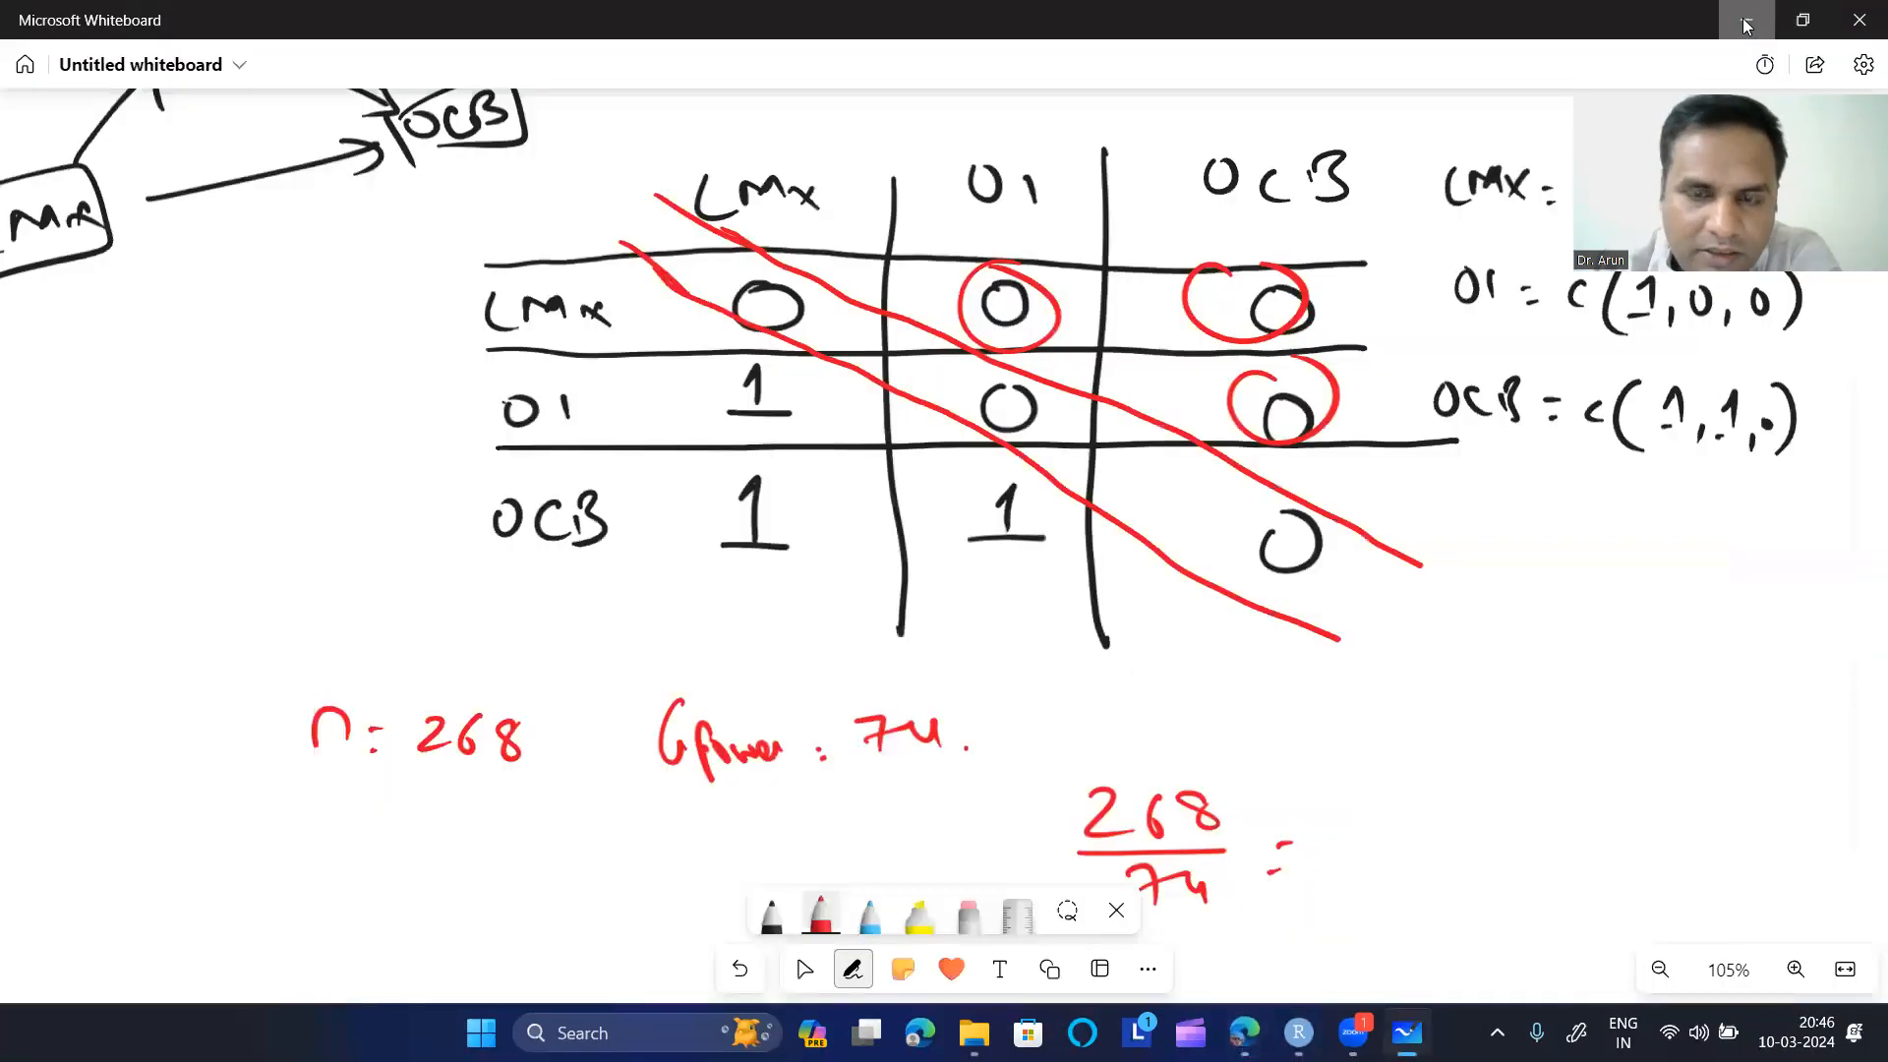
pyautogui.click(1172, 861)
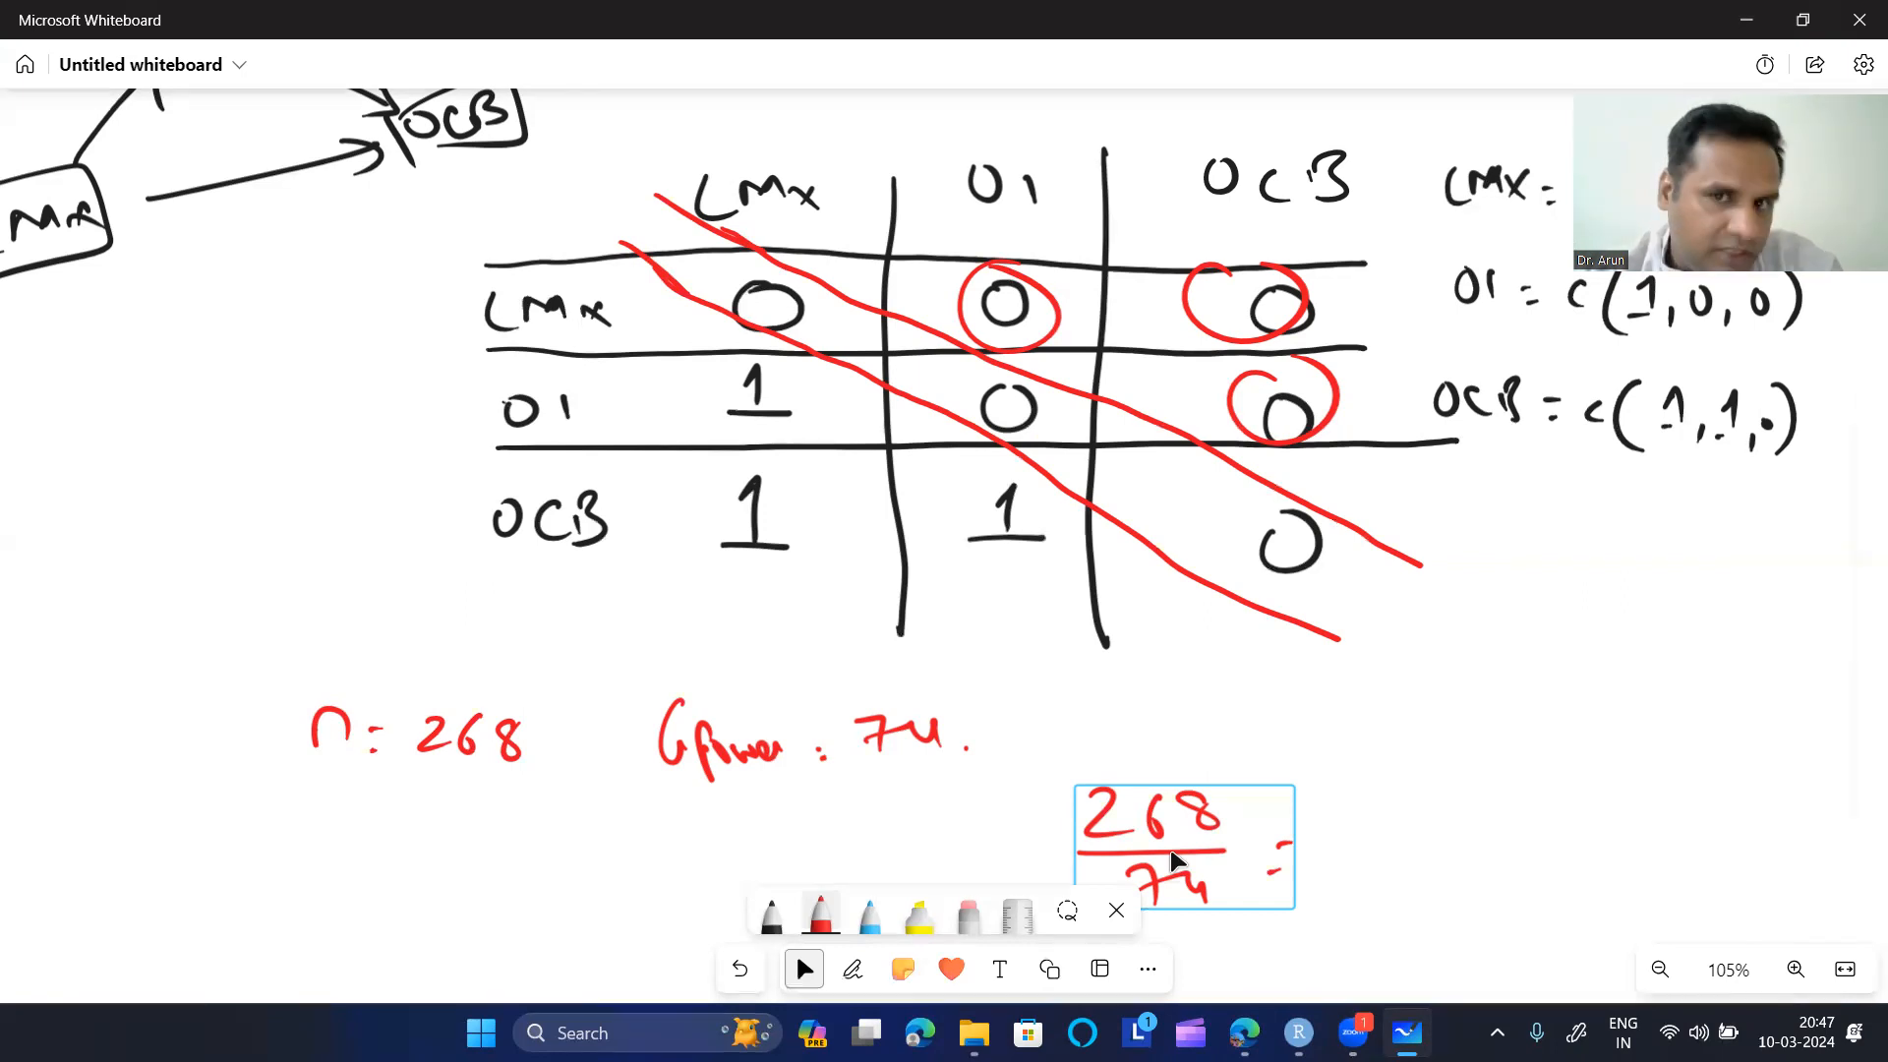
pyautogui.click(795, 951)
pyautogui.click(853, 968)
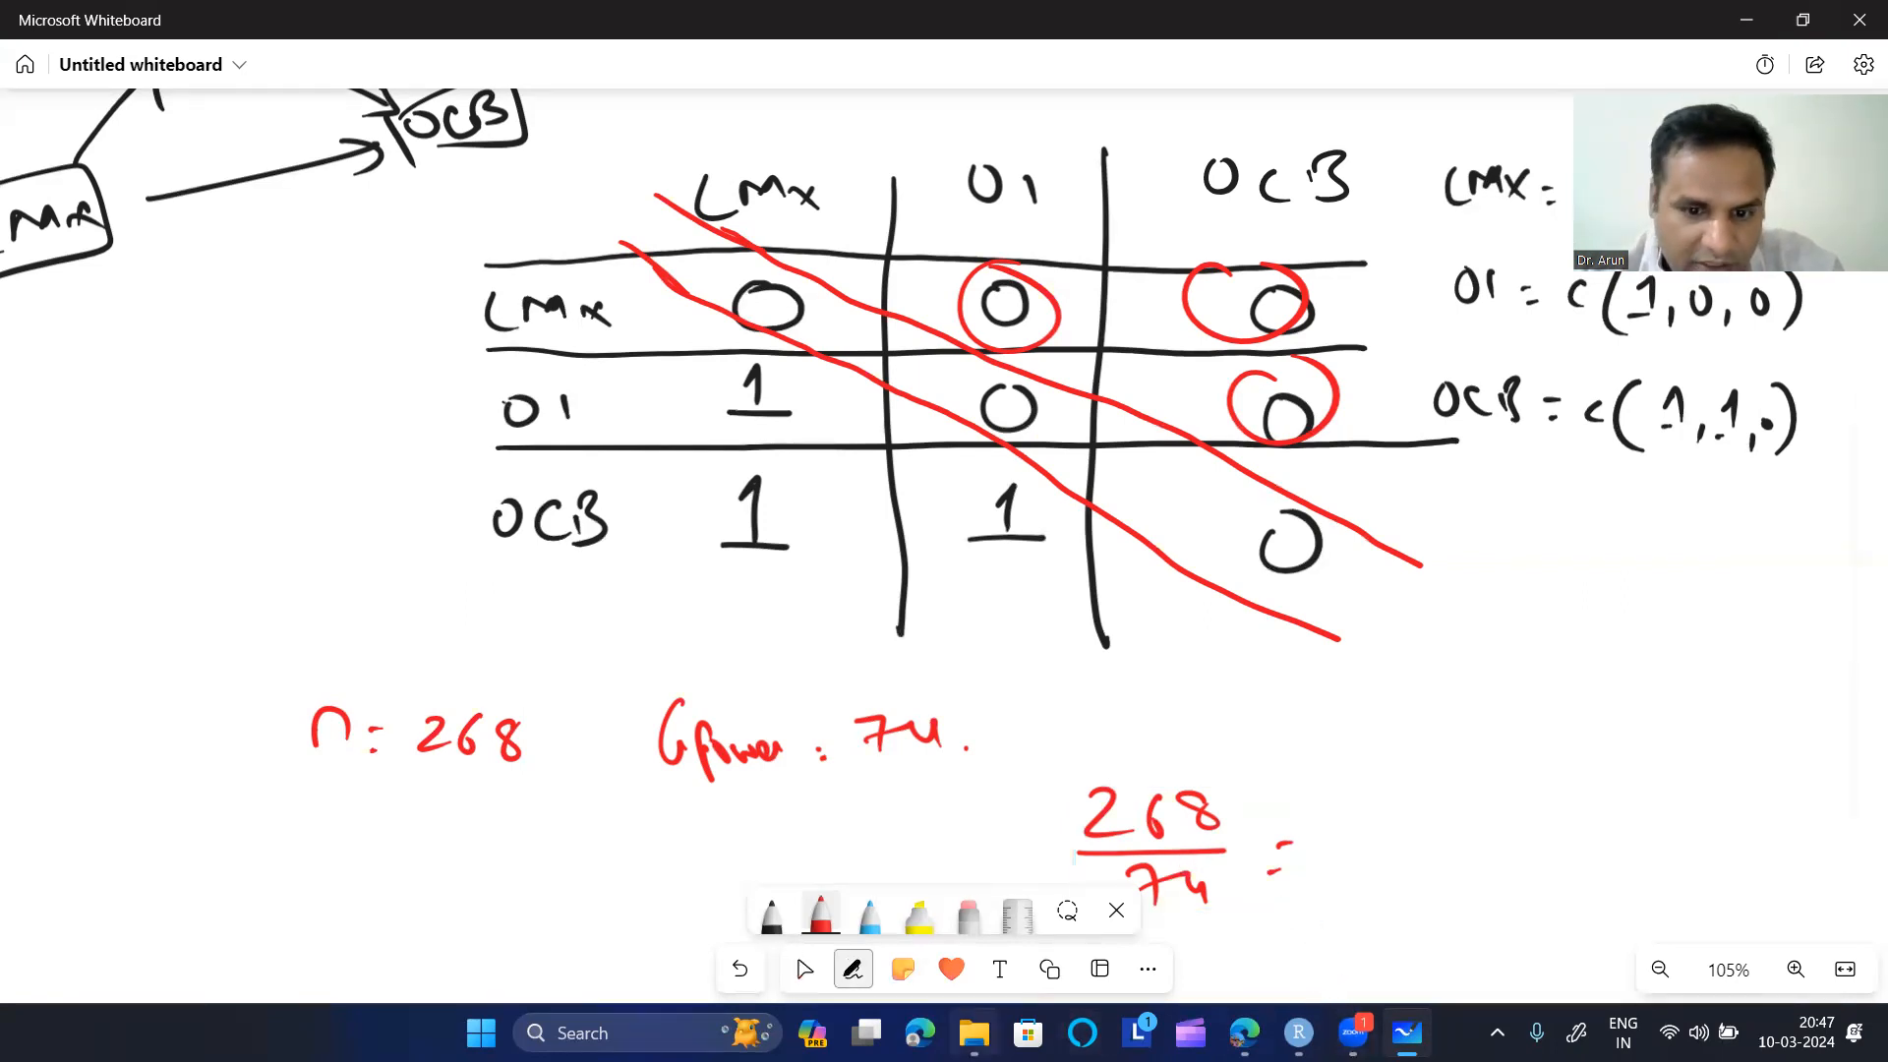
pyautogui.click(973, 1032)
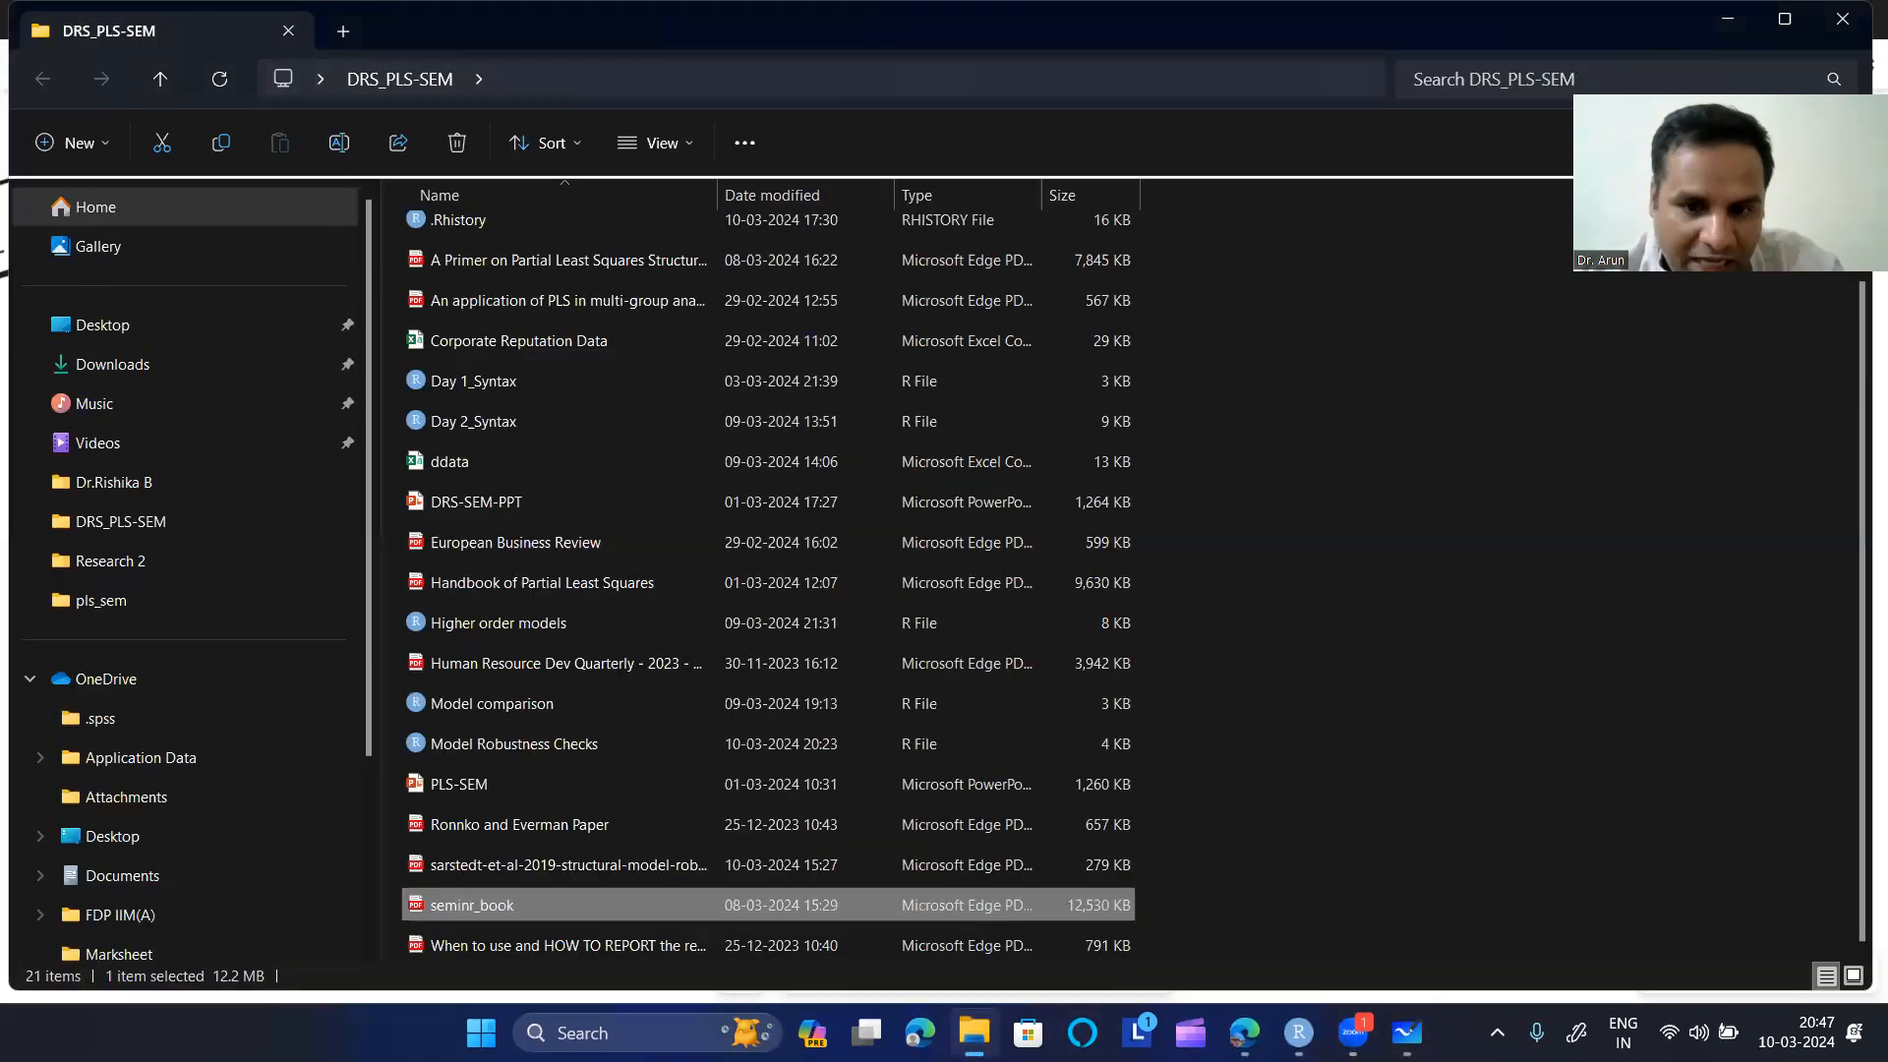
pyautogui.click(1730, 20)
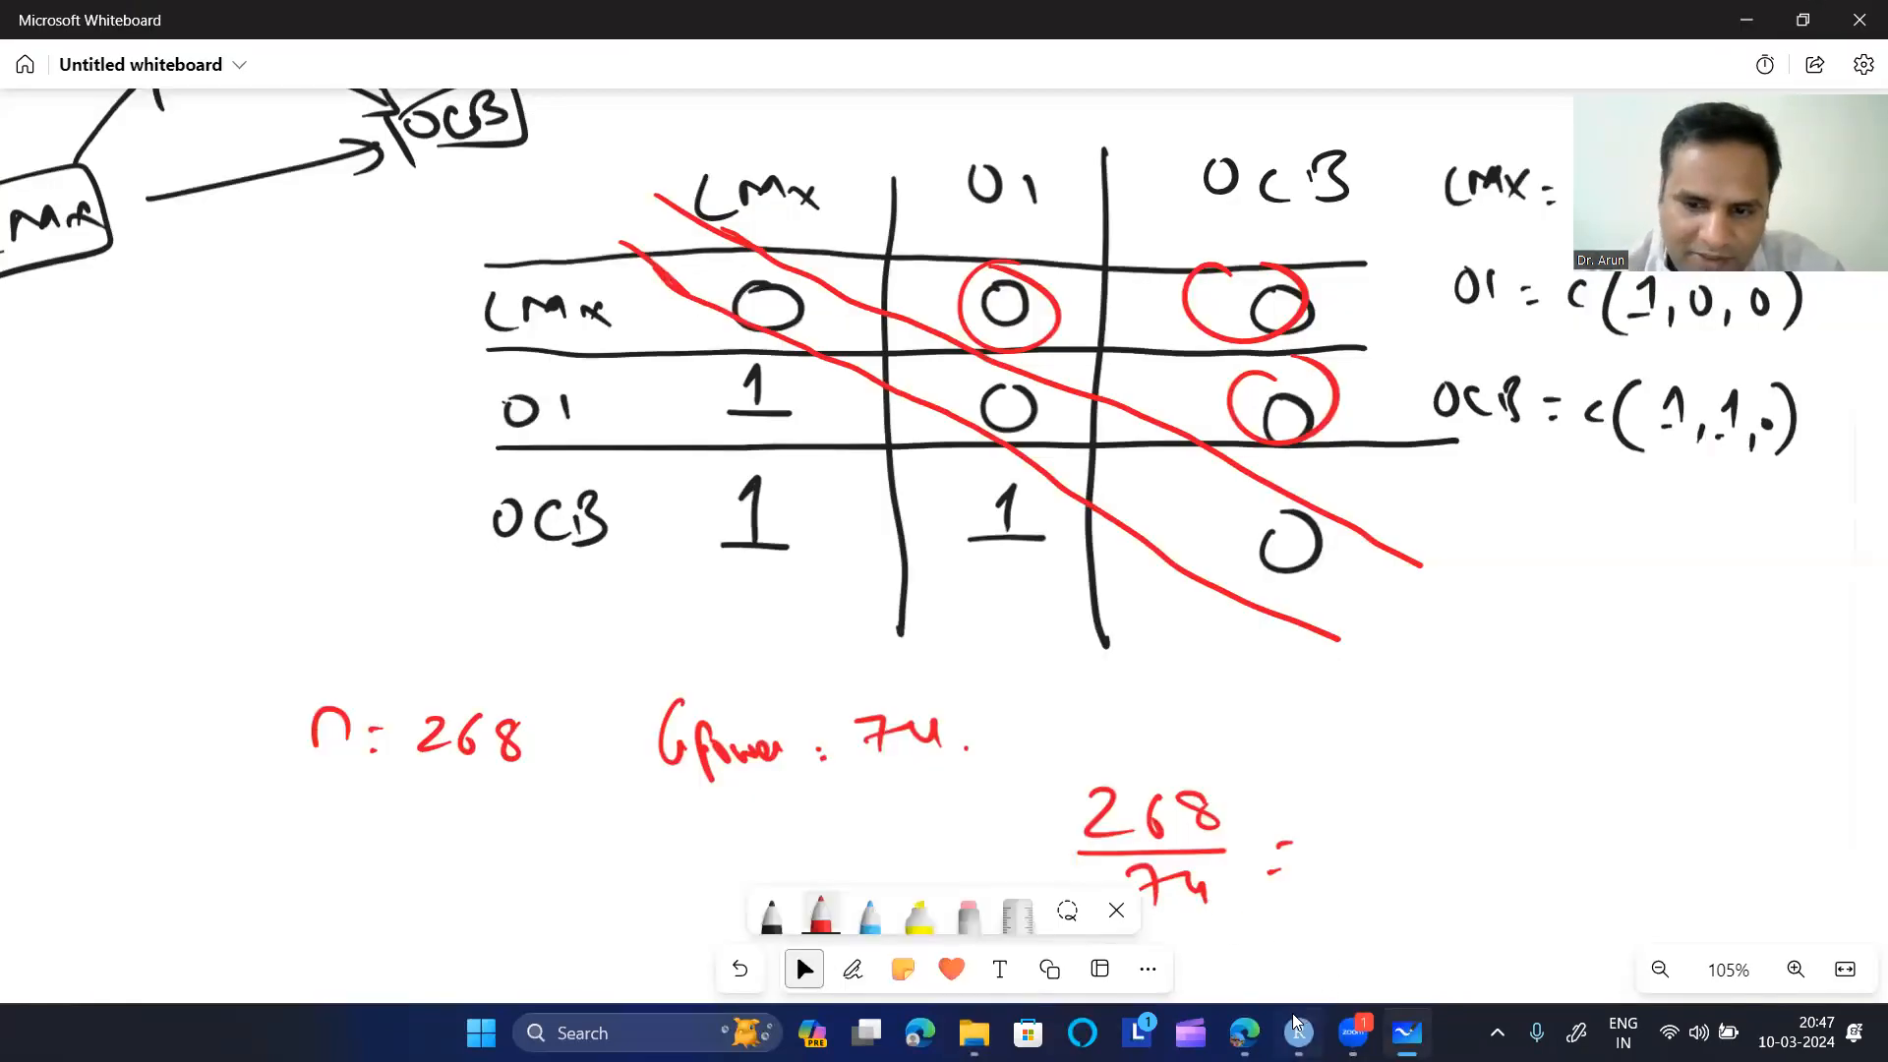
# - Switch to Microsoft Edge and find section 4.5.3 Assessing un-observed heterogeneity in the Final_Thesis (Shodhganga) PDF
pyautogui.click(1243, 1030)
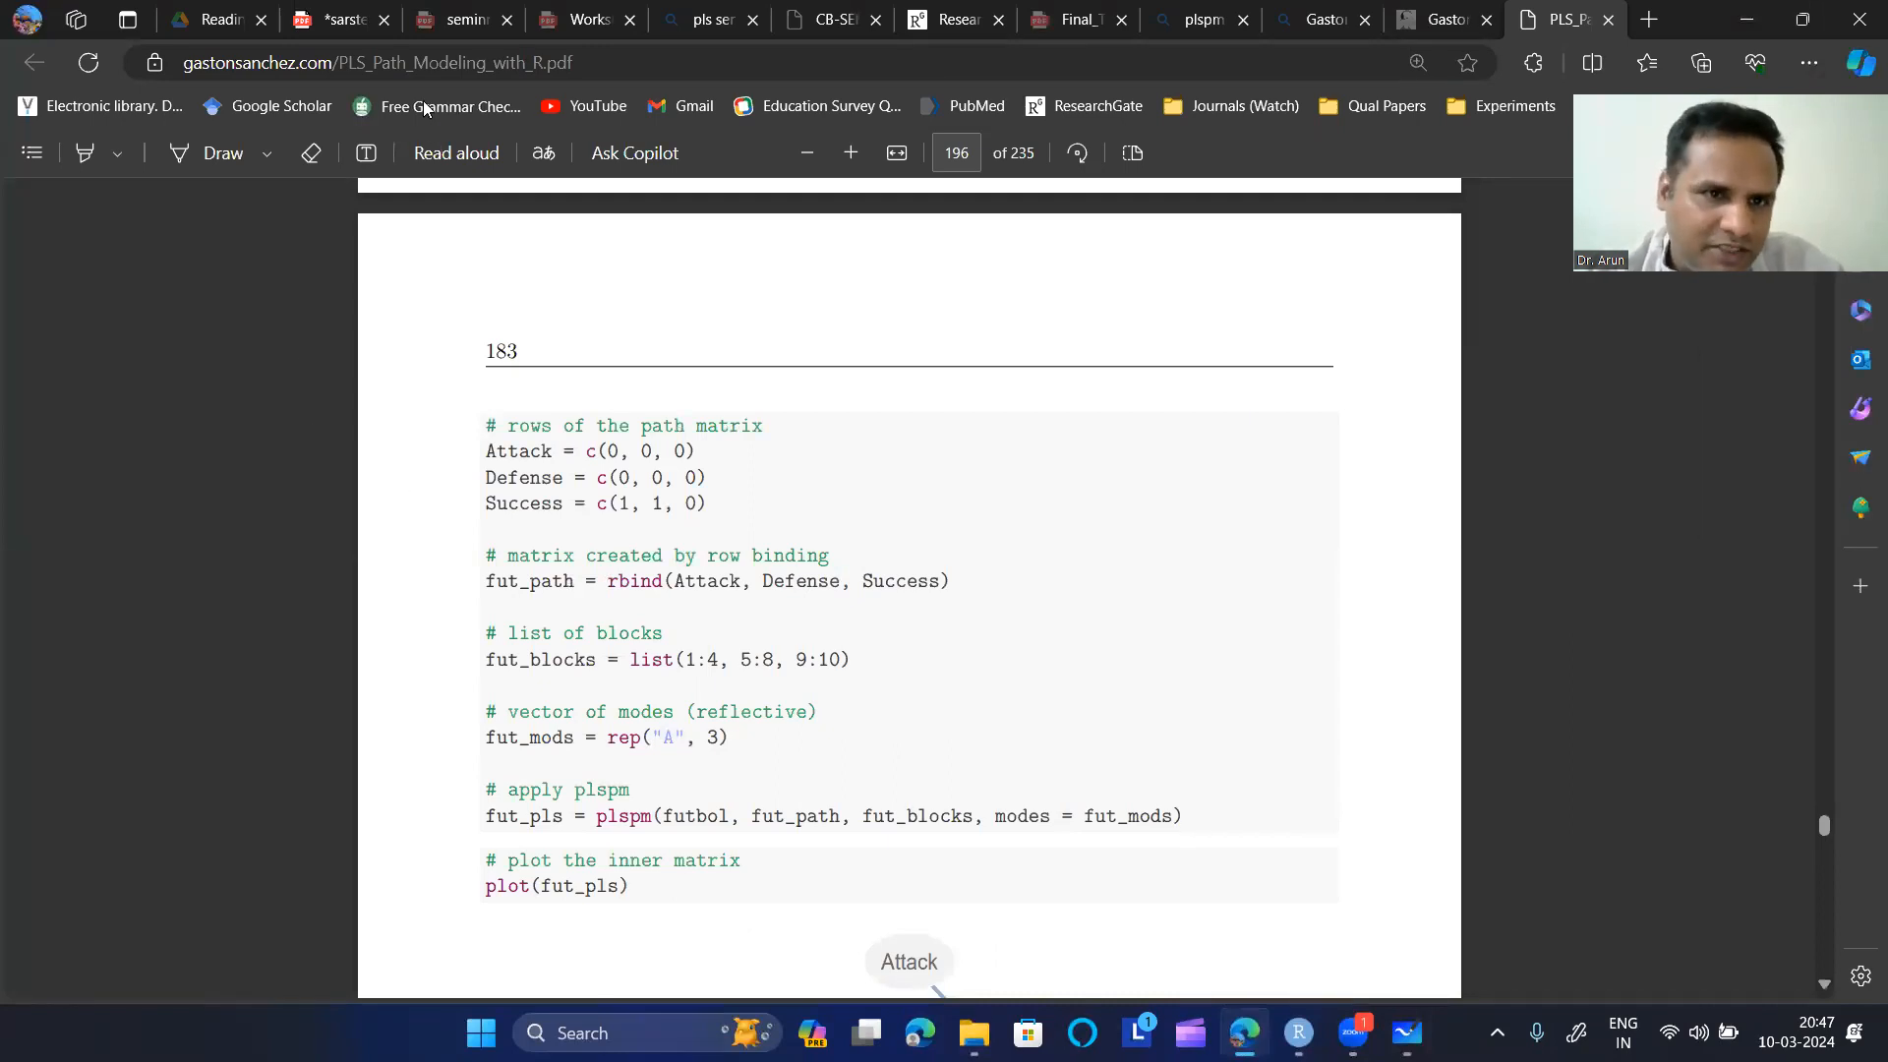
pyautogui.click(450, 20)
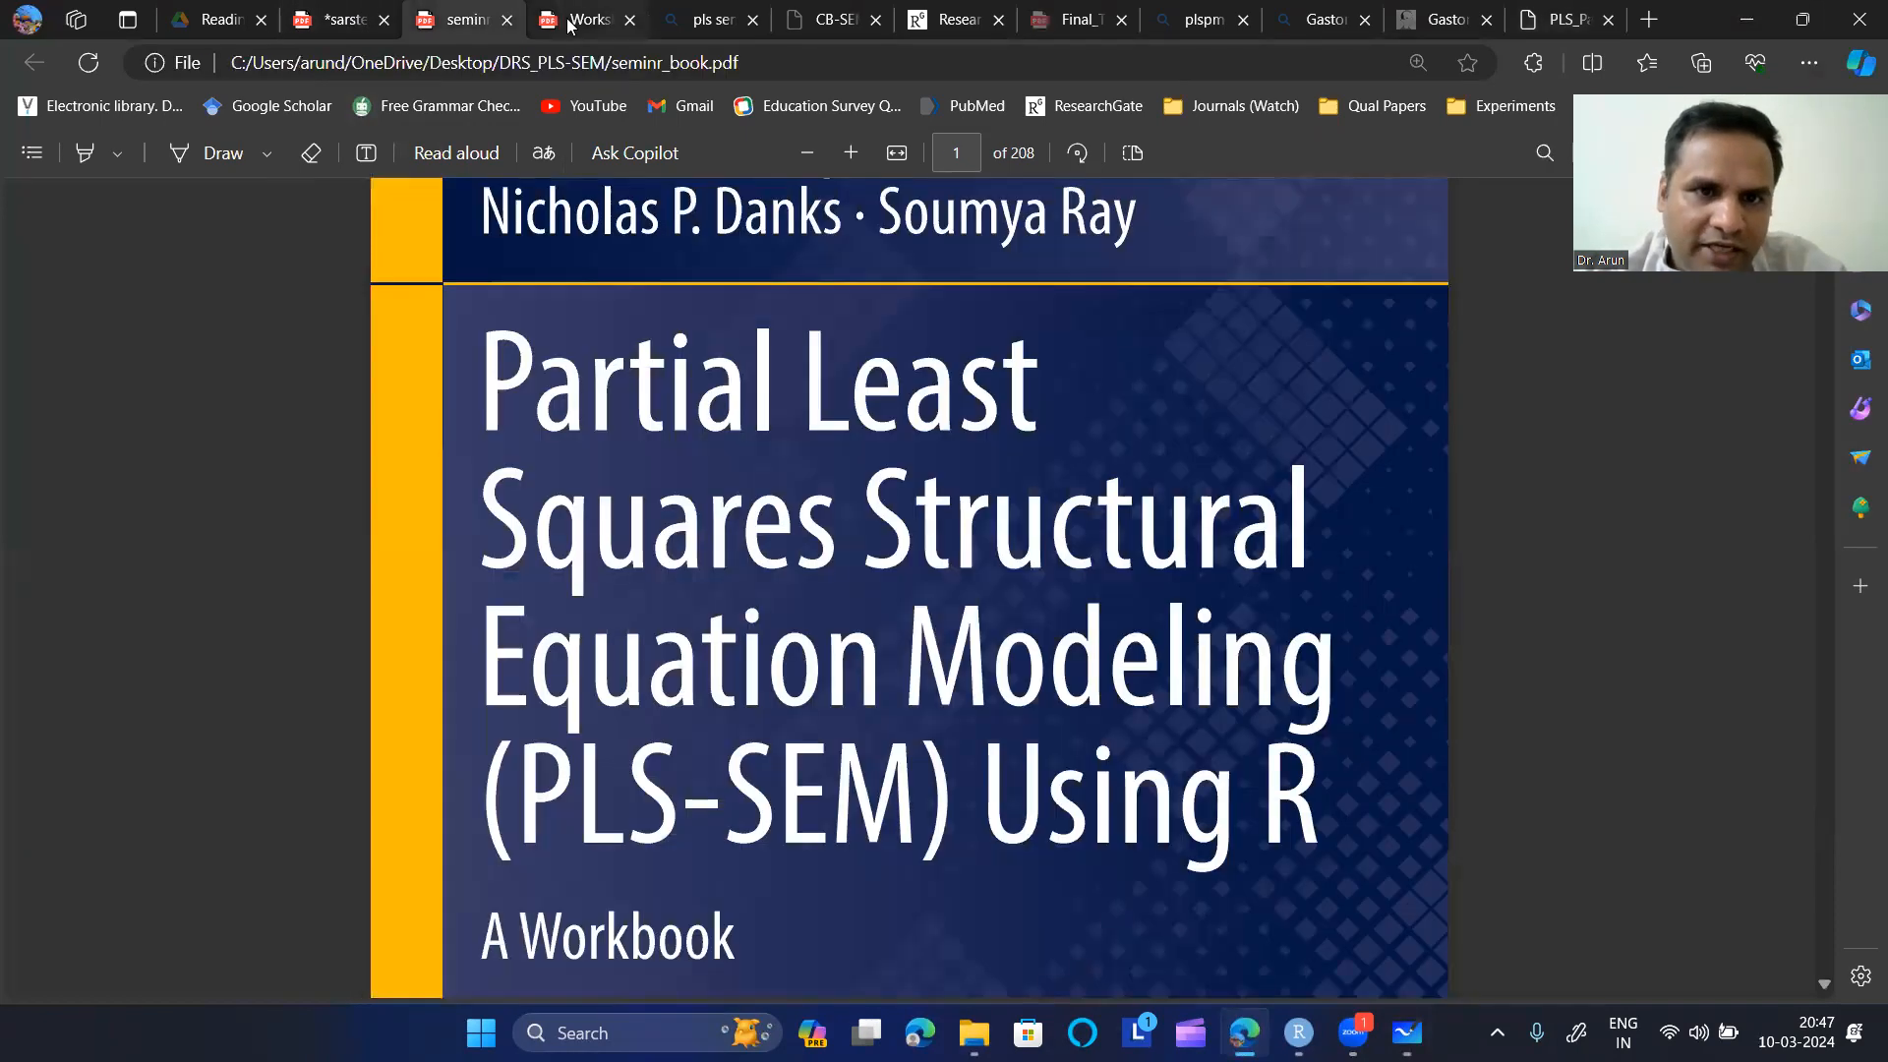
pyautogui.click(570, 21)
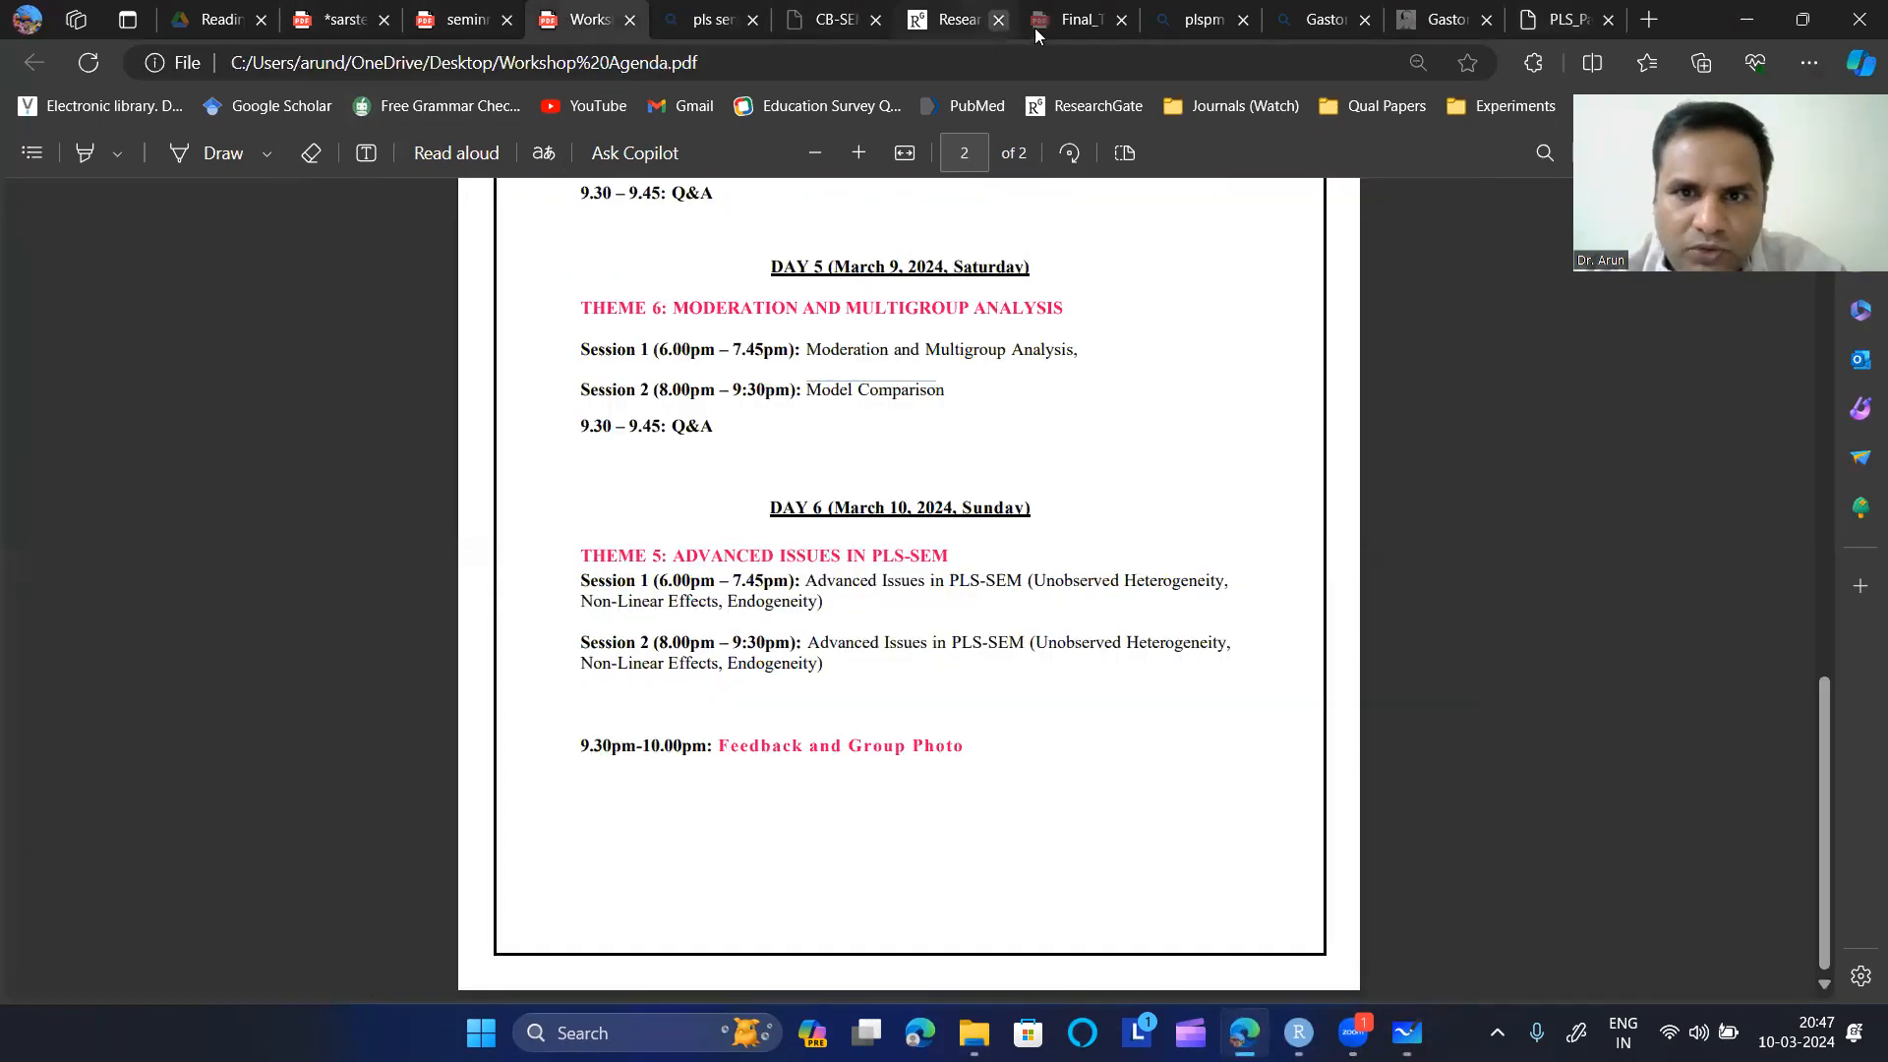
pyautogui.click(1060, 22)
pyautogui.scroll(-10, 853, 767)
pyautogui.scroll(-12, 853, 767)
pyautogui.scroll(-15, 853, 767)
pyautogui.scroll(-5, 853, 767)
pyautogui.scroll(15, 853, 767)
pyautogui.scroll(2, 853, 767)
pyautogui.scroll(-4, 854, 767)
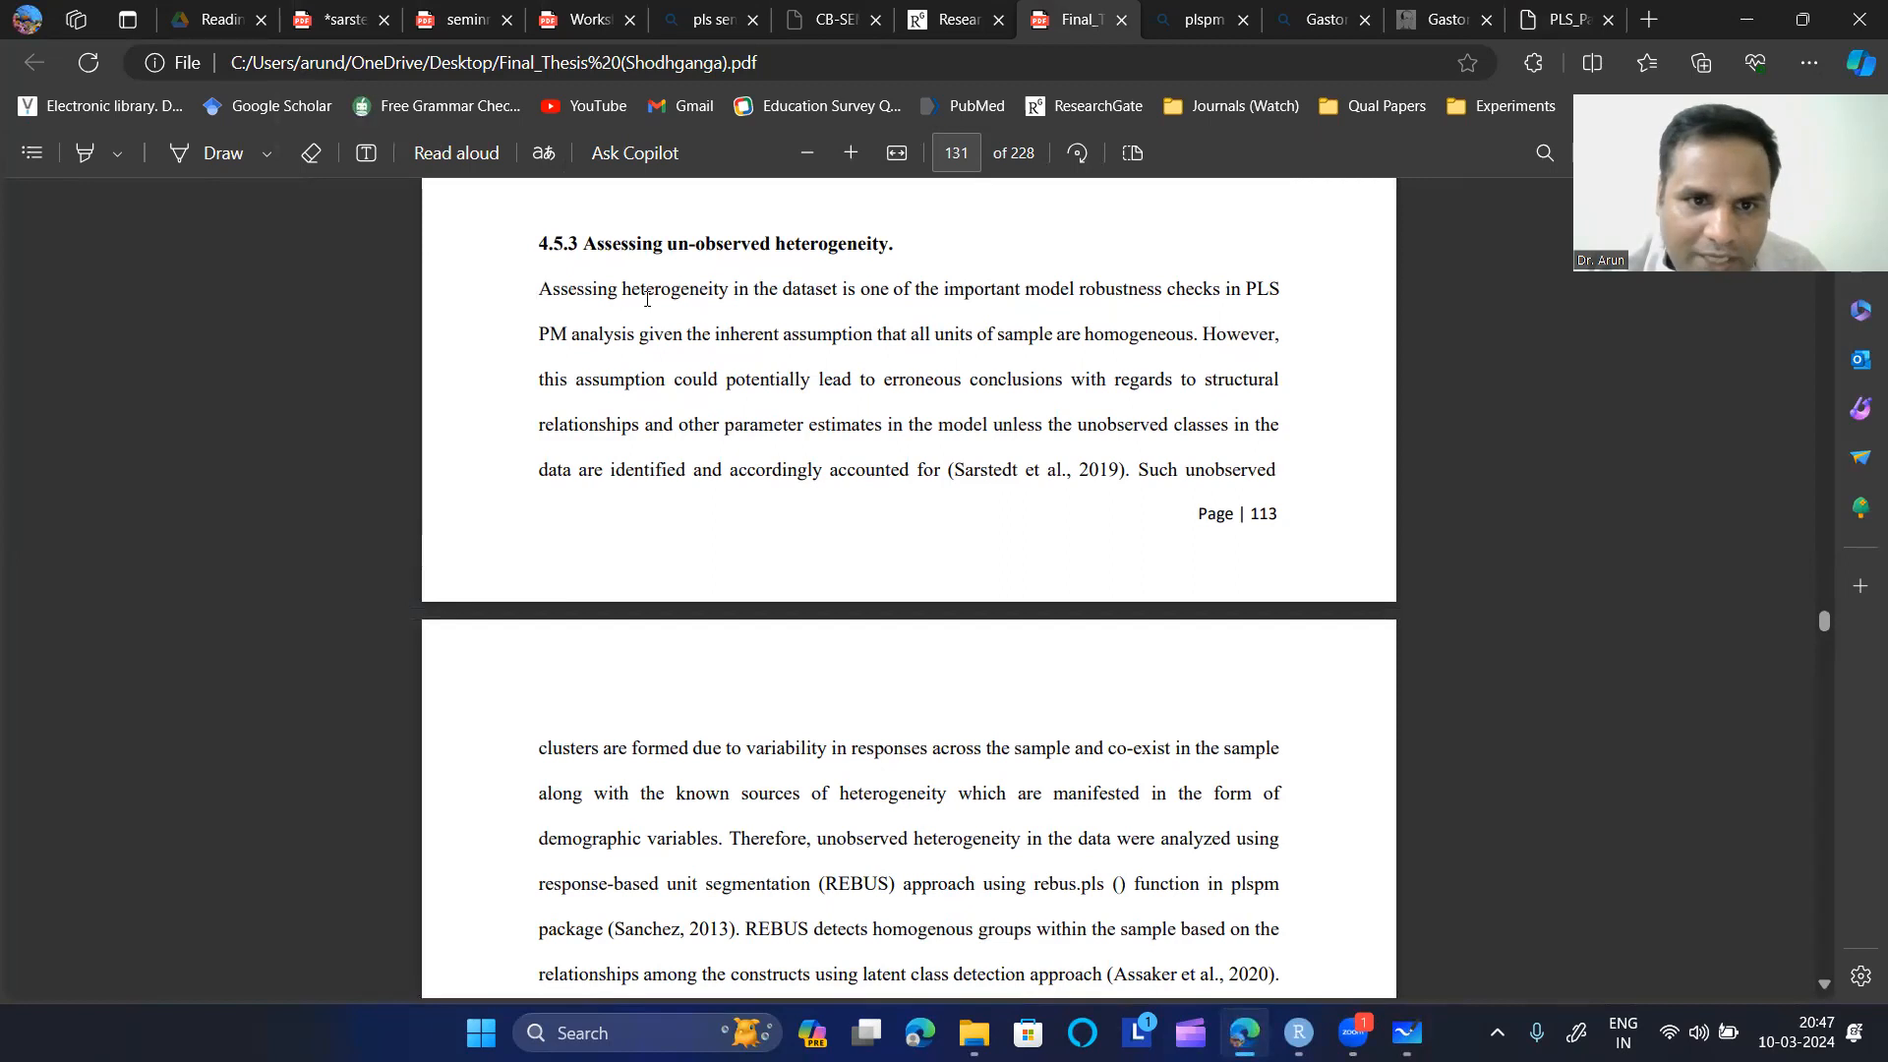
# - Enlarge the thesis page and skim section 4.5.3 through the dendrogram to the GQI and GoF discussion
pyautogui.click(845, 155)
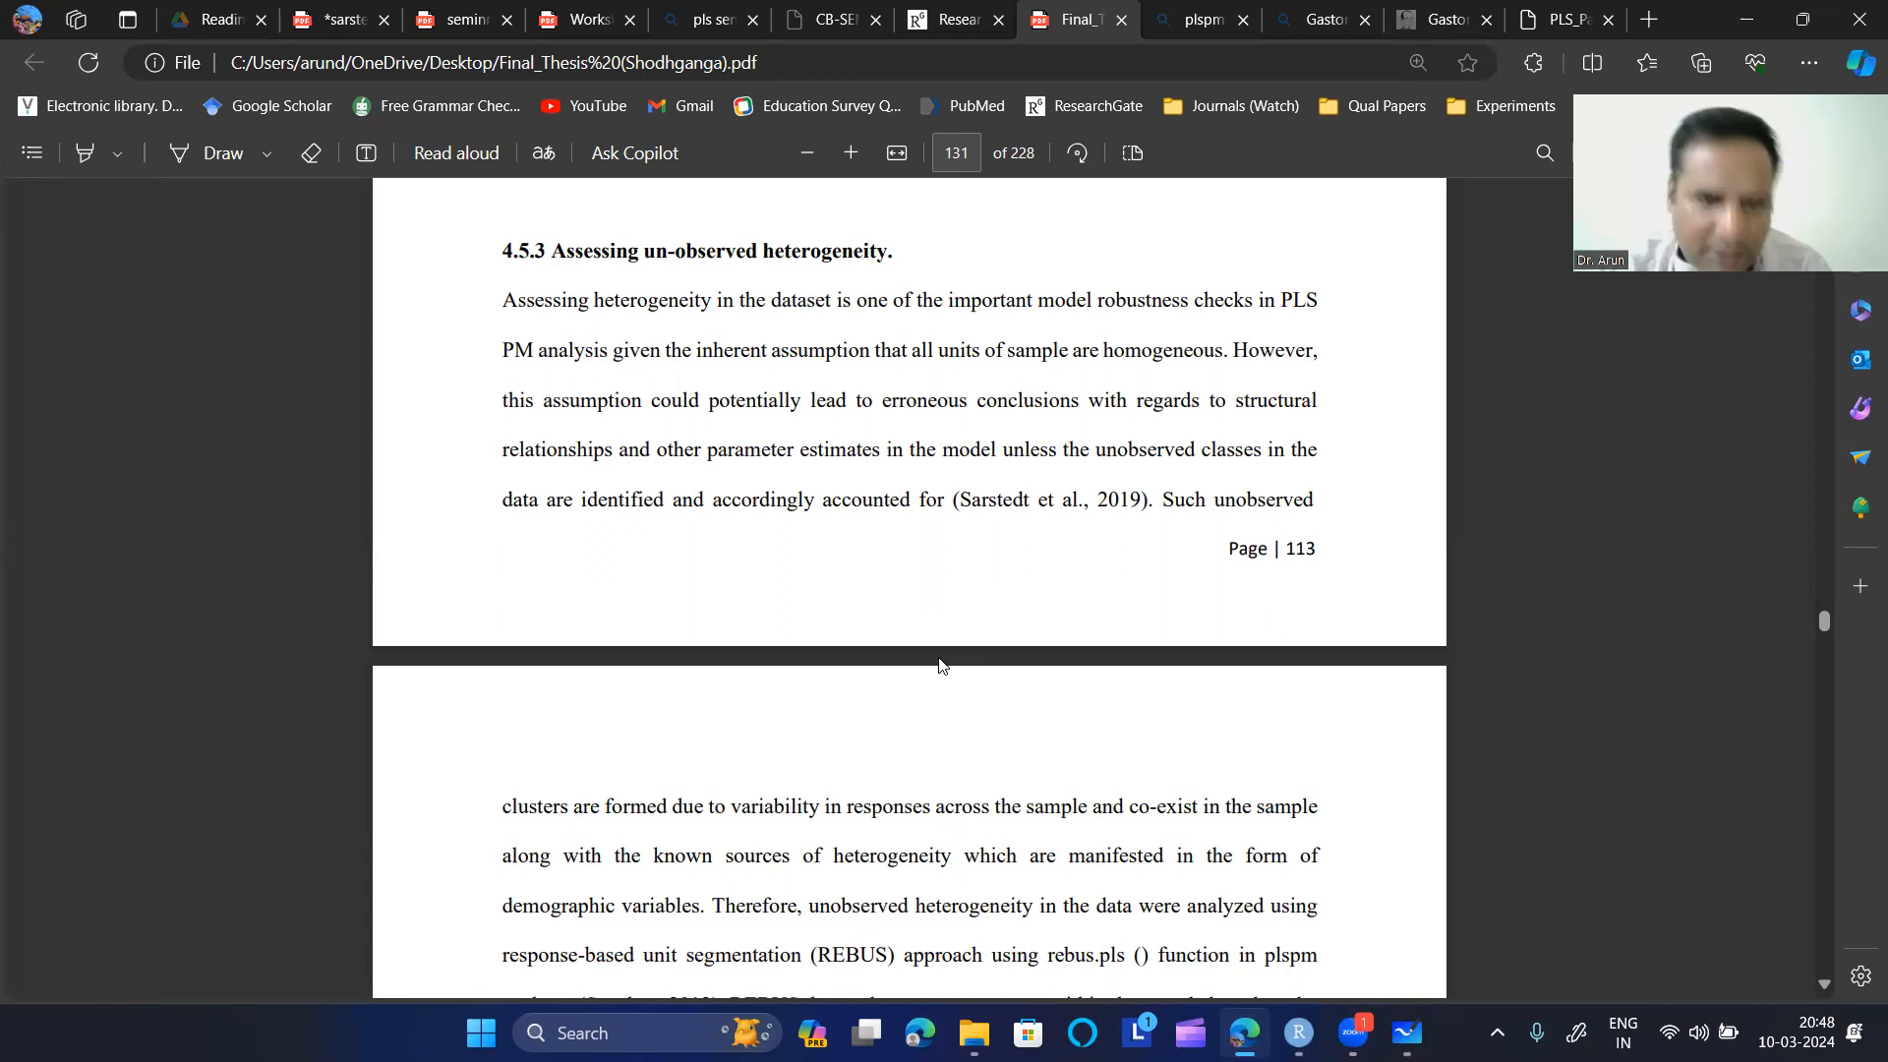
pyautogui.scroll(-15, 939, 666)
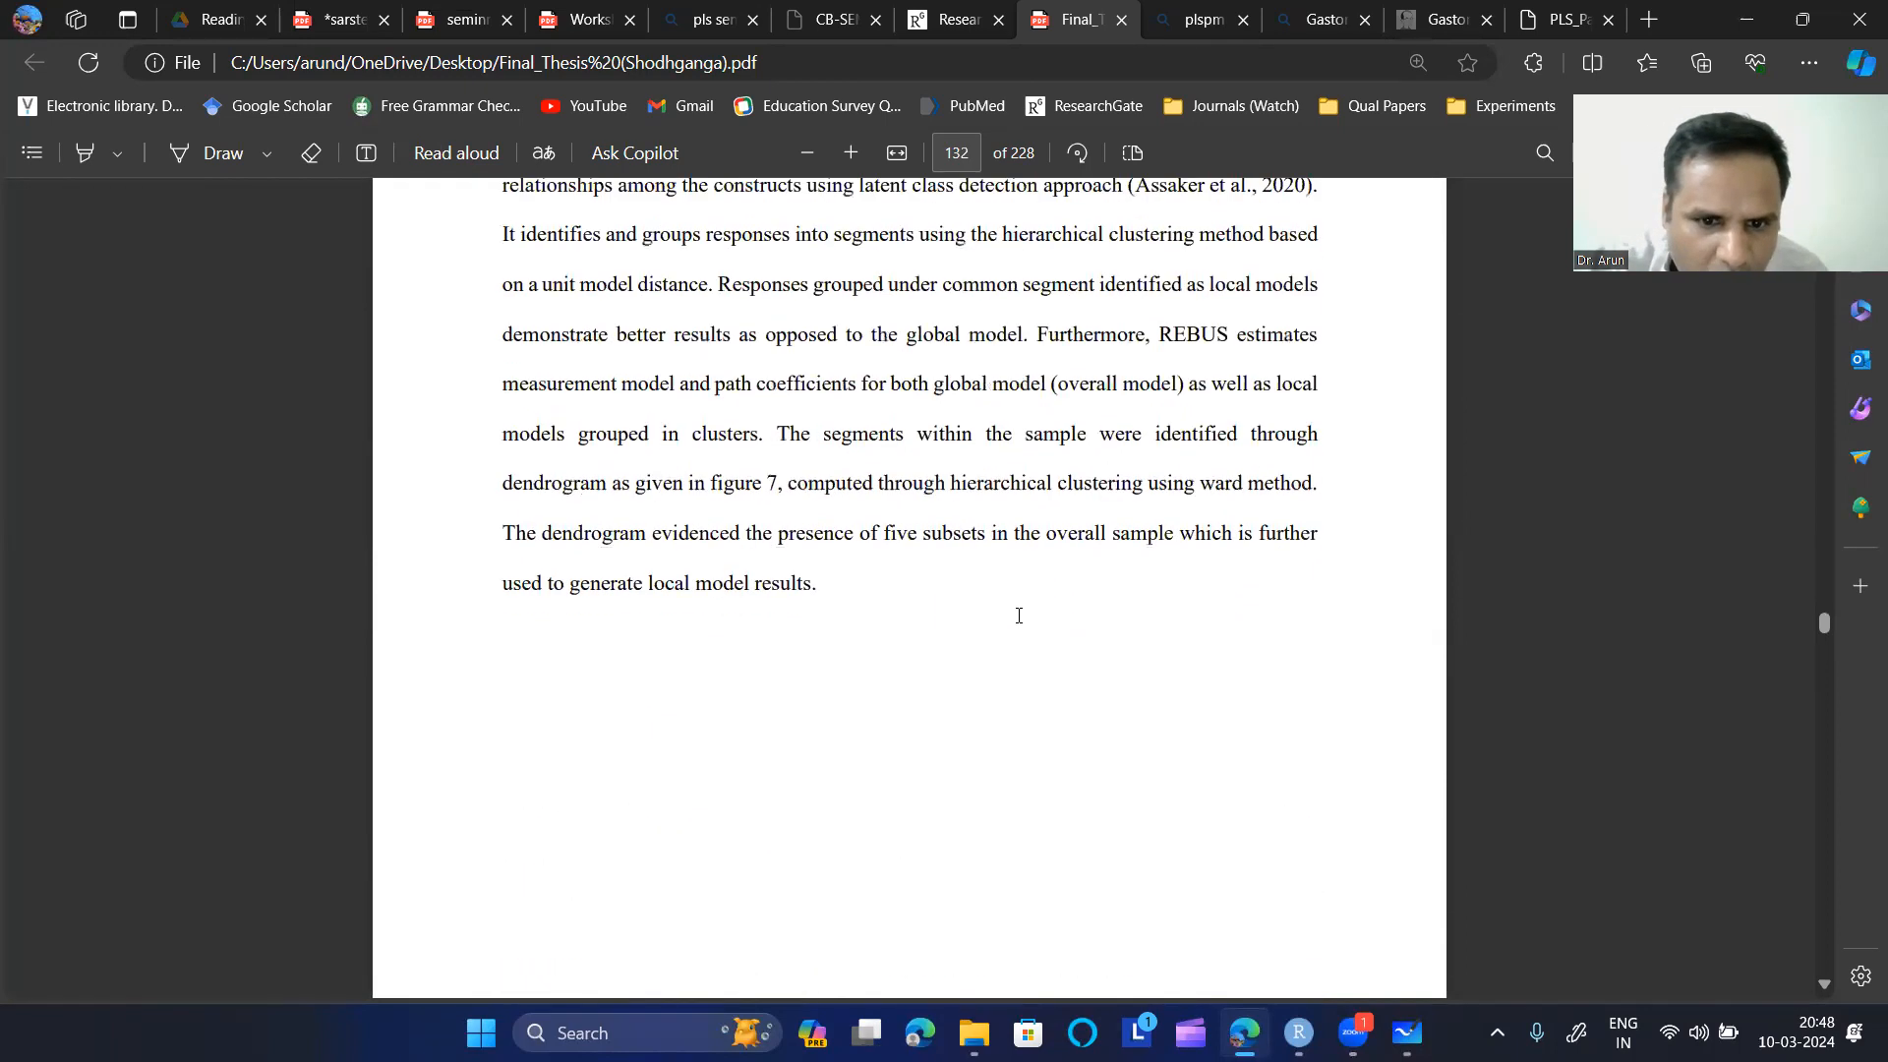
pyautogui.scroll(-5, 1019, 616)
pyautogui.scroll(3, 708, 546)
pyautogui.scroll(-3, 730, 541)
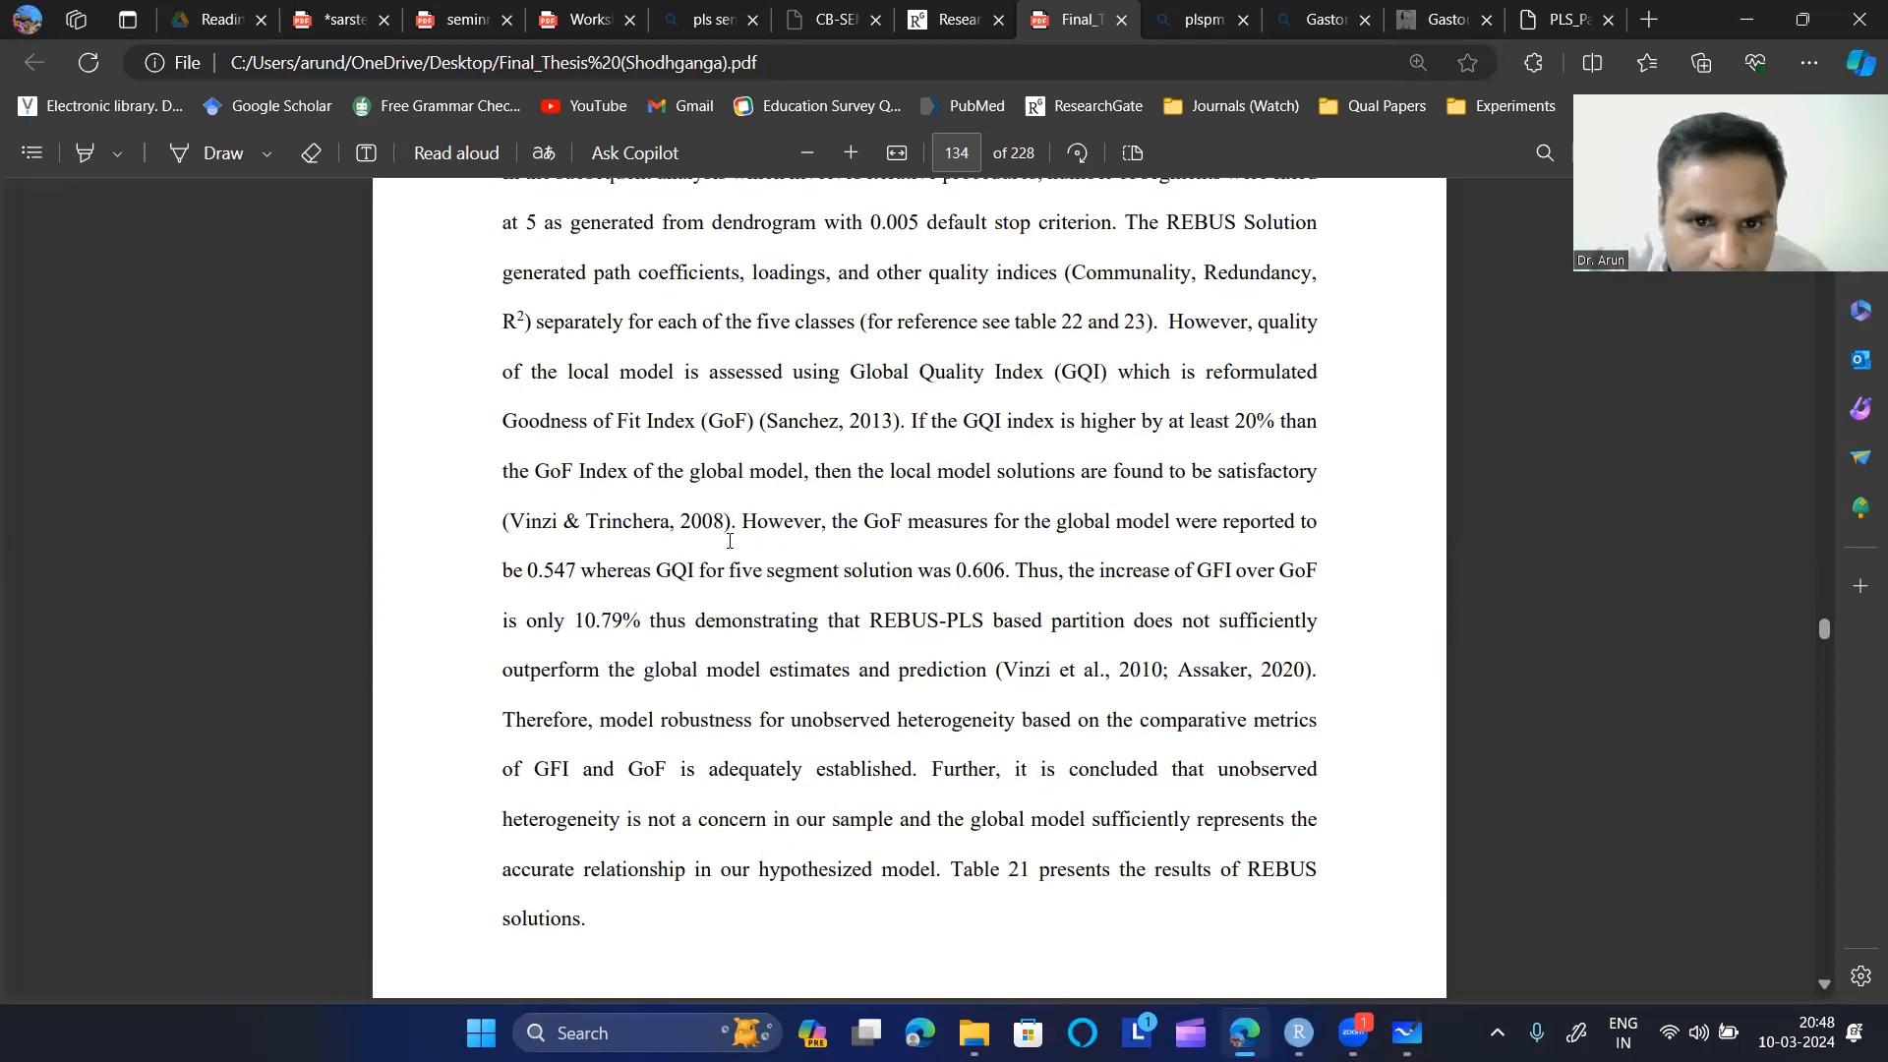
pyautogui.scroll(4, 730, 540)
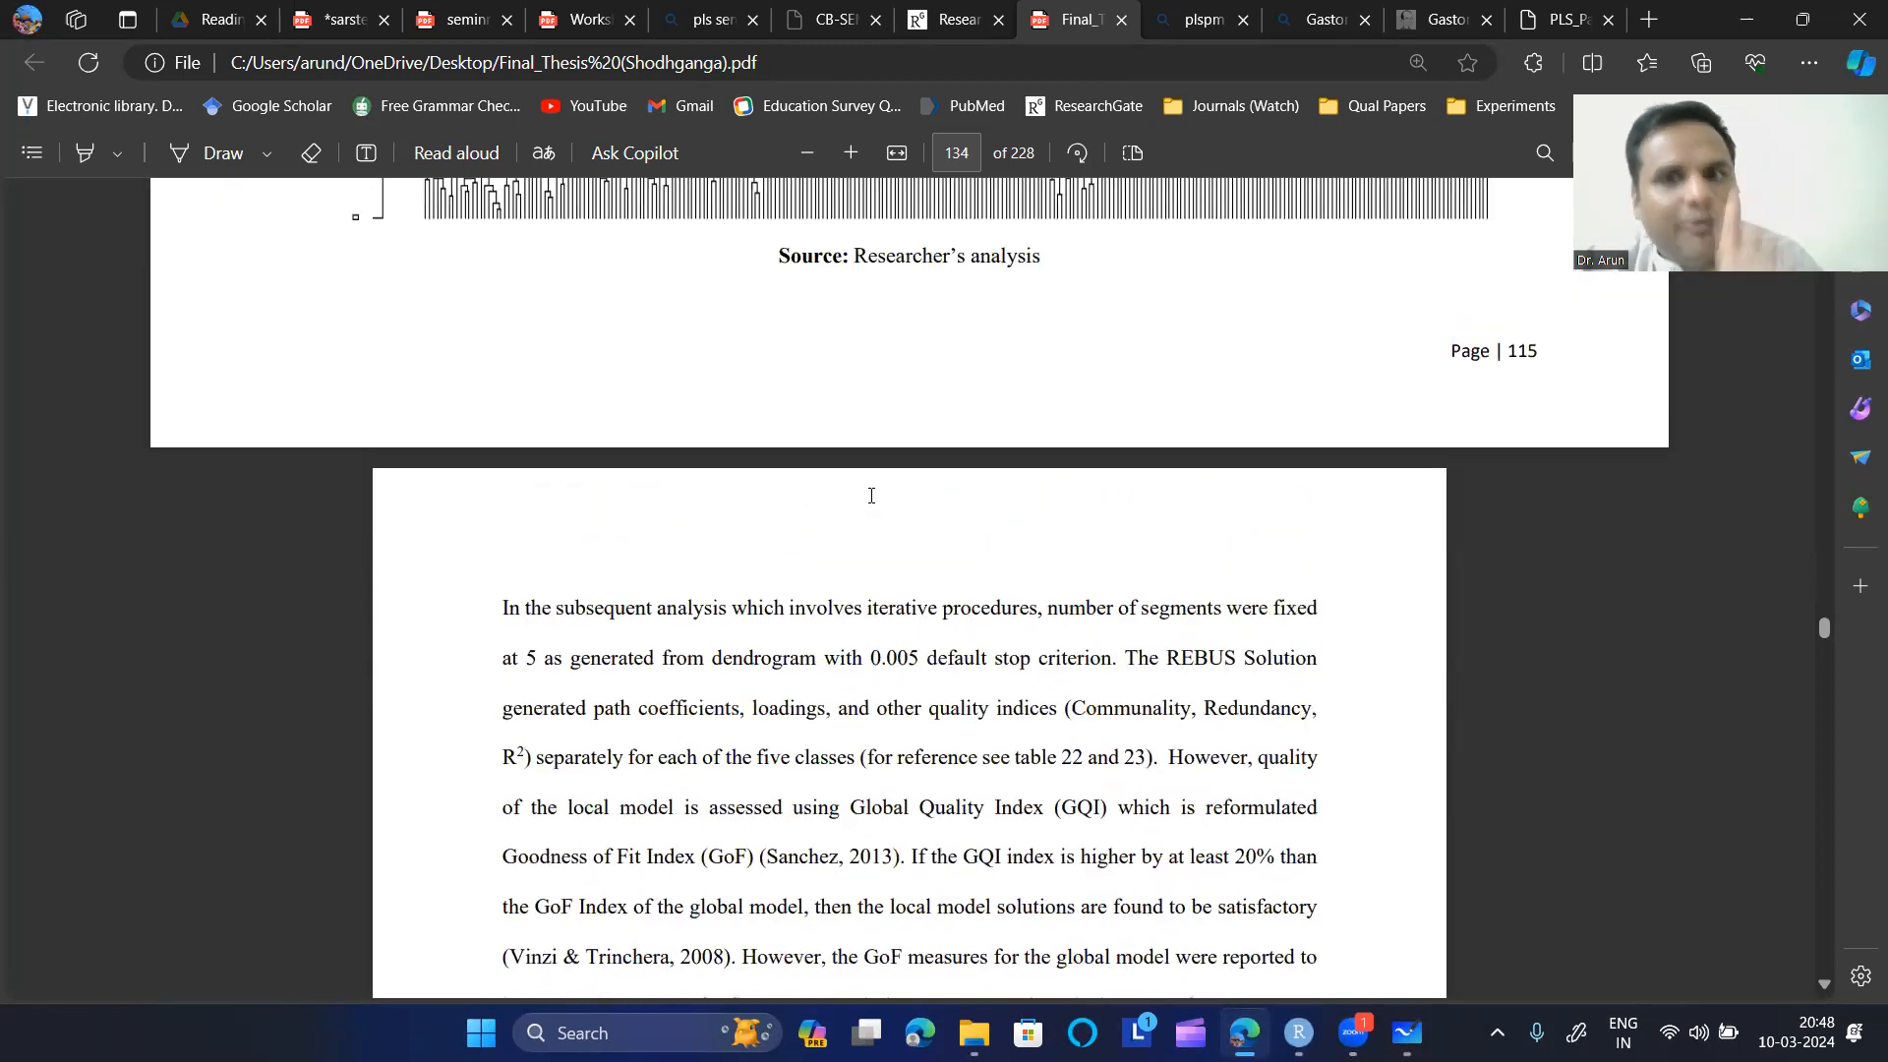
# - Return to the start of section 4.5.3 and highlight the heading Assessing un-observed heterogeneity
pyautogui.scroll(15, 871, 495)
pyautogui.scroll(4, 869, 503)
pyautogui.scroll(-1, 870, 502)
pyautogui.scroll(7, 869, 502)
pyautogui.scroll(-1, 869, 502)
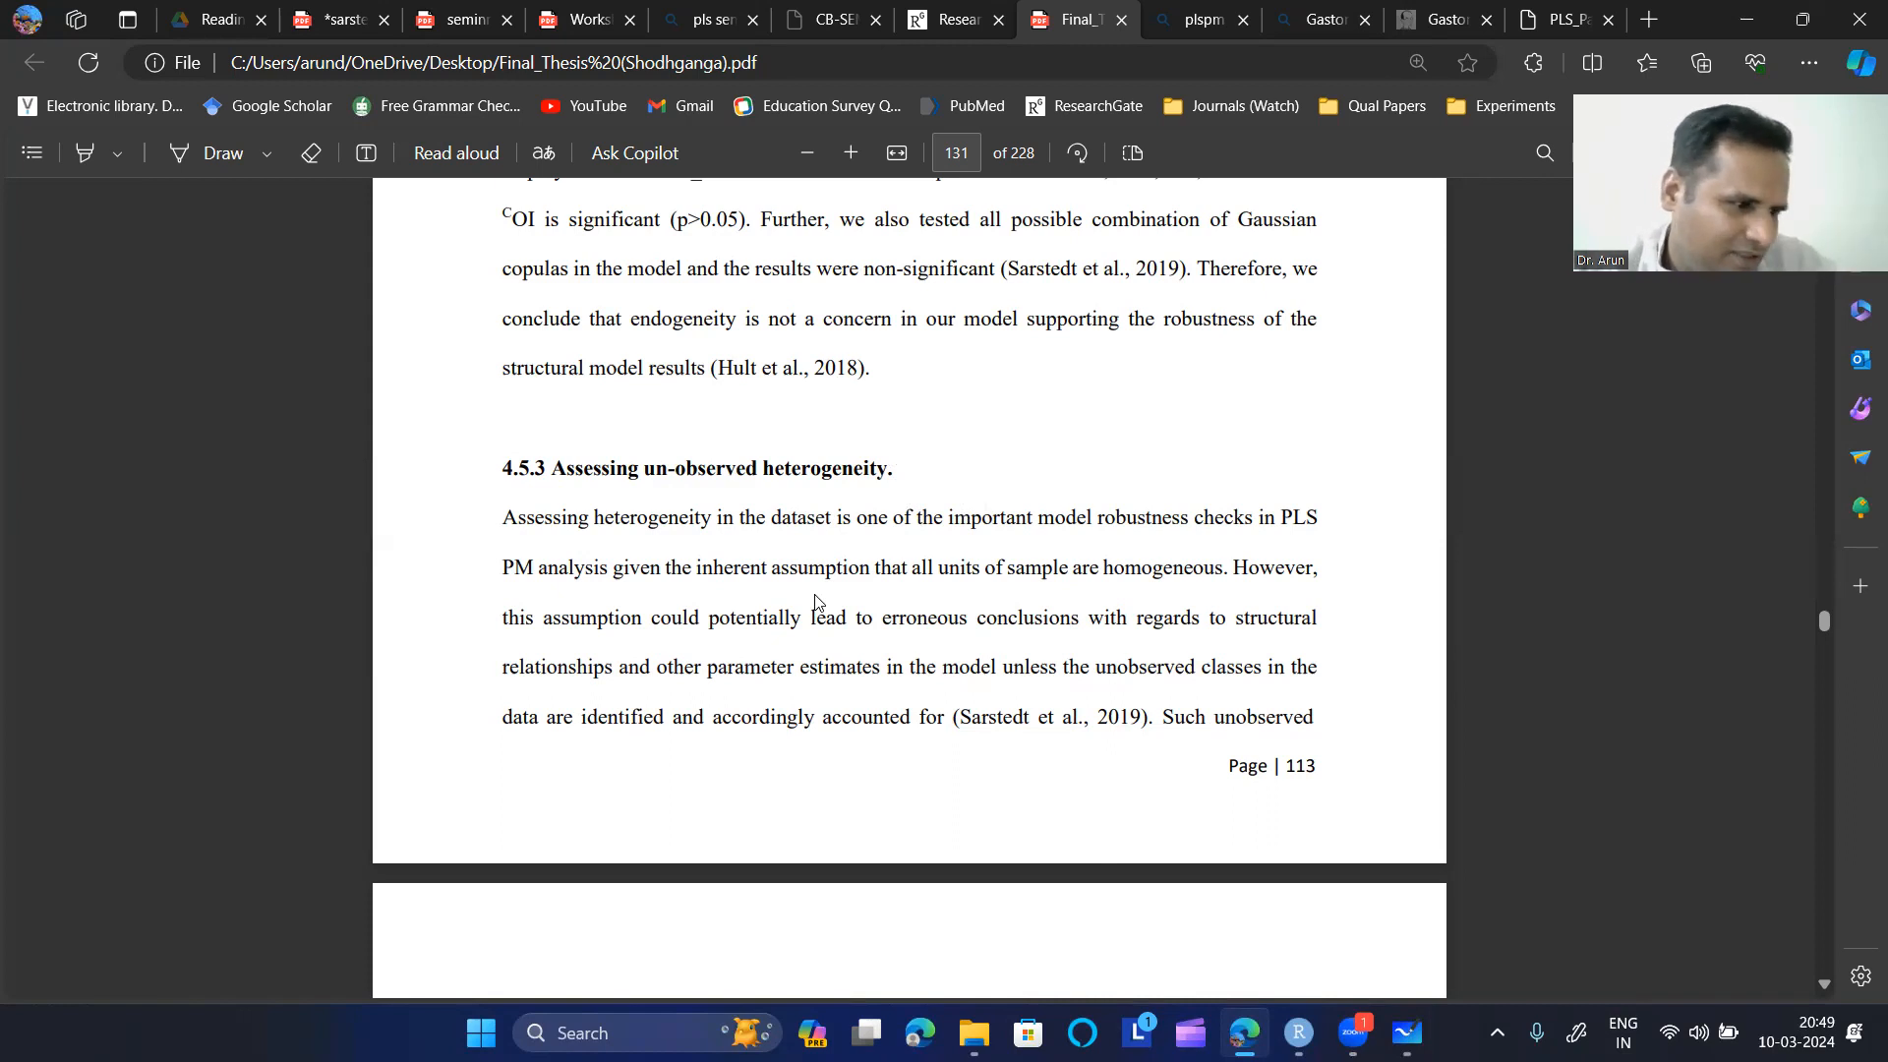
pyautogui.scroll(-2, 896, 502)
pyautogui.scroll(2, 901, 493)
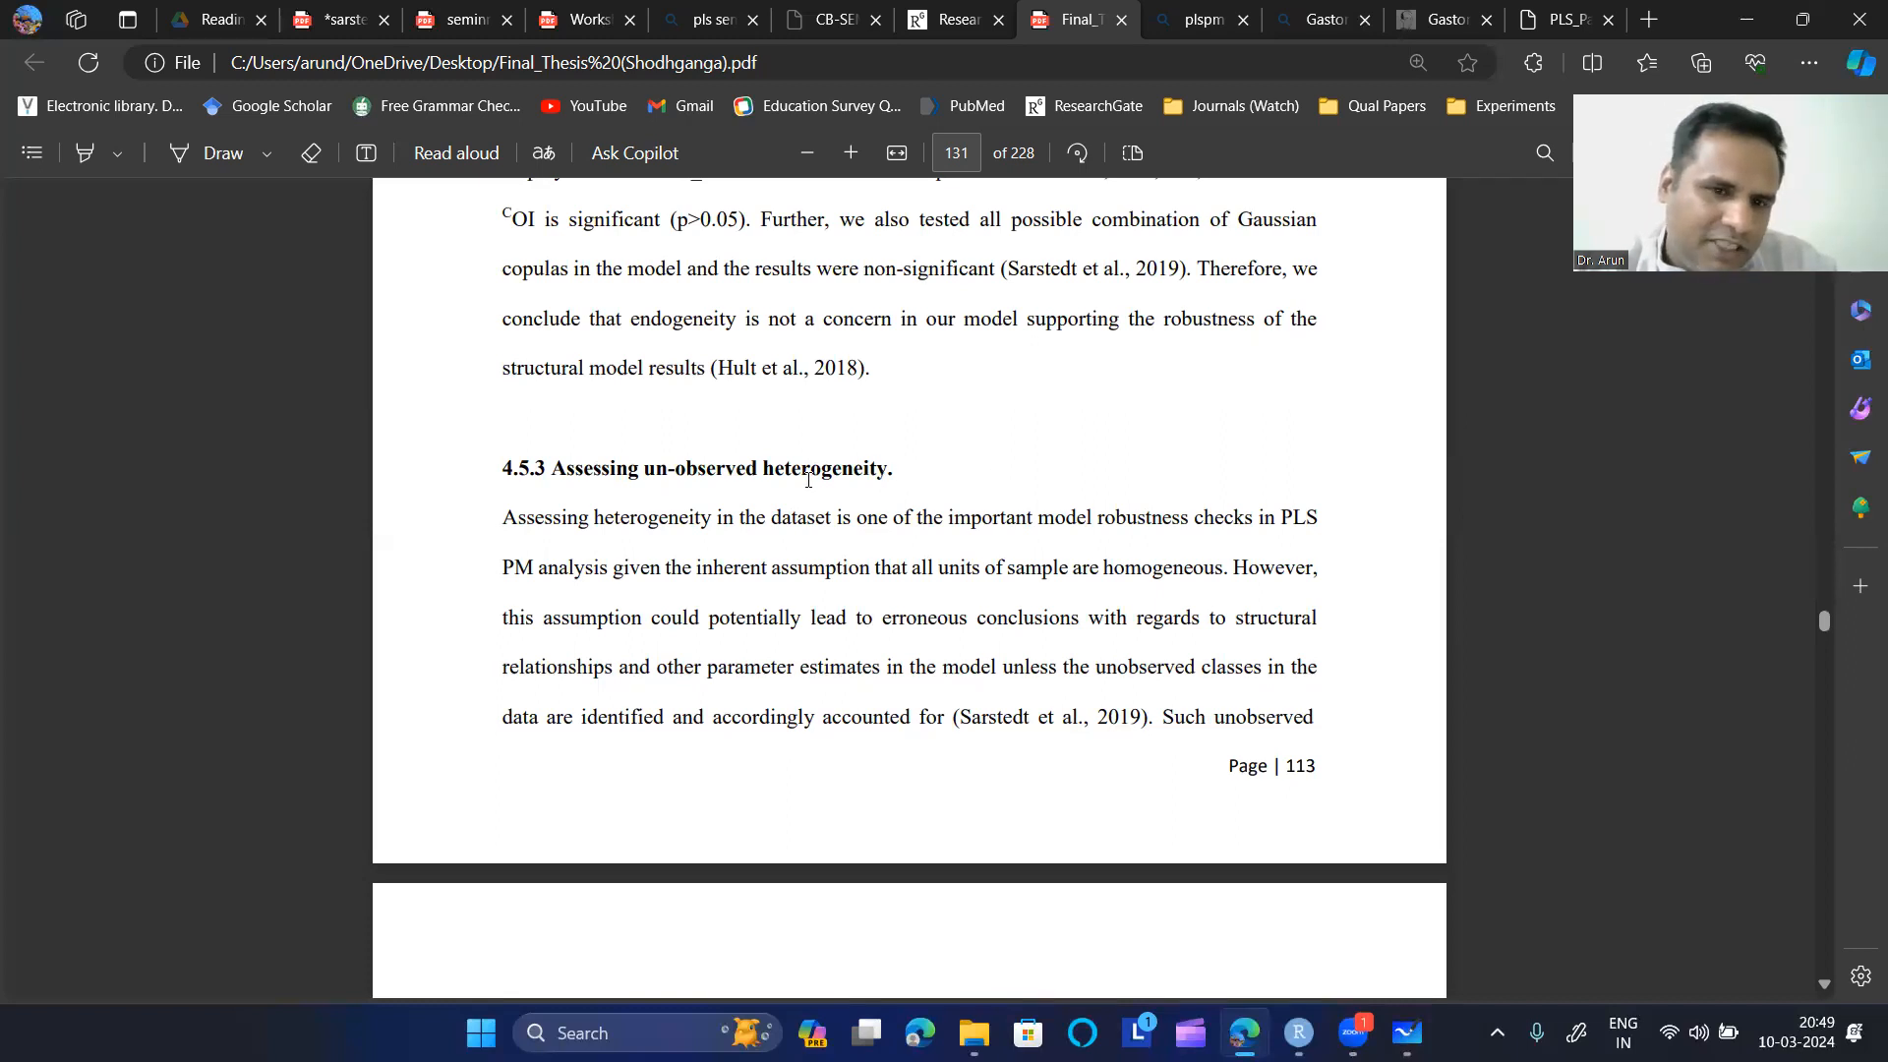
pyautogui.moveTo(496, 466); pyautogui.dragTo(907, 470)
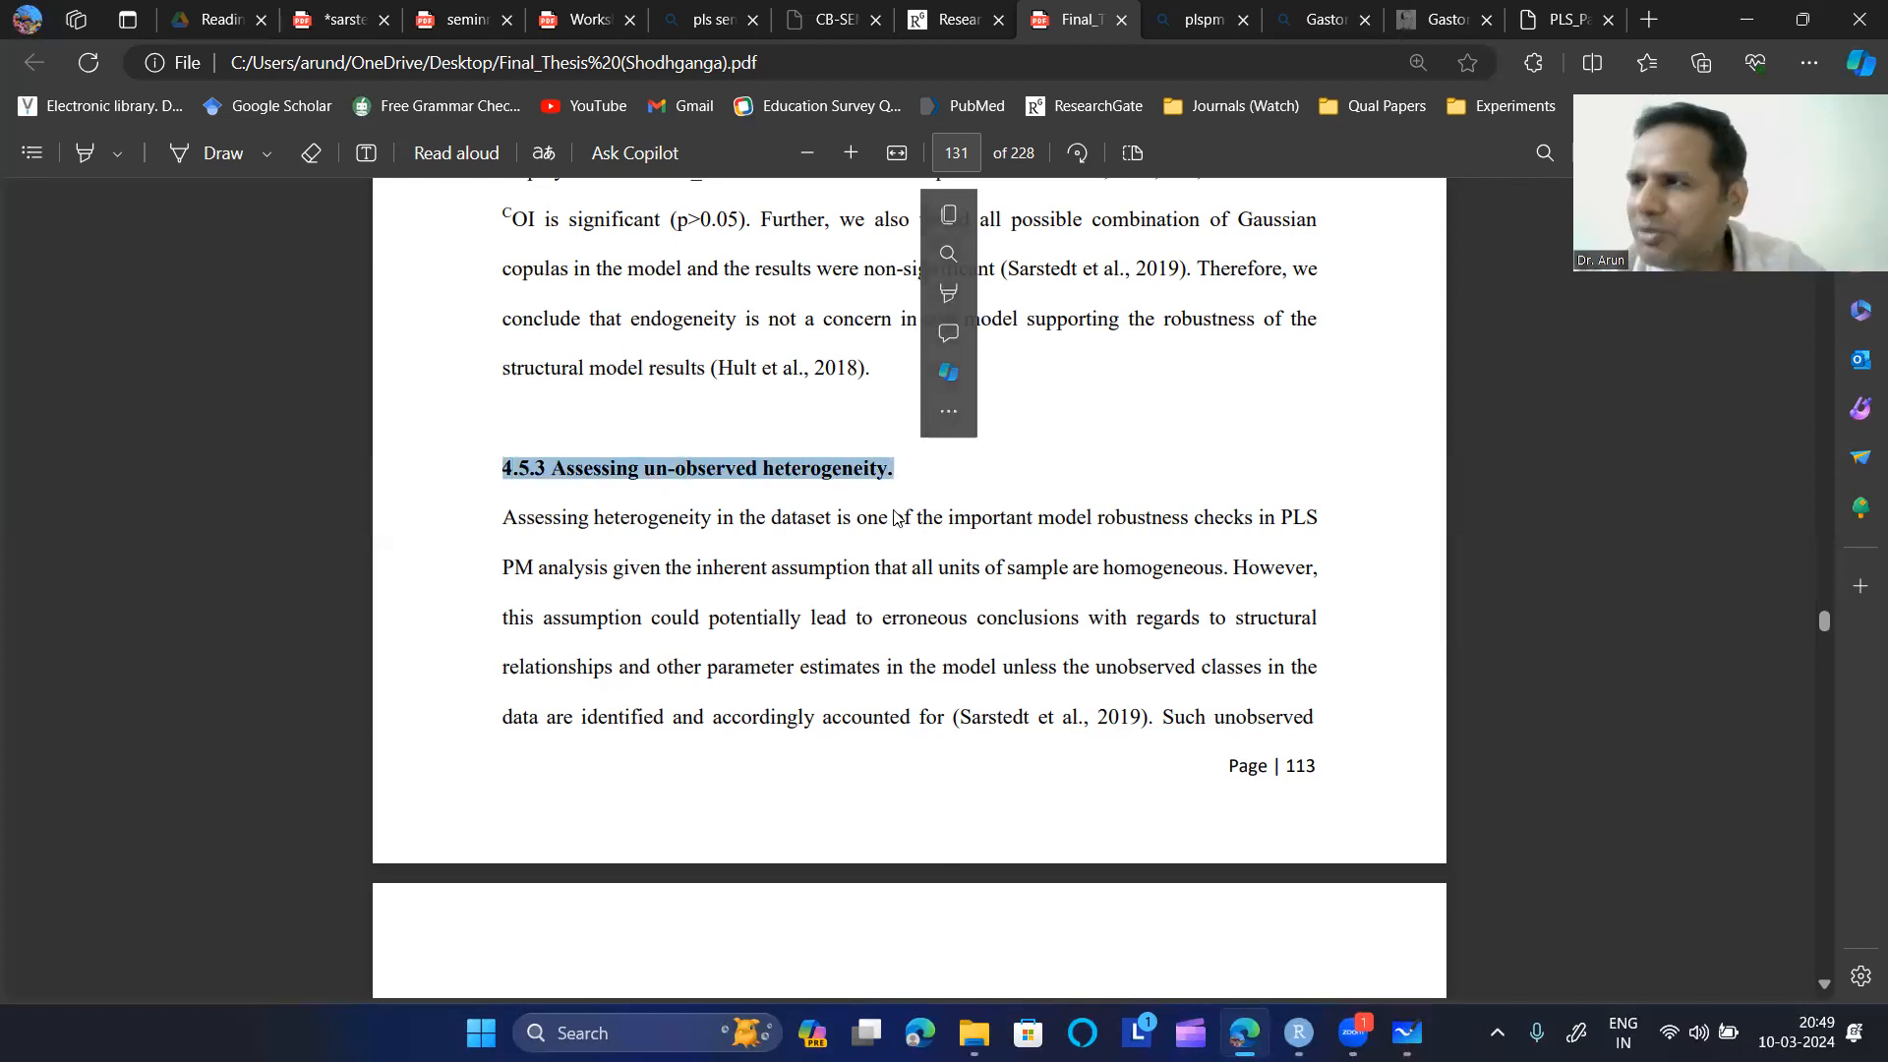
pyautogui.click(932, 480)
pyautogui.moveTo(553, 469); pyautogui.dragTo(913, 476)
pyautogui.click(916, 479)
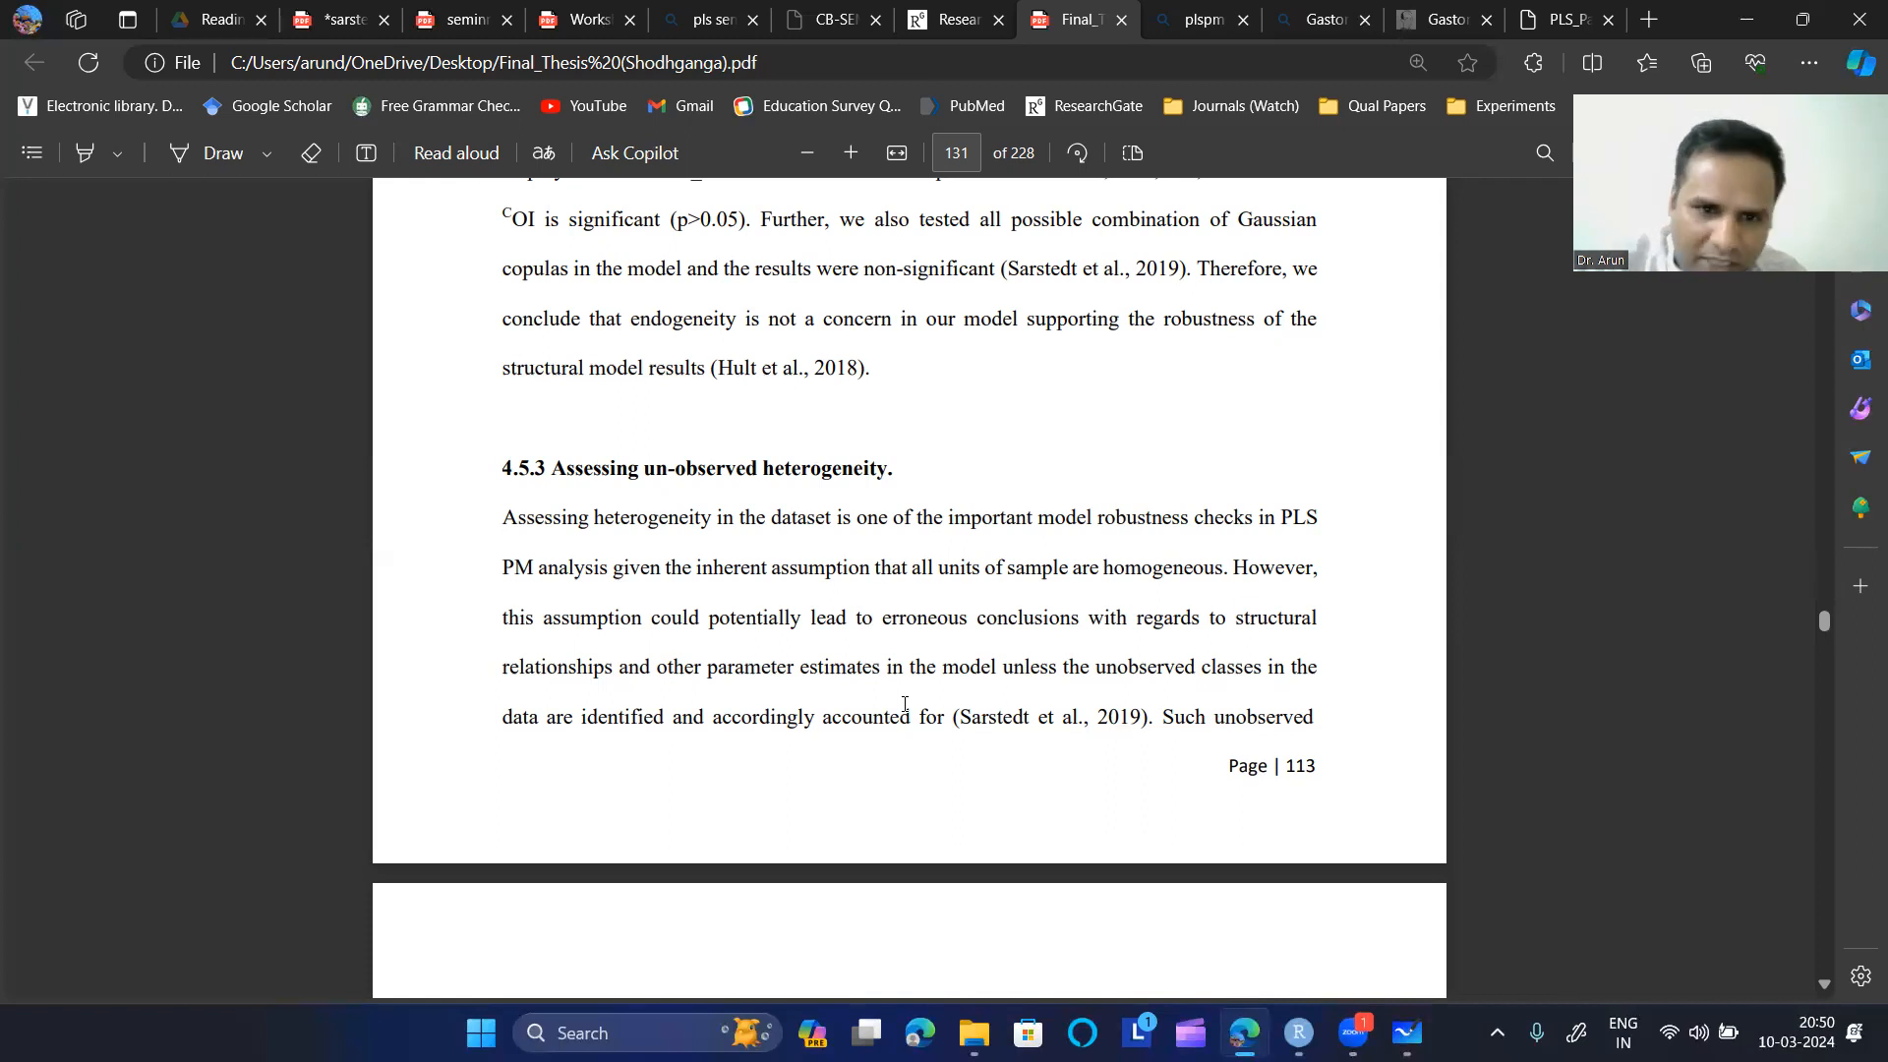
# - Read how section 4.5.3 justifies the heterogeneity check and describes the REBUS approach with the rebus.pls() function
pyautogui.scroll(-10, 904, 704)
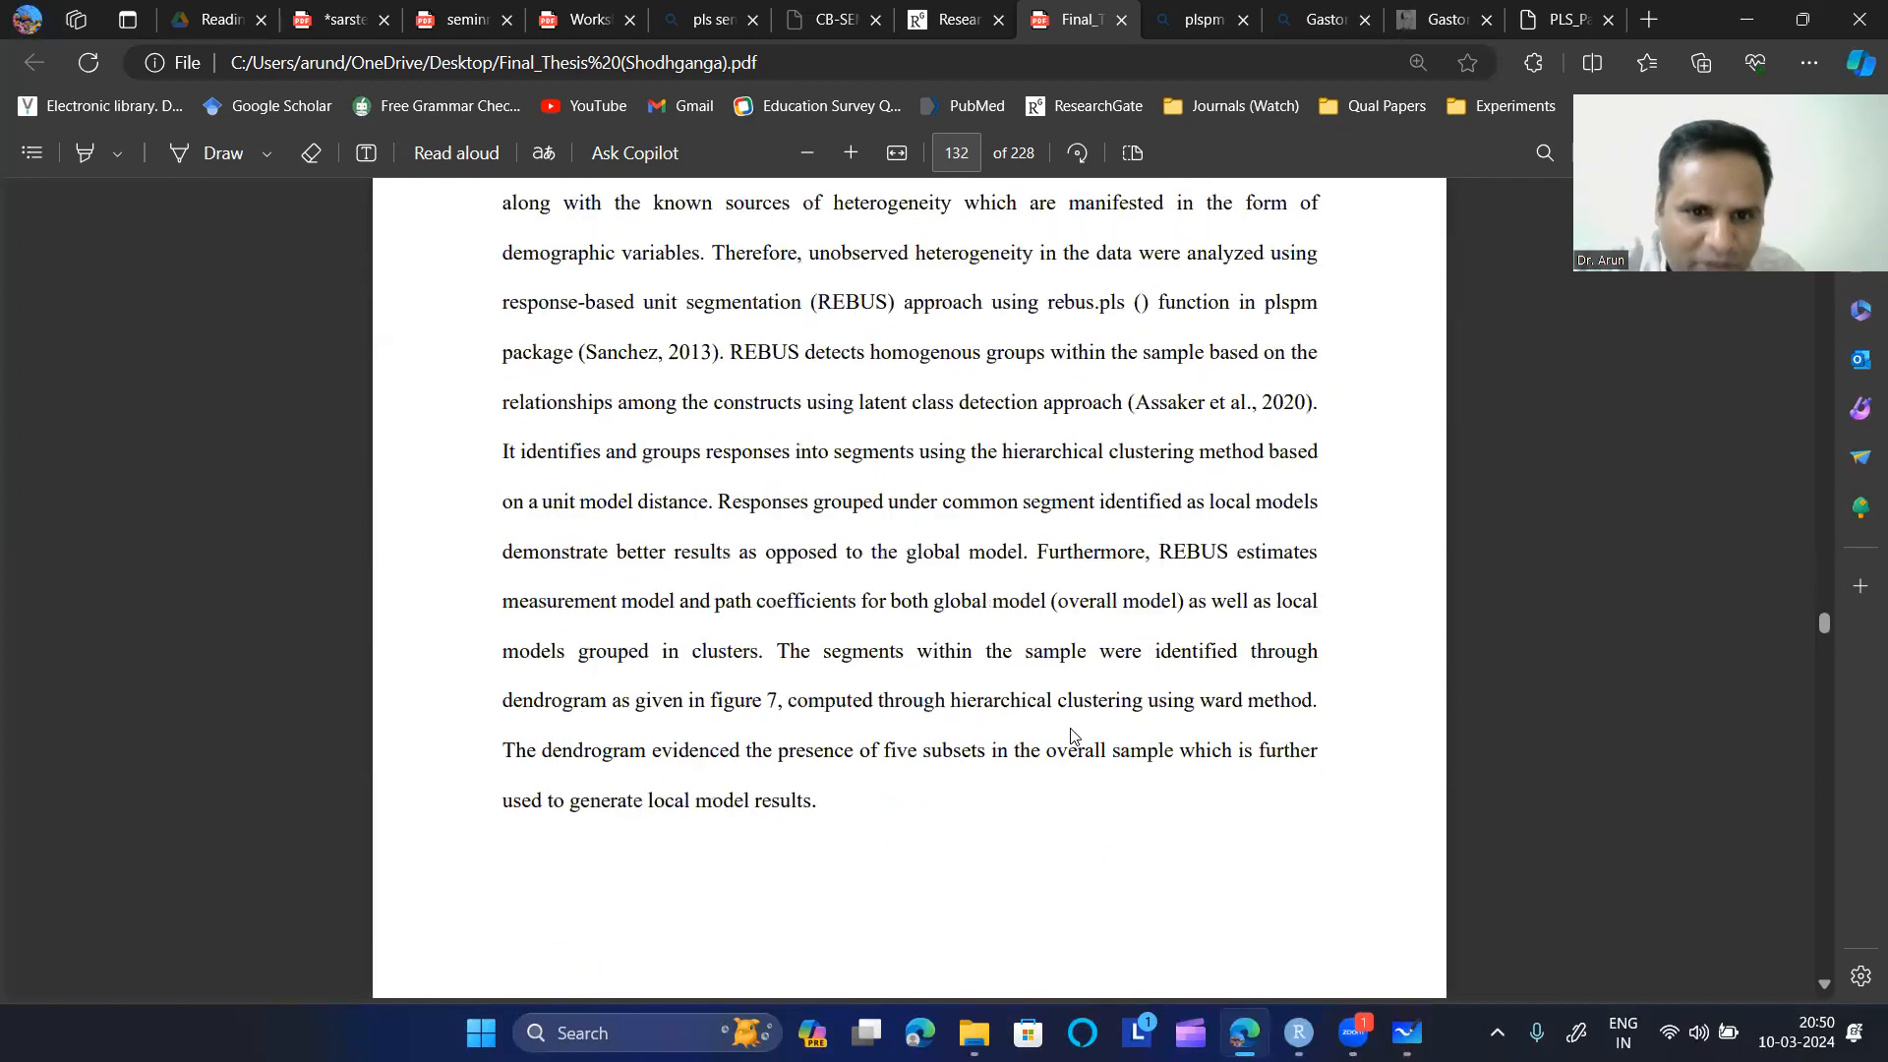
pyautogui.scroll(9, 1072, 736)
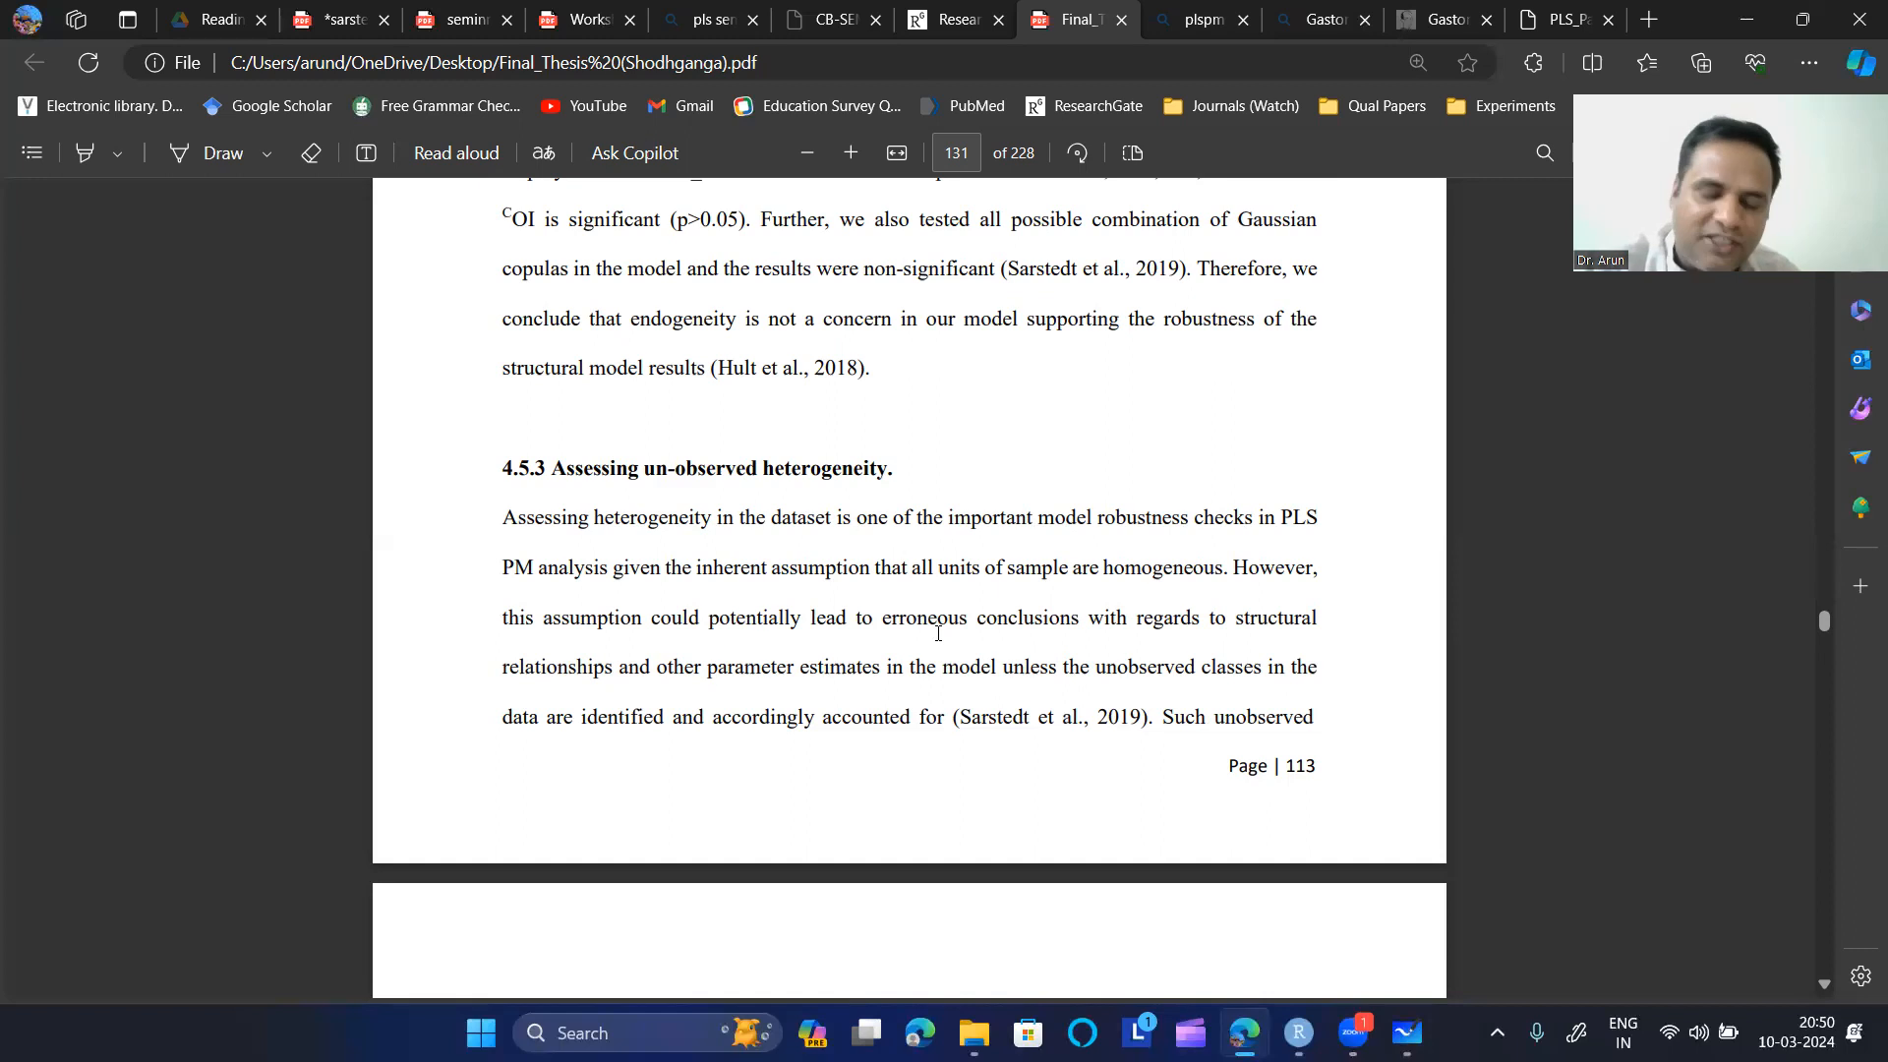
pyautogui.scroll(-6, 950, 560)
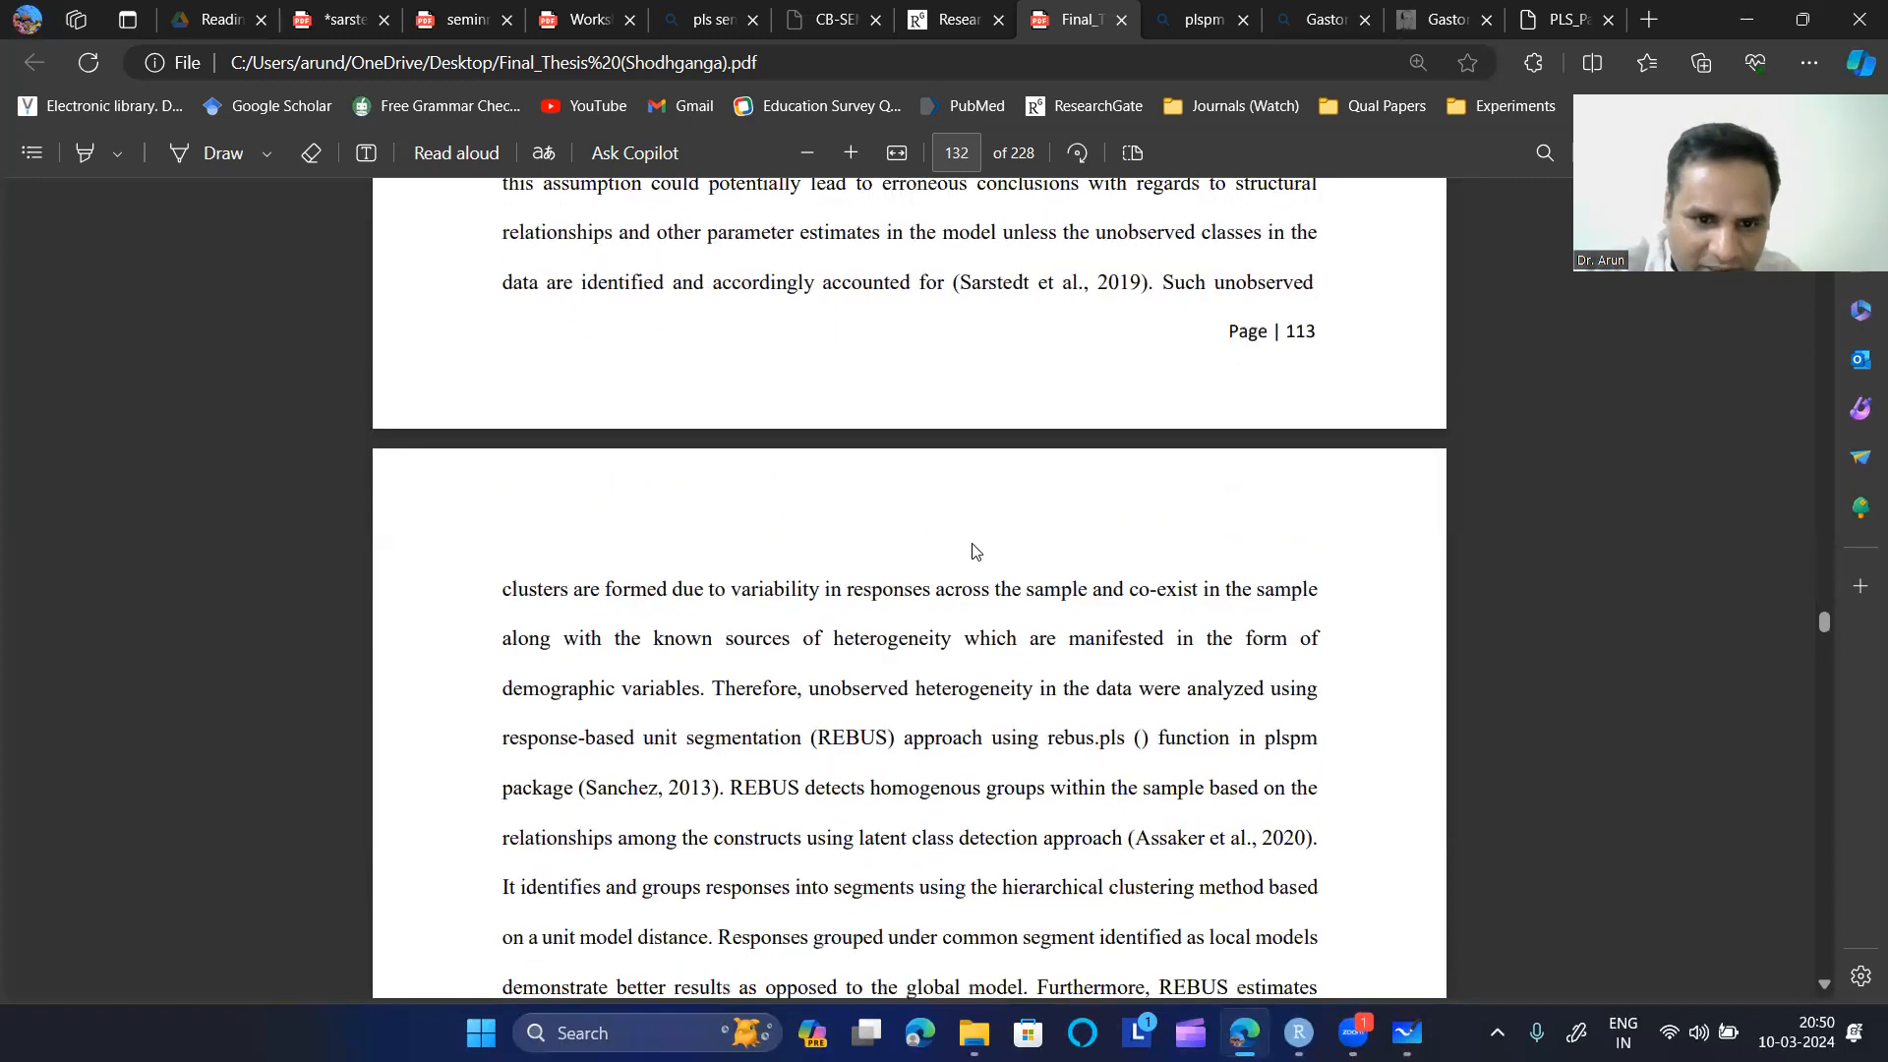
pyautogui.scroll(-1, 973, 551)
pyautogui.scroll(1, 993, 678)
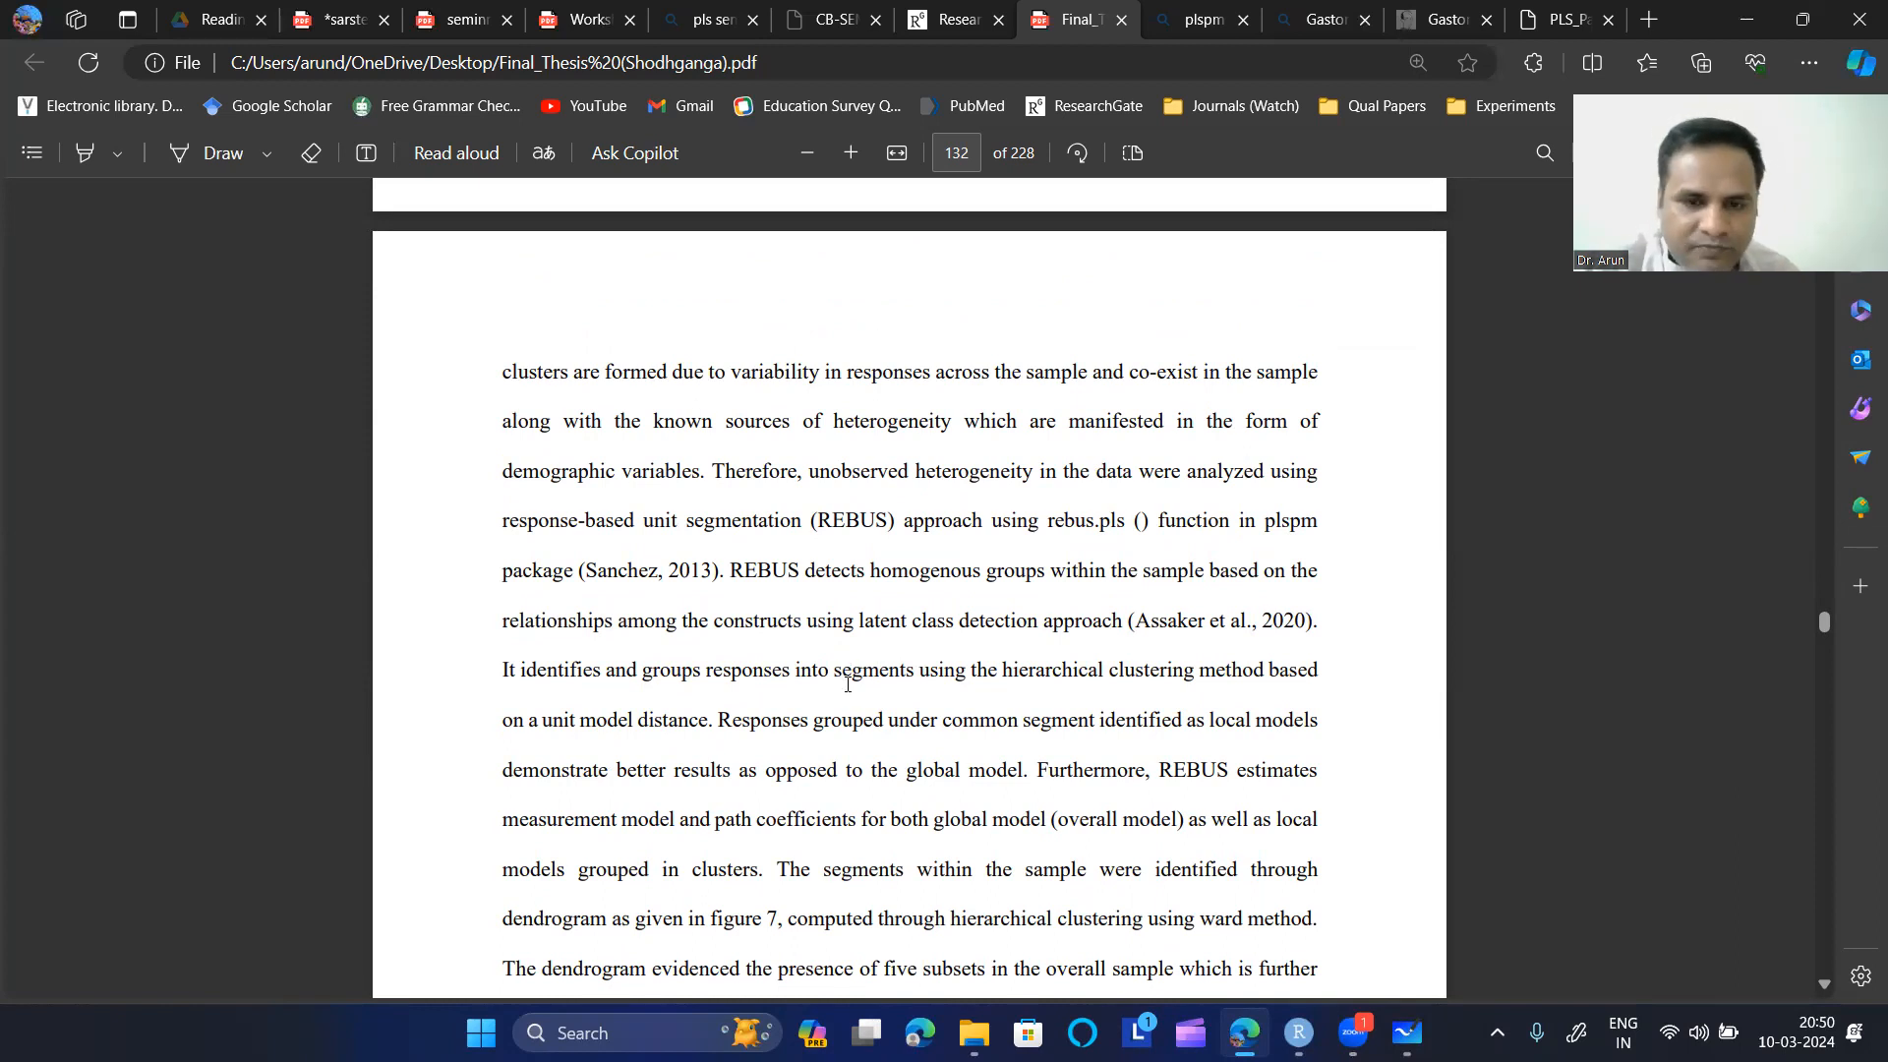
pyautogui.scroll(3, 844, 679)
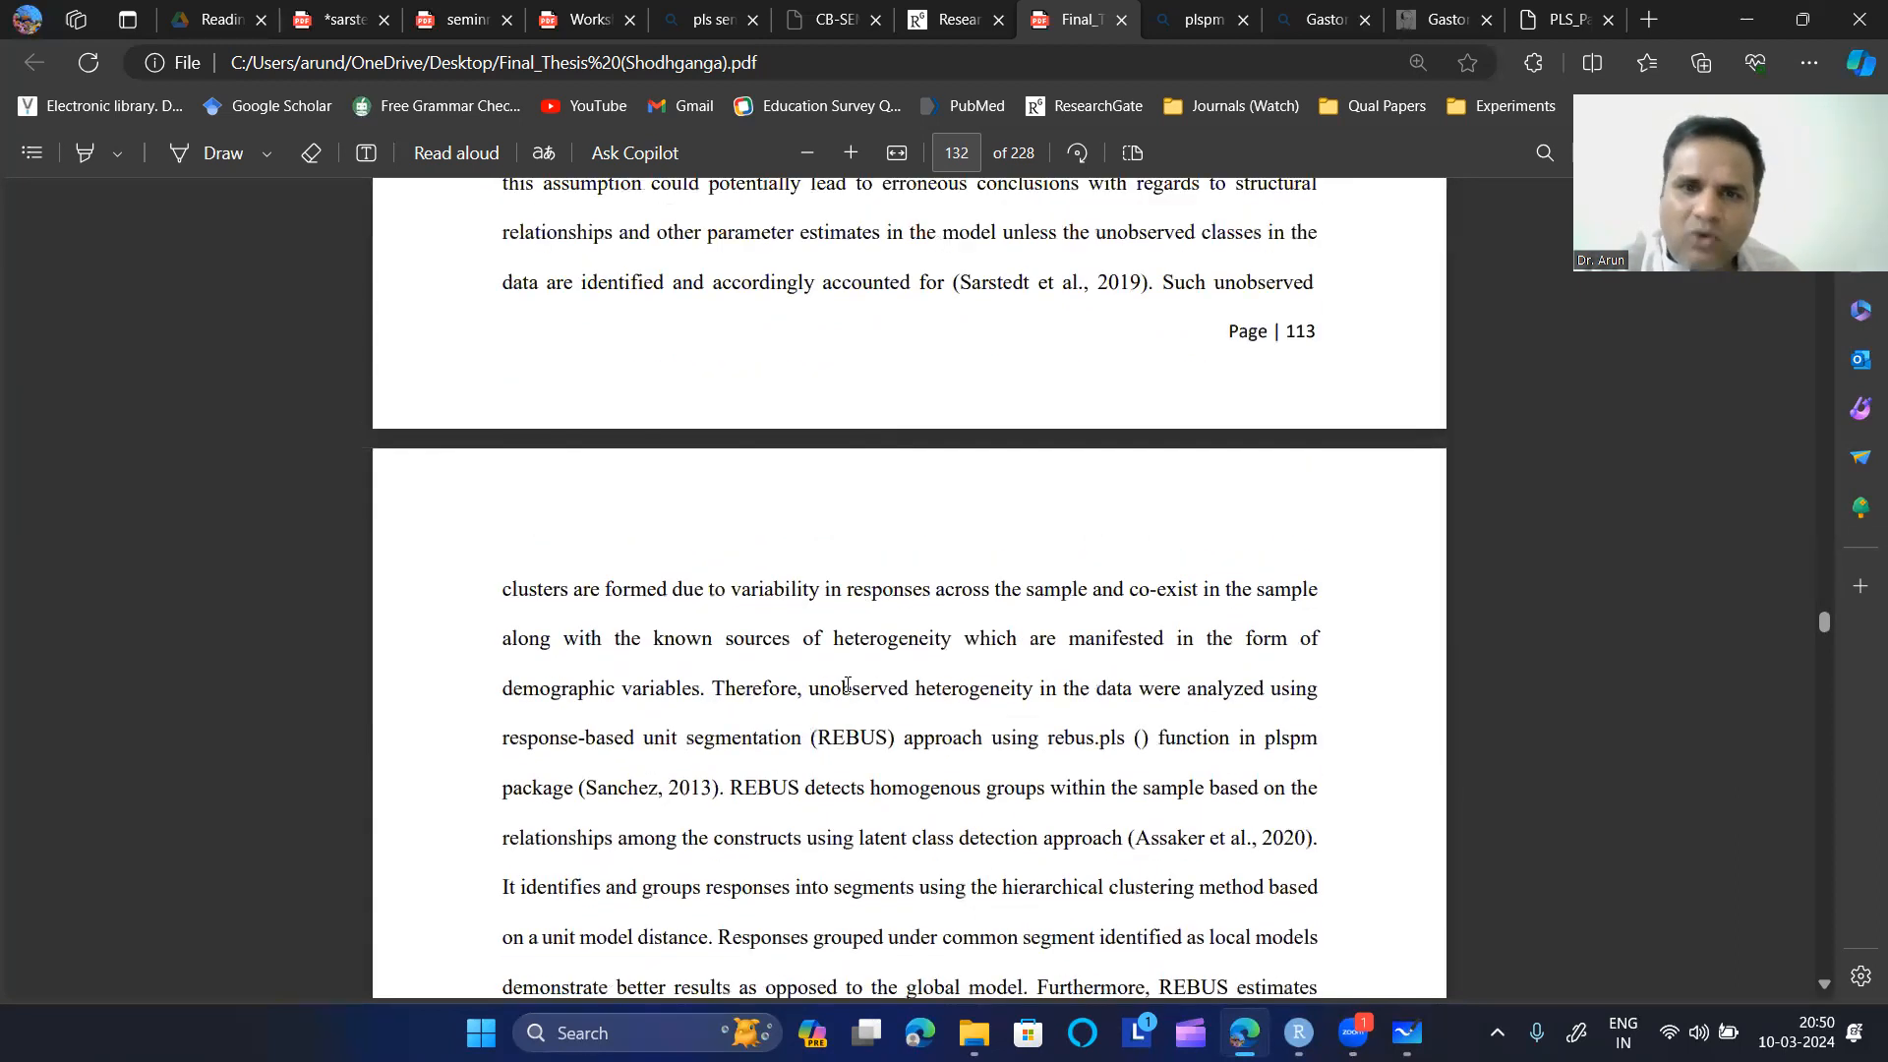
pyautogui.scroll(3, 845, 685)
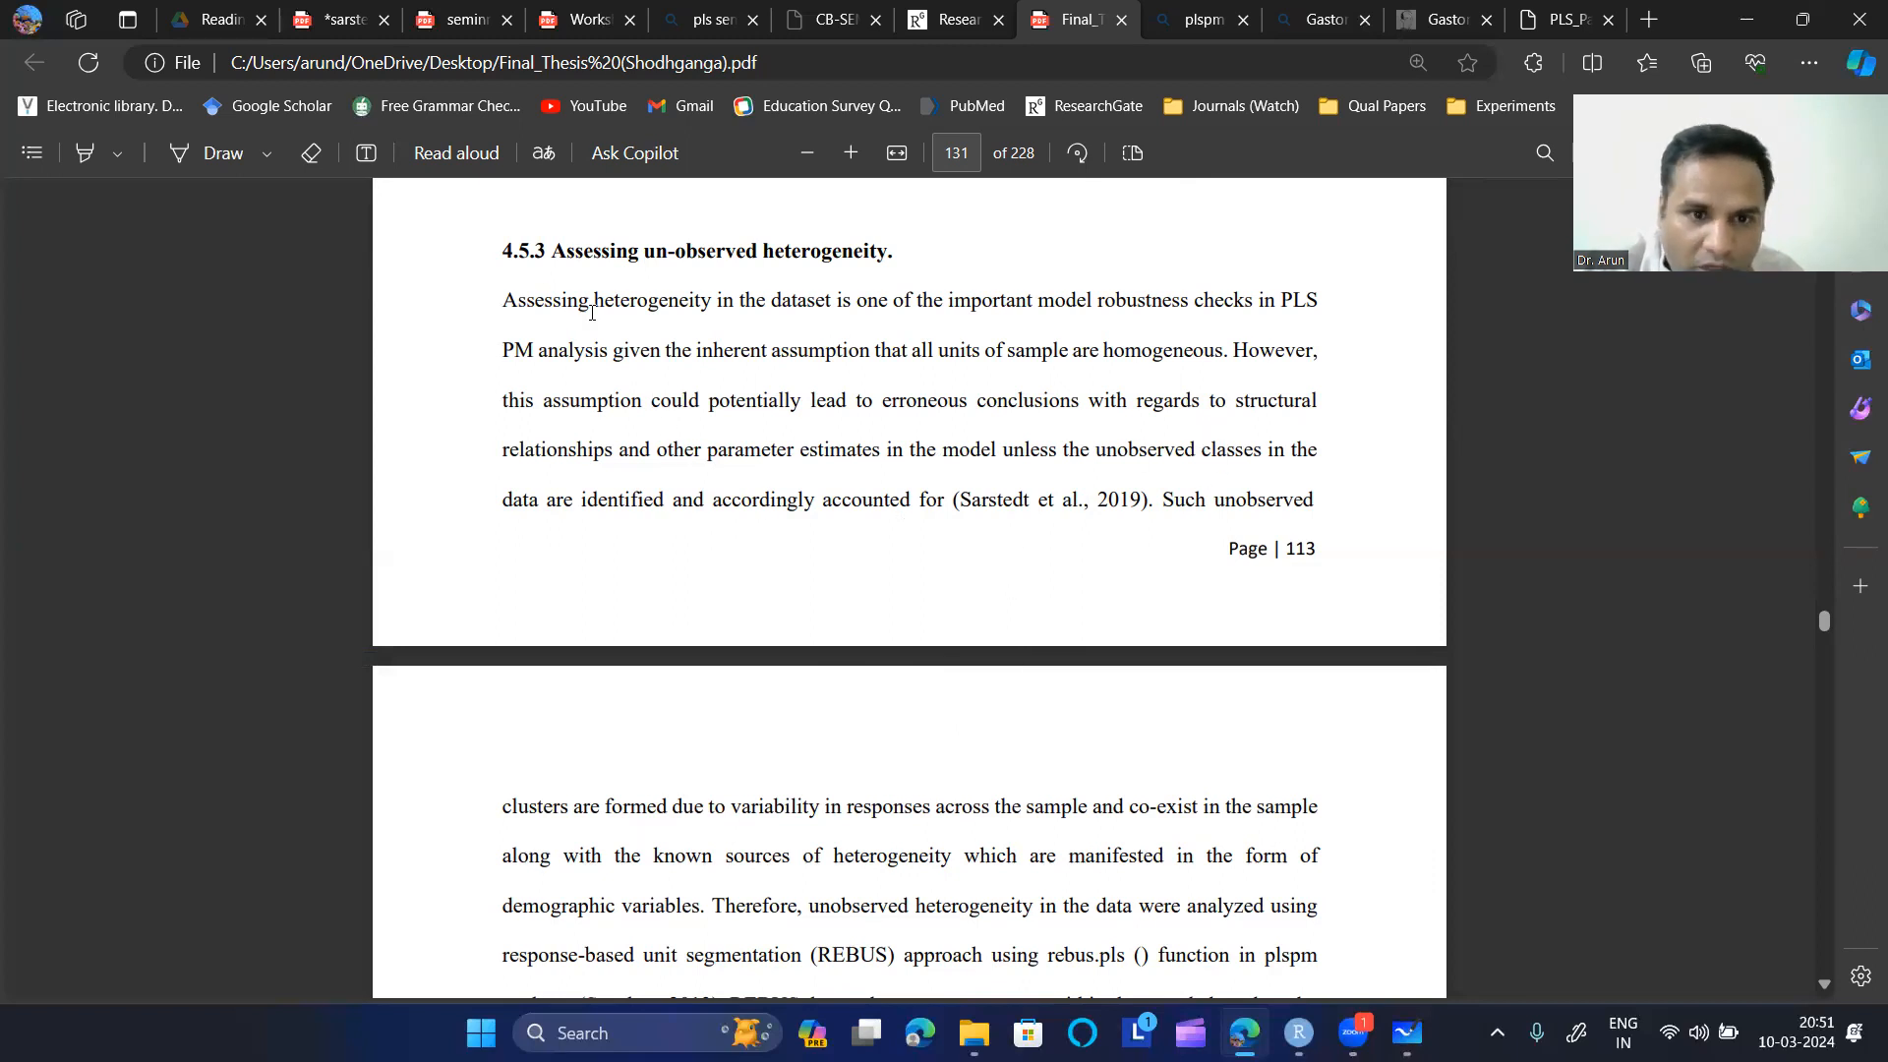
# - Examine the thesis's GQI versus GoF comparison for the five-segment REBUS solution, highlighting the 2008 citation for the 20% criterion
pyautogui.scroll(-6, 936, 370)
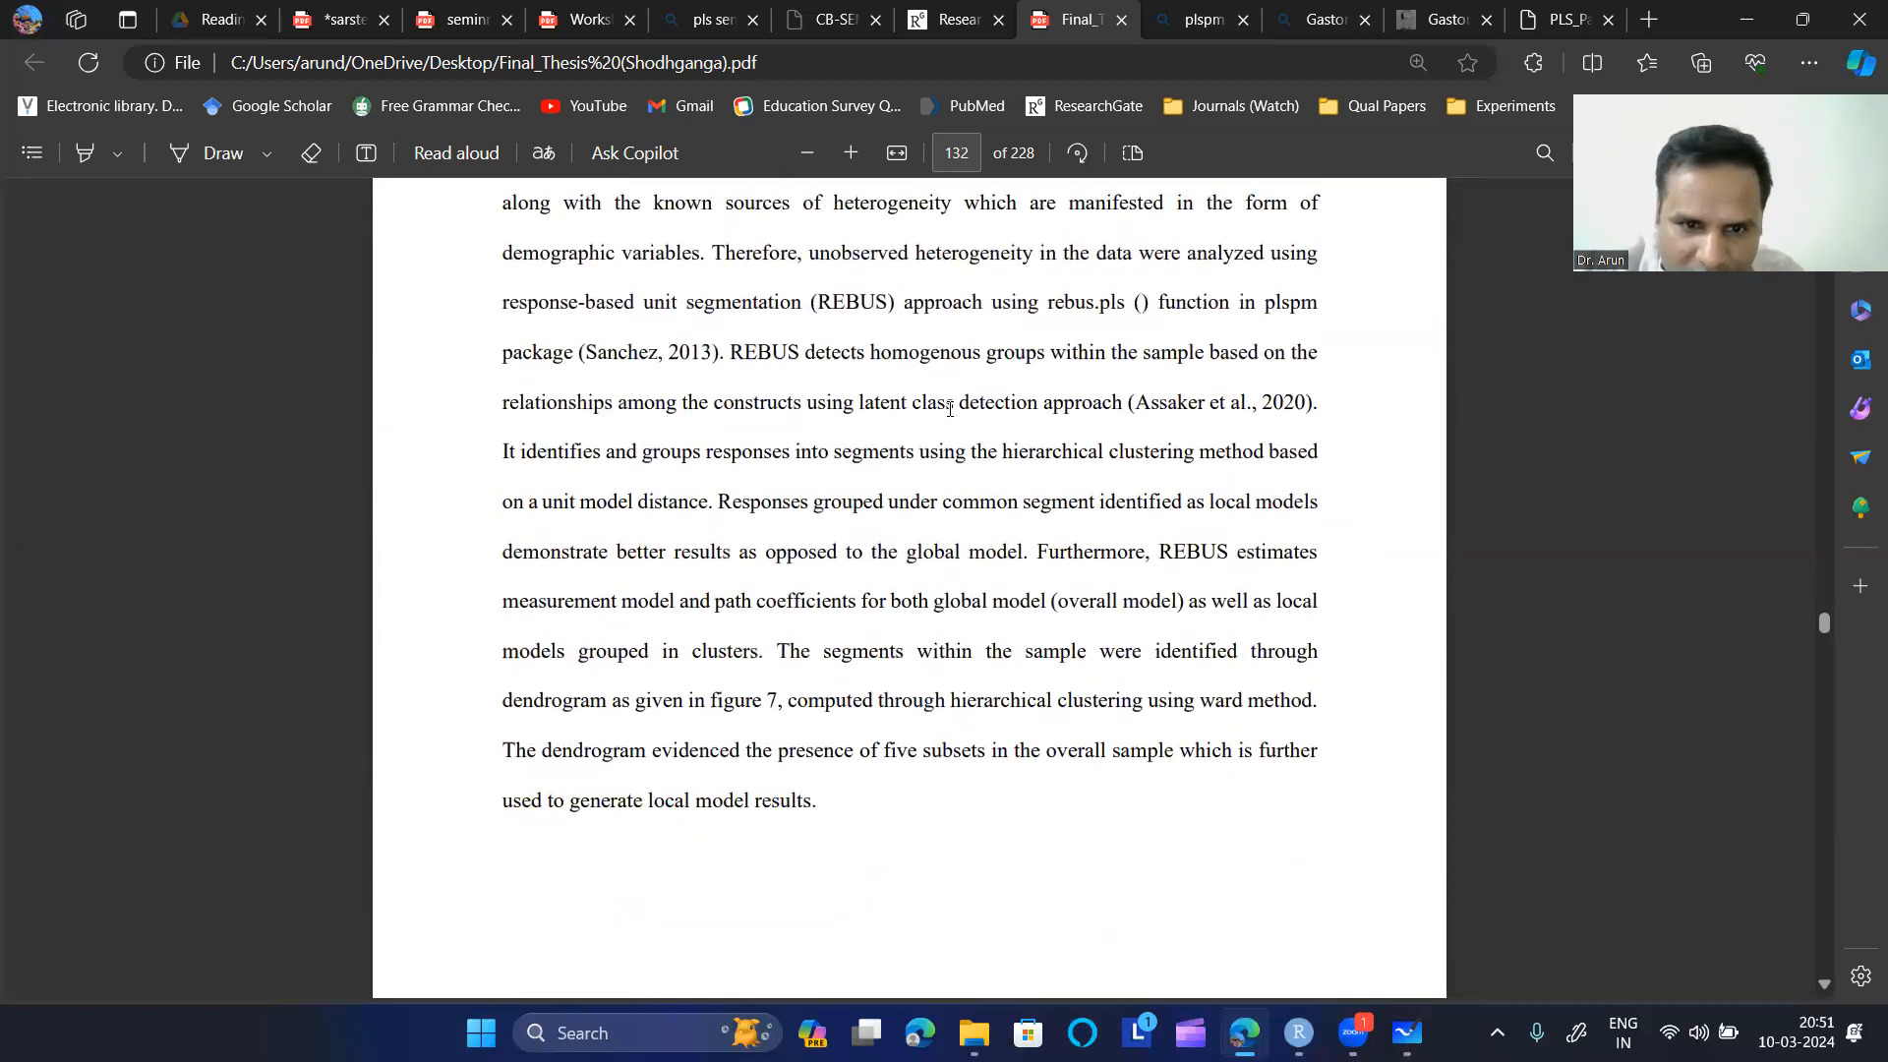
pyautogui.scroll(2, 951, 492)
pyautogui.scroll(-15, 944, 639)
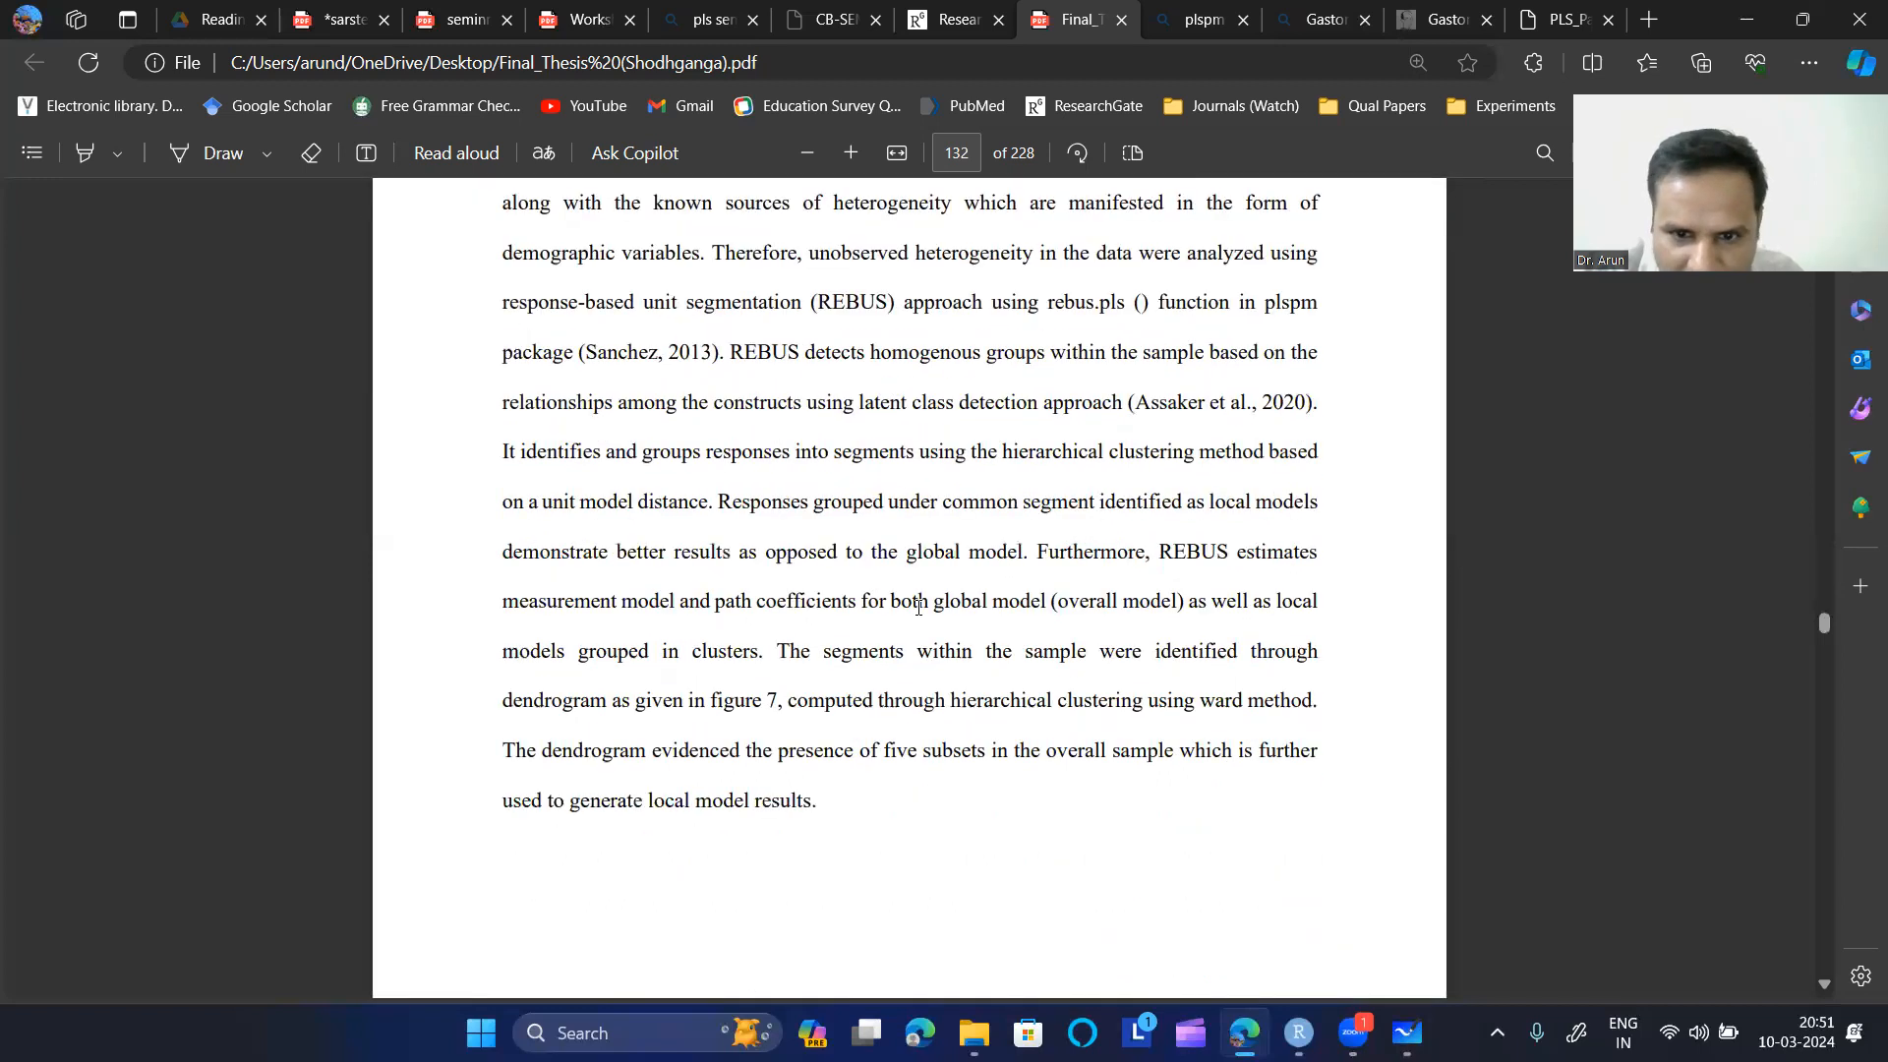
pyautogui.scroll(-6, 971, 669)
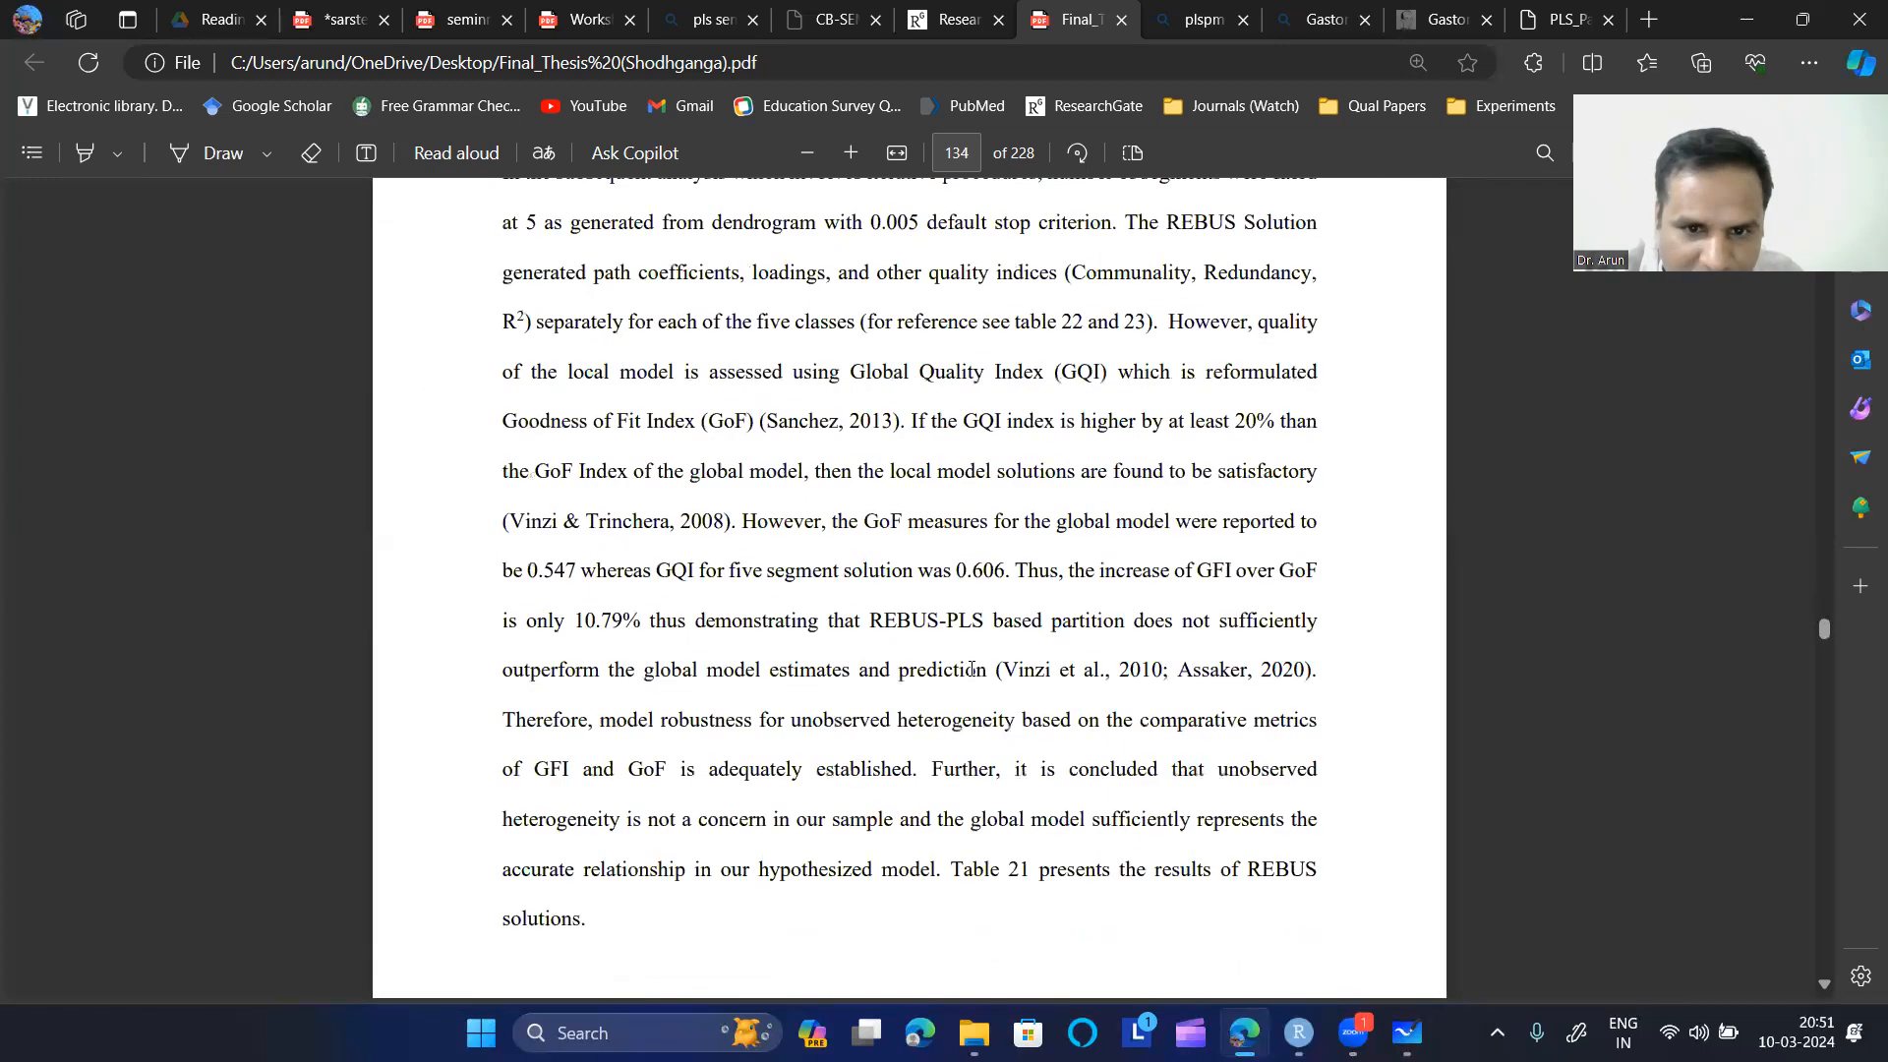
pyautogui.scroll(1, 969, 670)
pyautogui.scroll(-1, 960, 669)
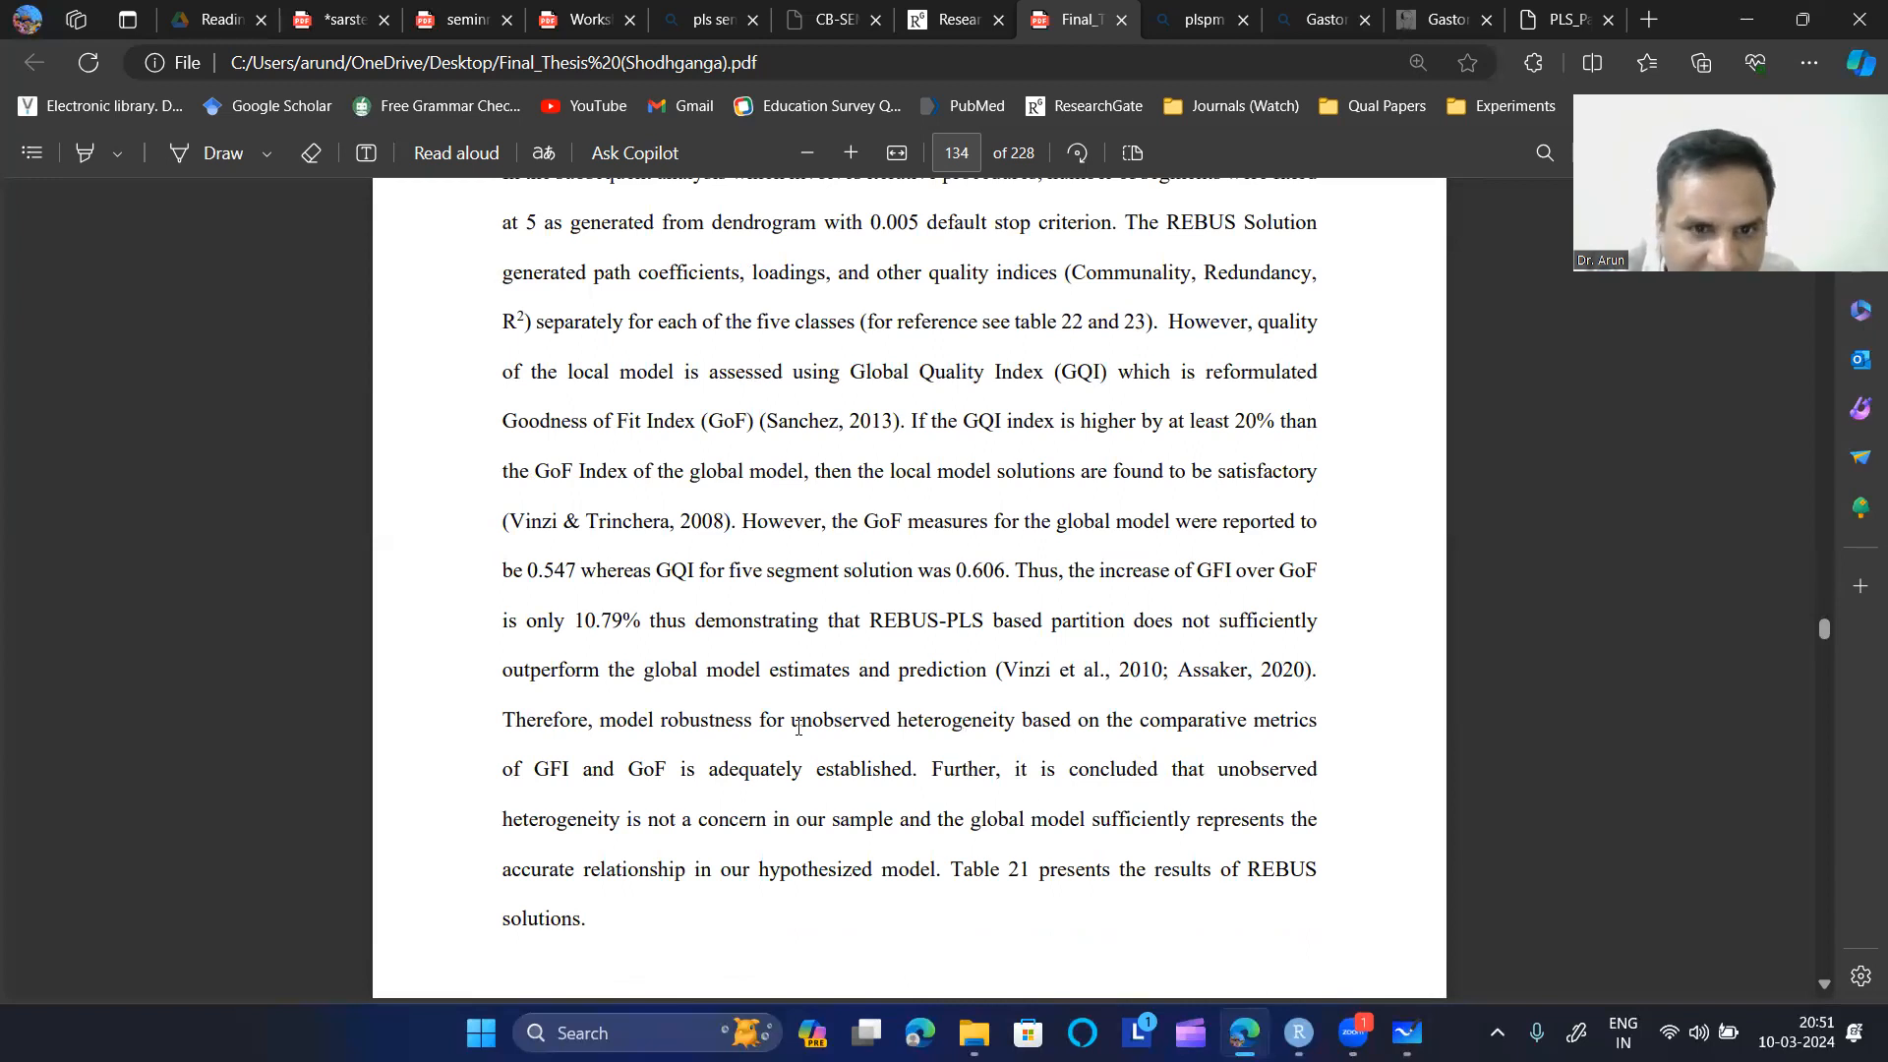
pyautogui.scroll(2, 777, 706)
pyautogui.scroll(-2, 777, 702)
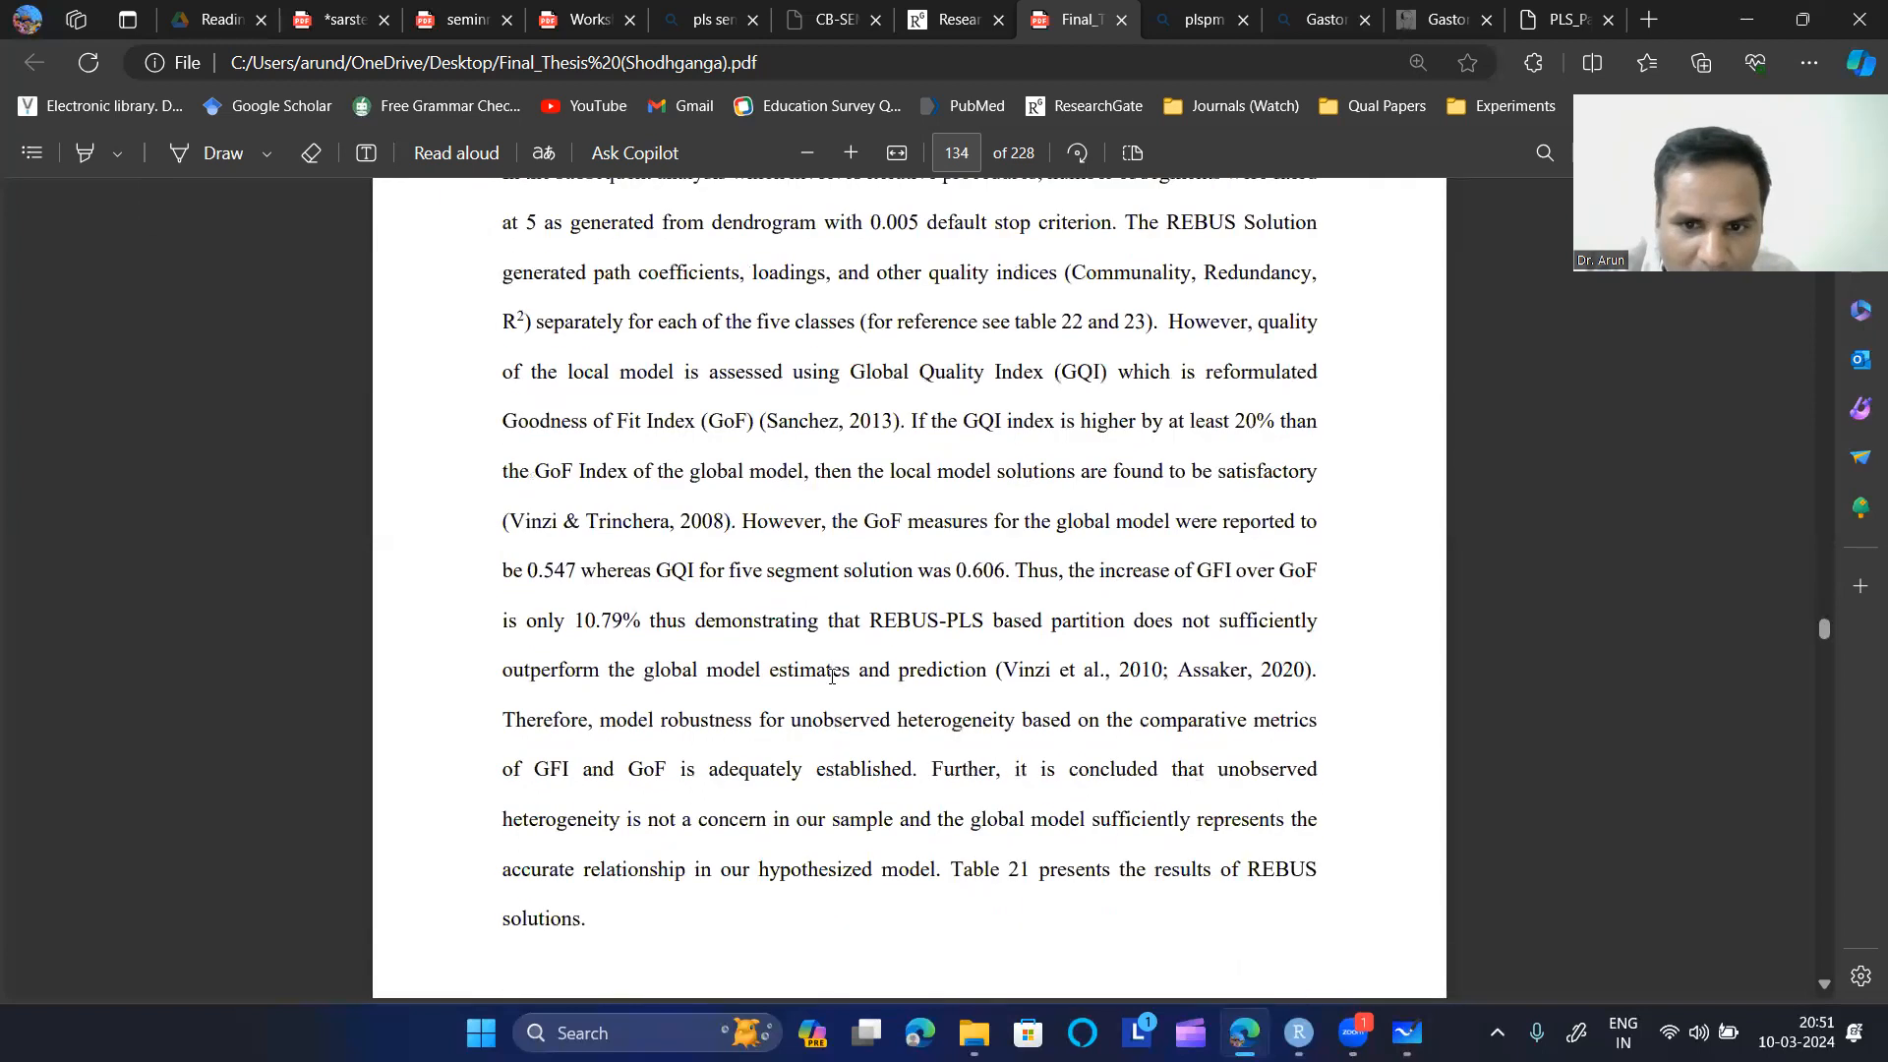
pyautogui.moveTo(511, 522); pyautogui.dragTo(729, 531)
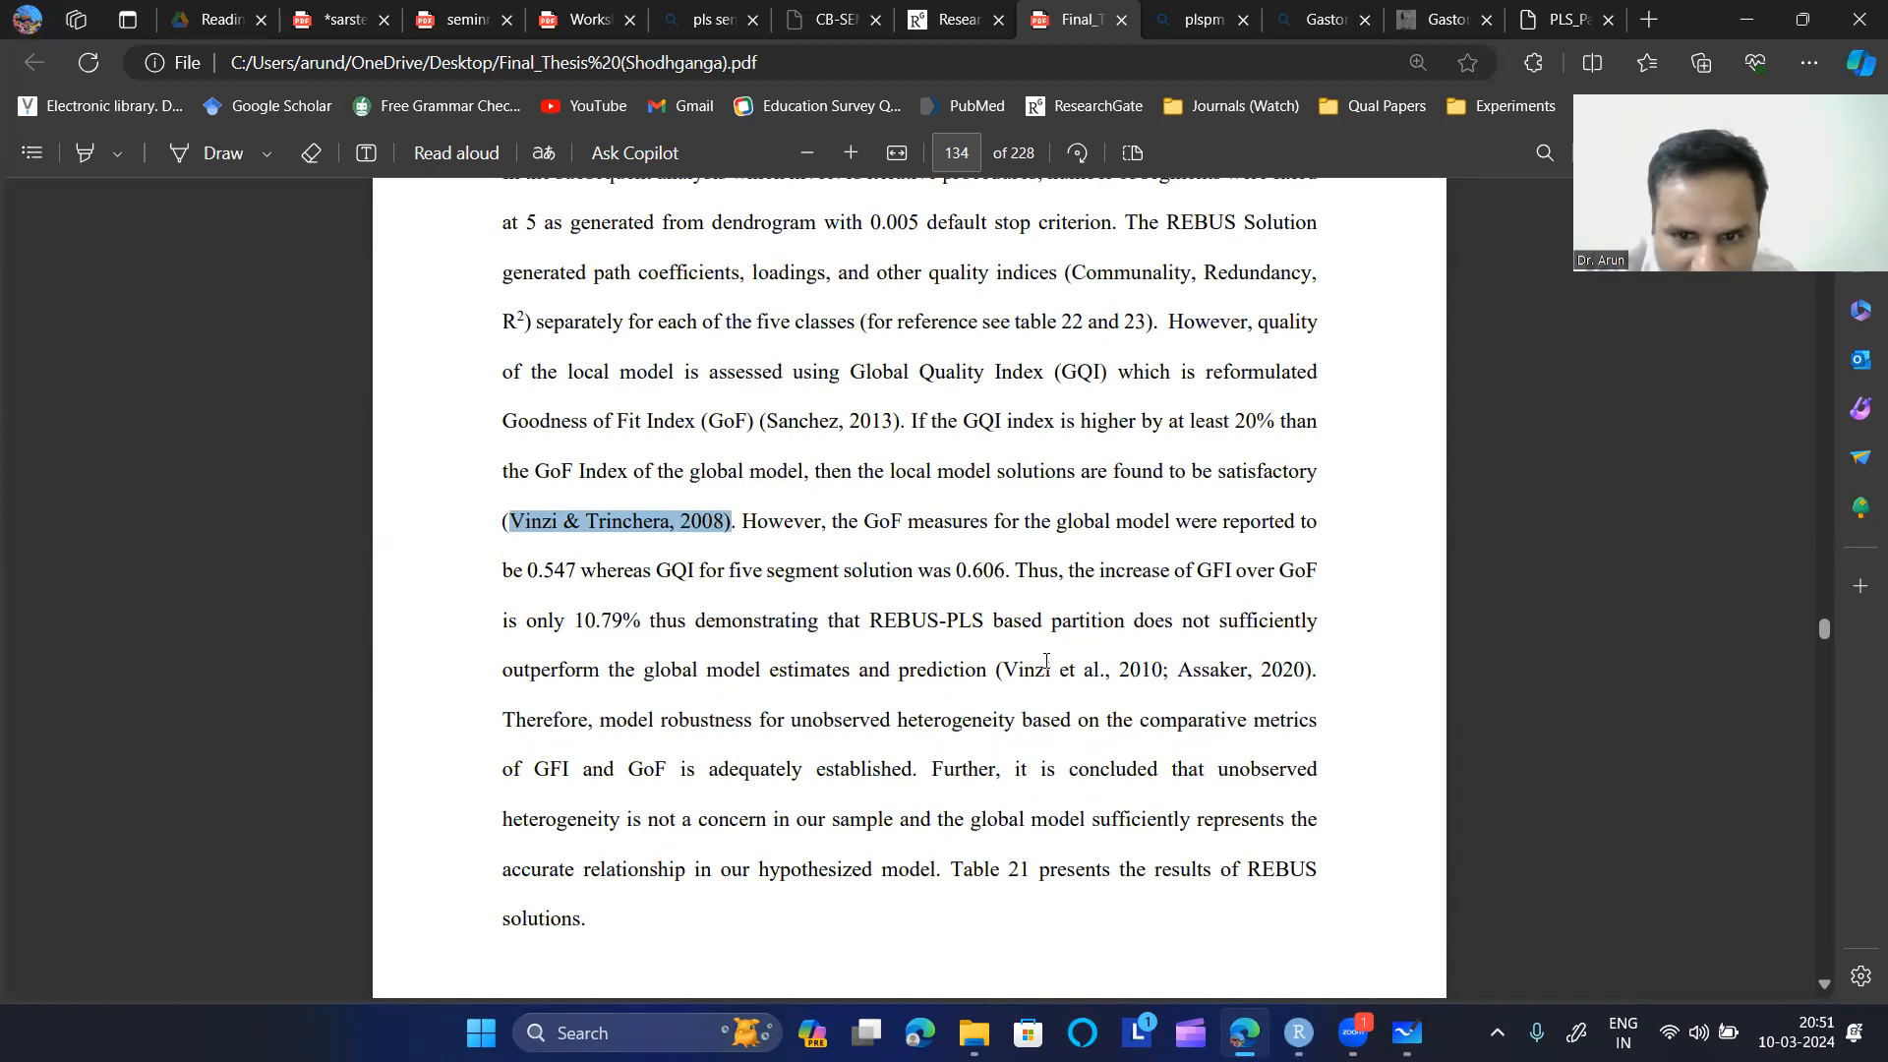
pyautogui.scroll(2, 718, 607)
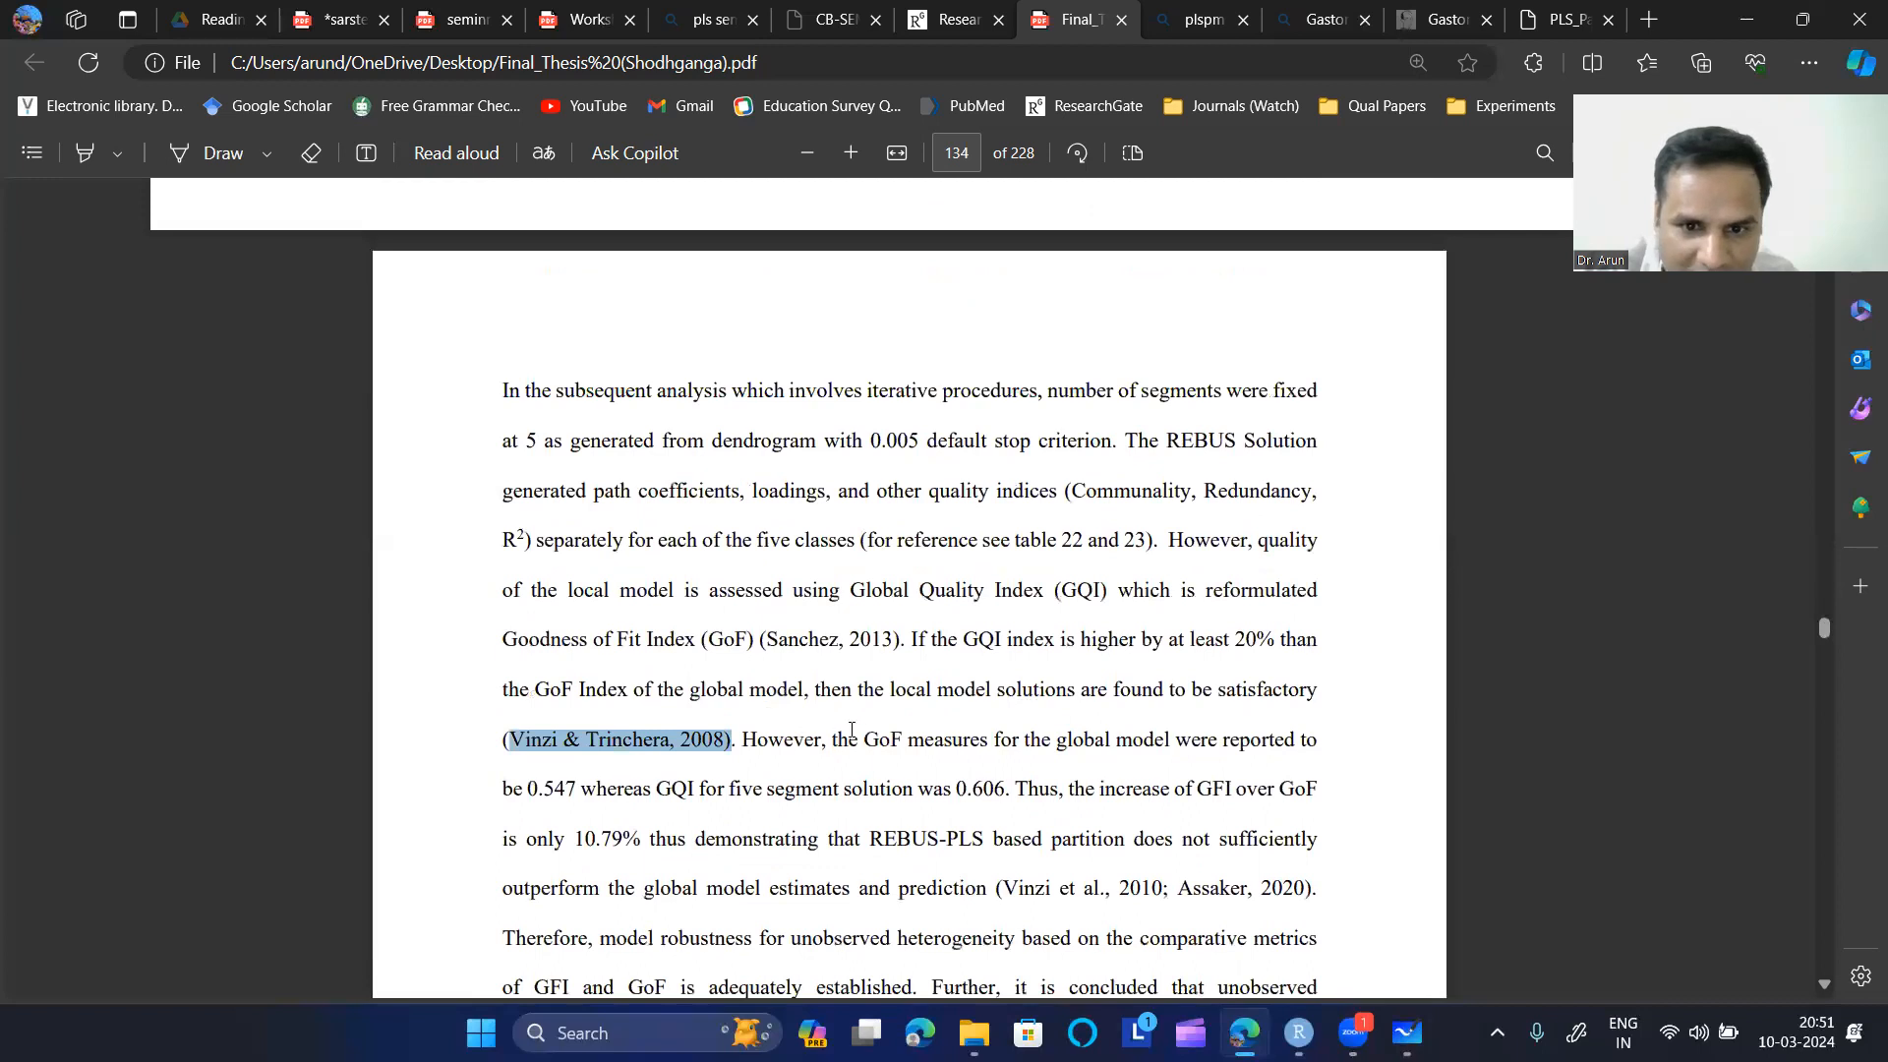
pyautogui.scroll(4, 847, 733)
pyautogui.scroll(-4, 946, 680)
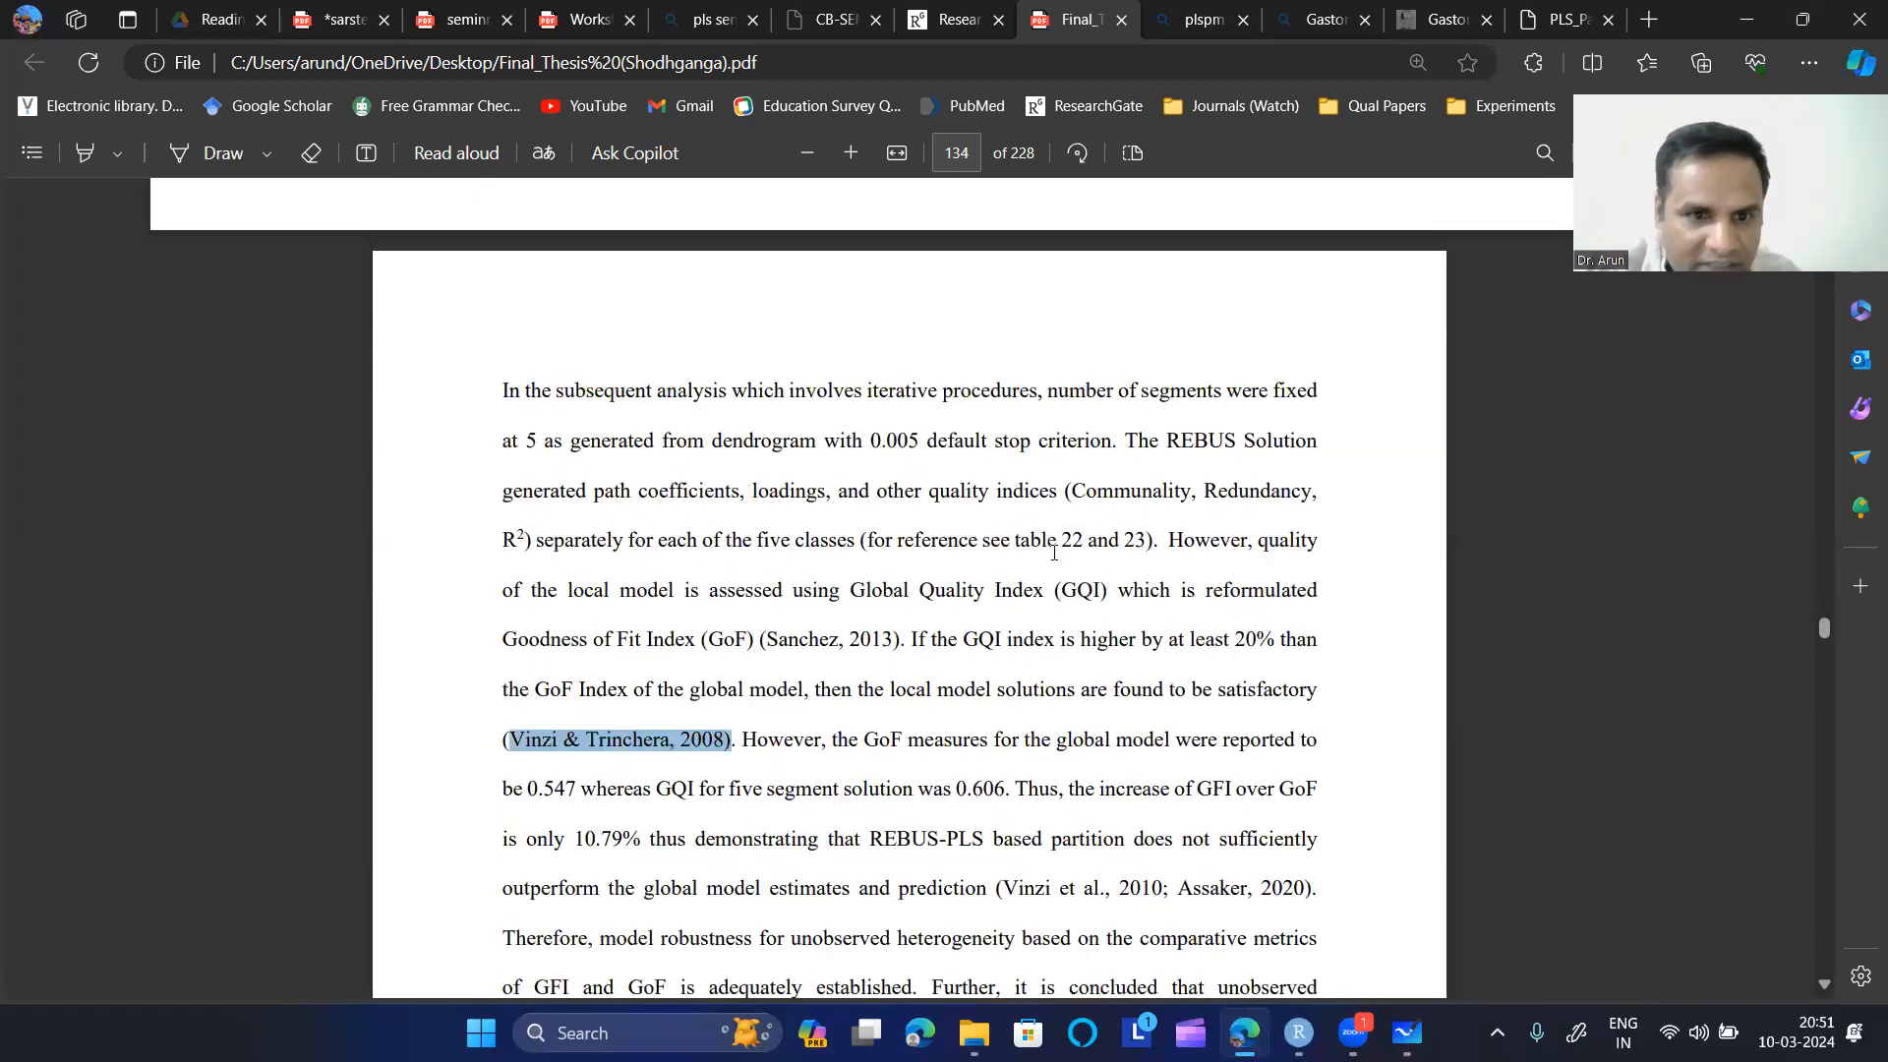
# - Reread how the thesis identifies REBUS segments through the Figure 7 dendrogram and fixes their number for the iterative analysis
pyautogui.scroll(-2, 995, 597)
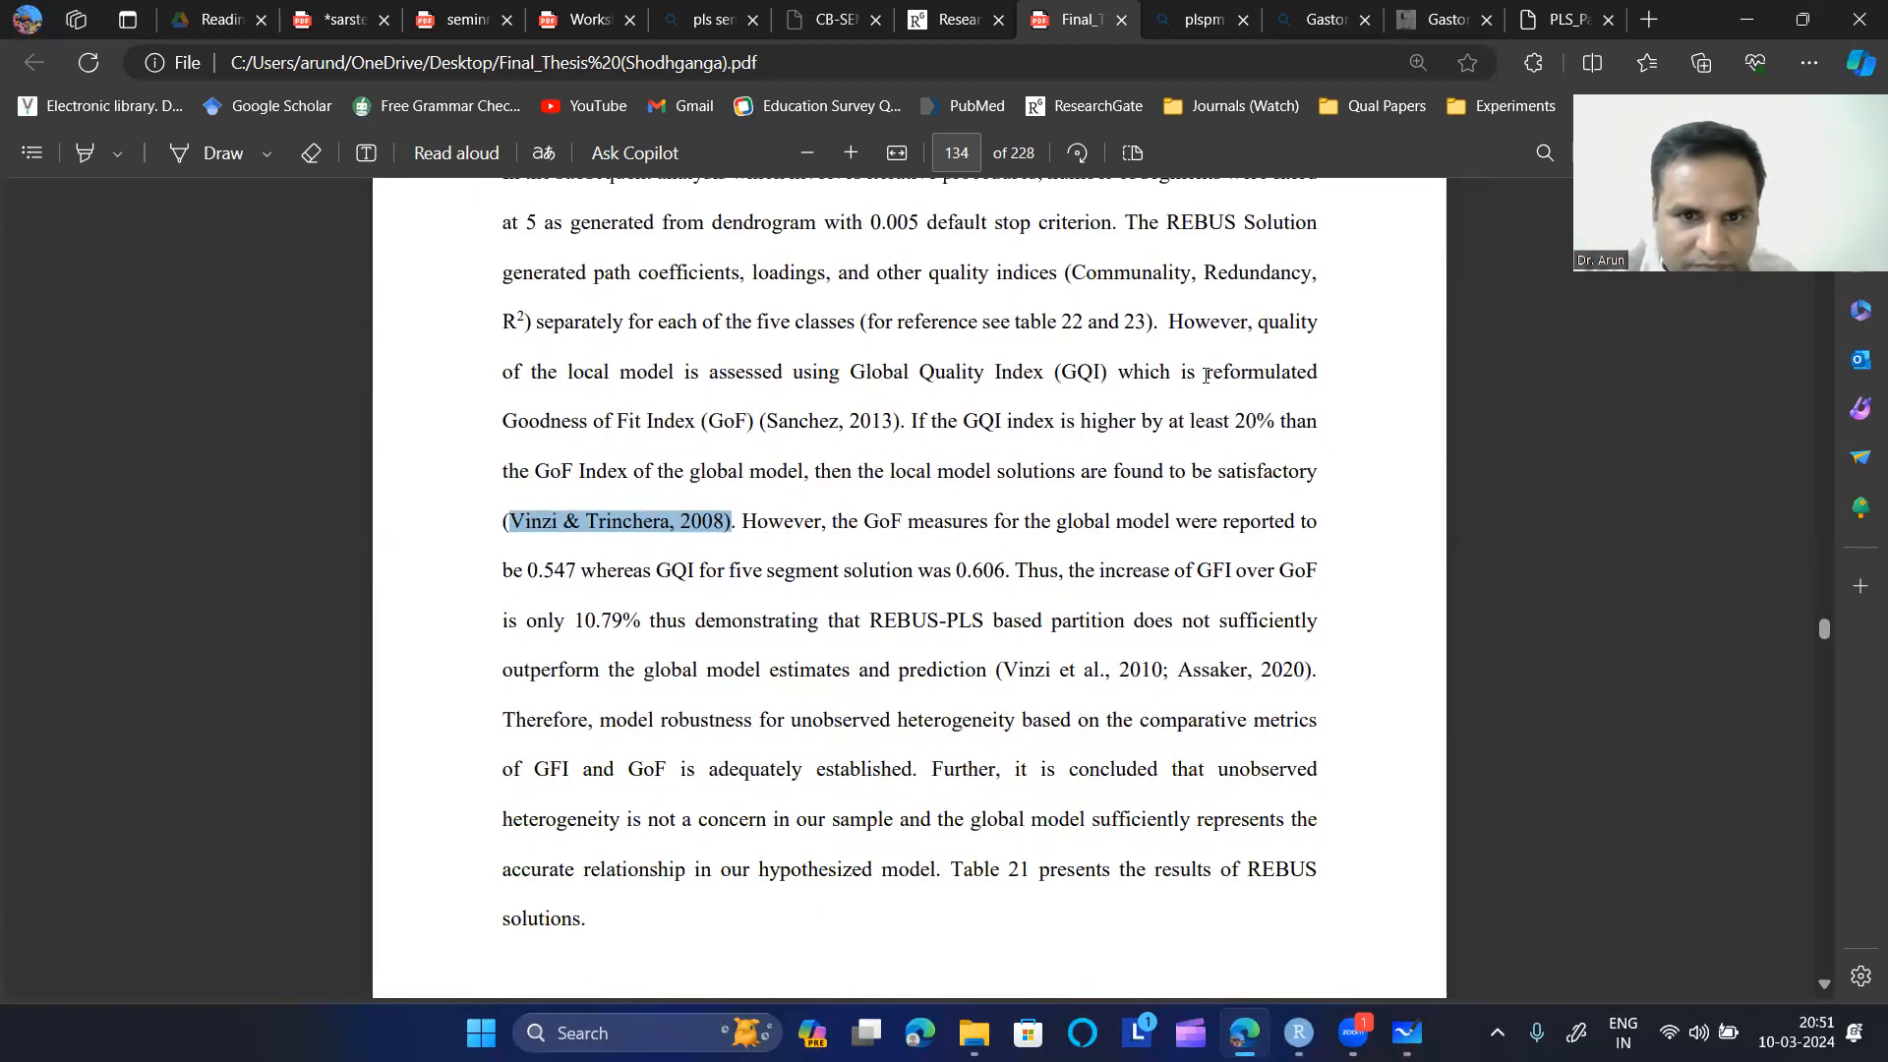
pyautogui.scroll(10, 1014, 408)
pyautogui.scroll(6, 1019, 407)
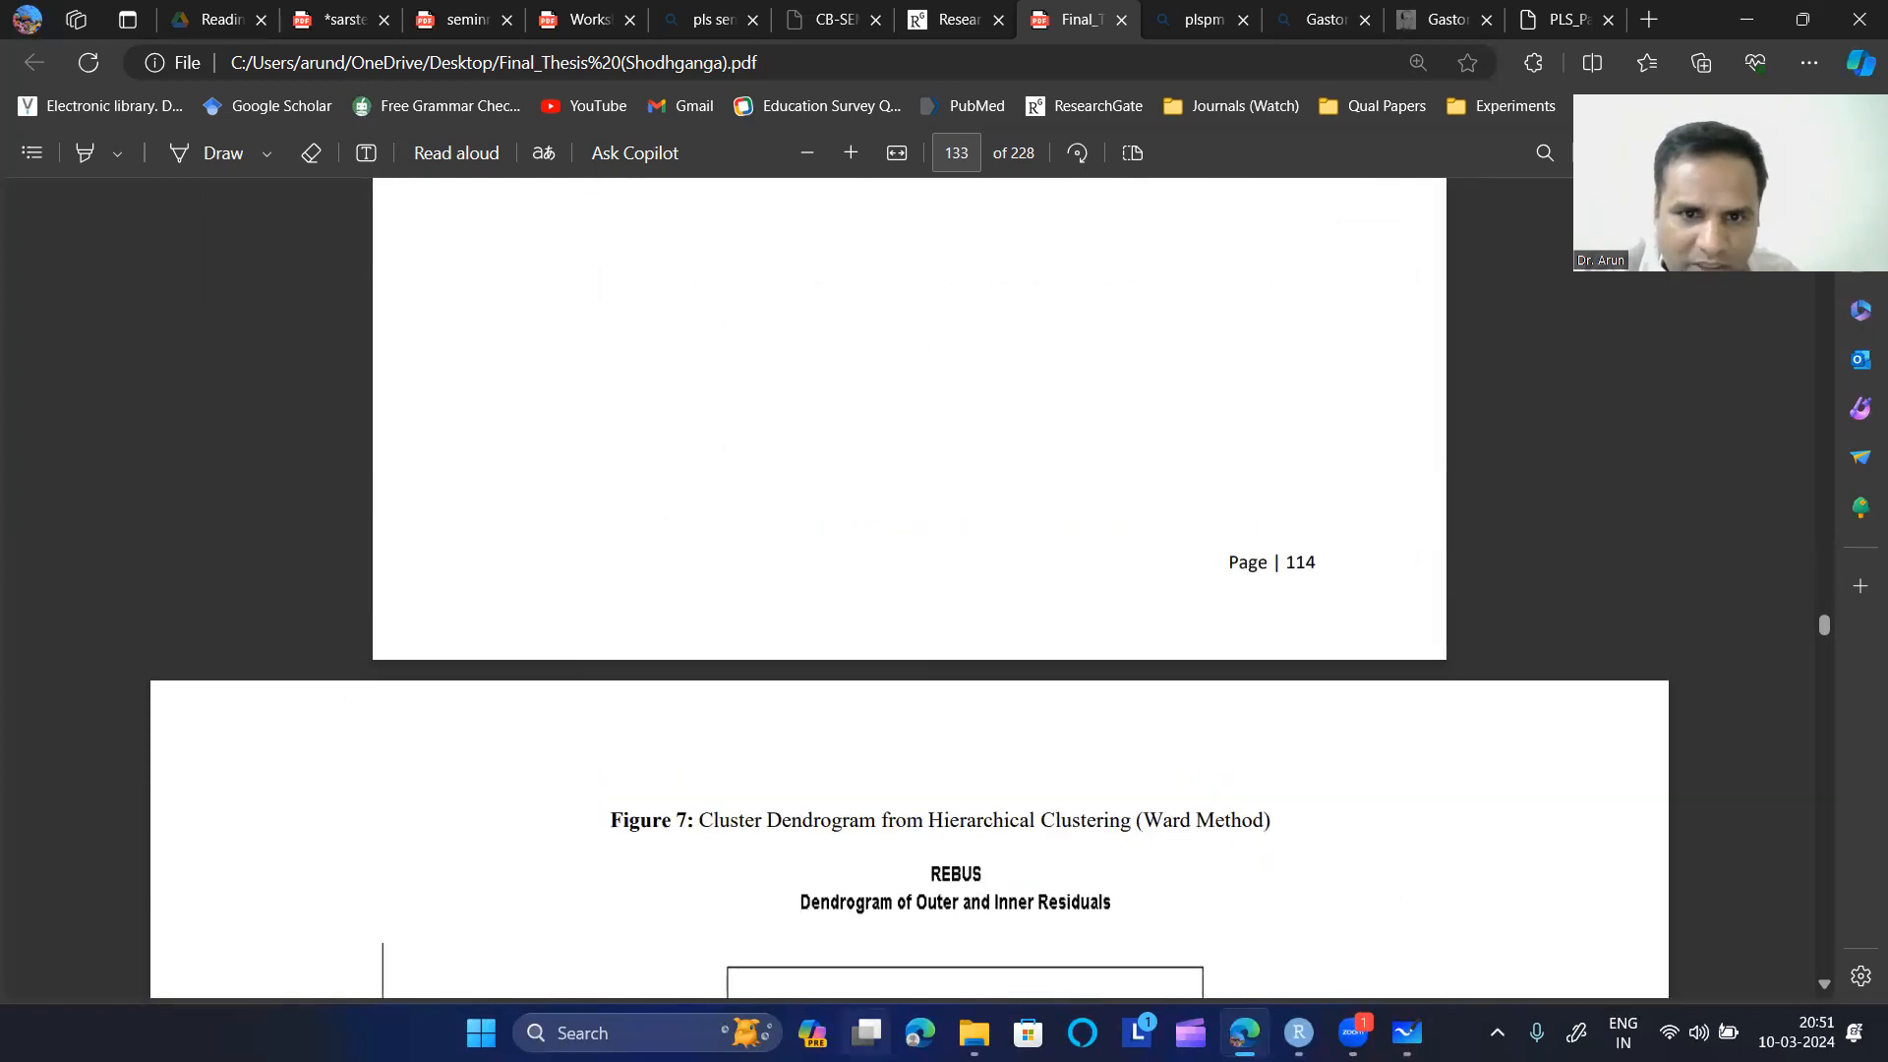
pyautogui.scroll(8, 960, 881)
pyautogui.scroll(-2, 961, 880)
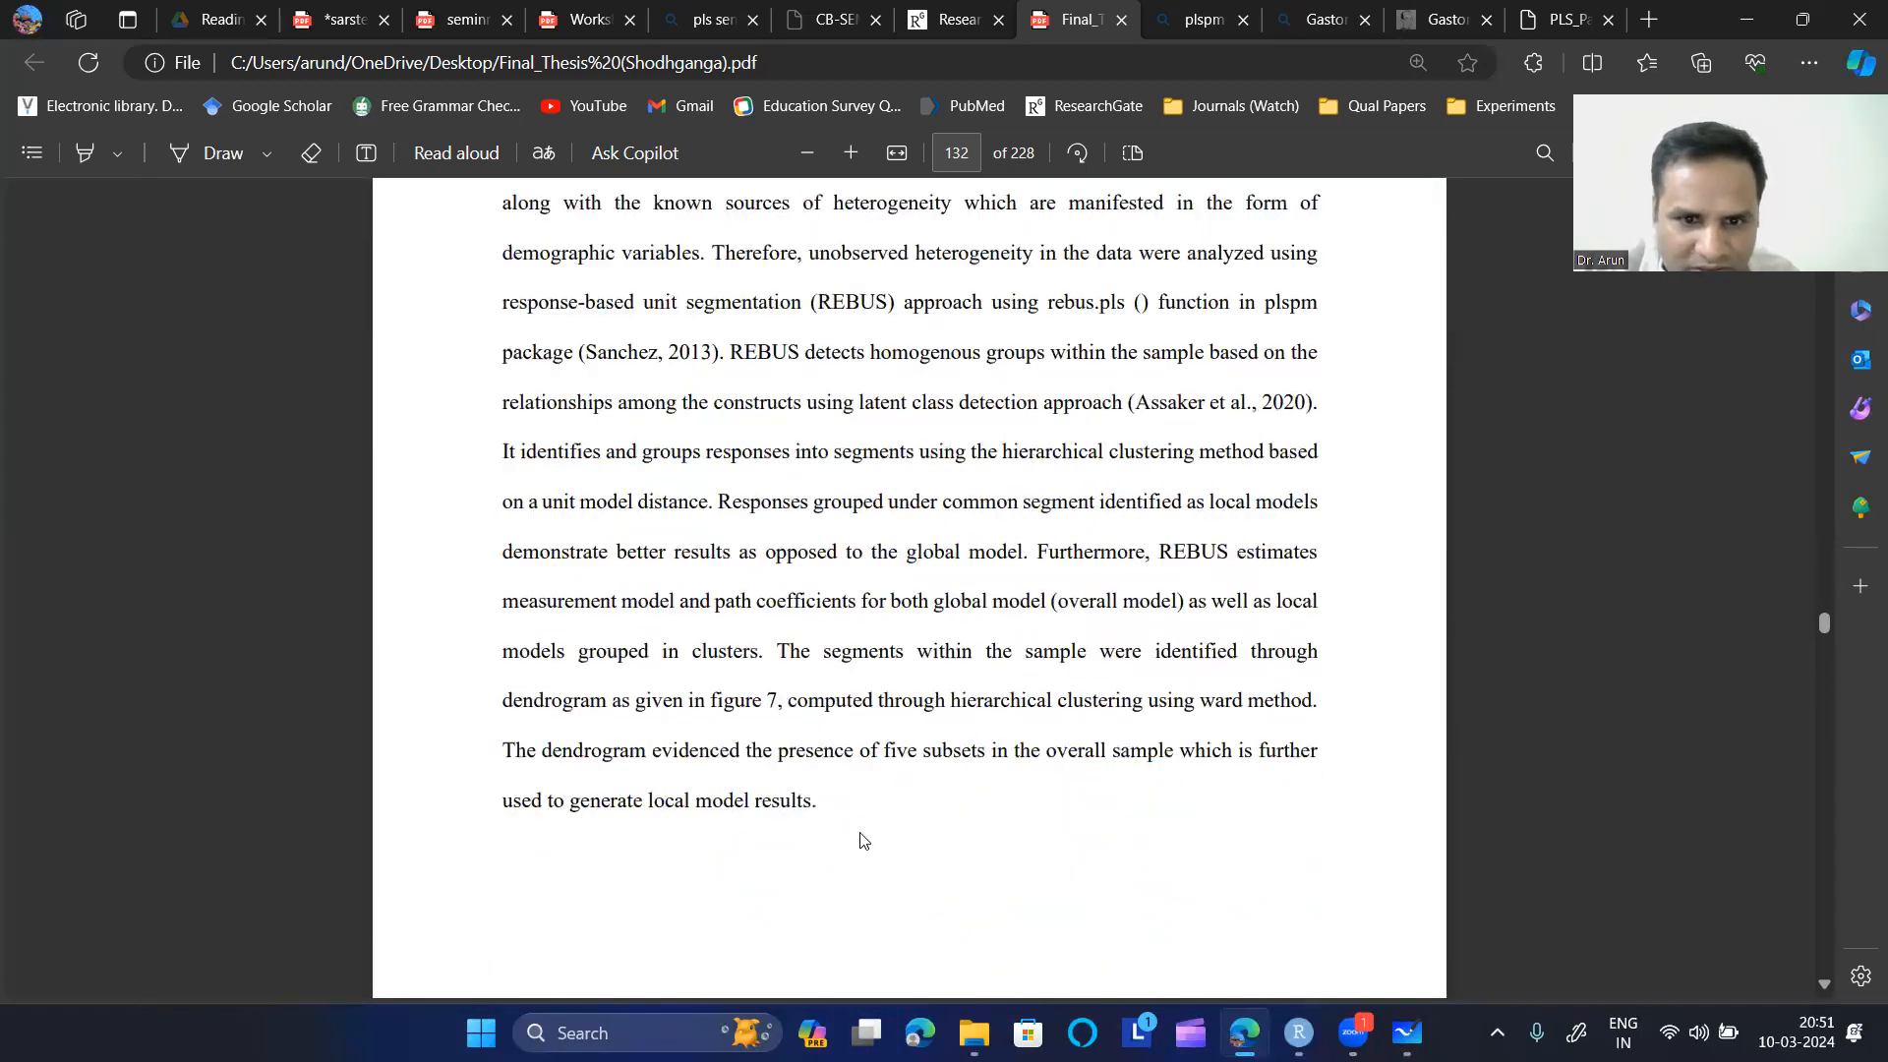
pyautogui.scroll(-15, 691, 694)
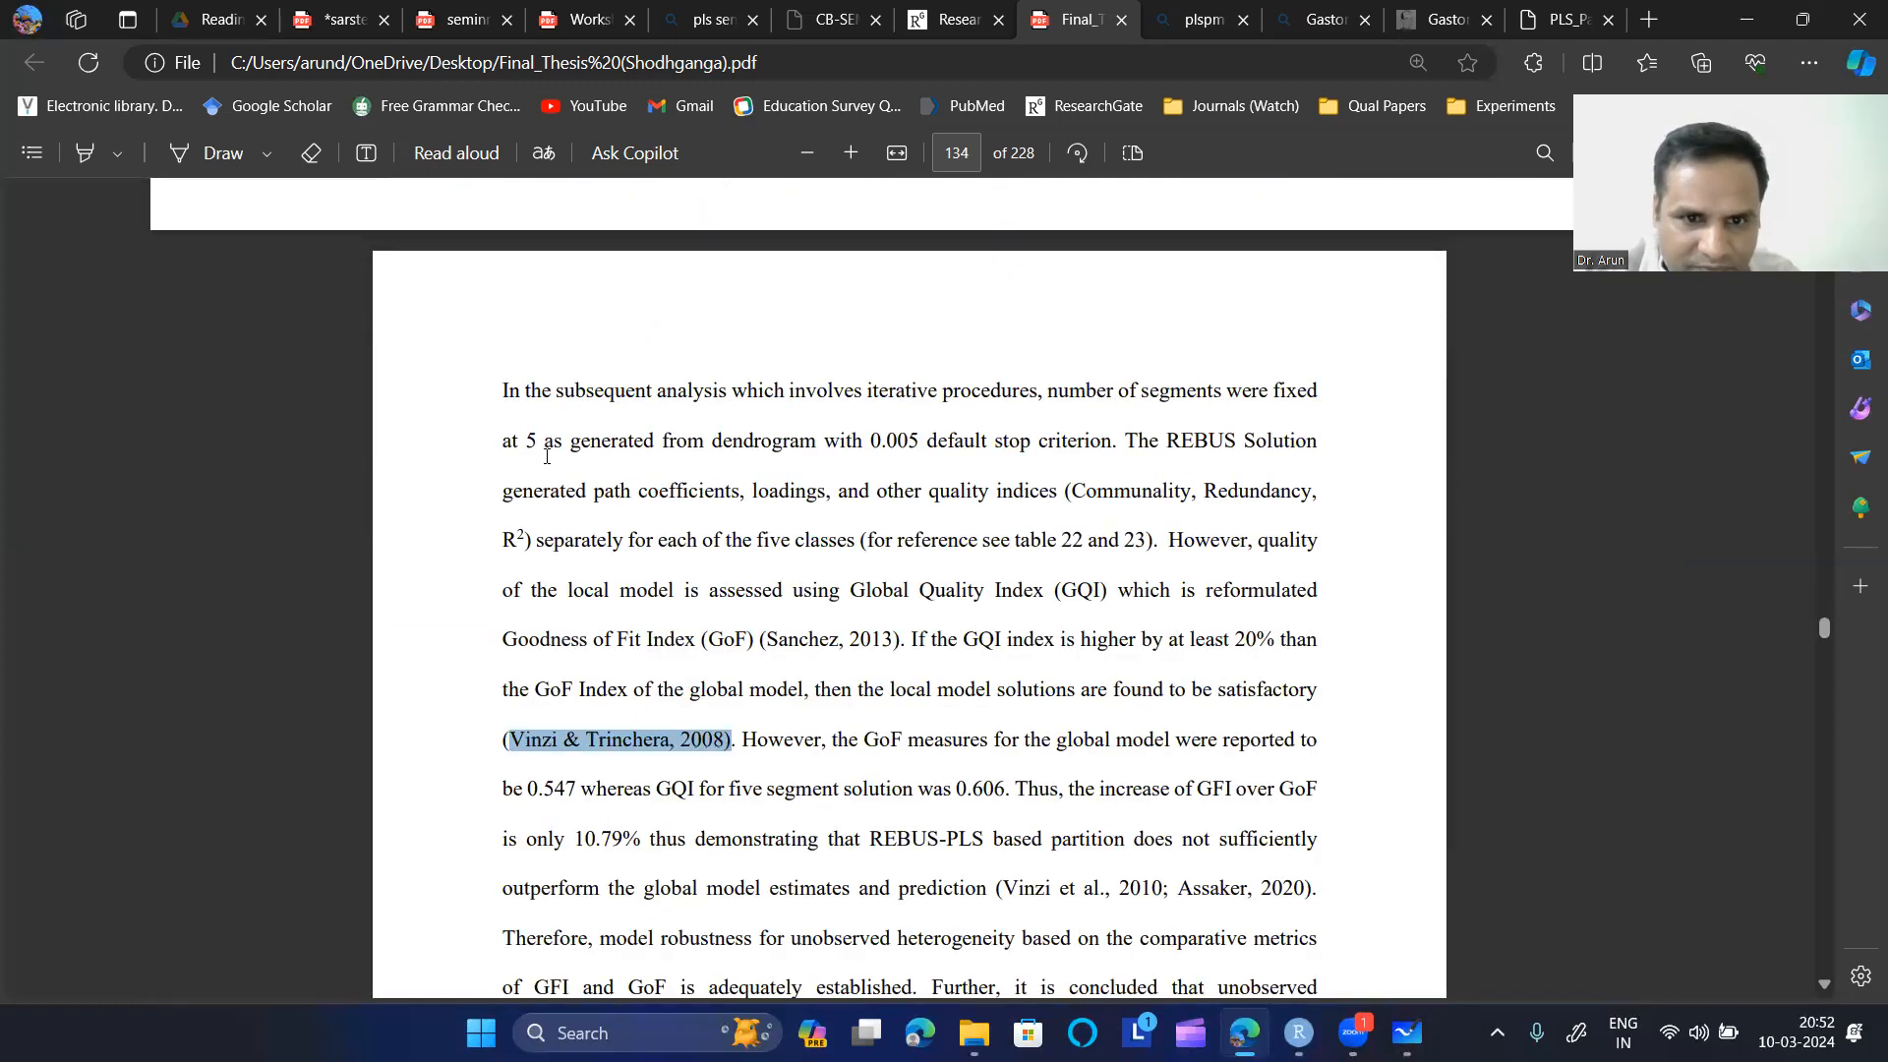
# - Highlight the 0.005 default stop criterion in the segment description and check it against the cluster dendrogram
pyautogui.click(511, 411)
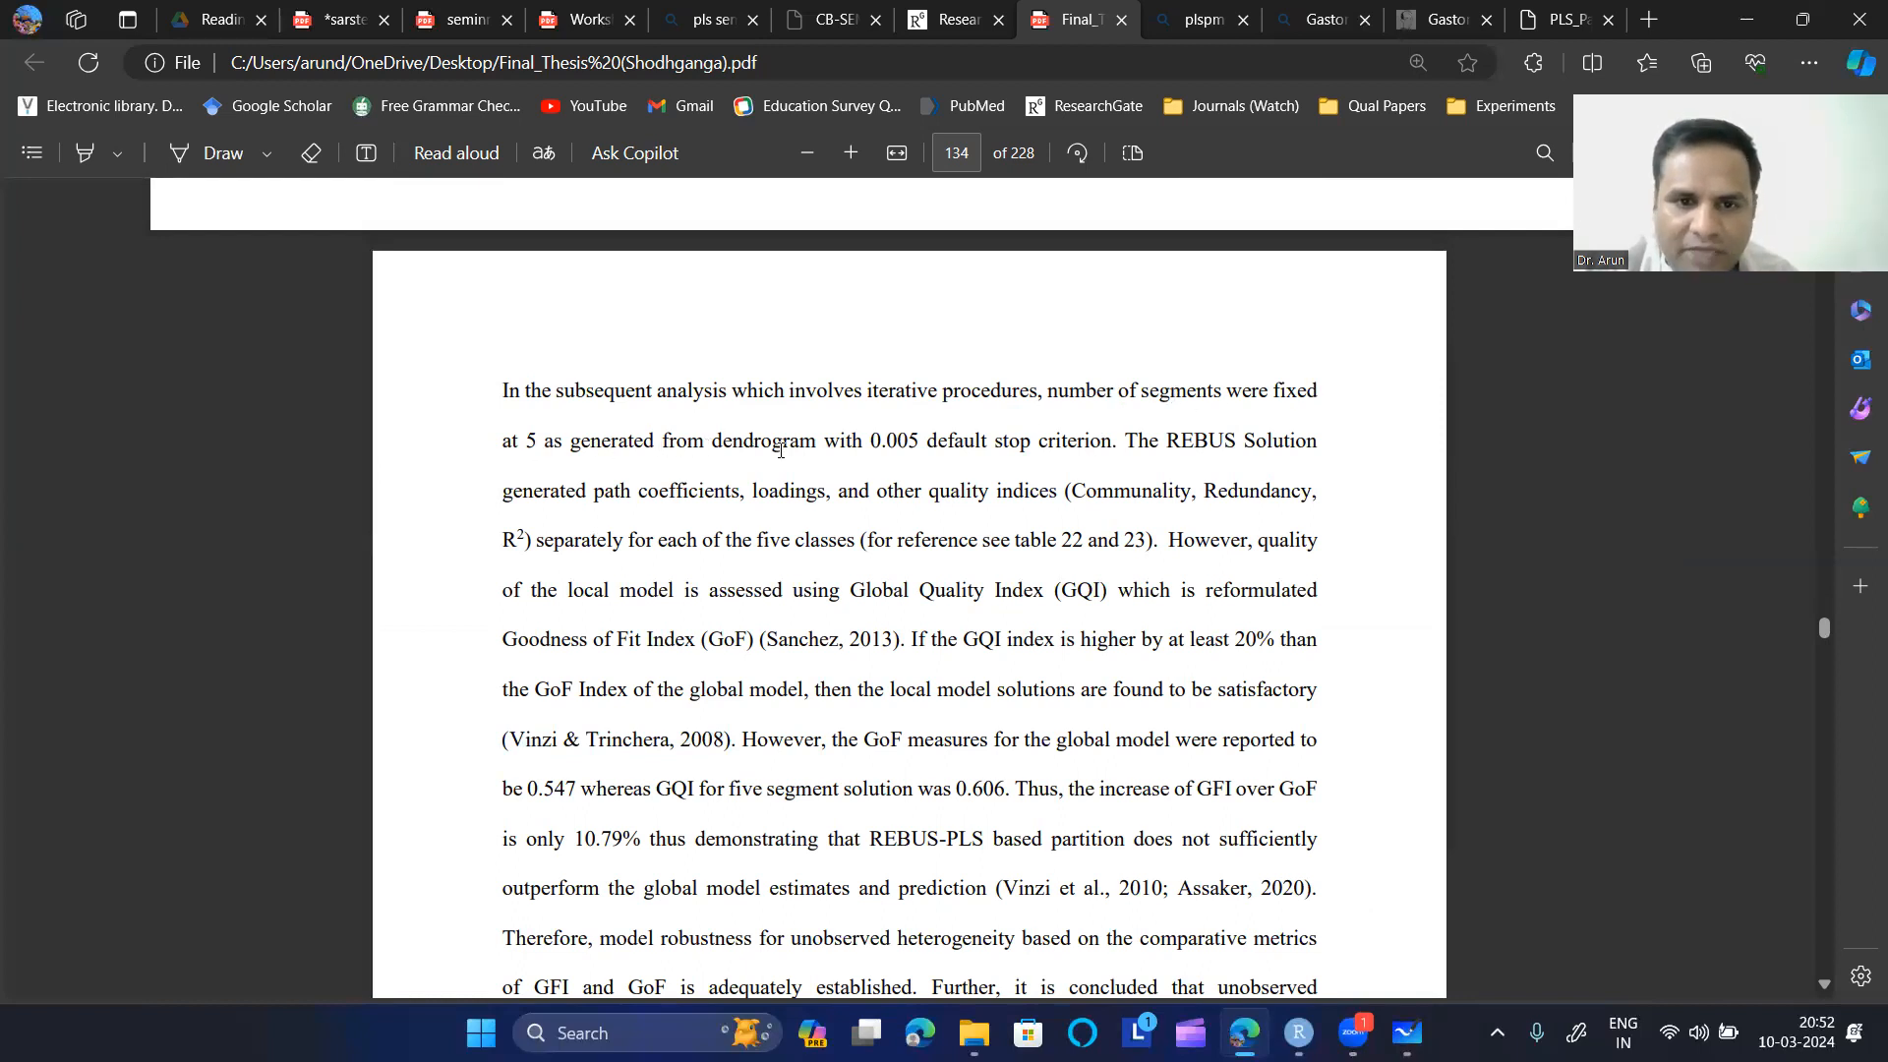
pyautogui.moveTo(879, 448); pyautogui.dragTo(1106, 445)
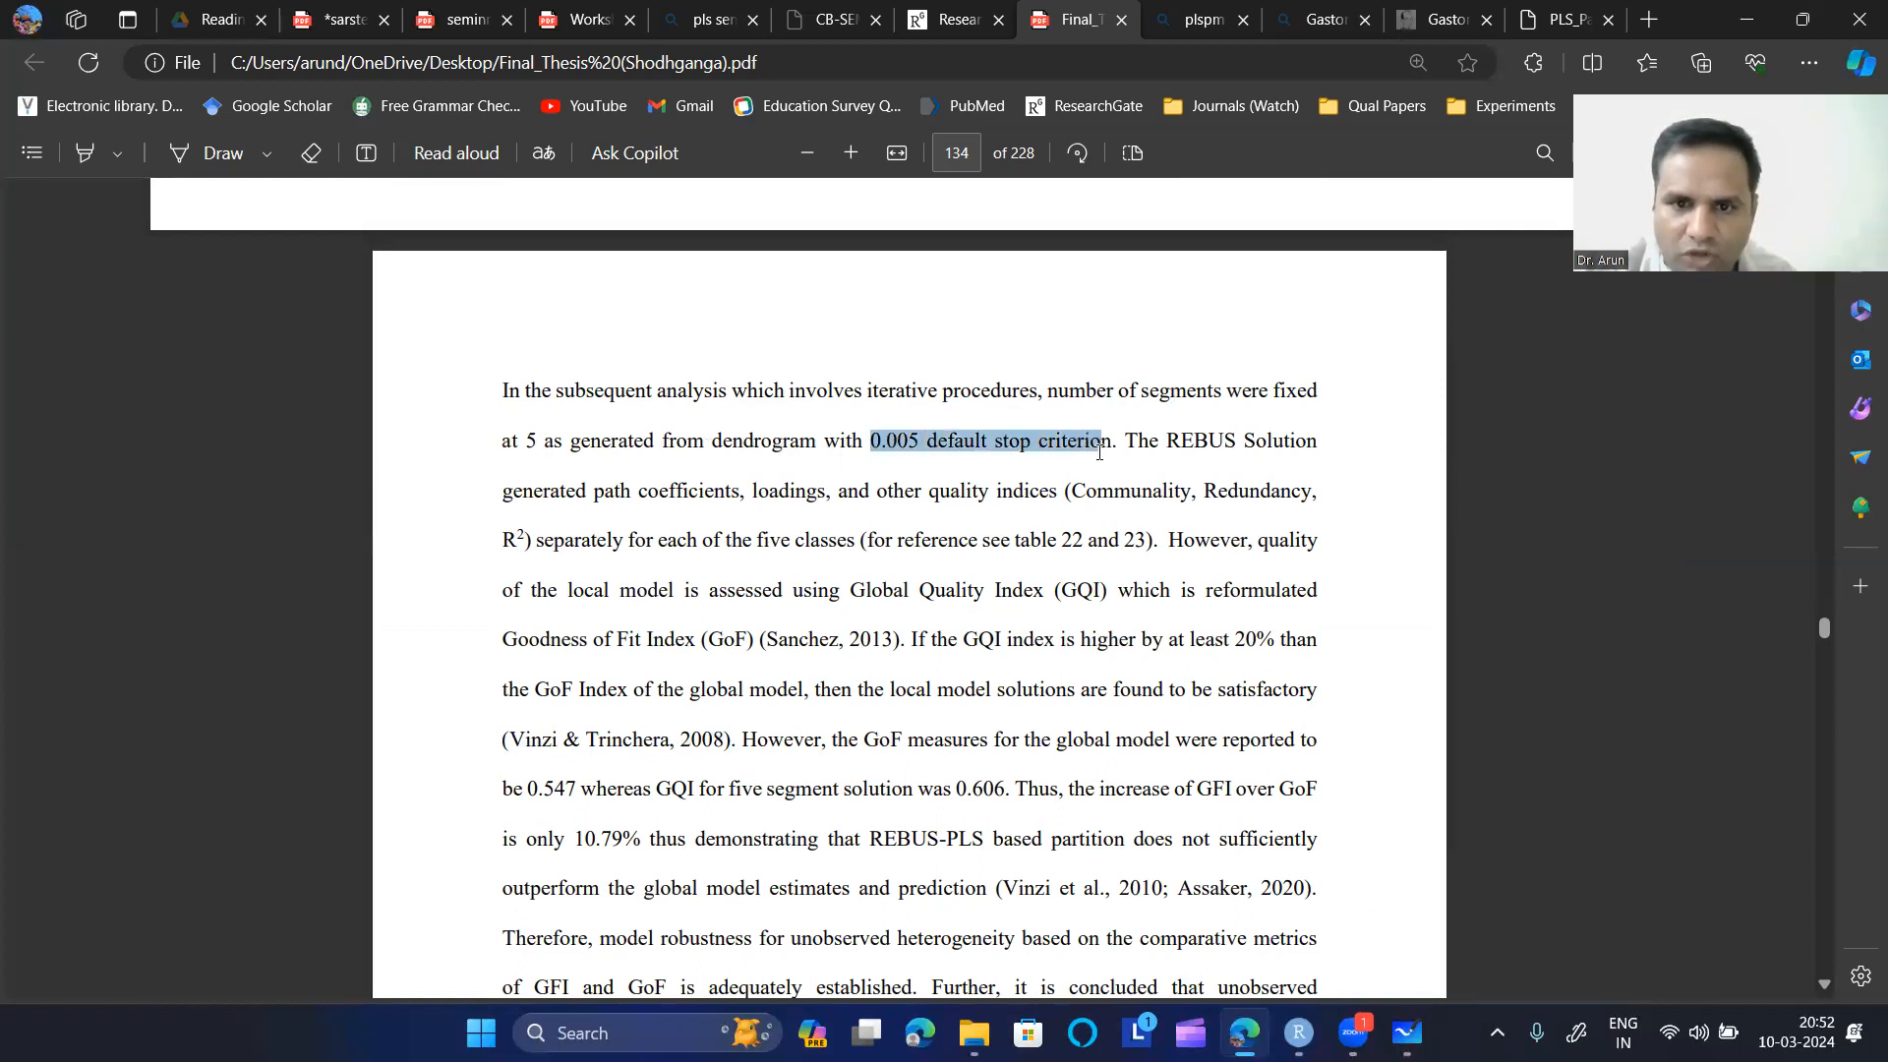
pyautogui.click(1020, 474)
pyautogui.scroll(5, 1166, 480)
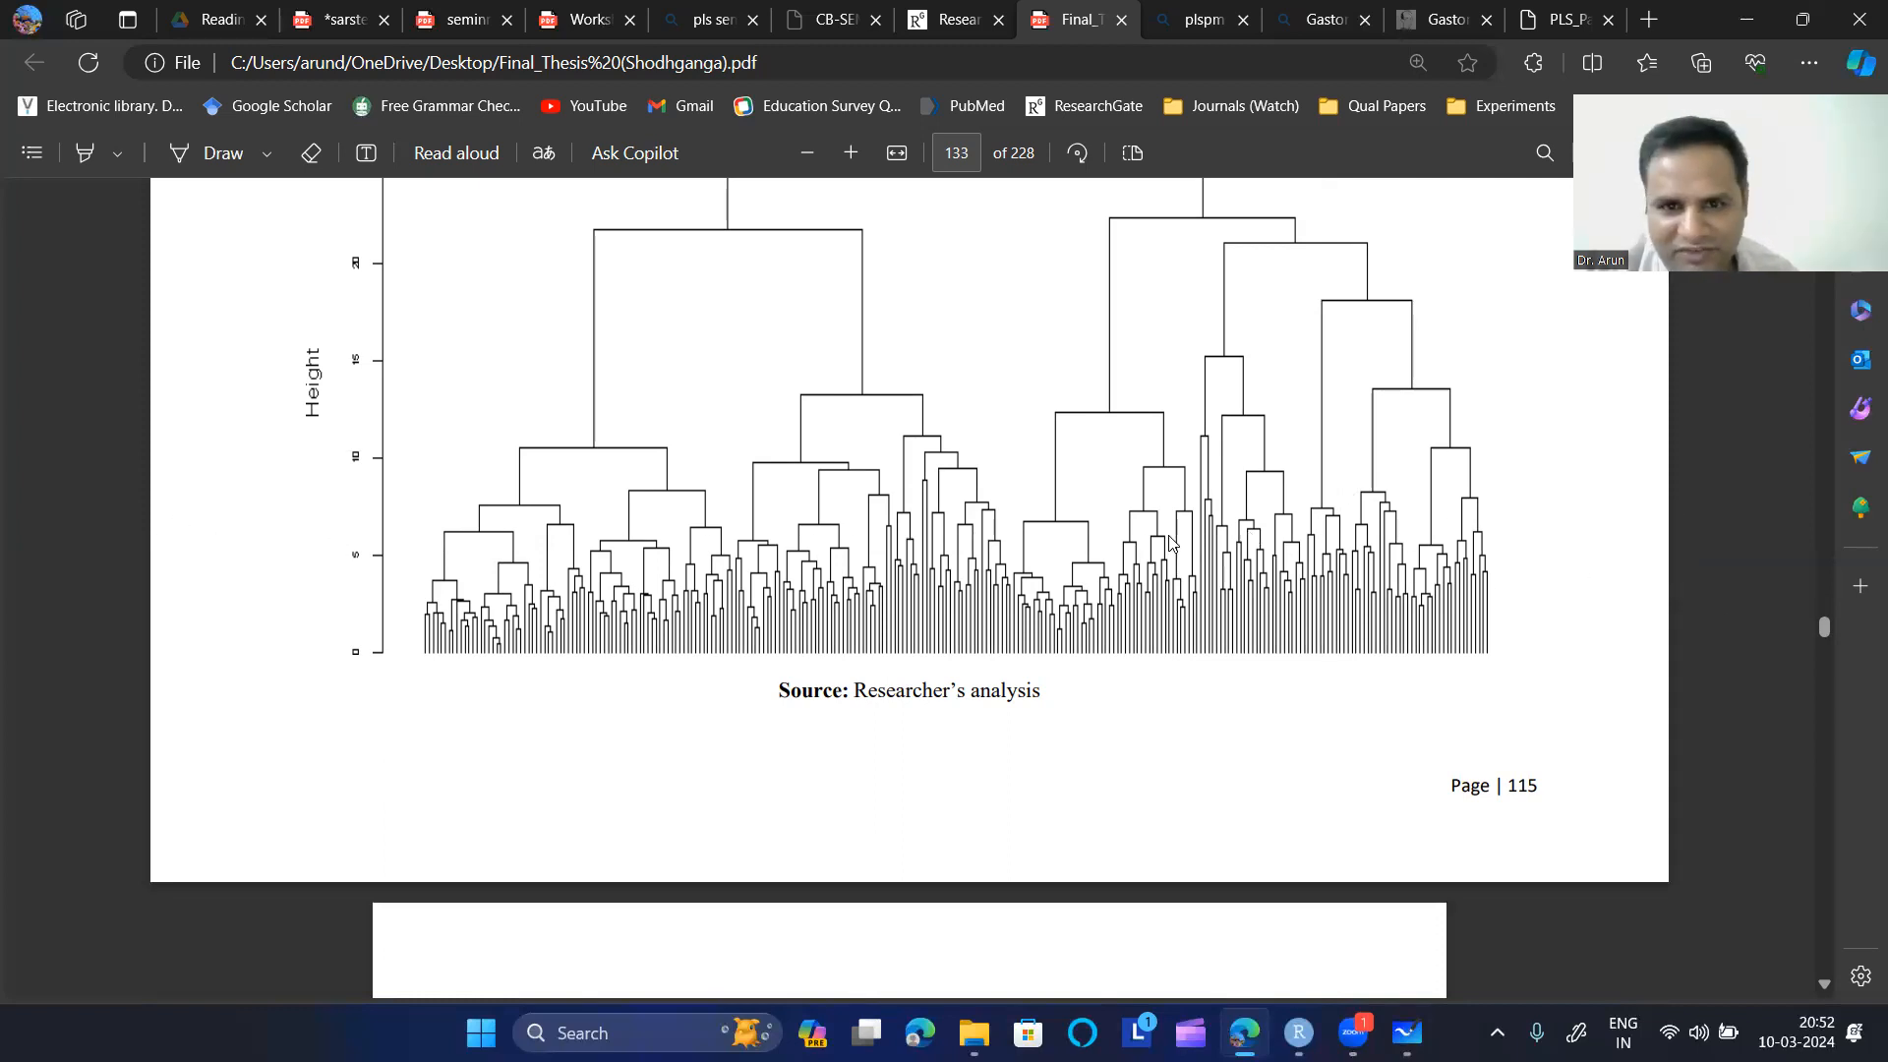
# - Examine the REBUS Segments table, highlighting the class headings and the unit counts of the first three classes
pyautogui.scroll(-10, 1170, 542)
pyautogui.scroll(-15, 1170, 543)
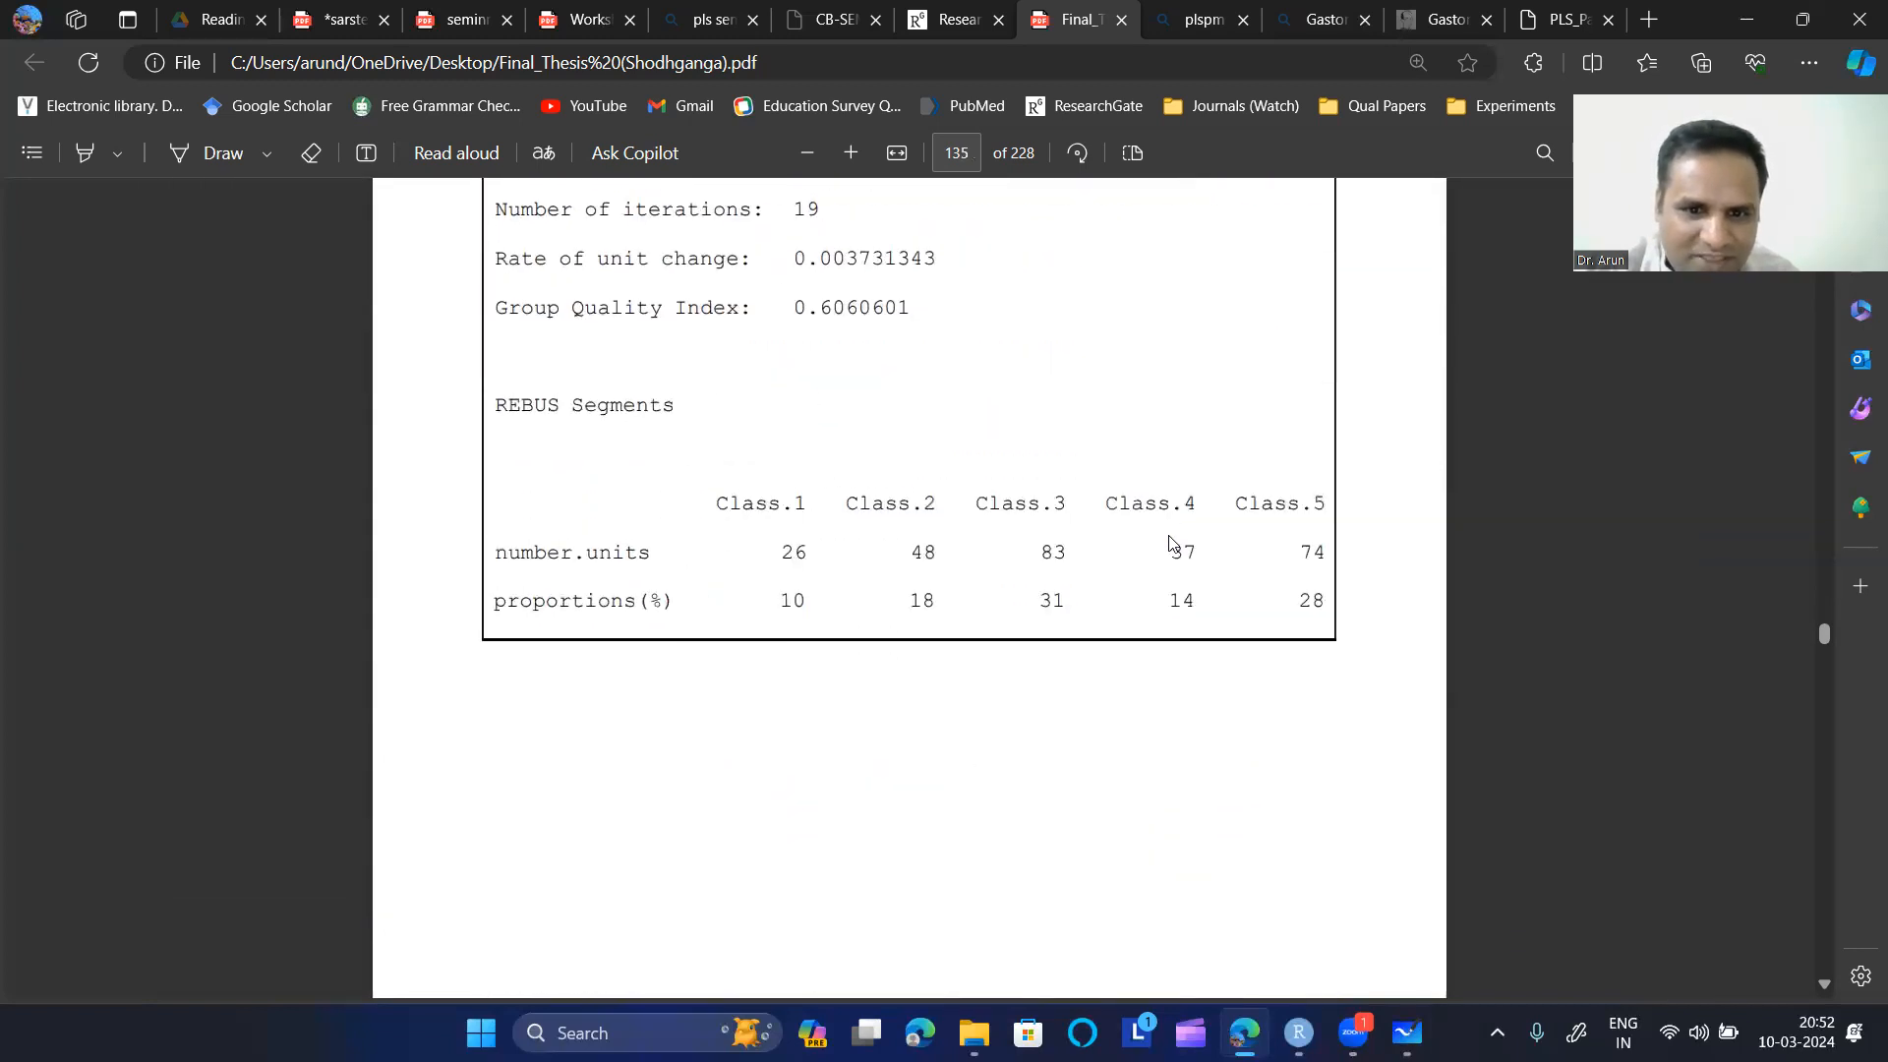
pyautogui.moveTo(718, 517); pyautogui.dragTo(1316, 507)
pyautogui.doubleClick(794, 553)
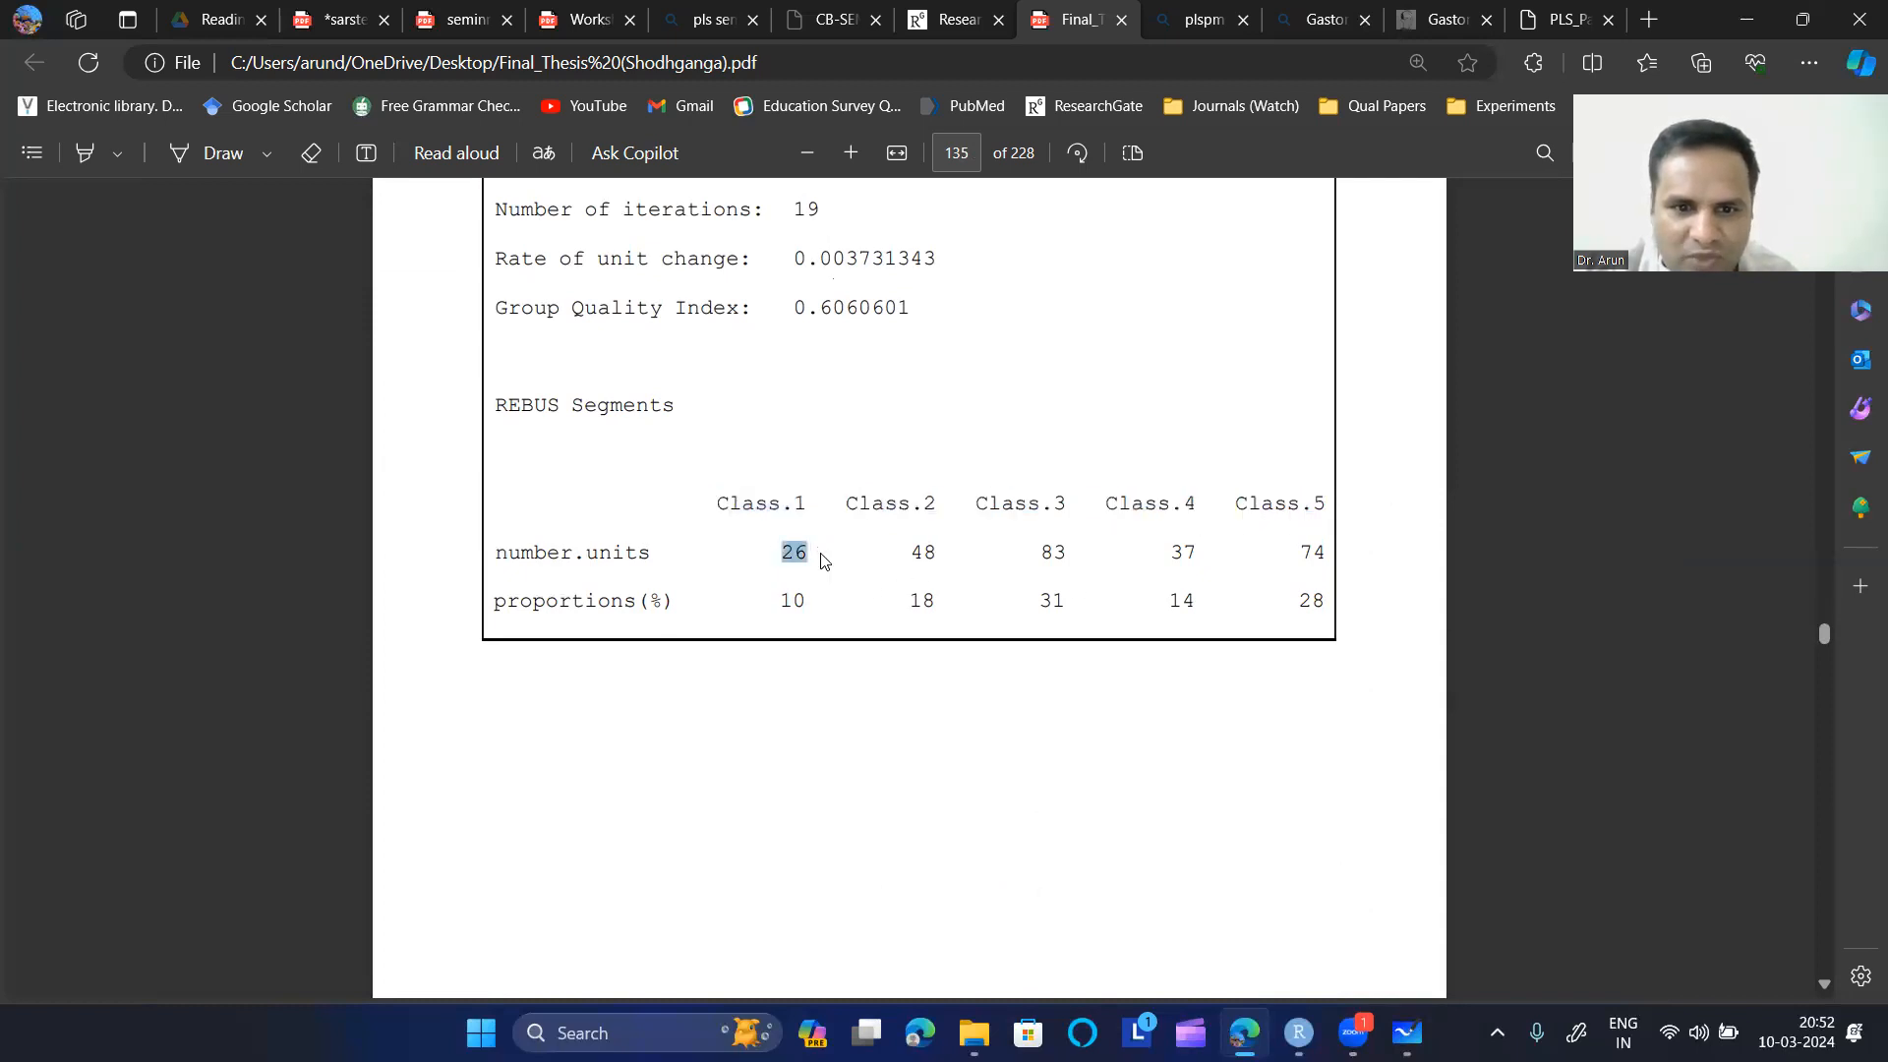
pyautogui.doubleClick(924, 553)
pyautogui.doubleClick(1053, 553)
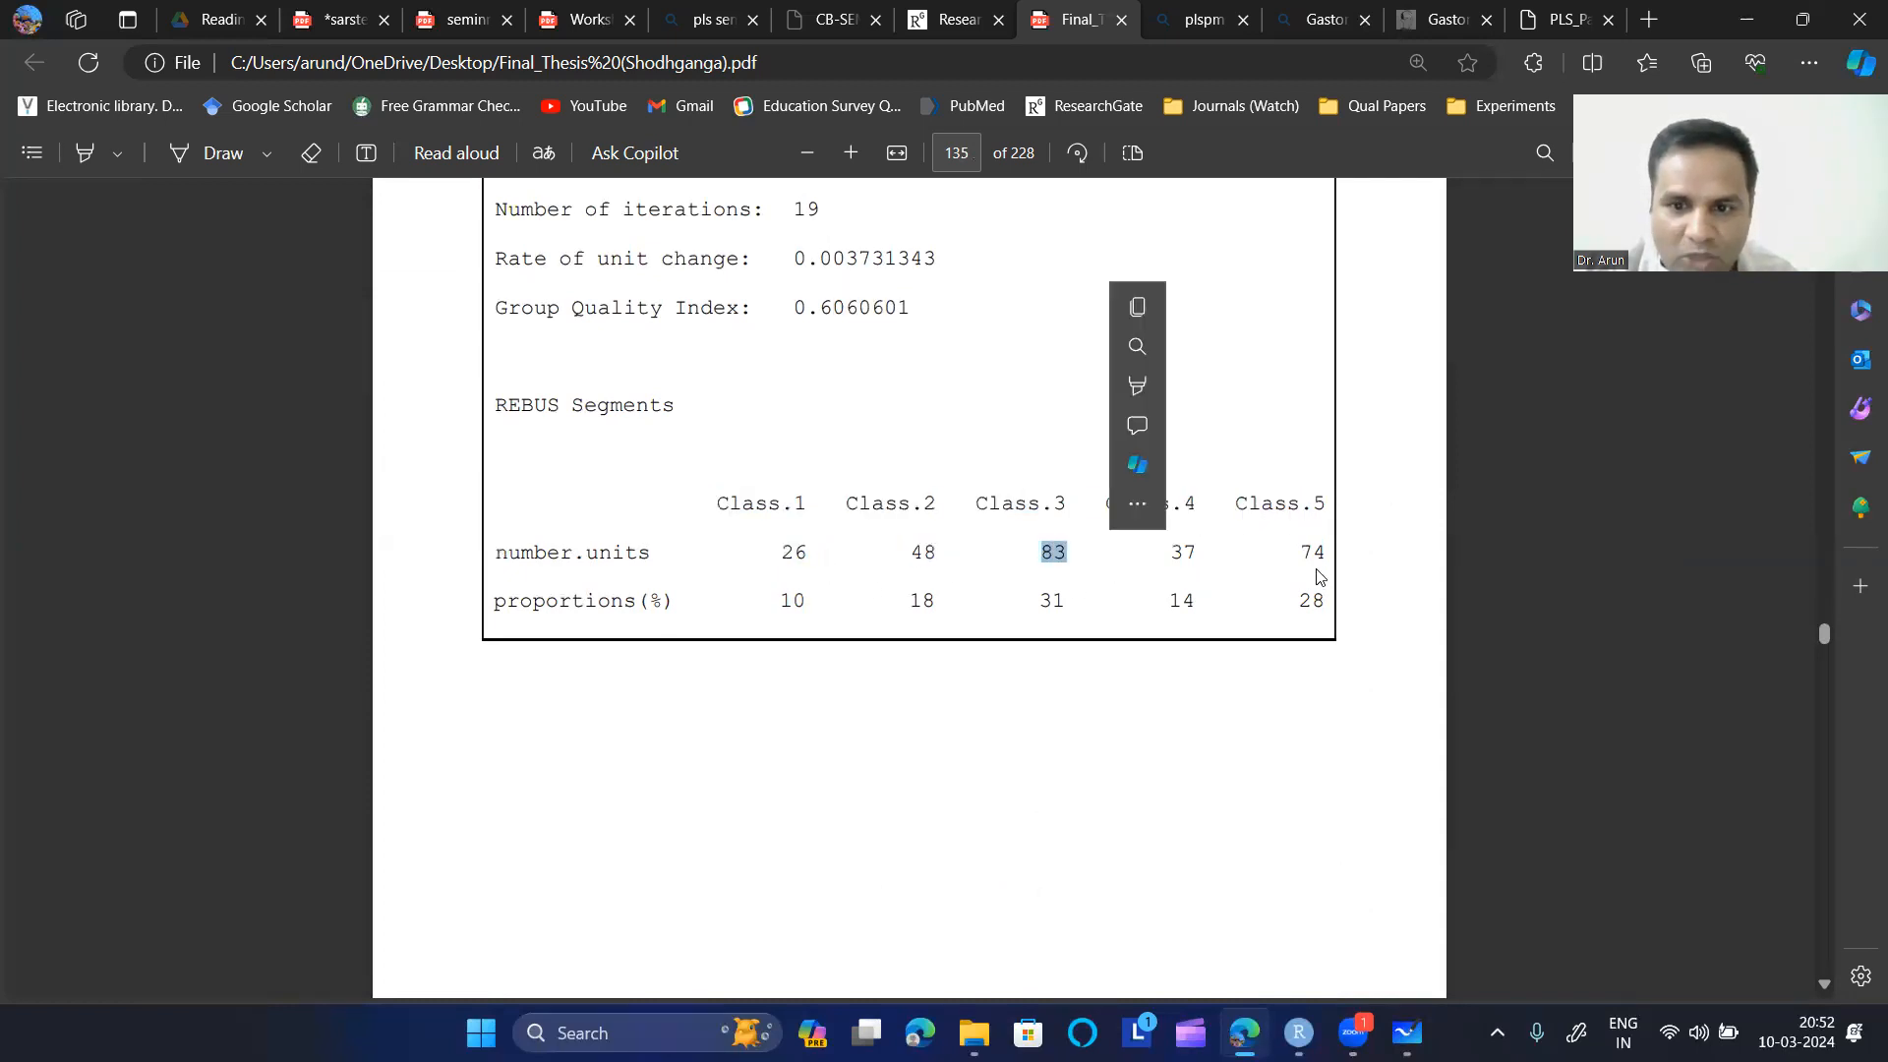
# - View Table 22 with the REBUS path coefficients and highlight the PsyCap->TLMX values across the five classes
pyautogui.scroll(-10, 1040, 618)
pyautogui.scroll(3, 1039, 617)
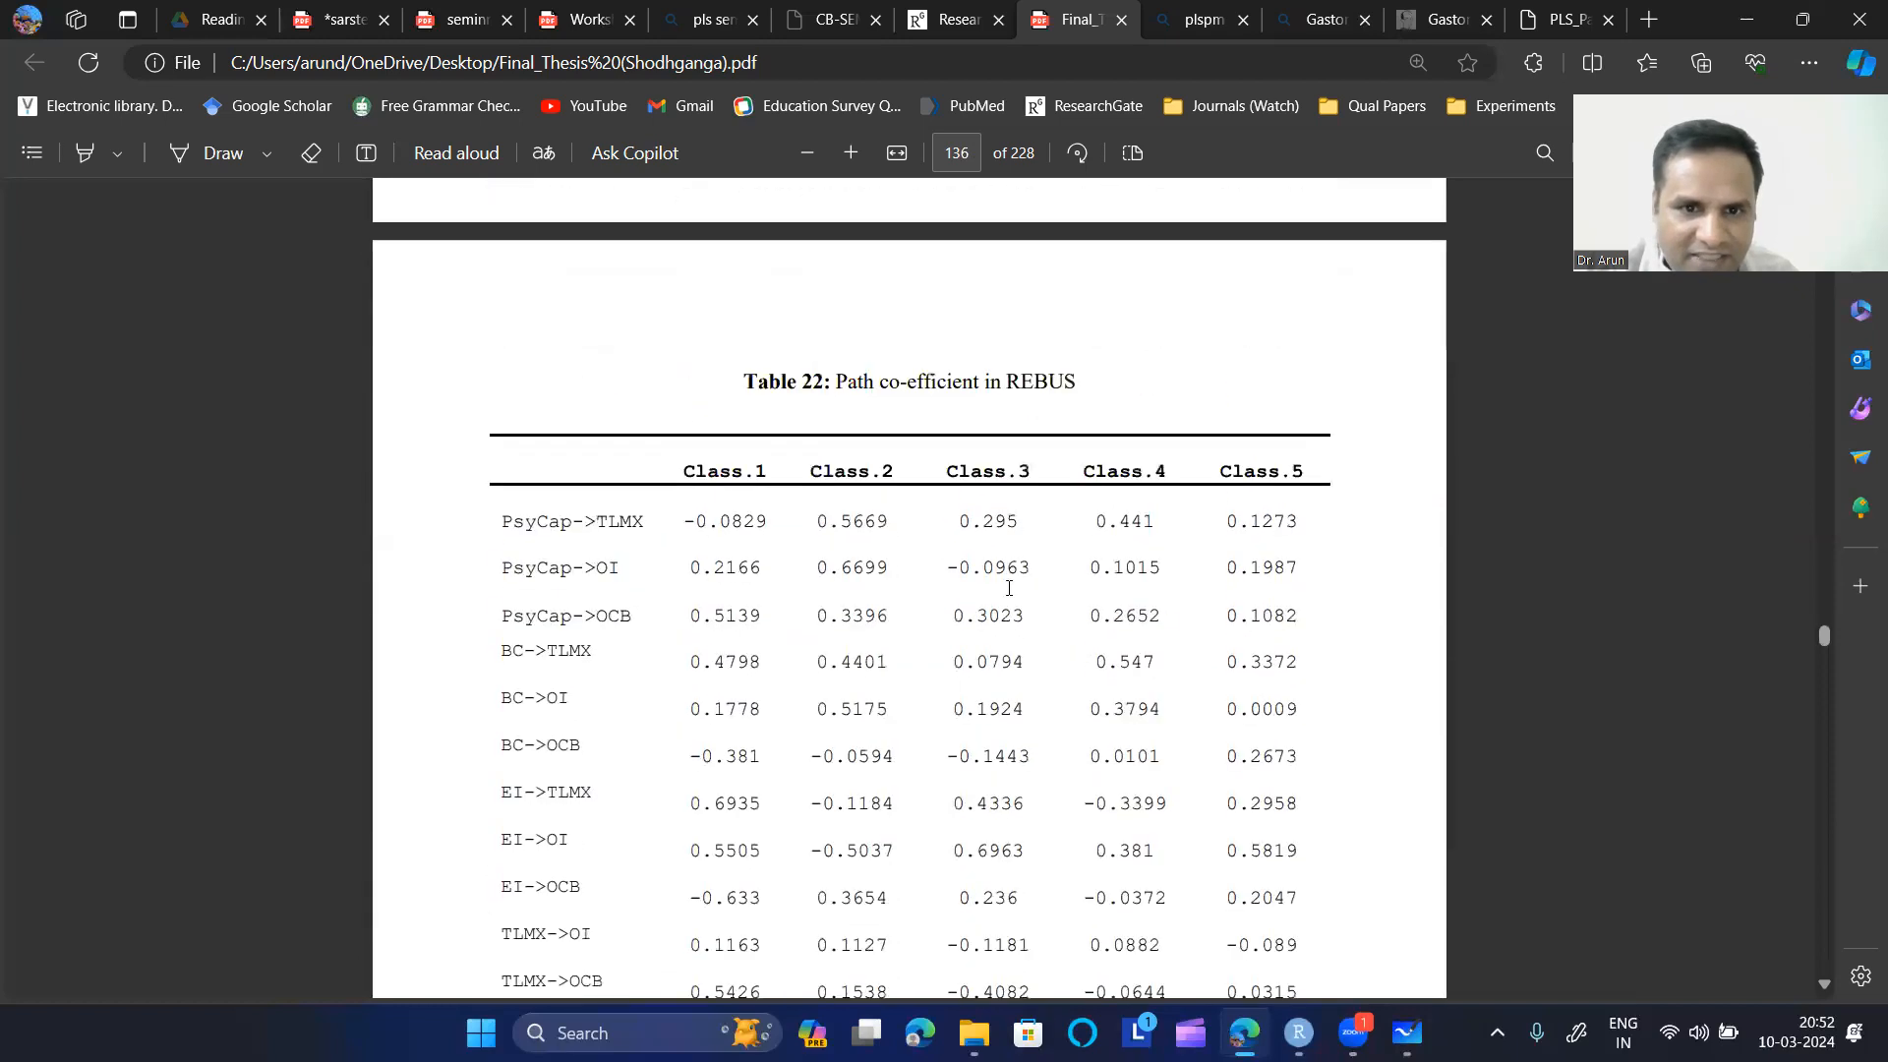
pyautogui.moveTo(693, 508); pyautogui.dragTo(1288, 531)
# - Examine Table 23, Model Fit Indices in REBUS, from average communality and redundancy through R² to GoF for each class
pyautogui.scroll(-3, 506, 449)
pyautogui.scroll(-10, 1174, 806)
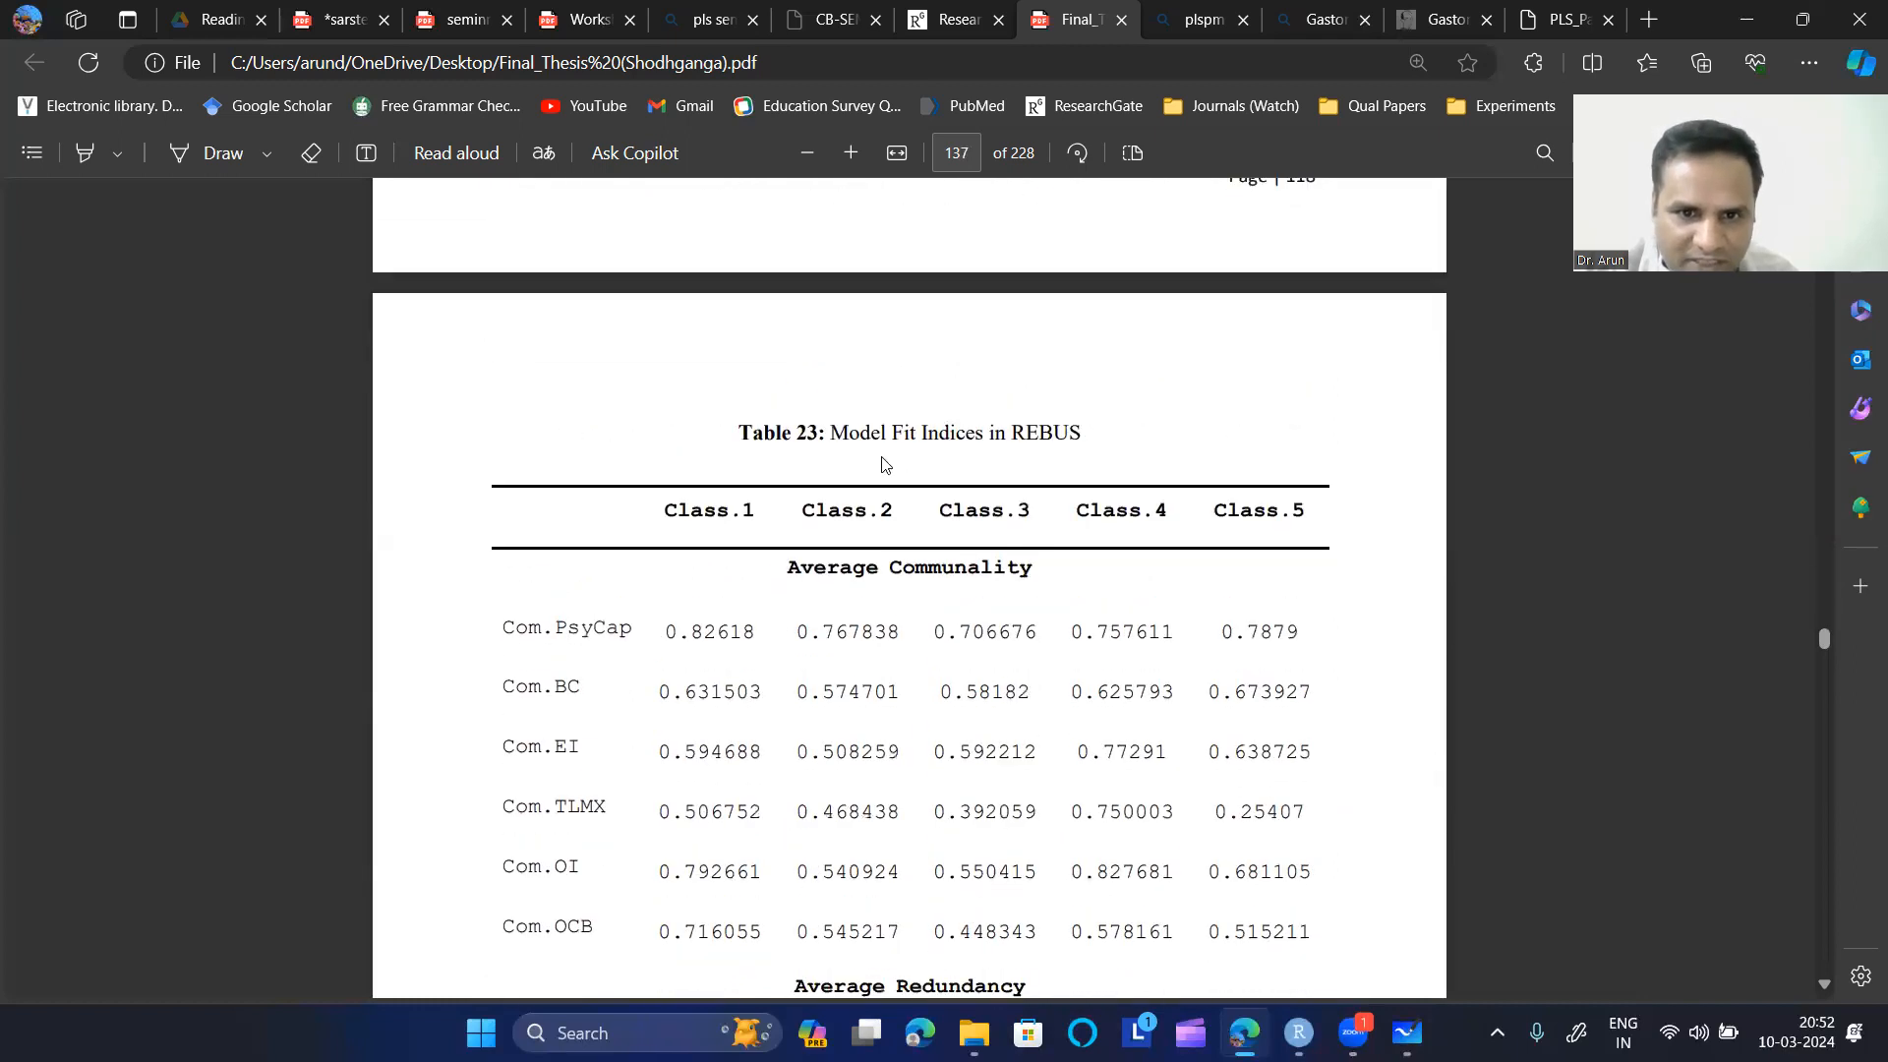
pyautogui.moveTo(833, 435); pyautogui.dragTo(1070, 437)
pyautogui.scroll(-2, 1098, 487)
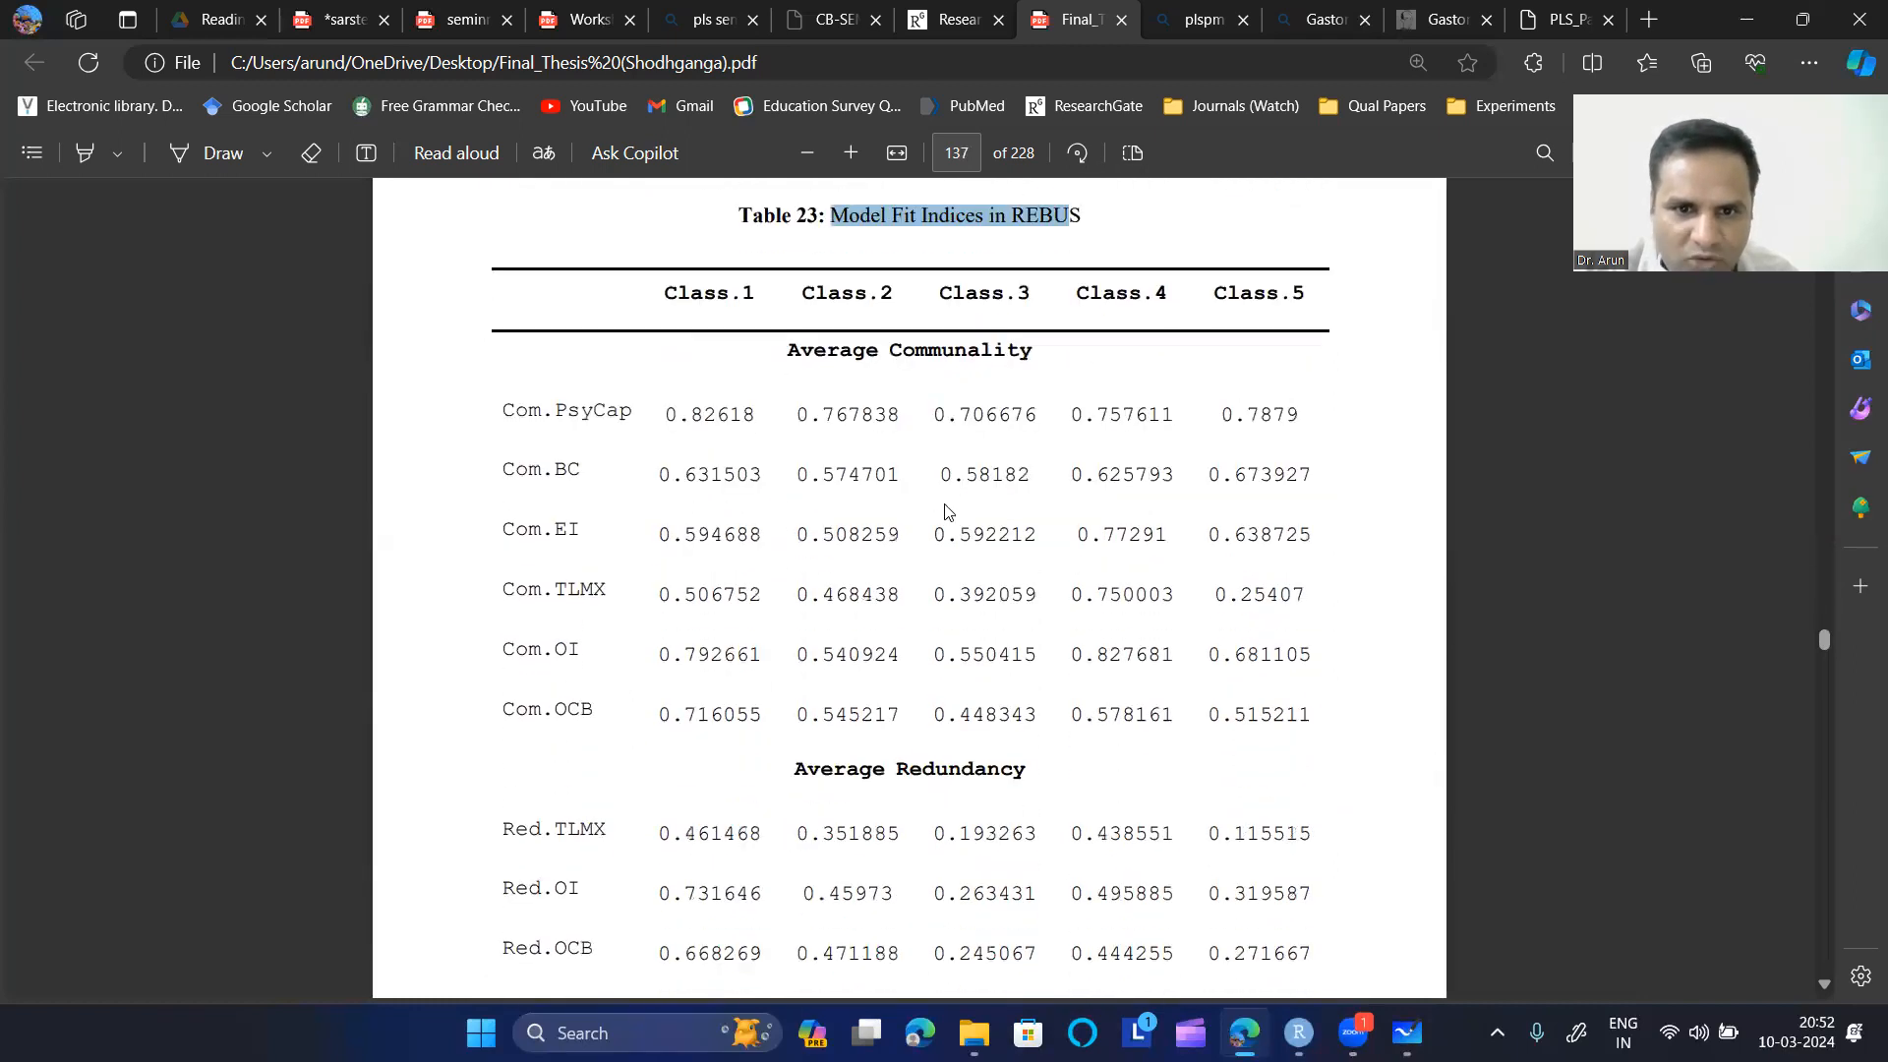
pyautogui.scroll(-6, 1003, 724)
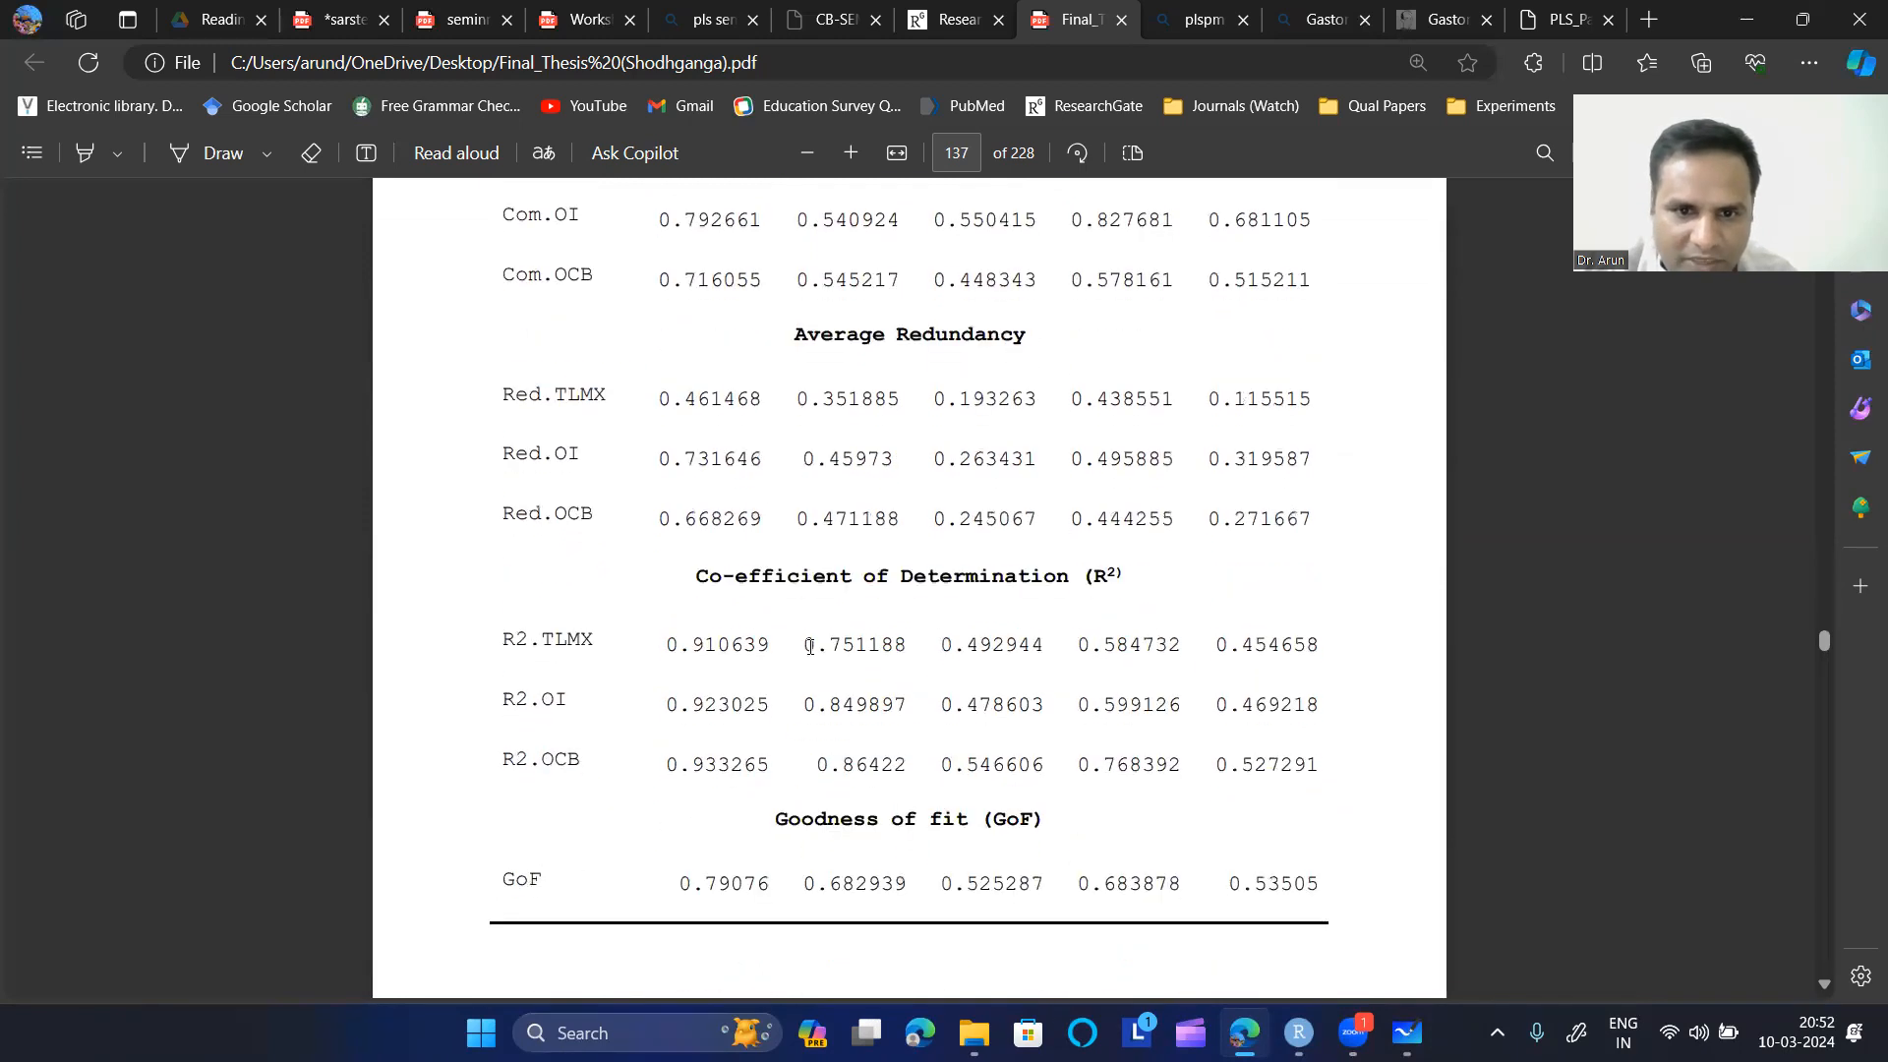
pyautogui.moveTo(680, 663); pyautogui.dragTo(770, 665)
pyautogui.click(759, 425)
pyautogui.scroll(7, 1048, 649)
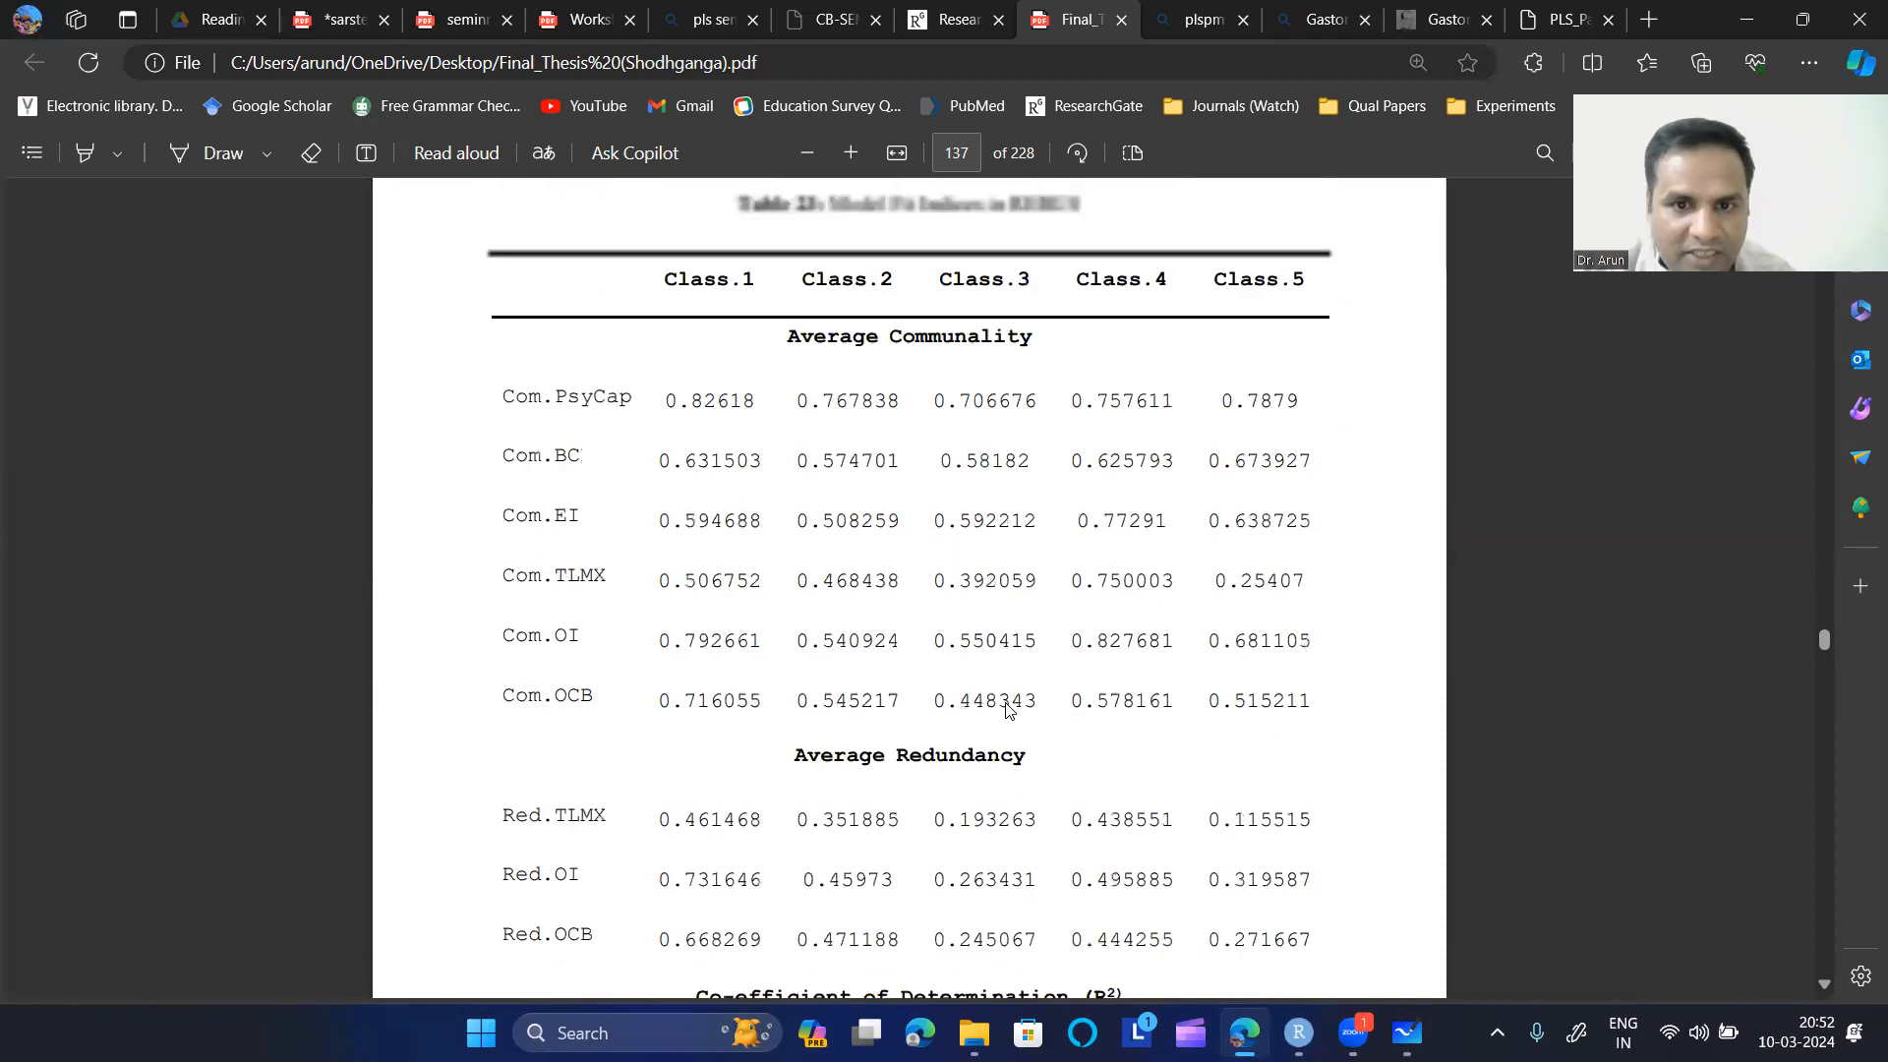
pyautogui.scroll(-12, 1012, 703)
# - Return to the REBUS solution paragraph and highlight the passages on separate class results and assessing local model quality with GQI
pyautogui.scroll(16, 1008, 710)
pyautogui.scroll(15, 1008, 710)
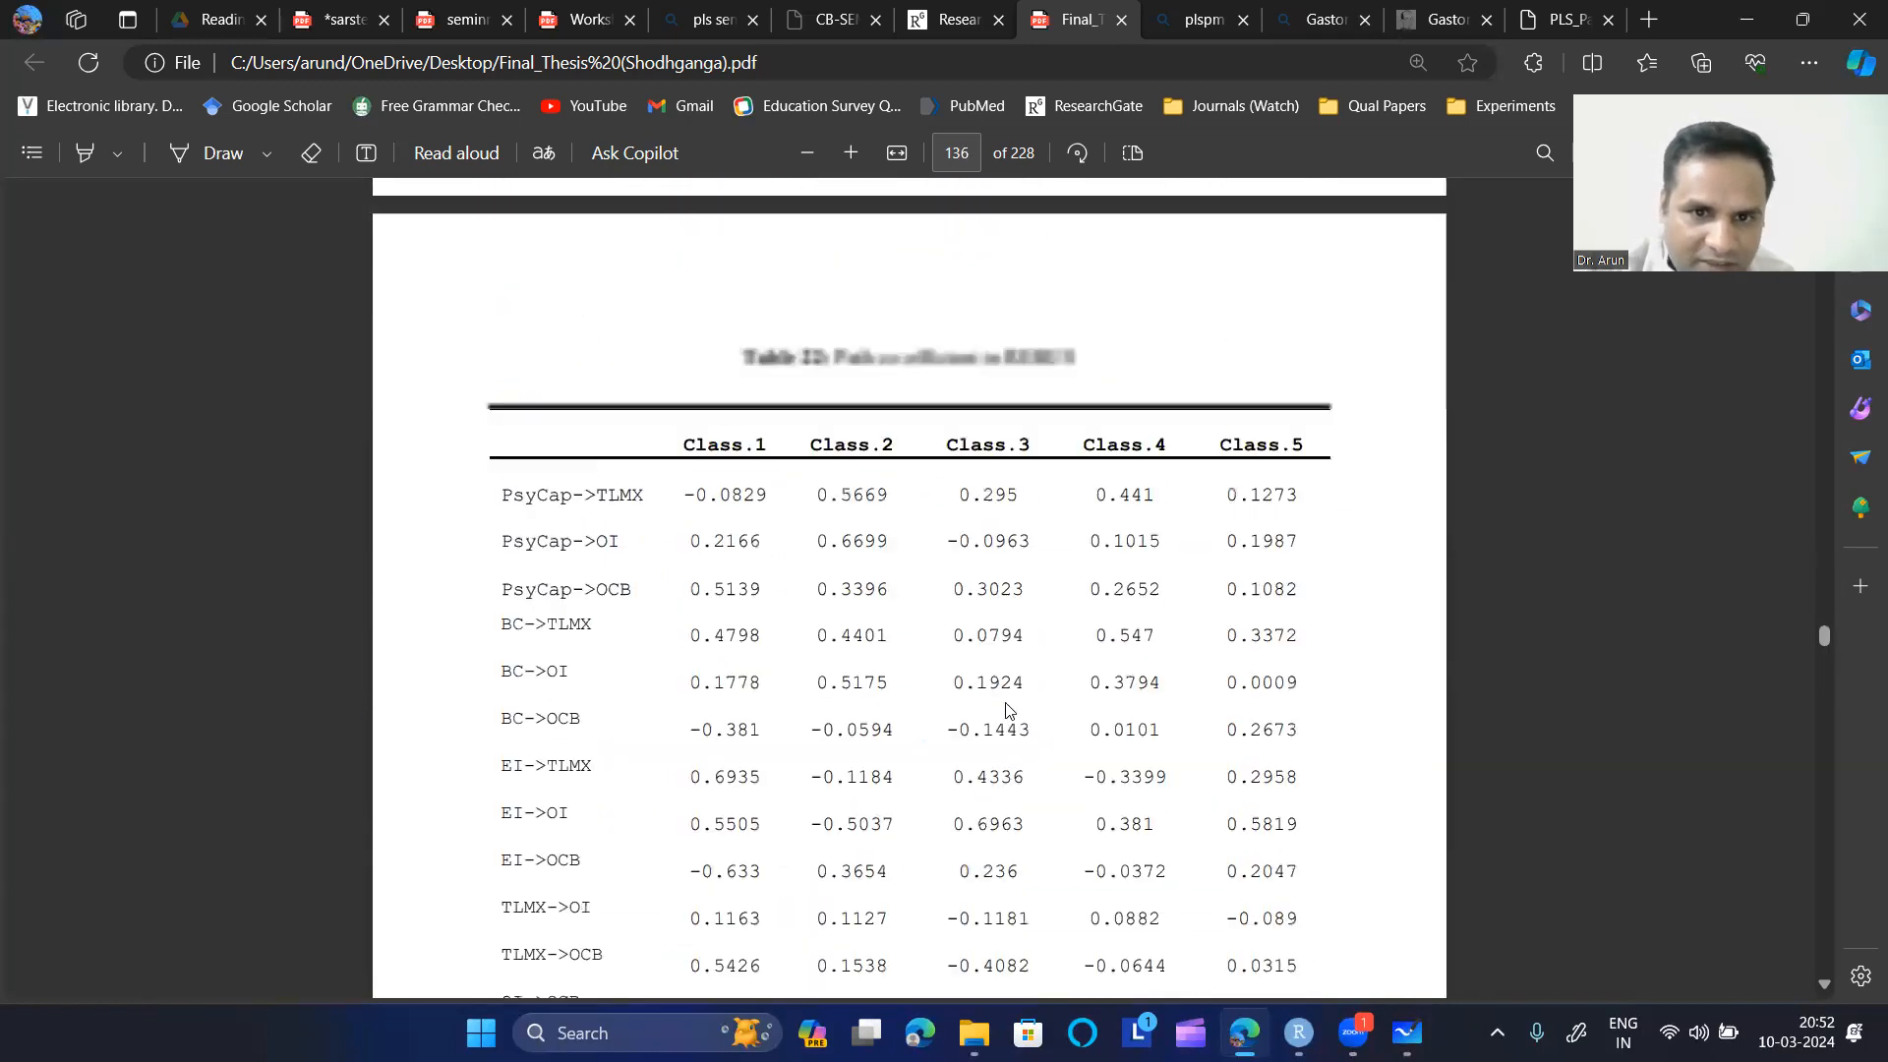
pyautogui.scroll(8, 1008, 709)
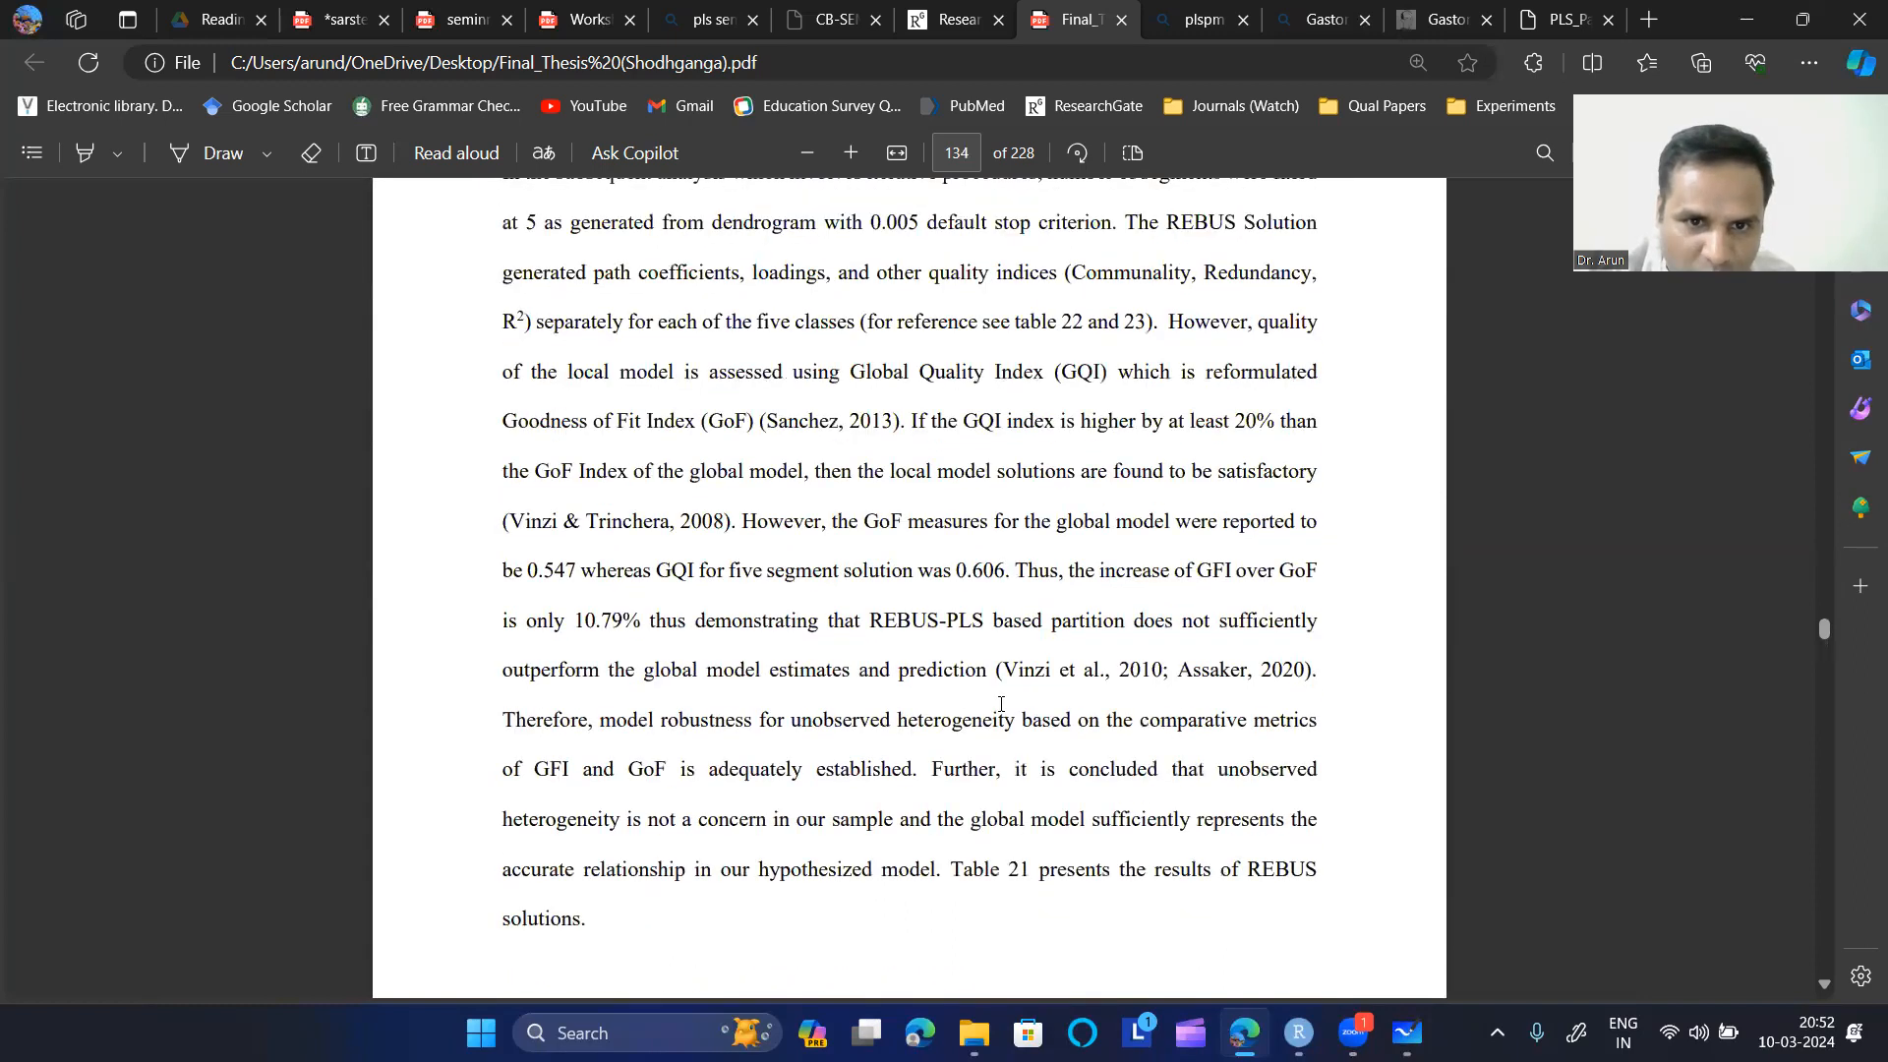
pyautogui.scroll(2, 832, 673)
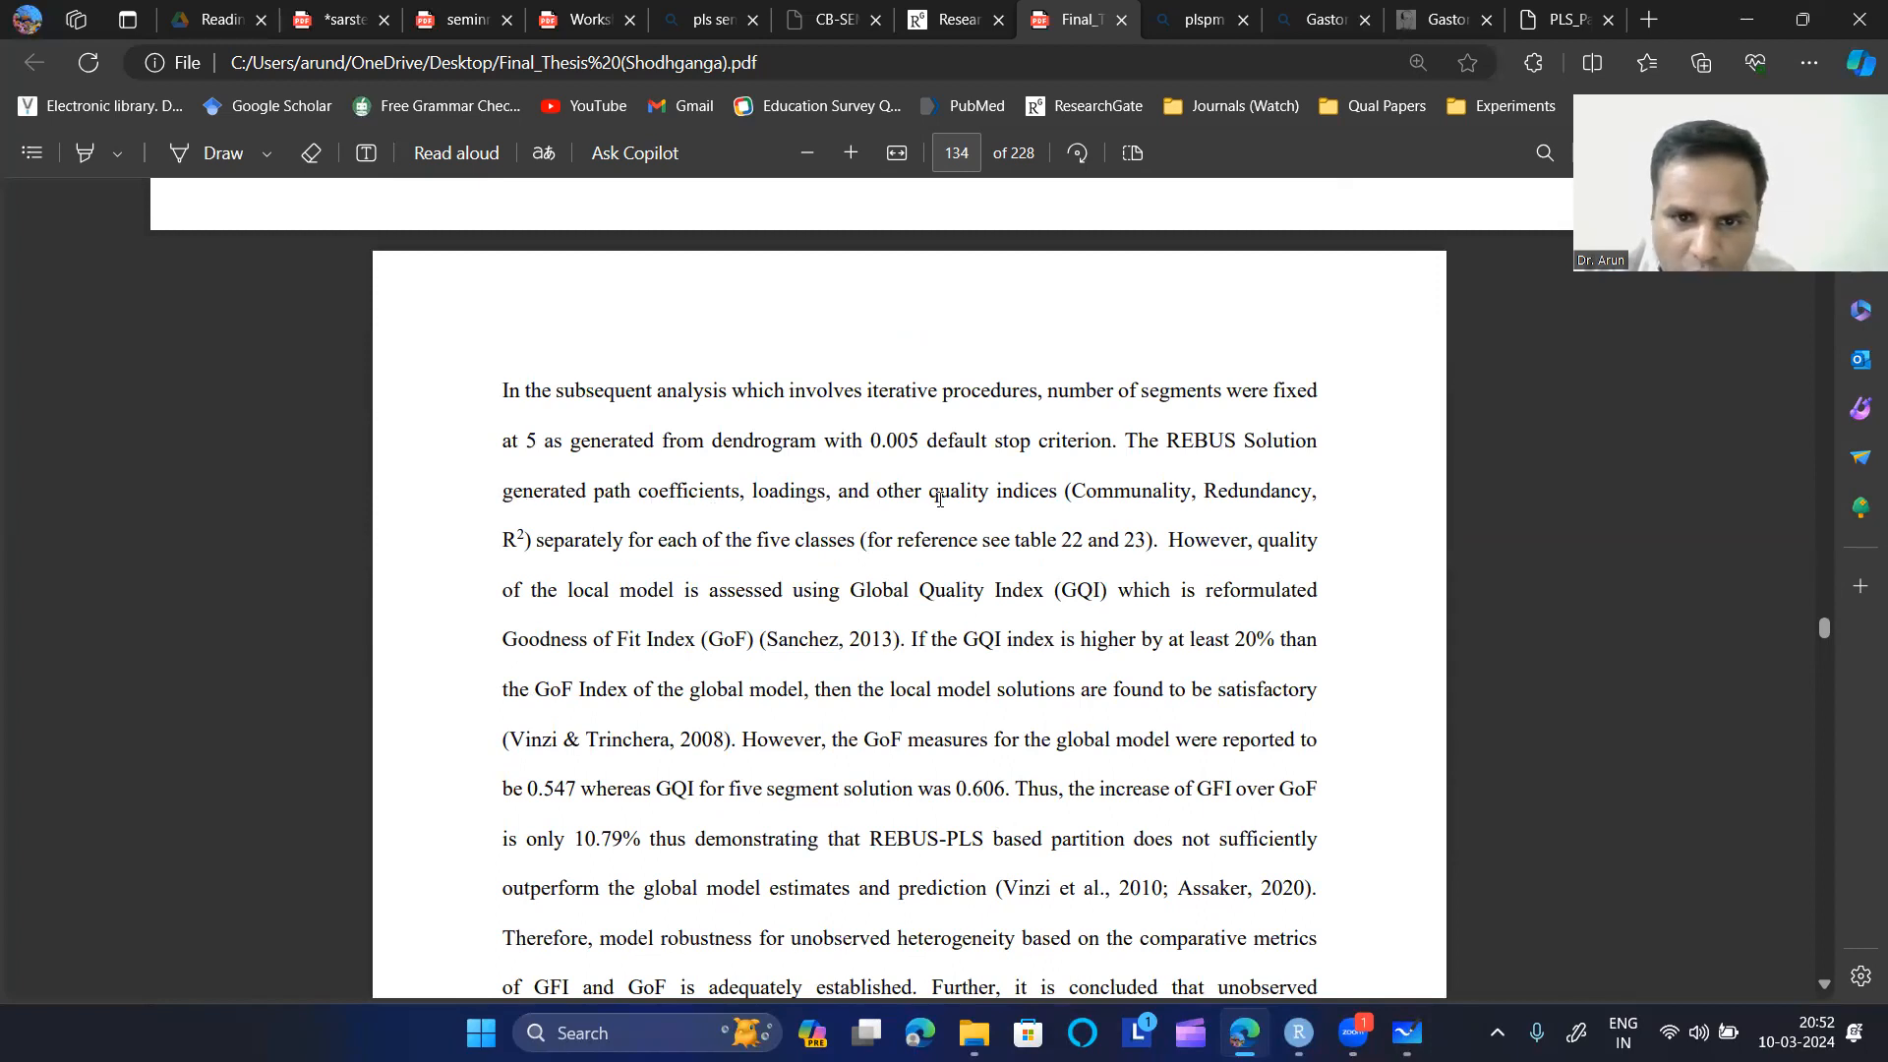
pyautogui.moveTo(566, 547); pyautogui.dragTo(848, 547)
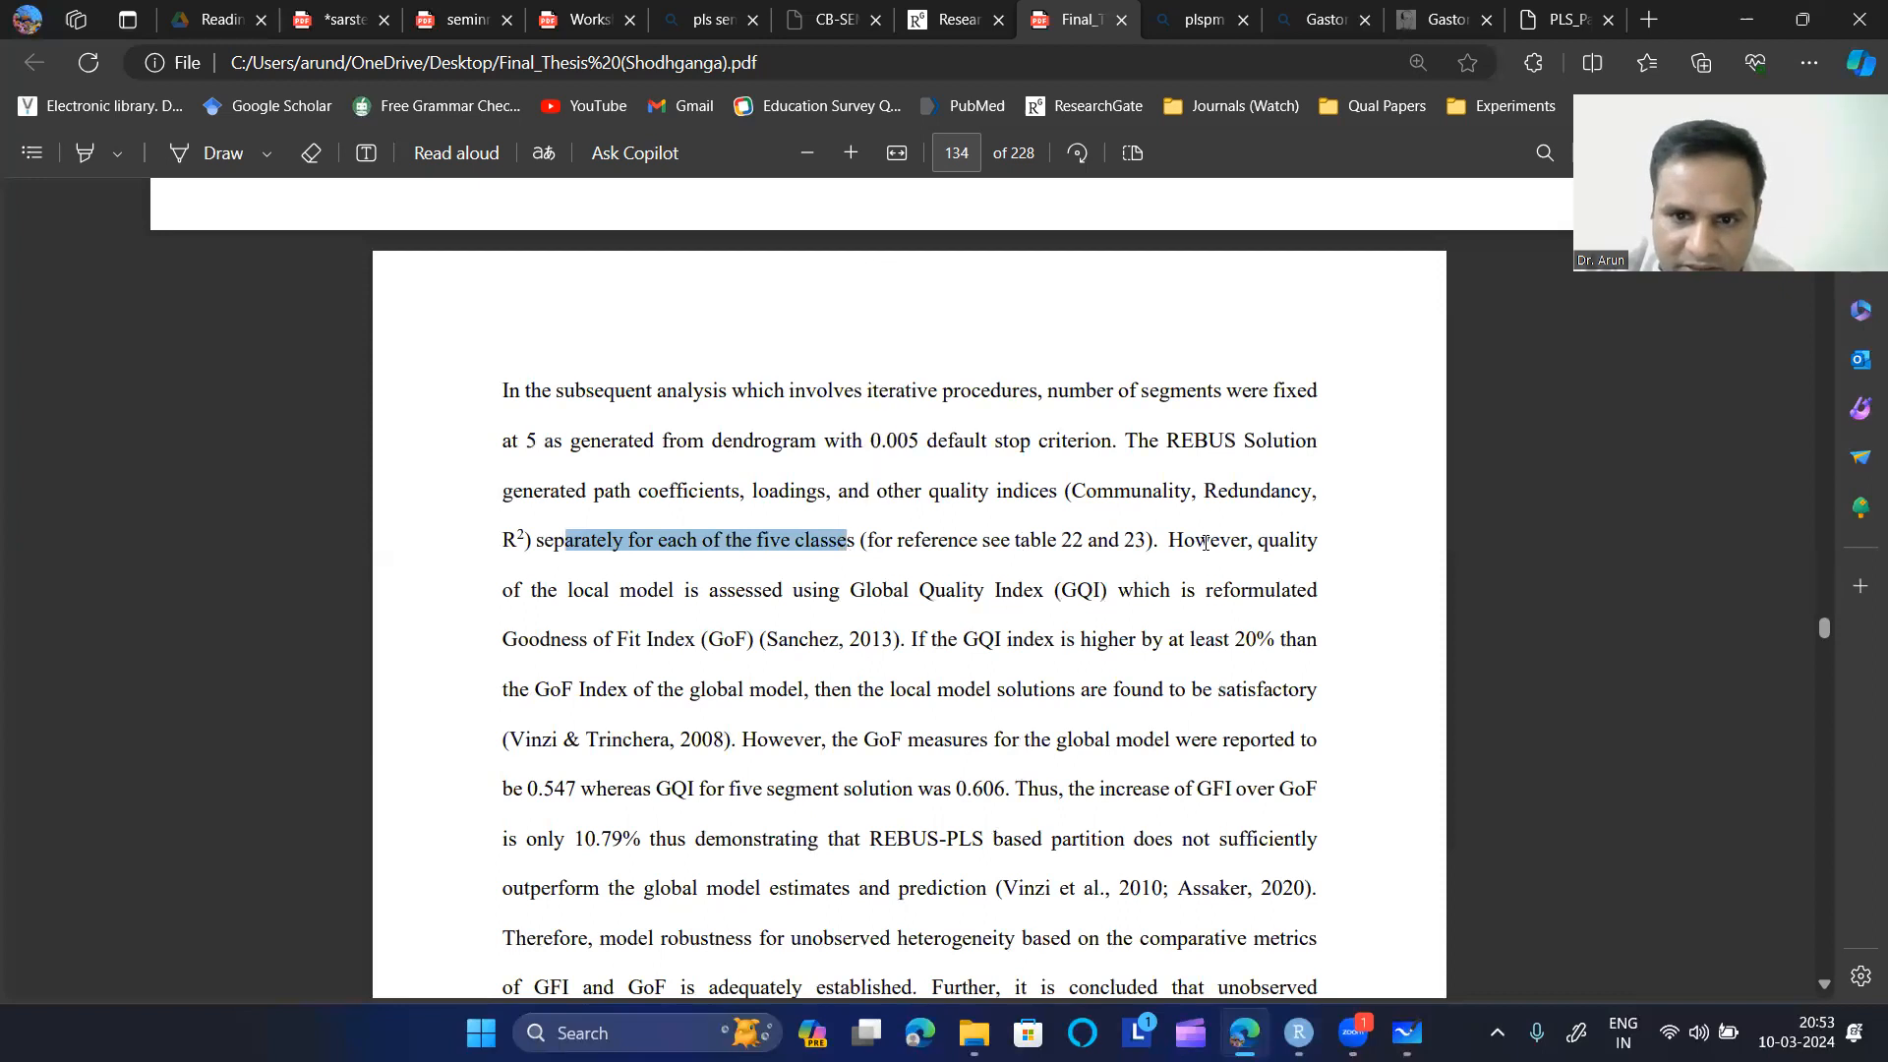
pyautogui.moveTo(1168, 539); pyautogui.dragTo(1301, 539)
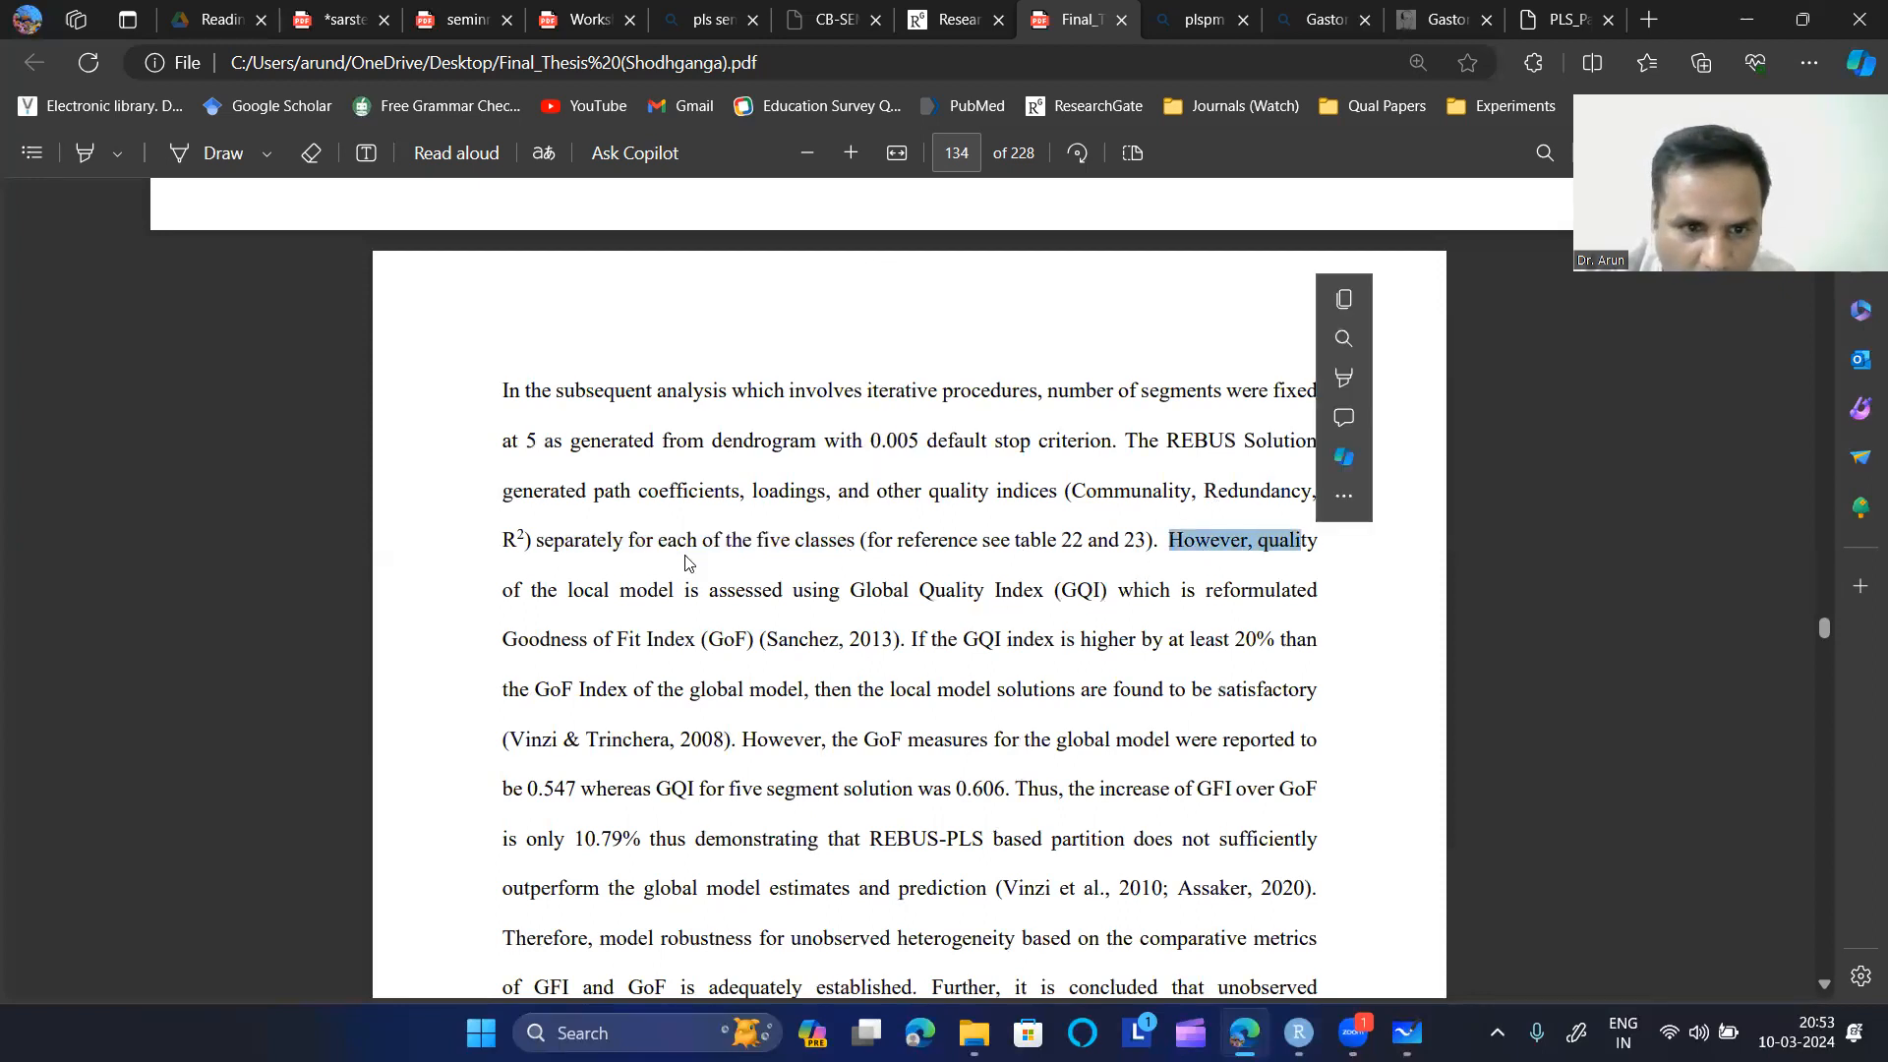
pyautogui.moveTo(506, 595); pyautogui.dragTo(1317, 593)
pyautogui.moveTo(519, 640); pyautogui.dragTo(677, 640)
# - Switch to RStudio, look over the local model 2 summary, and clear the console
pyautogui.hotkey('alt', 'Tab')
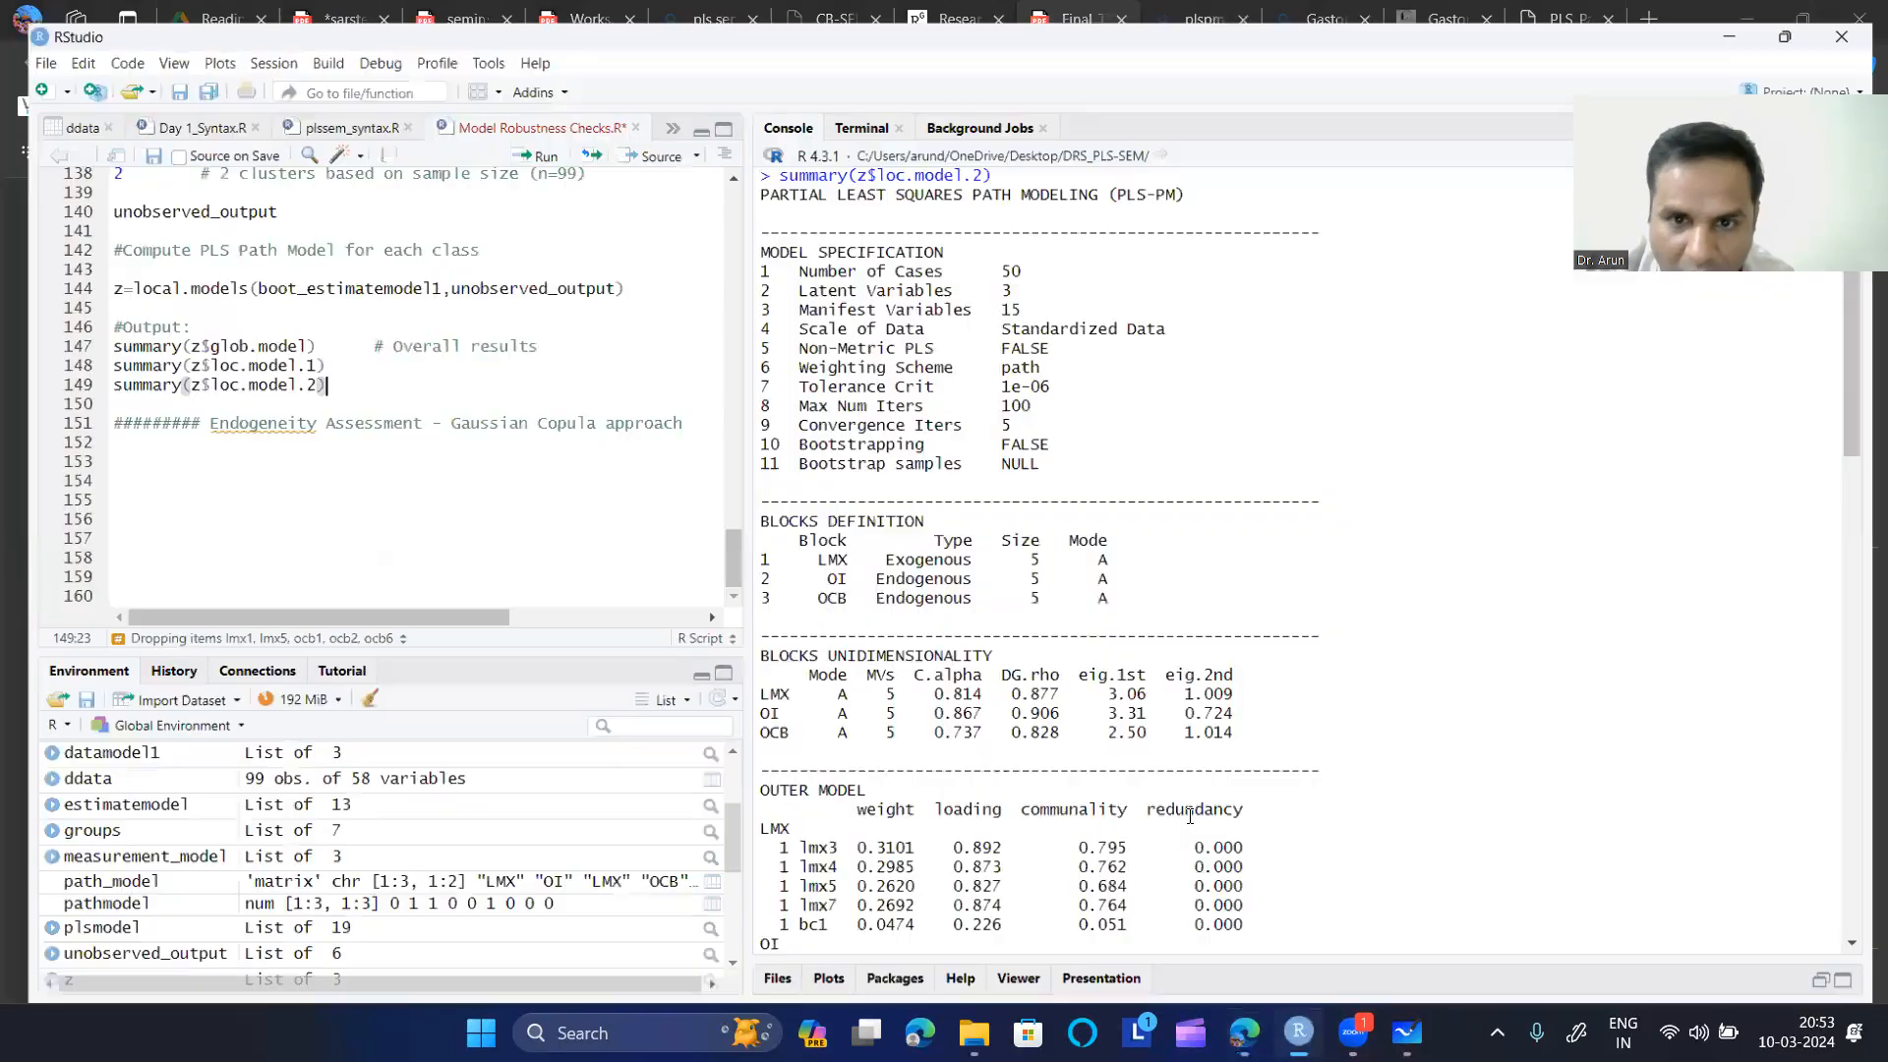
pyautogui.scroll(3, 1176, 658)
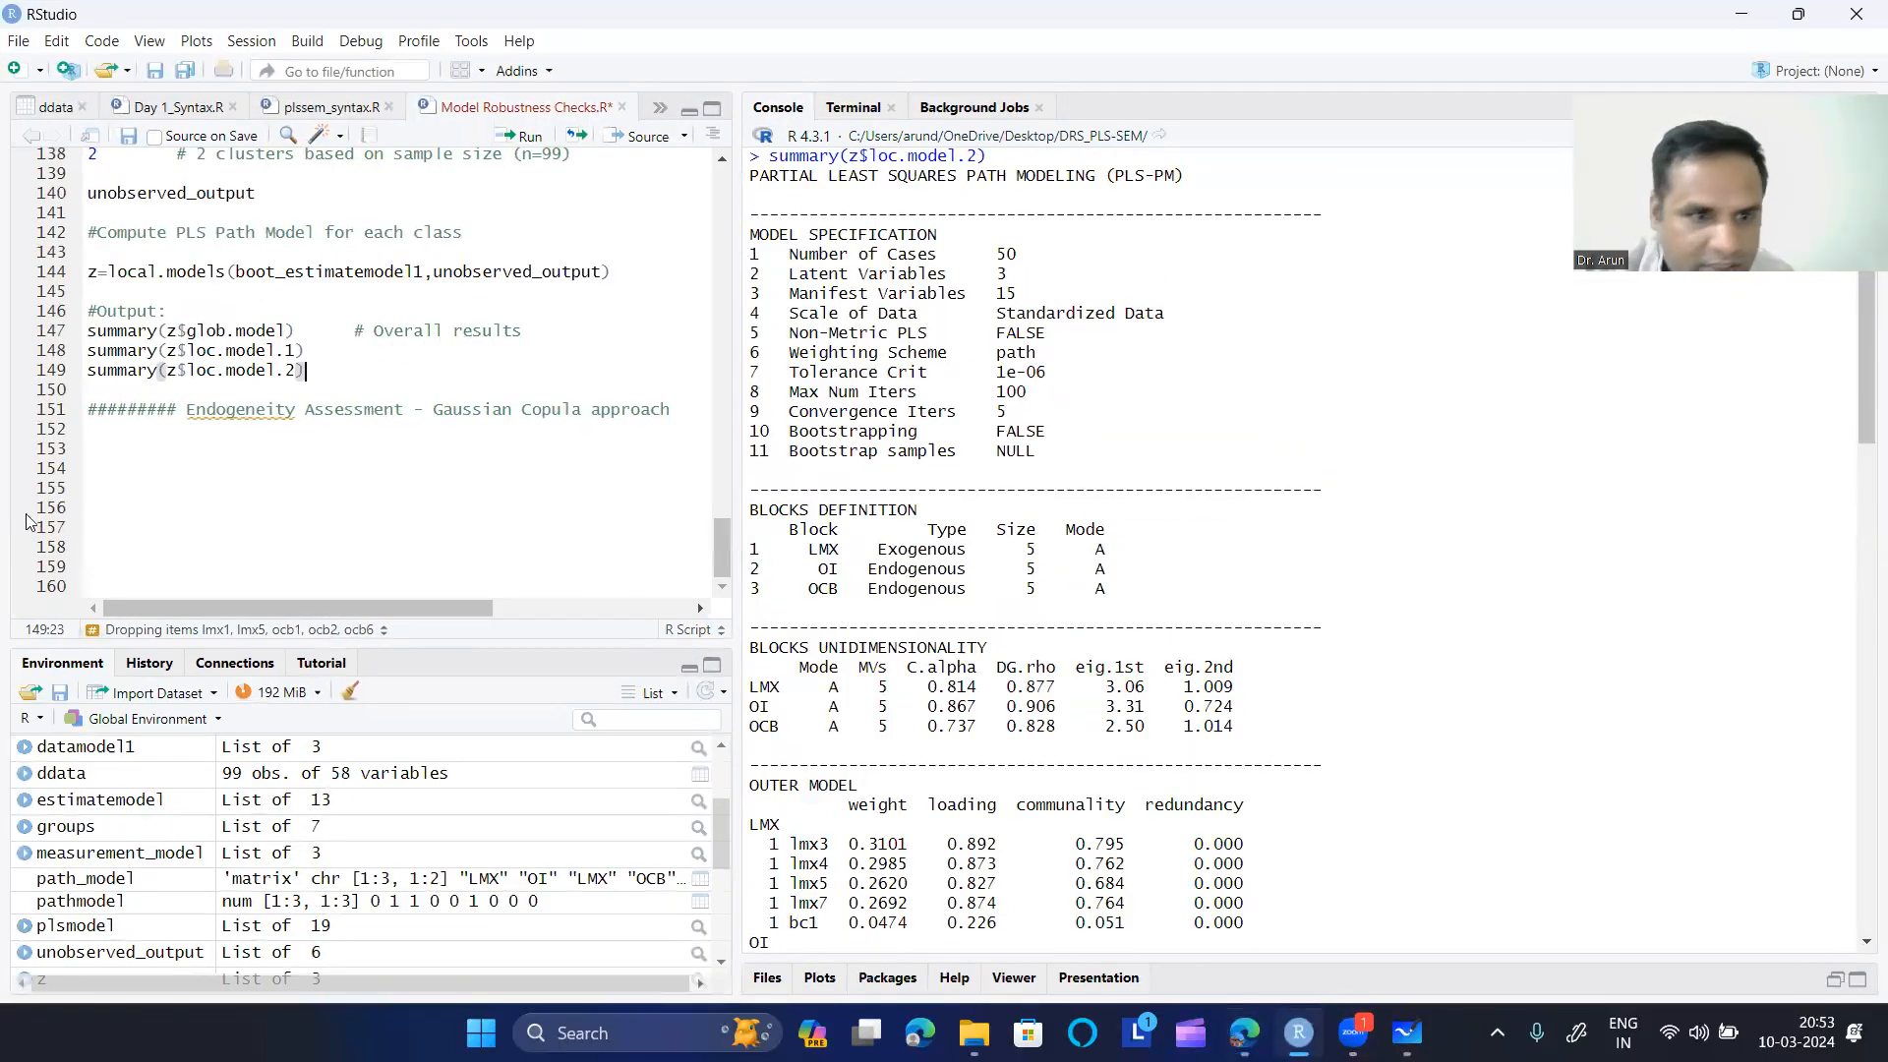
pyautogui.scroll(-10, 1015, 887)
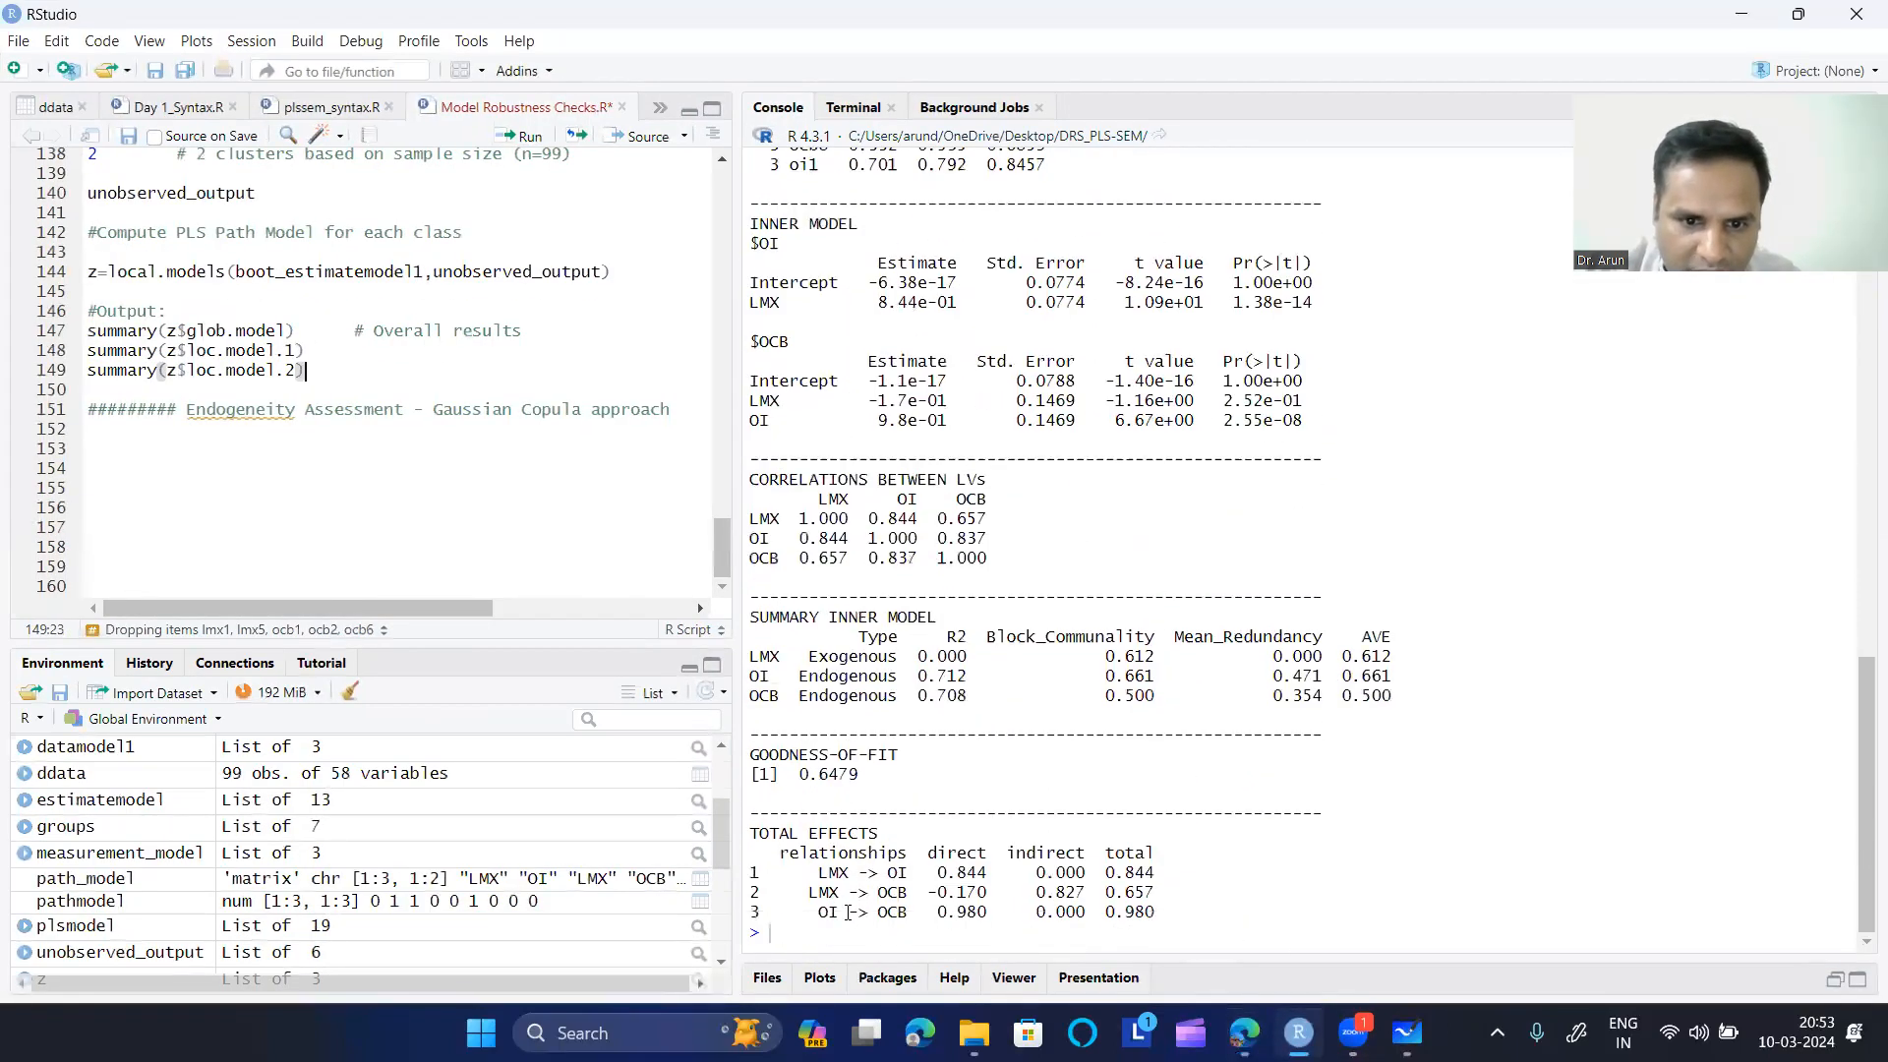
pyautogui.hotkey('ctrl', 'l')
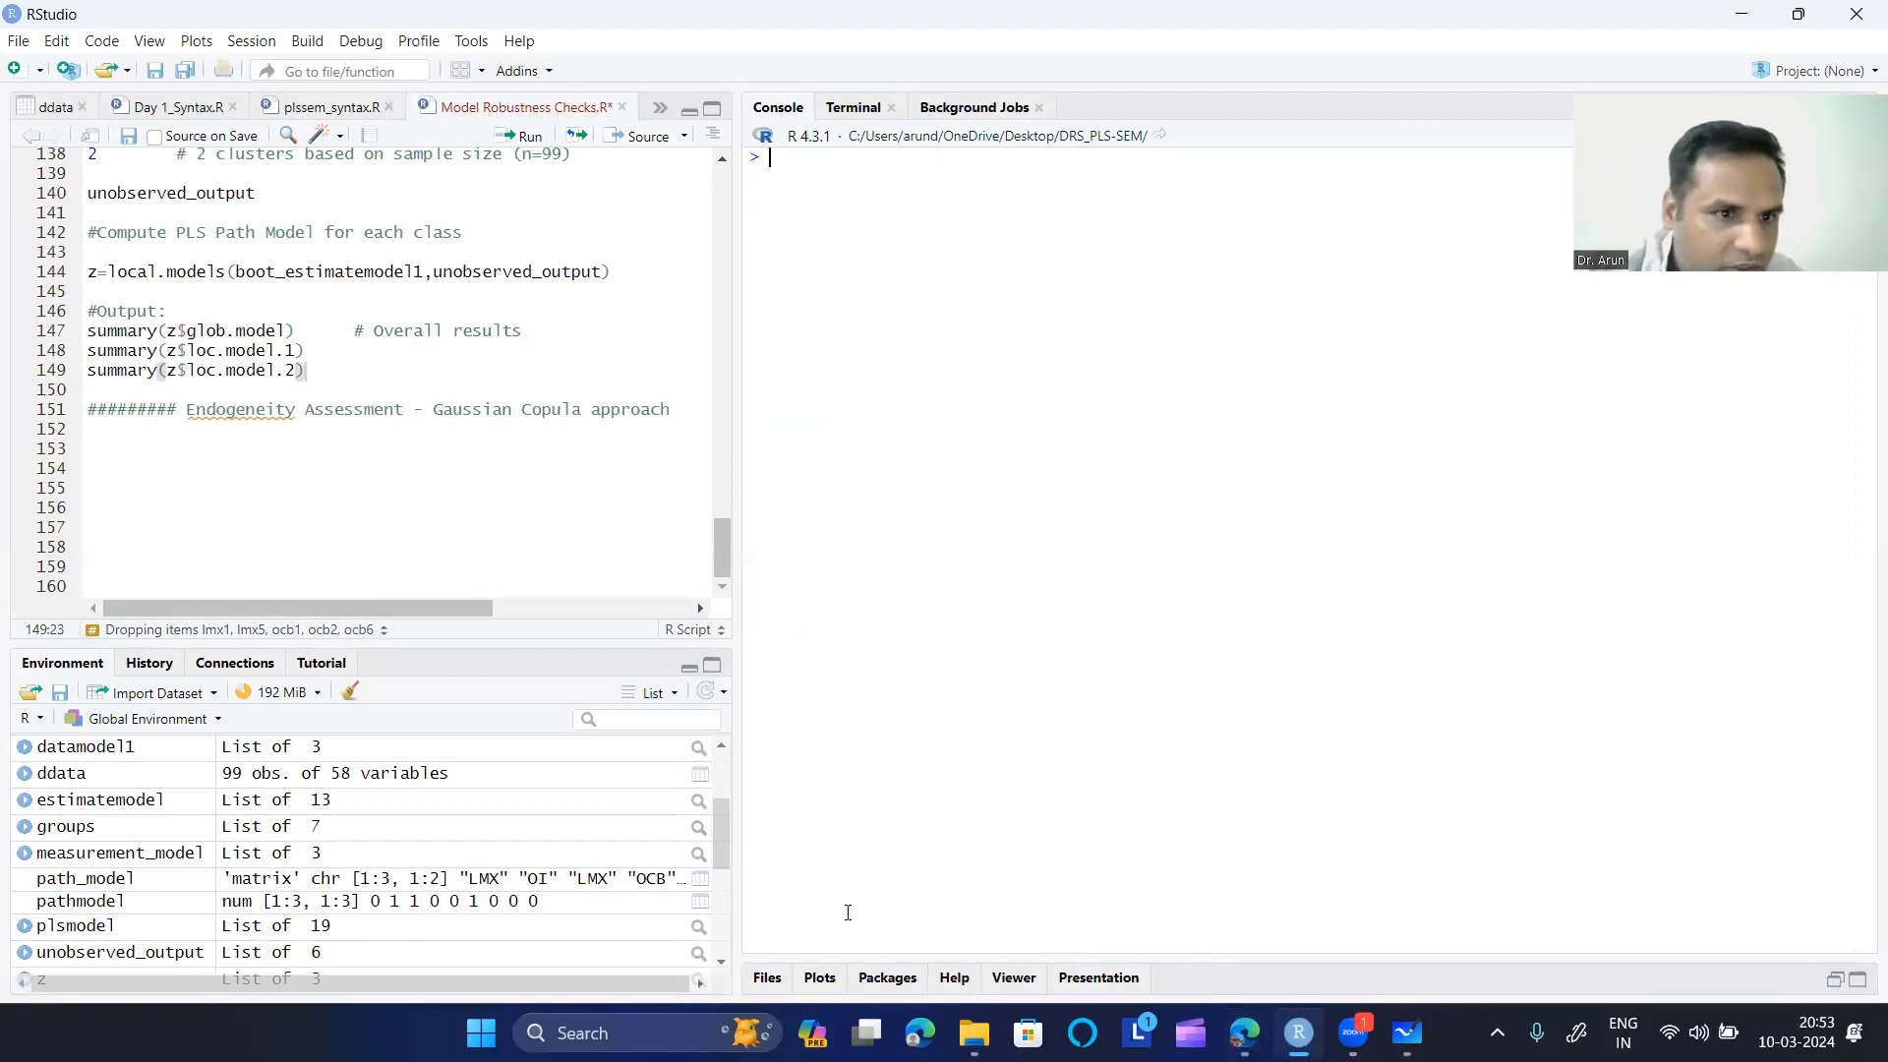
# - Rerun rebus.pls(boot_estimatemodel1) into unobserved_output and enter 2 as the number of classes
pyautogui.scroll(3, 510, 777)
pyautogui.scroll(2, 463, 505)
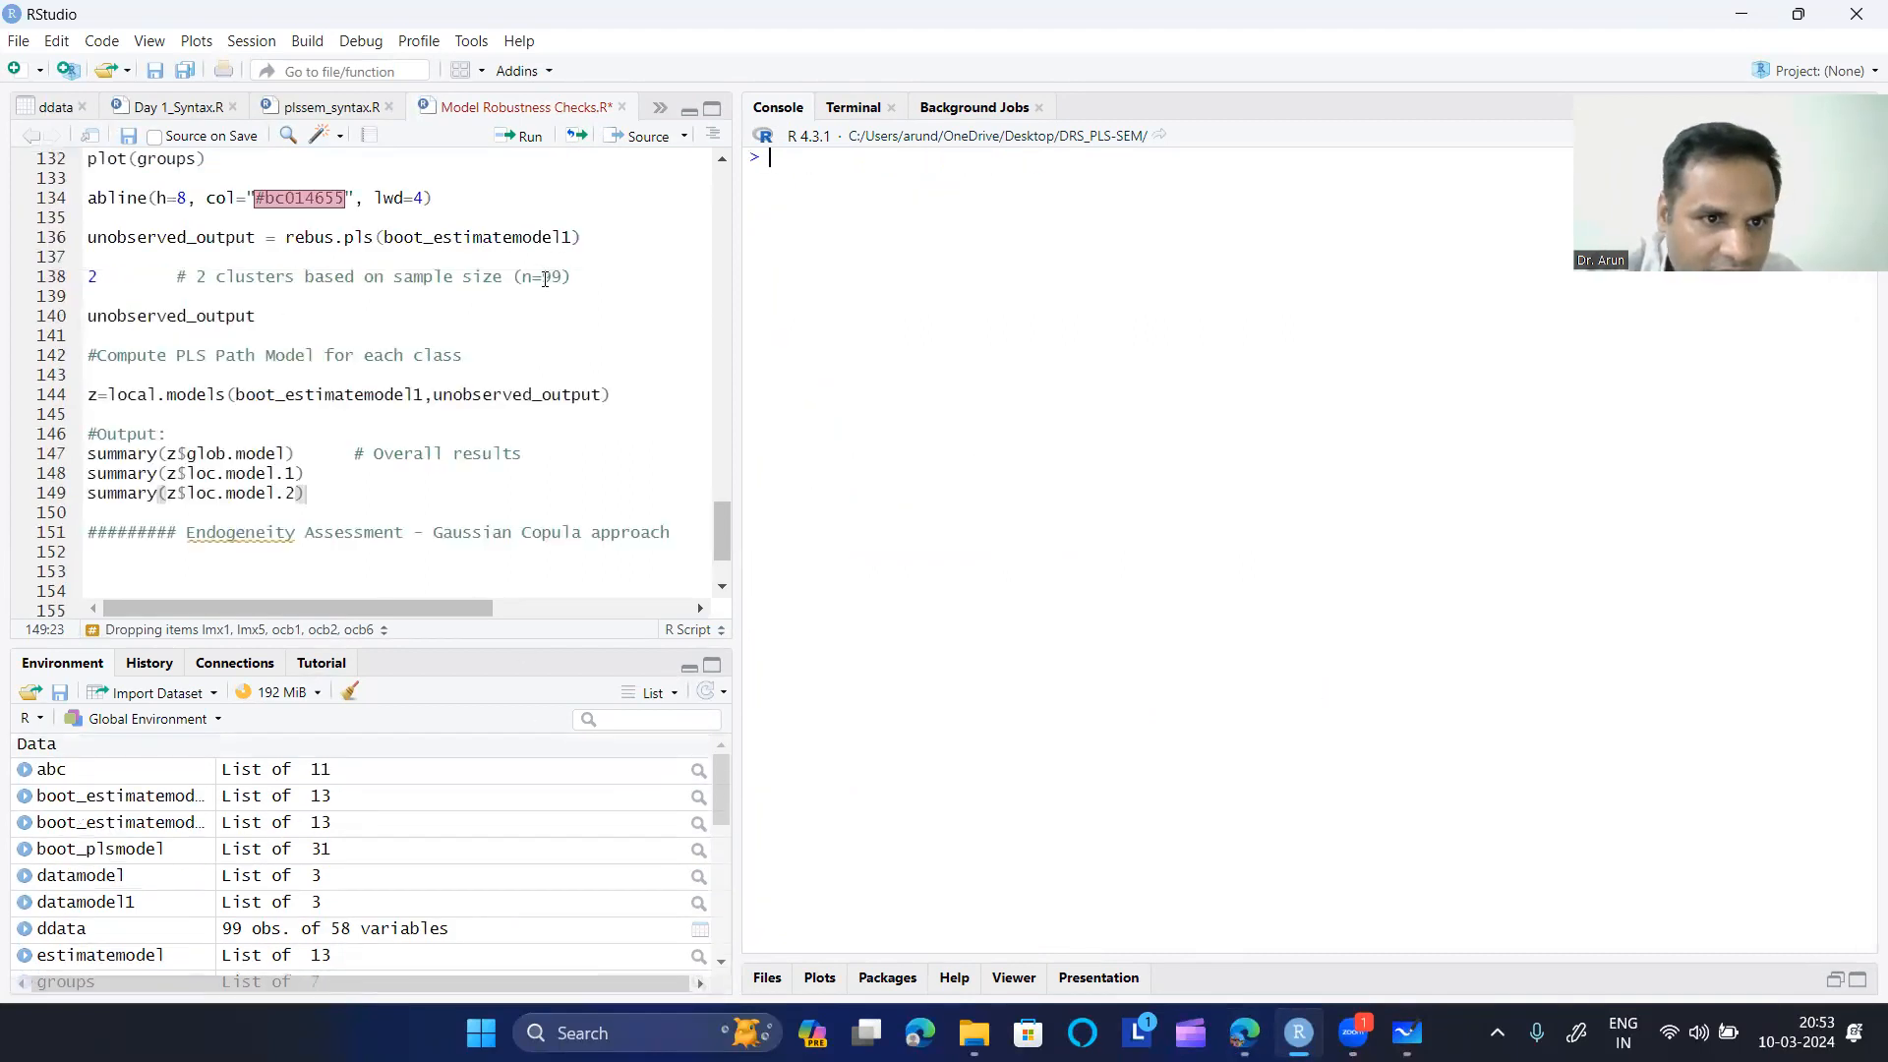
pyautogui.click(588, 238)
pyautogui.click(523, 136)
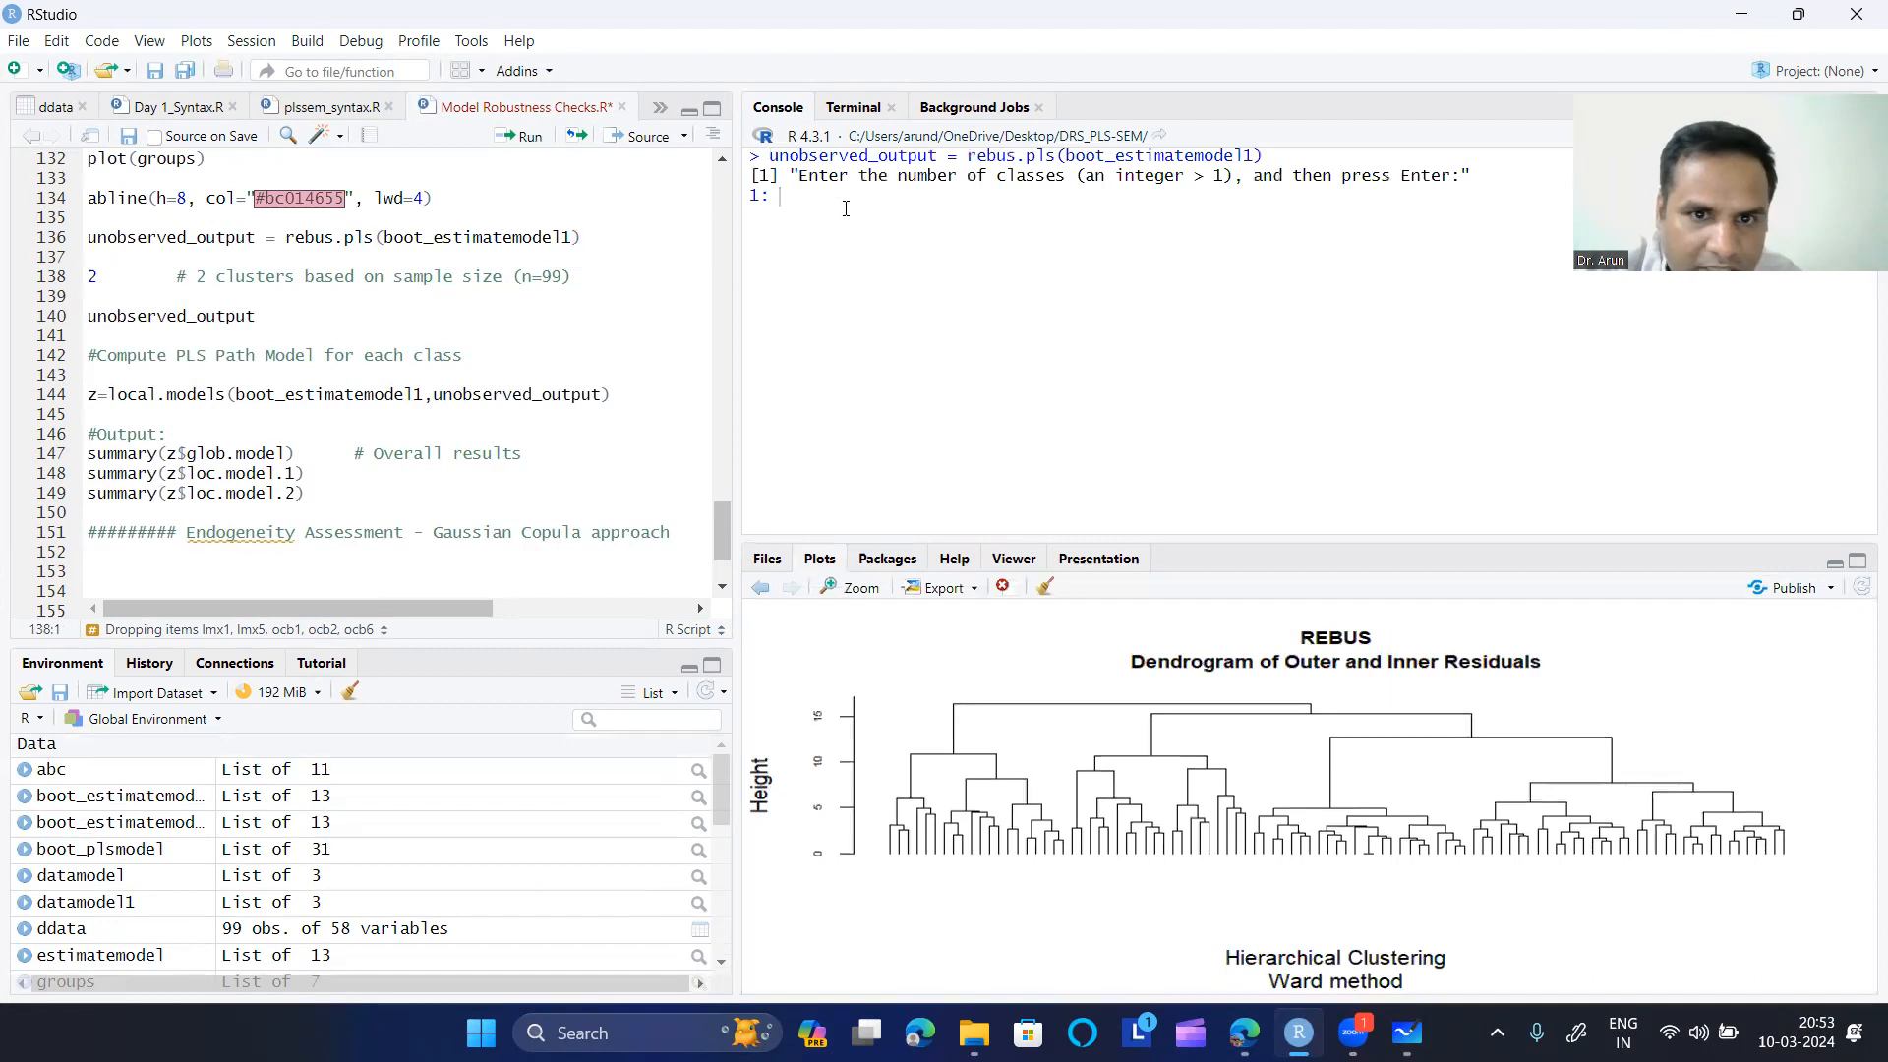
pyautogui.write('2')
pyautogui.press('Return')
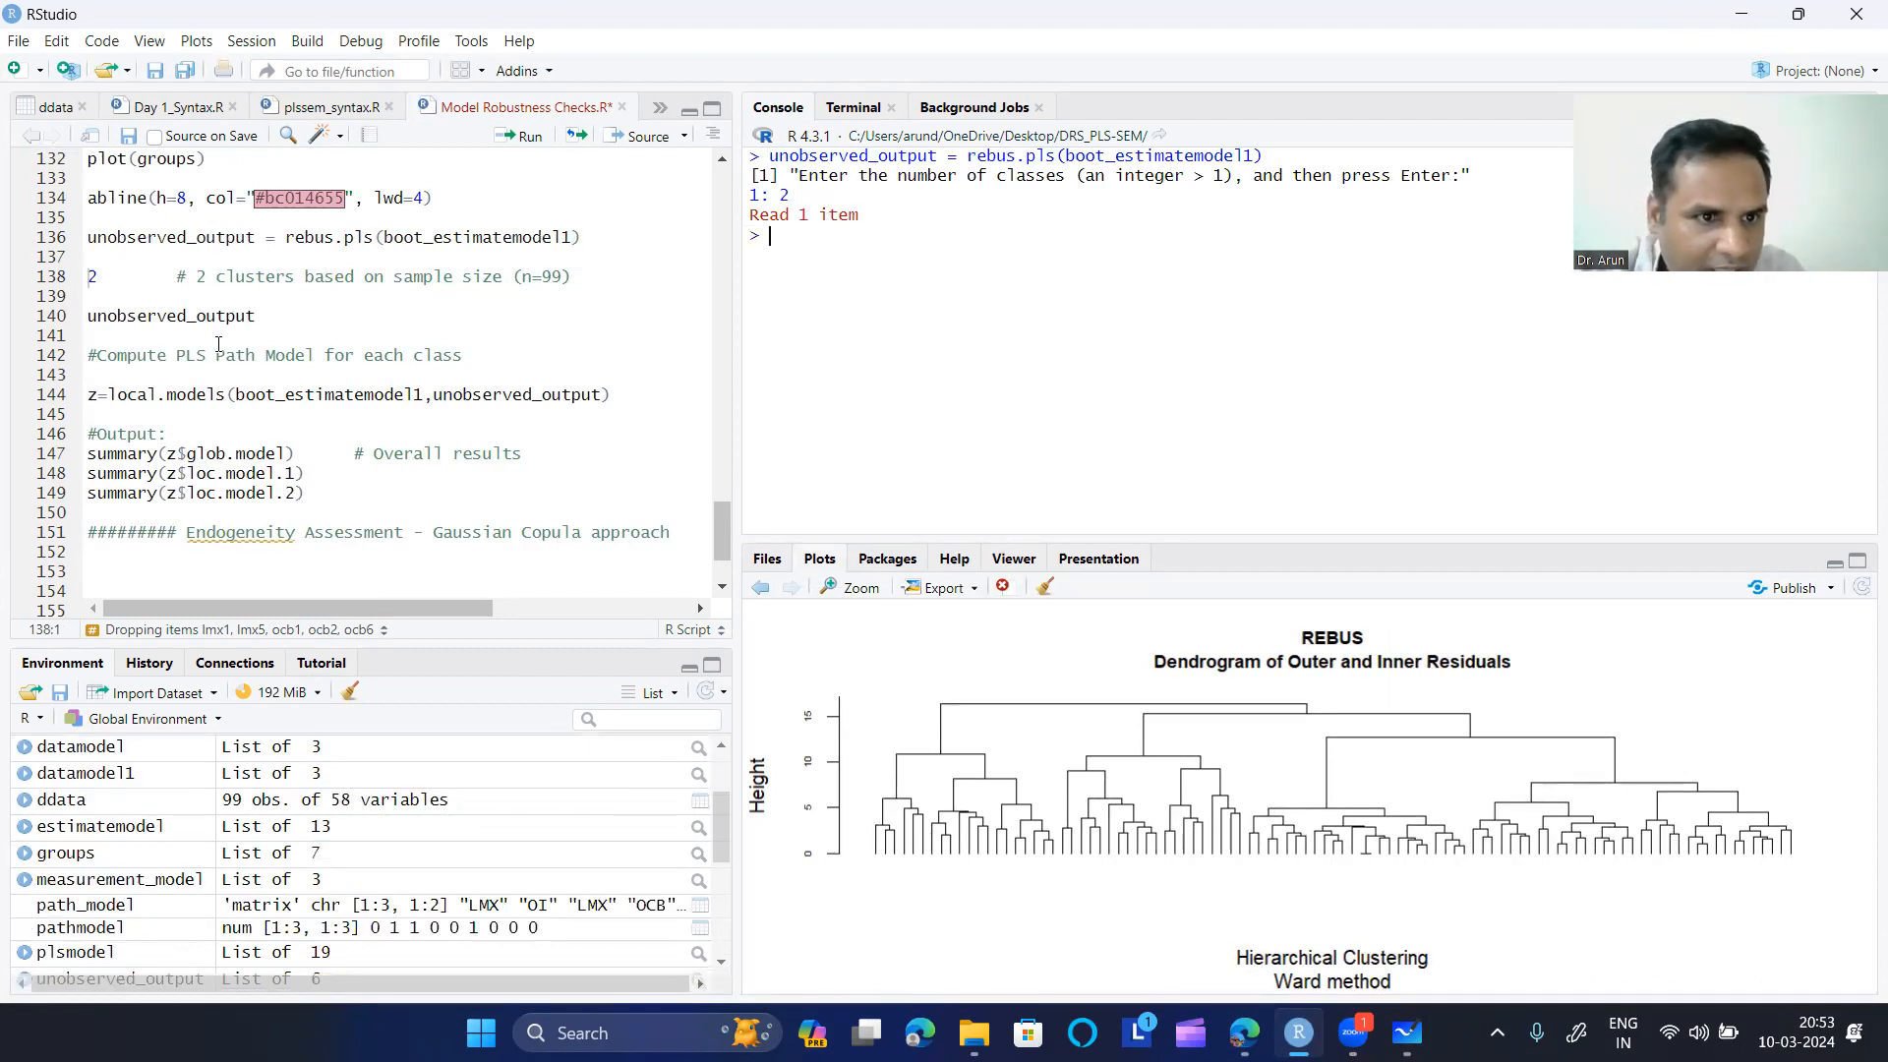
# - Print unobserved_output and highlight the Group Quality Index line in the REBUS solution
pyautogui.click(266, 317)
pyautogui.click(523, 136)
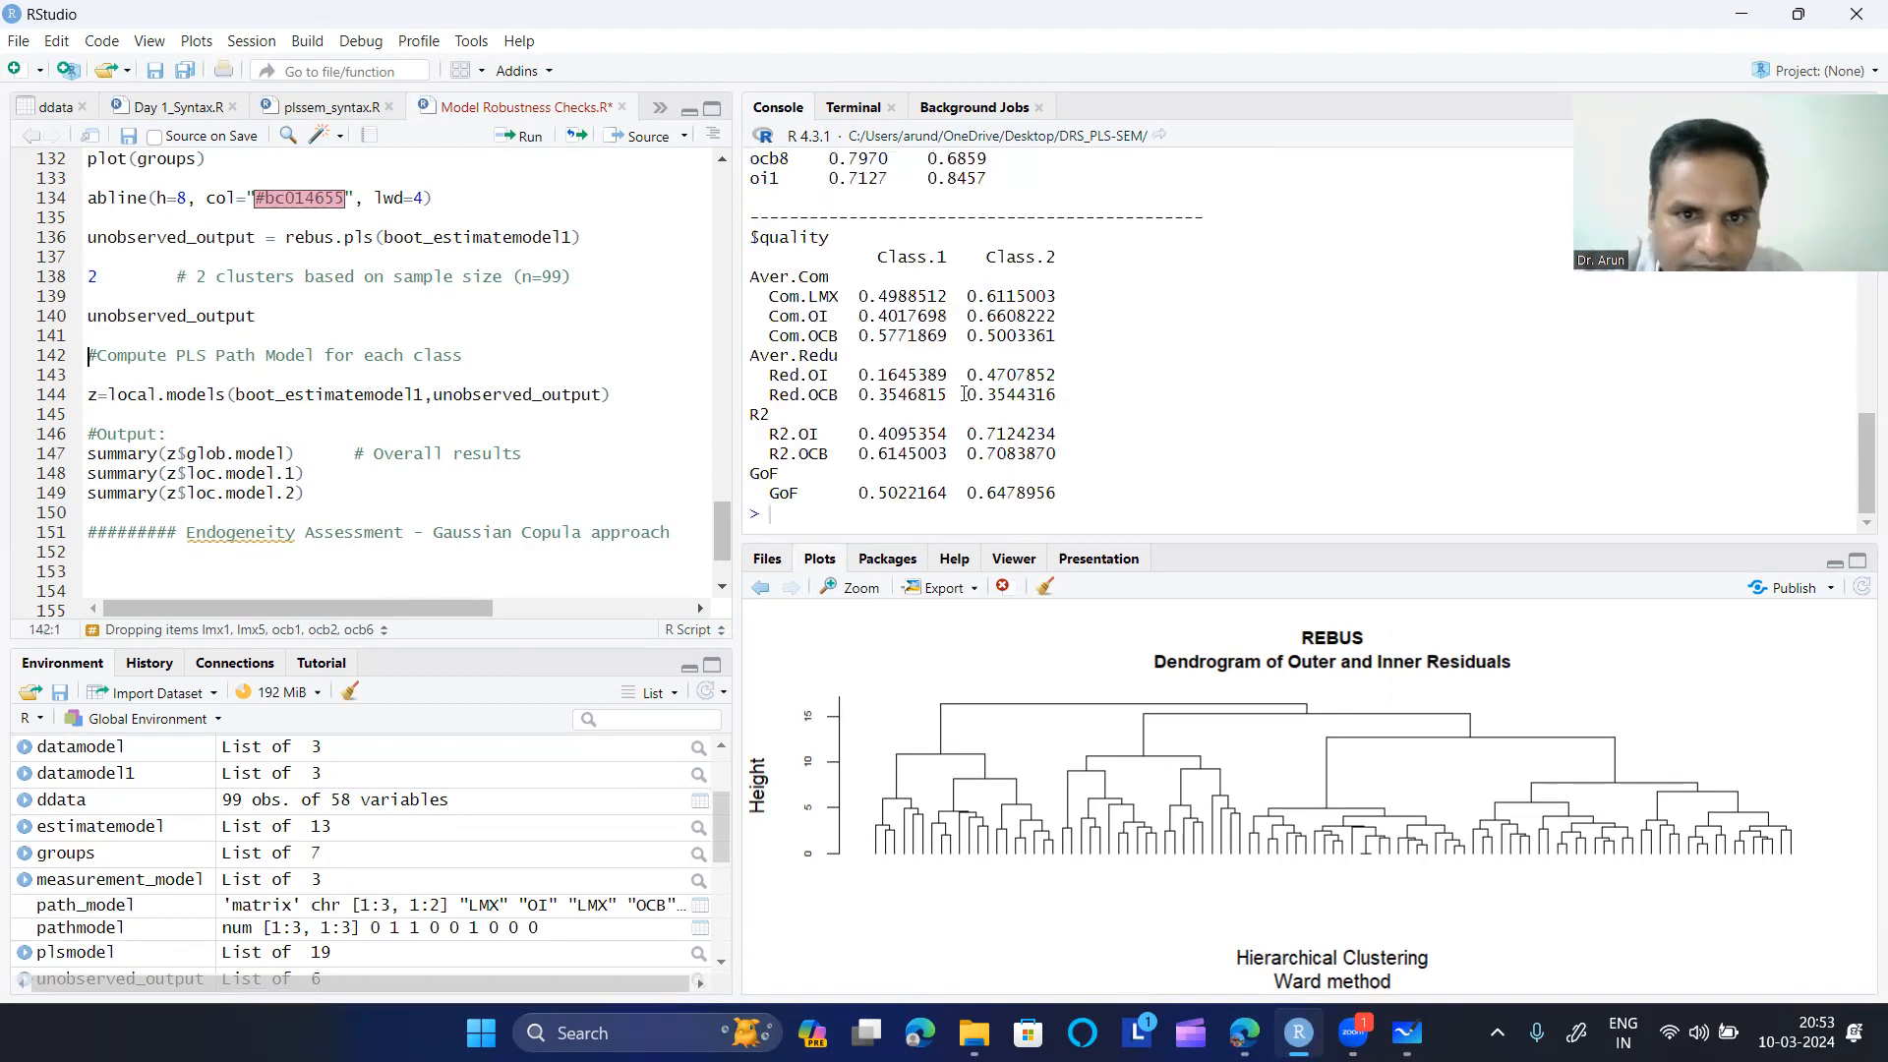
pyautogui.scroll(5, 1030, 430)
pyautogui.scroll(-3, 1043, 423)
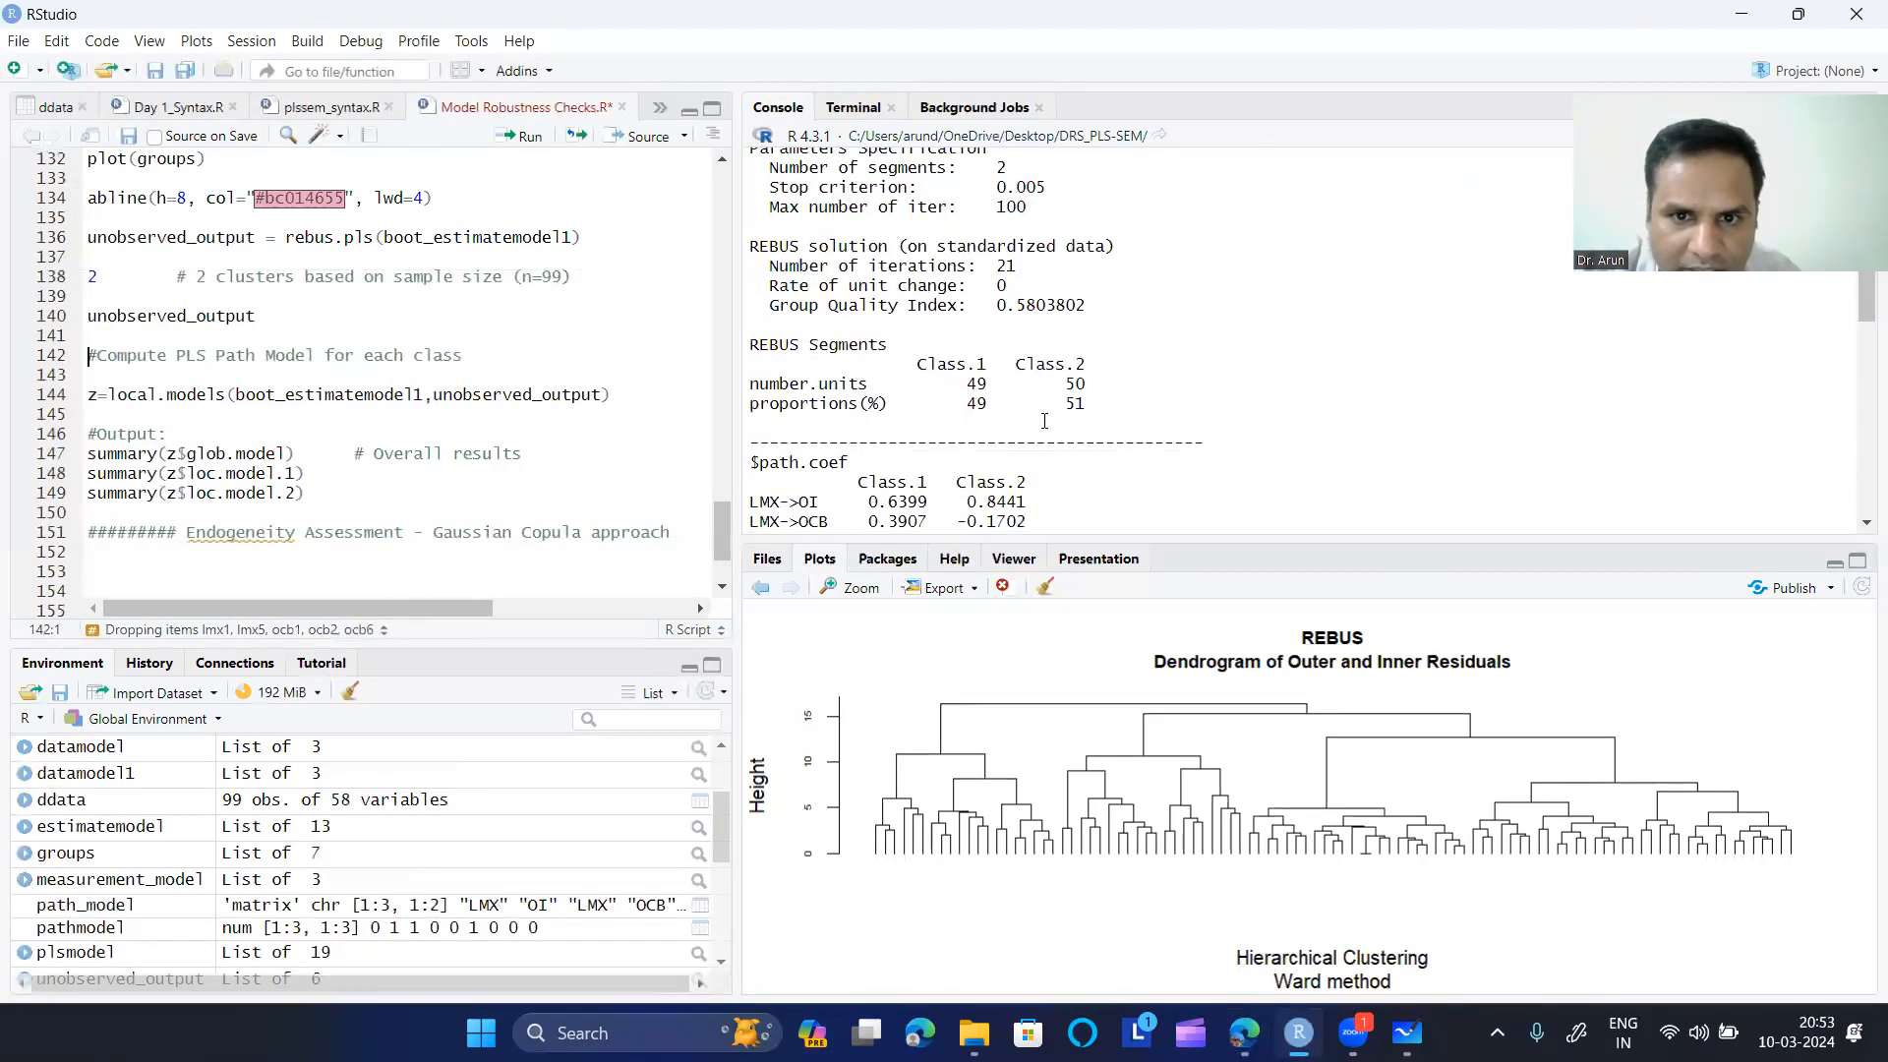
pyautogui.scroll(3, 1044, 421)
pyautogui.scroll(-3, 1052, 397)
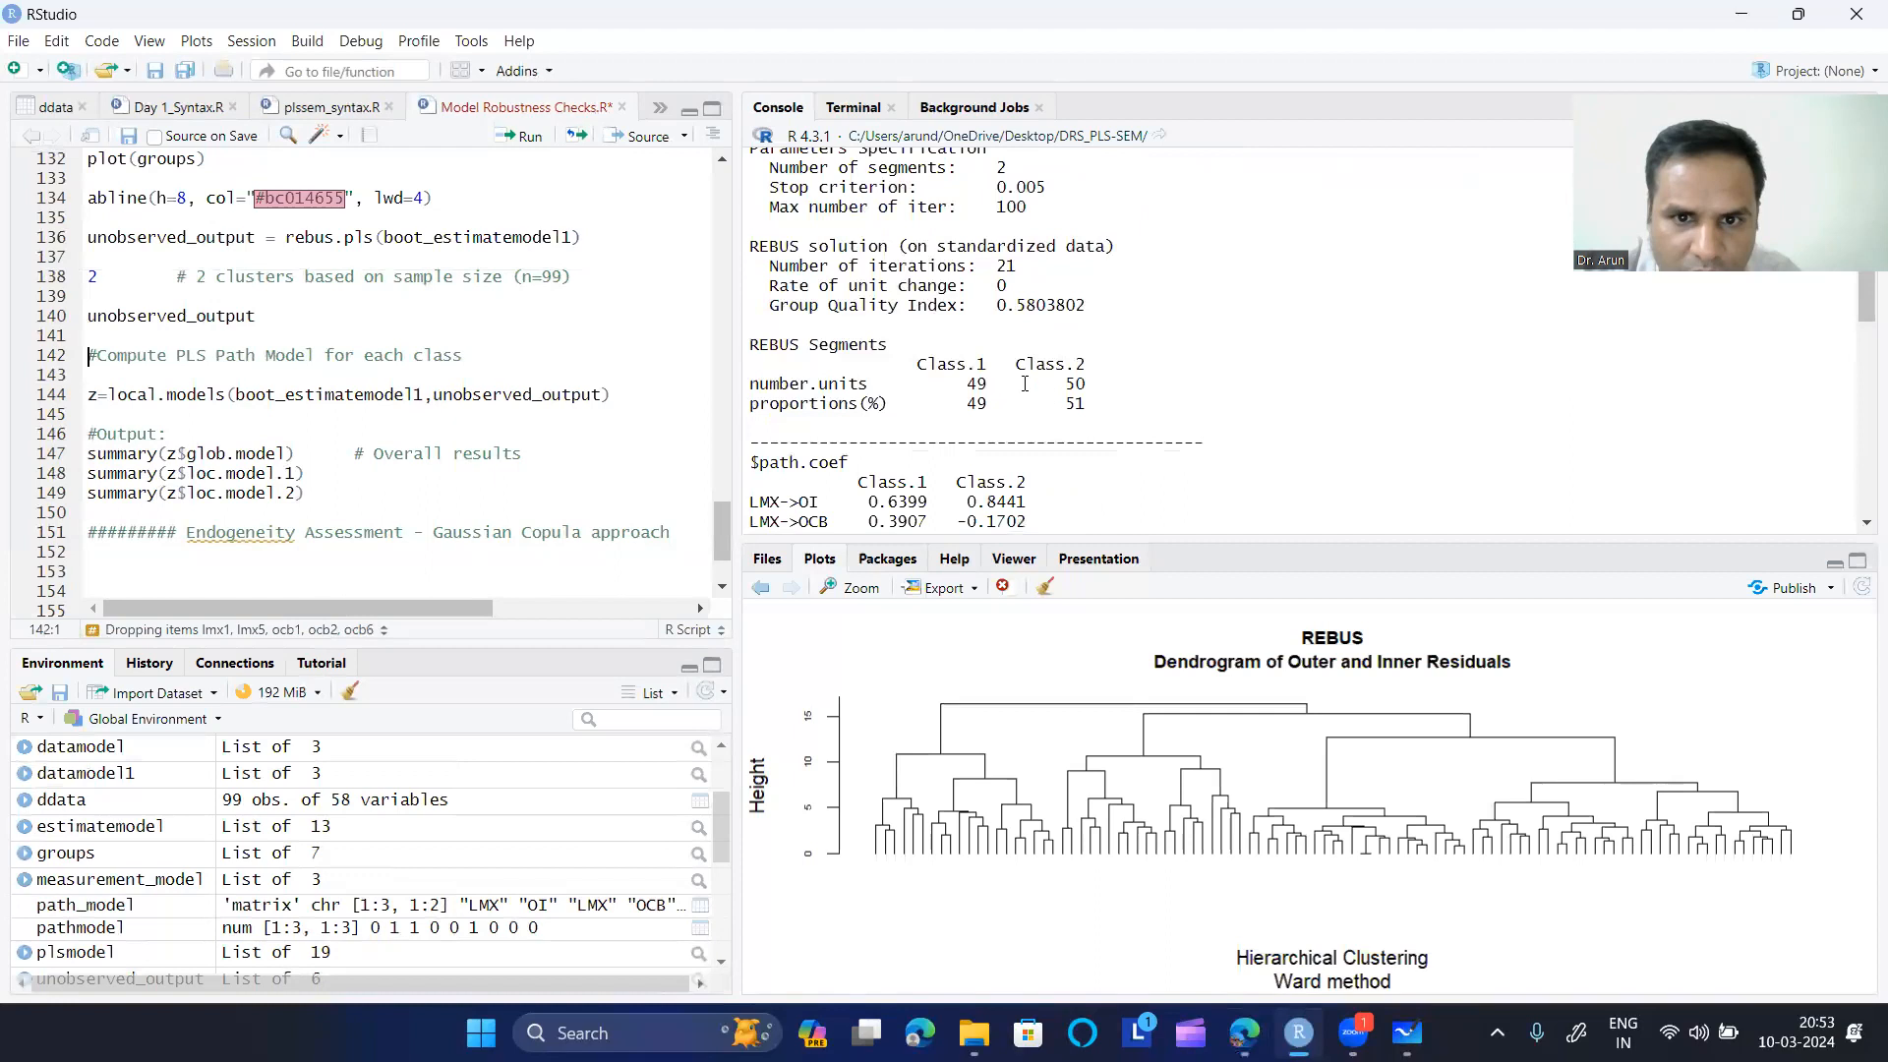
pyautogui.moveTo(769, 305); pyautogui.dragTo(1109, 305)
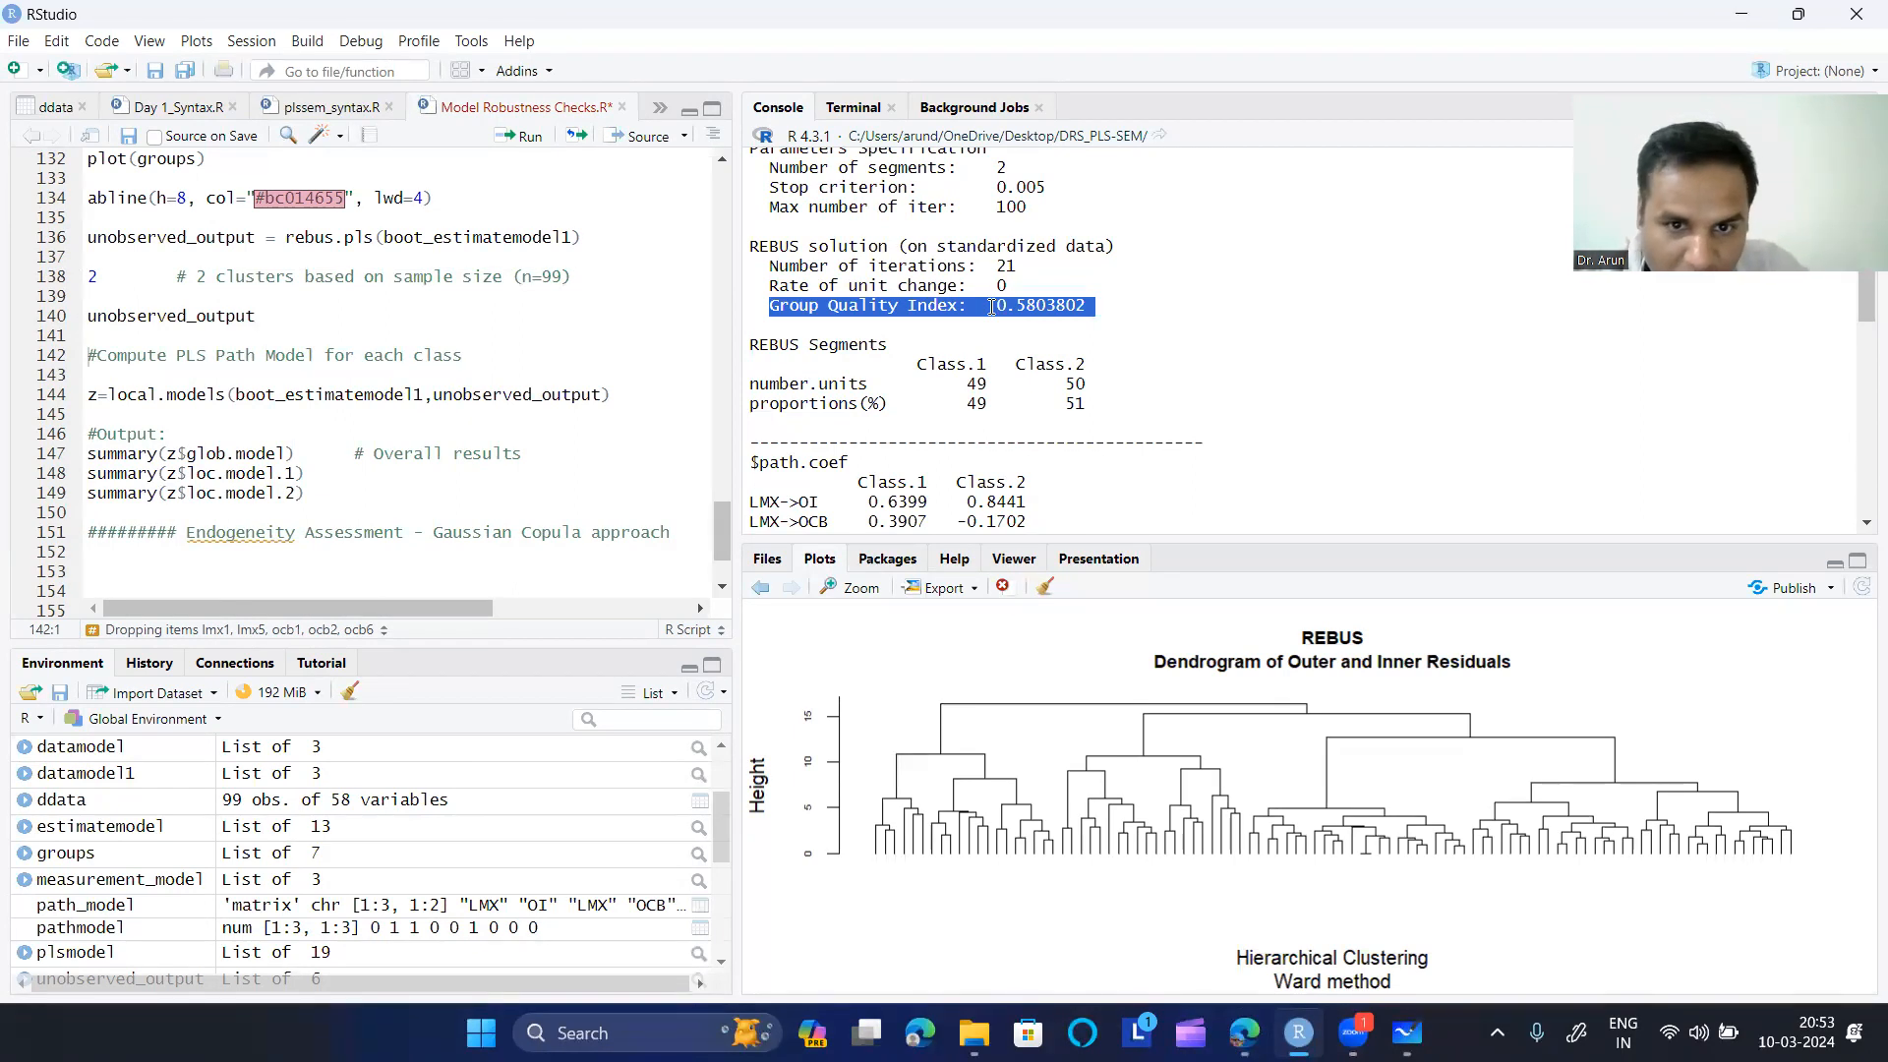
# - Switch back to the thesis PDF and highlight the passages on the Global Quality Index and the 20% criterion over the global GoF
pyautogui.hotkey('alt', 'Tab')
pyautogui.scroll(-2, 862, 533)
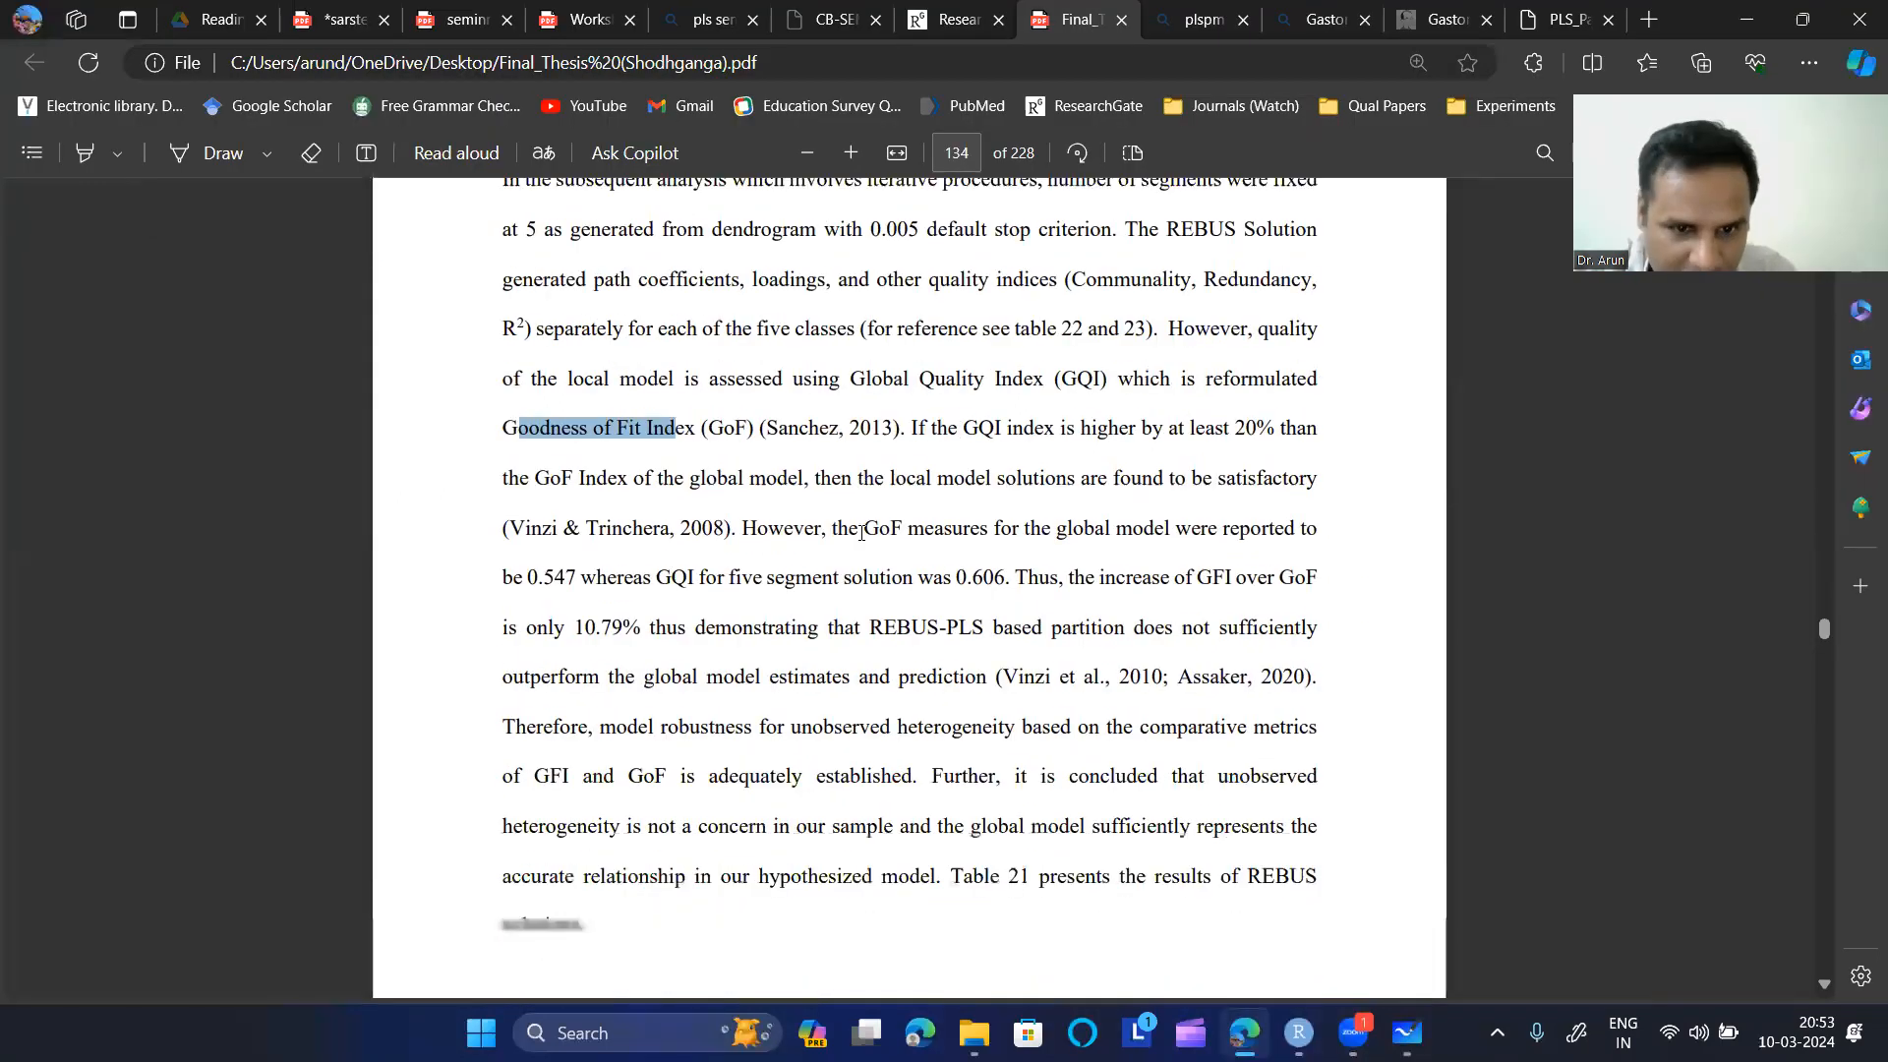
pyautogui.moveTo(1170, 325); pyautogui.dragTo(1317, 325)
pyautogui.moveTo(502, 372); pyautogui.dragTo(1071, 381)
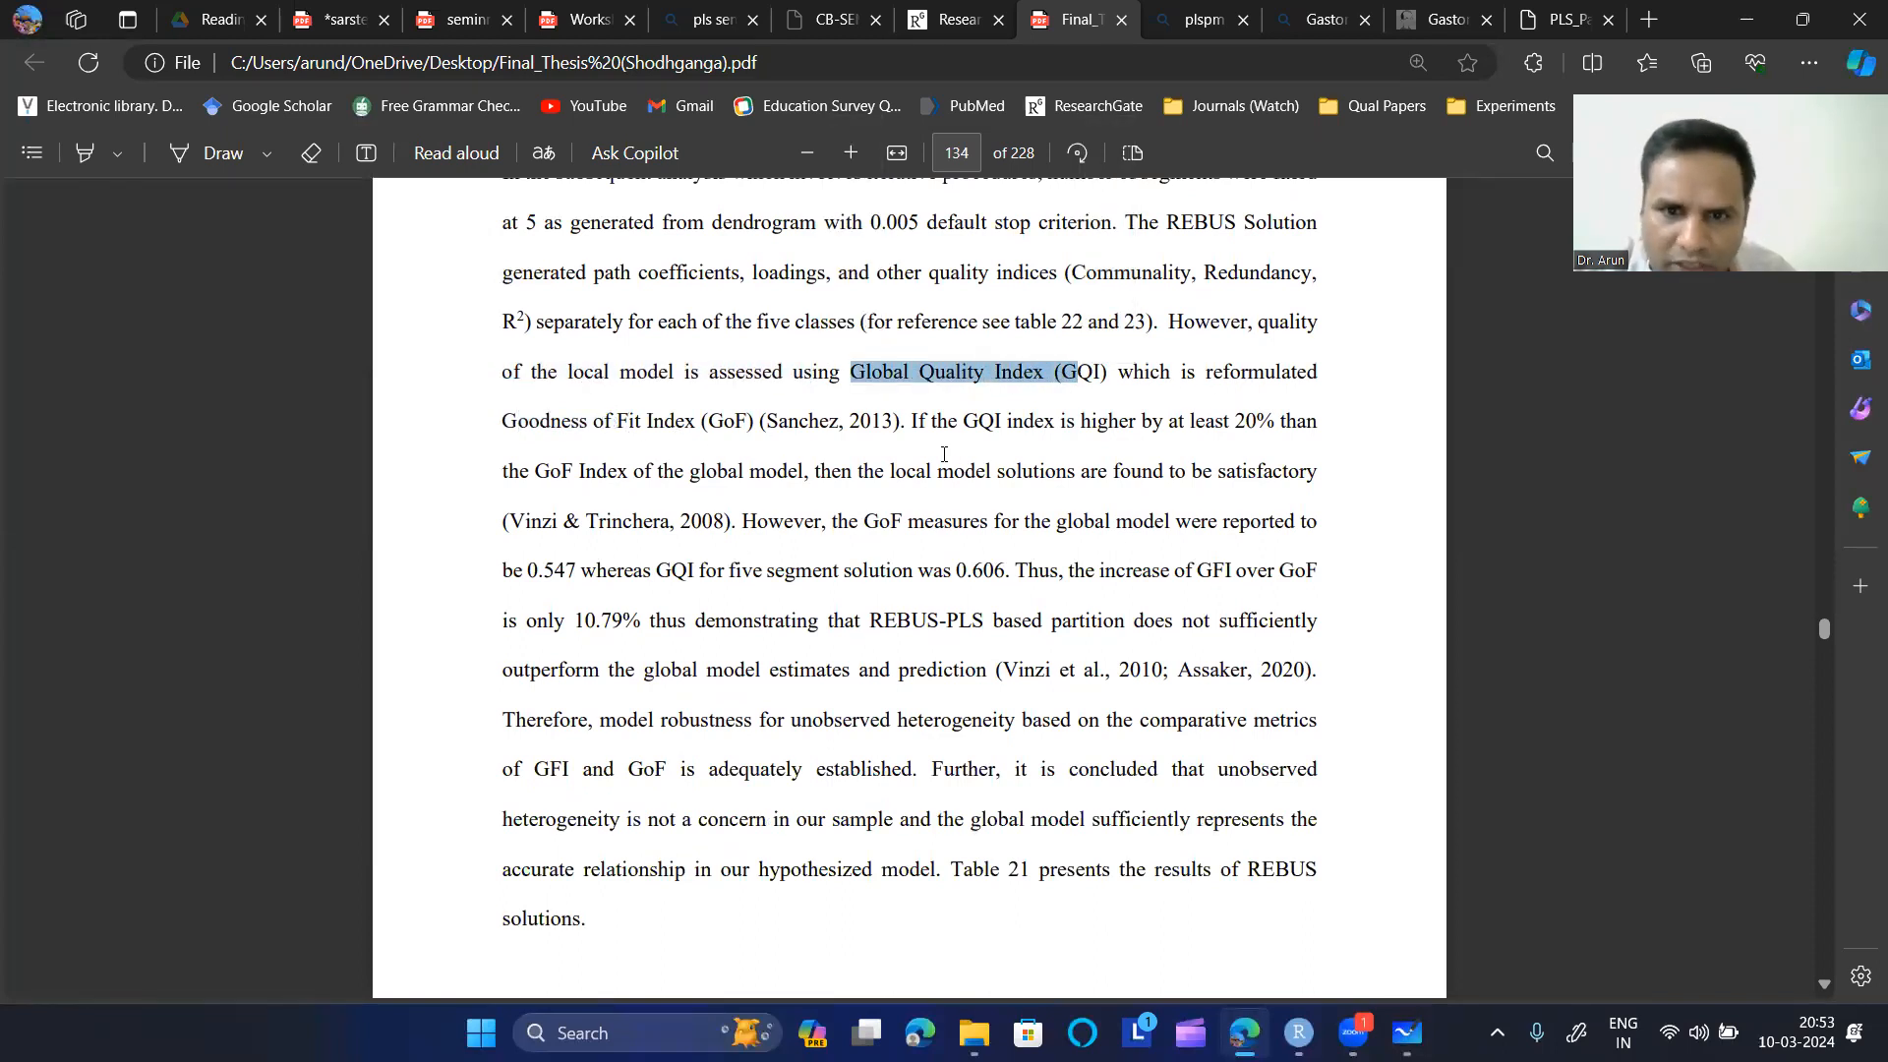
pyautogui.moveTo(915, 425); pyautogui.dragTo(1260, 429)
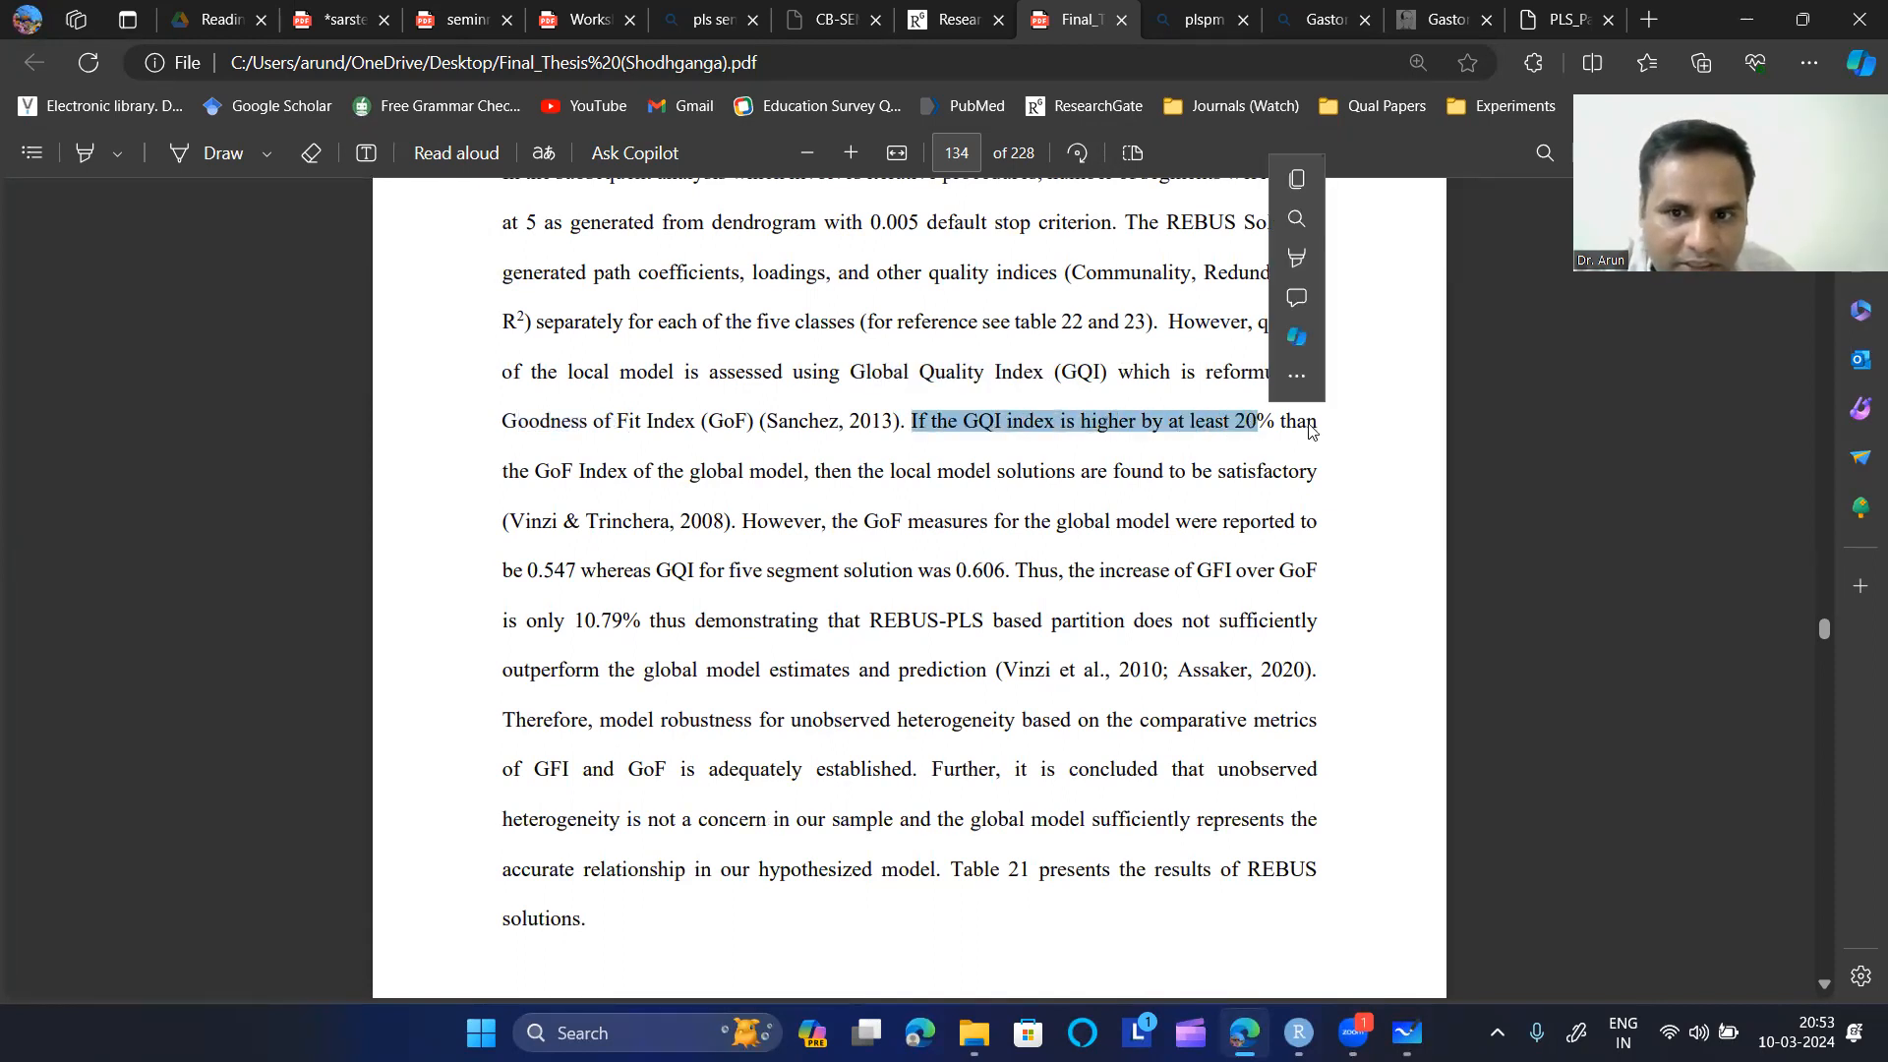
pyautogui.click(749, 444)
pyautogui.moveTo(502, 481); pyautogui.dragTo(1262, 481)
pyautogui.click(1260, 506)
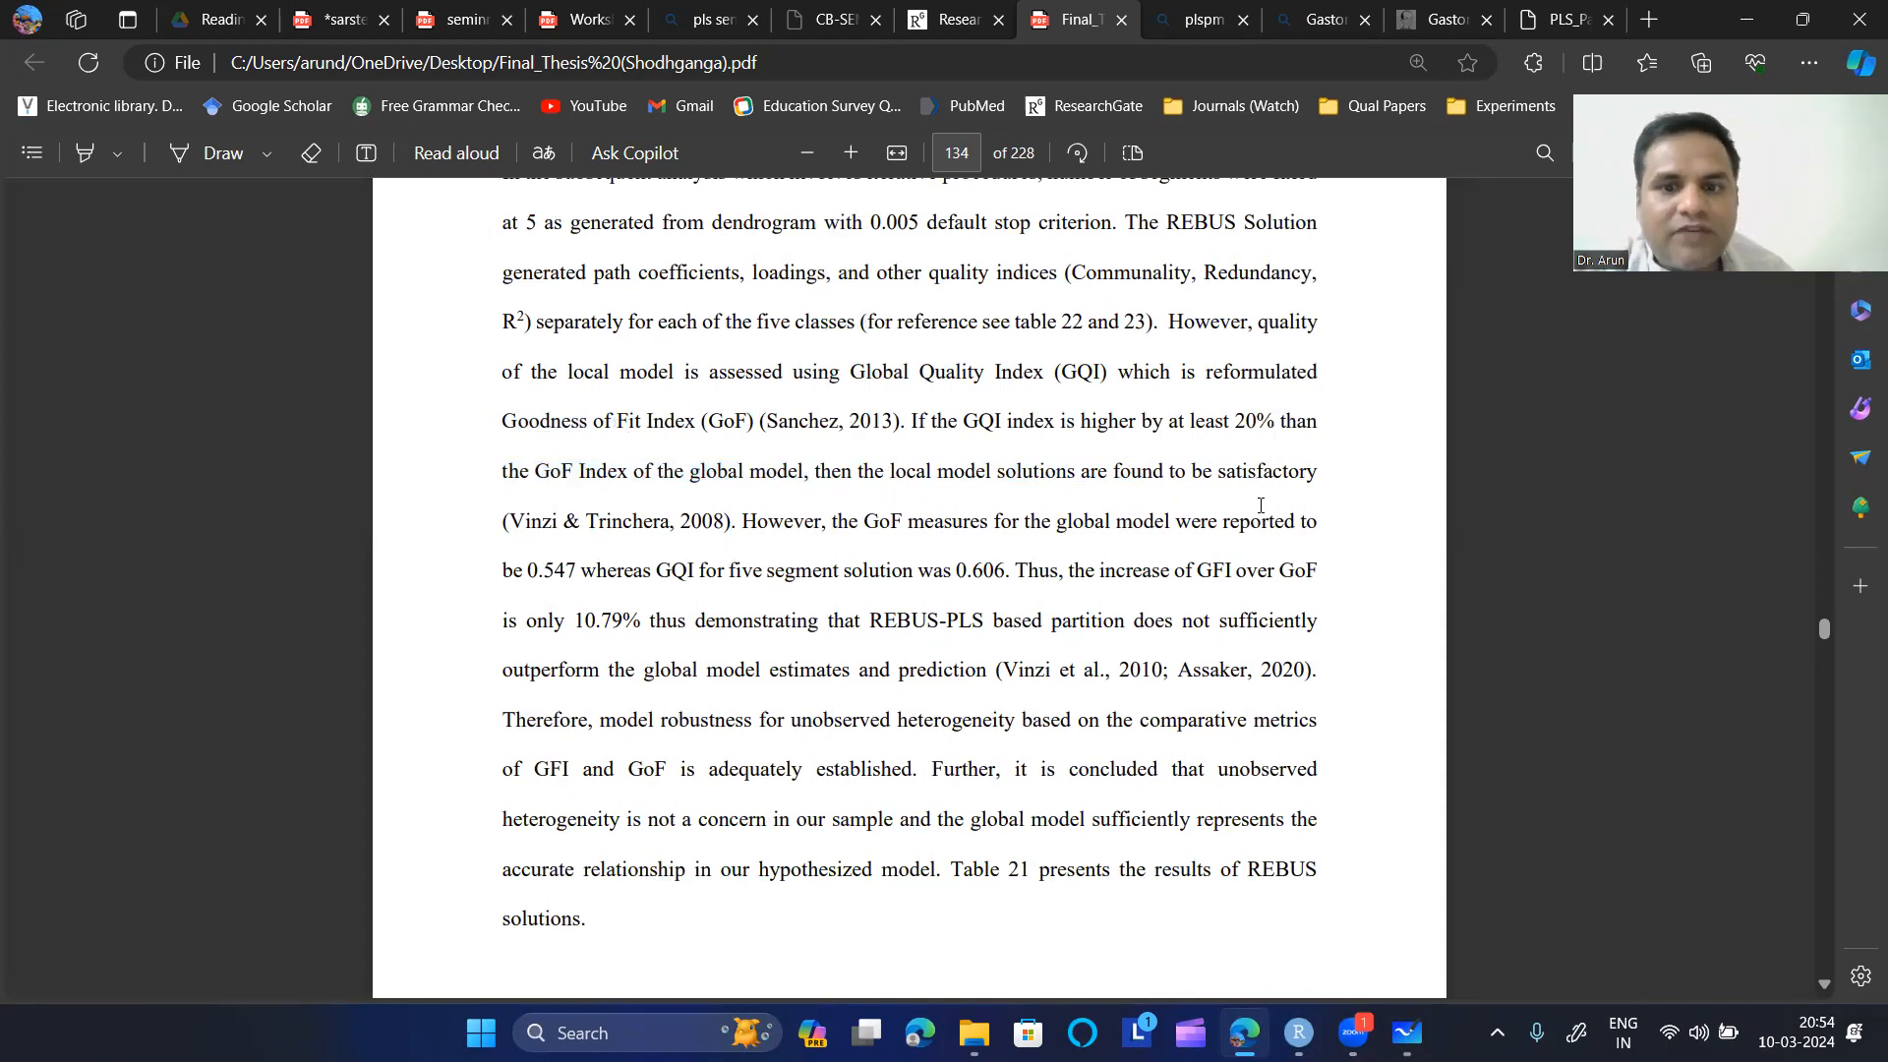
# - Examine the thesis sentence comparing the GQI index with the GoF Index of the global model, selecting both terms
pyautogui.doubleClick(997, 422)
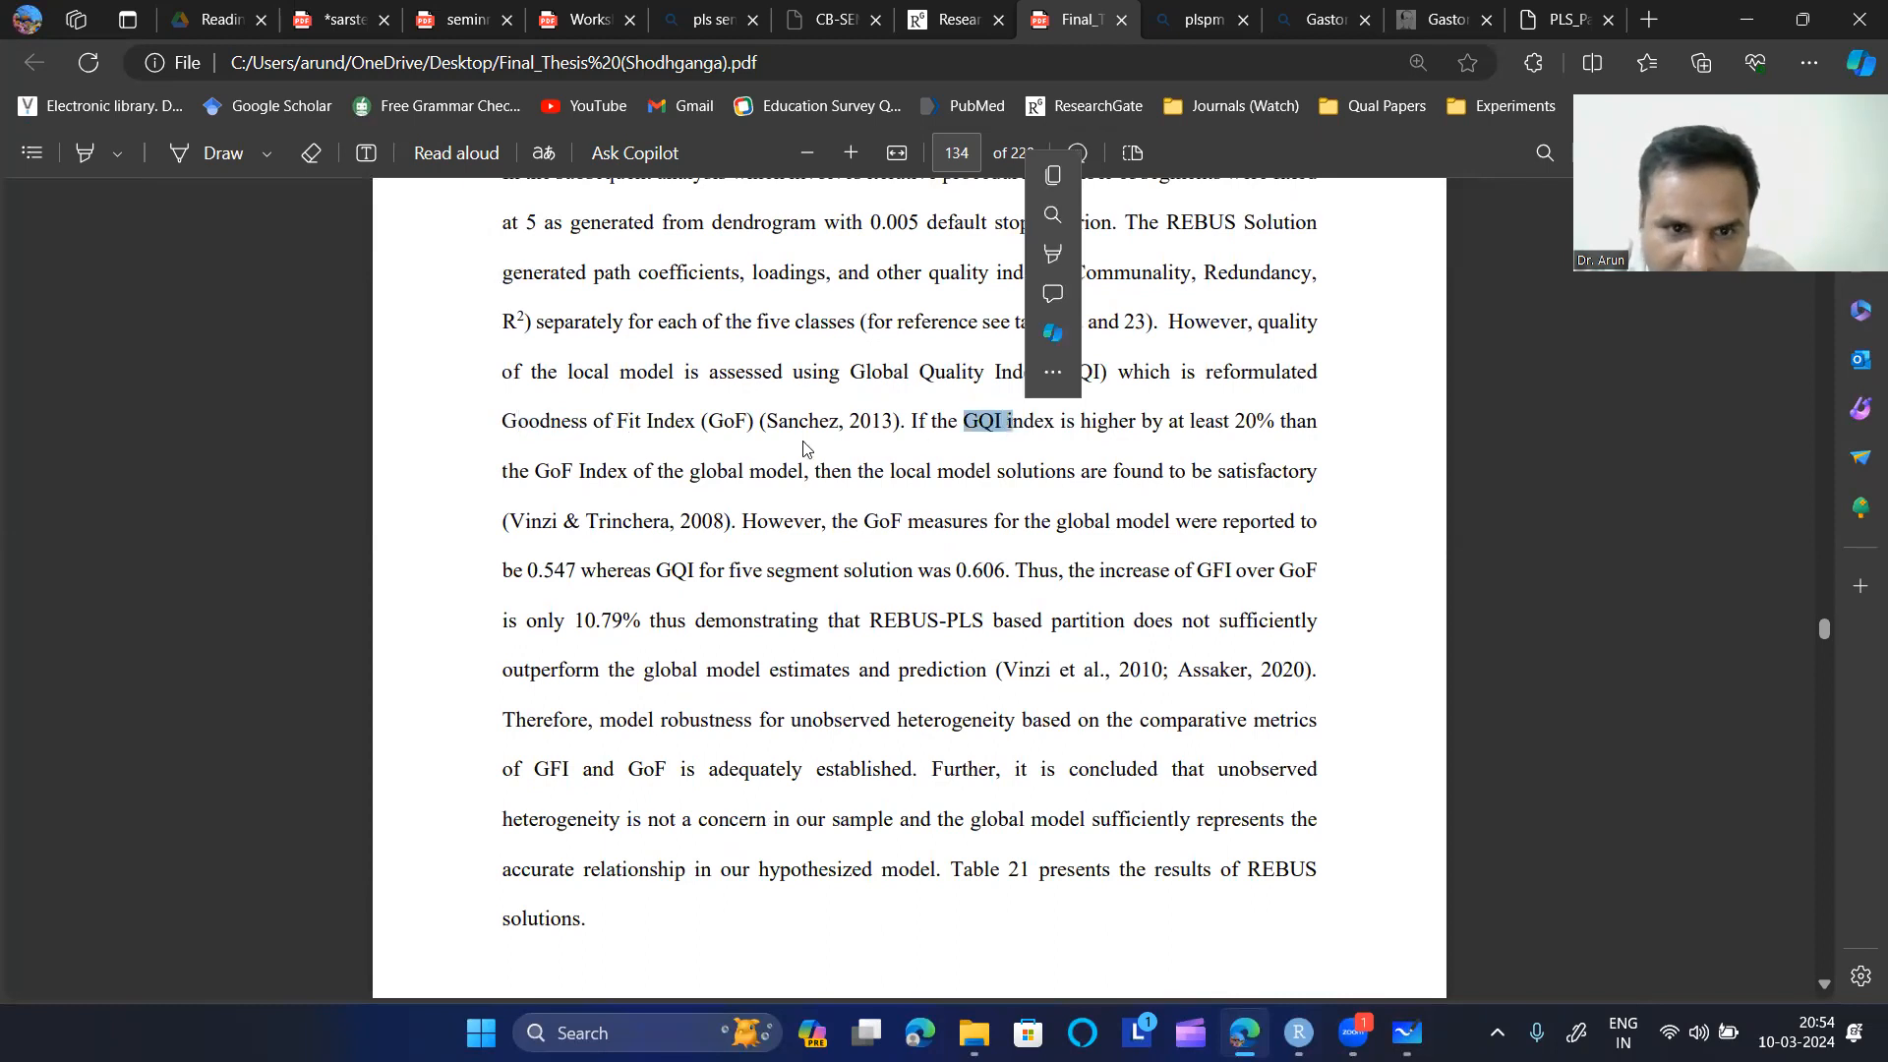
pyautogui.moveTo(536, 474); pyautogui.dragTo(575, 481)
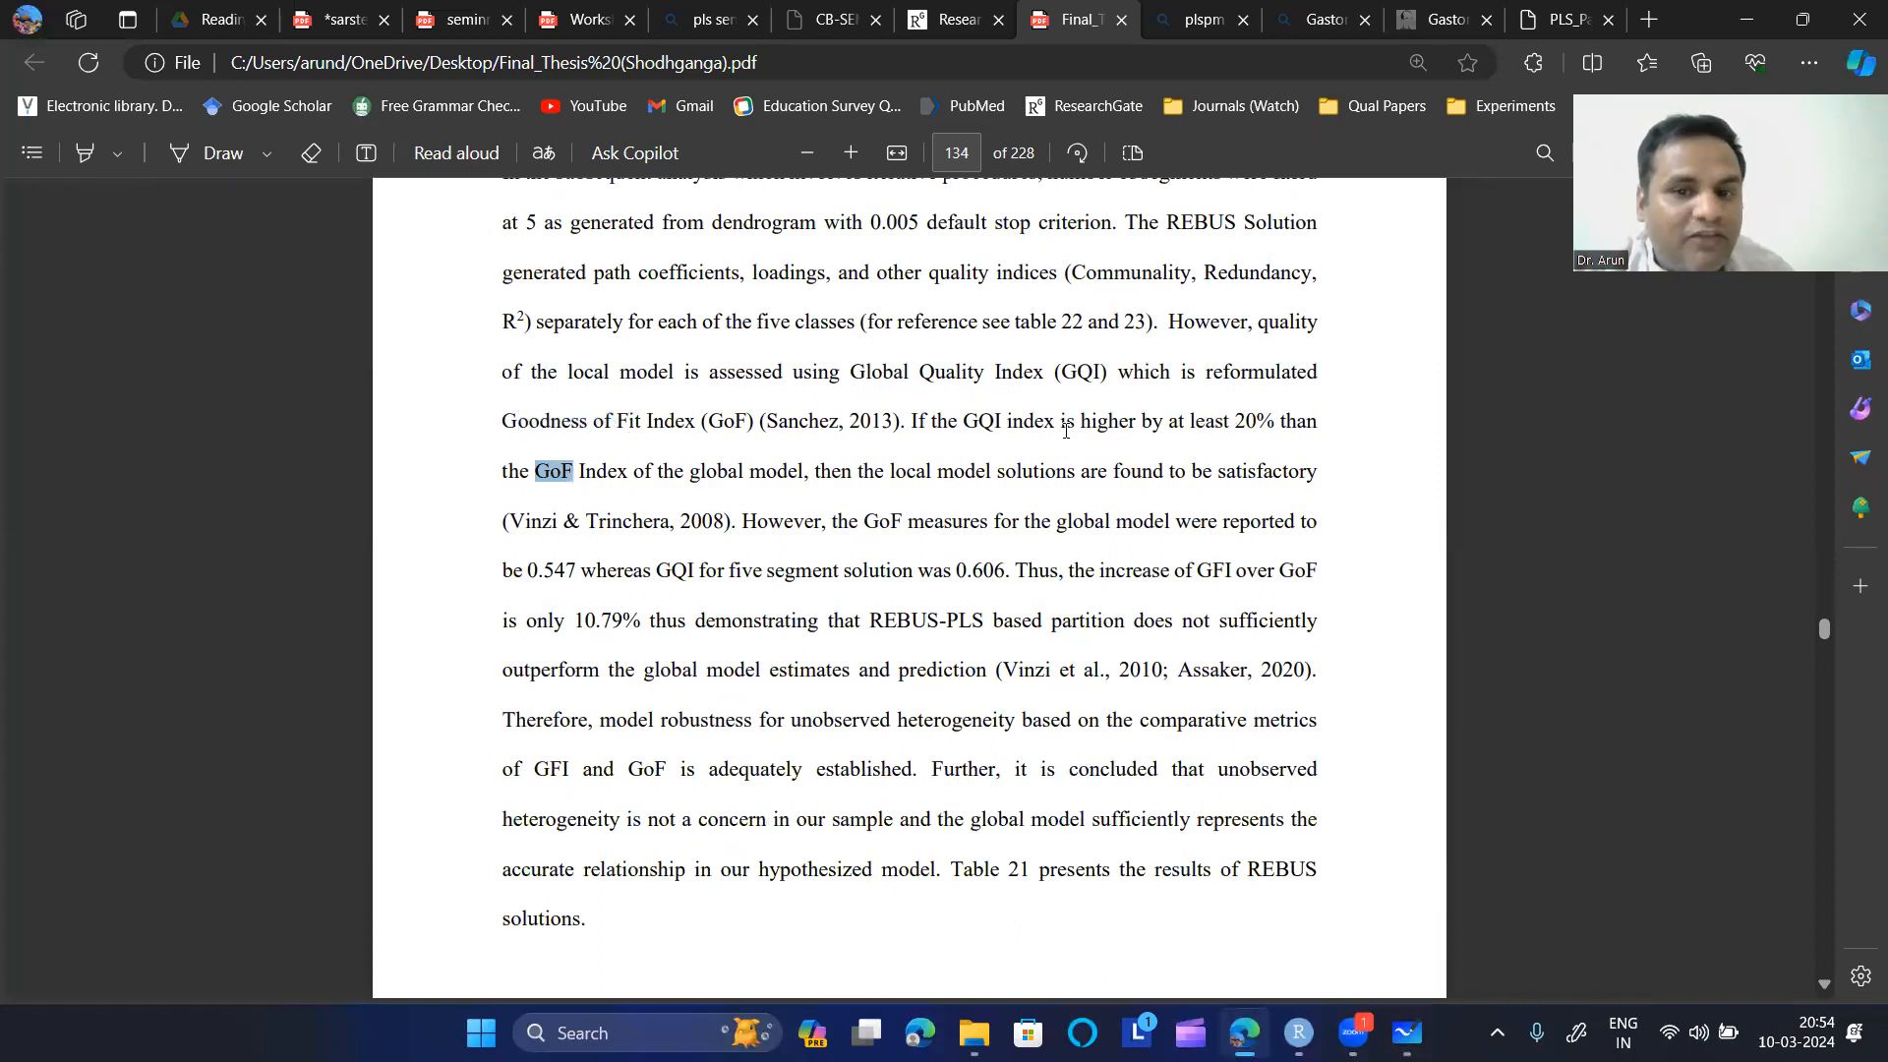
pyautogui.moveTo(963, 421); pyautogui.dragTo(1001, 423)
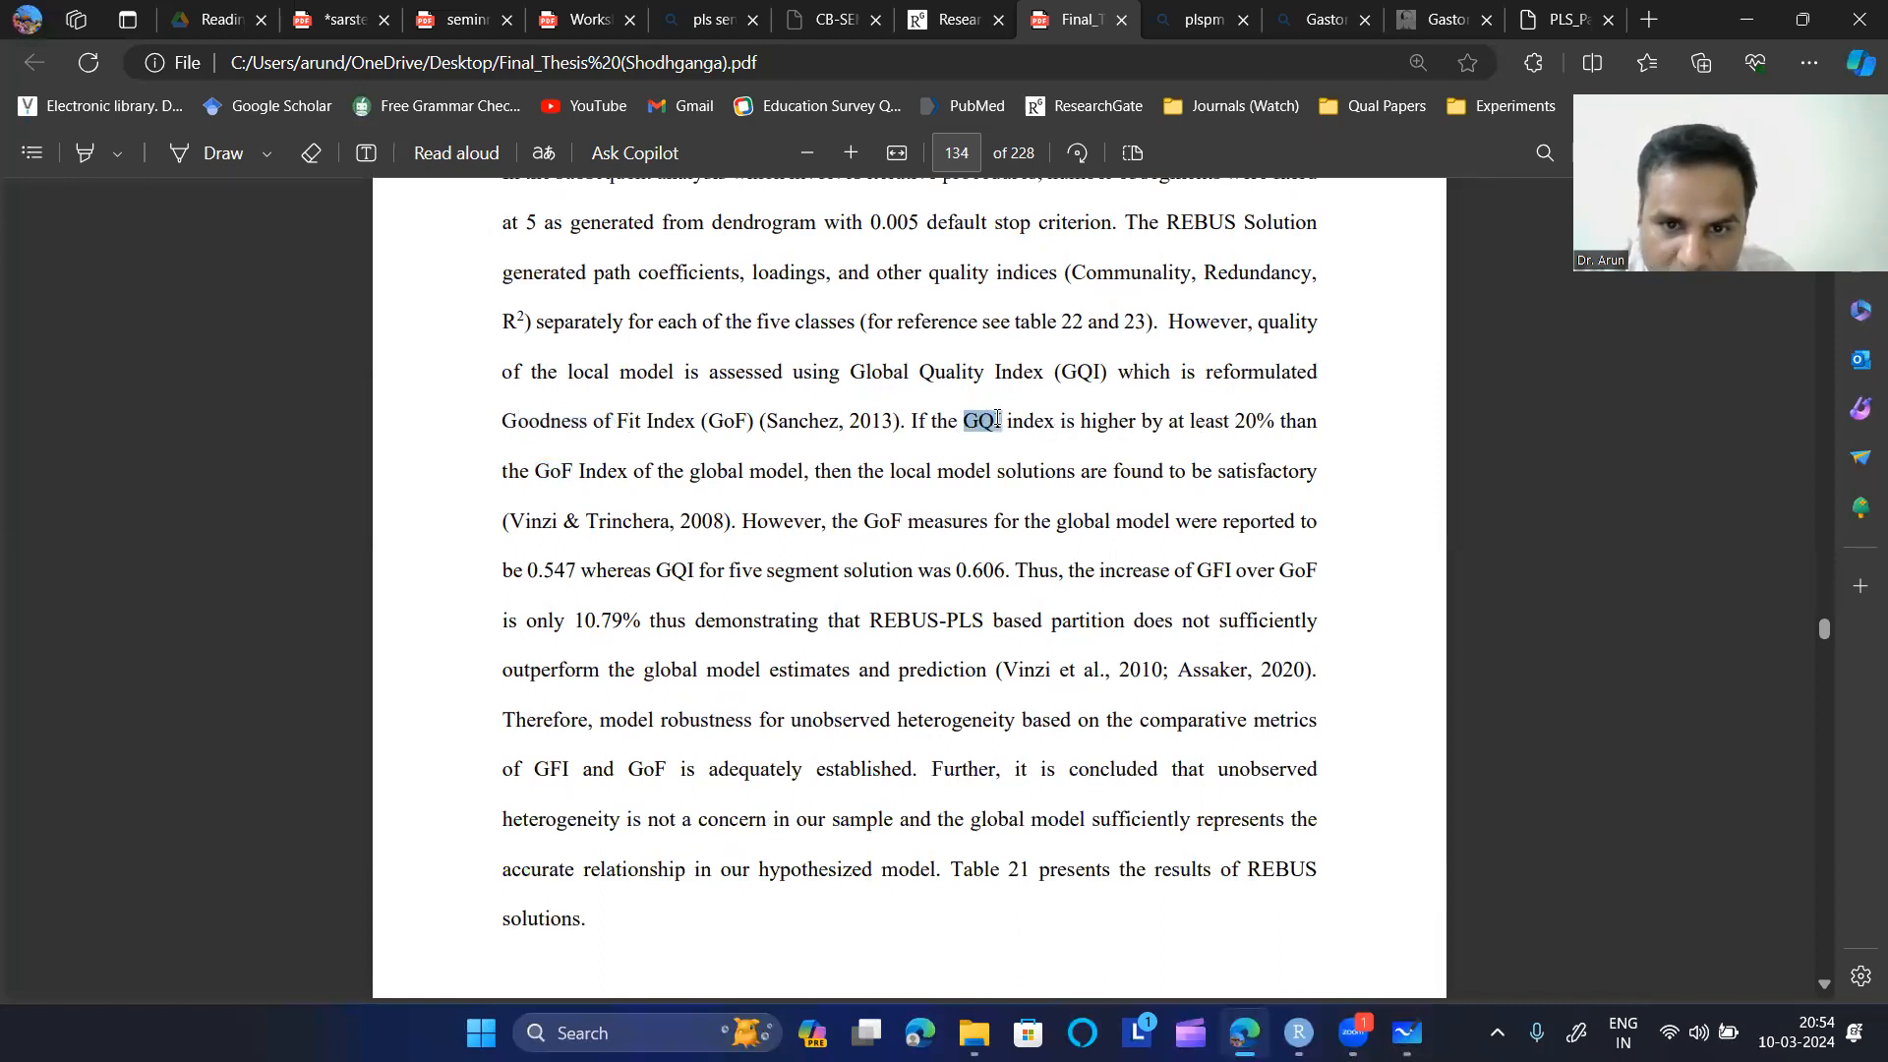
pyautogui.moveTo(544, 476); pyautogui.dragTo(804, 484)
pyautogui.click(852, 510)
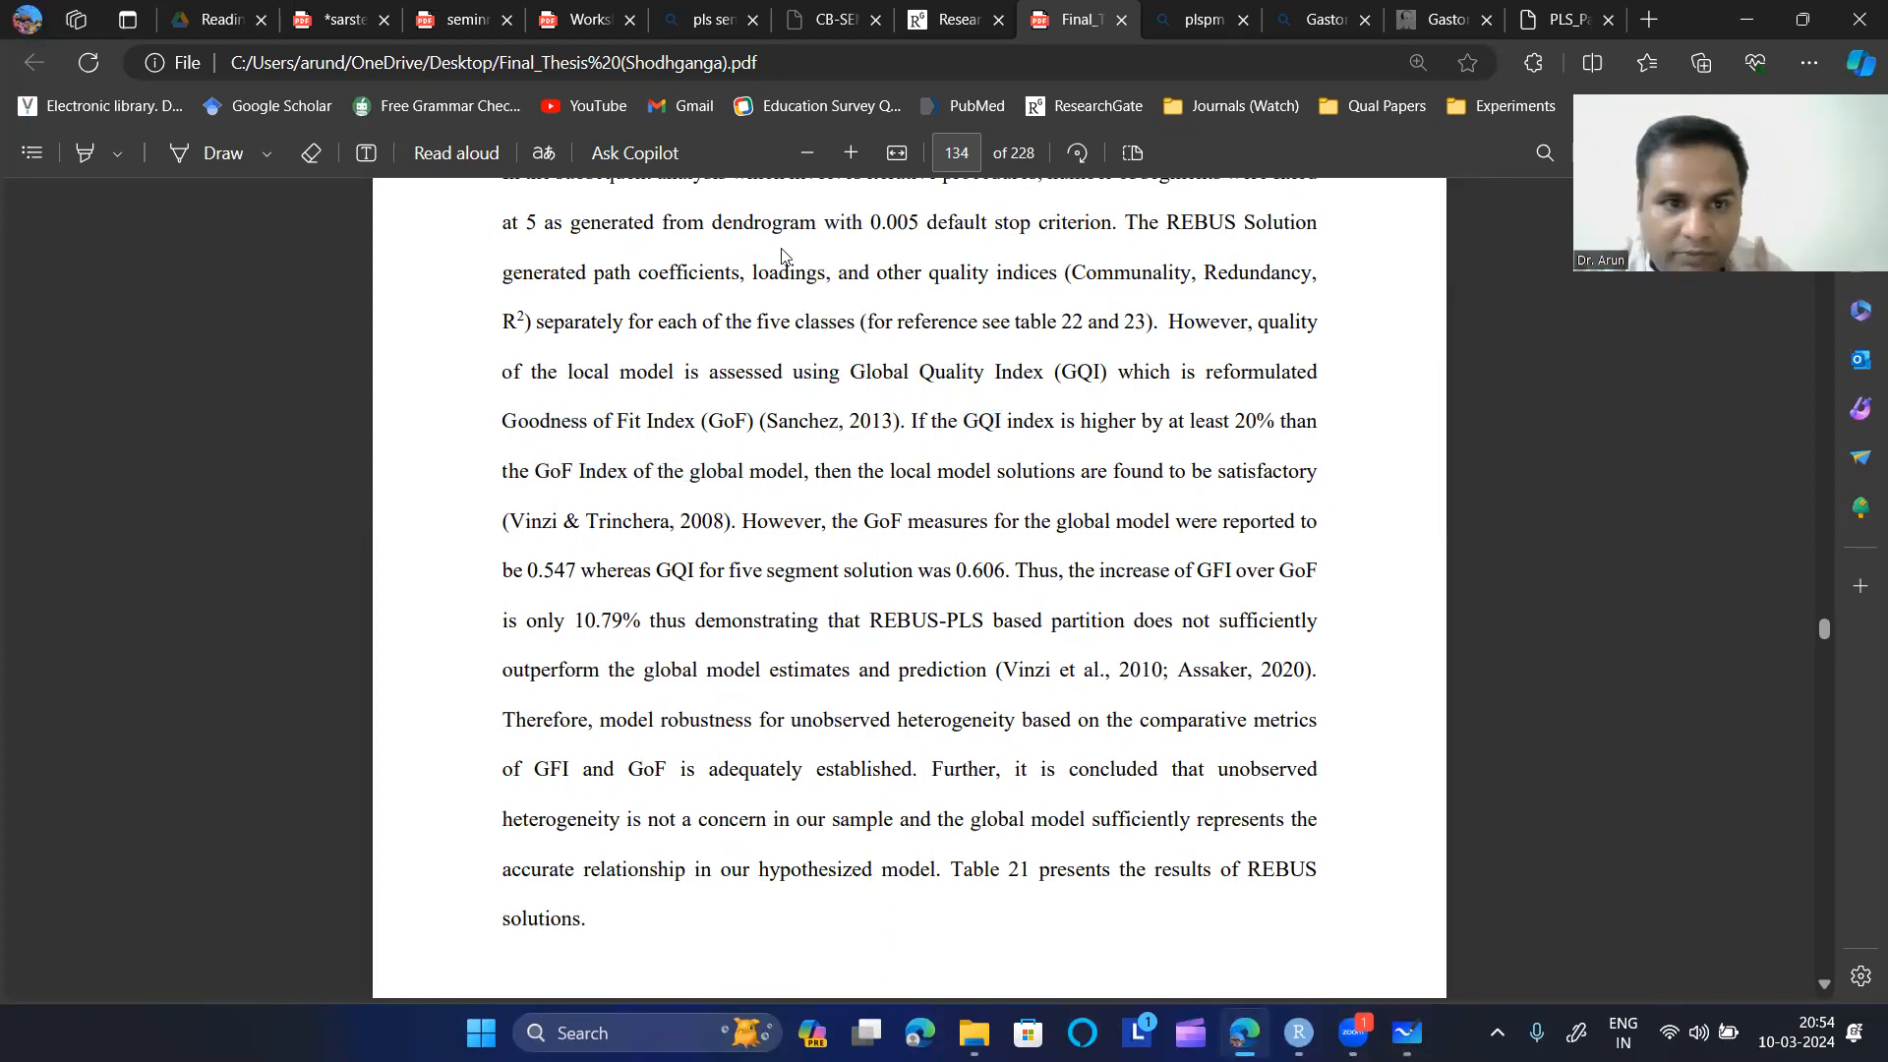
# - Highlight "Global Quality Index (GQI)", "GoF Index of the global model" and "higher by at least 20%" in yellow in the thesis paragraph
pyautogui.click(85, 153)
pyautogui.moveTo(852, 372); pyautogui.dragTo(1105, 373)
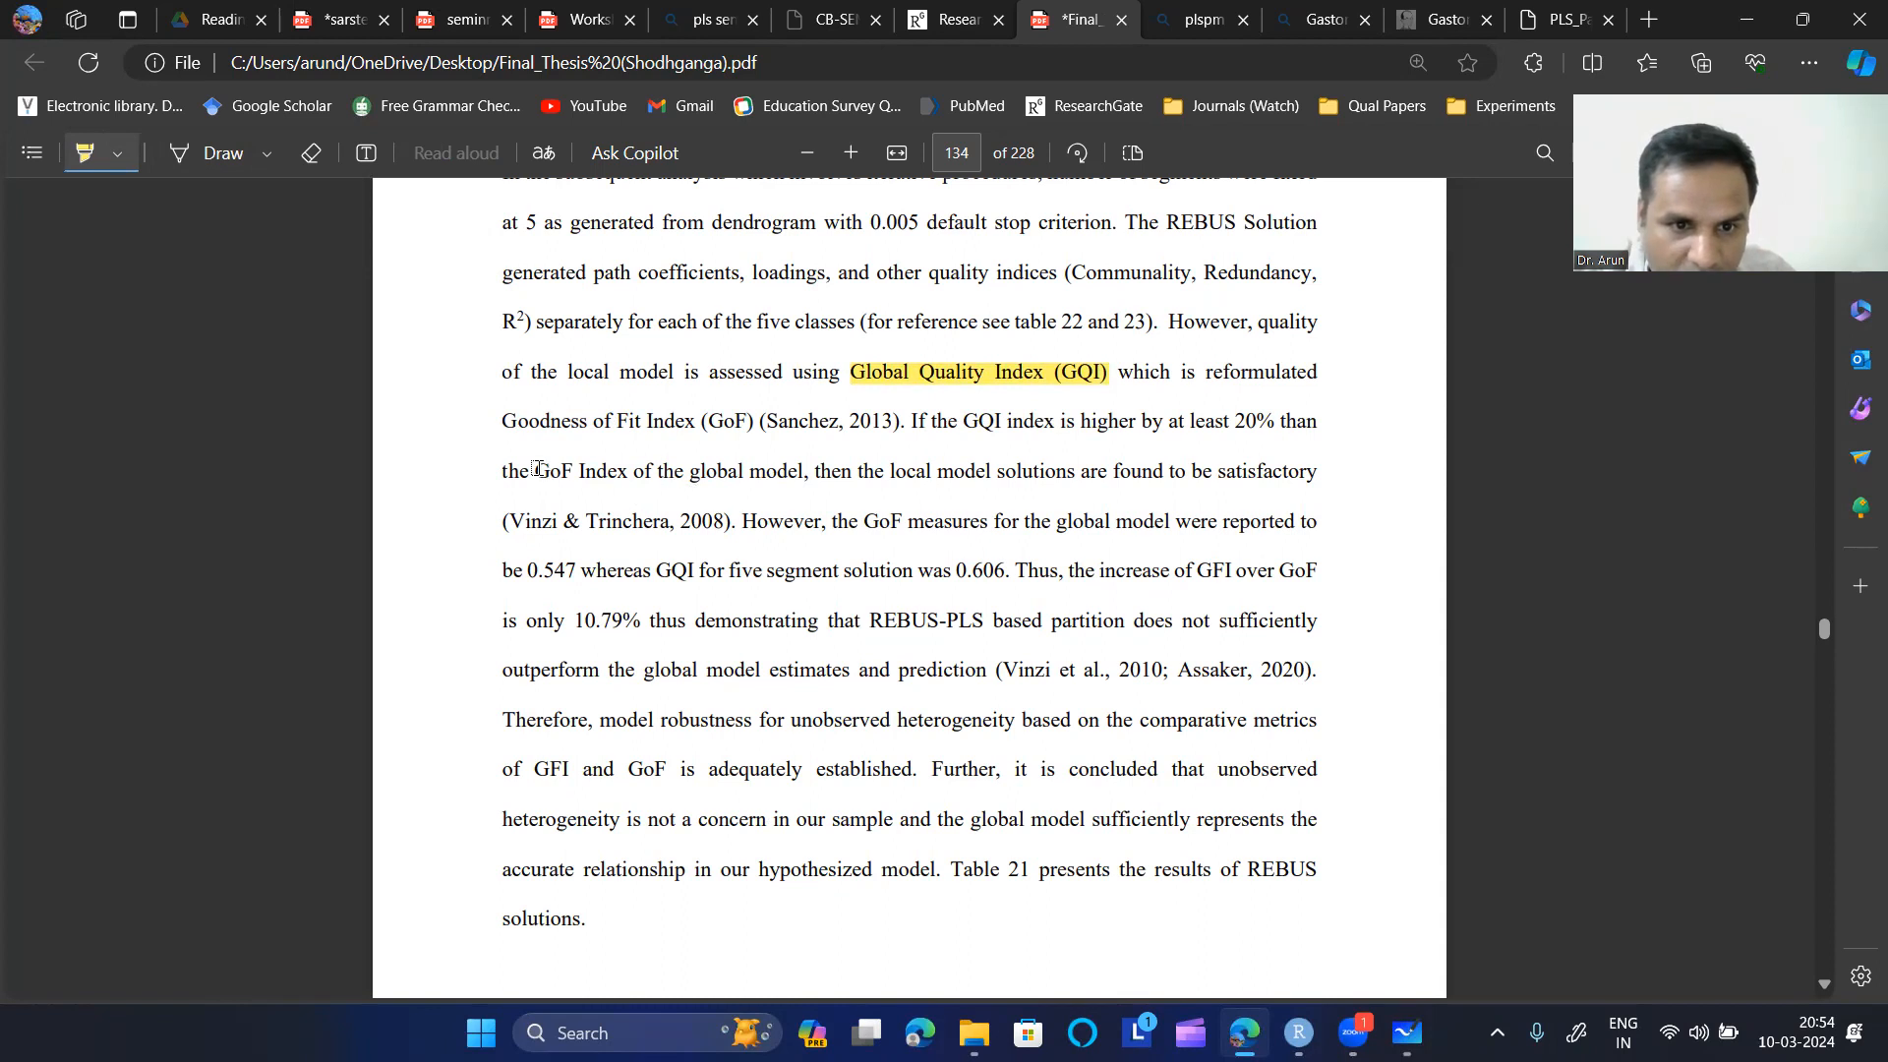
pyautogui.moveTo(537, 471); pyautogui.dragTo(798, 469)
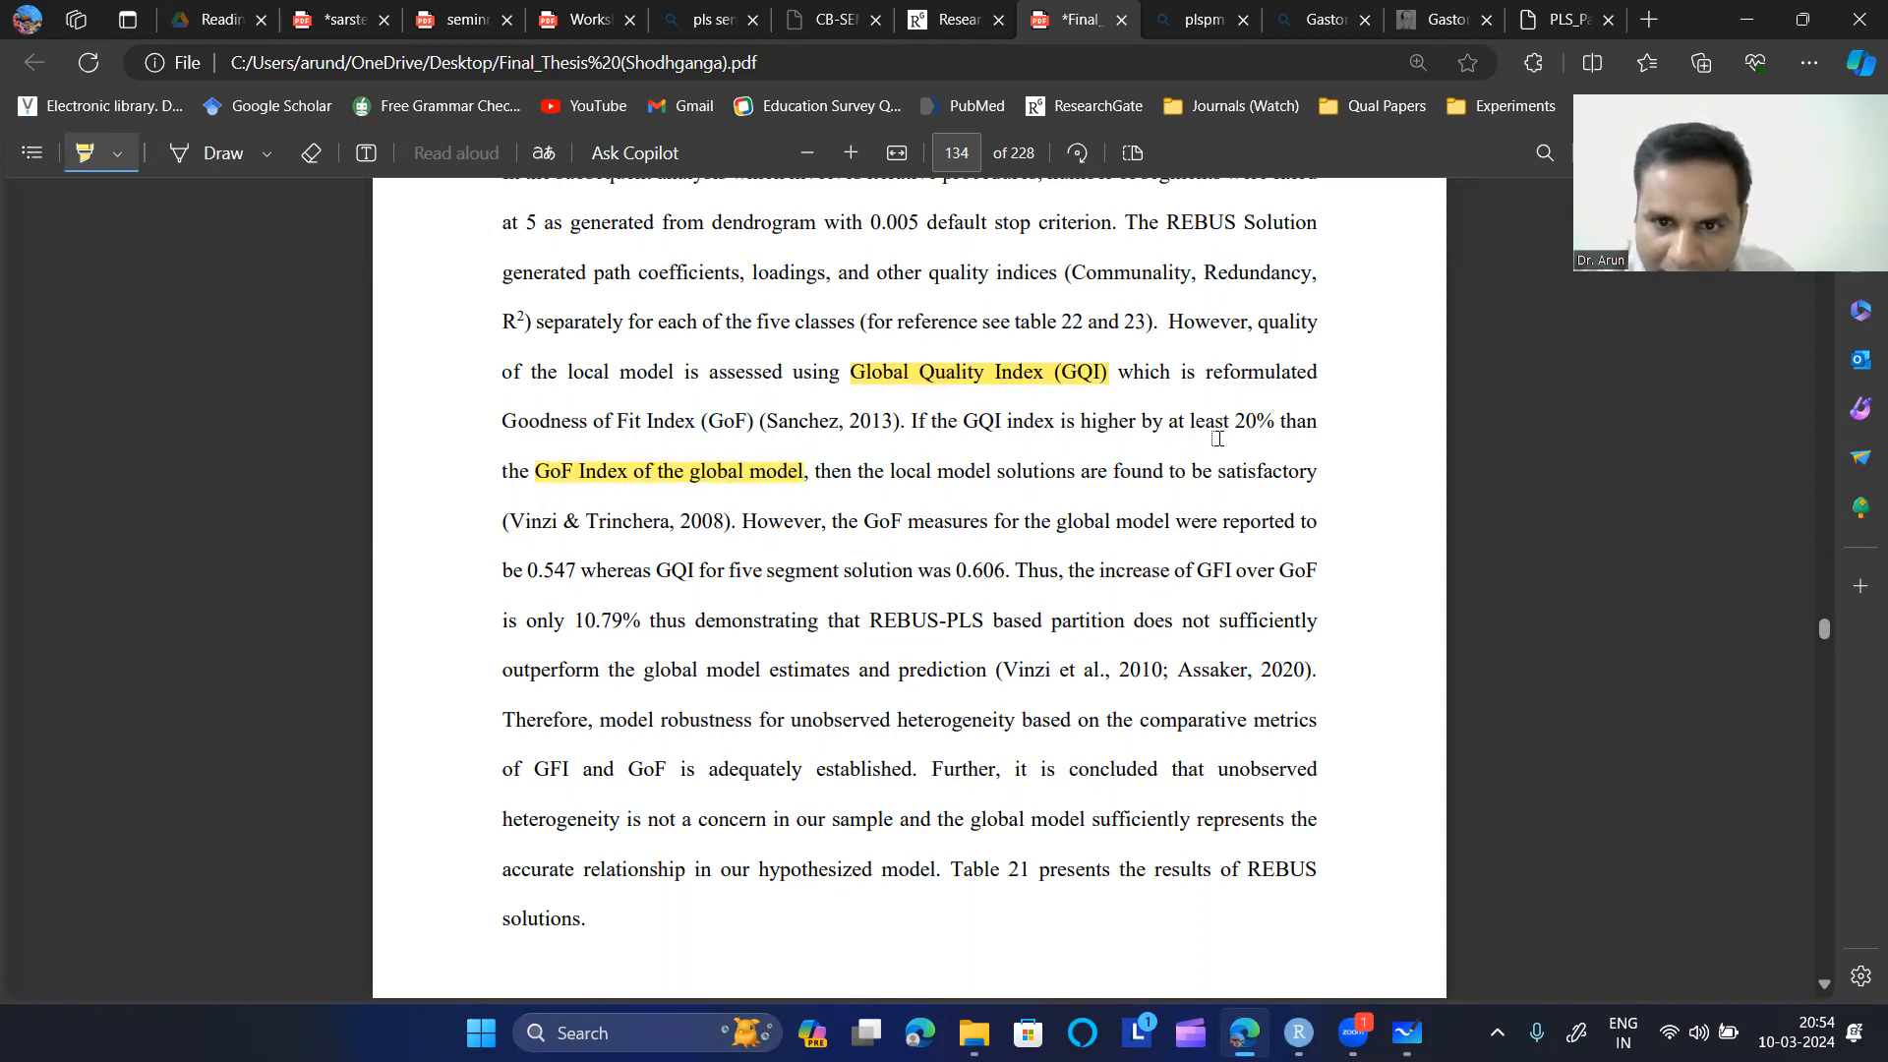
pyautogui.moveTo(1077, 423); pyautogui.dragTo(1274, 423)
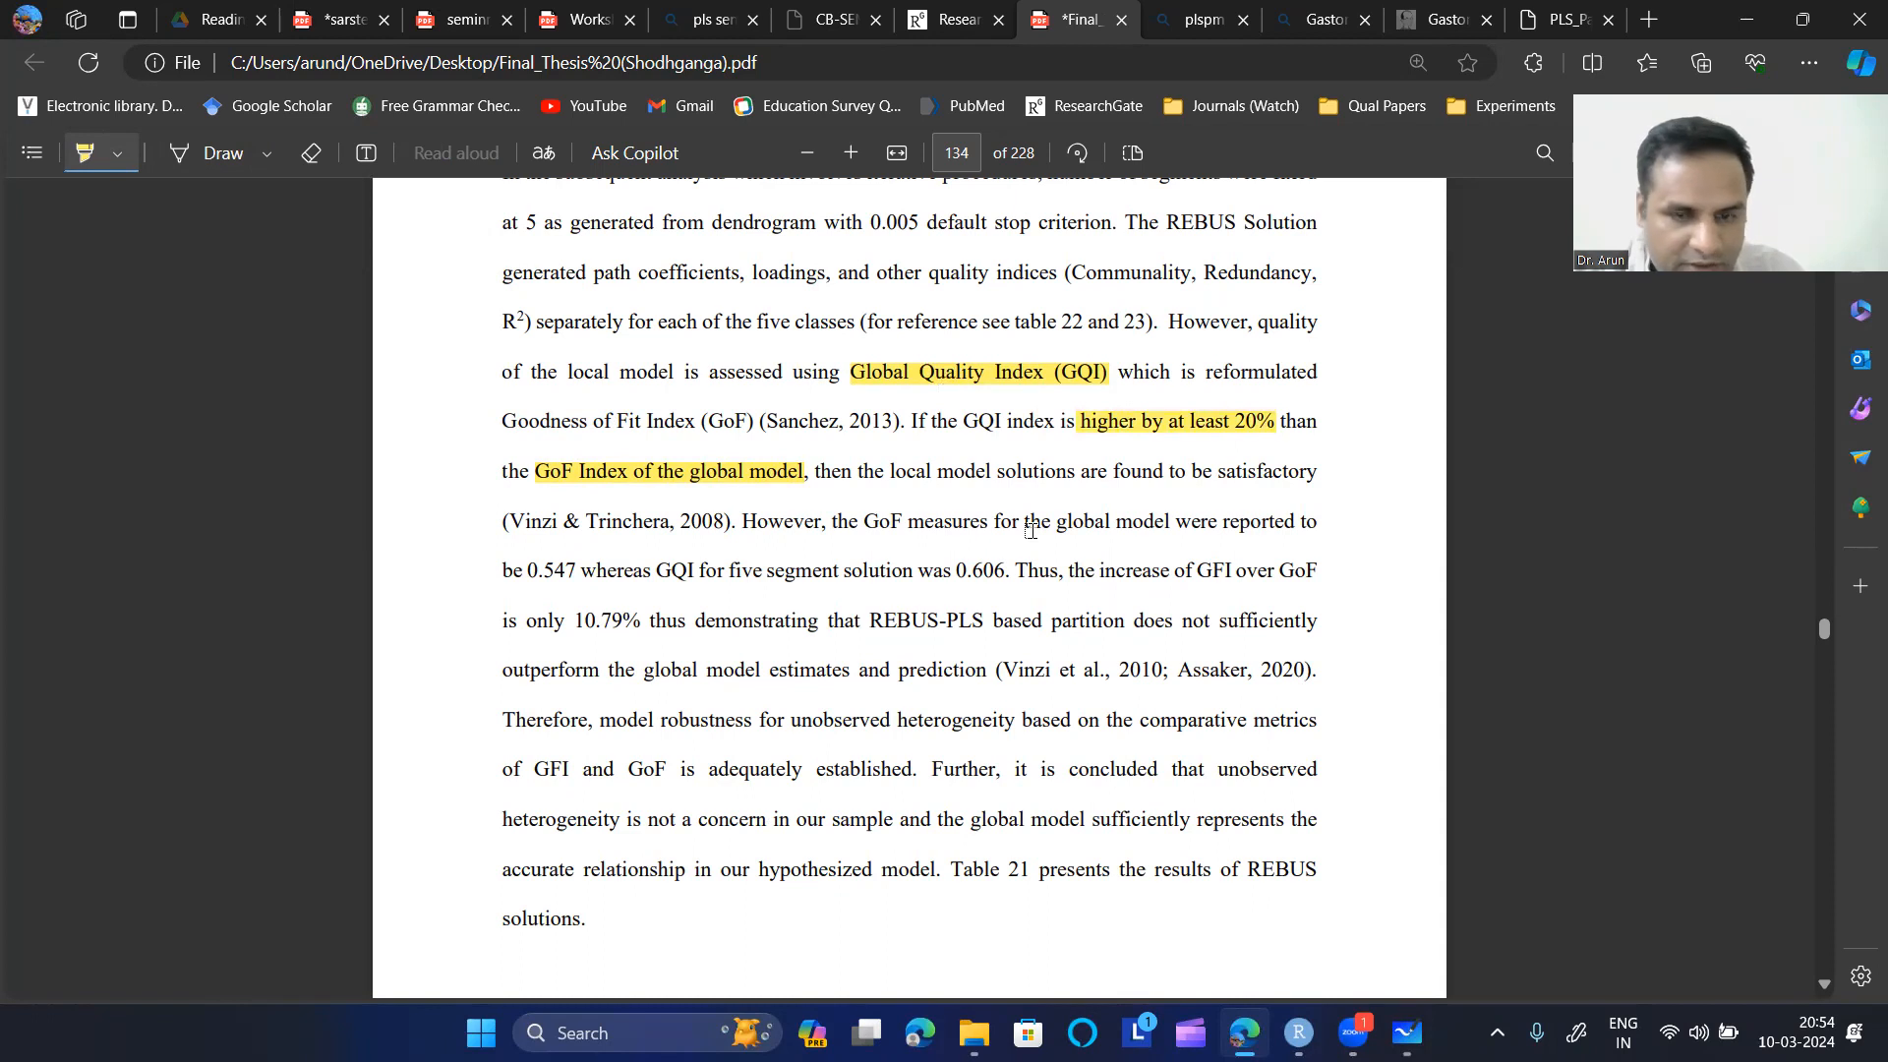
# - Switch to RStudio and select the Group Quality Index line in the REBUS solution output
pyautogui.hotkey('alt', 'Tab')
pyautogui.click(865, 340)
pyautogui.moveTo(760, 299); pyautogui.dragTo(1100, 310)
pyautogui.click(1105, 315)
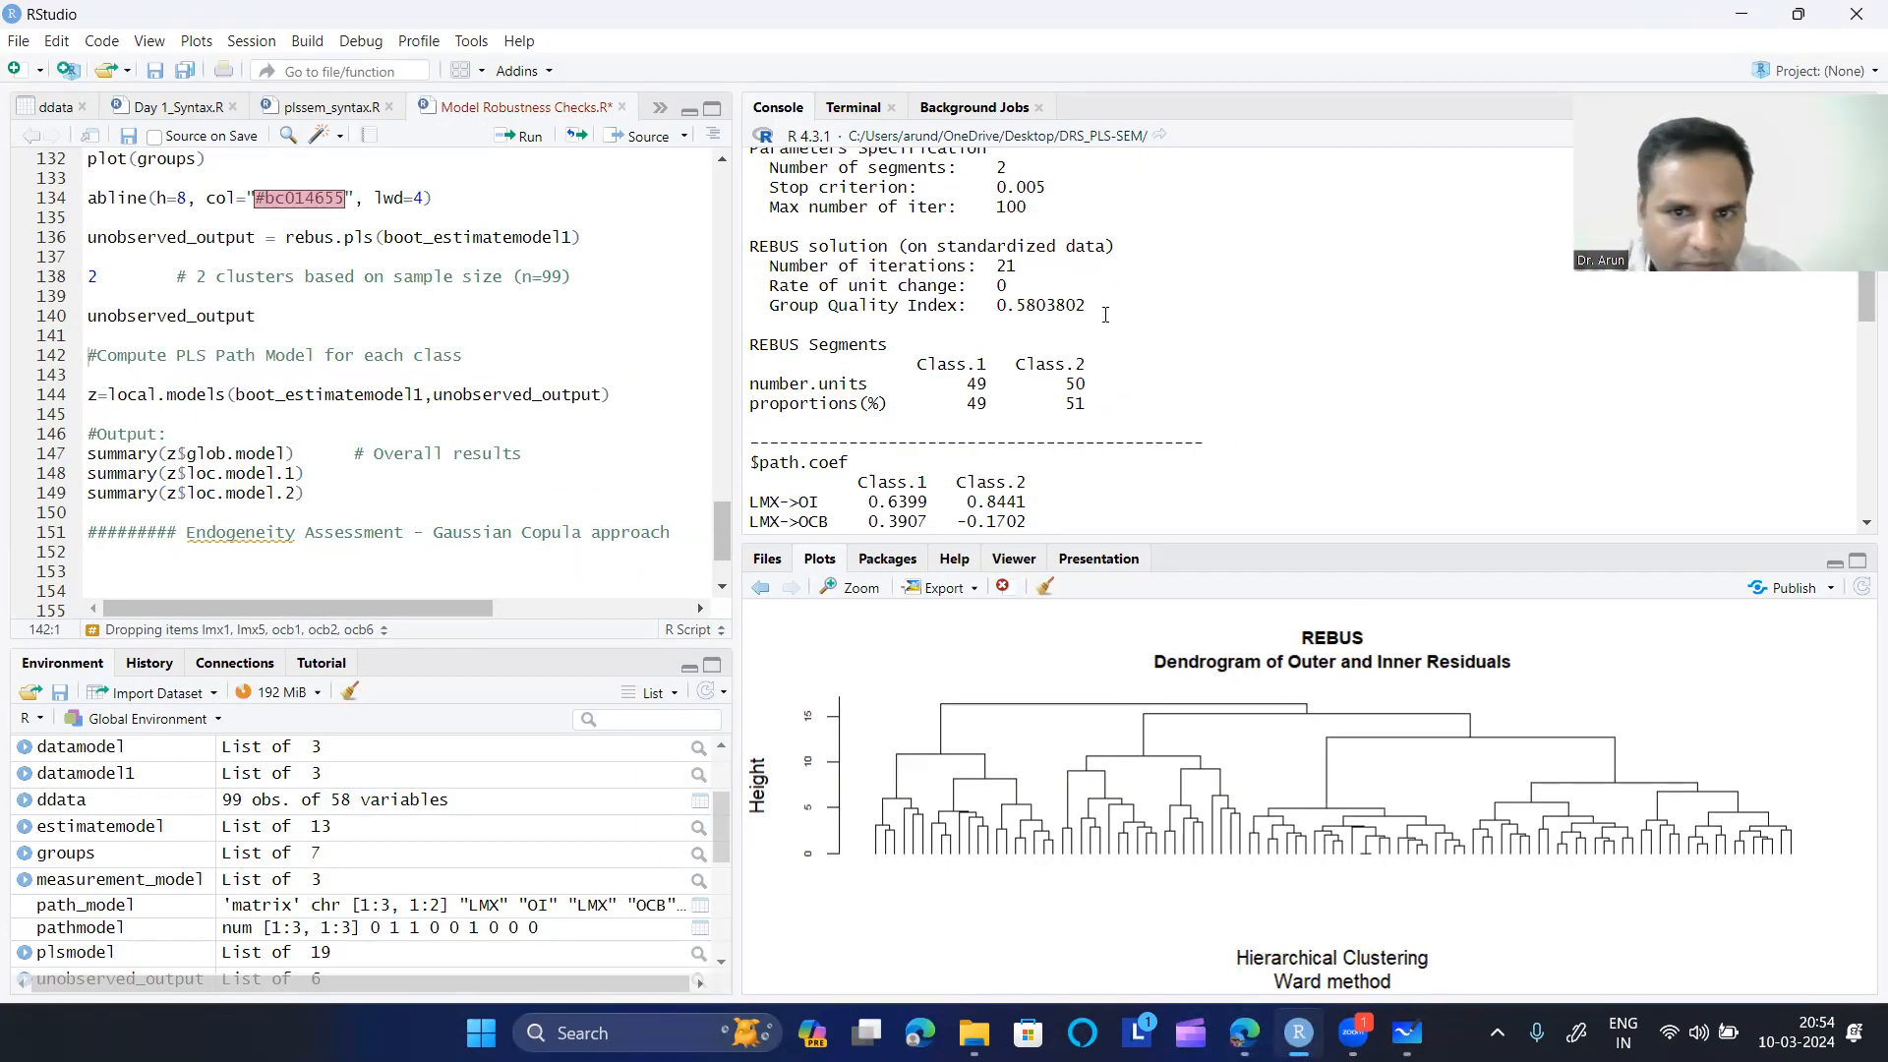
# - Run summary(z$glob.model) and select the goodness-of-fit value in the console output
pyautogui.scroll(2, 428, 394)
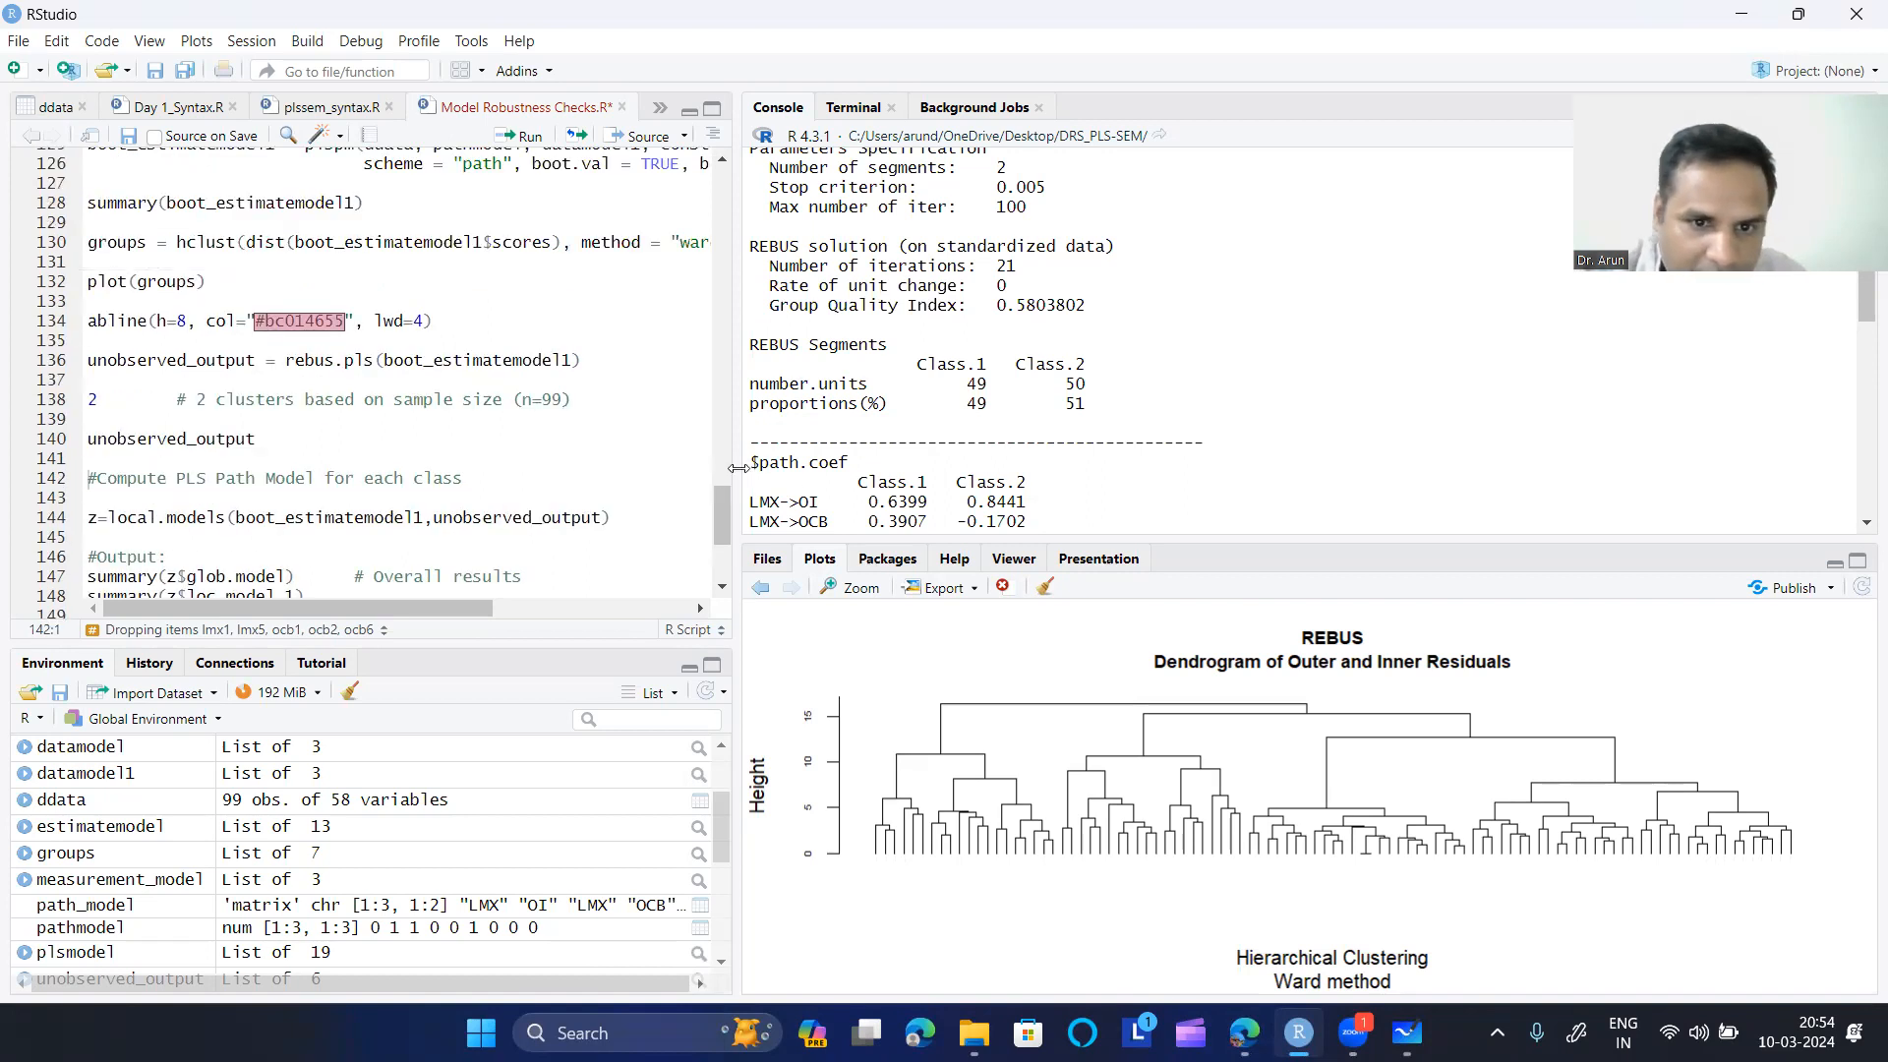
pyautogui.moveTo(739, 476); pyautogui.dragTo(745, 476)
pyautogui.scroll(-4, 340, 460)
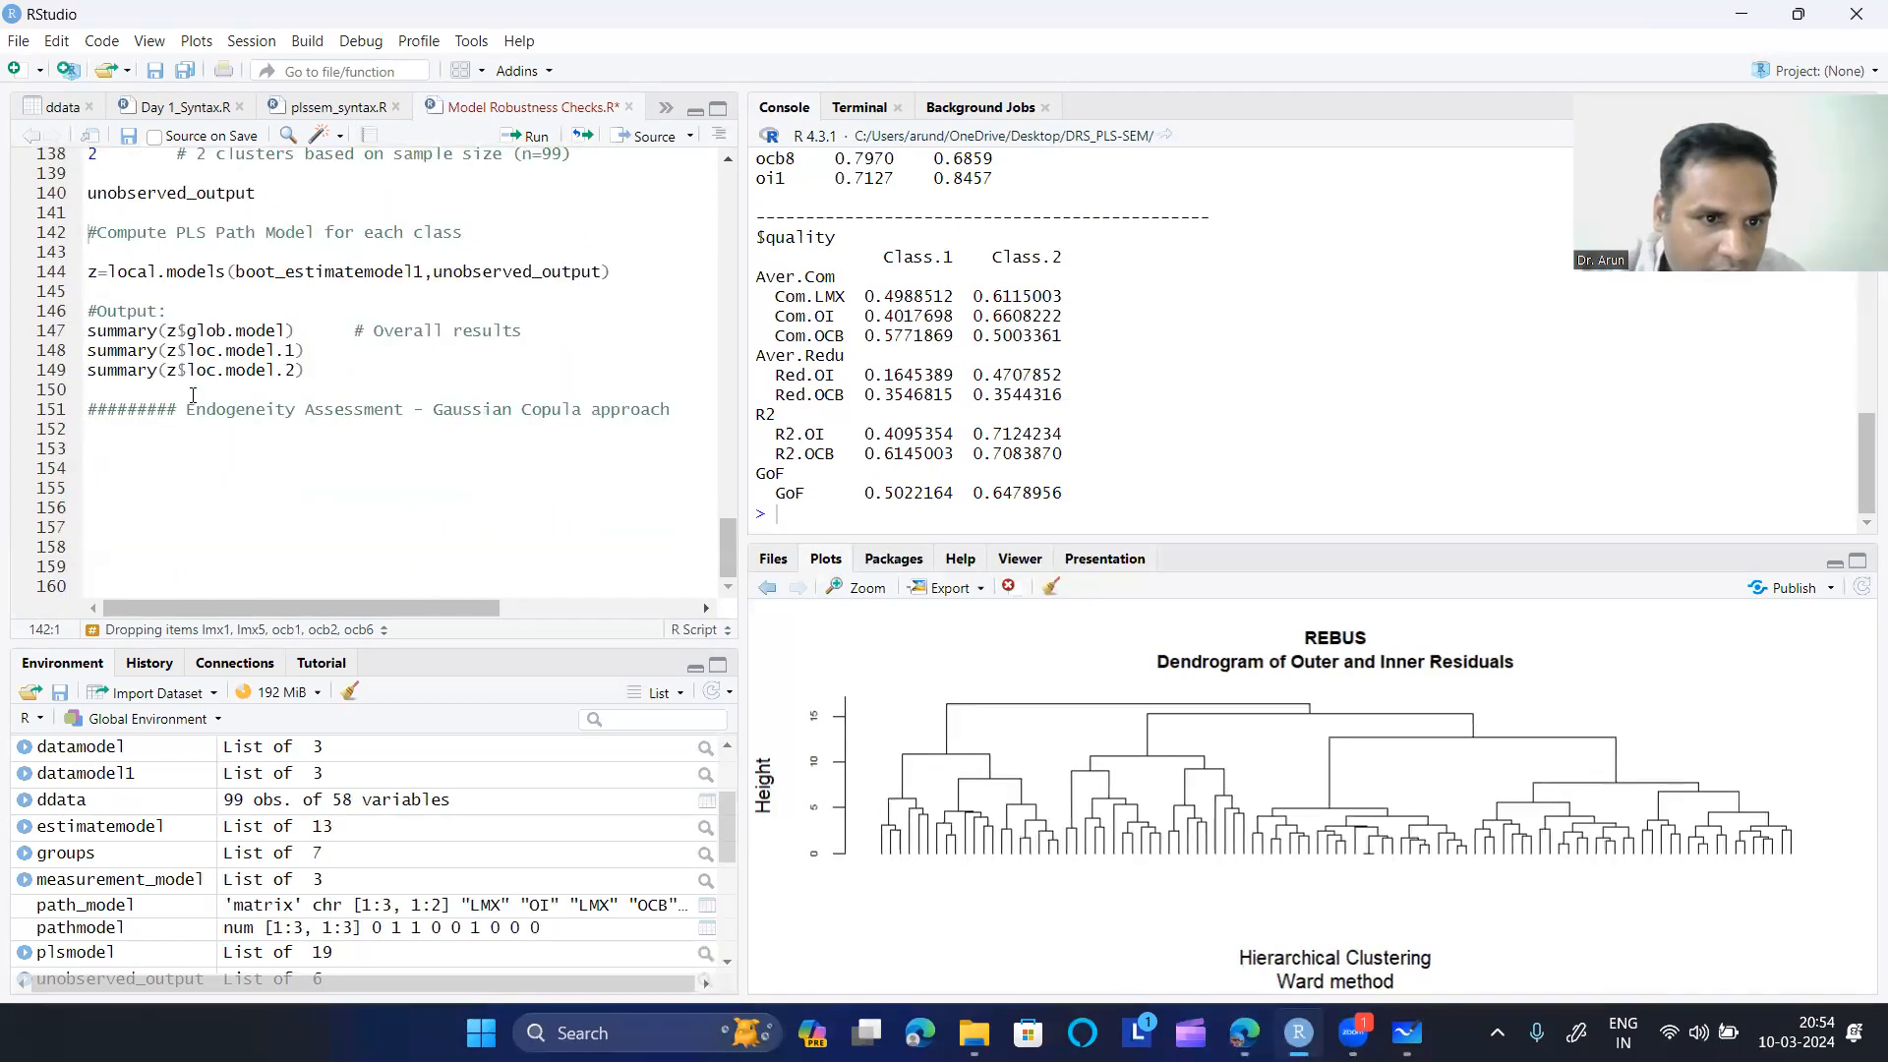
pyautogui.click(299, 335)
pyautogui.click(531, 136)
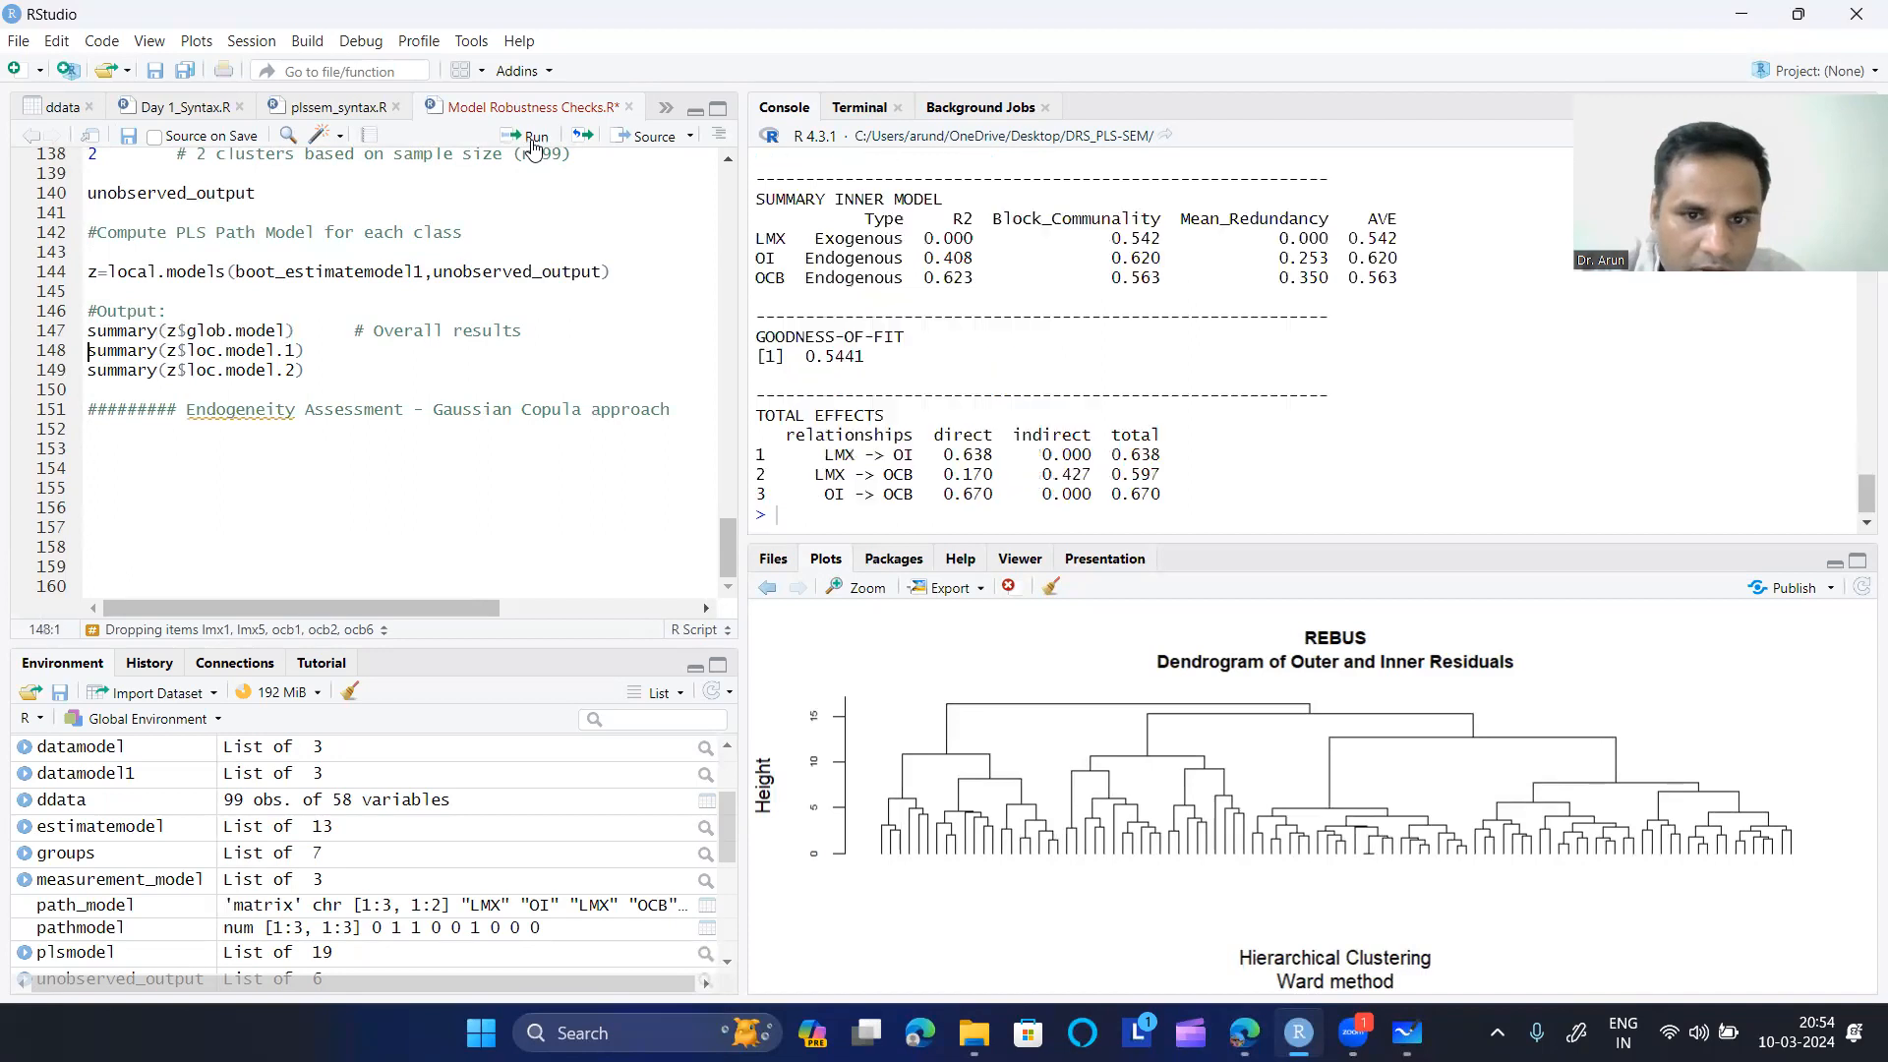
pyautogui.moveTo(798, 356); pyautogui.dragTo(875, 351)
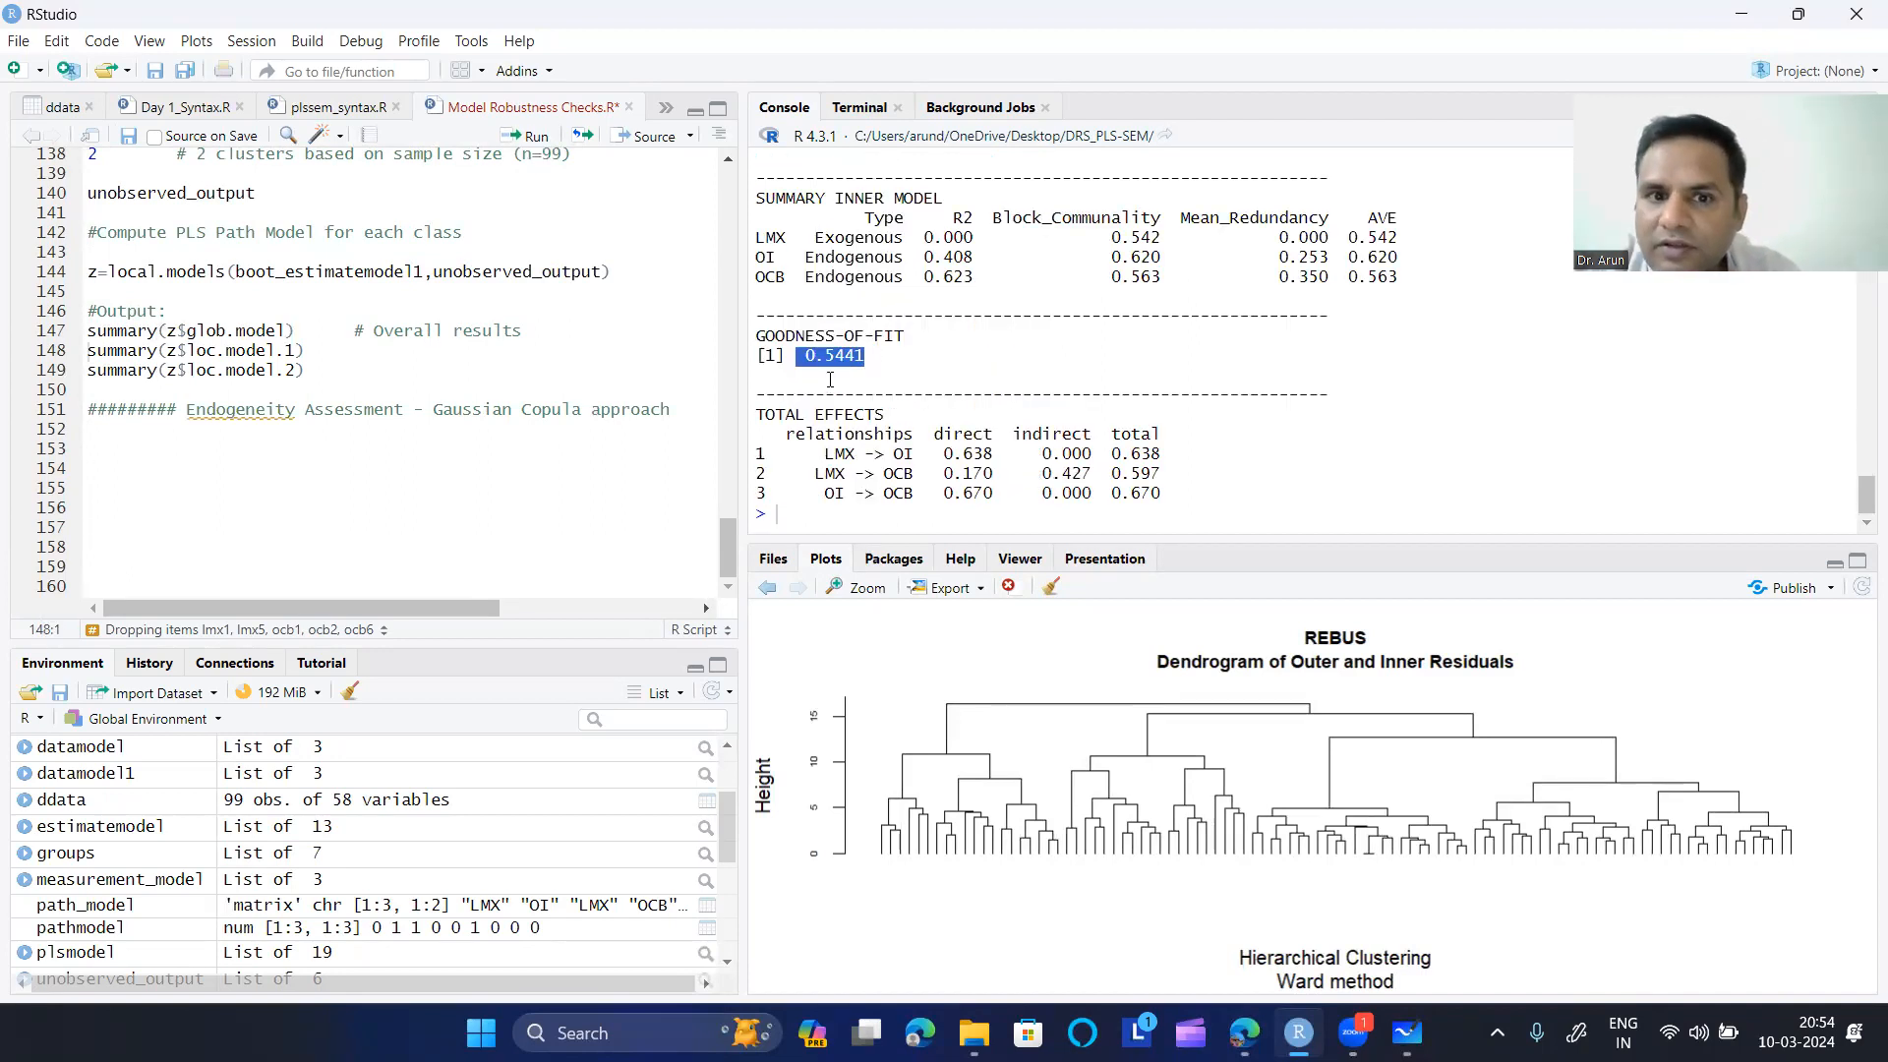
pyautogui.click(806, 359)
pyautogui.moveTo(809, 358); pyautogui.dragTo(862, 357)
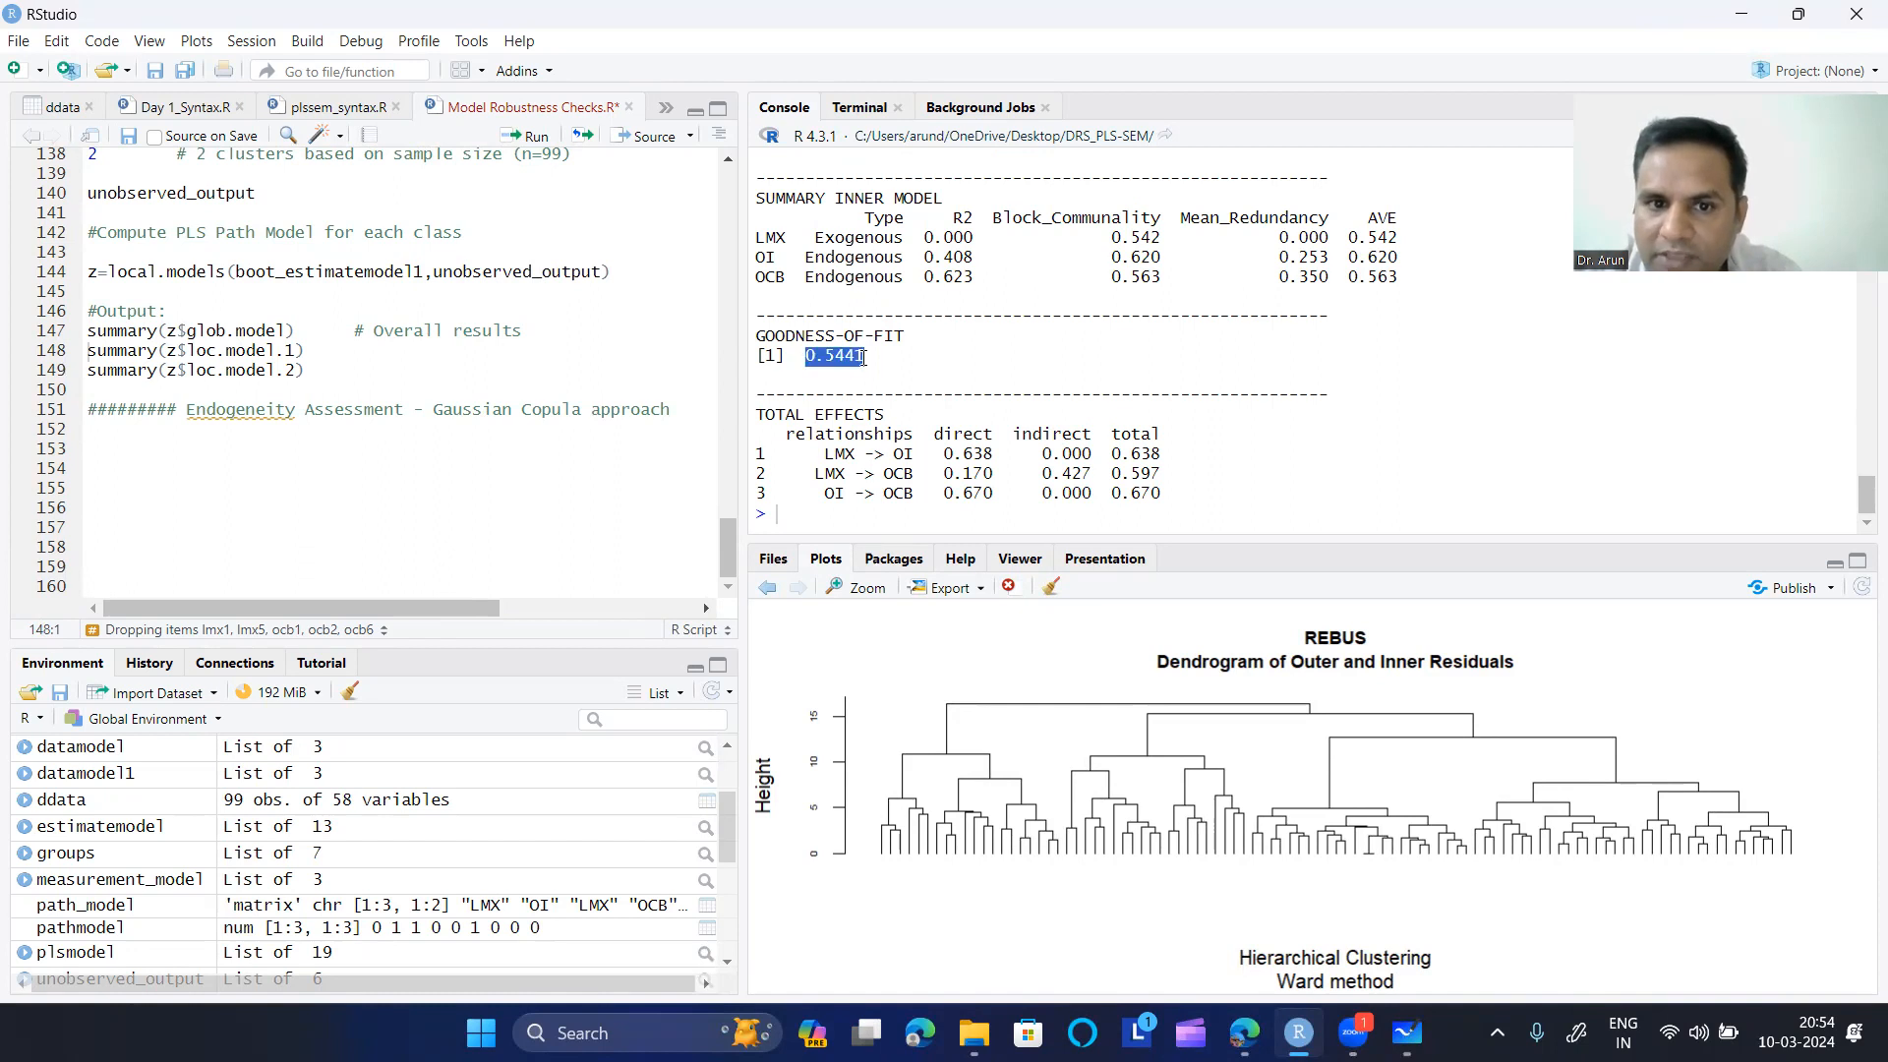
# - Return to the REBUS solution in the console and select its Group Quality Index value for comparison
pyautogui.scroll(20, 923, 395)
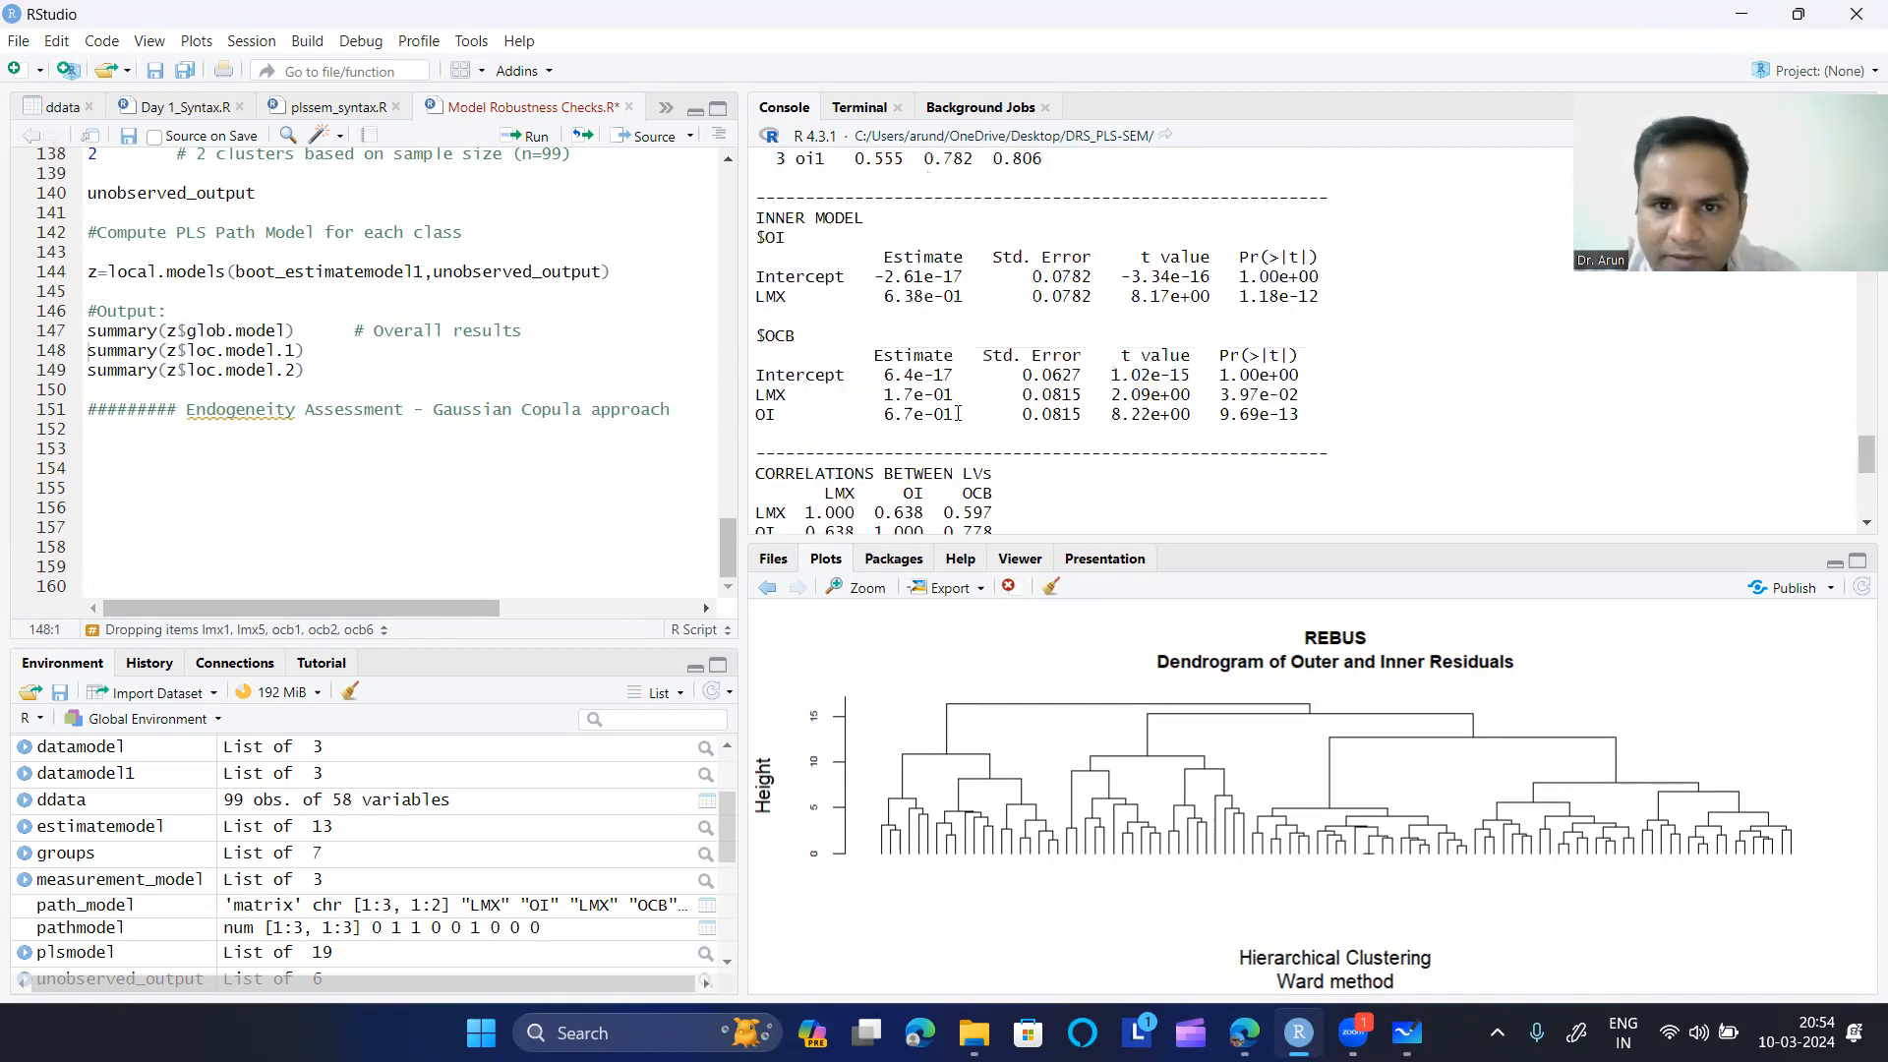
pyautogui.scroll(10, 957, 414)
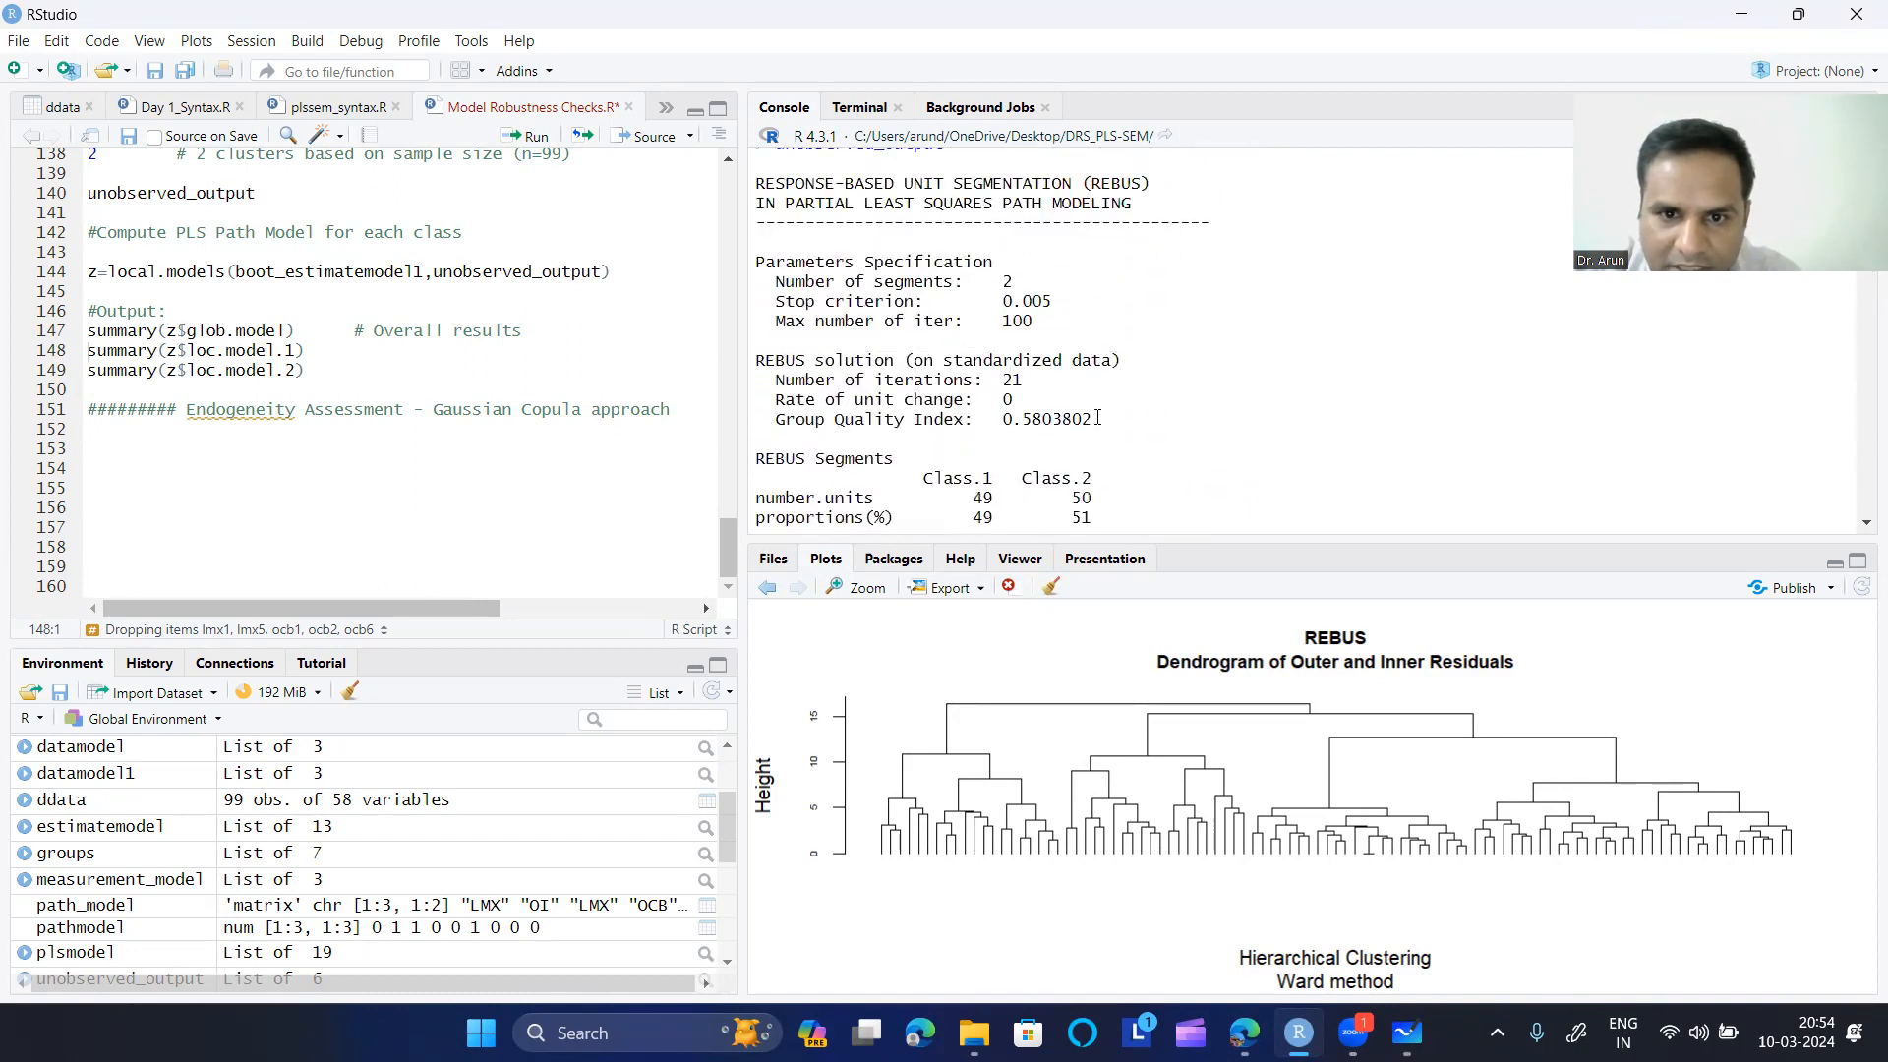
pyautogui.moveTo(1098, 418); pyautogui.dragTo(1013, 417)
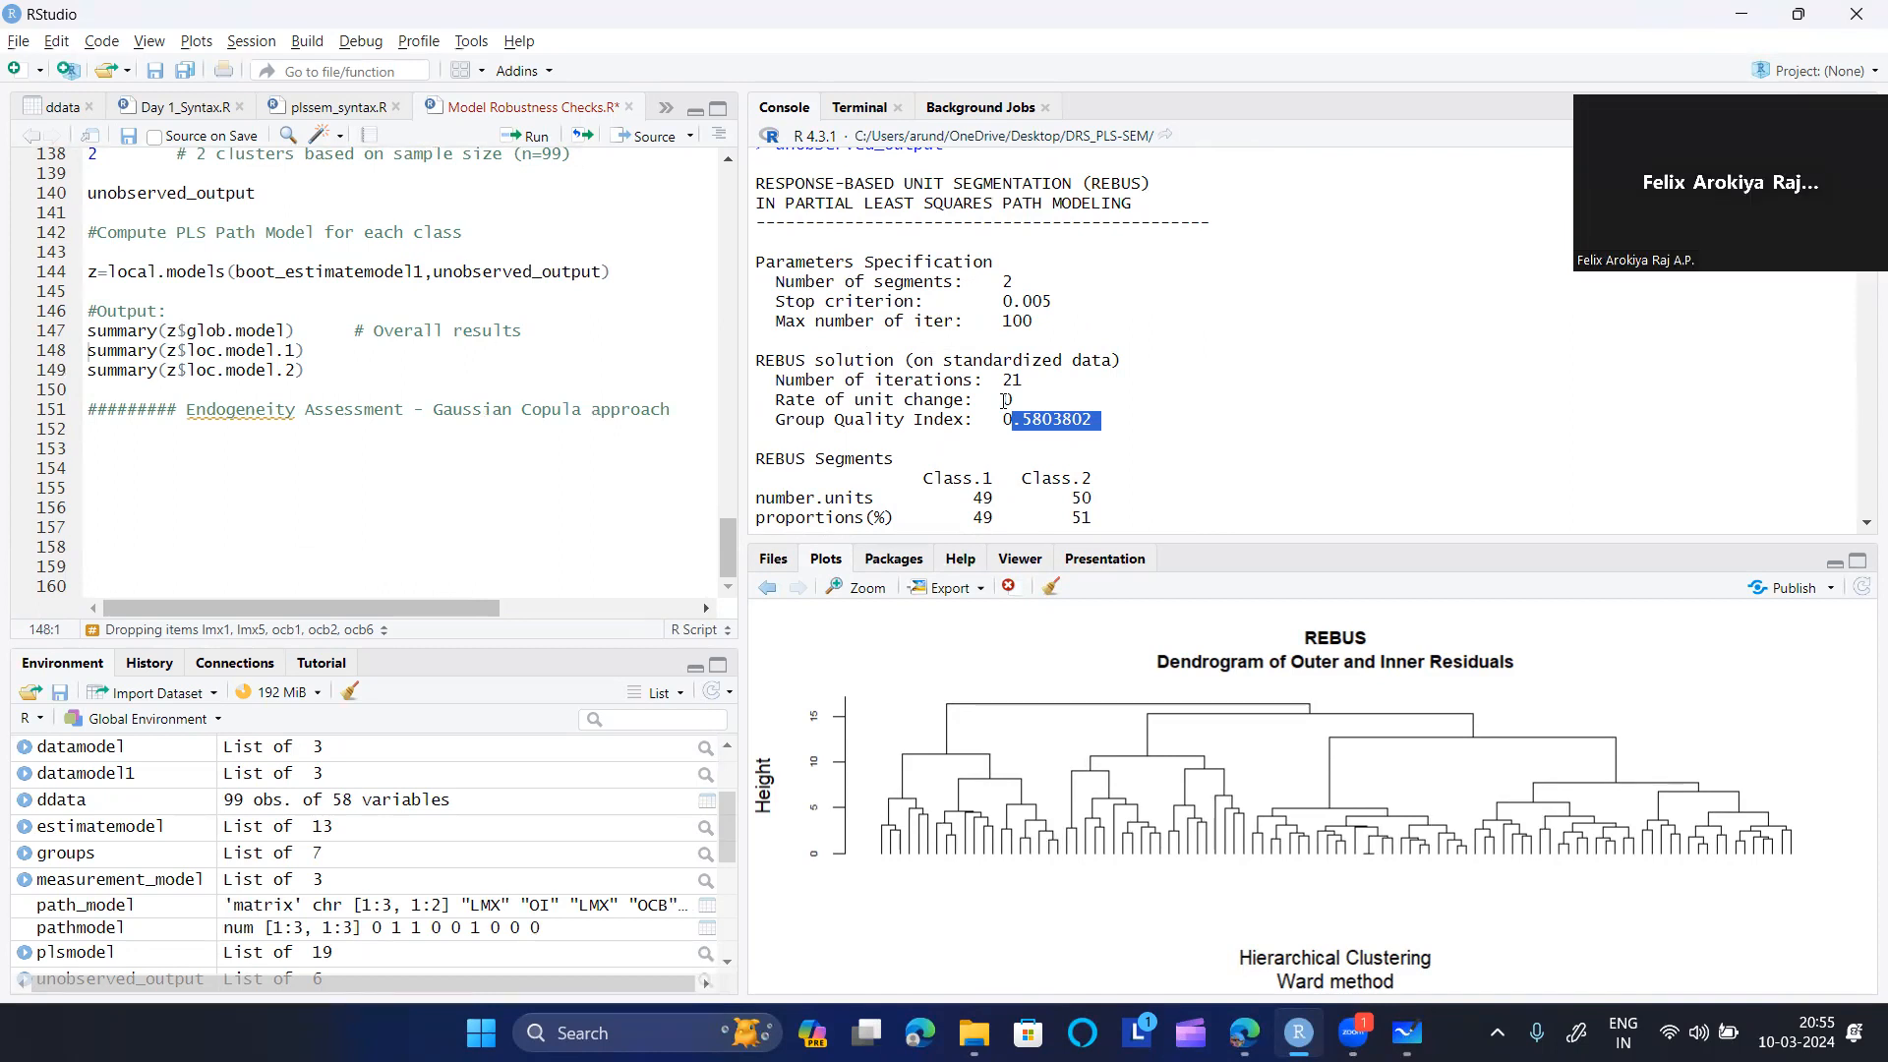
# - Switch back to the thesis PDF and highlight the 20% criterion's citation and "0.547 whereas GQI for five segment solution was 0.606"
pyautogui.hotkey('alt', 'Tab')
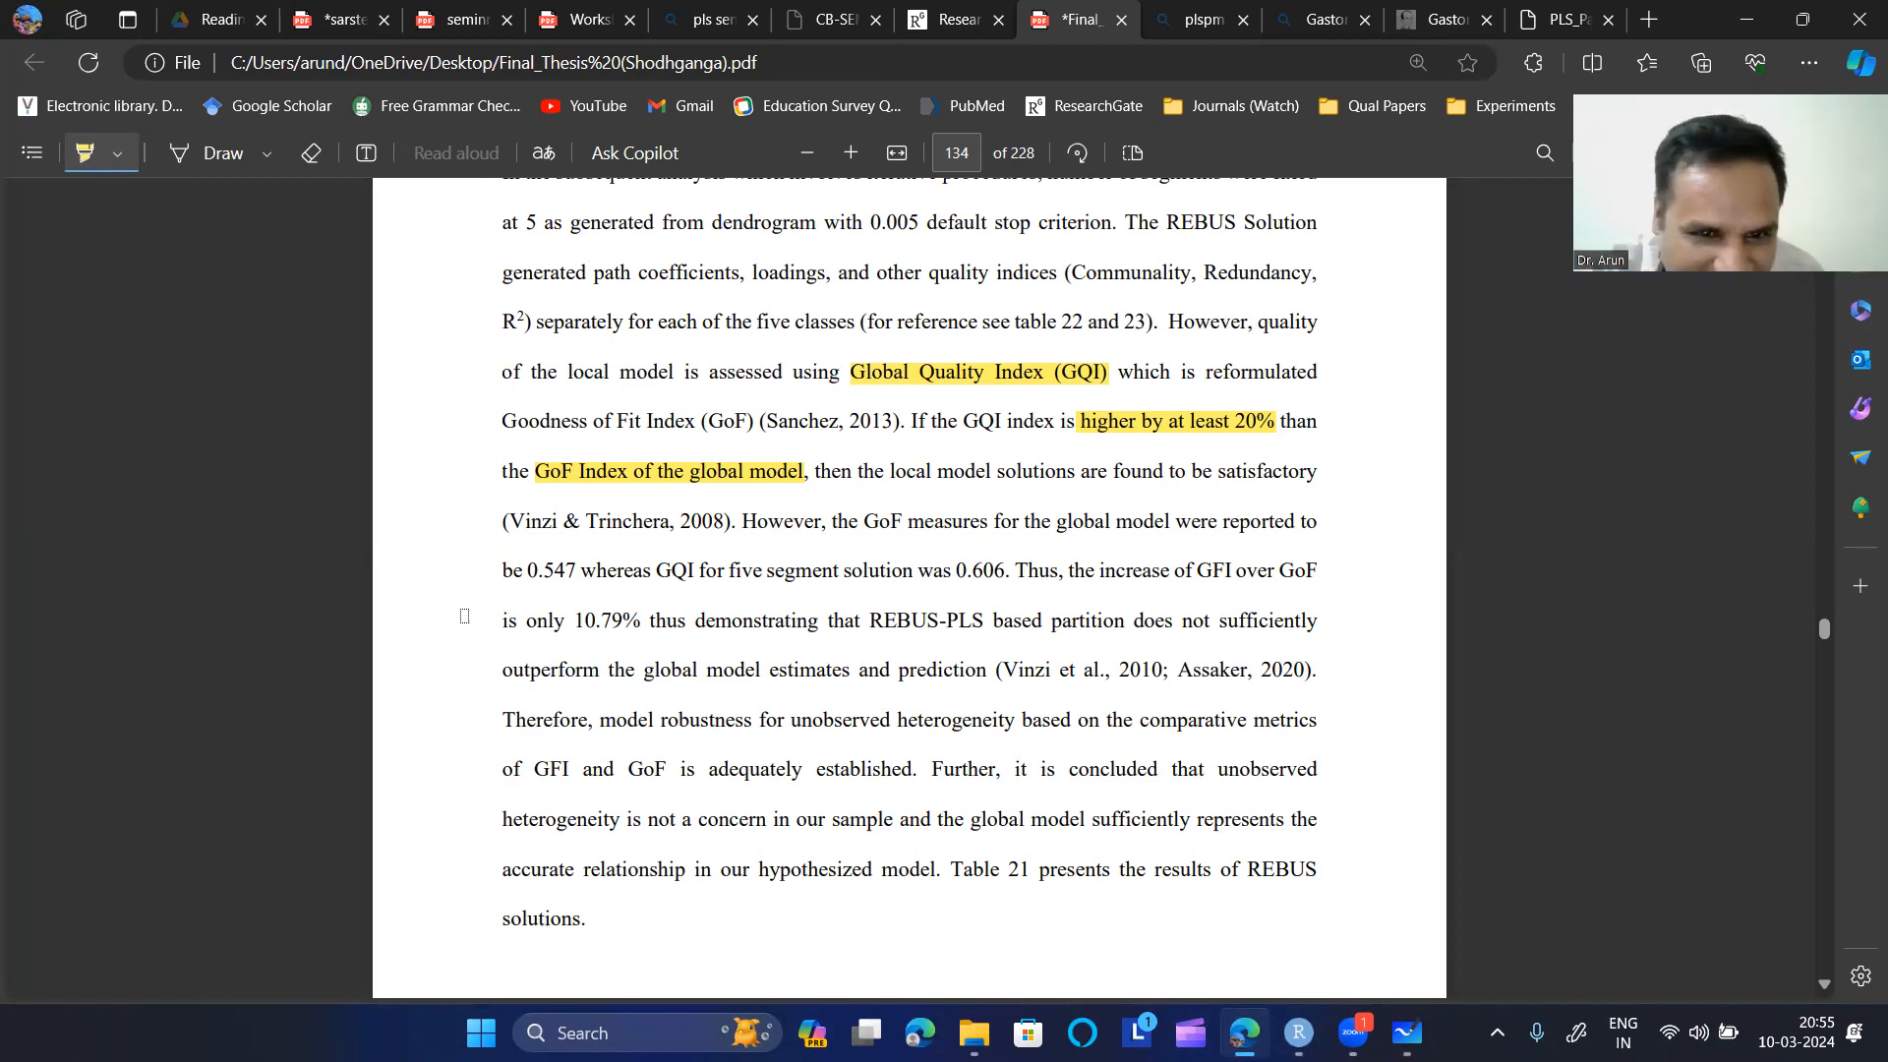
pyautogui.moveTo(503, 523); pyautogui.dragTo(714, 527)
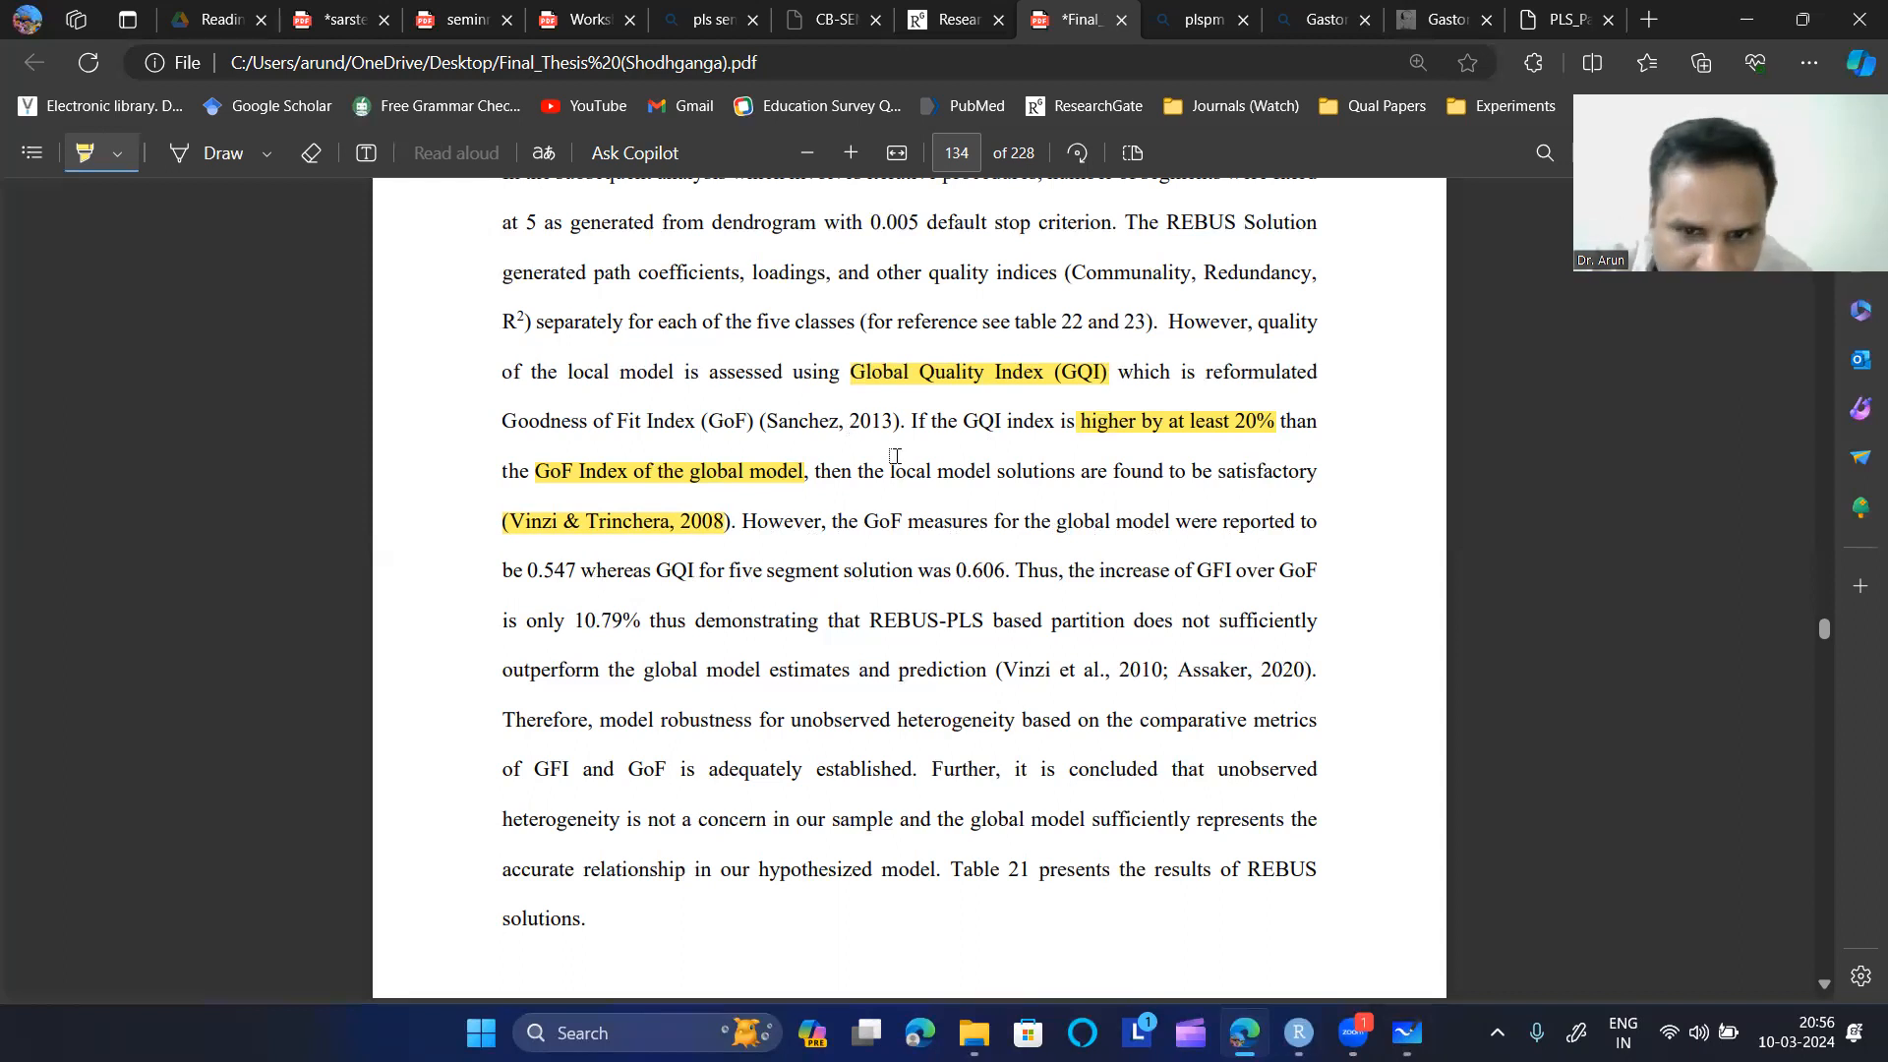
pyautogui.moveTo(529, 573); pyautogui.dragTo(1007, 562)
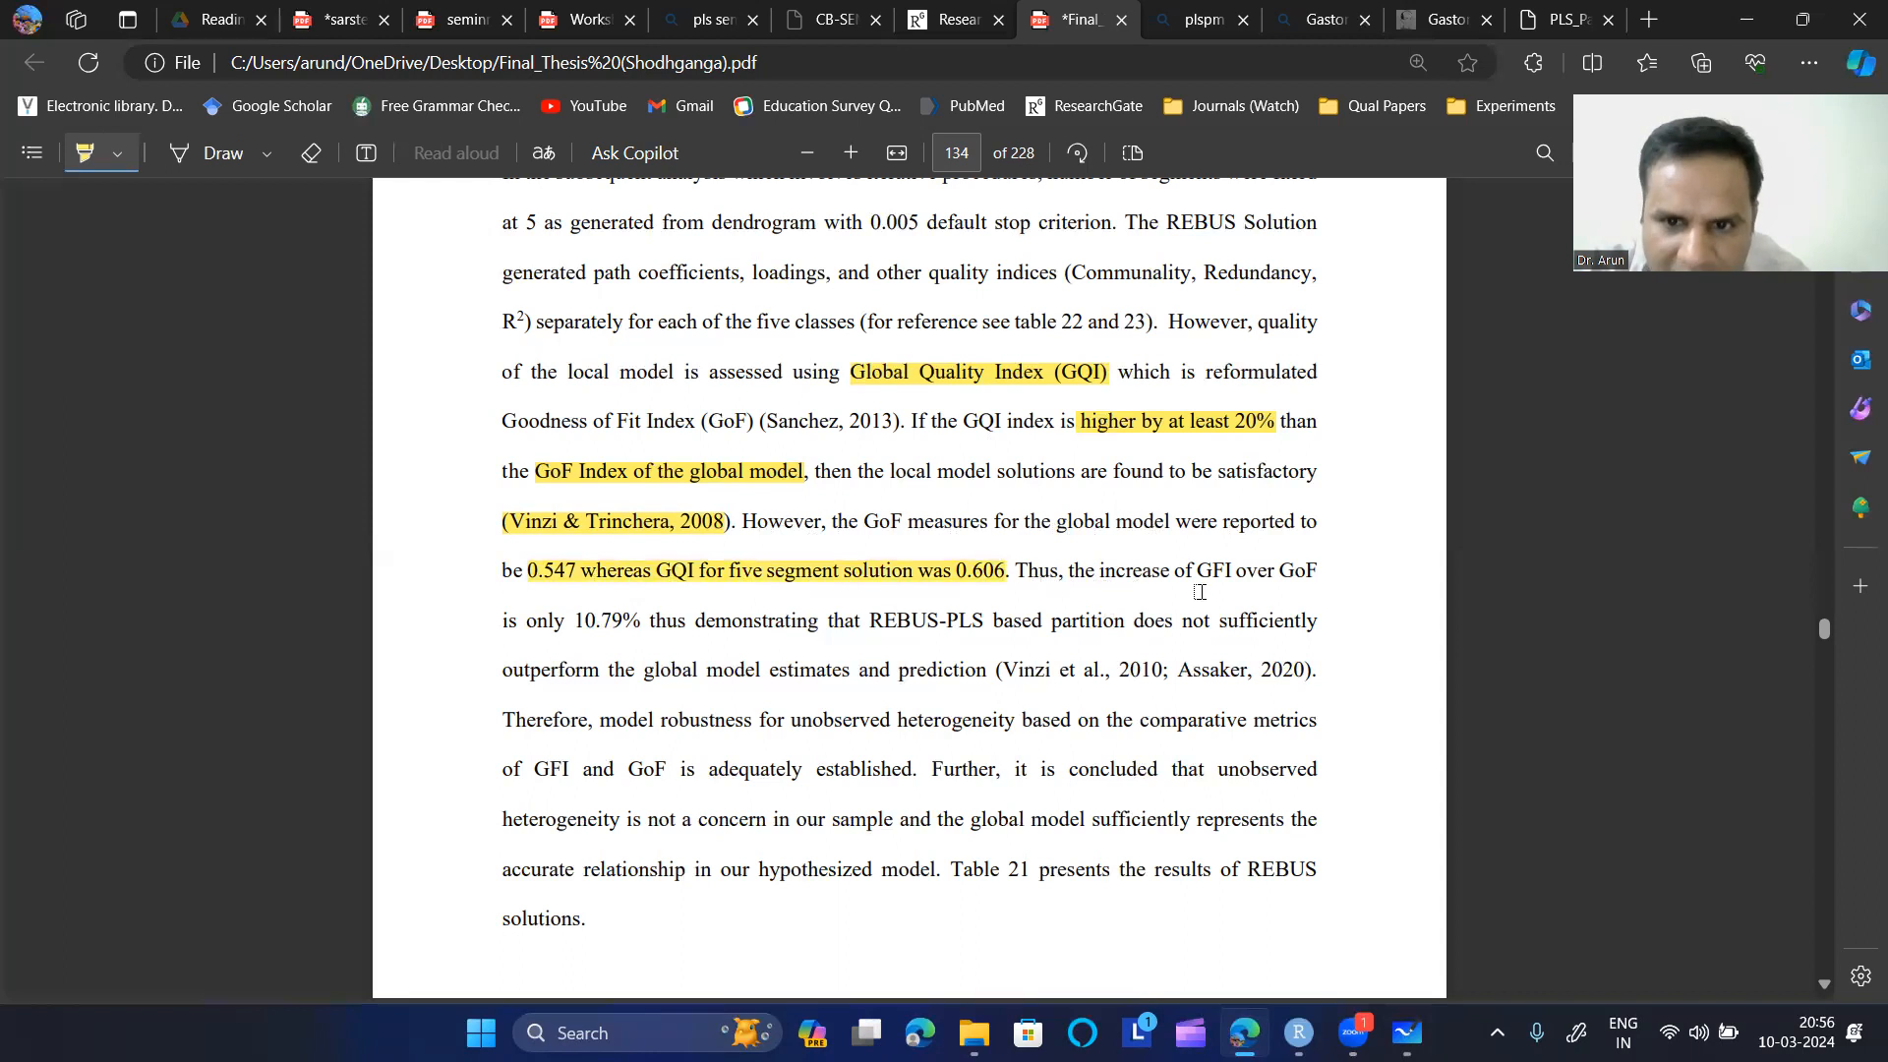
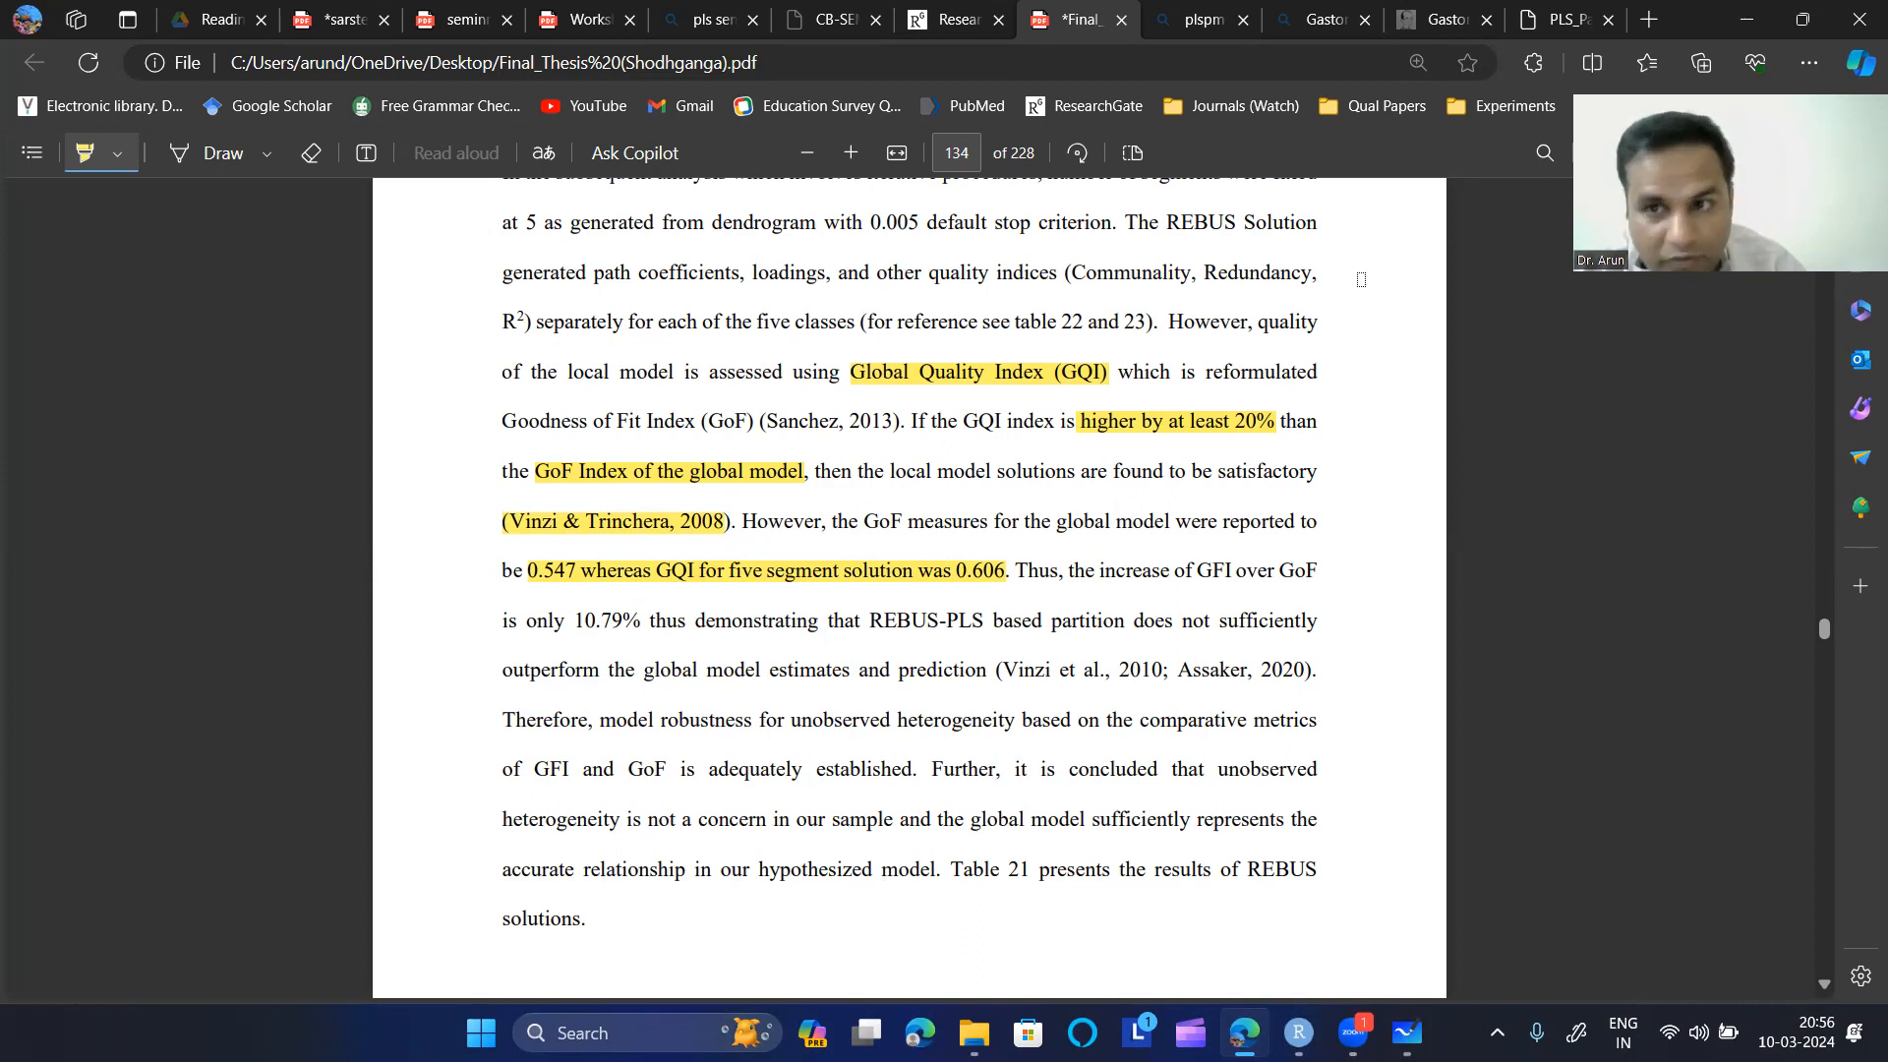
# - Minimize the open windows to reach the desktop and open the Downloads folder in File Explorer
pyautogui.click(1748, 18)
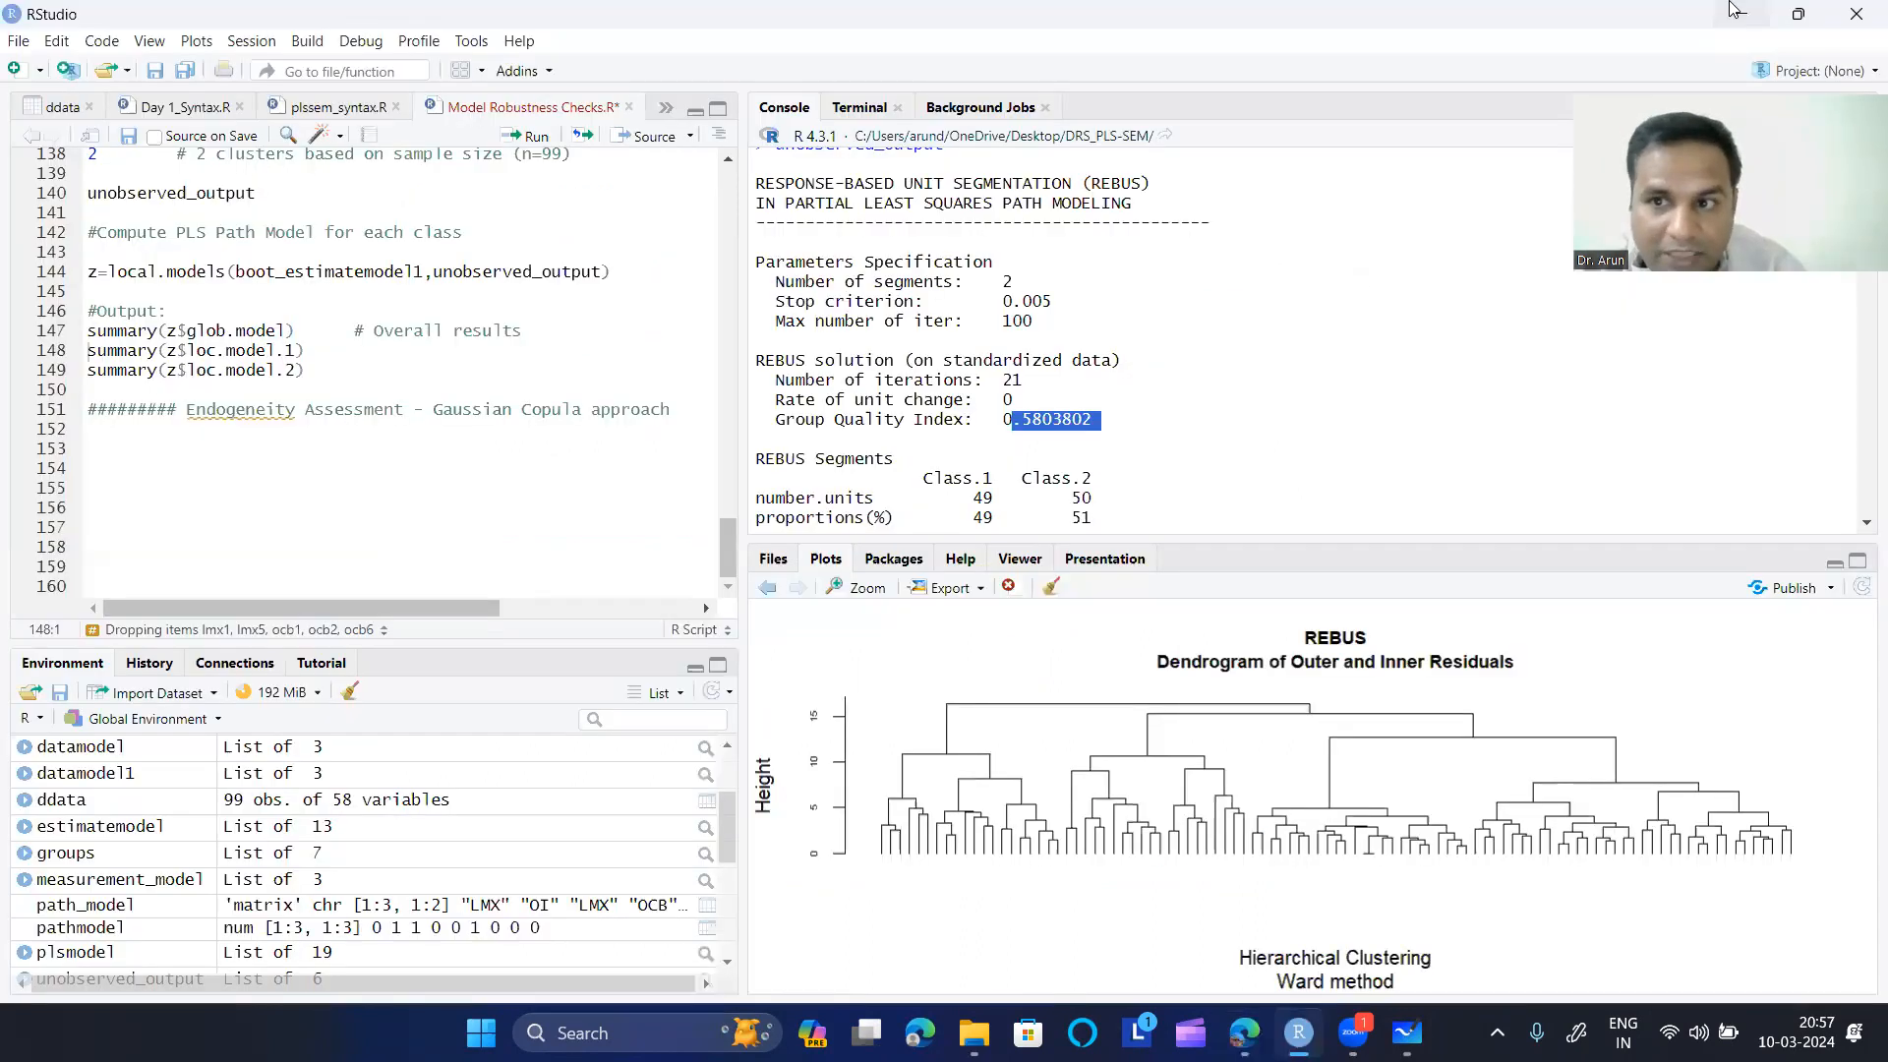
pyautogui.click(1754, 18)
pyautogui.click(1753, 19)
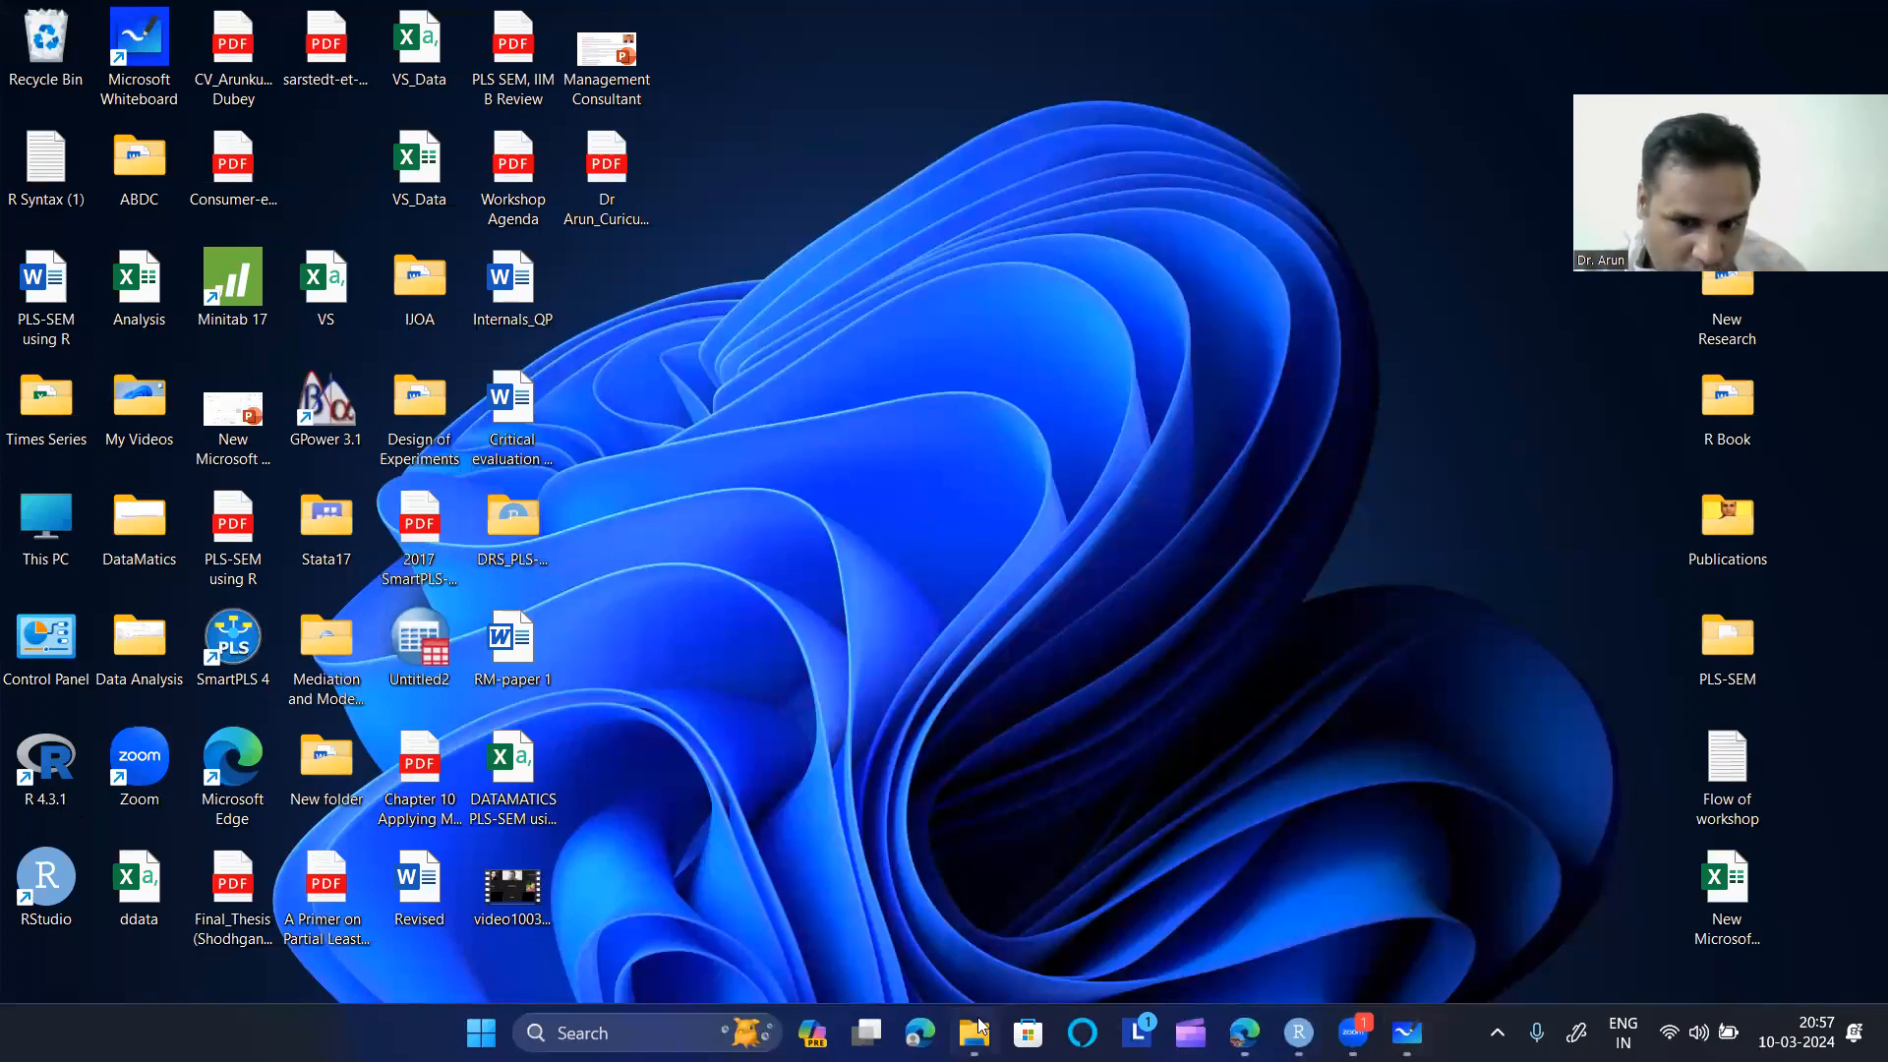
pyautogui.click(975, 1032)
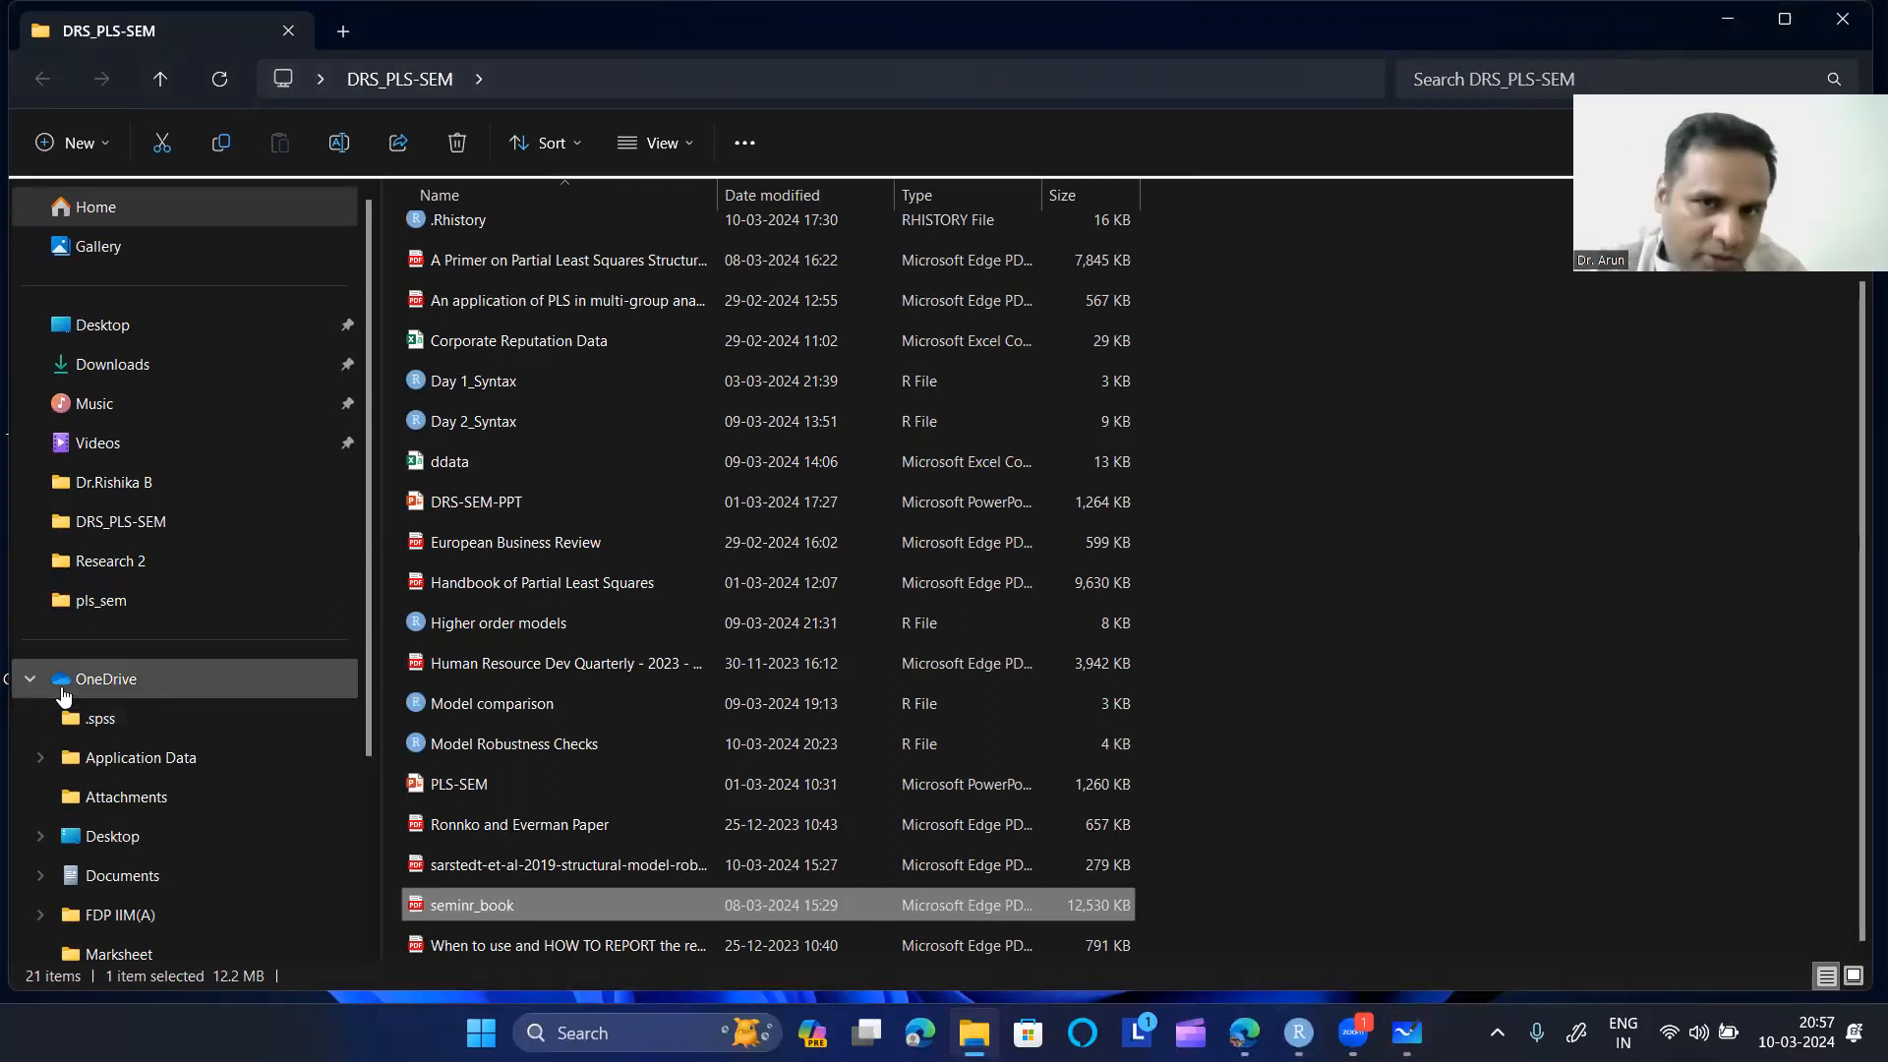
pyautogui.click(77, 379)
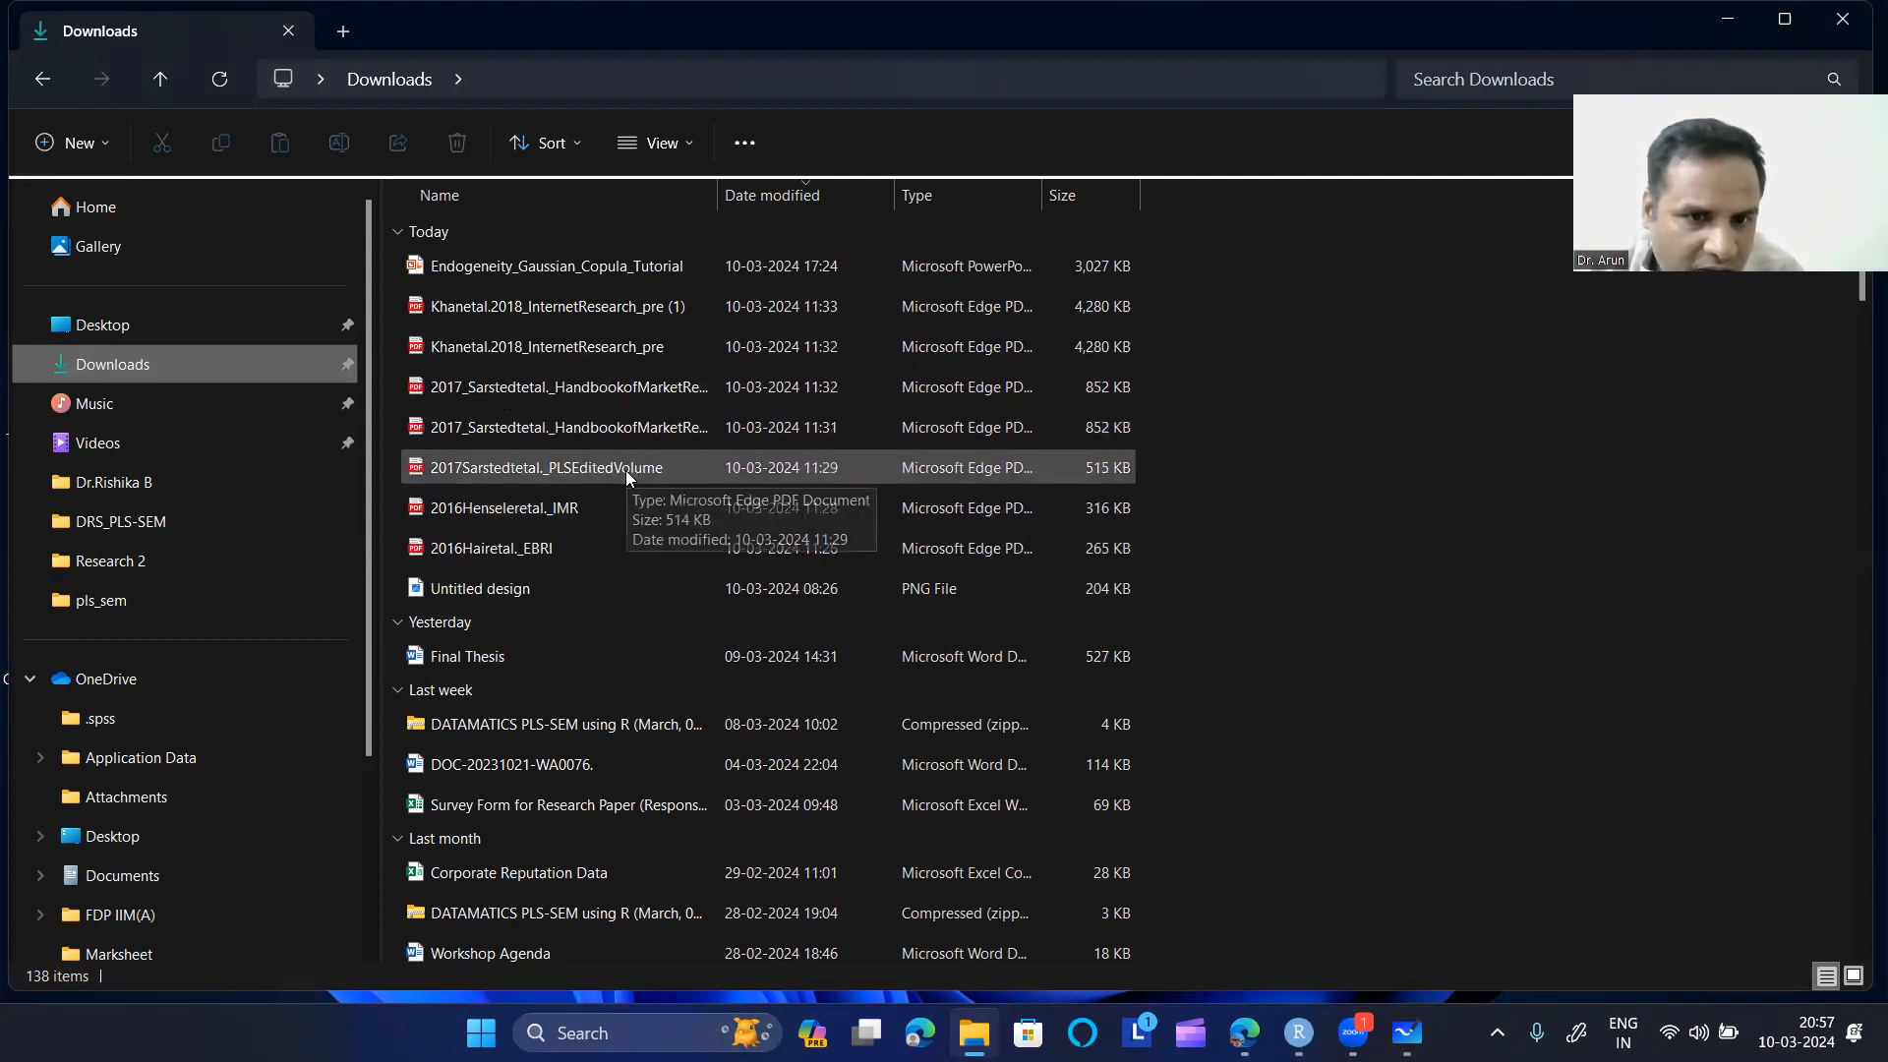
# - Open the PDFs 2016Henseleretal._IMR and 2017Sarstedtetal._PLSEditedVolume from the Downloads folder
pyautogui.doubleClick(597, 509)
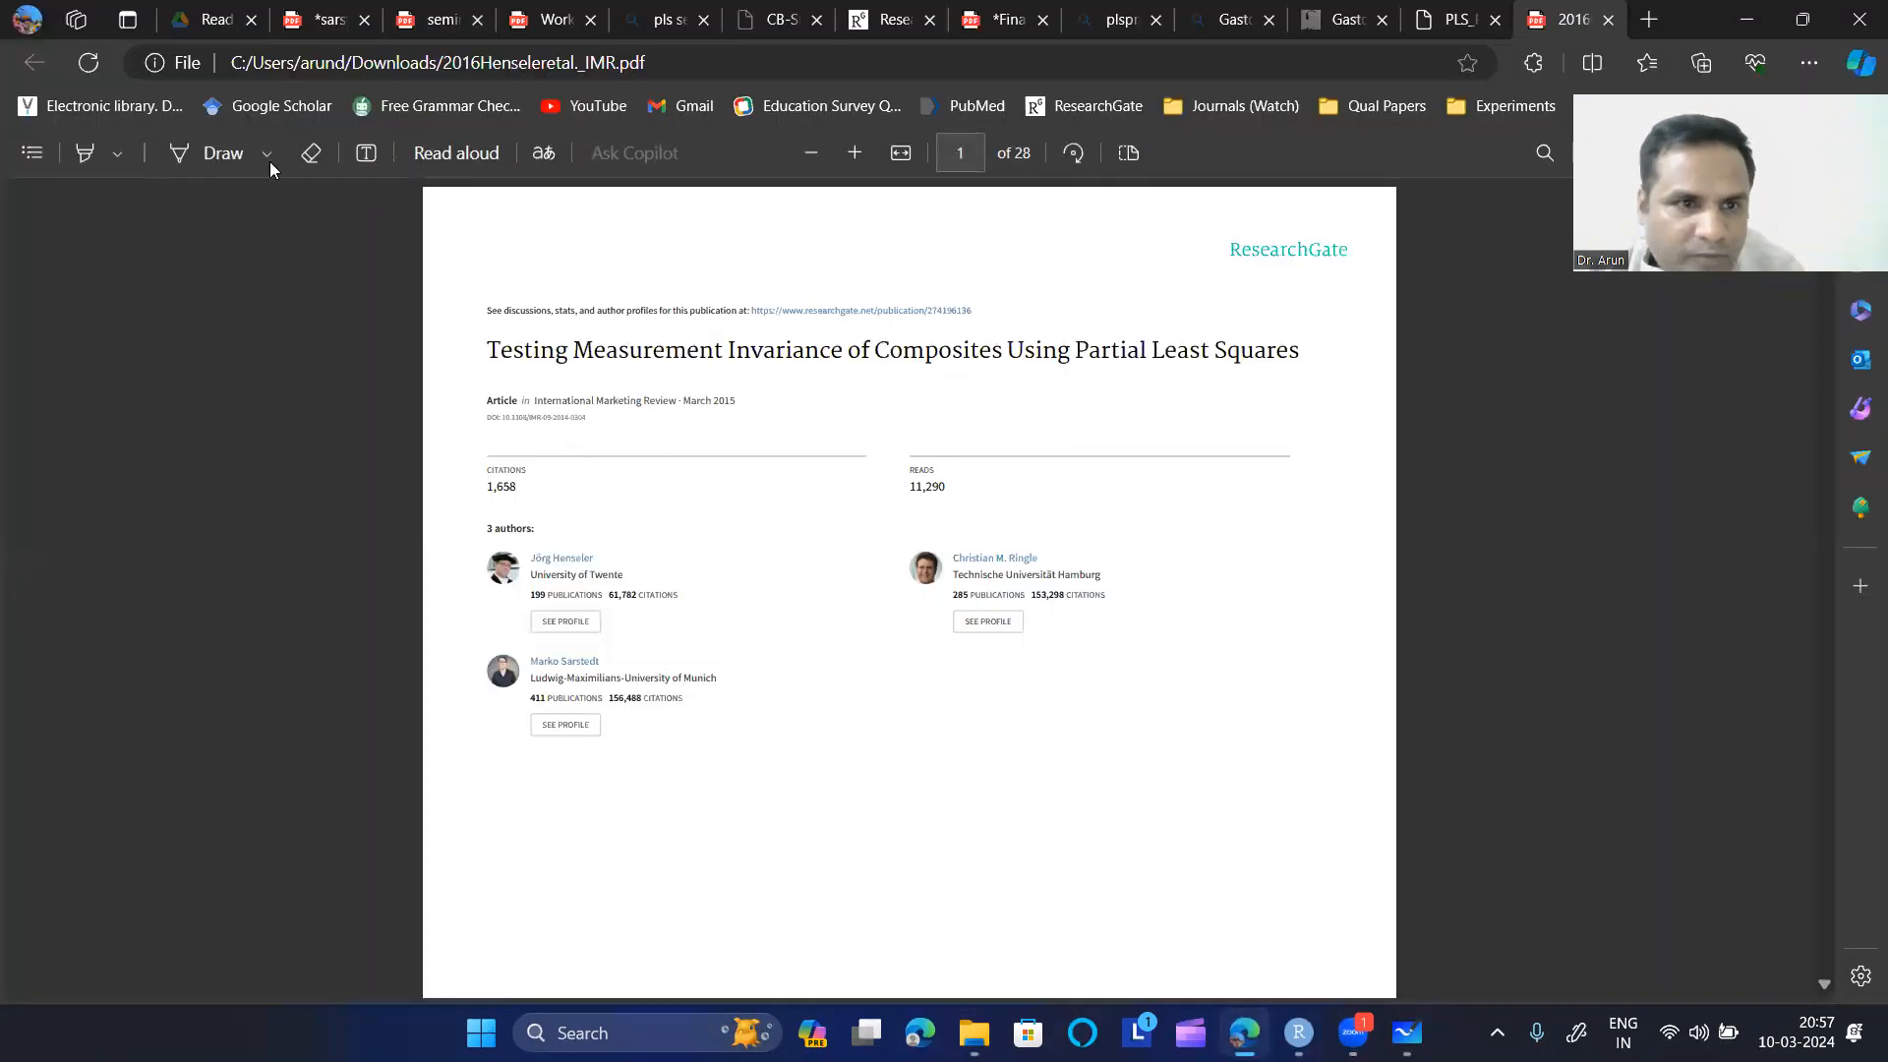
pyautogui.click(975, 1032)
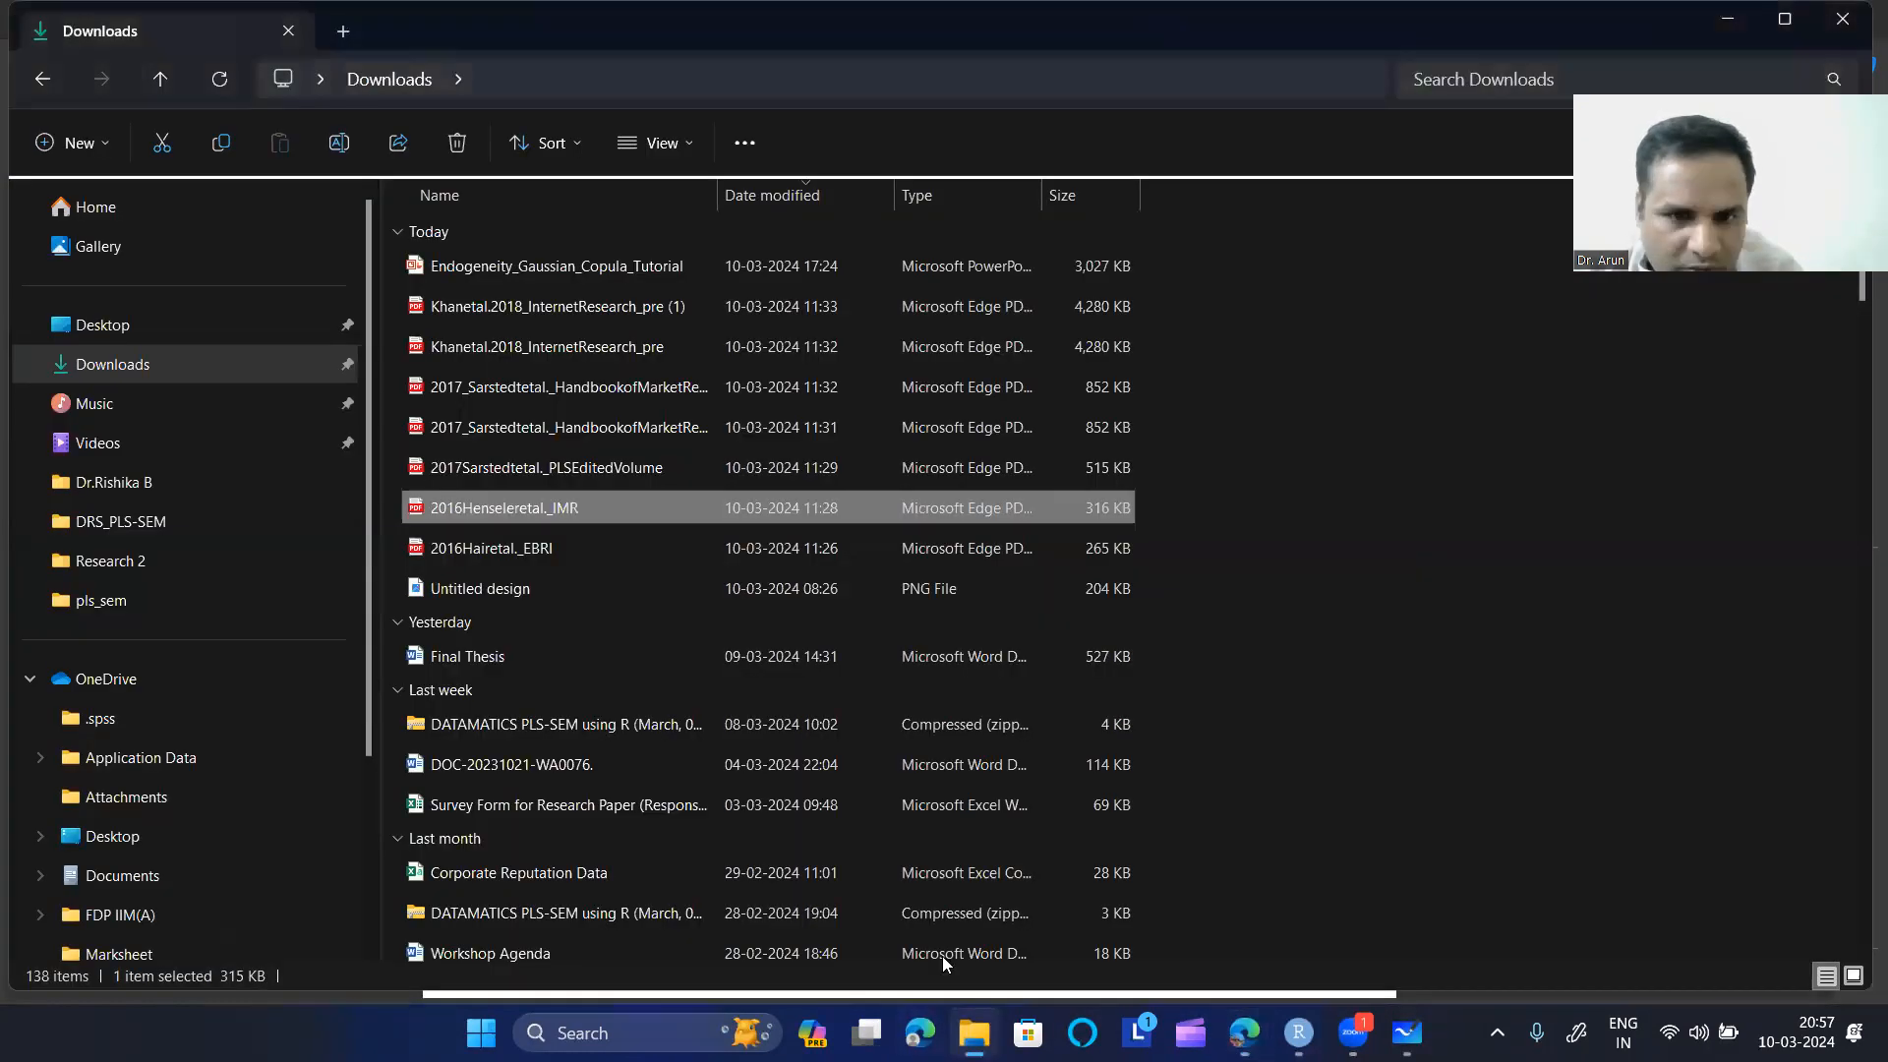
pyautogui.doubleClick(615, 467)
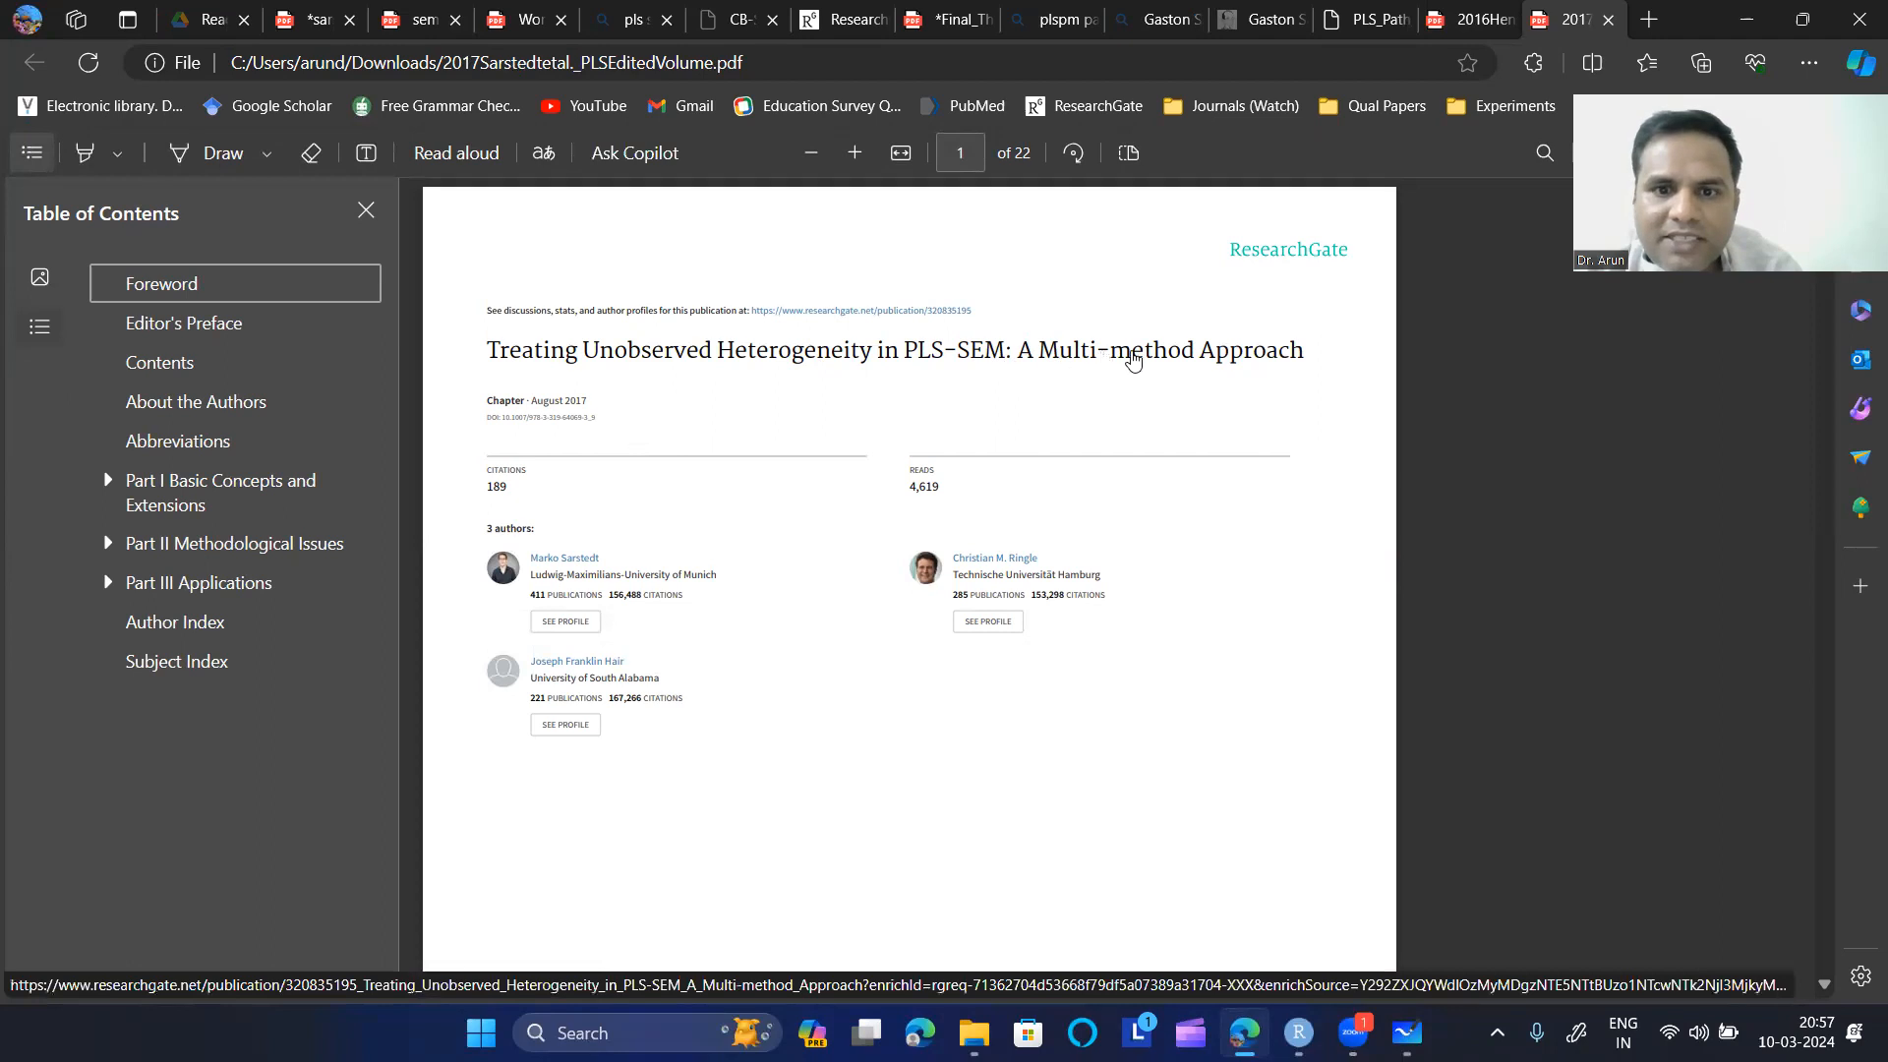
# - Look through the opening pages of the chapter on treating unobserved heterogeneity, including the guidelines in section 9.2
pyautogui.scroll(-4, 900, 603)
pyautogui.scroll(-10, 901, 604)
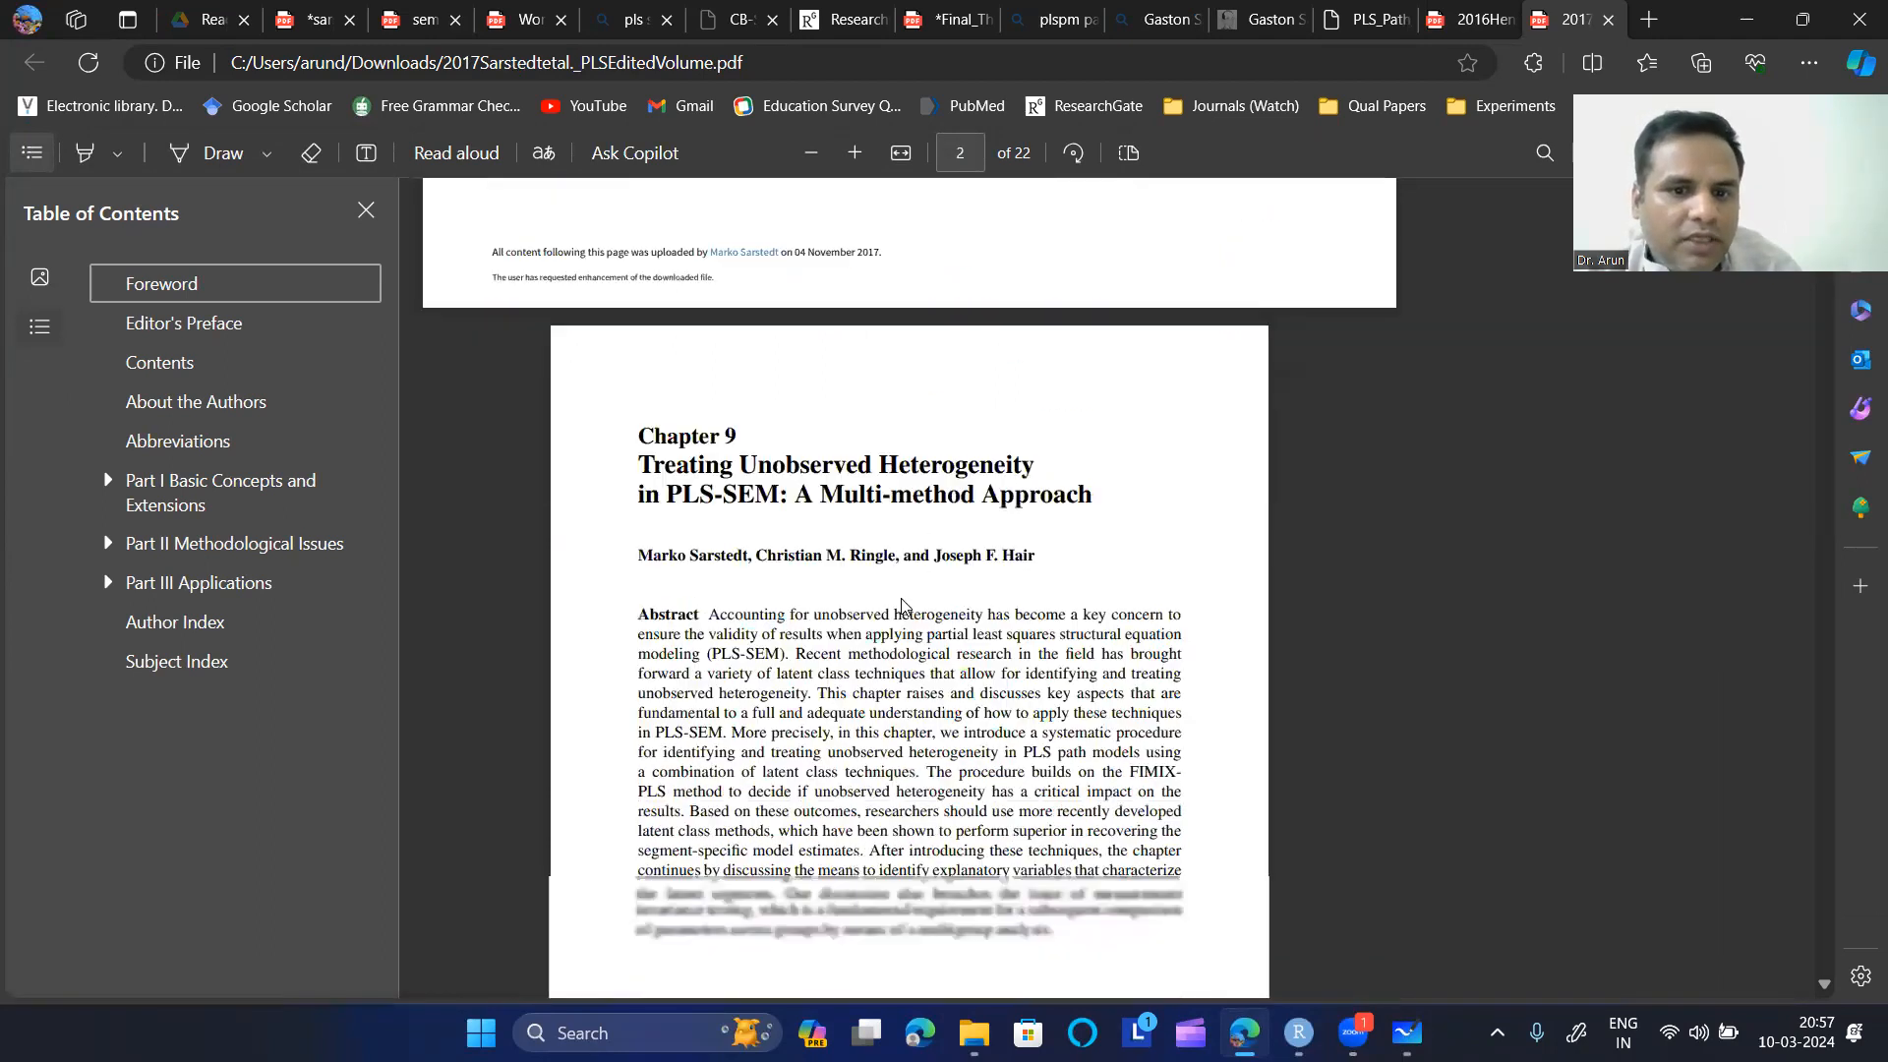
pyautogui.scroll(-10, 974, 526)
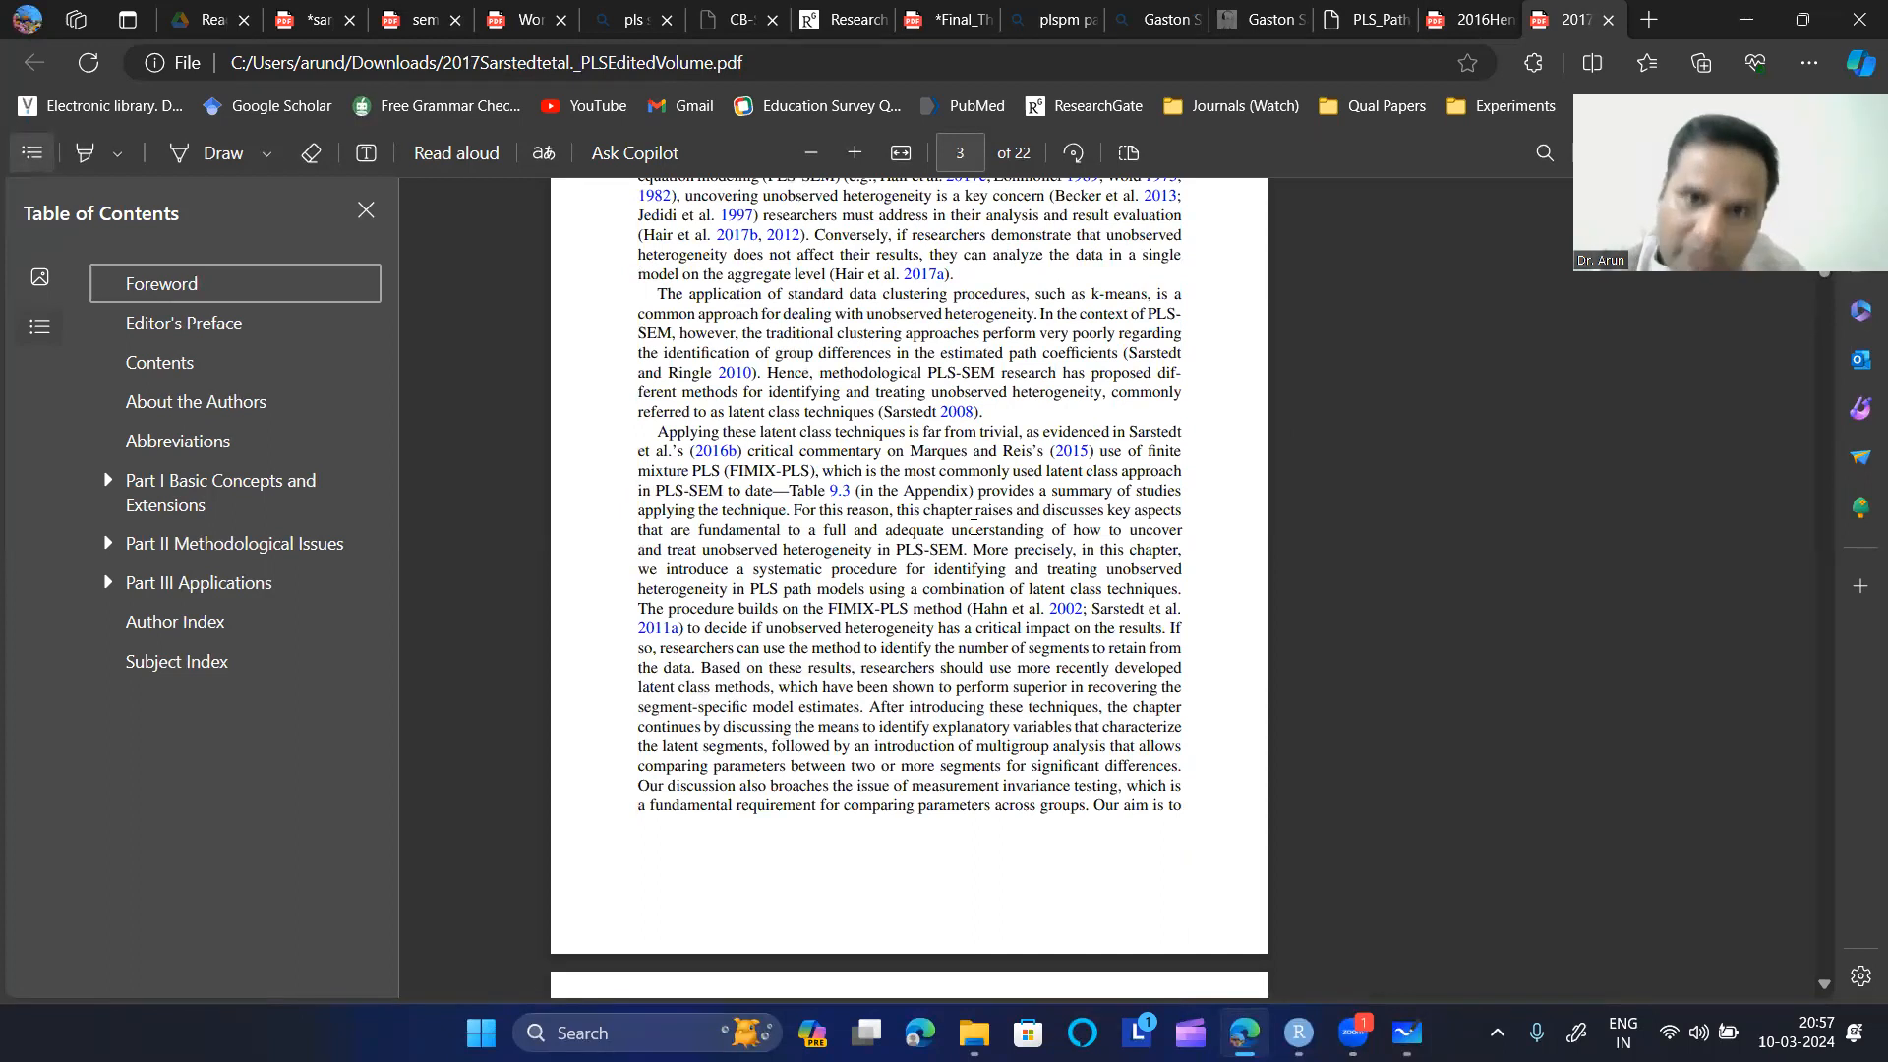
pyautogui.scroll(-8, 974, 528)
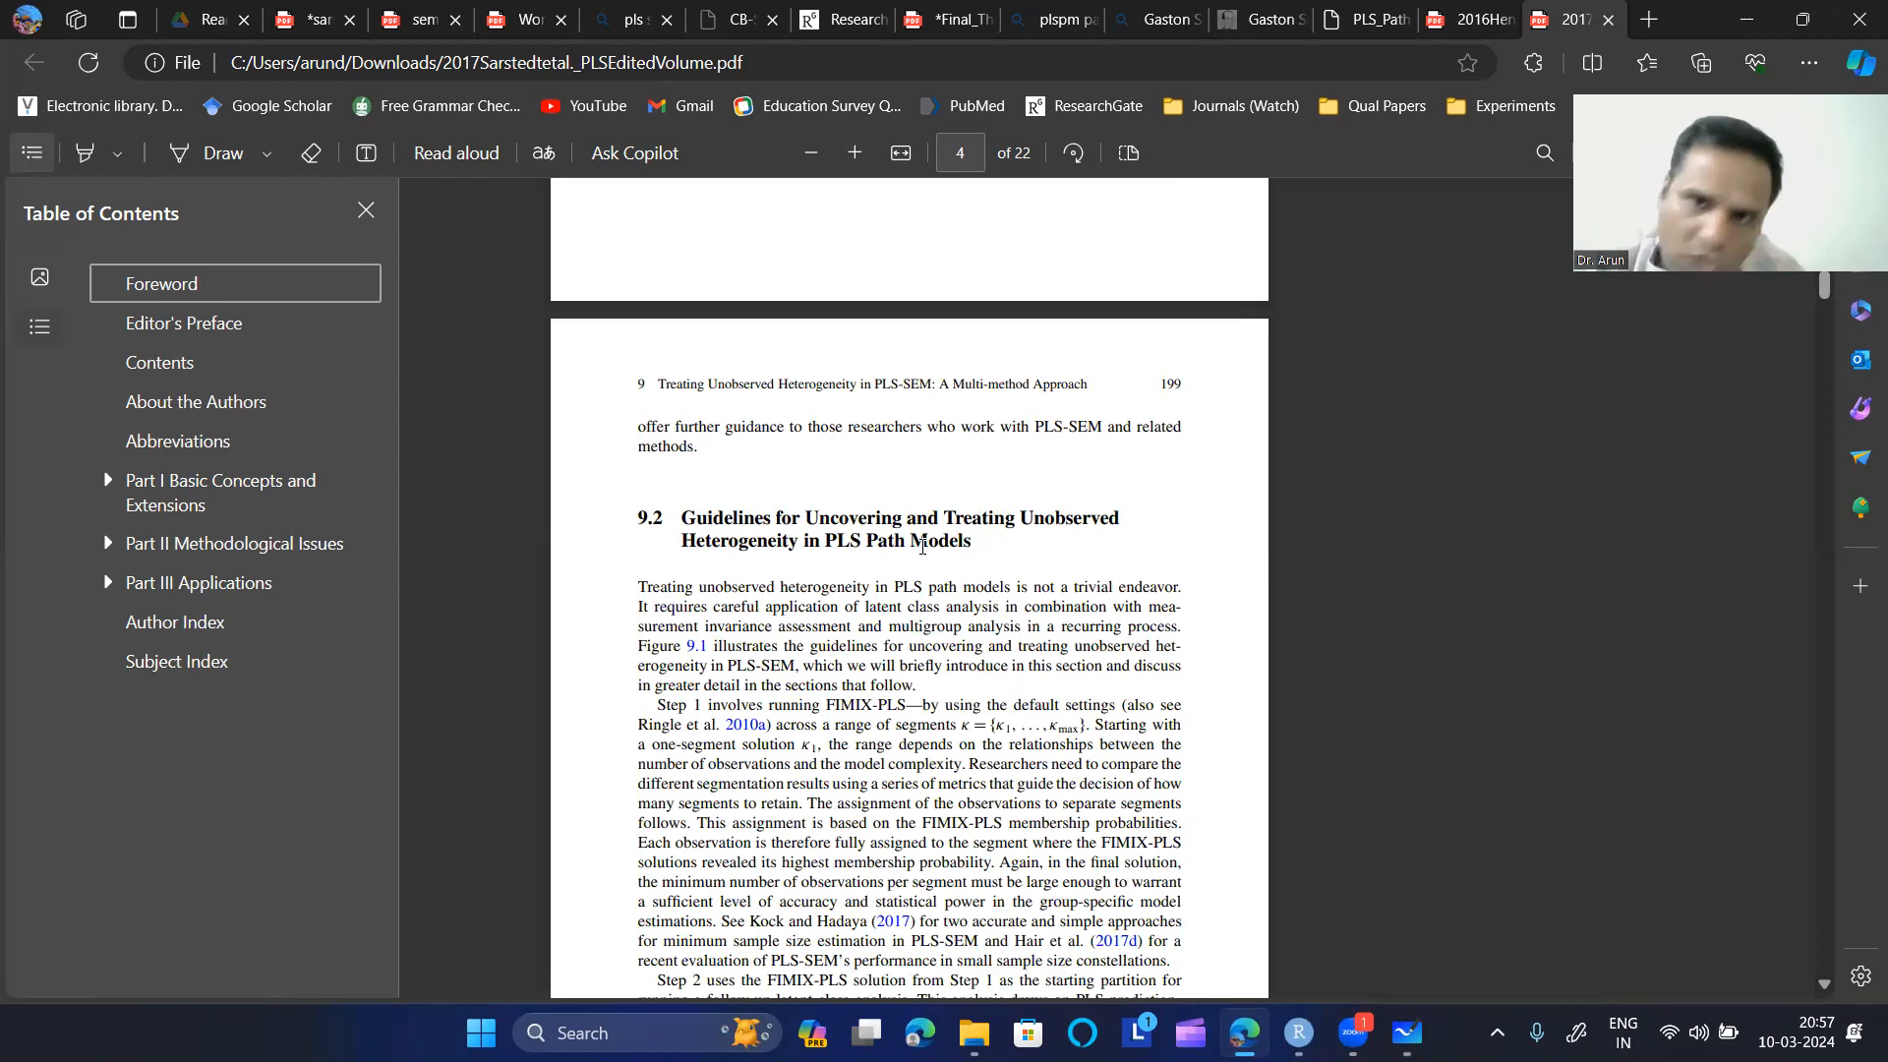
pyautogui.scroll(-3, 922, 548)
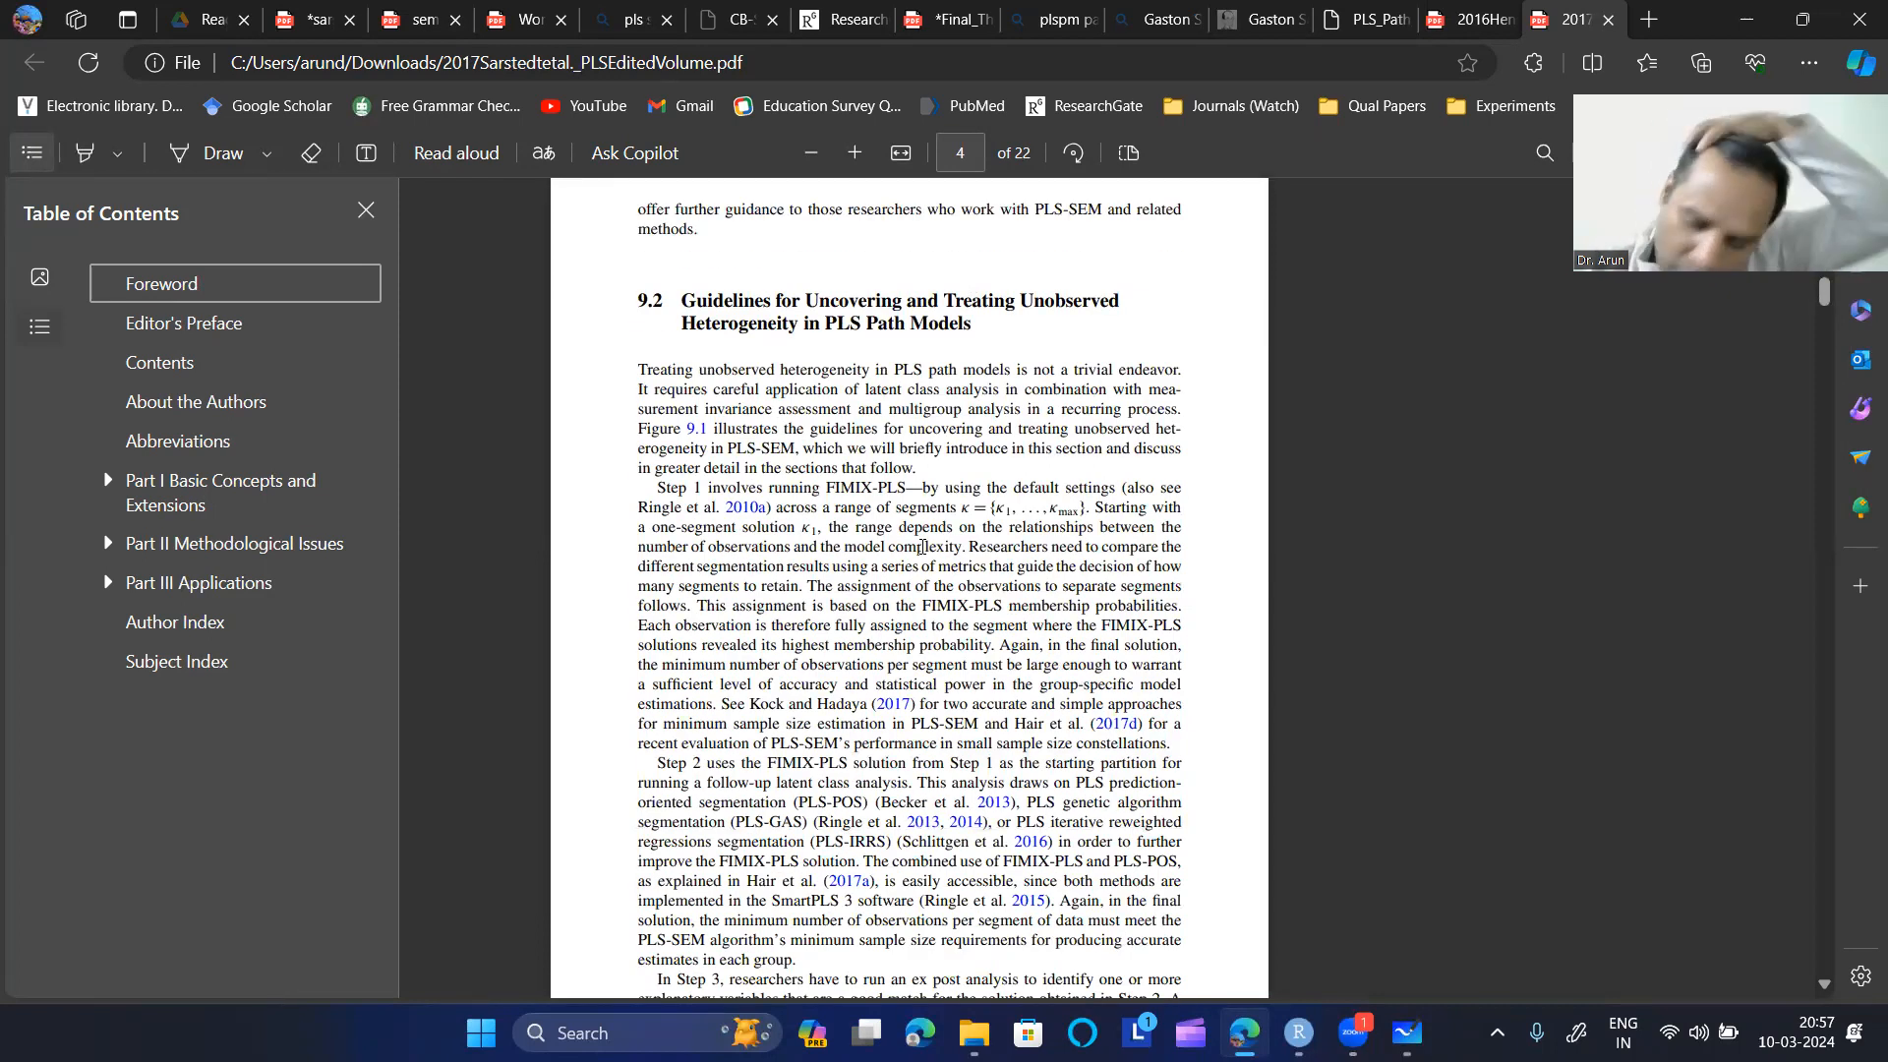
pyautogui.scroll(-3, 921, 548)
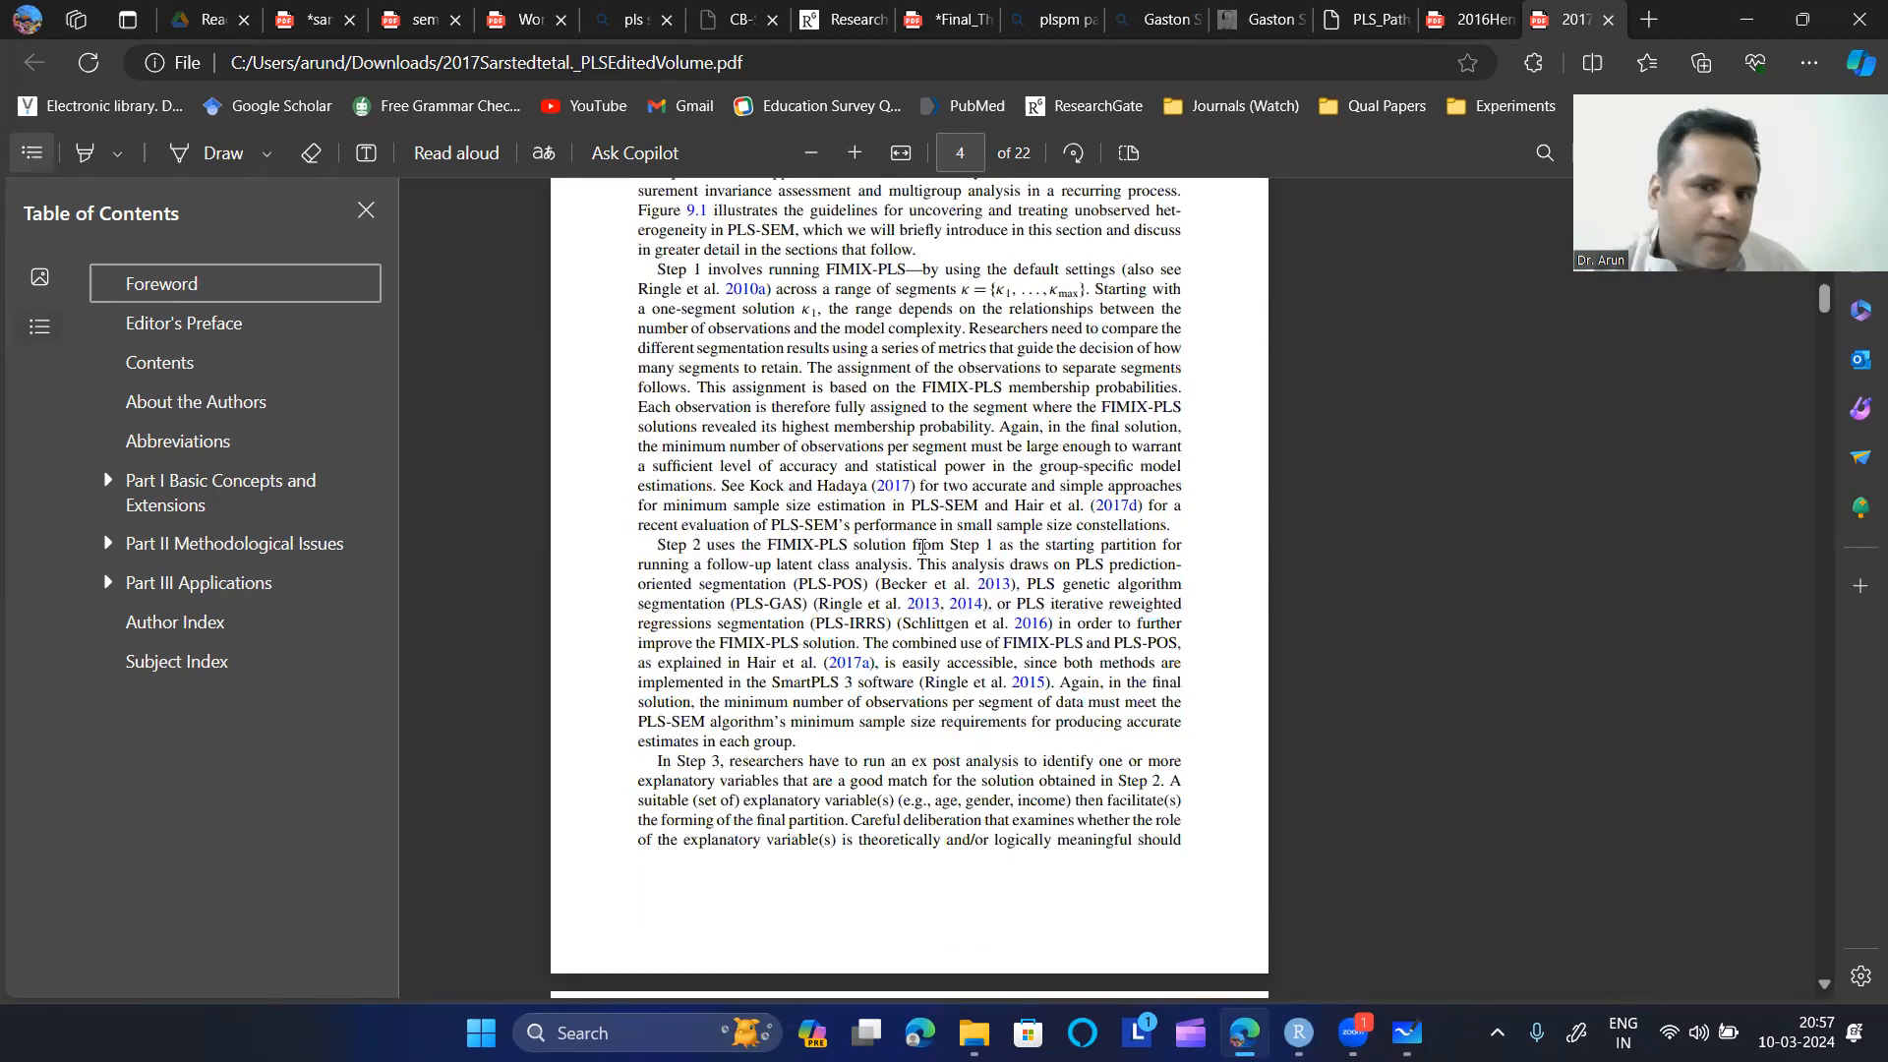
pyautogui.scroll(13, 922, 548)
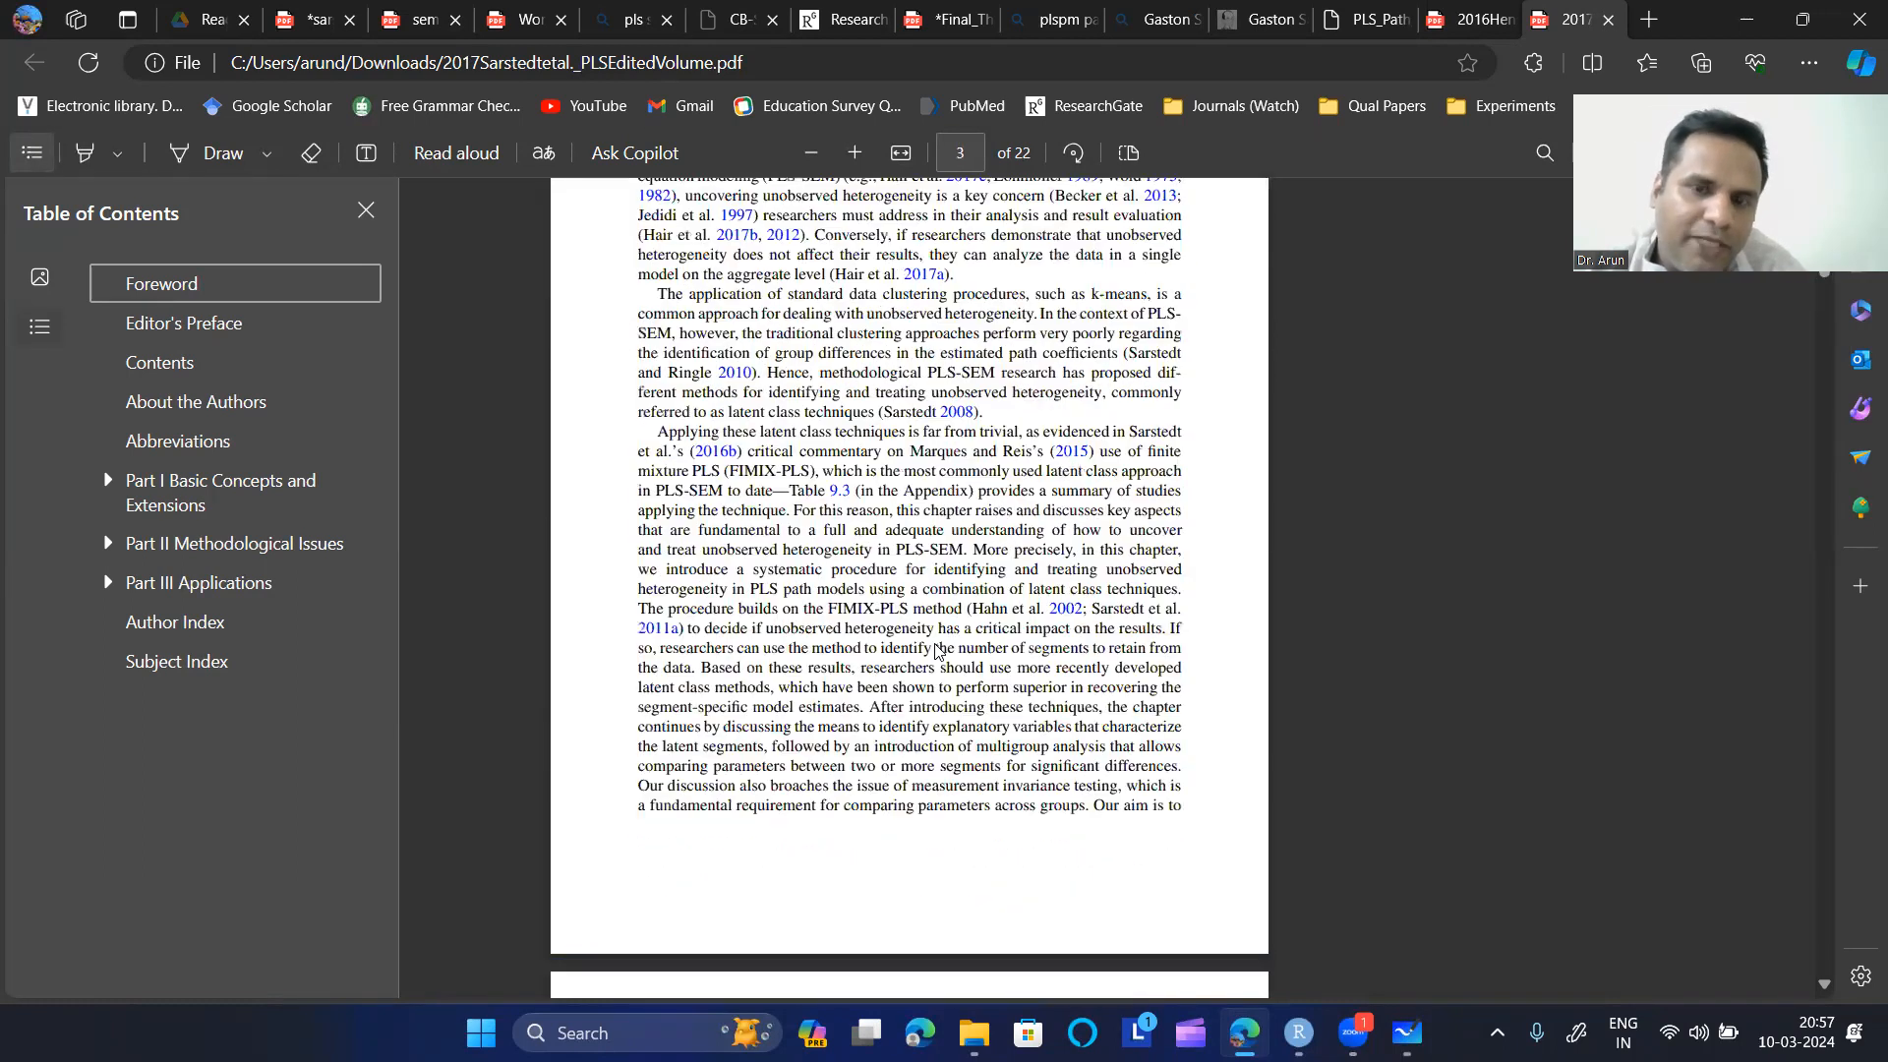